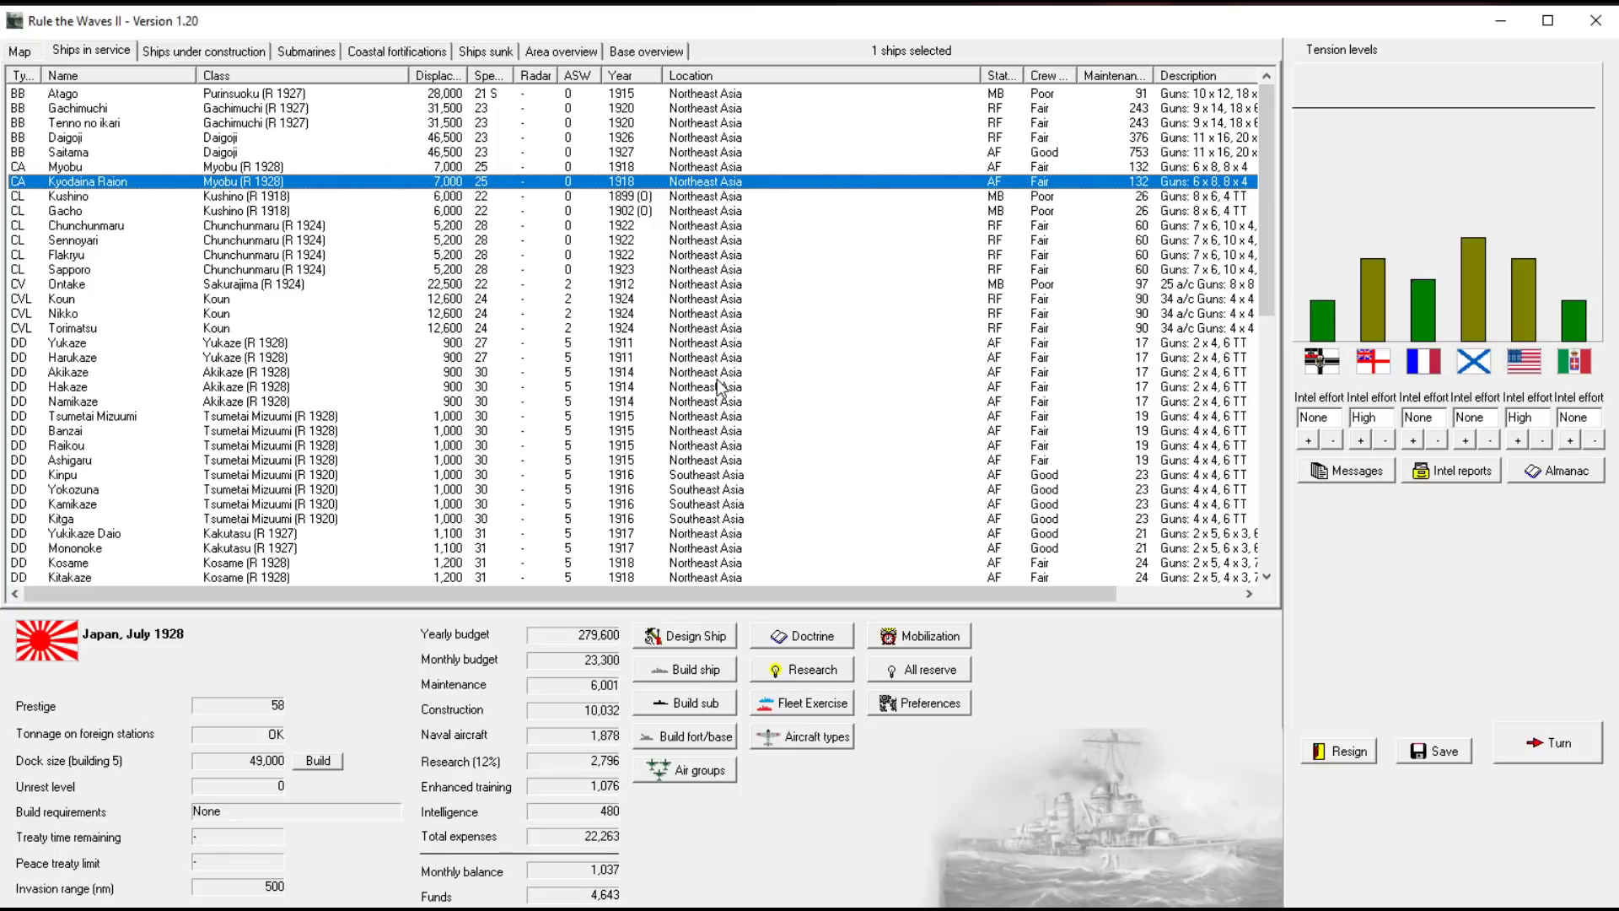
Browse the cruiser Chunchunmaru, then the Tsunami carrier study under construction
click(343, 228)
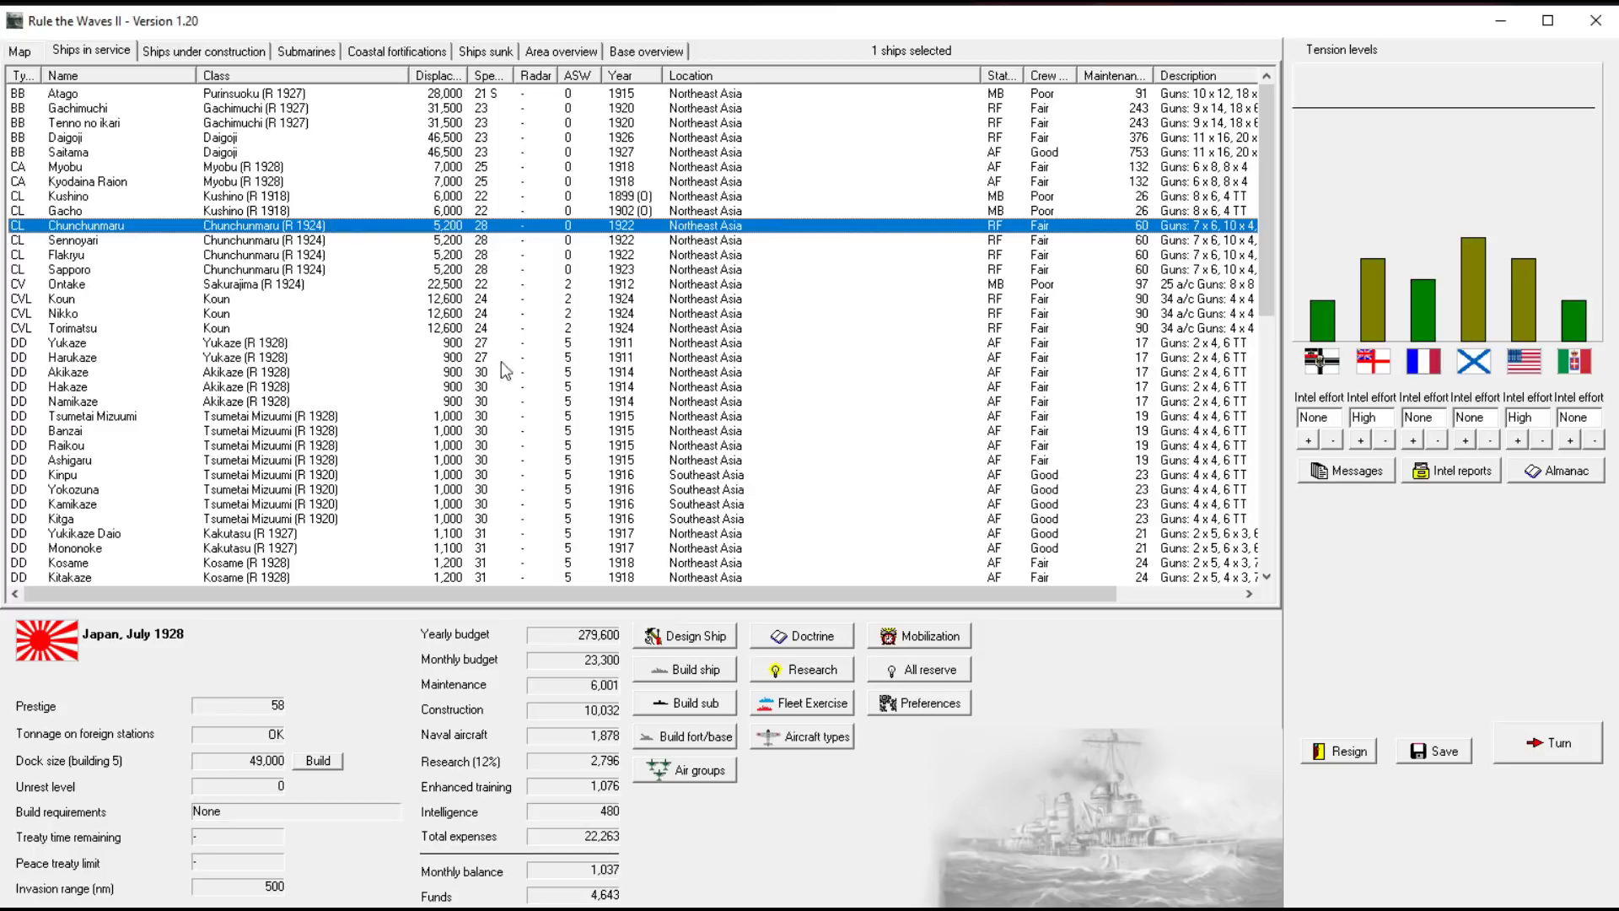
click(216, 57)
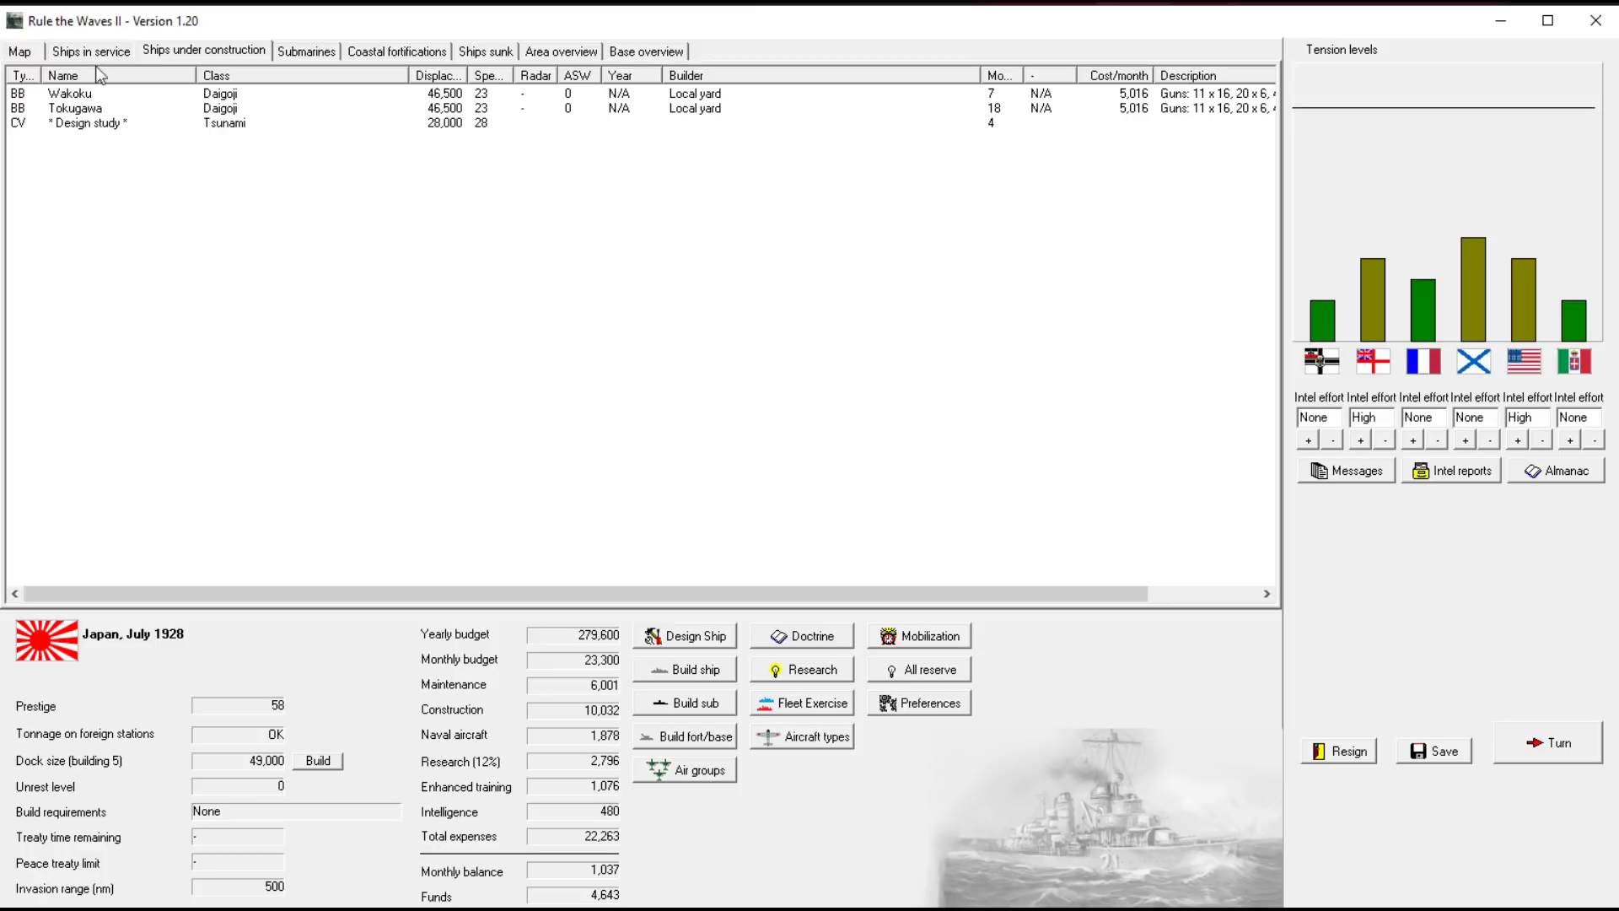
click(93, 126)
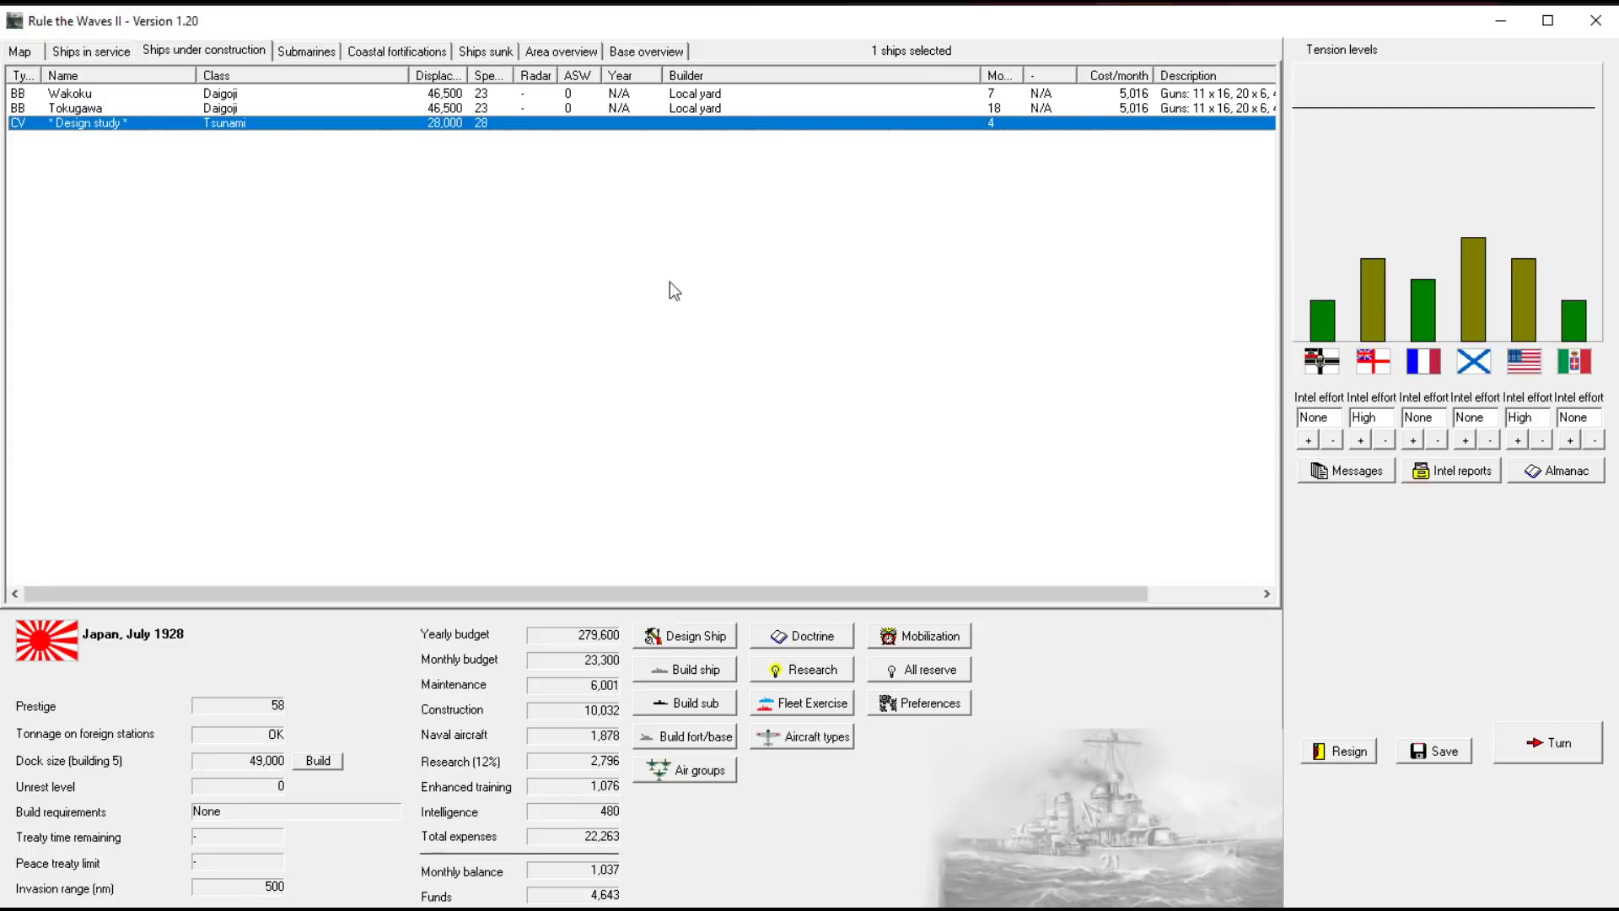
Return to the in-service list and select the battleship Daigoji before opening the Almanac
click(1555, 481)
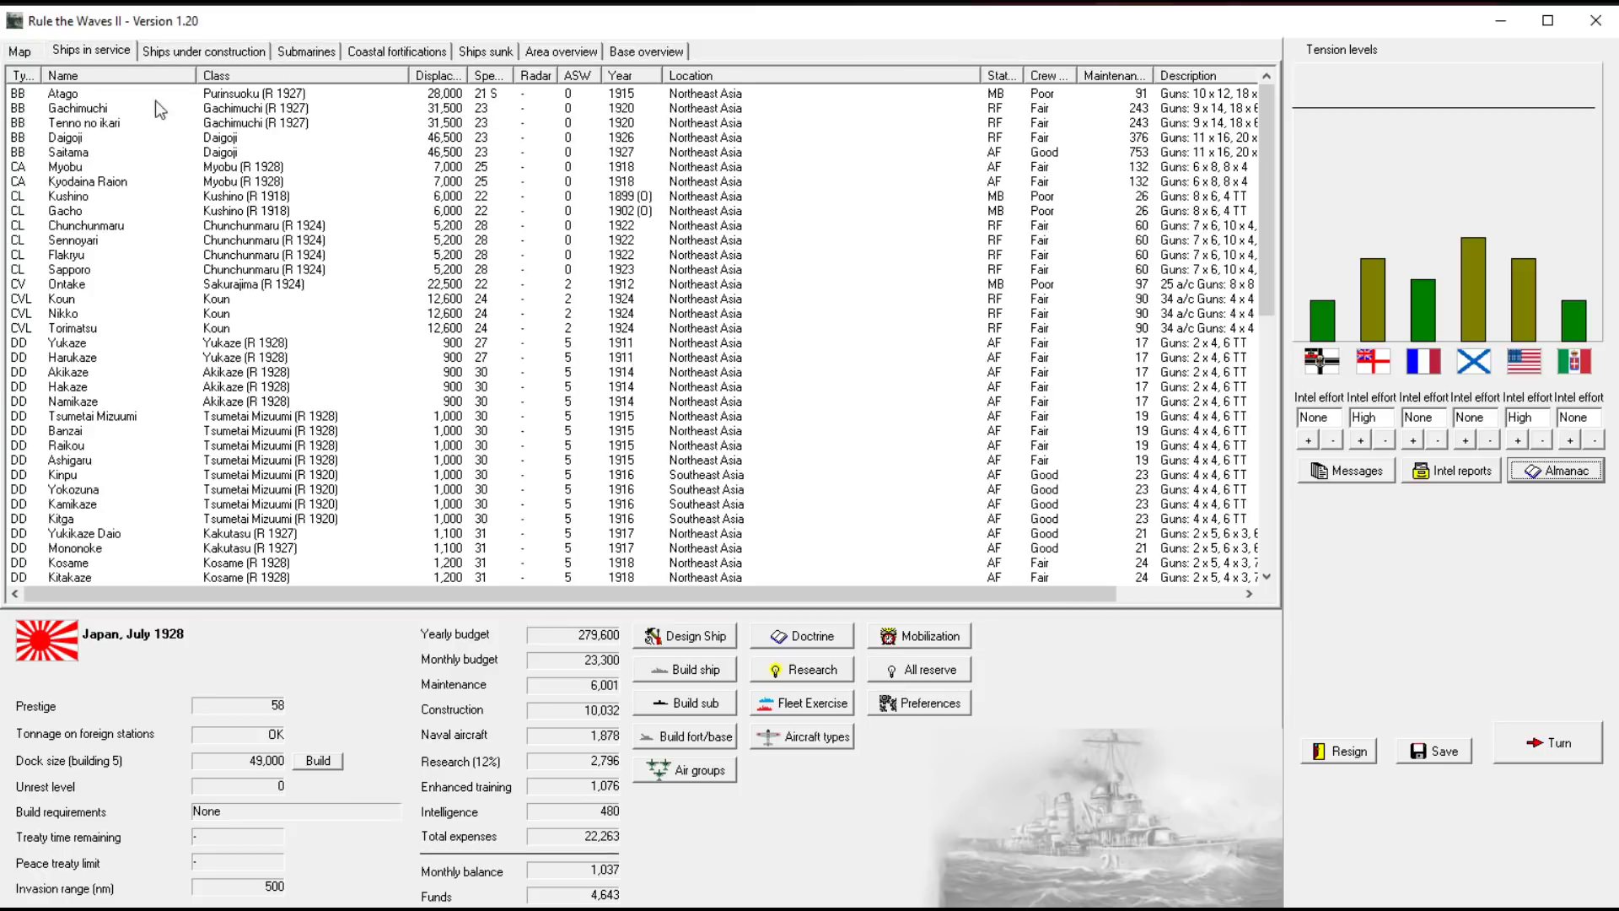
click(88, 51)
click(226, 137)
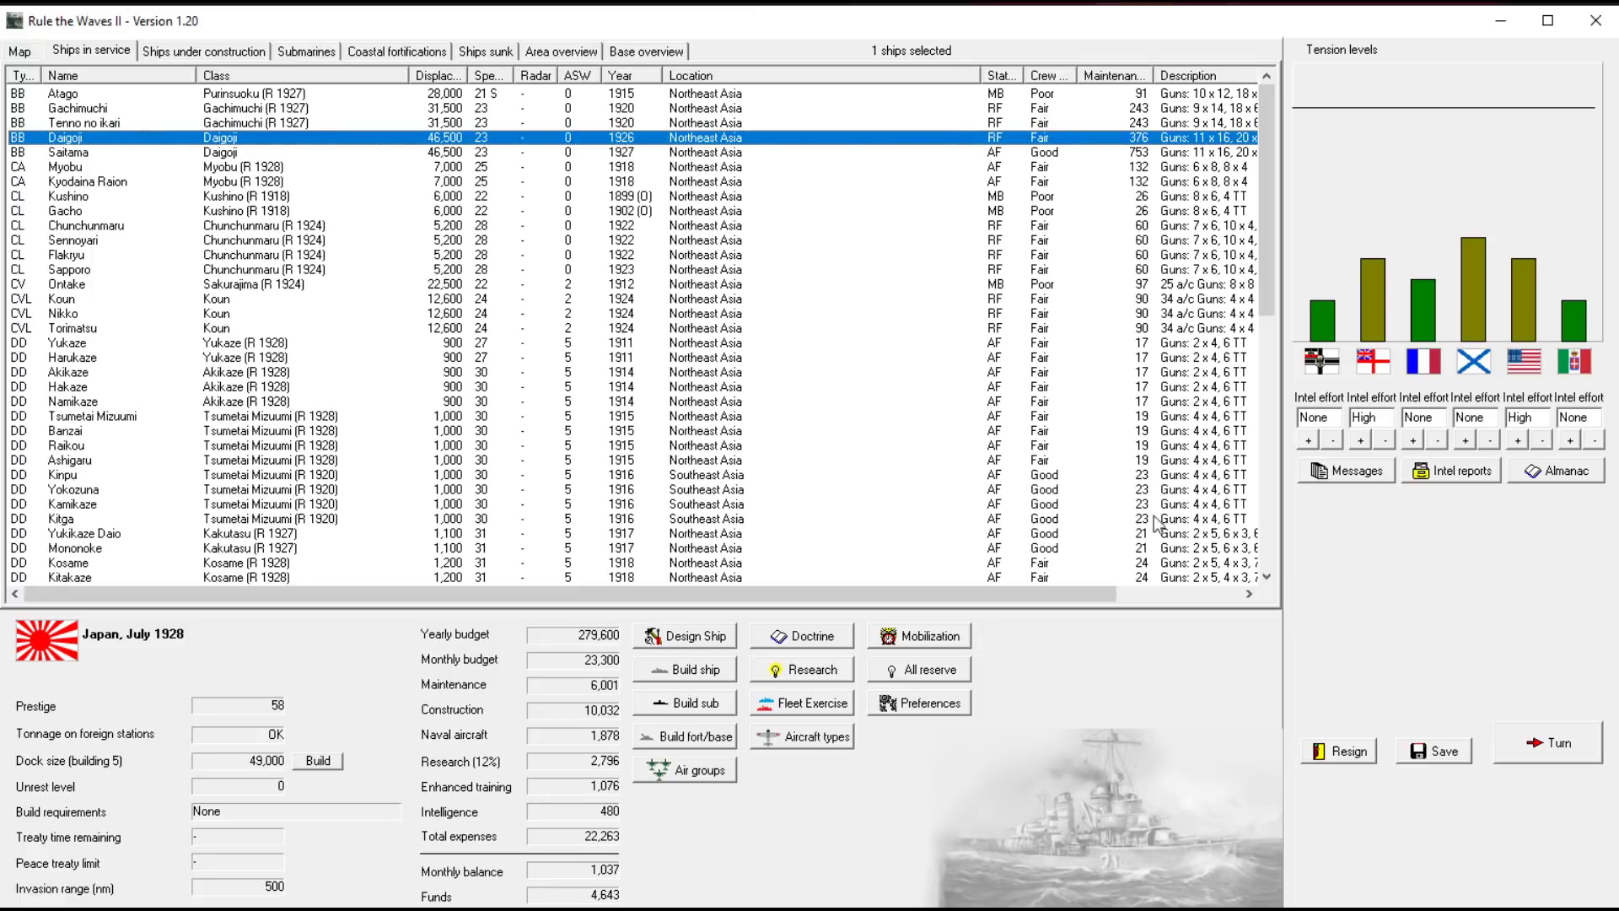
click(1556, 474)
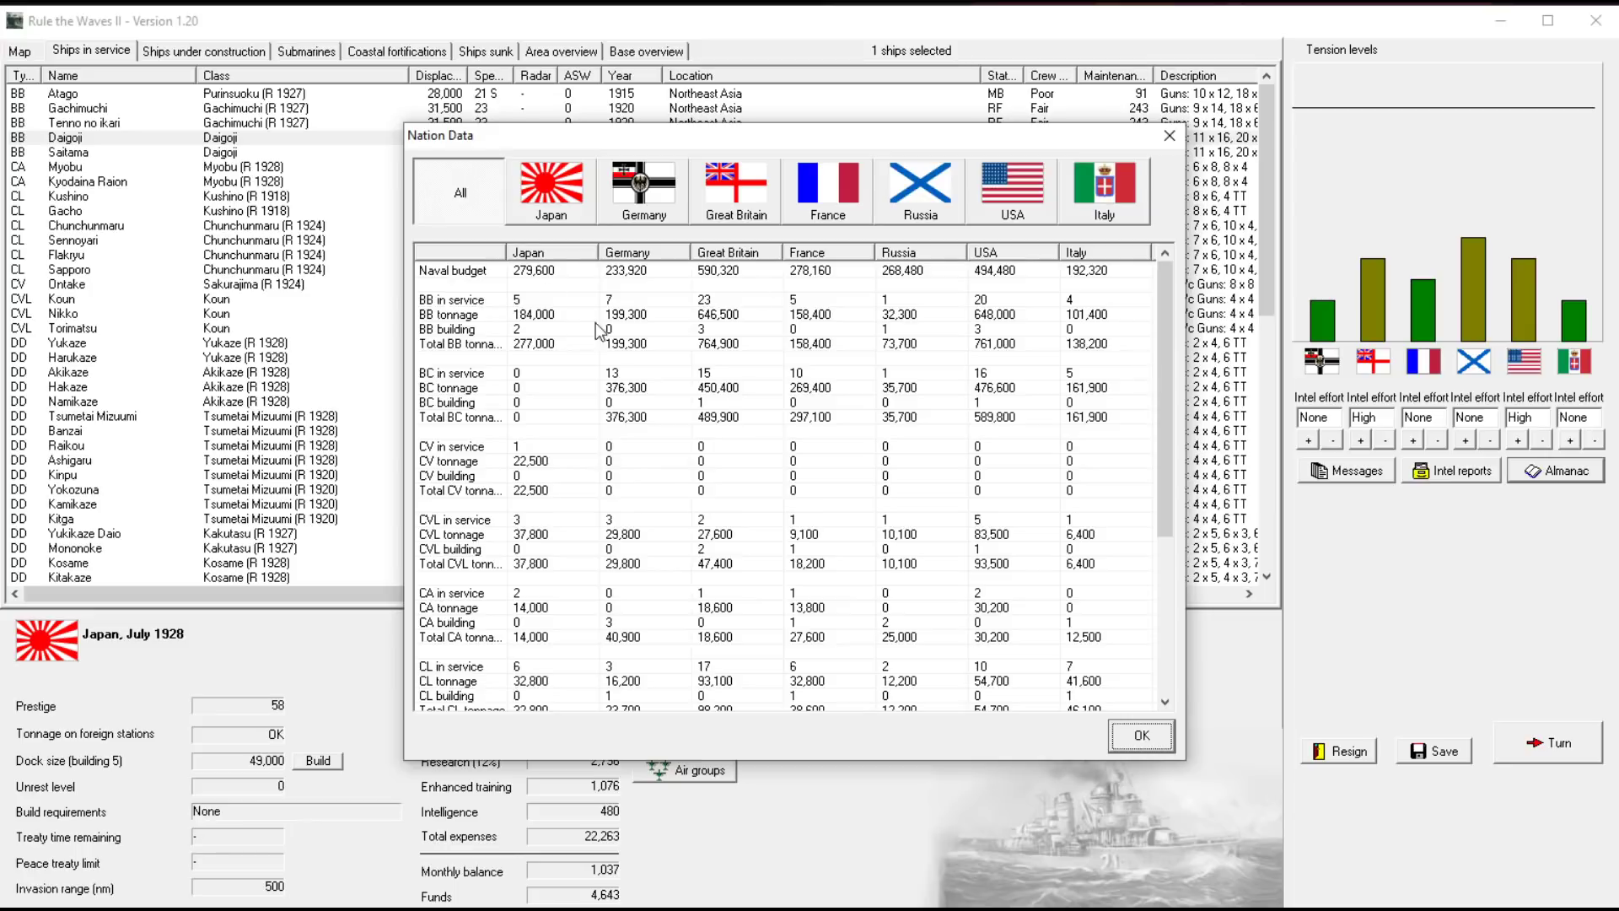
click(628, 300)
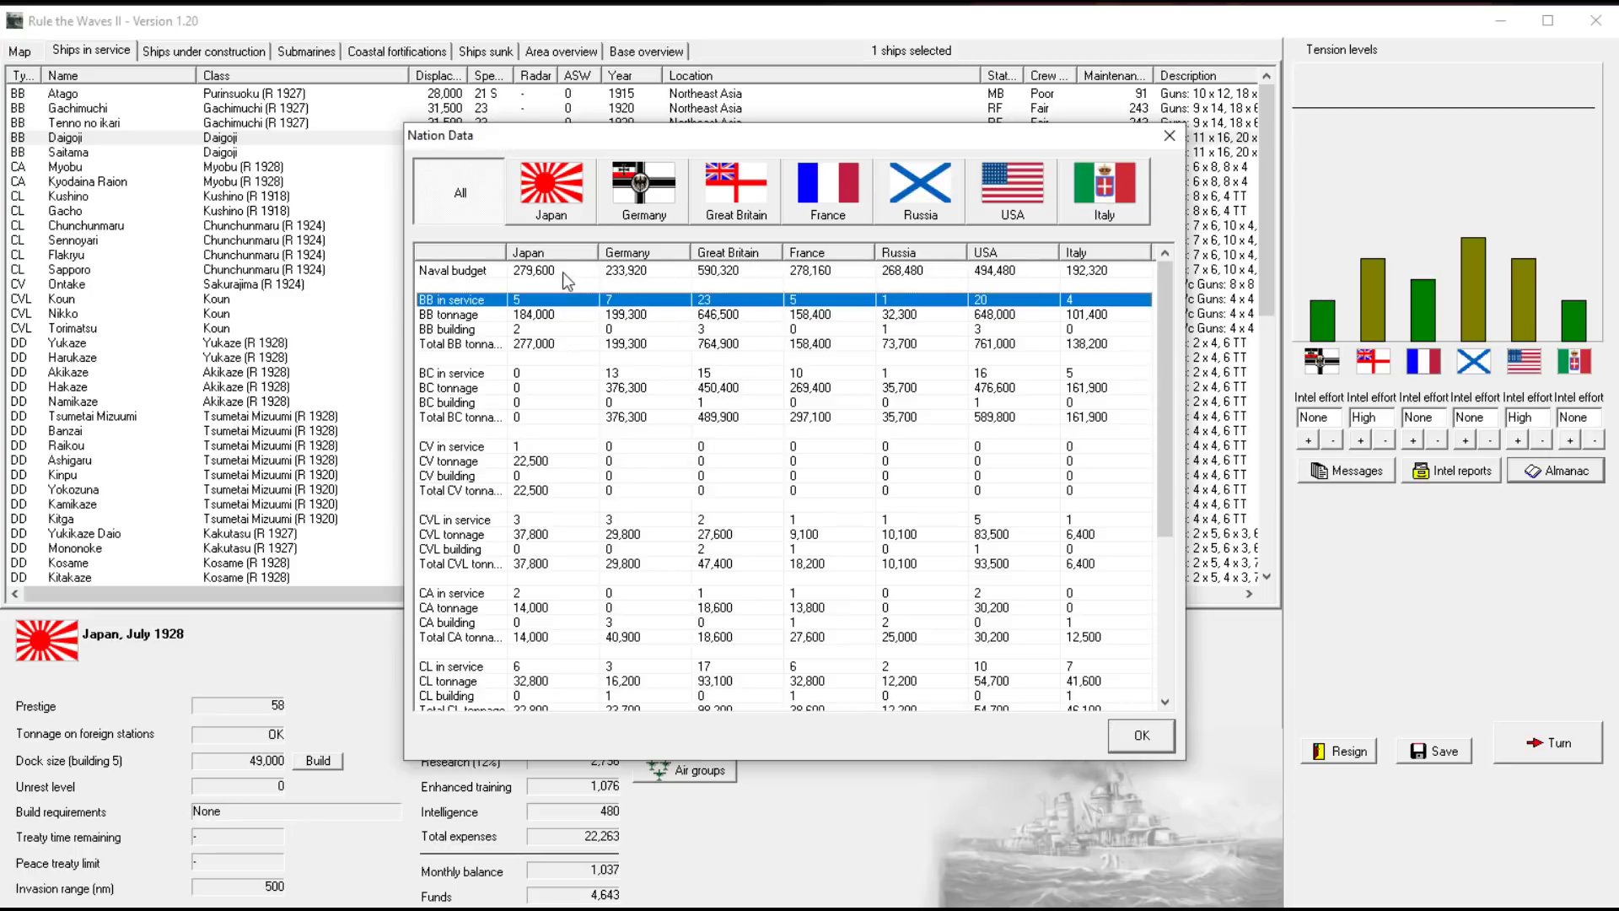
click(639, 274)
click(625, 303)
click(623, 376)
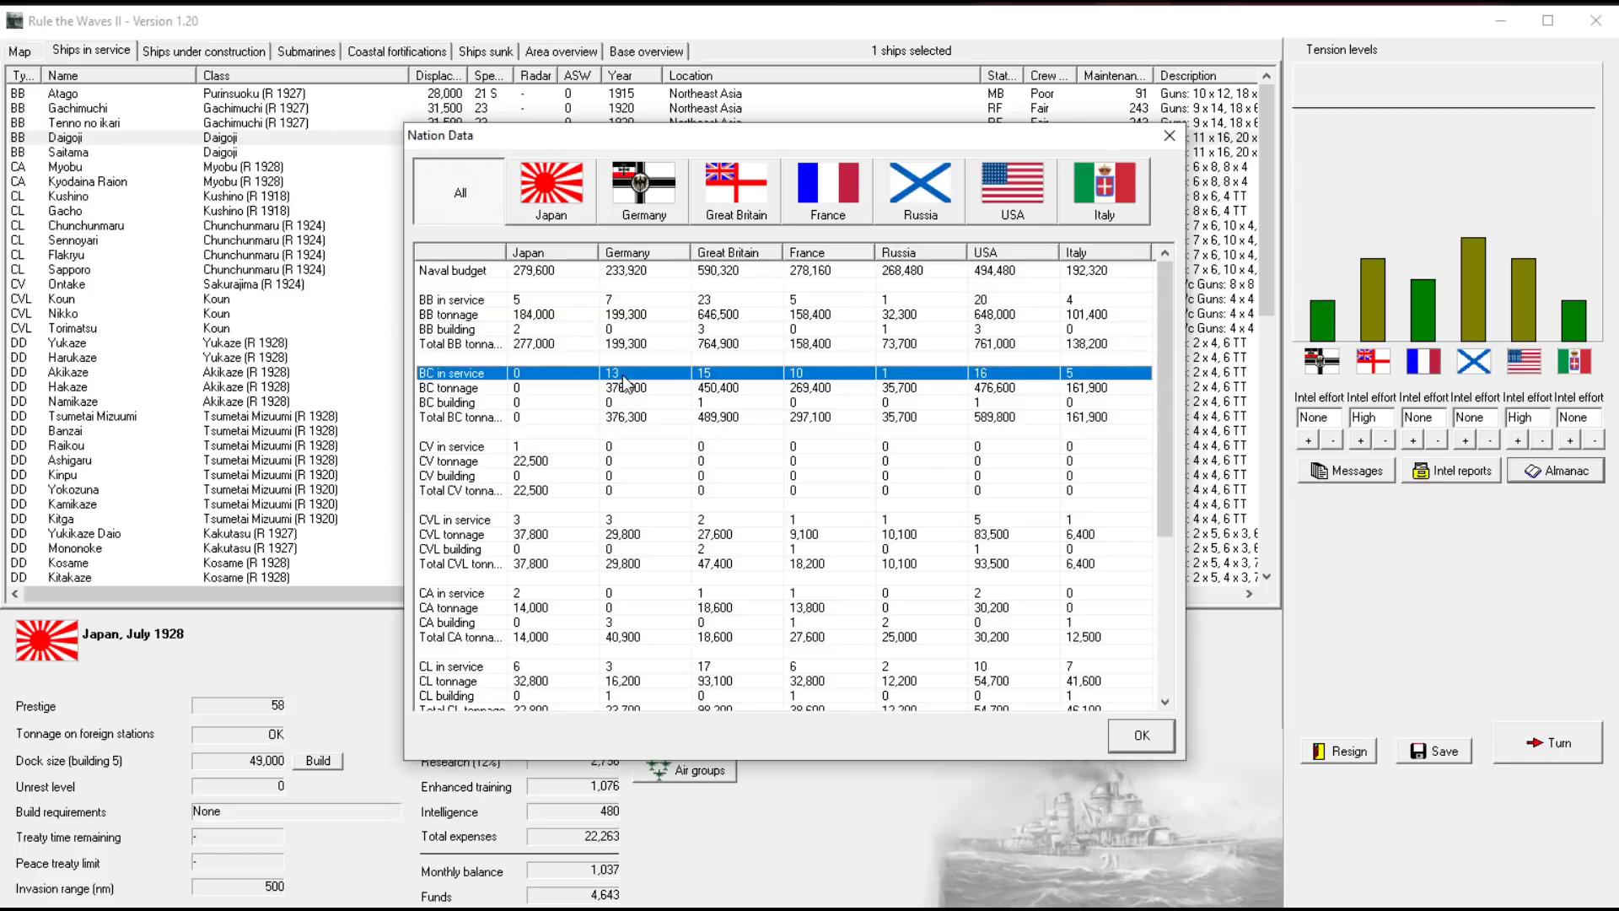
click(625, 304)
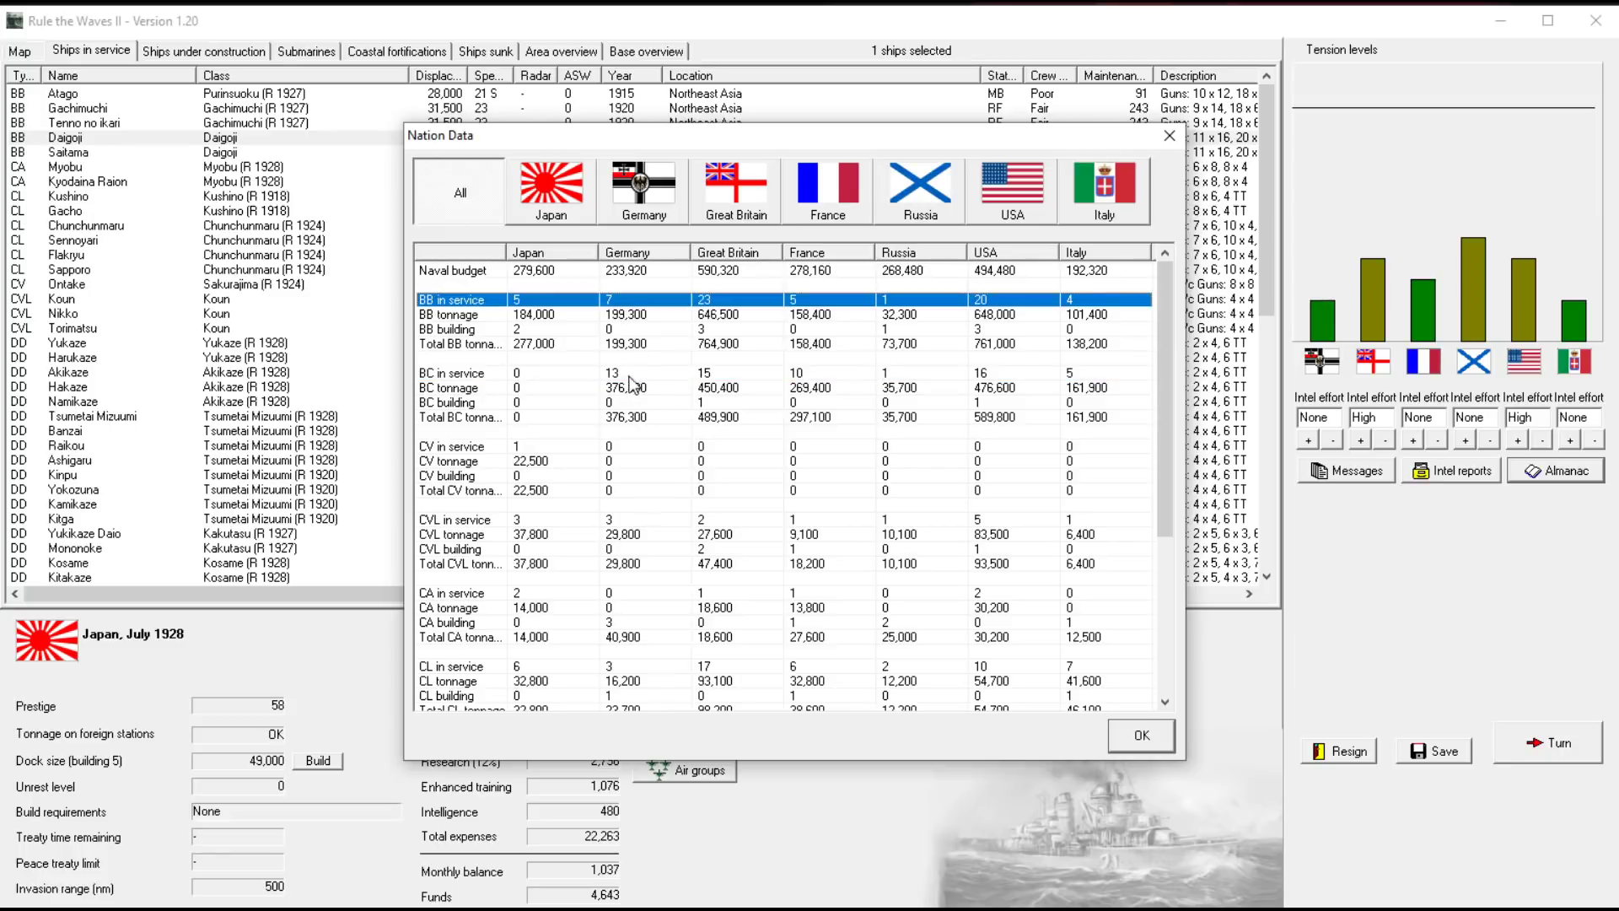
click(634, 349)
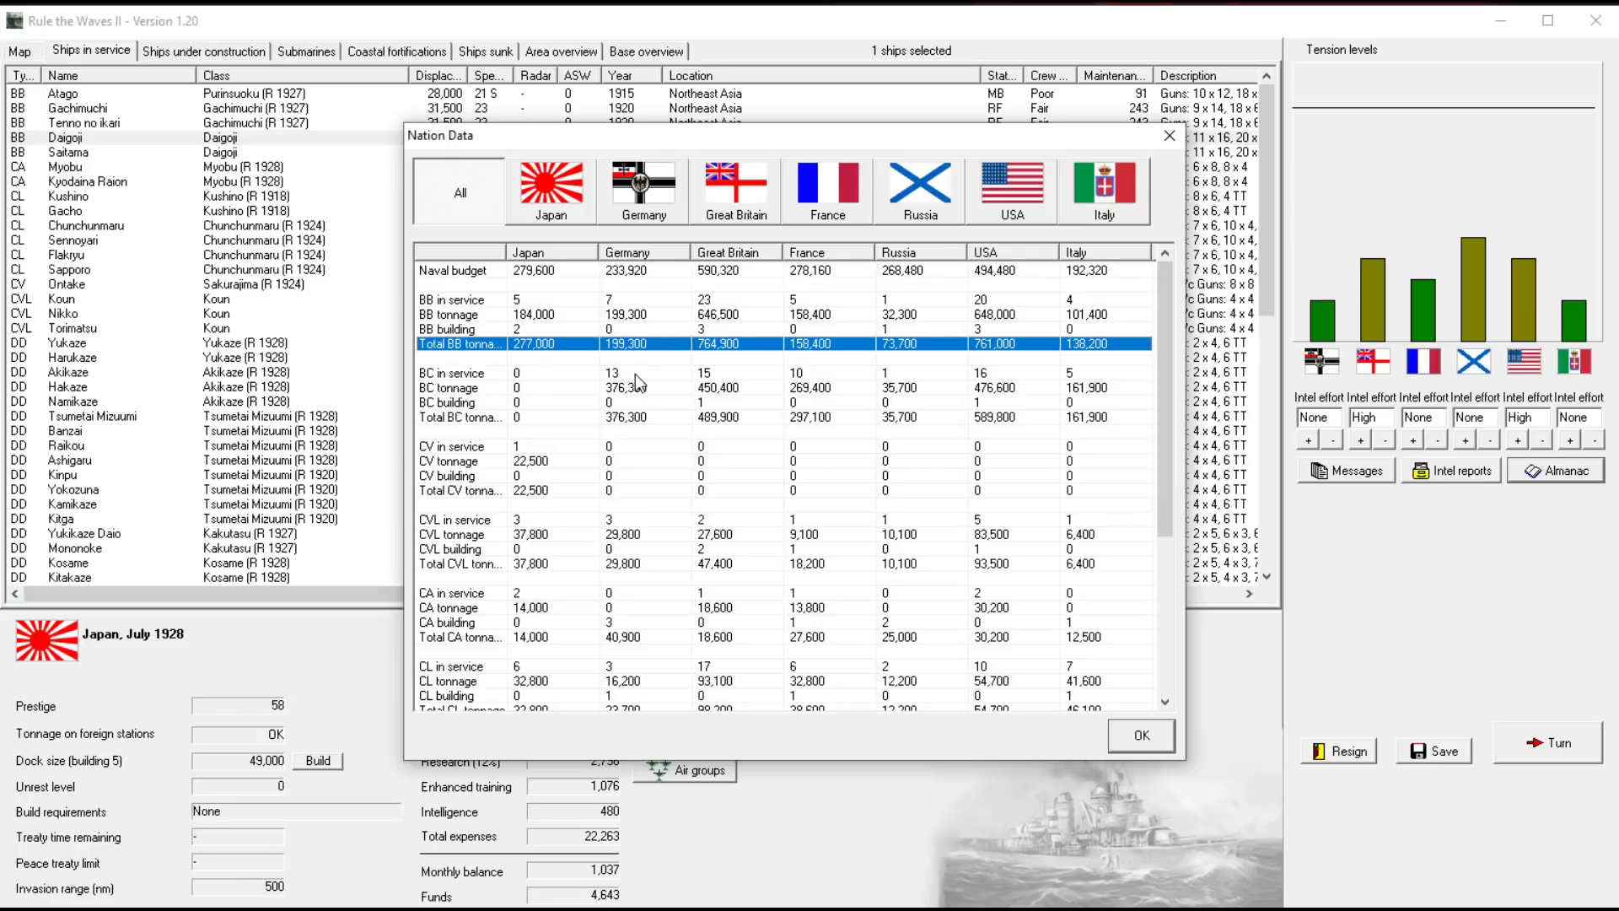
click(636, 390)
click(623, 418)
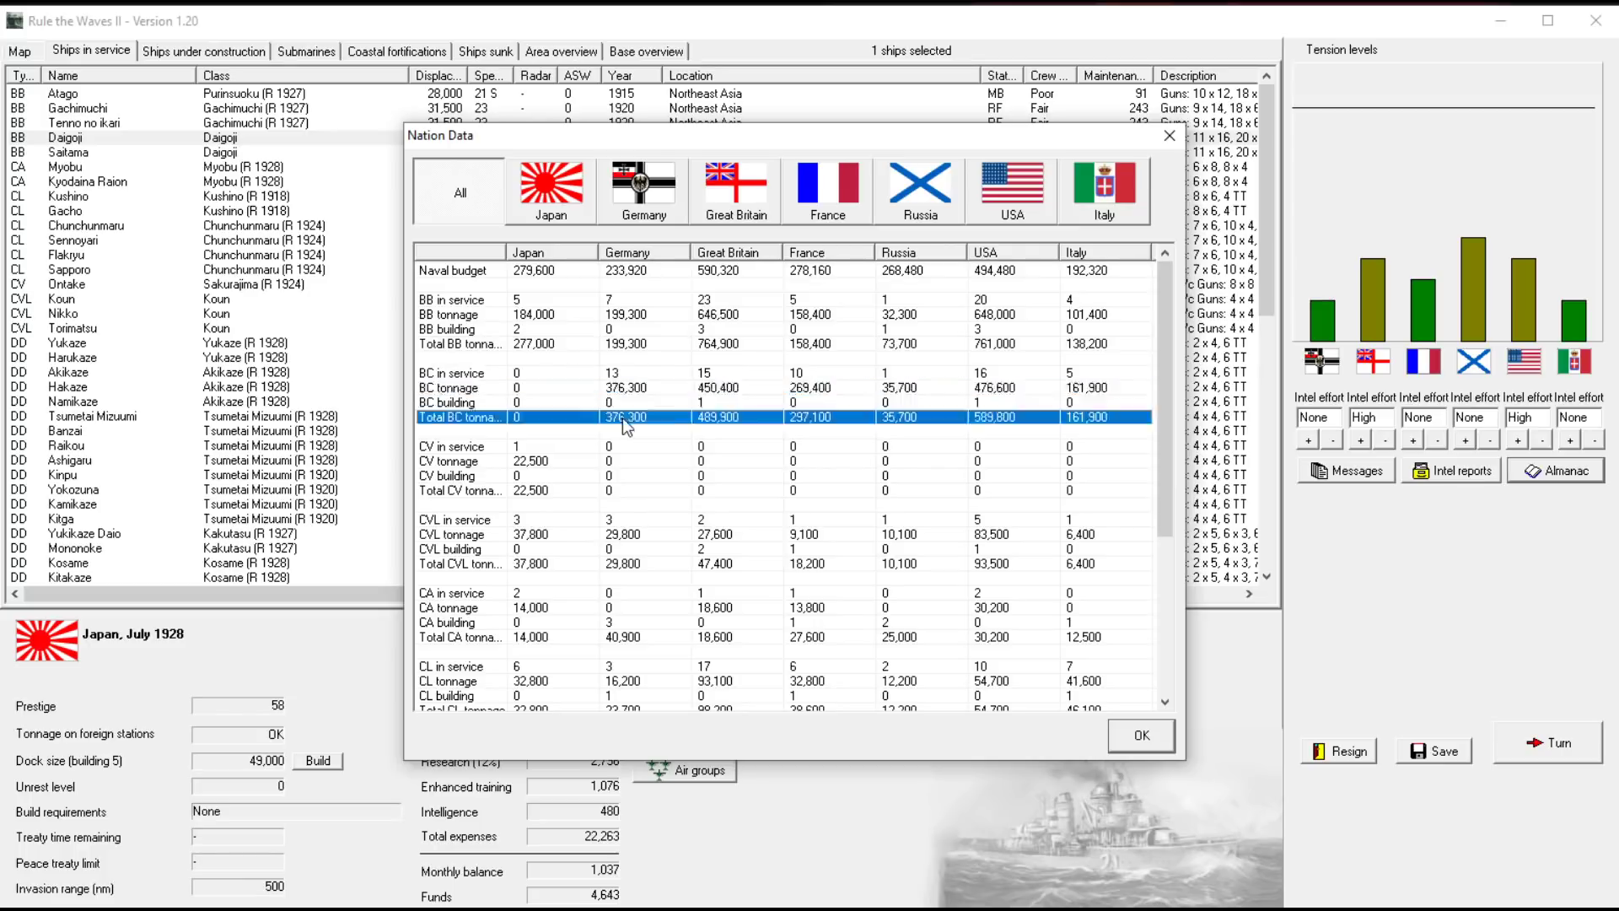
click(622, 390)
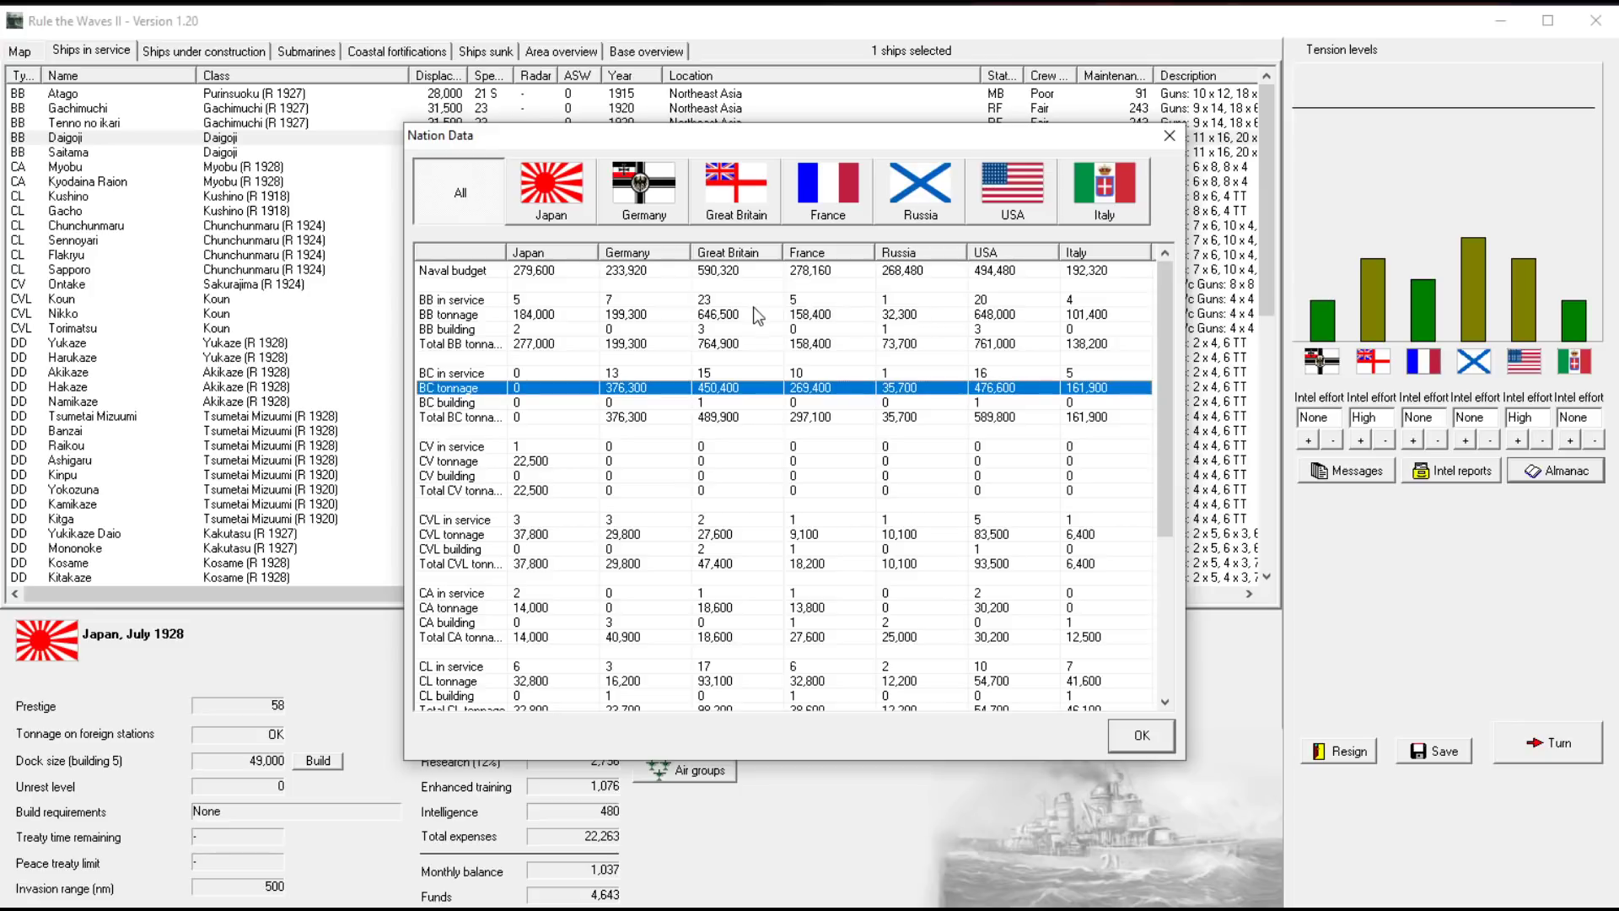
click(536, 443)
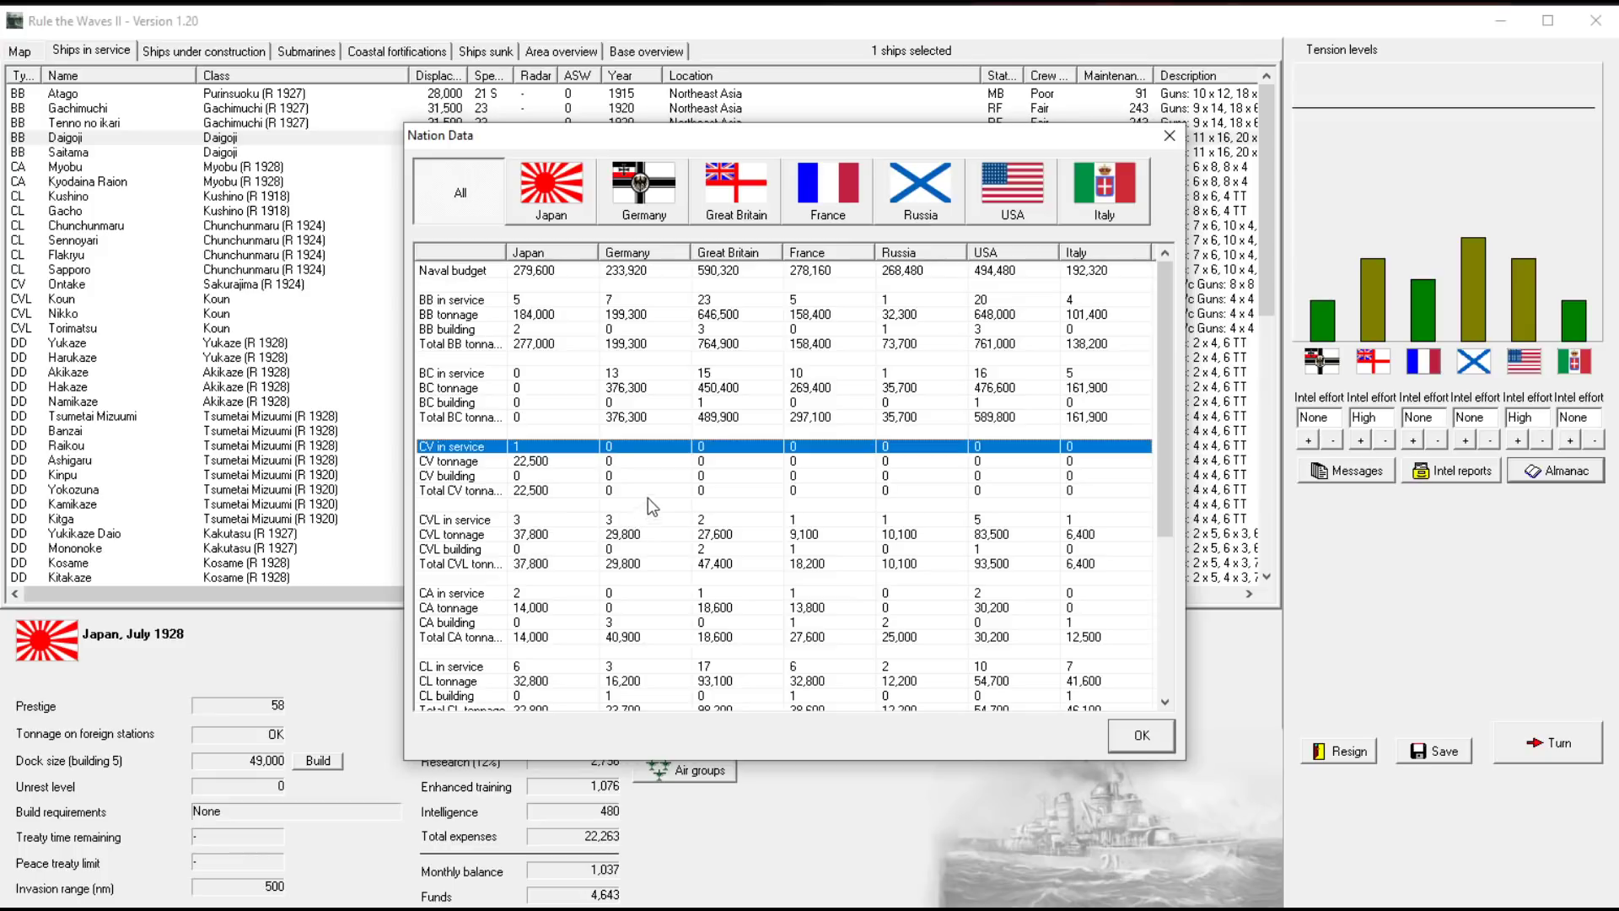
click(633, 521)
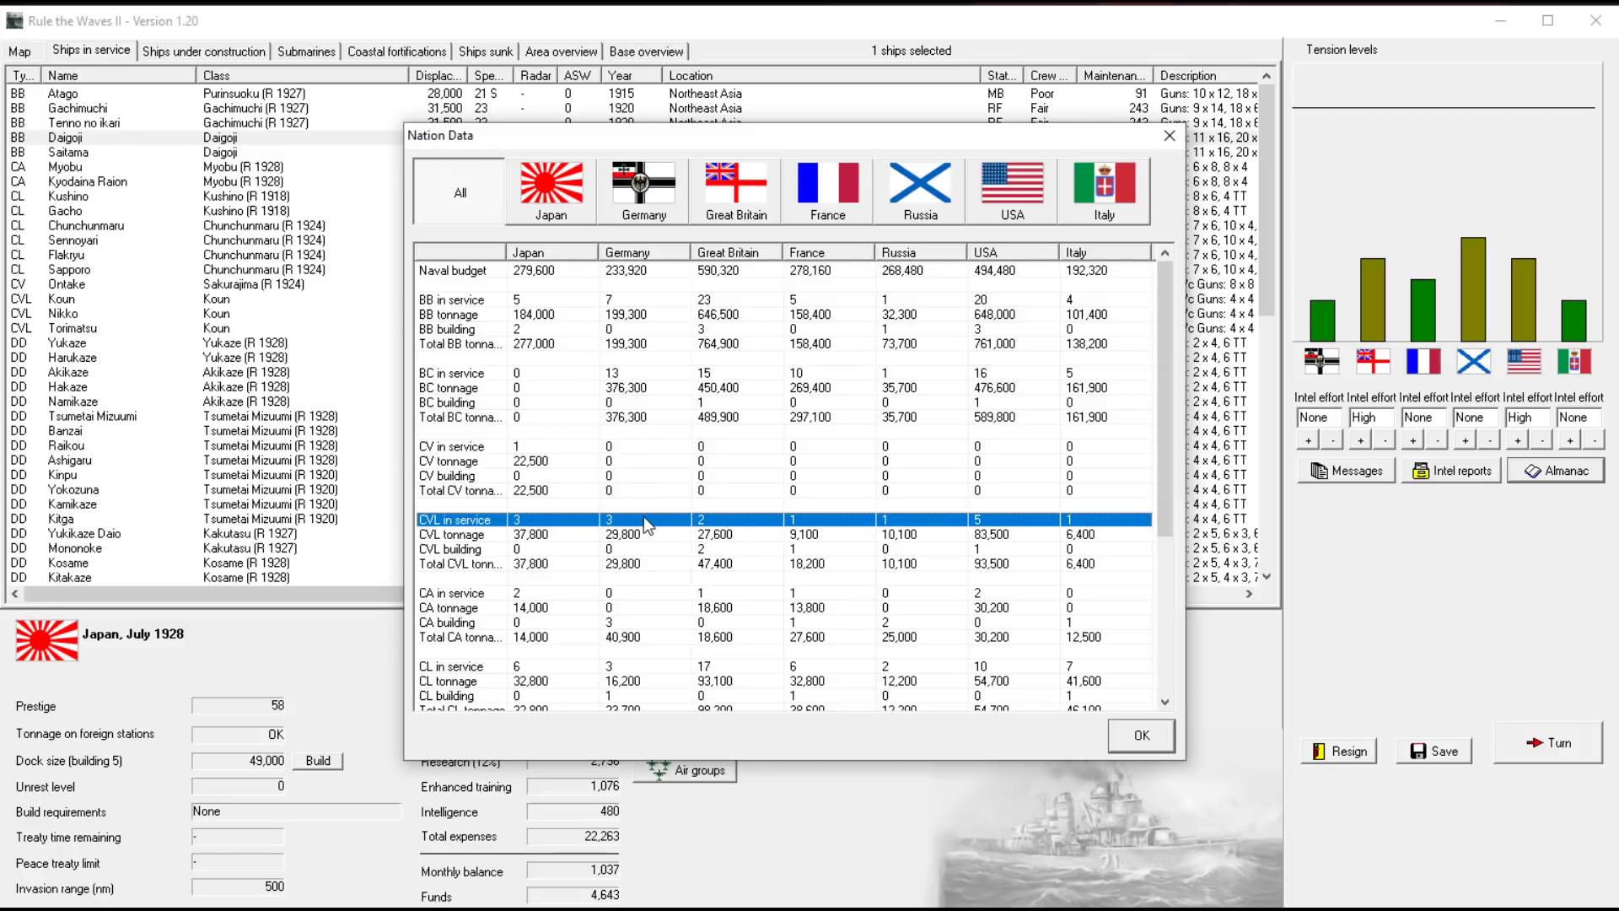
scroll(675, 513, down, 2)
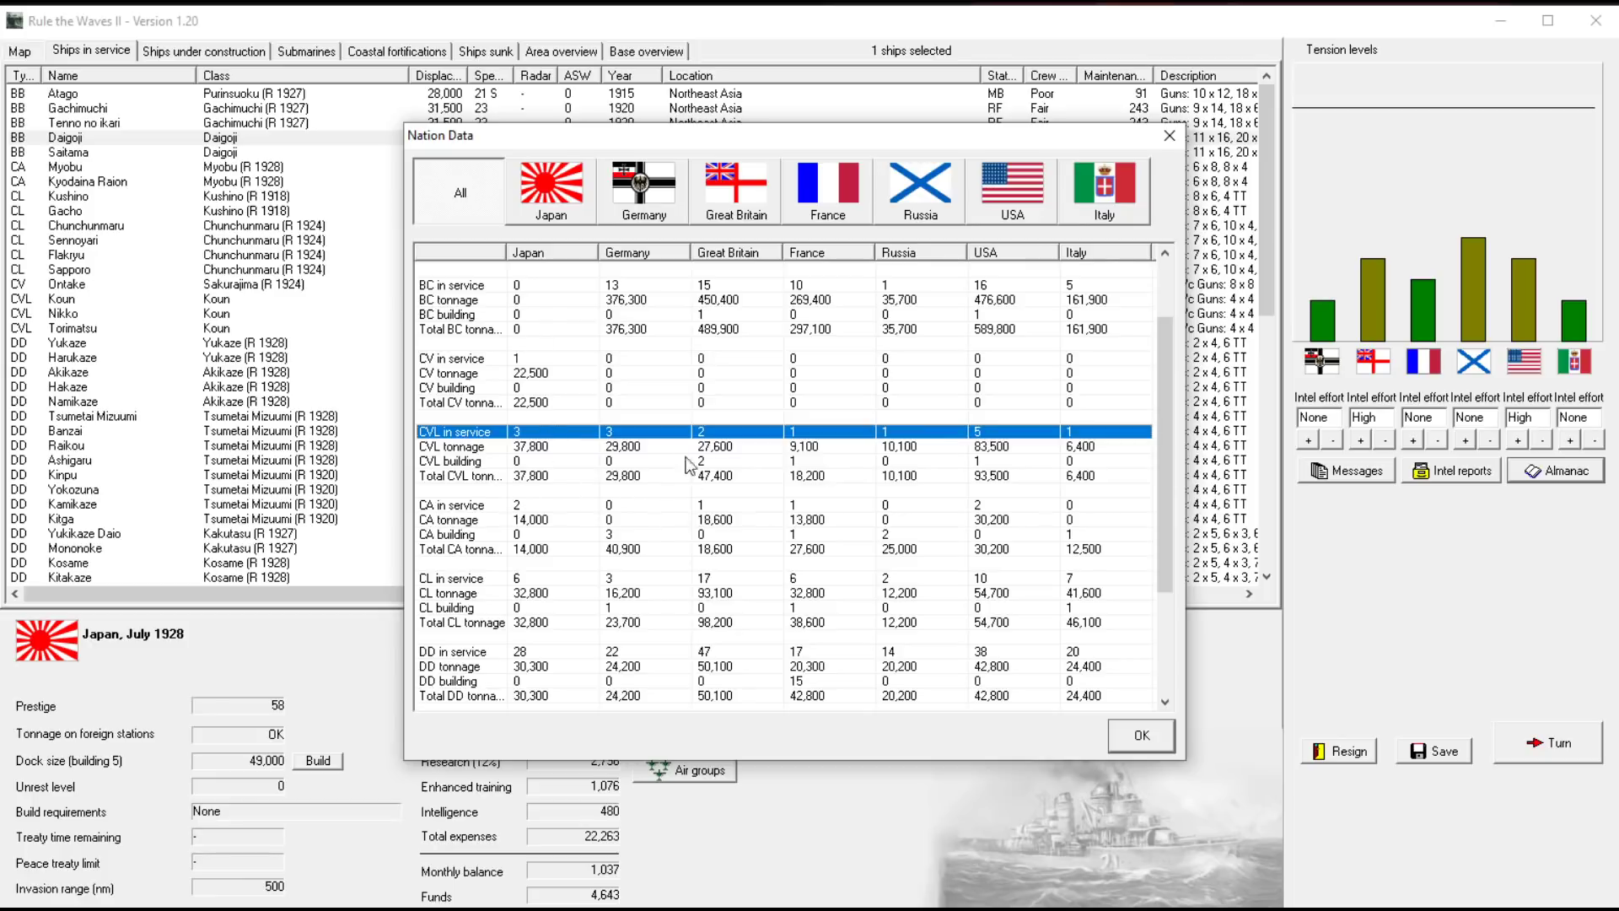
Compare cruiser, light cruiser tonnage, naval budget and submarine figures across nations
click(630, 510)
scroll(632, 507, down, 2)
click(630, 492)
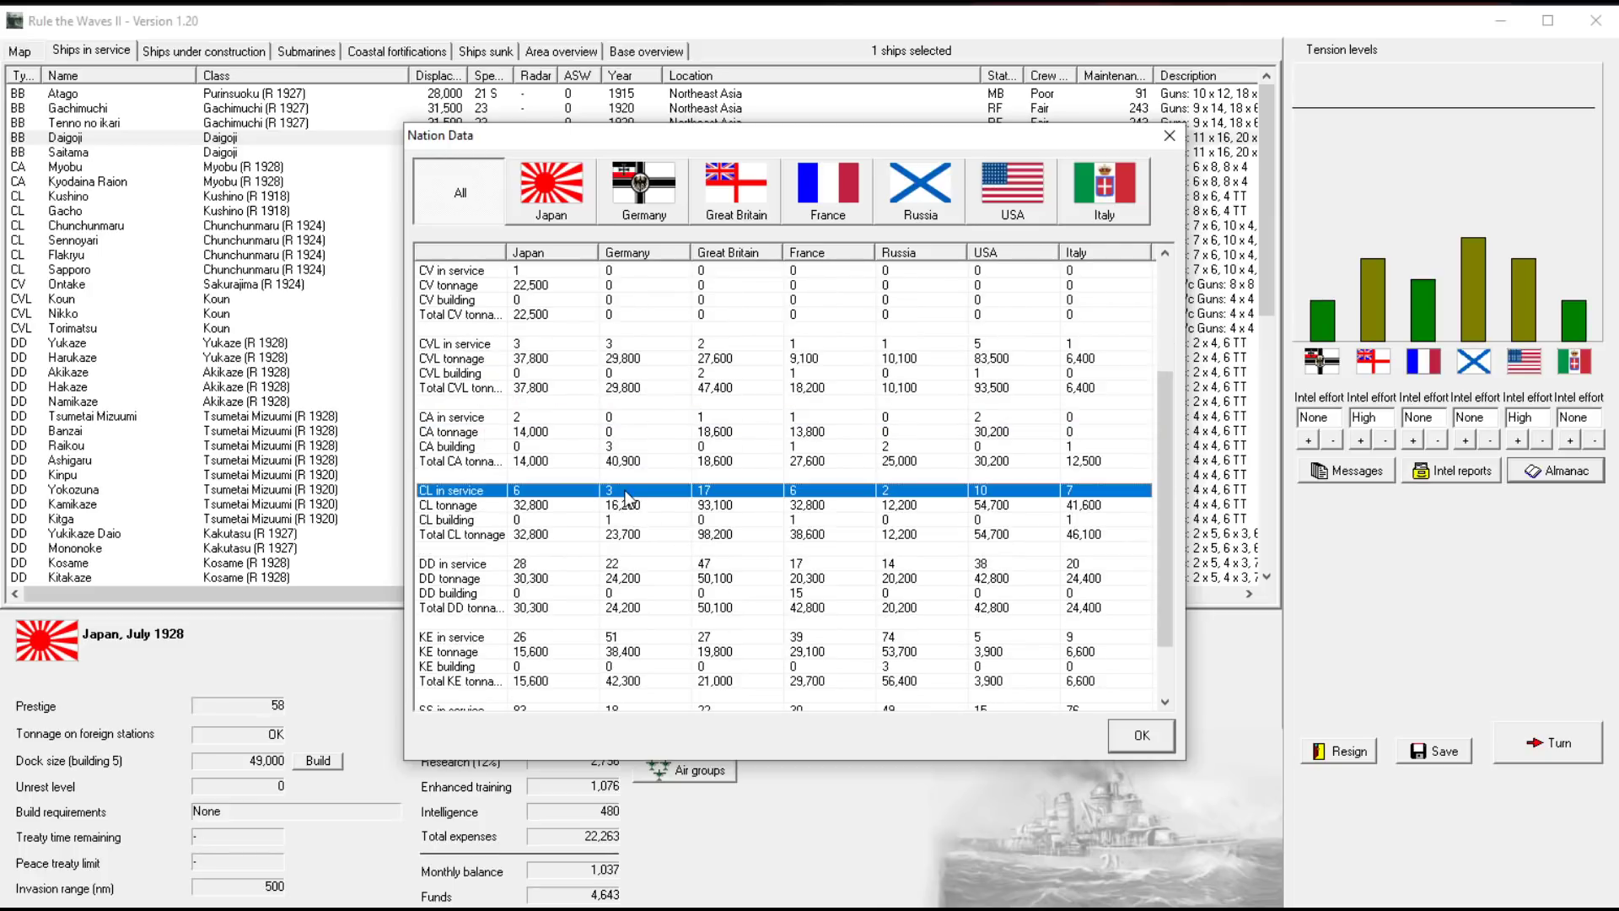
scroll(640, 491, down, 1)
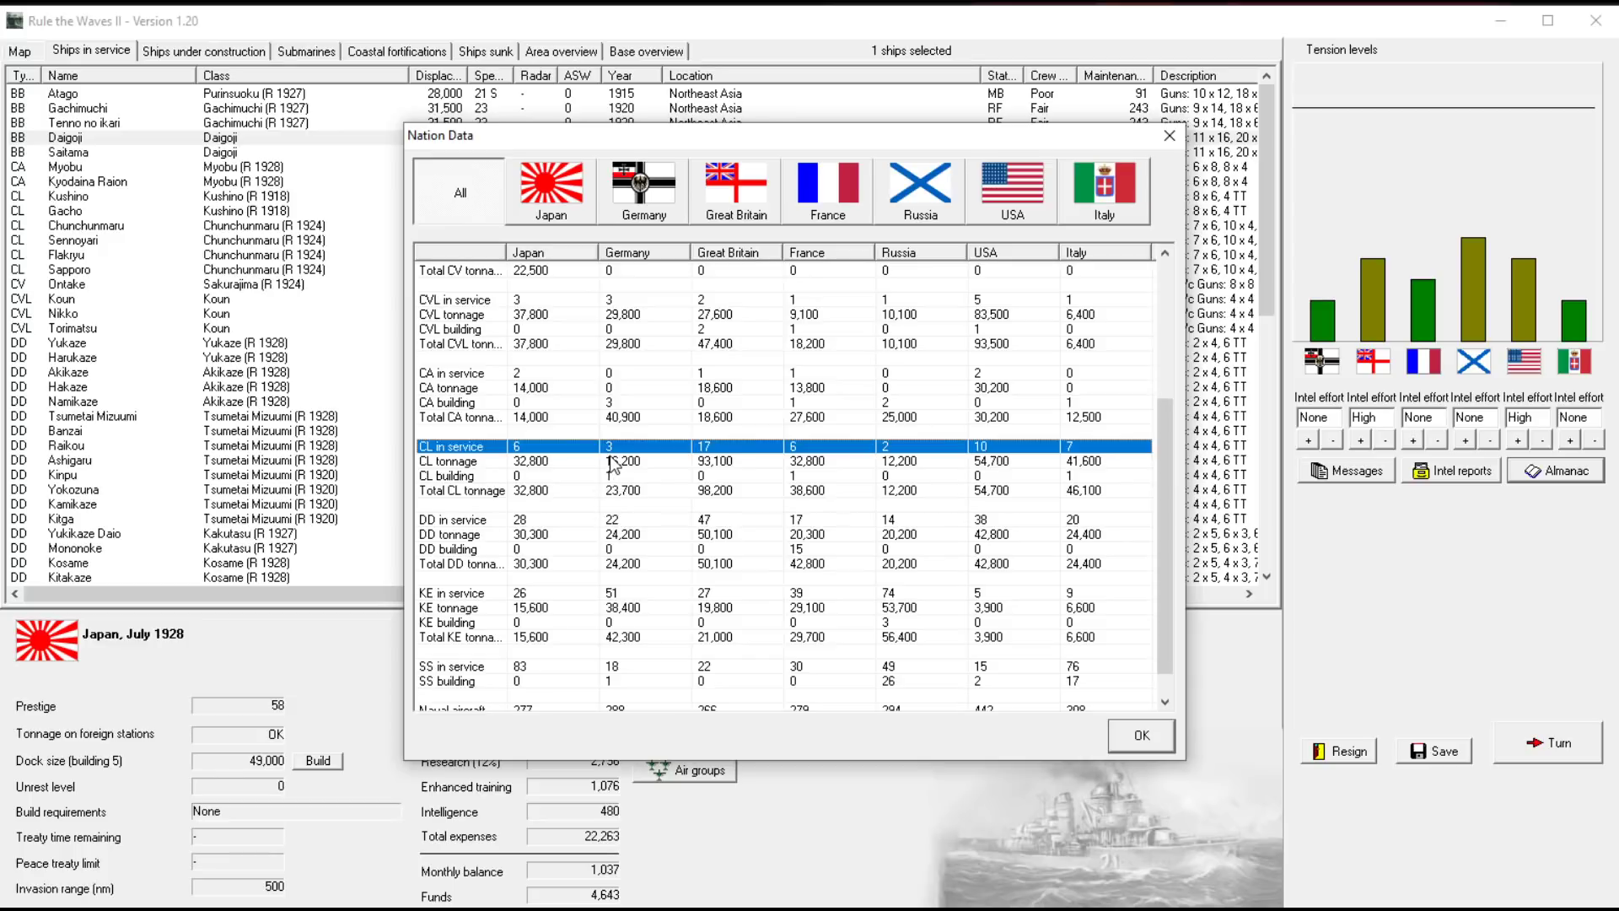
click(542, 492)
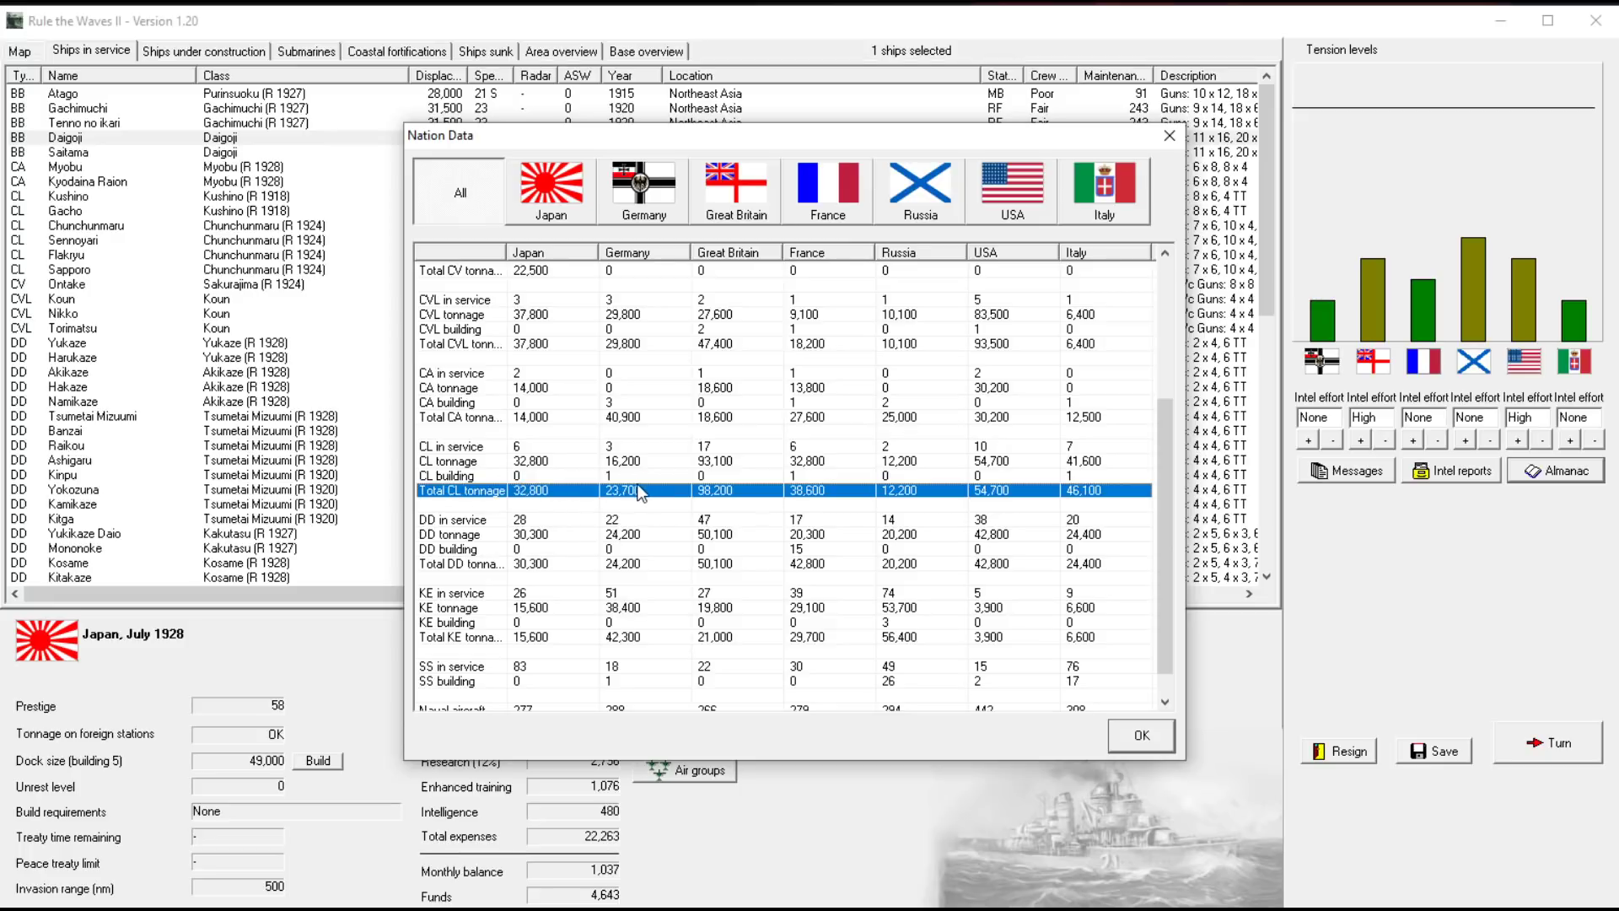
scroll(626, 494, up, 2)
scroll(619, 447, up, 3)
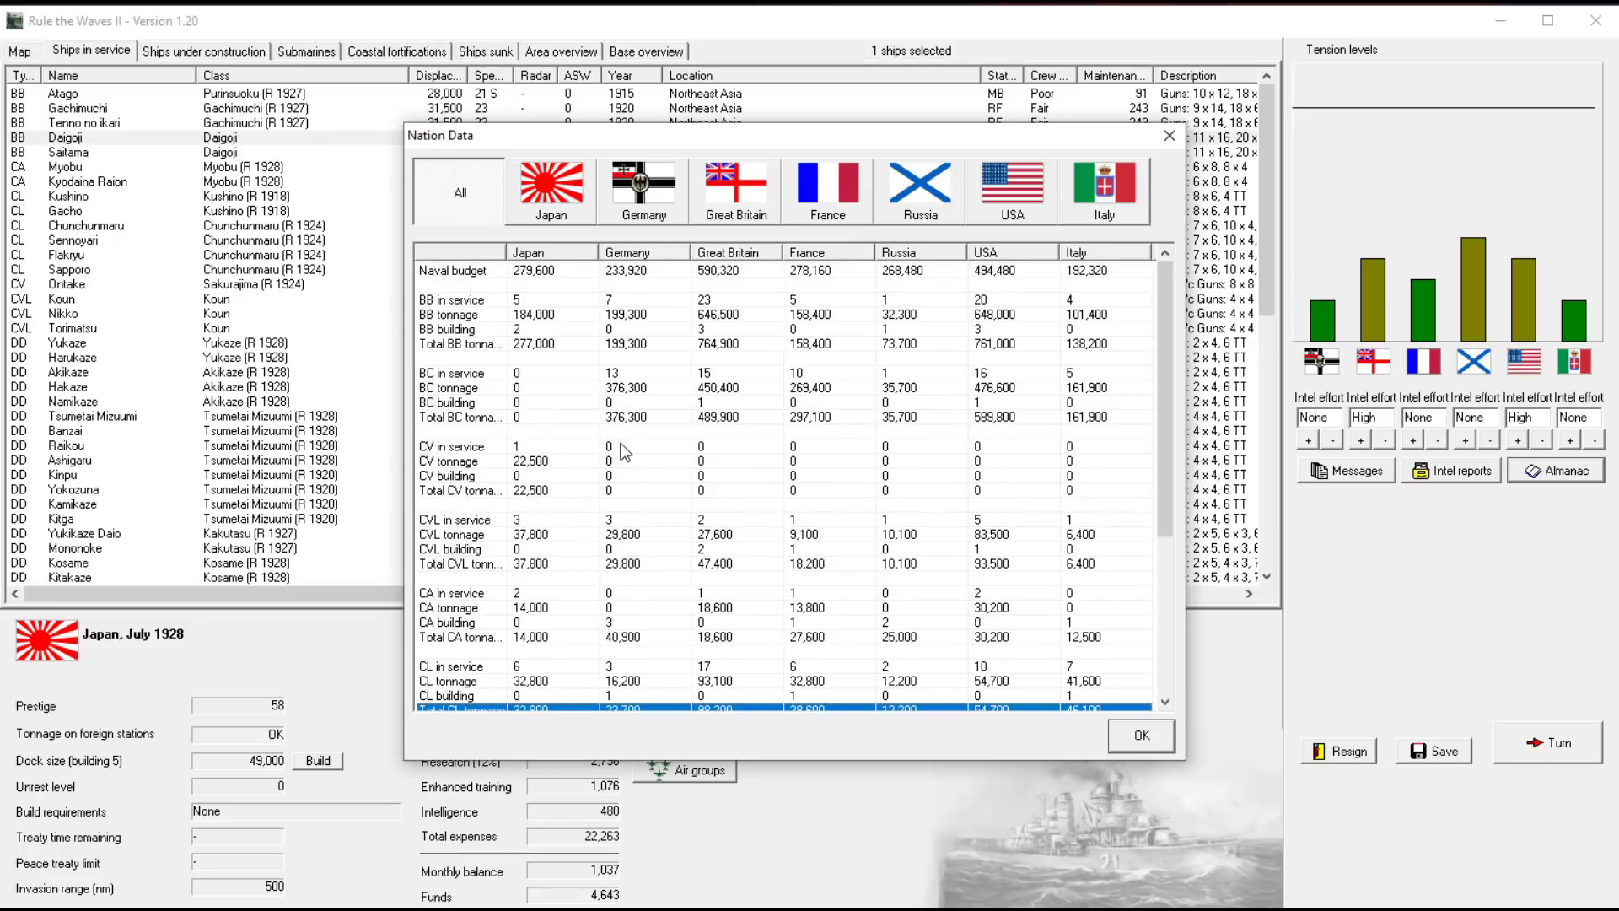
click(566, 273)
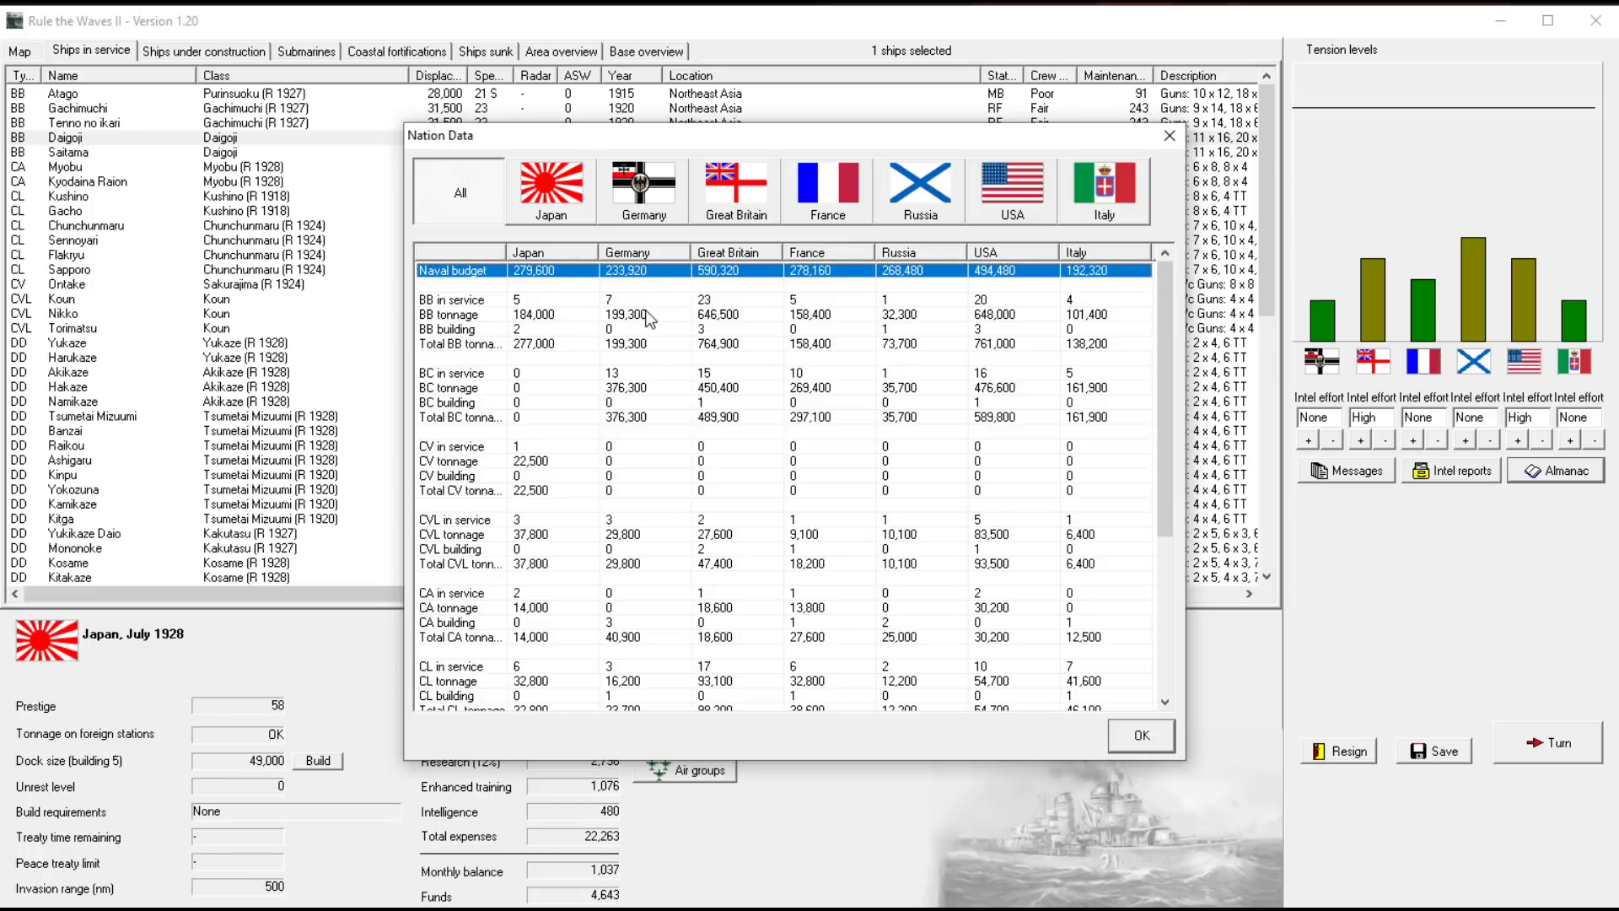
scroll(669, 335, down, 1)
scroll(650, 364, down, 4)
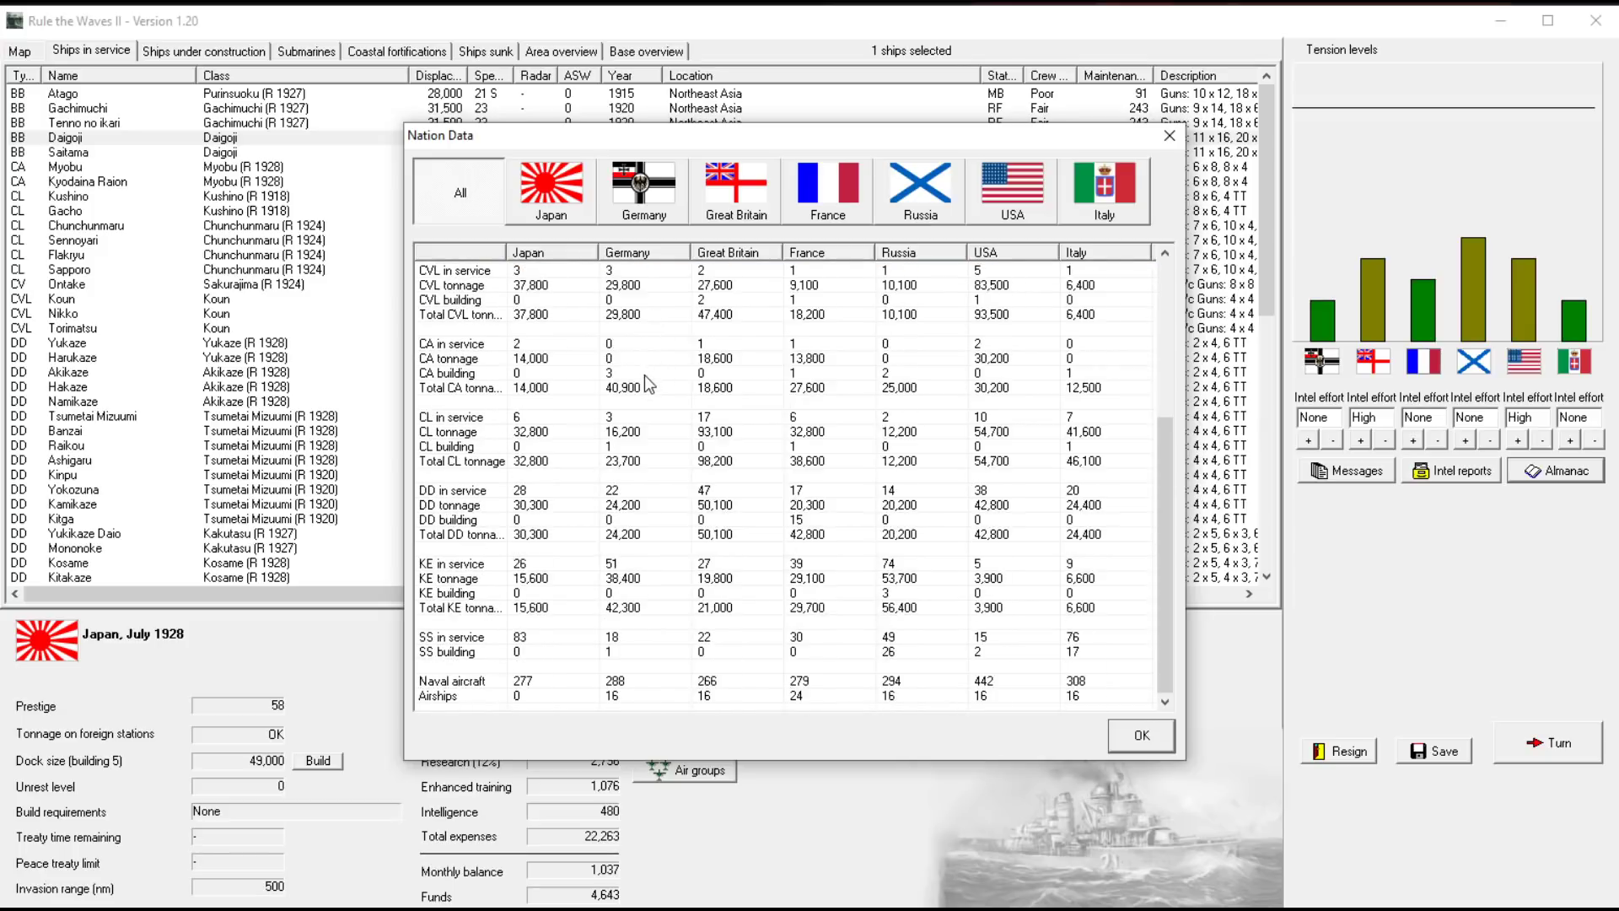
scroll(613, 594, up, 2)
scroll(610, 585, up, 3)
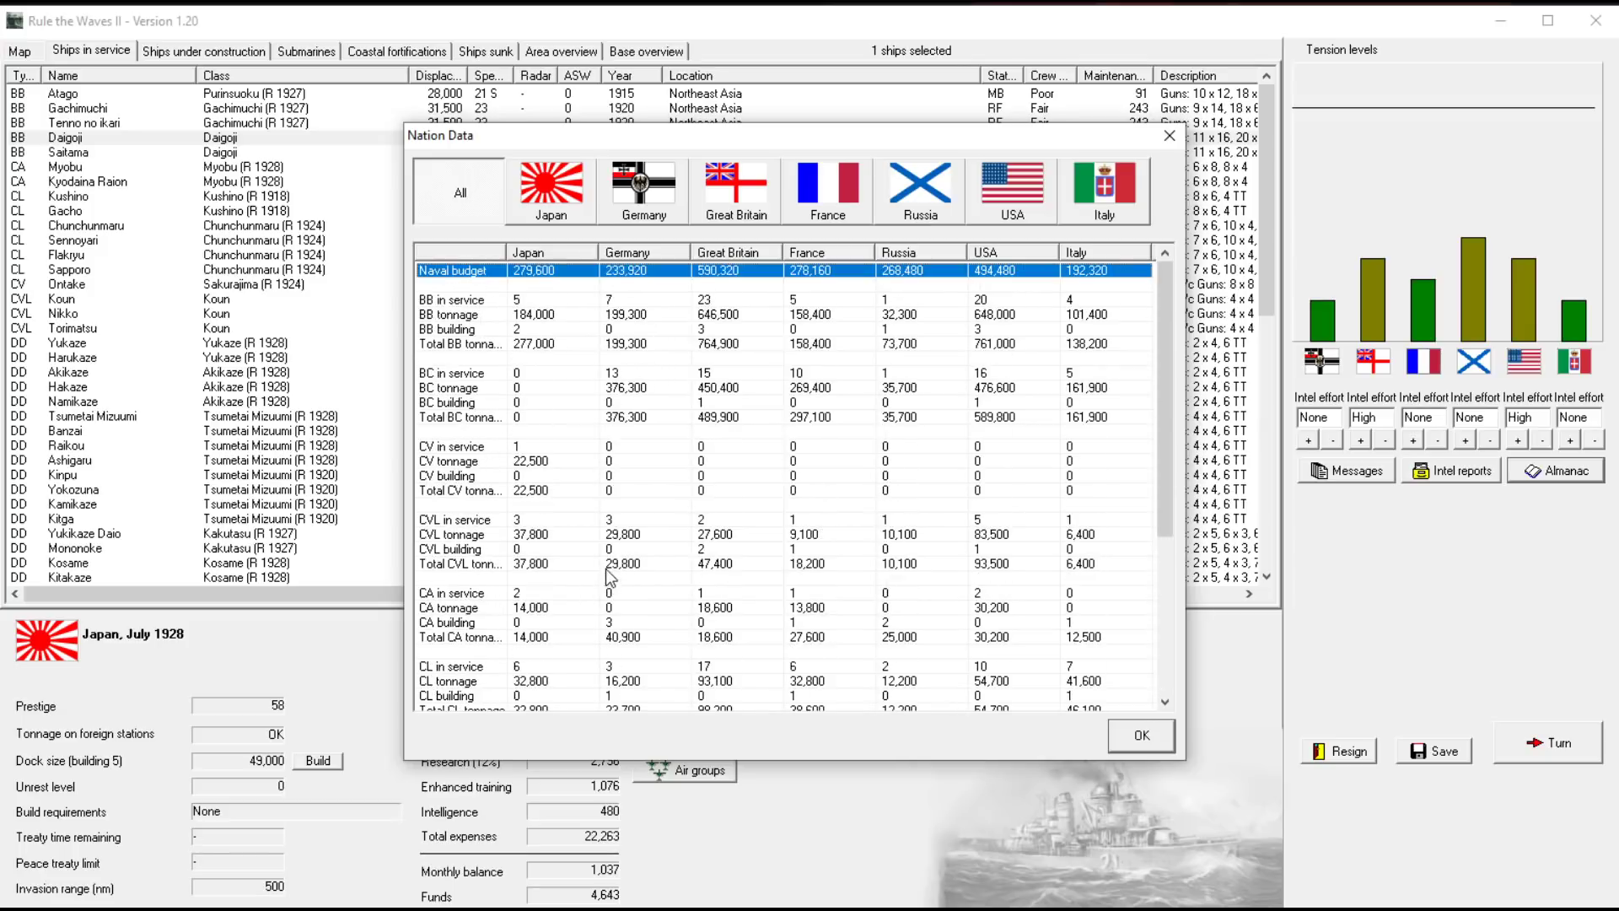
scroll(645, 421, down, 5)
click(730, 638)
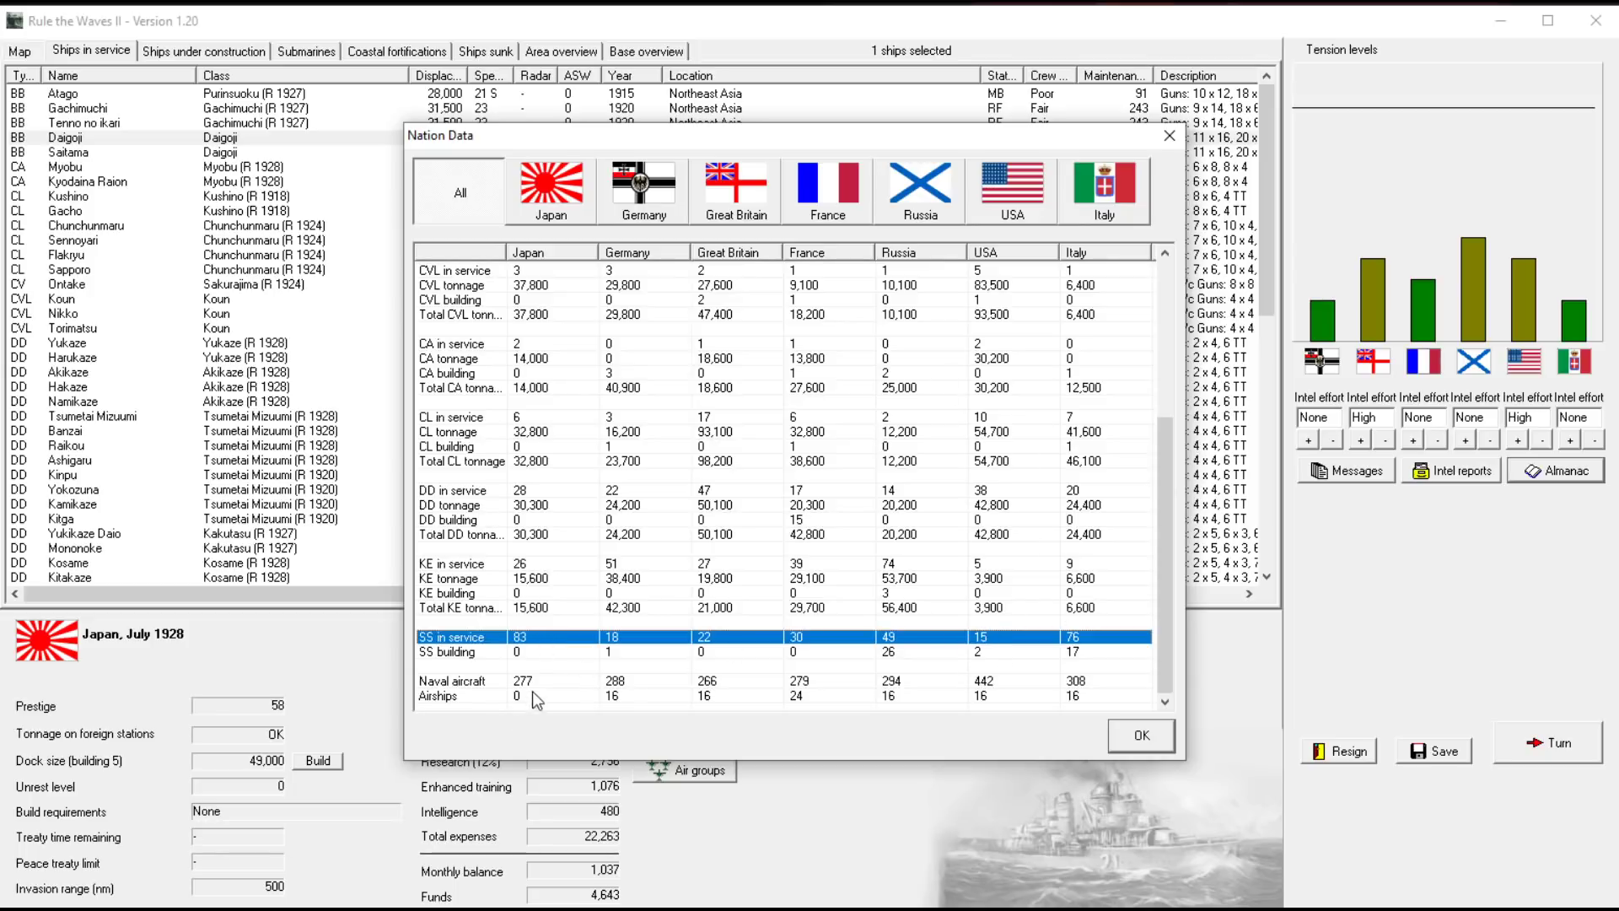
Close Nation Data and browse Japan's submarines I-1, I-4, I-116 and I-42
click(1169, 136)
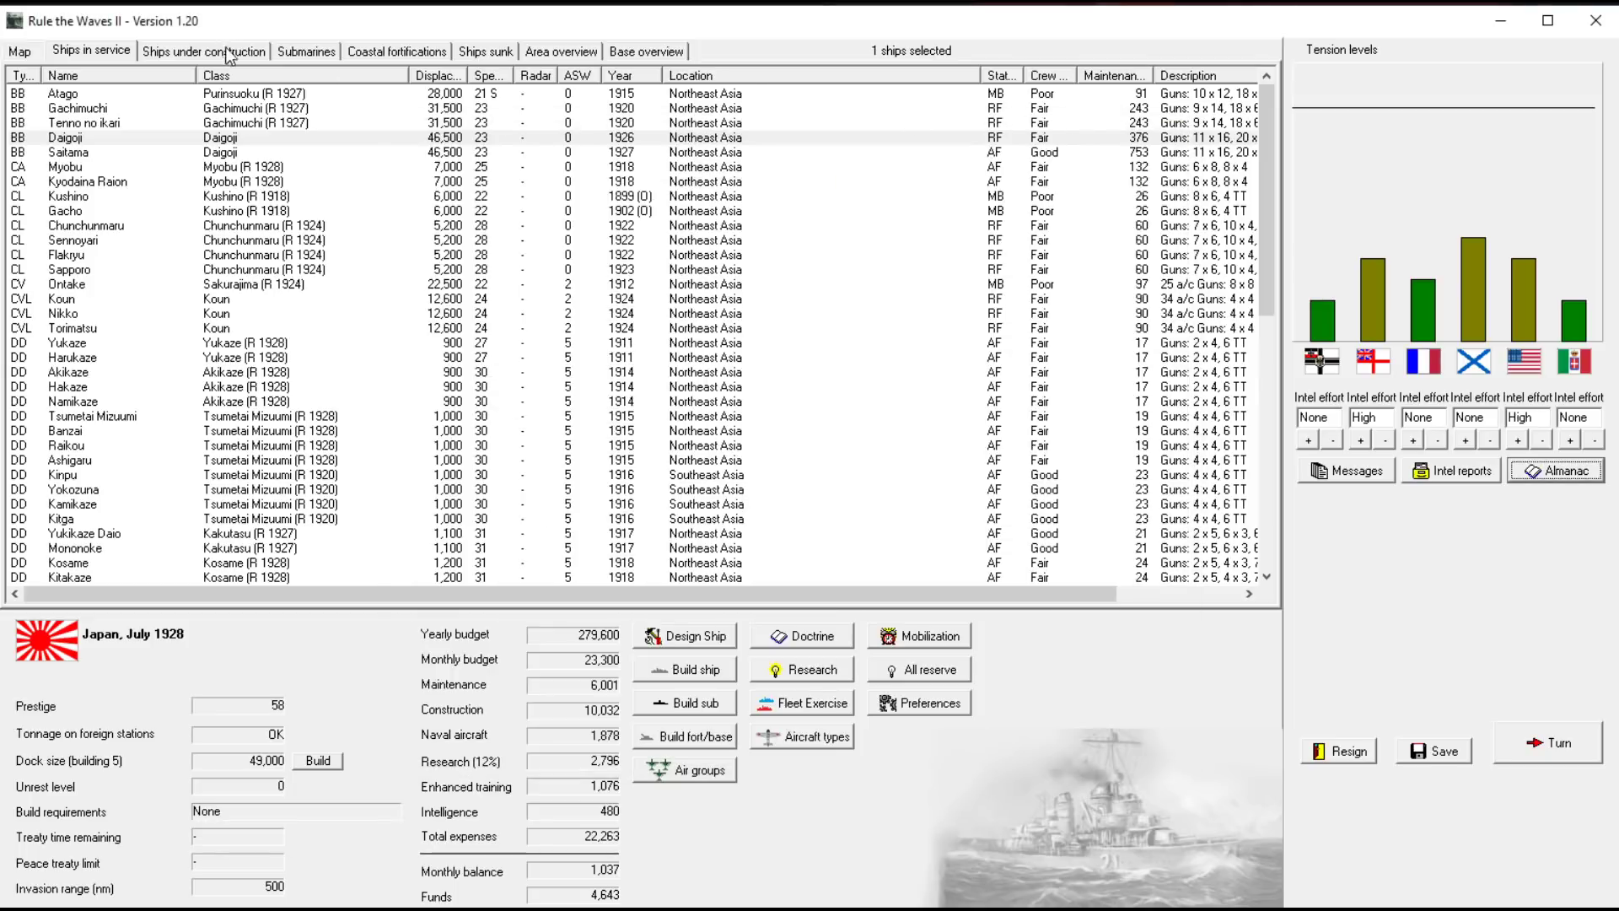
click(306, 50)
click(506, 97)
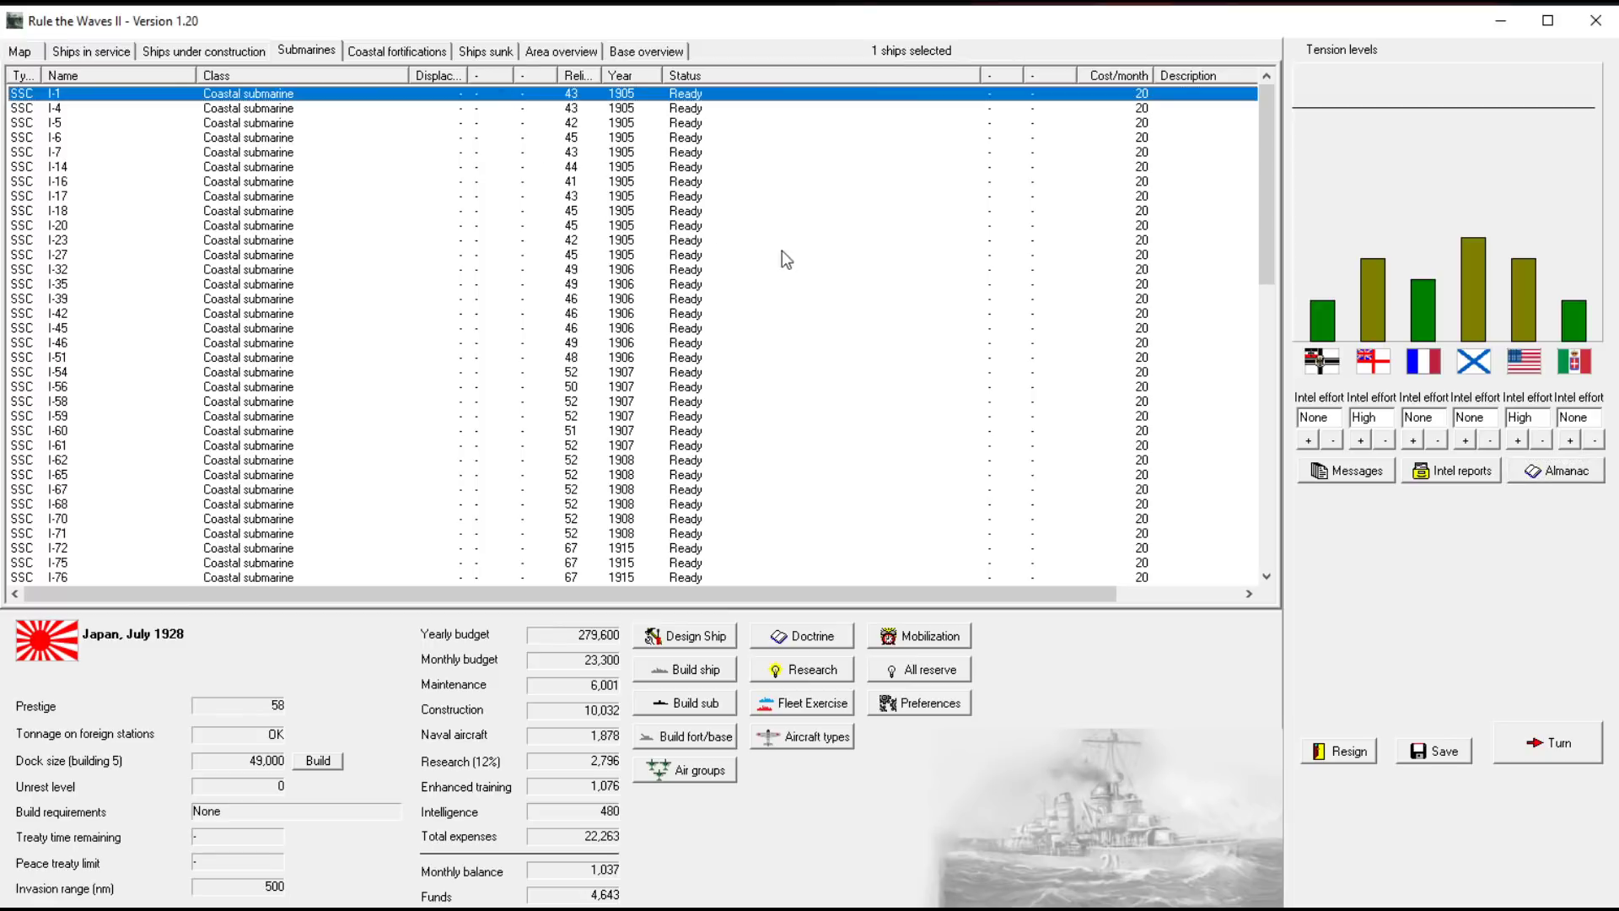
scroll(677, 293, down, 5)
scroll(678, 294, up, 5)
scroll(677, 294, down, 5)
scroll(1173, 376, up, 5)
click(1117, 256)
scroll(1118, 258, down, 5)
scroll(1117, 292, down, 5)
scroll(1115, 291, down, 3)
scroll(1117, 291, down, 2)
scroll(1148, 307, up, 8)
scroll(1147, 306, up, 8)
click(1103, 109)
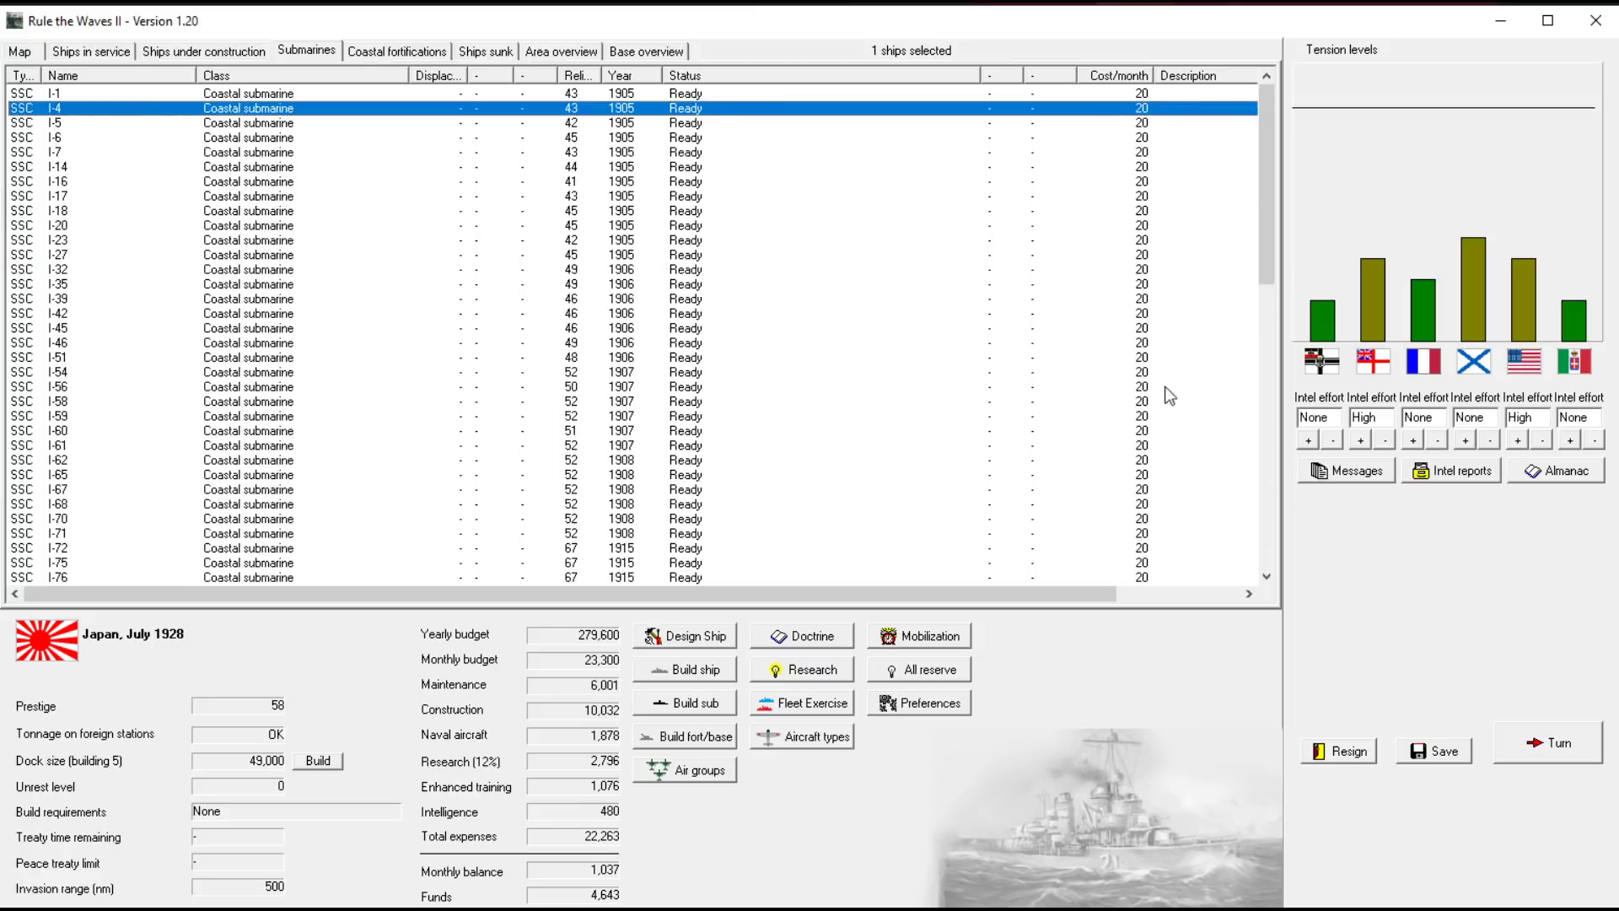
scroll(1137, 443, down, 3)
scroll(1076, 441, down, 6)
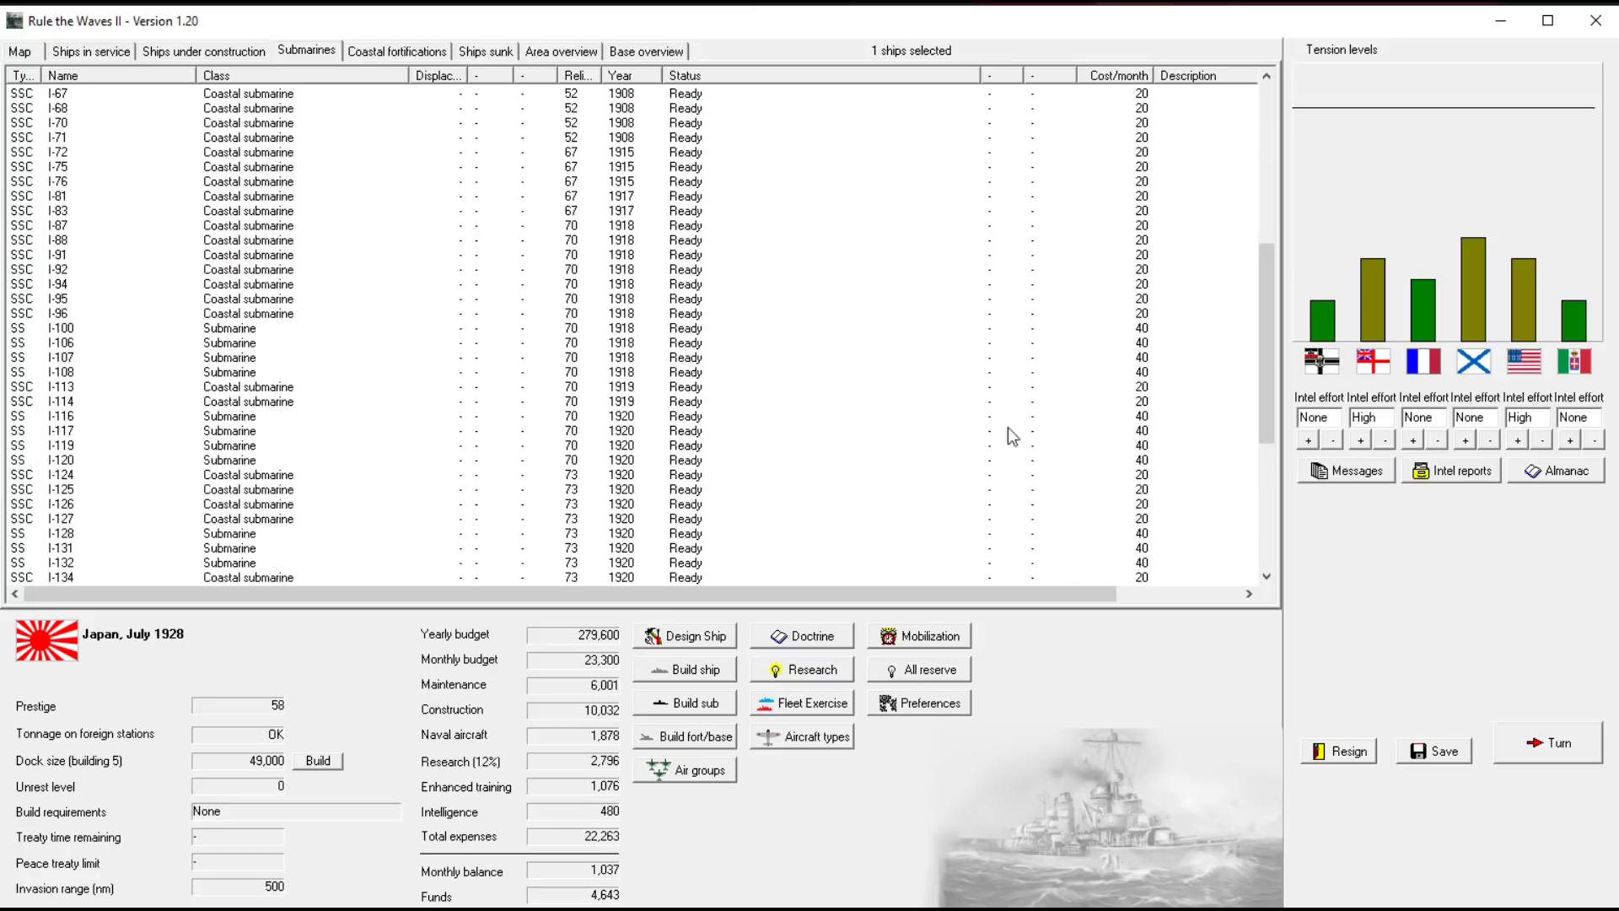
click(244, 418)
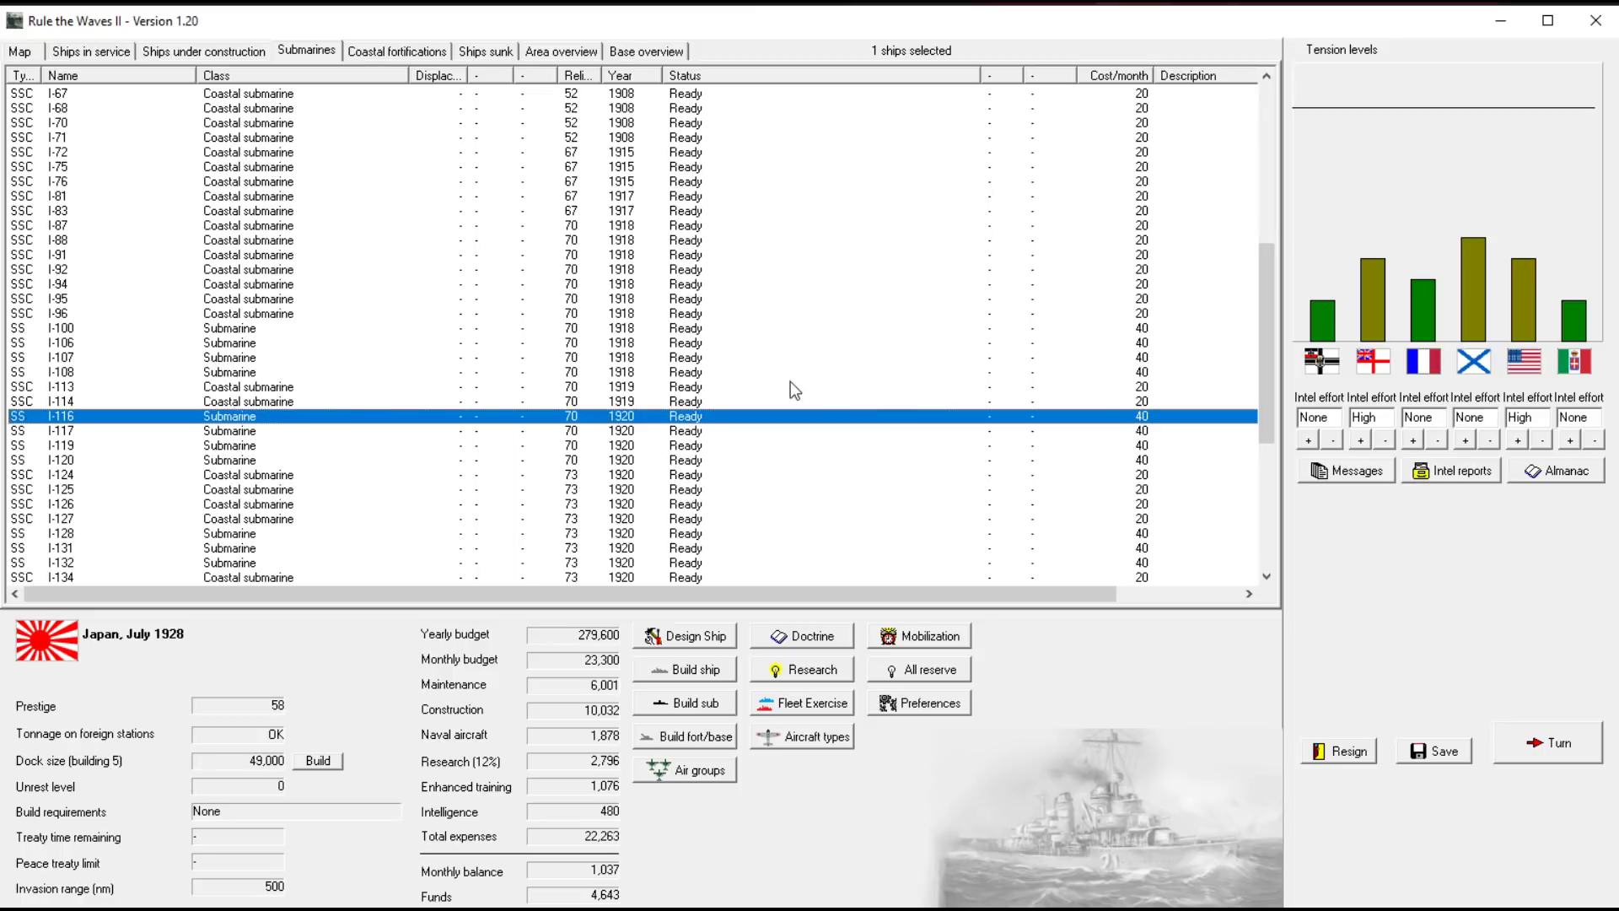
scroll(791, 390, up, 1)
scroll(791, 388, up, 6)
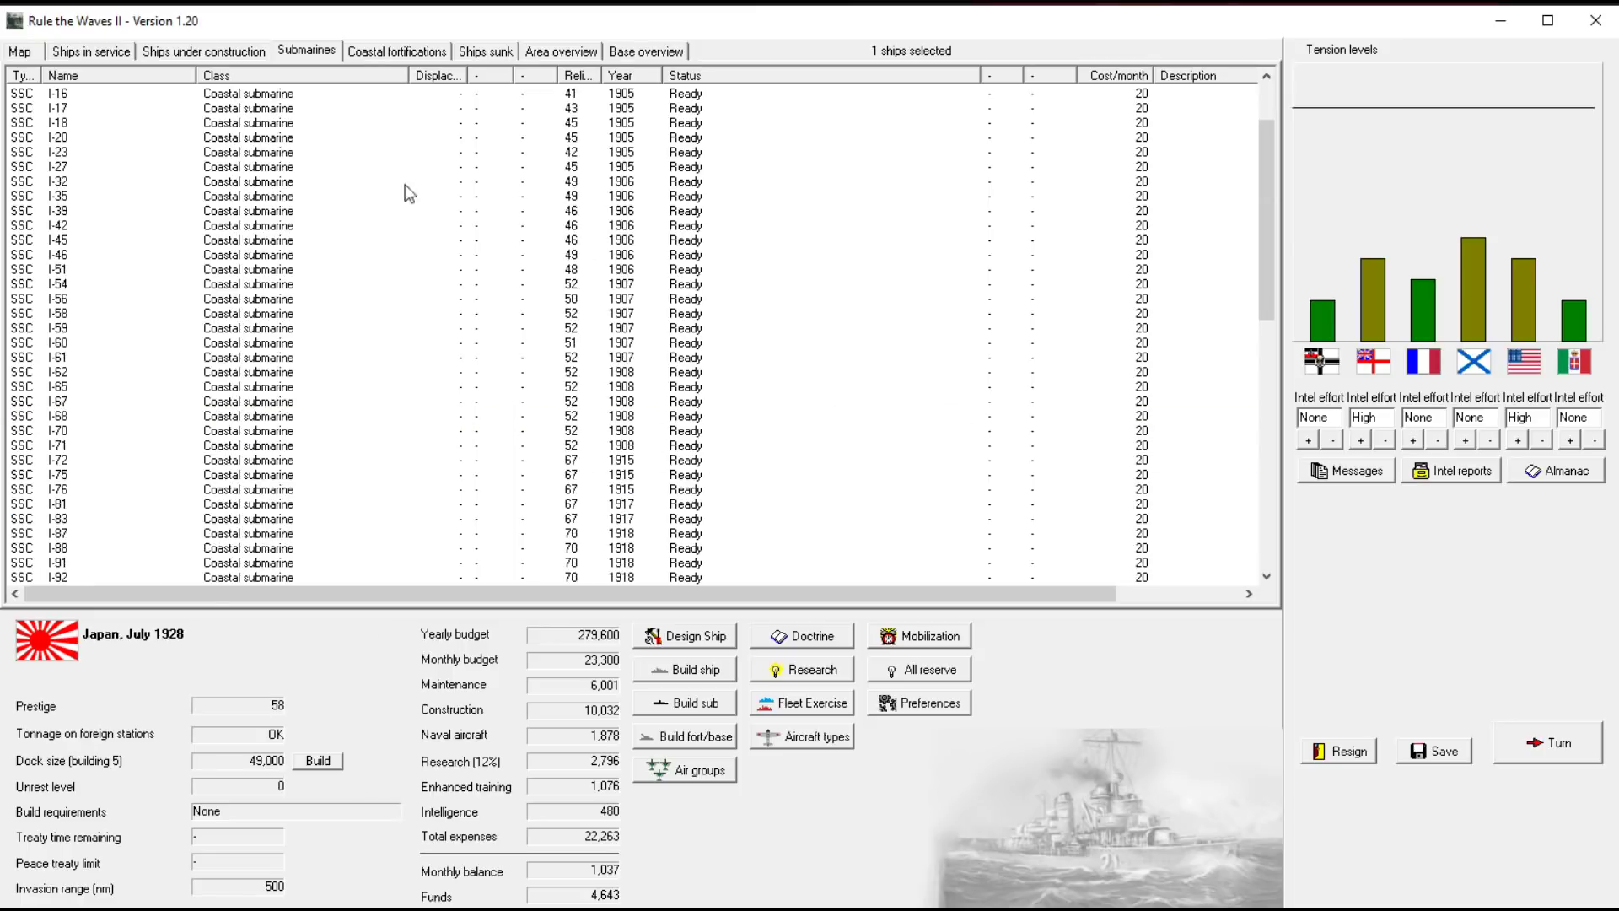
click(1162, 231)
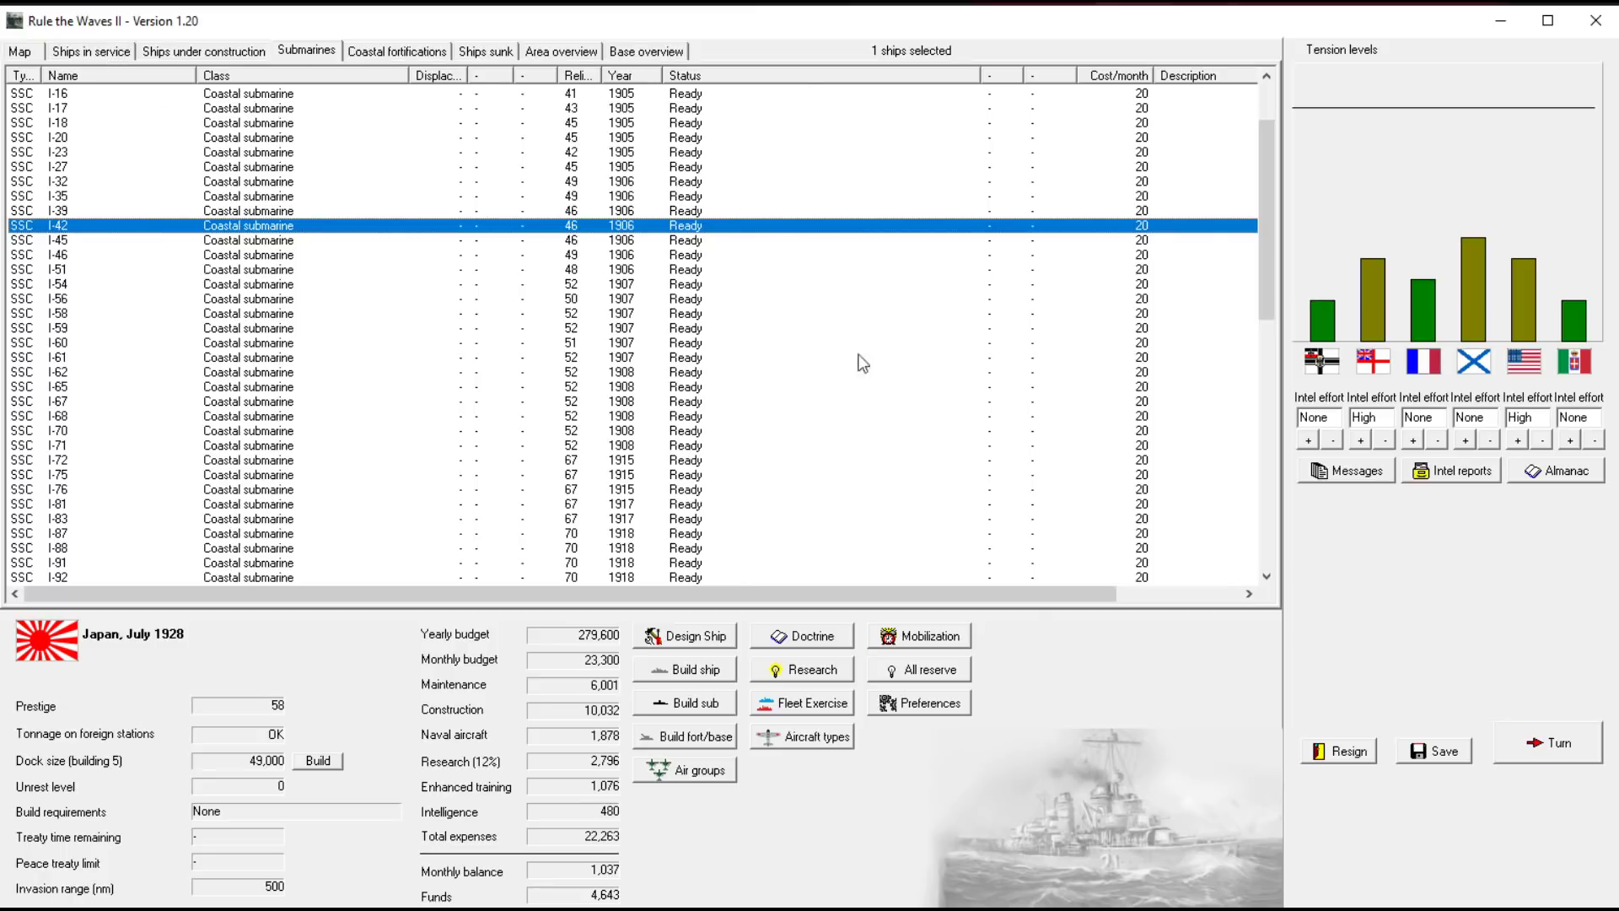
Return to the ships in service list and select the destroyer Yukaze
click(93, 51)
click(670, 343)
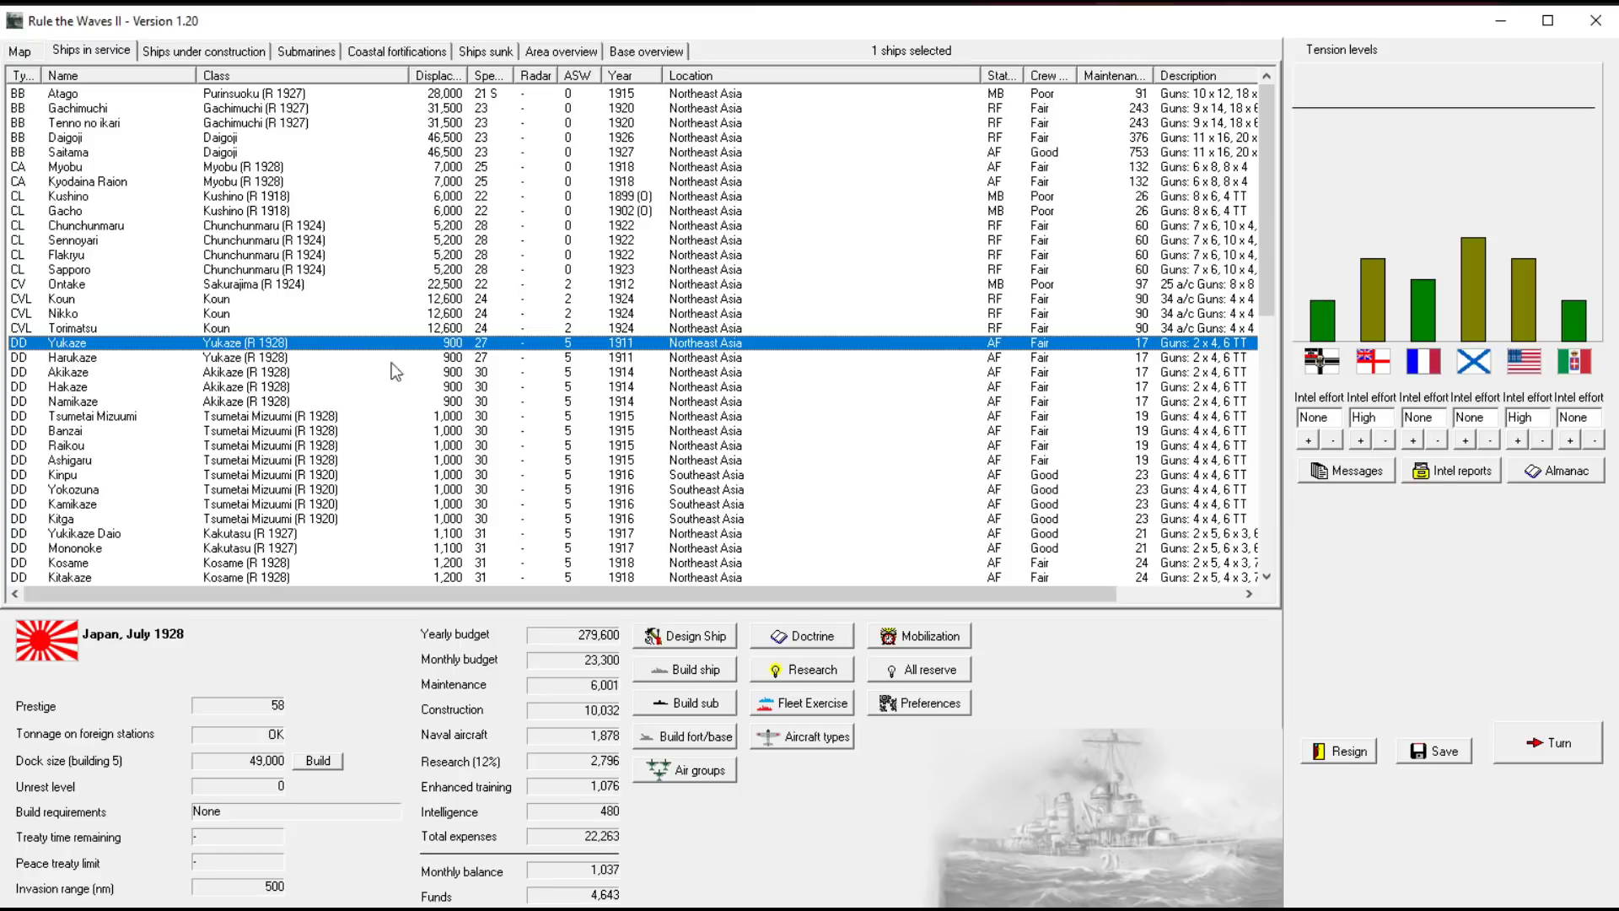
Review the destroyers Ashigaru, Kamikaze and Kosame in the in-service list
click(1091, 460)
scroll(1090, 459, down, 2)
click(1112, 422)
scroll(1112, 427, down, 2)
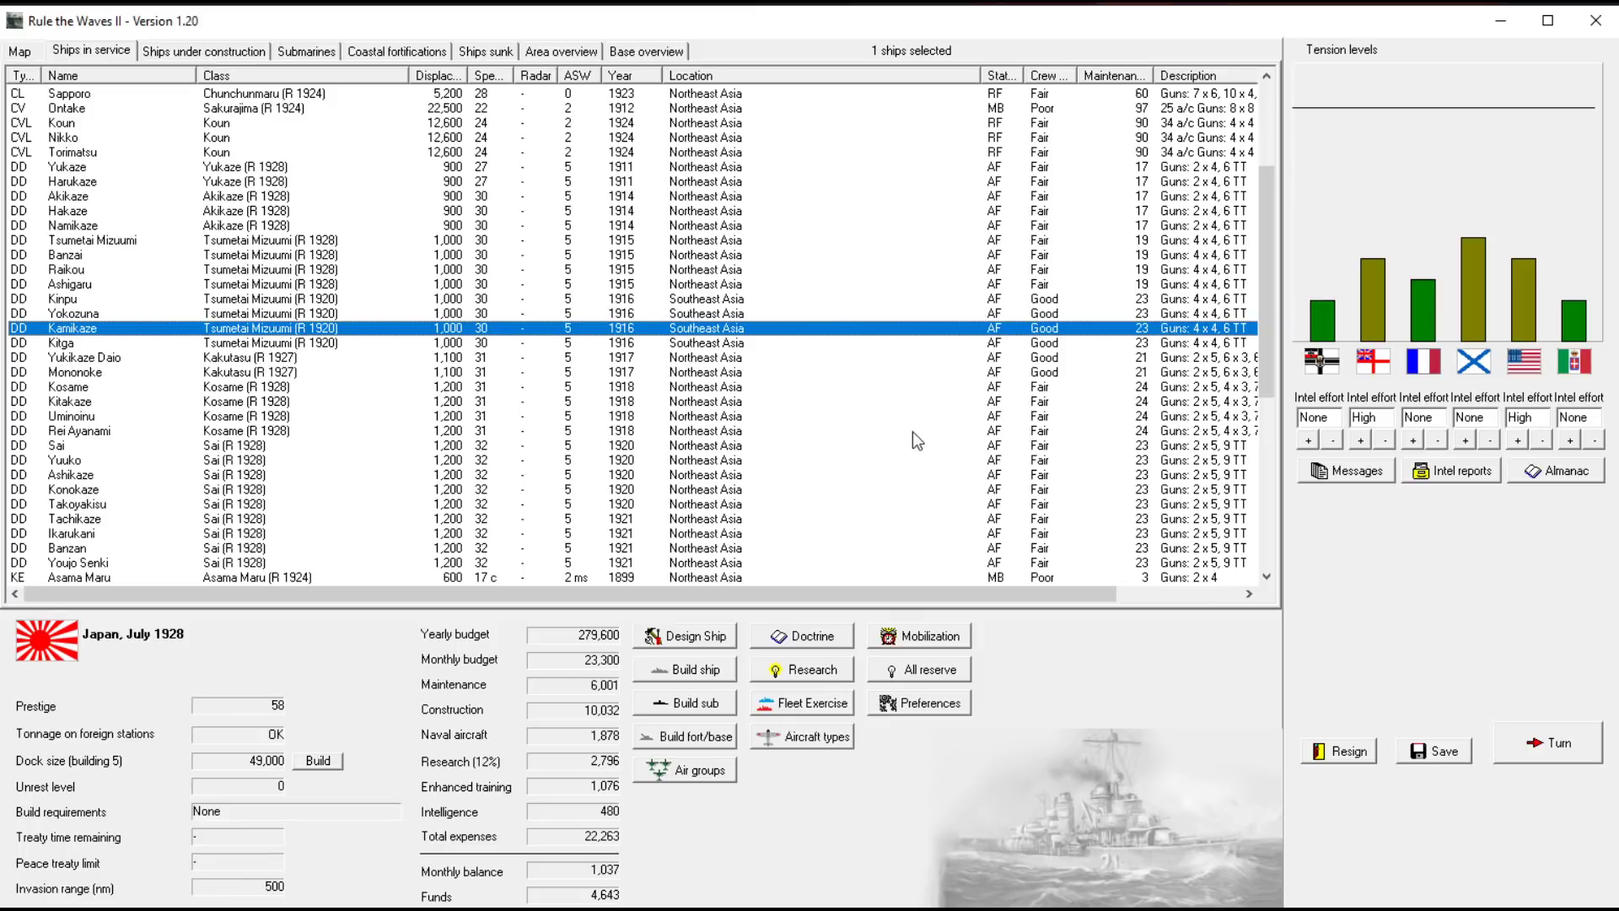
click(873, 385)
scroll(829, 400, down, 6)
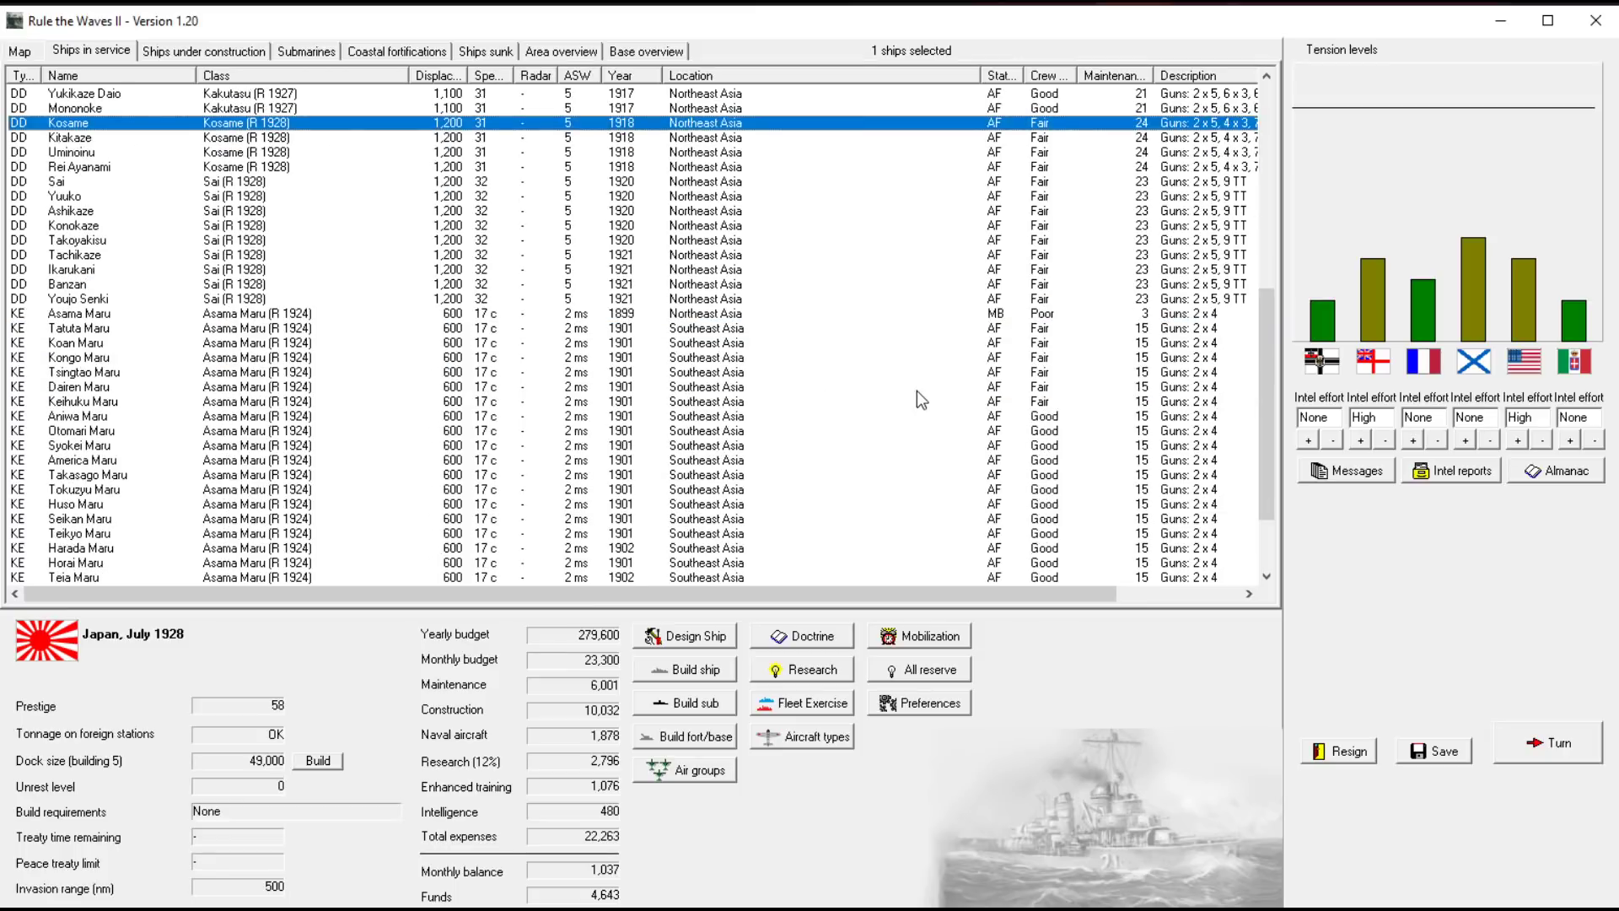
scroll(904, 403, down, 3)
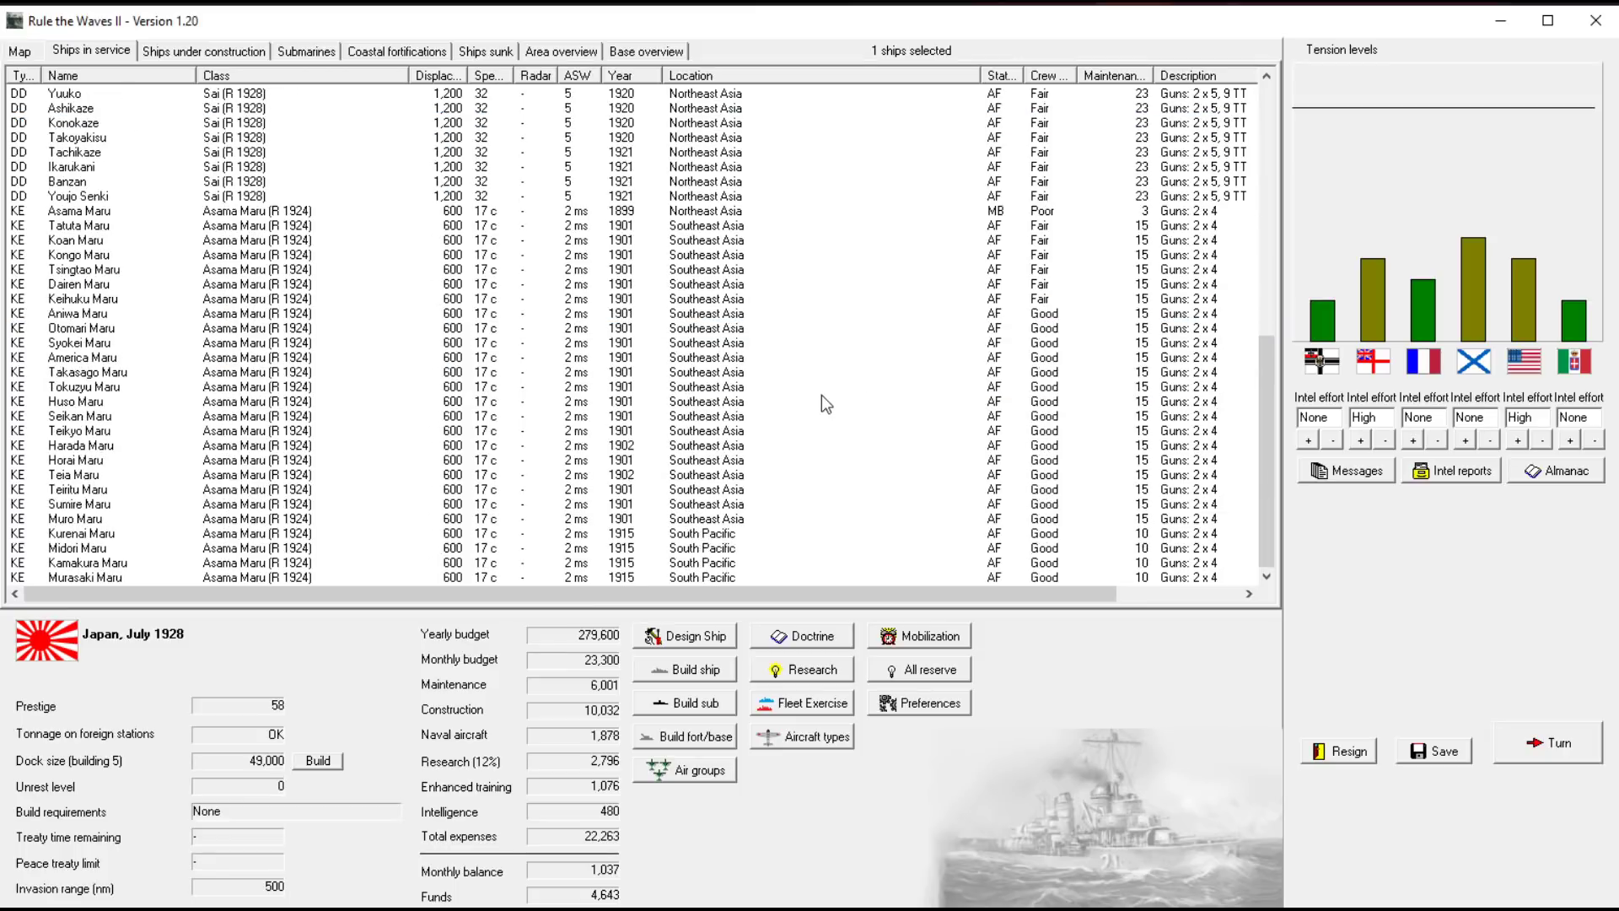
scroll(826, 398, up, 9)
scroll(517, 261, up, 4)
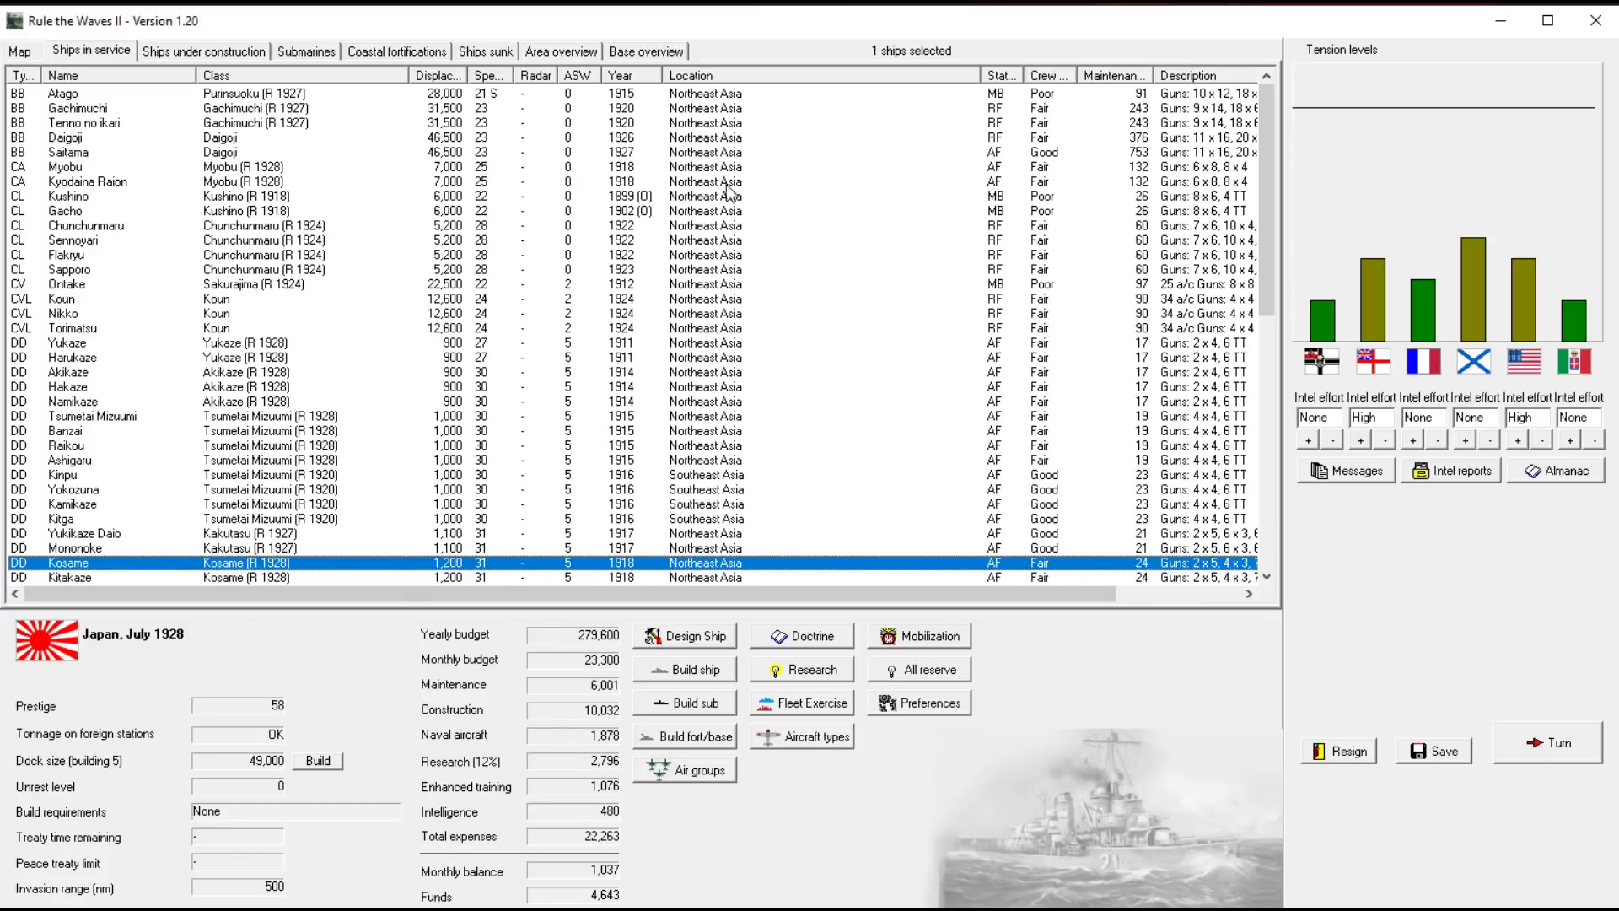
Review battleships Daigoji and Tenno no ikari, then switch to ships under construction
click(429, 139)
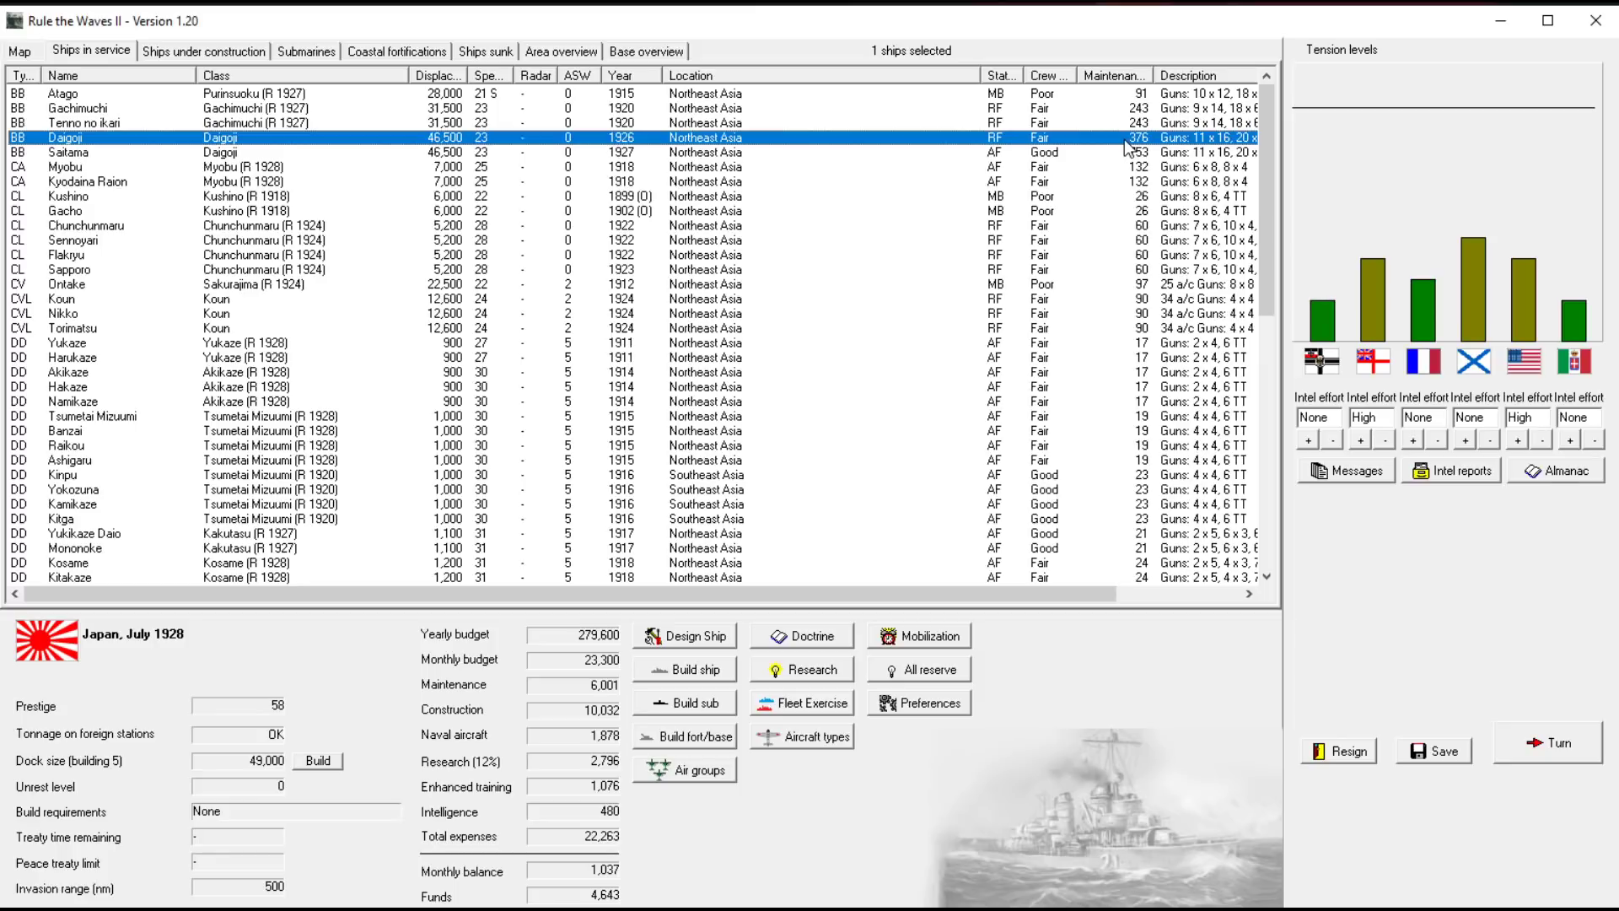
click(1070, 123)
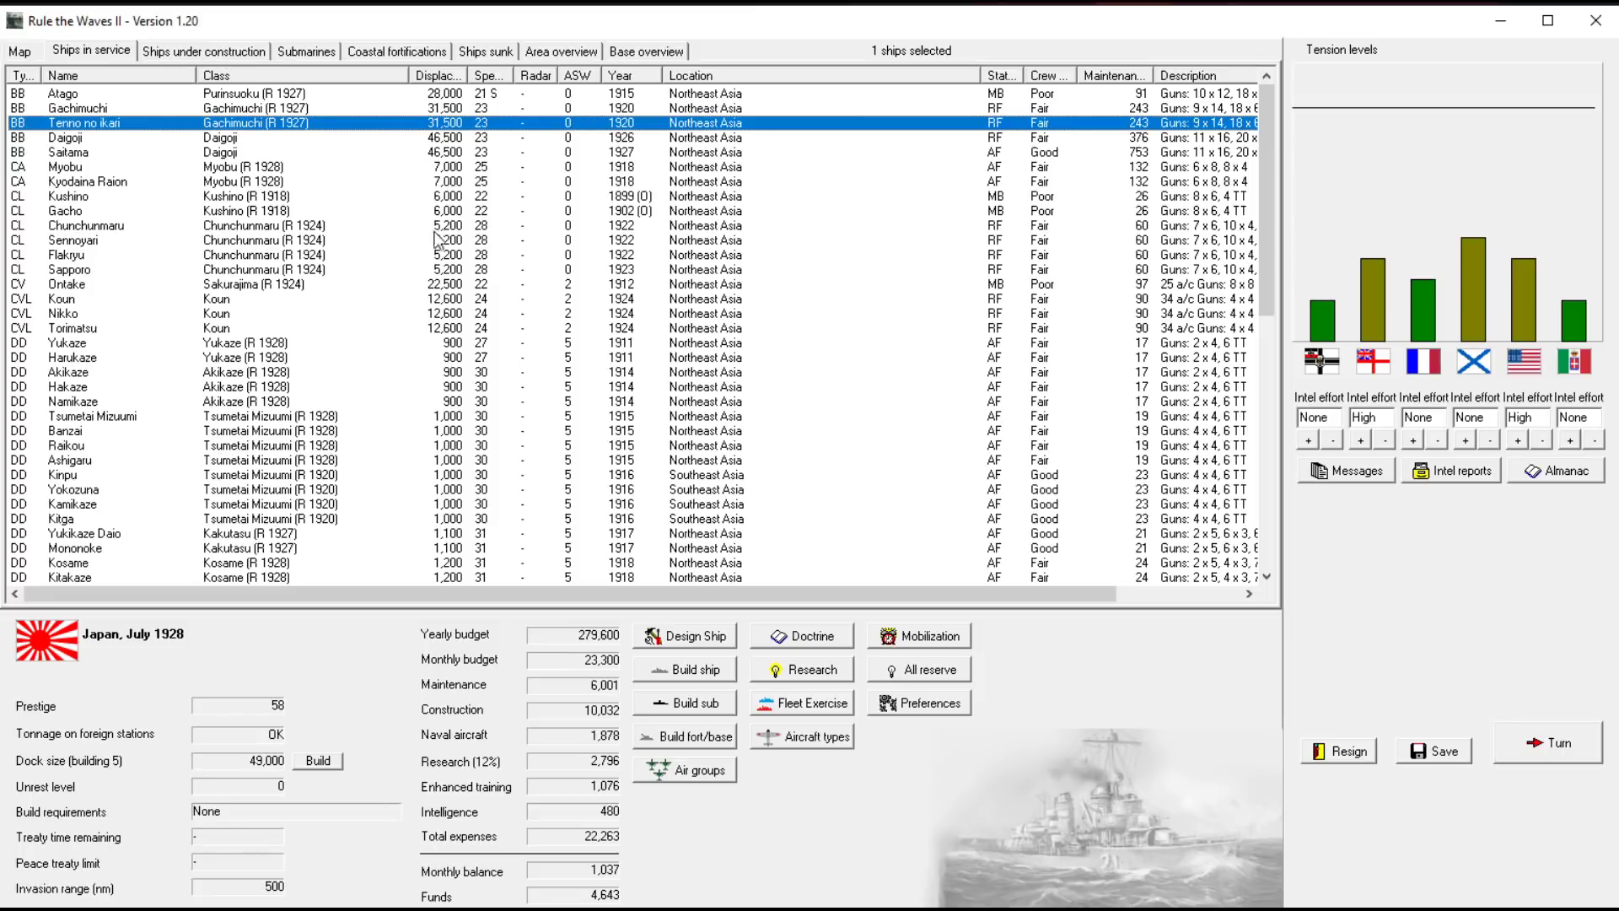
click(211, 53)
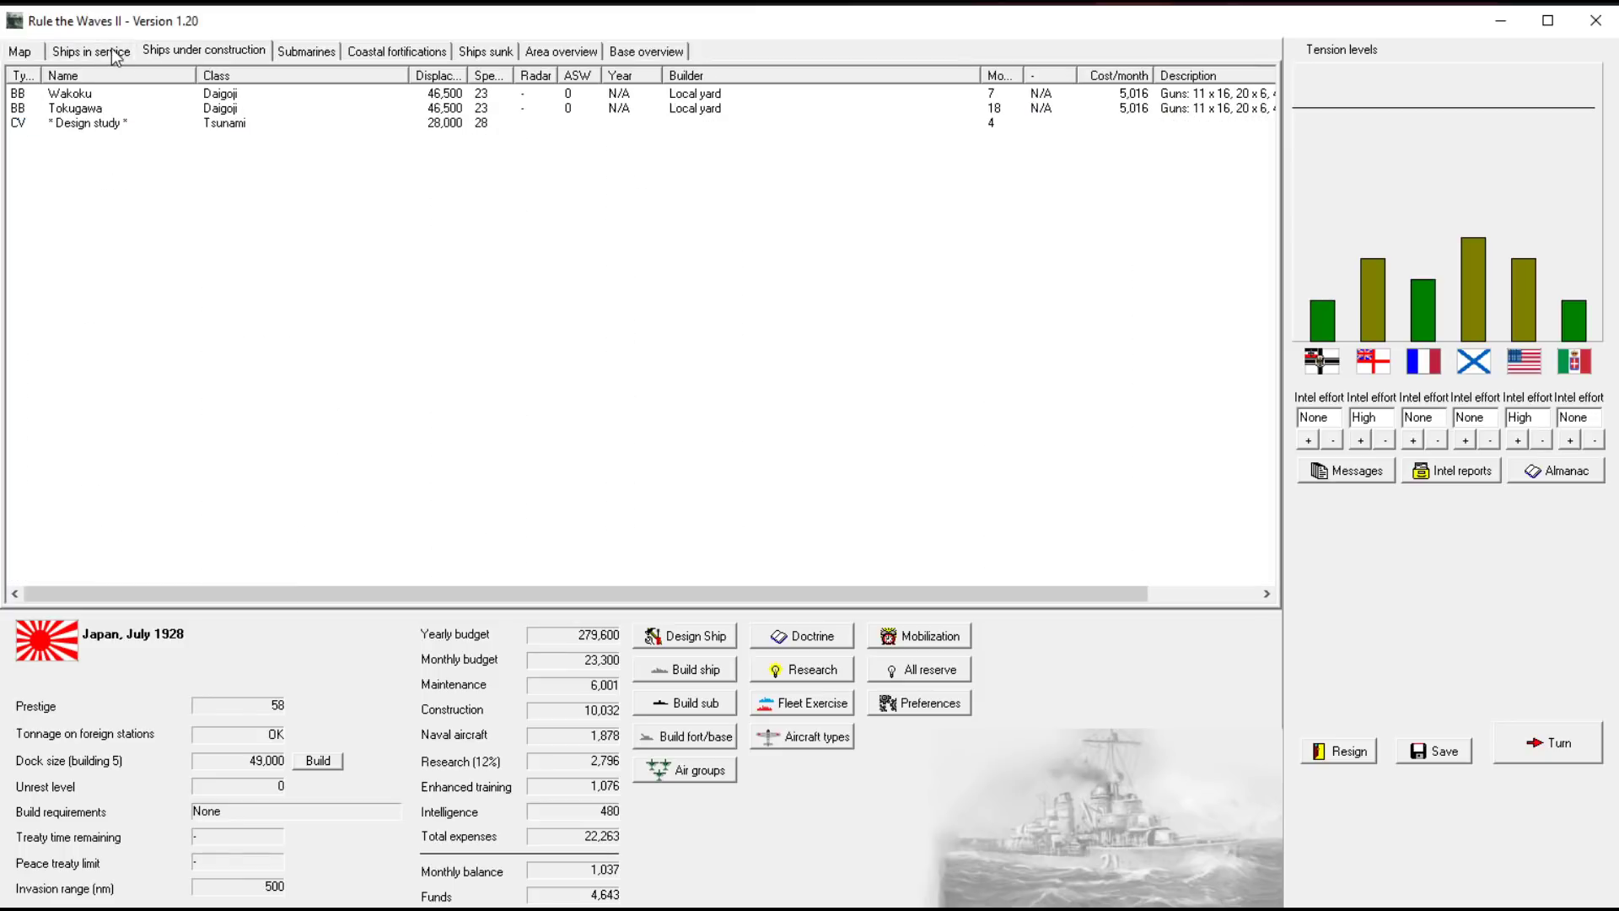
Compare battleship and battlecruiser counts across nations in Nation Data
click(1536, 474)
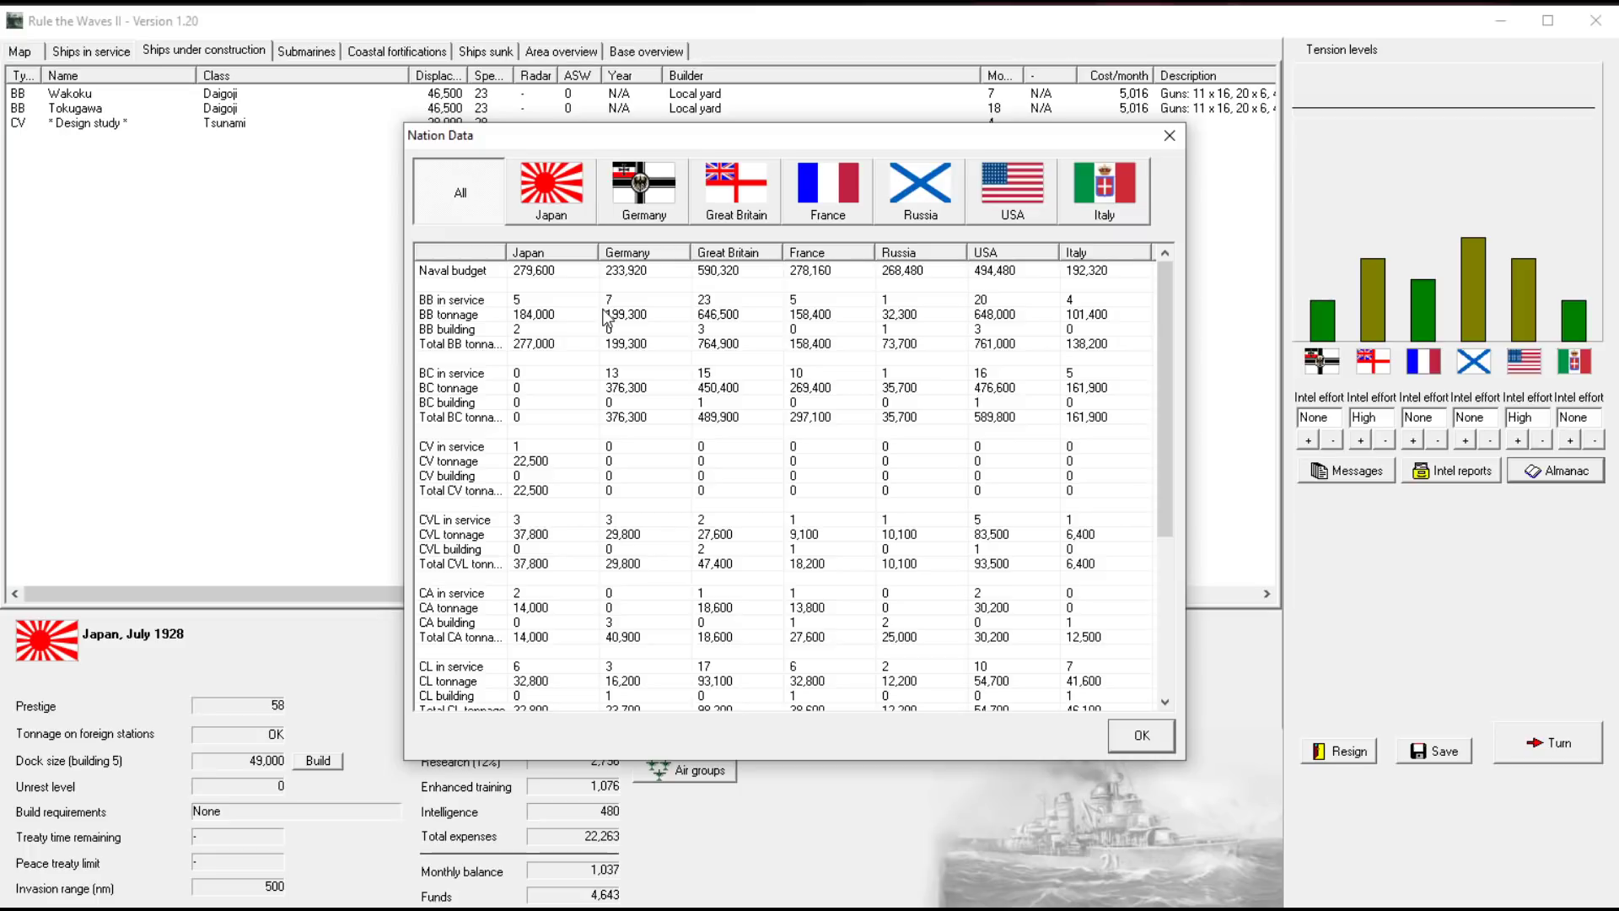
click(622, 375)
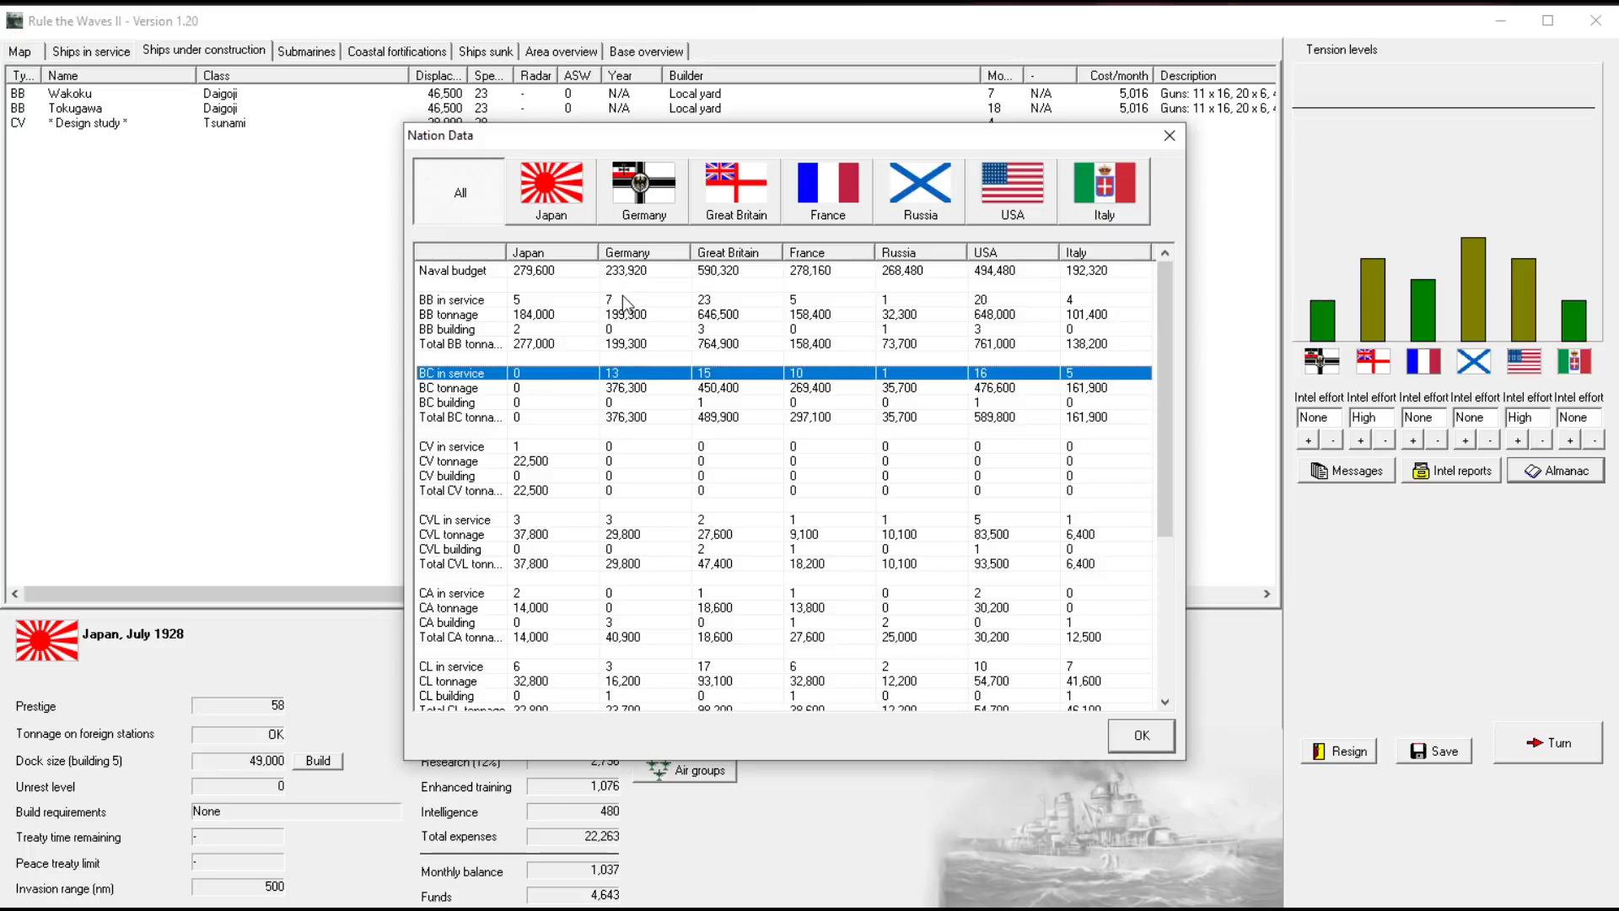
click(619, 305)
click(620, 377)
click(520, 303)
click(623, 377)
click(627, 304)
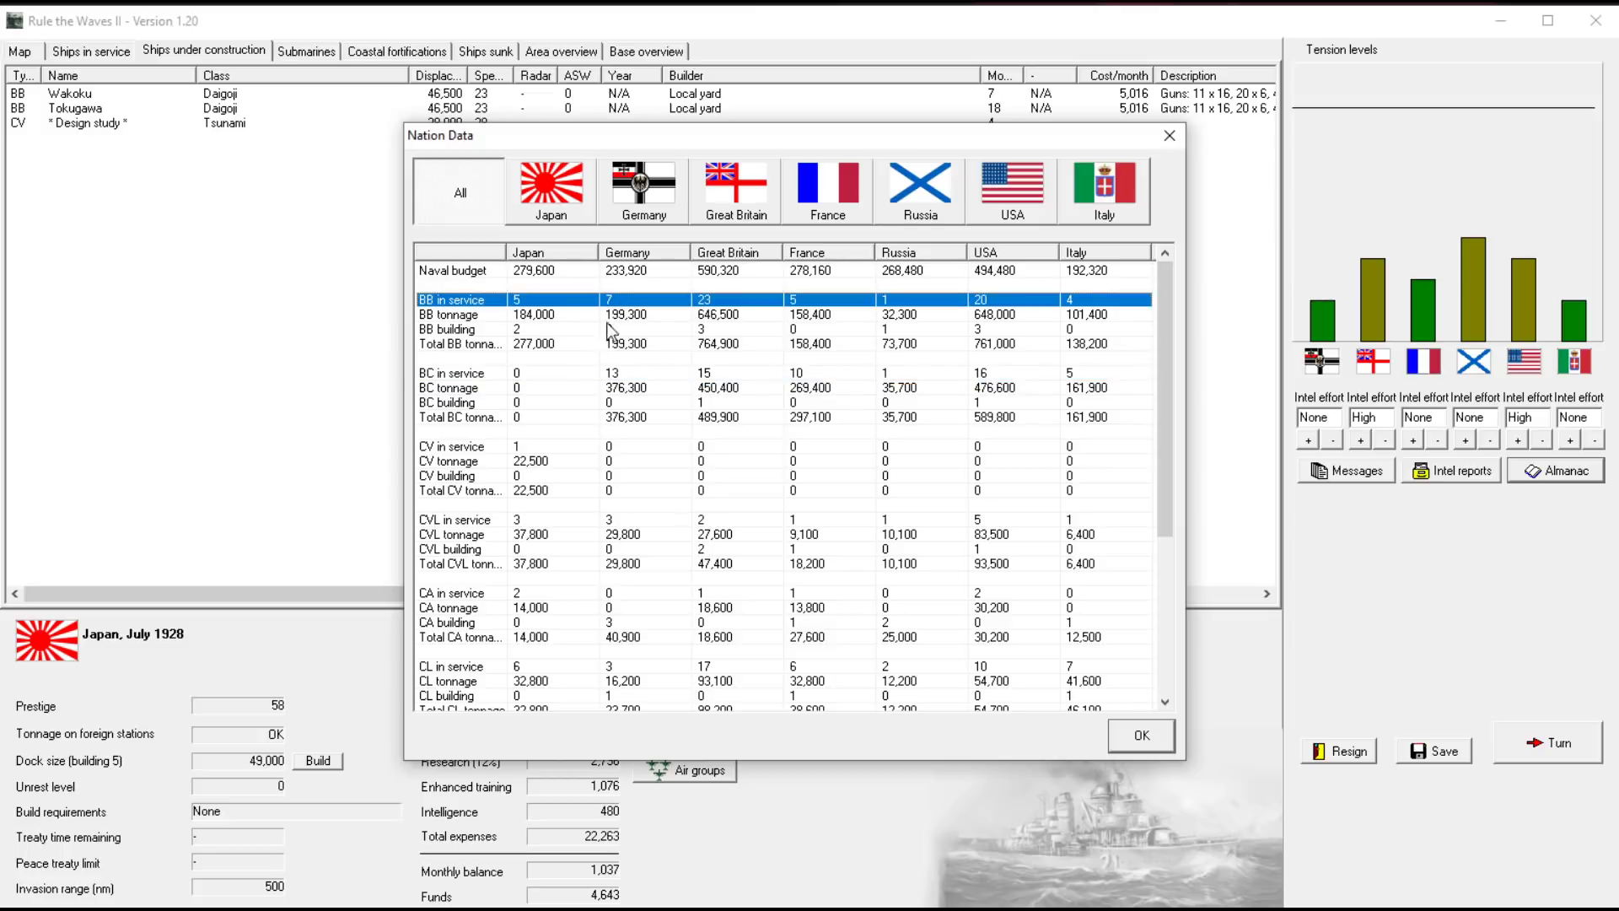
click(630, 376)
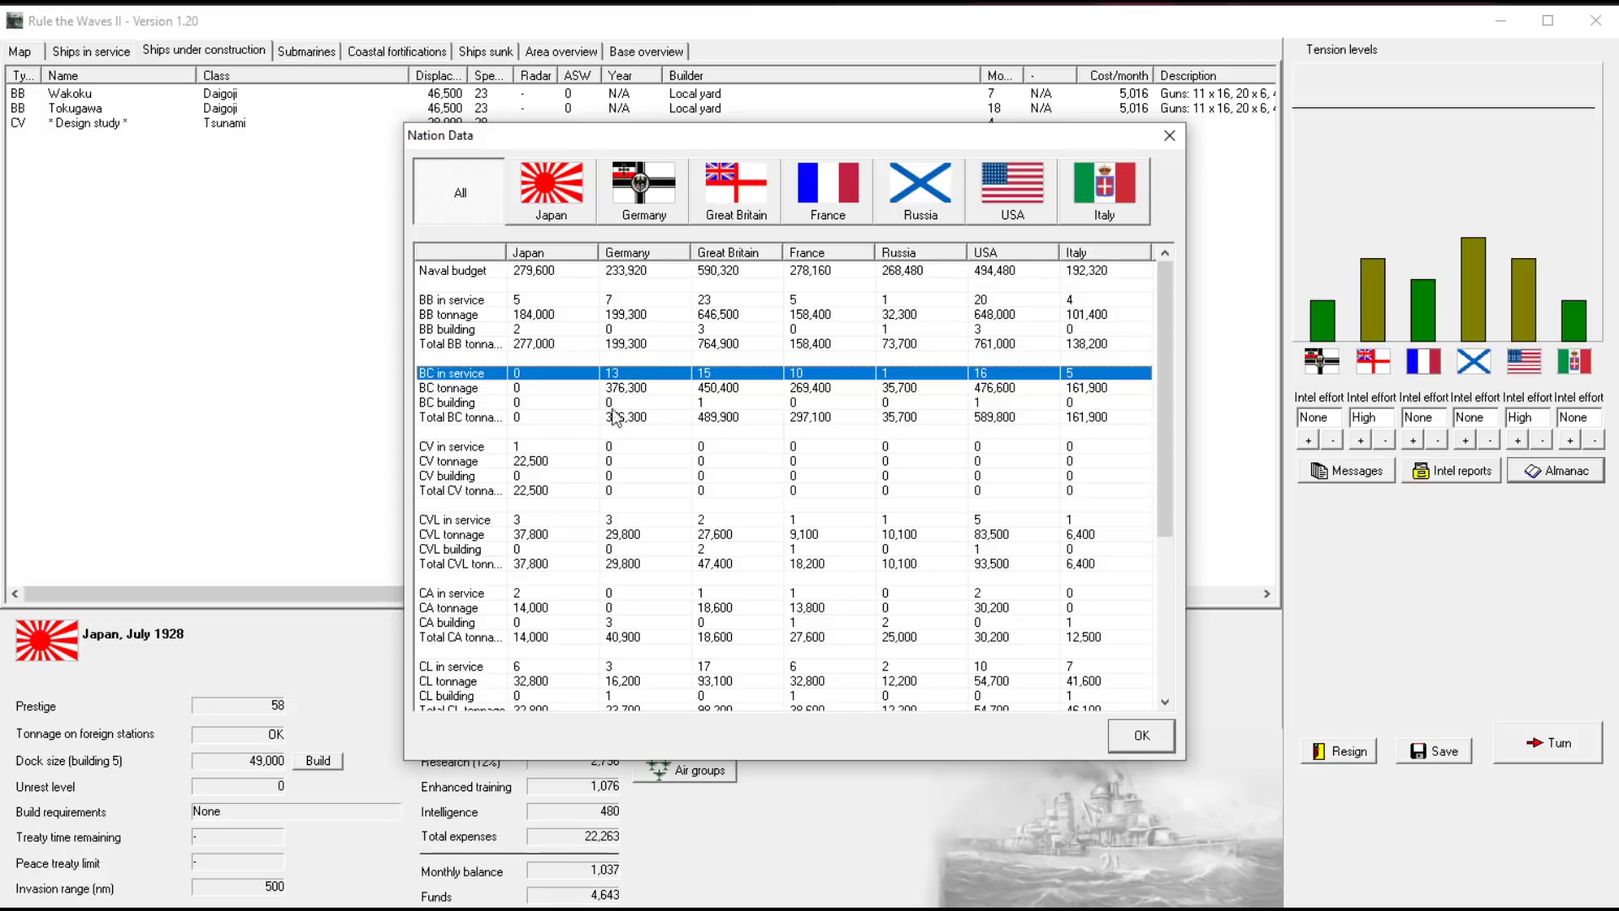
Close the comparison, show ships in service and advance to August 1928
click(1170, 137)
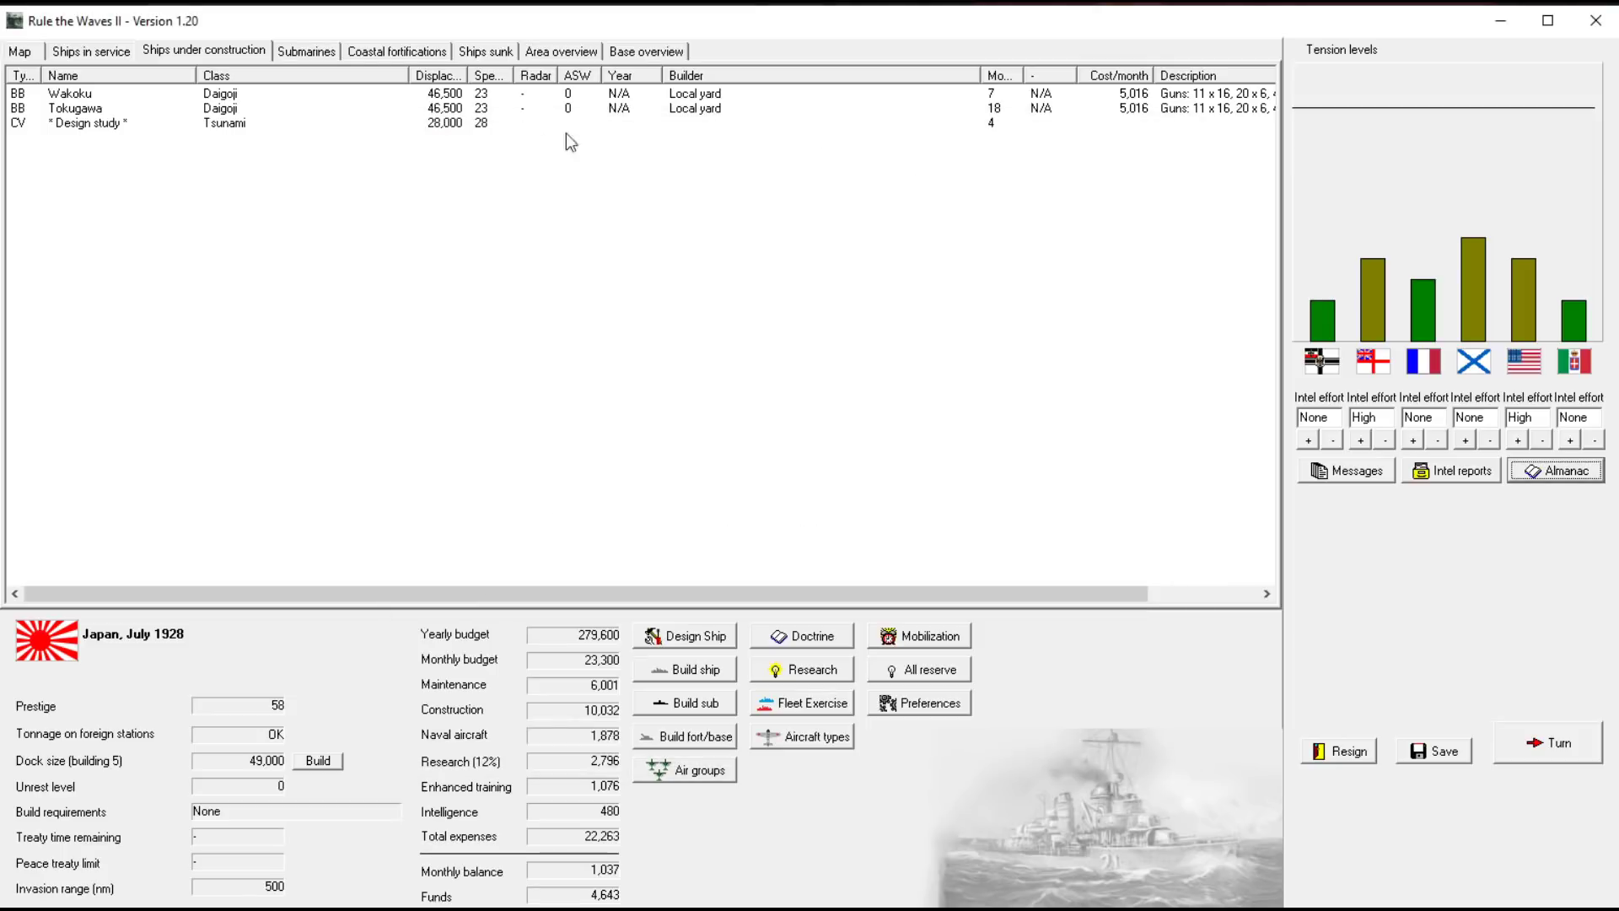
click(98, 55)
click(1546, 743)
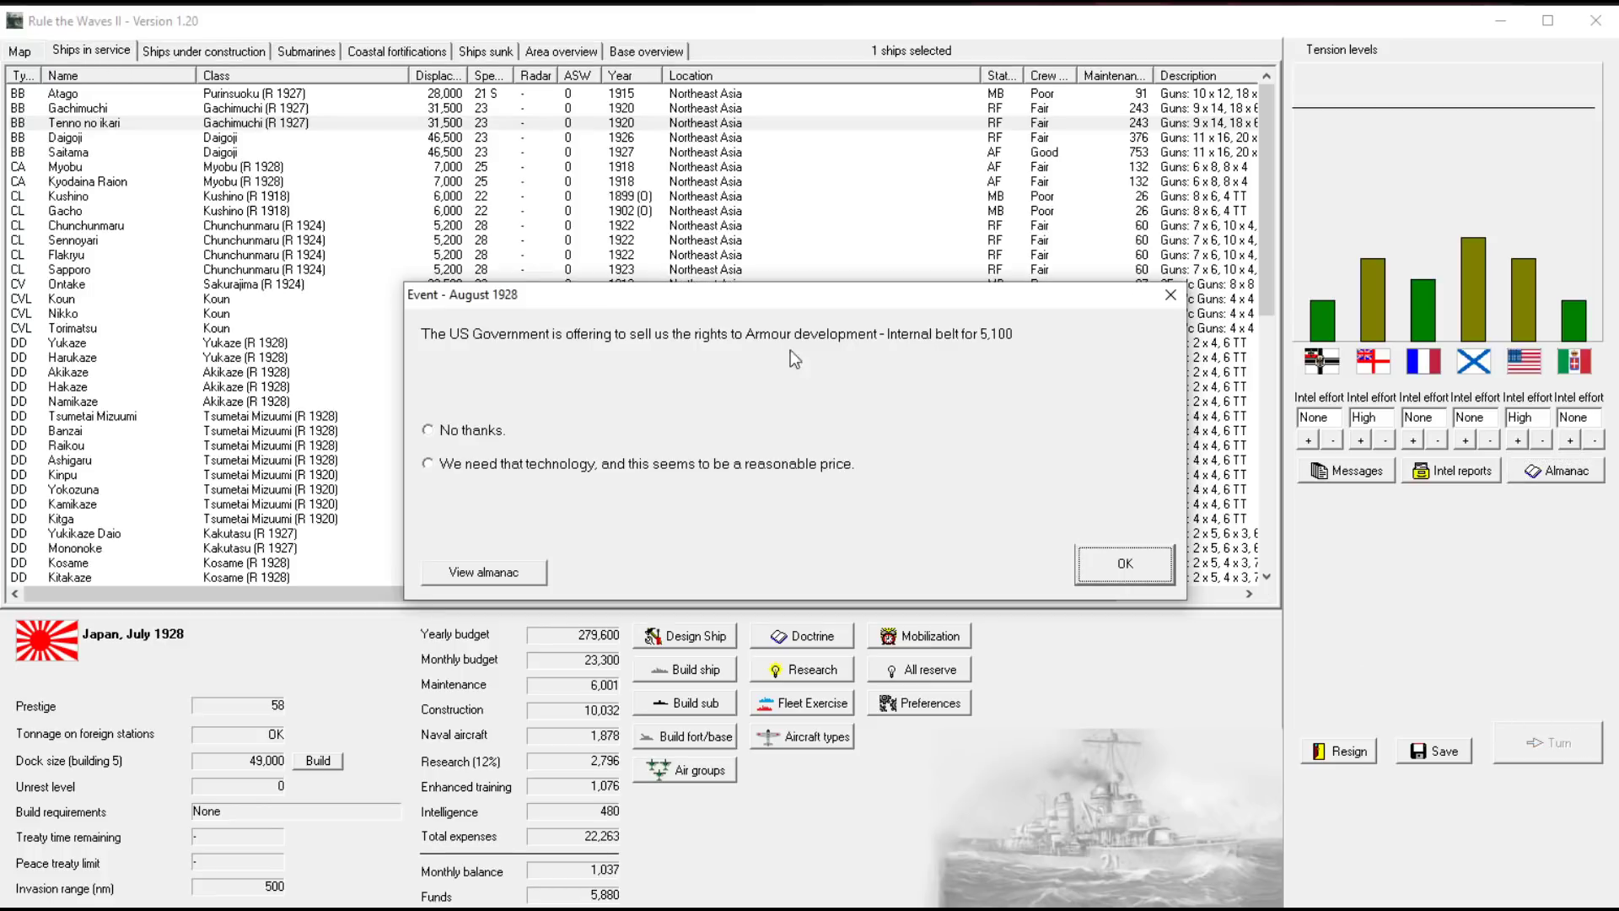
Buy the US armour belt technology and dismiss the breakthrough, spy and message reports
click(562, 472)
click(1120, 572)
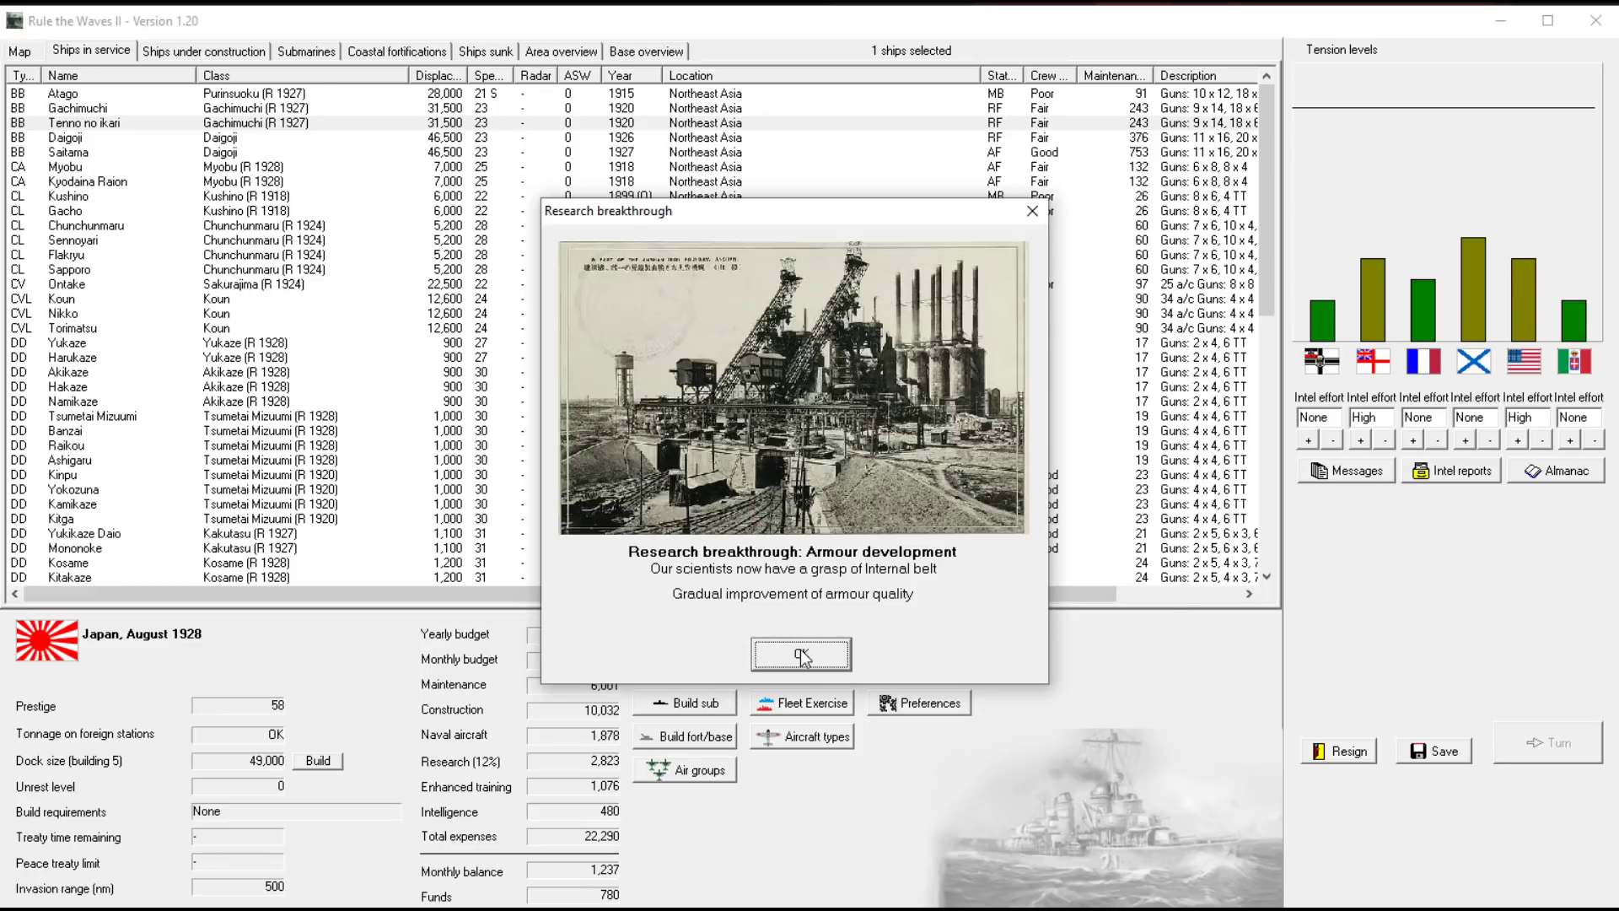
click(802, 654)
click(1135, 620)
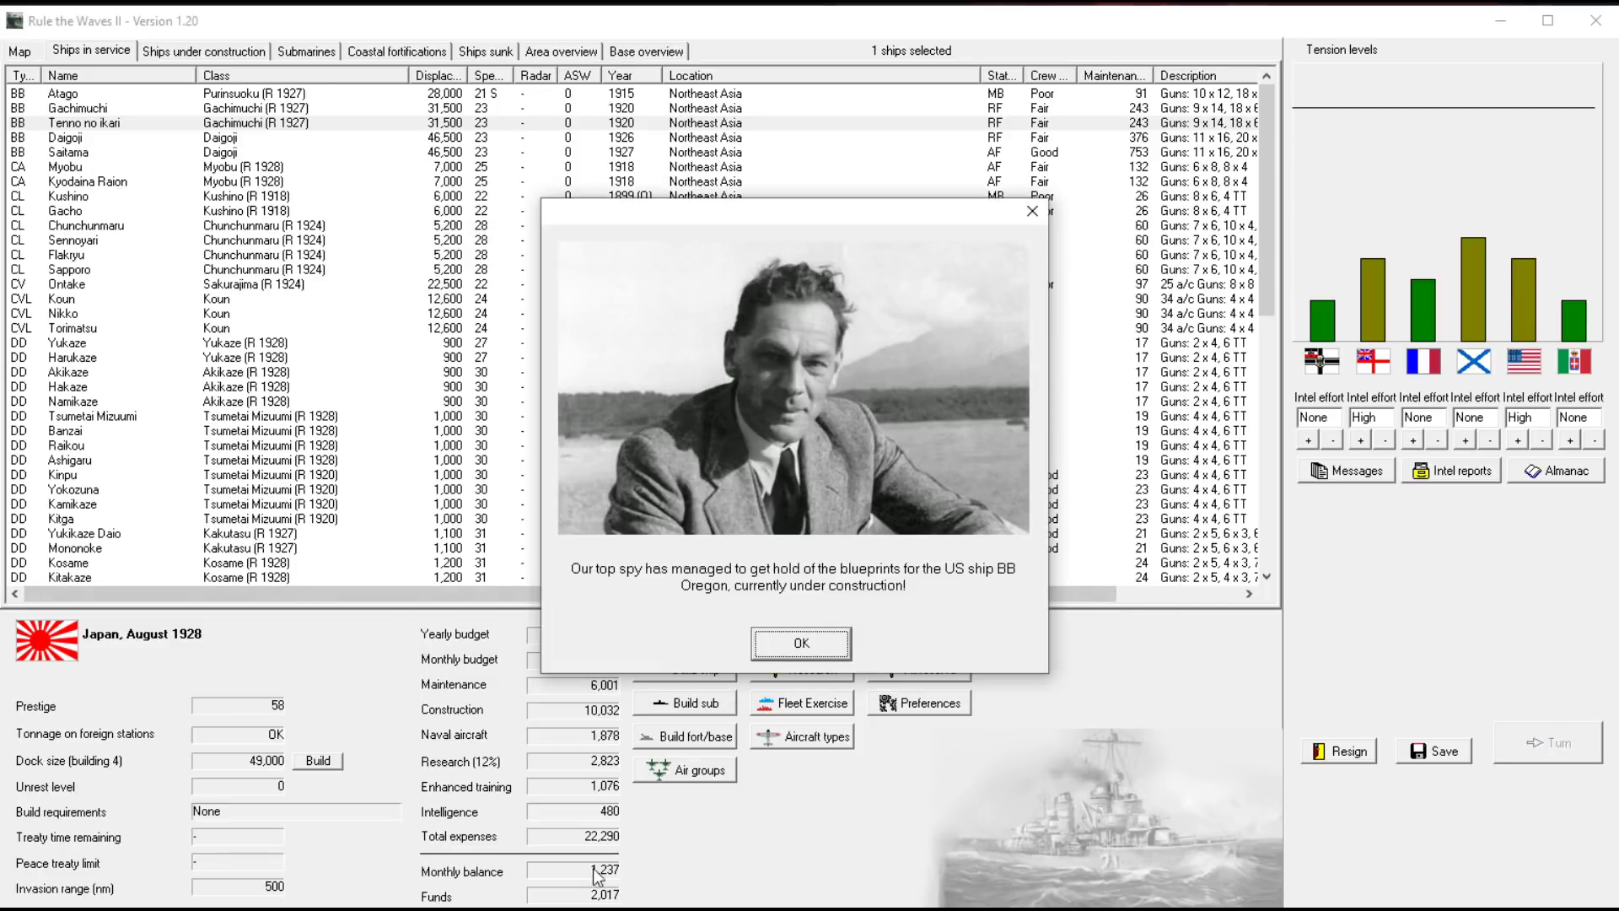
click(808, 641)
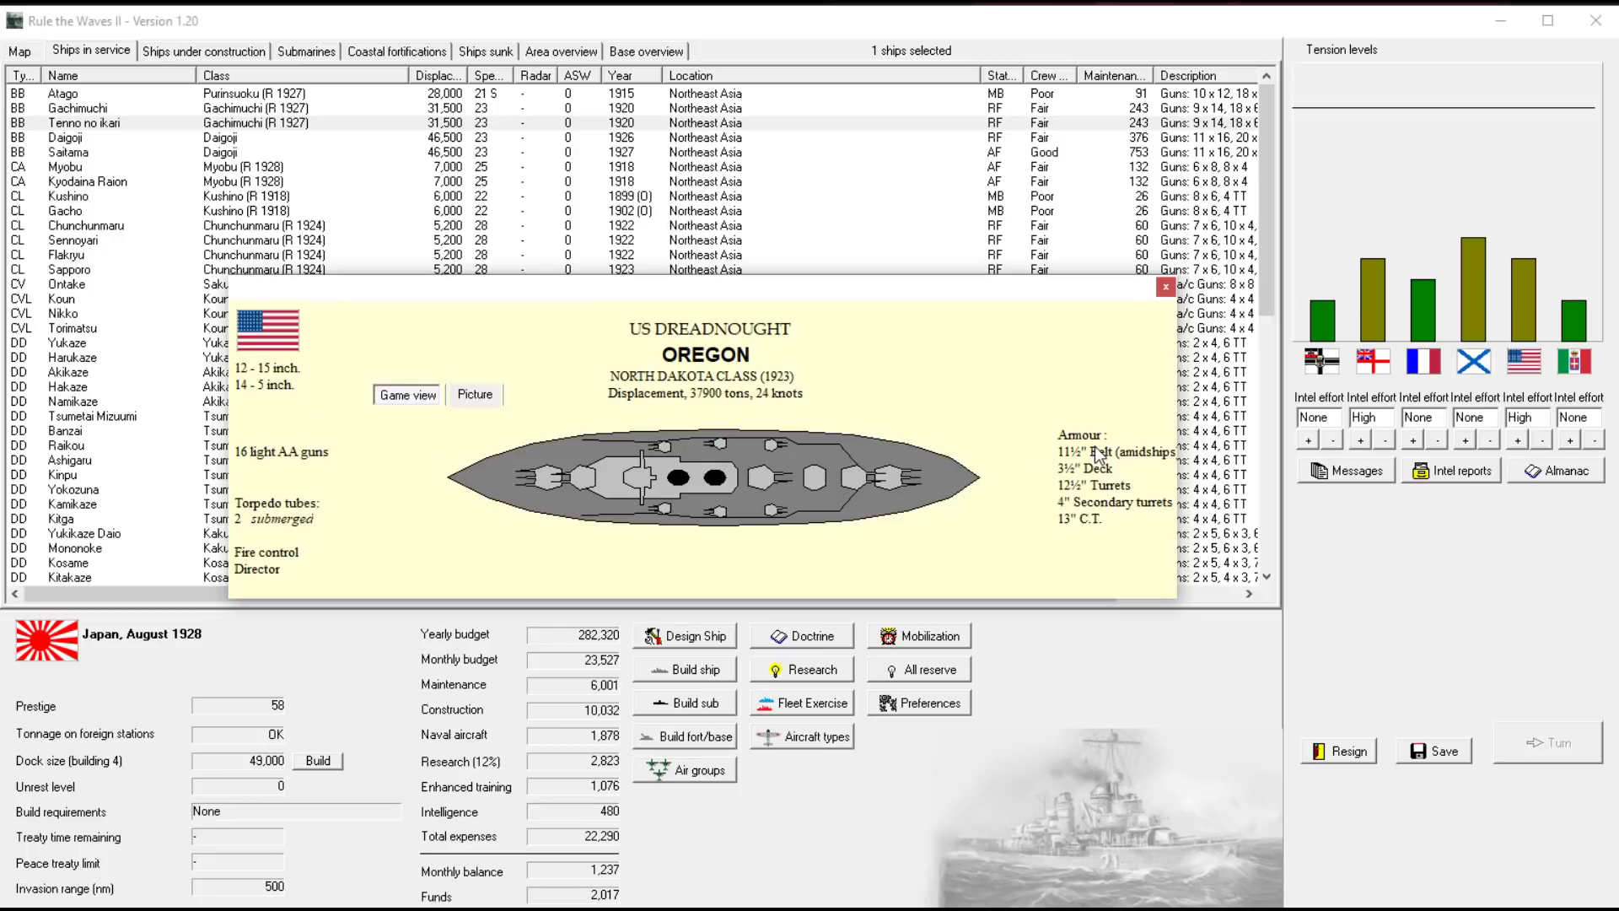
click(1163, 296)
click(1136, 621)
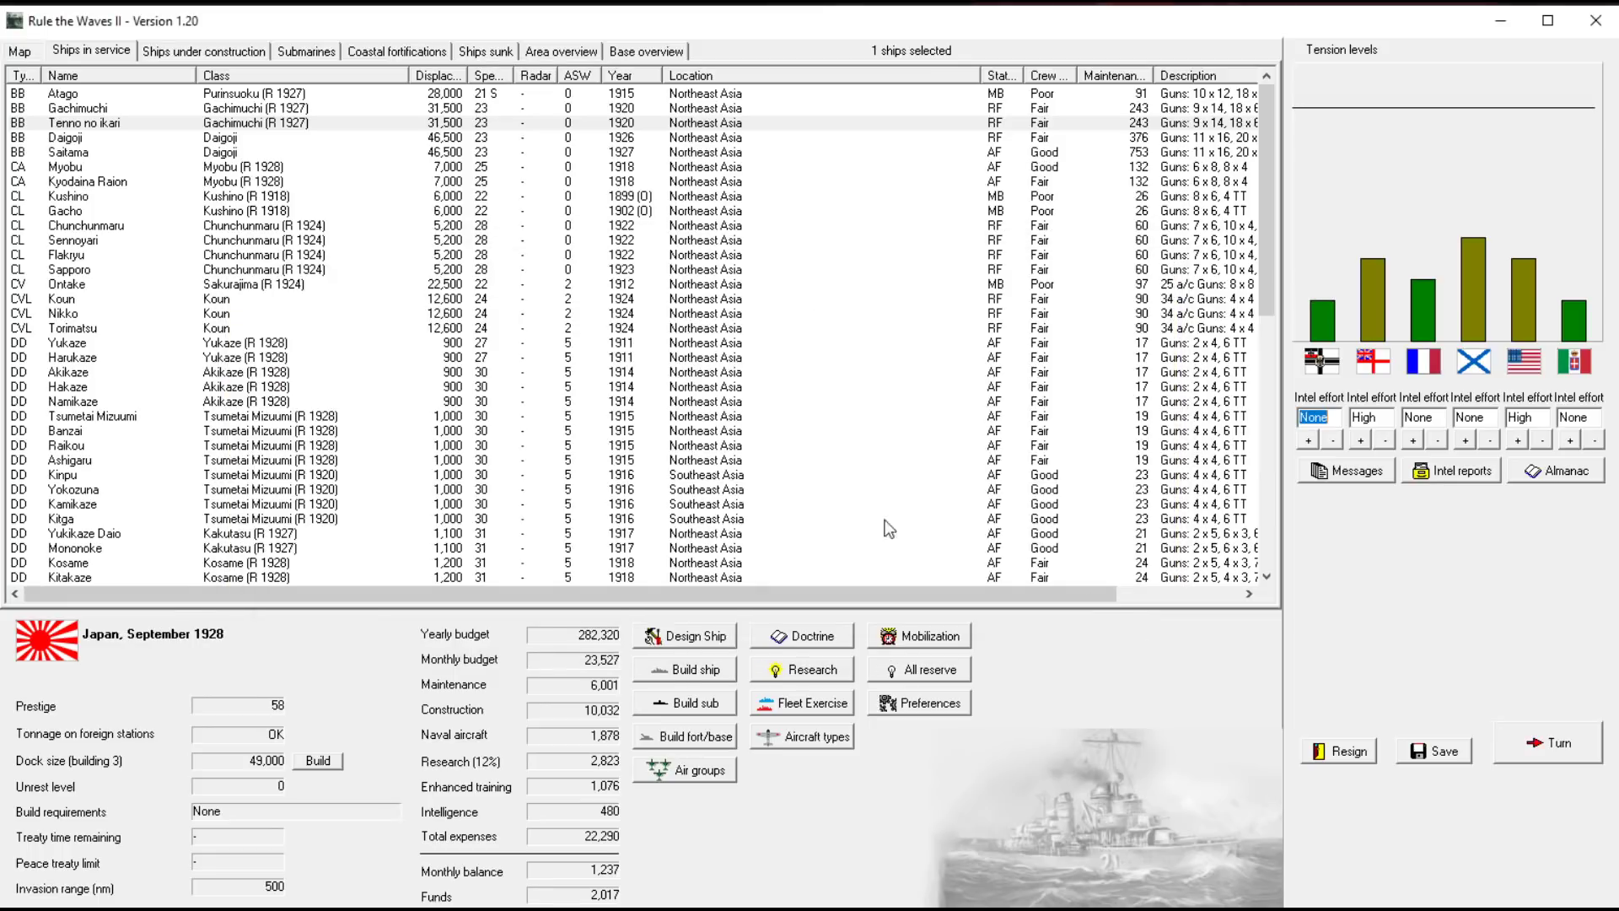
Advance to October 1928 and buy the French high-explosive shell technology
click(1552, 748)
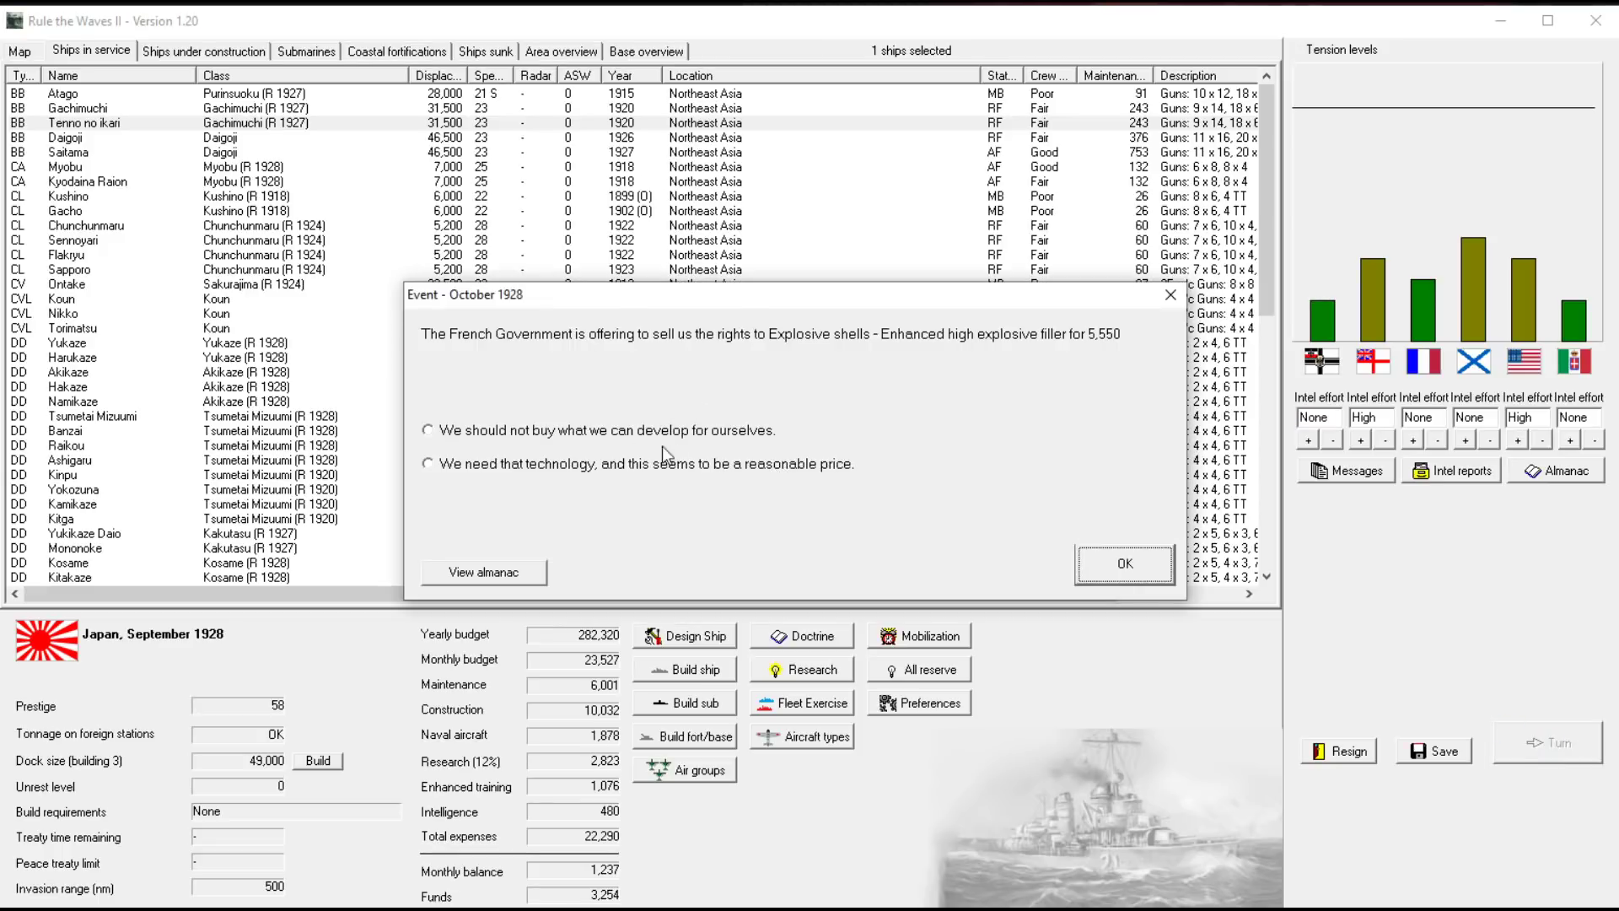
click(583, 466)
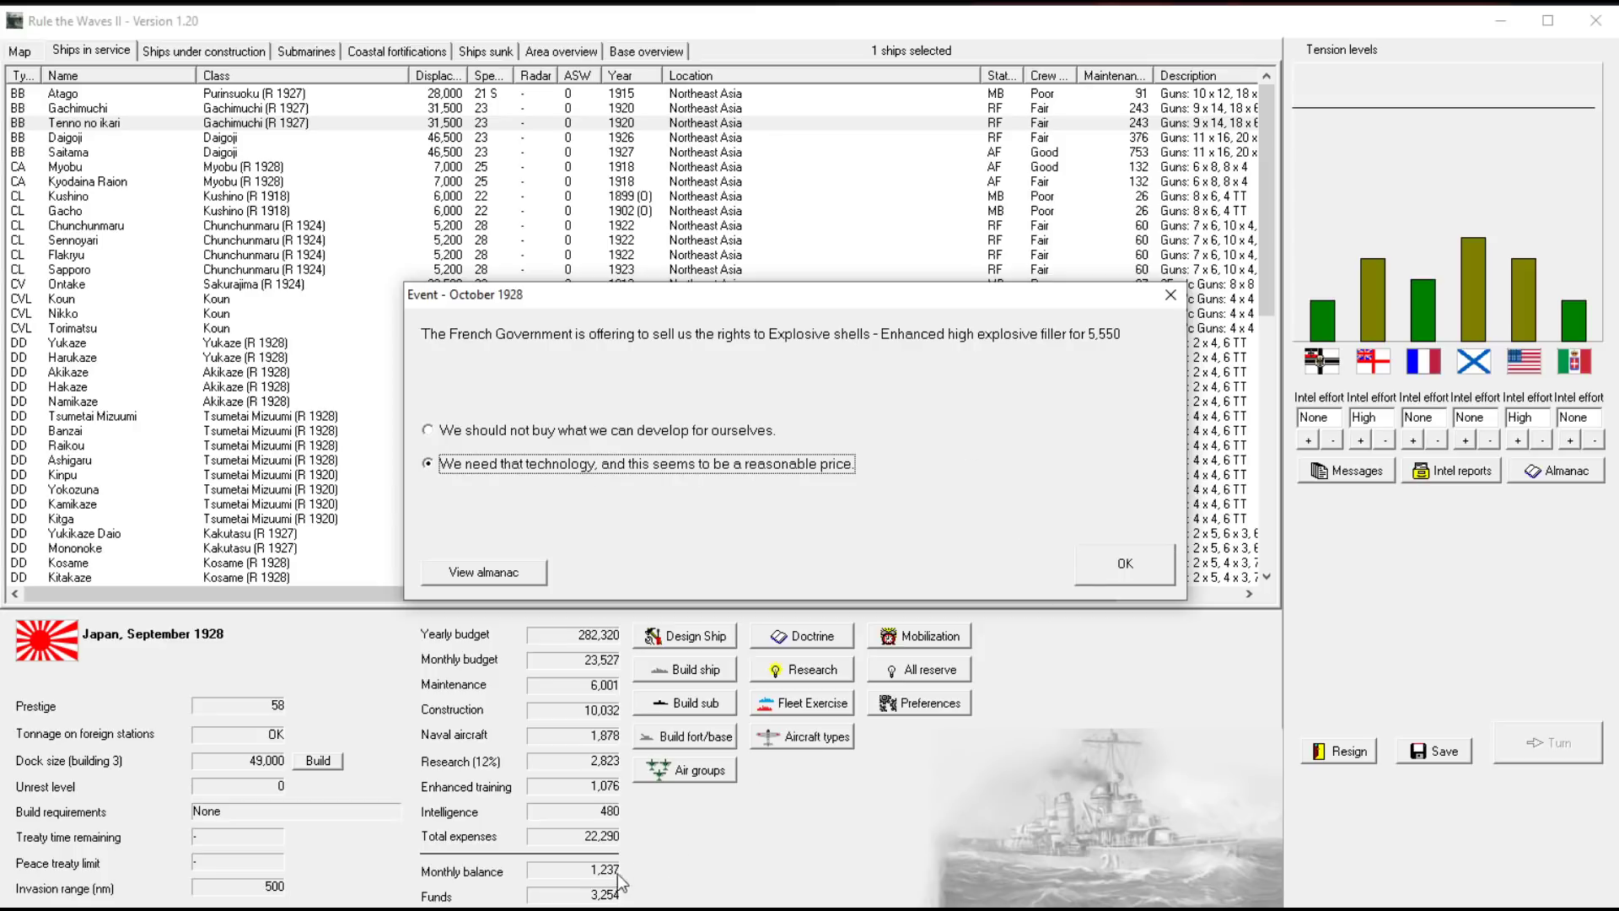
click(1120, 573)
click(840, 661)
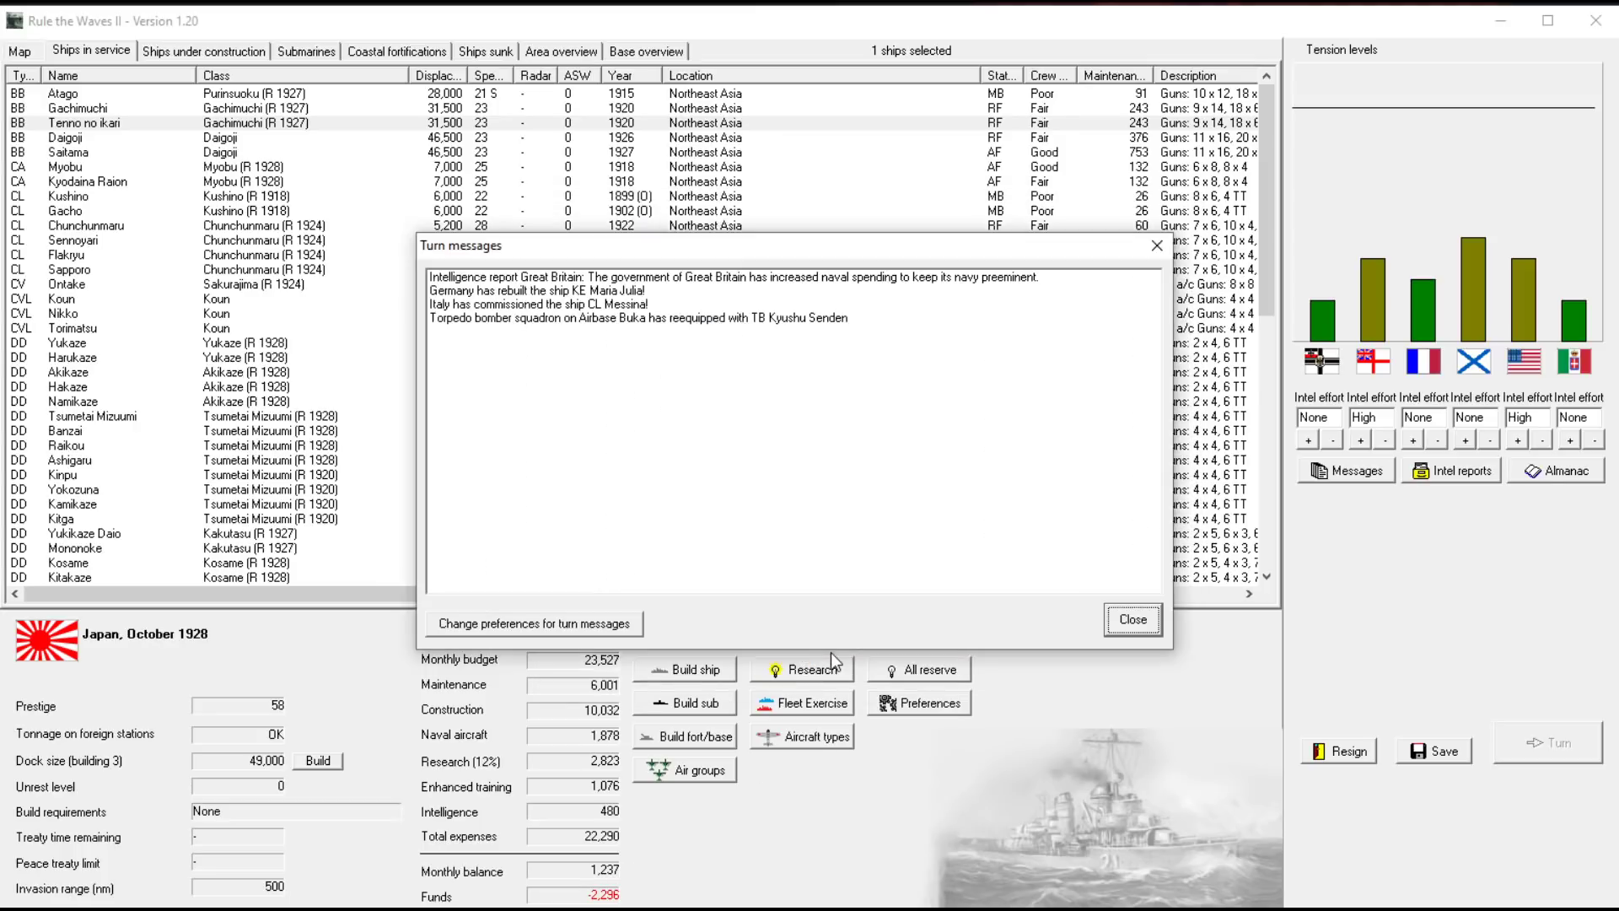
click(1134, 622)
Halt construction of the battleship Wakoku from the under-construction list
click(162, 51)
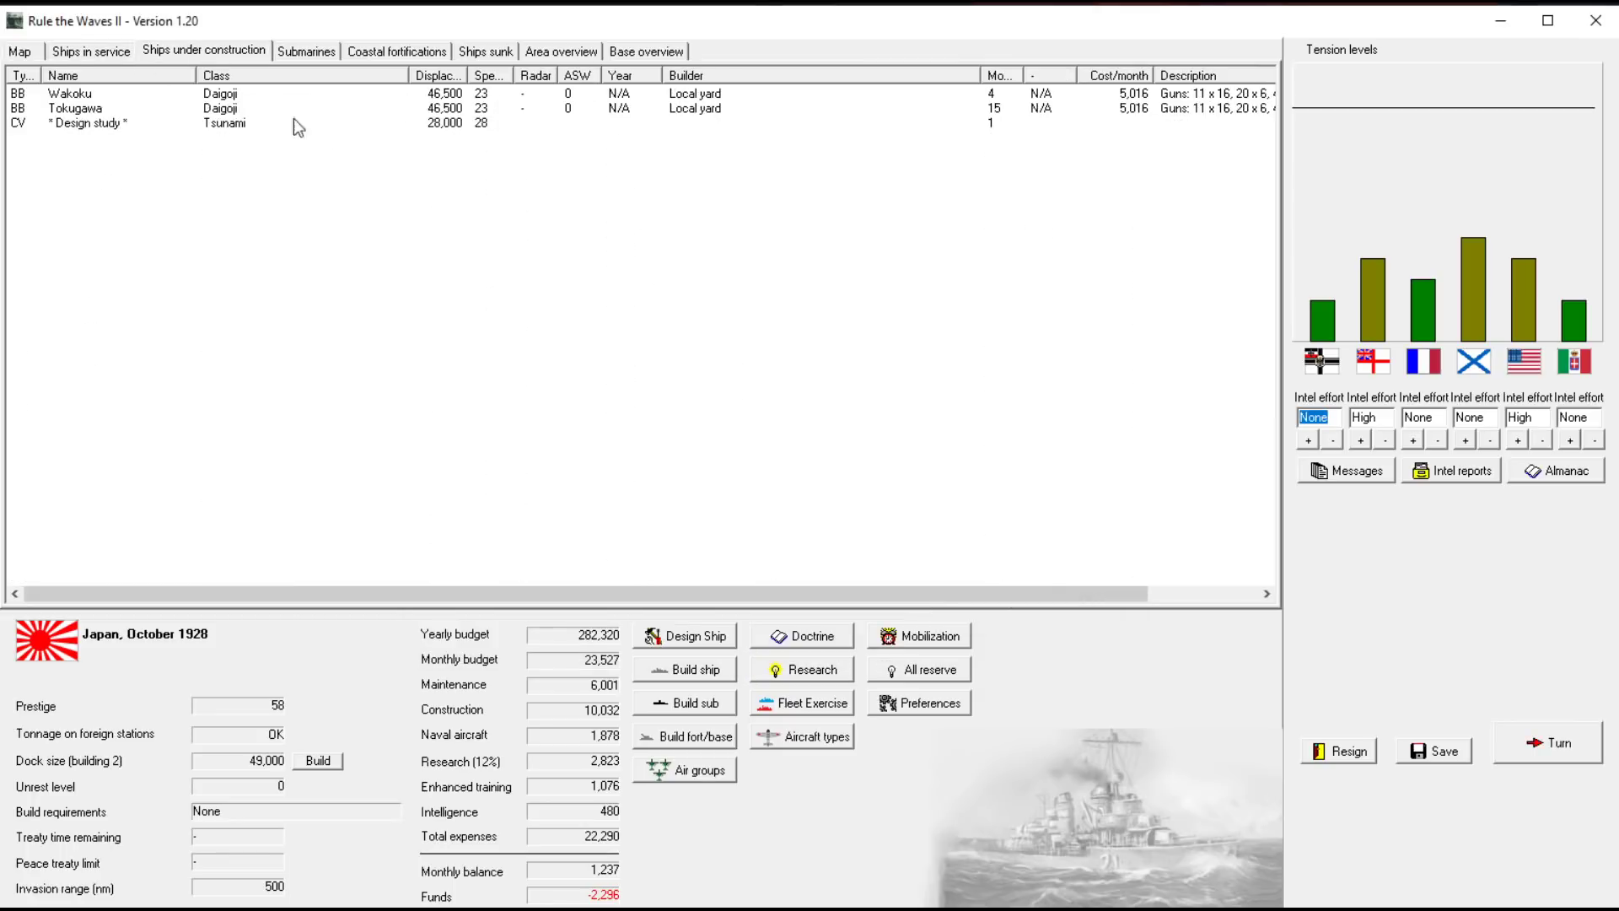
right_click(240, 95)
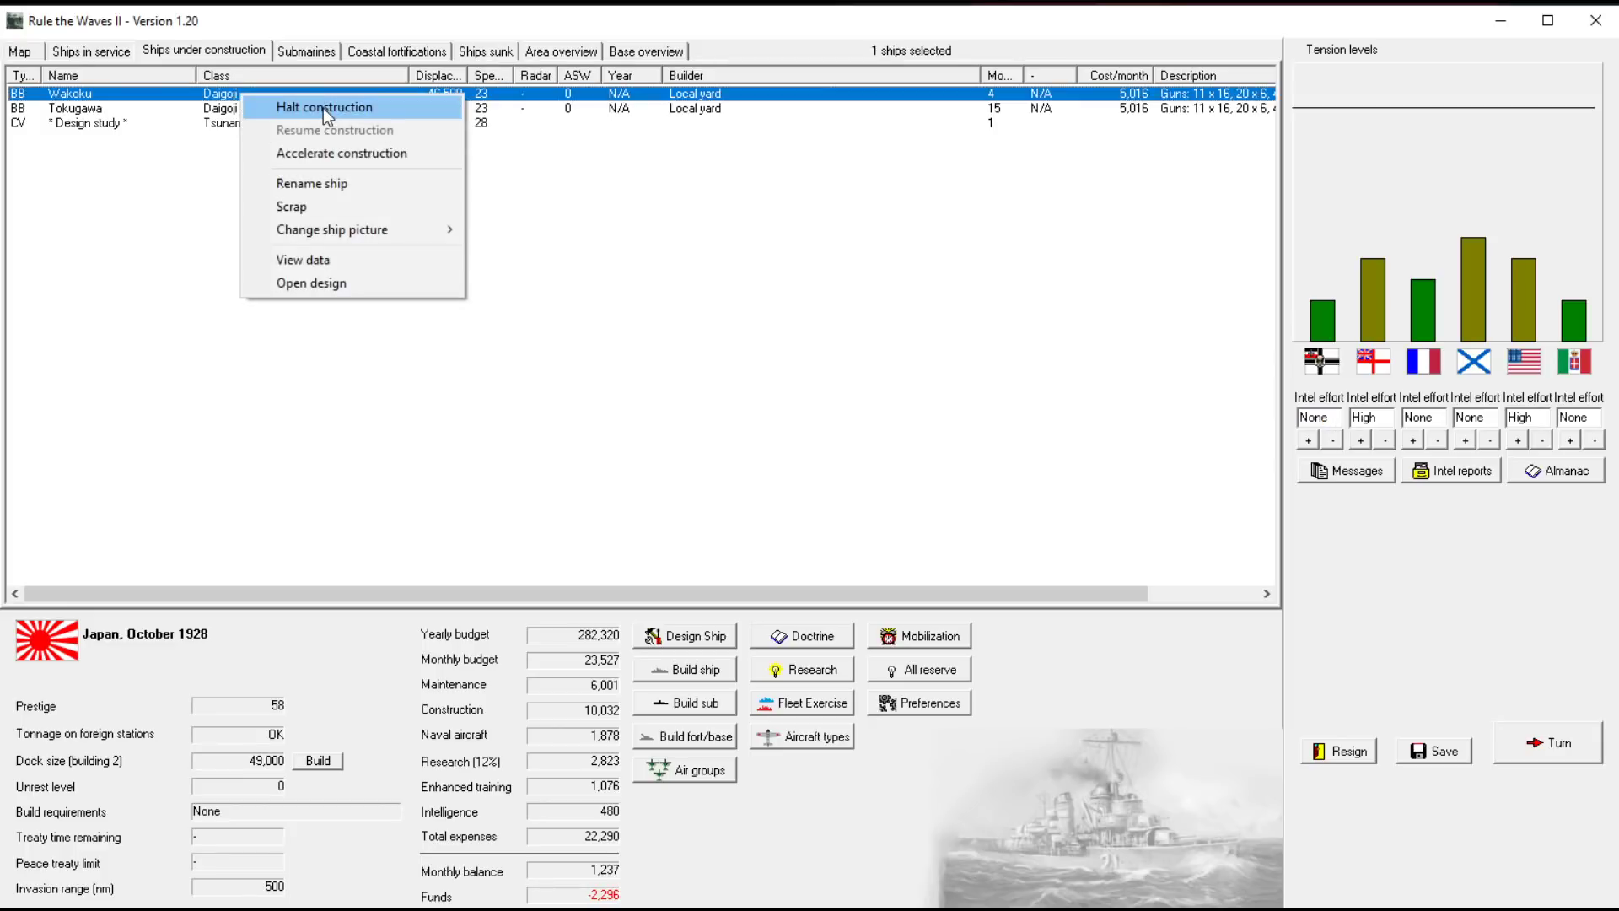
click(323, 108)
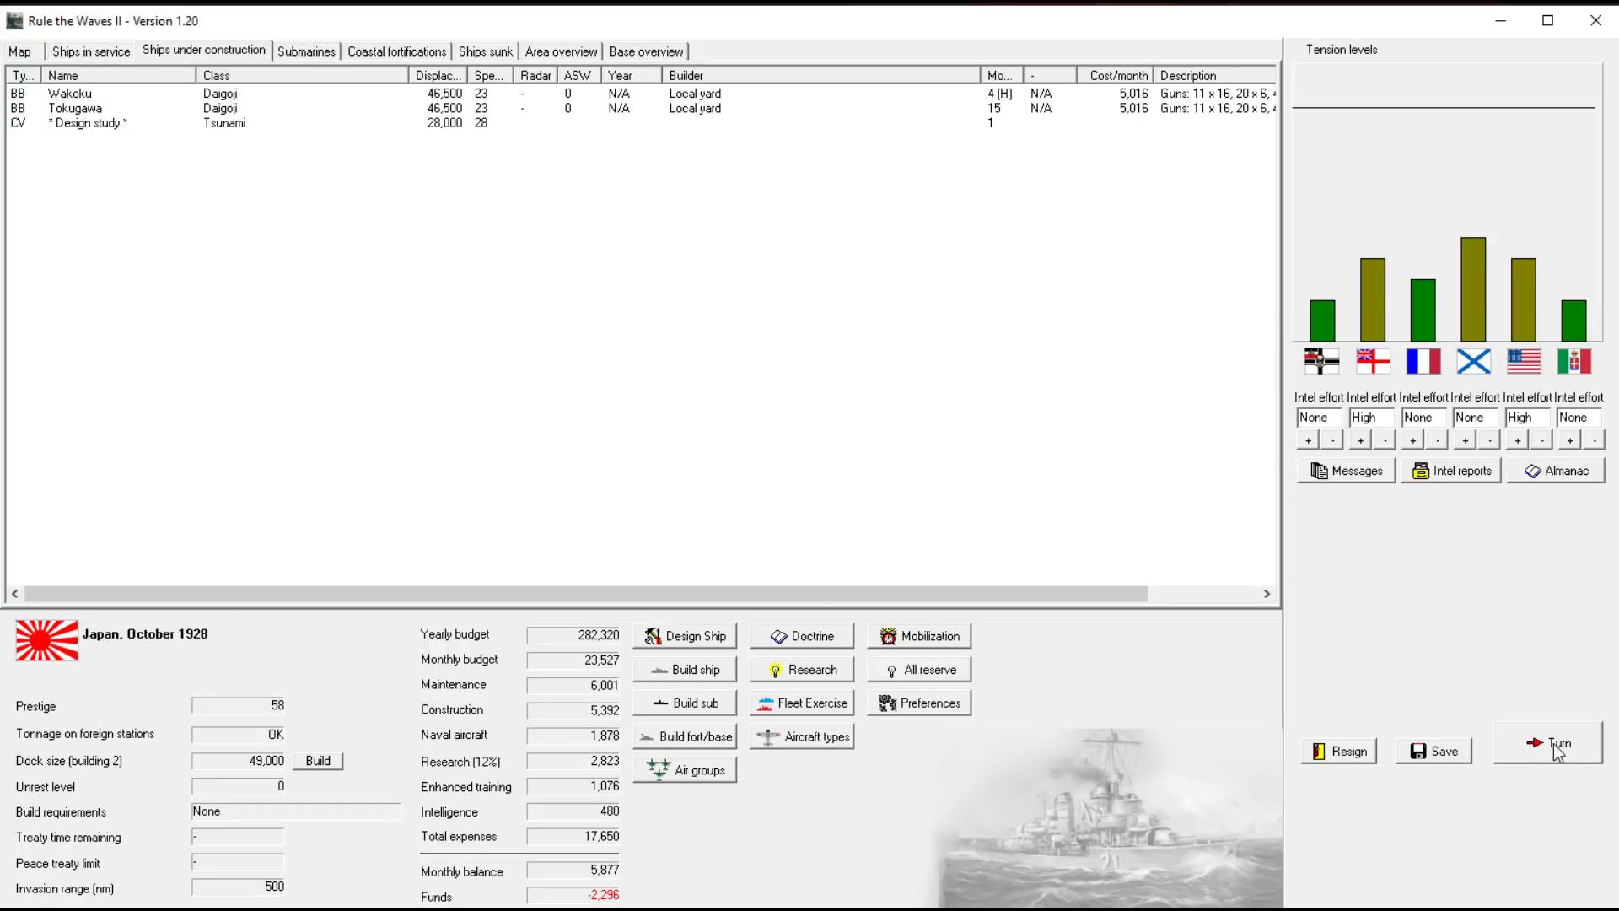
Advance the month and agree to sell the hull welding rights to France
click(86, 52)
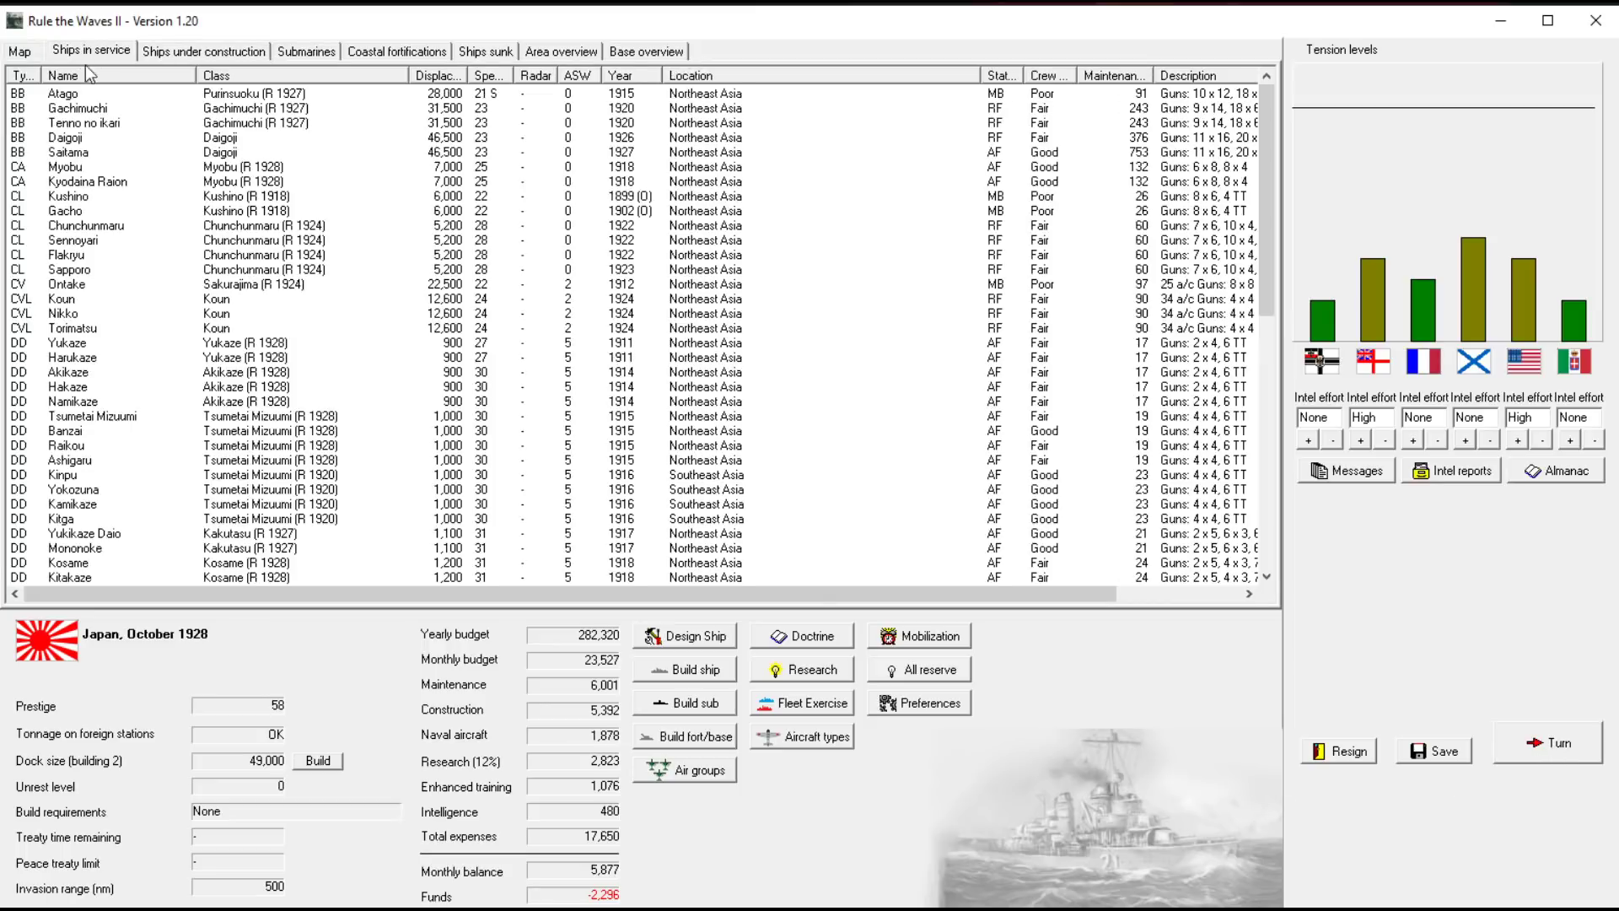
click(425, 227)
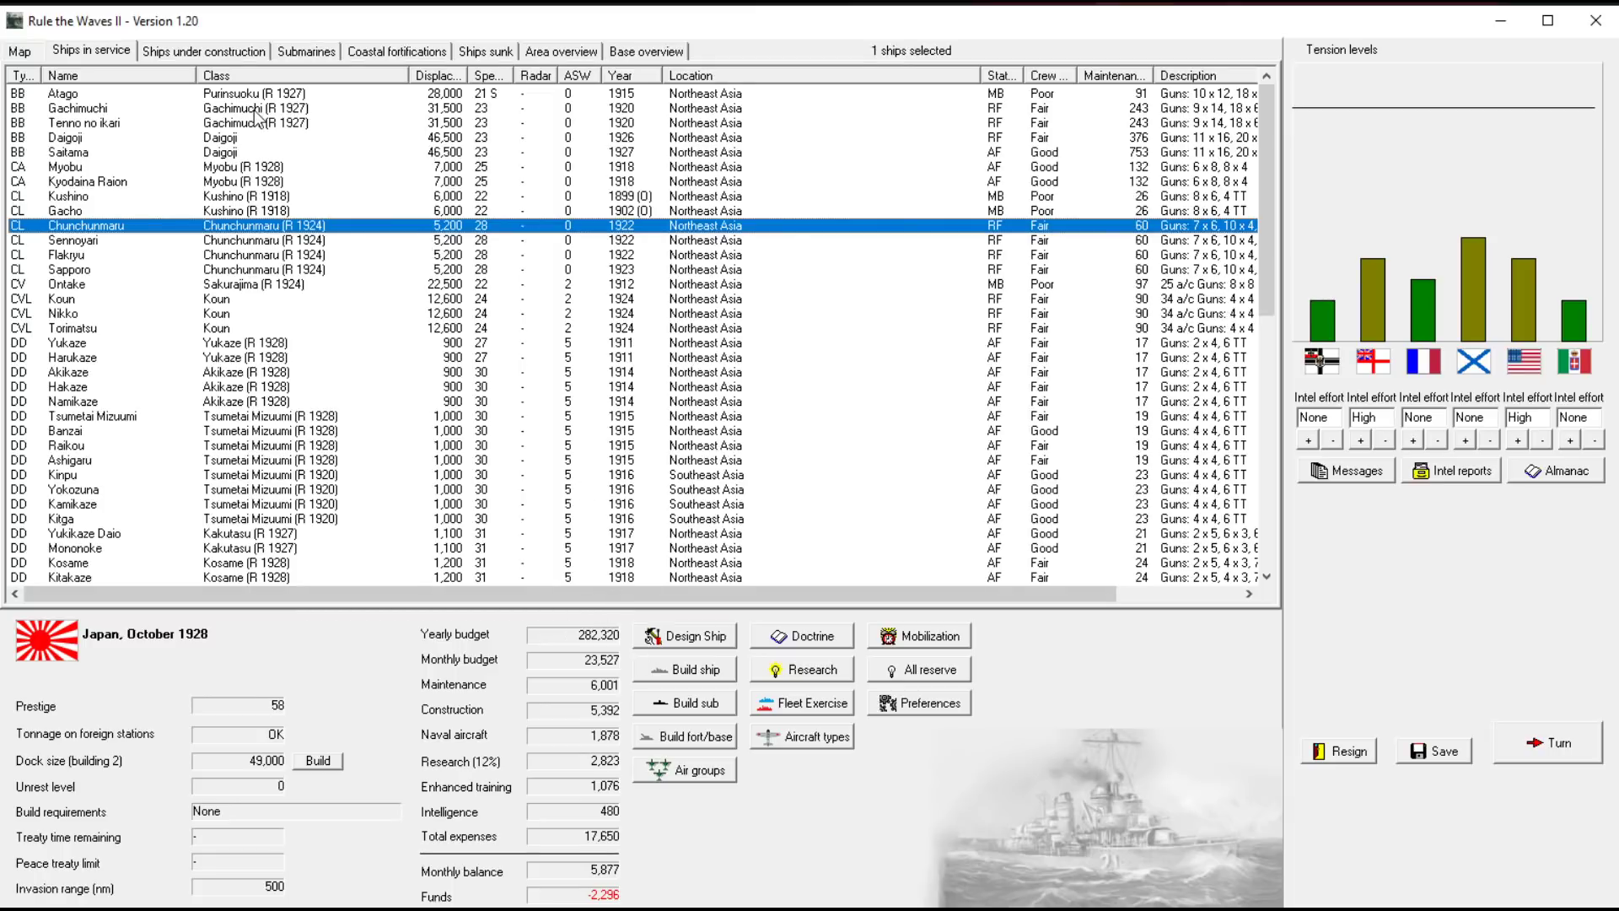
click(1577, 743)
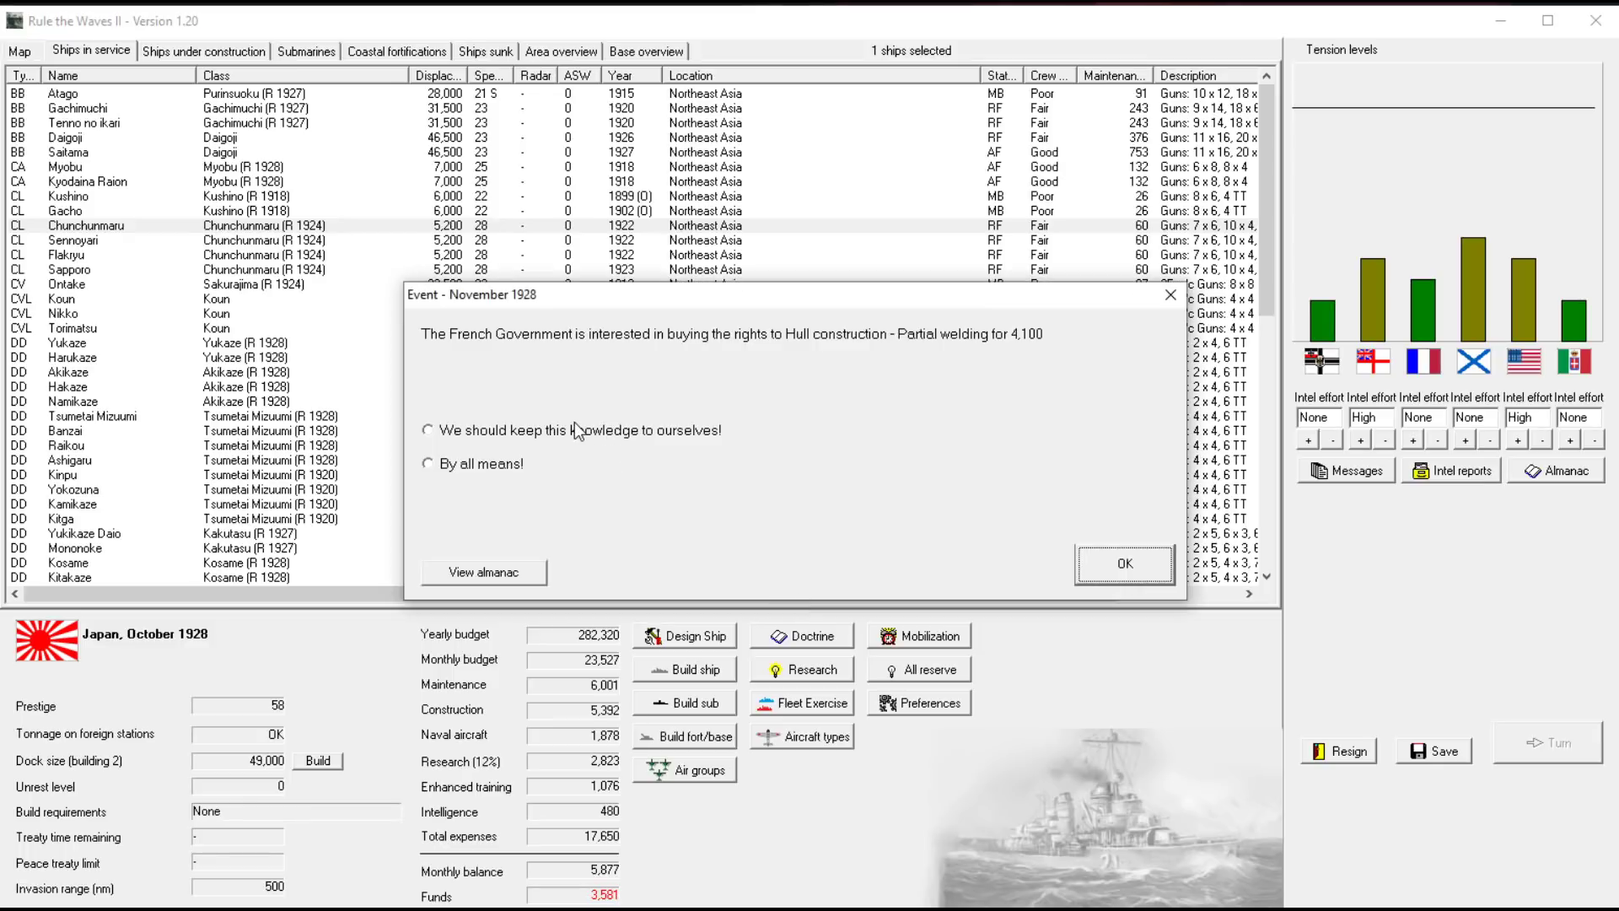
click(488, 465)
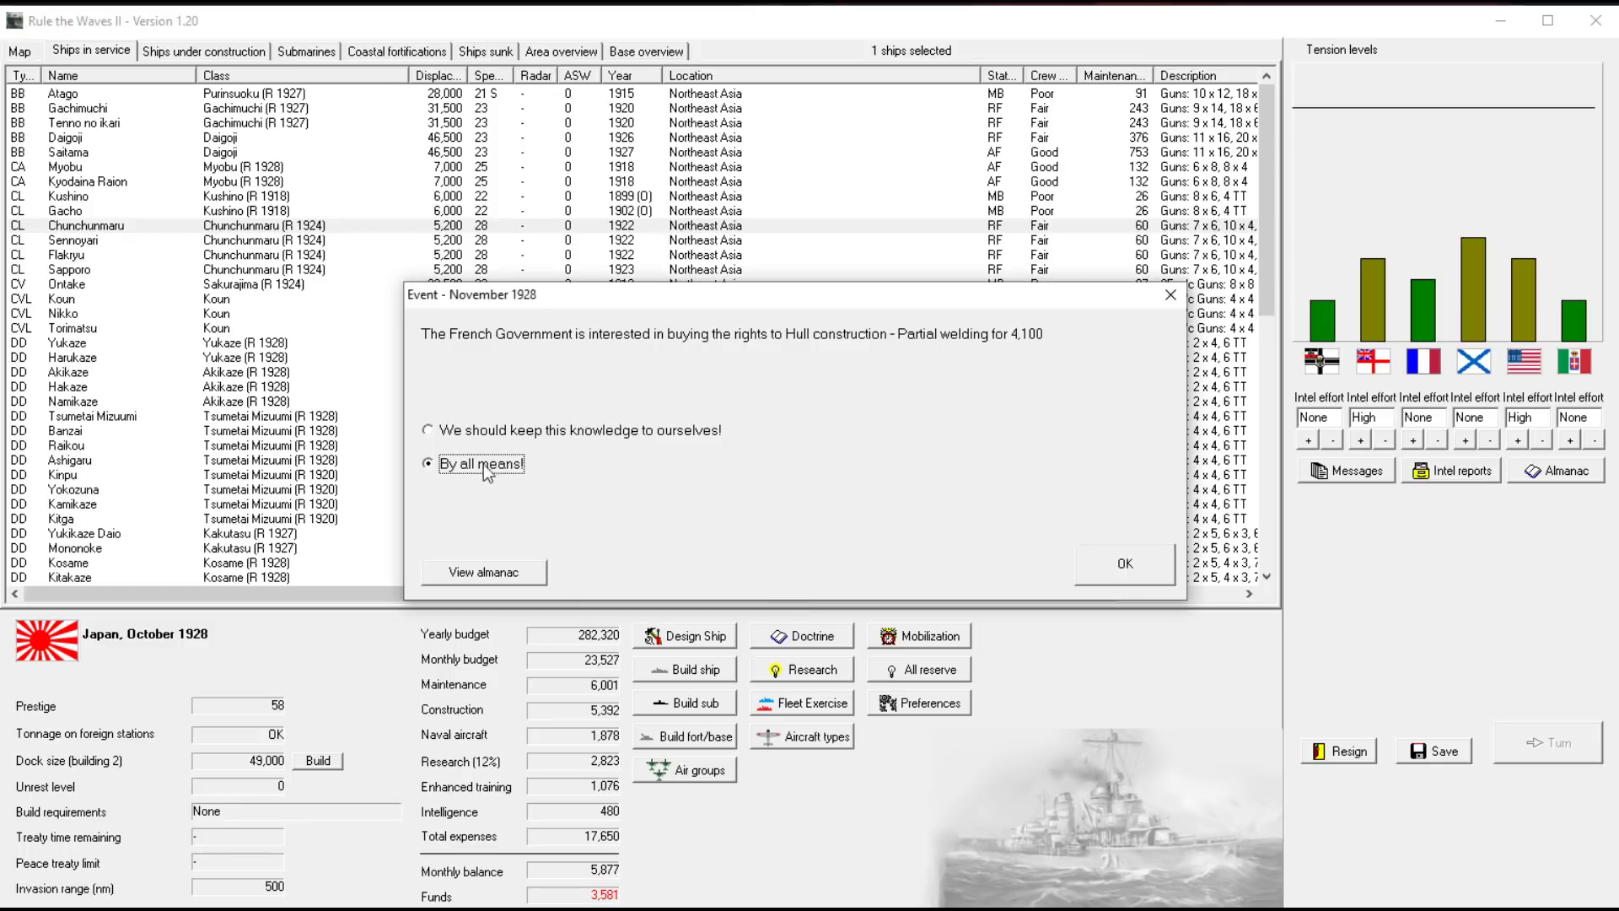
click(1091, 577)
click(1136, 621)
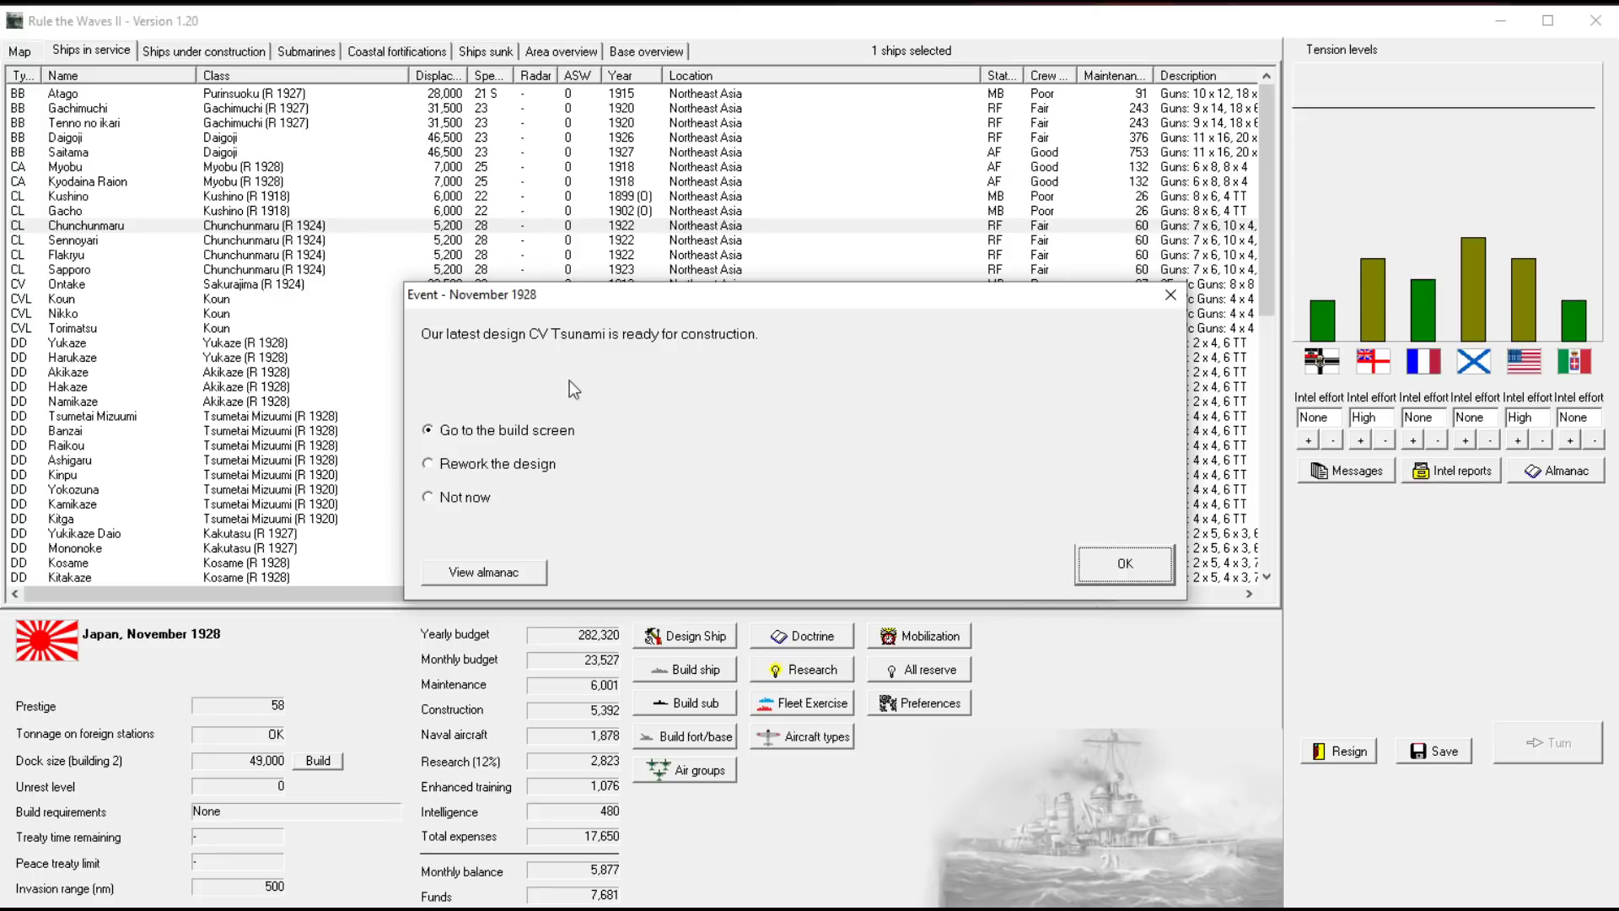
Choose to rework the Tsunami carrier design from the event
click(462, 470)
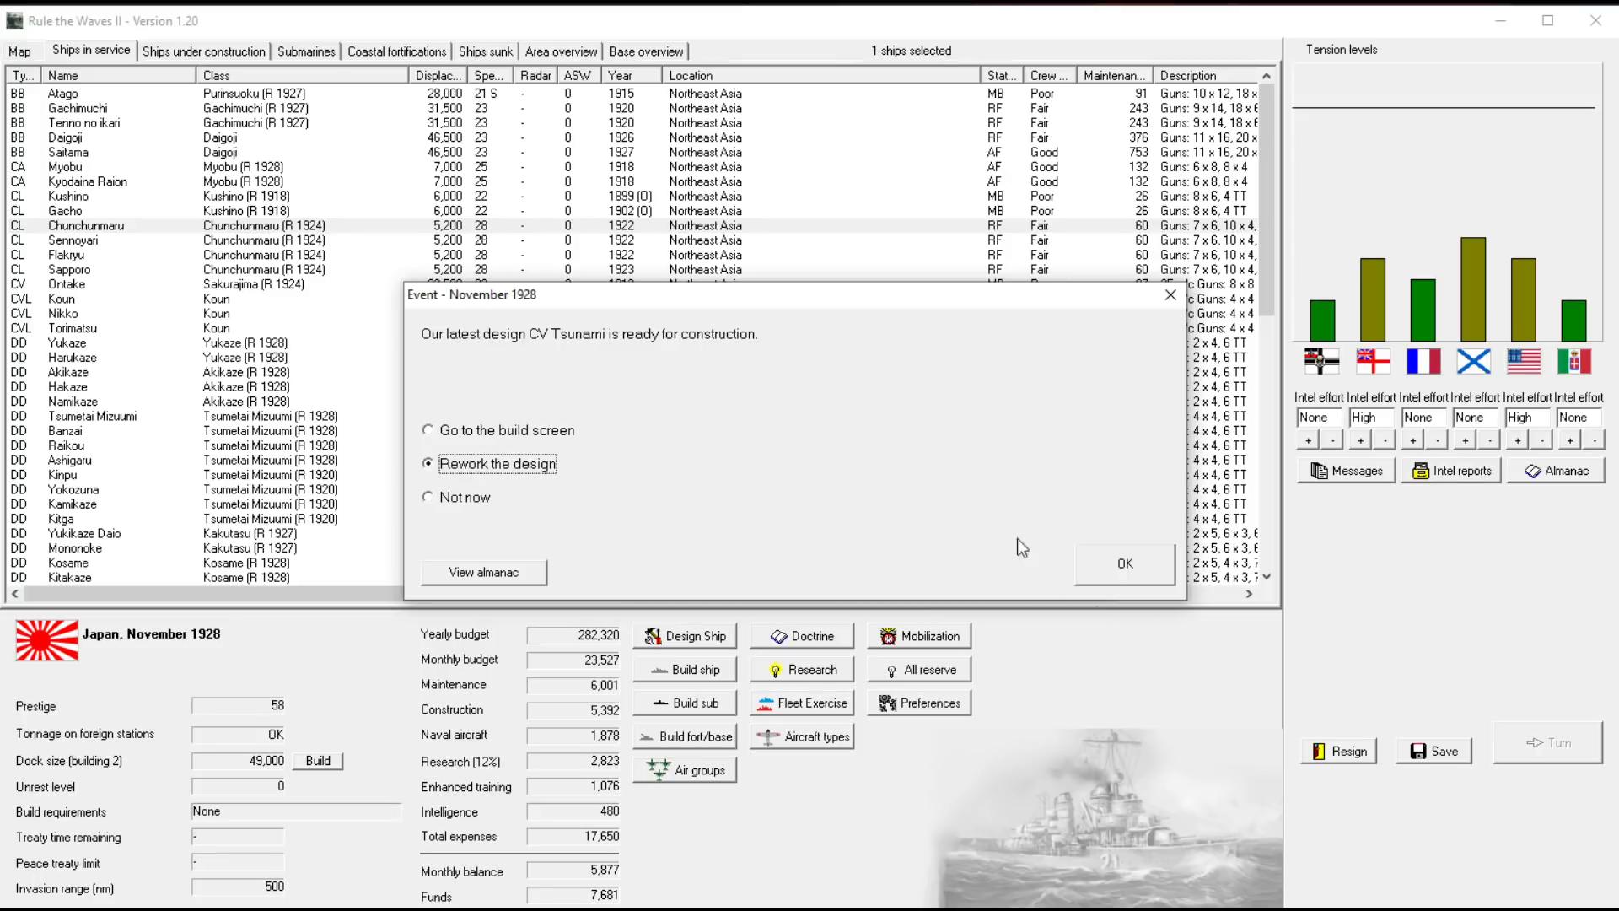
click(1126, 567)
Toggle the inclined belt and make the Tsunami's main guns dual-purpose
drag(1344, 64, 284, 77)
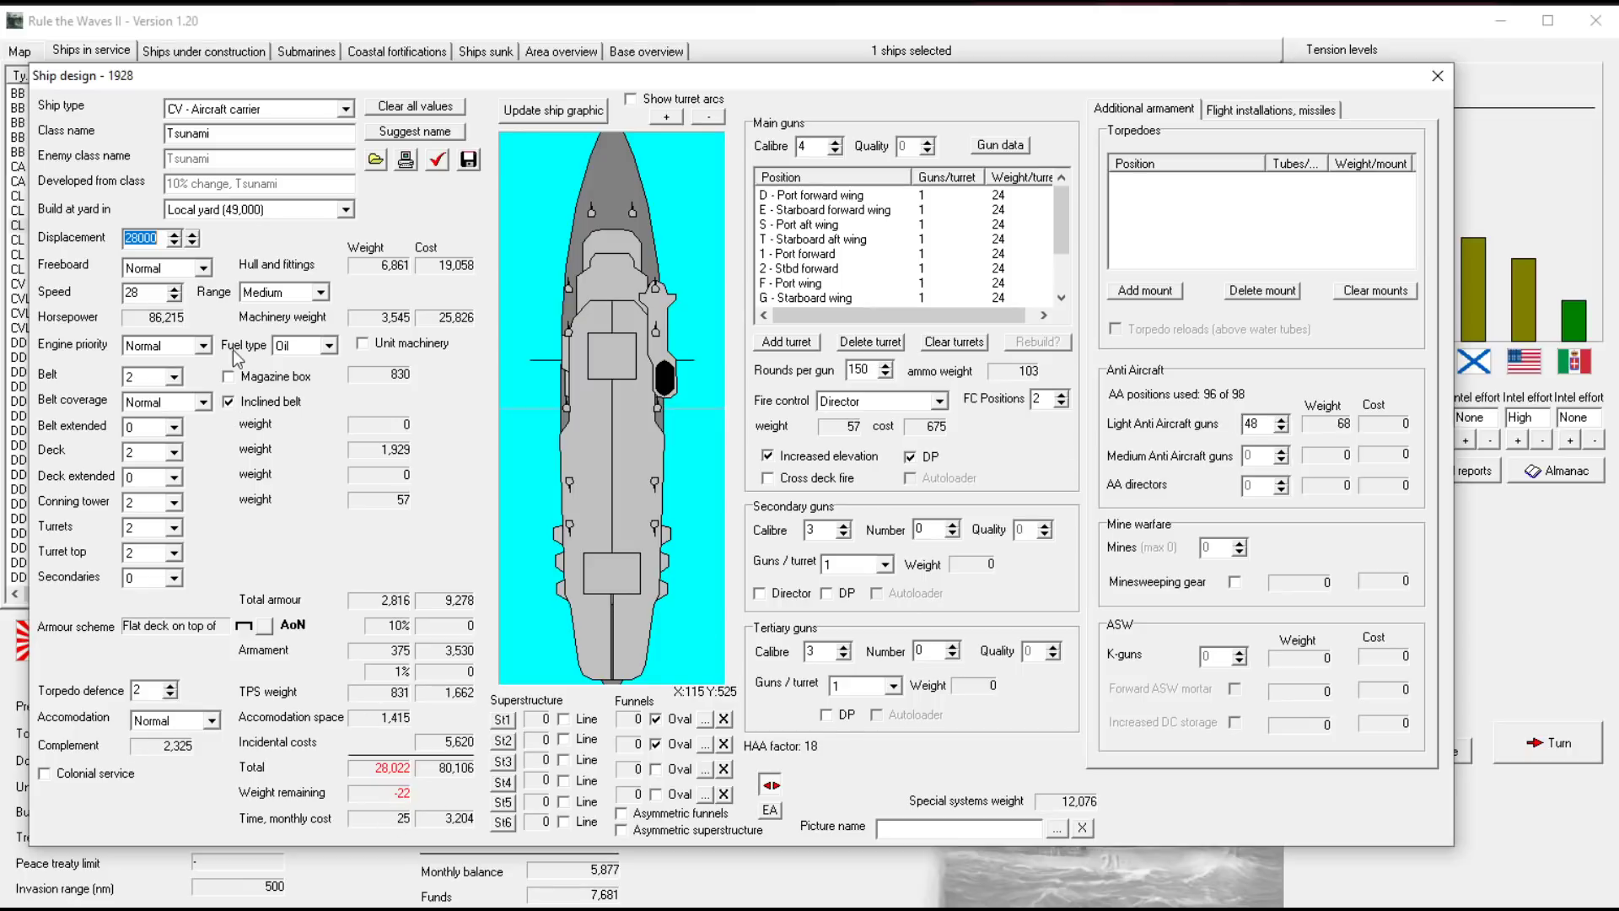
click(230, 402)
click(228, 402)
click(228, 403)
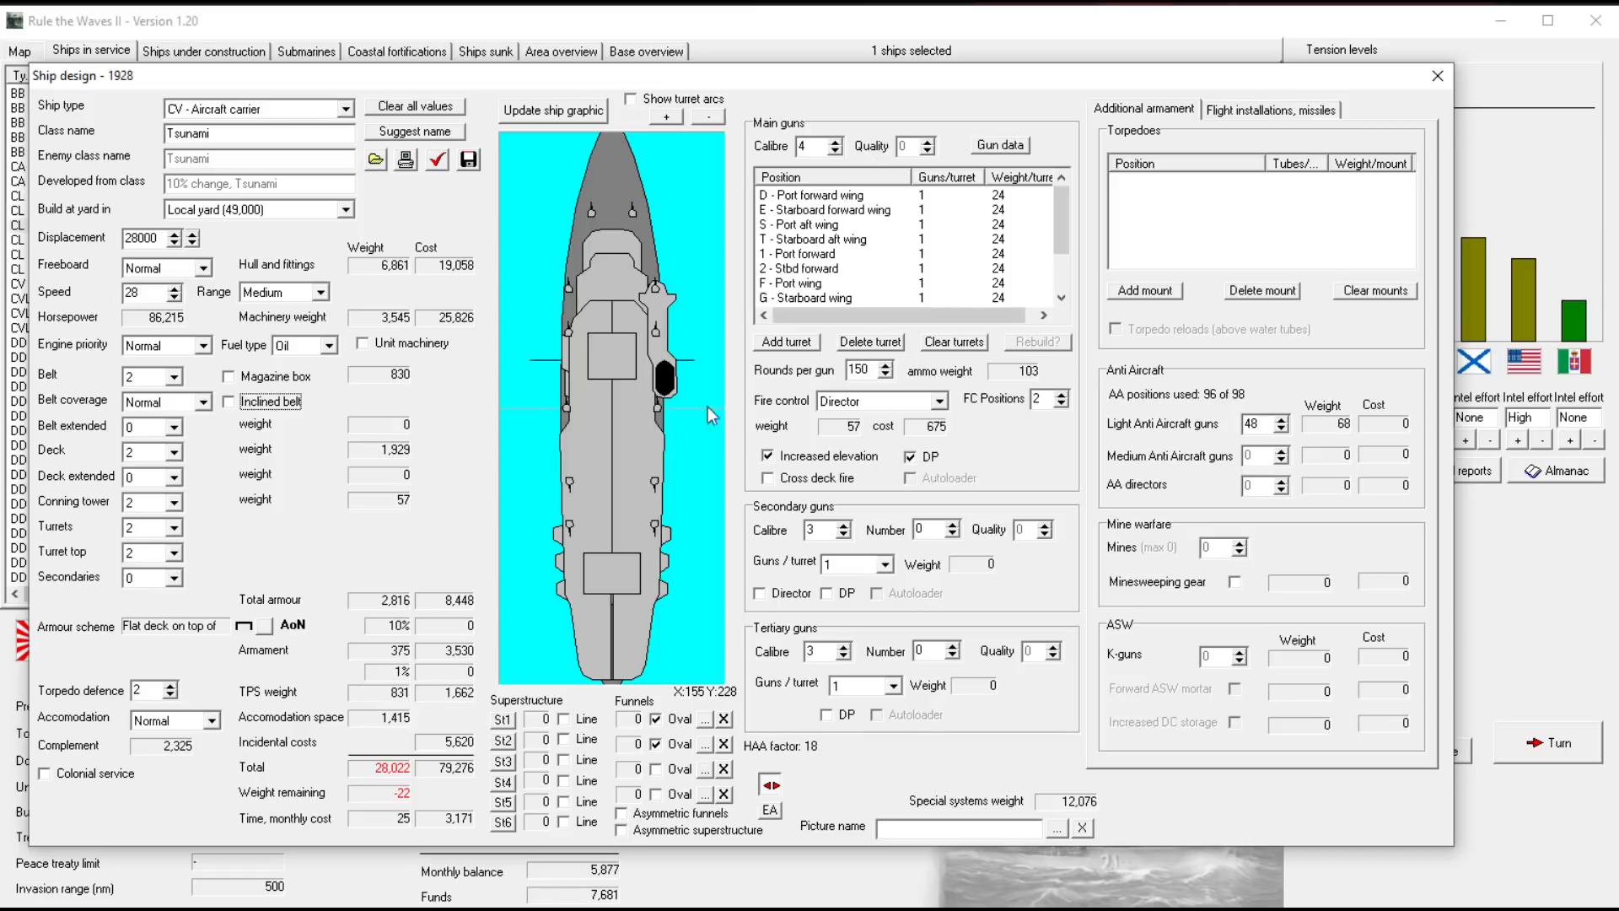
click(911, 457)
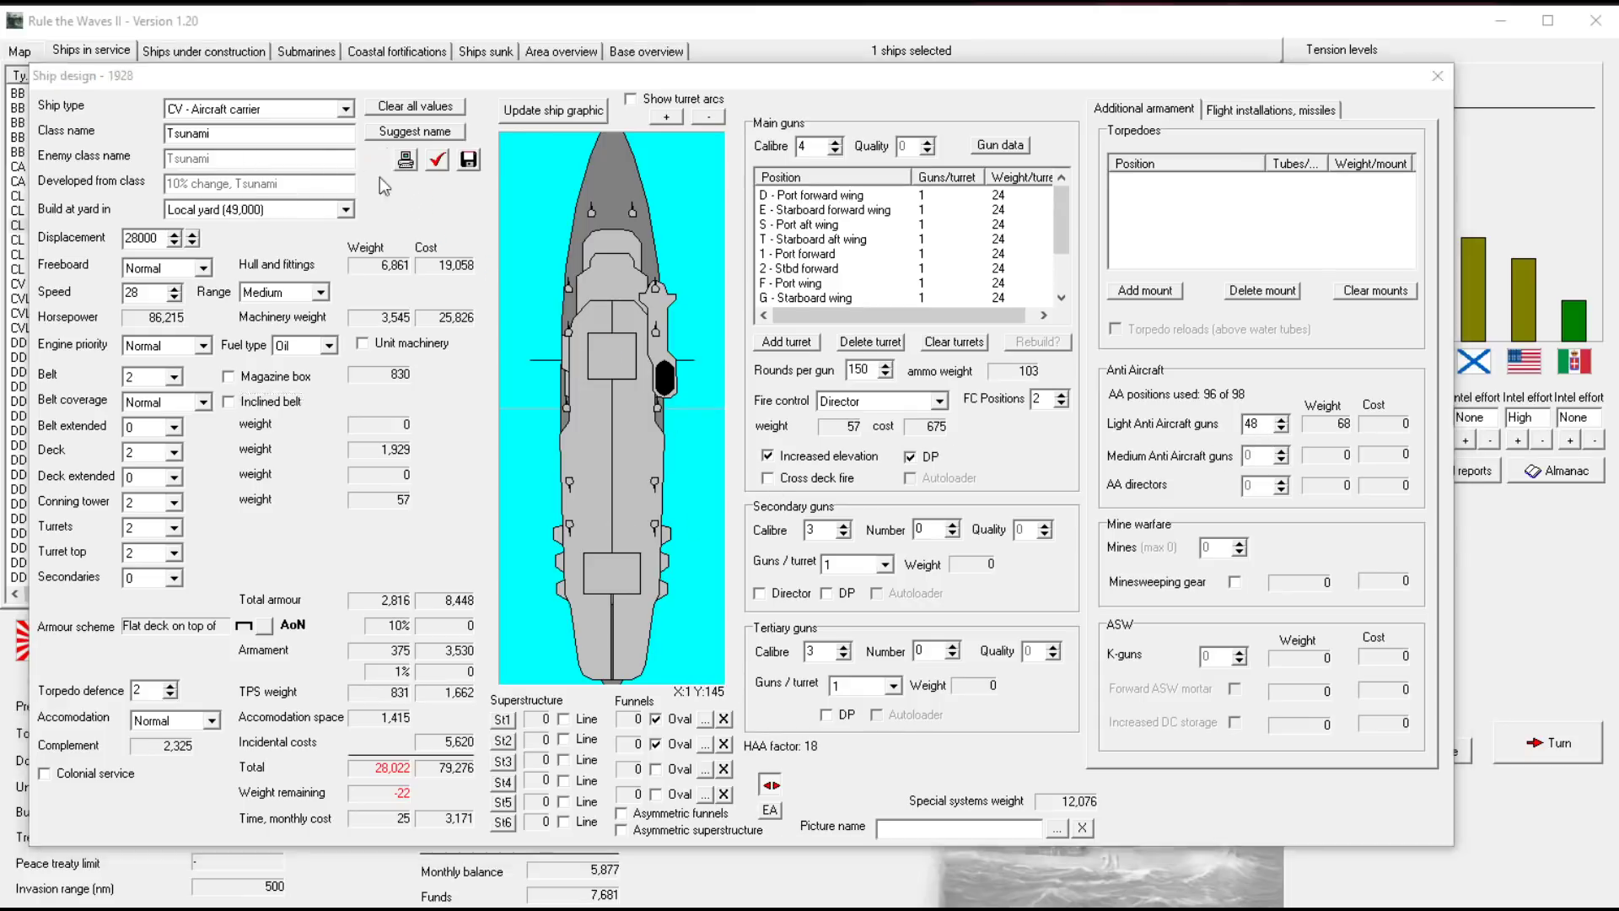
Reload the saved Tsunami design file and close the ship design window
click(376, 160)
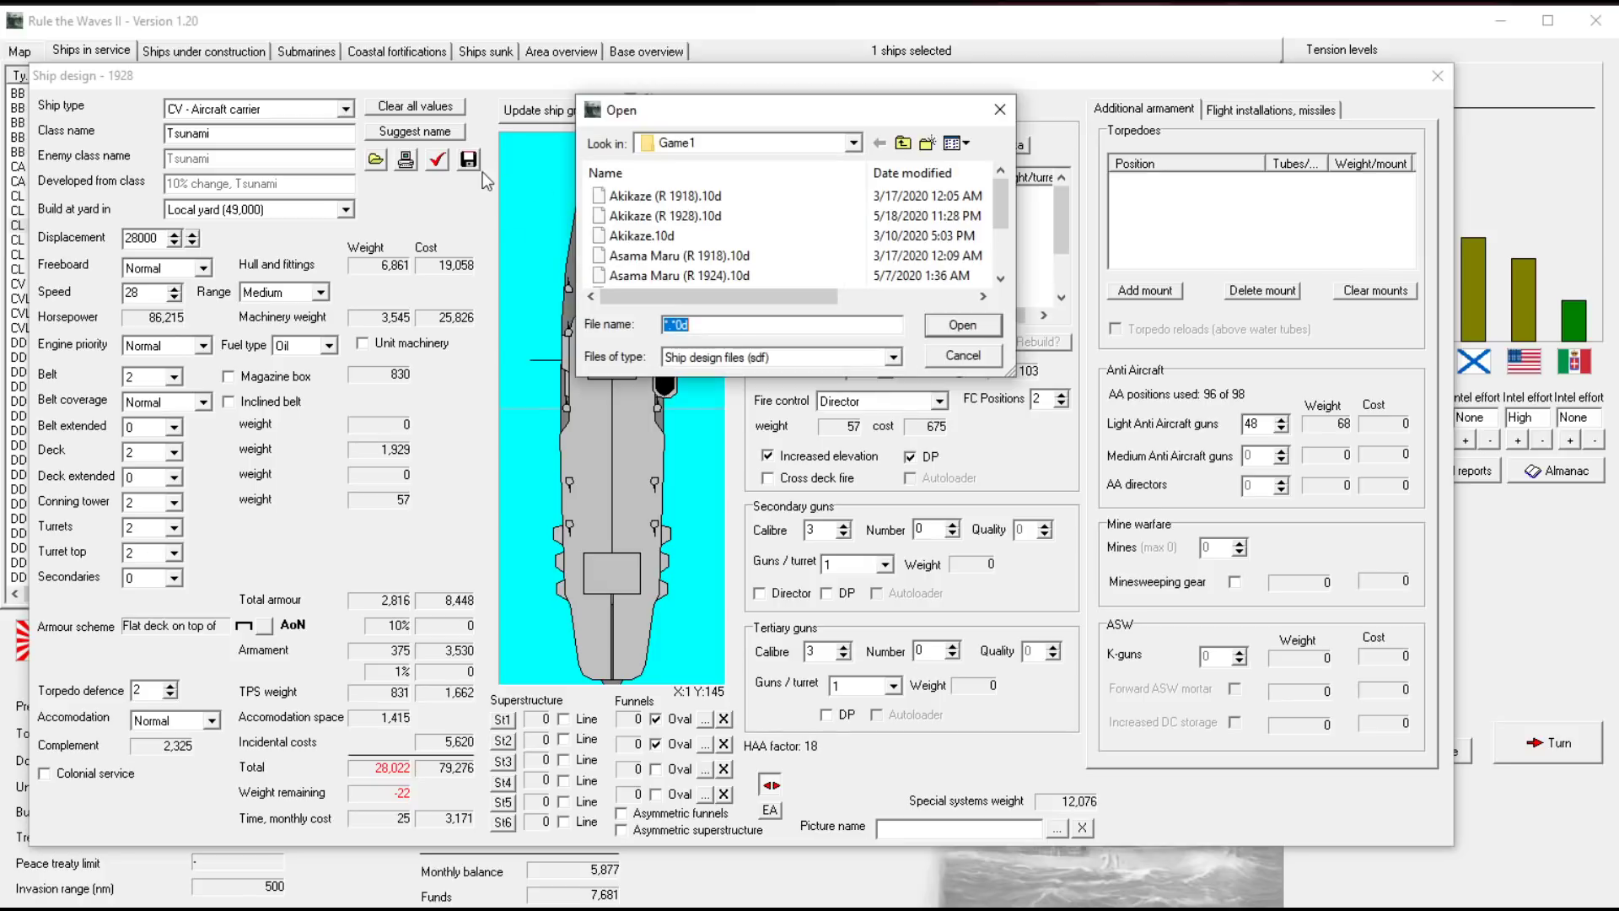
click(692, 209)
key(t)
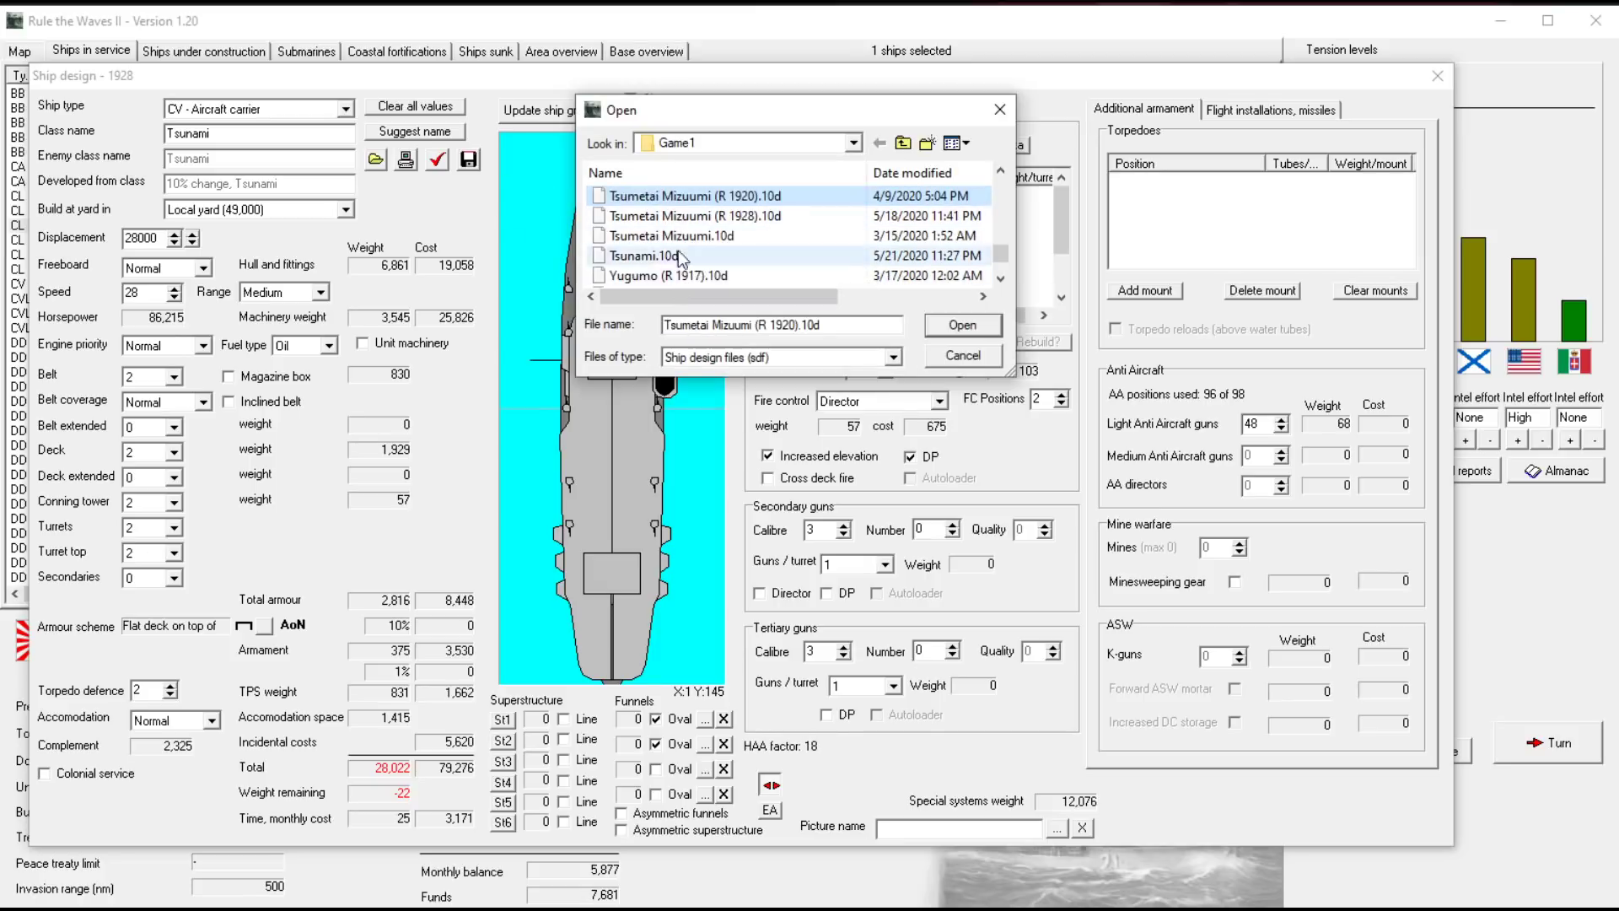
click(663, 259)
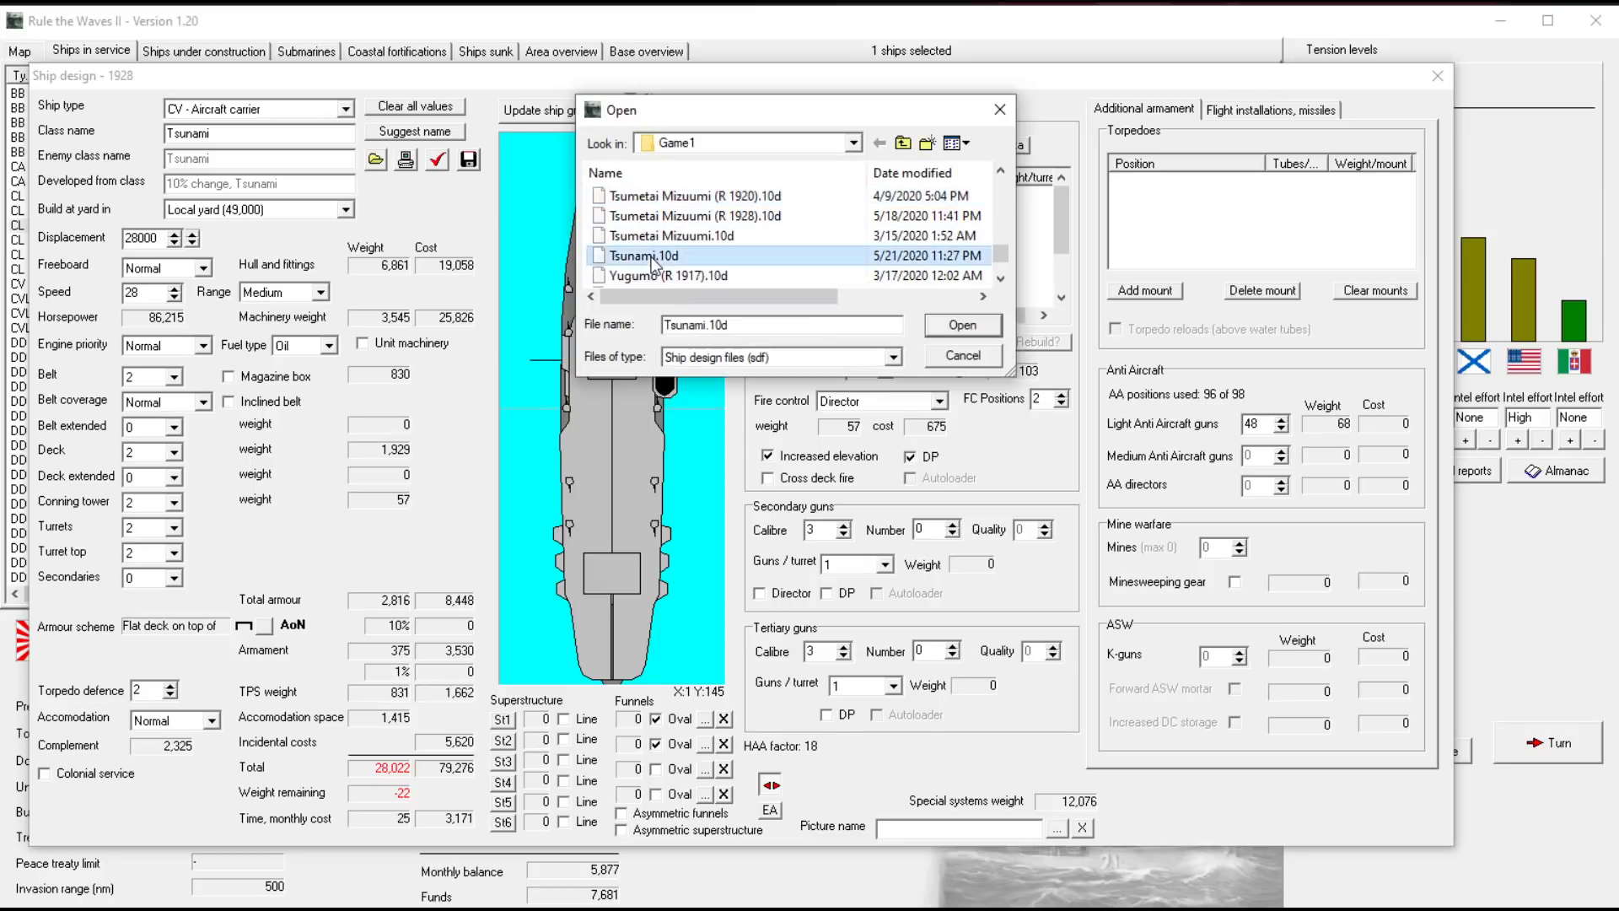
click(957, 326)
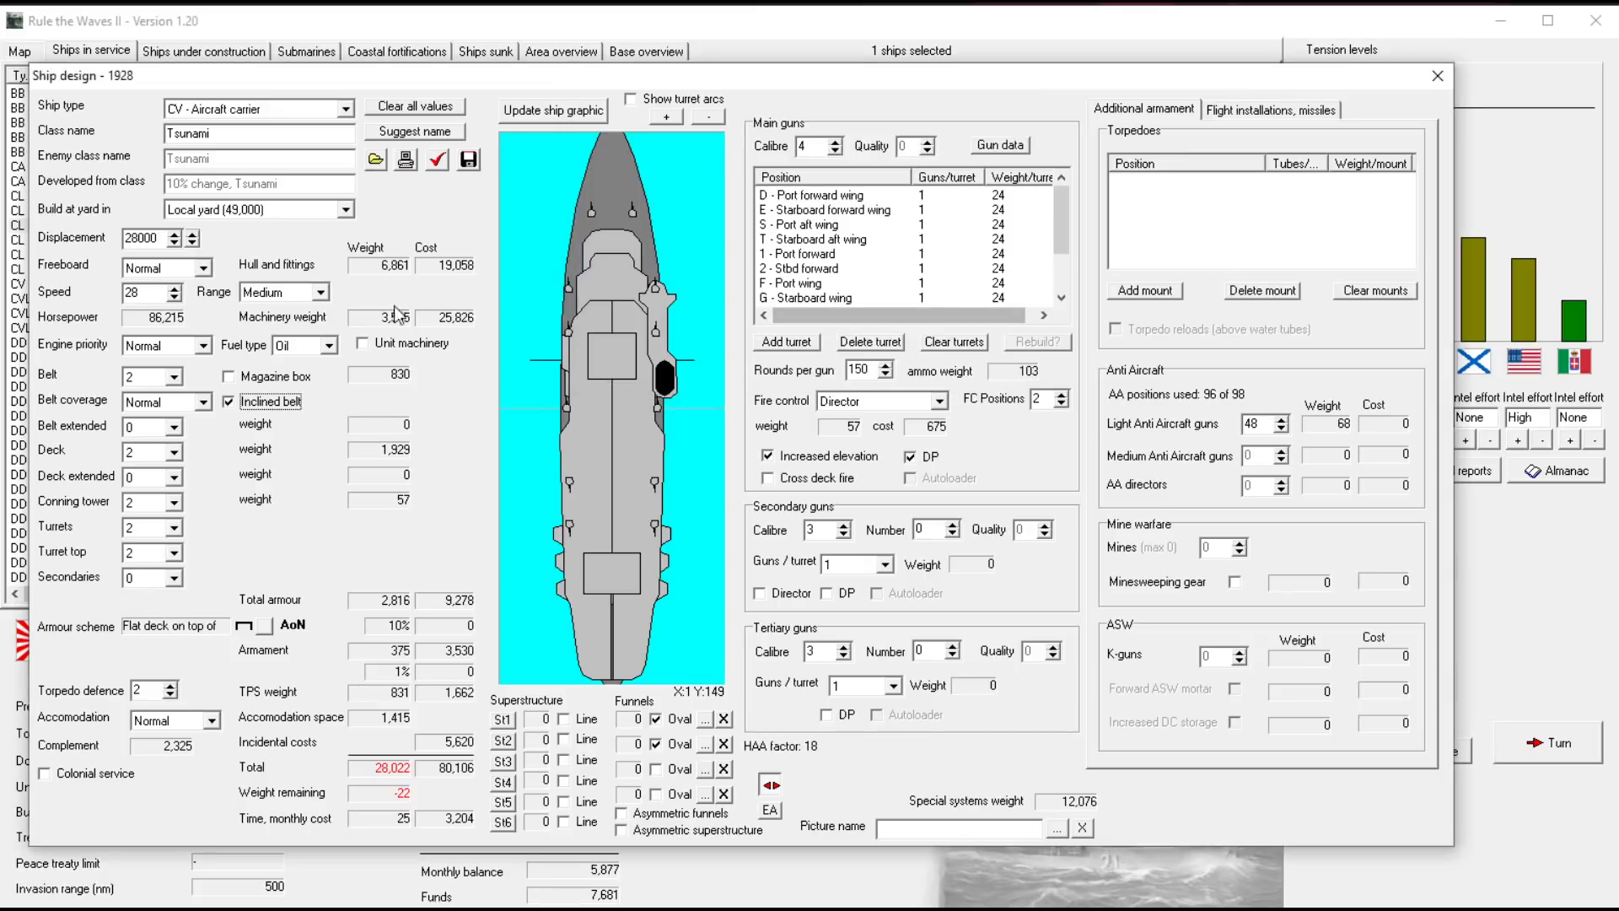
click(243, 405)
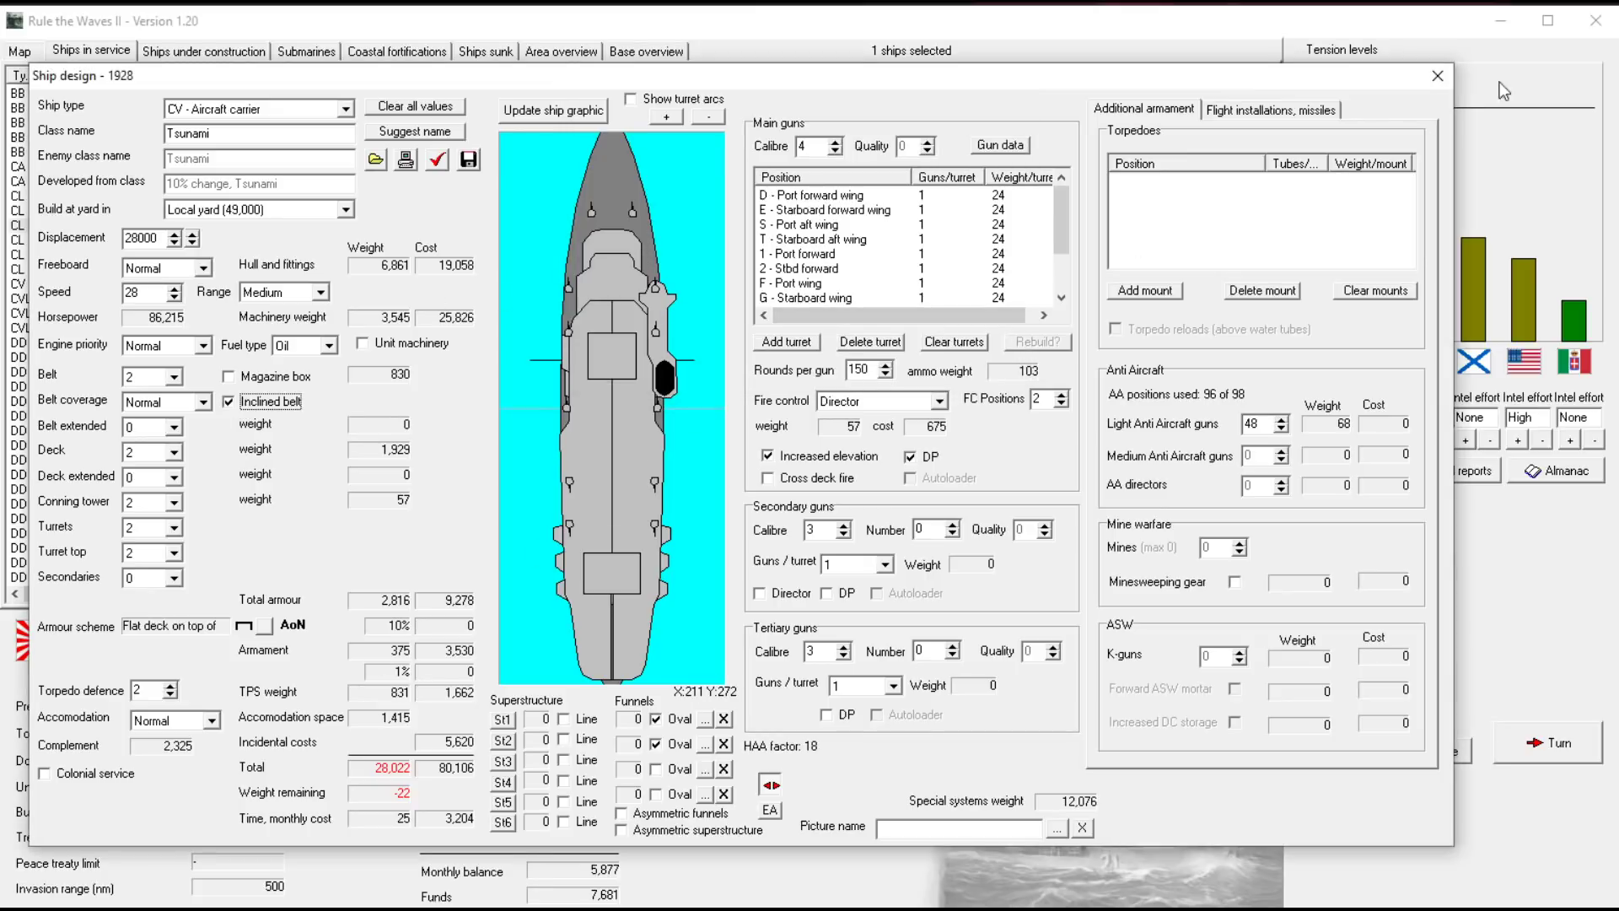
click(1437, 76)
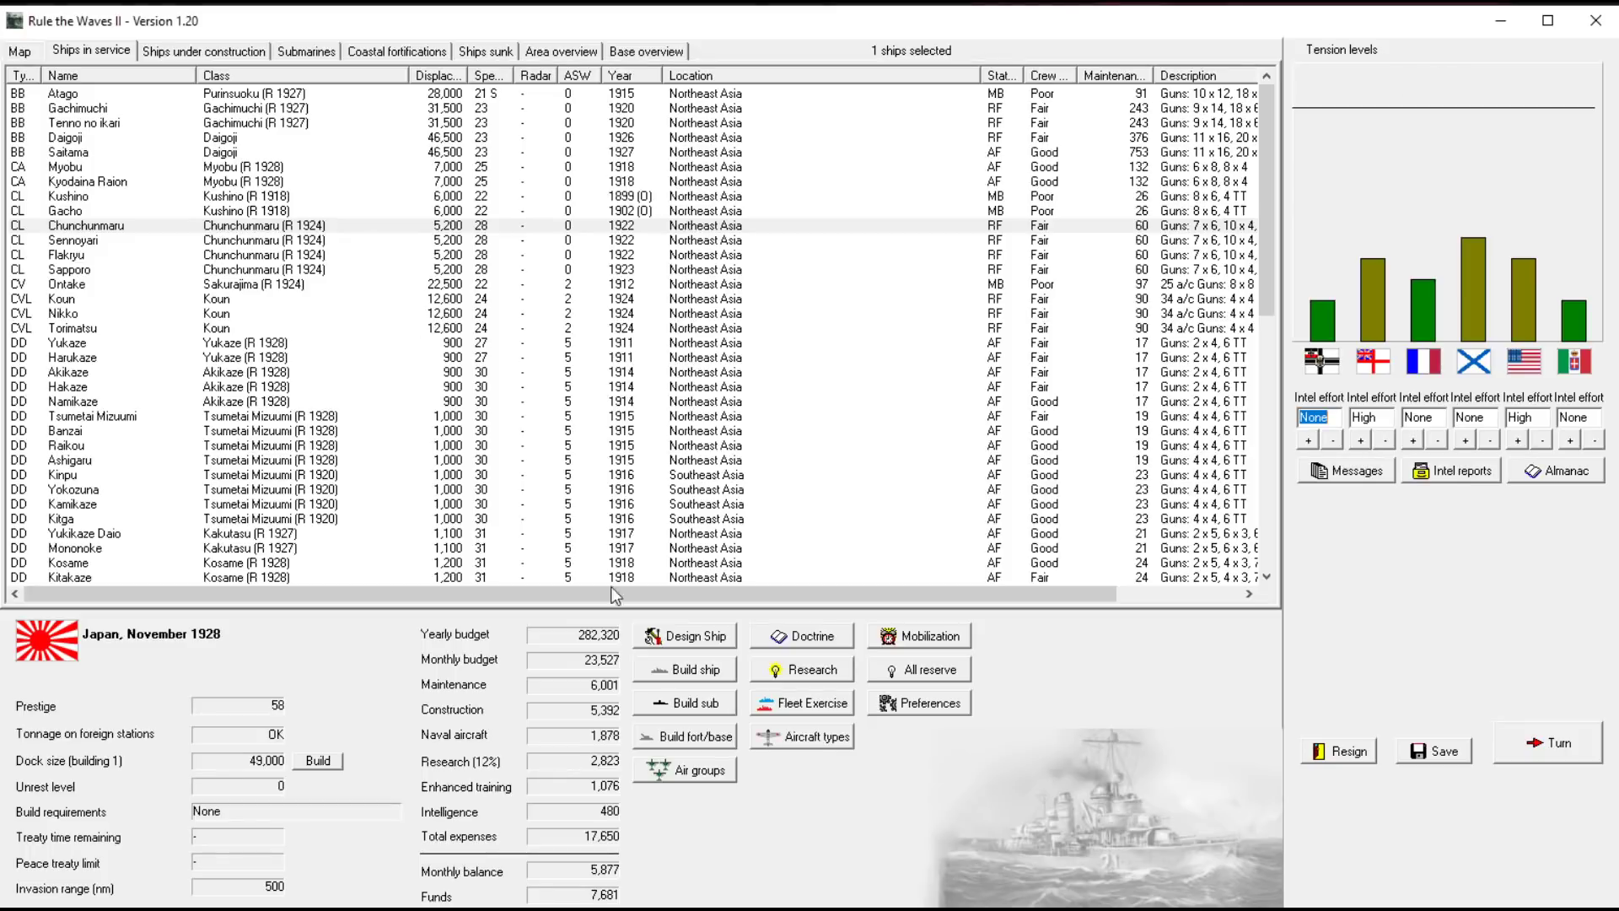
Inspect the Tsunami design's details in the Build ship list without ordering
click(697, 668)
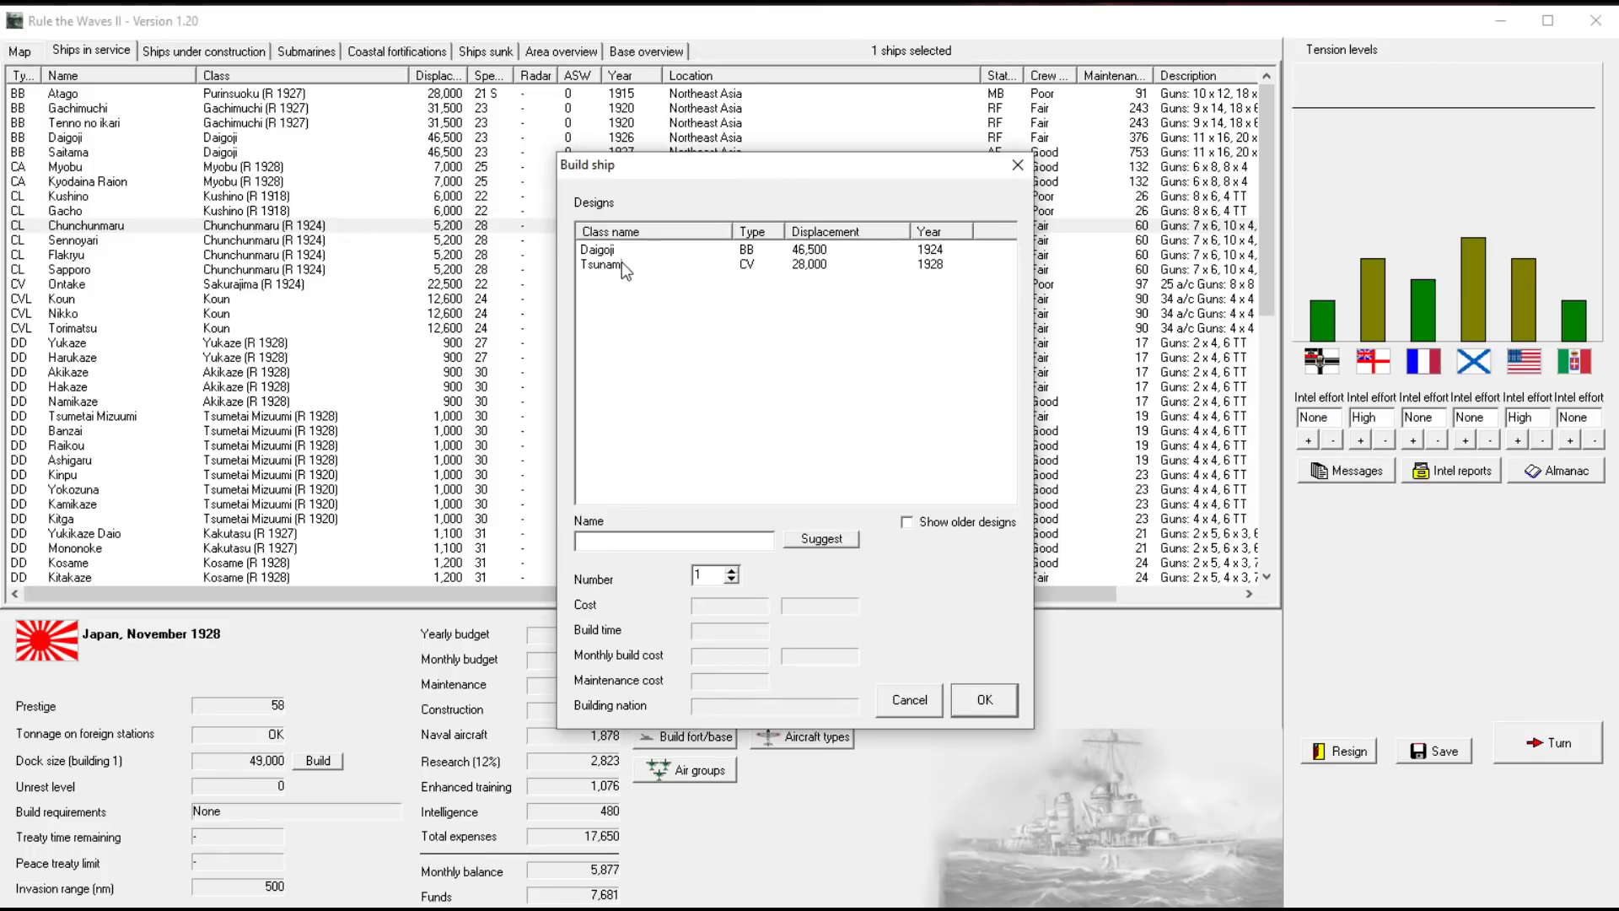
click(624, 263)
right_click(631, 270)
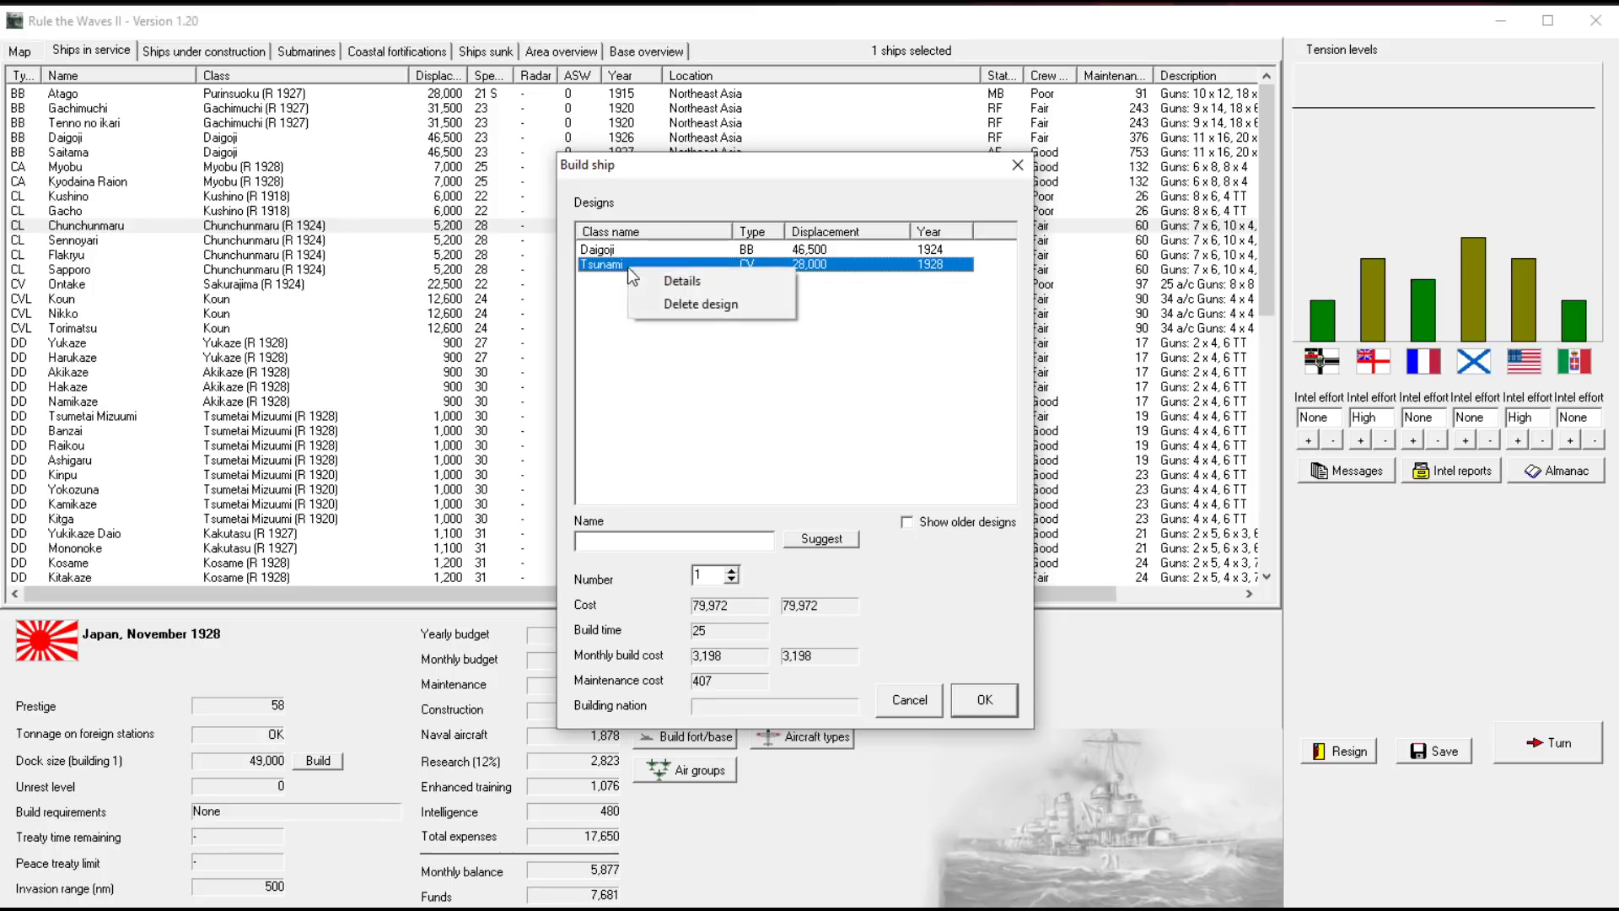
click(701, 277)
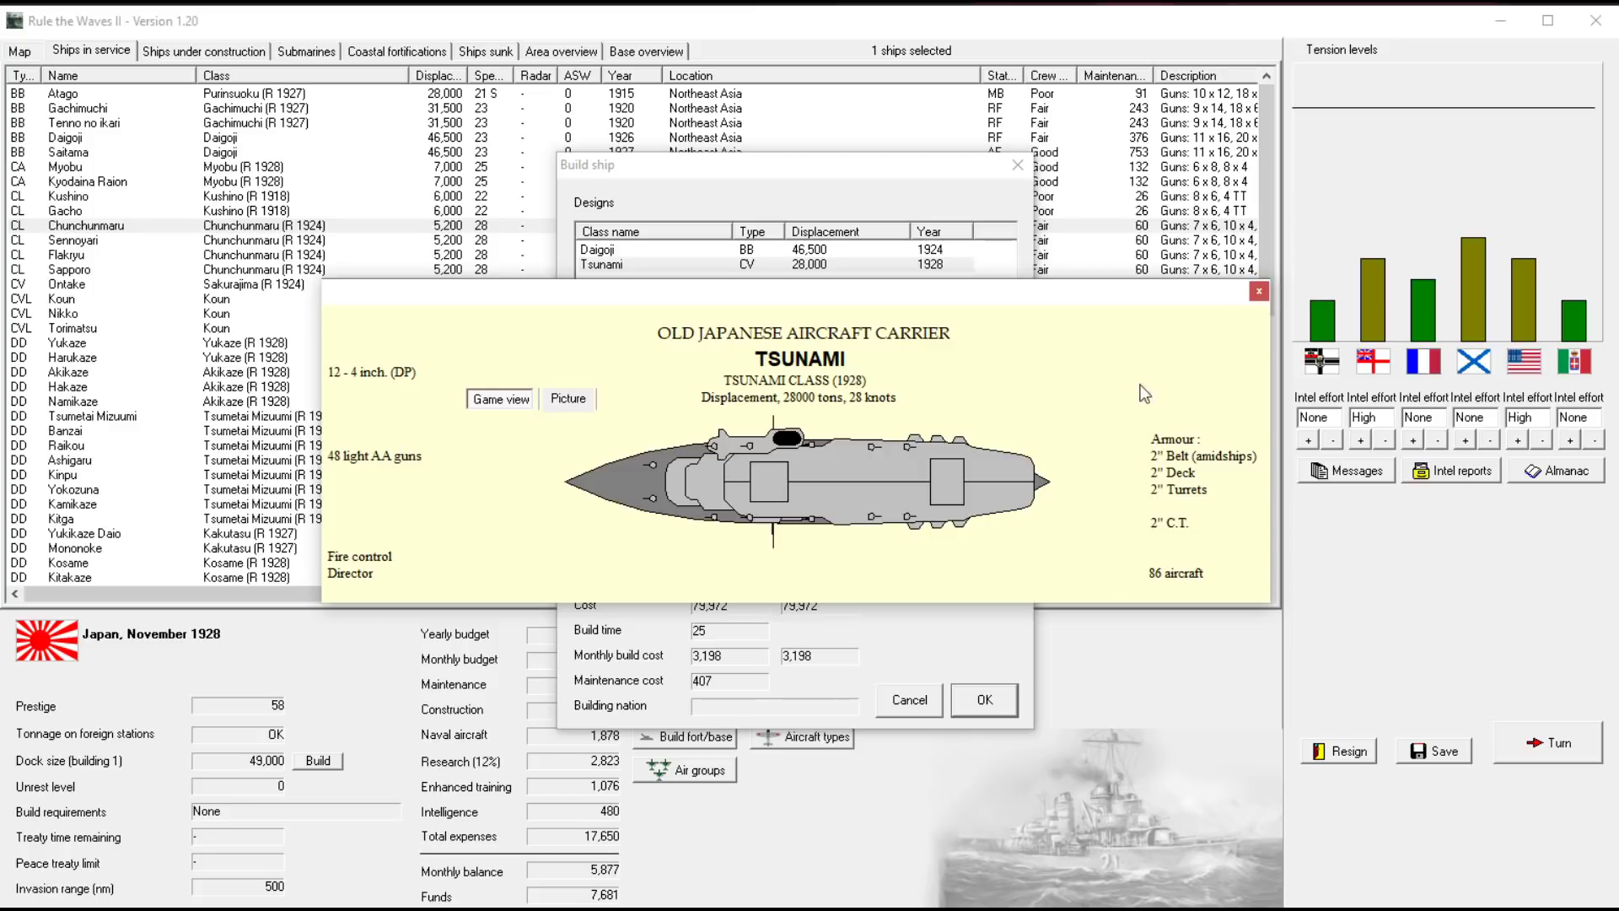
click(1259, 291)
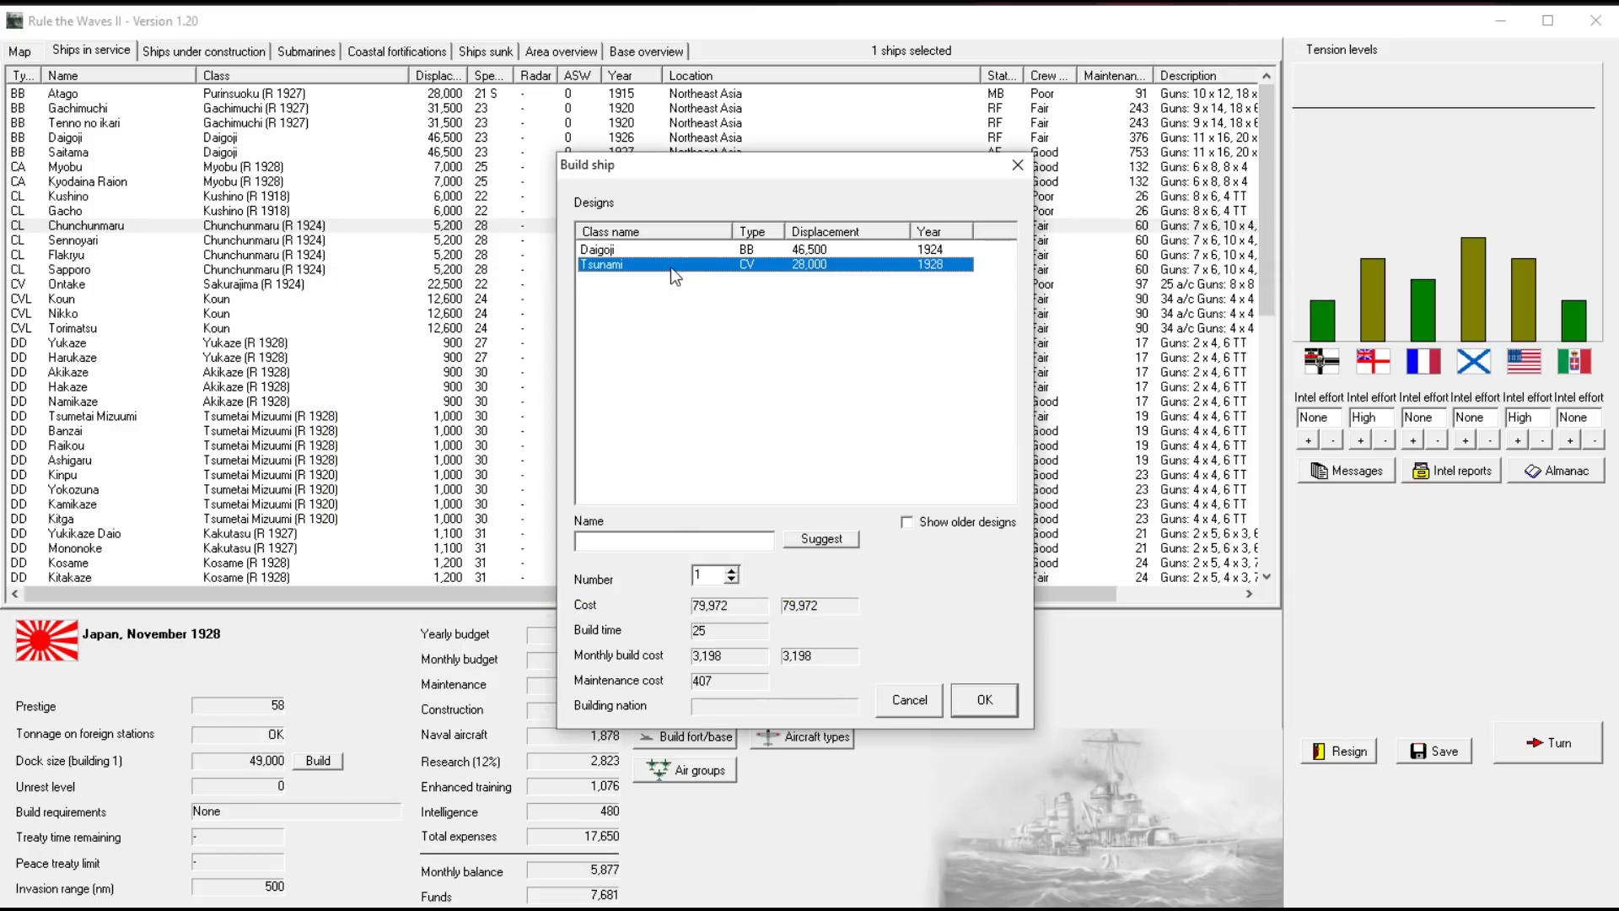
right_click(647, 268)
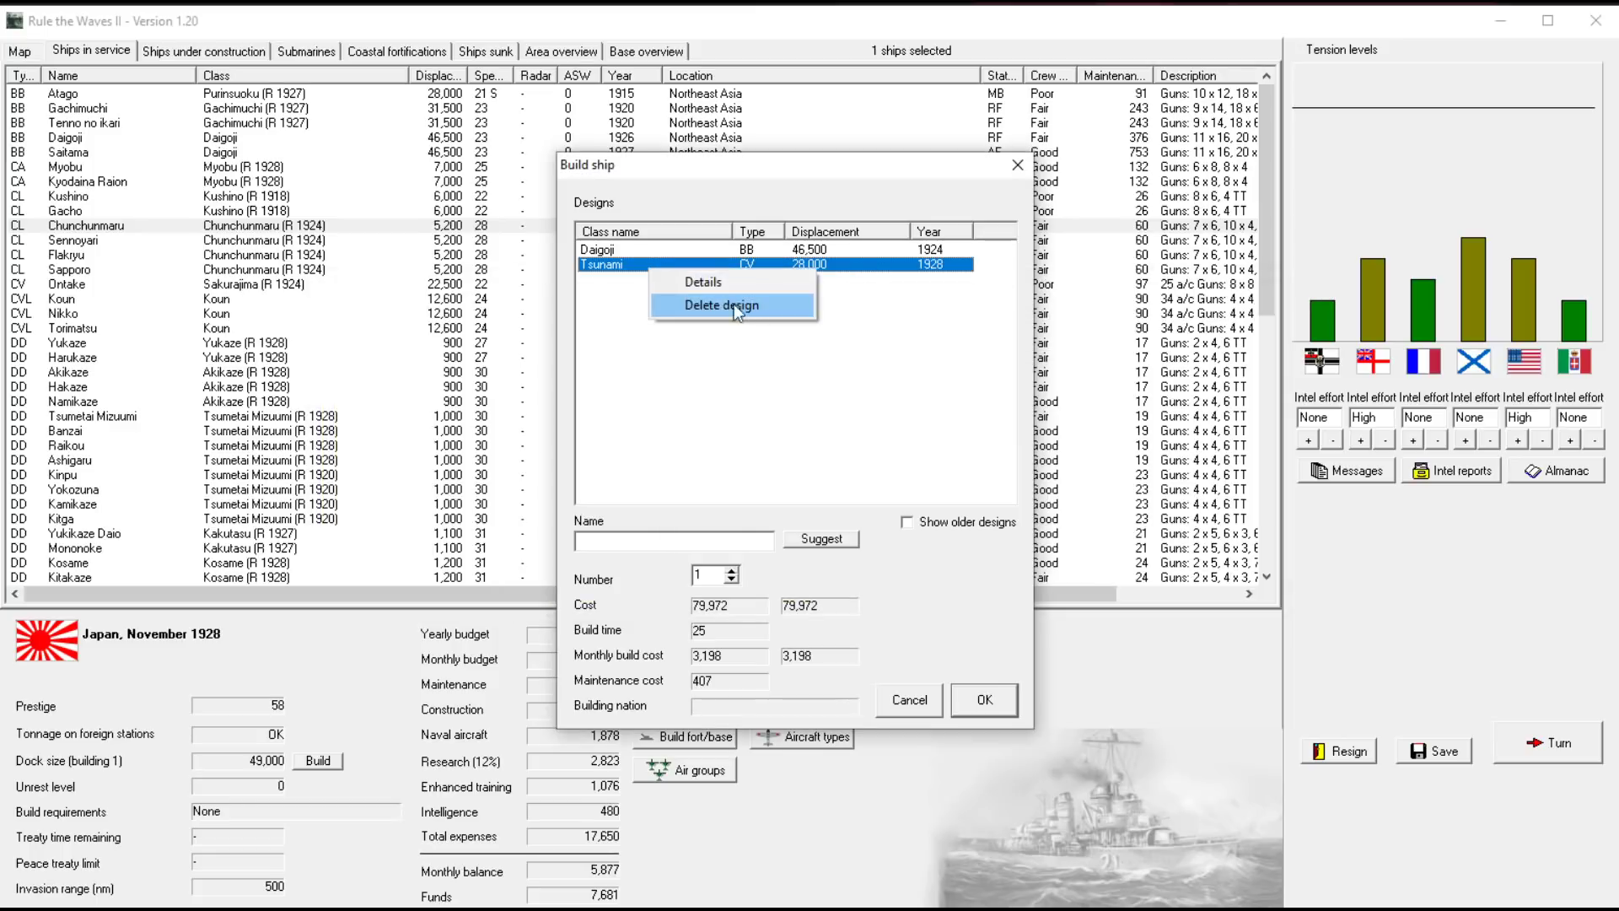
click(722, 282)
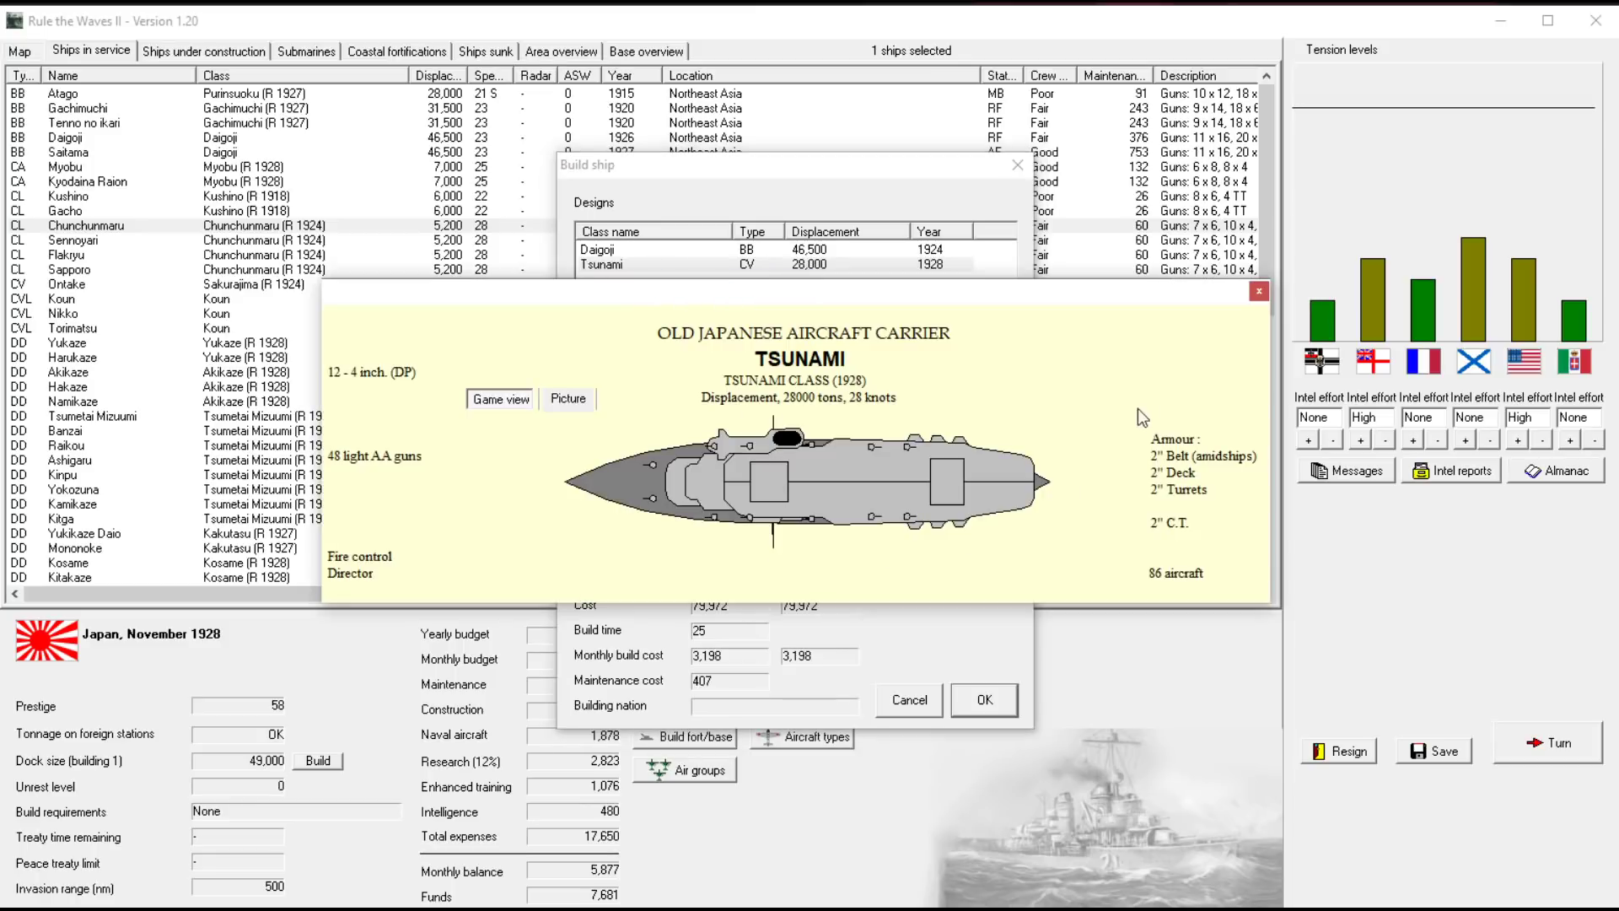
click(1259, 293)
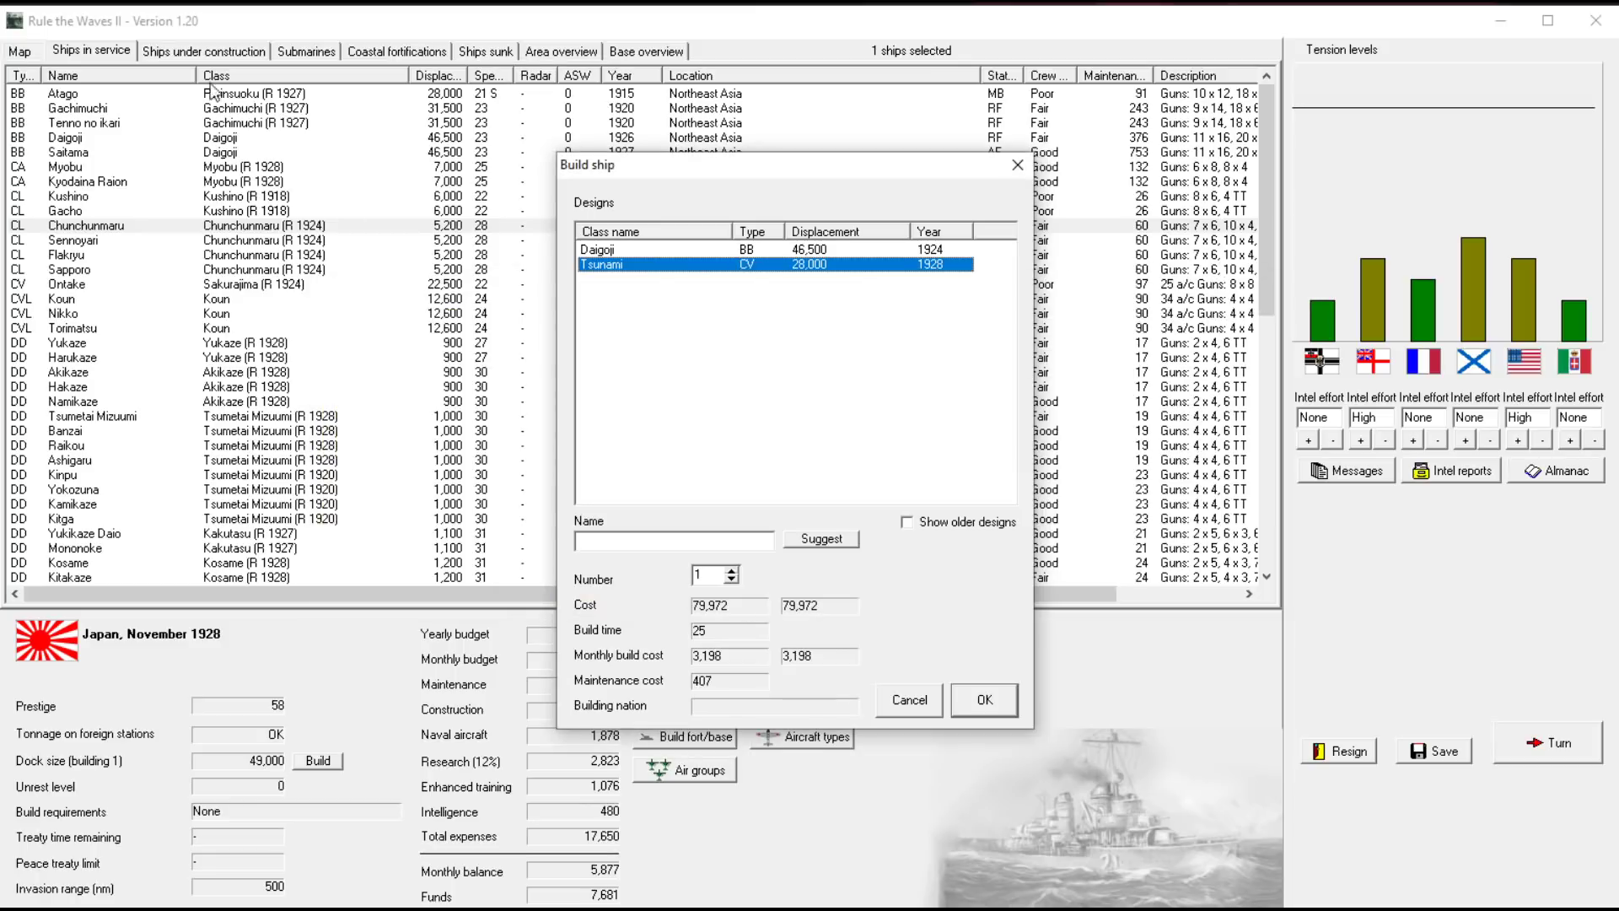
click(1016, 166)
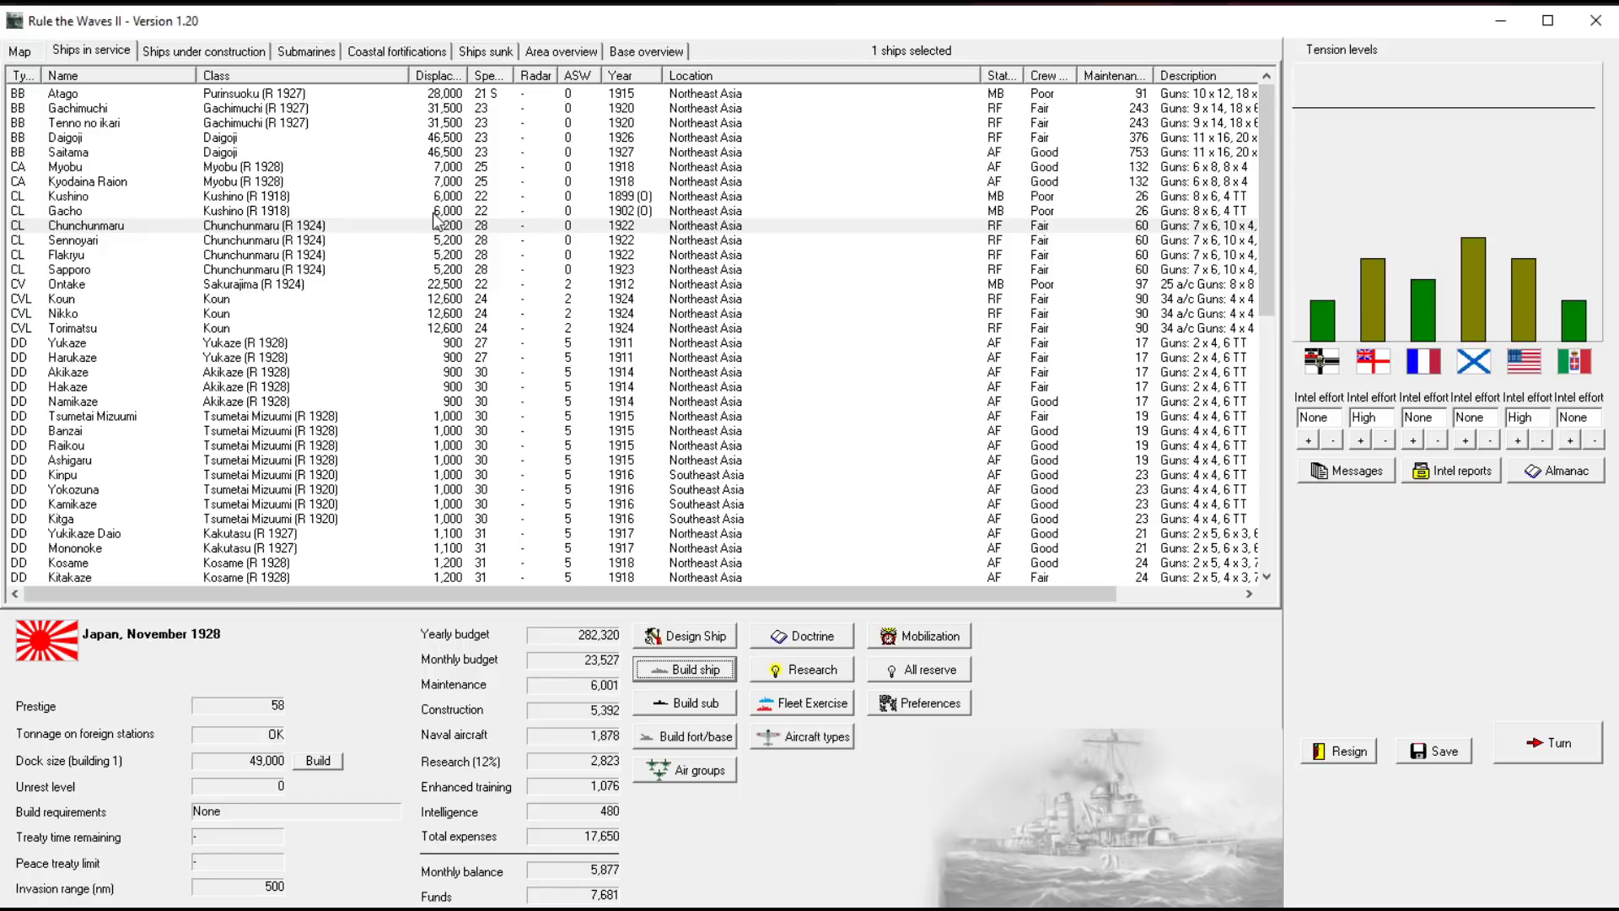
click(259, 240)
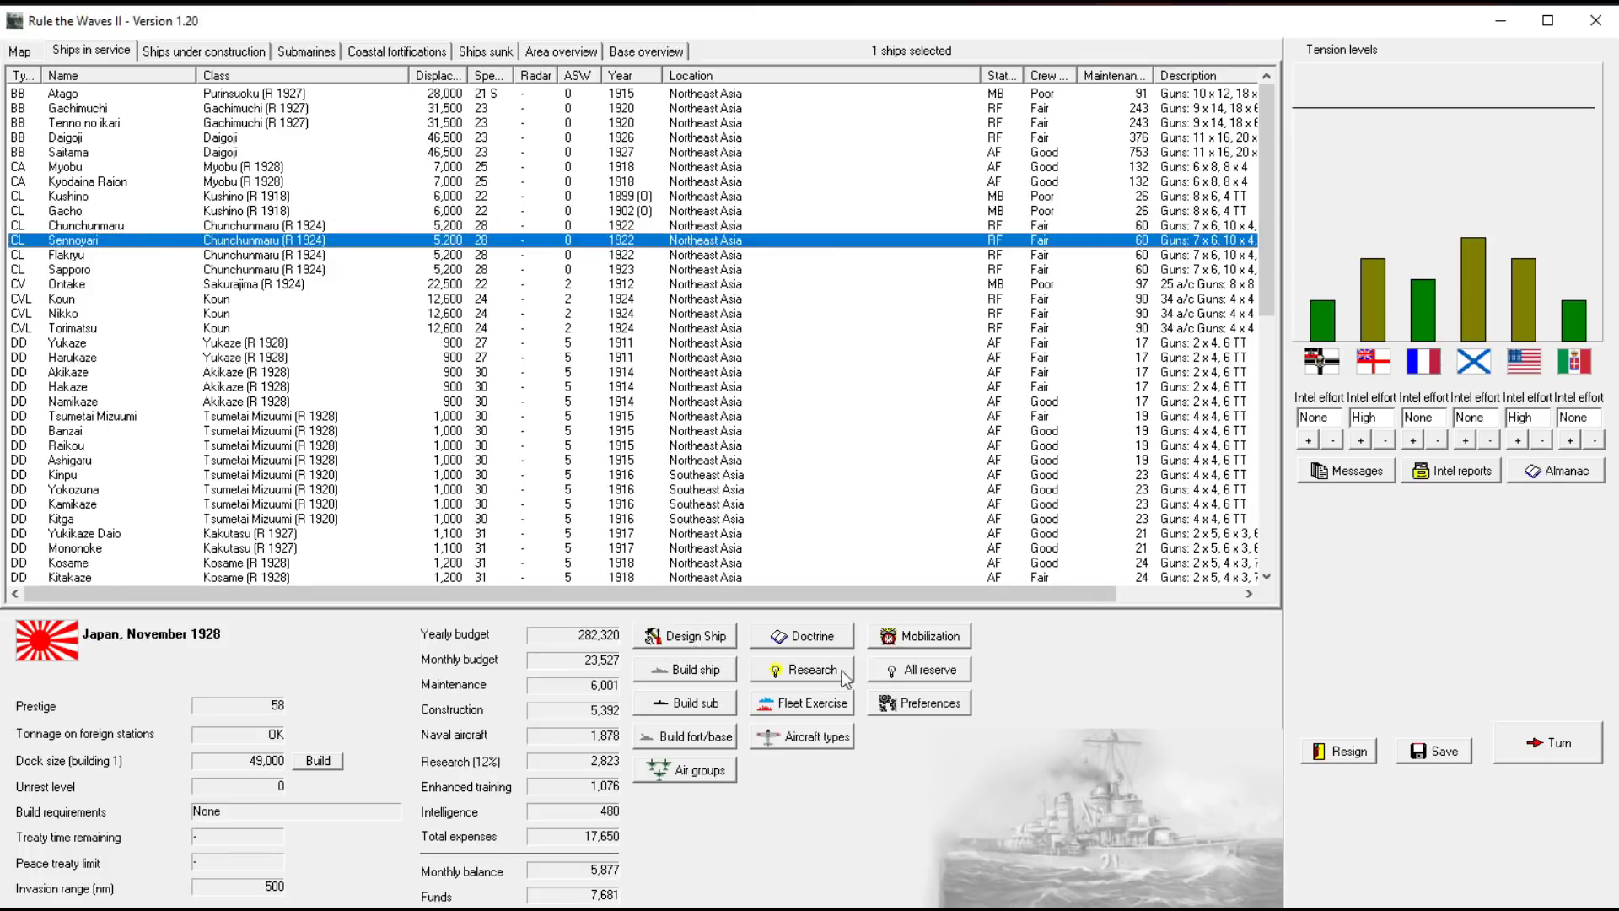
Order two Tsunami-class carriers from the Build ship window
click(692, 671)
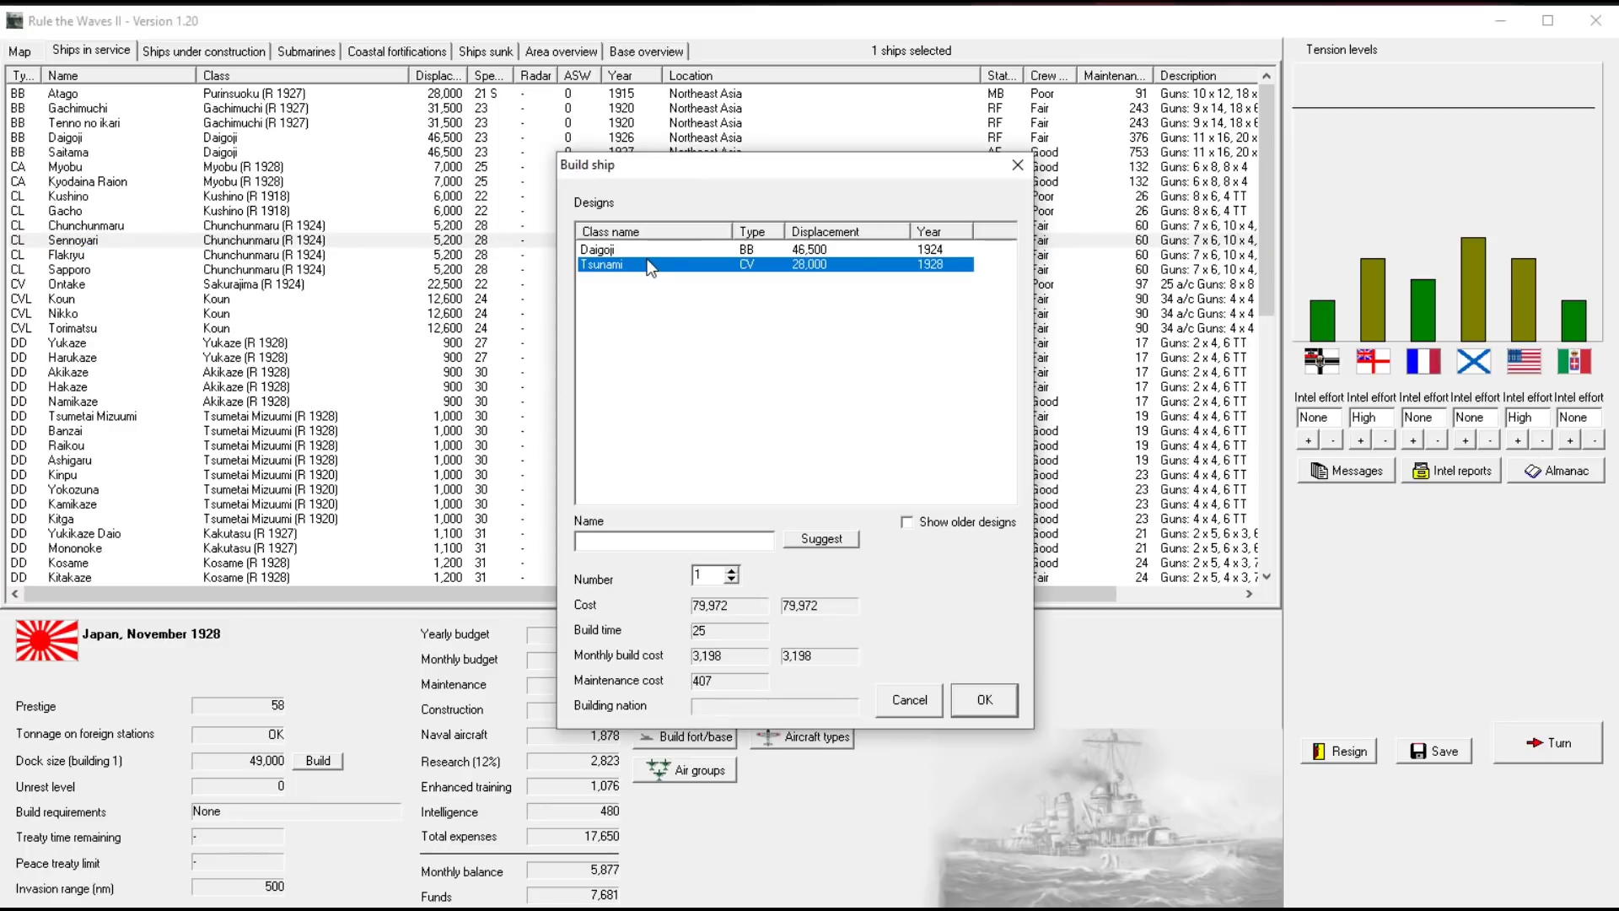
click(716, 576)
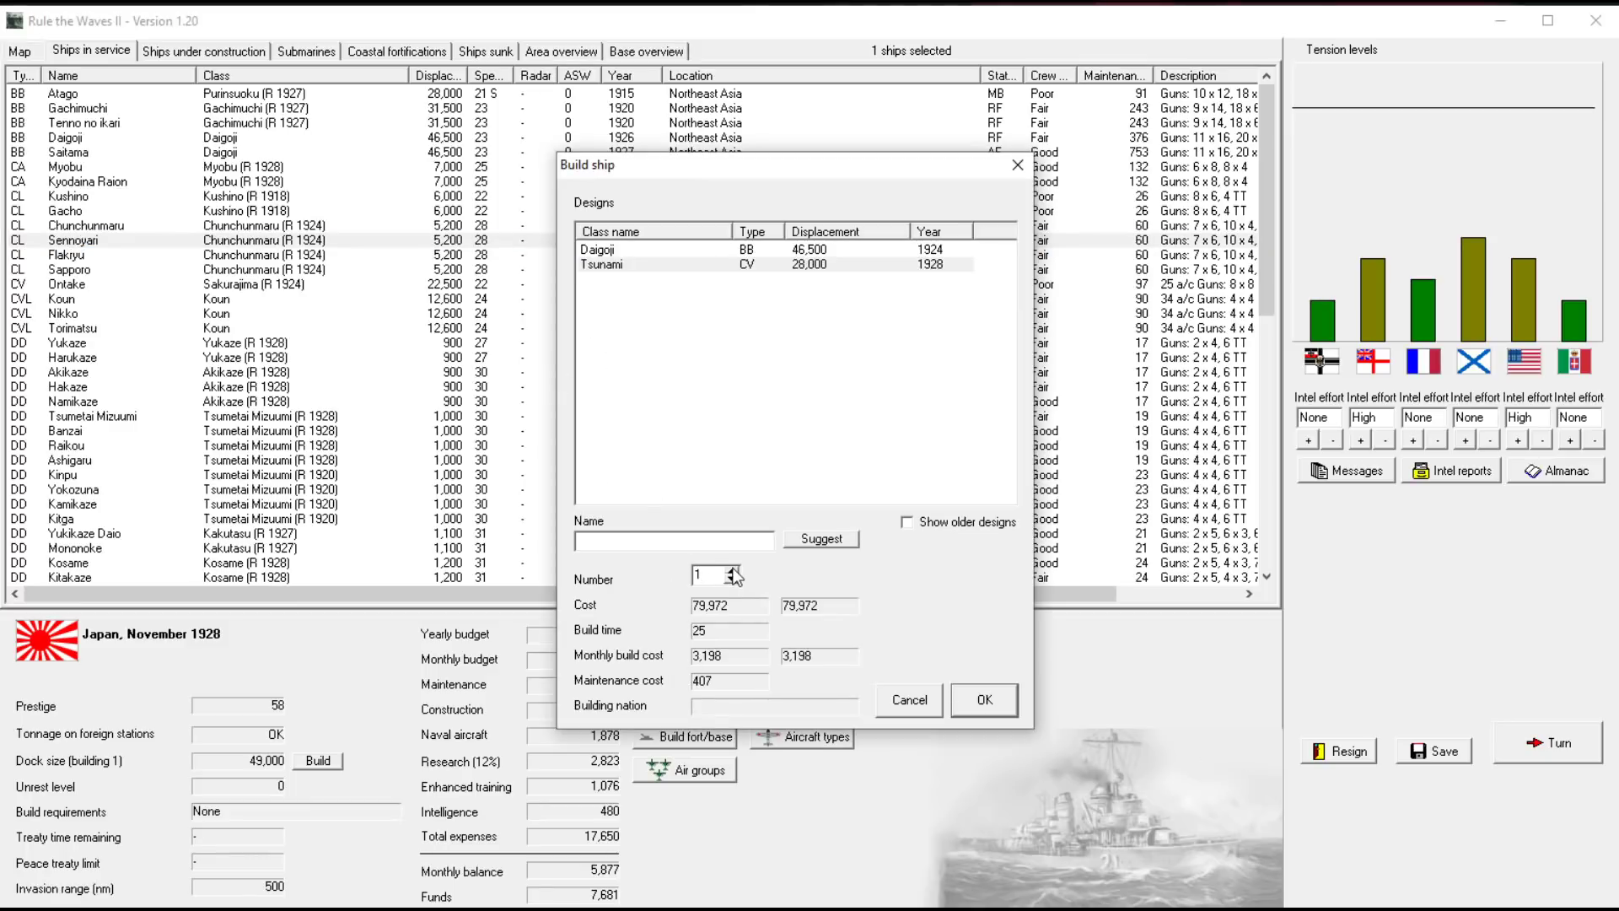
click(731, 570)
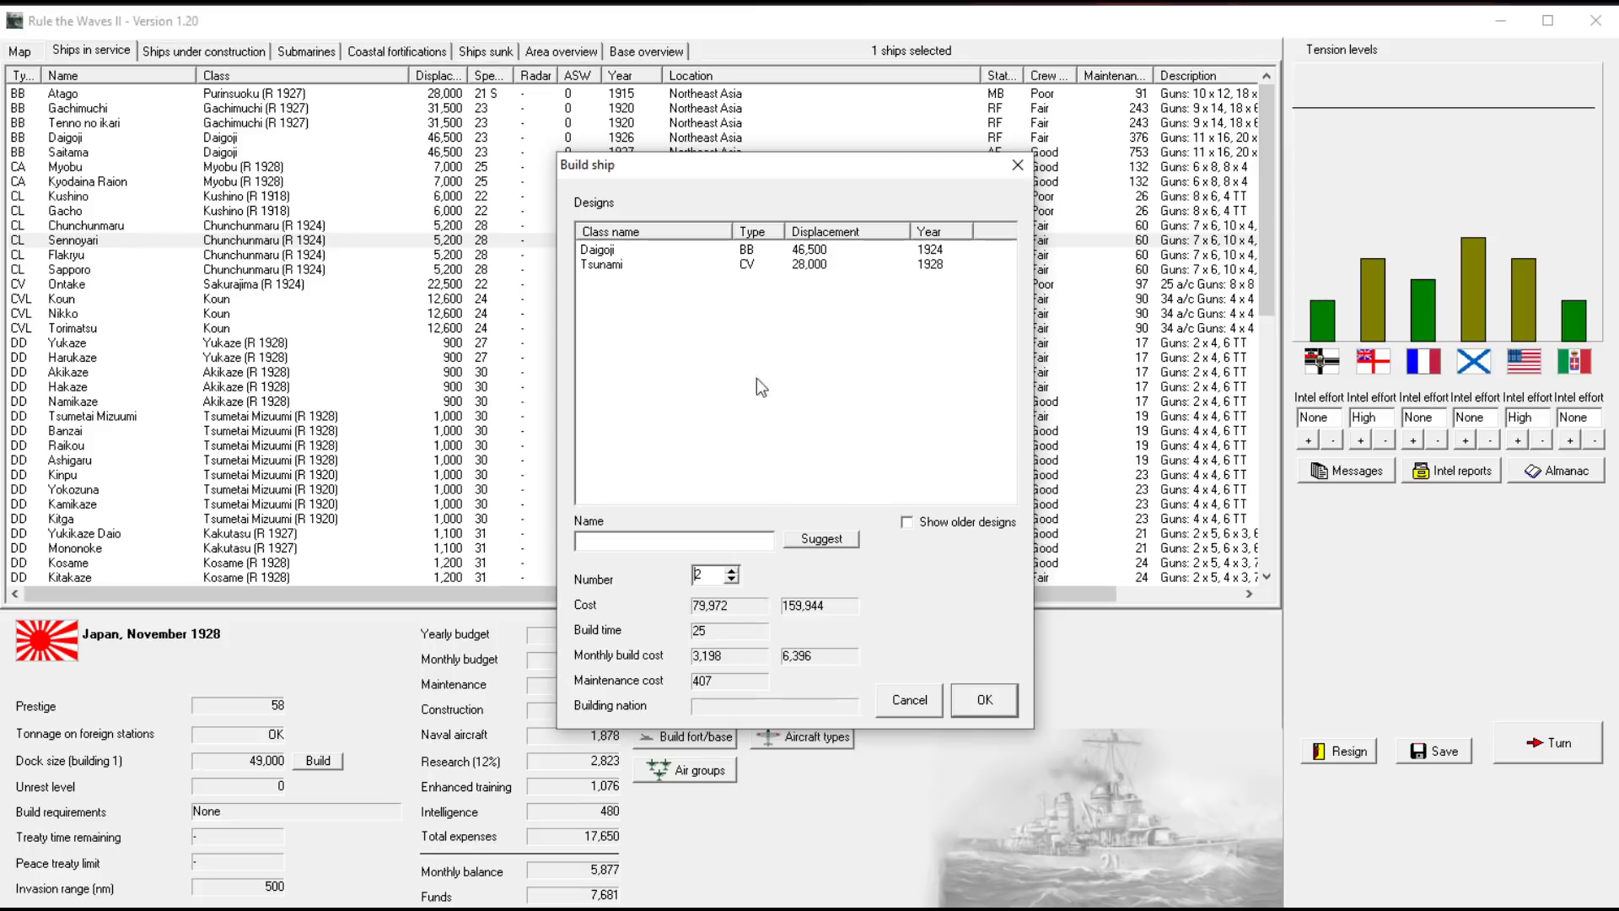
click(649, 264)
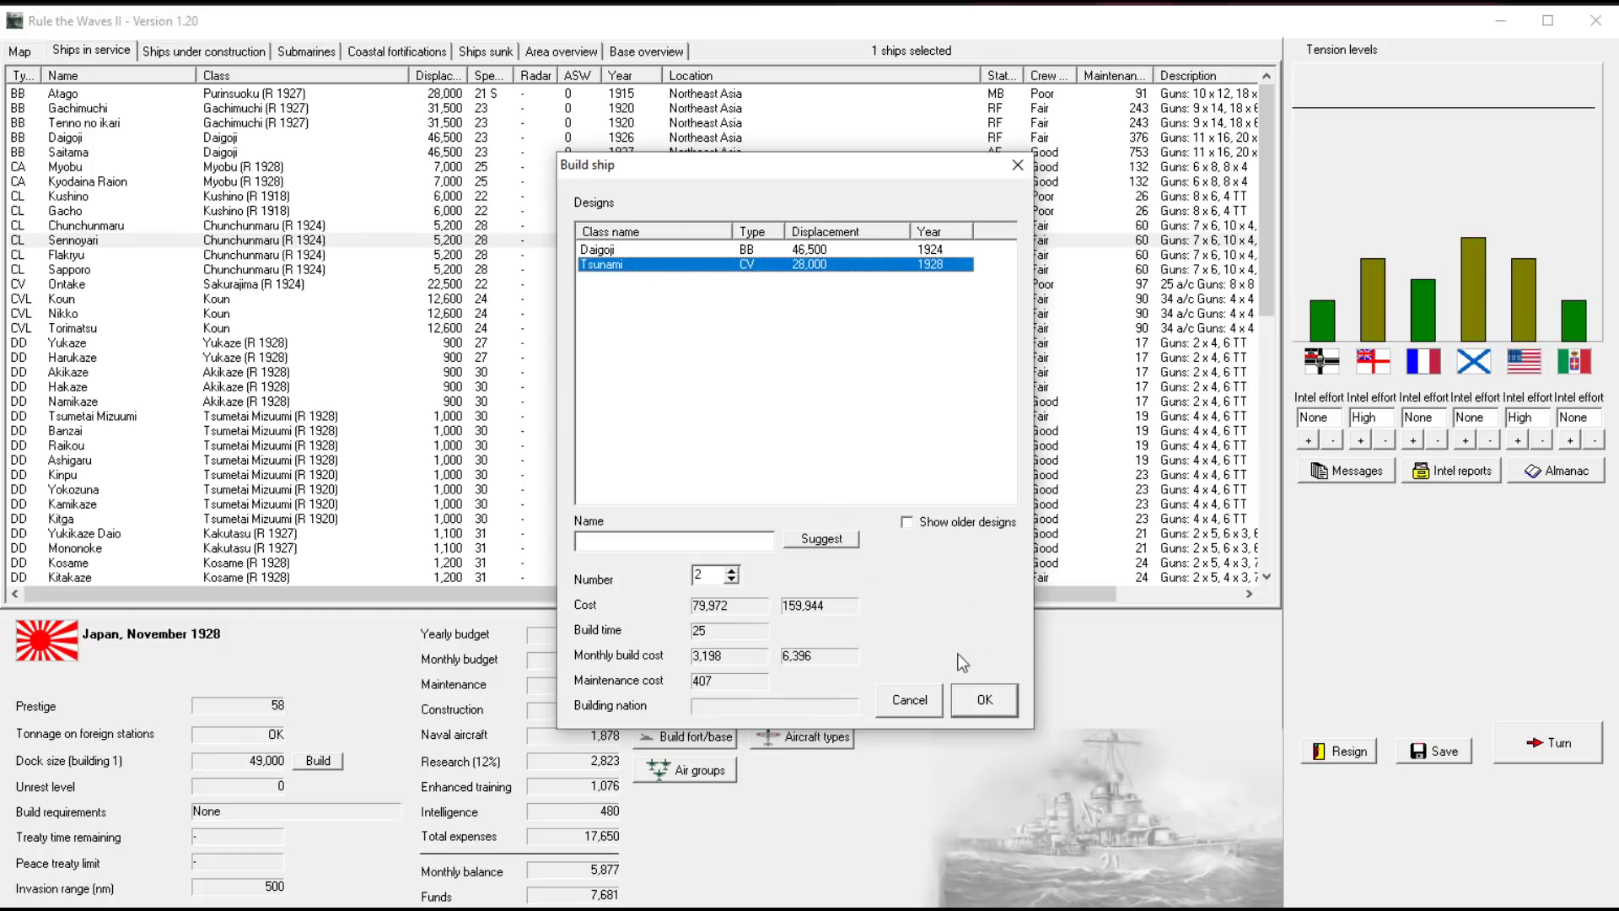
click(985, 700)
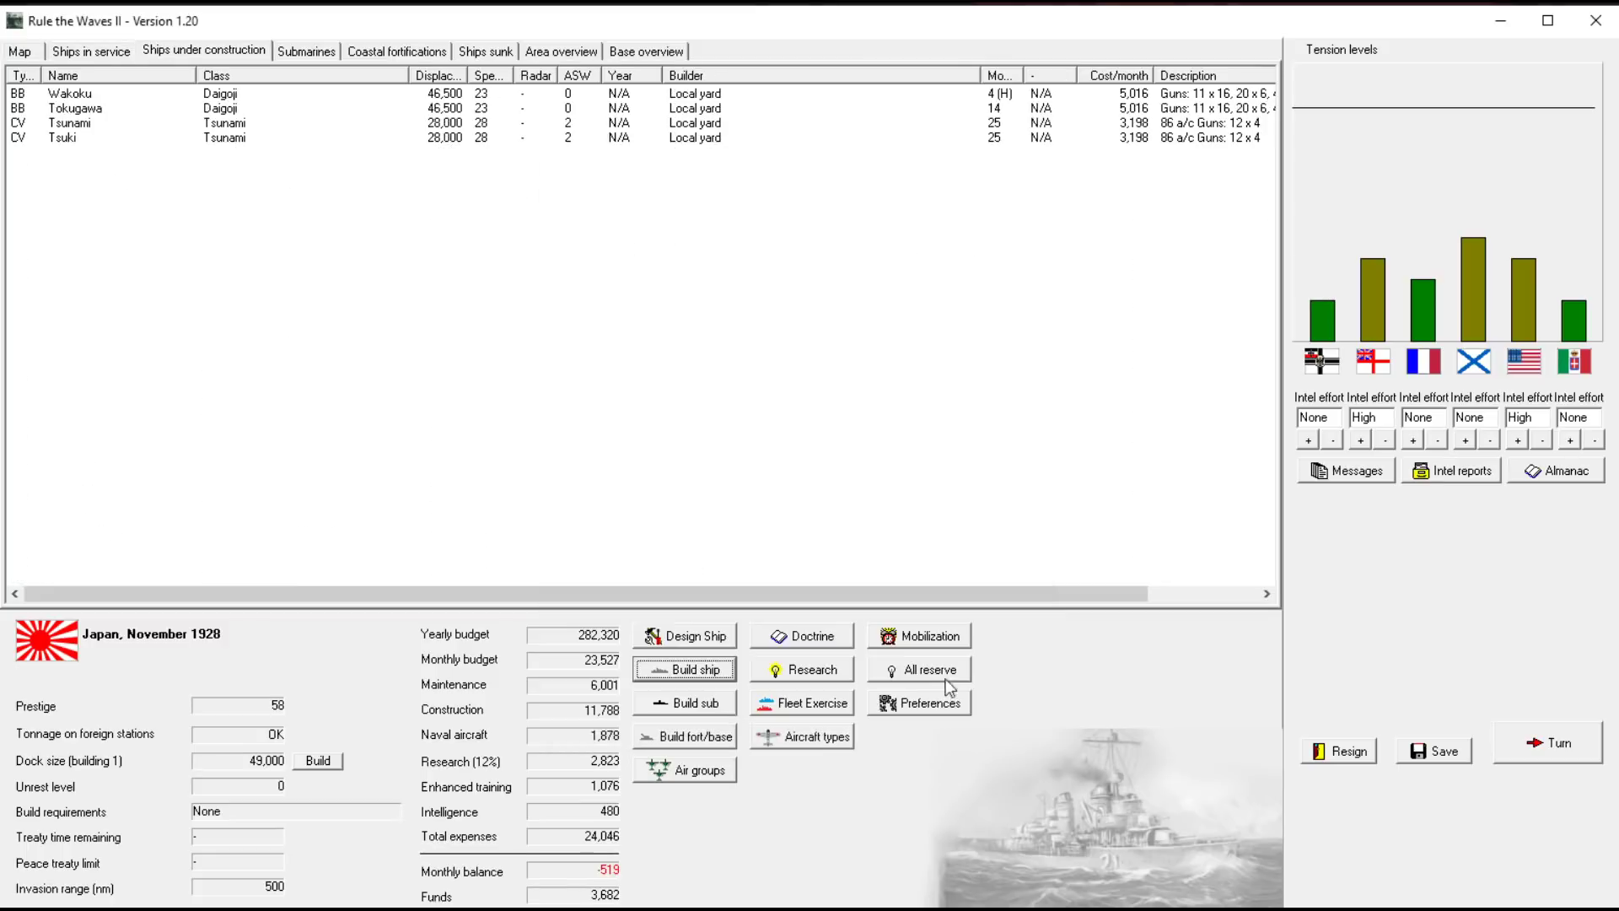
Resume construction of battleship Wakoku from the ships-under-construction list
click(72, 135)
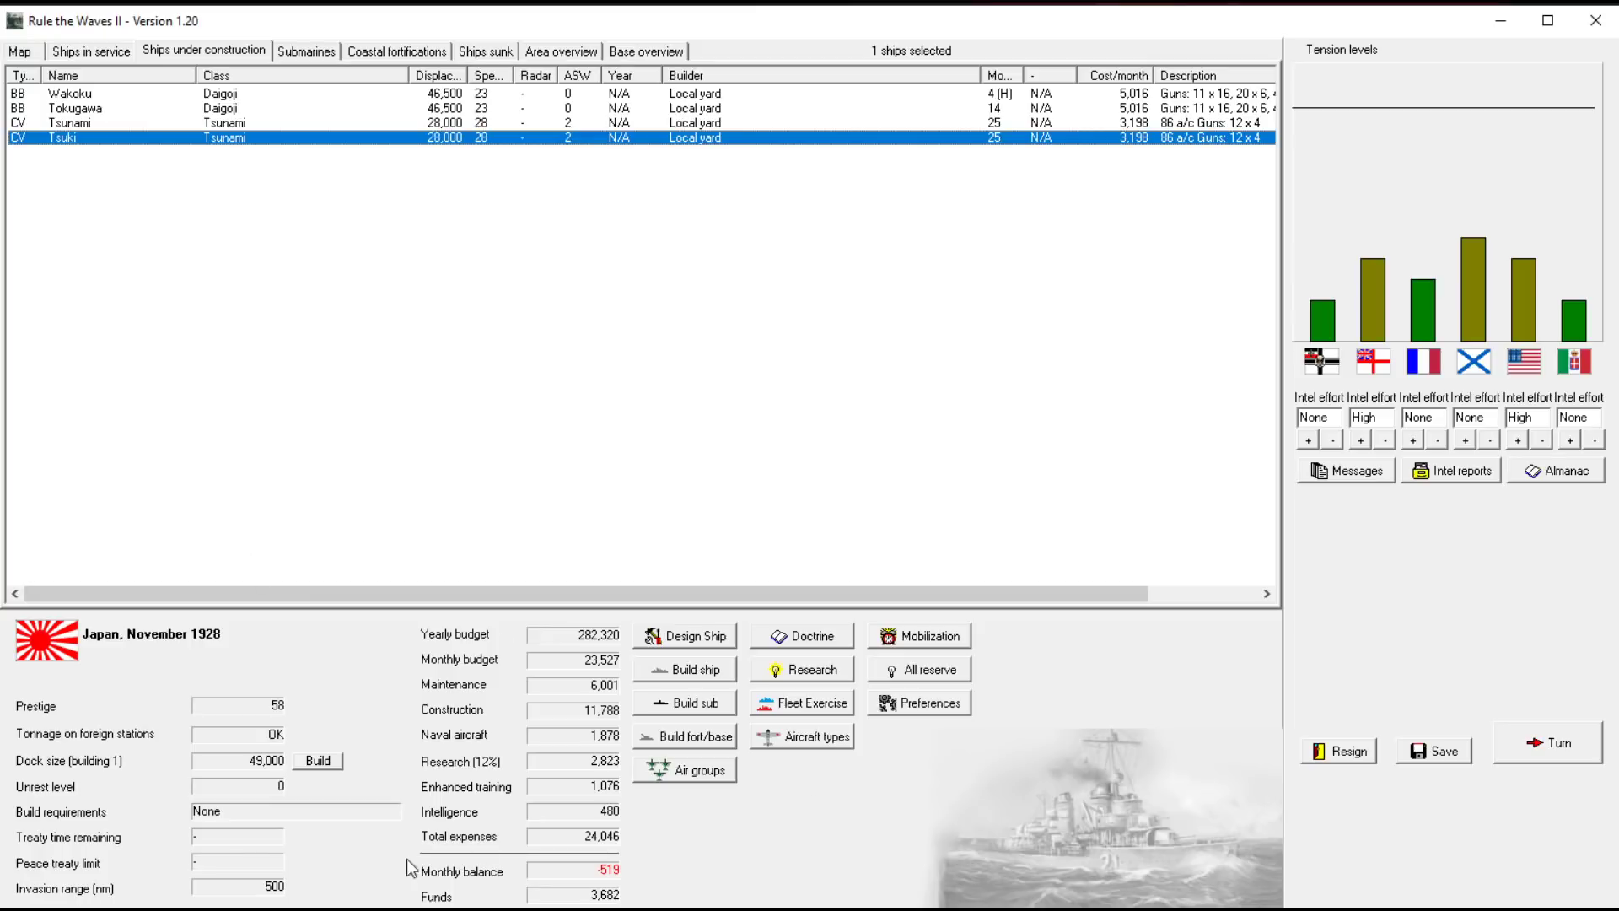
right_click(718, 92)
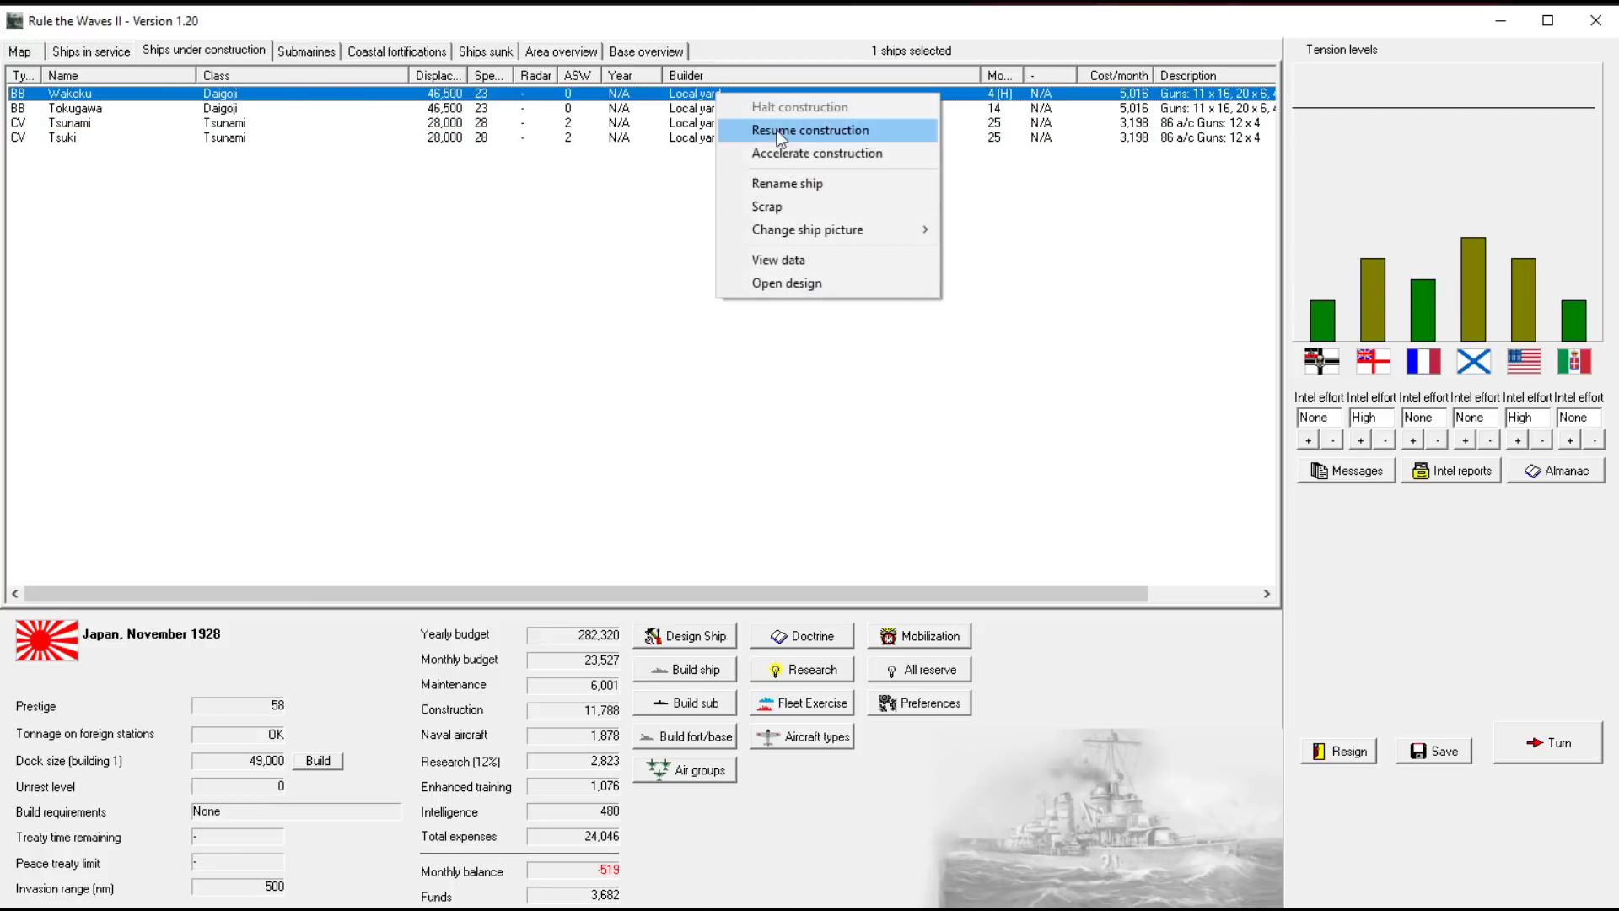
click(787, 133)
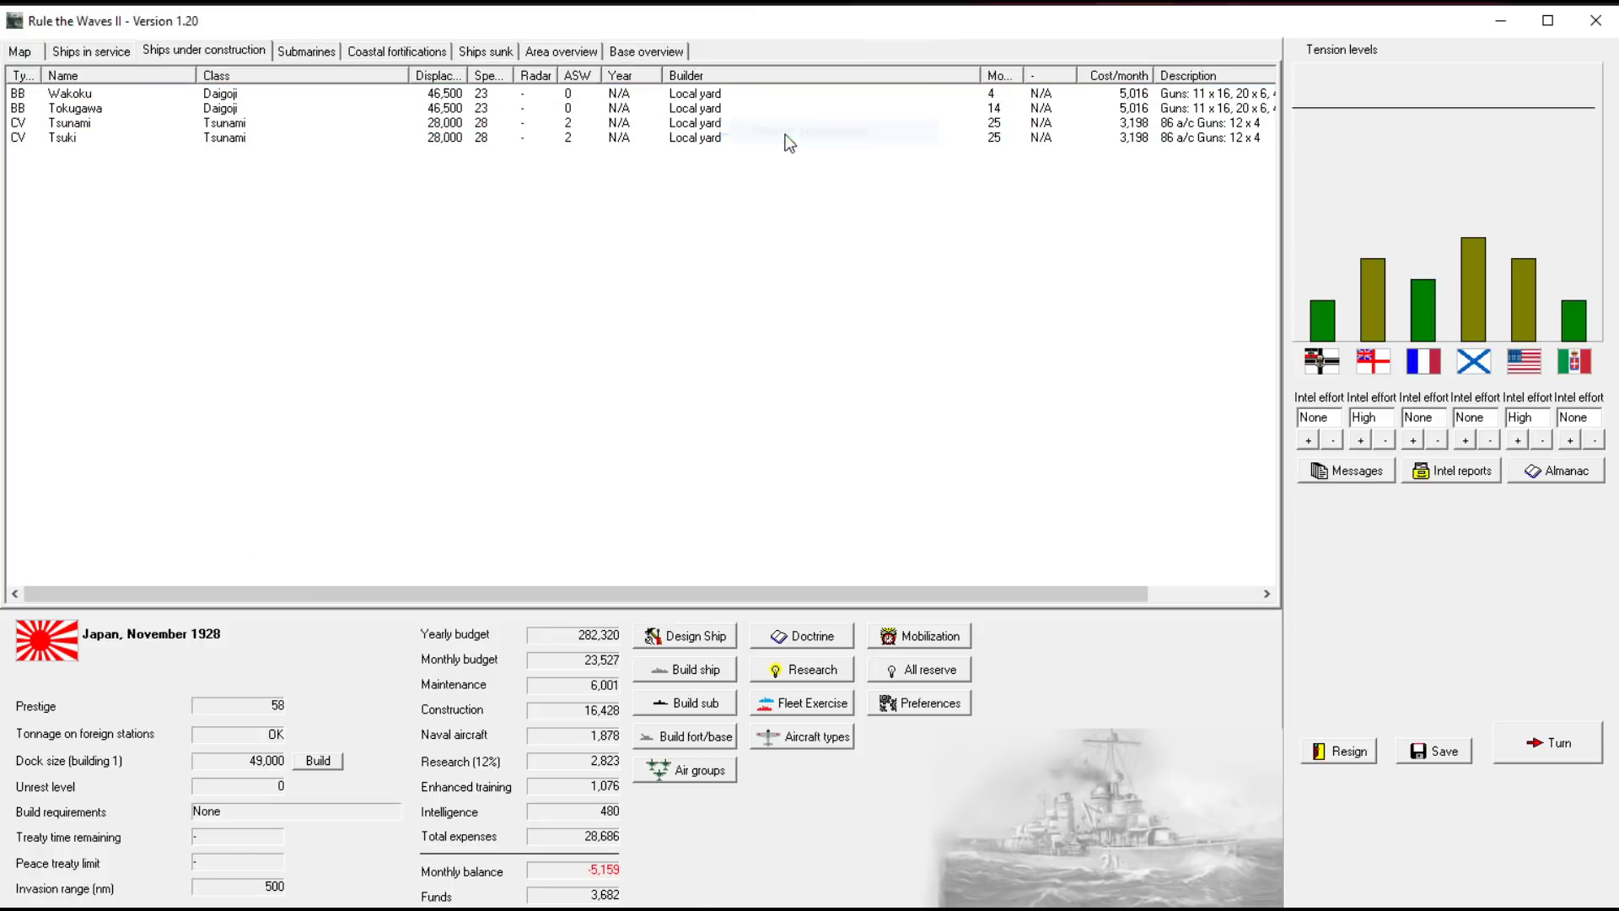
click(590, 102)
right_click(590, 101)
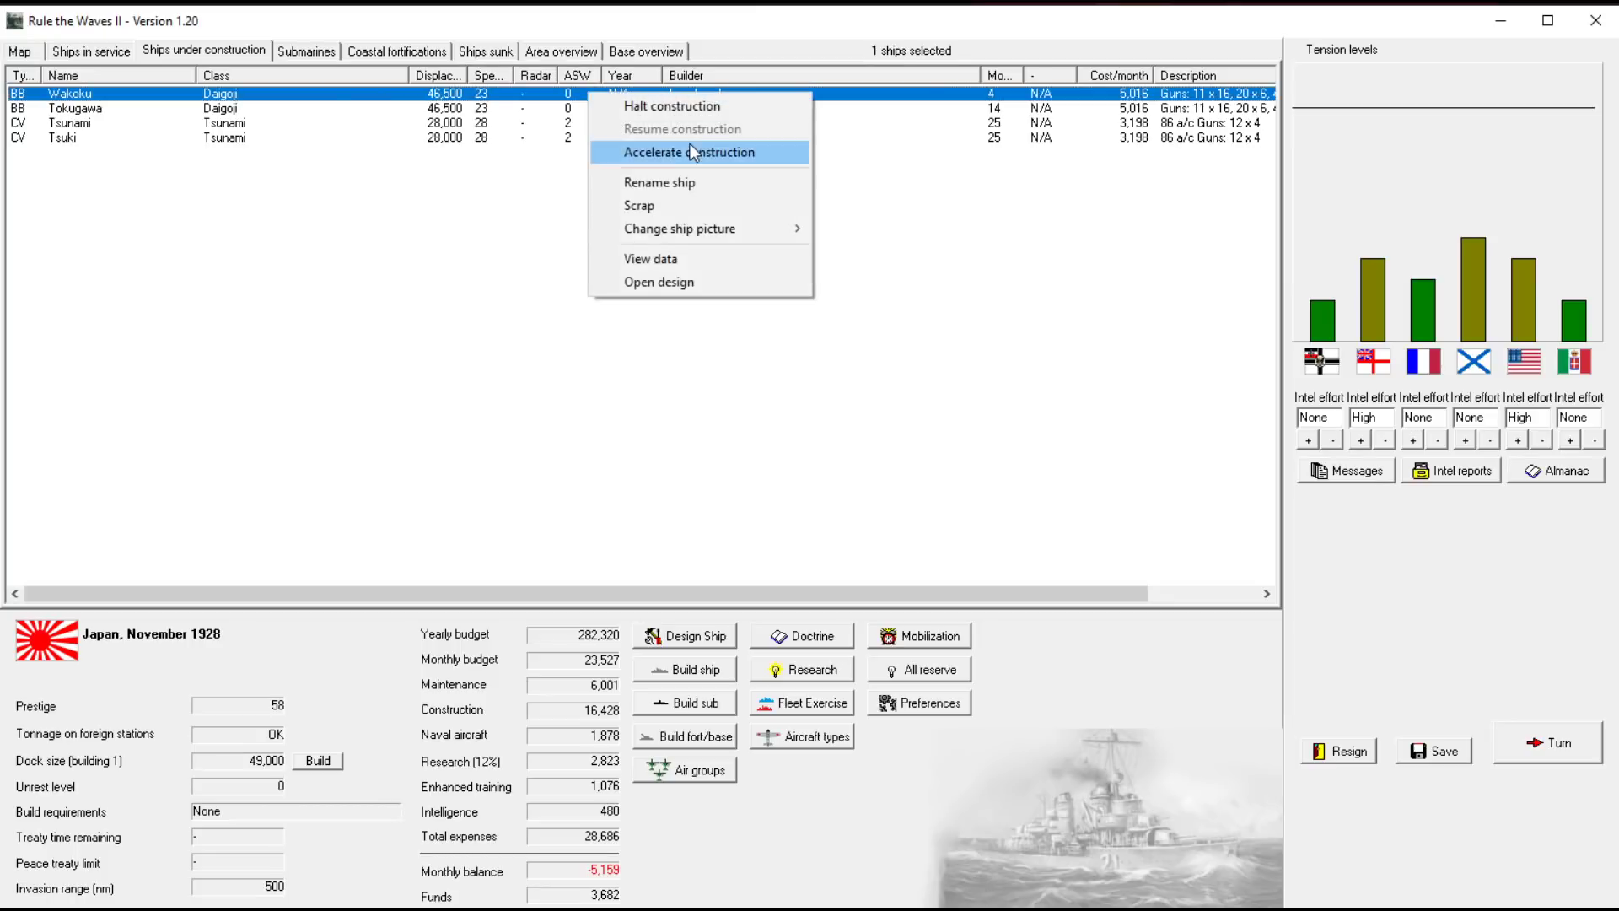
click(466, 109)
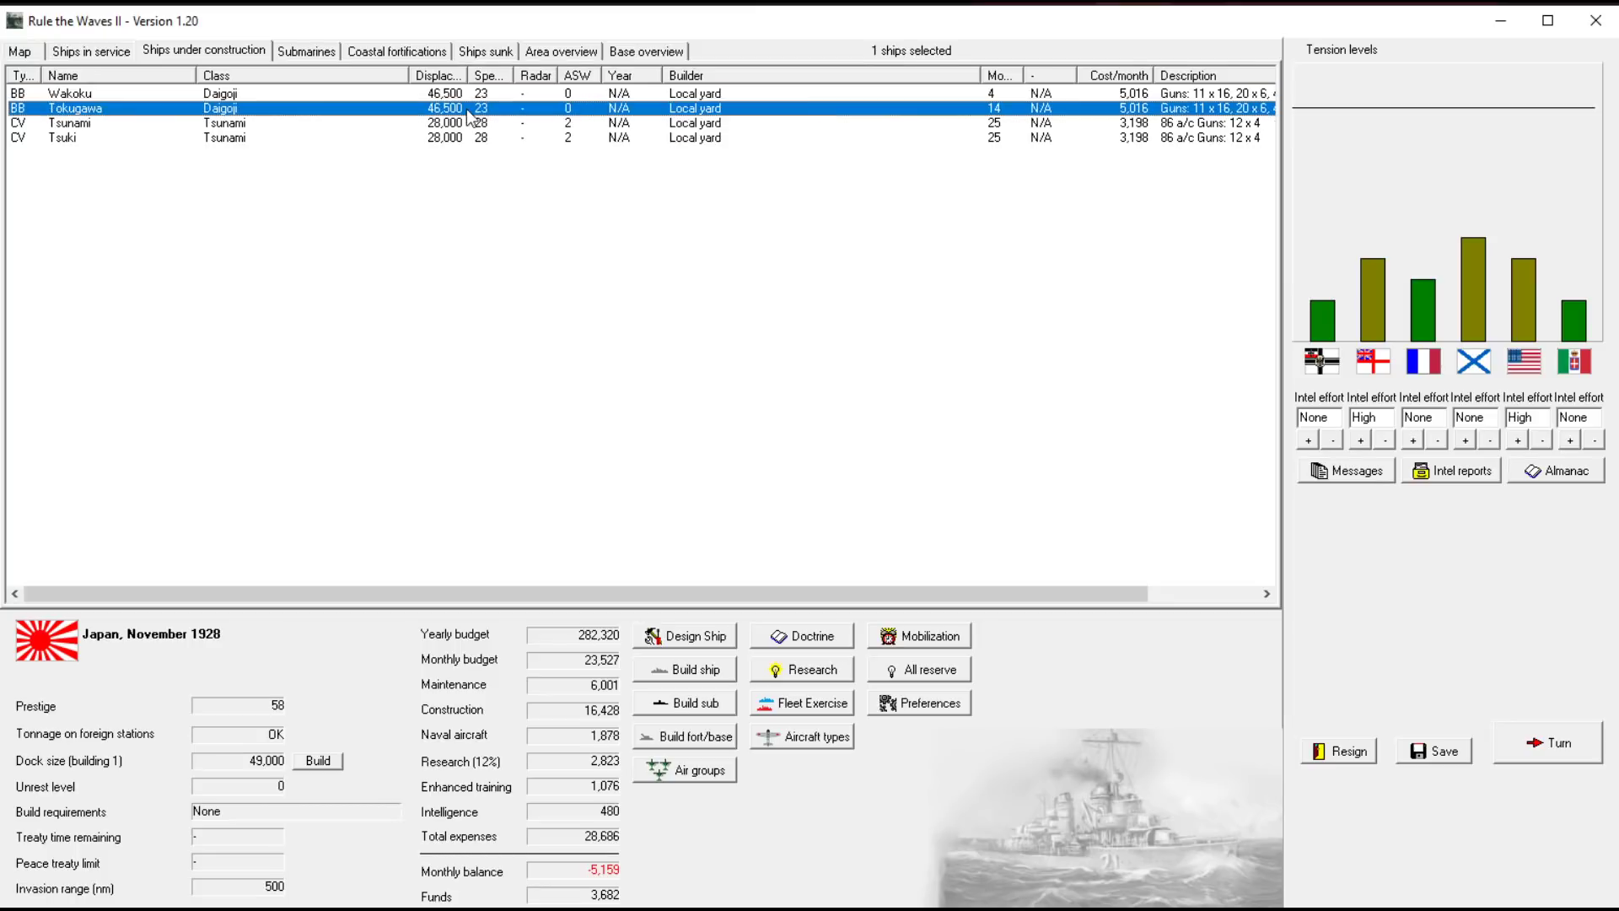
Halt then resume Tokugawa's construction, and halt Wakoku's construction
right_click(470, 117)
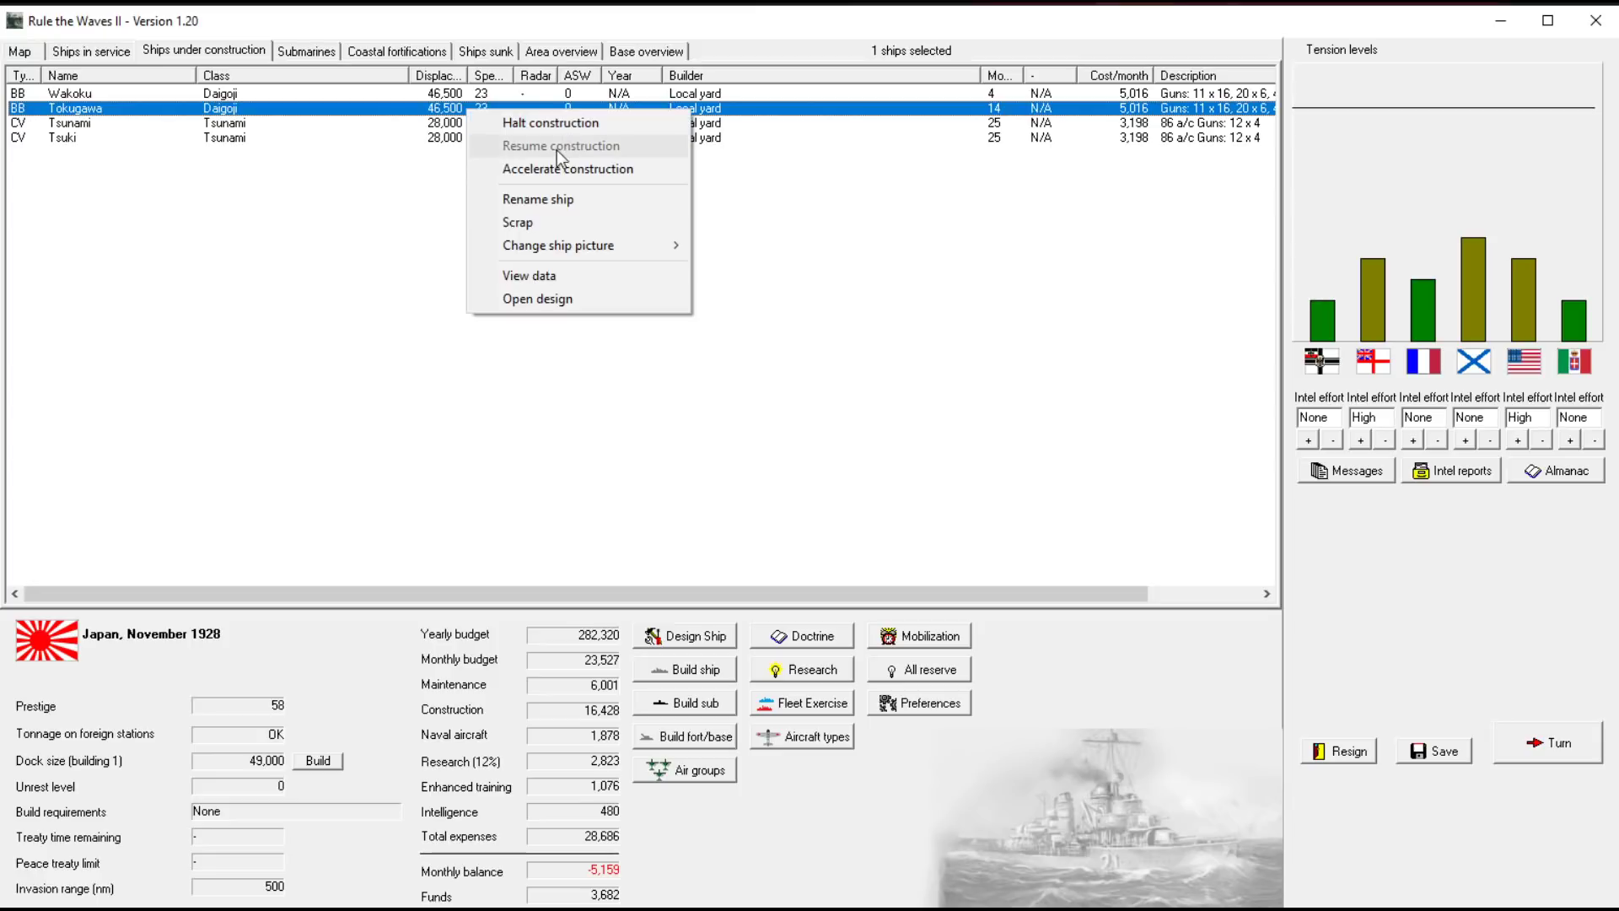
click(552, 123)
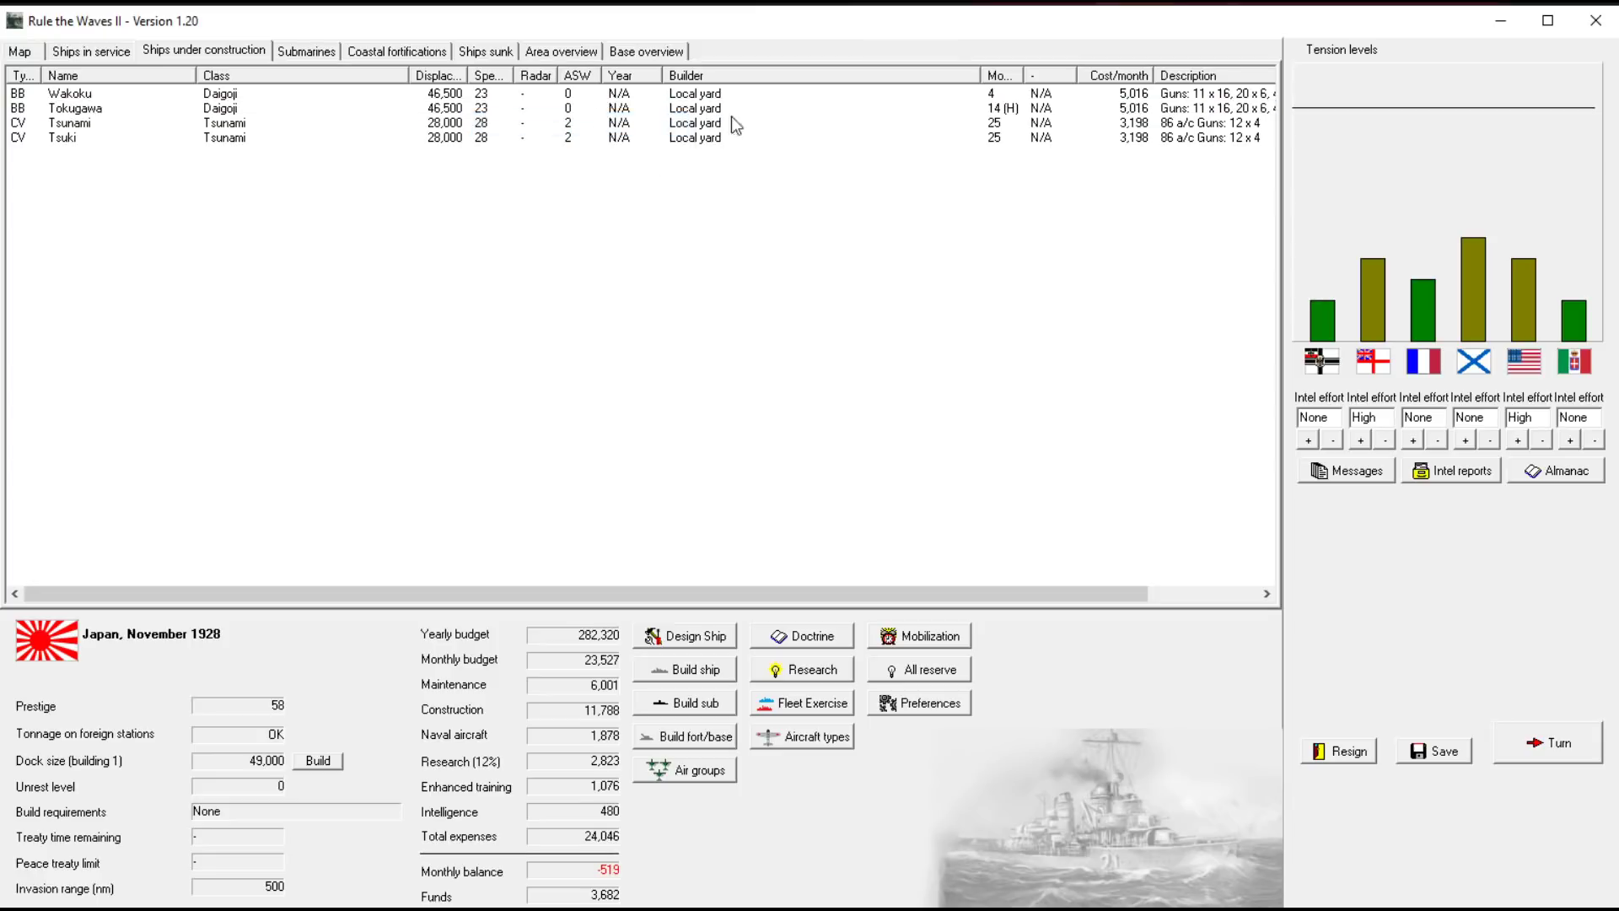
right_click(454, 112)
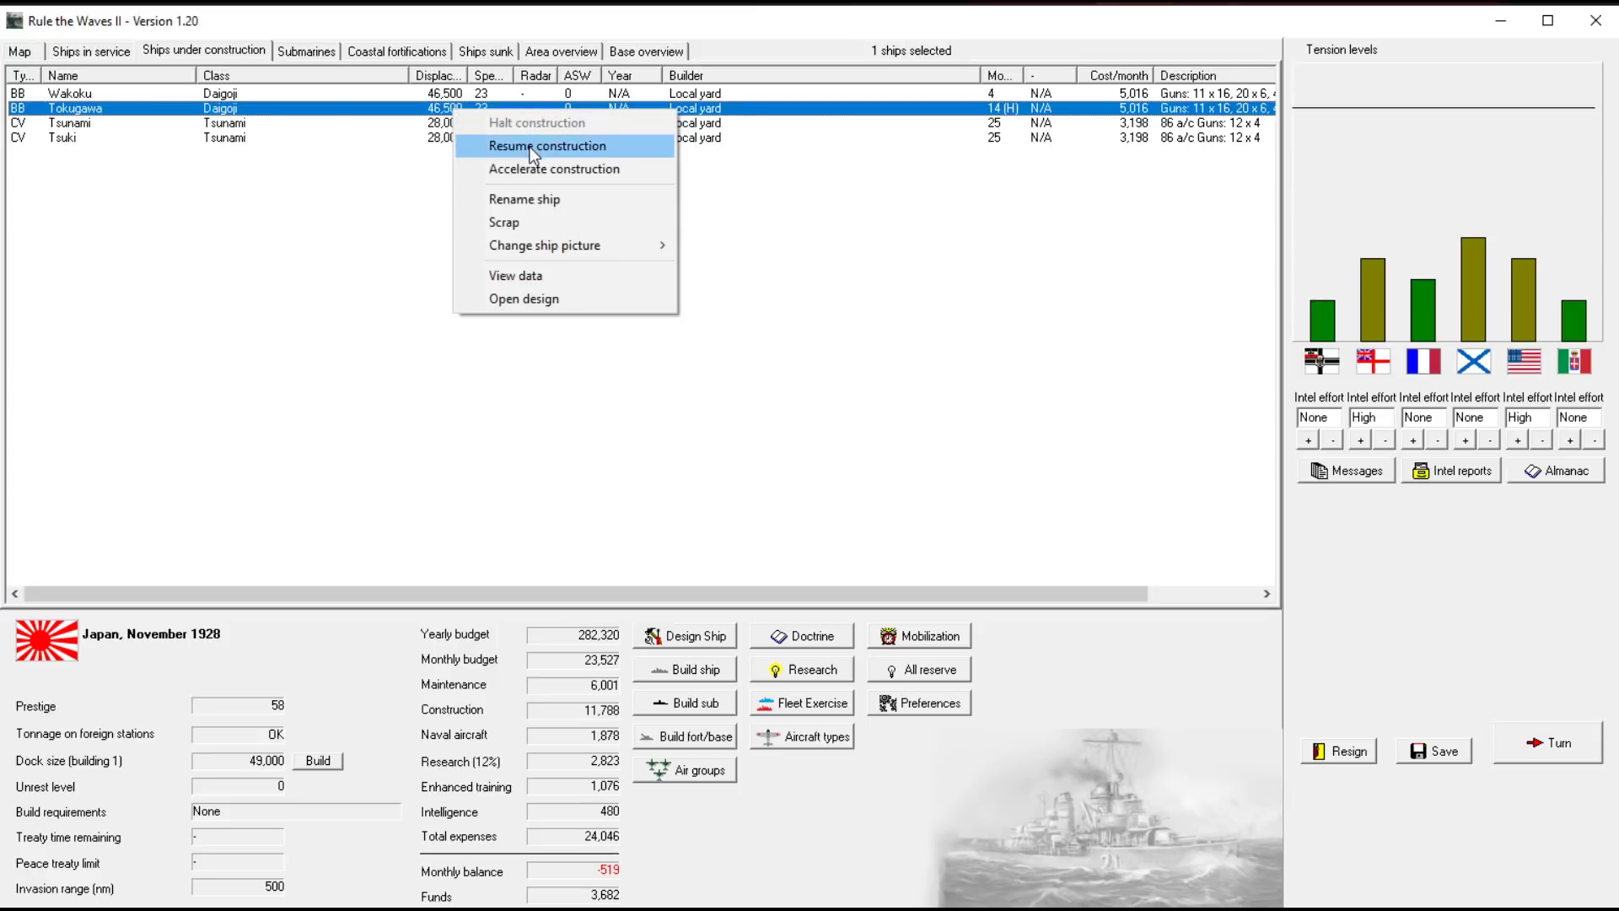
click(545, 146)
right_click(469, 100)
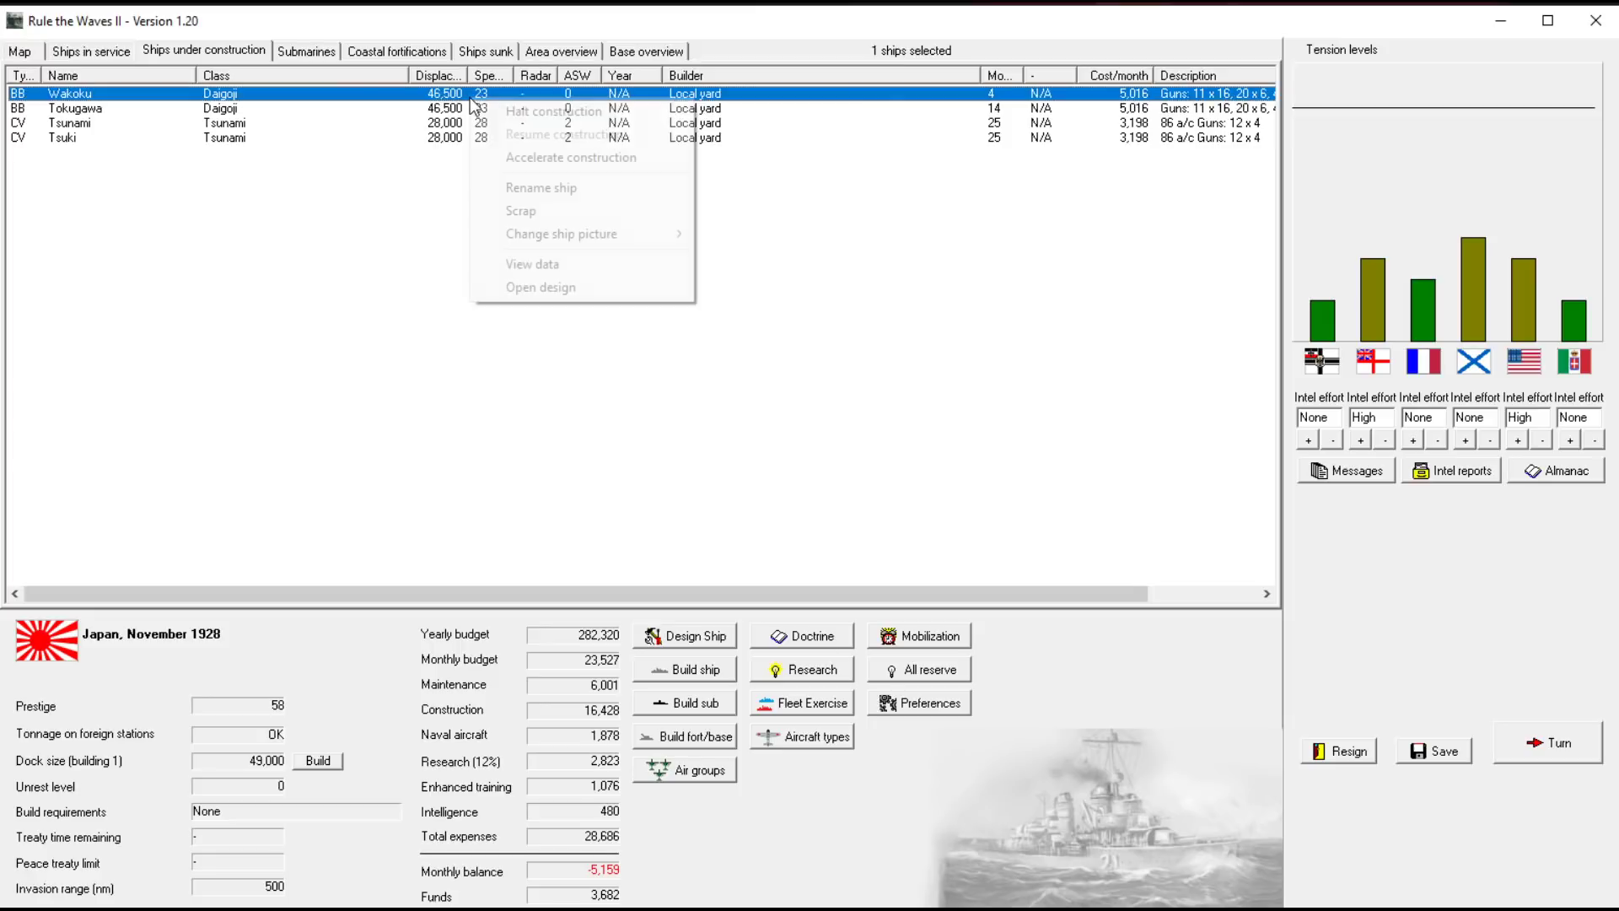
click(546, 112)
Advance the turn to December 1928, acknowledging the new docks notice
click(1549, 747)
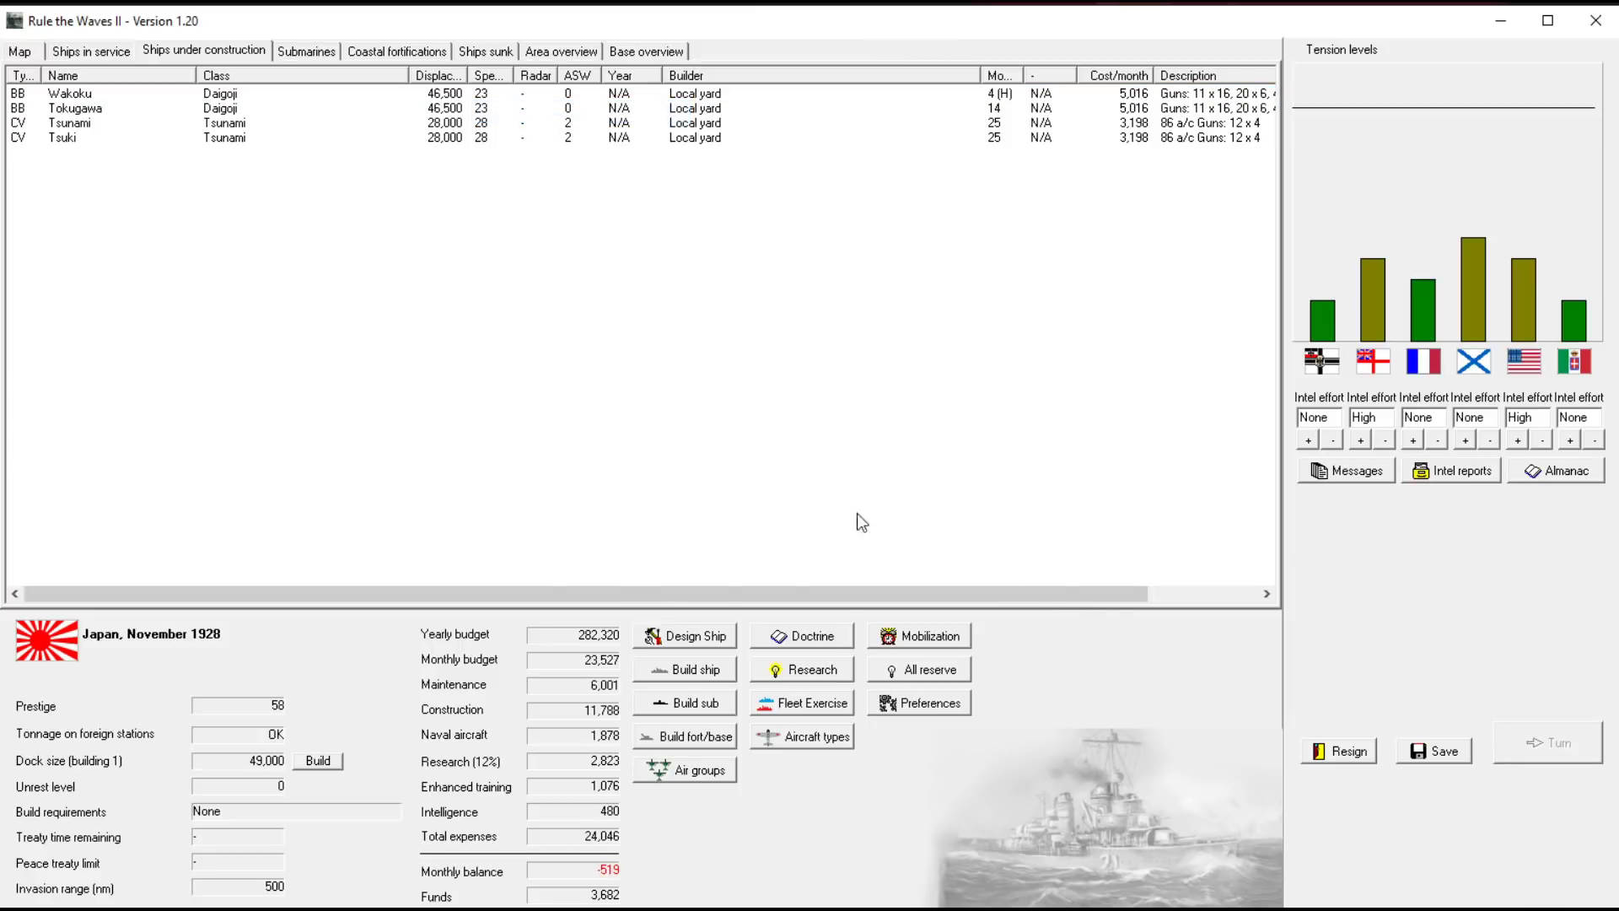
click(811, 646)
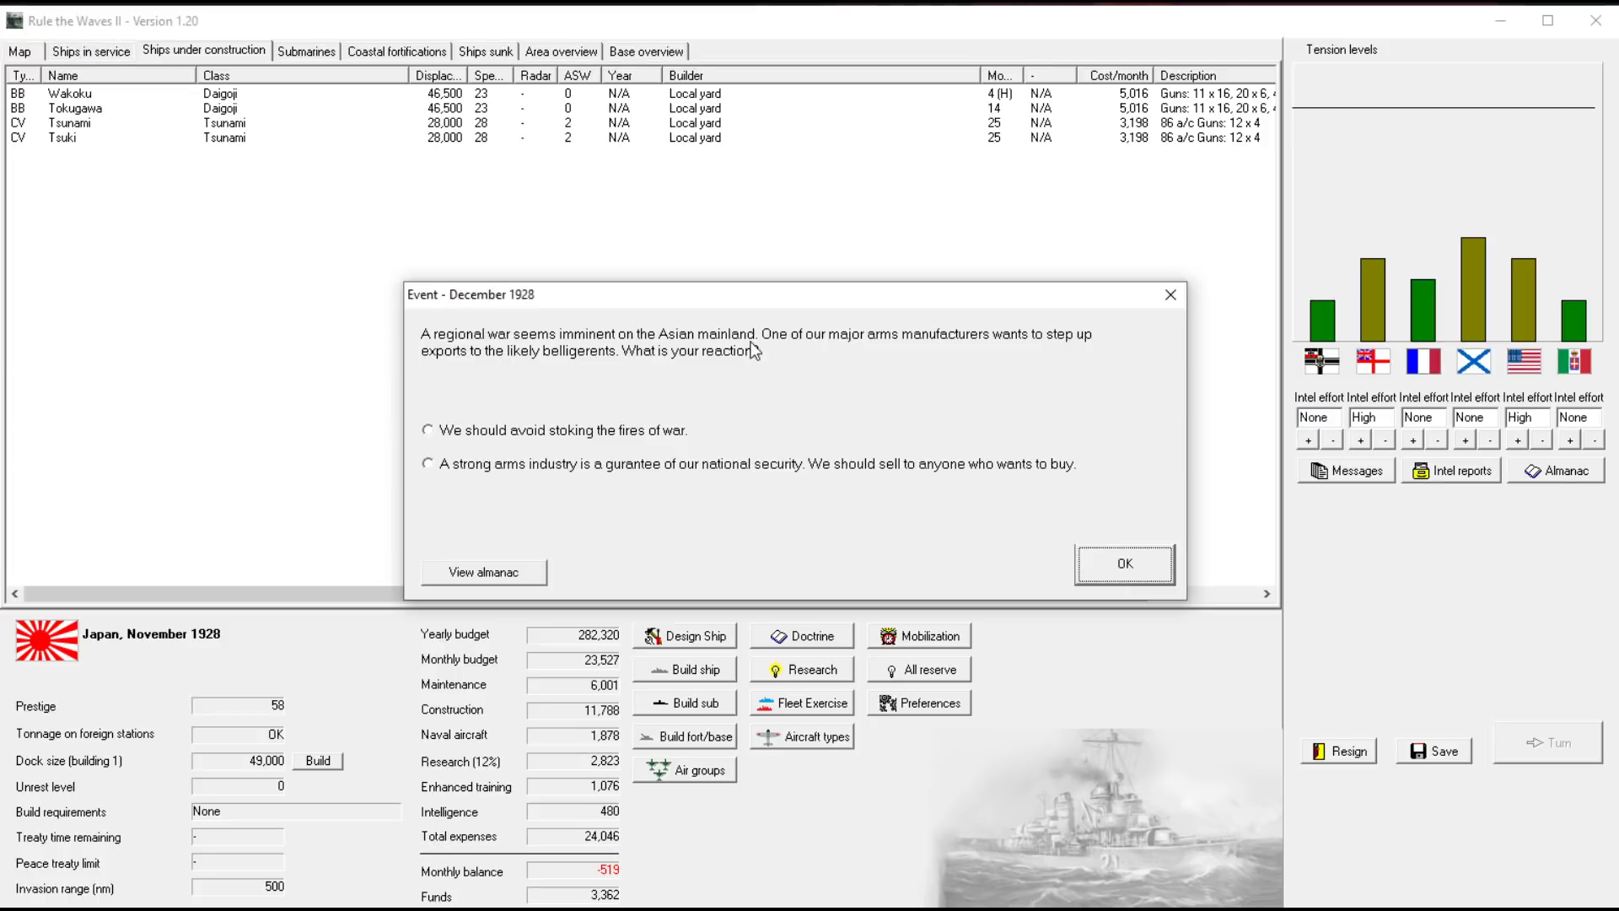
Answer the arms-export event by allowing sales to anyone
click(576, 463)
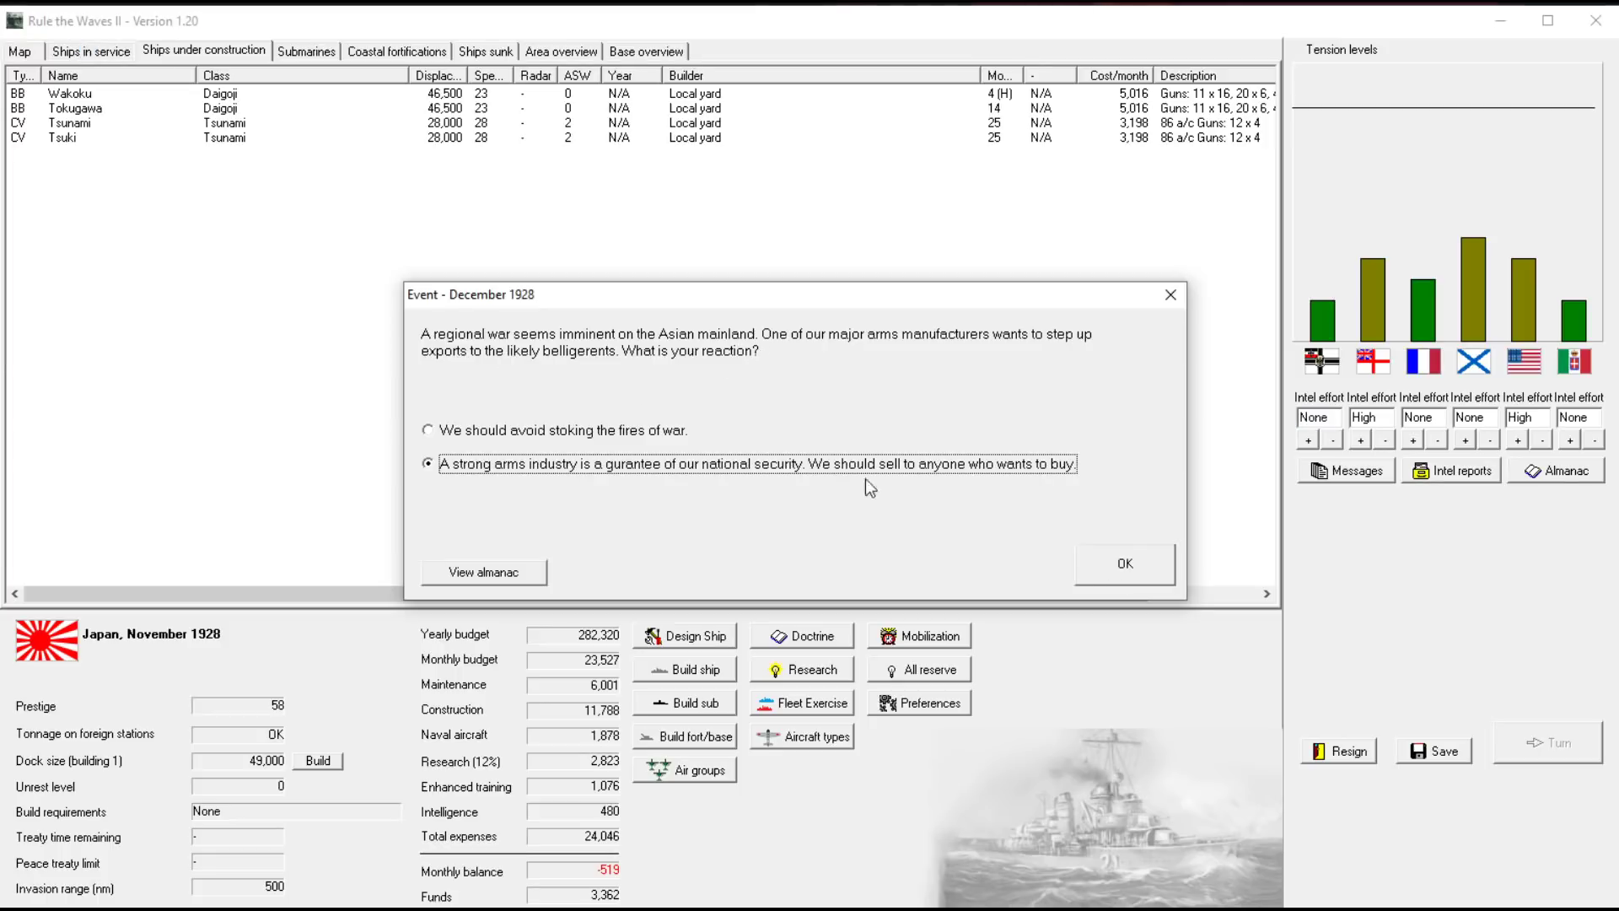
click(1134, 563)
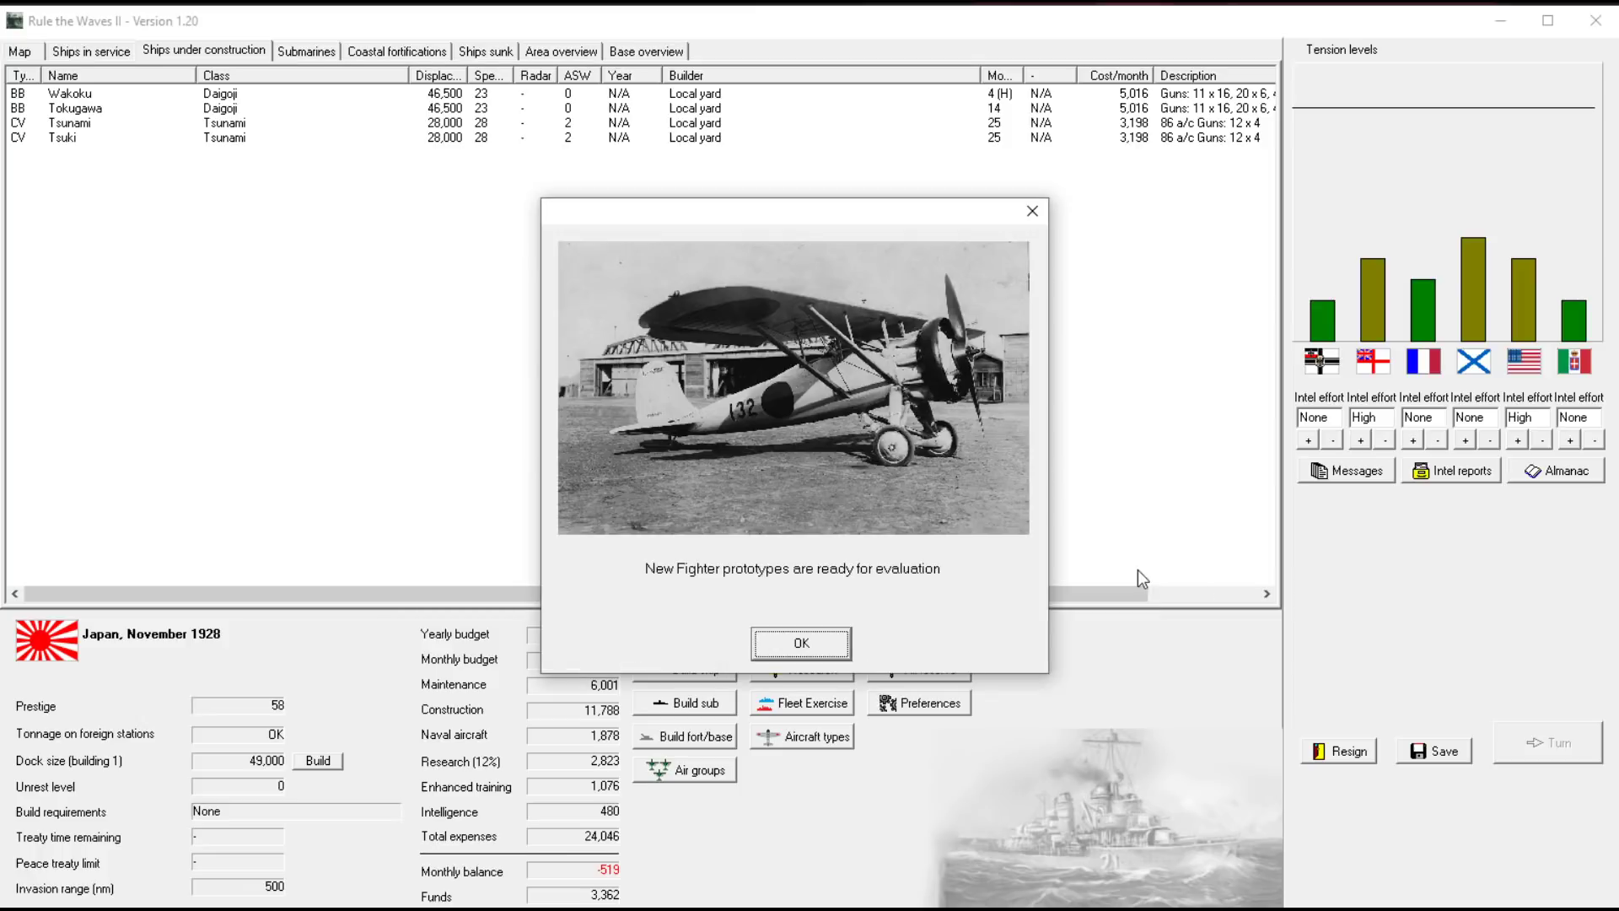
click(804, 644)
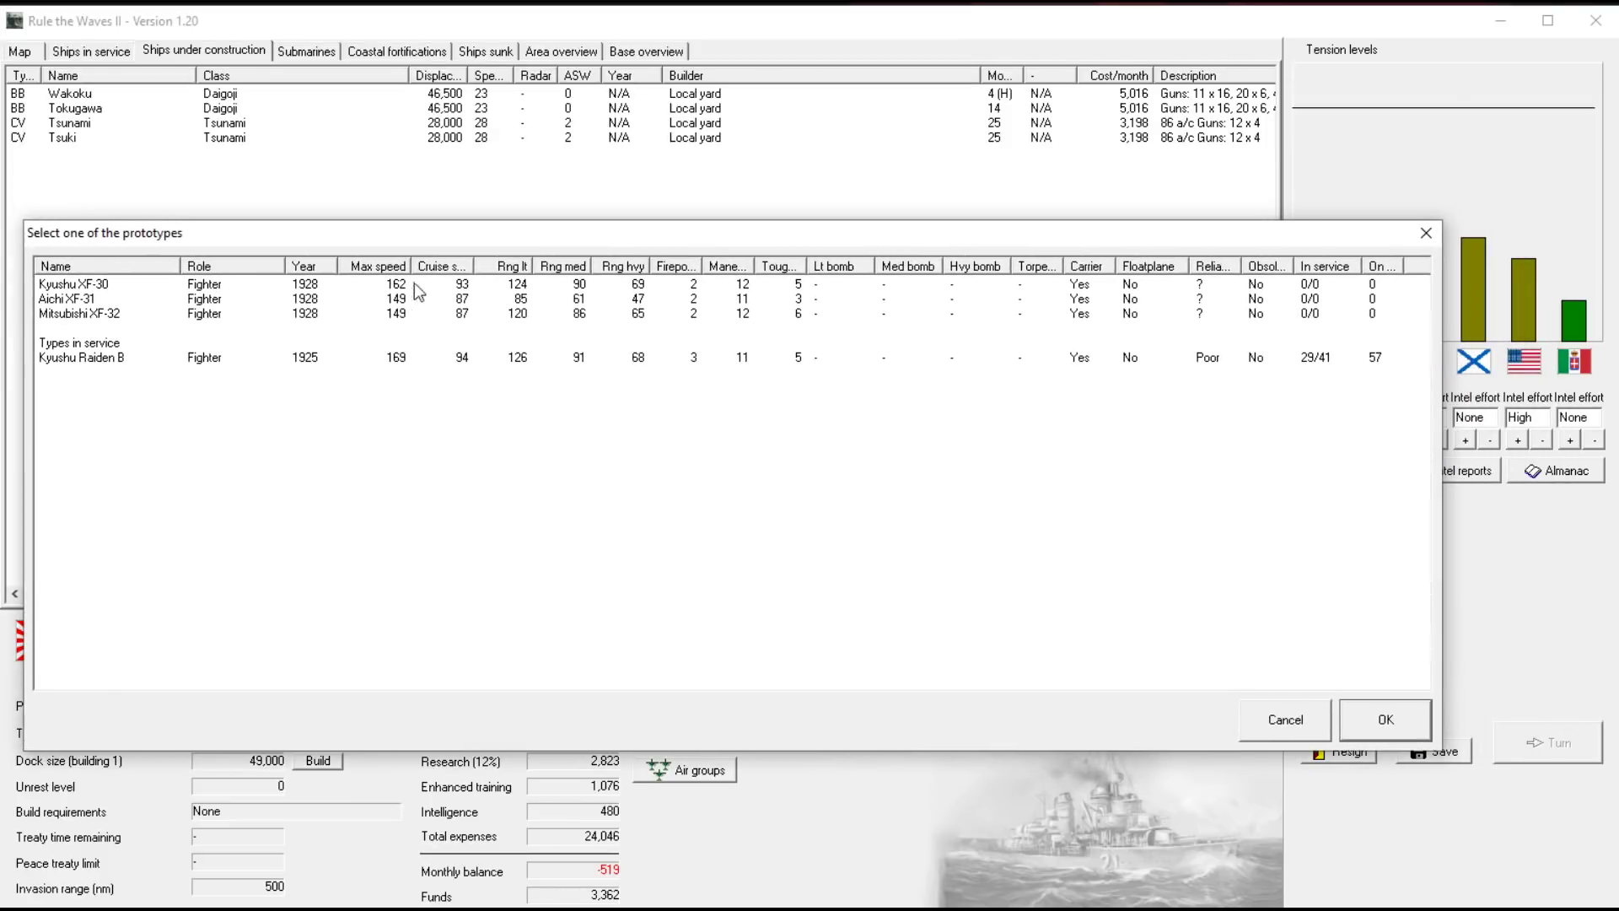
Keep the in-service Kyushu Raiden B fighter over the XF-30 prototype and close the turn messages
click(414, 283)
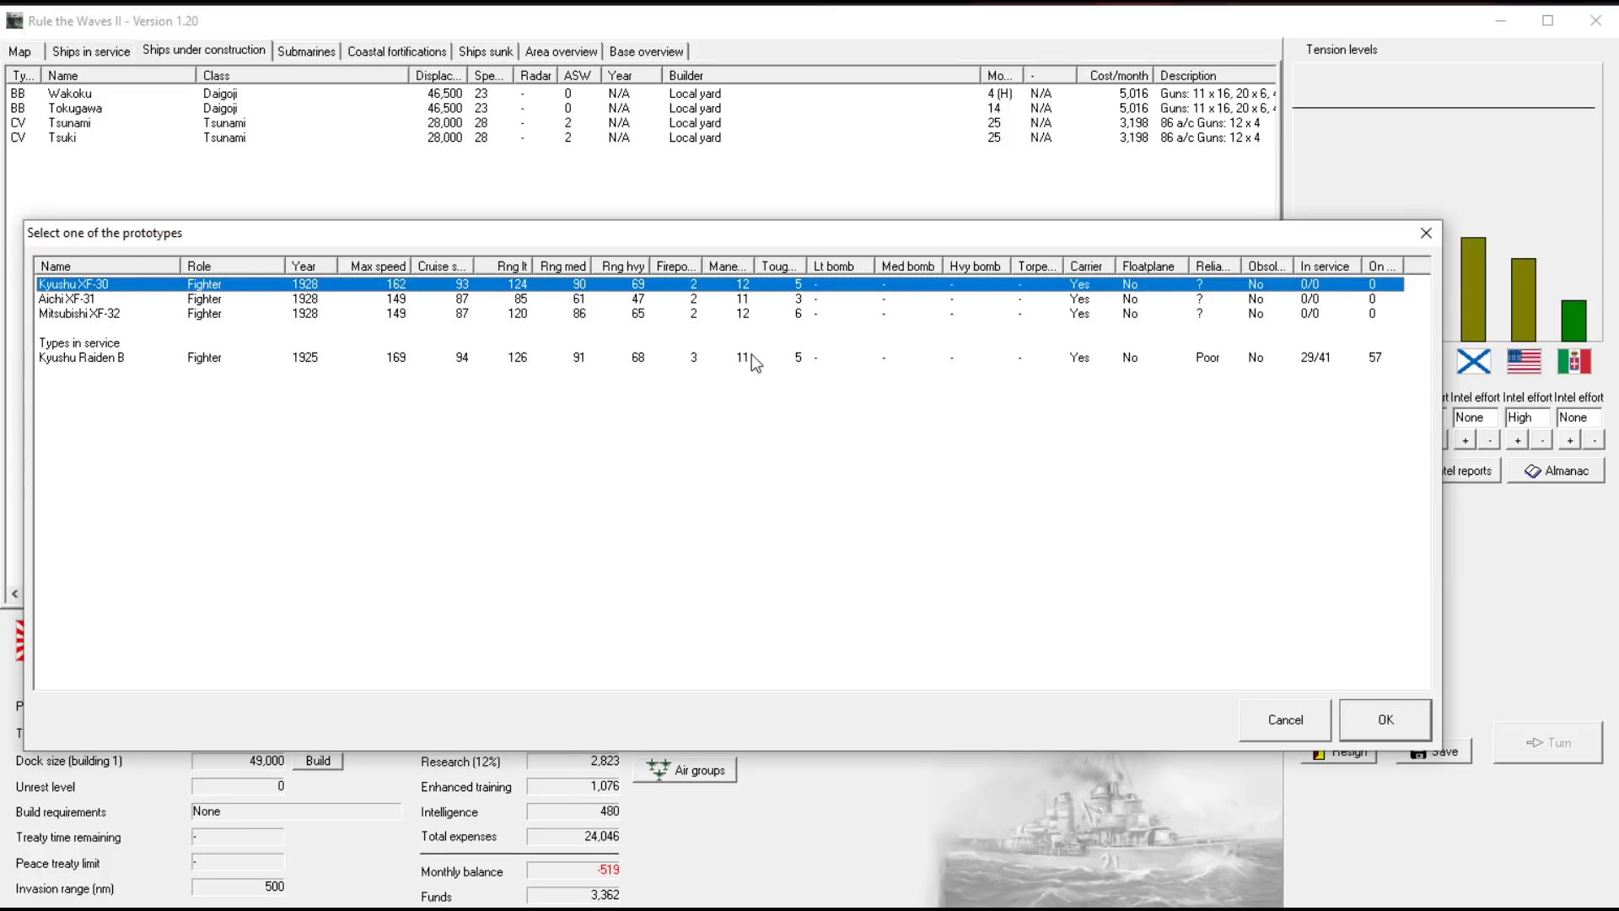
click(1215, 359)
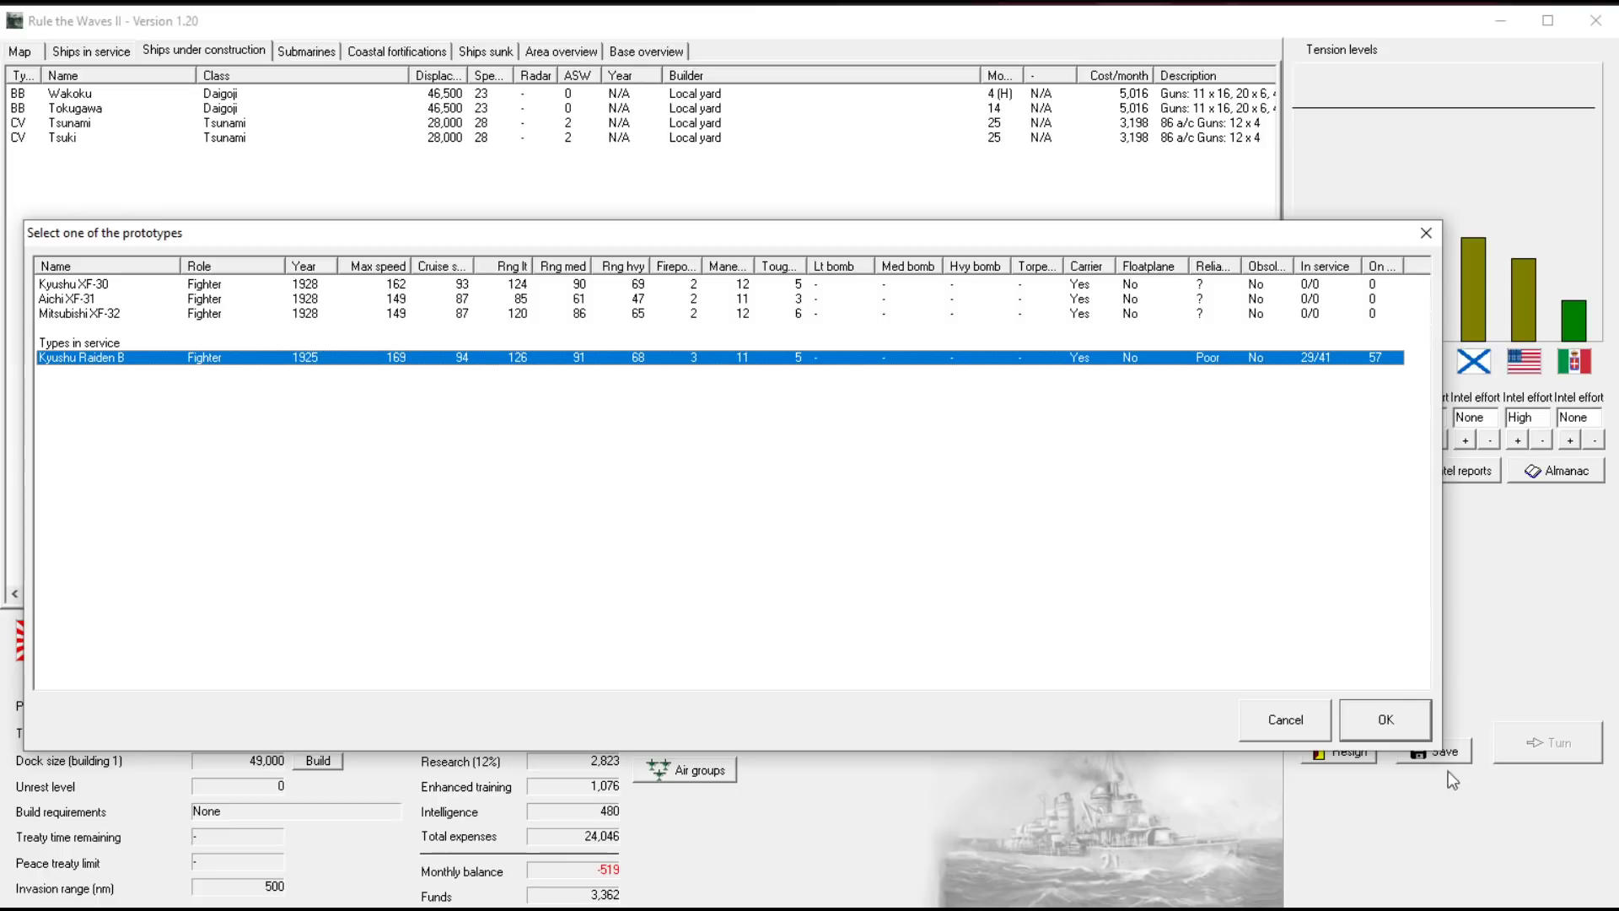
click(1291, 722)
click(830, 639)
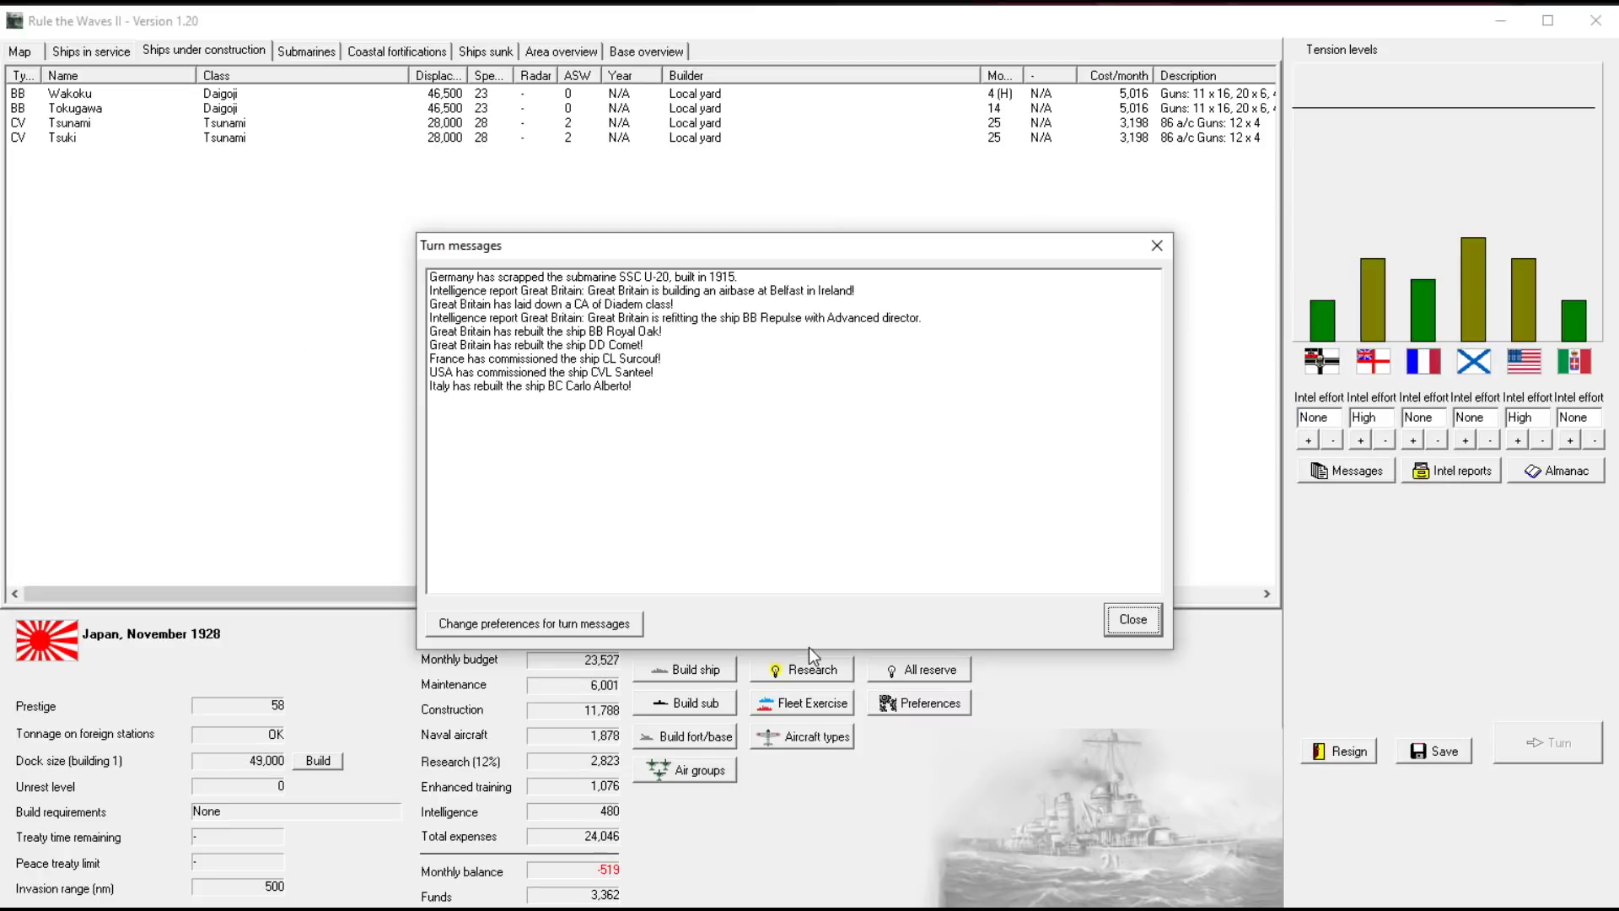
click(1119, 621)
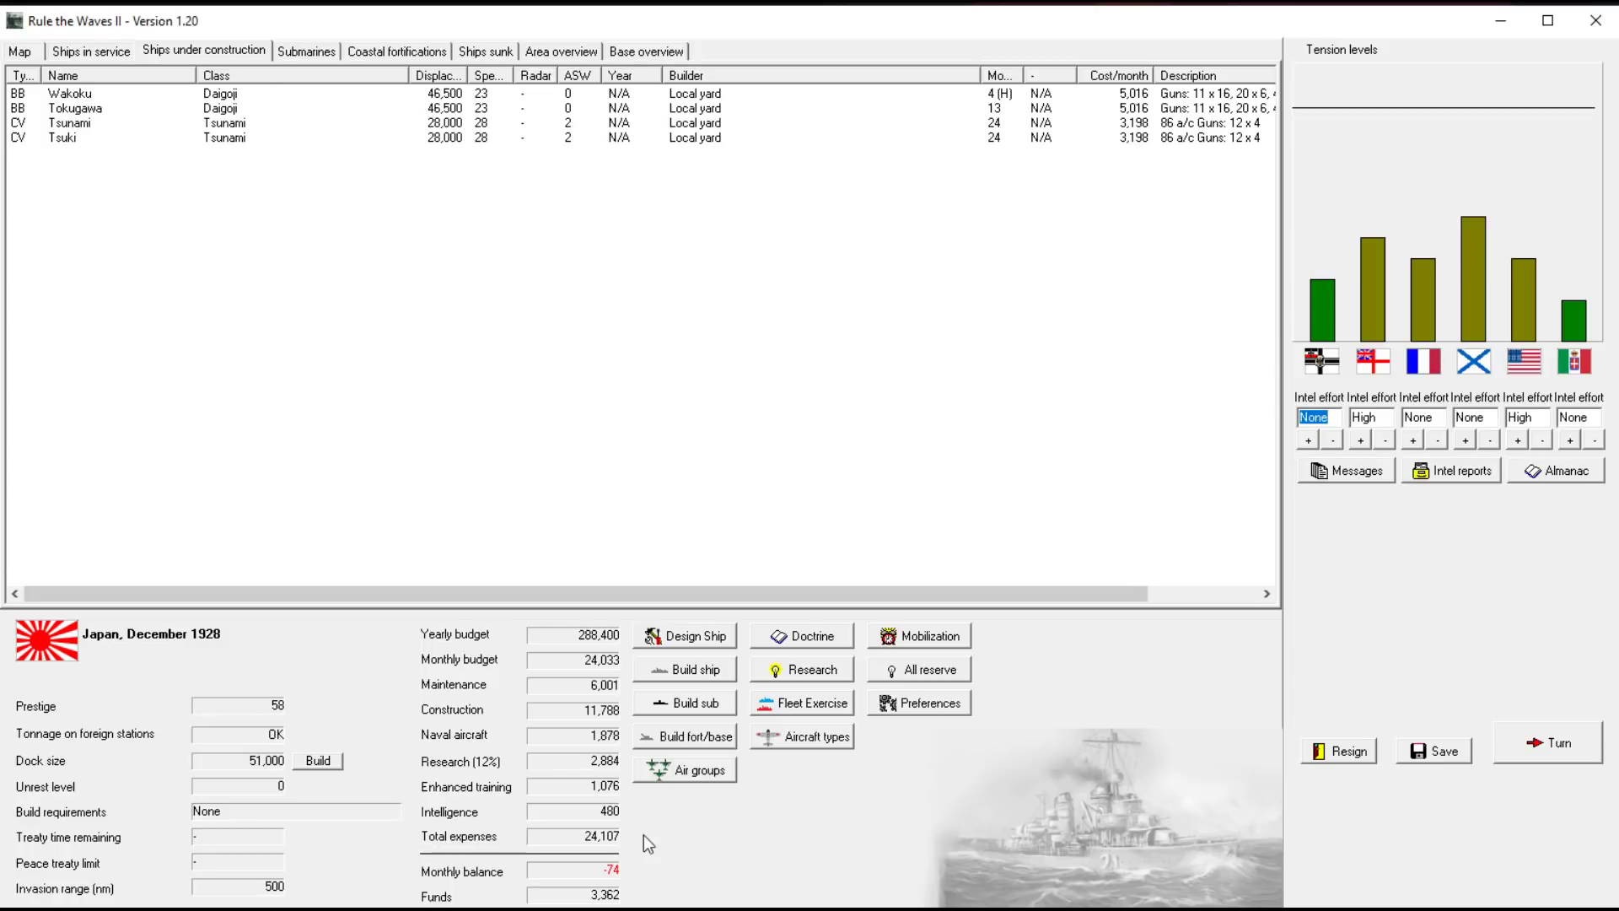
Start a rebuild design for light cruisers Kushino and Gacho from Ships in service
click(88, 52)
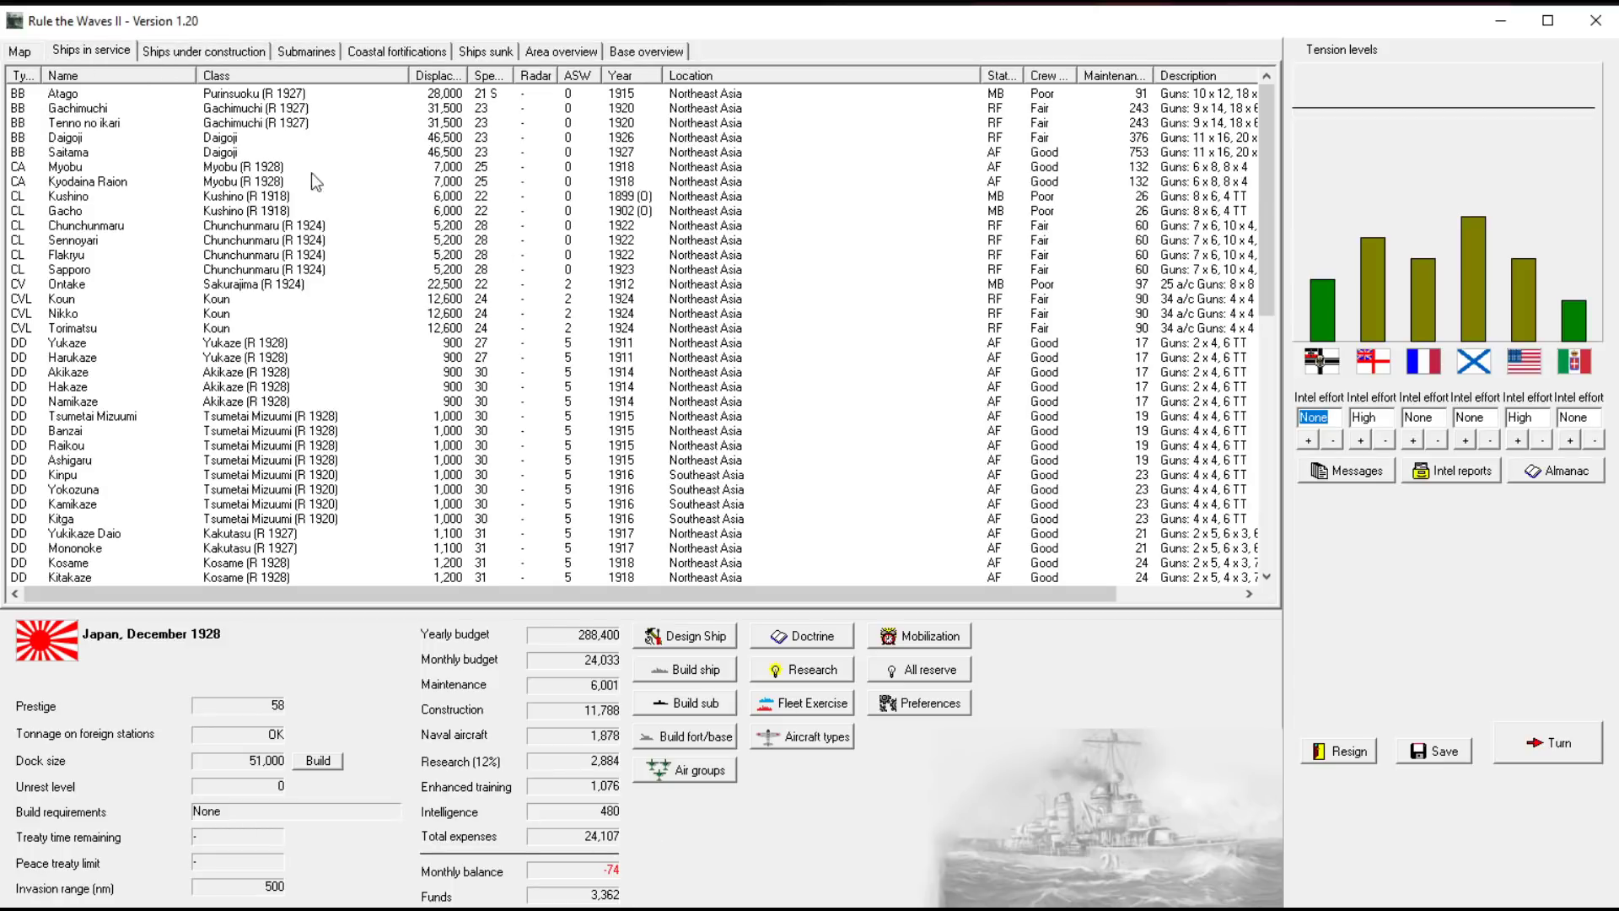
click(568, 199)
ctrl+click(458, 212)
right_click(349, 210)
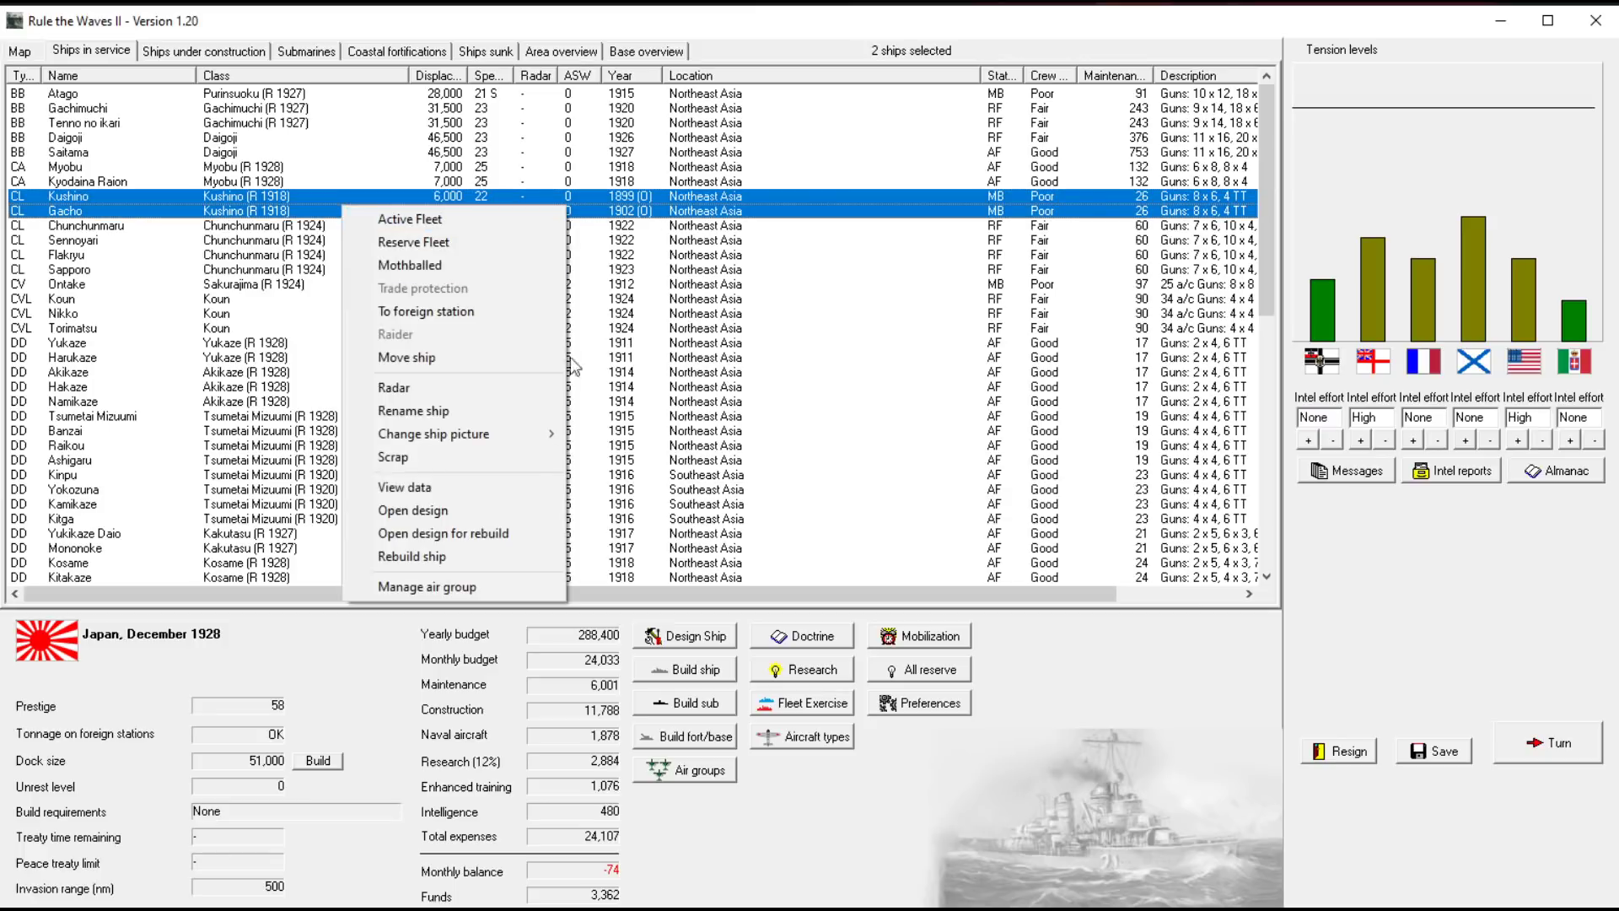
click(467, 530)
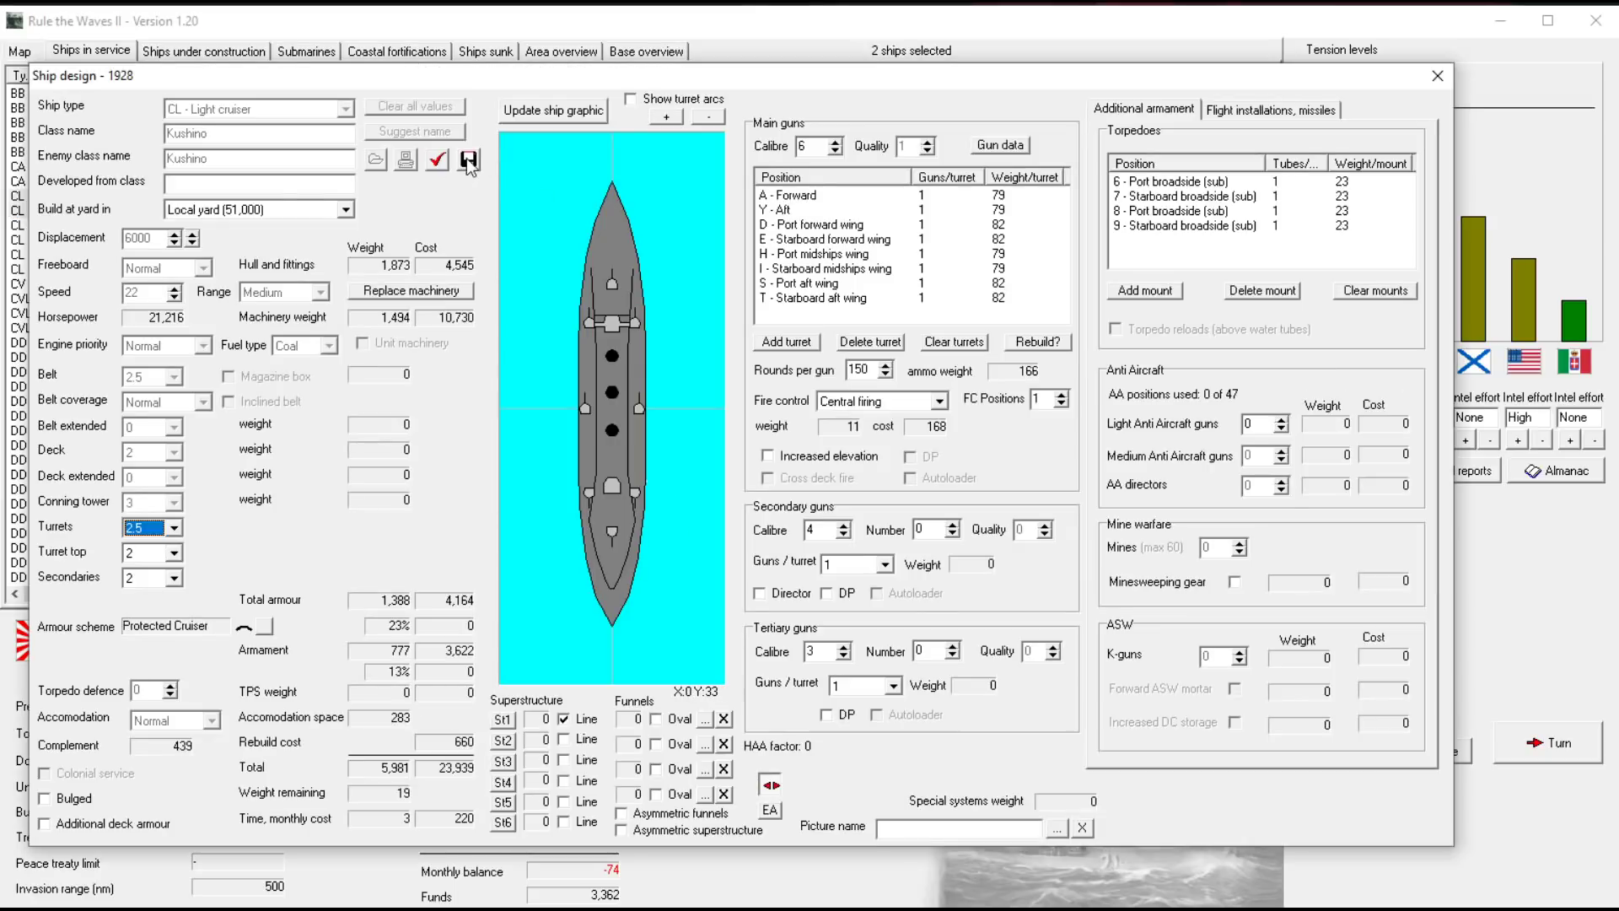
Set Director fire control and increased main-gun elevation, then accept the rebuild design
click(934, 402)
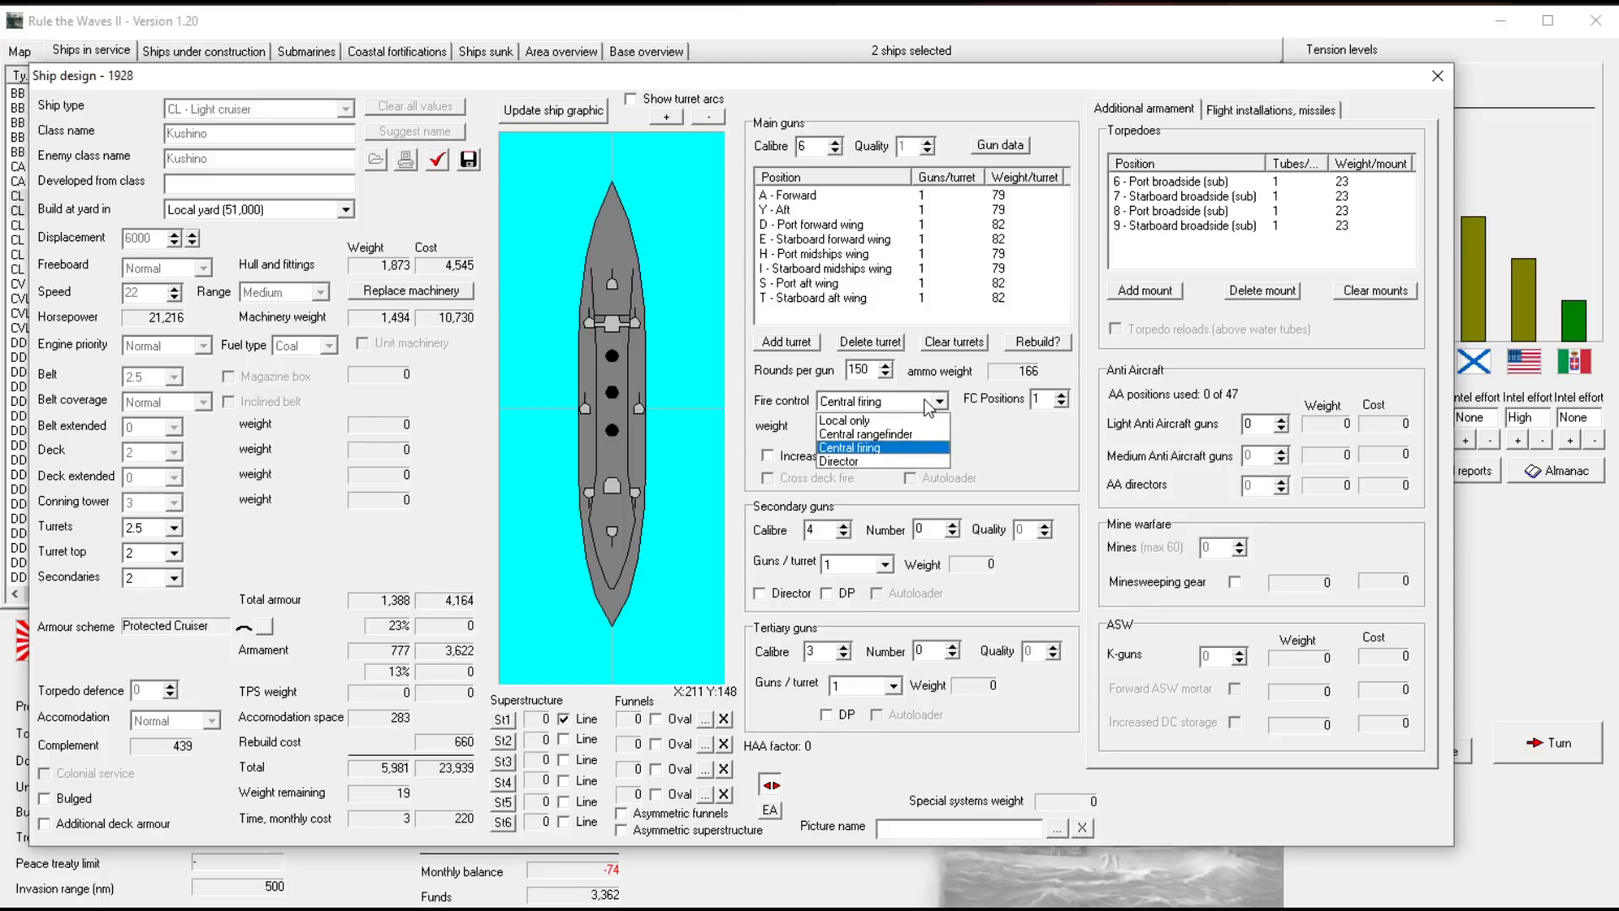
click(865, 463)
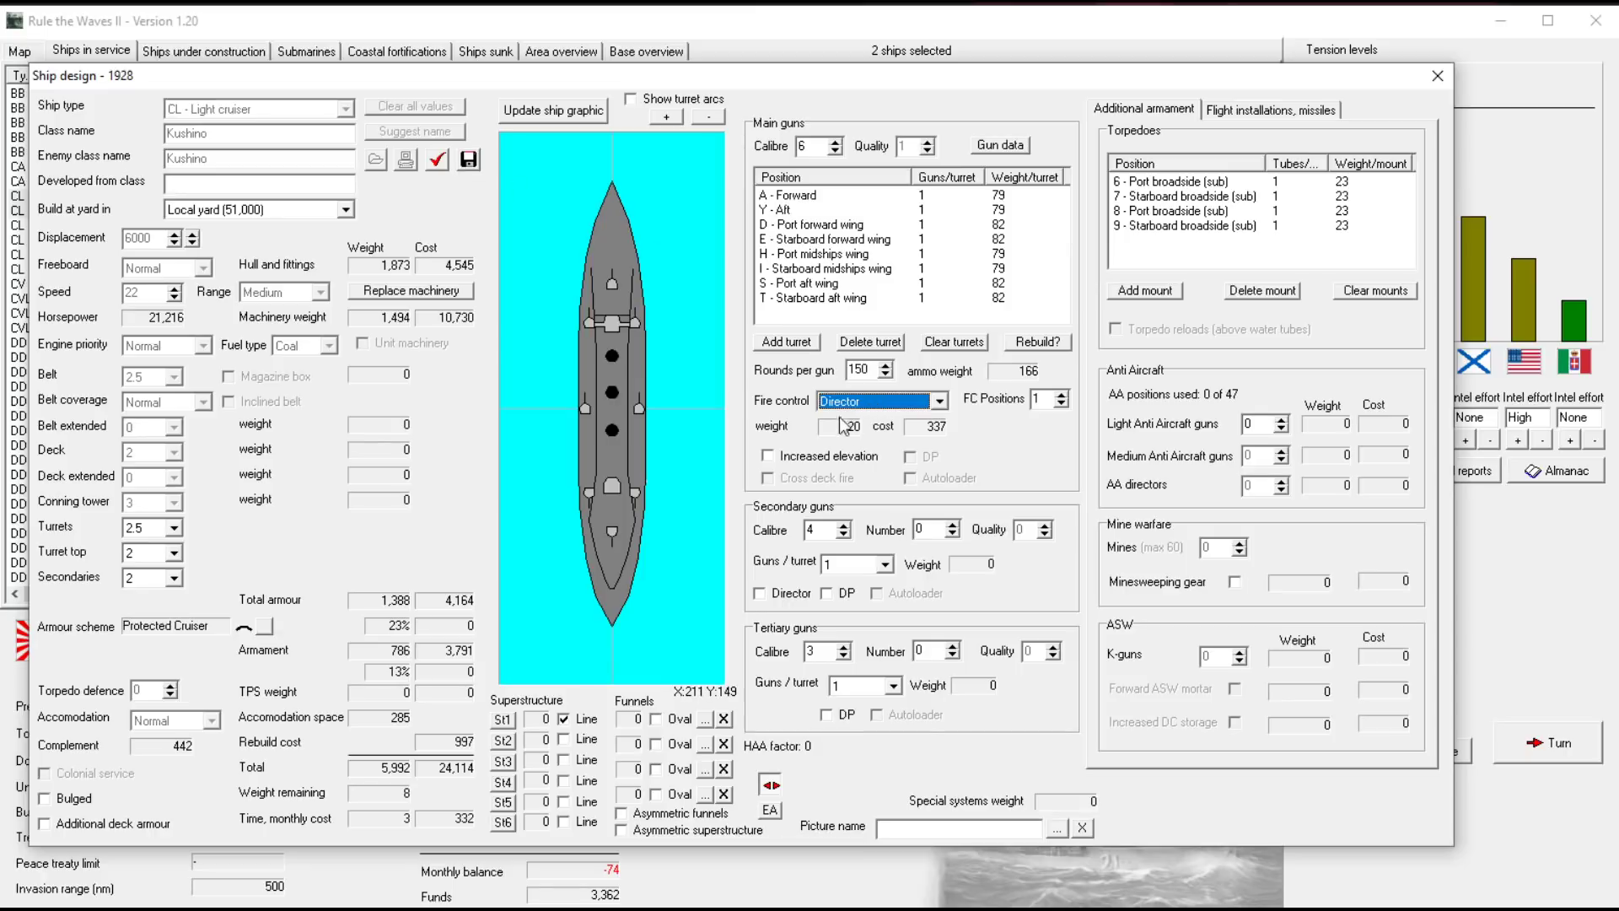
click(788, 461)
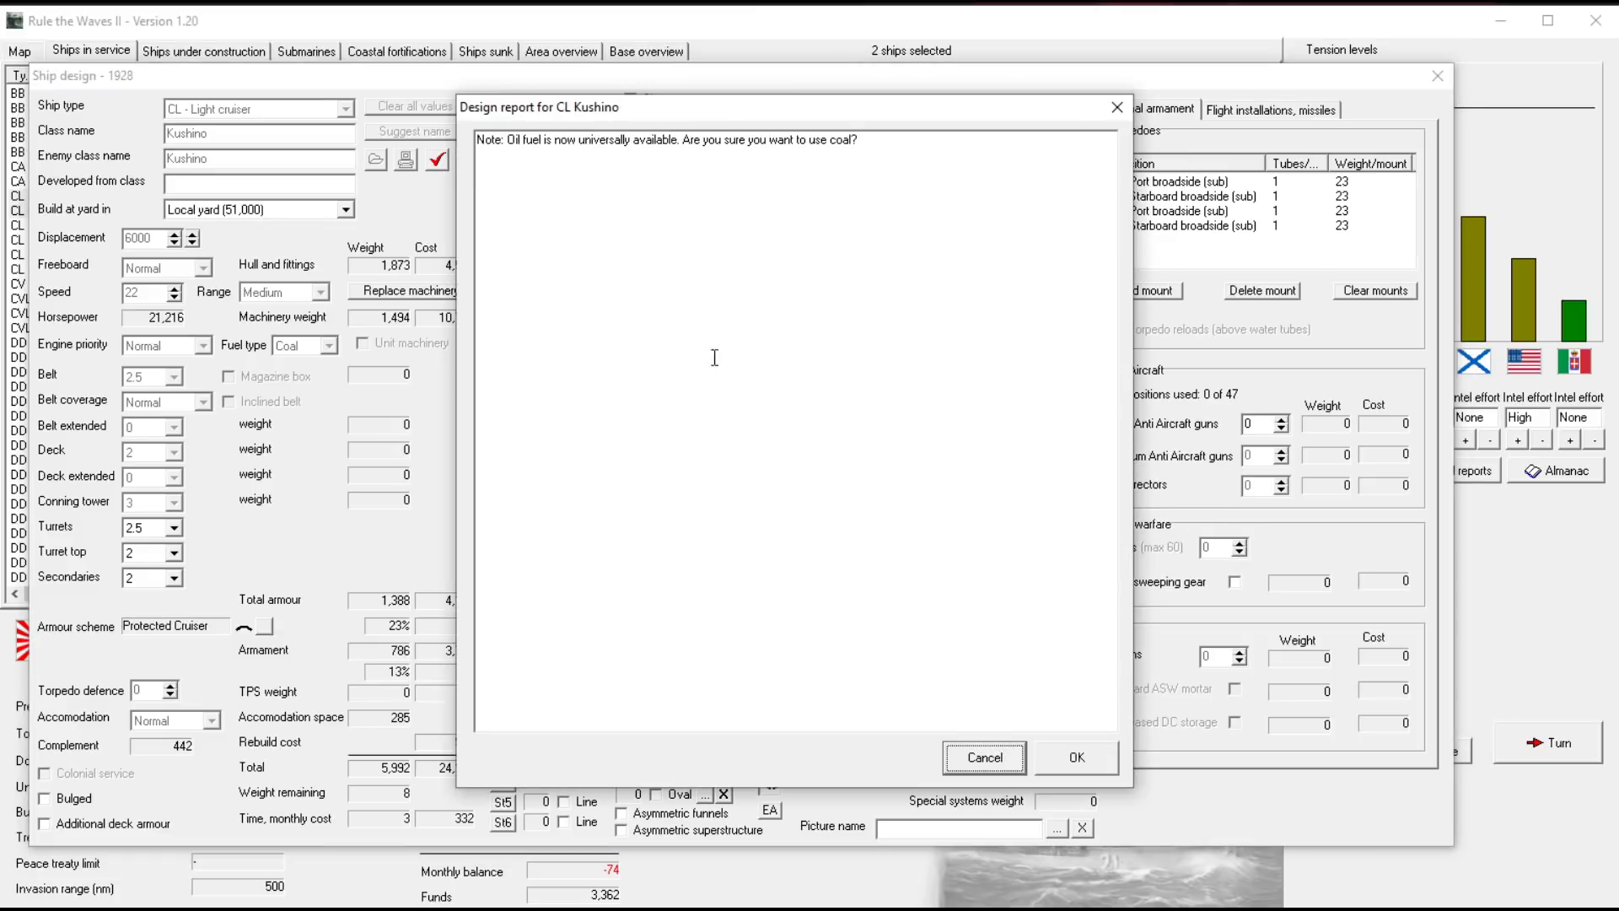
click(468, 160)
click(1076, 758)
Rebuild both cruisers with the Kushino (R 1928) design
click(754, 463)
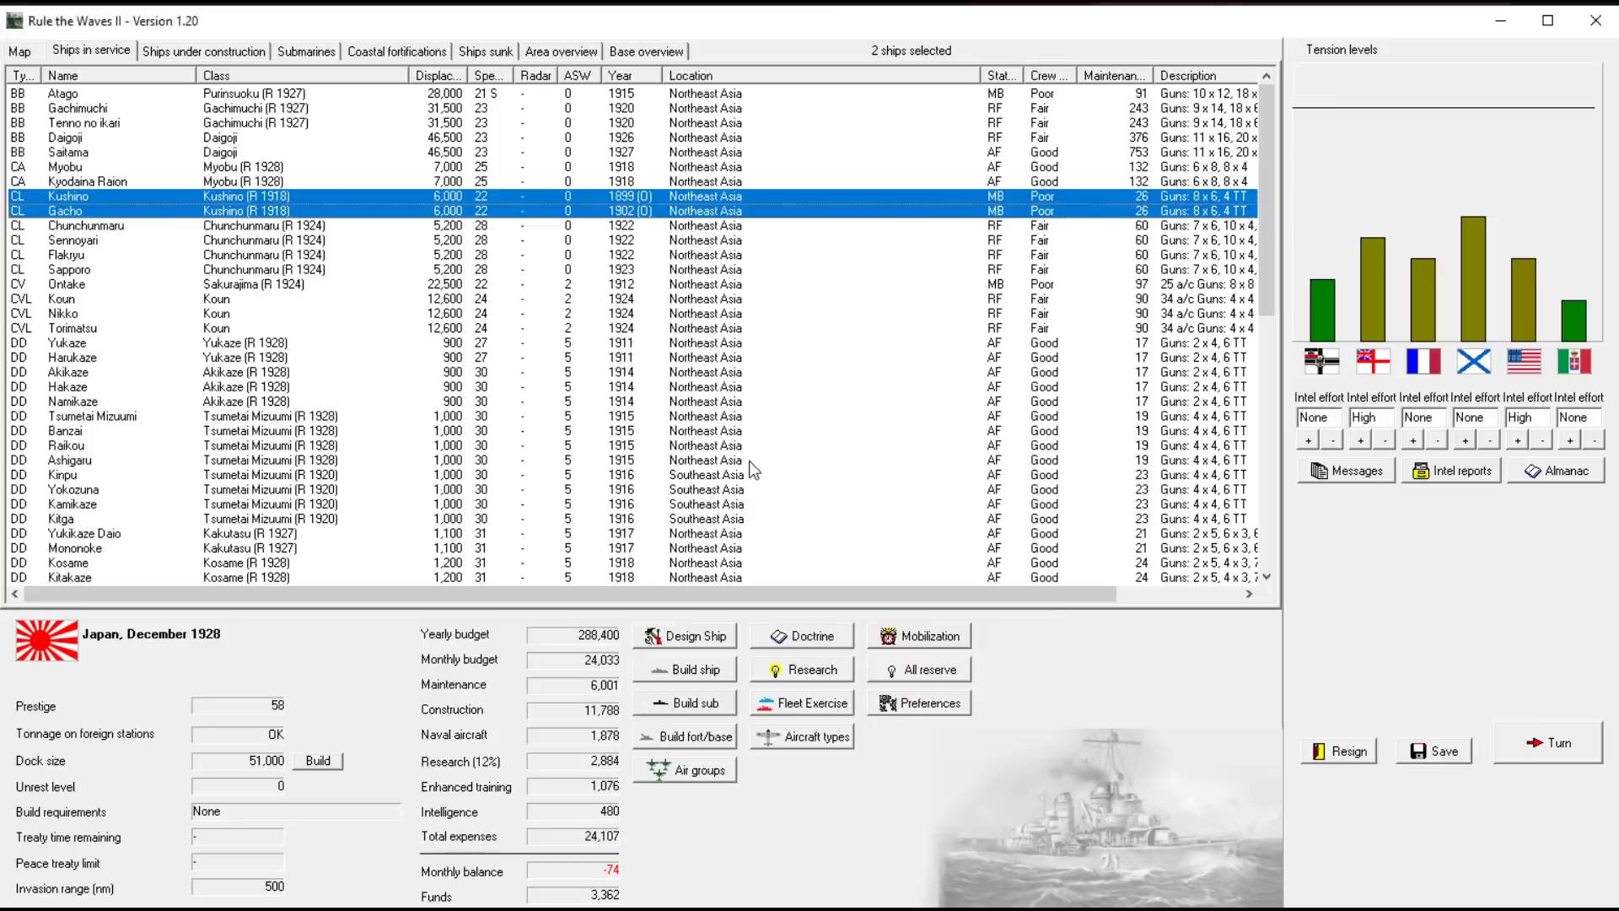
click(974, 700)
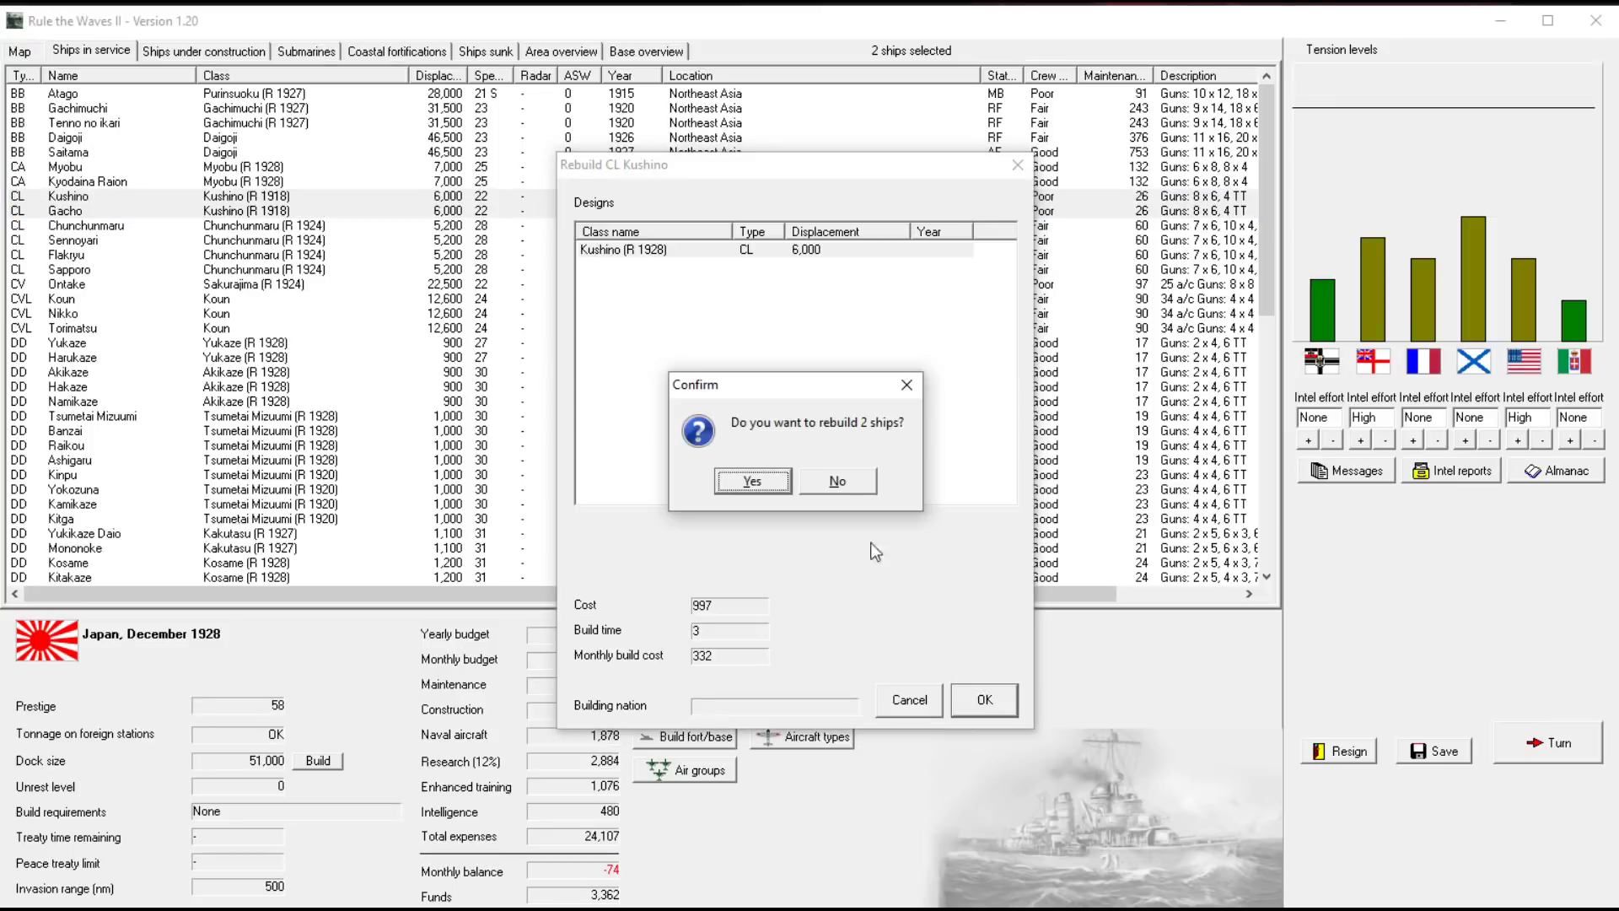
click(774, 485)
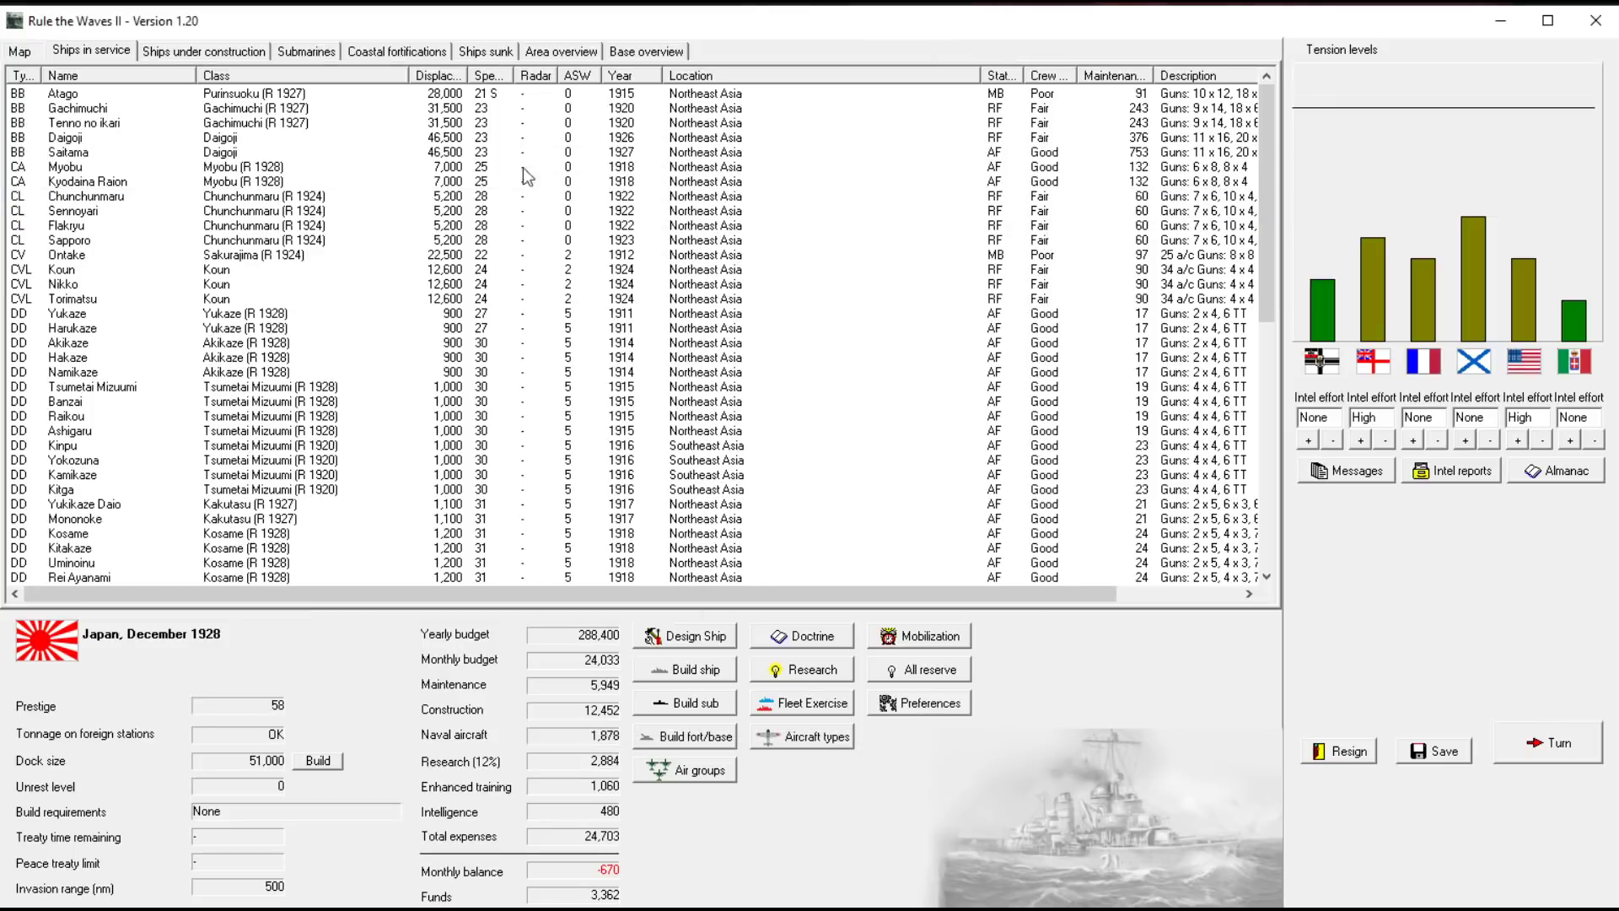
Move Saitama, Myobu and Kyodaina Raion into the reserve fleet
click(916, 226)
drag(841, 153, 707, 186)
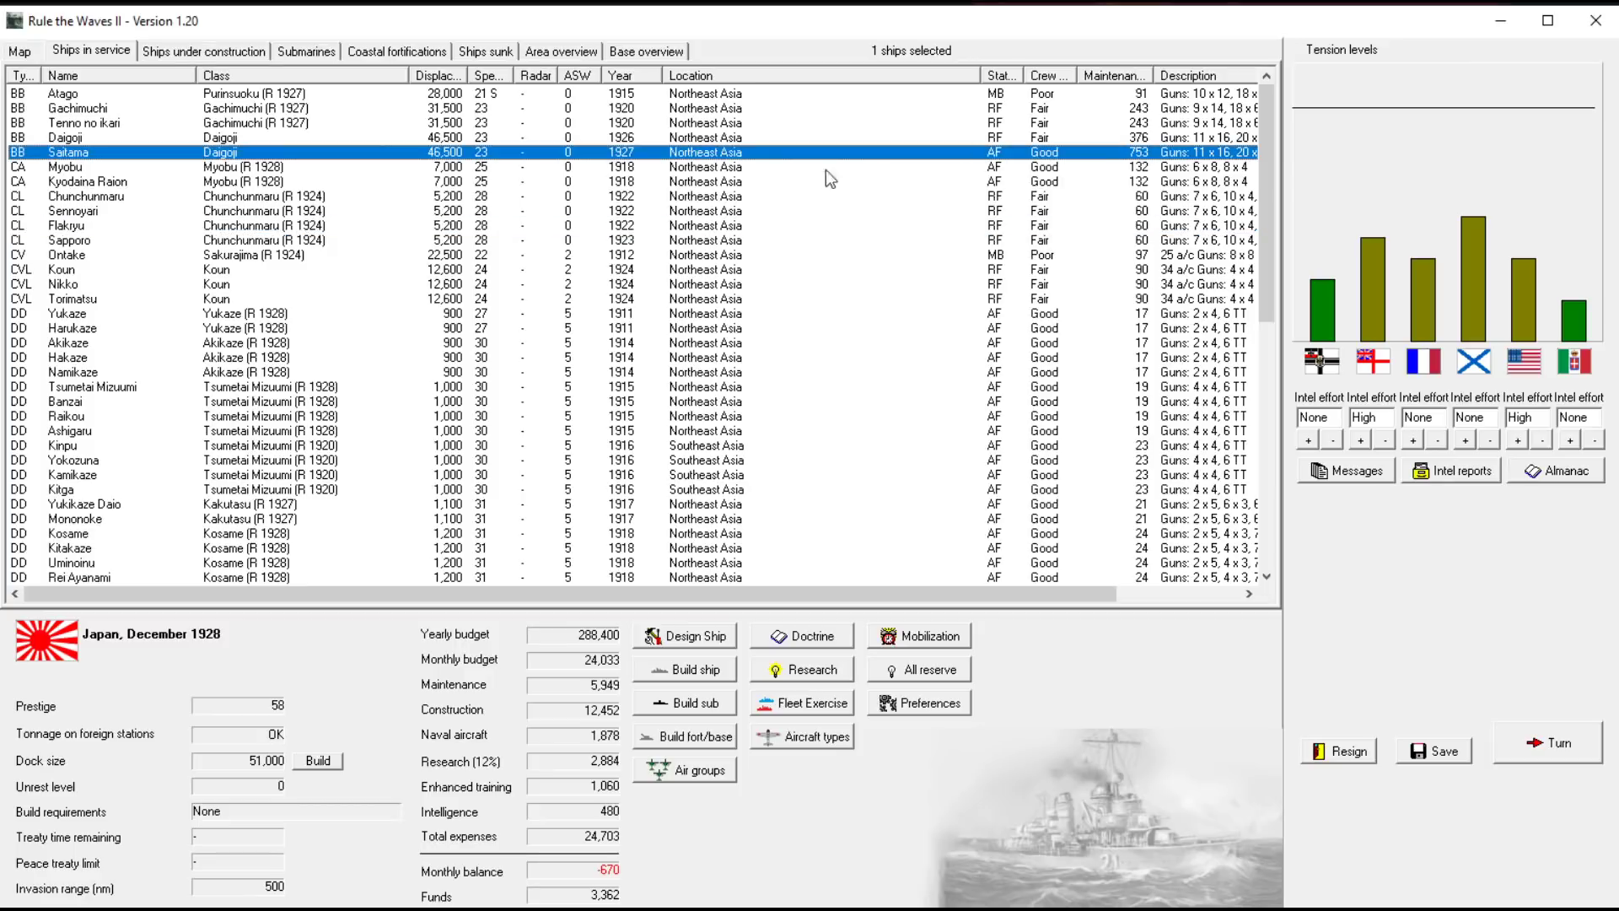
right_click(709, 188)
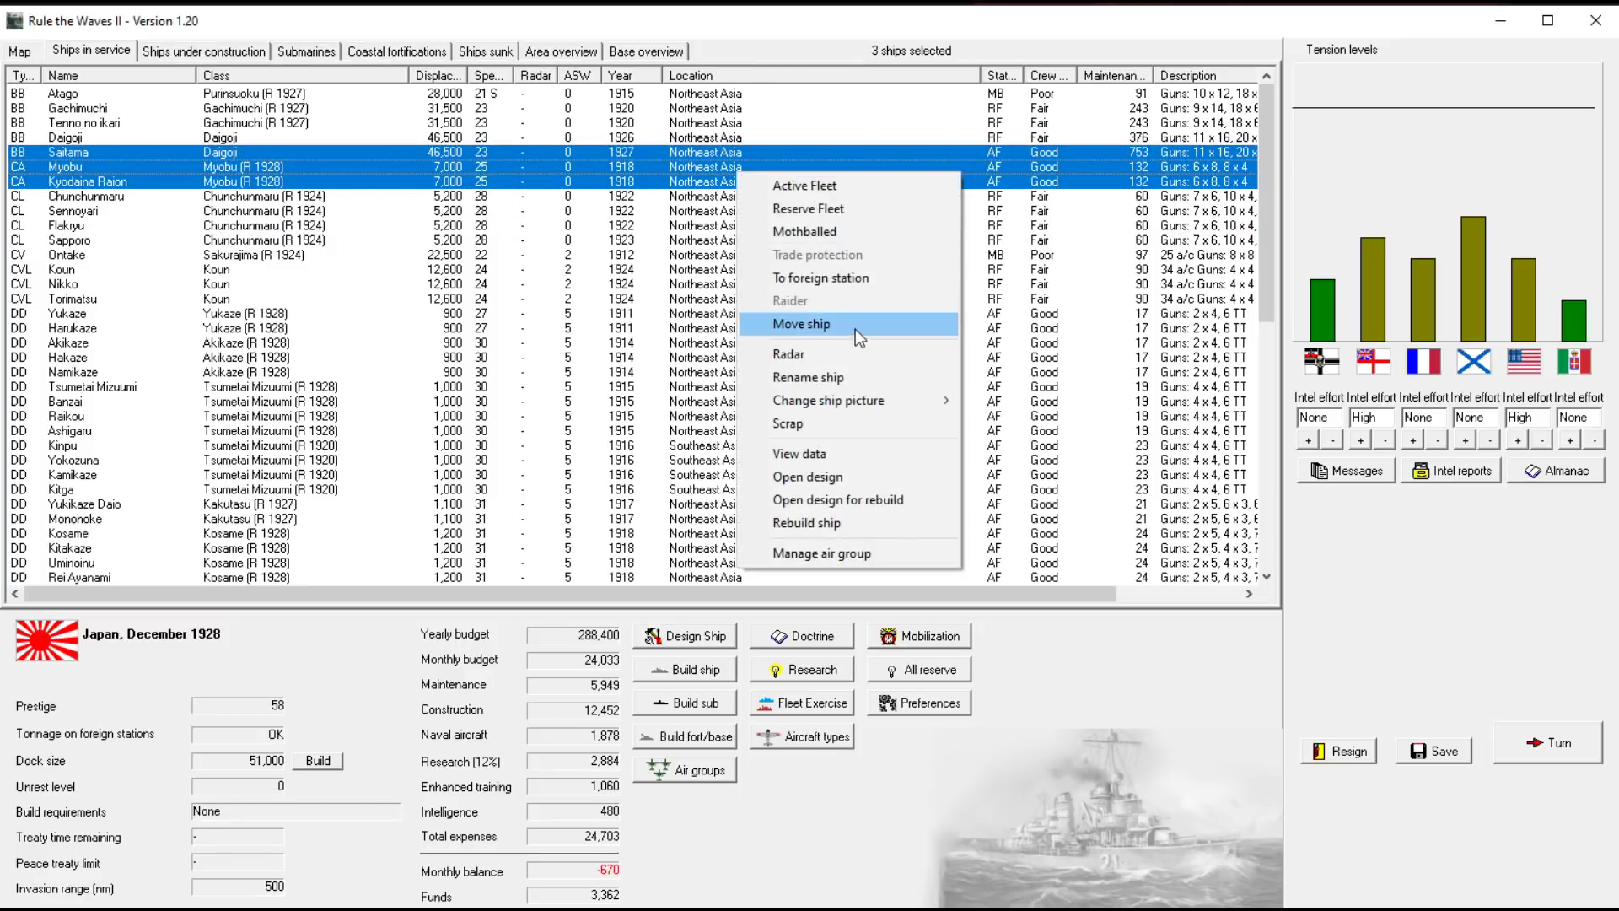
click(749, 210)
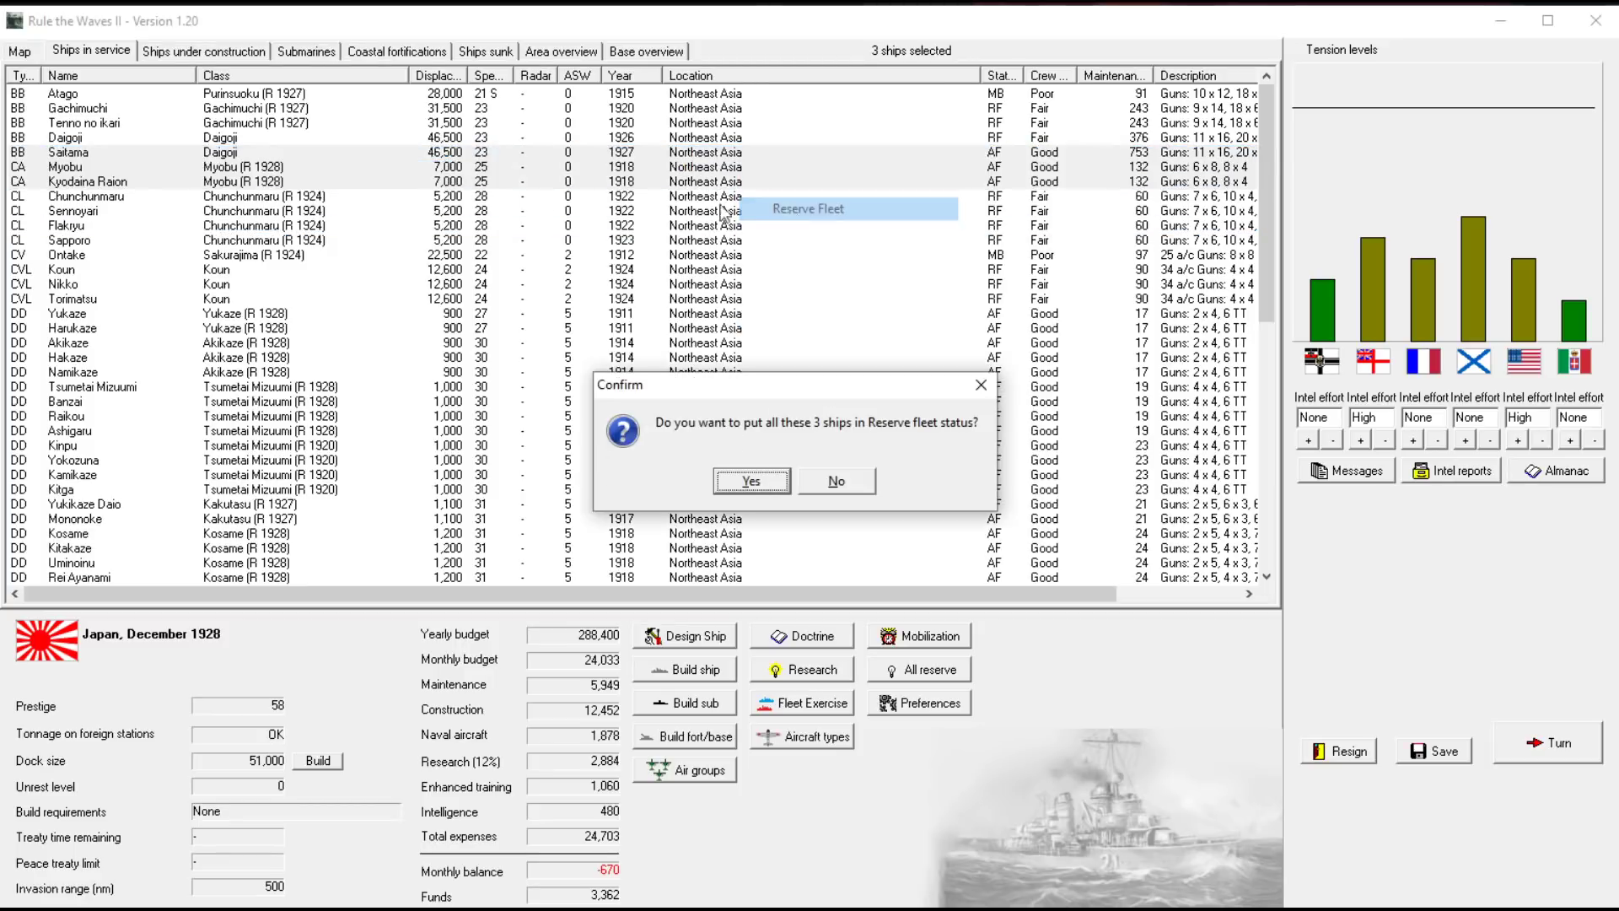
click(749, 481)
Send both of carrier Ontake's air units to reserve via air group management
click(957, 254)
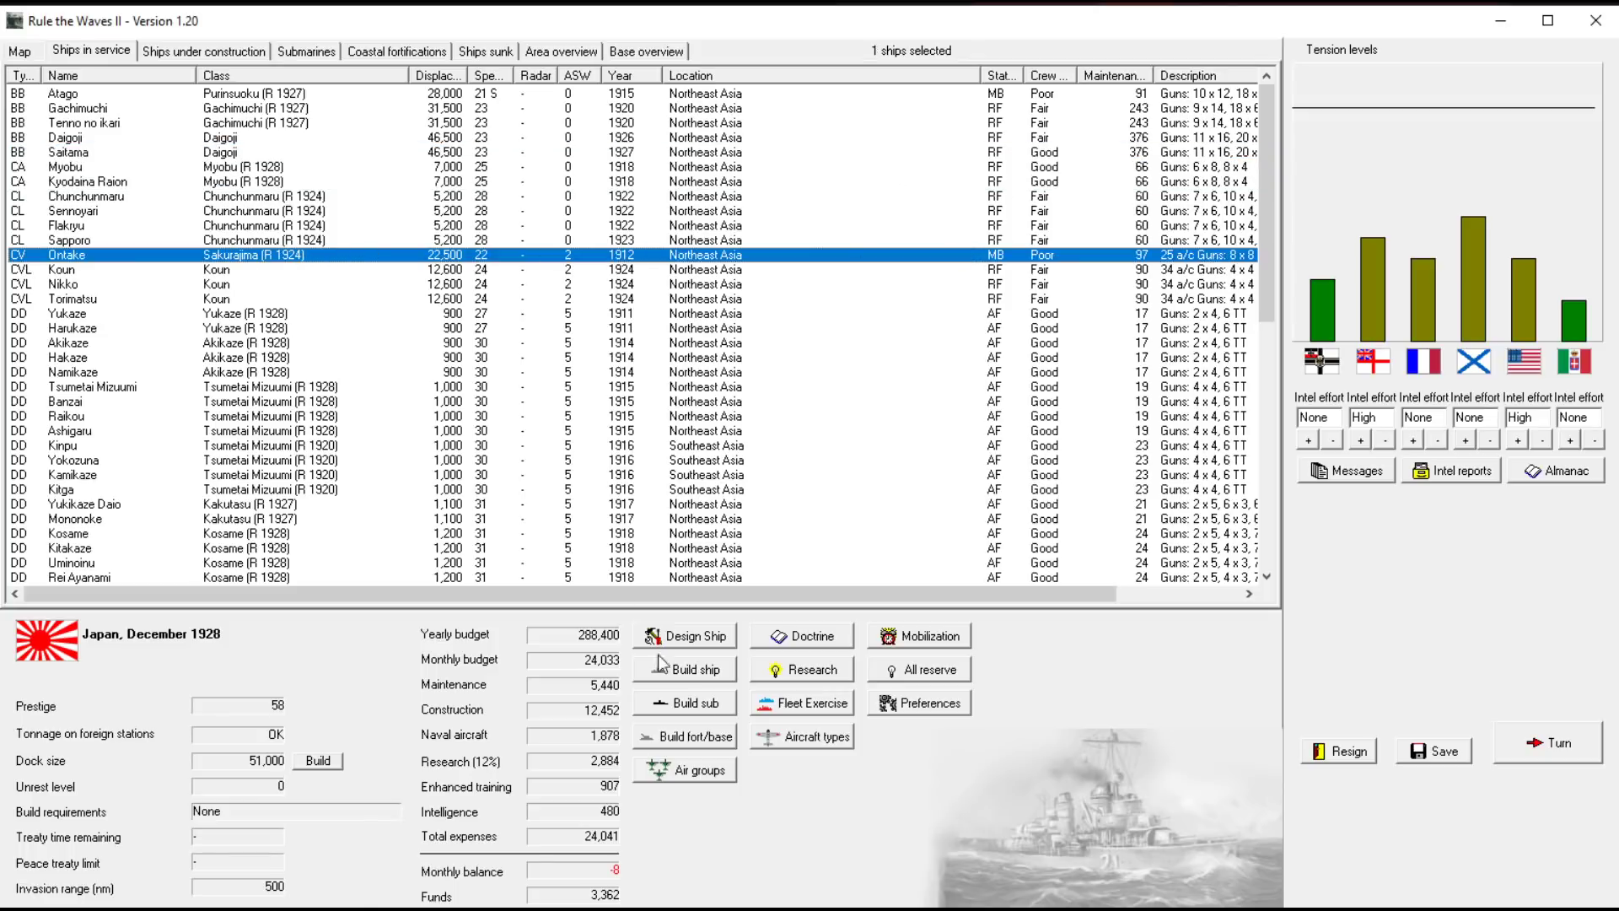
right_click(276, 250)
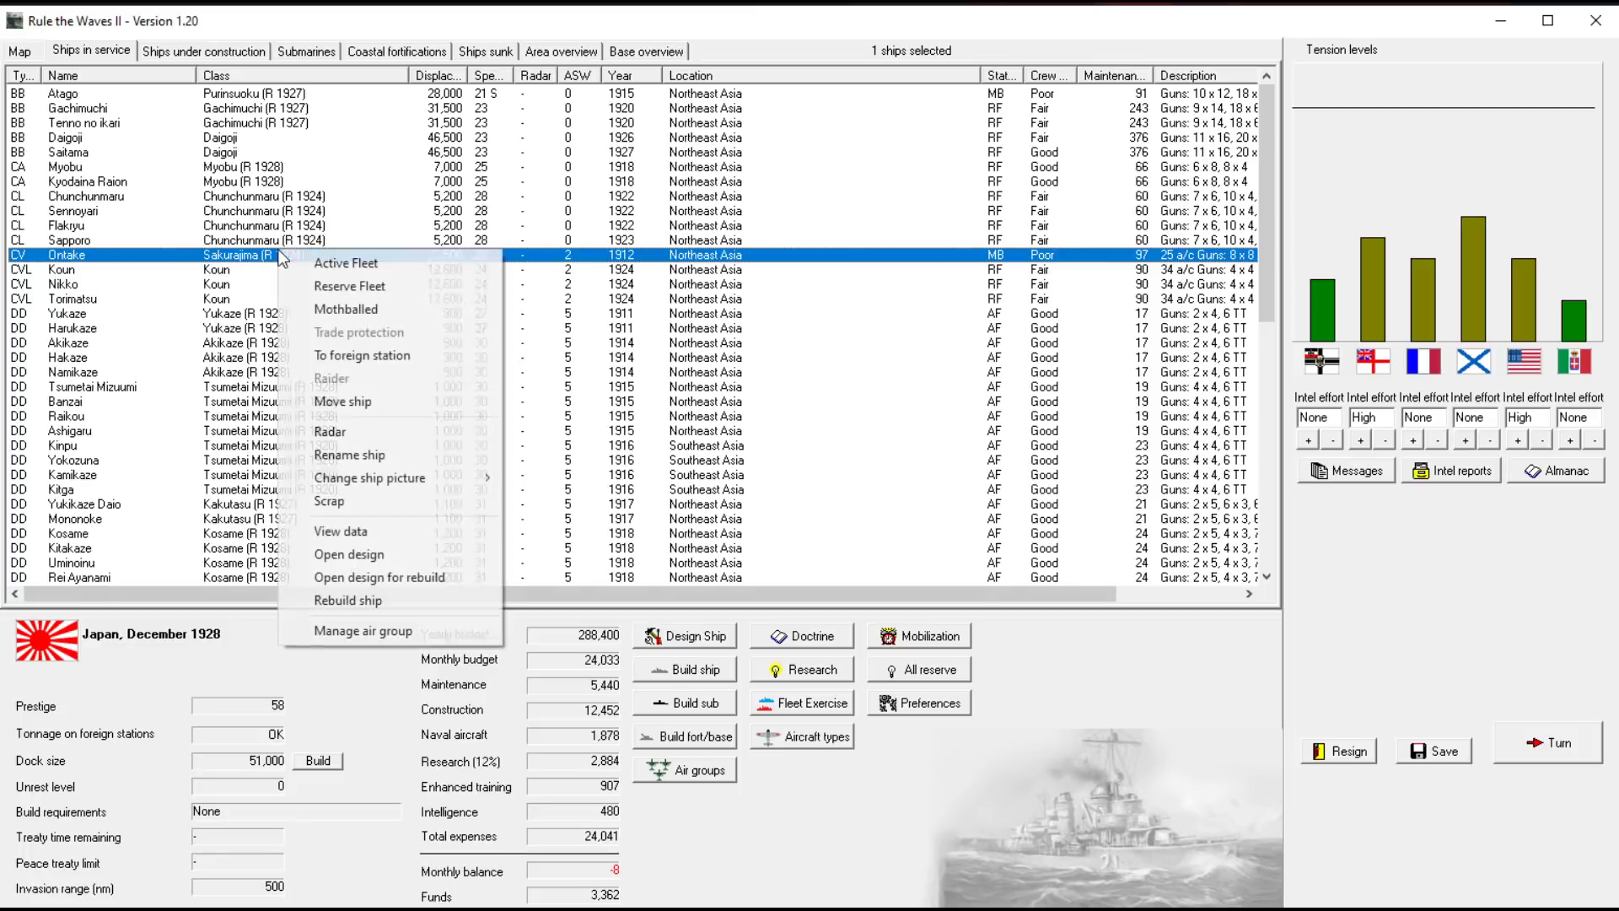
click(230, 252)
click(710, 767)
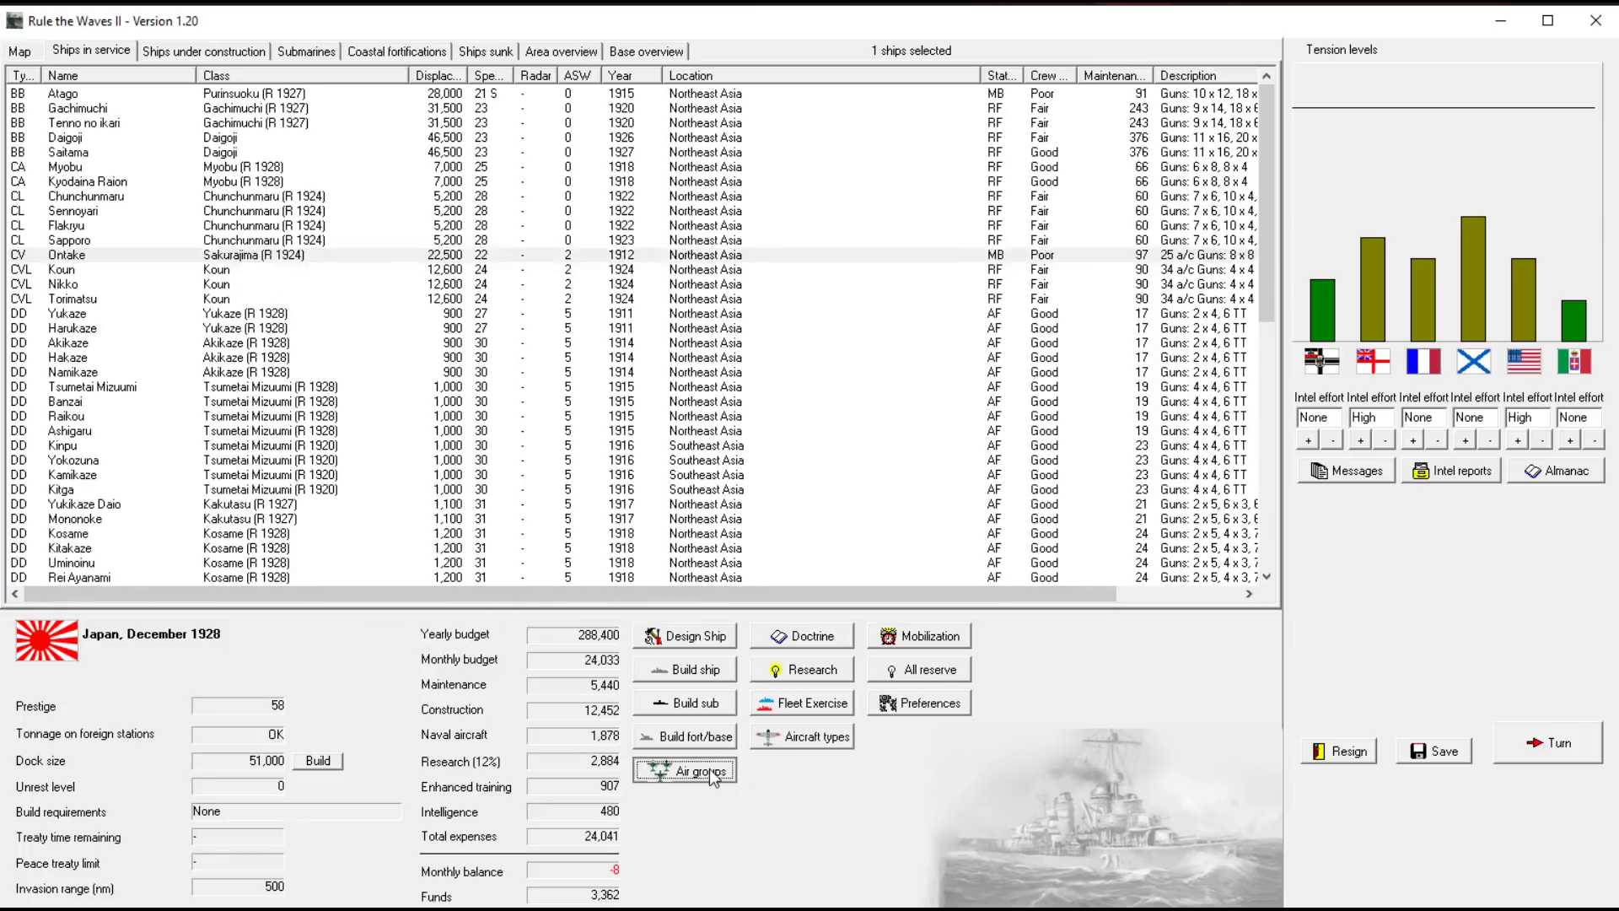
click(294, 251)
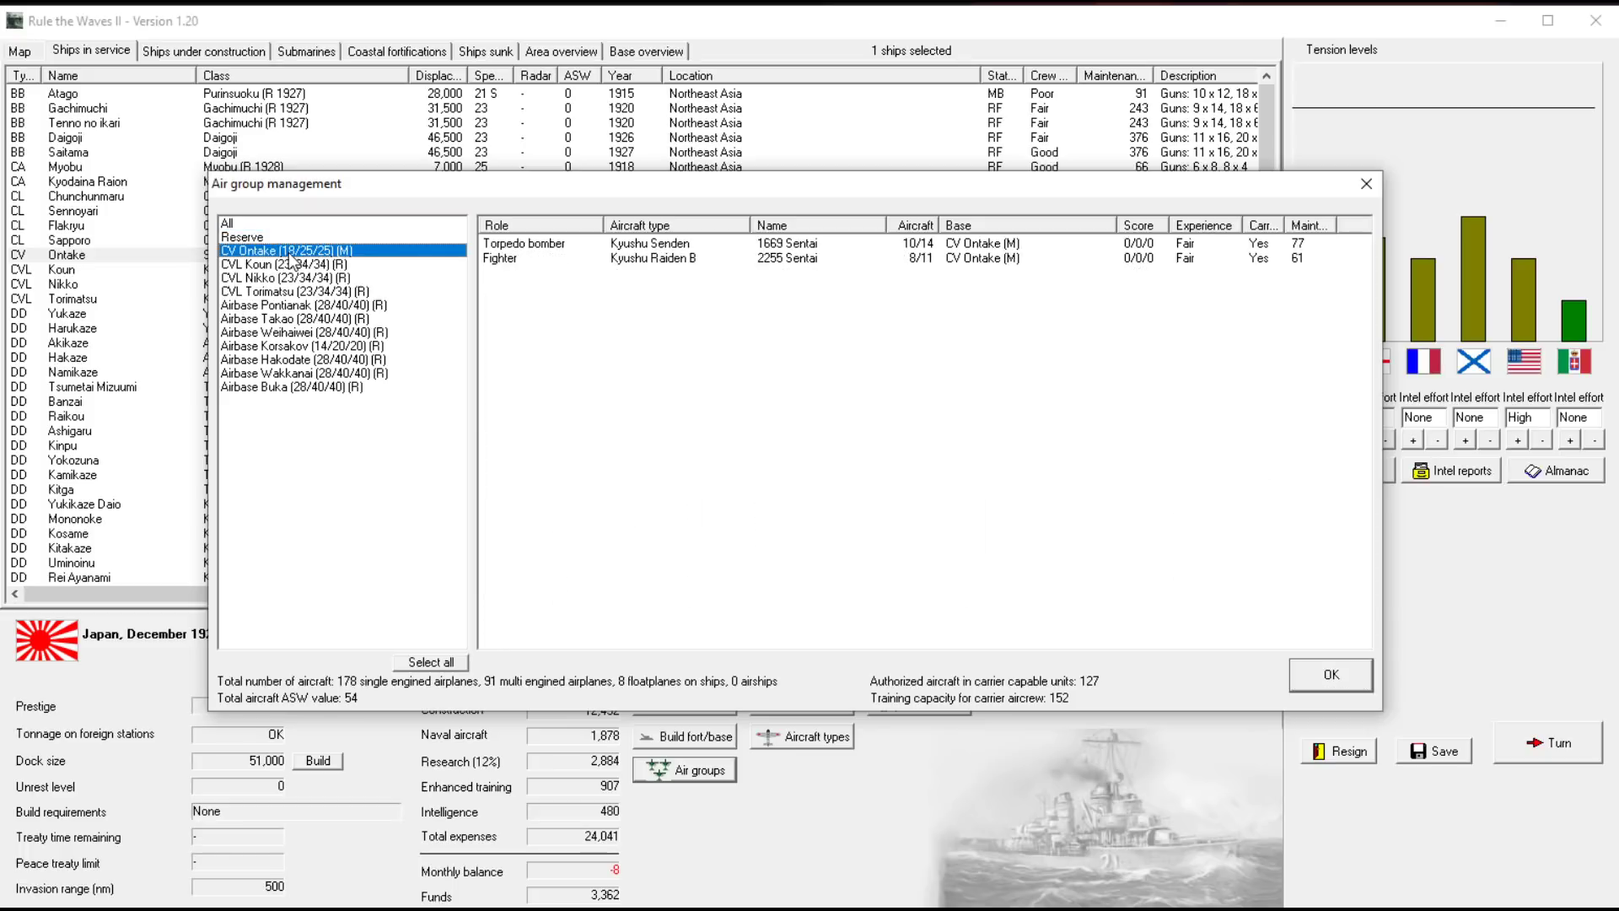
click(548, 243)
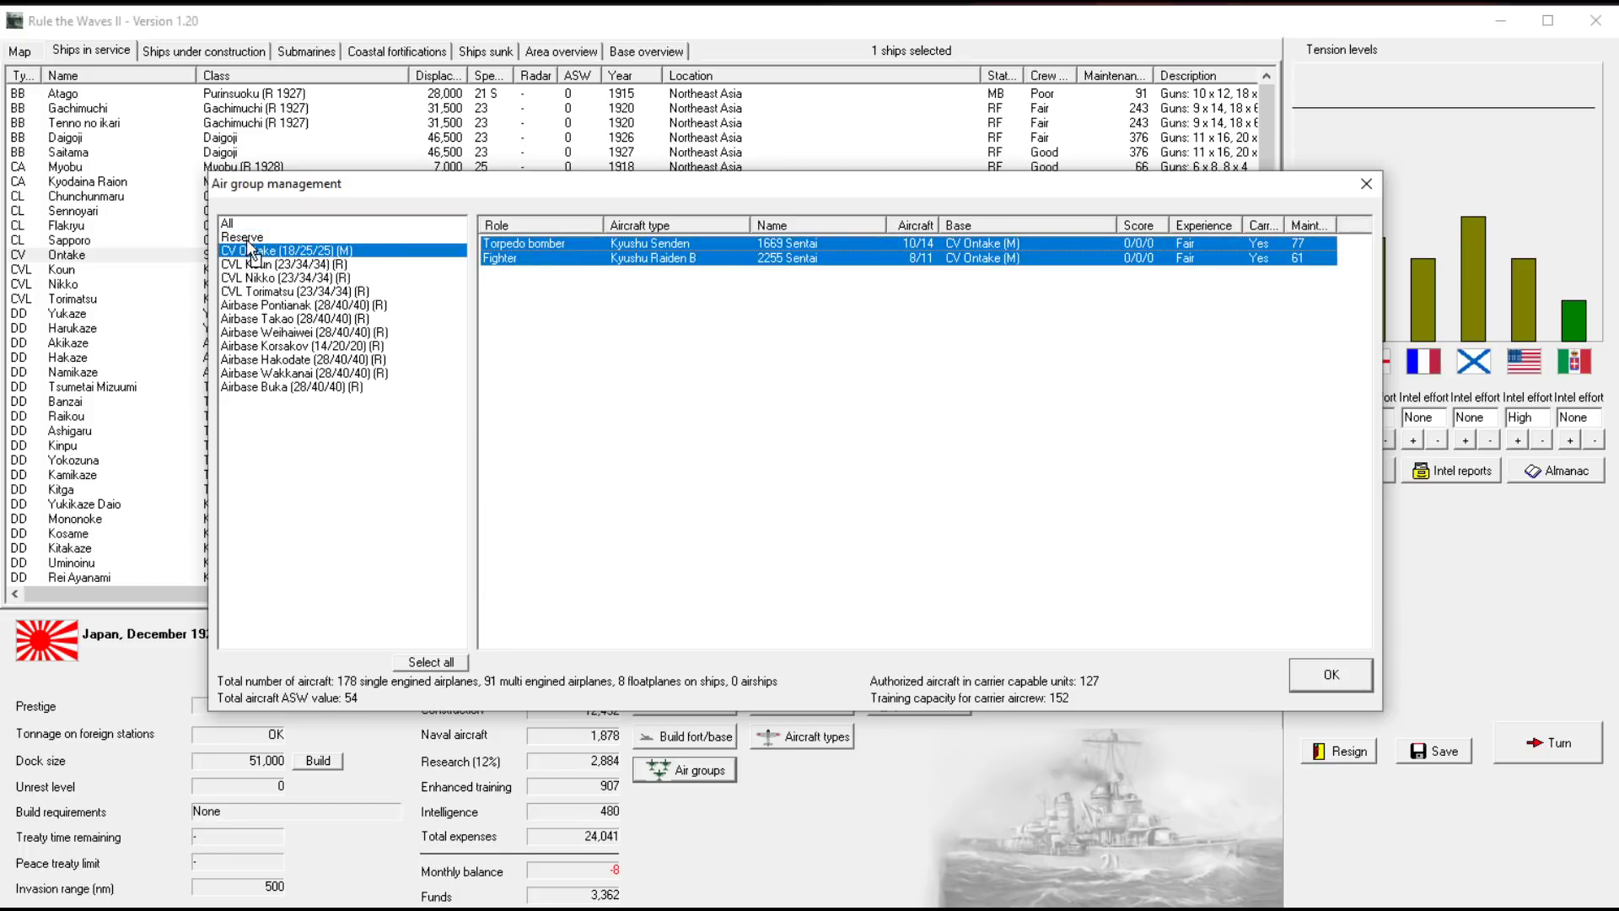
drag(251, 253, 249, 239)
click(752, 480)
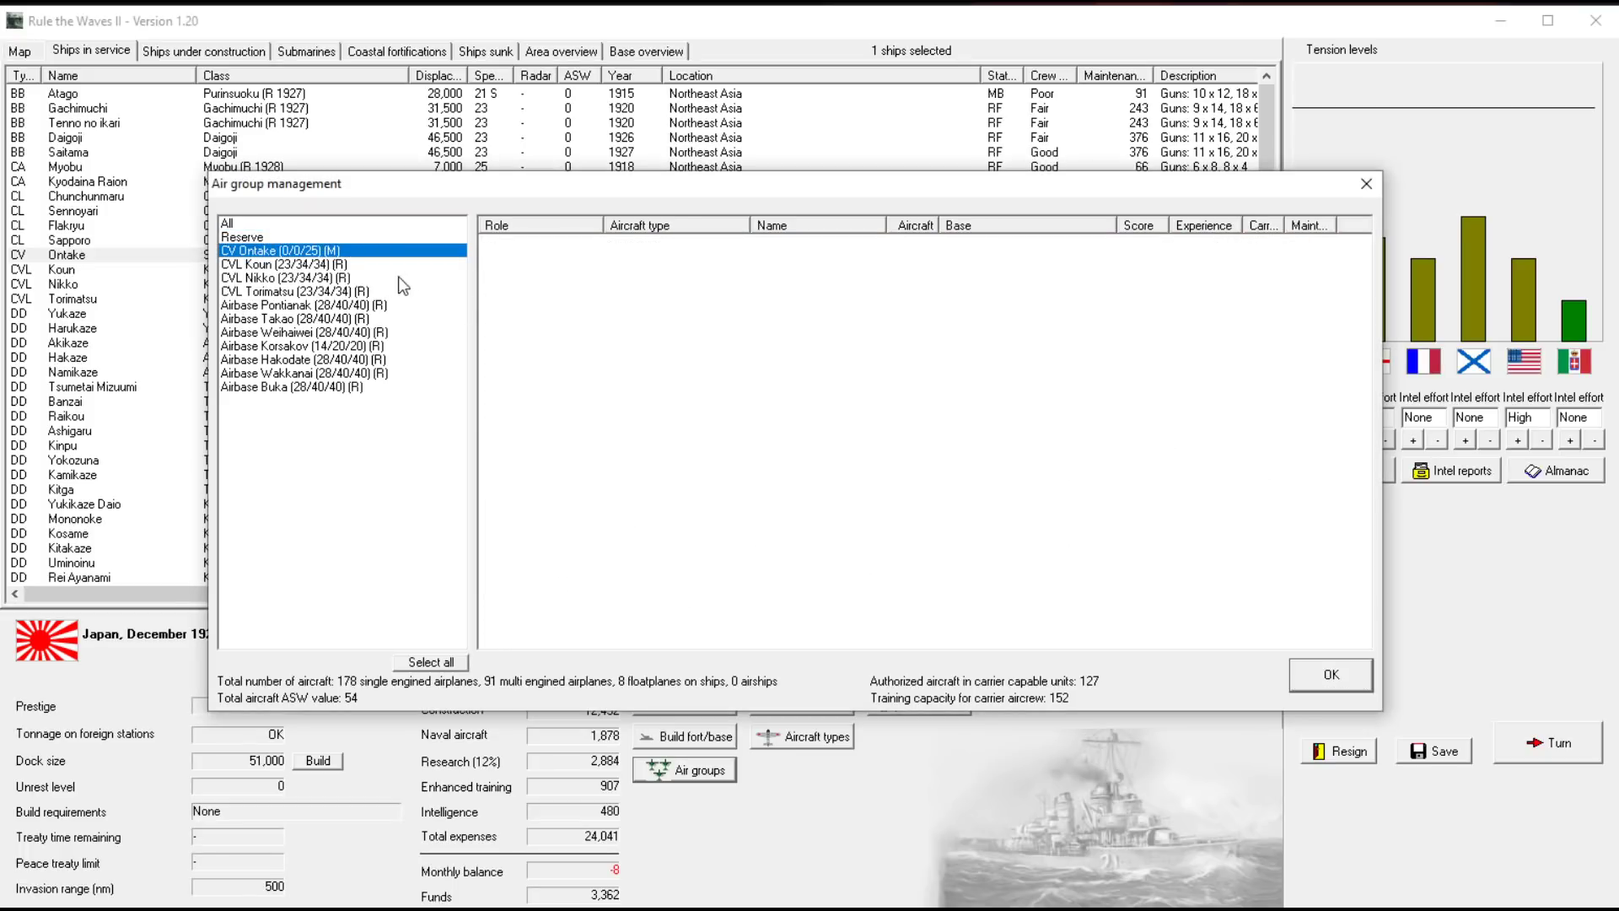
Scrap the carrier Ontake for 900 and acknowledge the scrap notice
click(1366, 185)
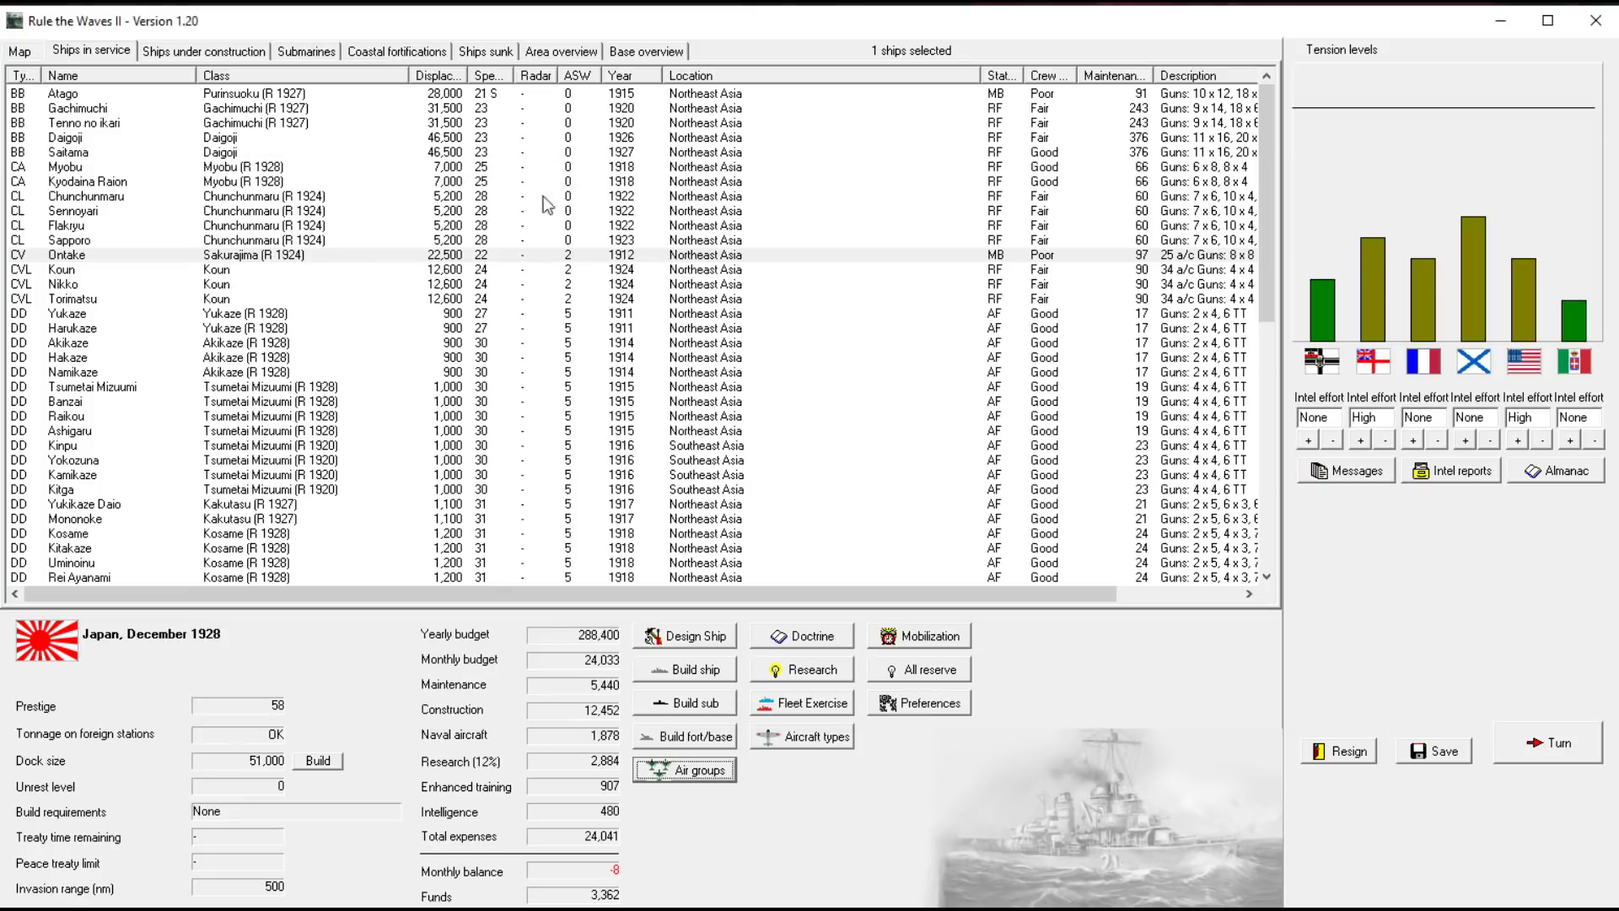
click(288, 258)
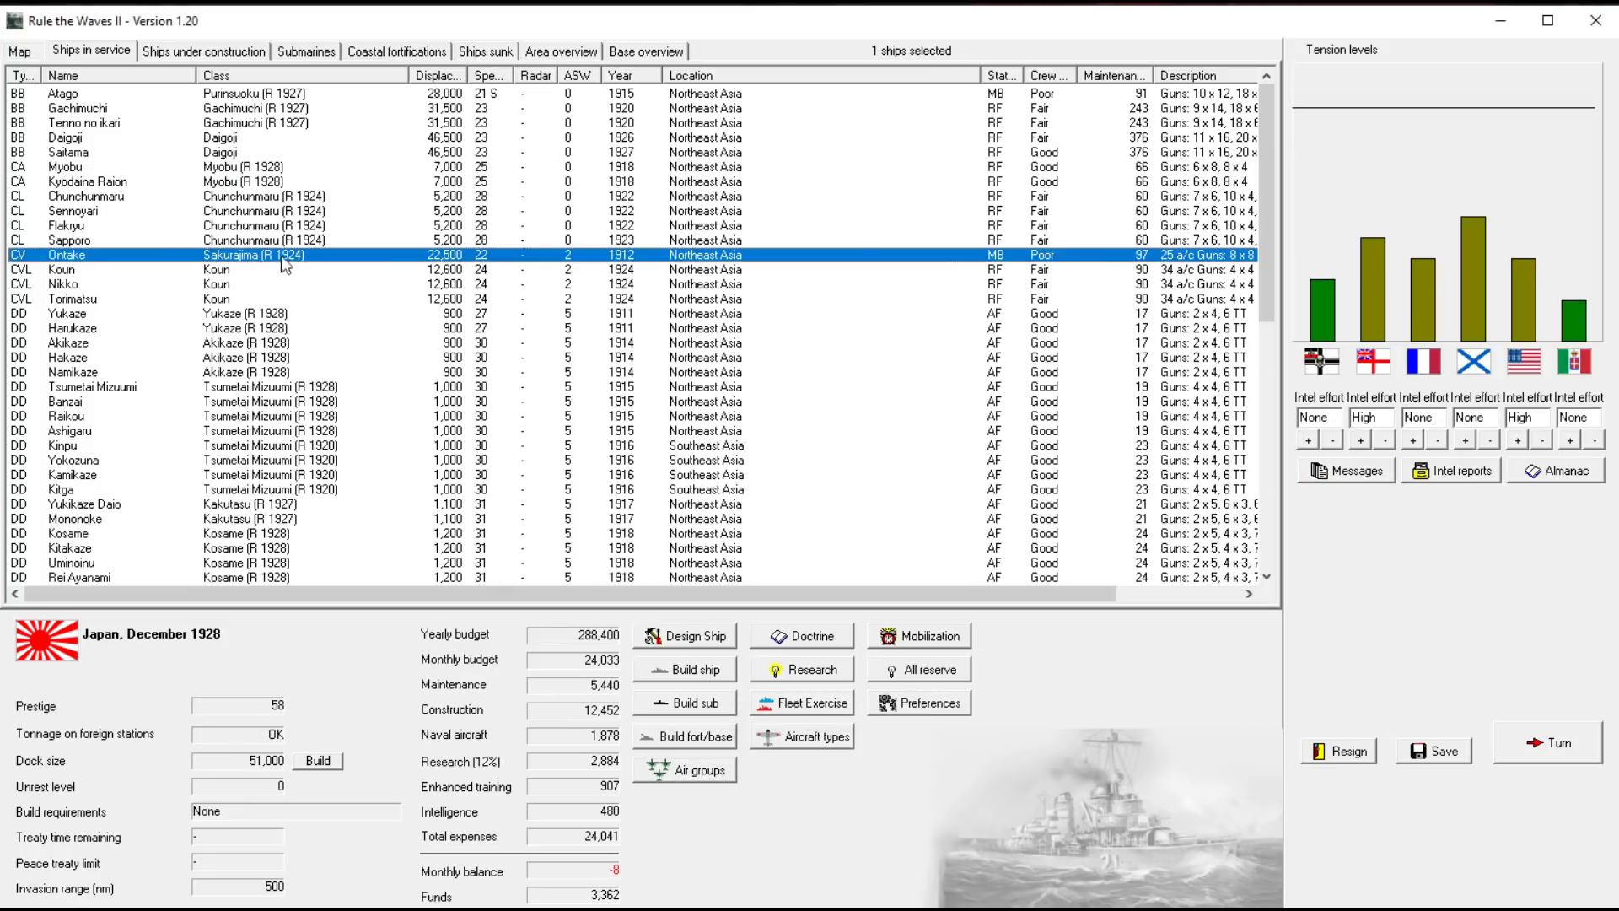
right_click(260, 256)
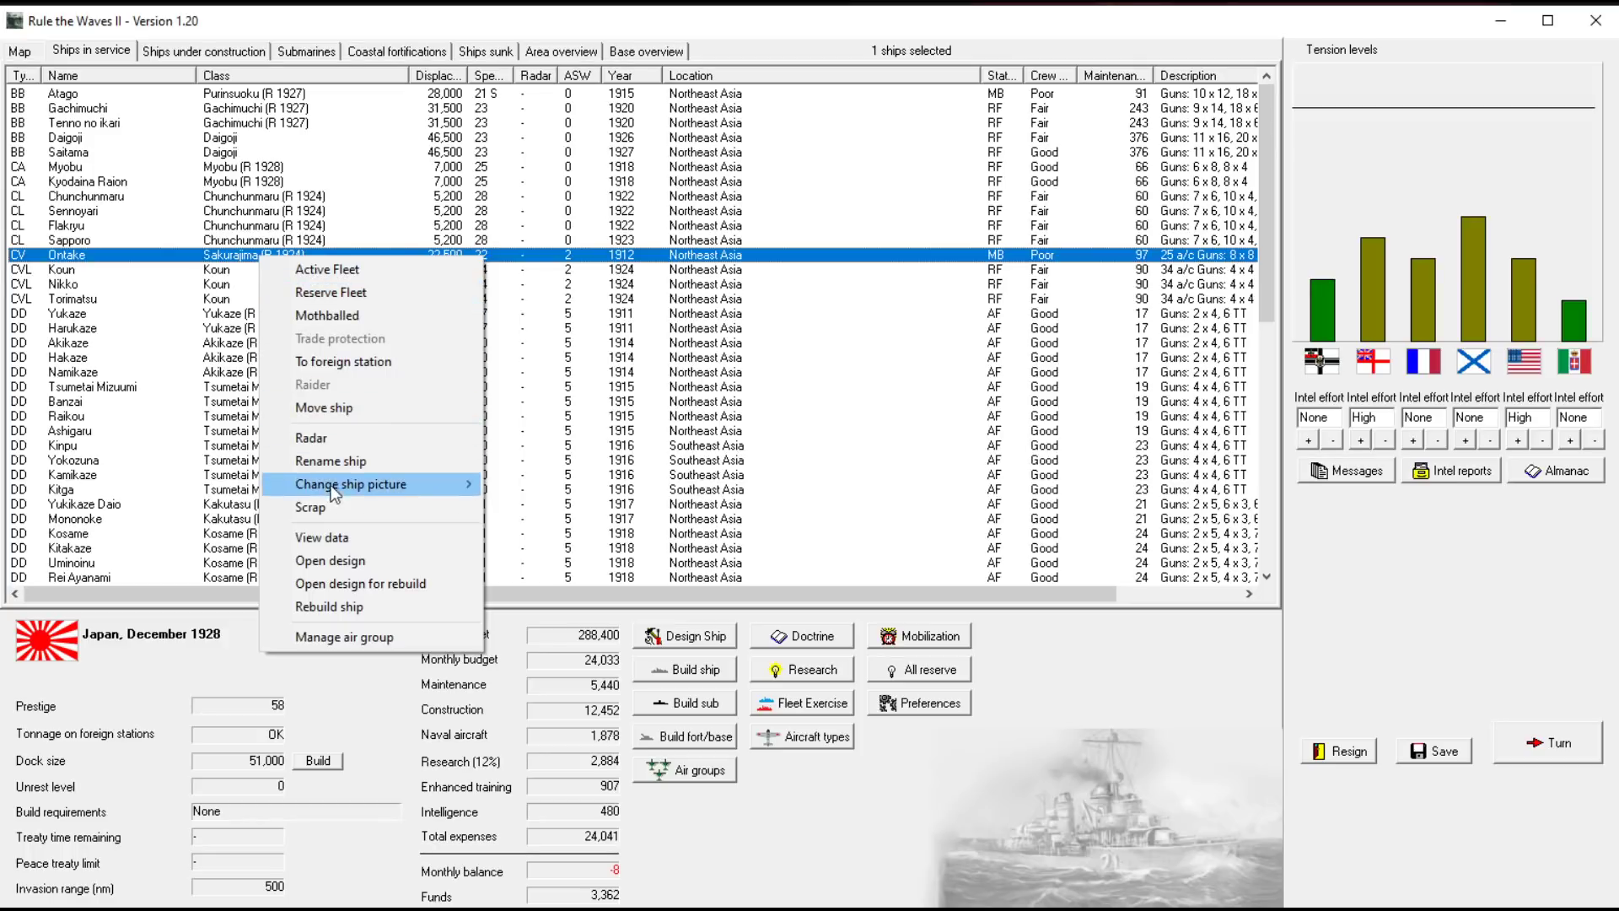
click(313, 507)
click(750, 482)
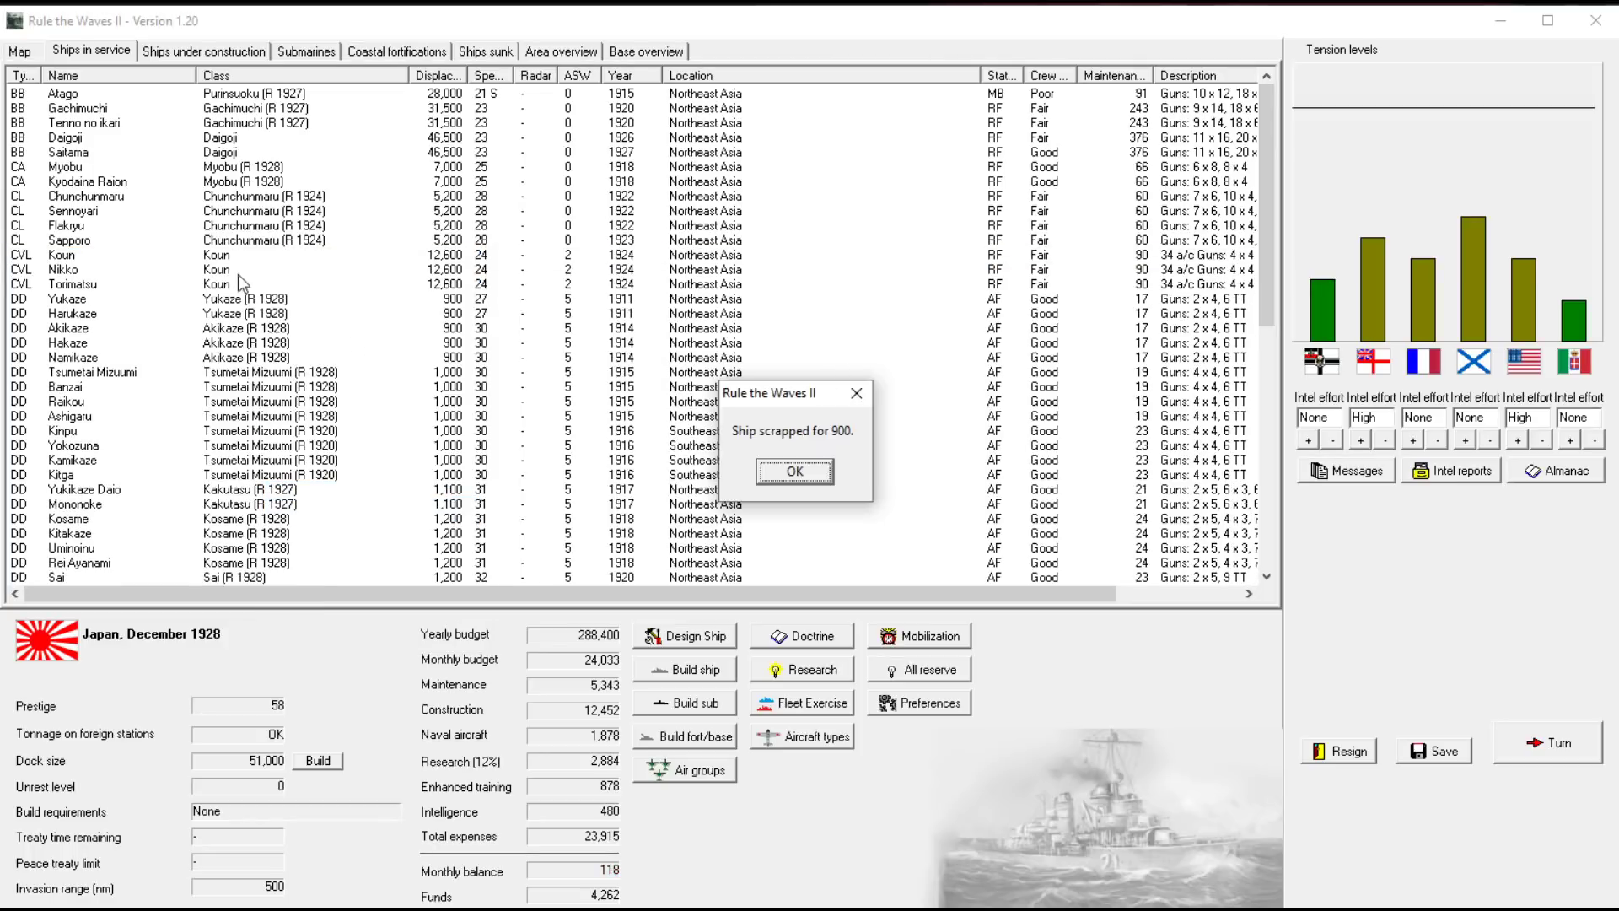
click(809, 476)
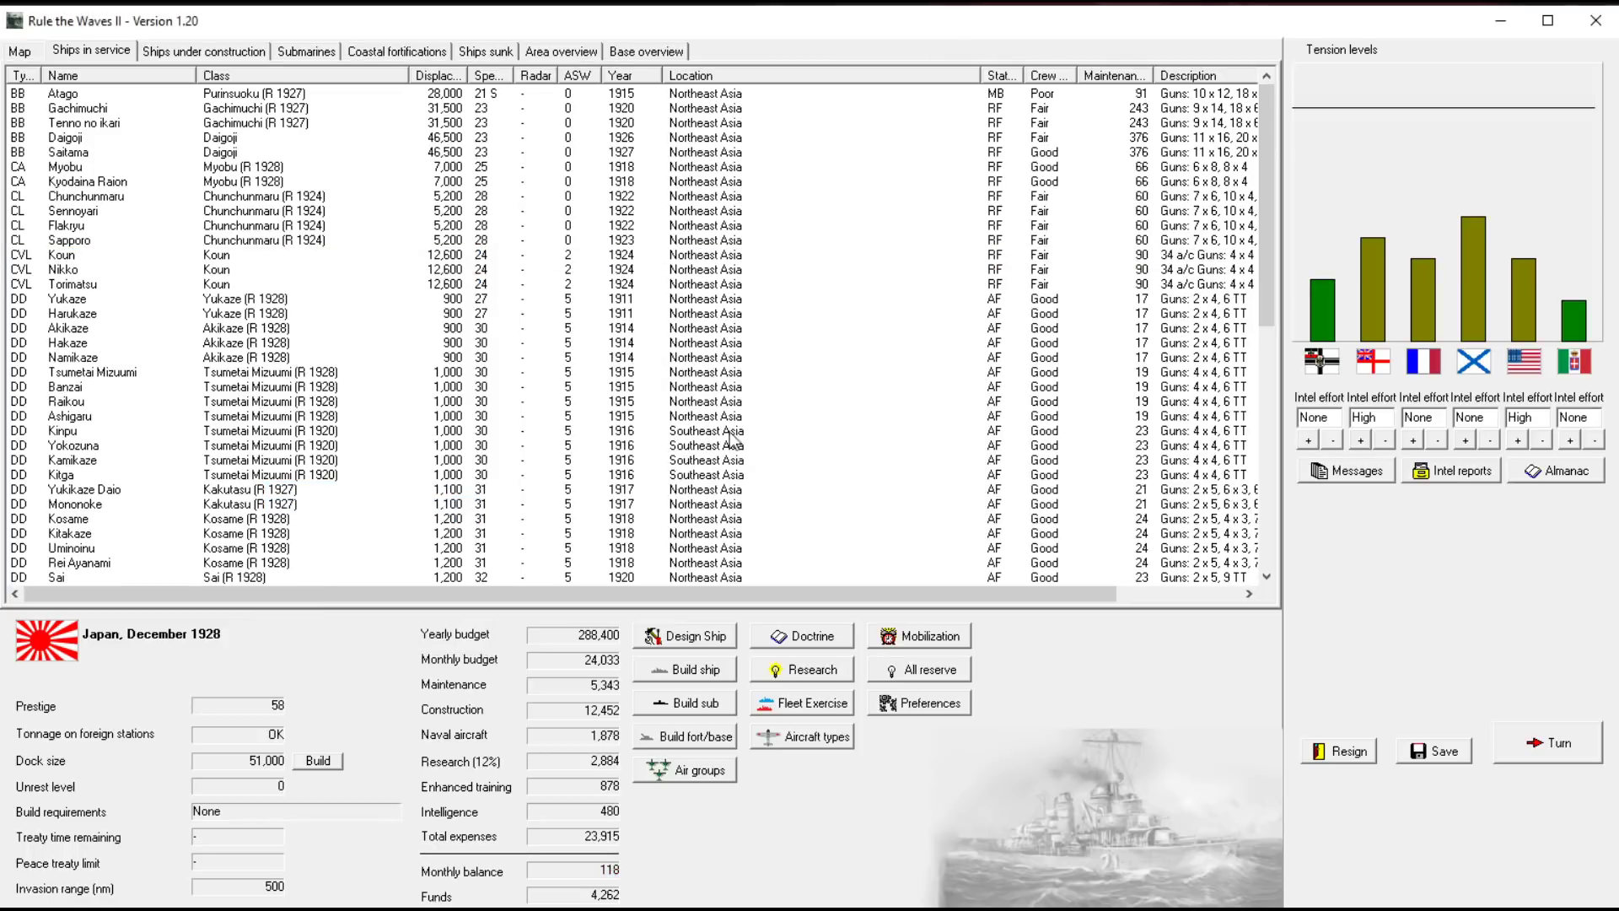
click(222, 254)
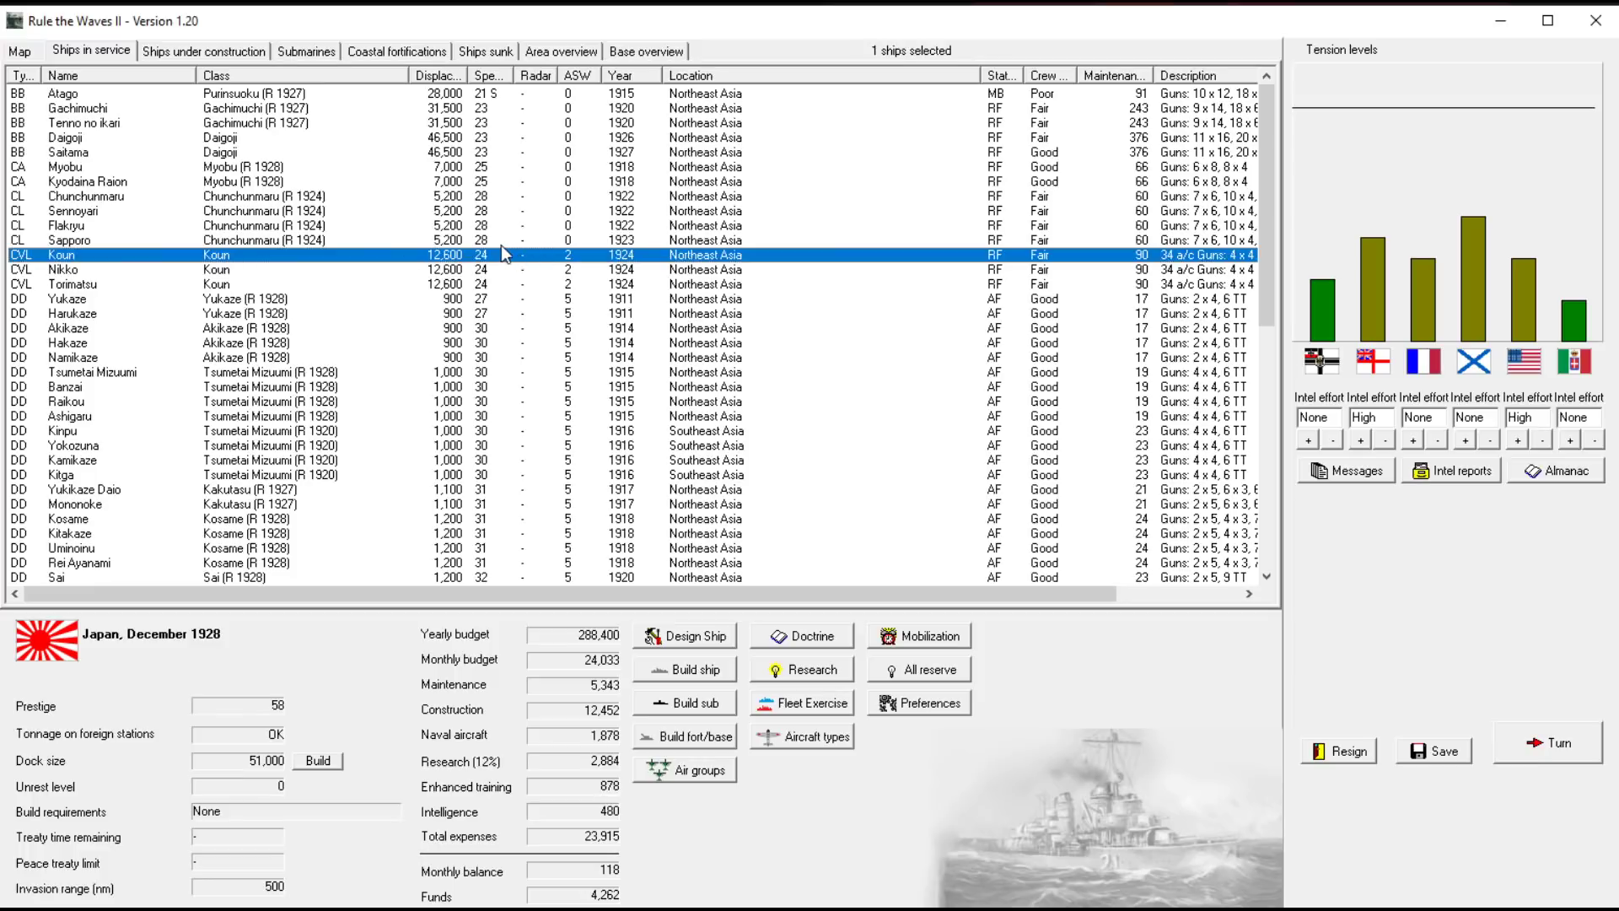
Review the light carriers and cruiser Sapporo, then end the turn
click(233, 287)
shift+click(219, 256)
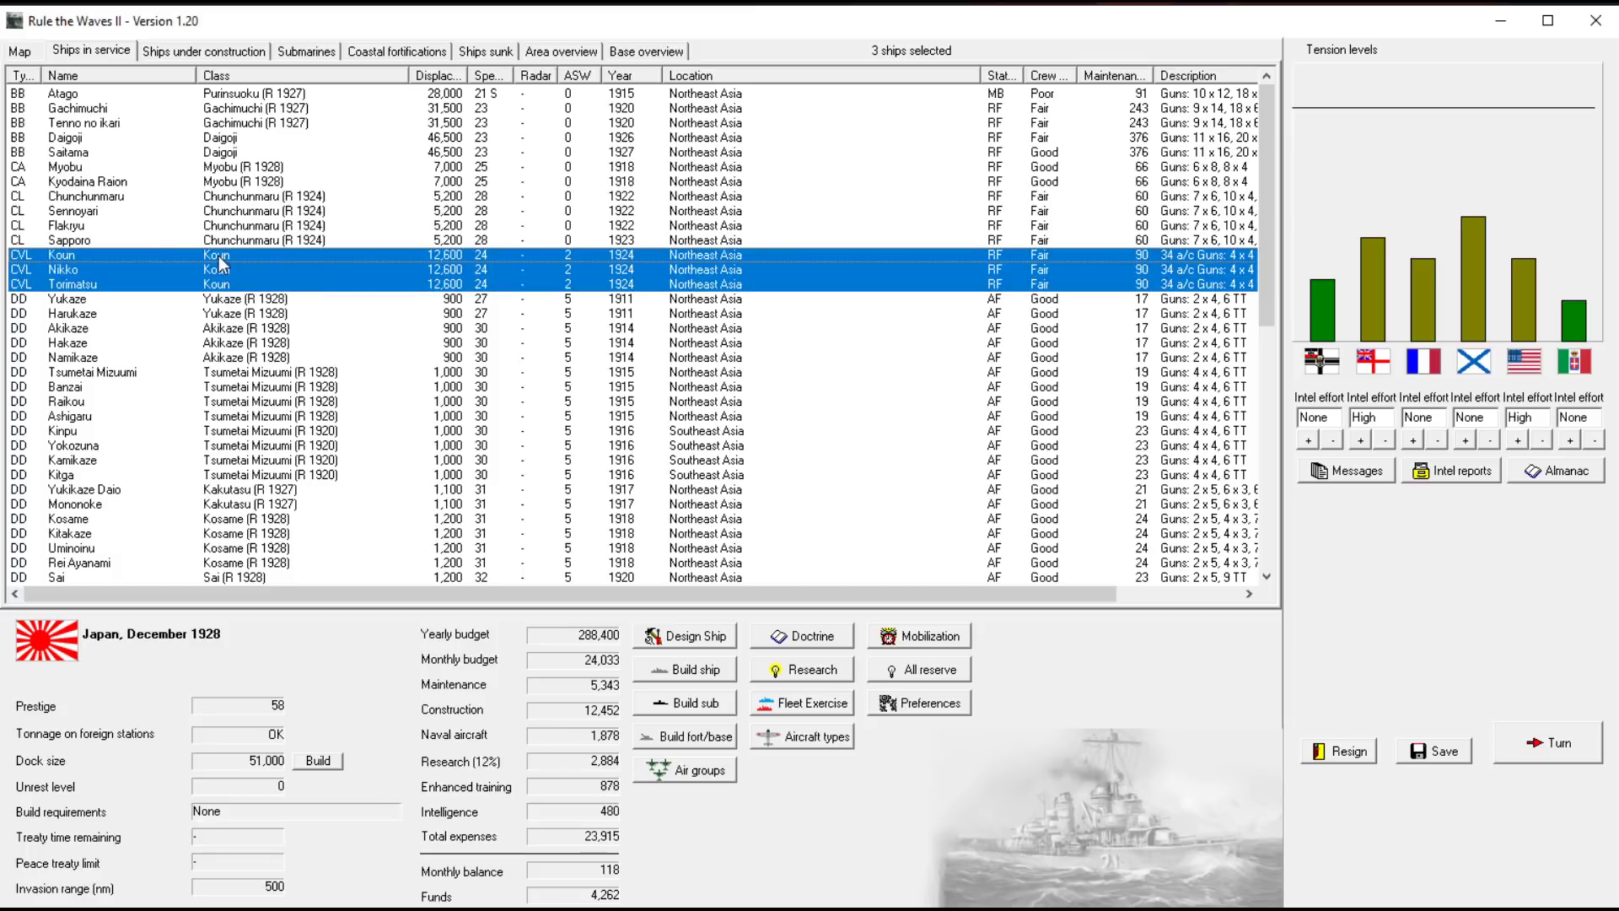
click(392, 198)
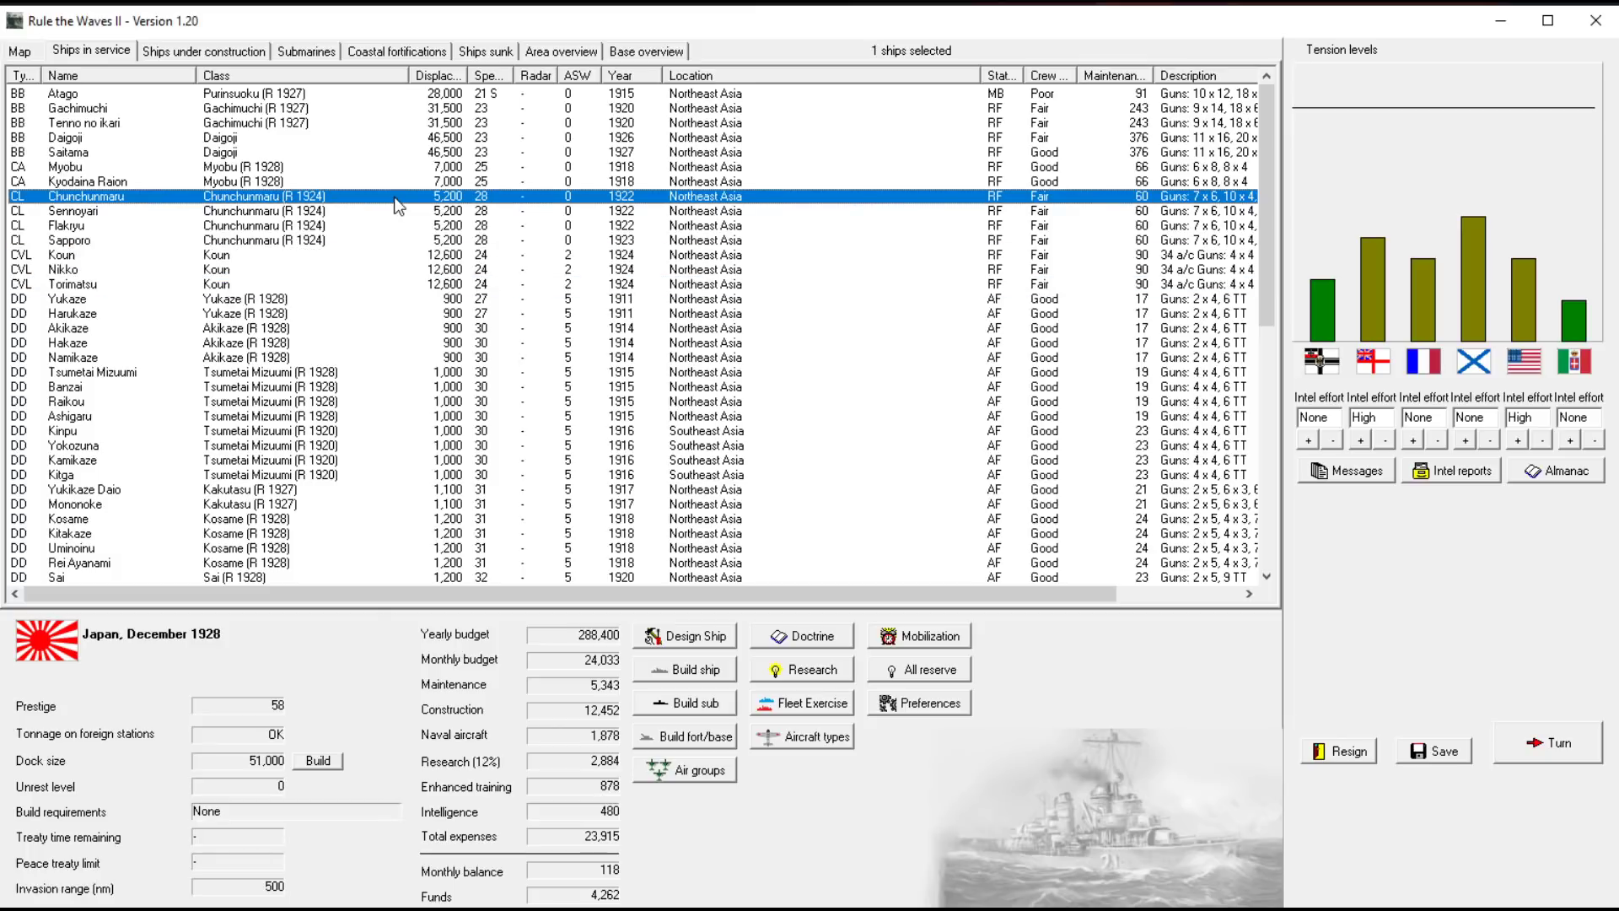
click(293, 243)
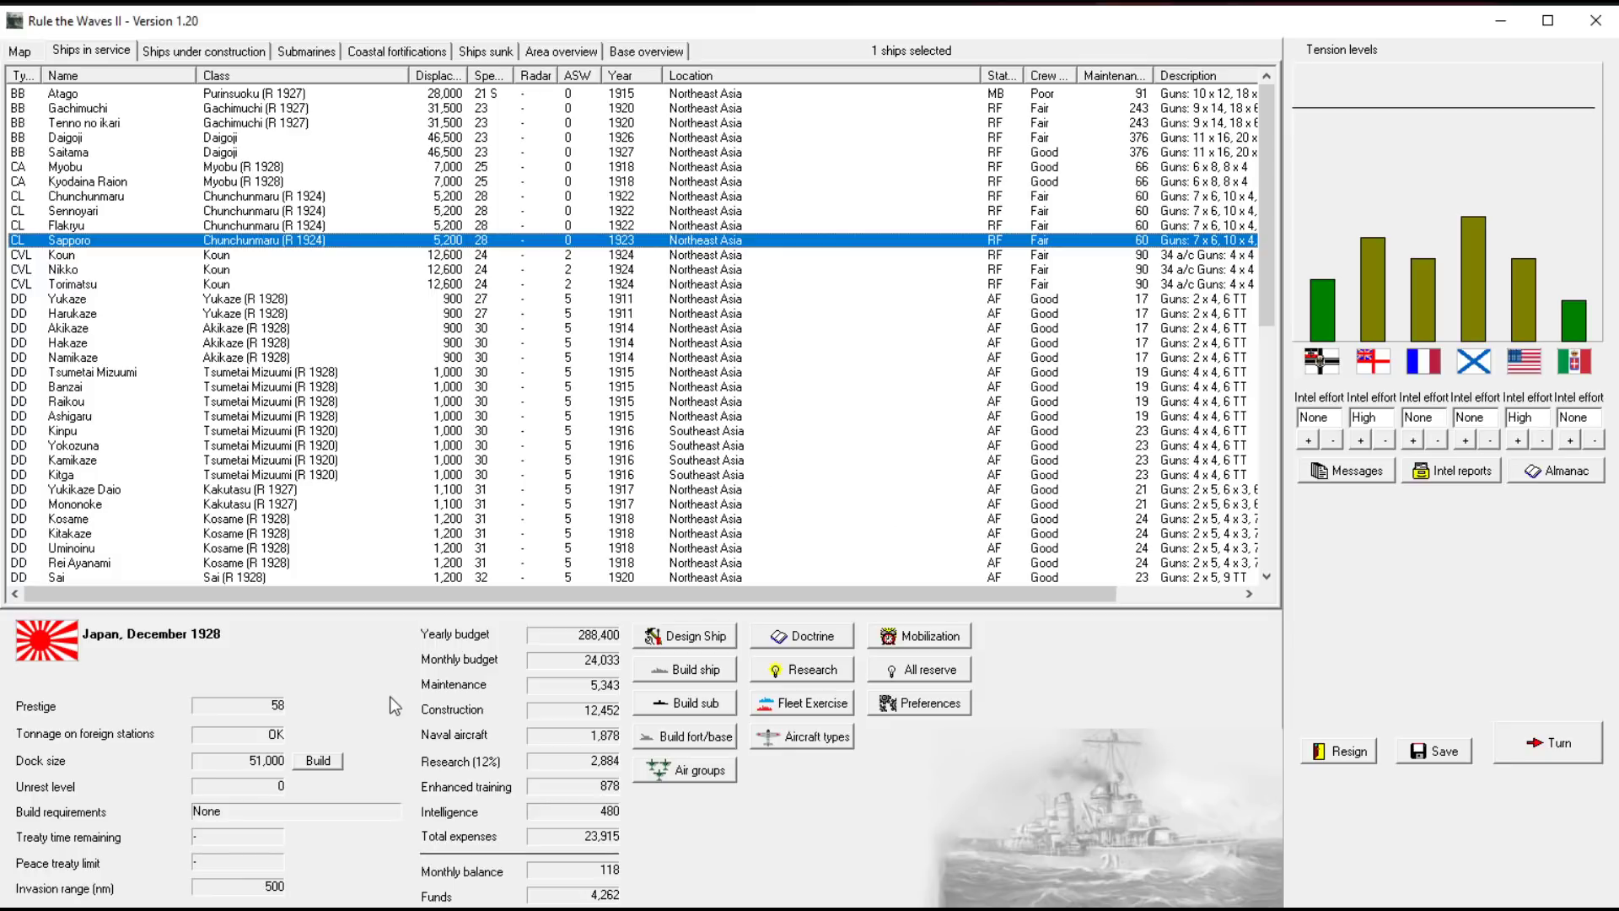
click(1518, 738)
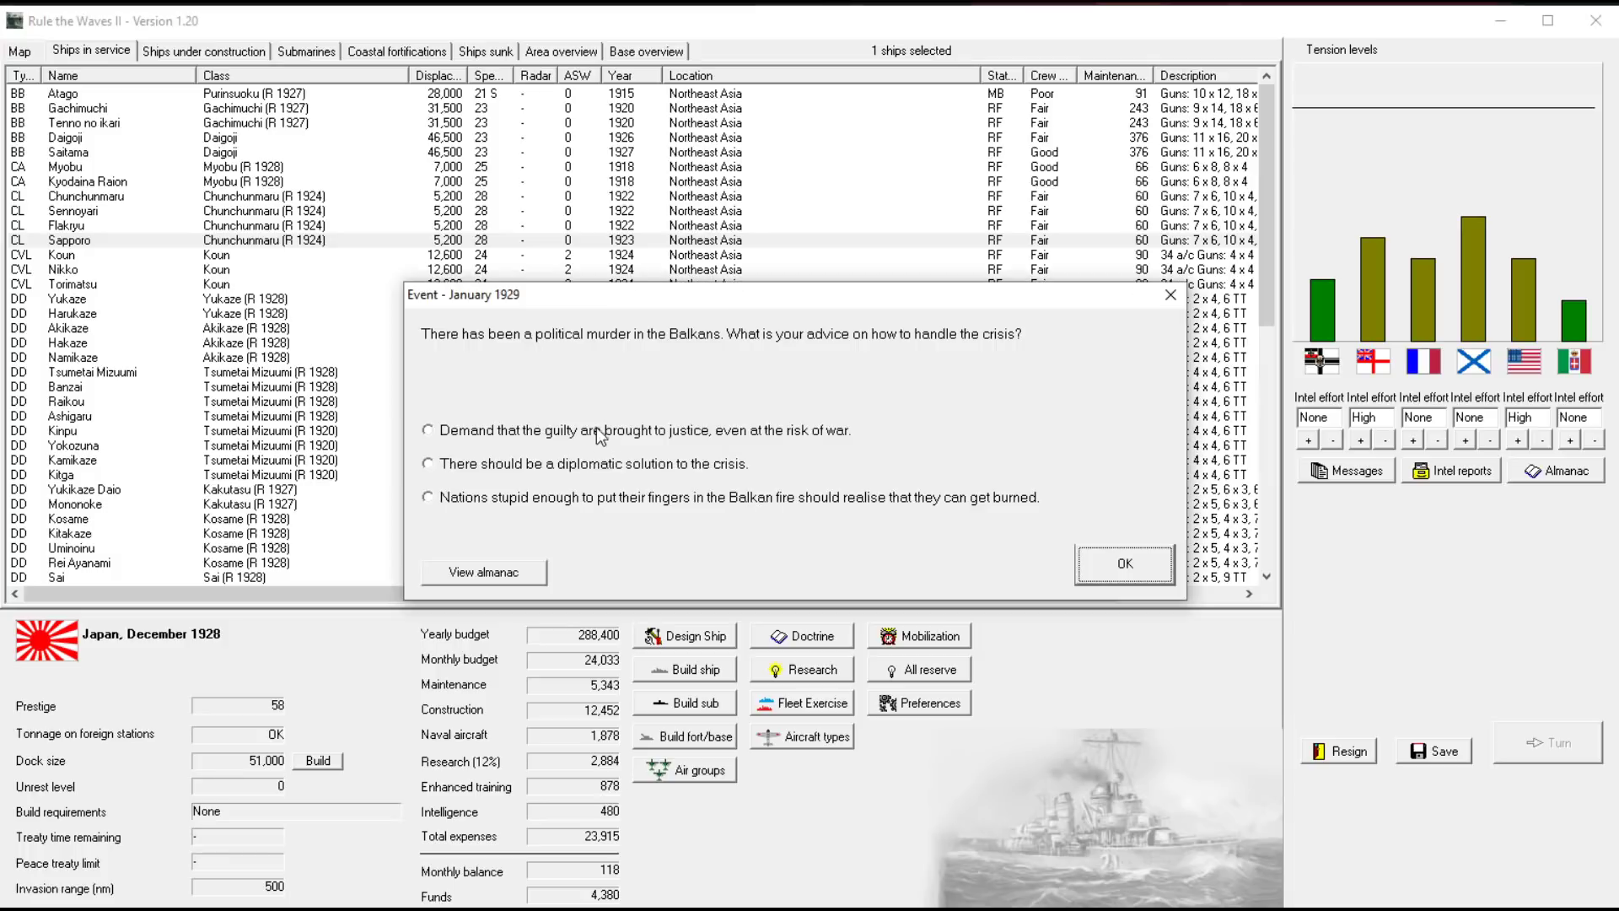
mouse_move(556, 431)
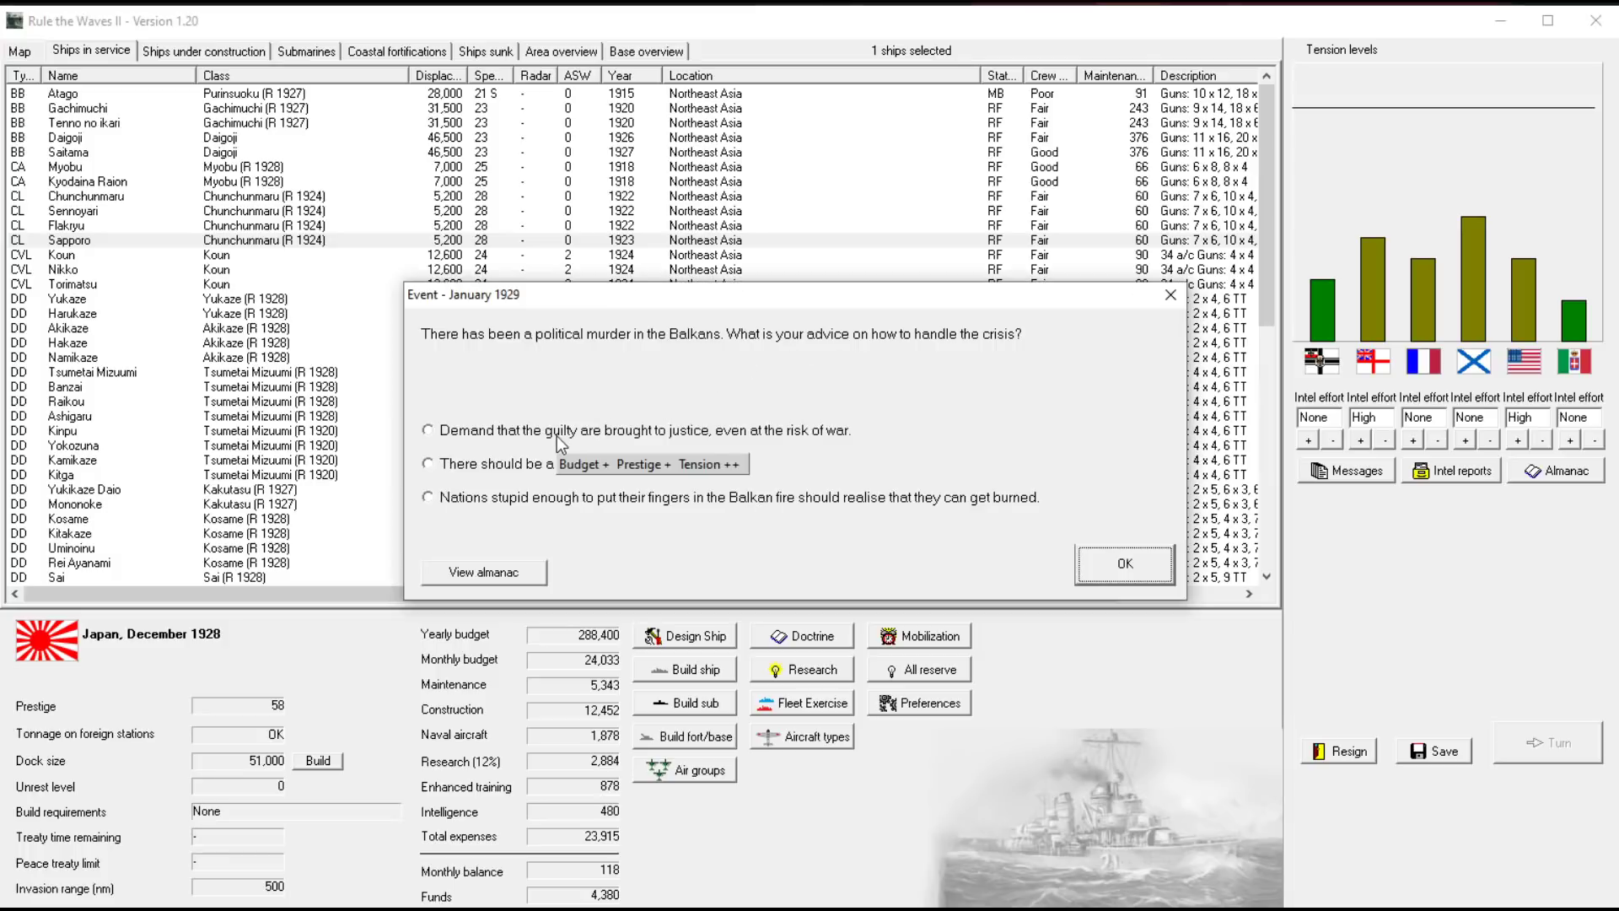
Demand justice in the Balkan crisis and dismiss the January 1929 reports
click(557, 437)
click(1104, 565)
click(821, 643)
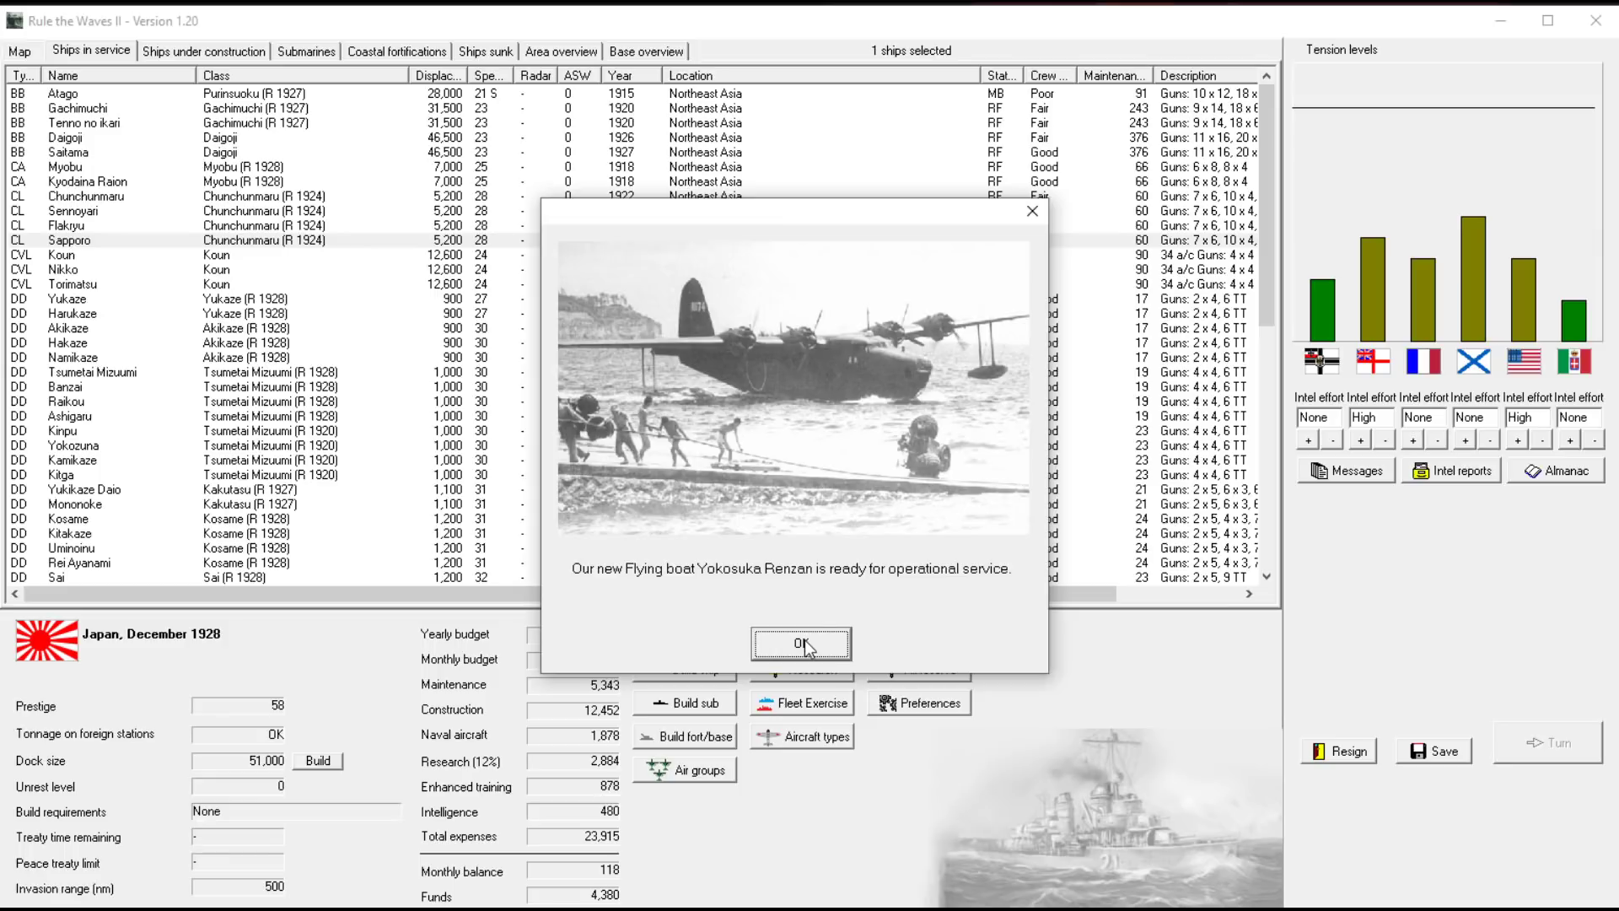
click(803, 641)
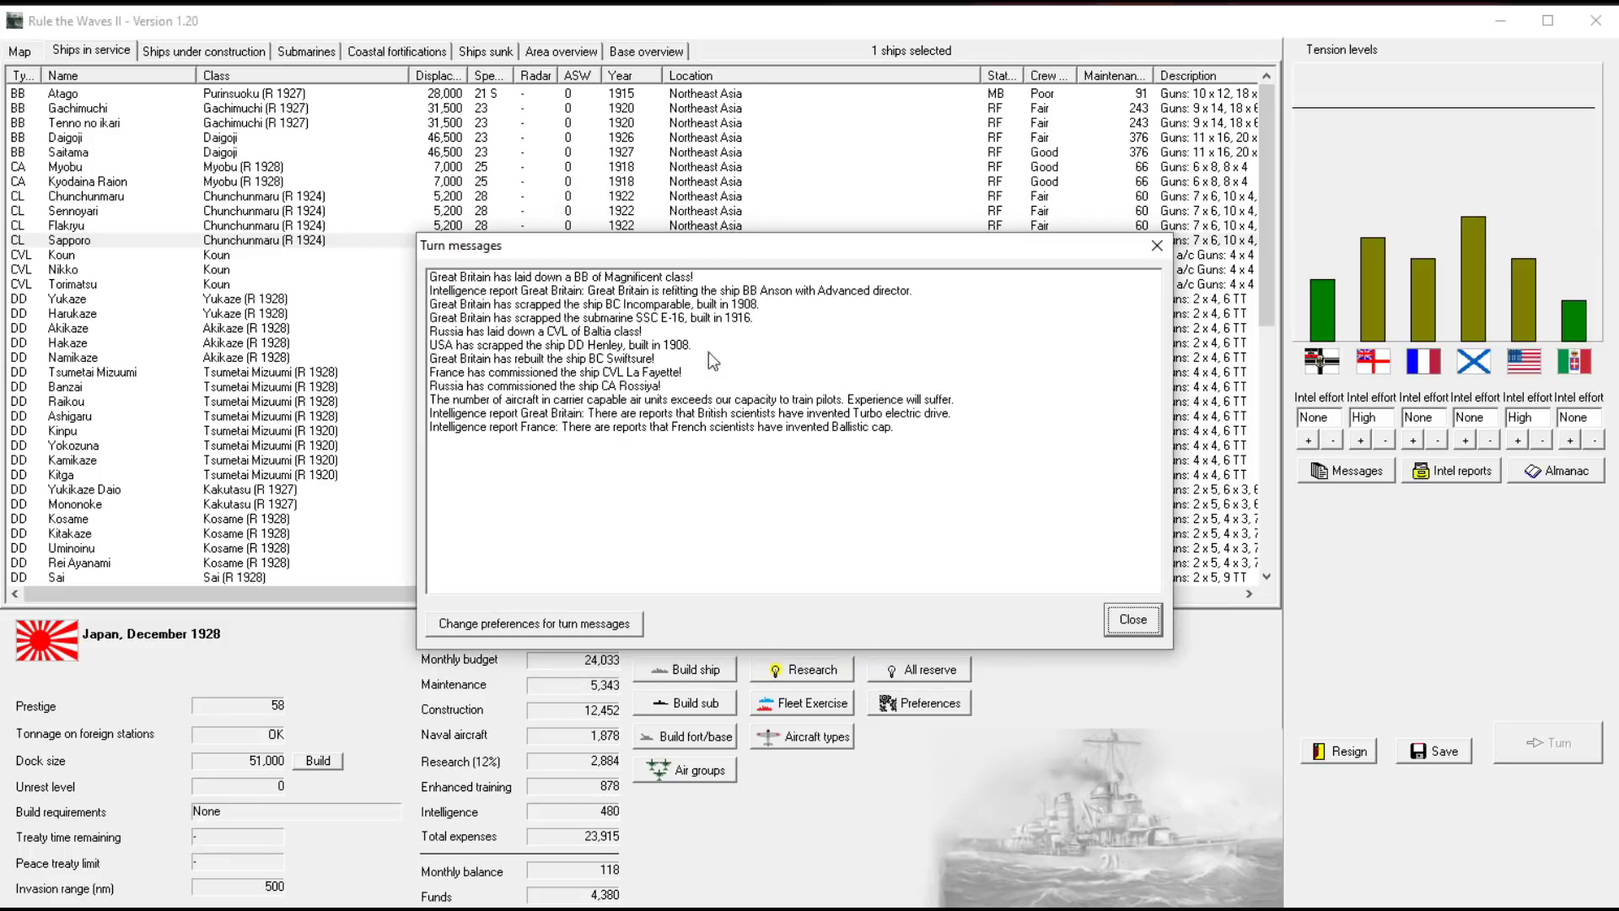
click(1132, 621)
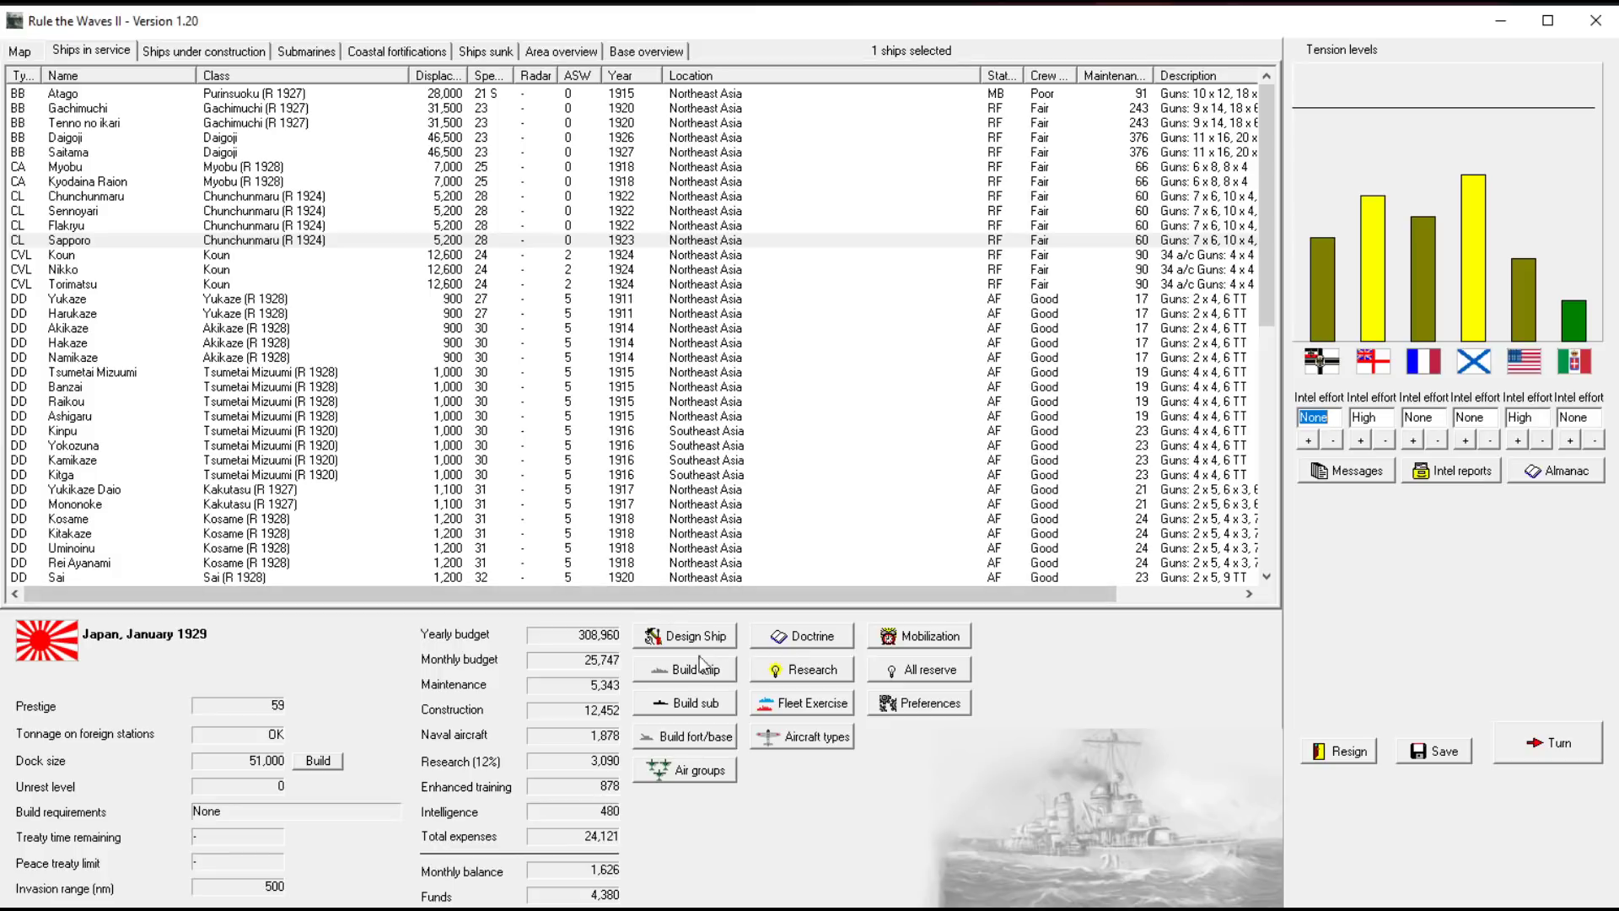
Resume construction of battleship Wakoku in Ships under construction
click(215, 51)
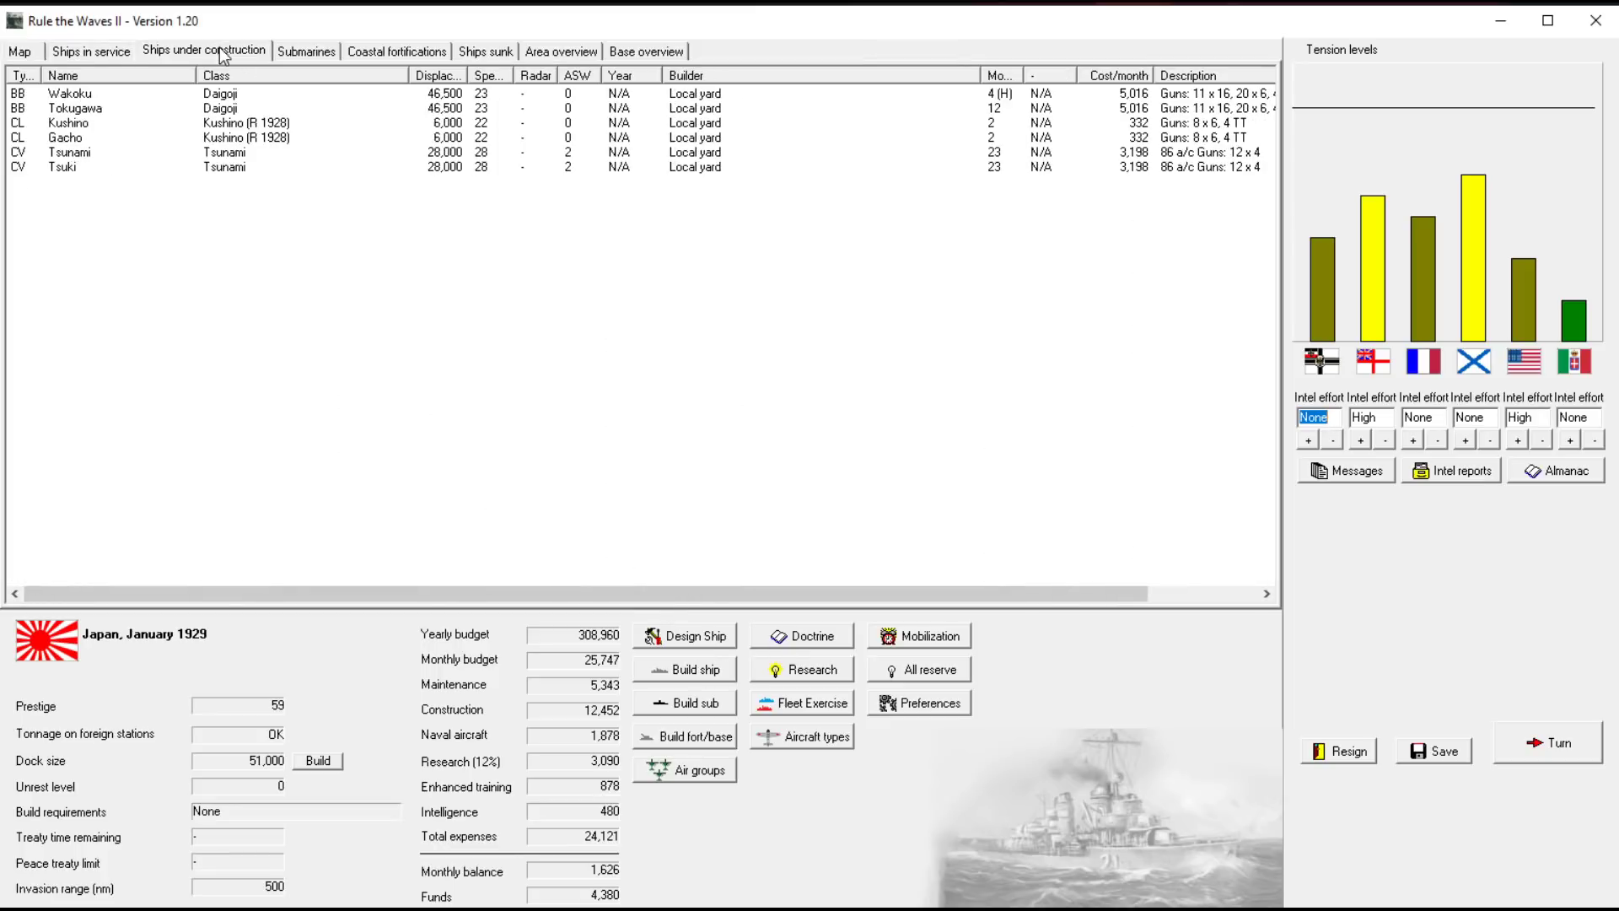
click(897, 94)
right_click(895, 94)
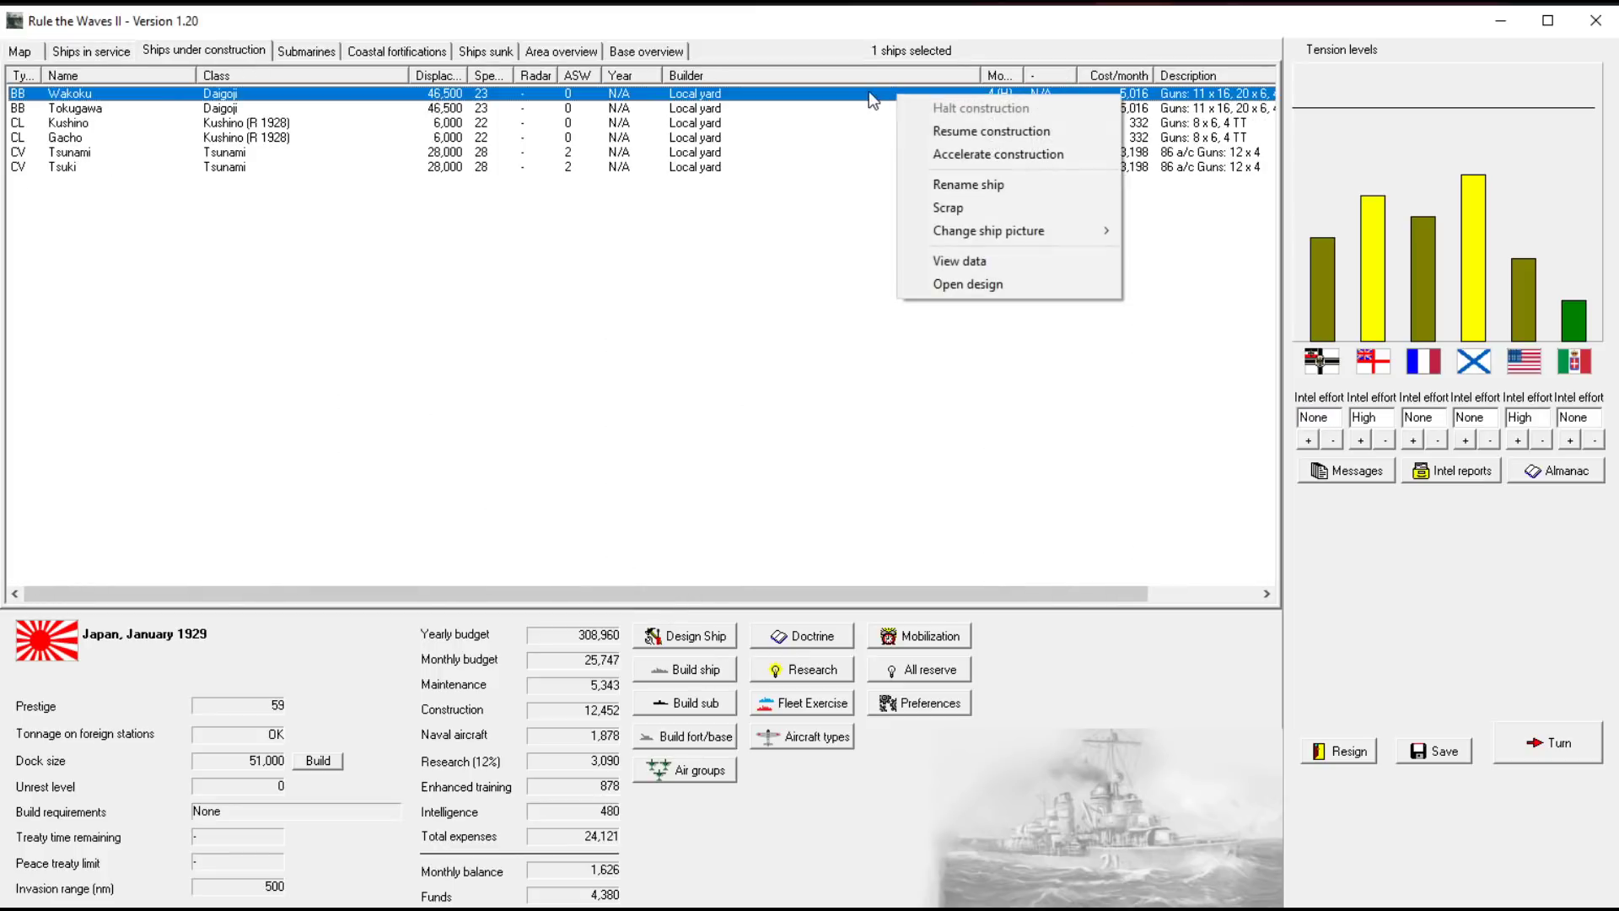
click(955, 131)
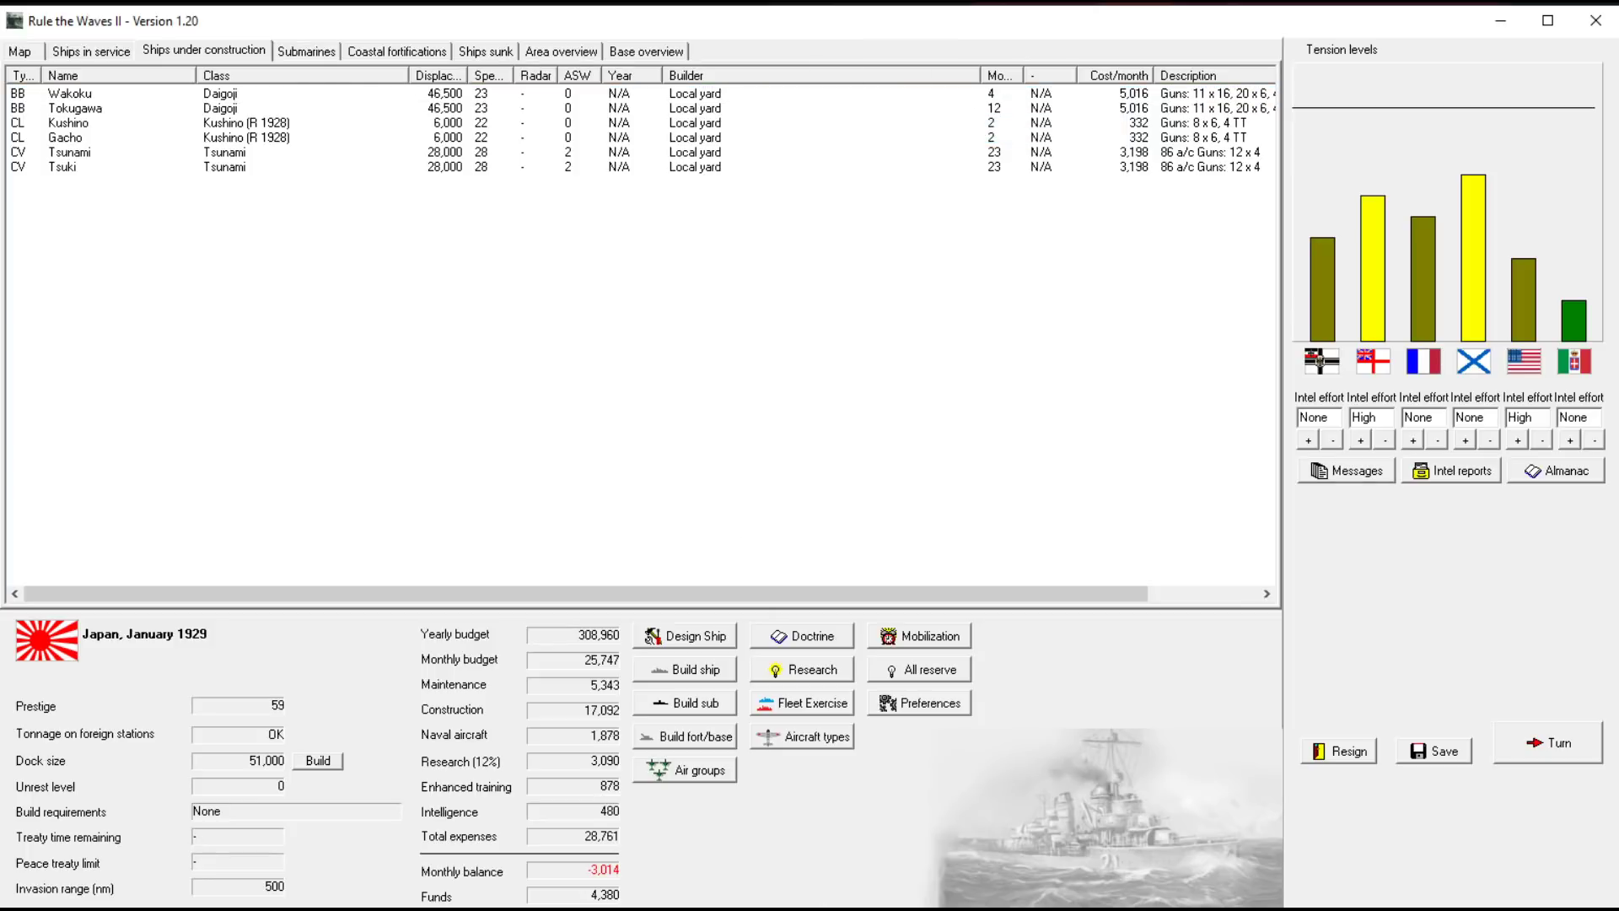
Advance to February 1929, close turn messages and glance at the aircraft types overview
click(1550, 742)
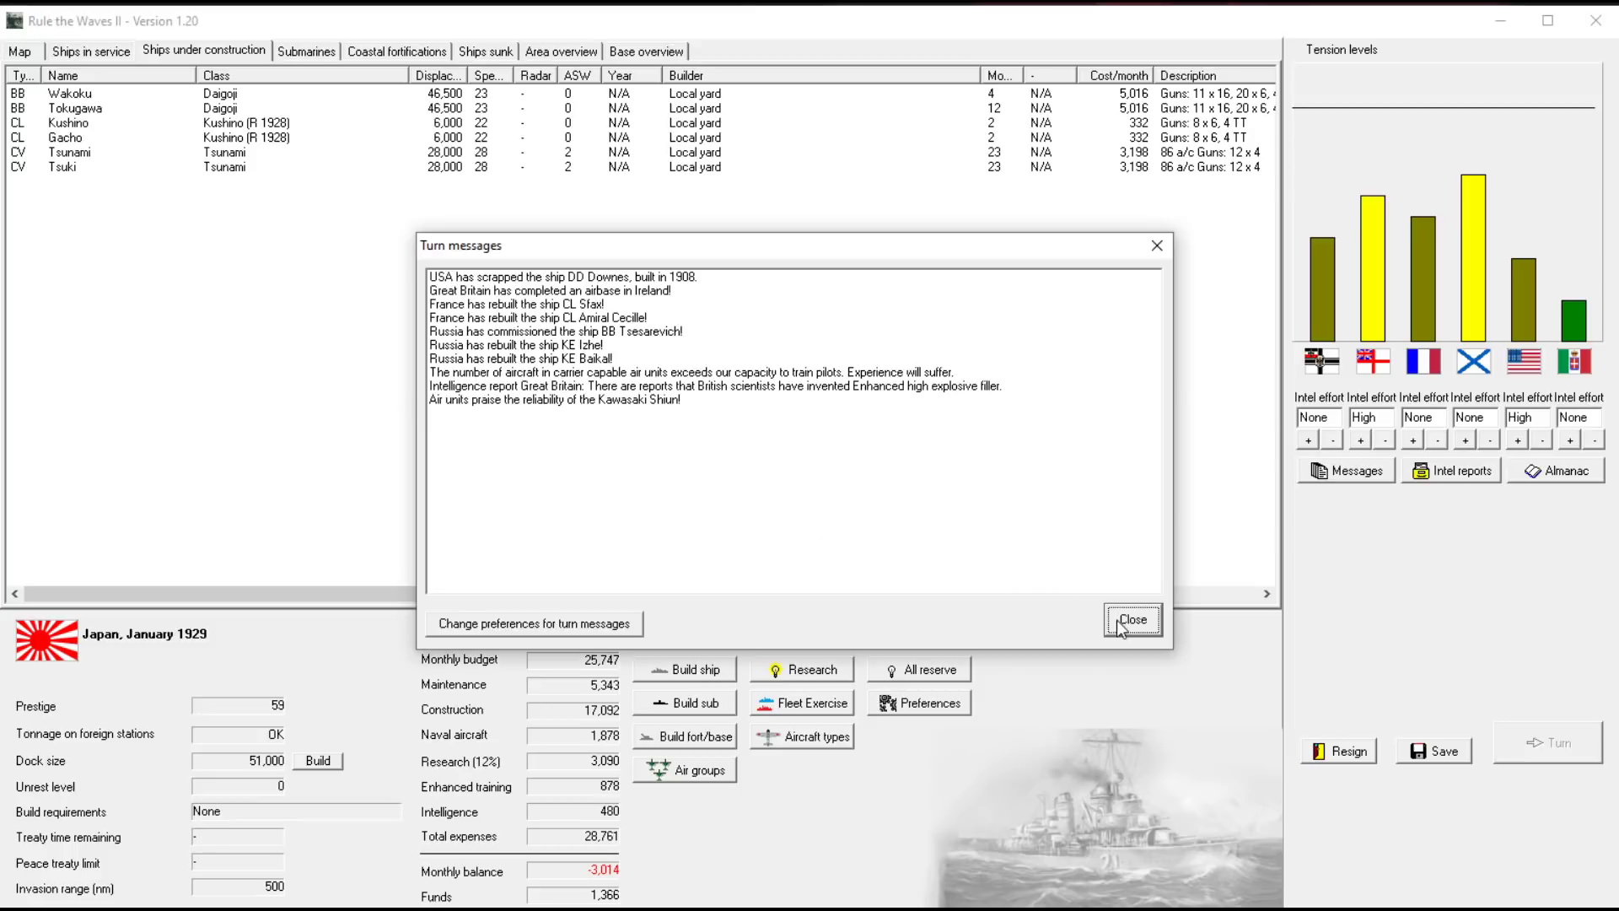
click(559, 376)
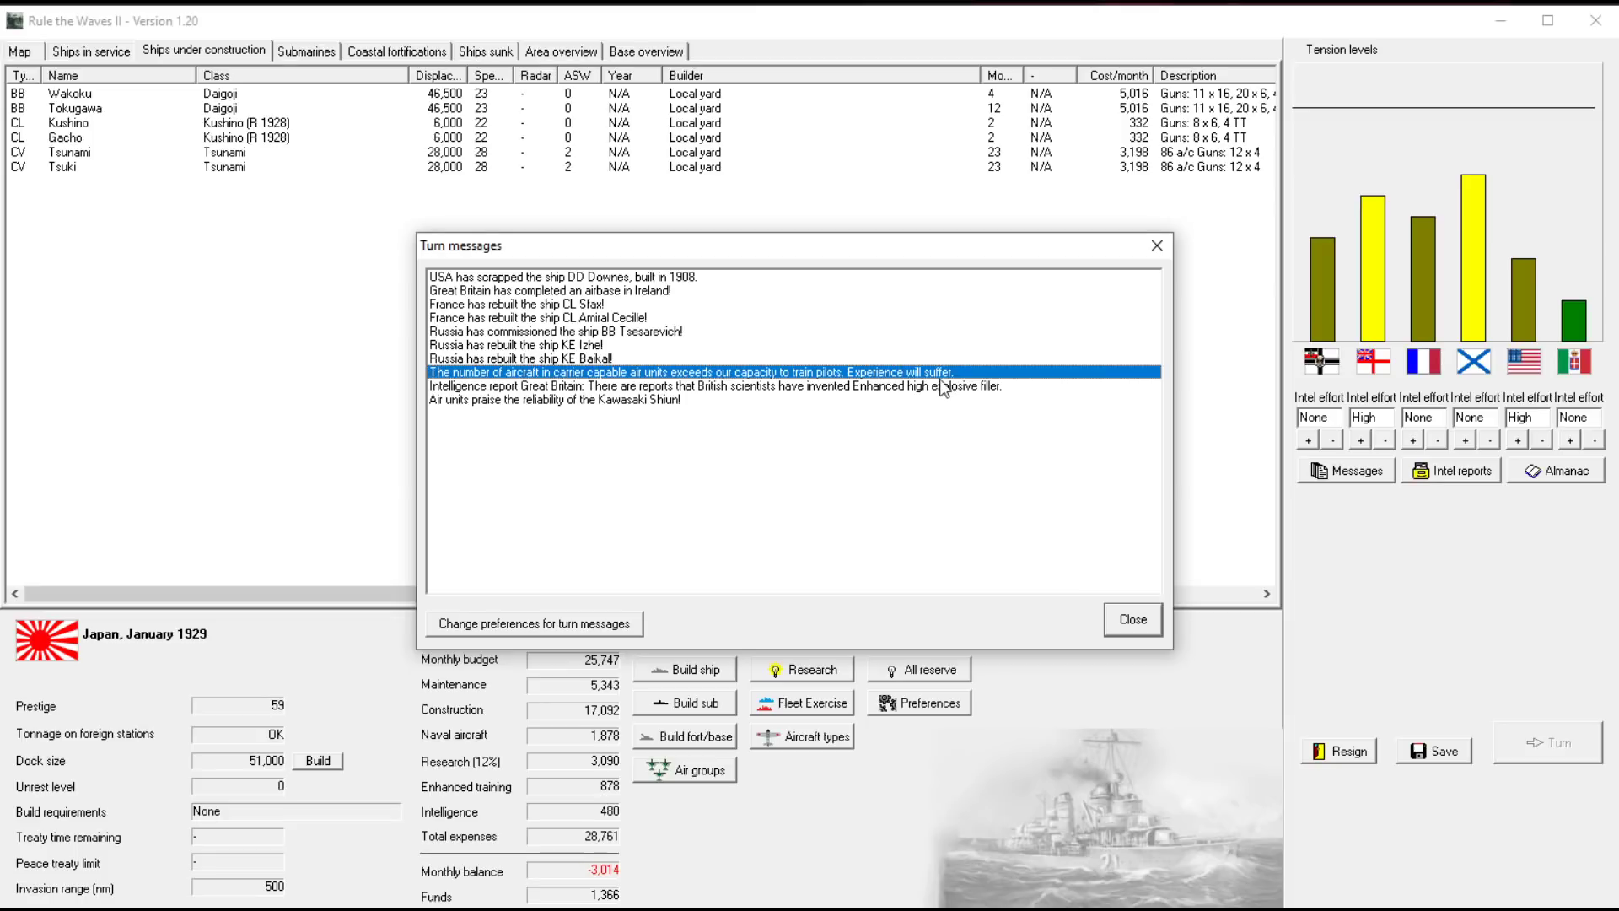
click(1147, 620)
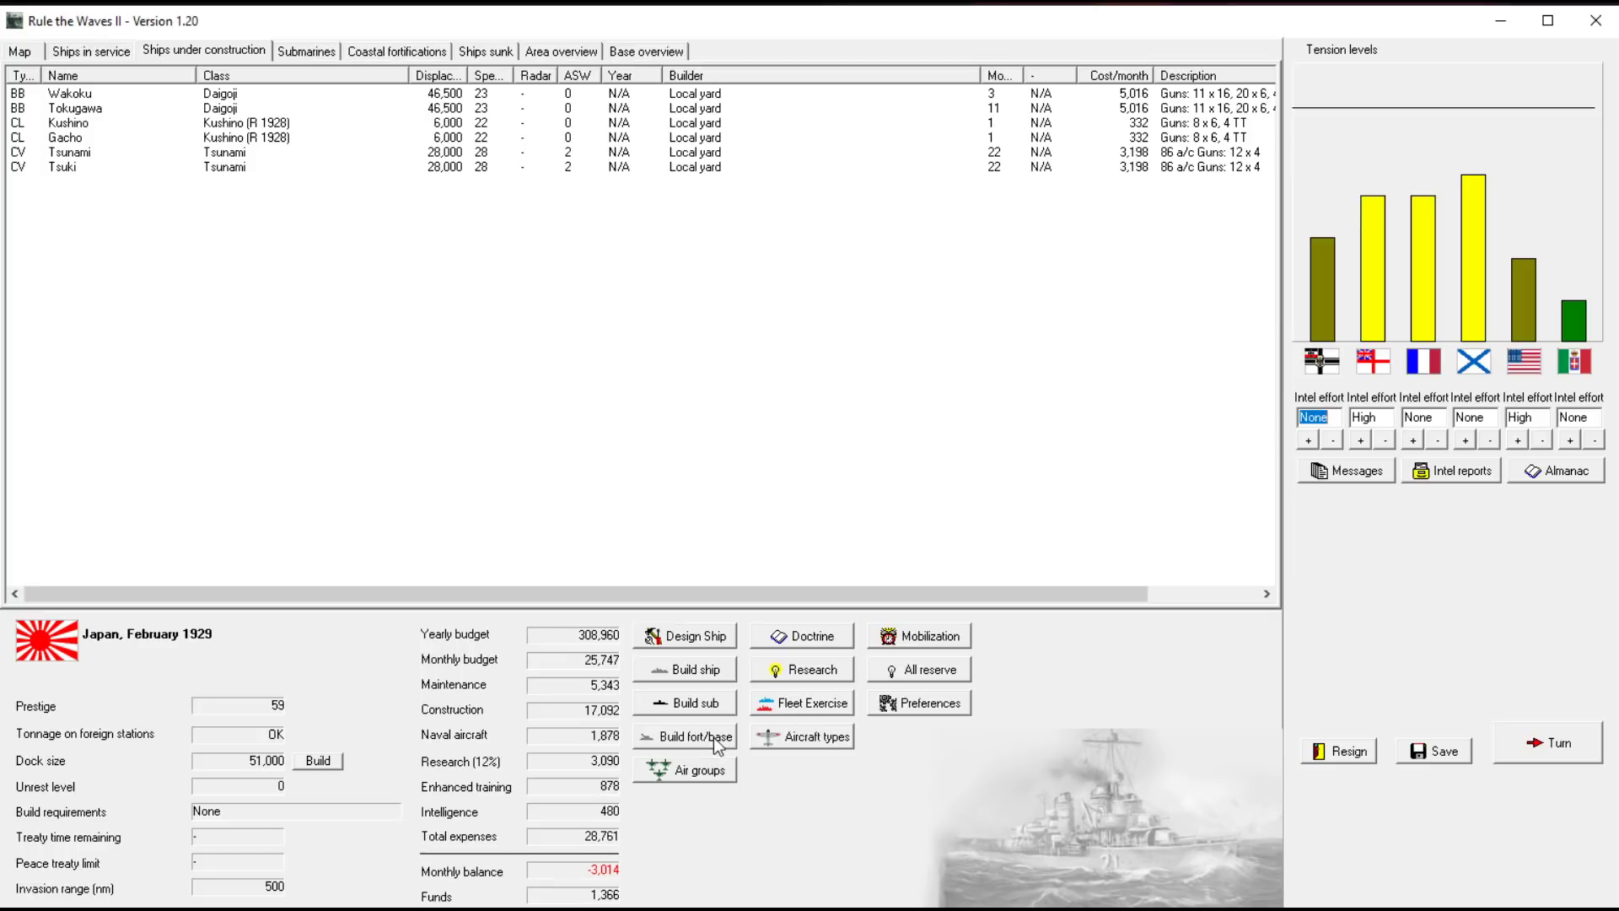
click(807, 737)
click(1285, 716)
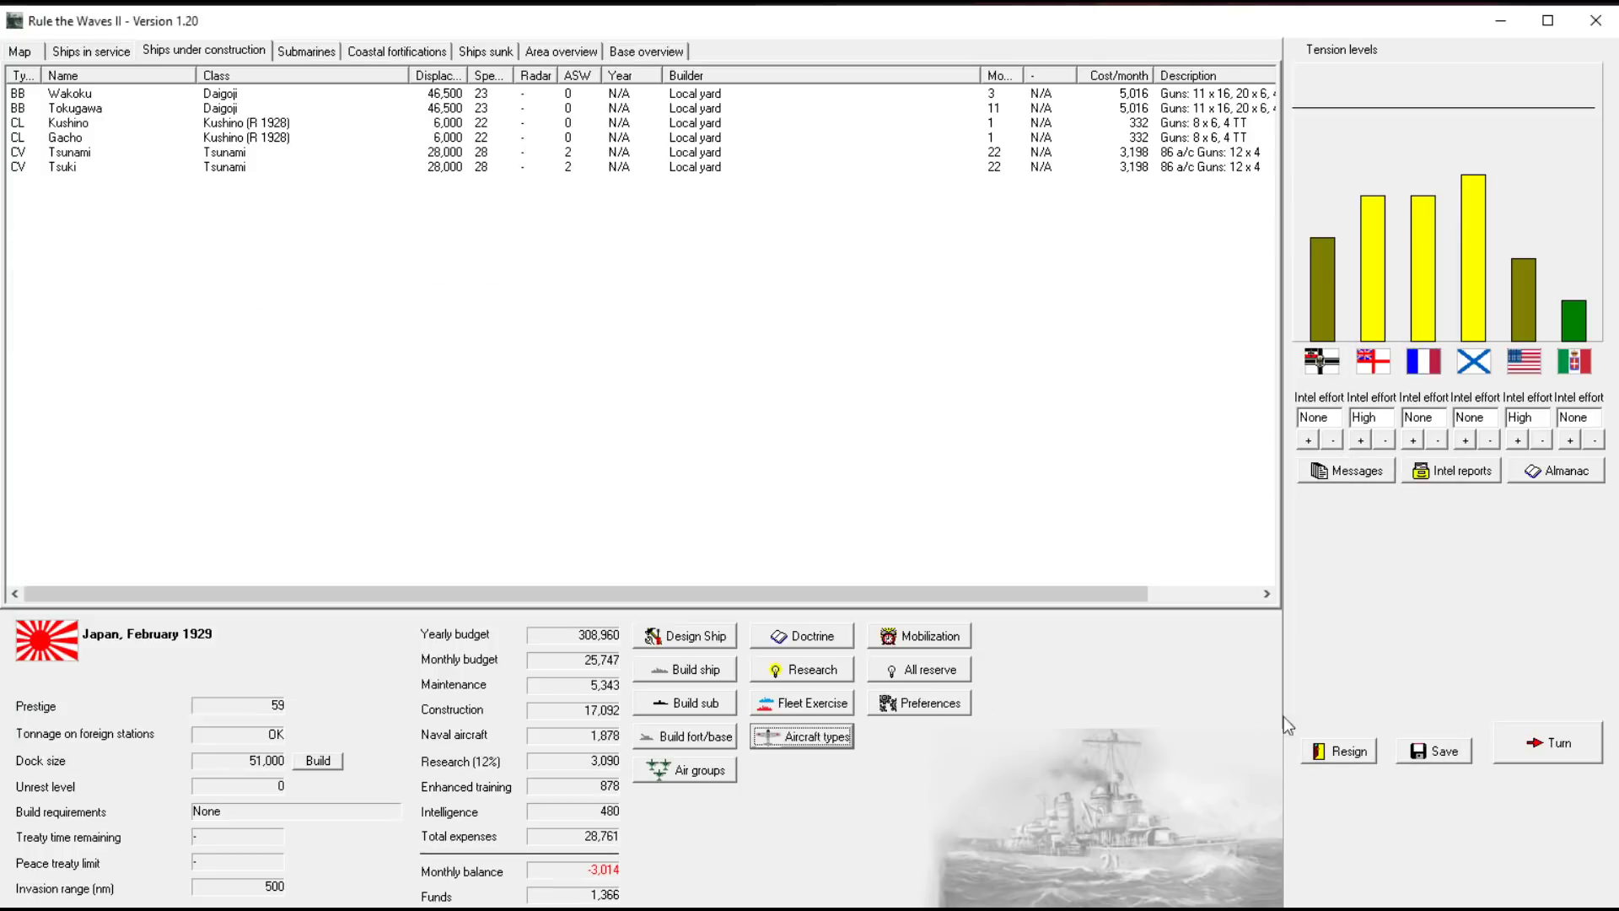
In air group management, select the reserve 1669 Sentai torpedo bombers and 2255 Sentai fighters
click(699, 771)
click(328, 238)
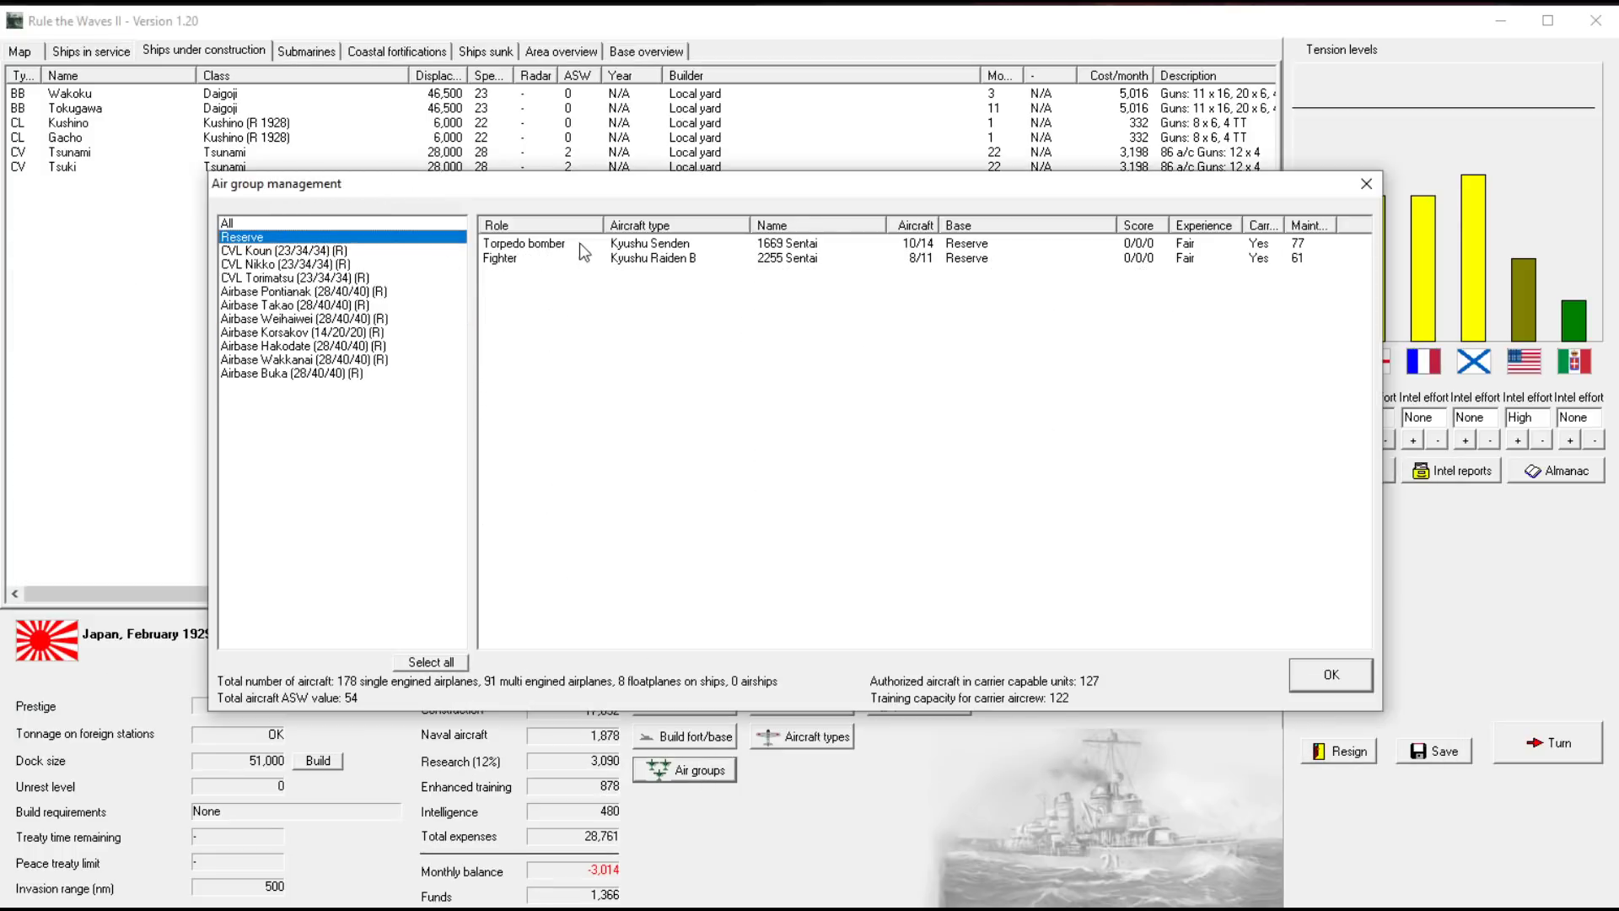
click(639, 247)
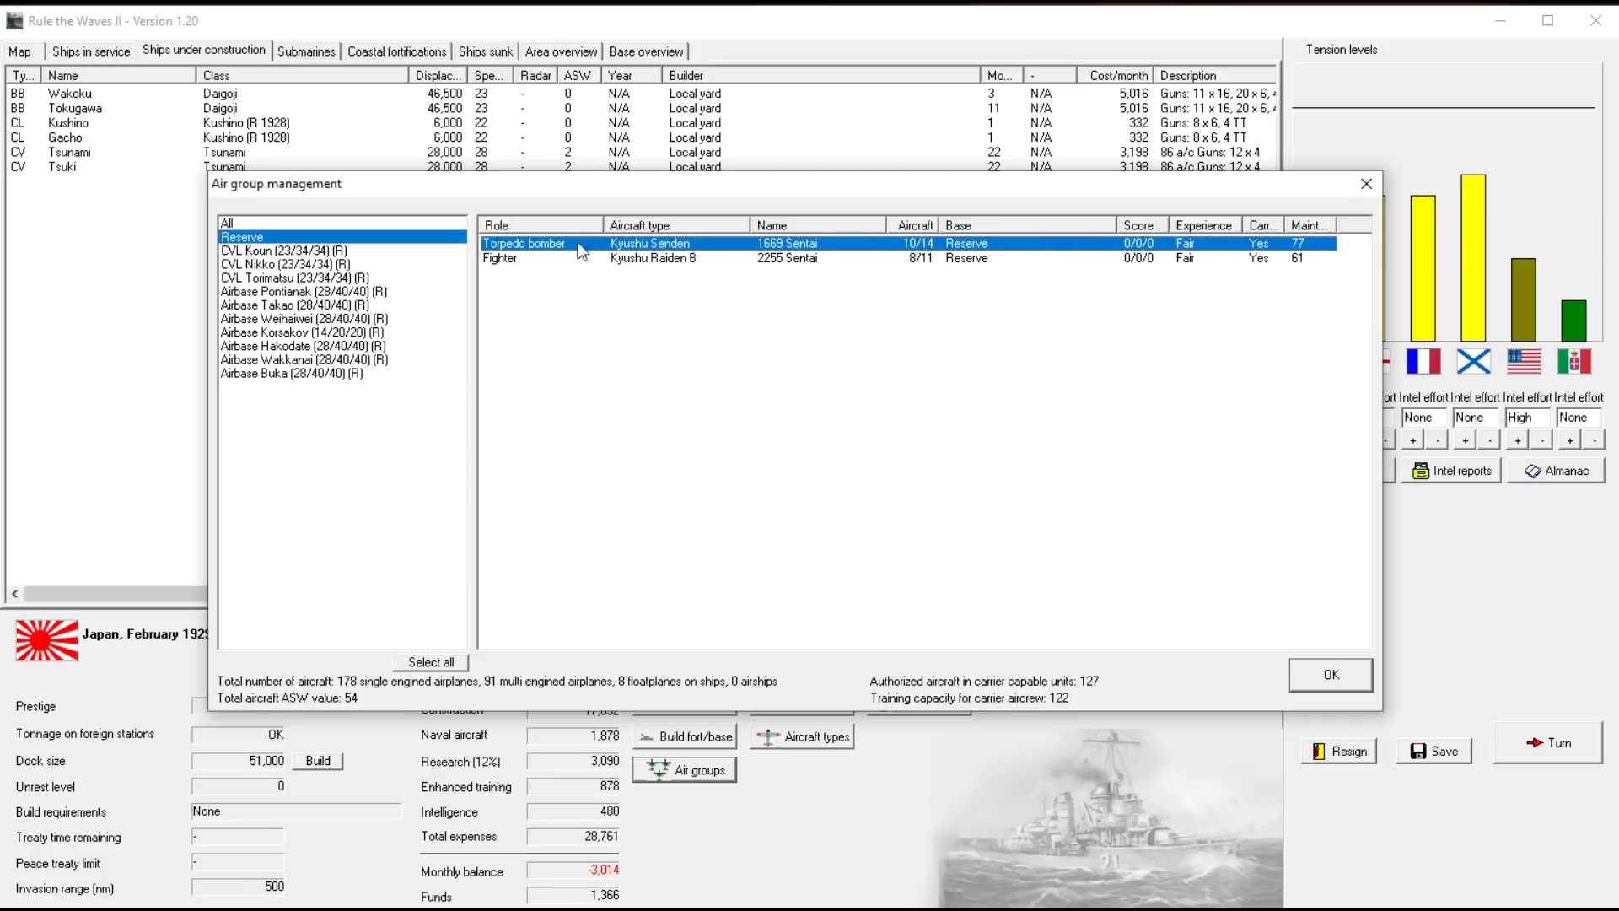
click(330, 254)
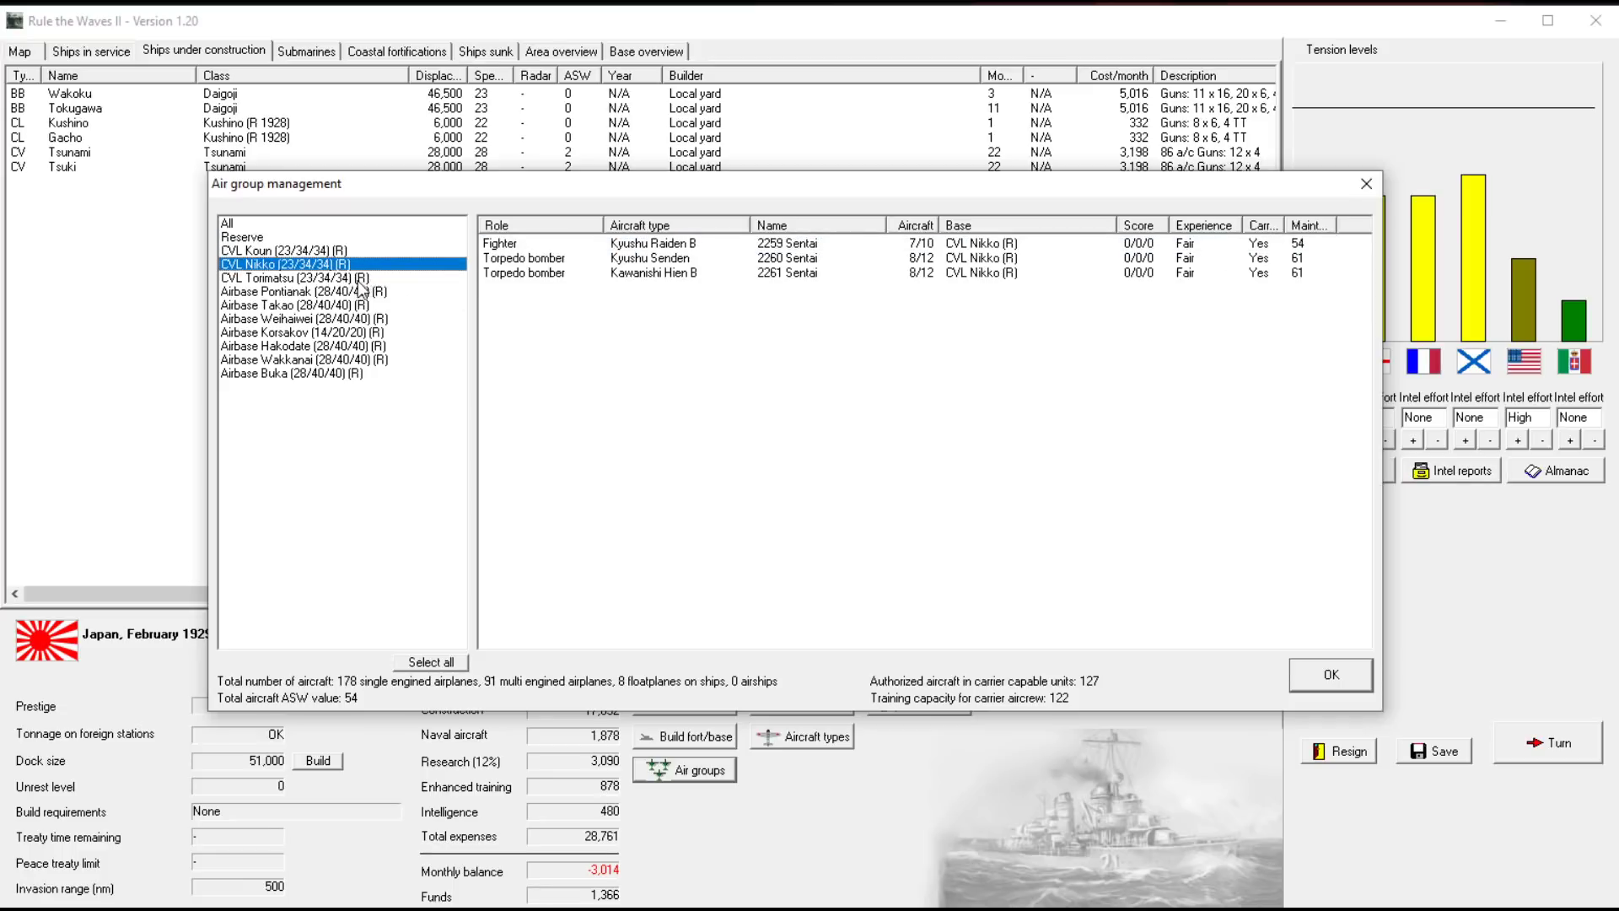
click(357, 278)
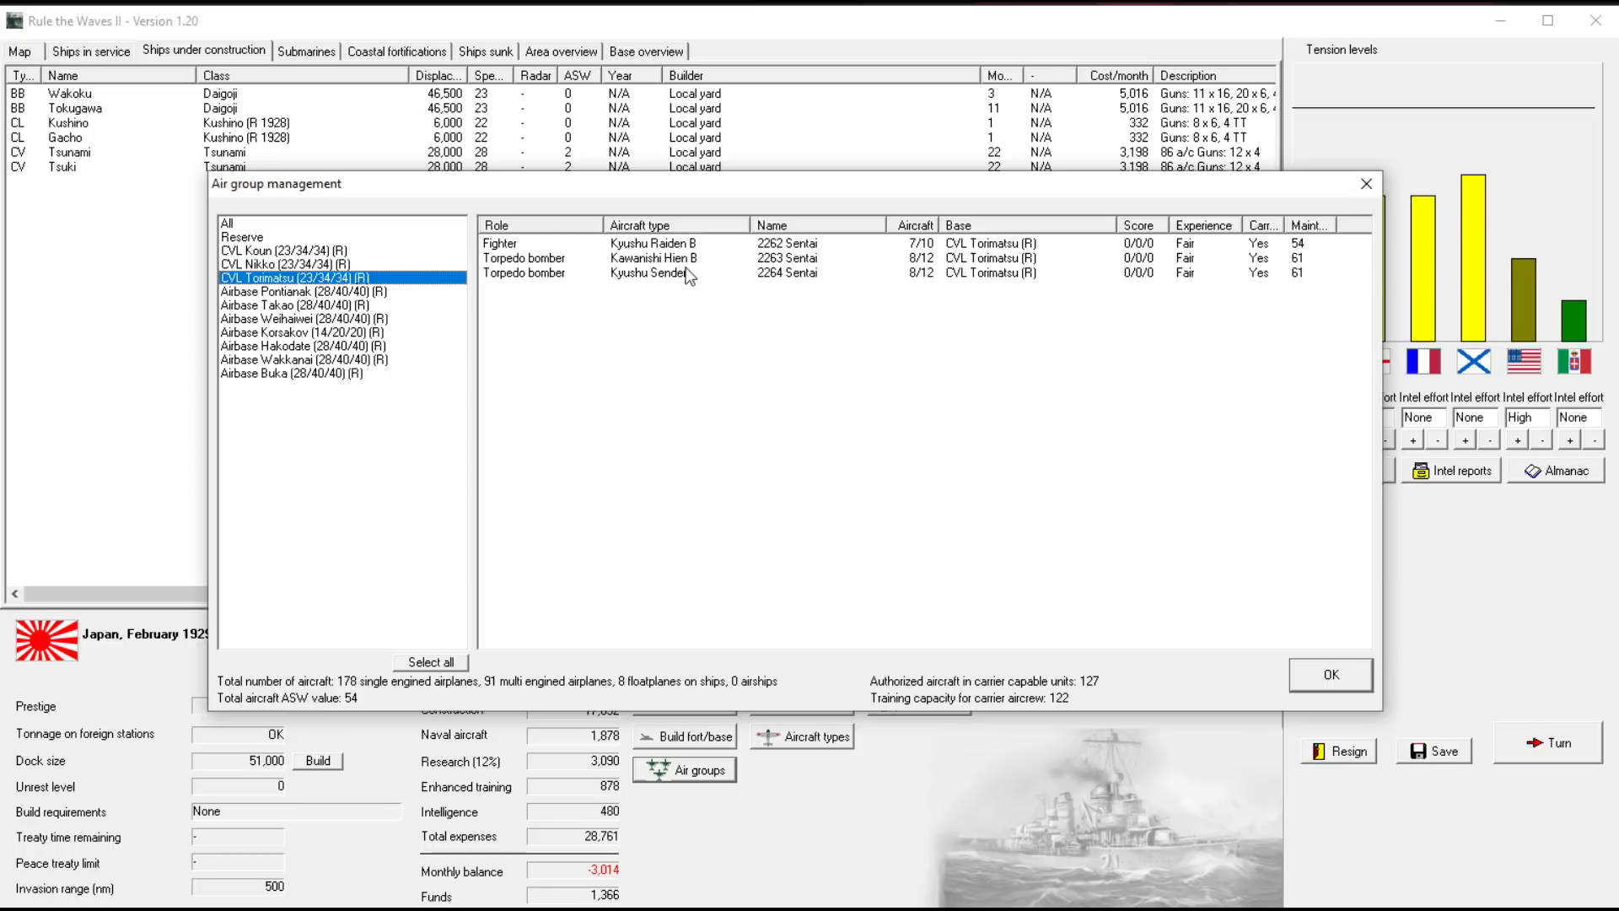
click(278, 237)
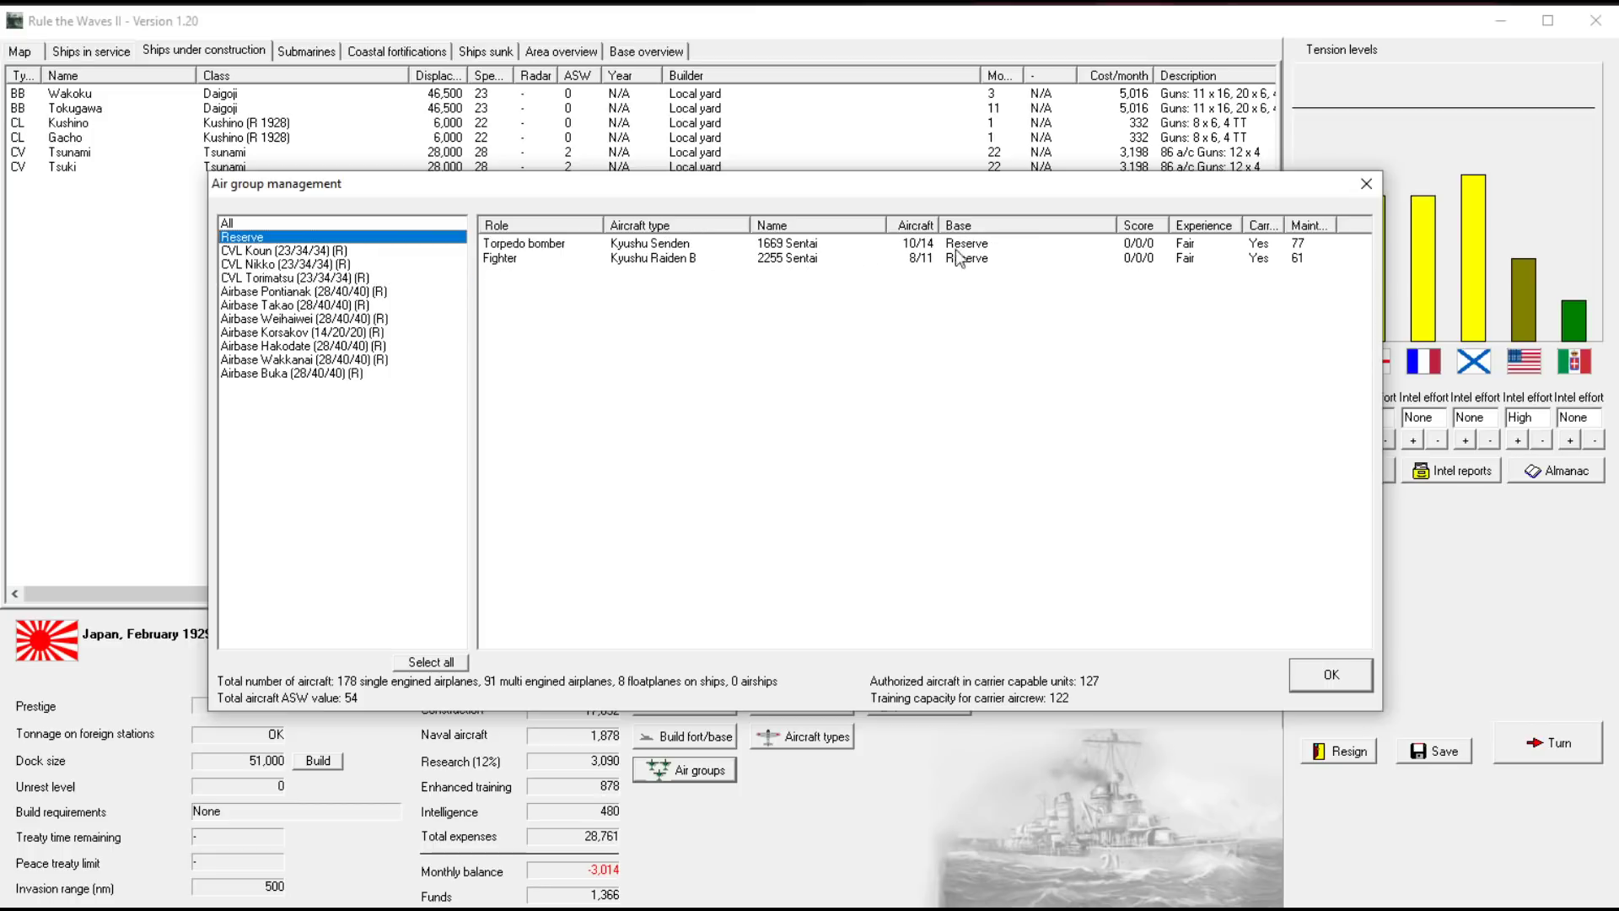
click(811, 243)
click(734, 259)
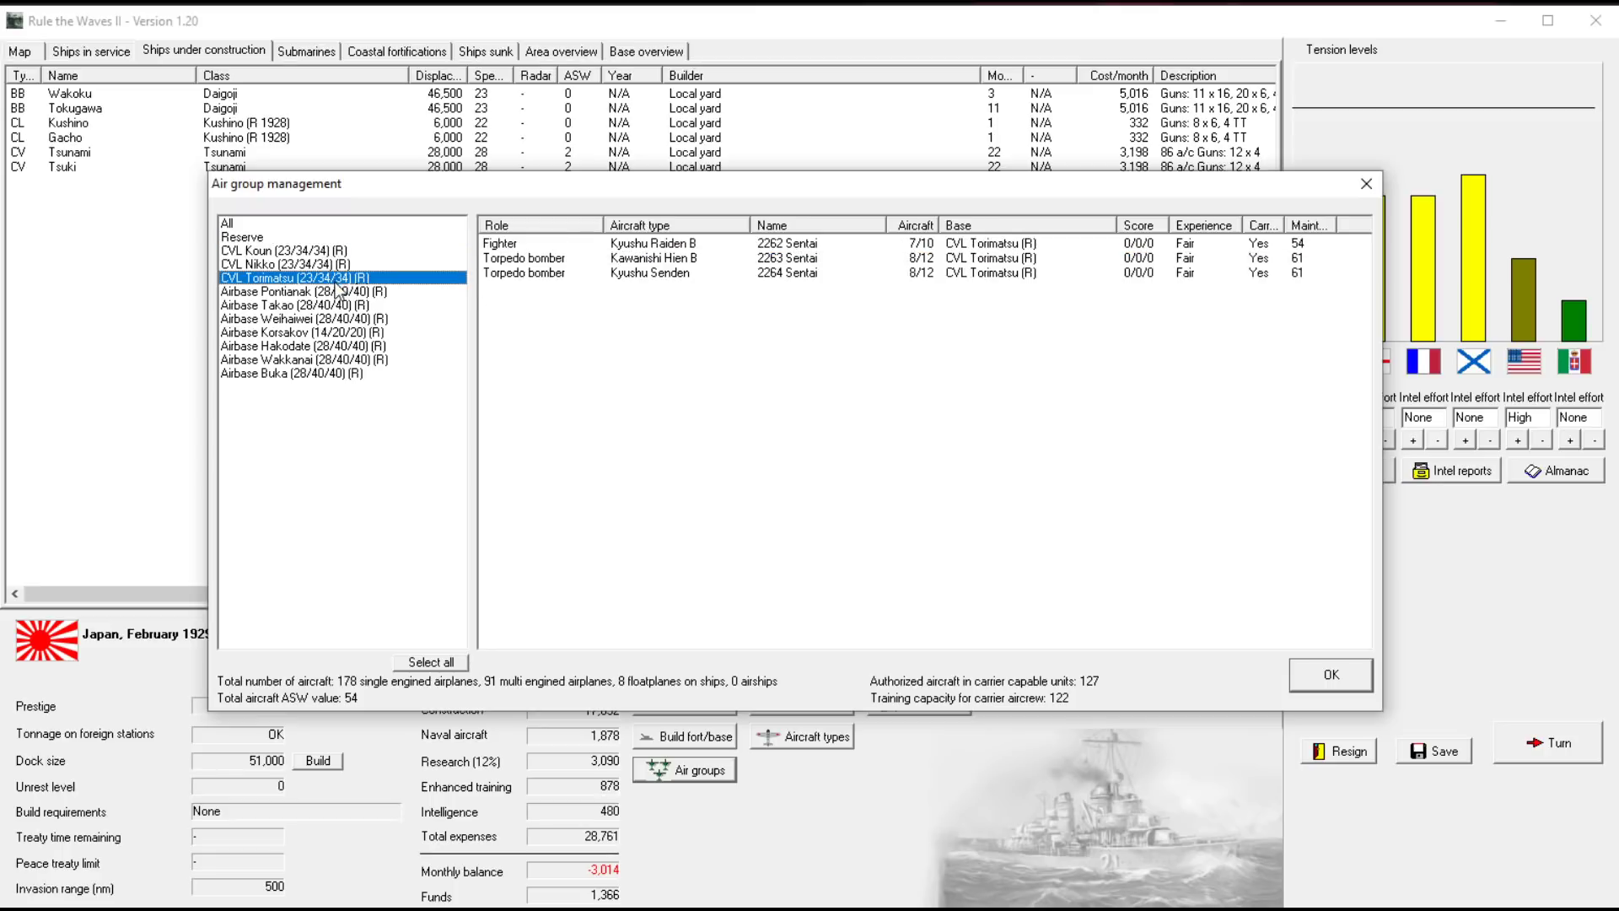
Browse the air groups on Nikko, Koun and Pontianak, backing out of the training capacity warning
click(337, 306)
click(310, 265)
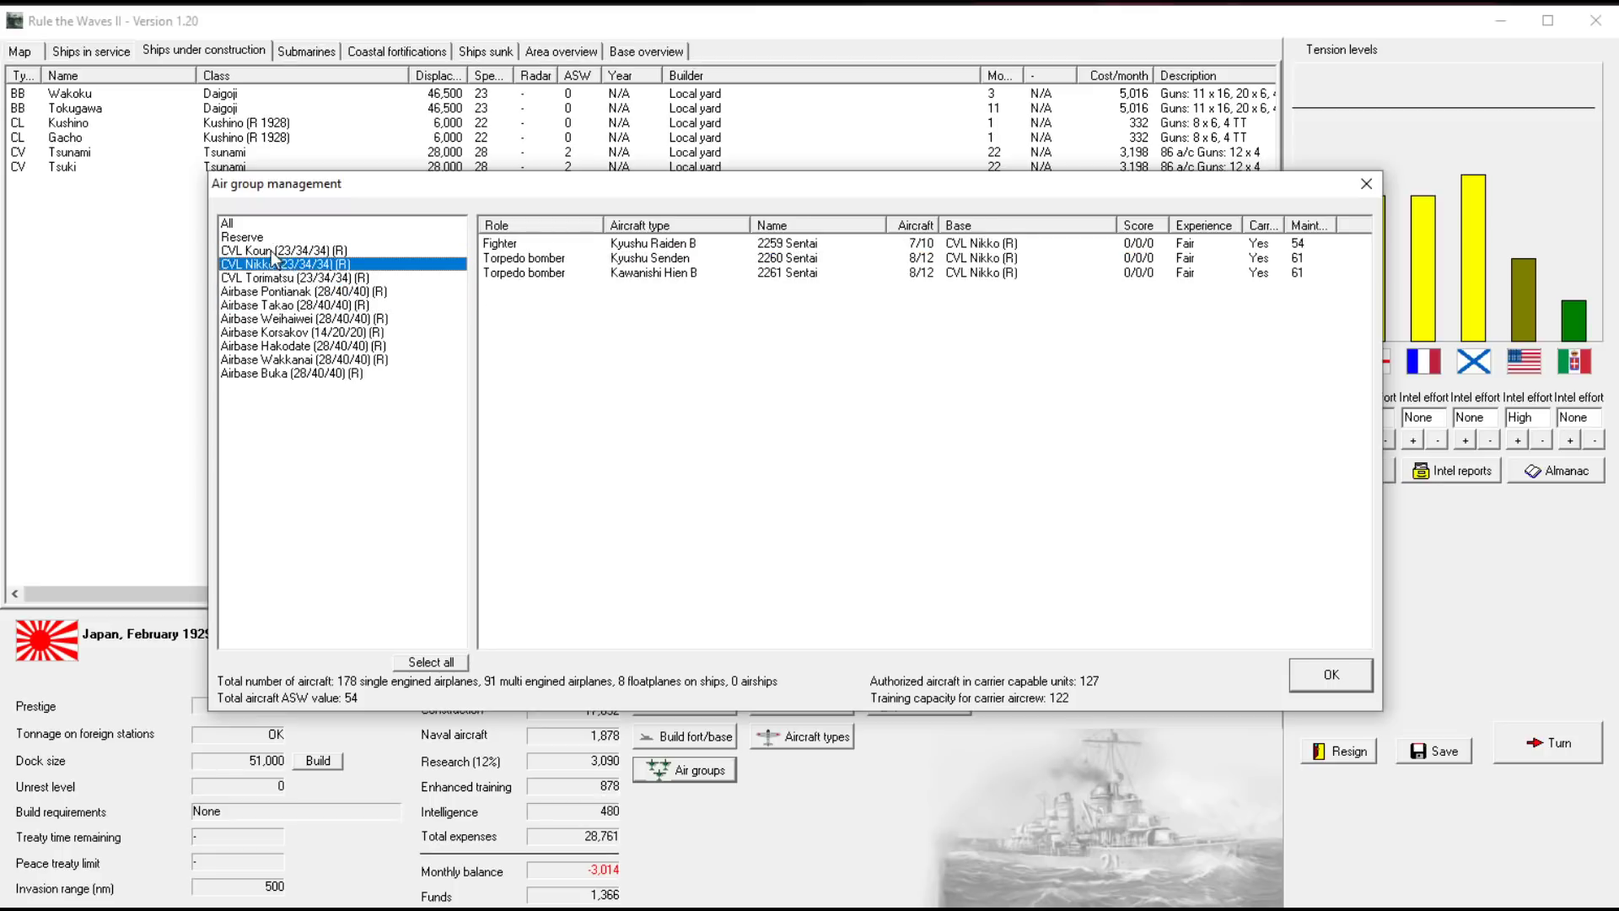
click(1305, 670)
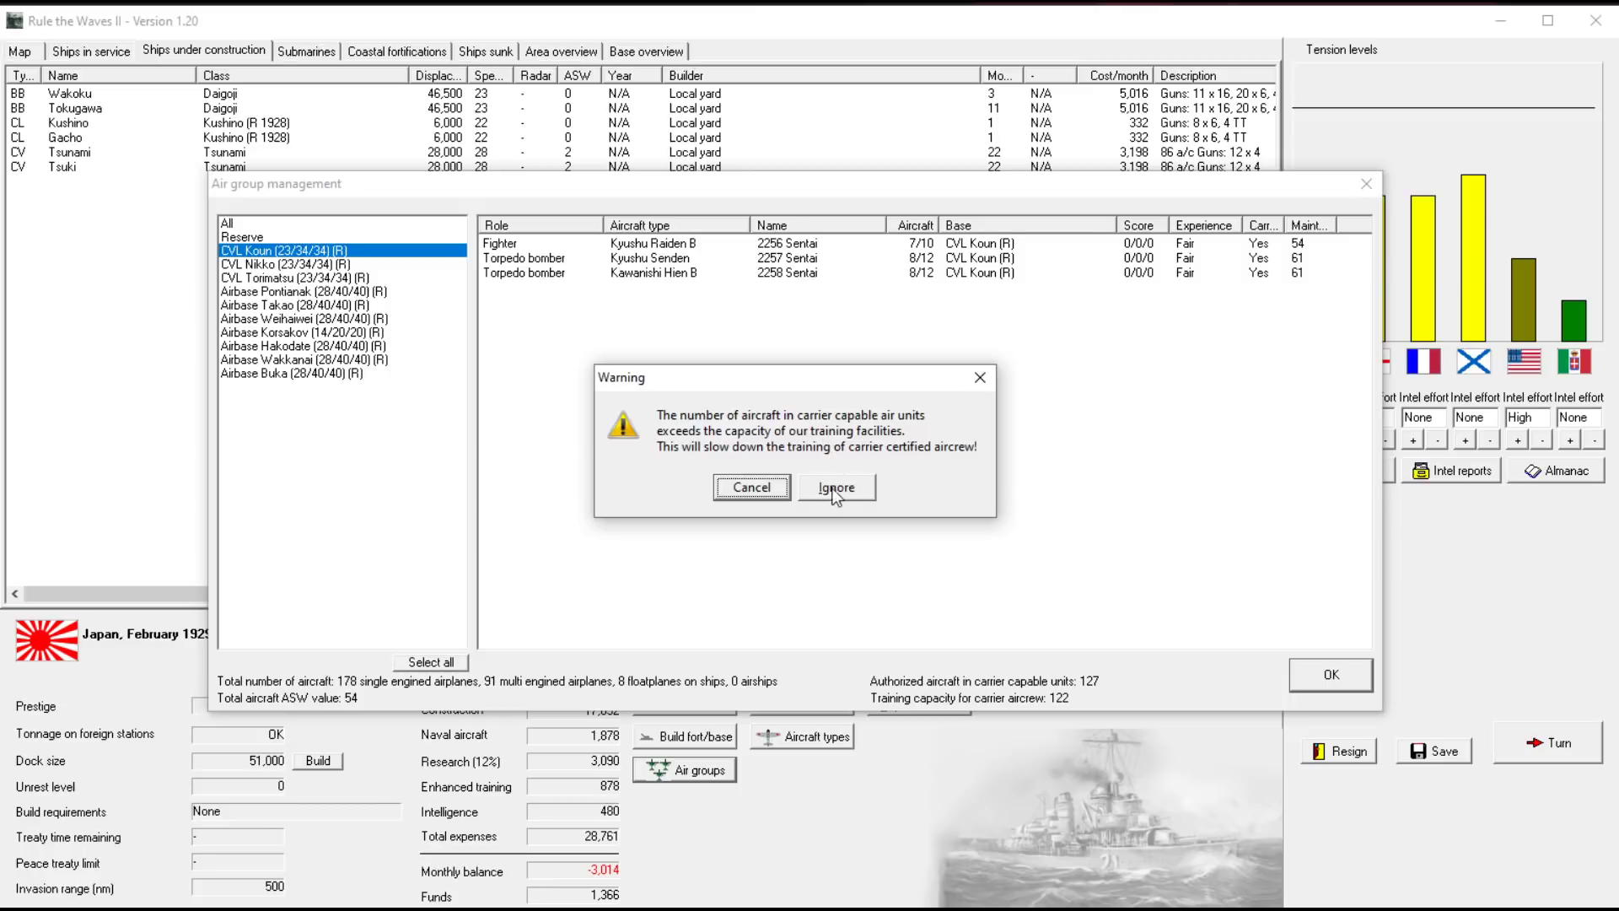
click(753, 489)
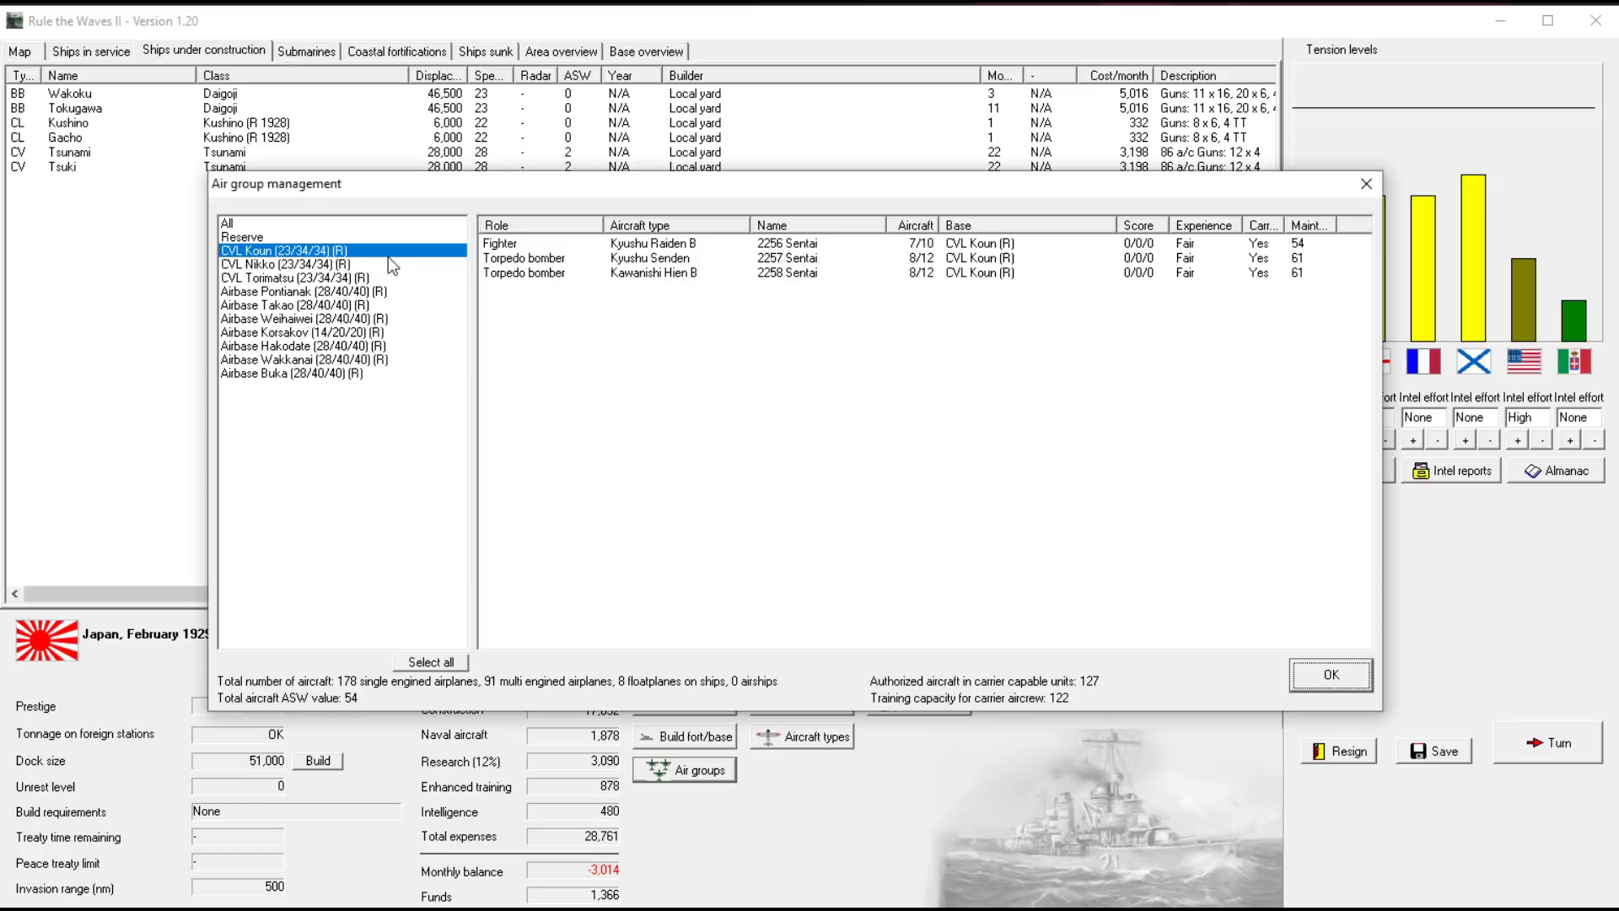
click(275, 236)
click(334, 253)
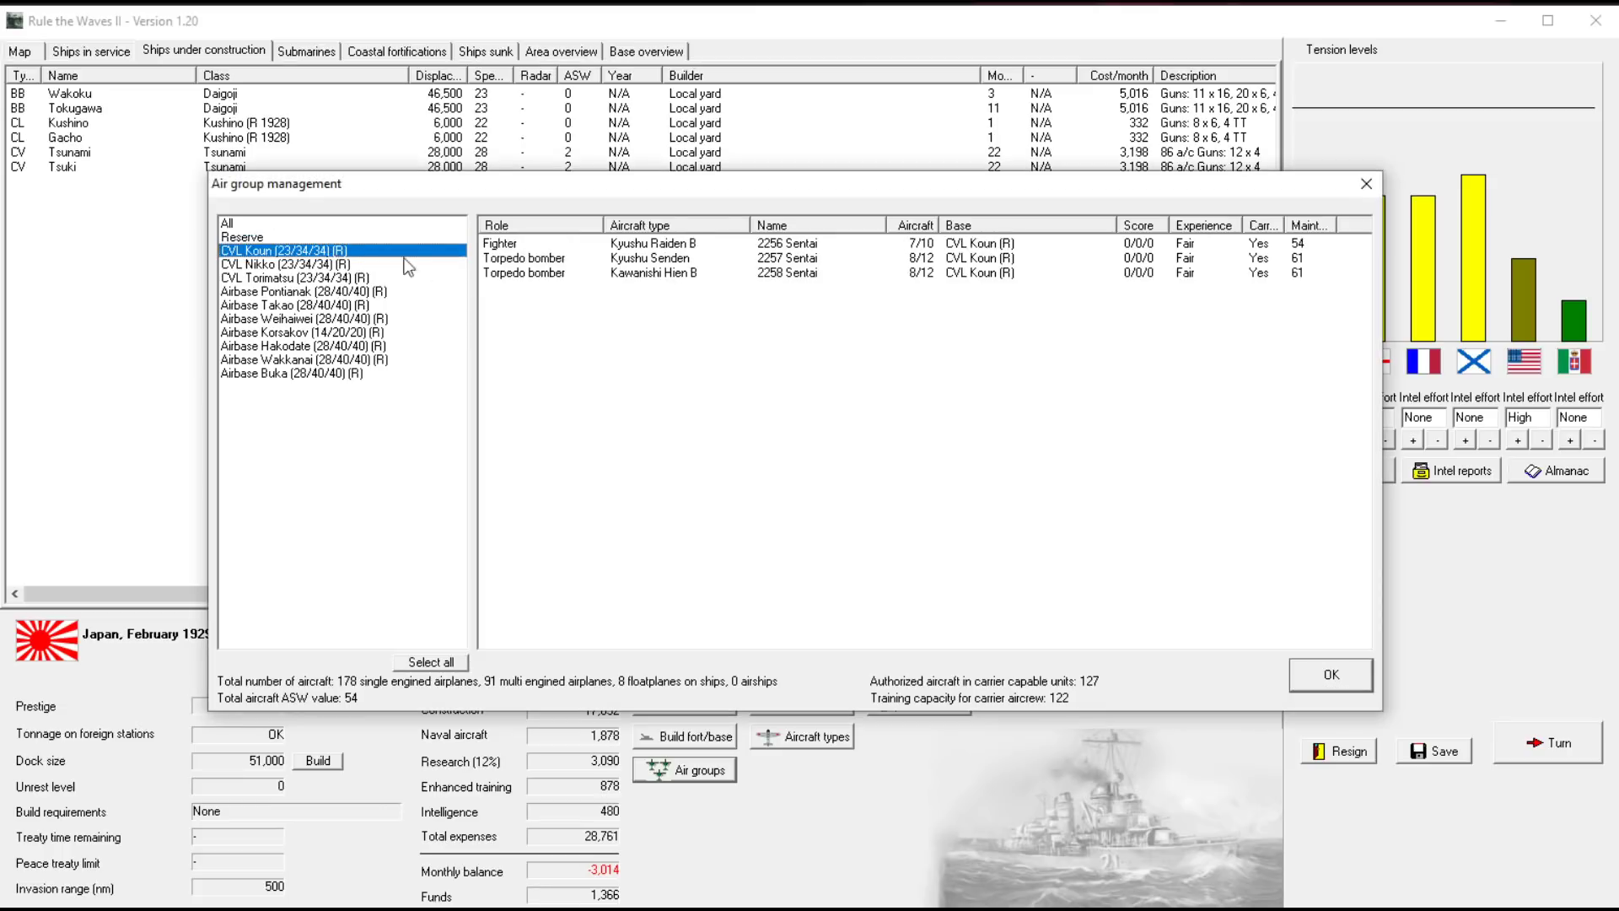
click(324, 264)
click(317, 292)
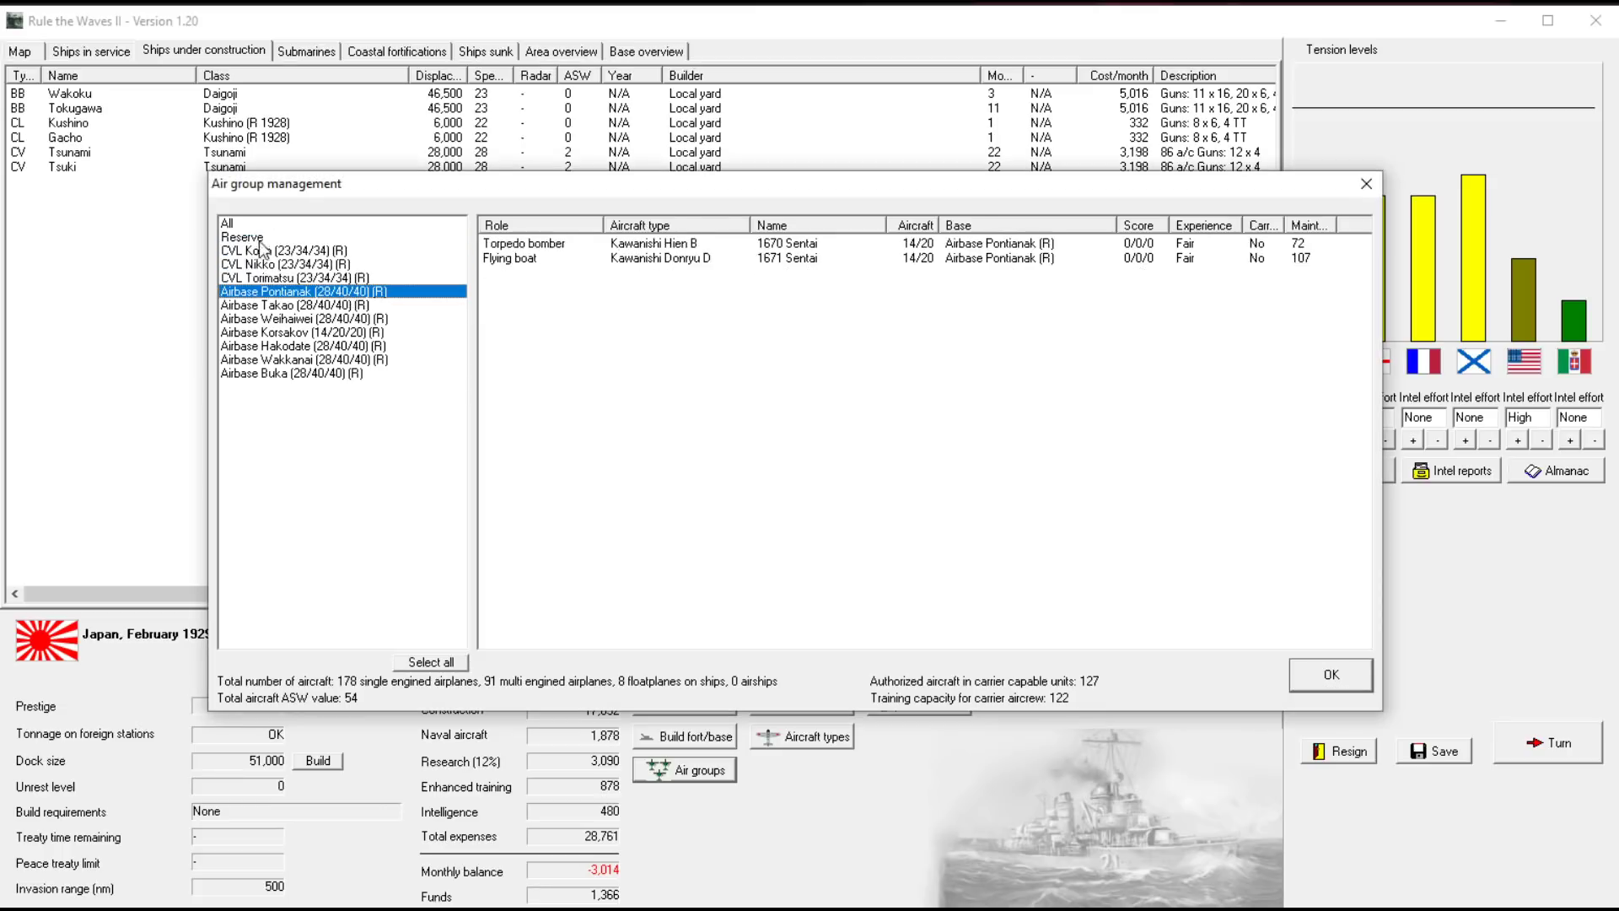
click(275, 237)
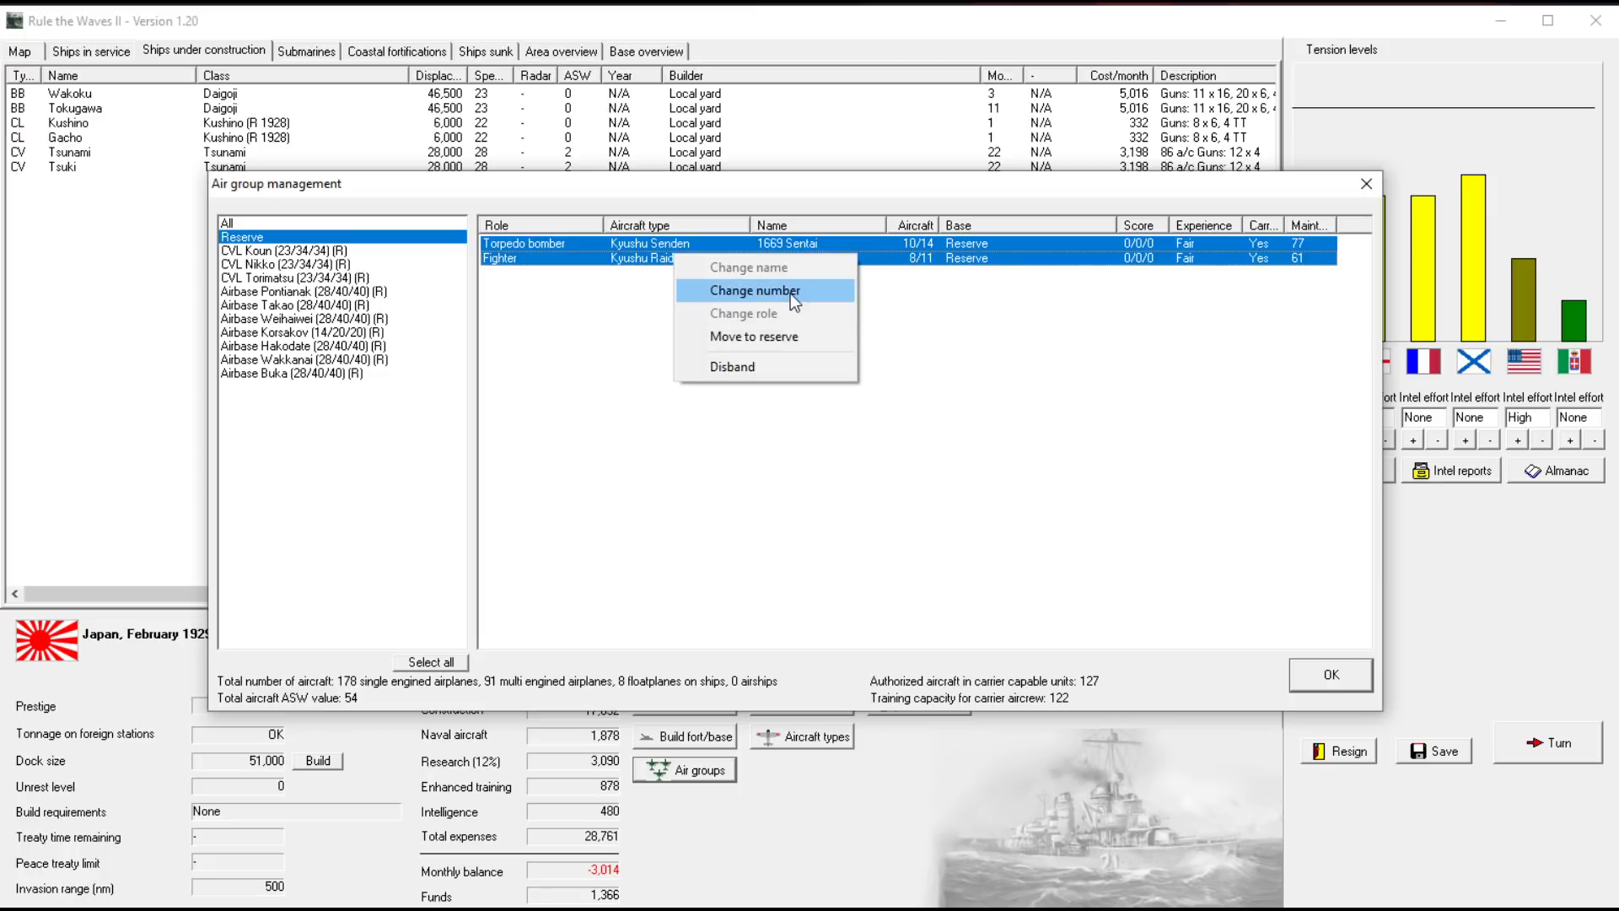
Move the two selected air groups to reserve, accept changes and ignore the capacity warning
click(779, 339)
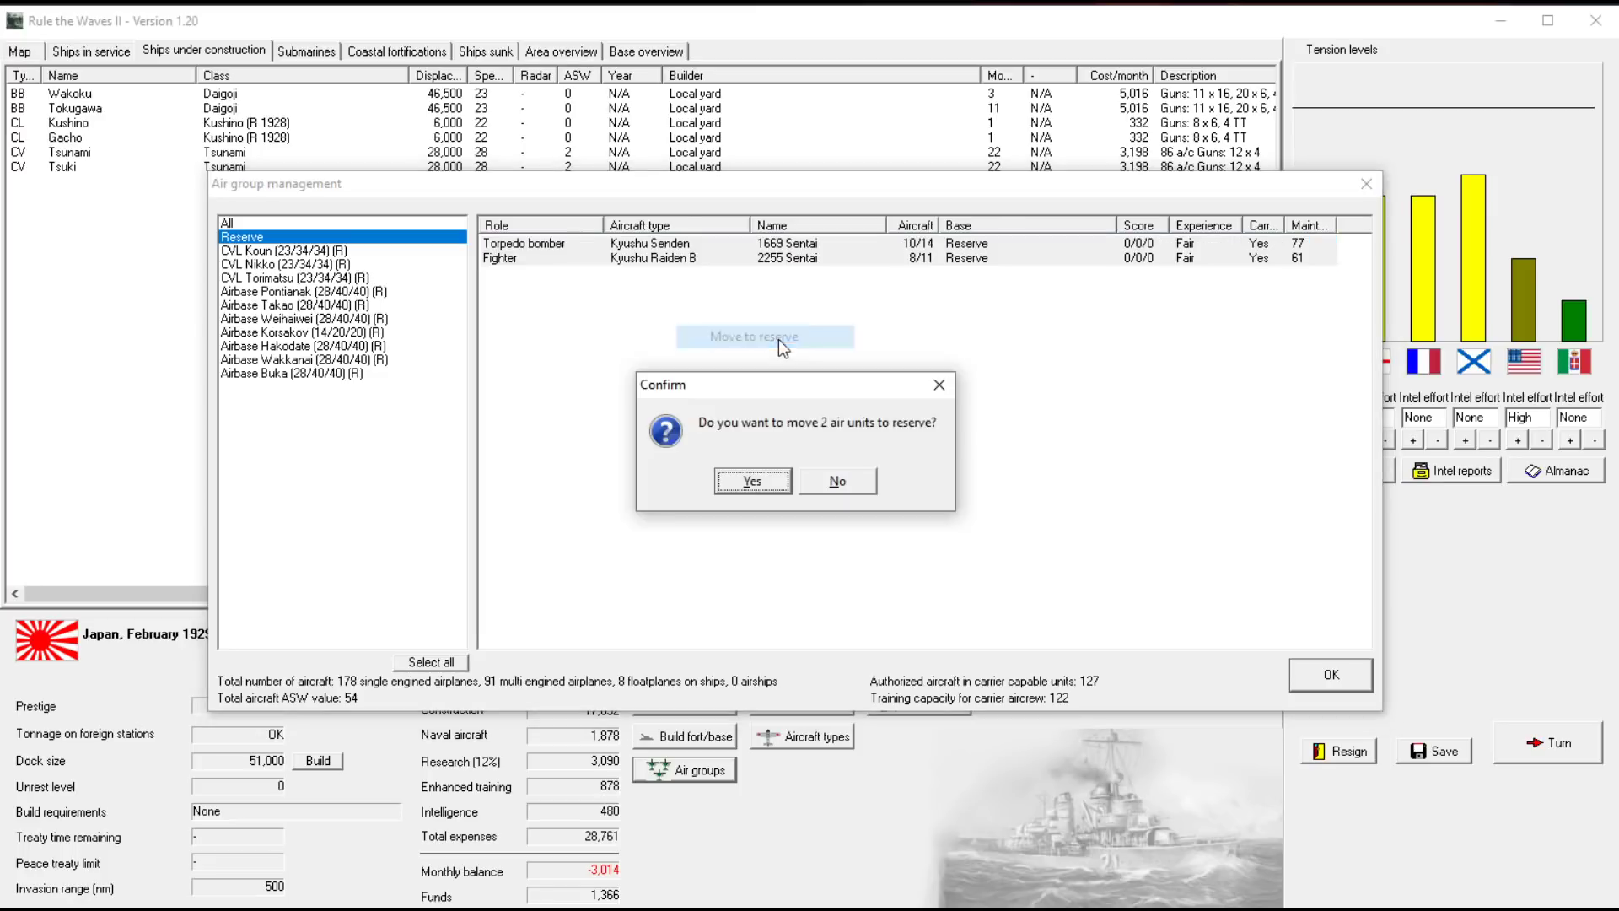
click(760, 480)
click(284, 239)
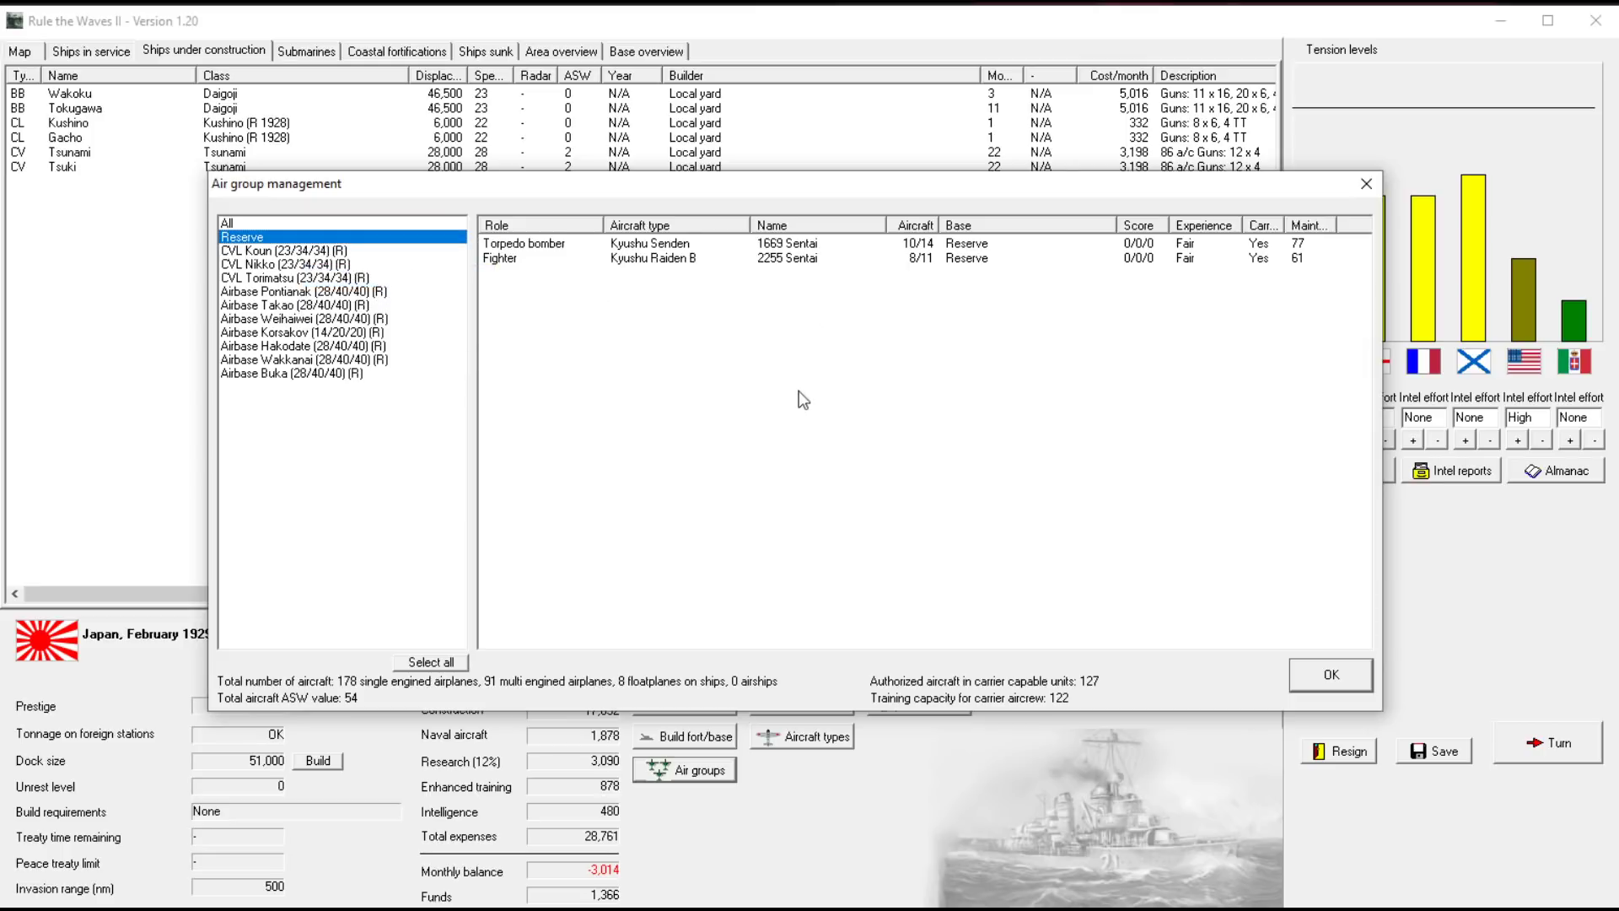
click(1332, 676)
click(825, 481)
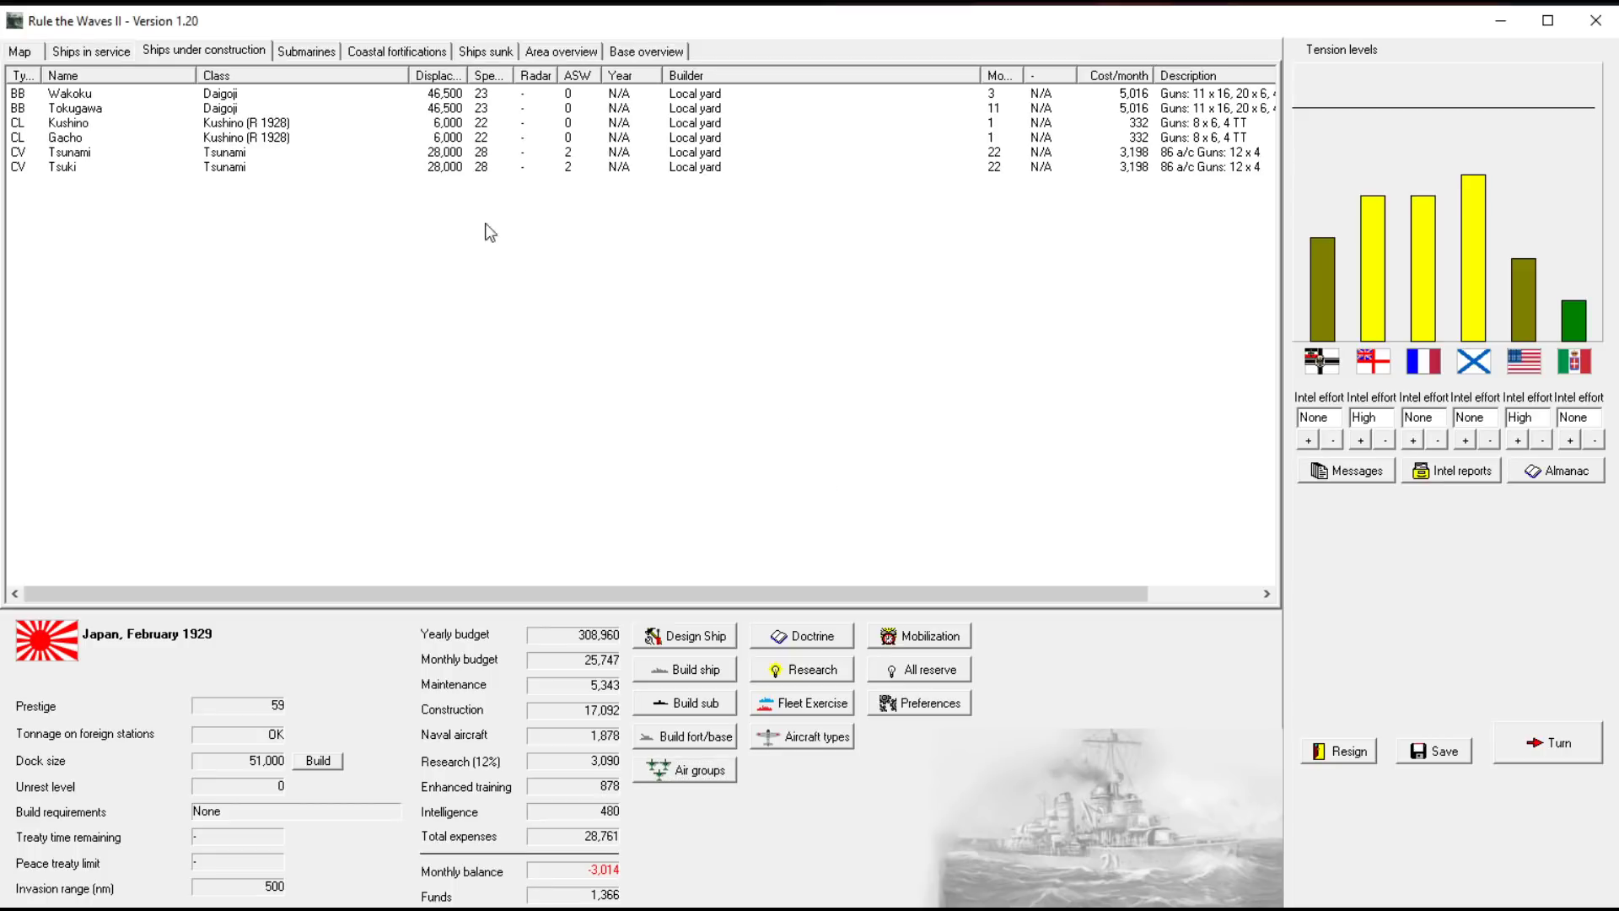
Disband both reserve air groups from air group management under Ships in service
click(83, 53)
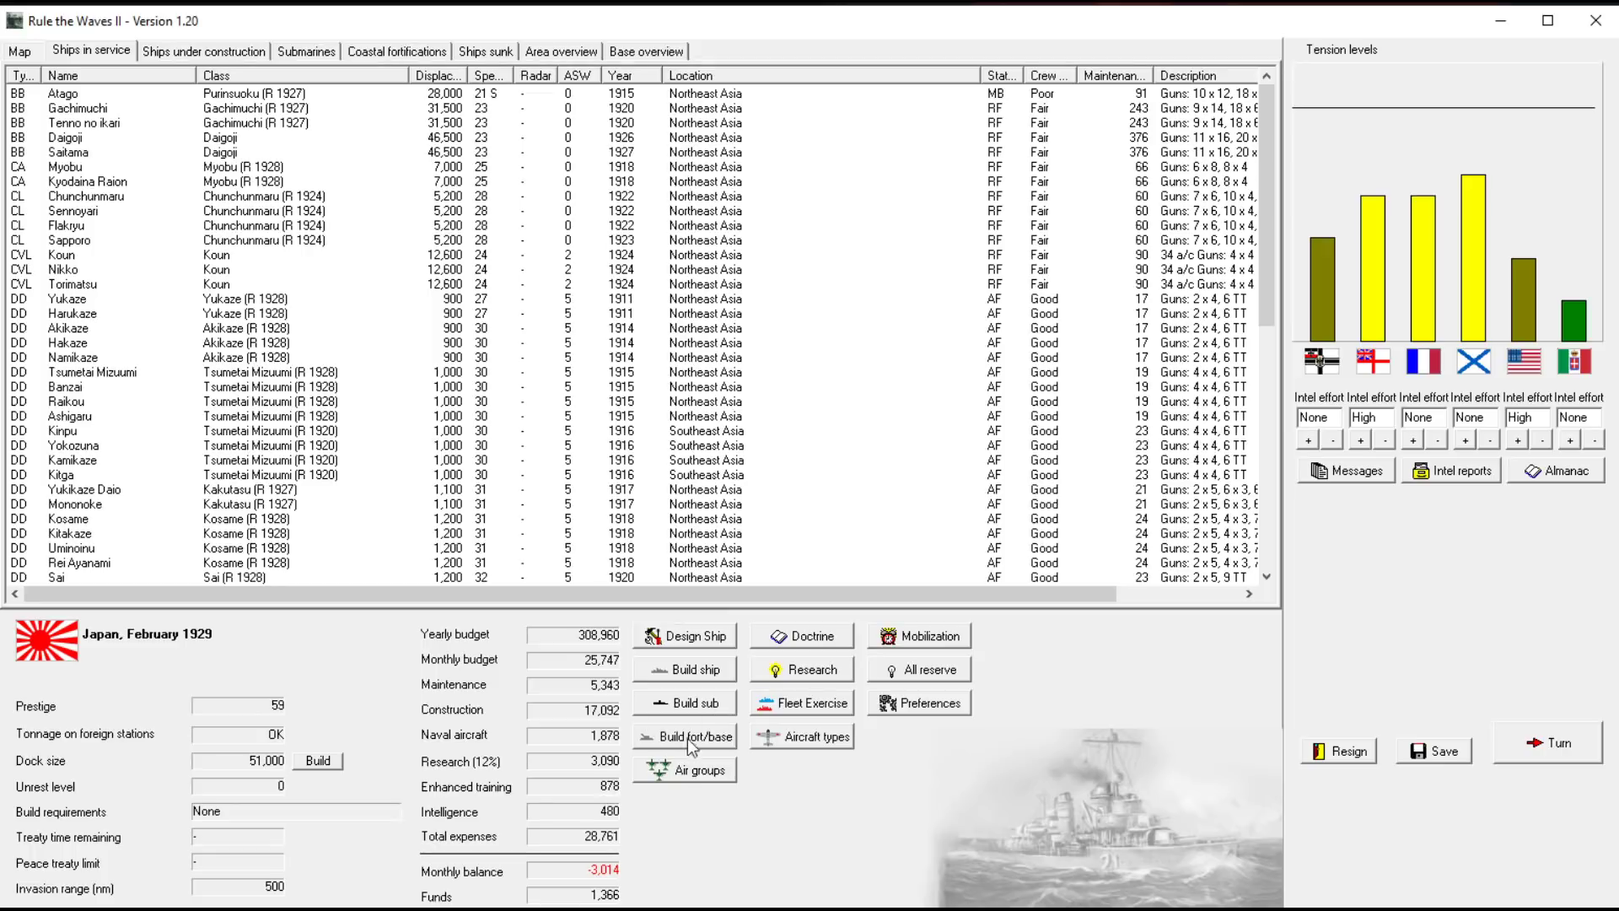
click(690, 768)
click(260, 237)
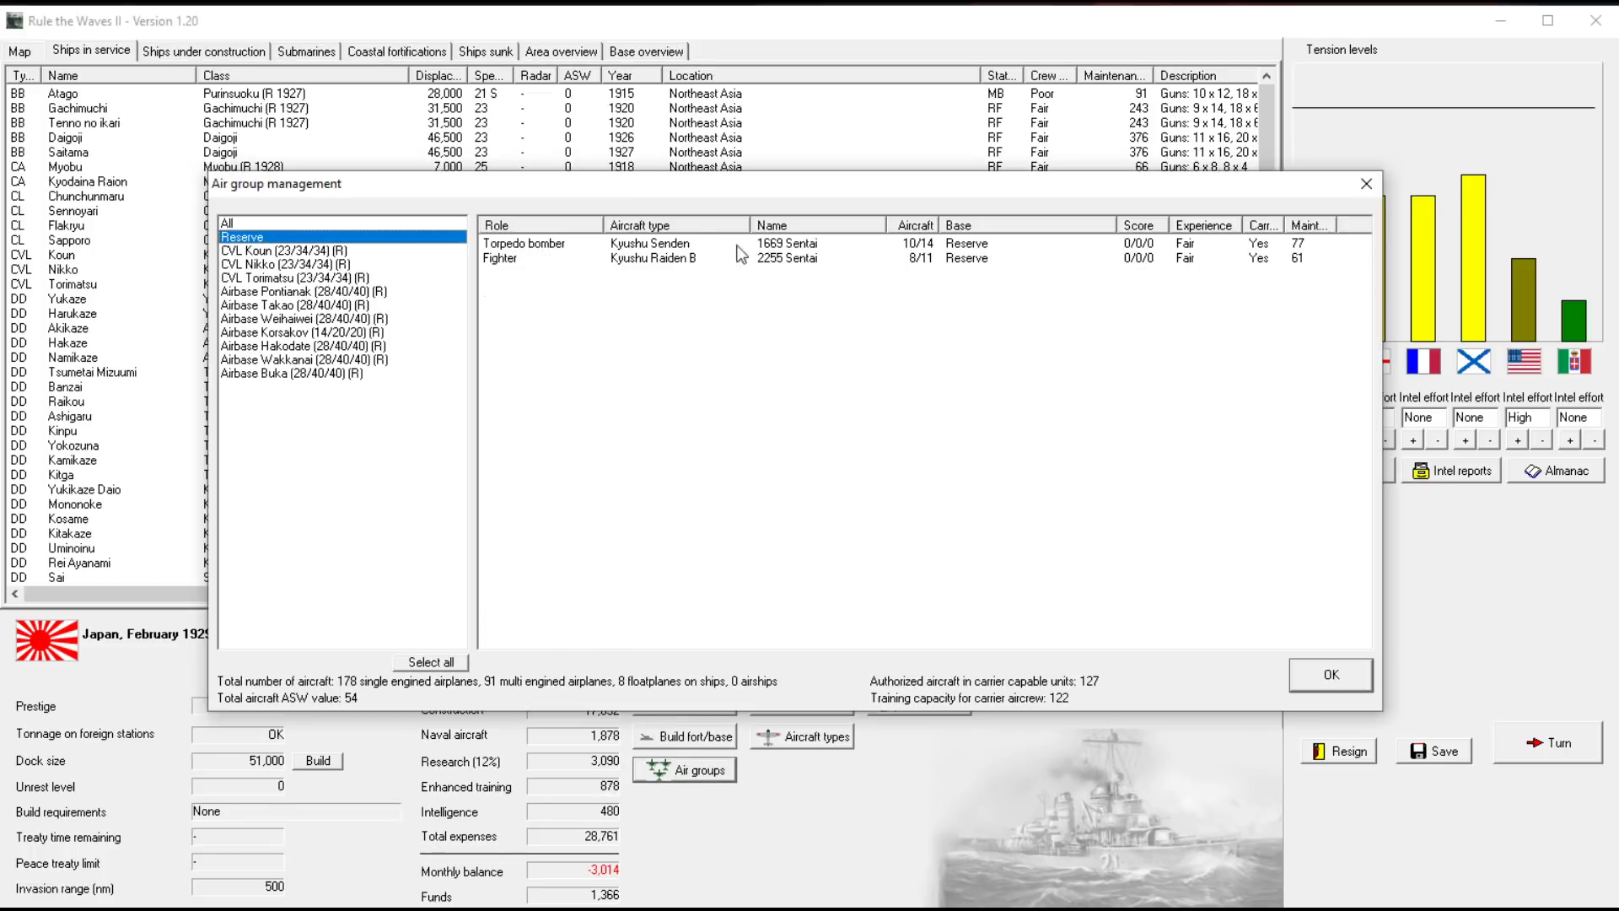
click(552, 244)
right_click(740, 252)
click(823, 363)
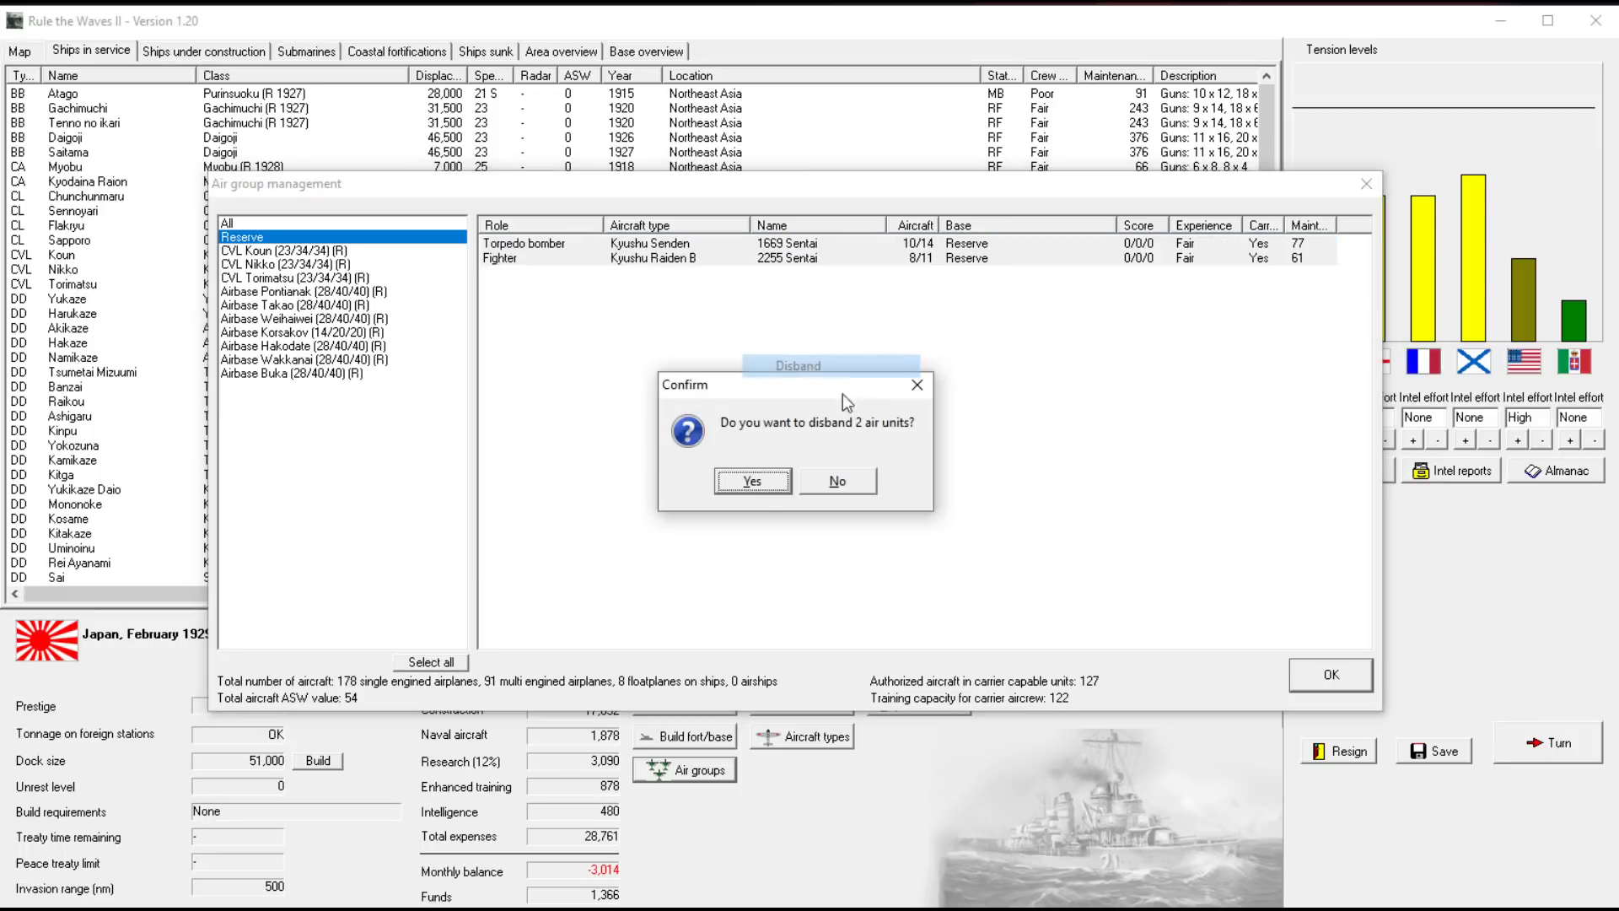
click(754, 485)
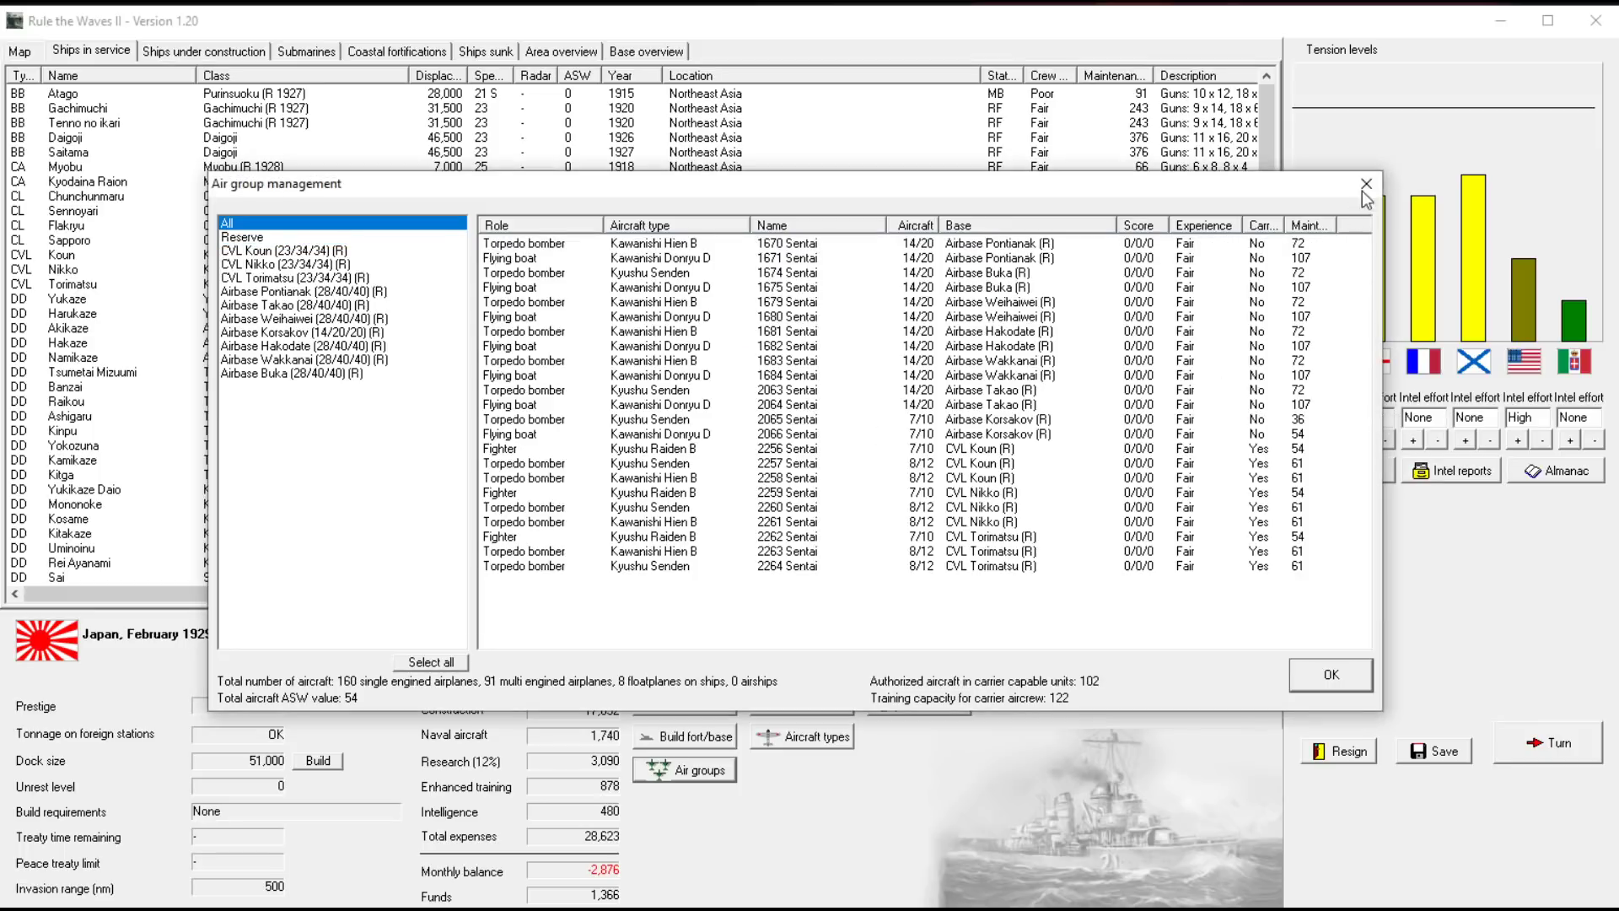
Halt construction of battleship Tokugawa and end the turn
click(1327, 673)
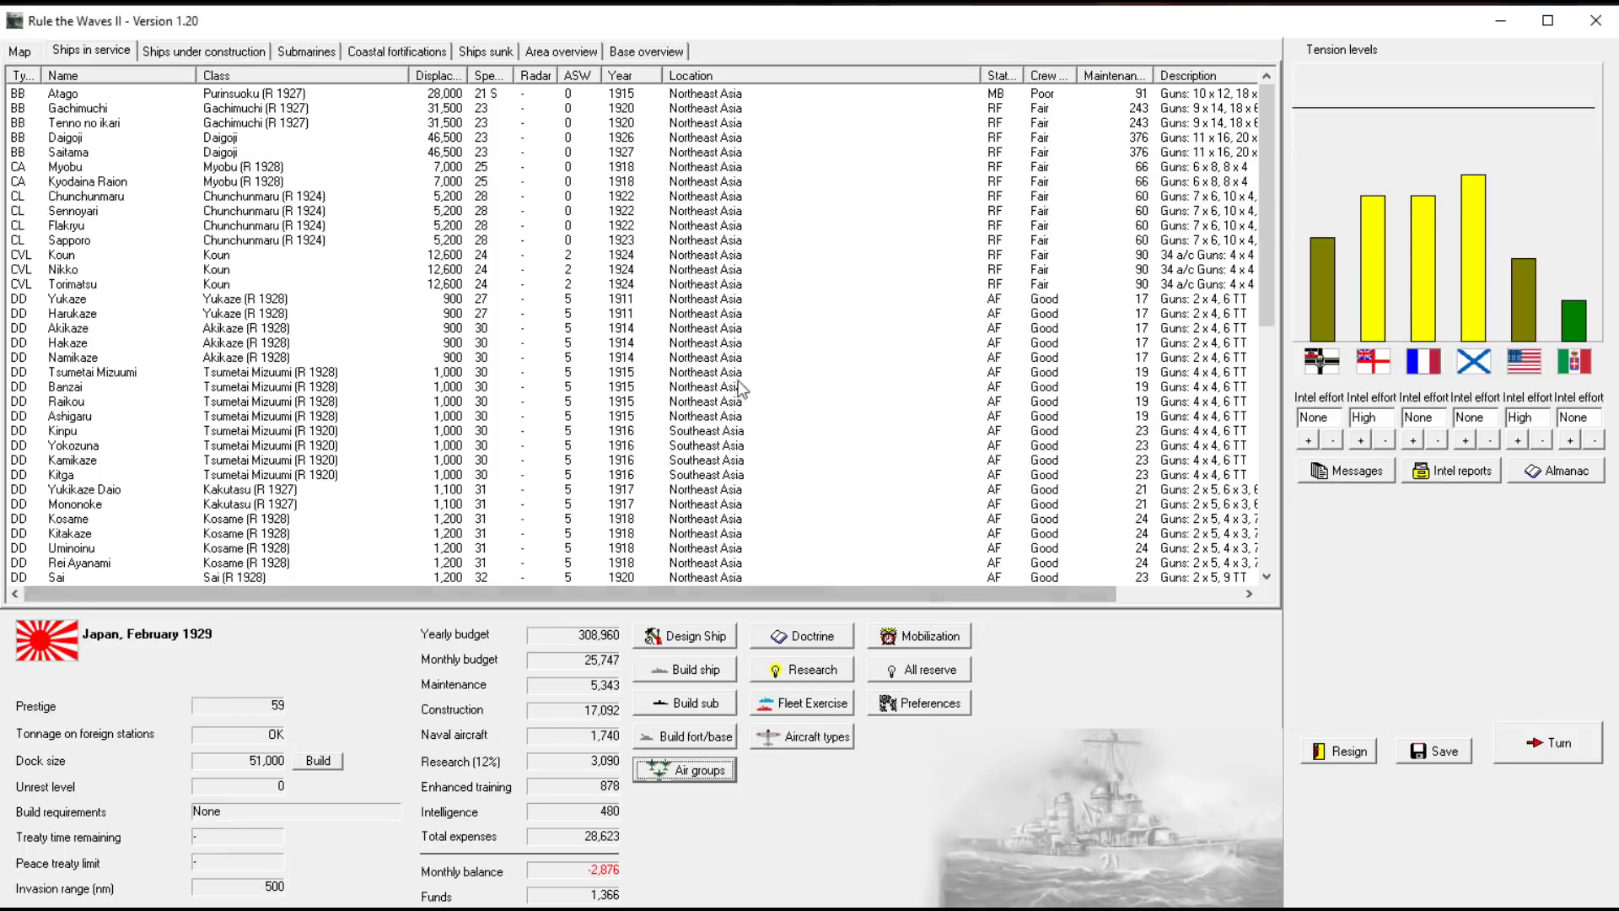
click(300, 262)
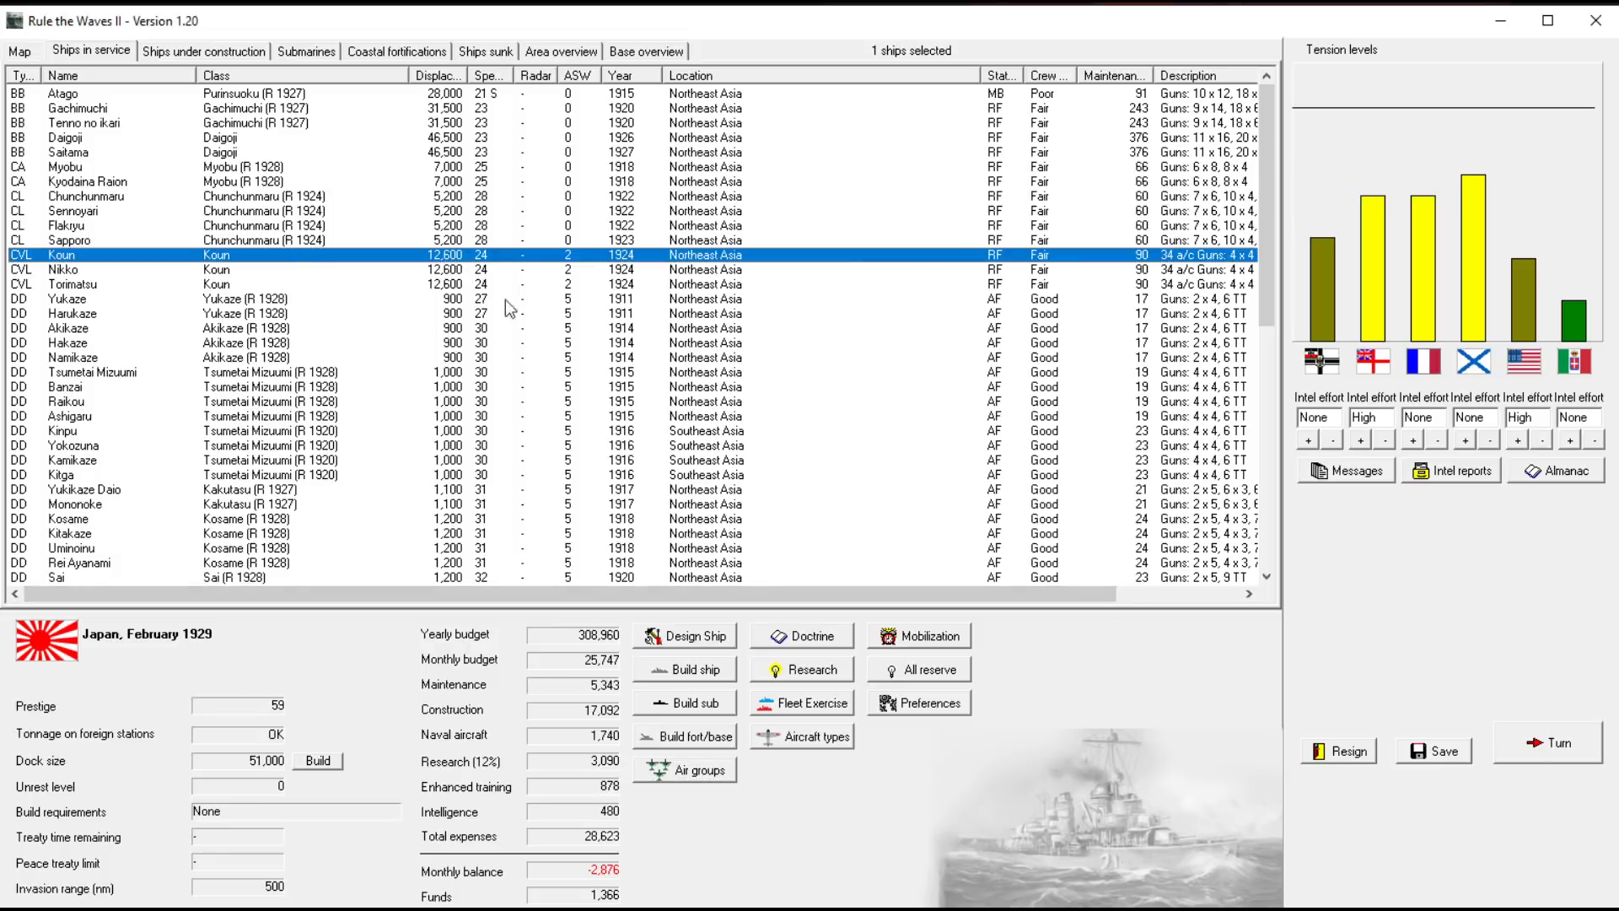
click(227, 54)
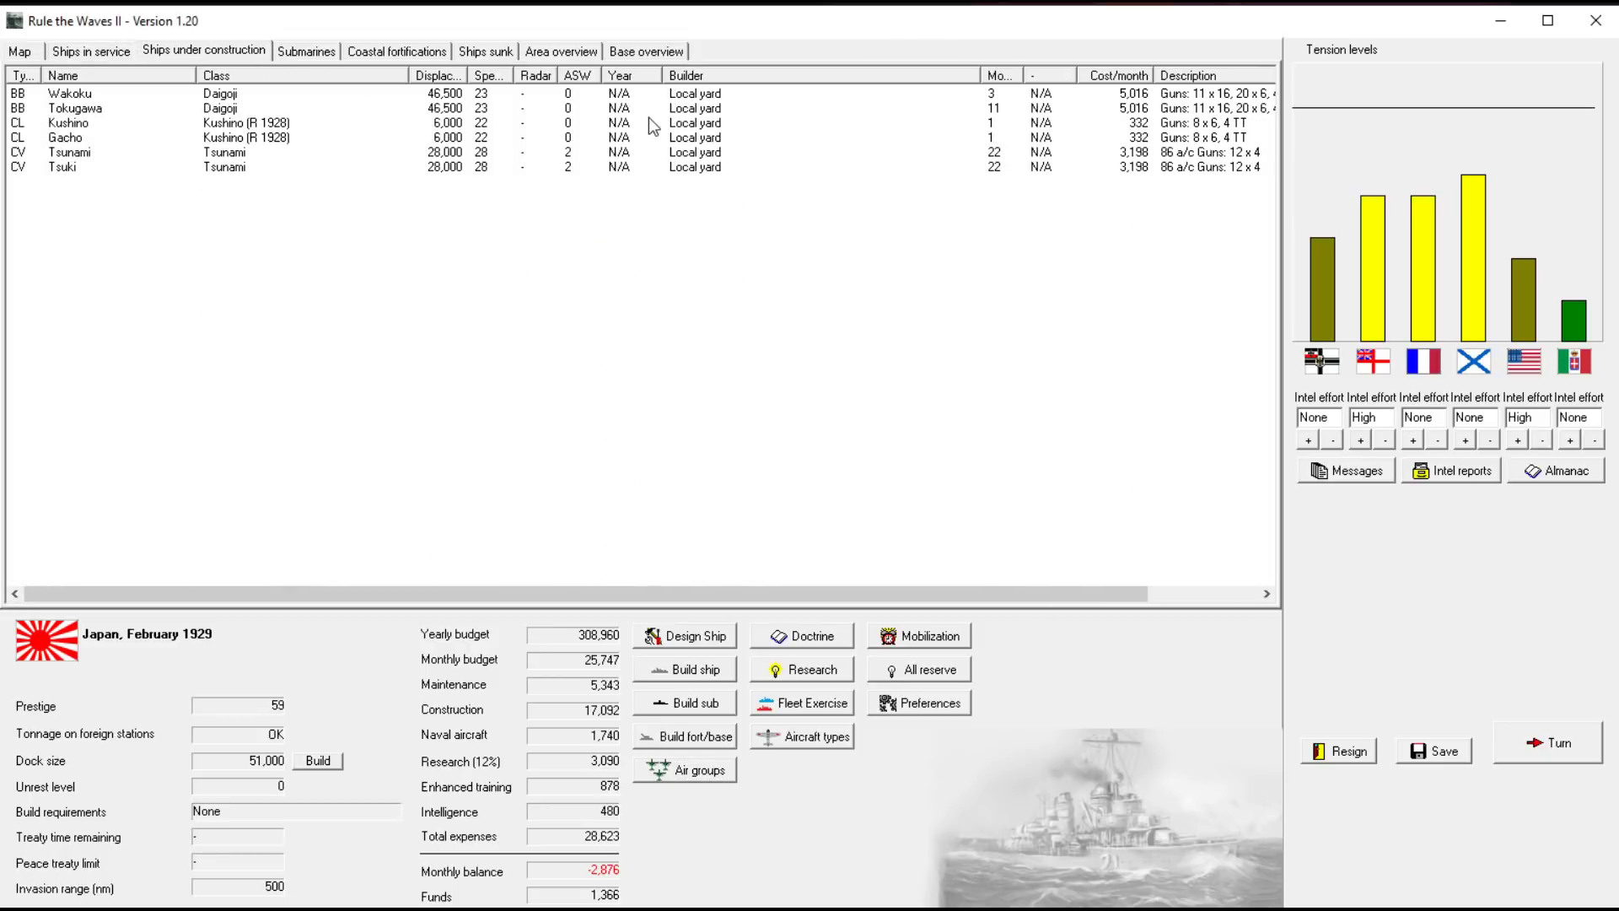
right_click(608, 110)
click(696, 126)
click(1530, 756)
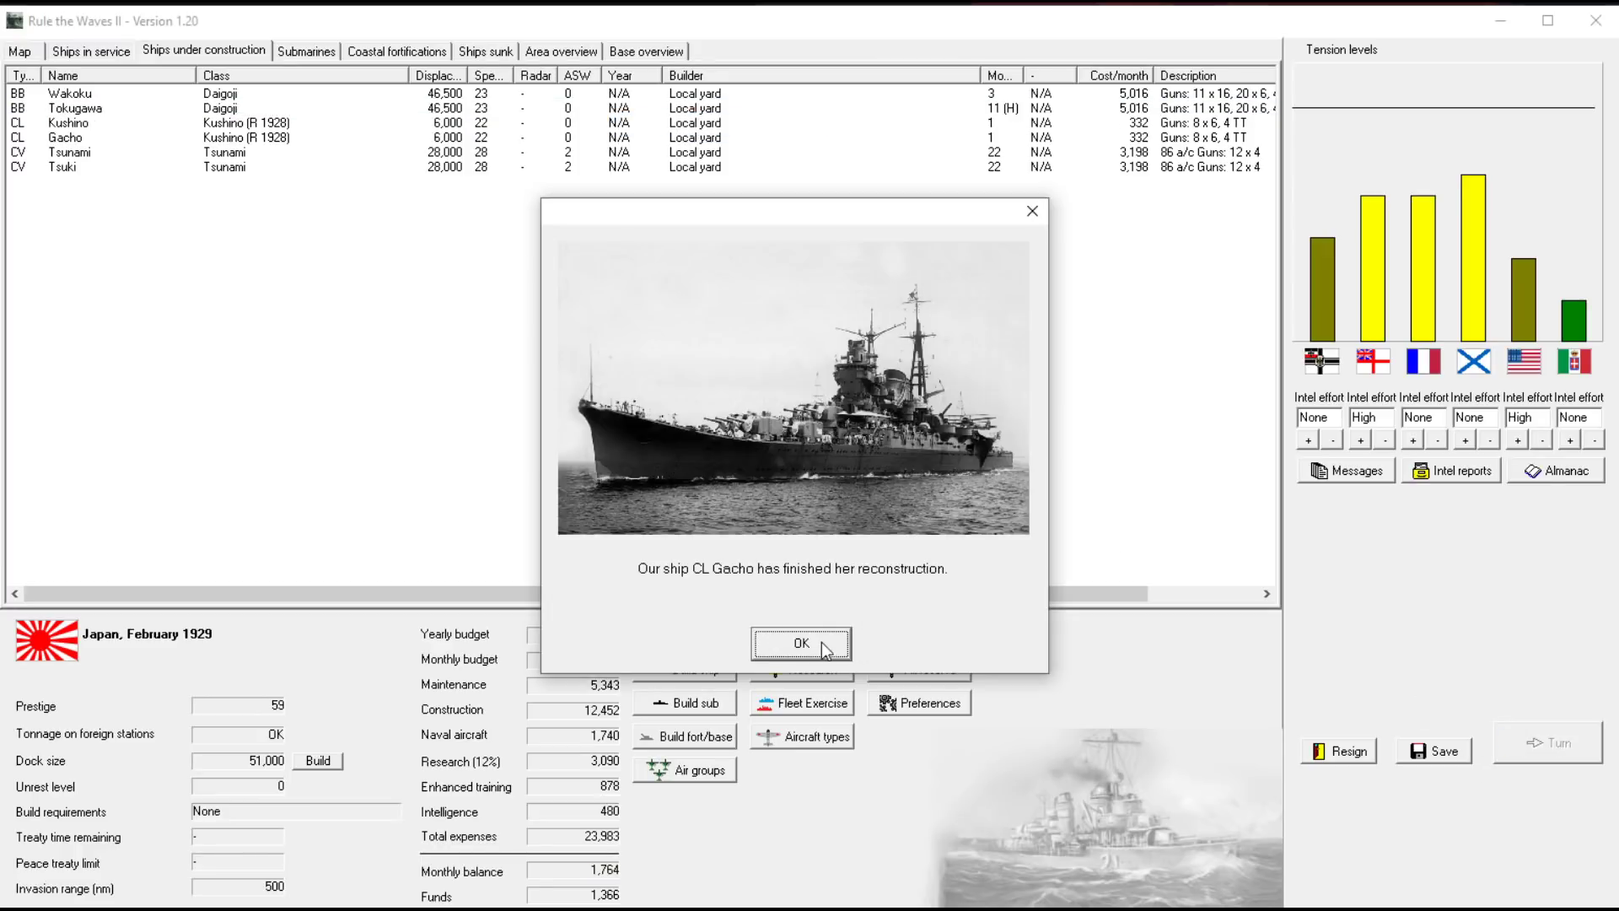
Dismiss the March 1929 notices and decline developing the Kyushu Byakko fighter
click(820, 642)
click(811, 642)
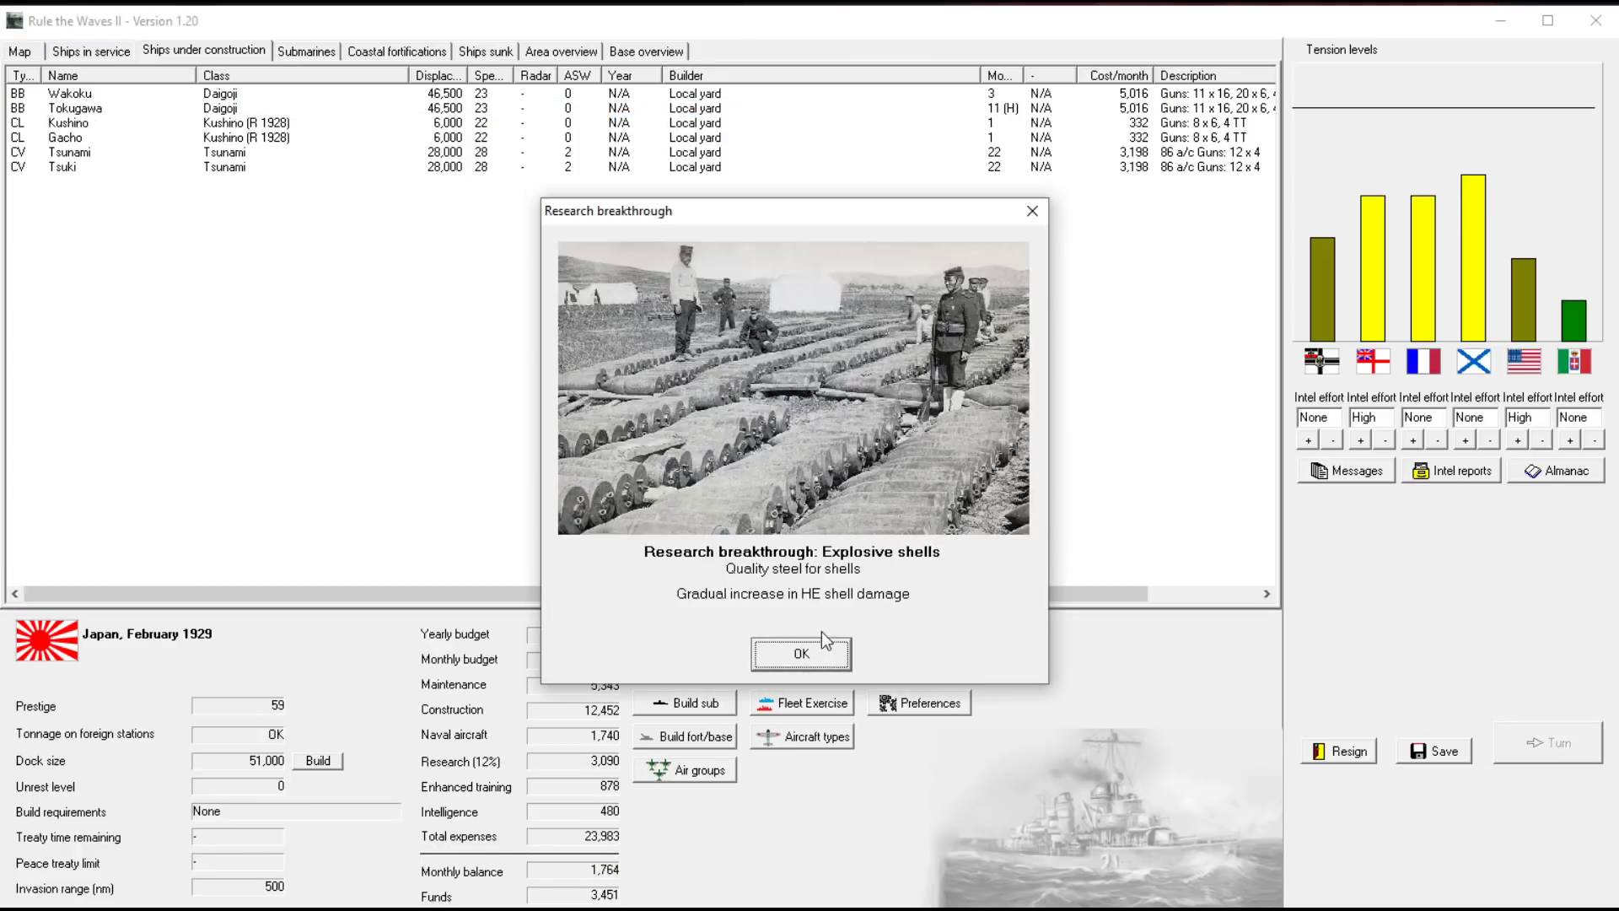
click(805, 653)
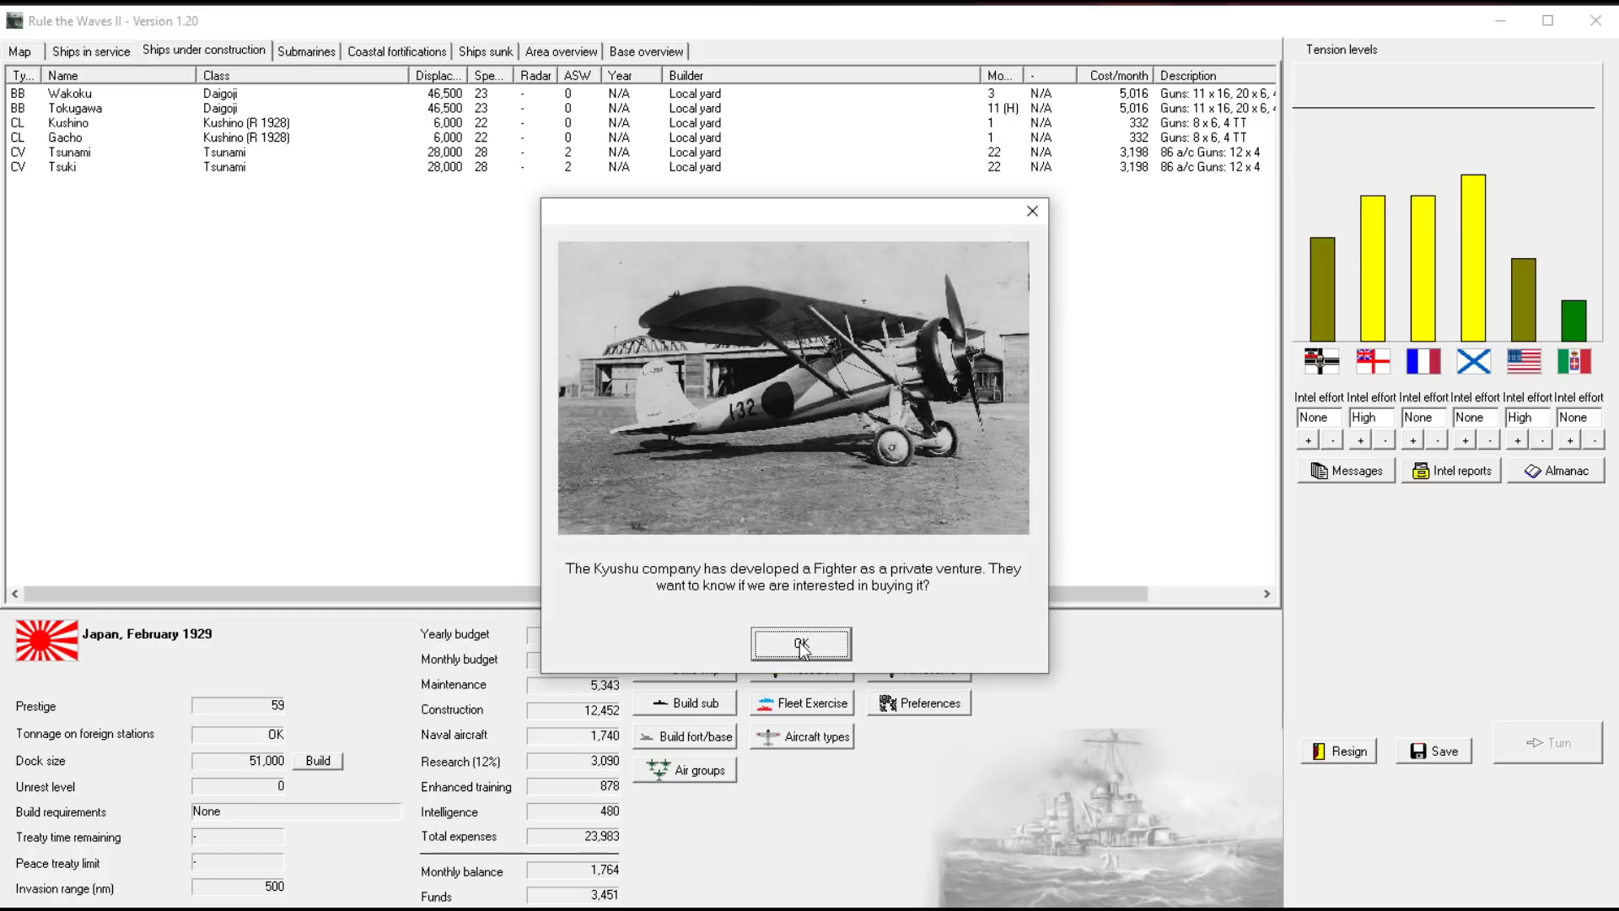
click(802, 646)
click(431, 284)
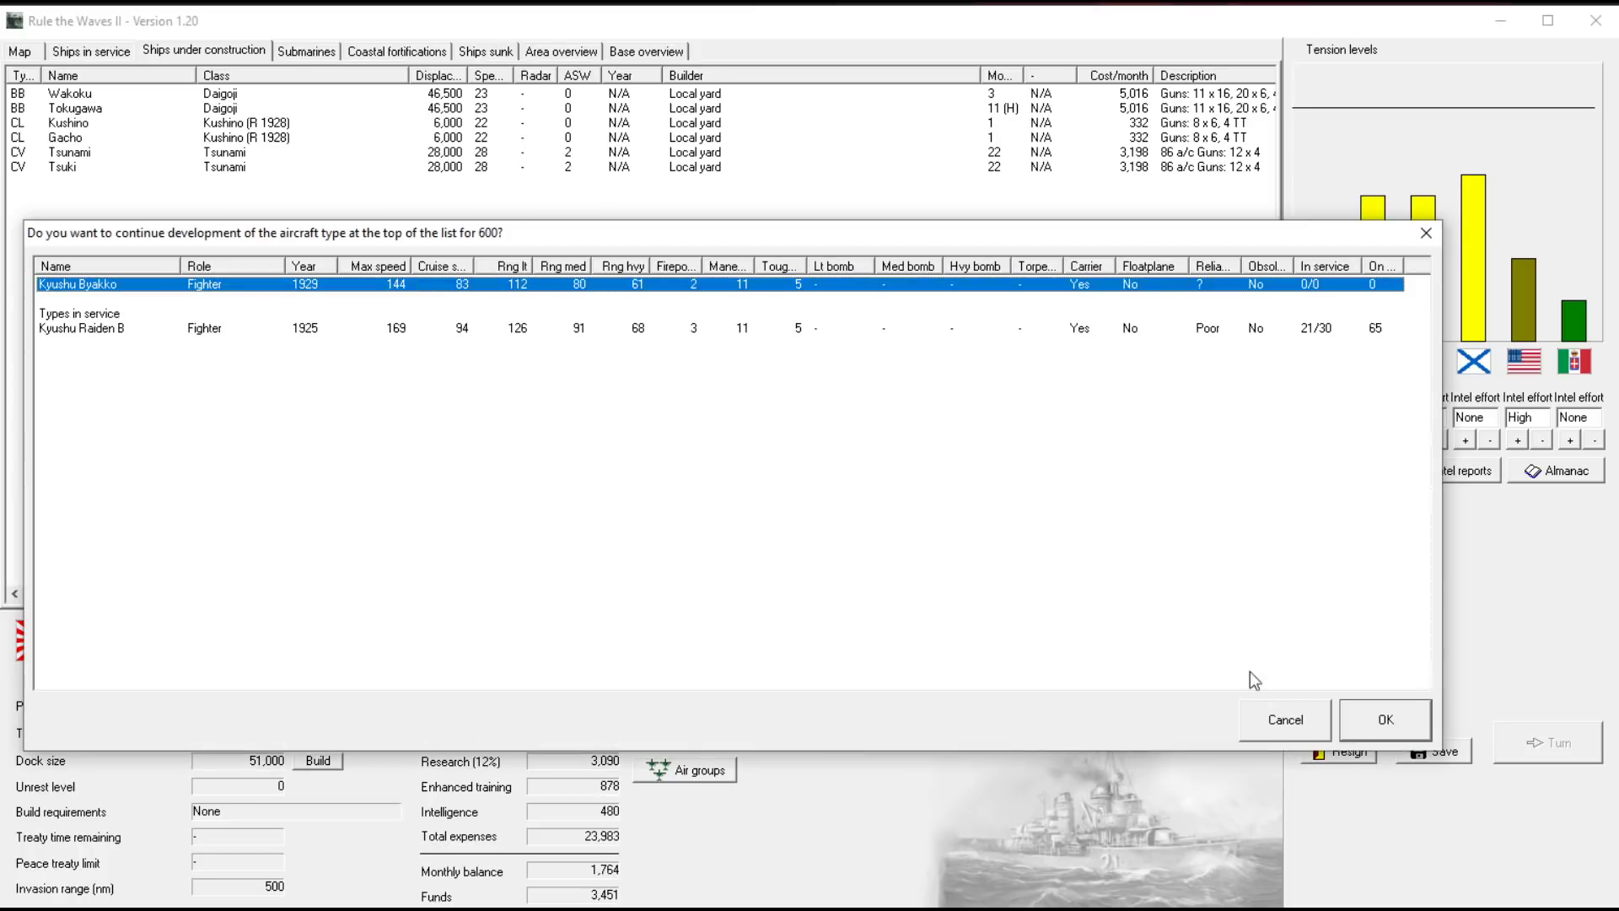
click(1282, 718)
Close turn messages and resume construction of battleship Tokugawa
click(1110, 617)
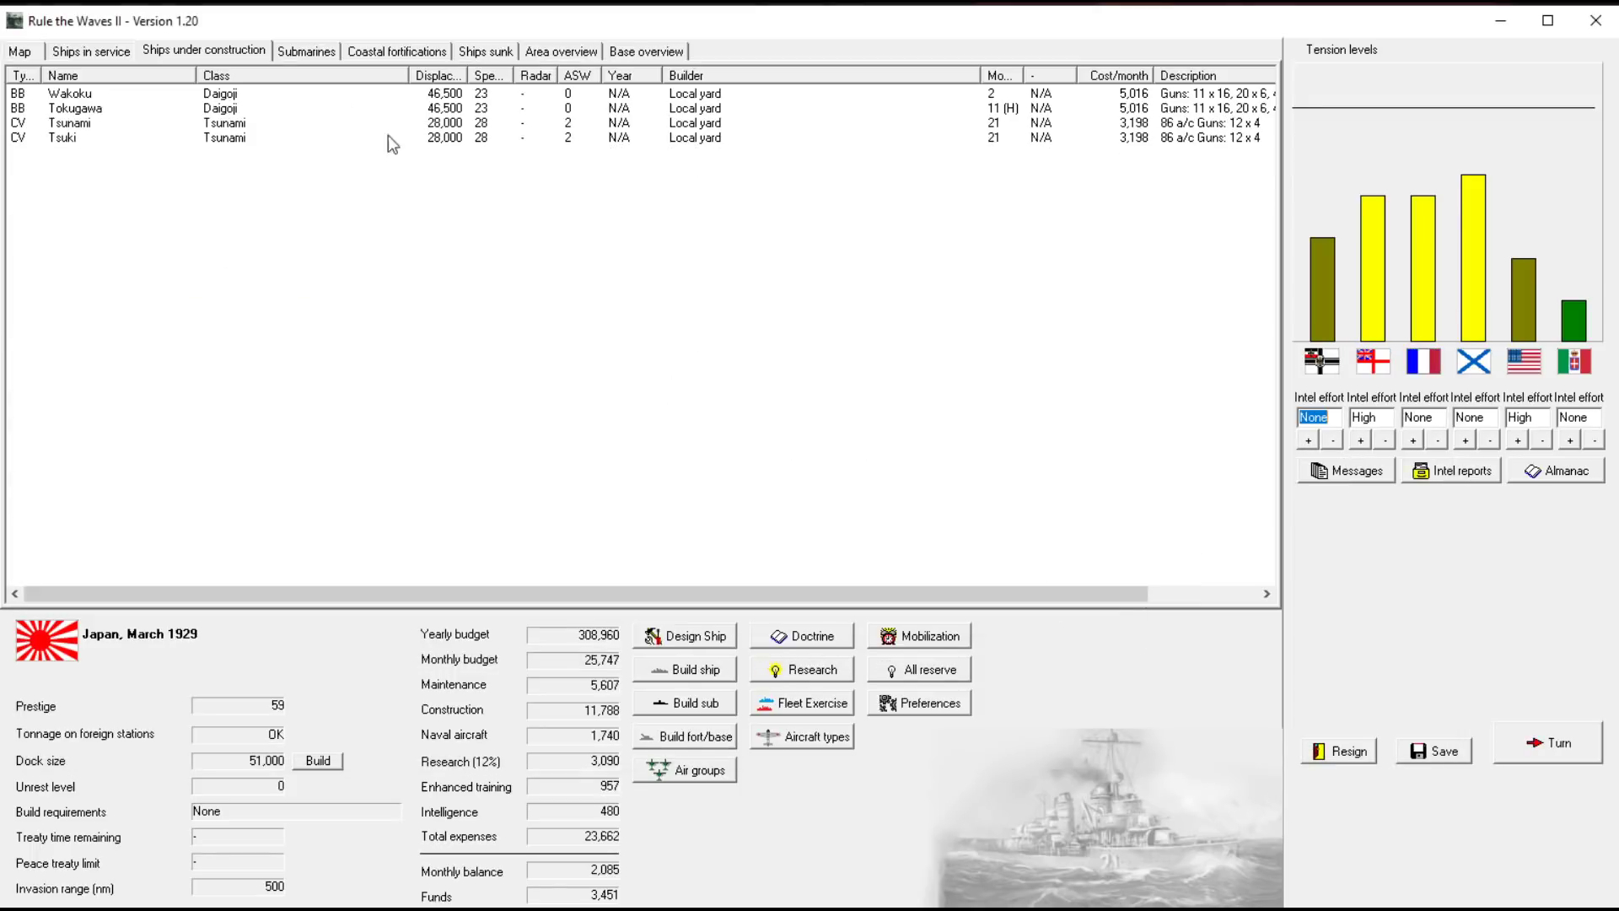
click(85, 51)
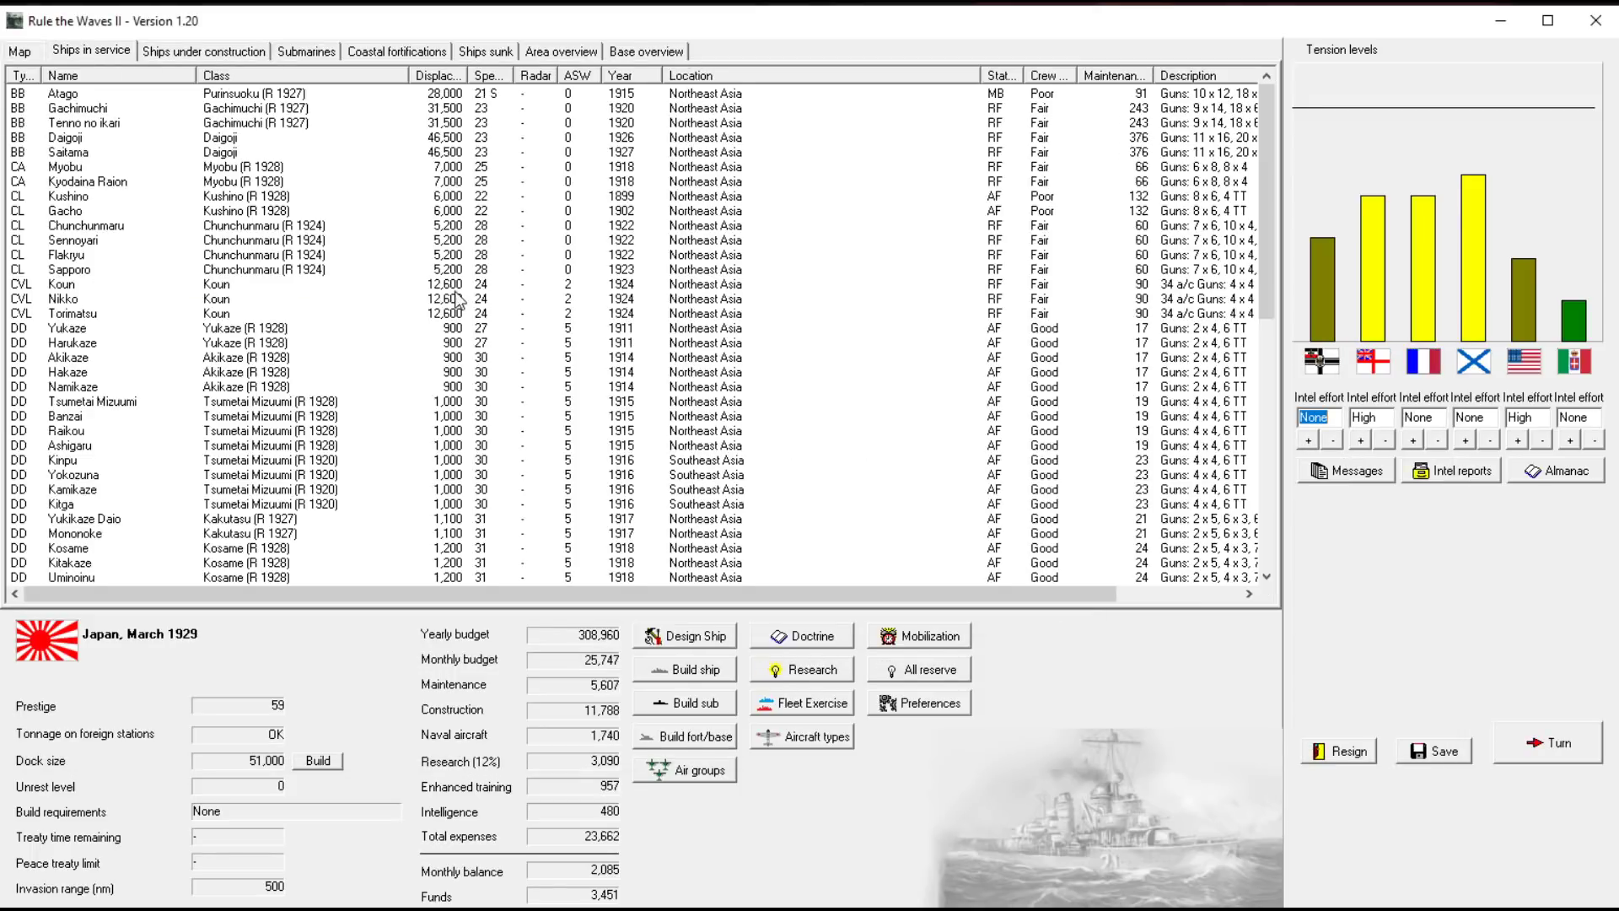
click(215, 53)
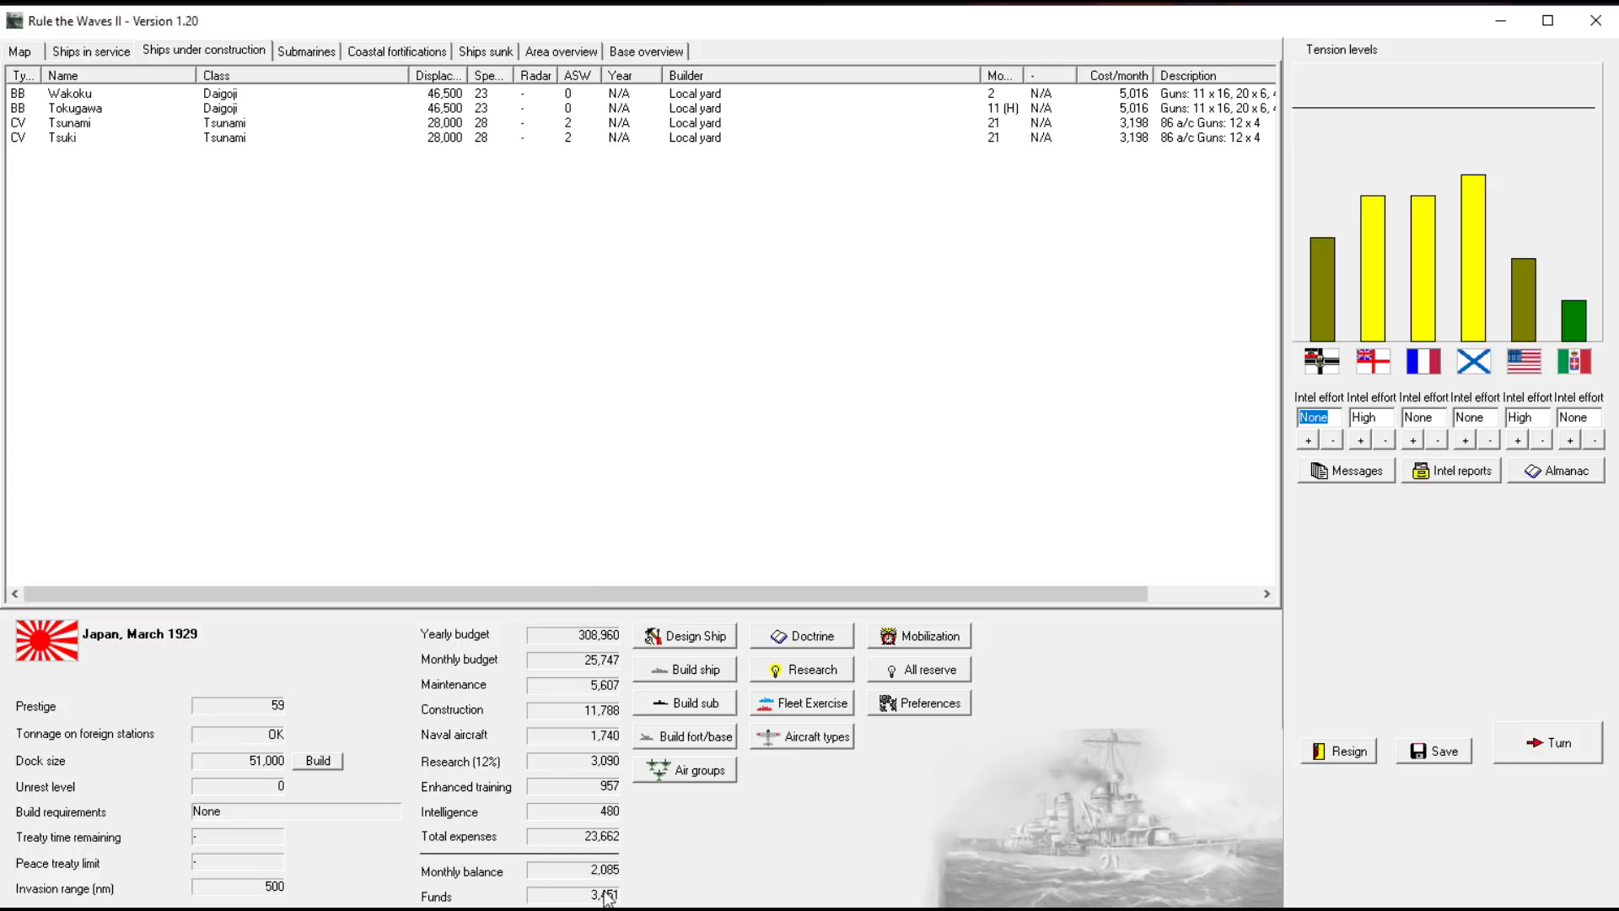
right_click(819, 112)
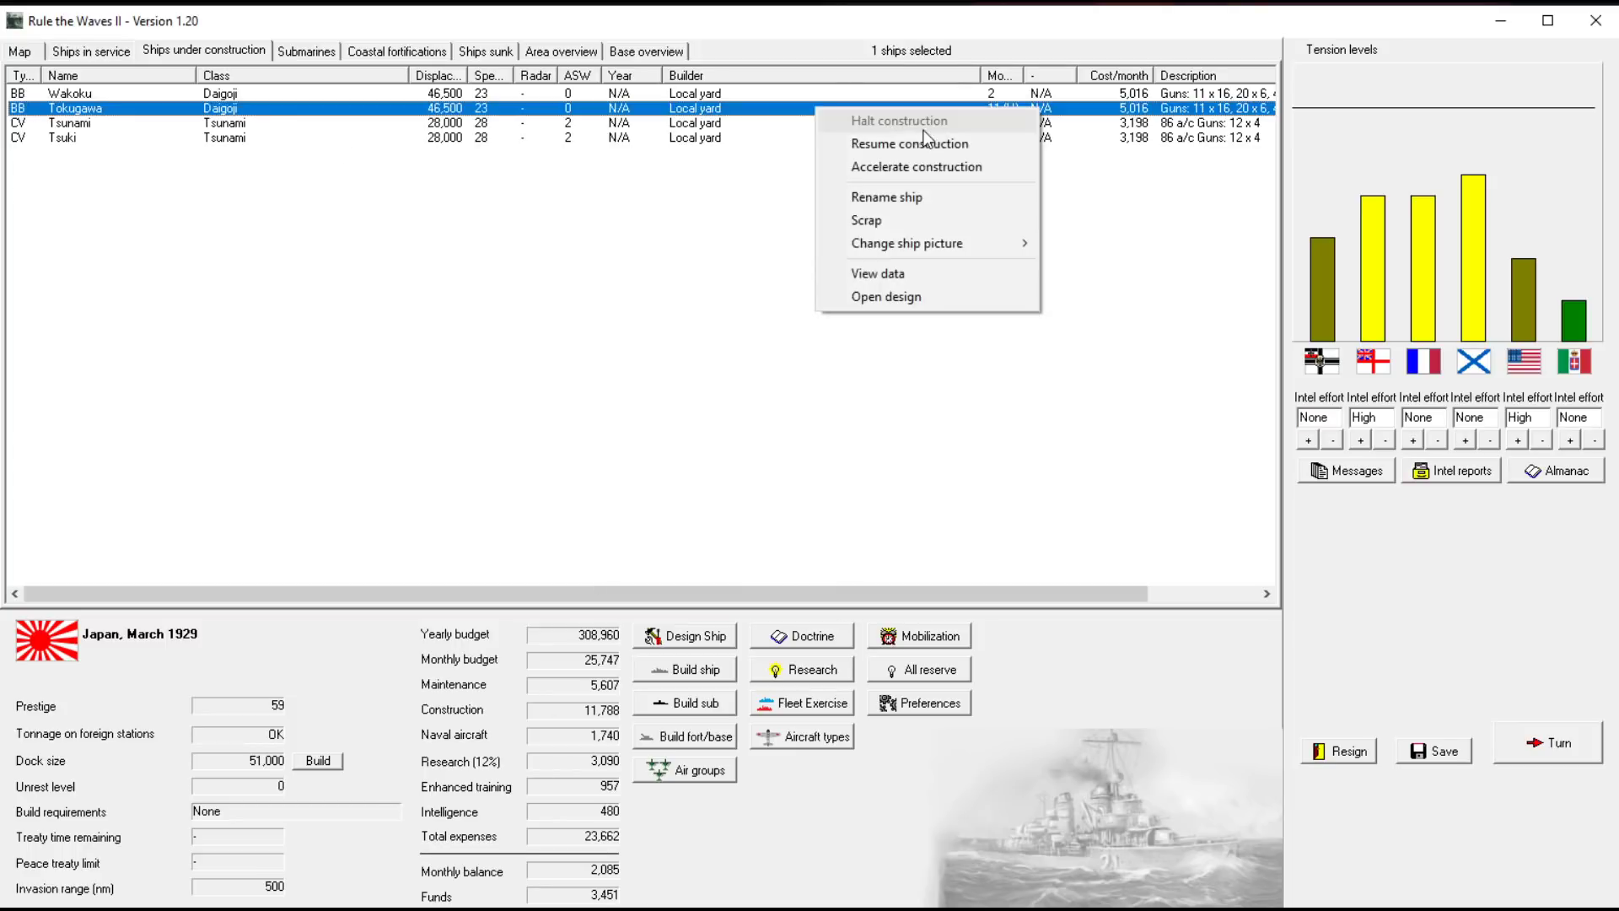
click(905, 146)
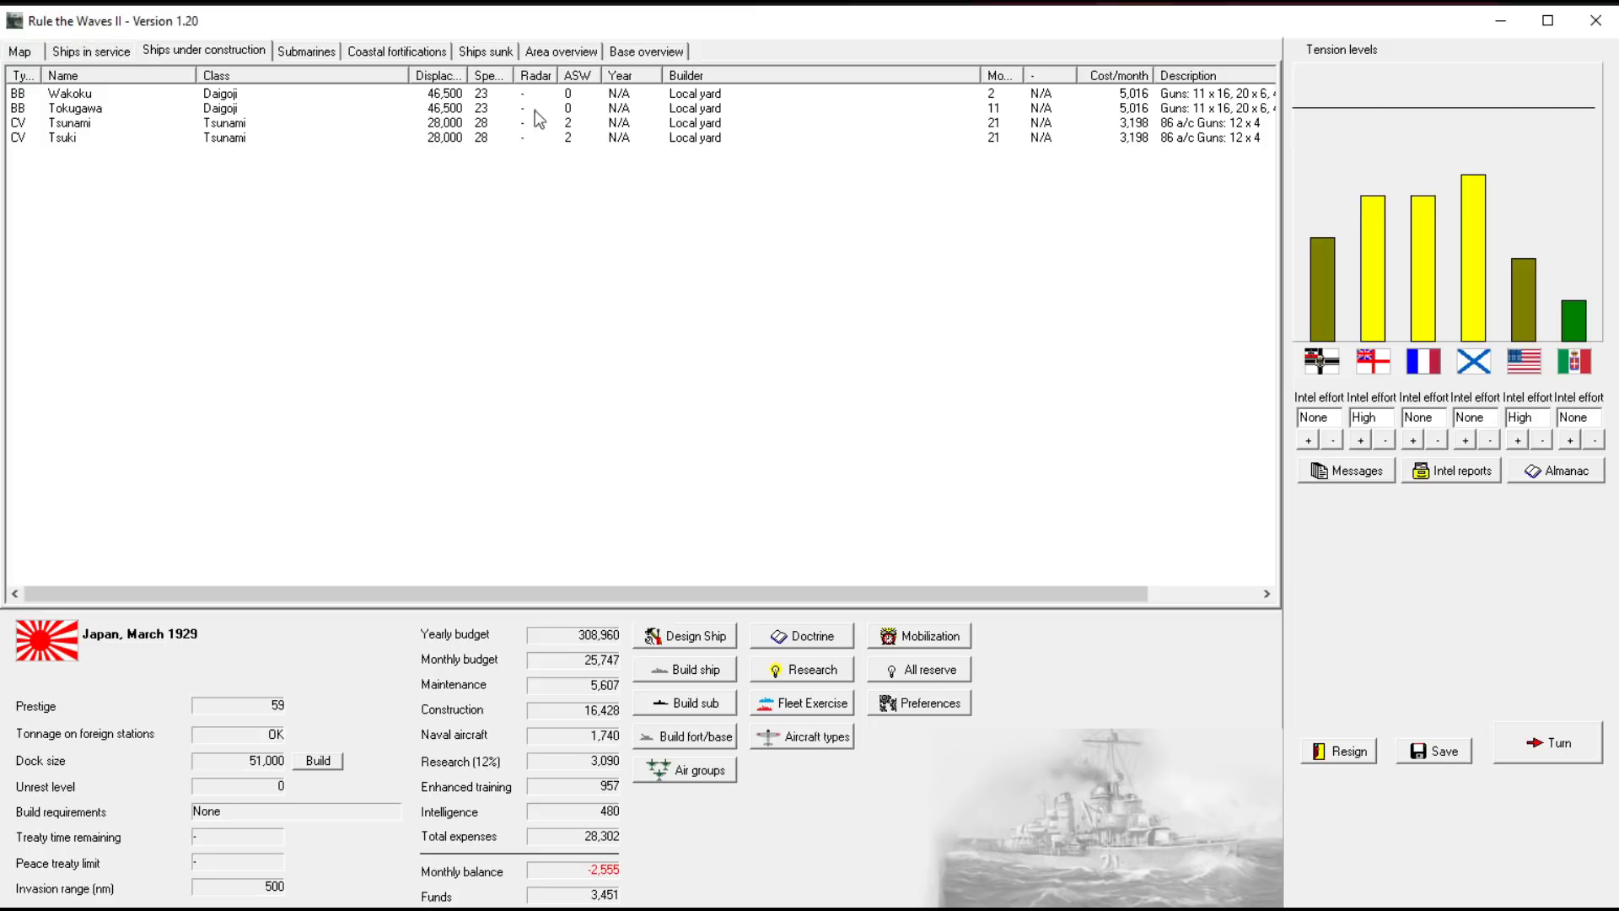
click(86, 54)
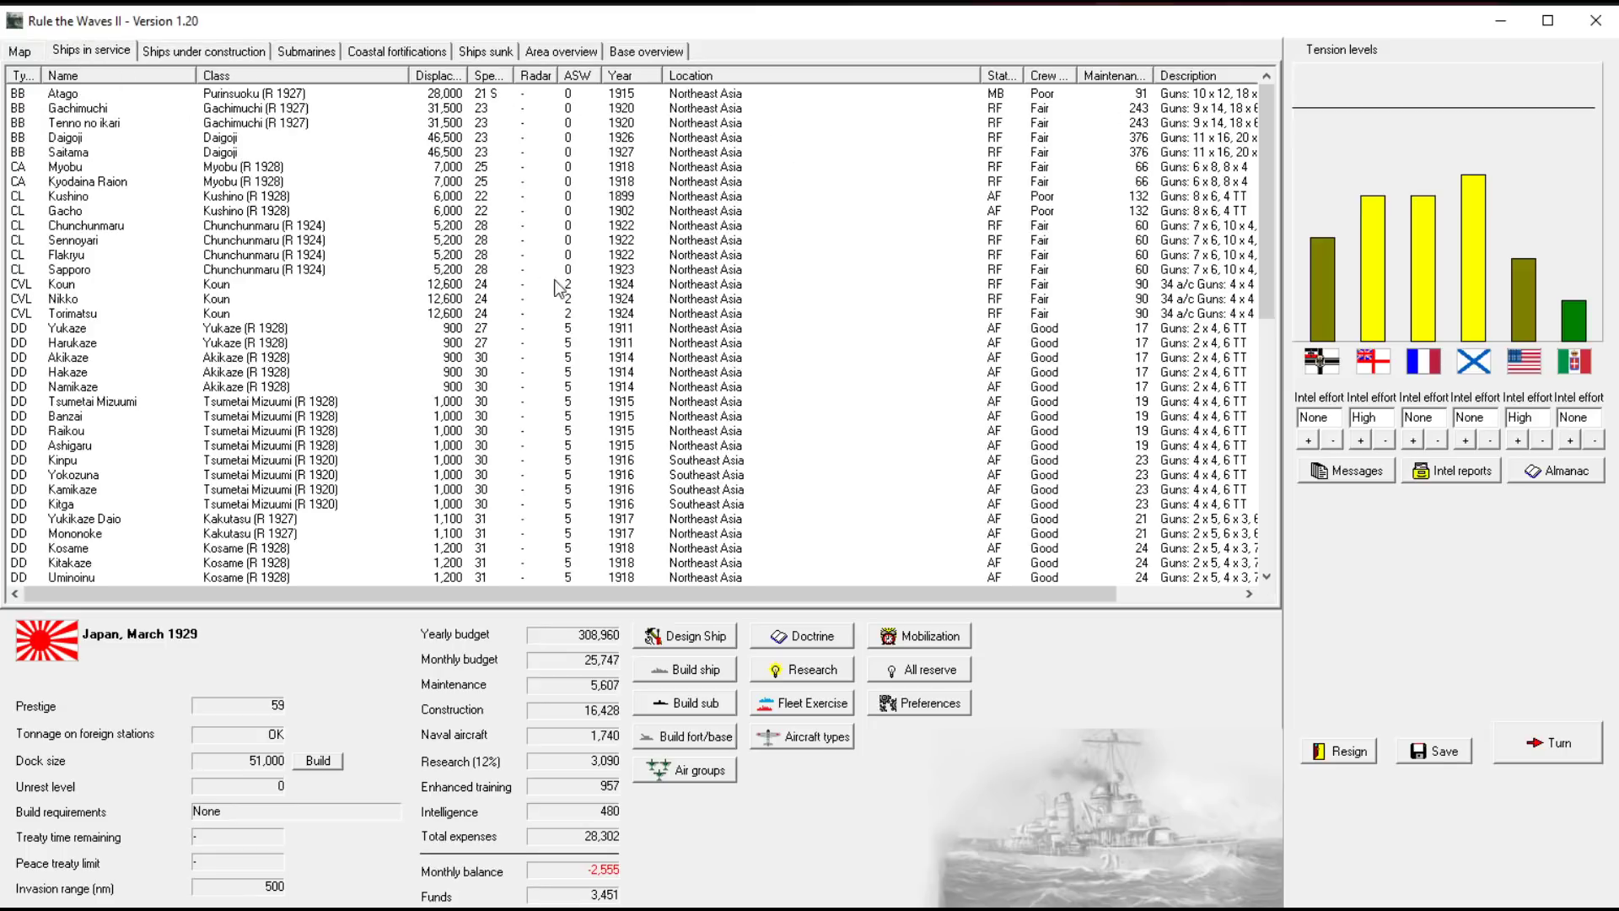
click(224, 137)
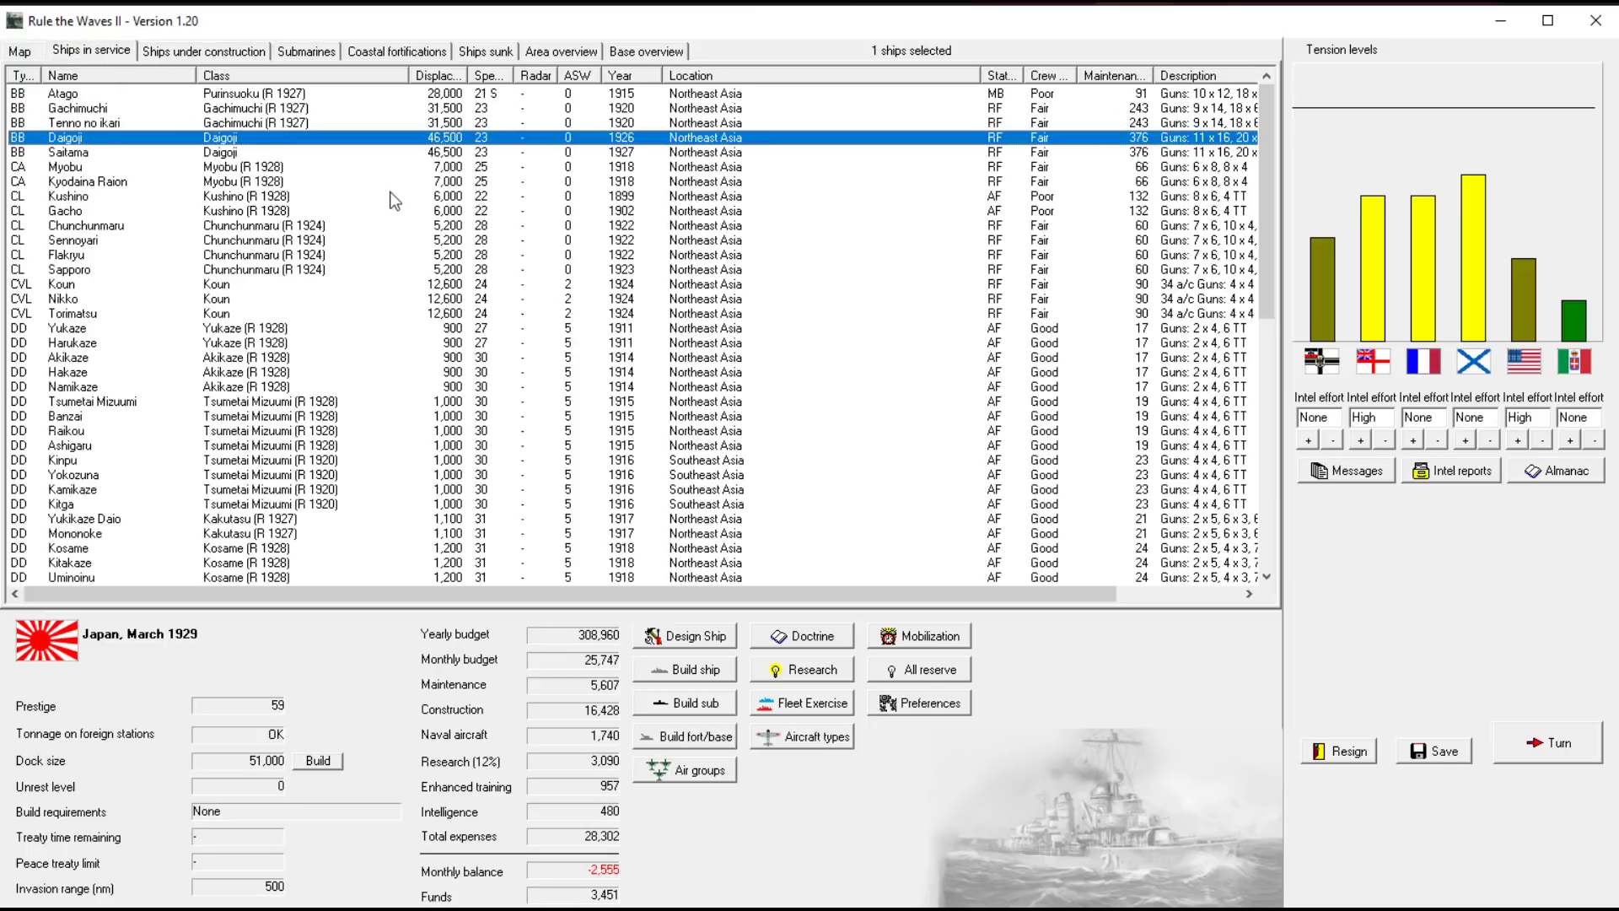
click(267, 167)
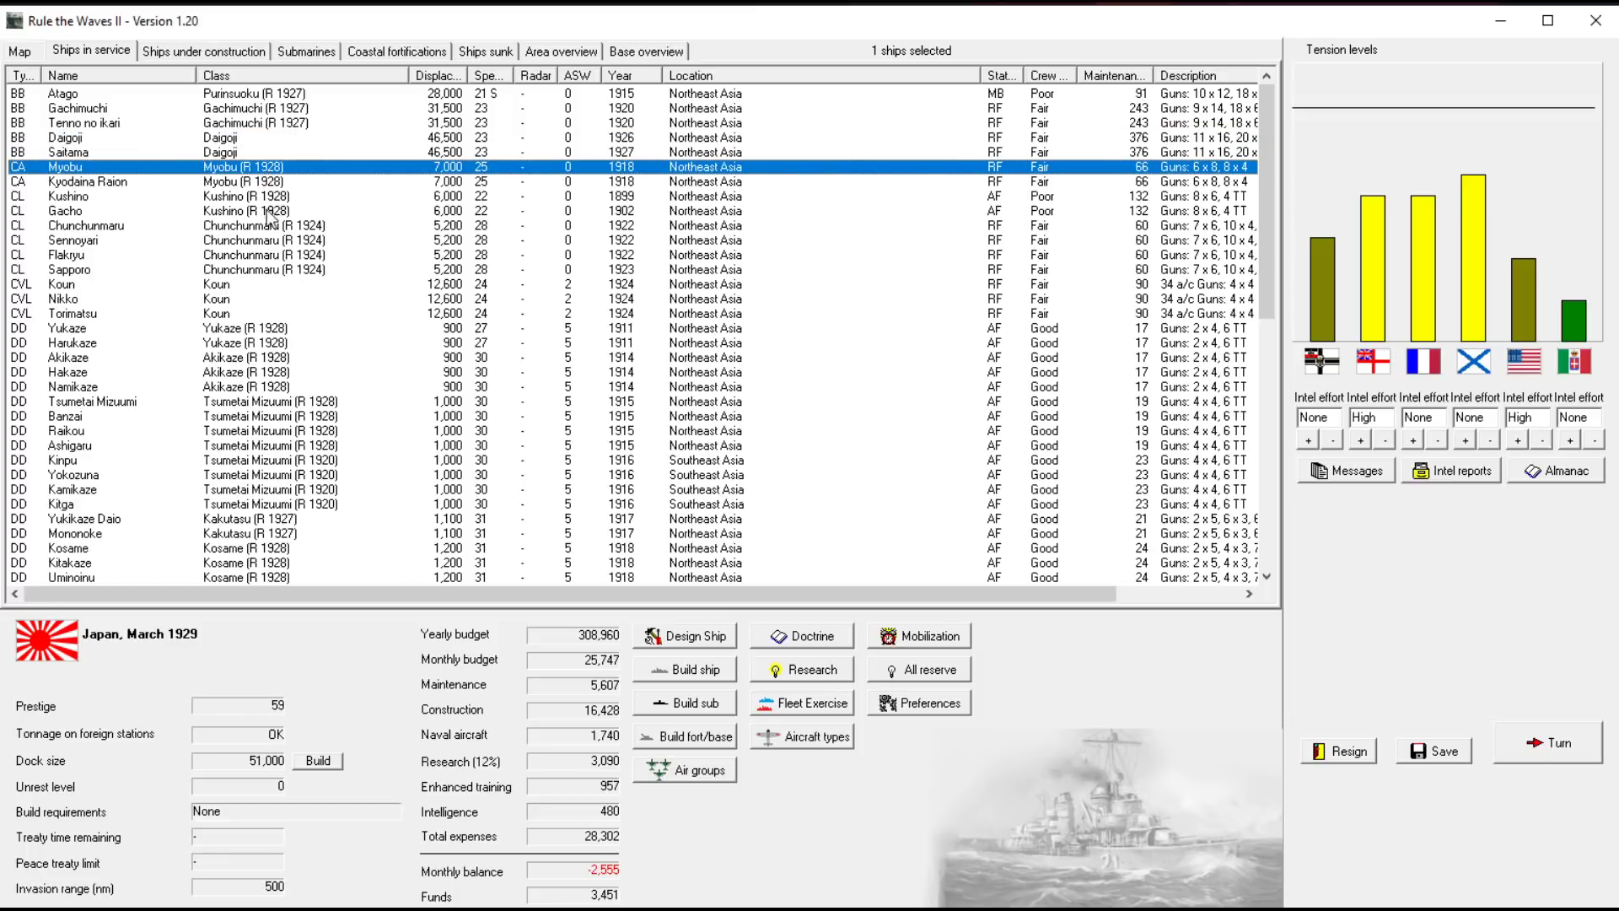
ctrl+click(270, 183)
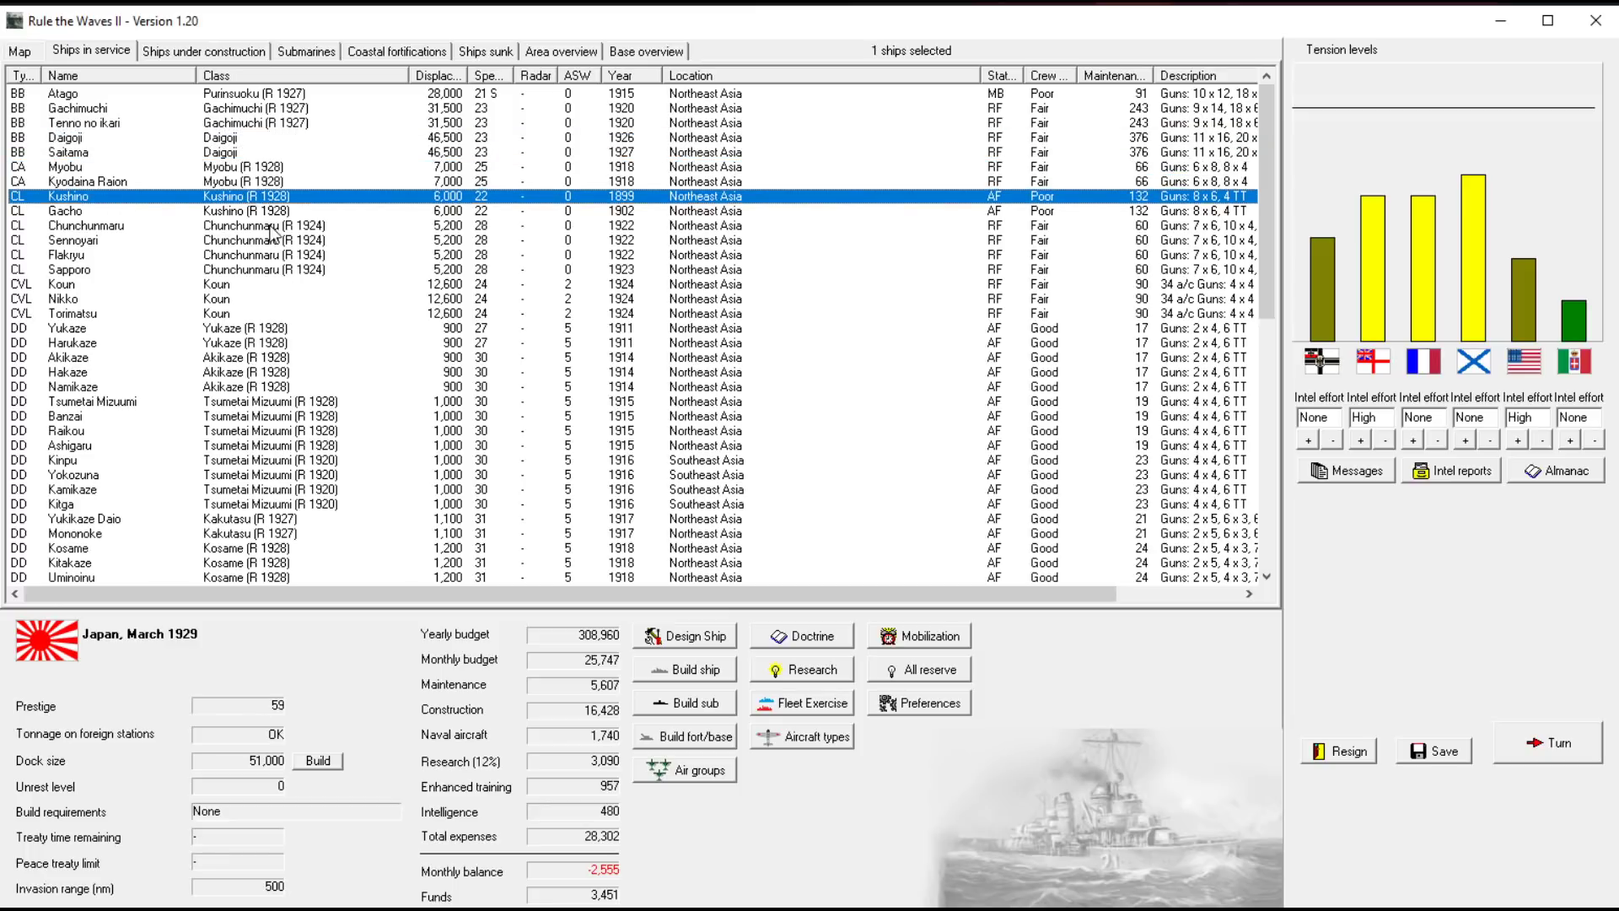
ctrl+click(431, 183)
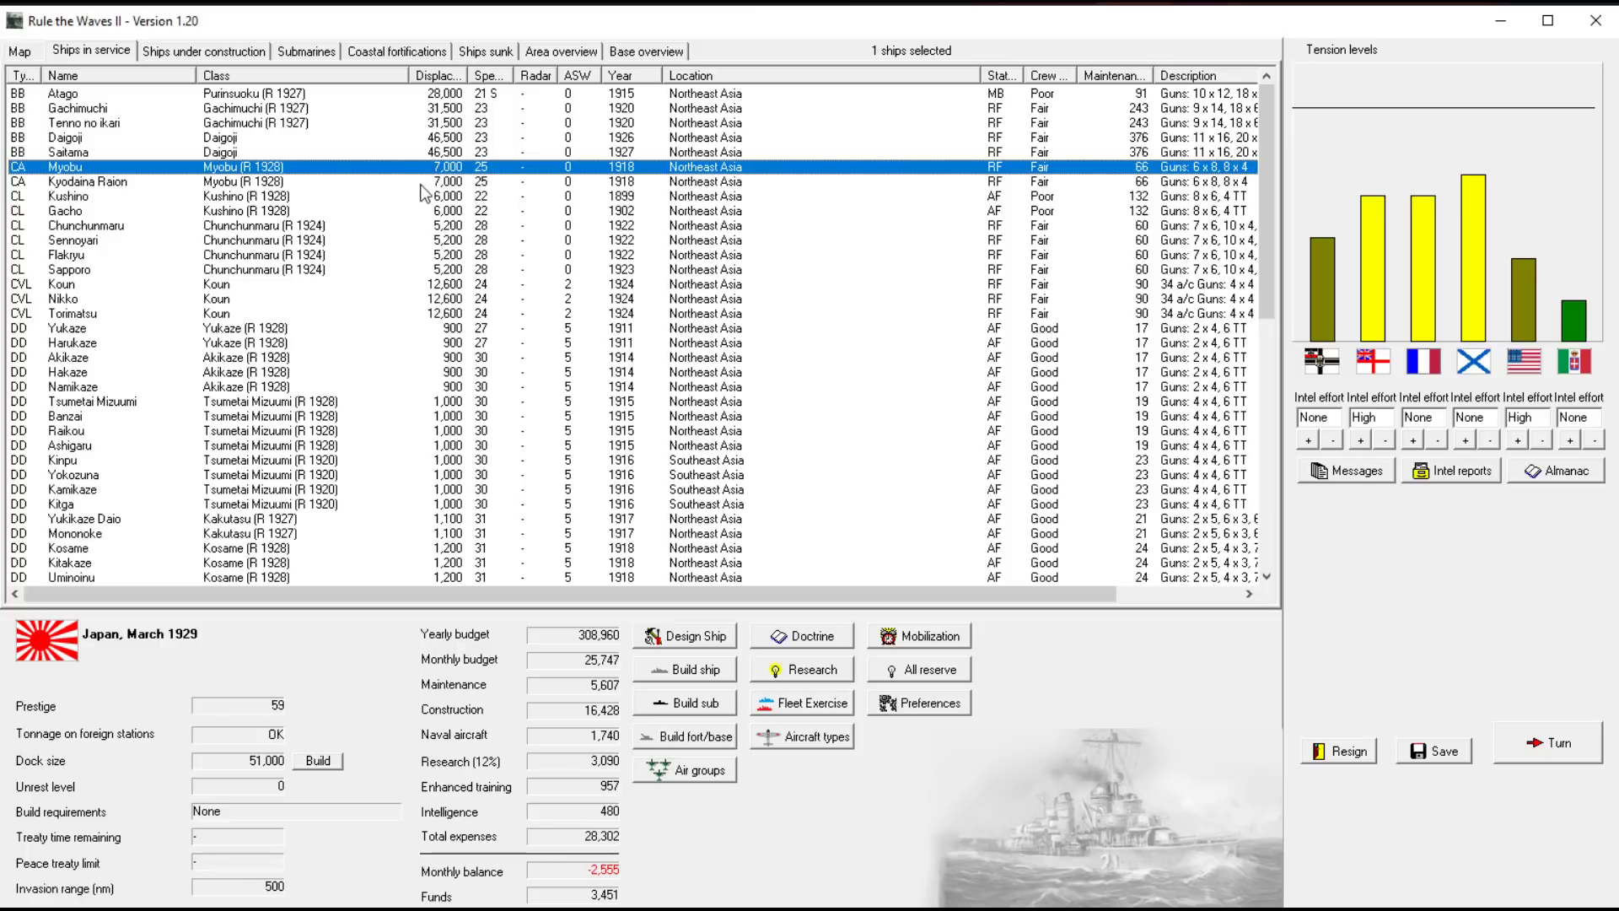
click(303, 228)
shift+click(316, 270)
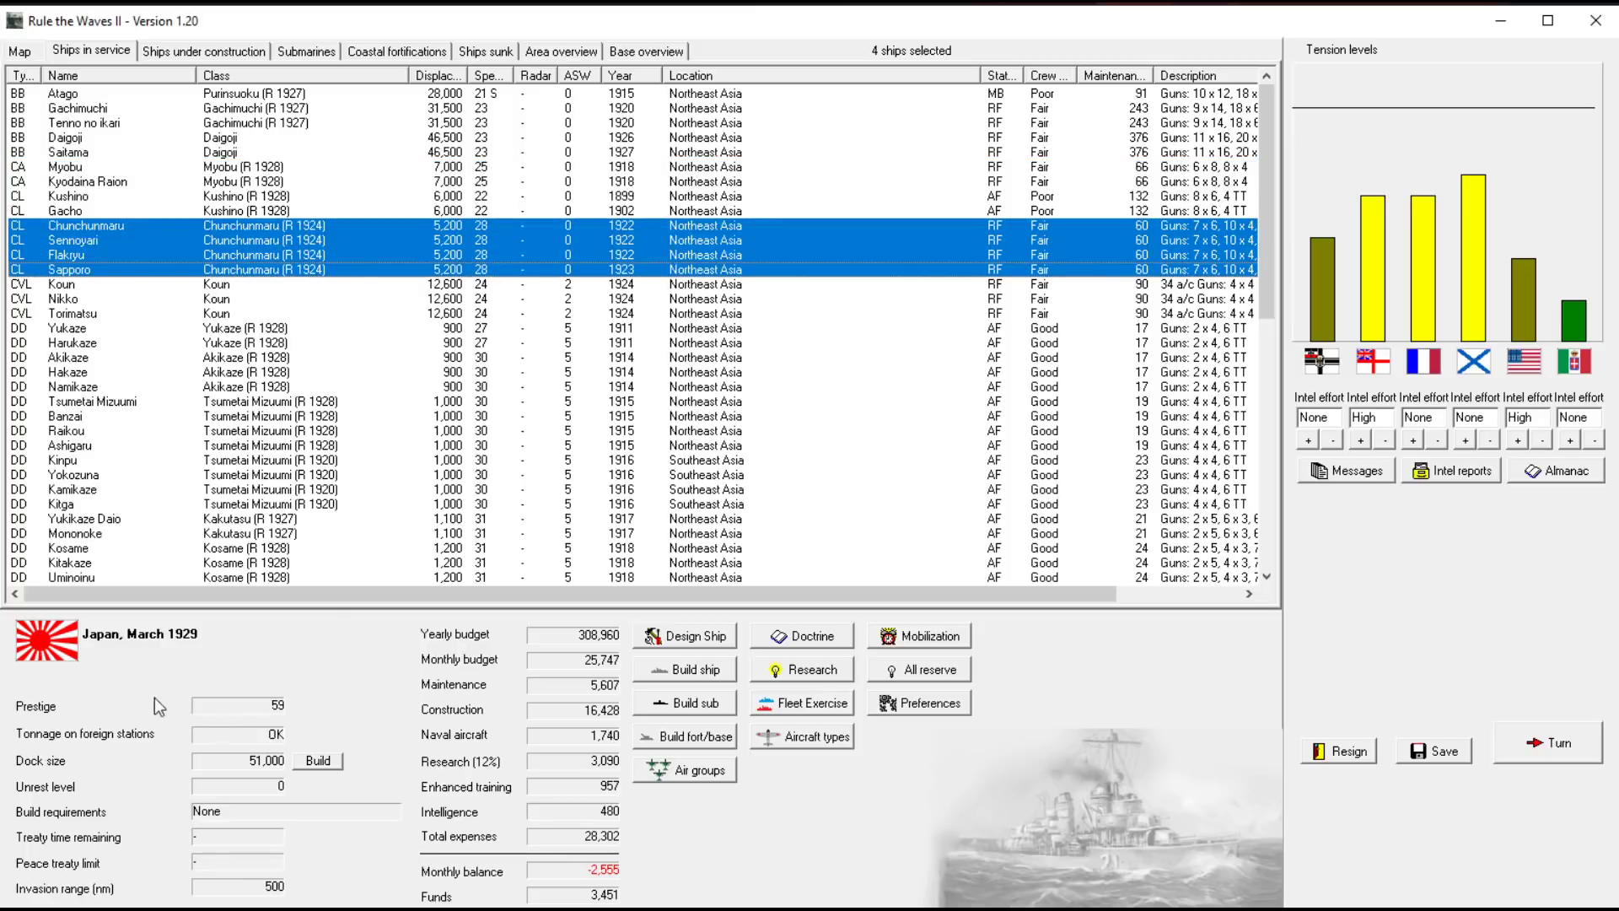
click(231, 284)
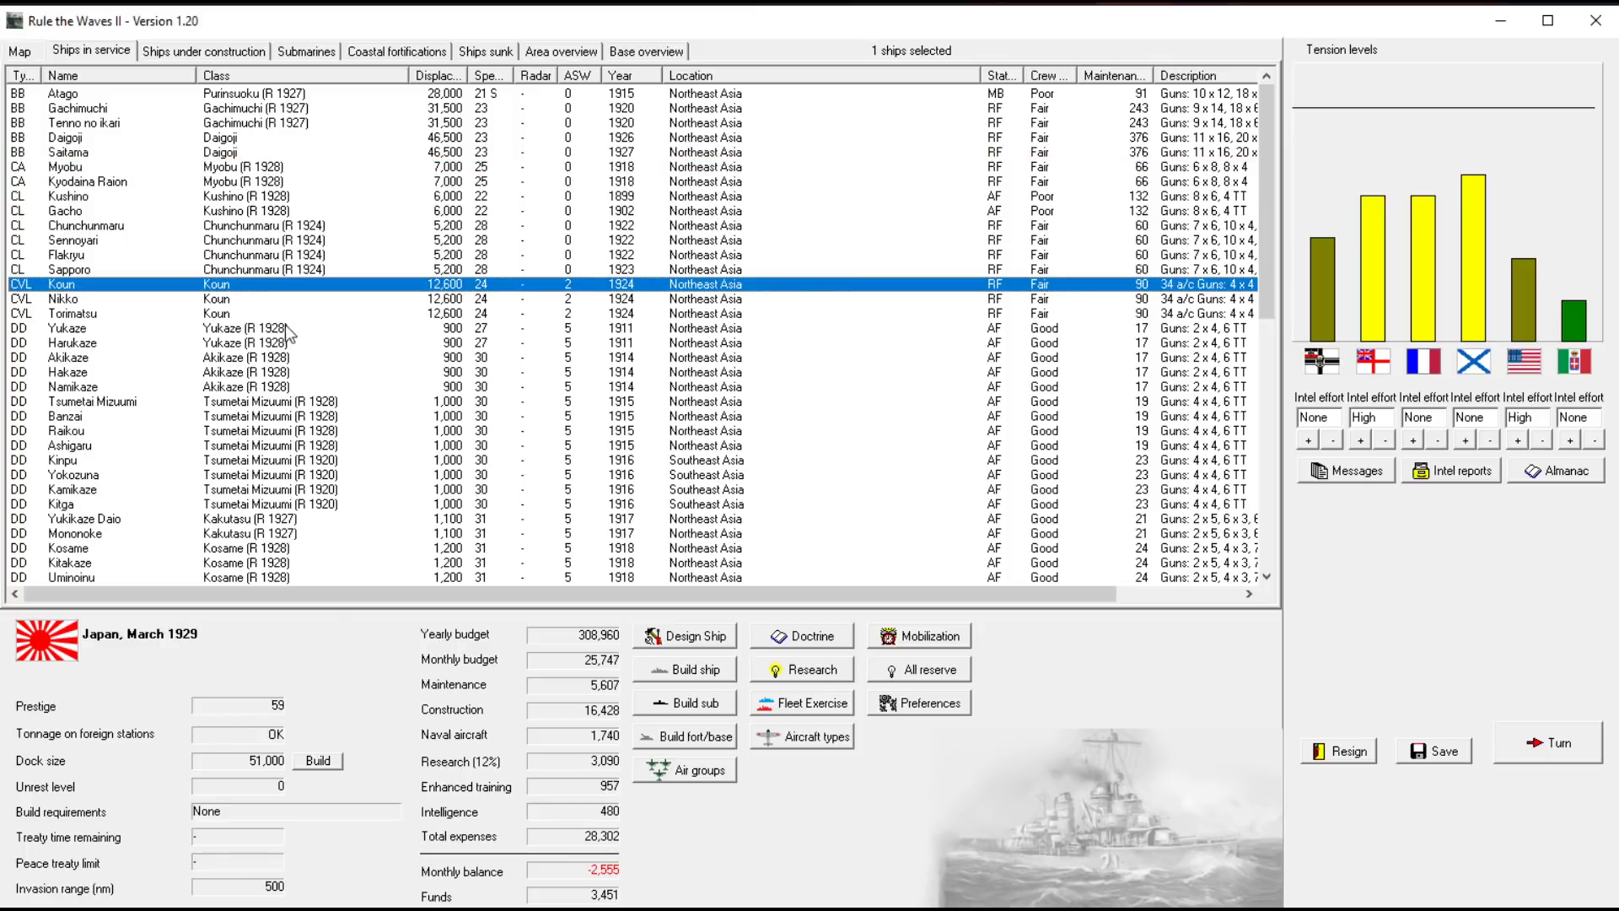
shift+click(380, 313)
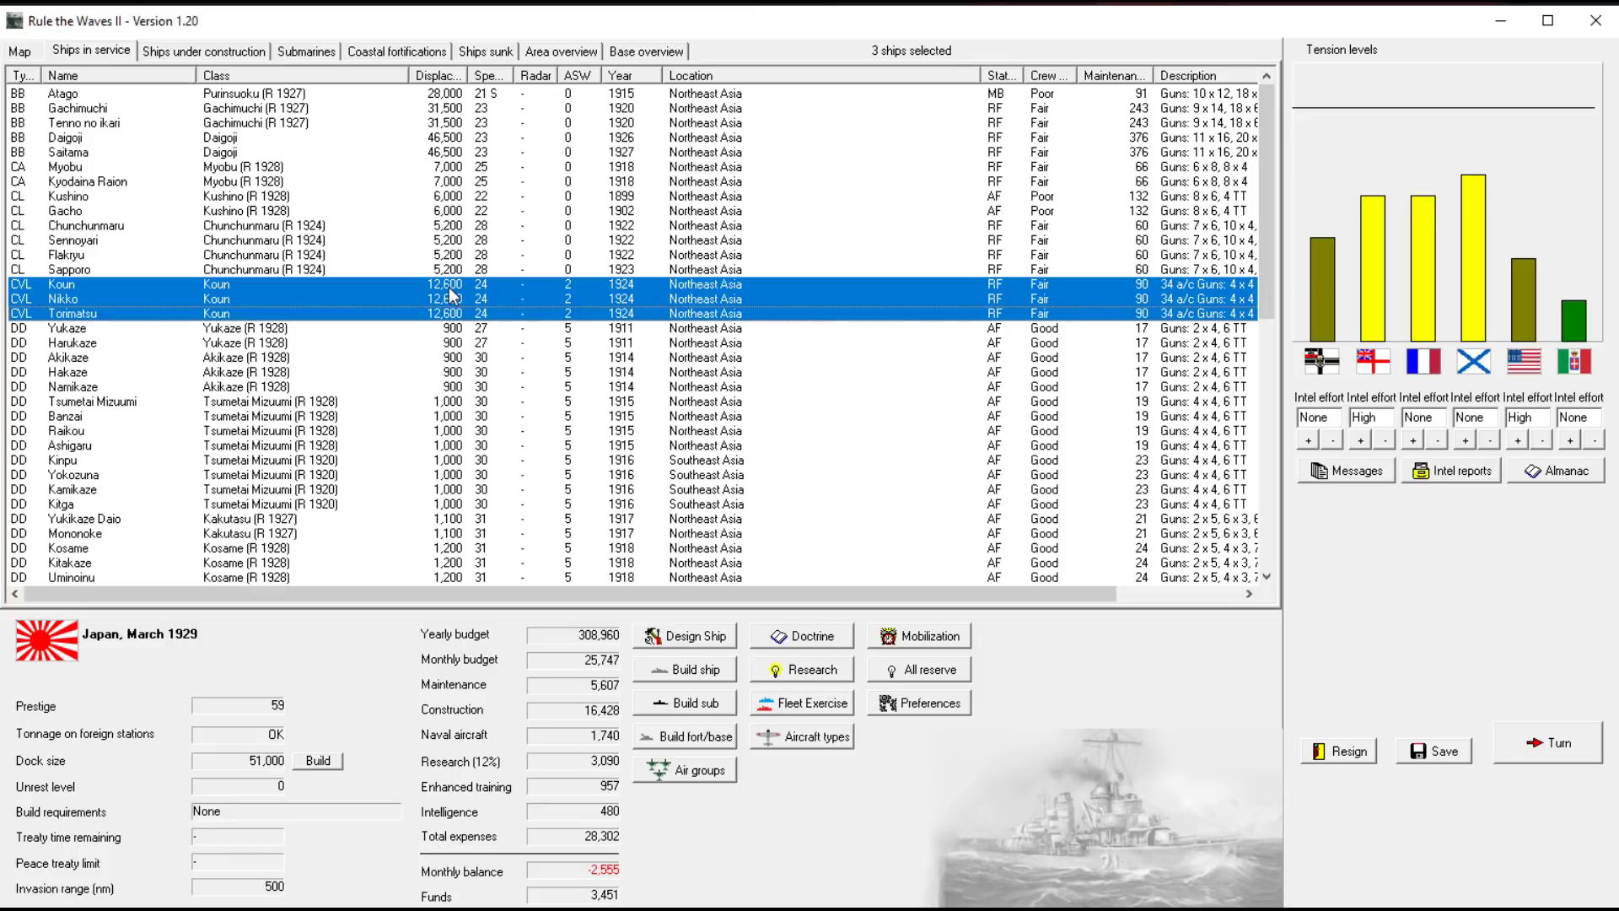
click(238, 329)
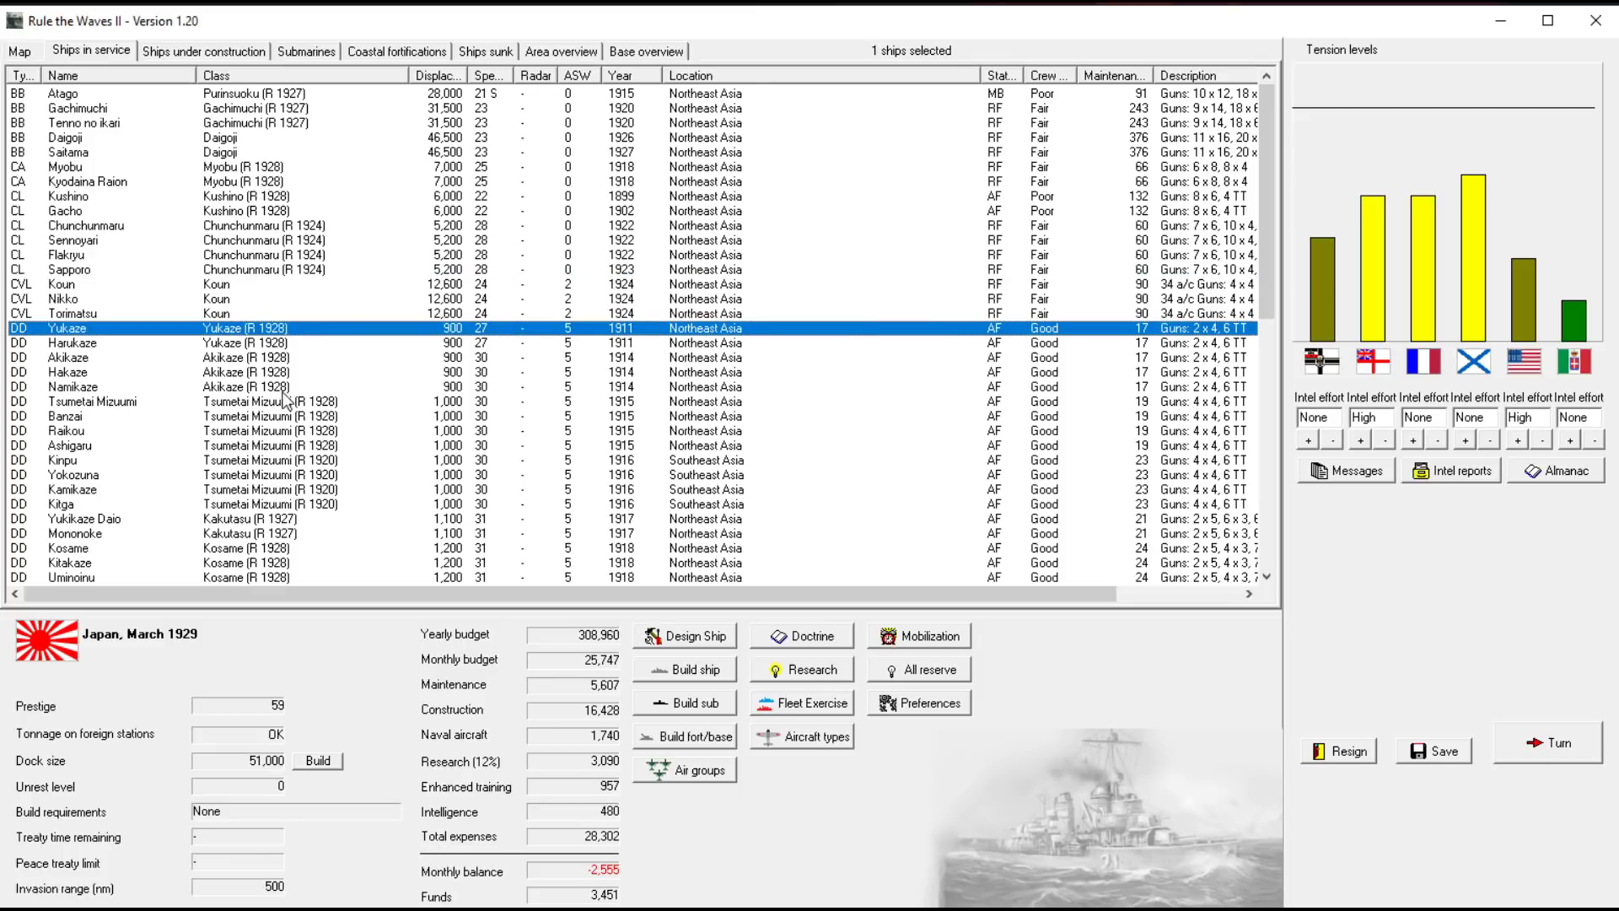
shift+click(274, 388)
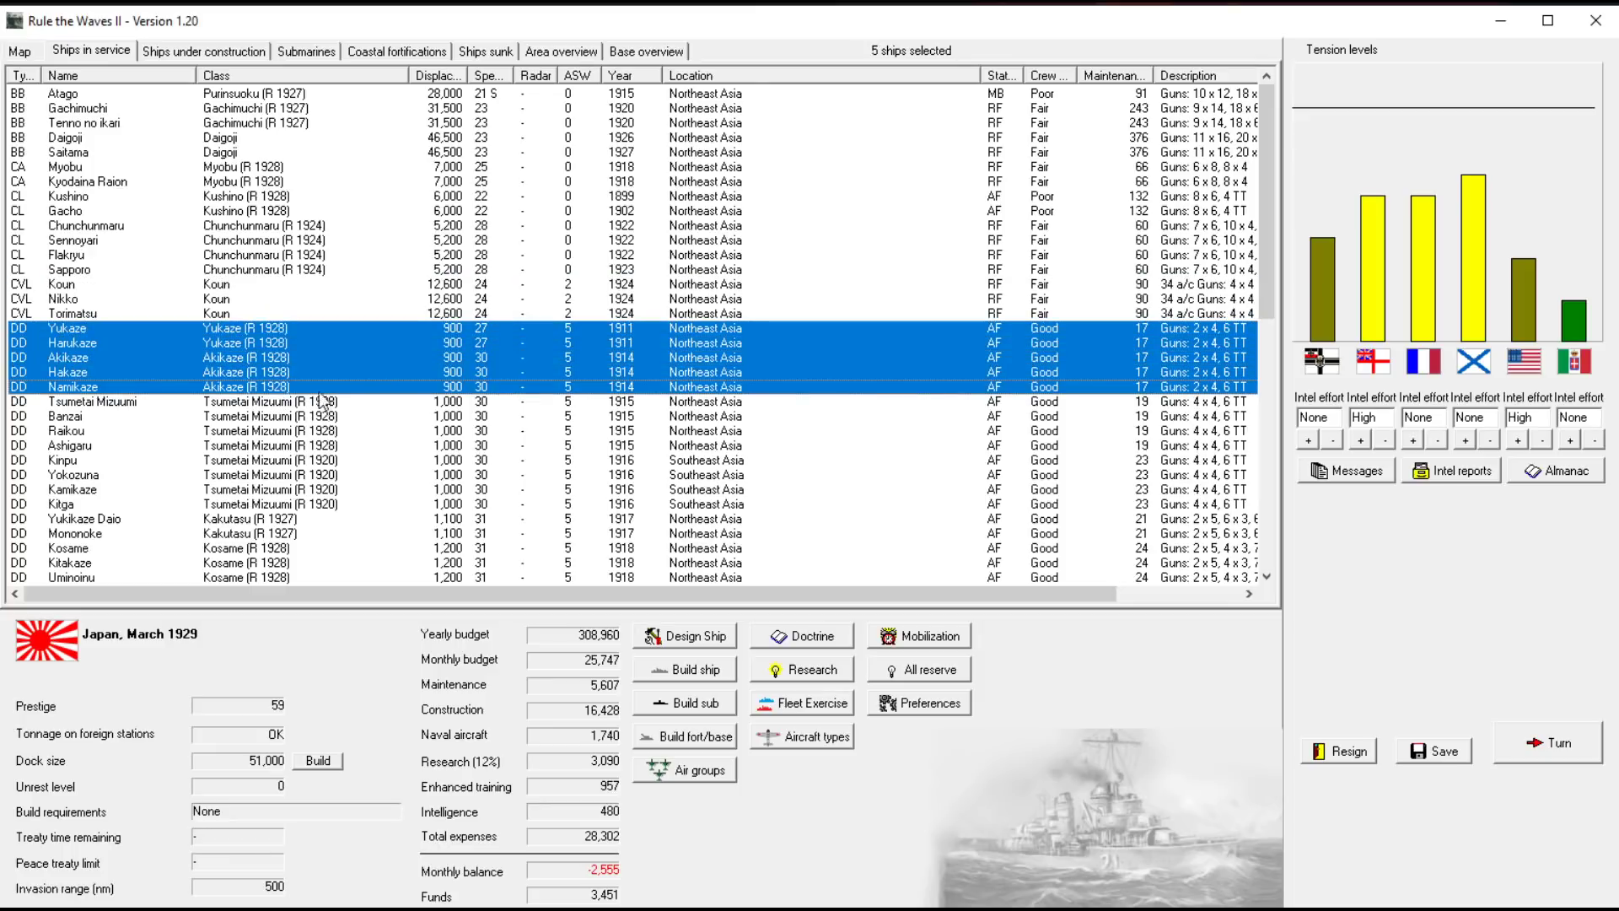
click(322, 401)
scroll(343, 406, down, 2)
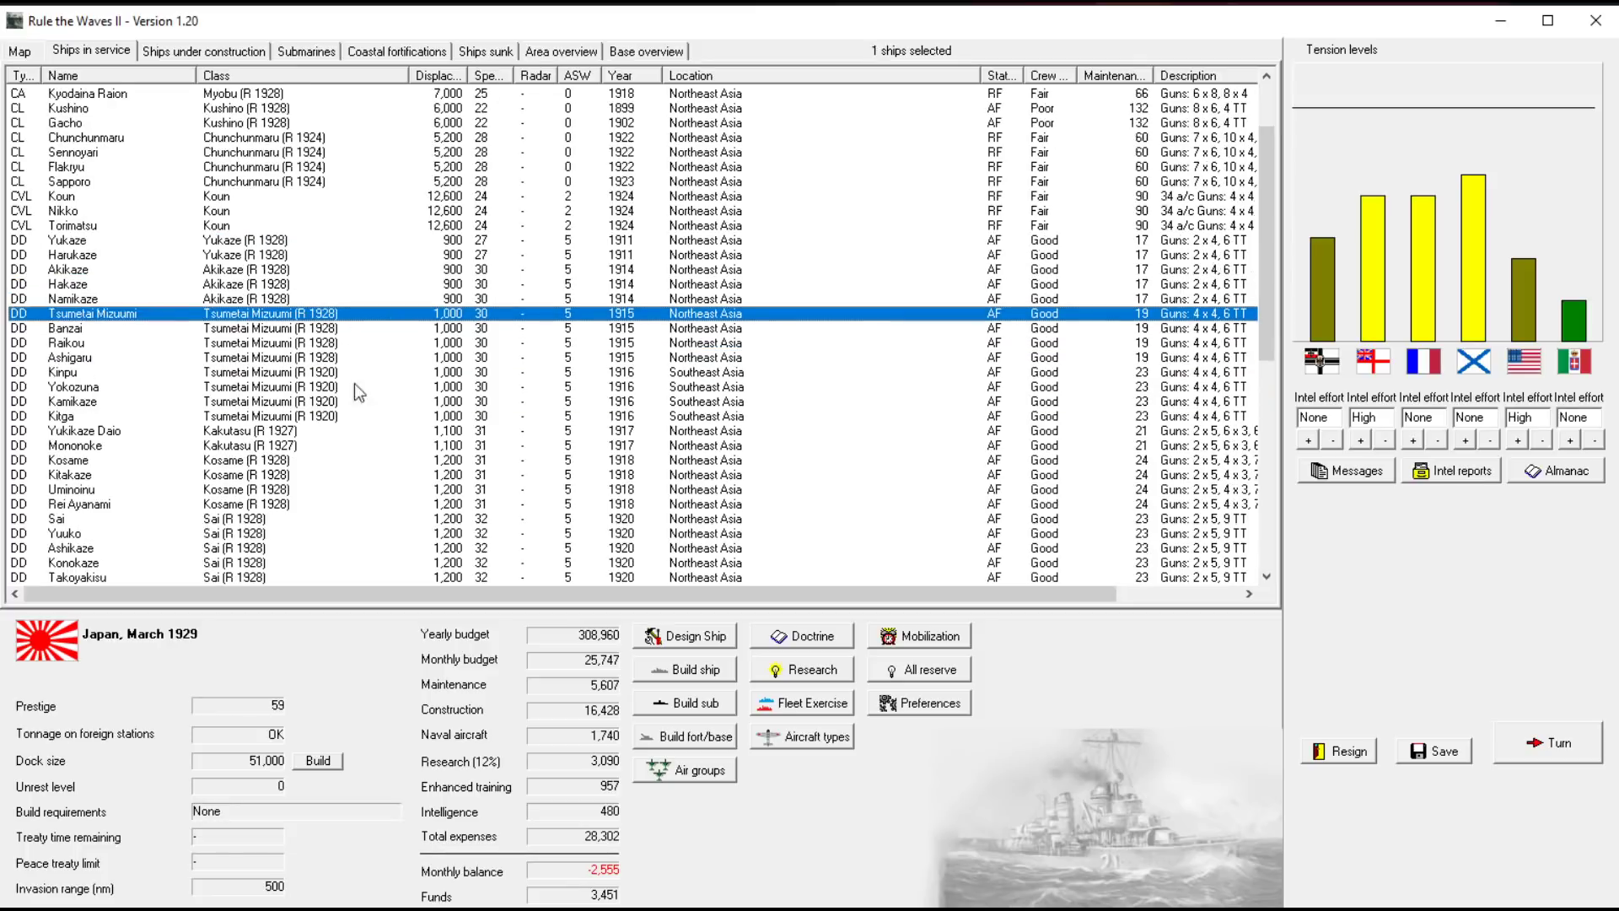
click(80, 211)
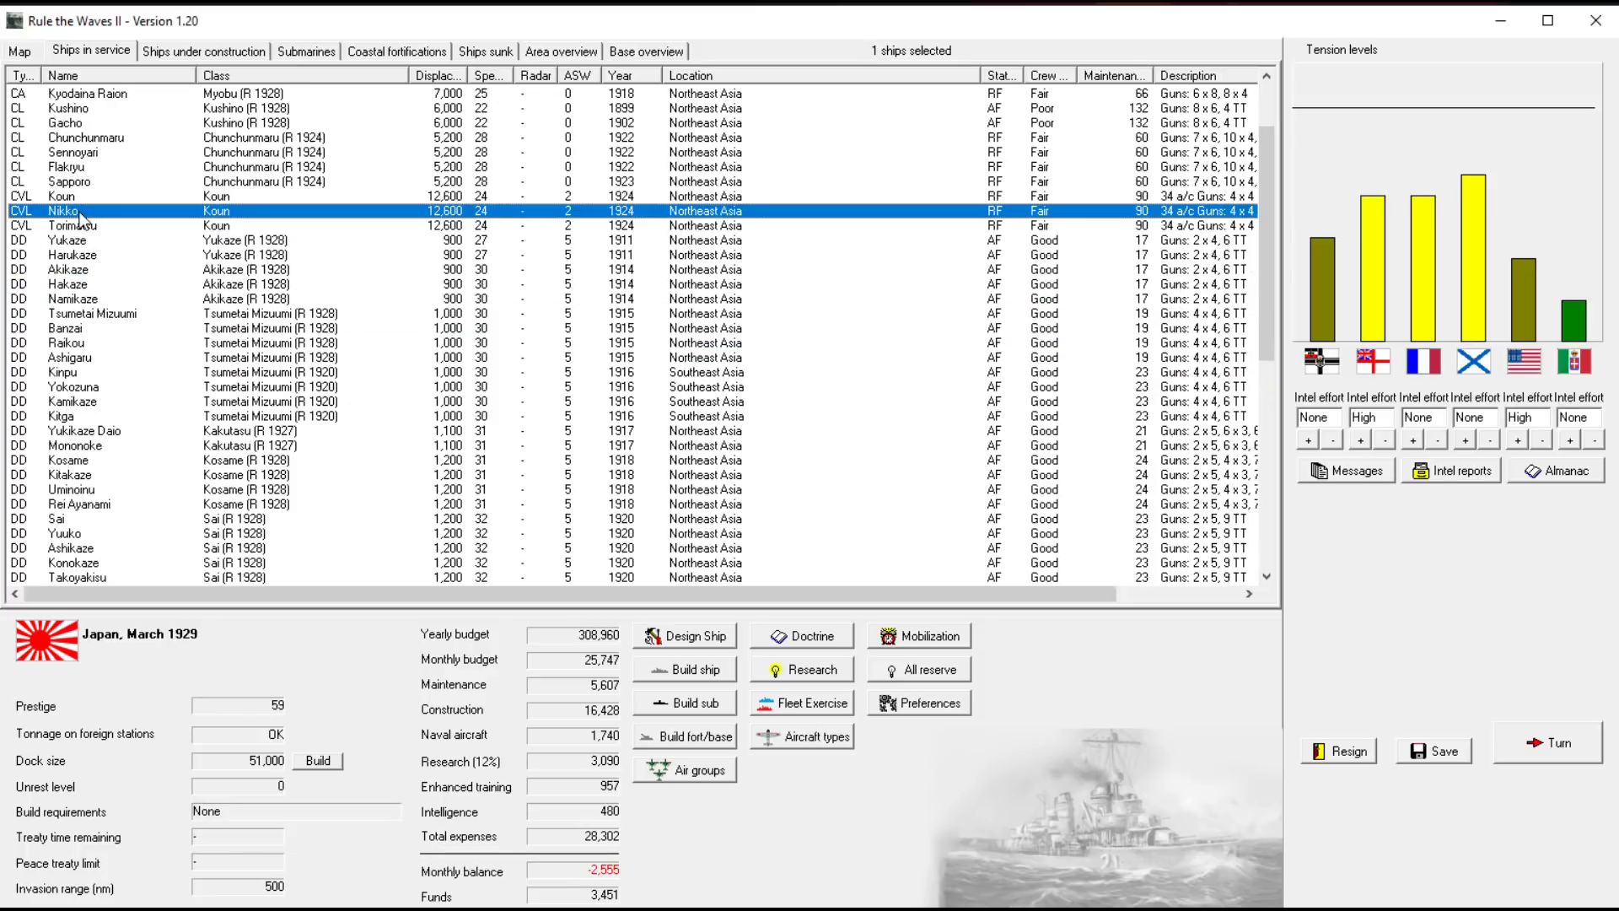
click(217, 195)
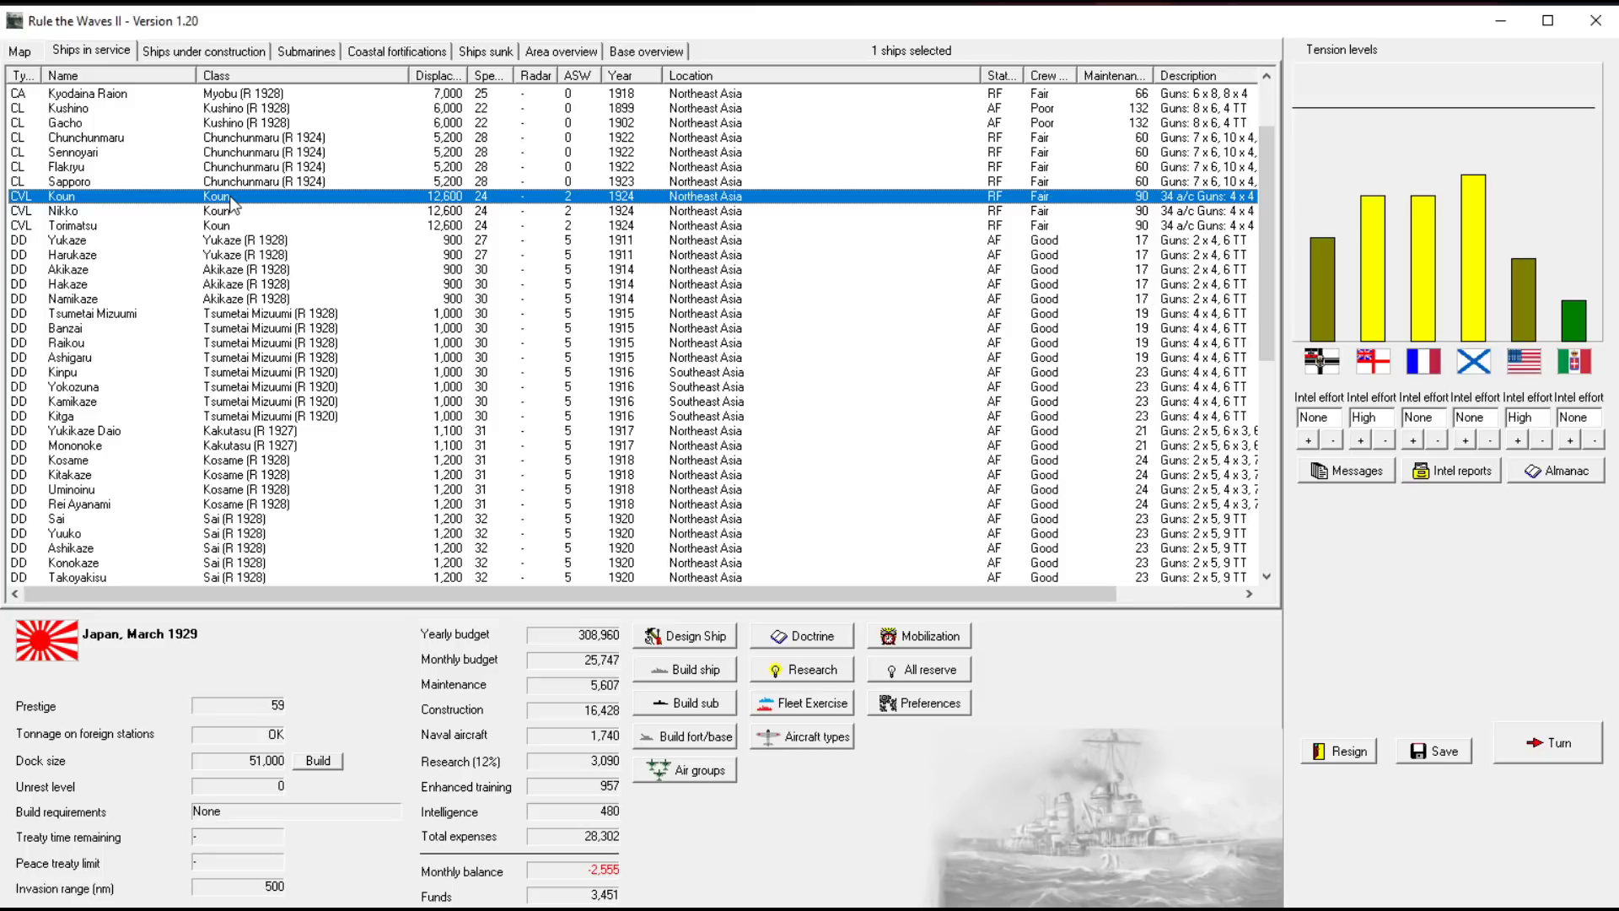
click(687, 772)
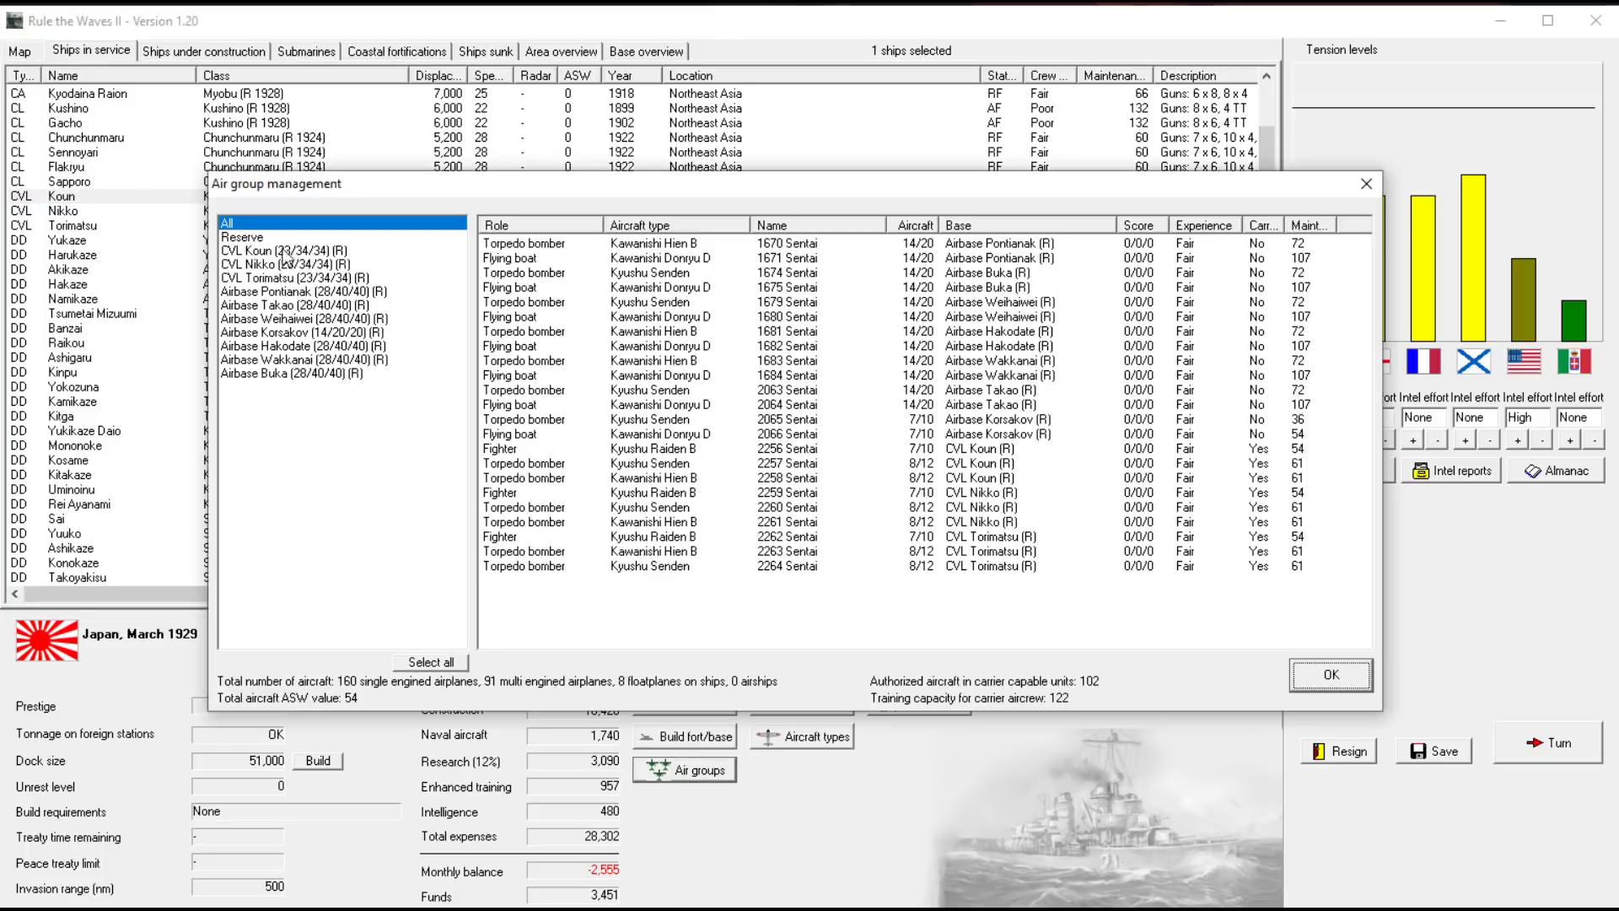
click(327, 251)
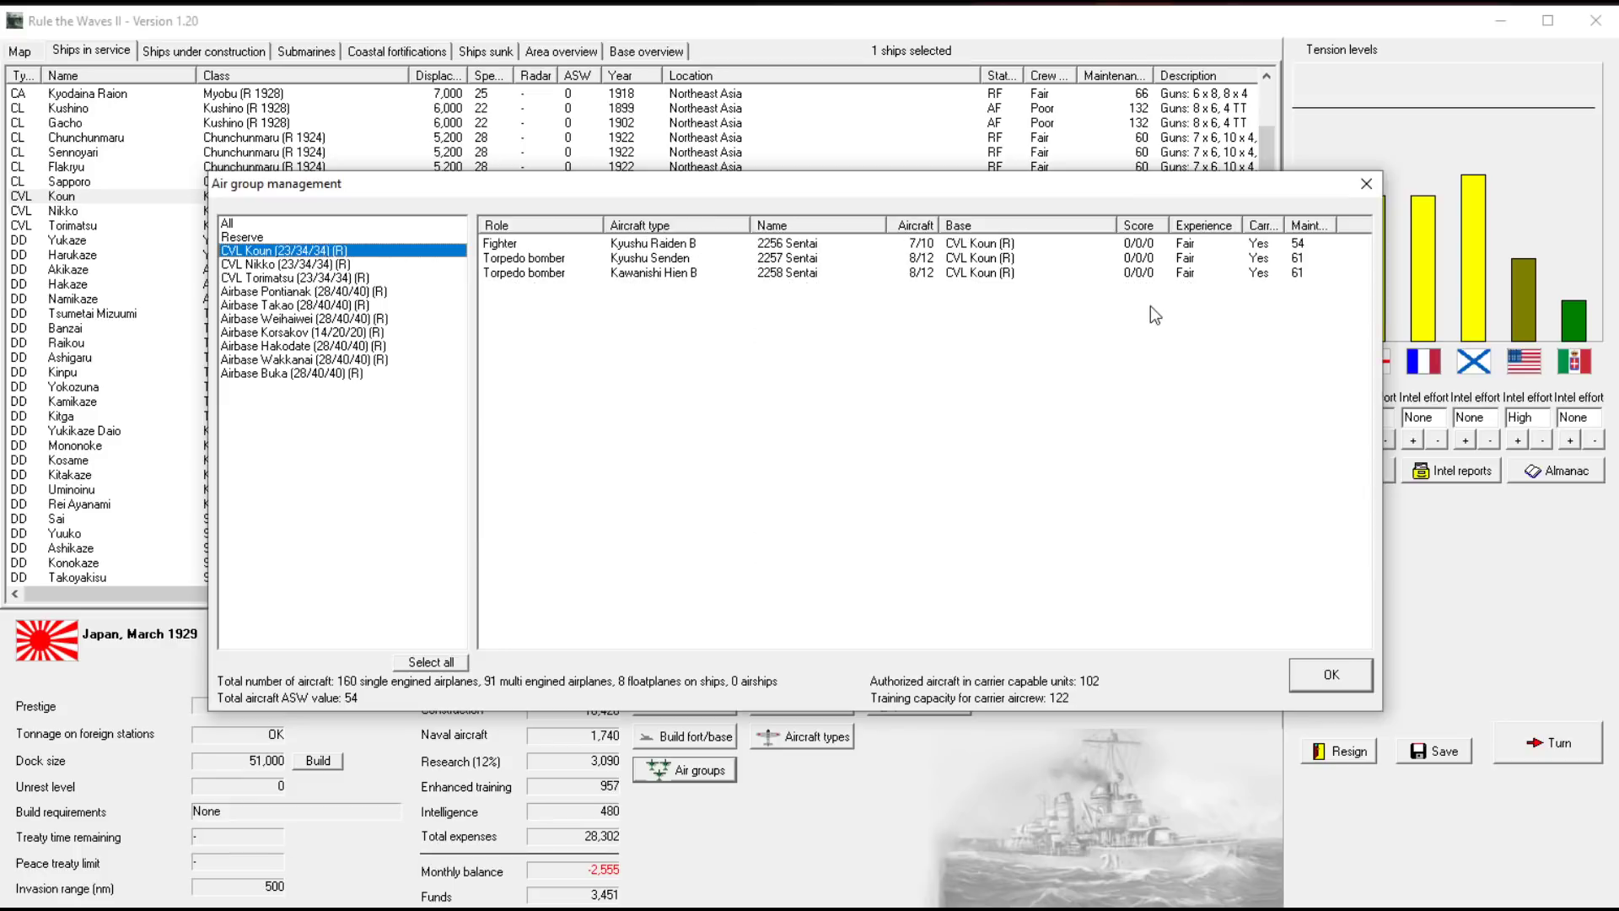
key(Down)
key(Down)
key(Up)
key(Up)
key(Down)
key(Down)
key(Up)
click(1367, 183)
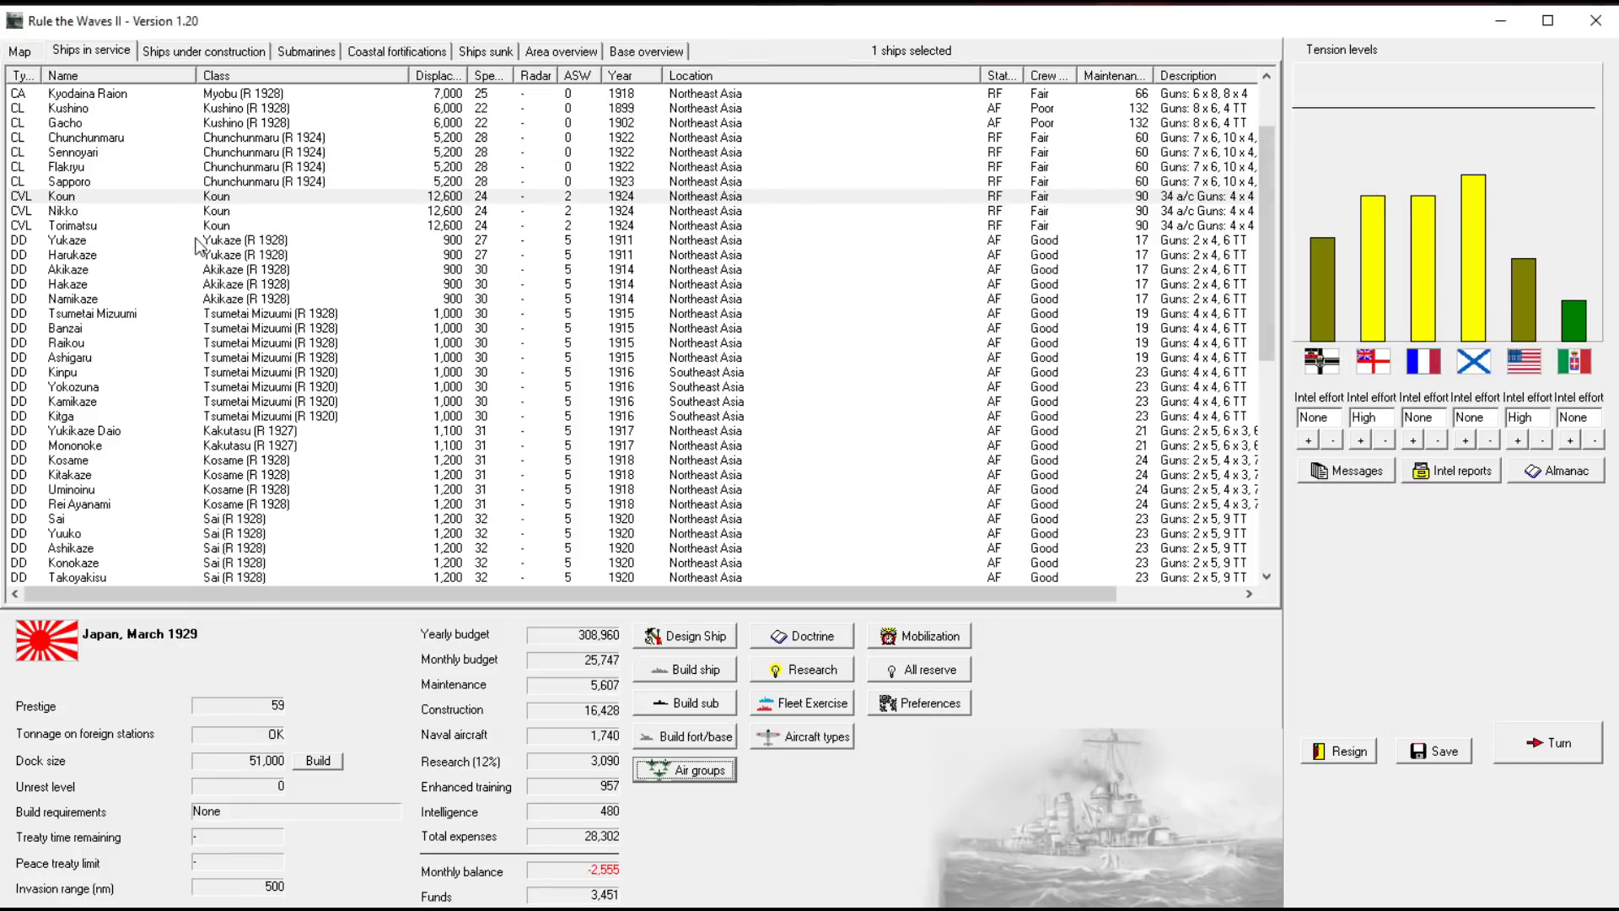
Open Koun's design for rebuild with dual-purpose, increased-elevation main guns and 43 light AA guns
right_click(83, 196)
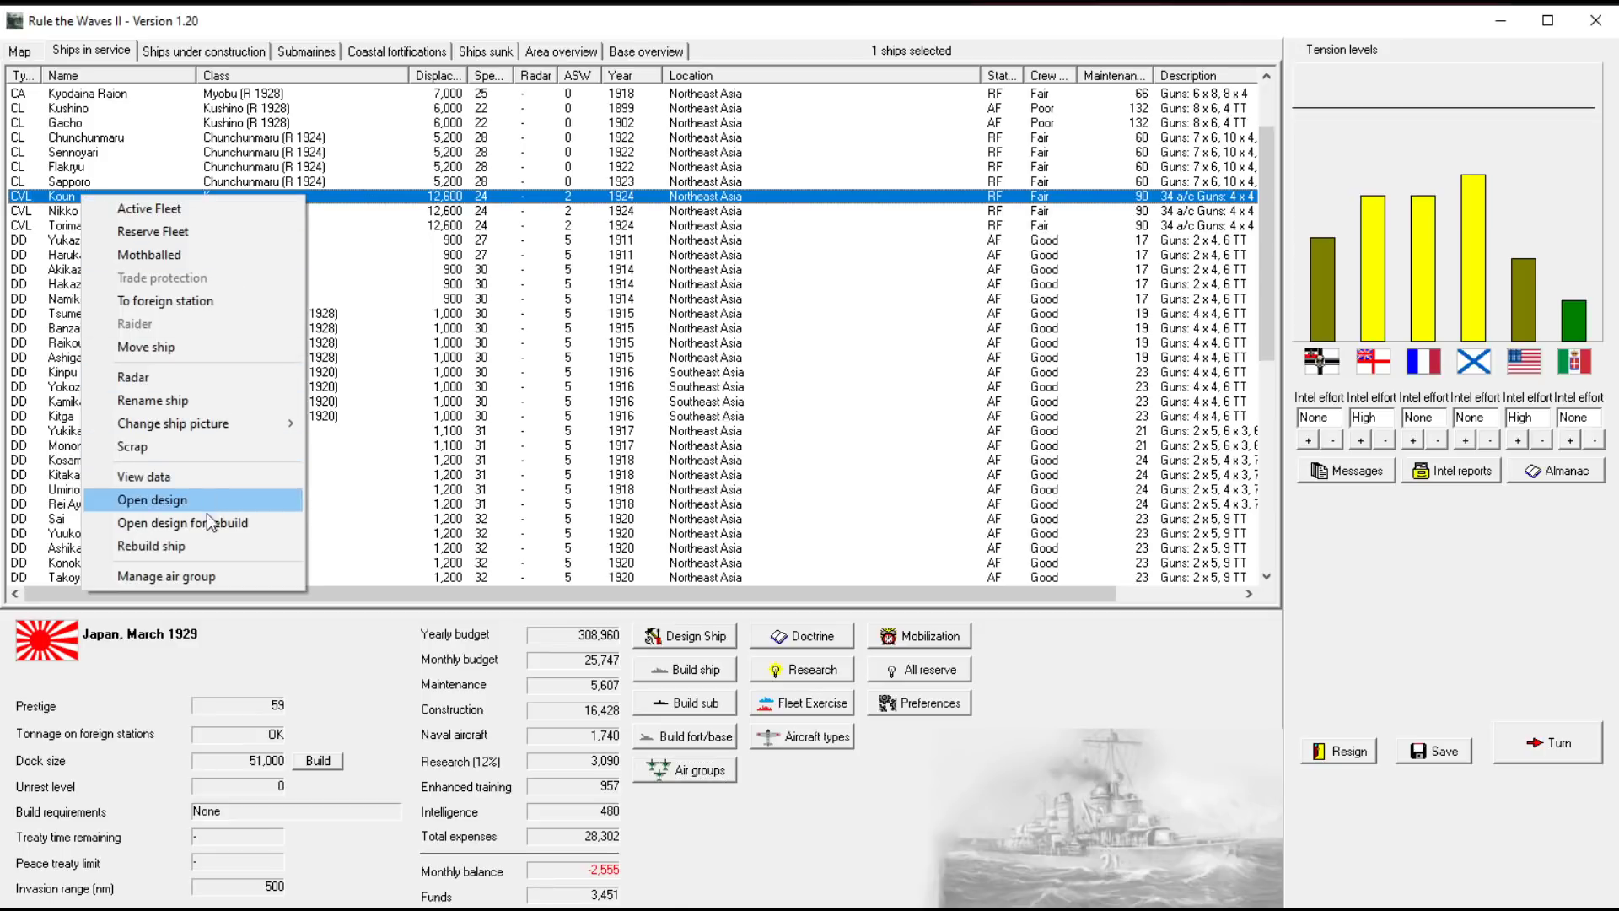
click(206, 523)
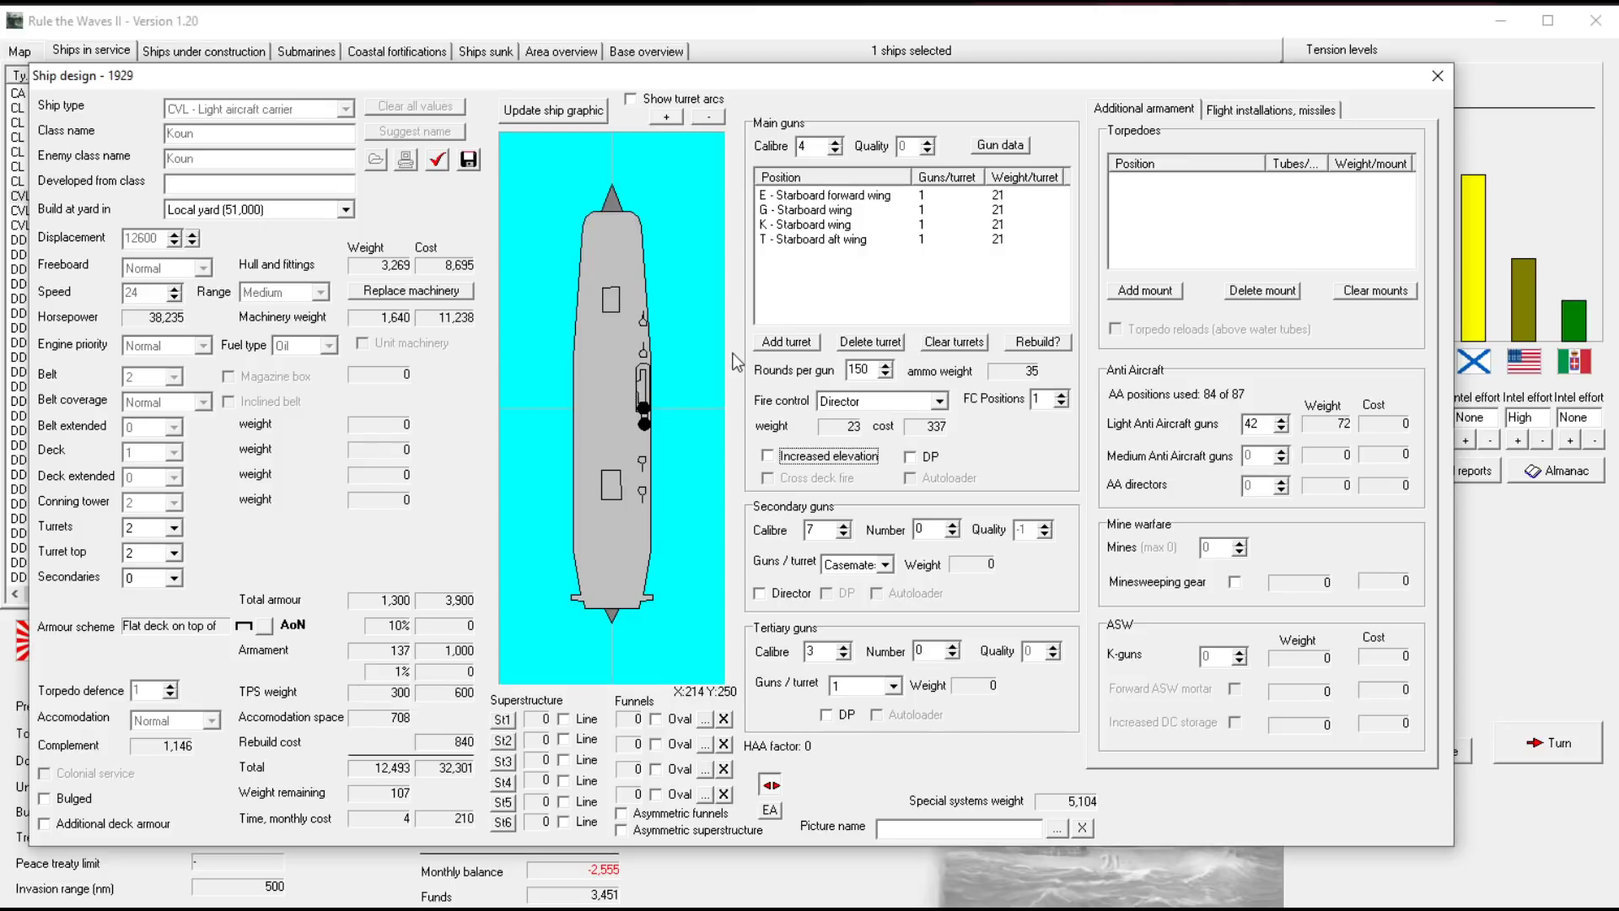
click(911, 458)
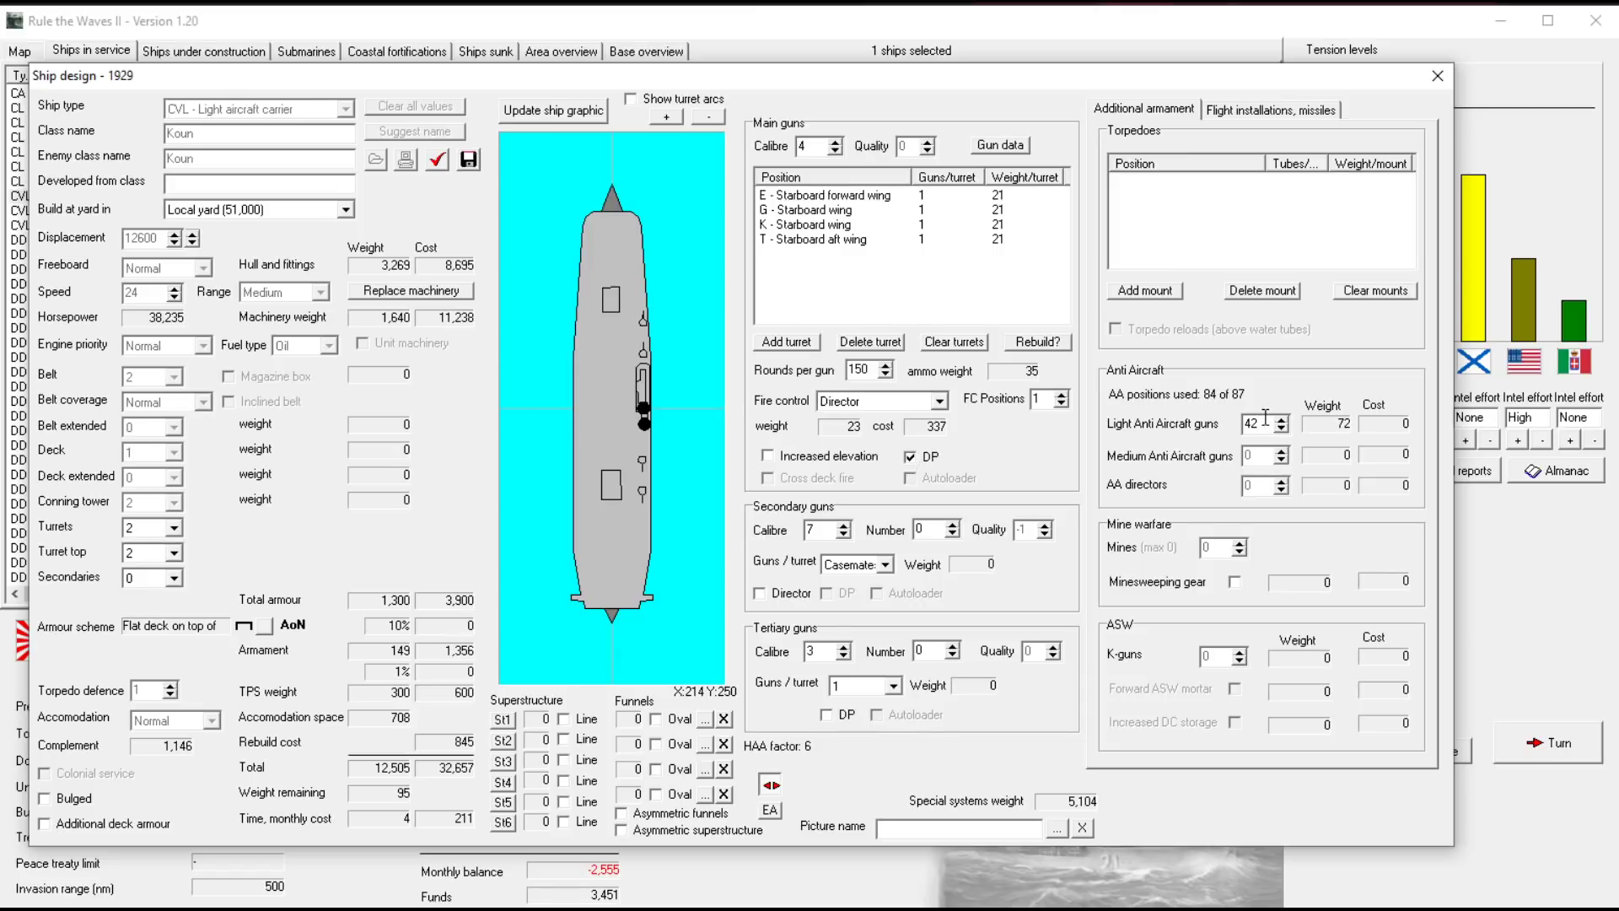
key(BackSpace)
text(3)
click(797, 461)
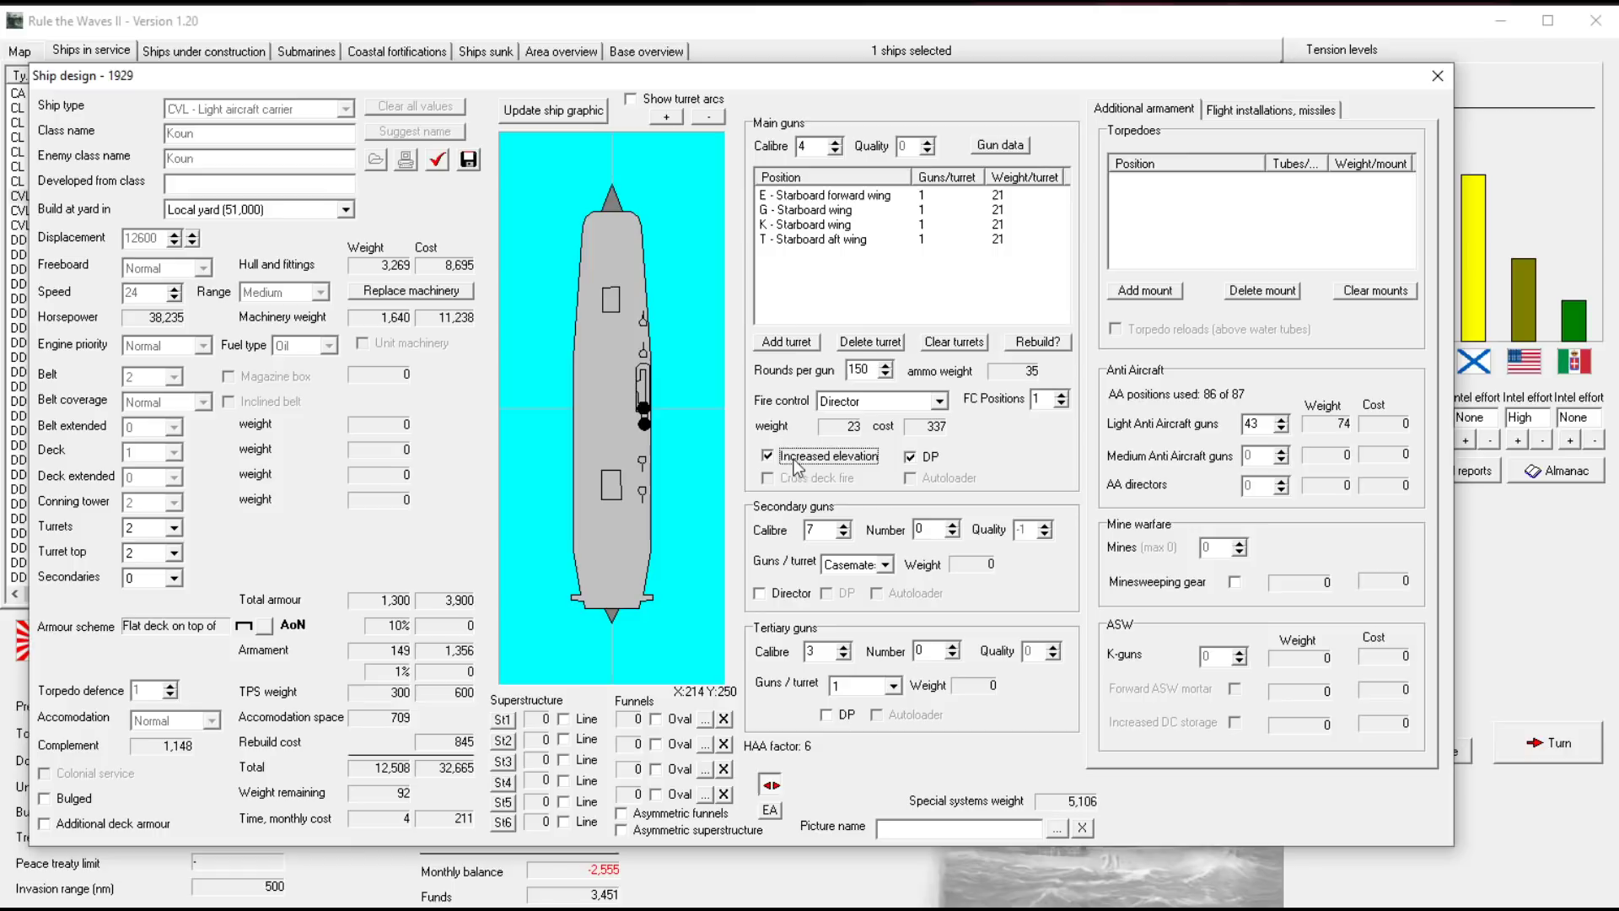
click(1253, 110)
click(1218, 218)
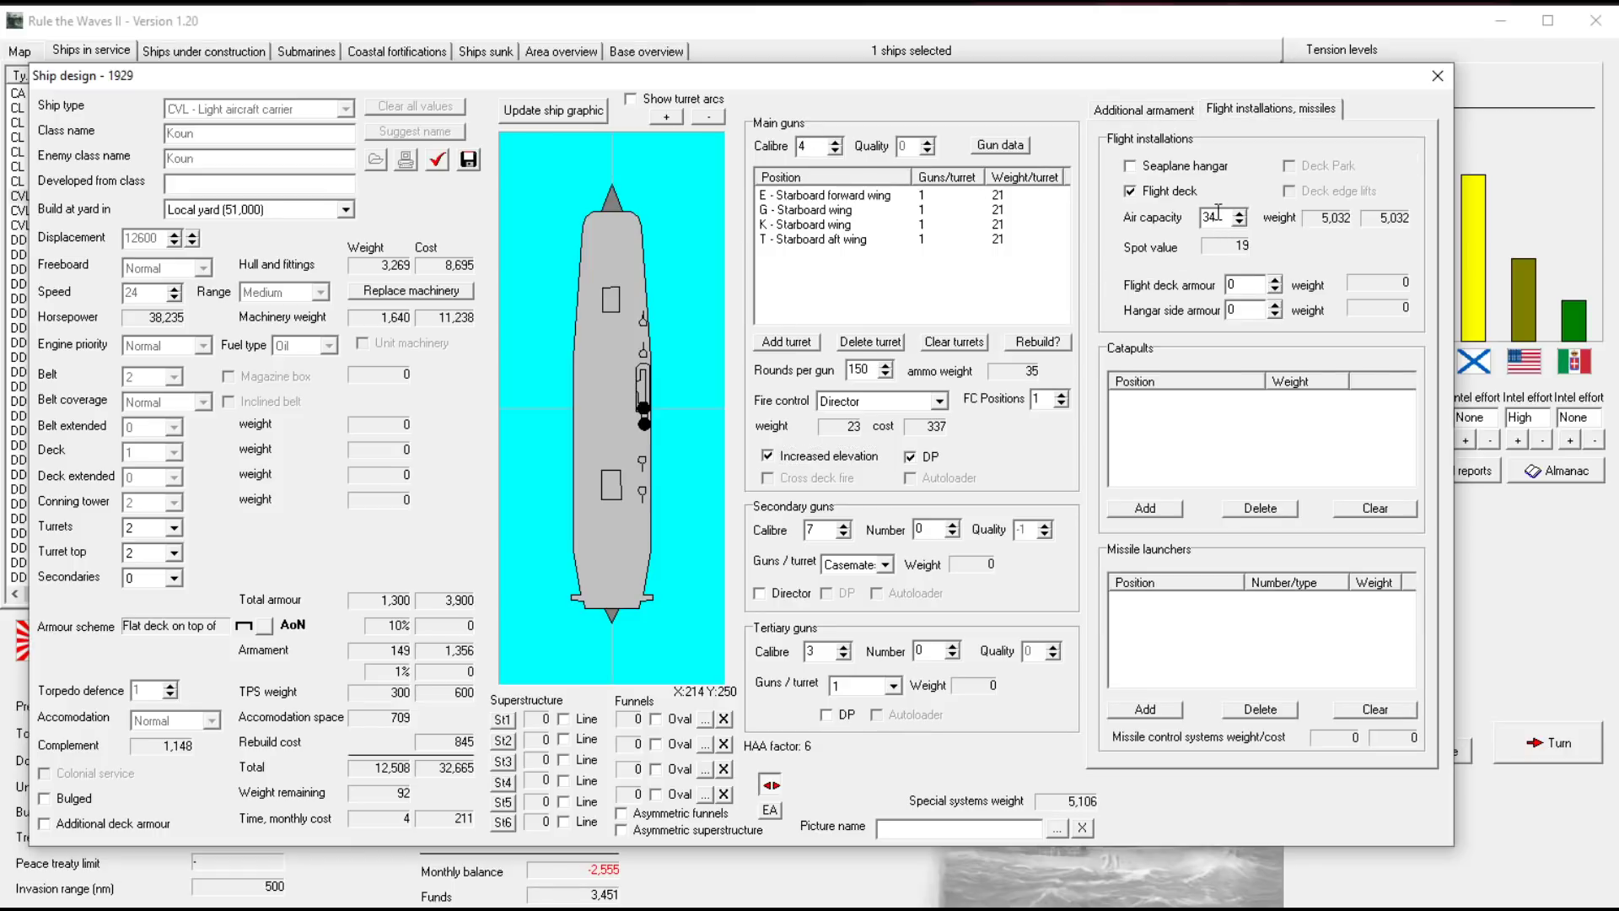
double_click(1218, 217)
click(44, 799)
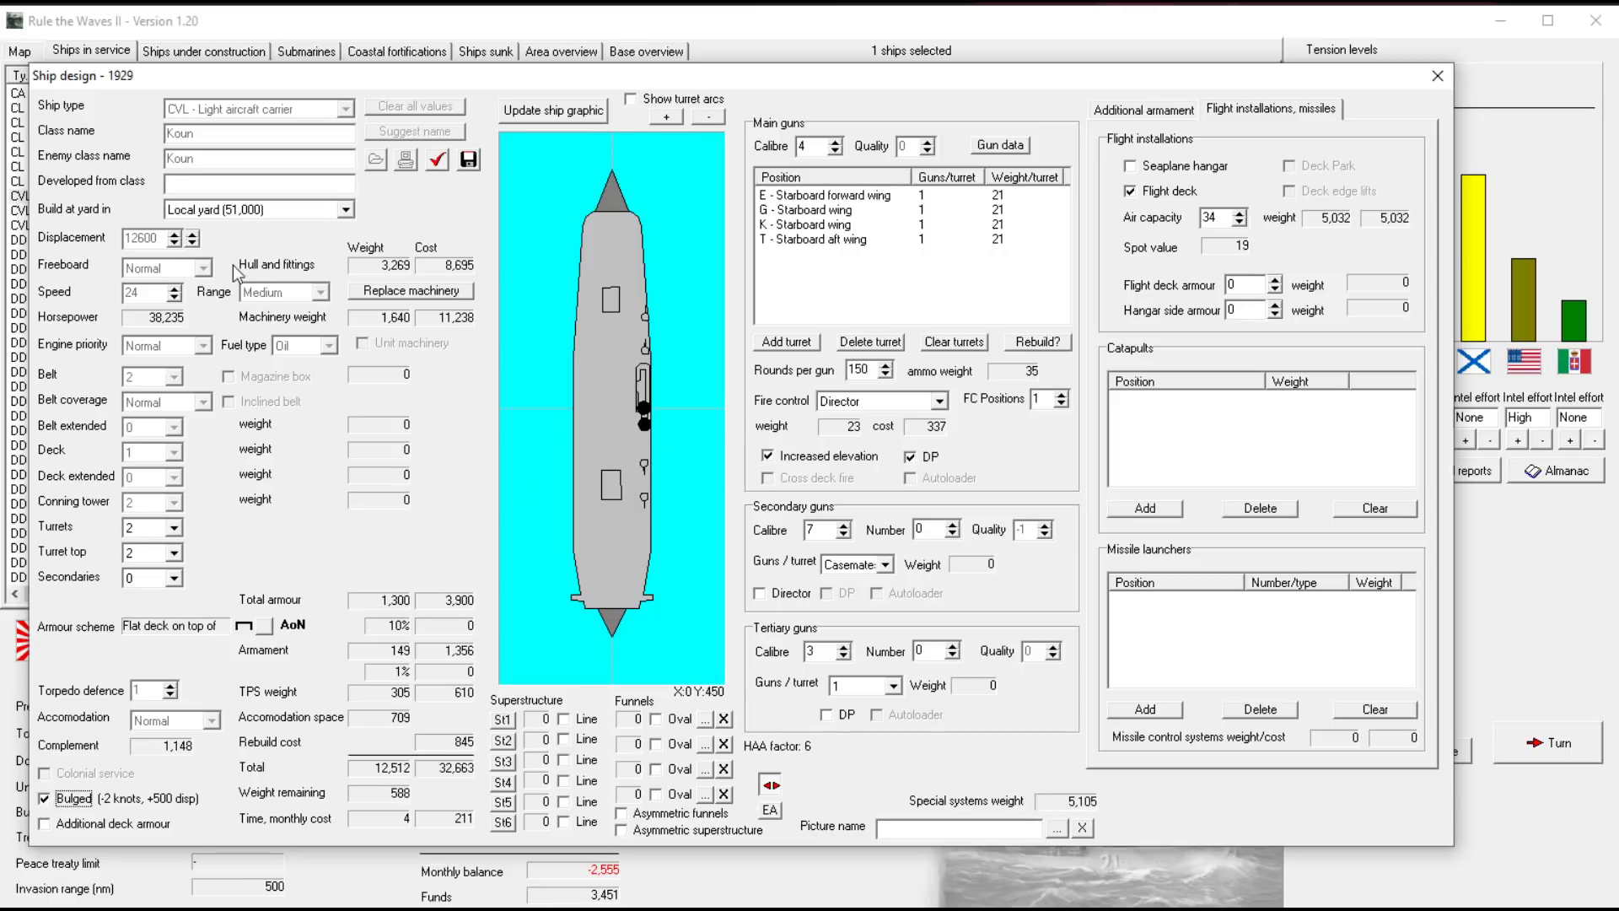
click(46, 802)
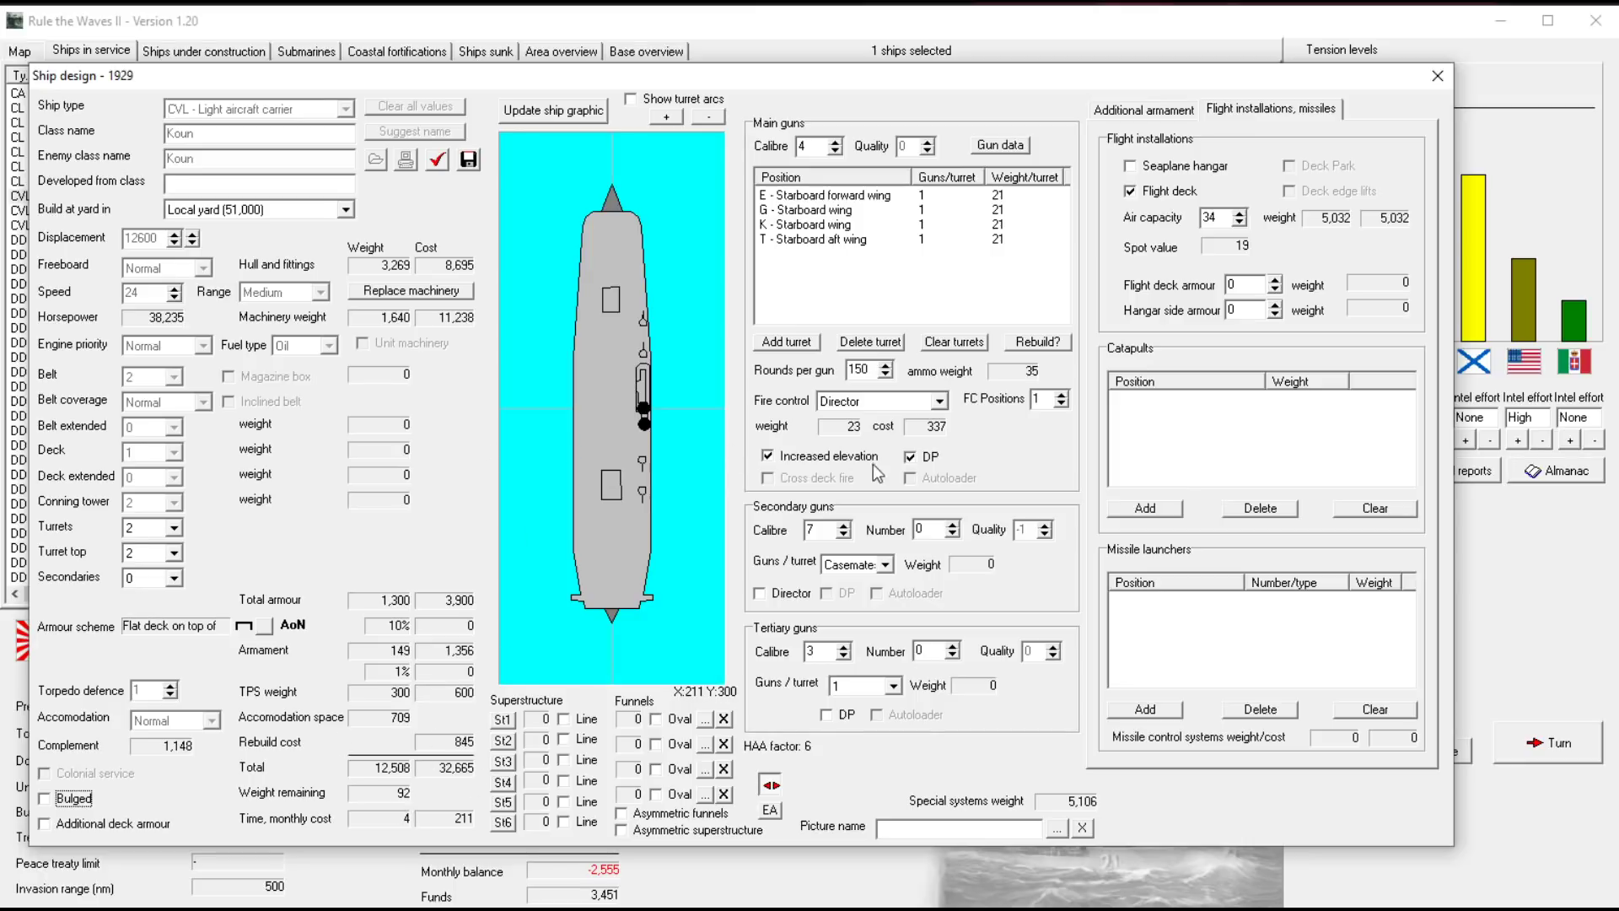
Add a fifth main gun mount at position I - Starboard midships wing
click(802, 349)
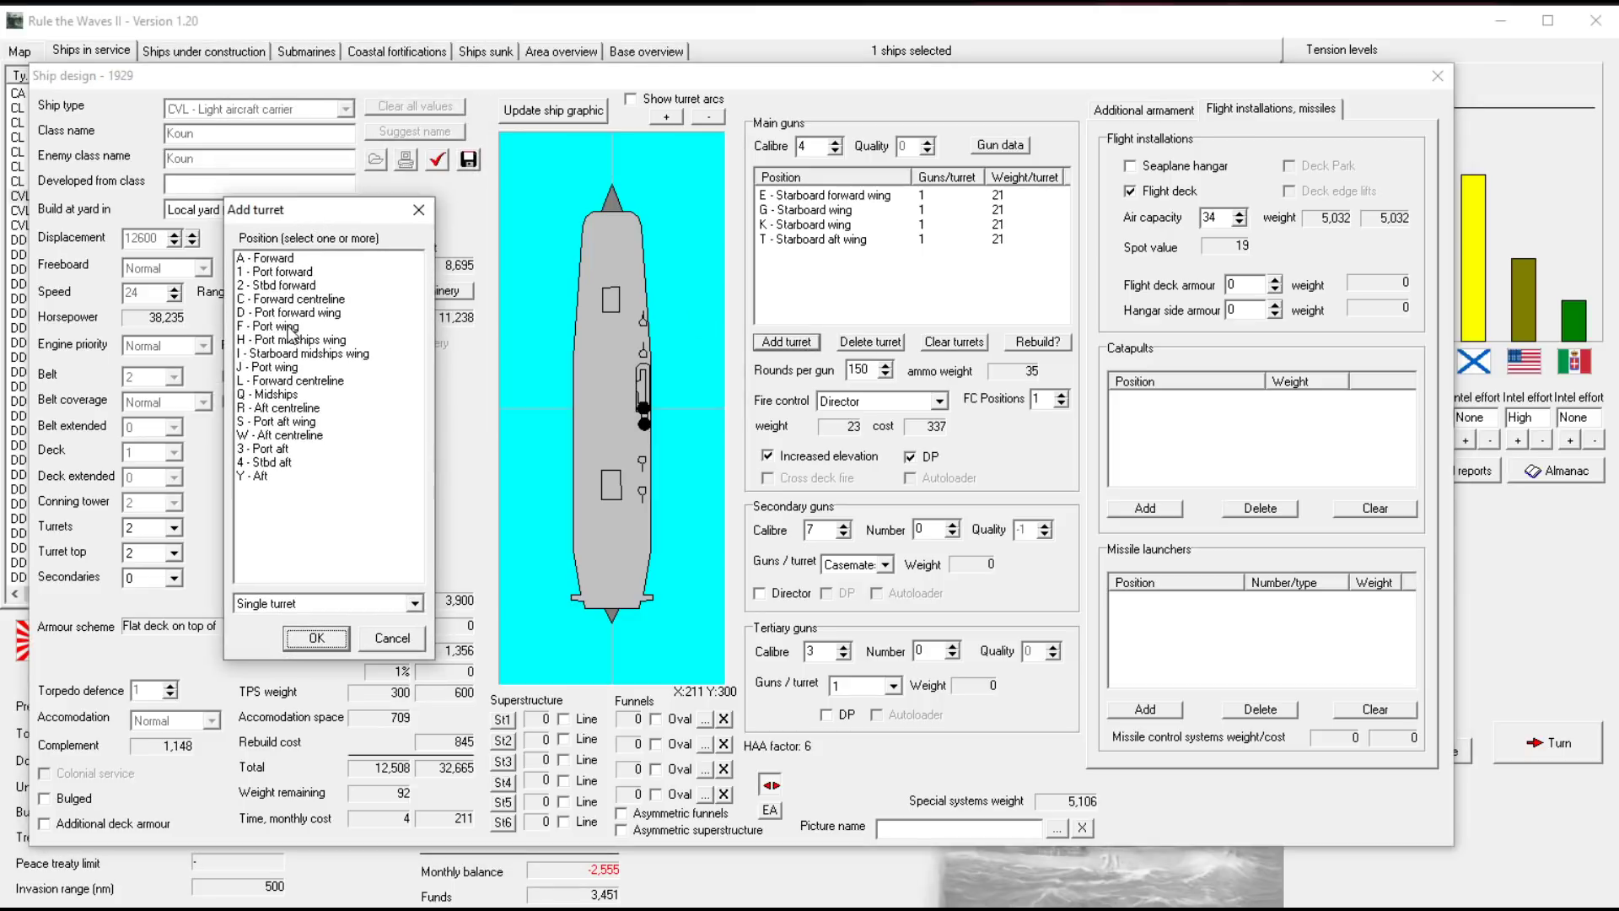
click(290, 327)
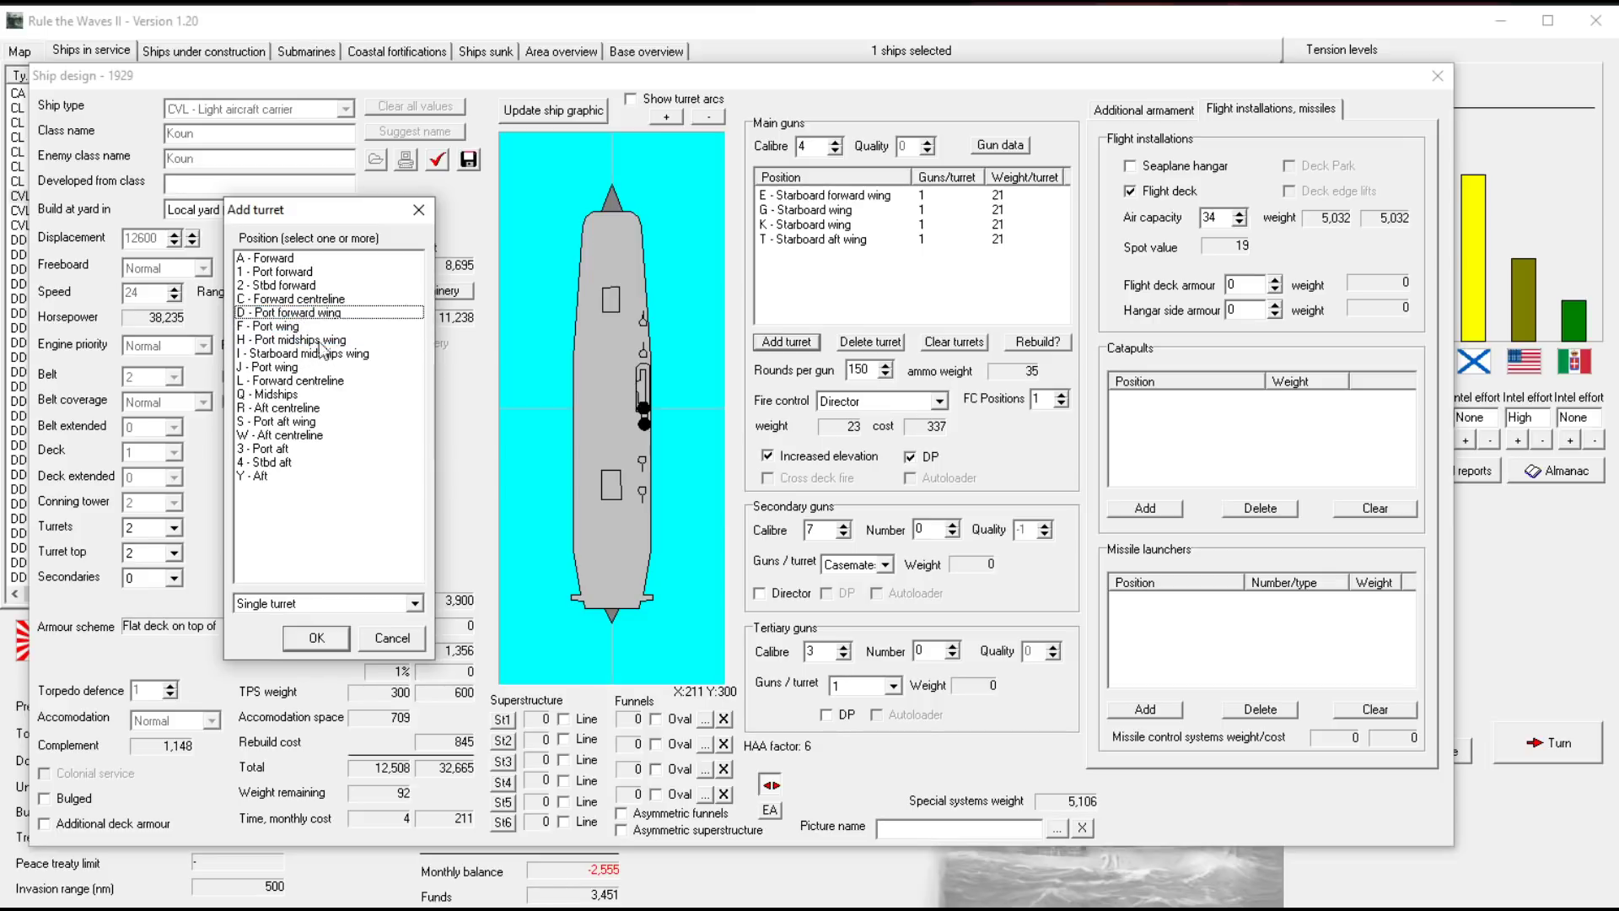
click(312, 355)
click(316, 639)
click(317, 639)
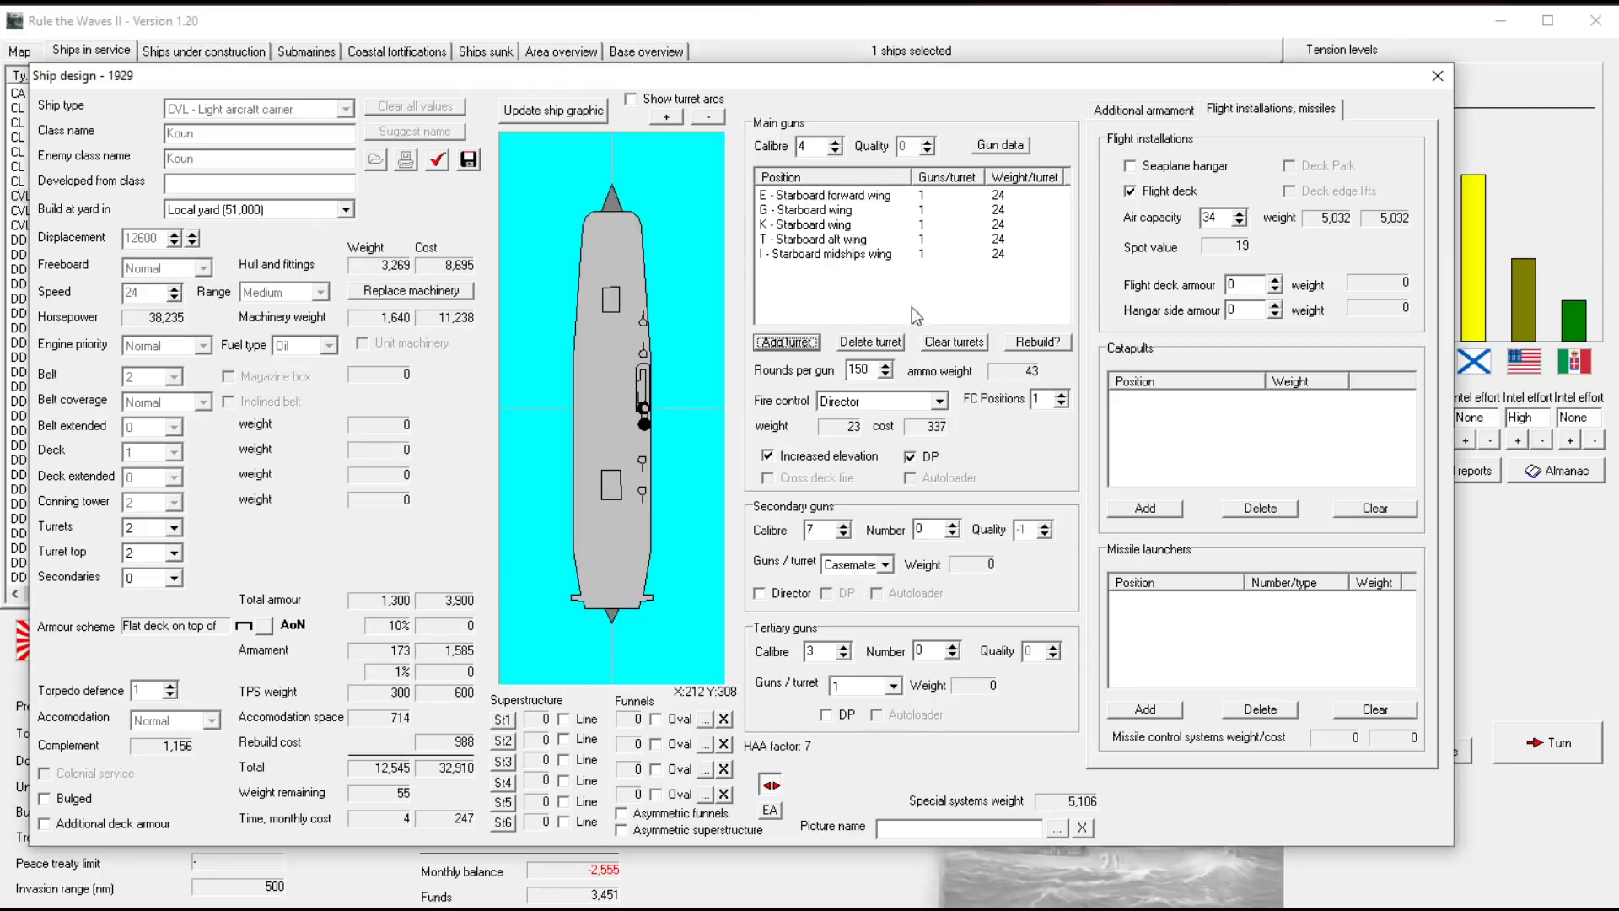
Check the design, dismiss the error report and lower Light AA guns from 43 to 42
click(440, 162)
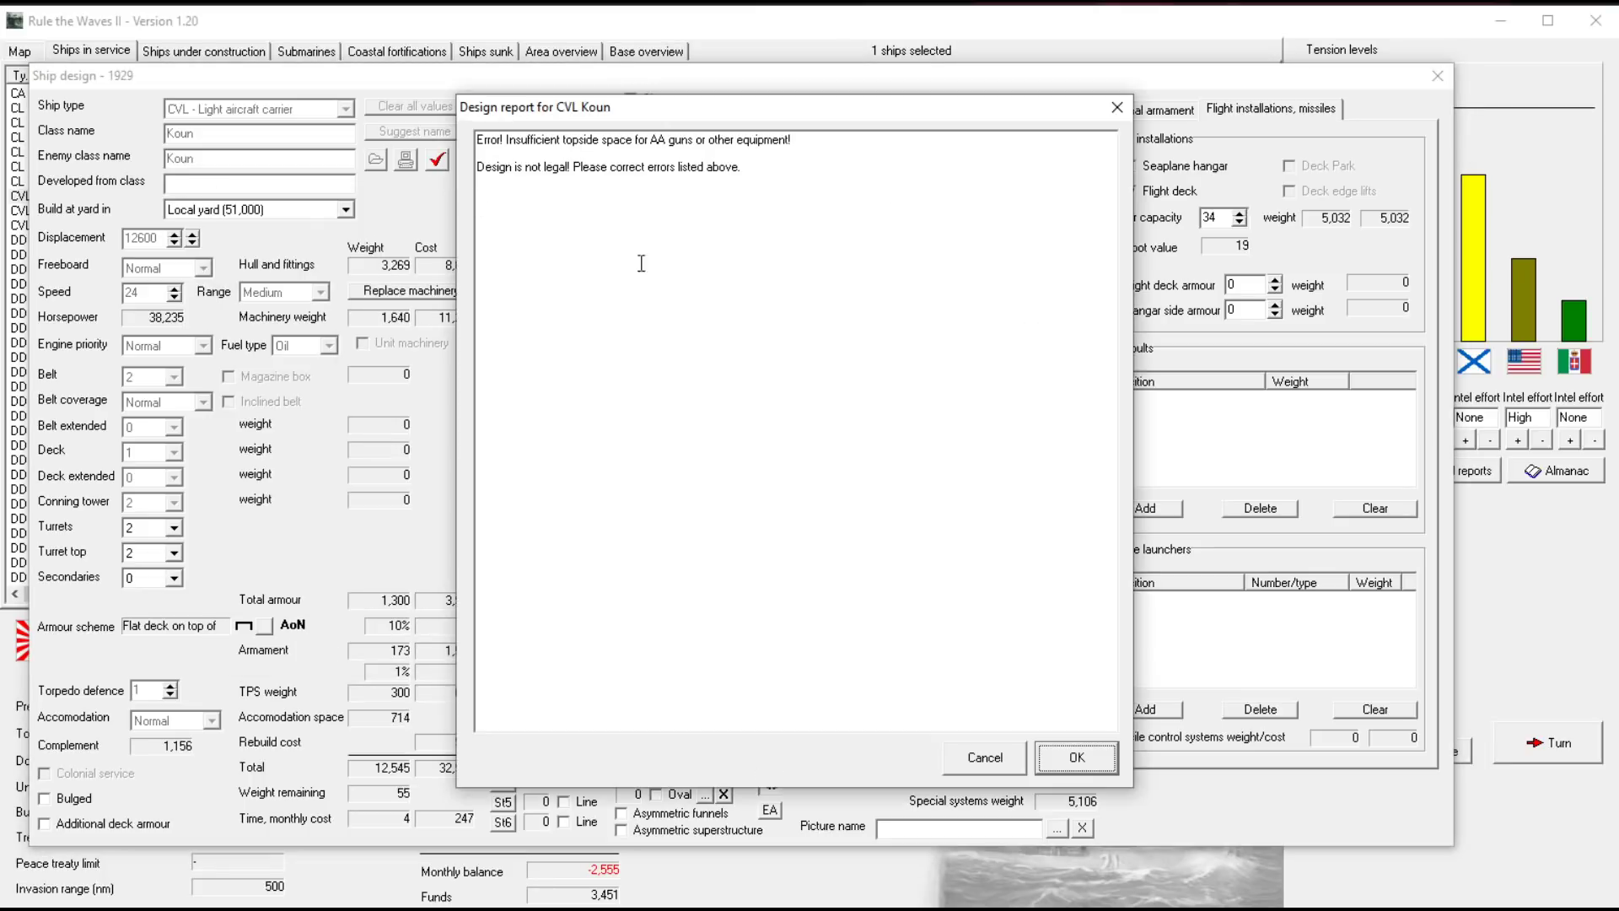
click(999, 766)
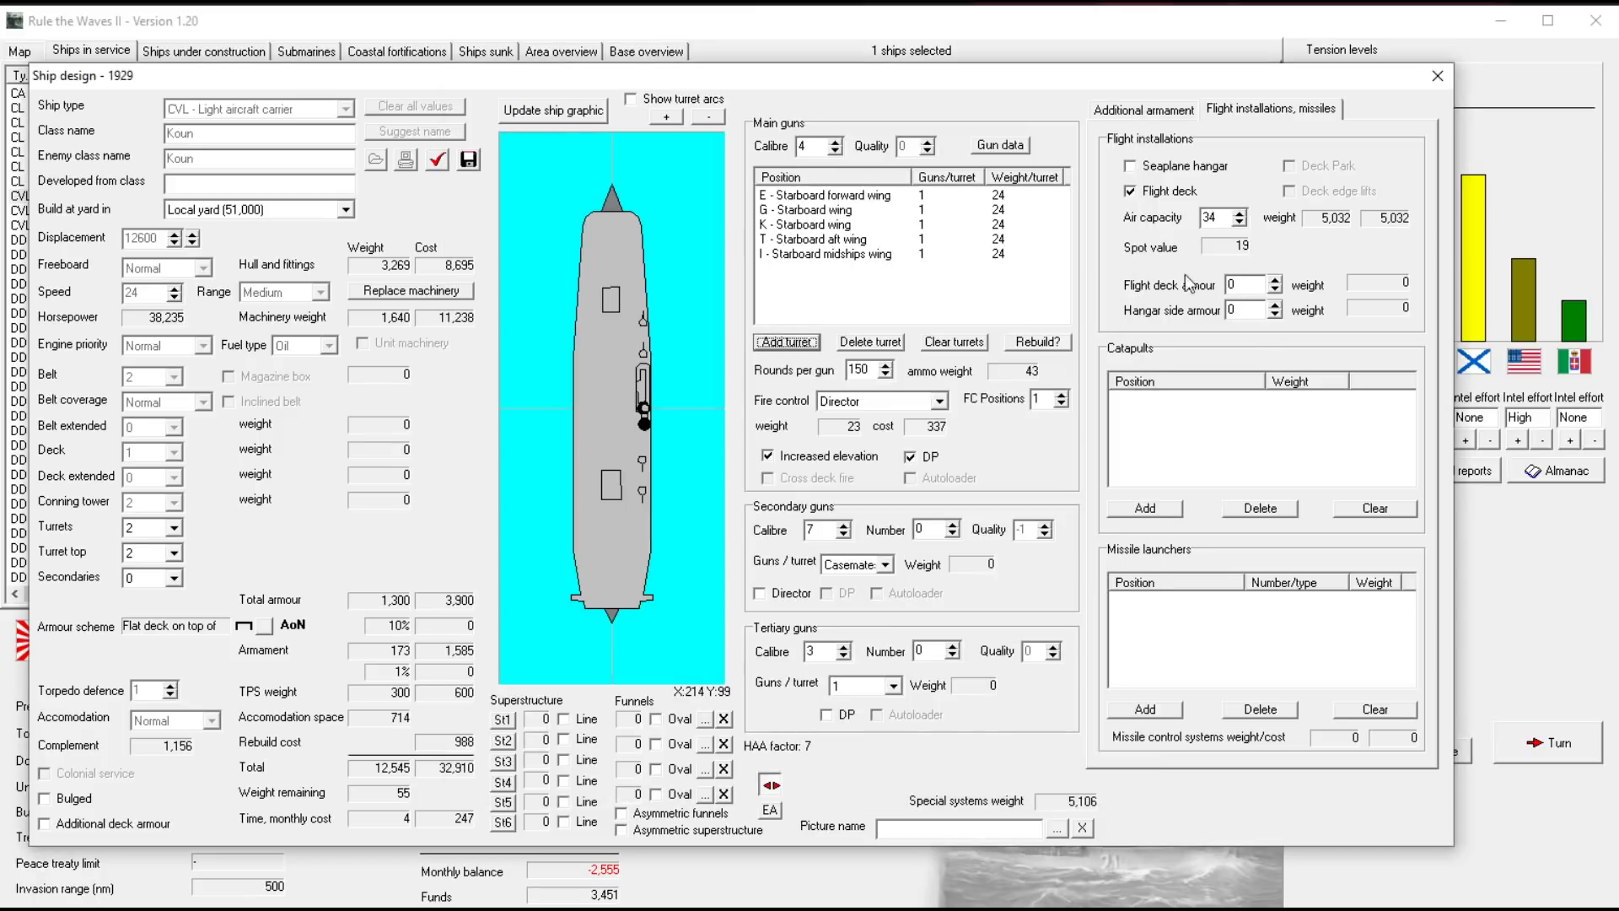
click(1180, 112)
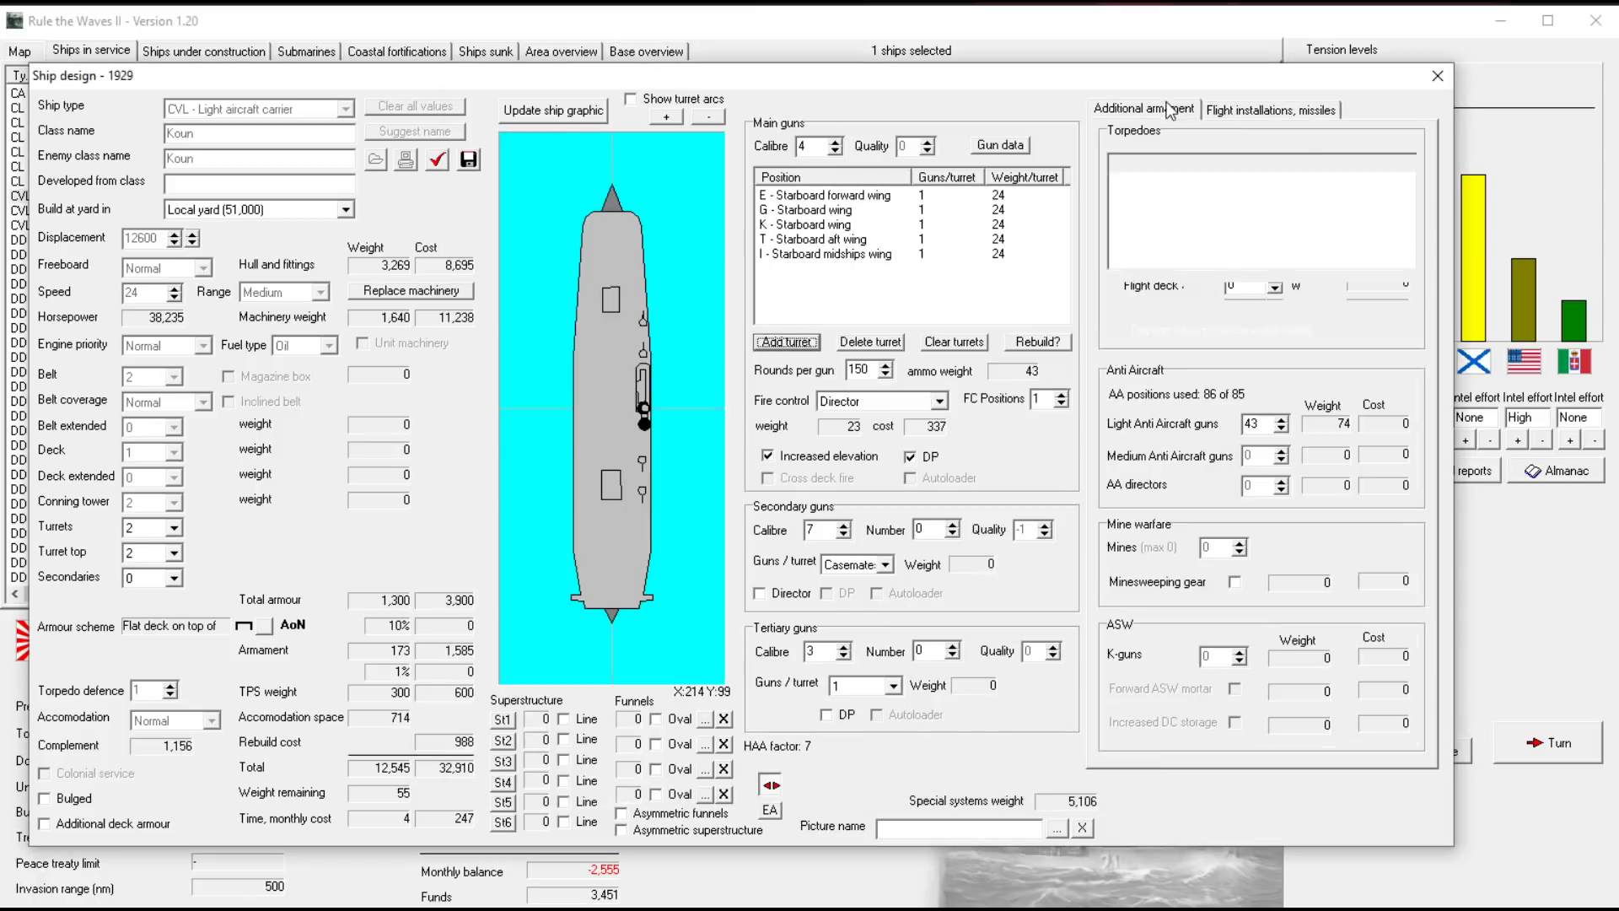
click(1280, 430)
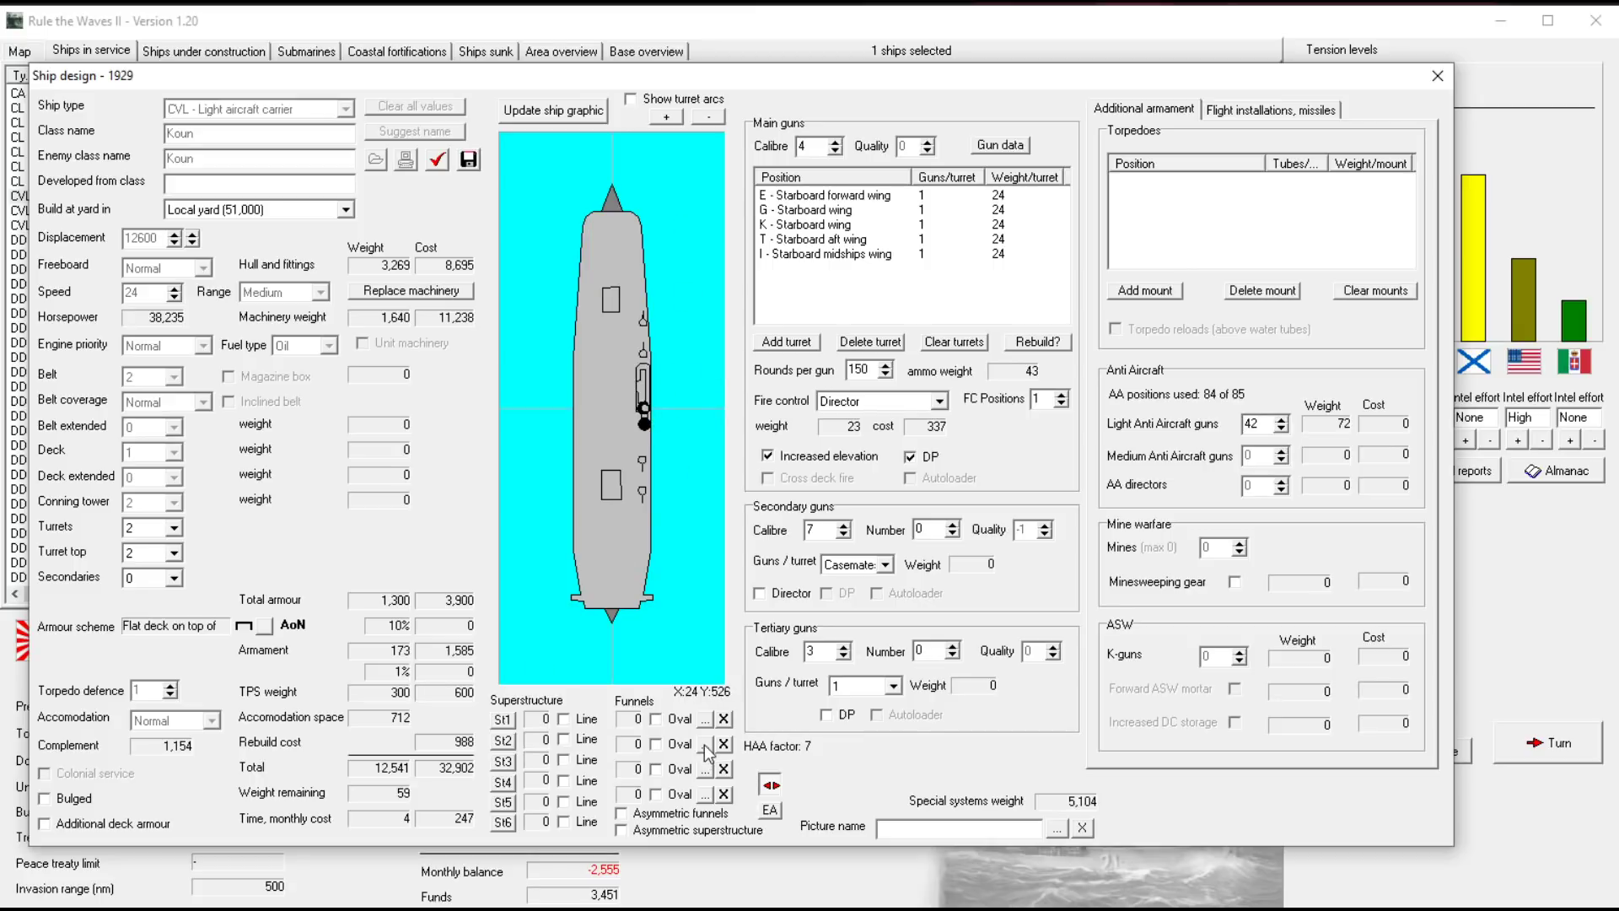
Enable asymmetric funnels and place funnels 1 and 2 on Koun's island in the ship graphic
click(658, 814)
click(706, 720)
click(642, 386)
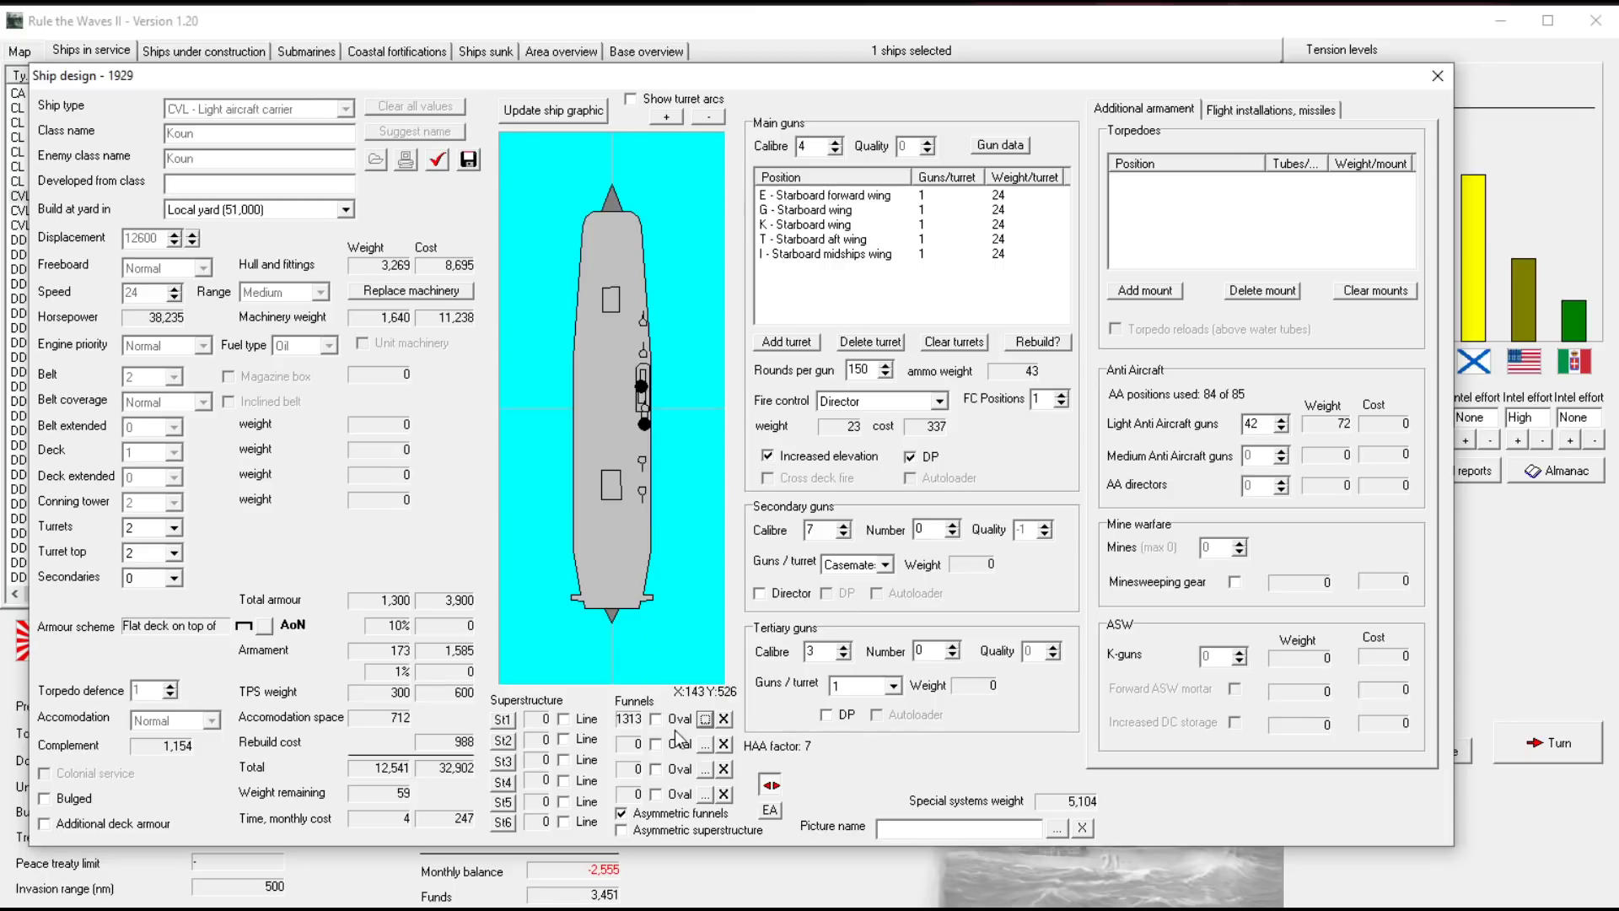
click(707, 744)
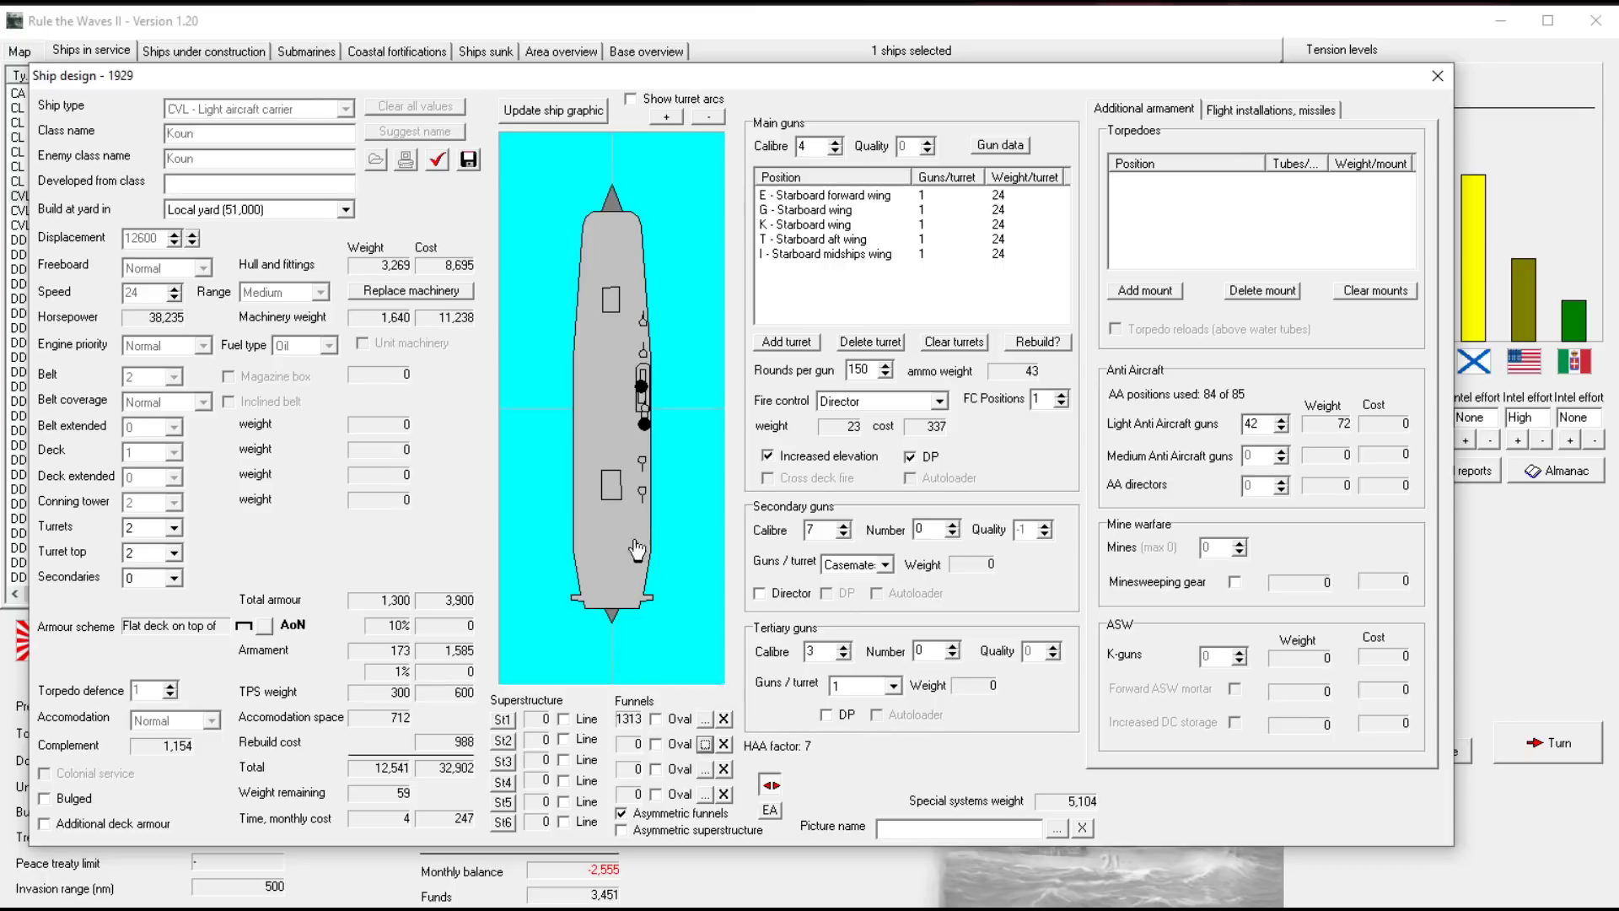
click(642, 426)
click(705, 744)
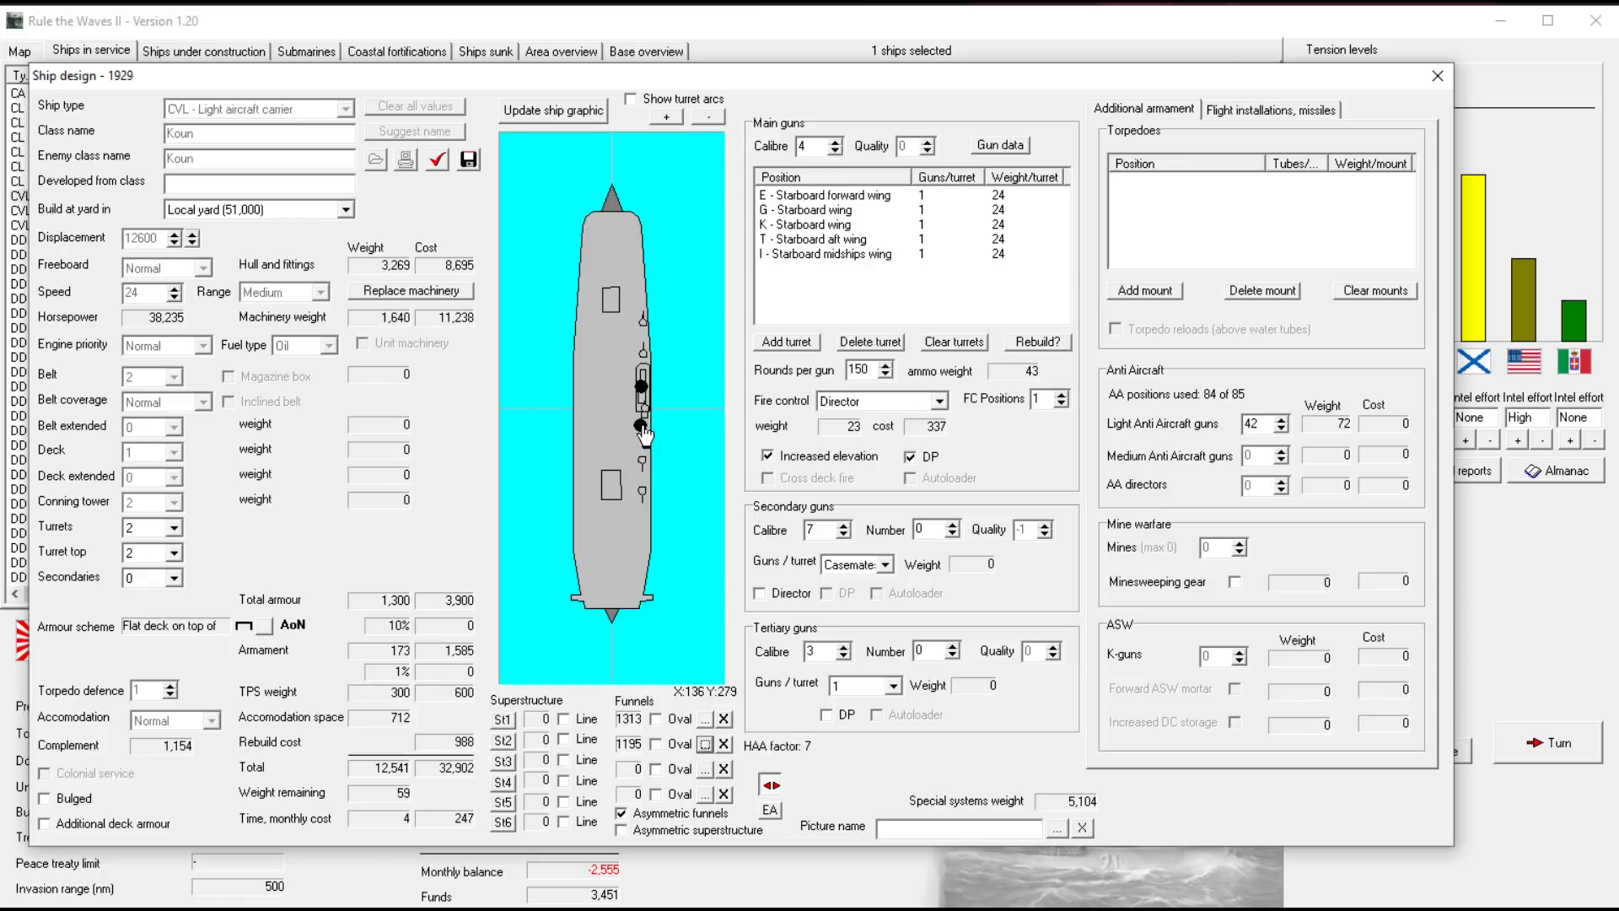
click(643, 431)
click(1269, 115)
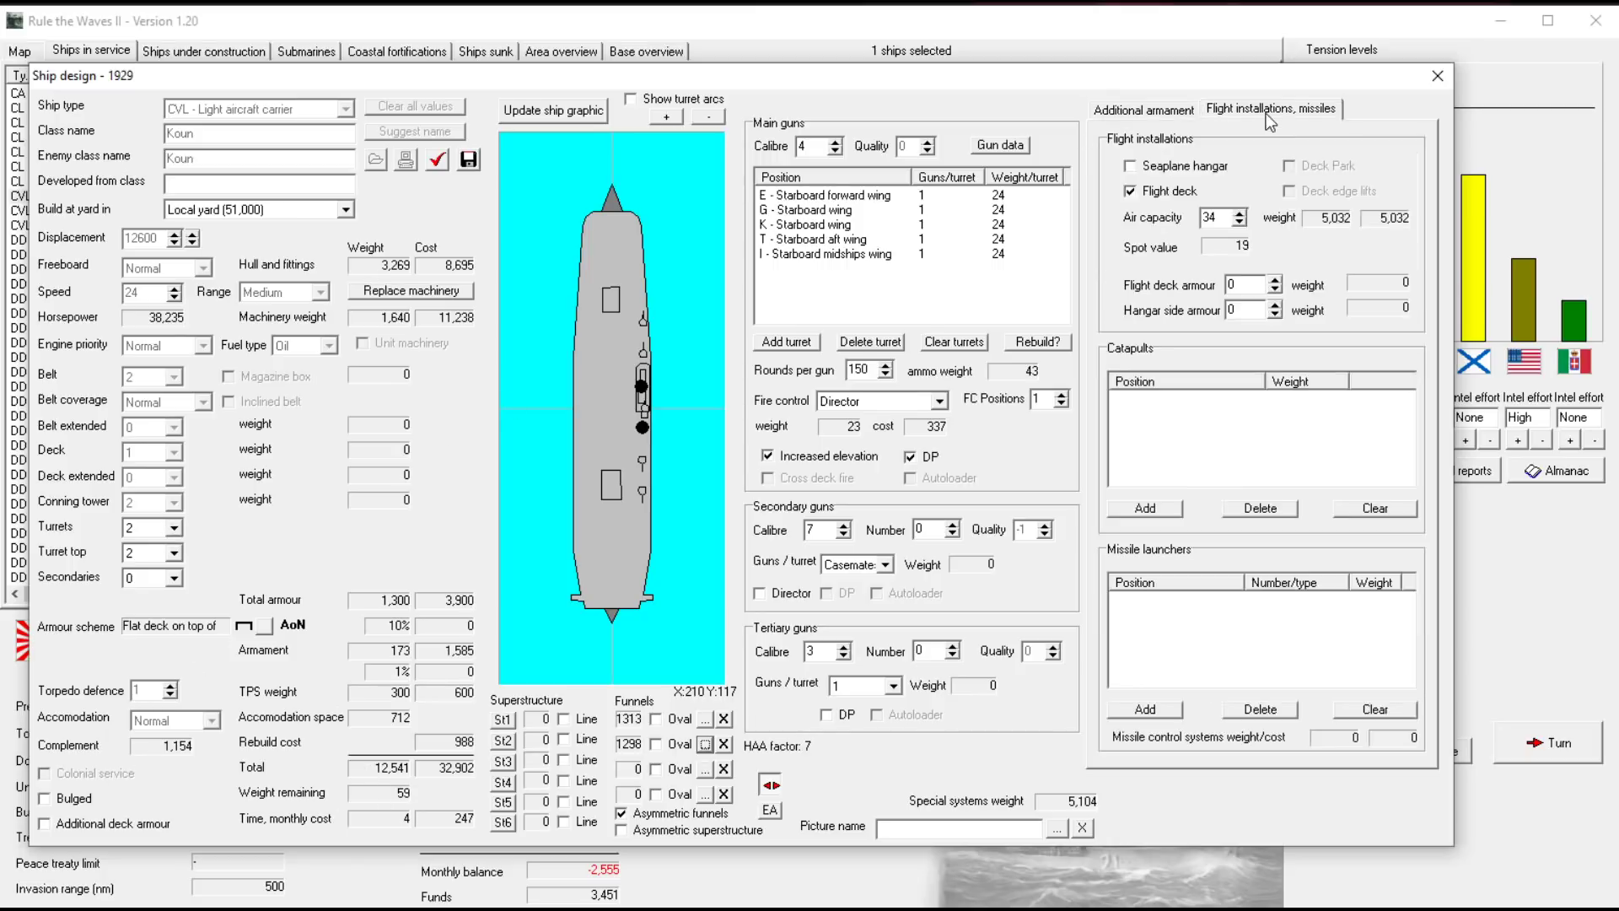
Clear the minesweeping-gear error on Additional armament and re-check the Koun design
click(1146, 110)
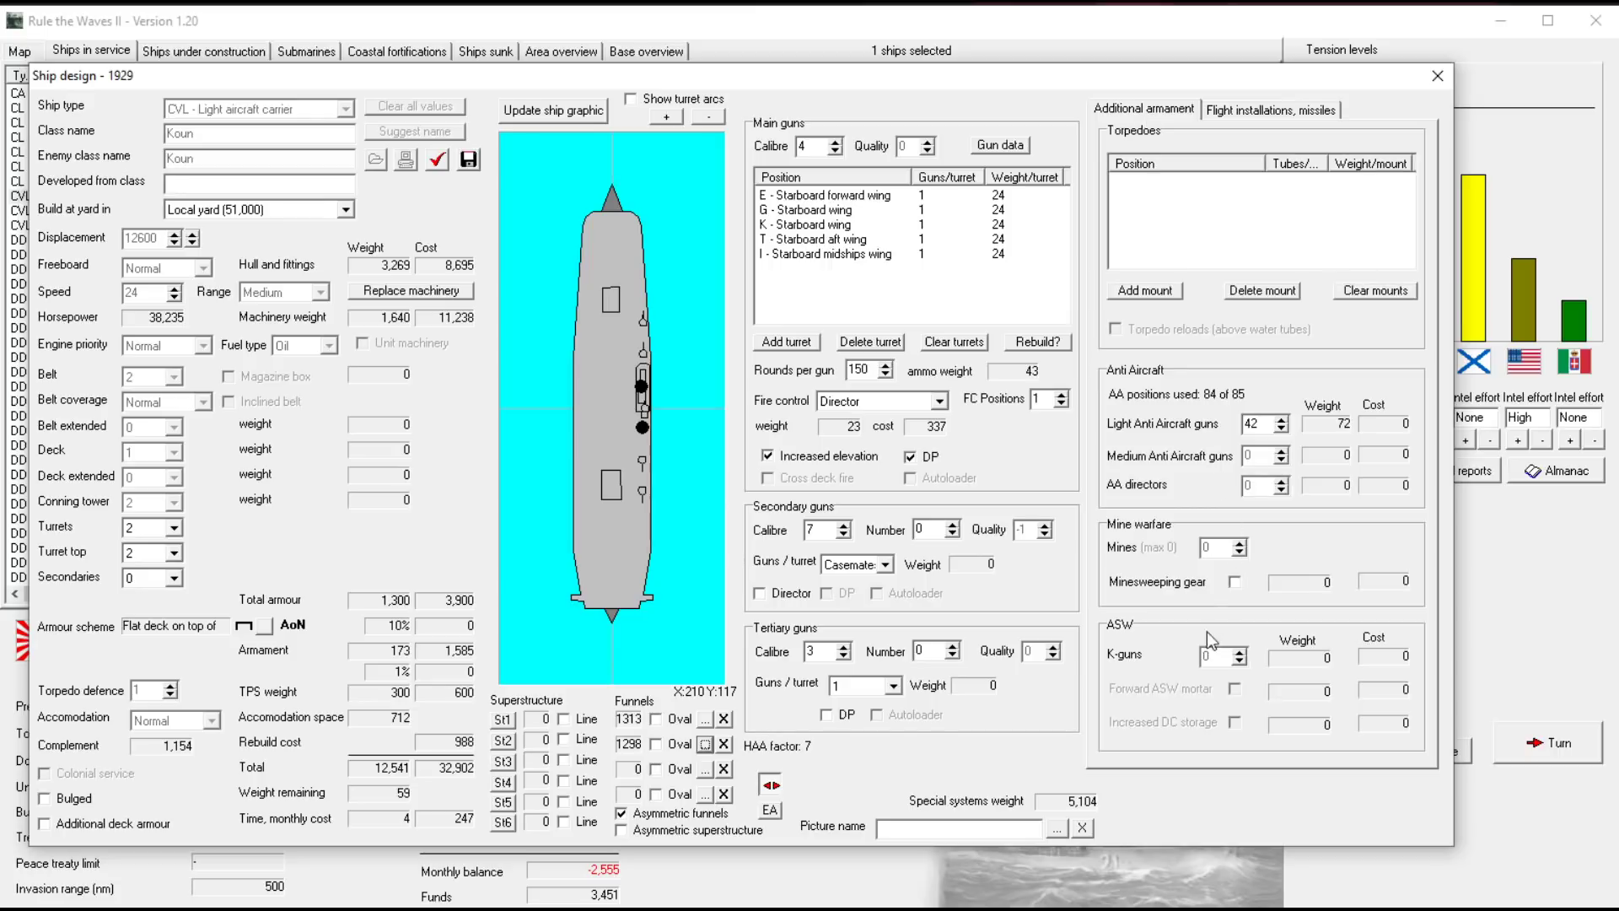
click(1235, 582)
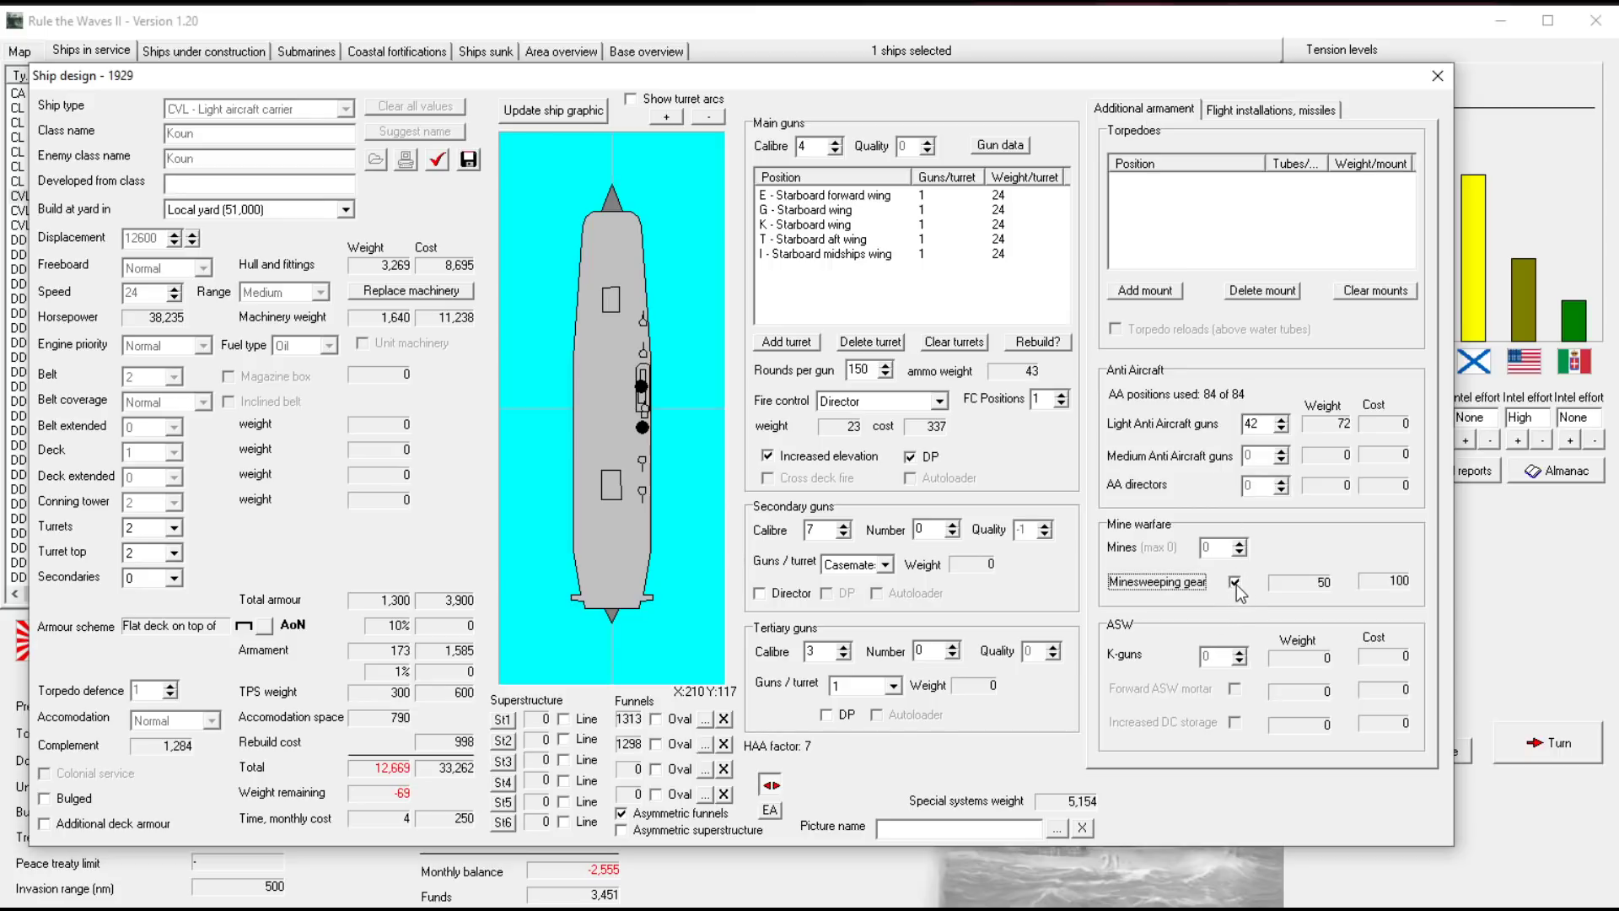
click(1235, 582)
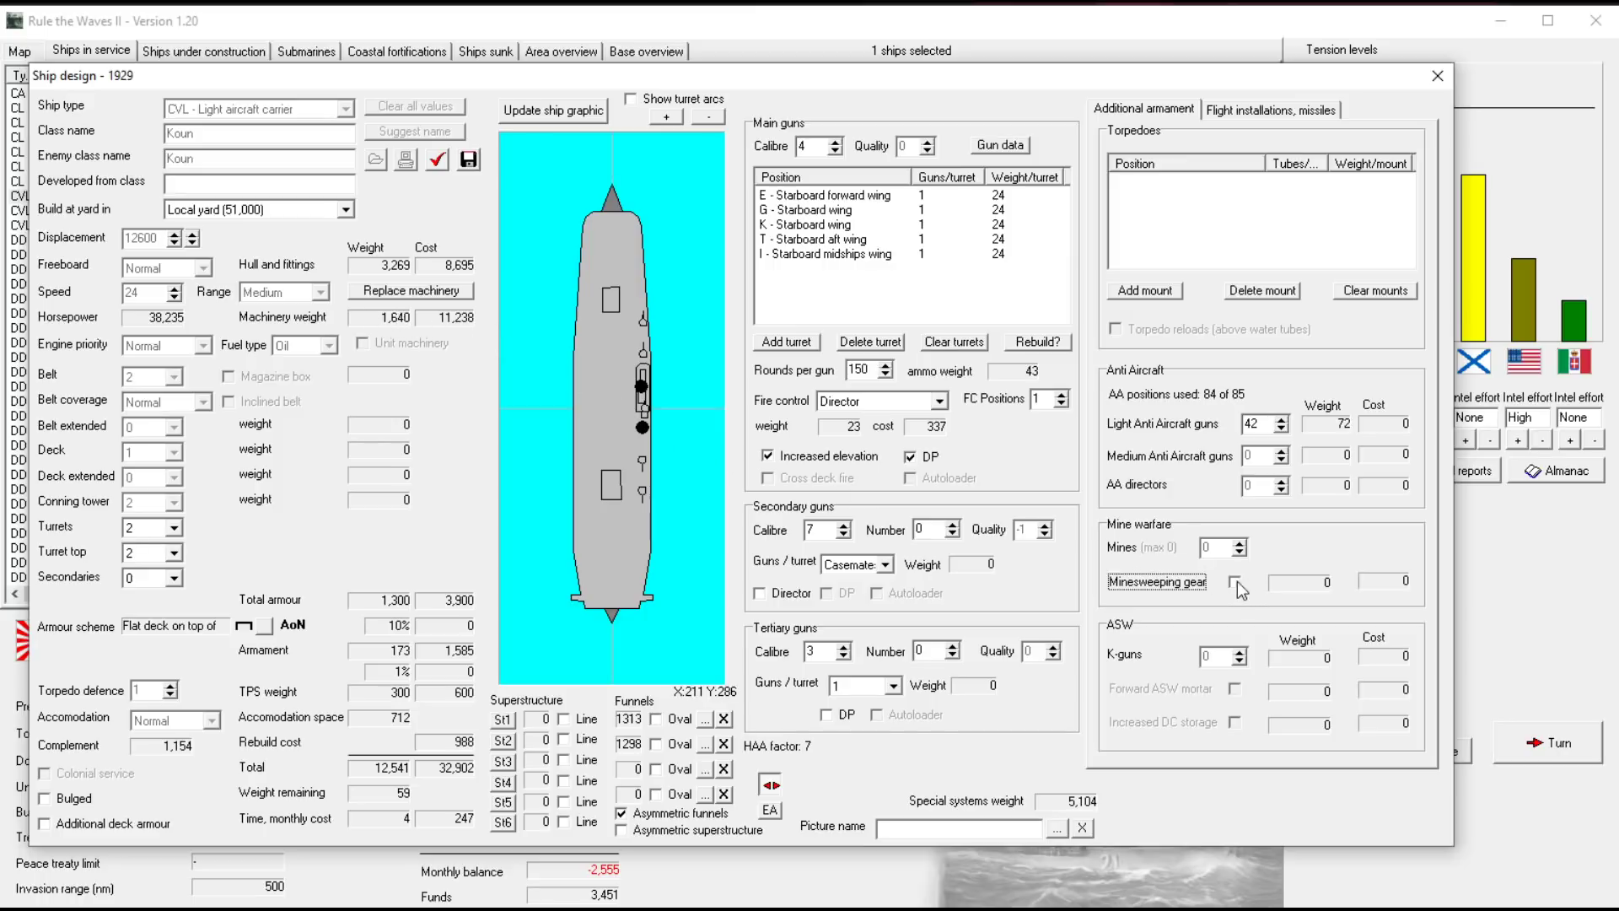
click(441, 163)
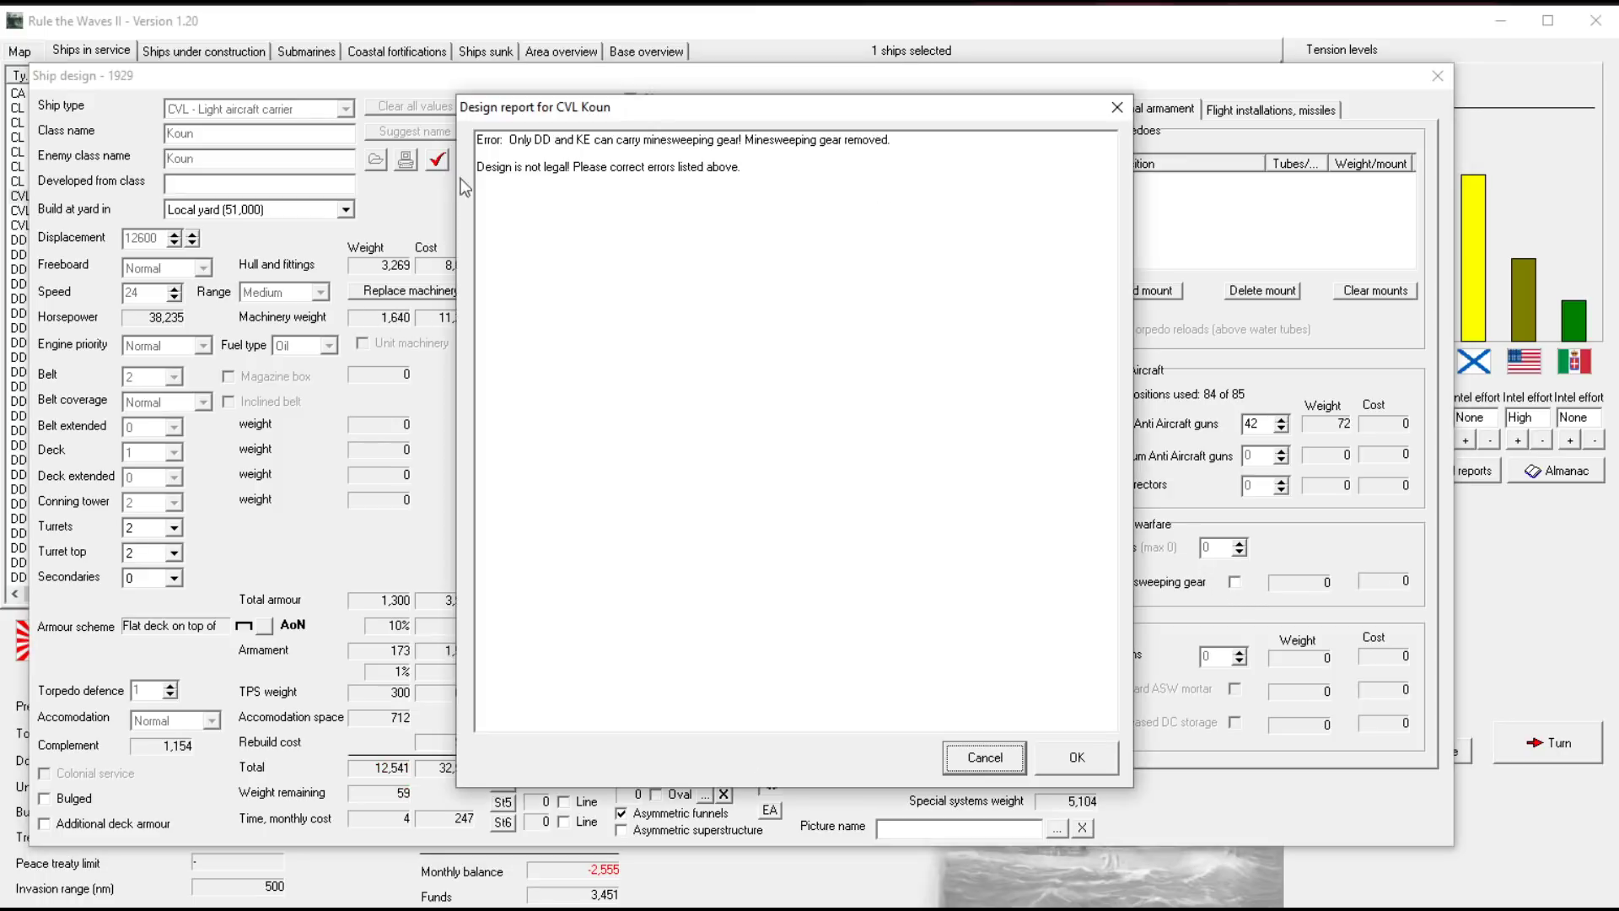
click(513, 145)
click(1101, 754)
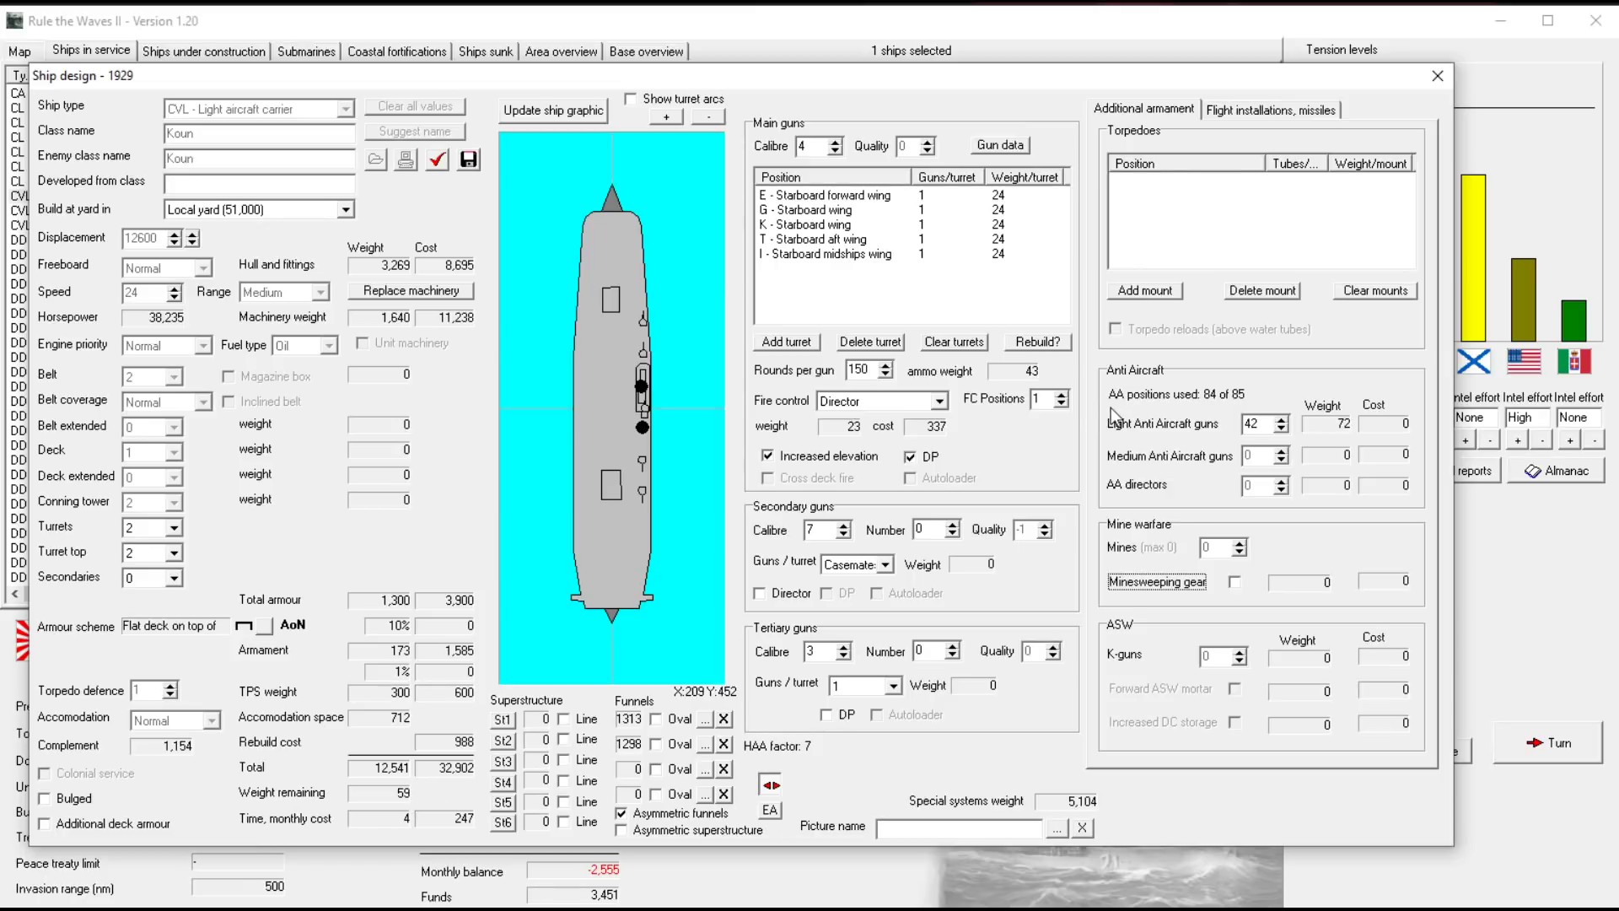
Raise FC Positions to 2, pass the design check and save the rebuild as Koun (R 1929)
click(1068, 409)
key(Up)
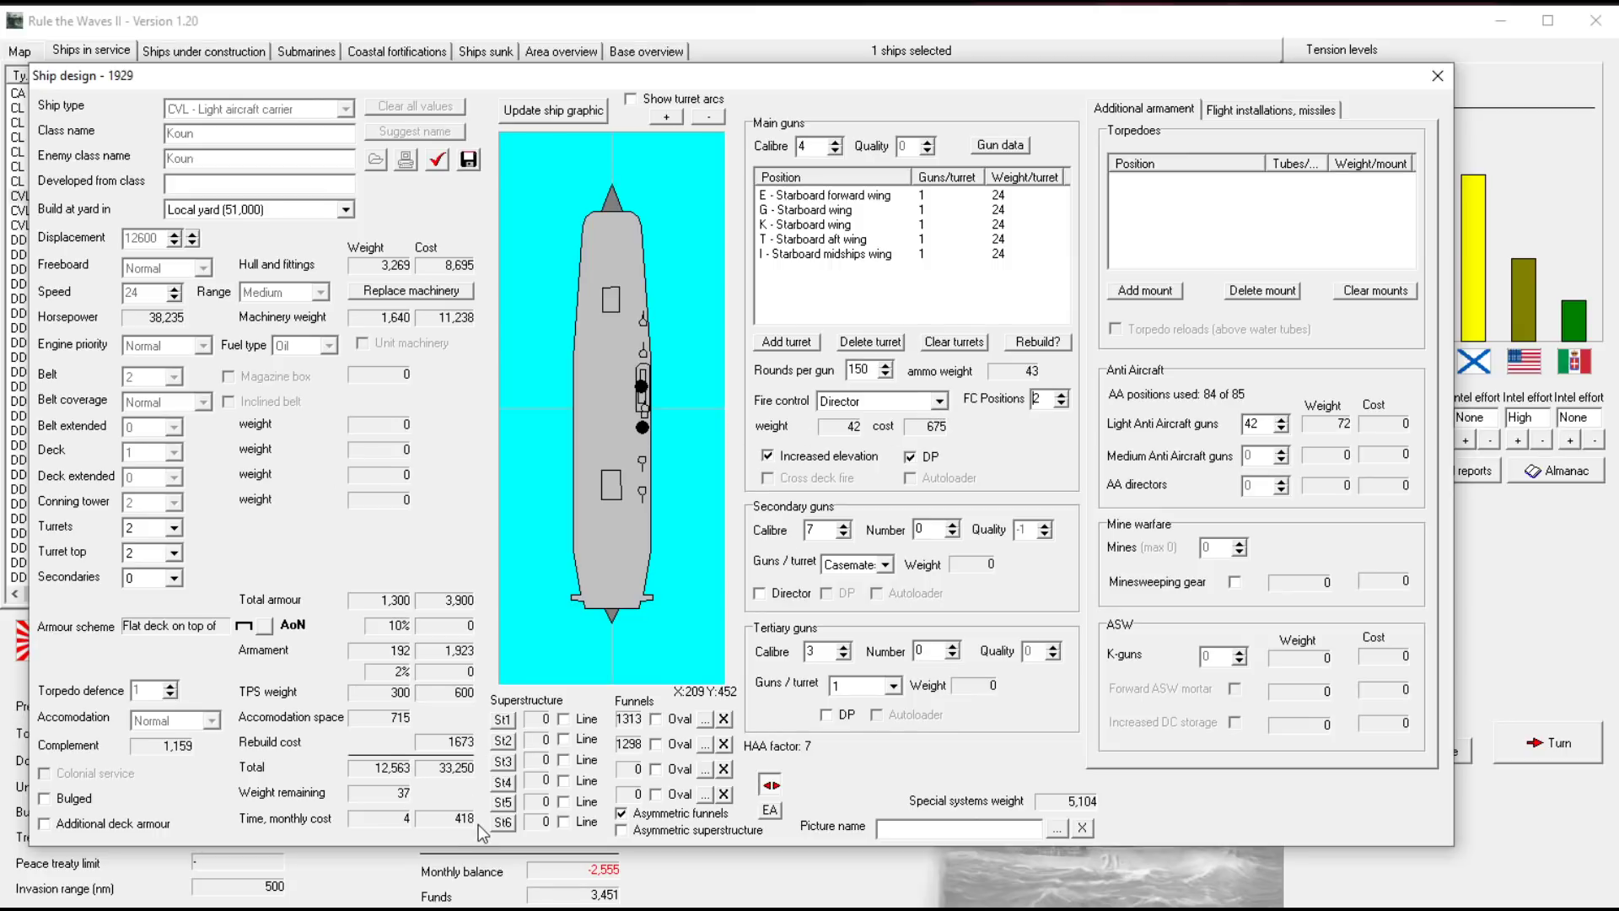
click(468, 161)
click(1084, 768)
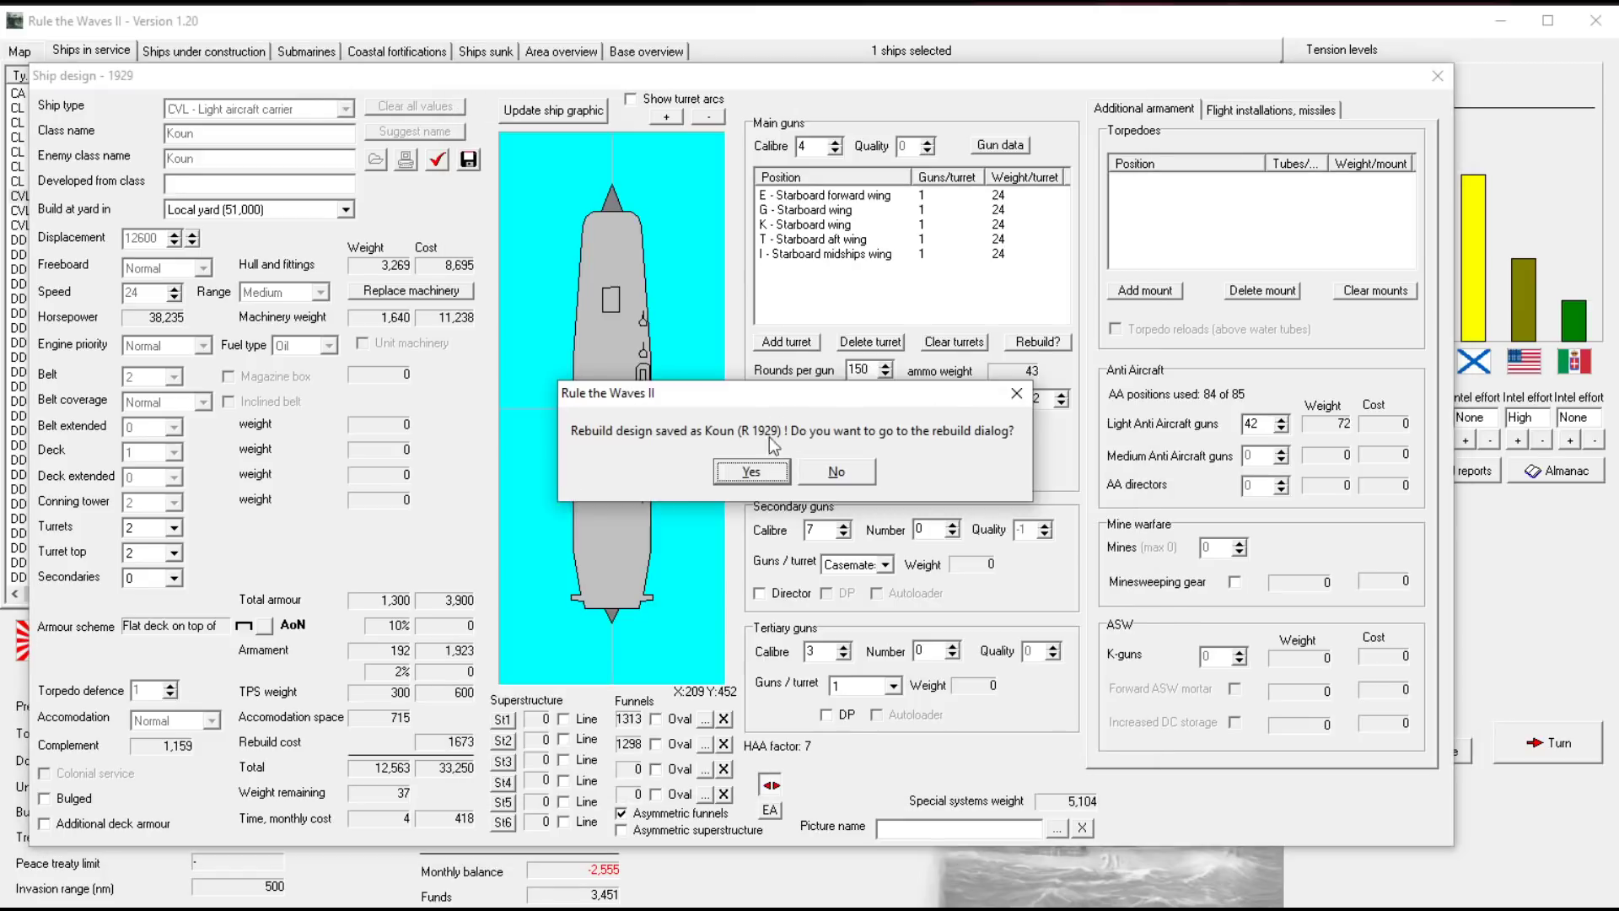
click(725, 473)
Finish Koun's rebuild order and advance to April 1929, acknowledging the Navy funding and research news
click(986, 700)
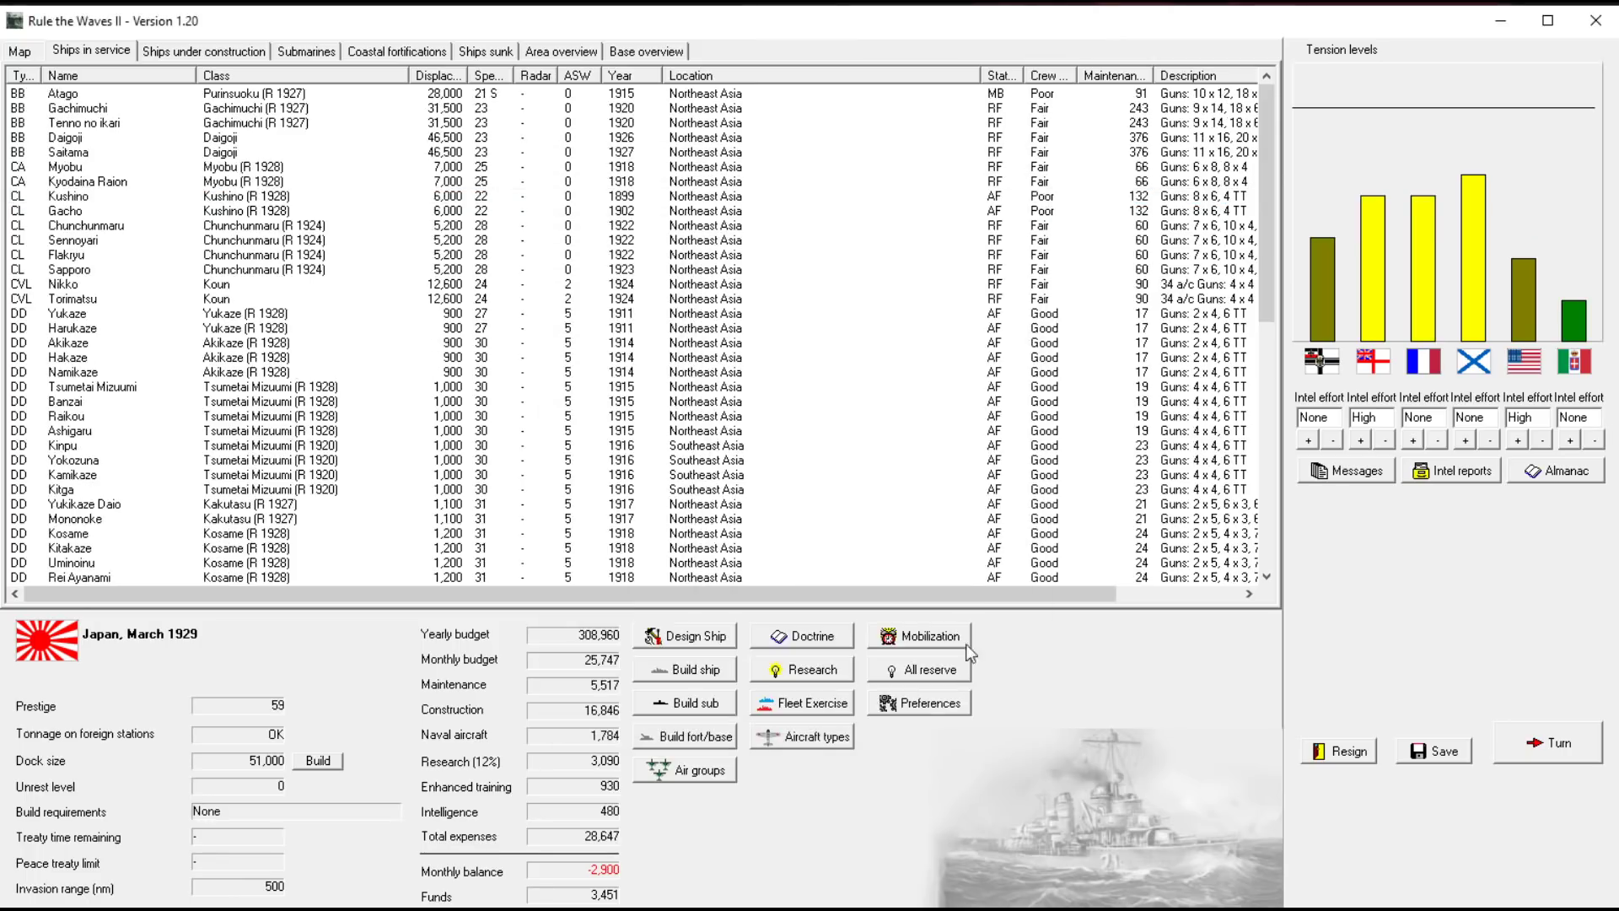
click(700, 775)
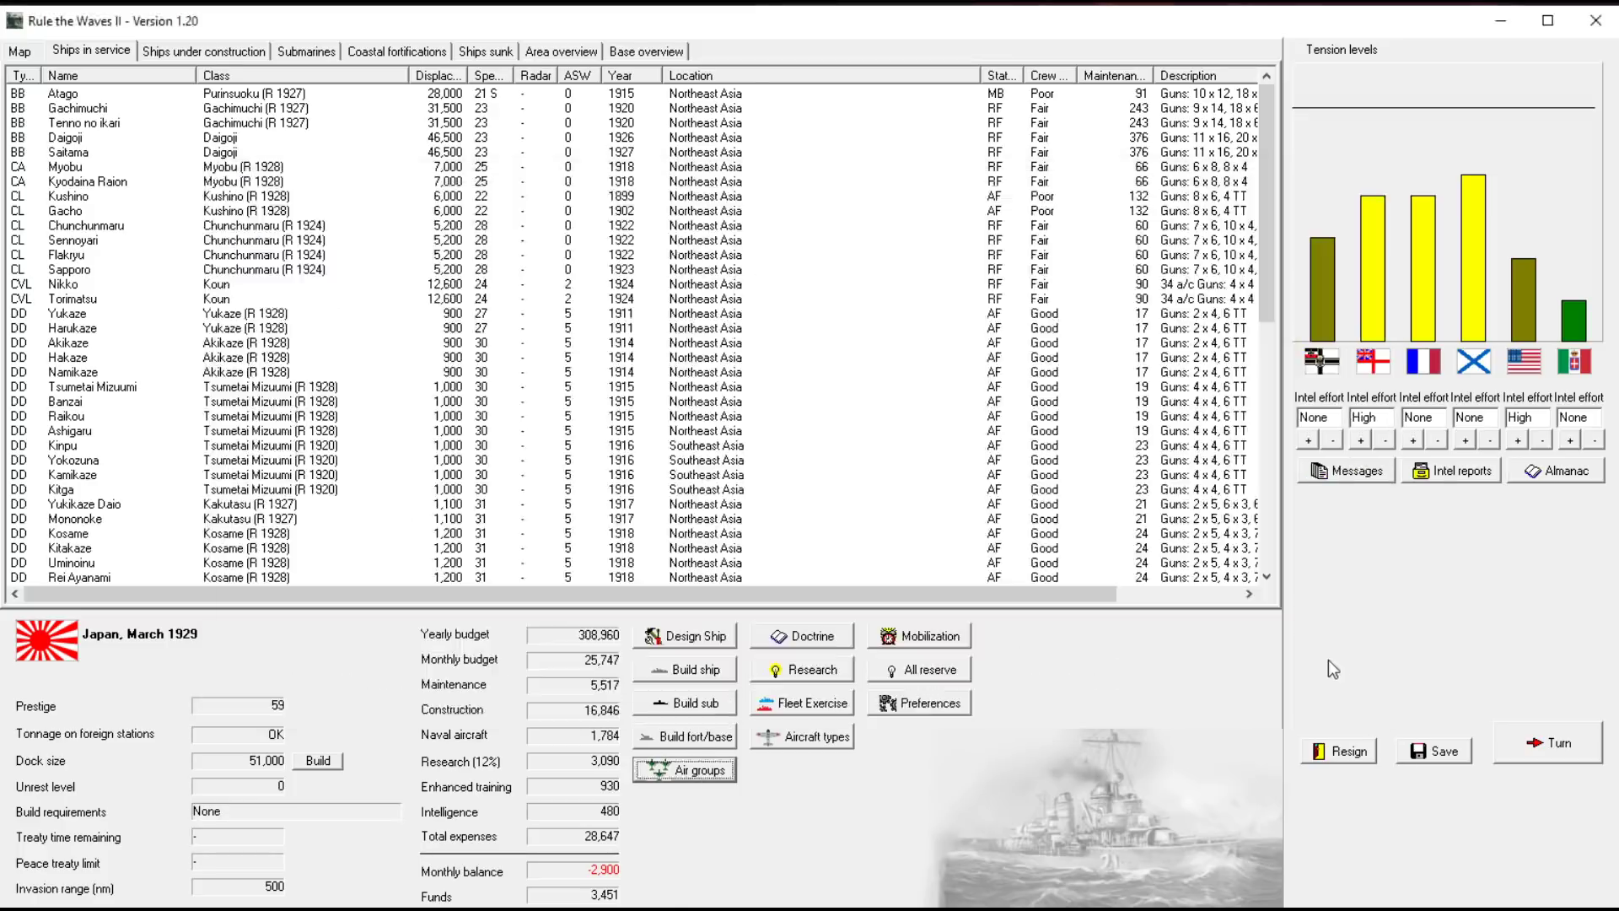
click(1587, 751)
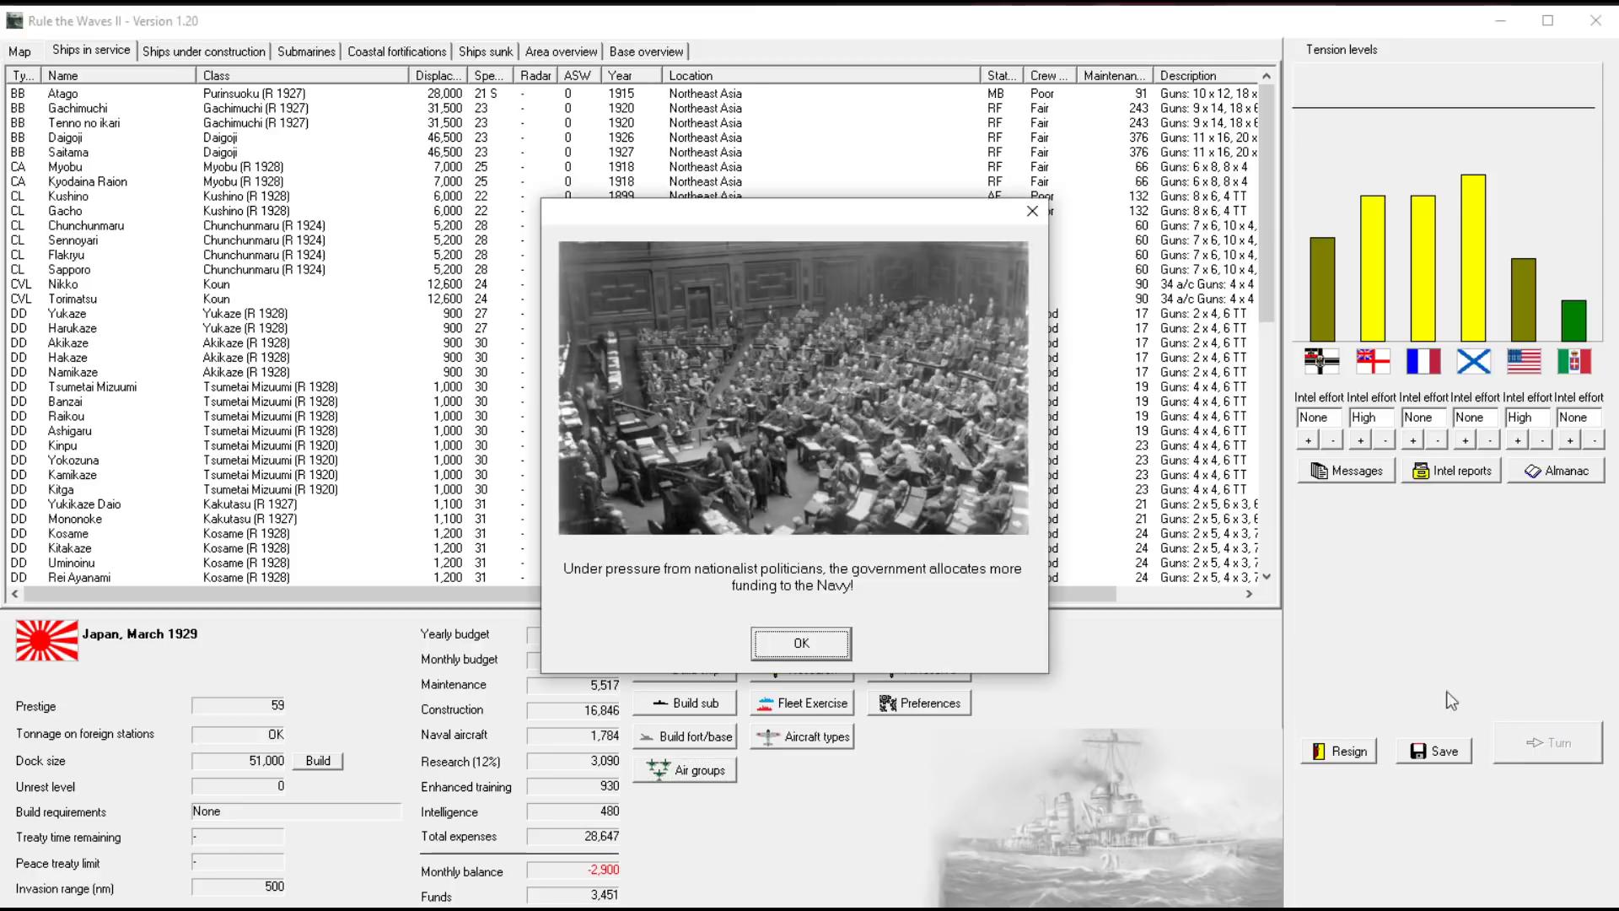
click(801, 646)
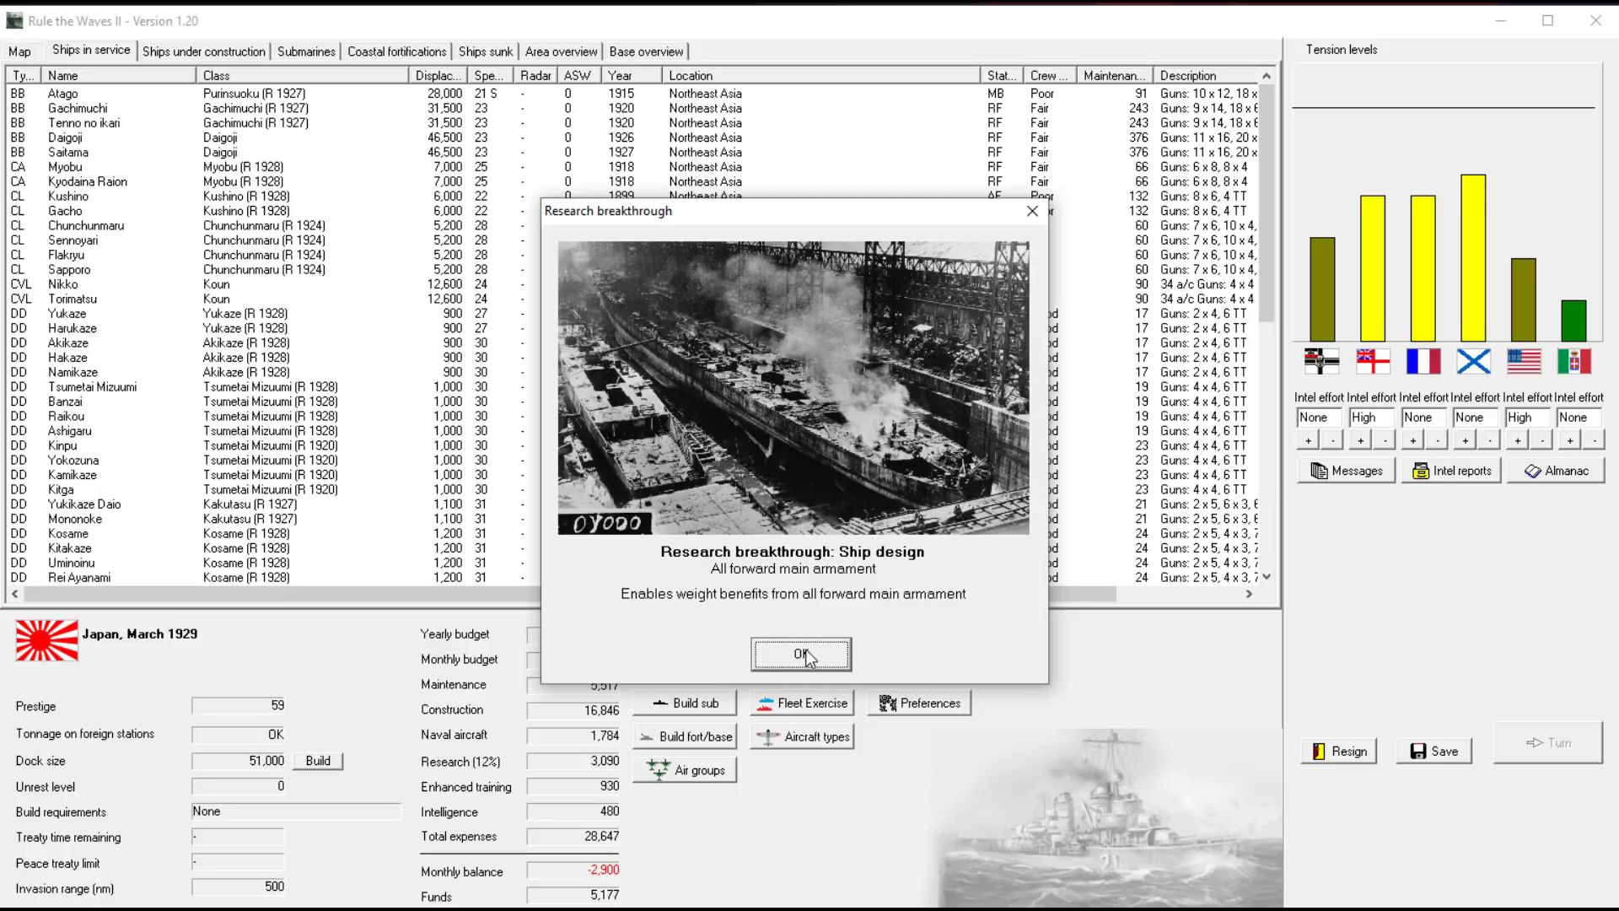
click(806, 654)
click(1129, 623)
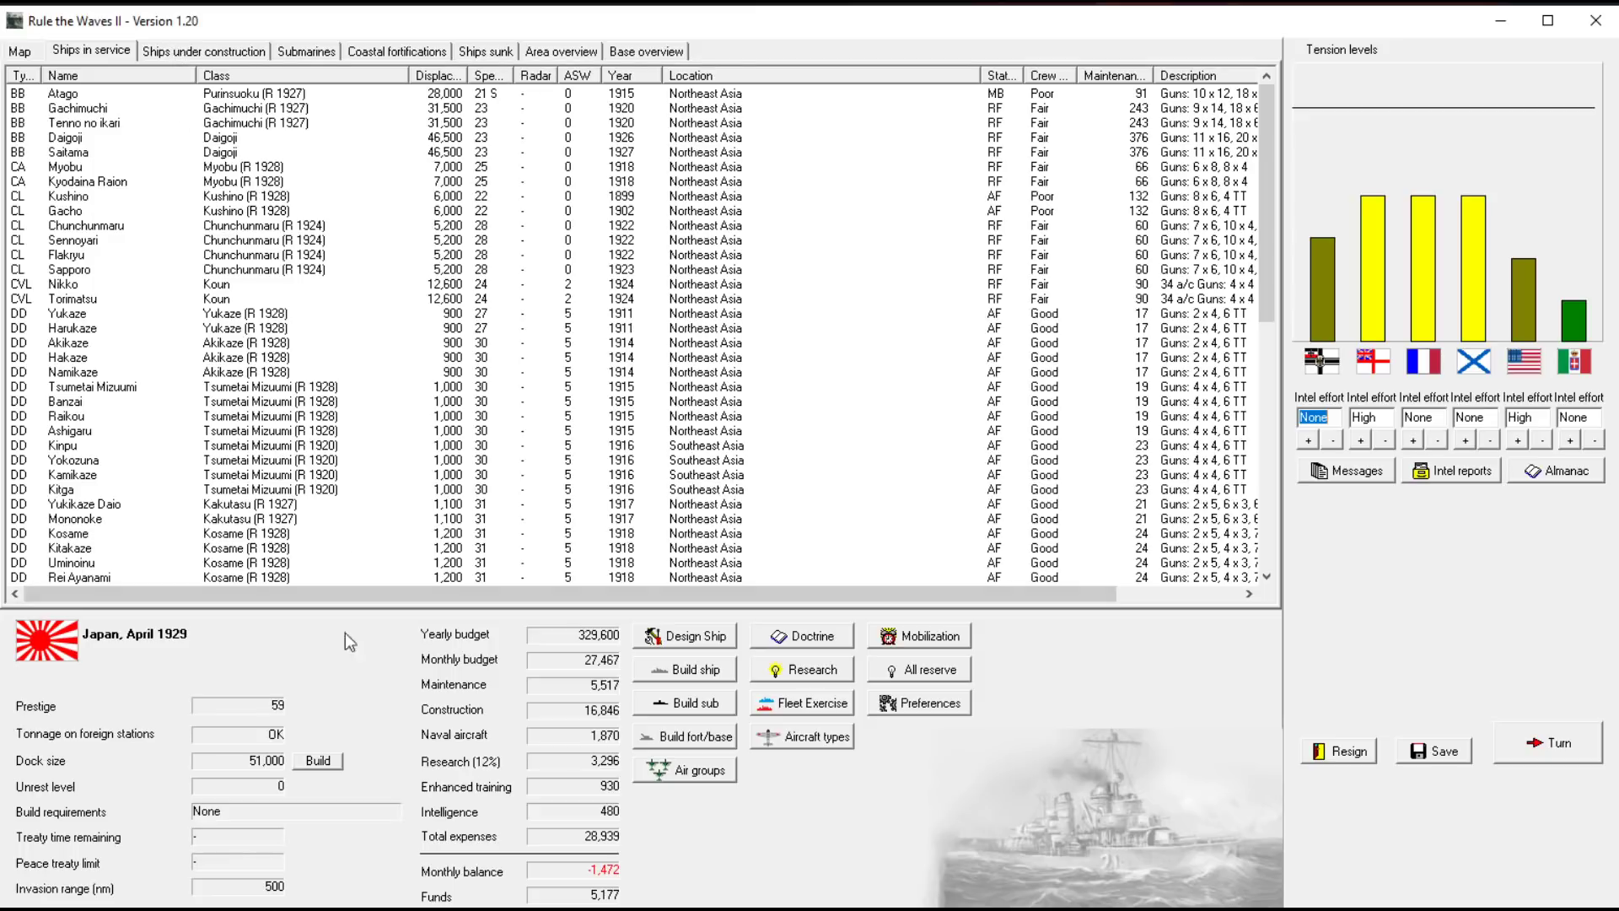
click(200, 52)
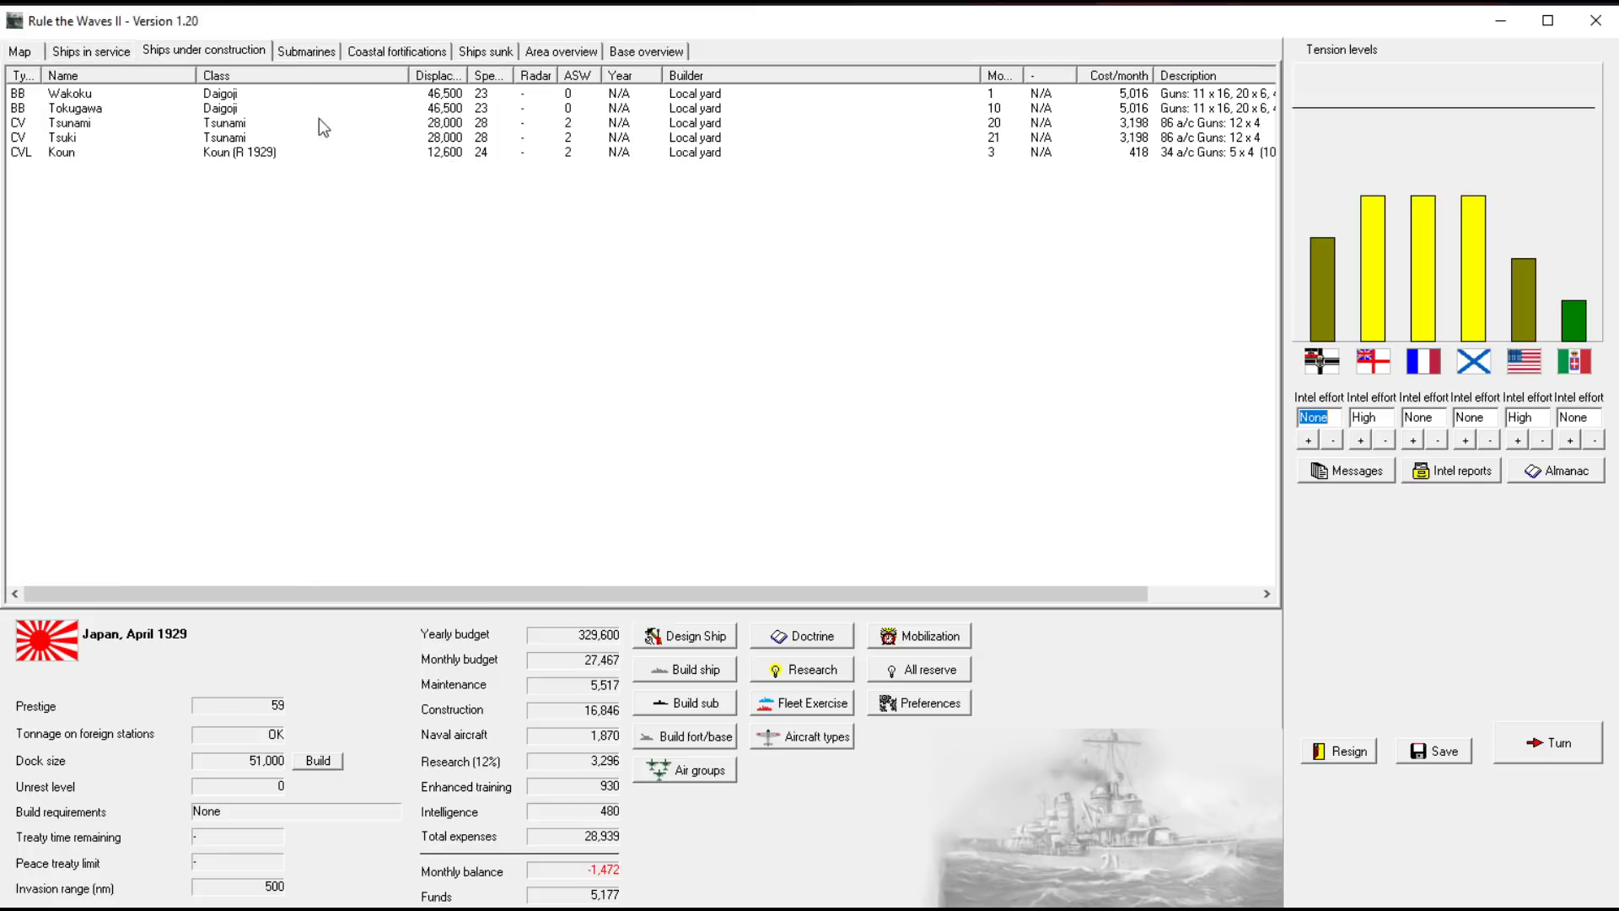
click(103, 53)
click(203, 51)
click(101, 53)
click(740, 272)
click(979, 197)
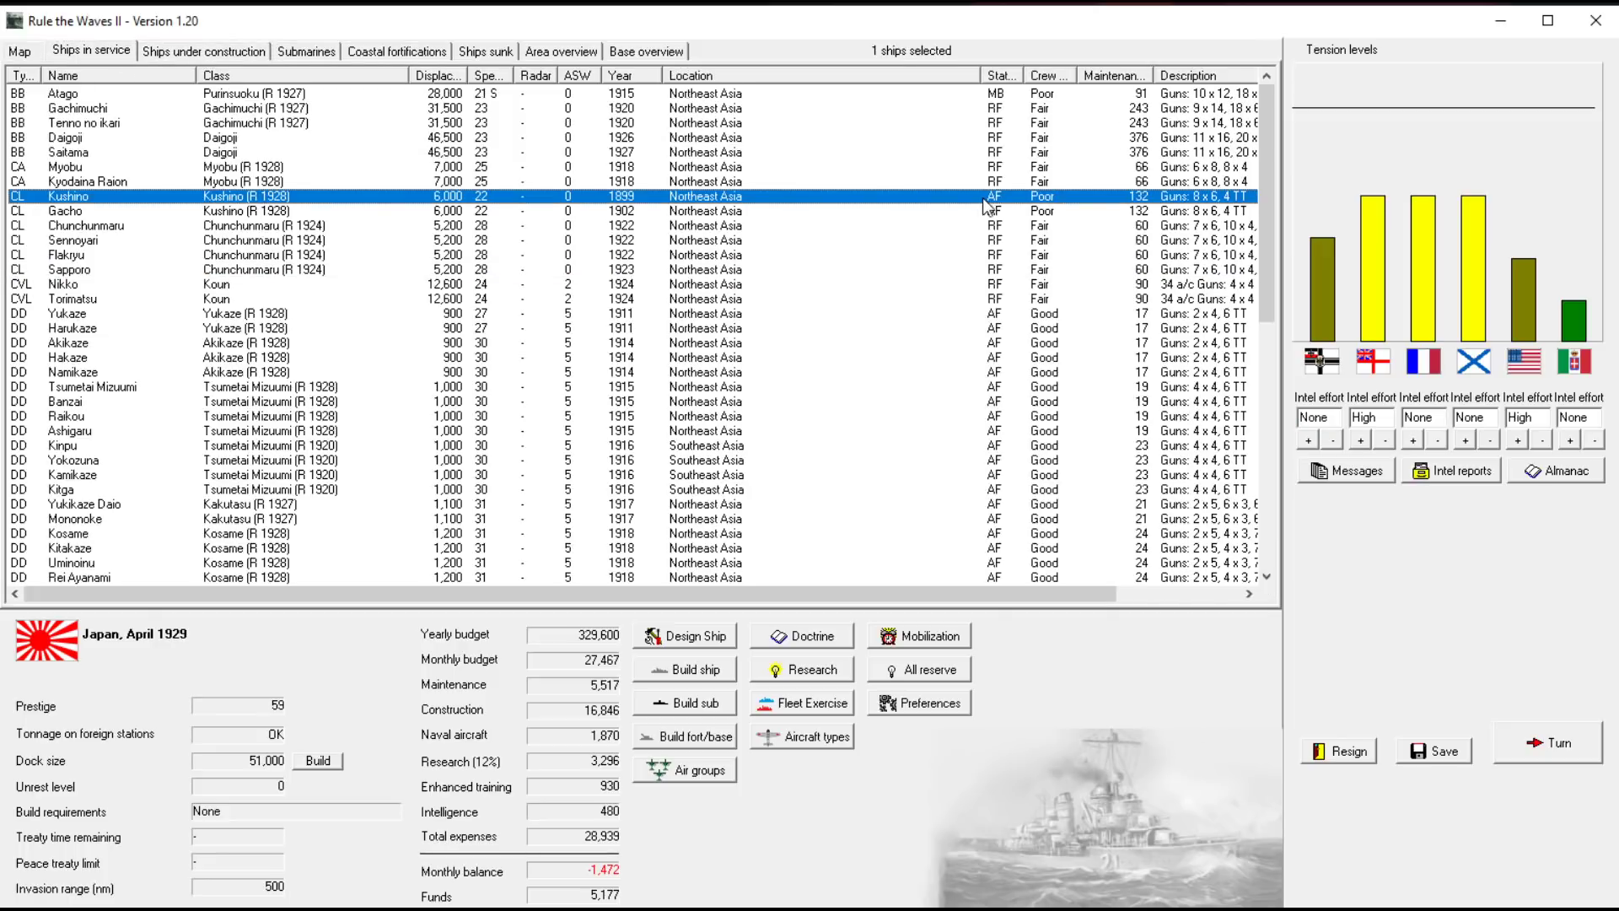
Put the cruisers Kushino and Gacho into the Reserve Fleet
shift+click(442, 213)
right_click(439, 213)
click(523, 250)
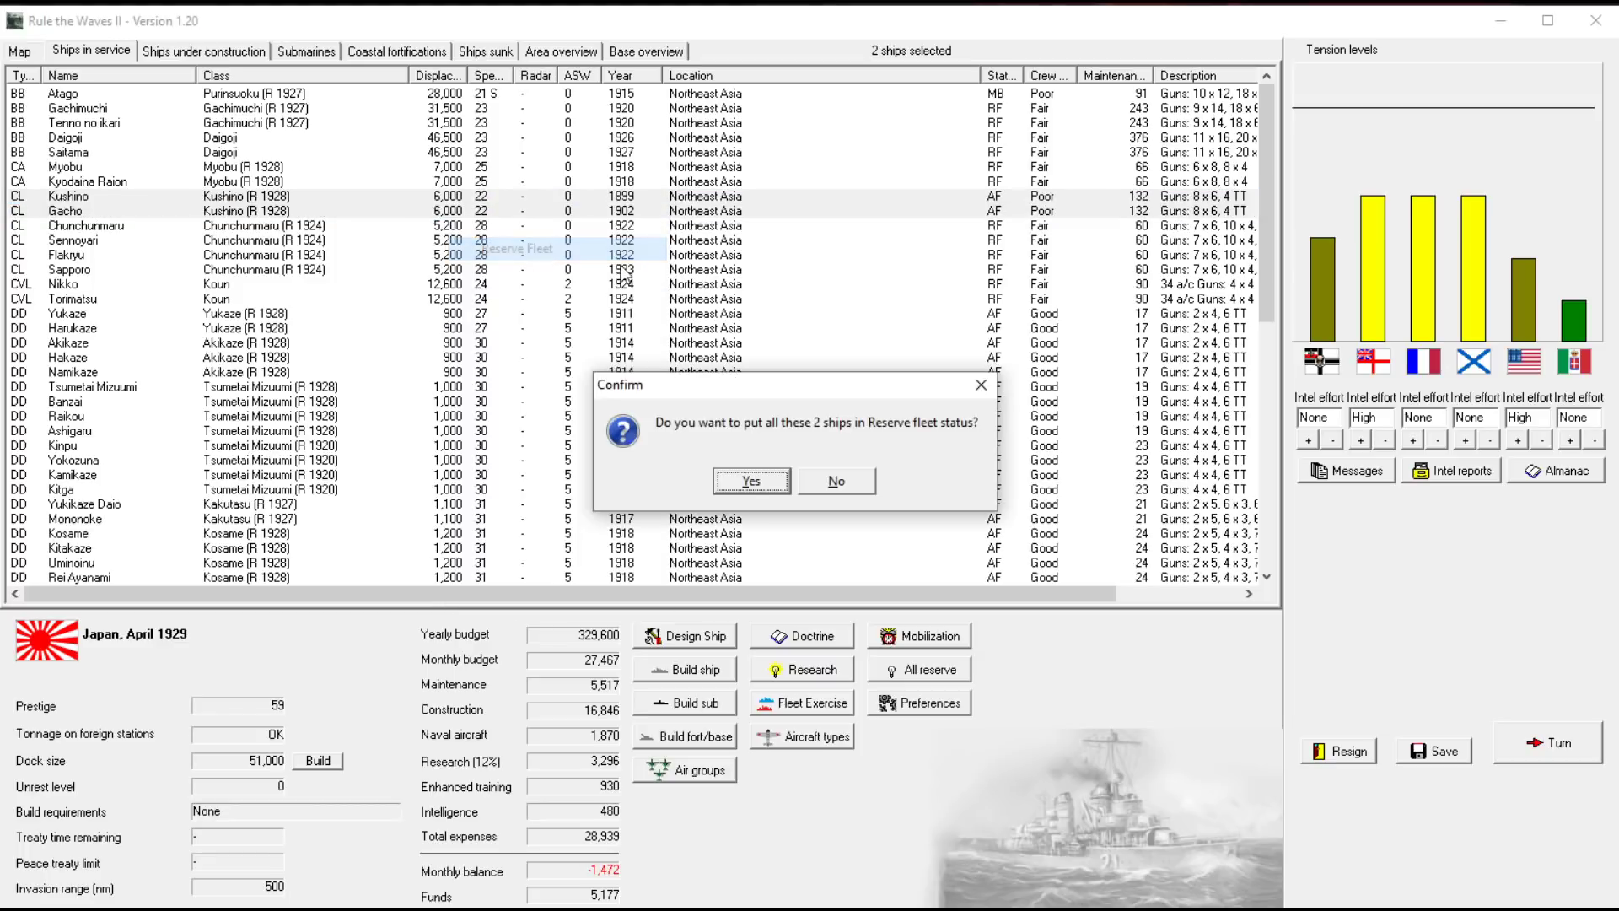
click(759, 482)
Mothball the four cruisers from Myobu to Gacho, including Kyodaina Raion and Kushino
right_click(302, 212)
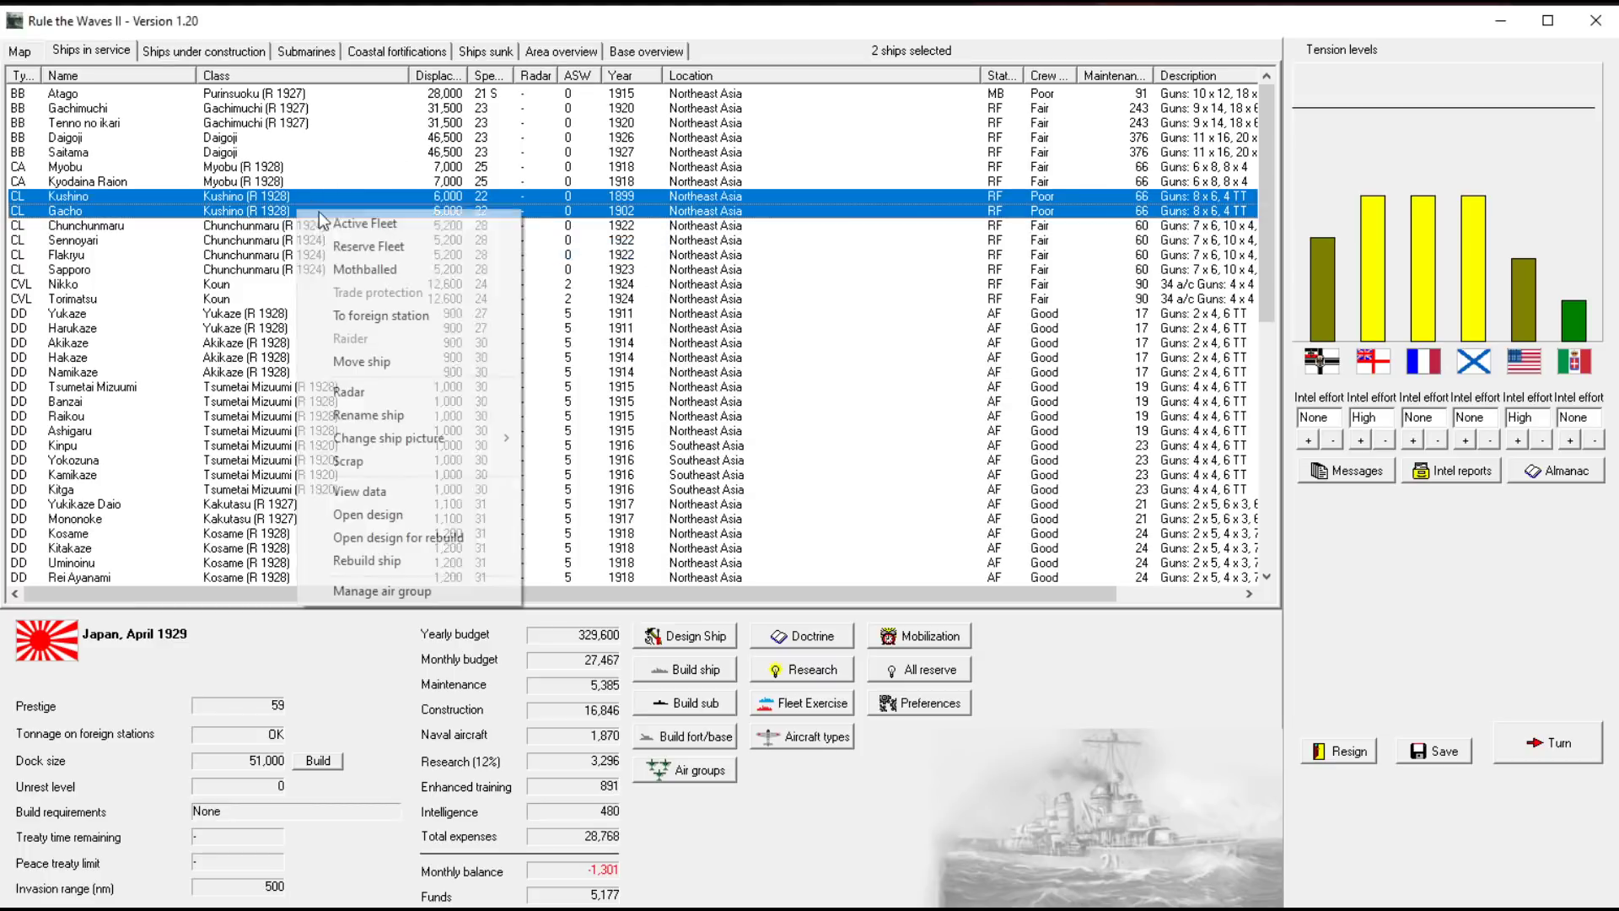
click(587, 201)
click(964, 290)
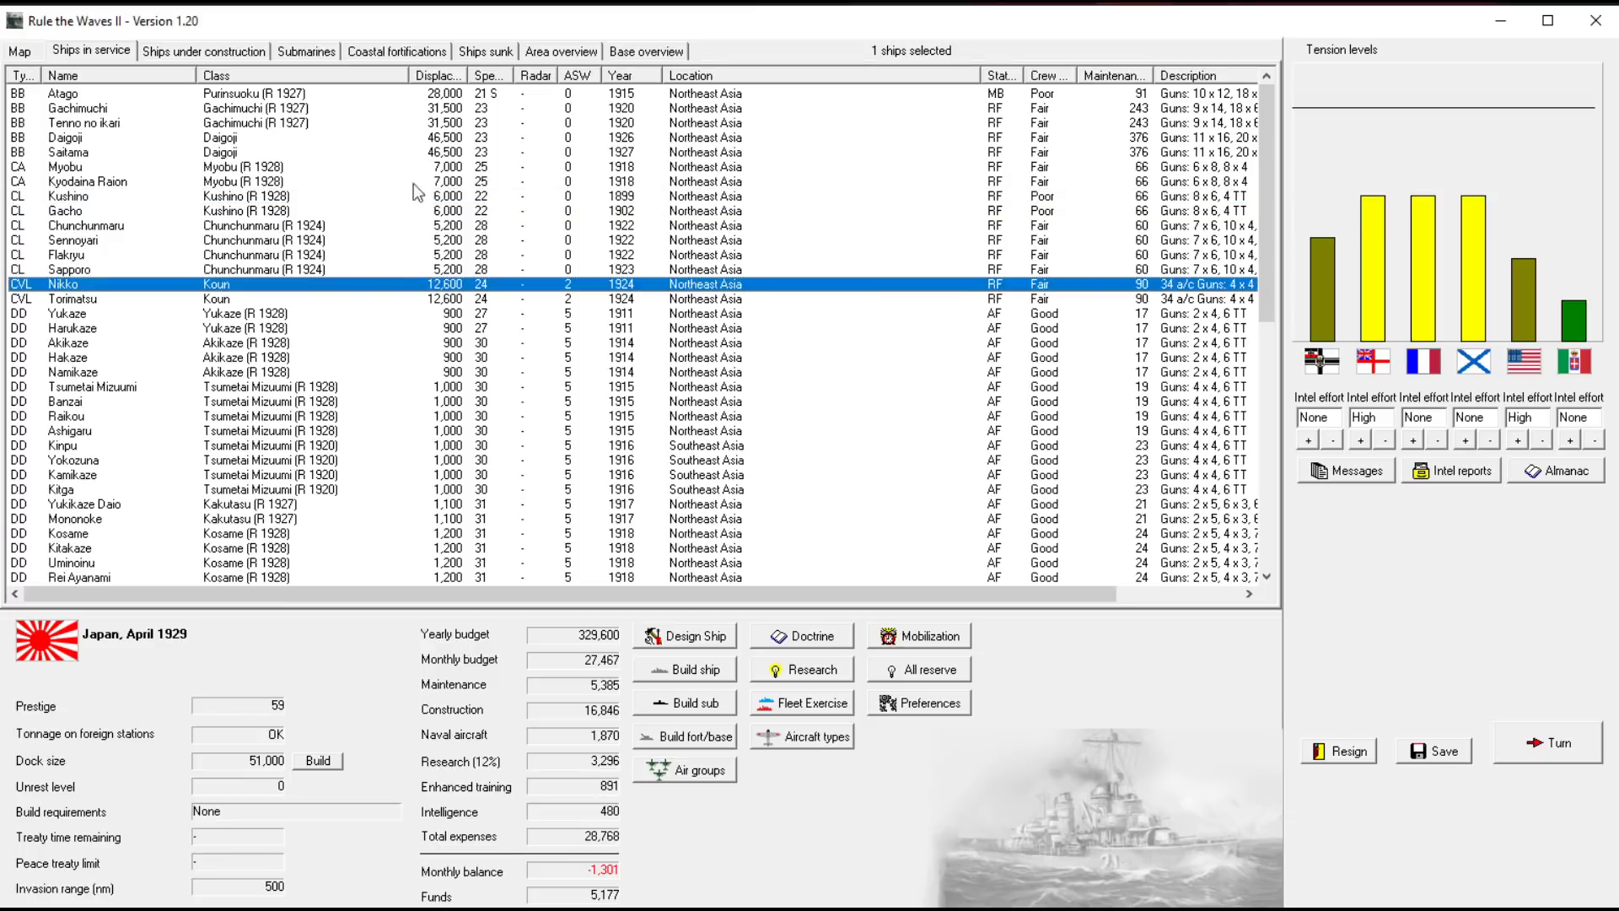
drag(273, 198, 255, 212)
right_click(273, 212)
click(229, 187)
right_click(255, 206)
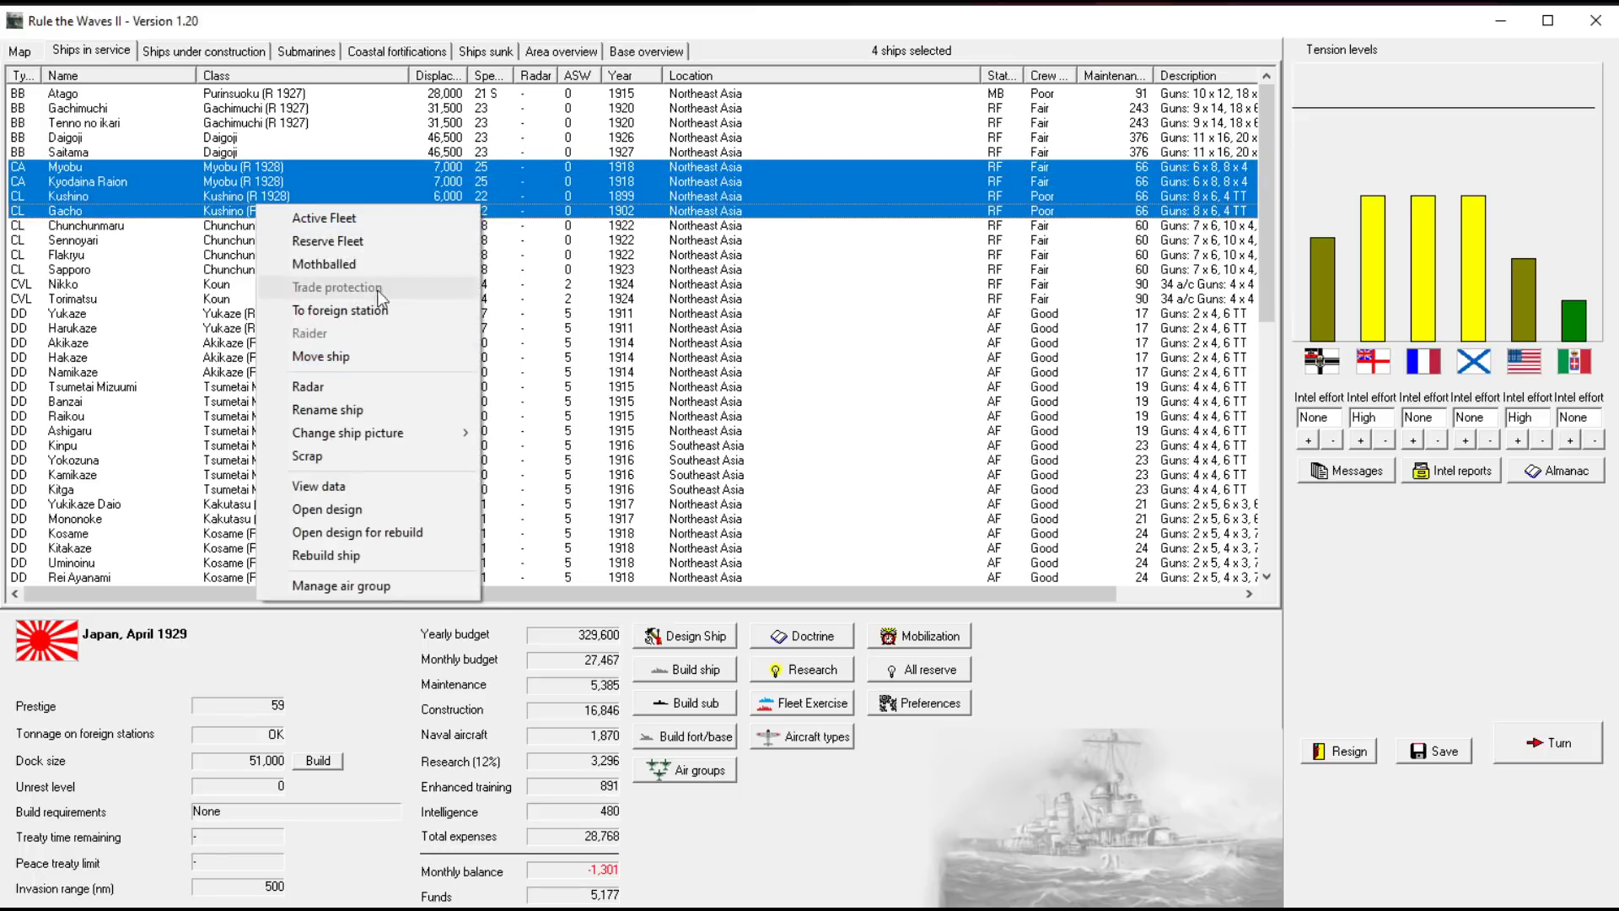
click(354, 263)
click(746, 478)
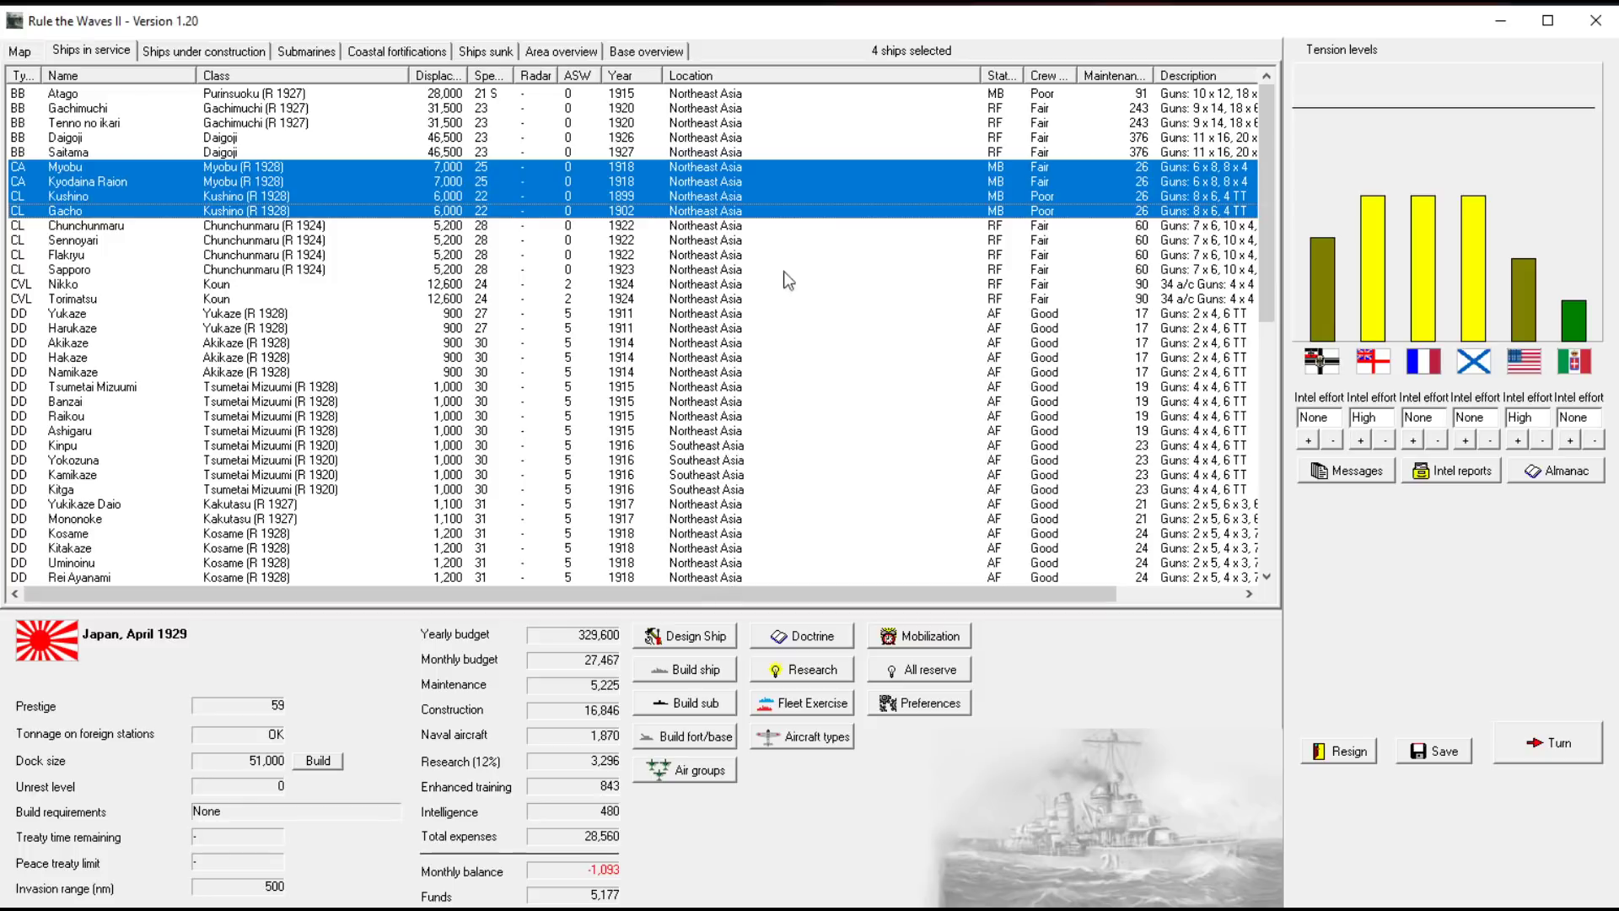
Mothball the light carriers Nikko and Torimatsu
click(715, 241)
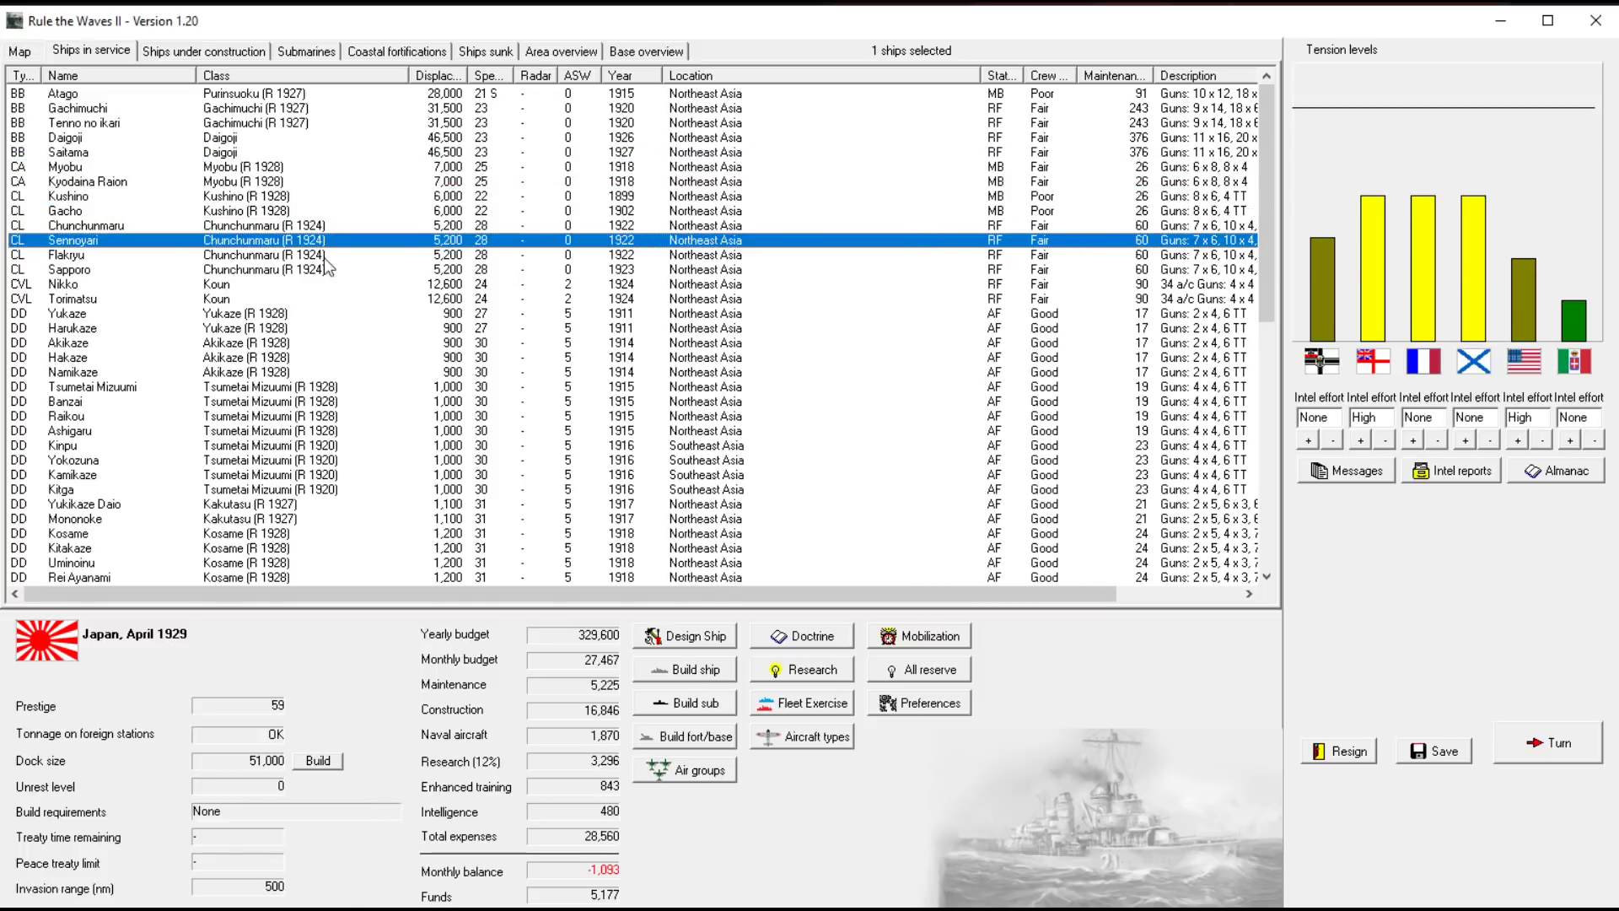
click(225, 286)
right_click(248, 298)
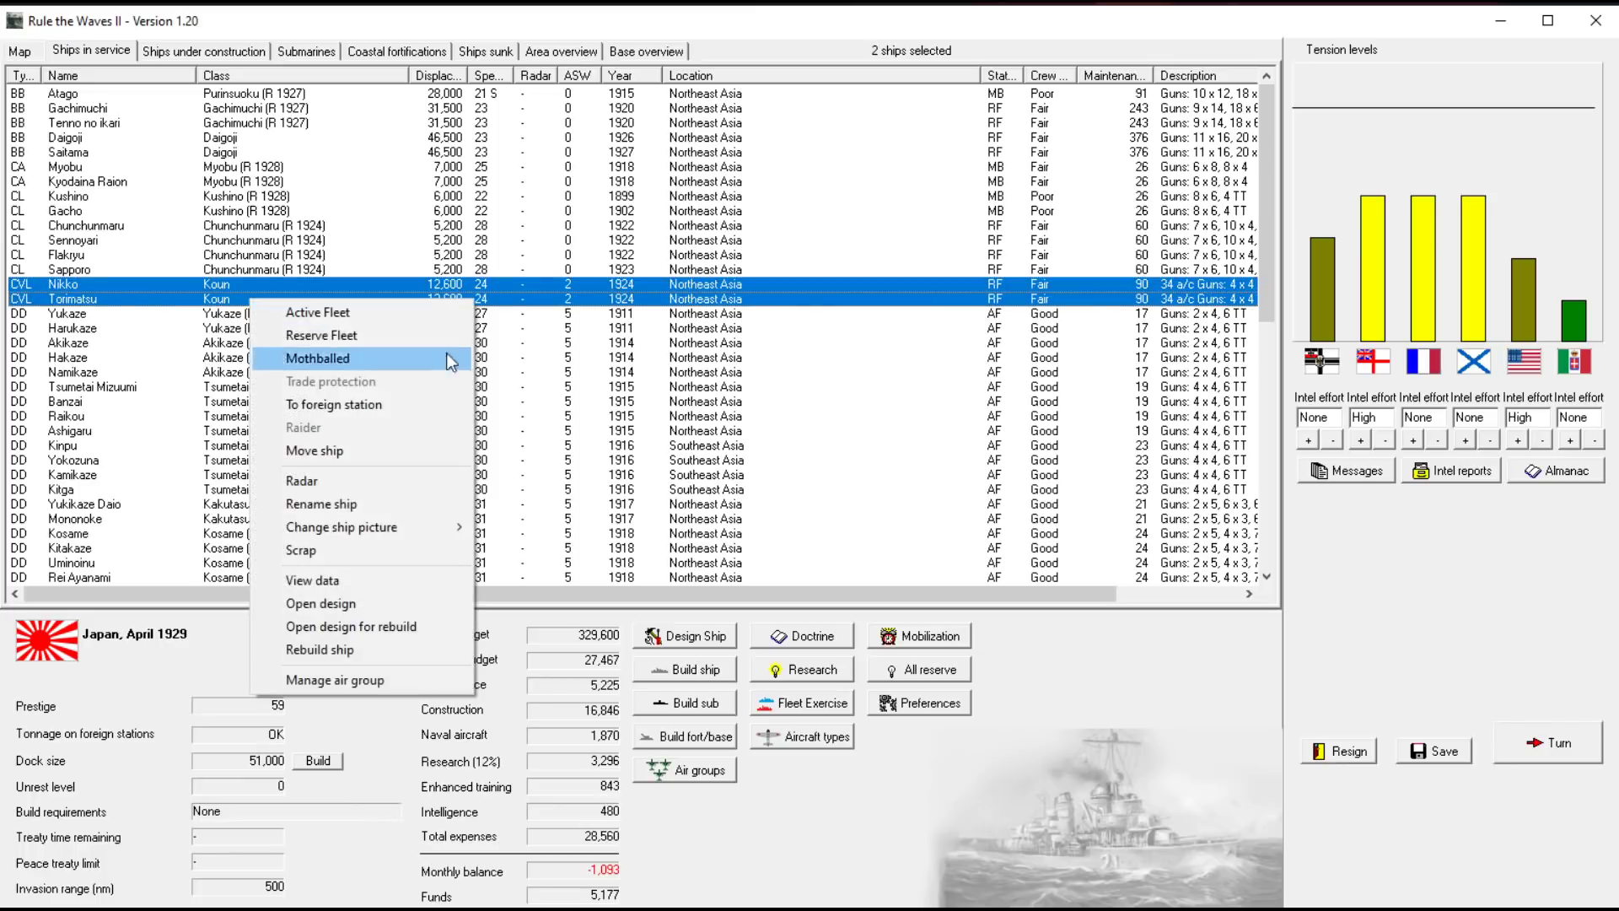
click(323, 358)
click(752, 480)
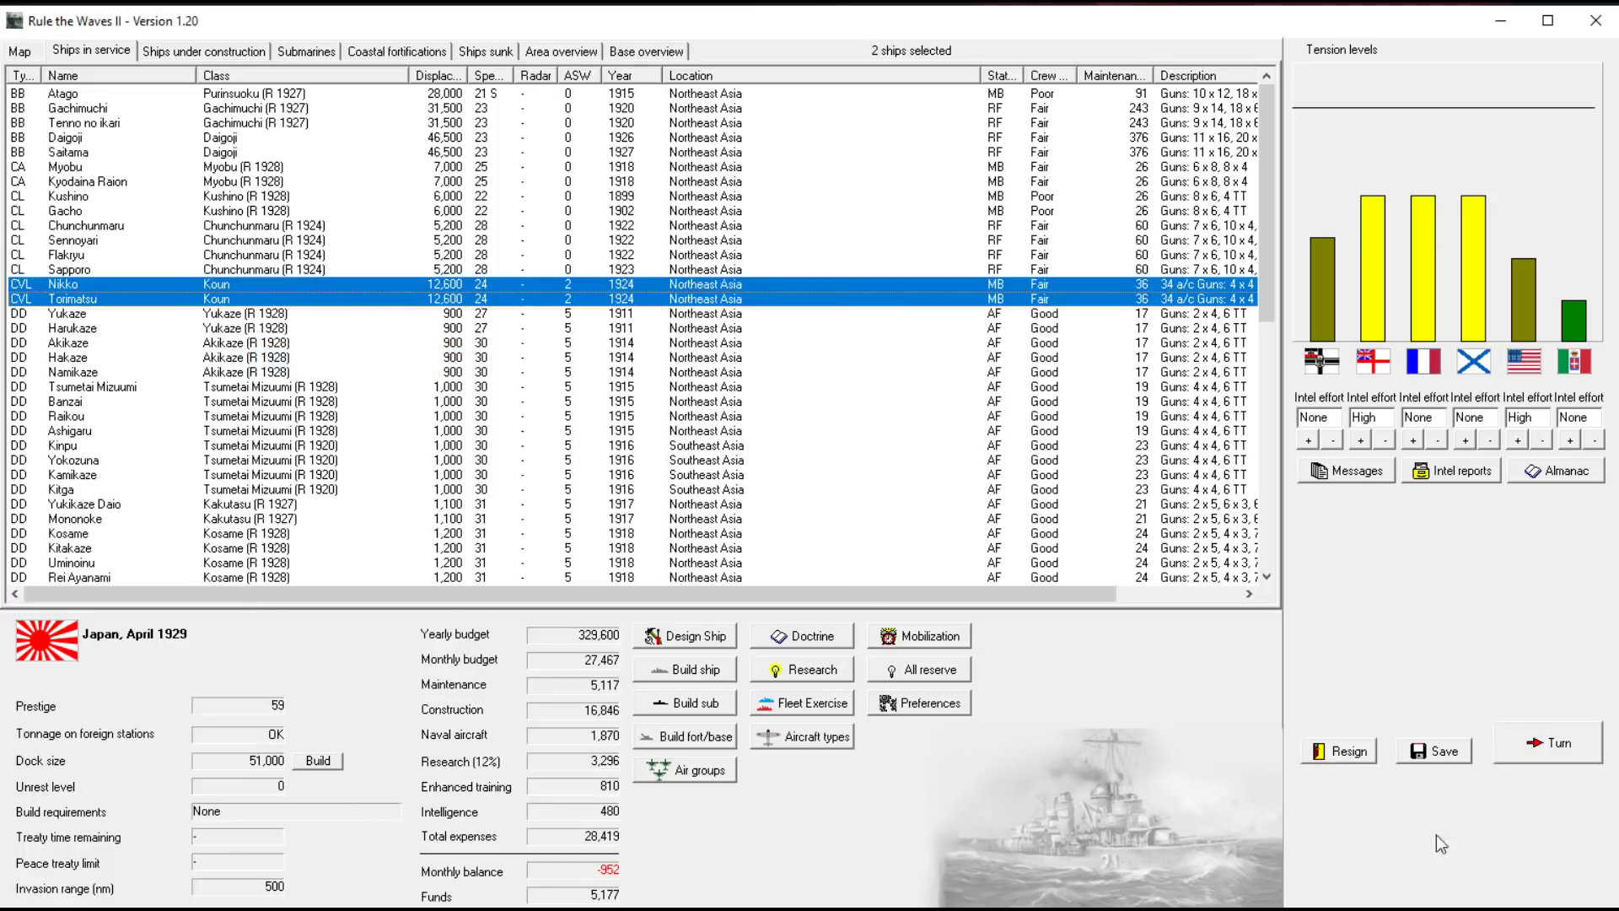
Advance to May 1929, acknowledging the Improved Director breakthrough, setback and Italian torpedo bomber news
click(1545, 745)
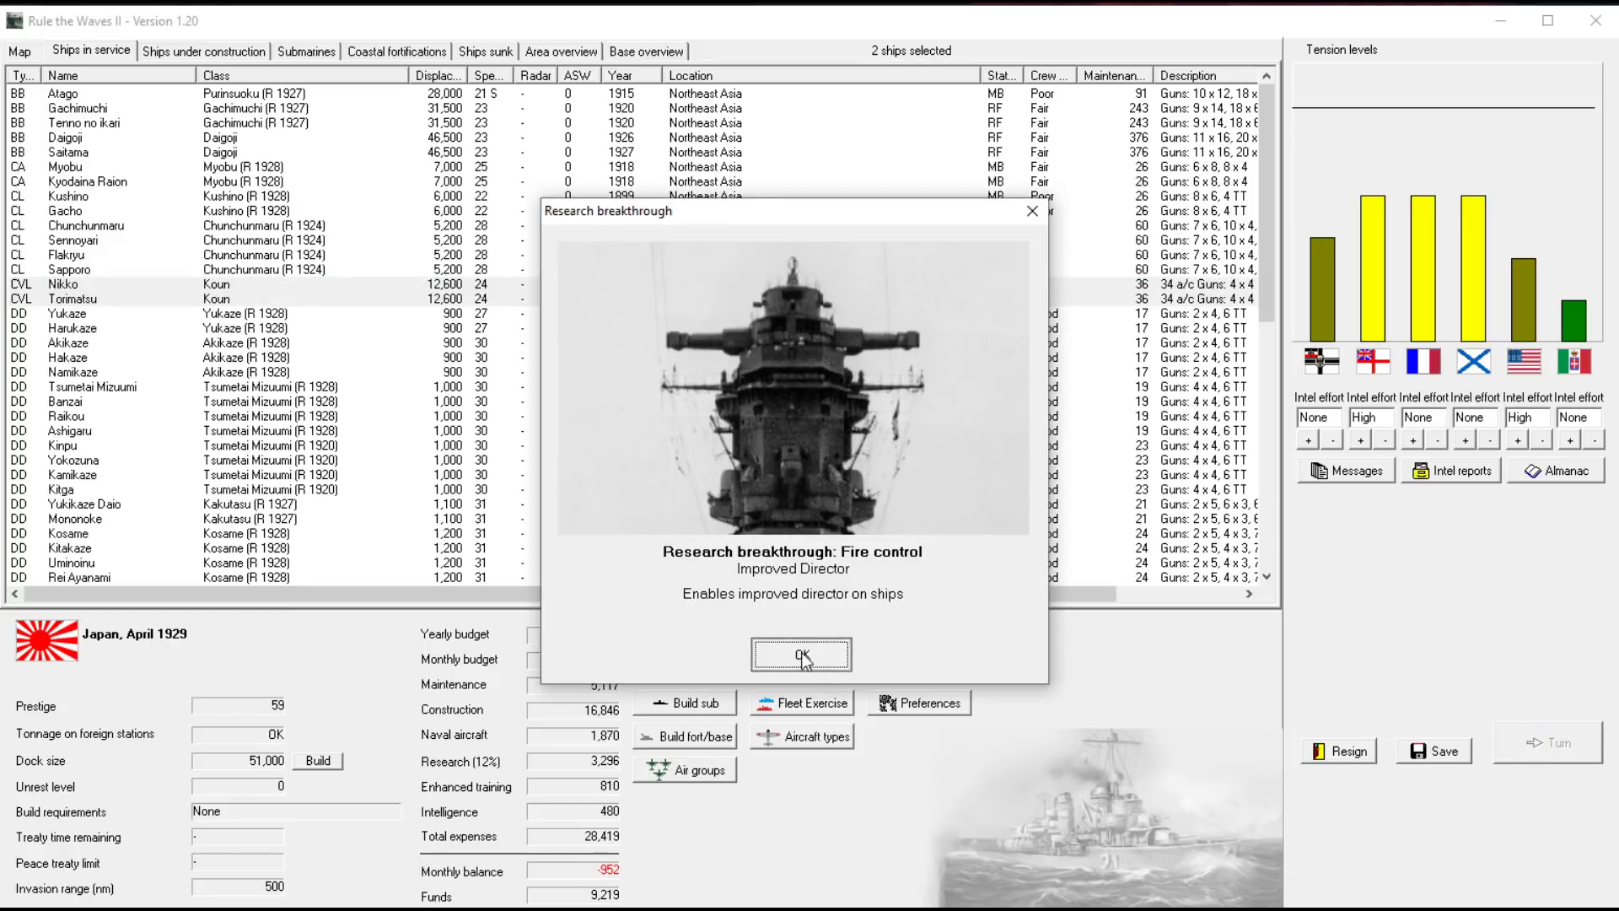
click(802, 651)
click(805, 645)
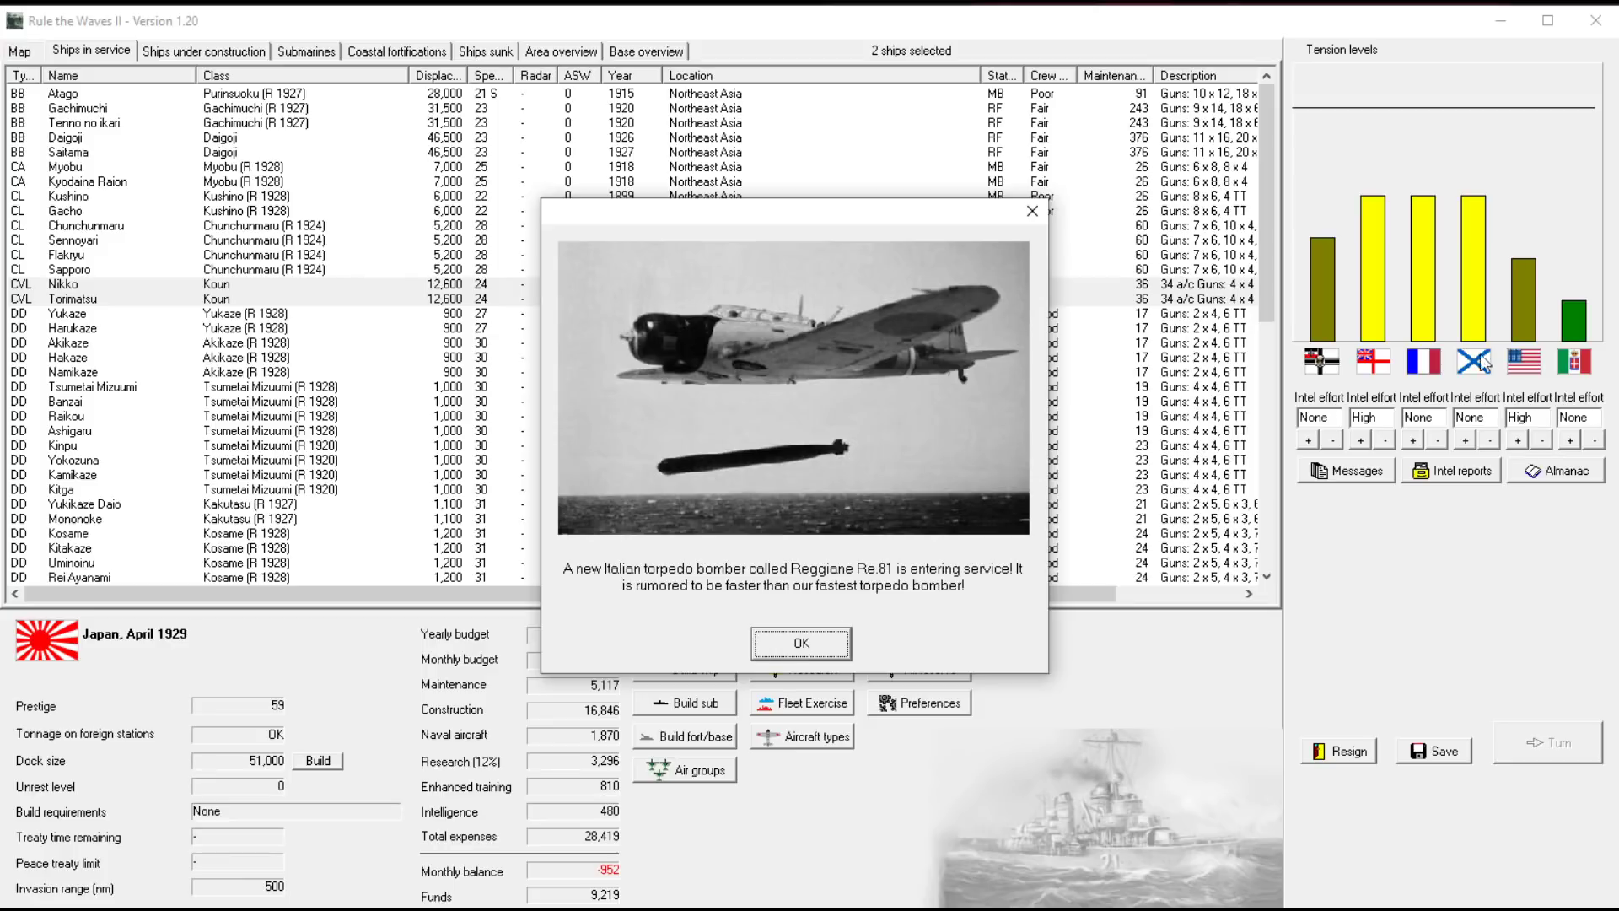
click(803, 645)
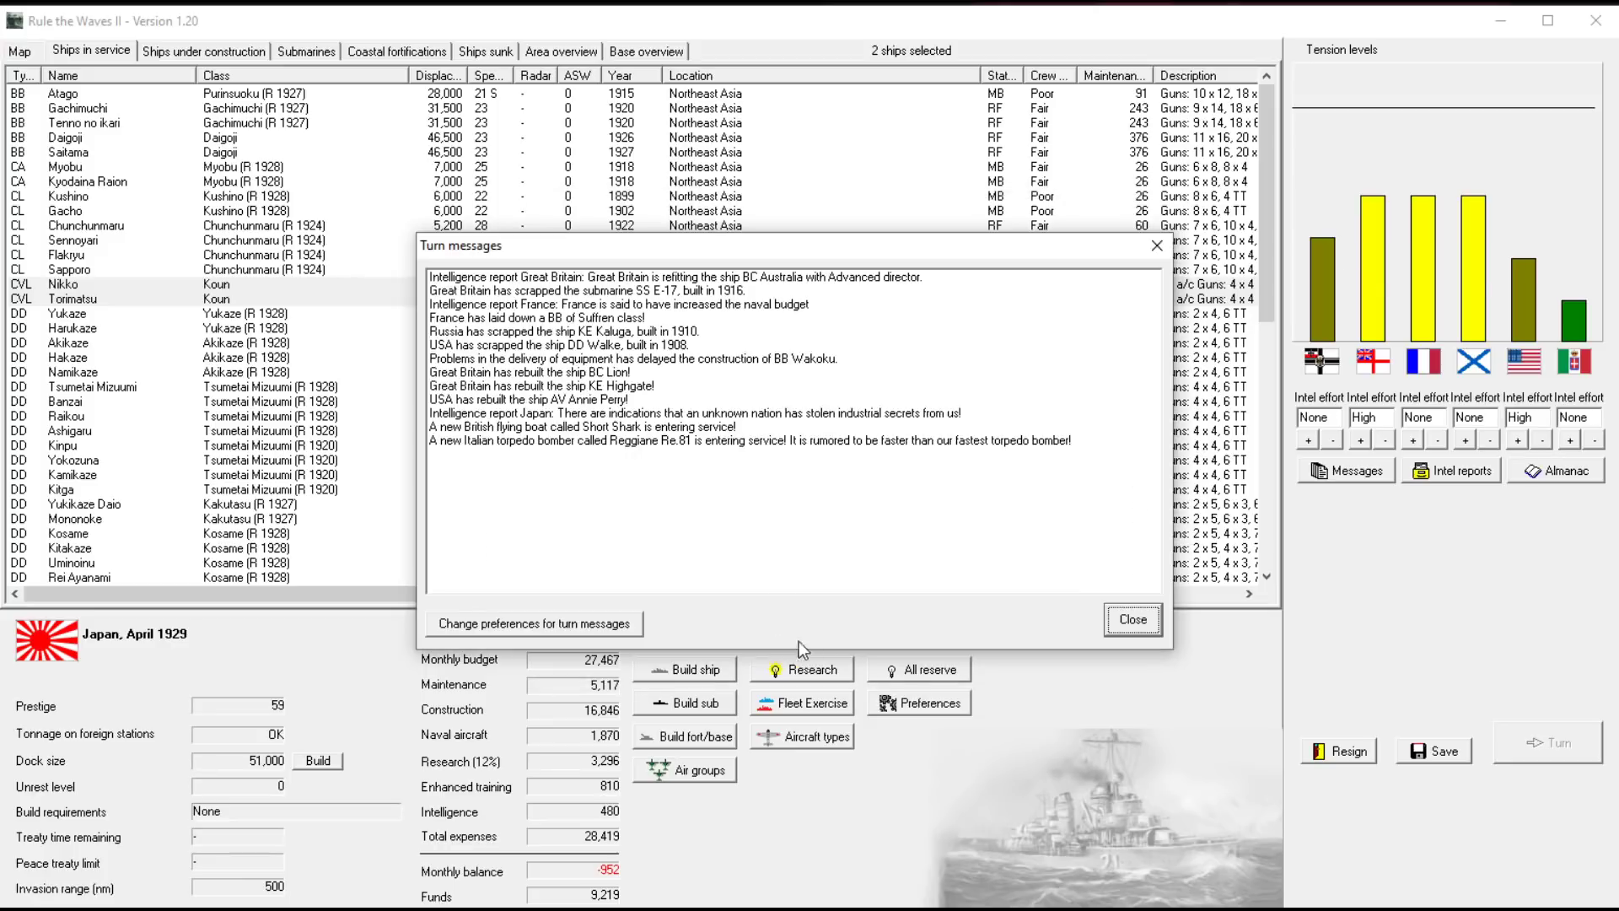
click(1119, 647)
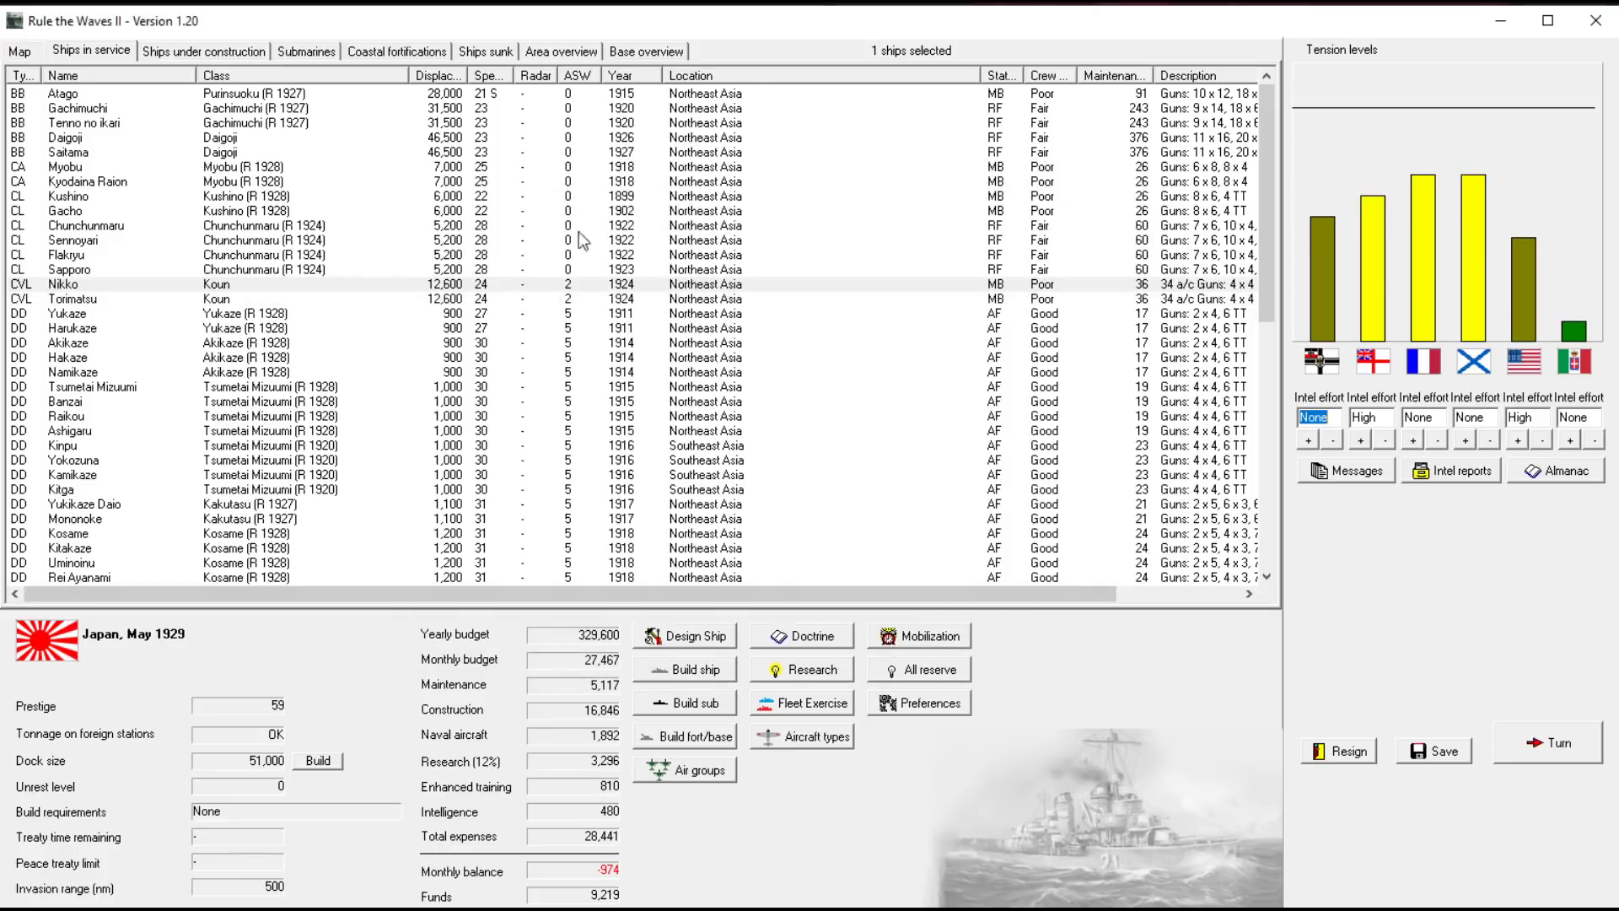
click(244, 94)
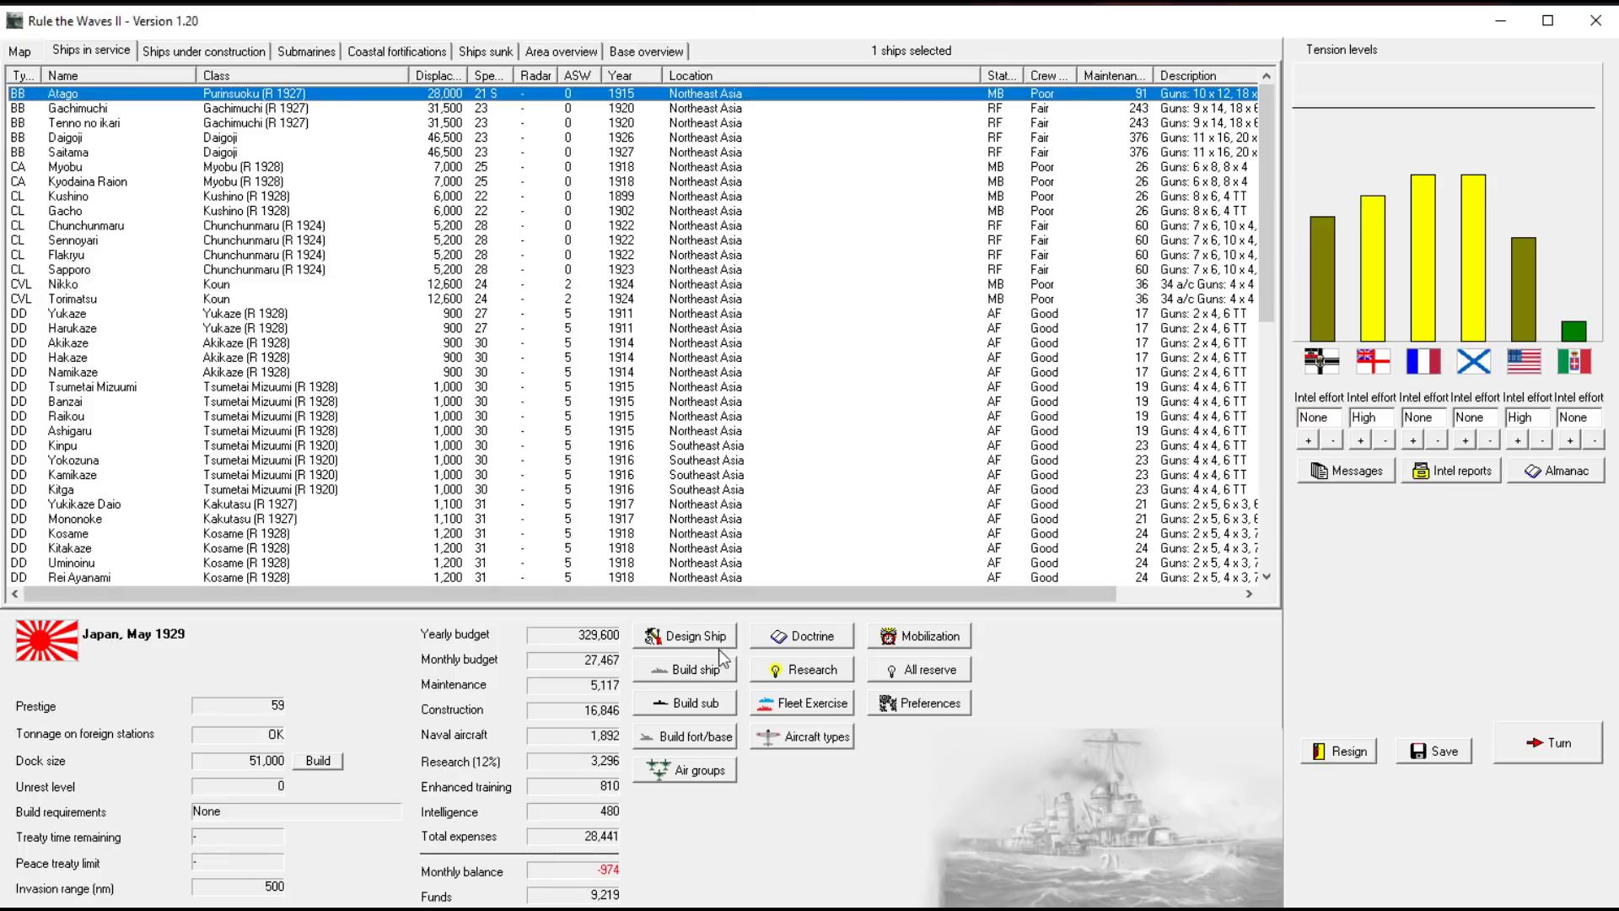
From Aircraft types, request proposals for a new Torpedo bomber
click(770, 748)
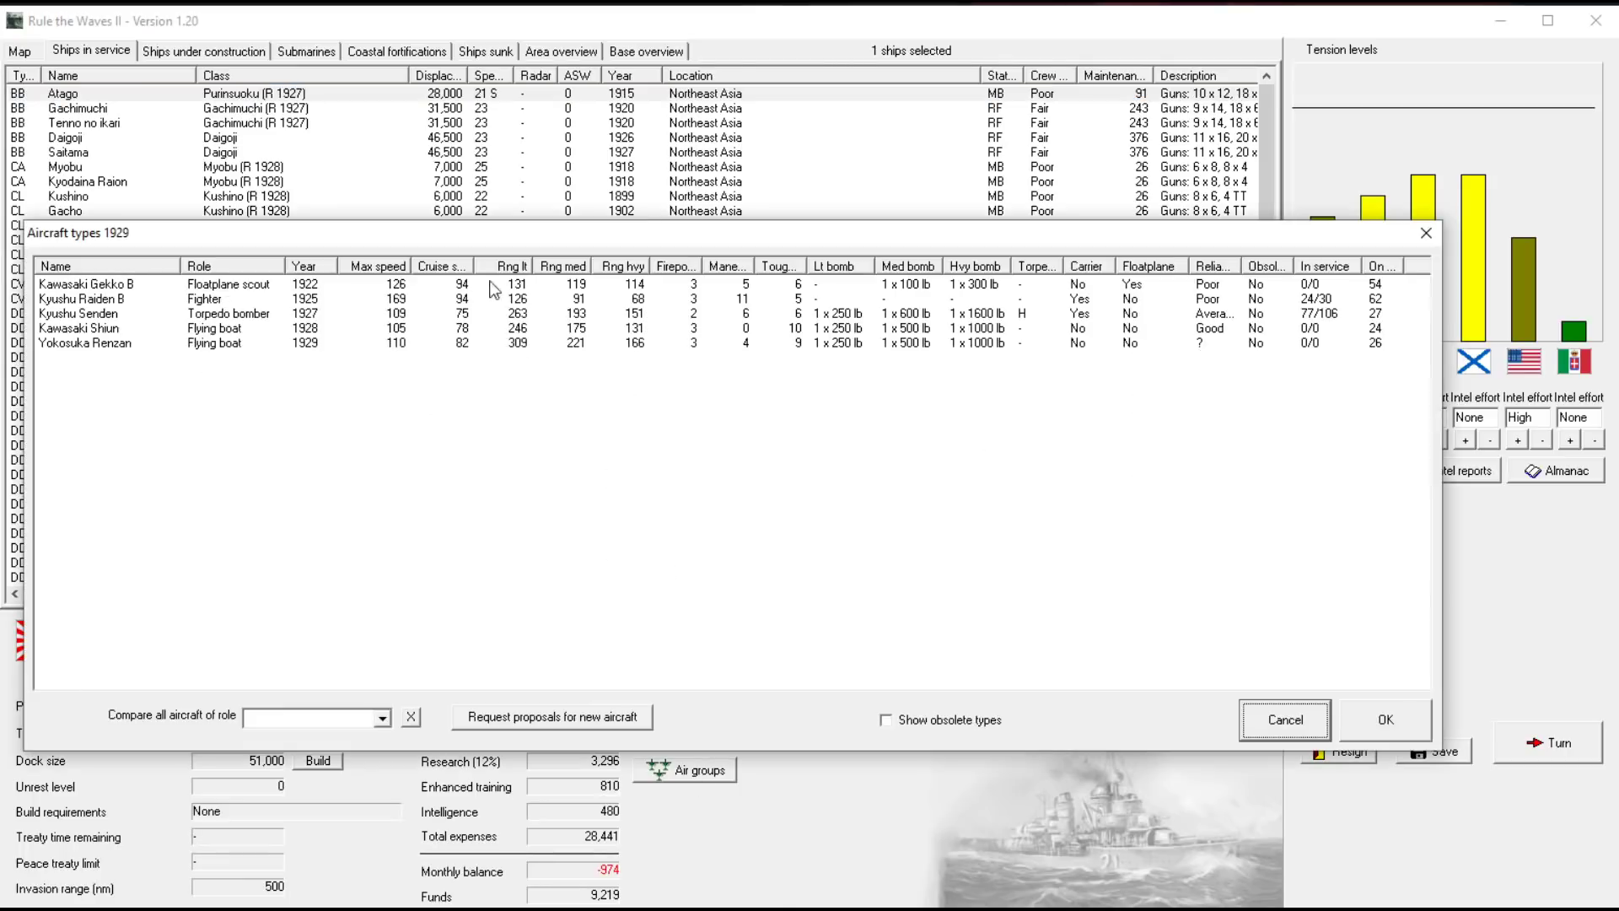
click(531, 717)
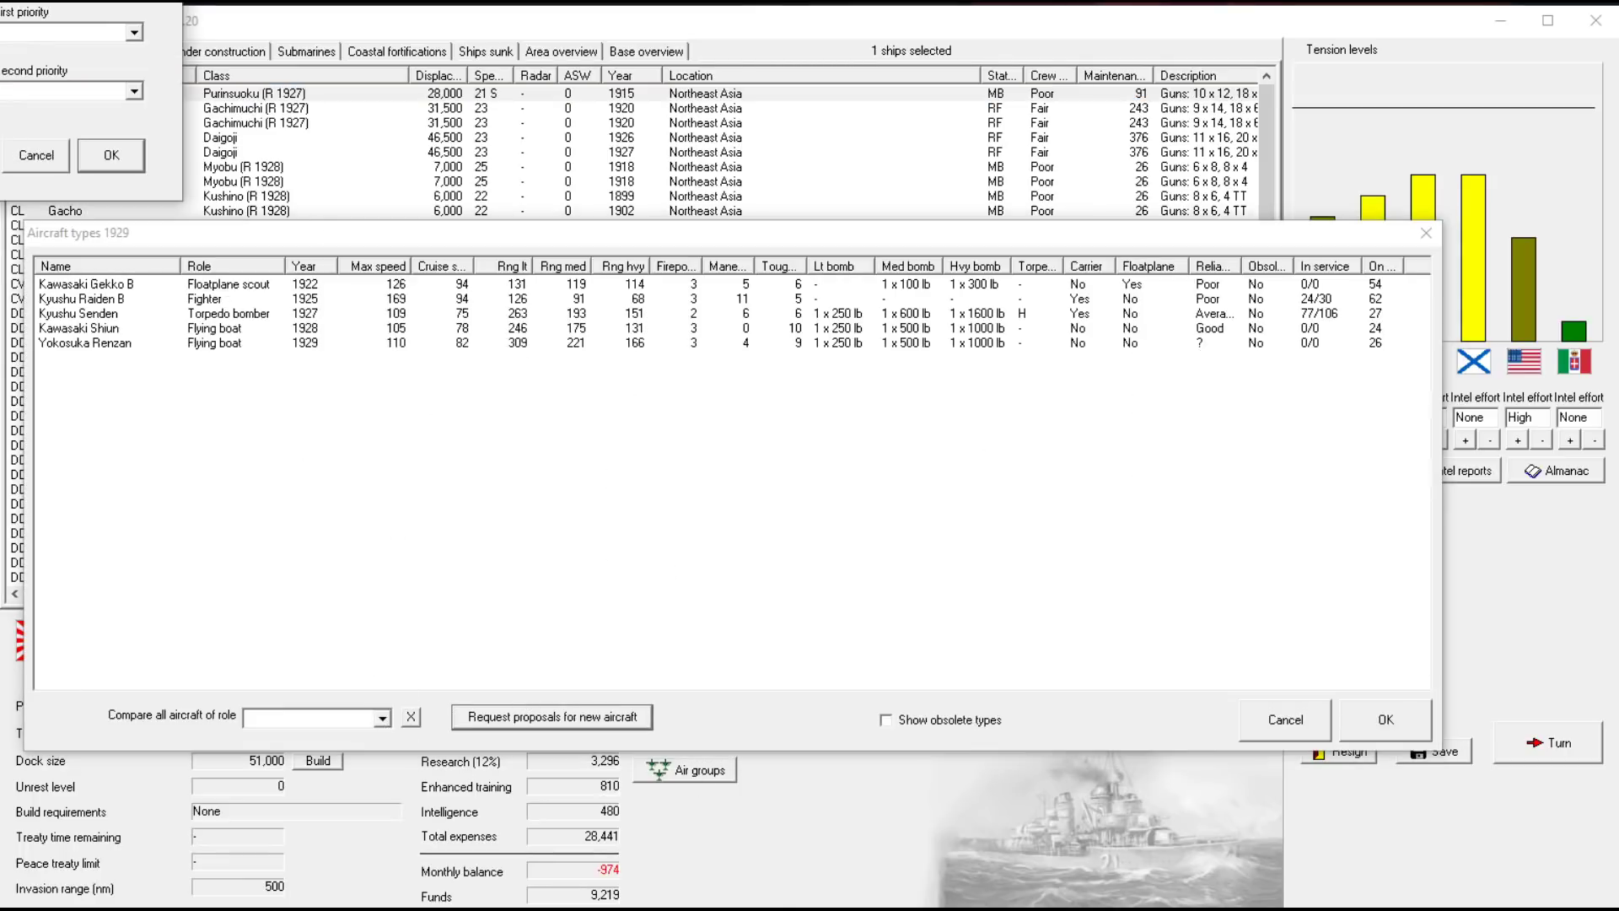
click(320, 250)
click(225, 283)
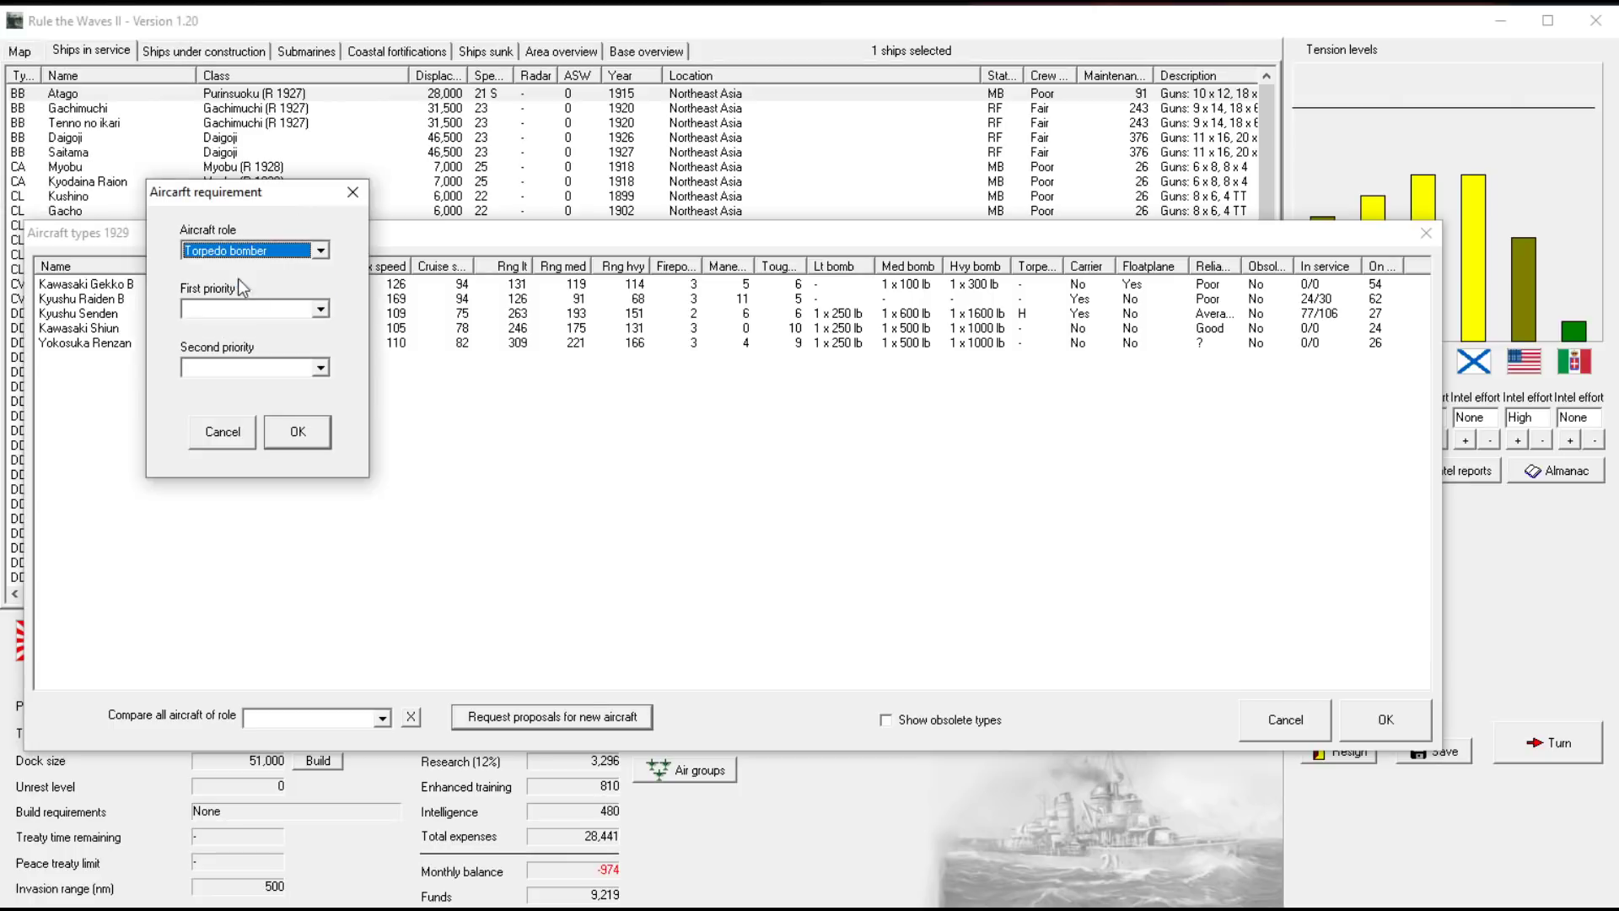
Set first priority Range and second priority Speed, issue the requirement and close Aircraft types
click(321, 310)
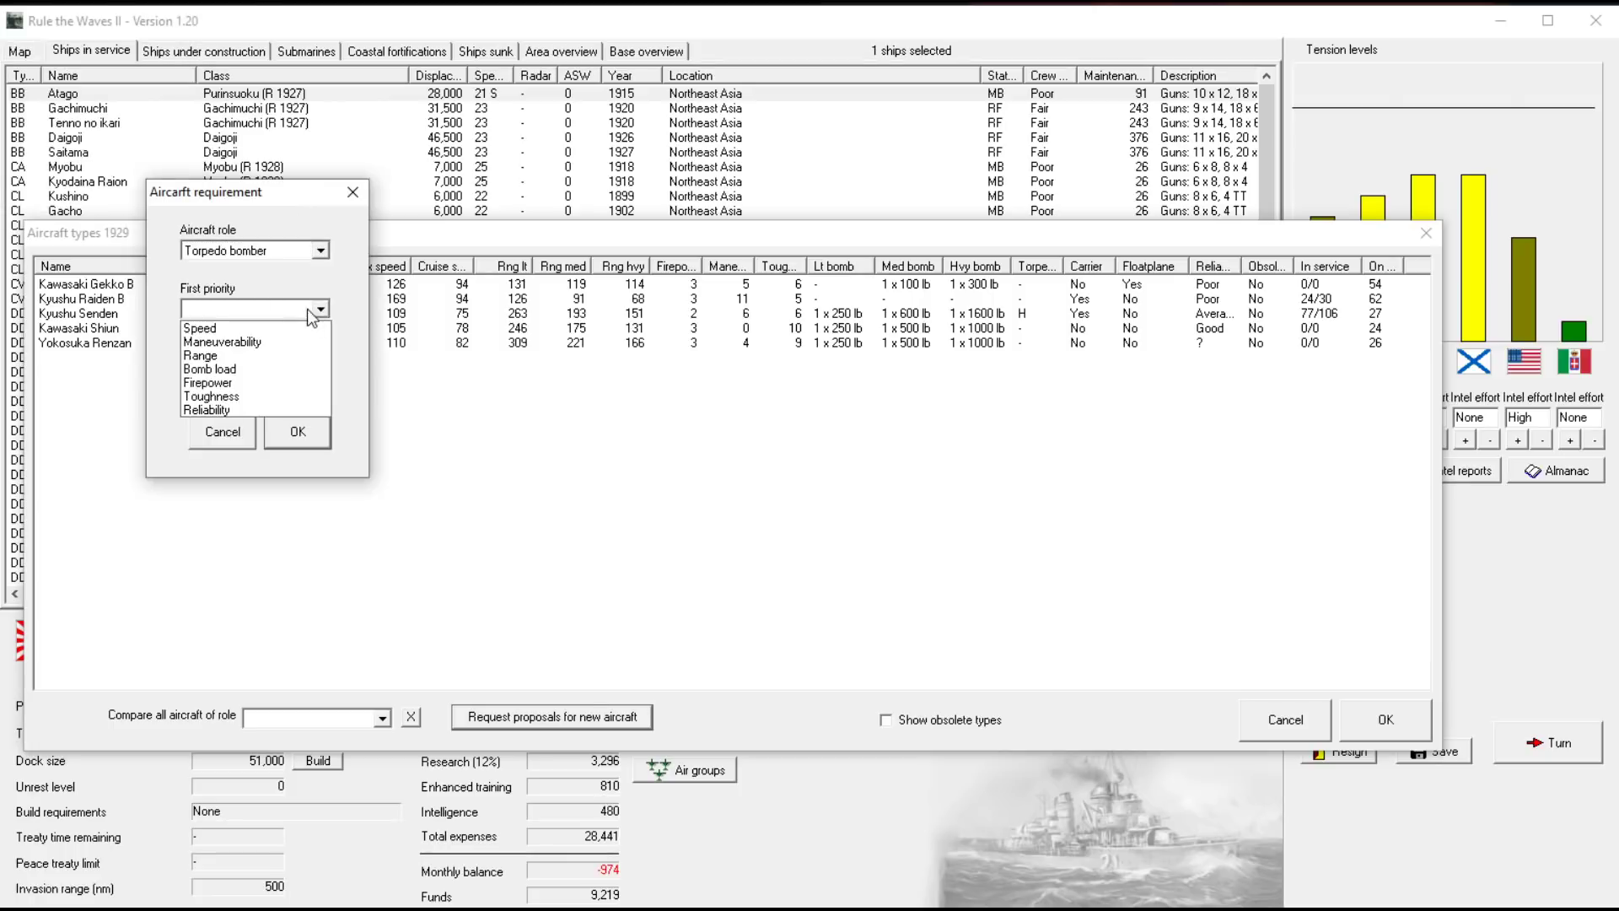
click(276, 410)
click(320, 367)
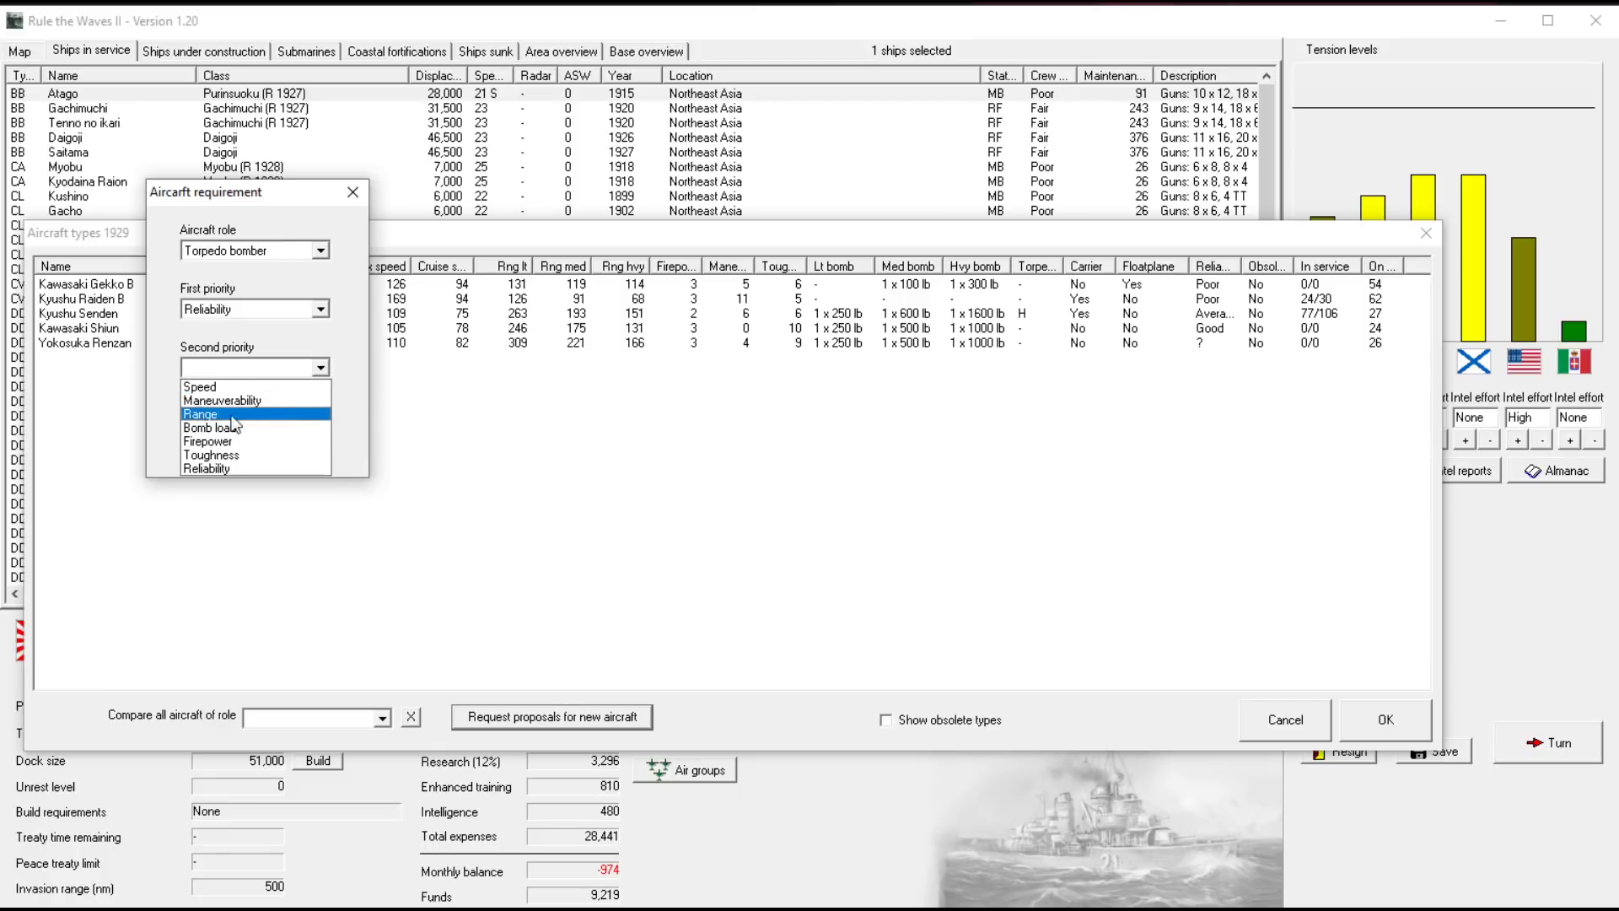
click(253, 386)
click(320, 308)
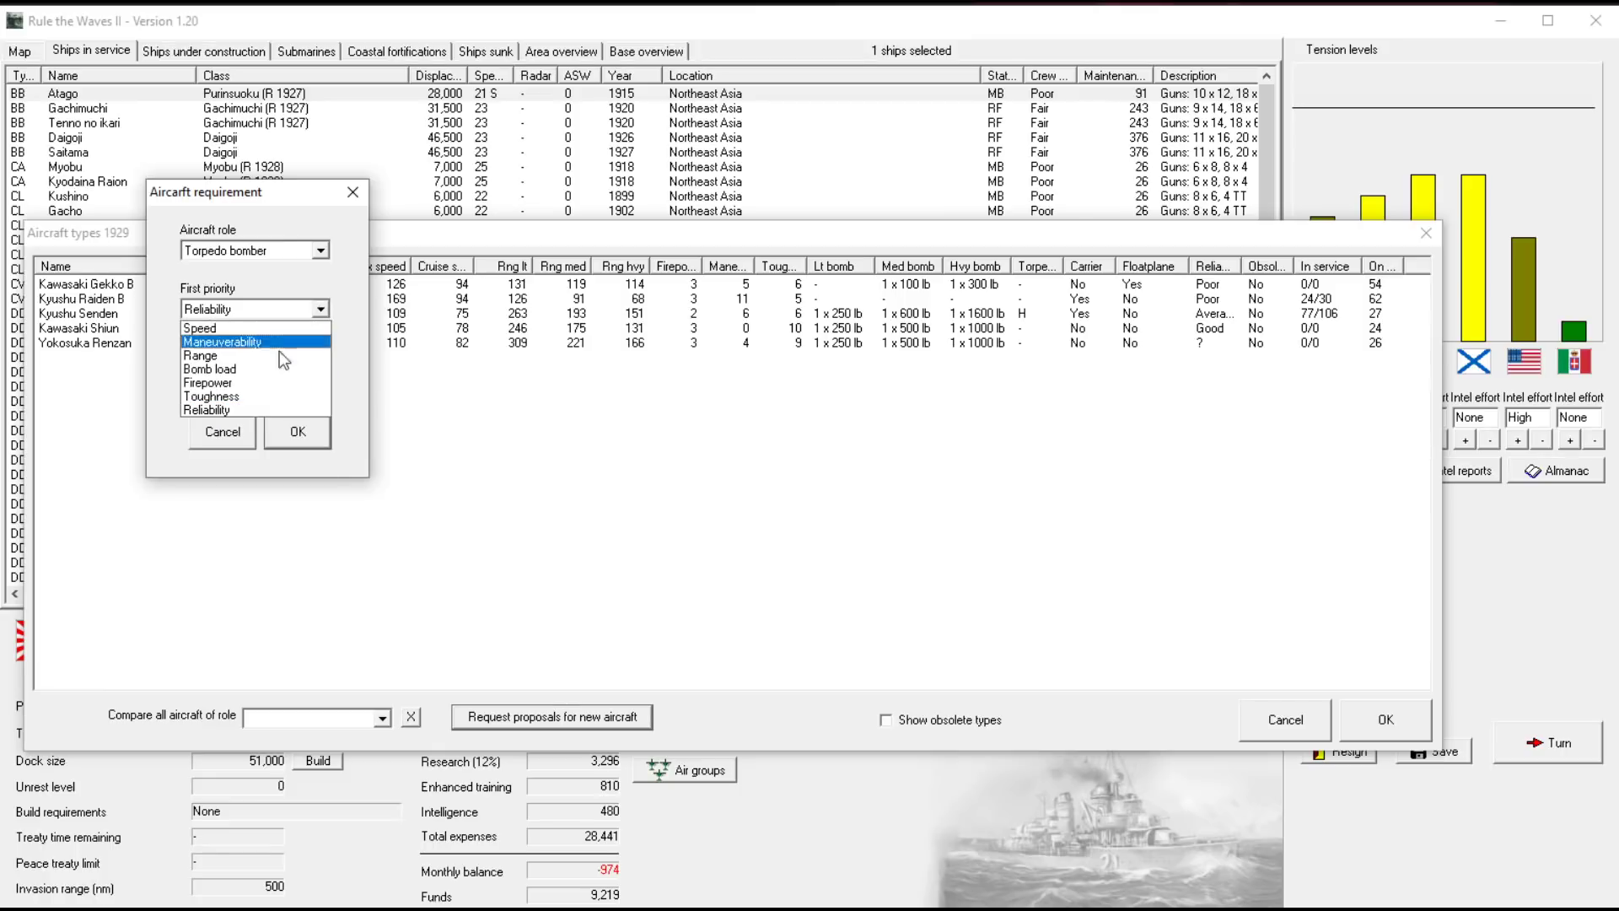
click(215, 355)
click(320, 370)
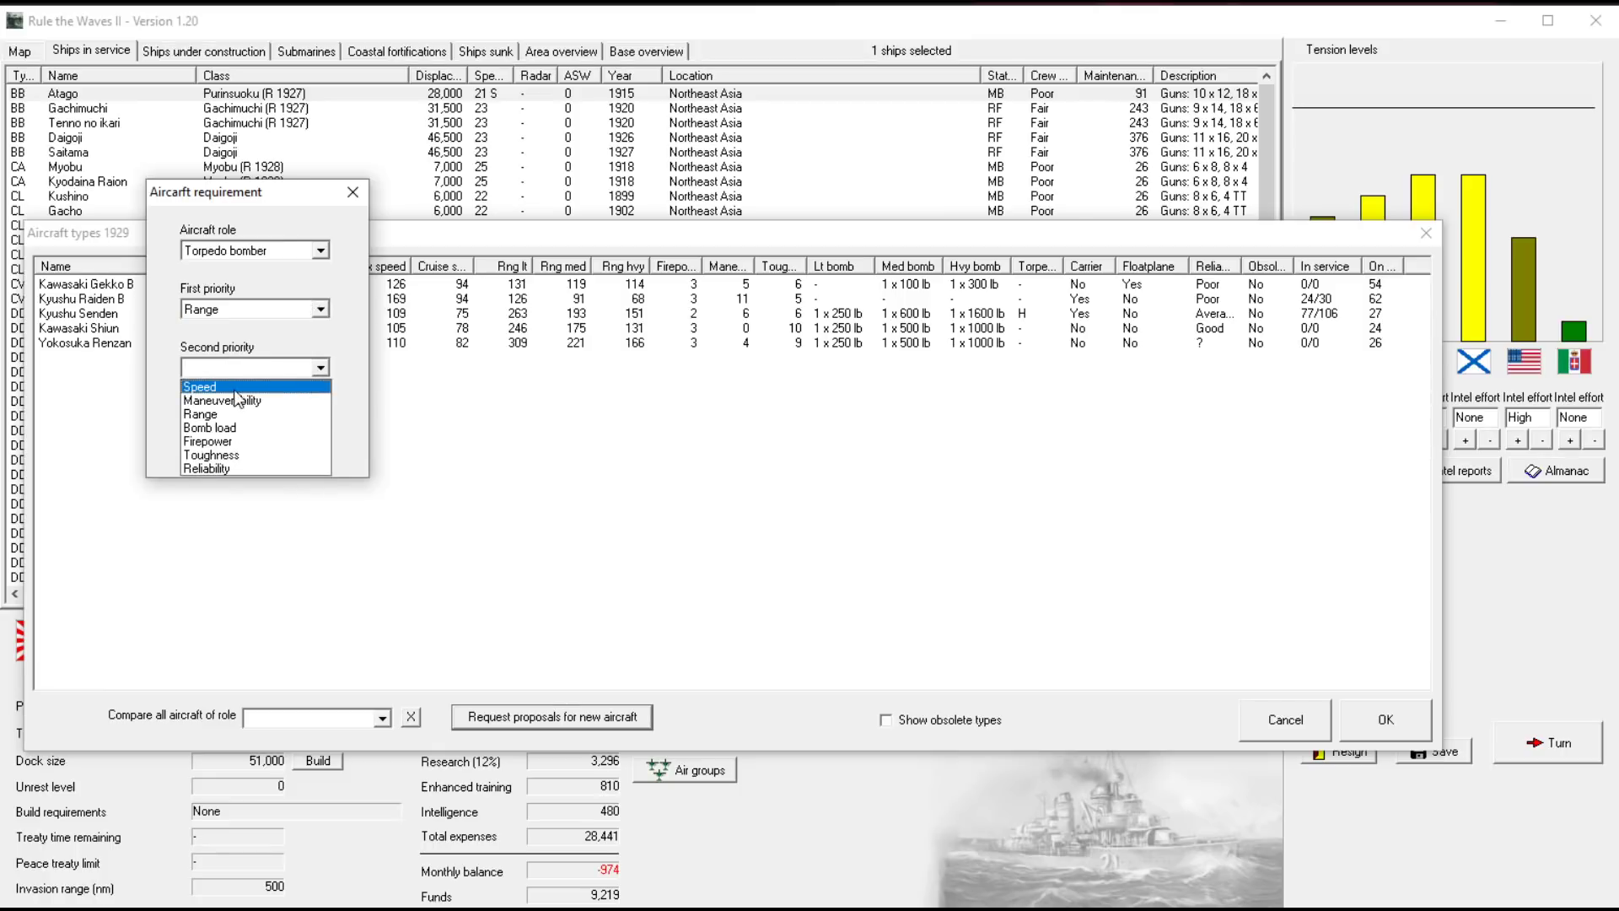
click(306, 385)
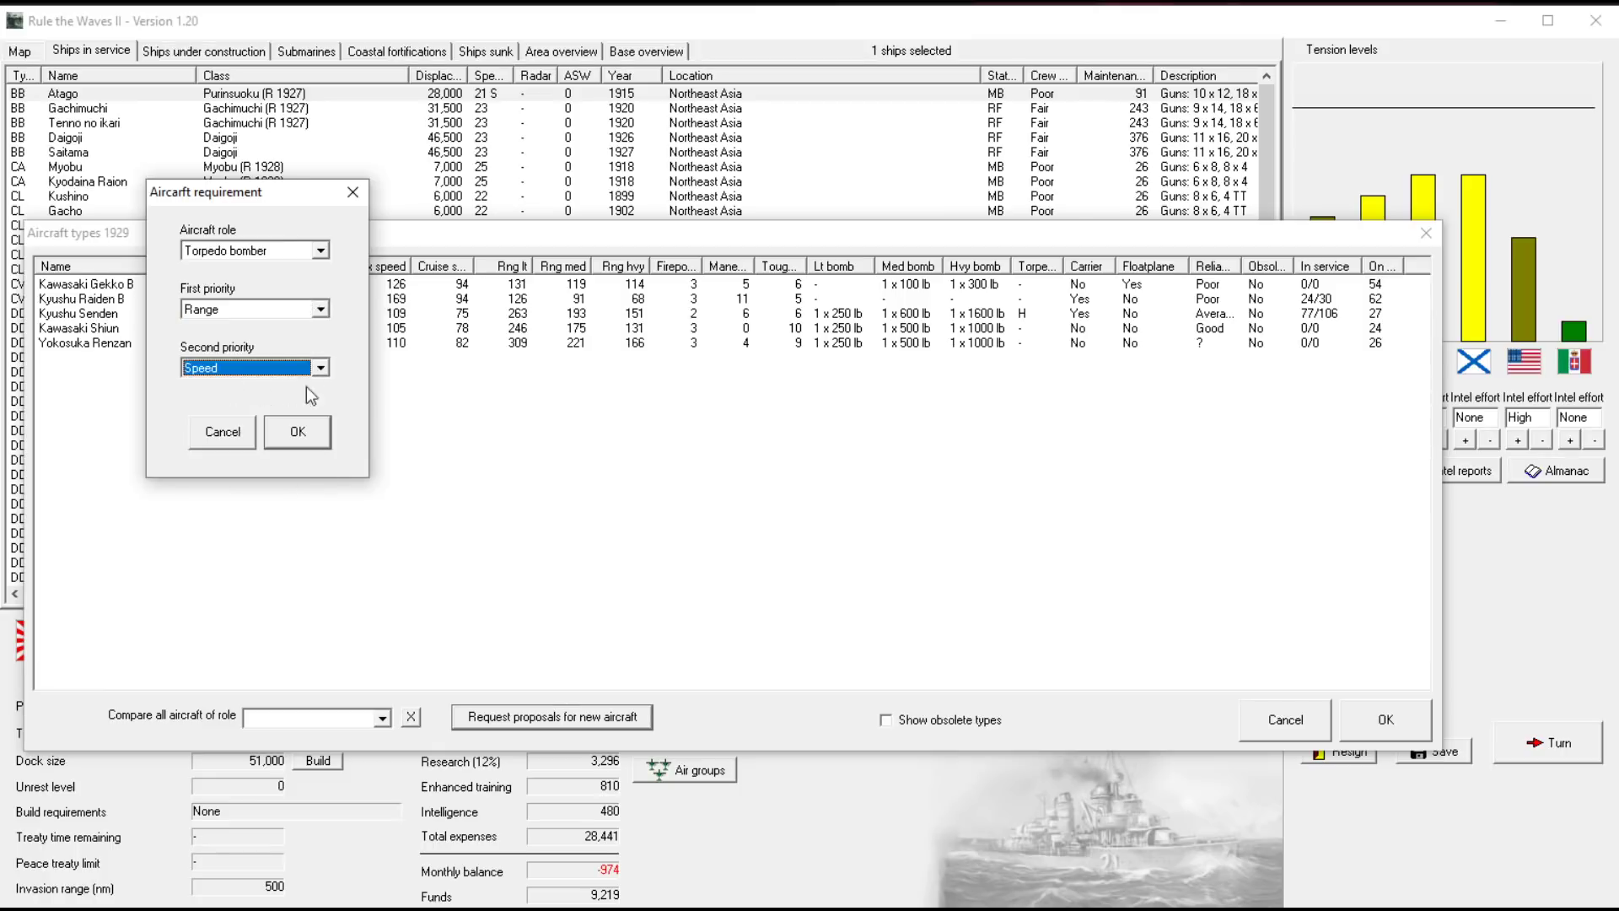
click(297, 434)
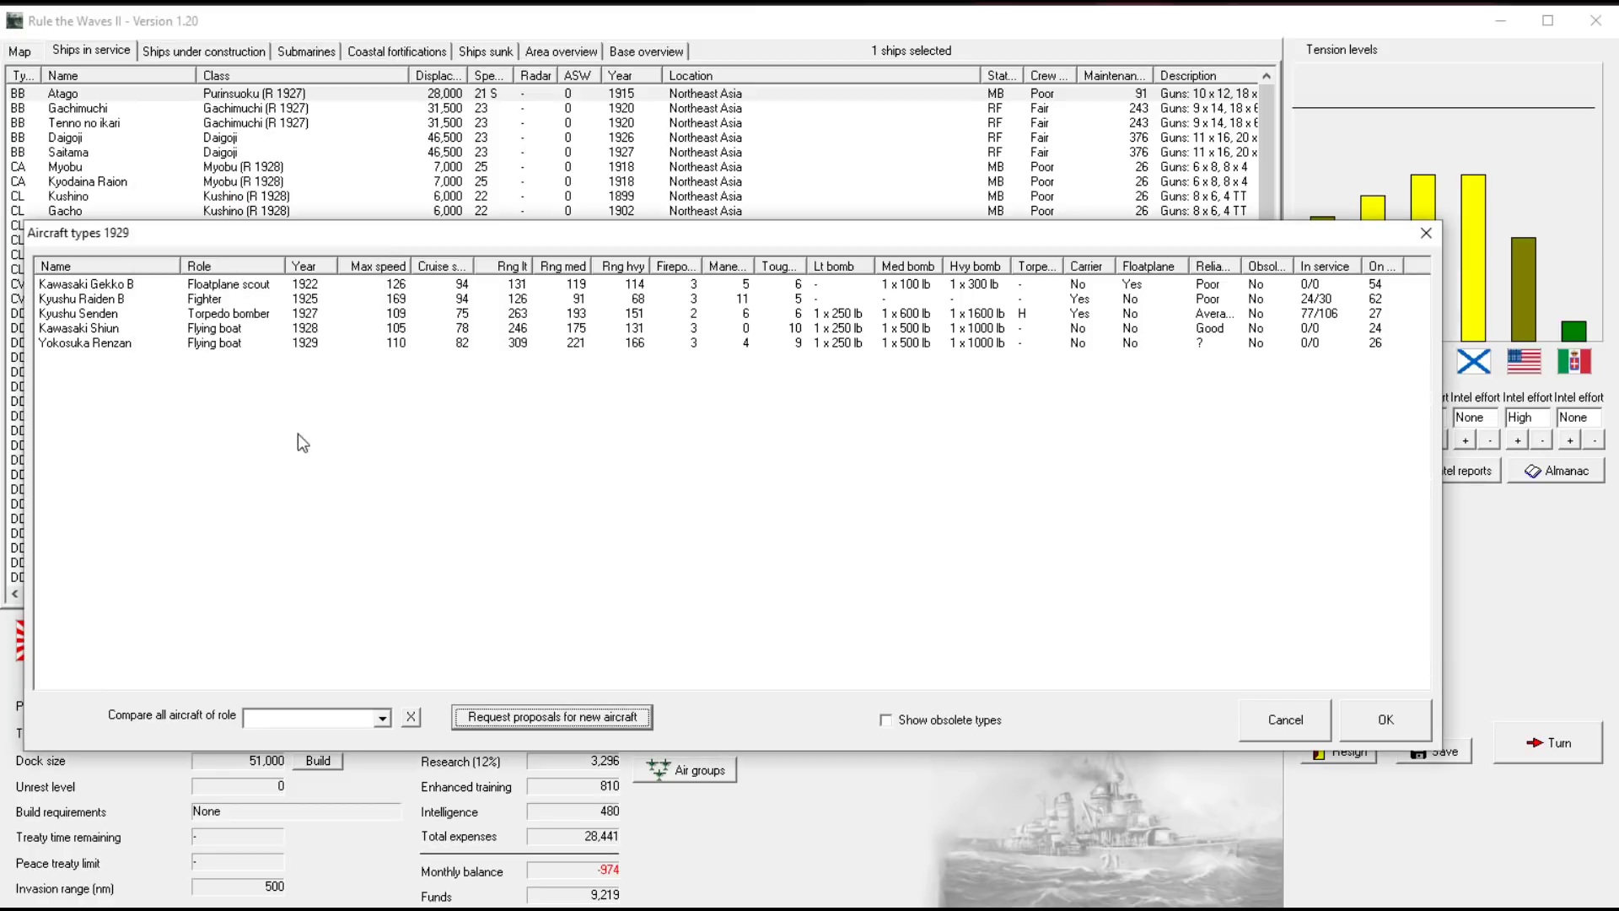
click(1379, 719)
click(567, 256)
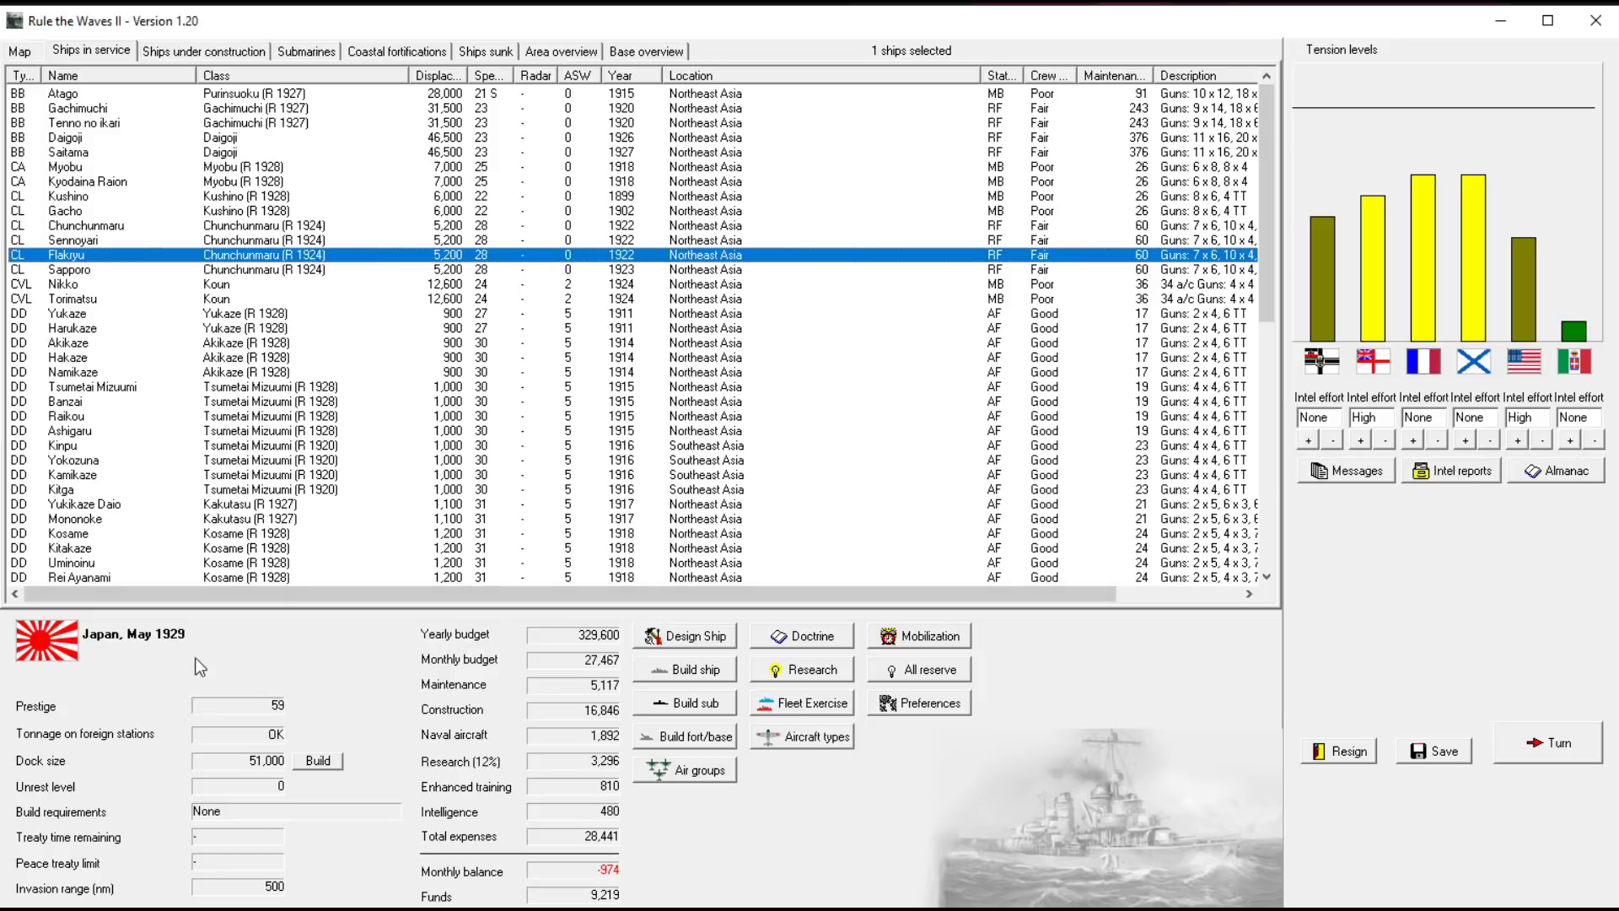
Advance to June 1929, dismissing the Wakoku commissioning, France–Russia treaty and research reports
click(225, 289)
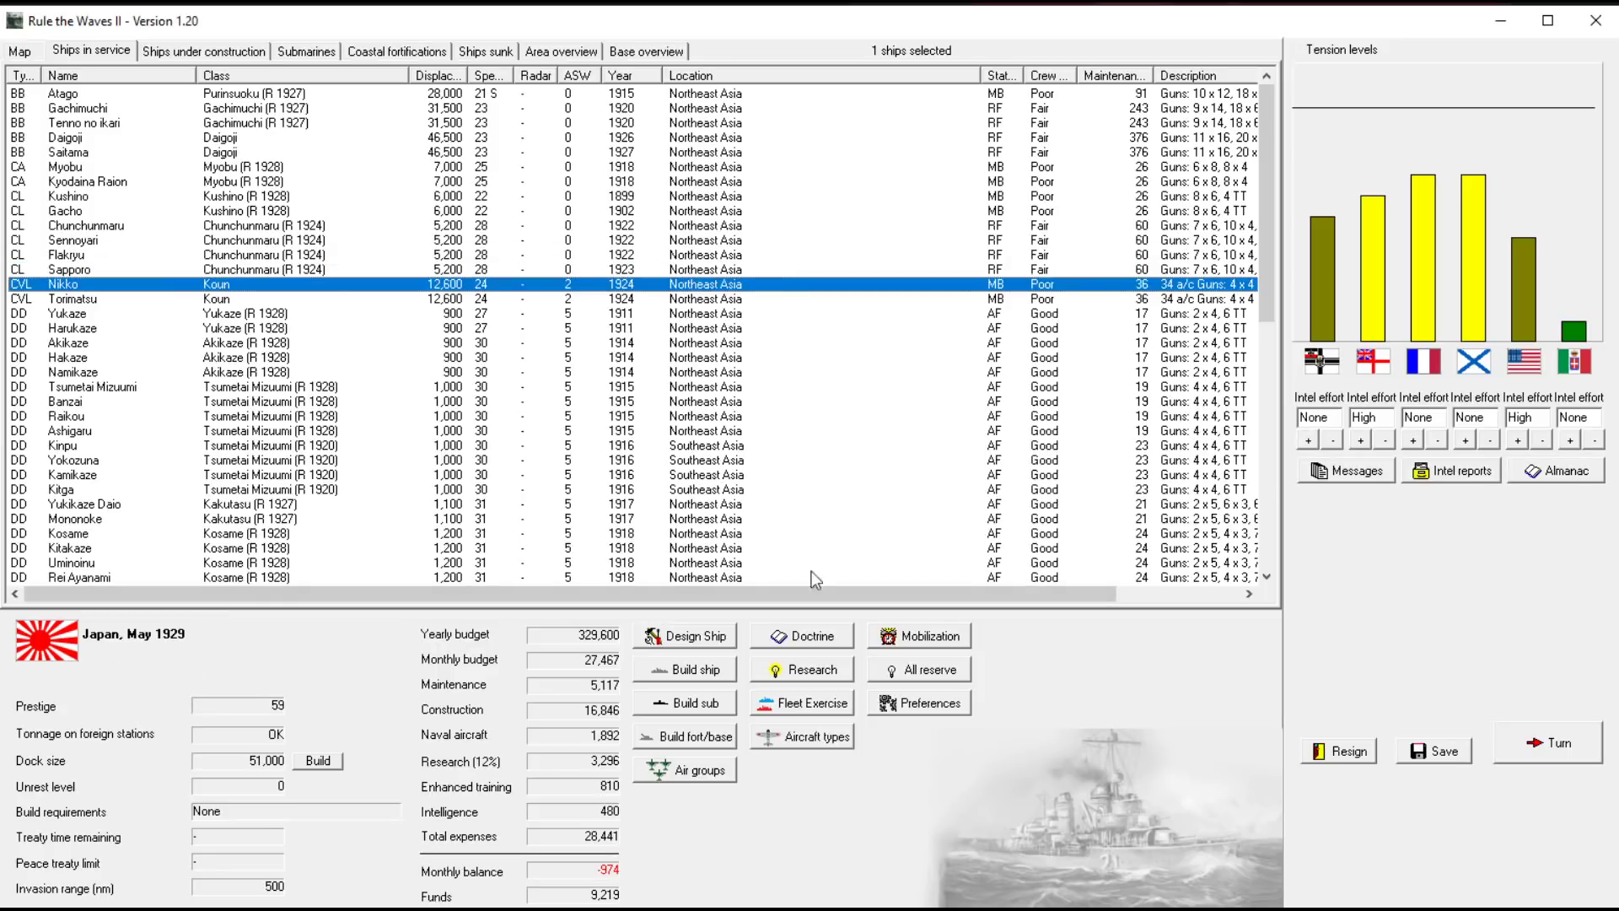
click(1531, 739)
click(813, 643)
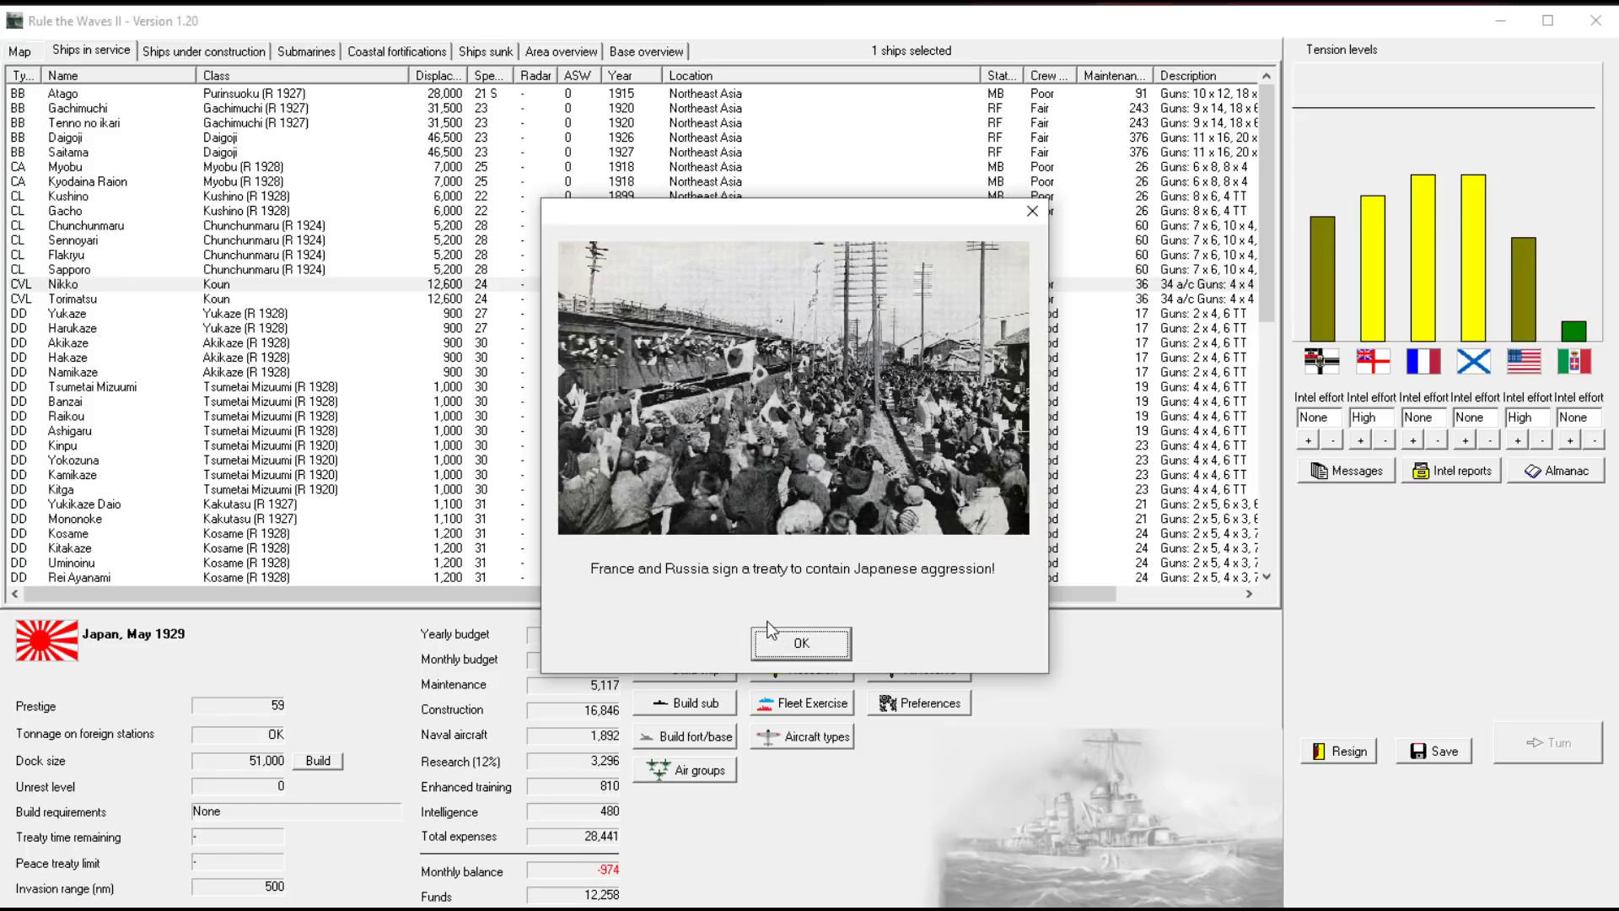
click(794, 633)
click(809, 637)
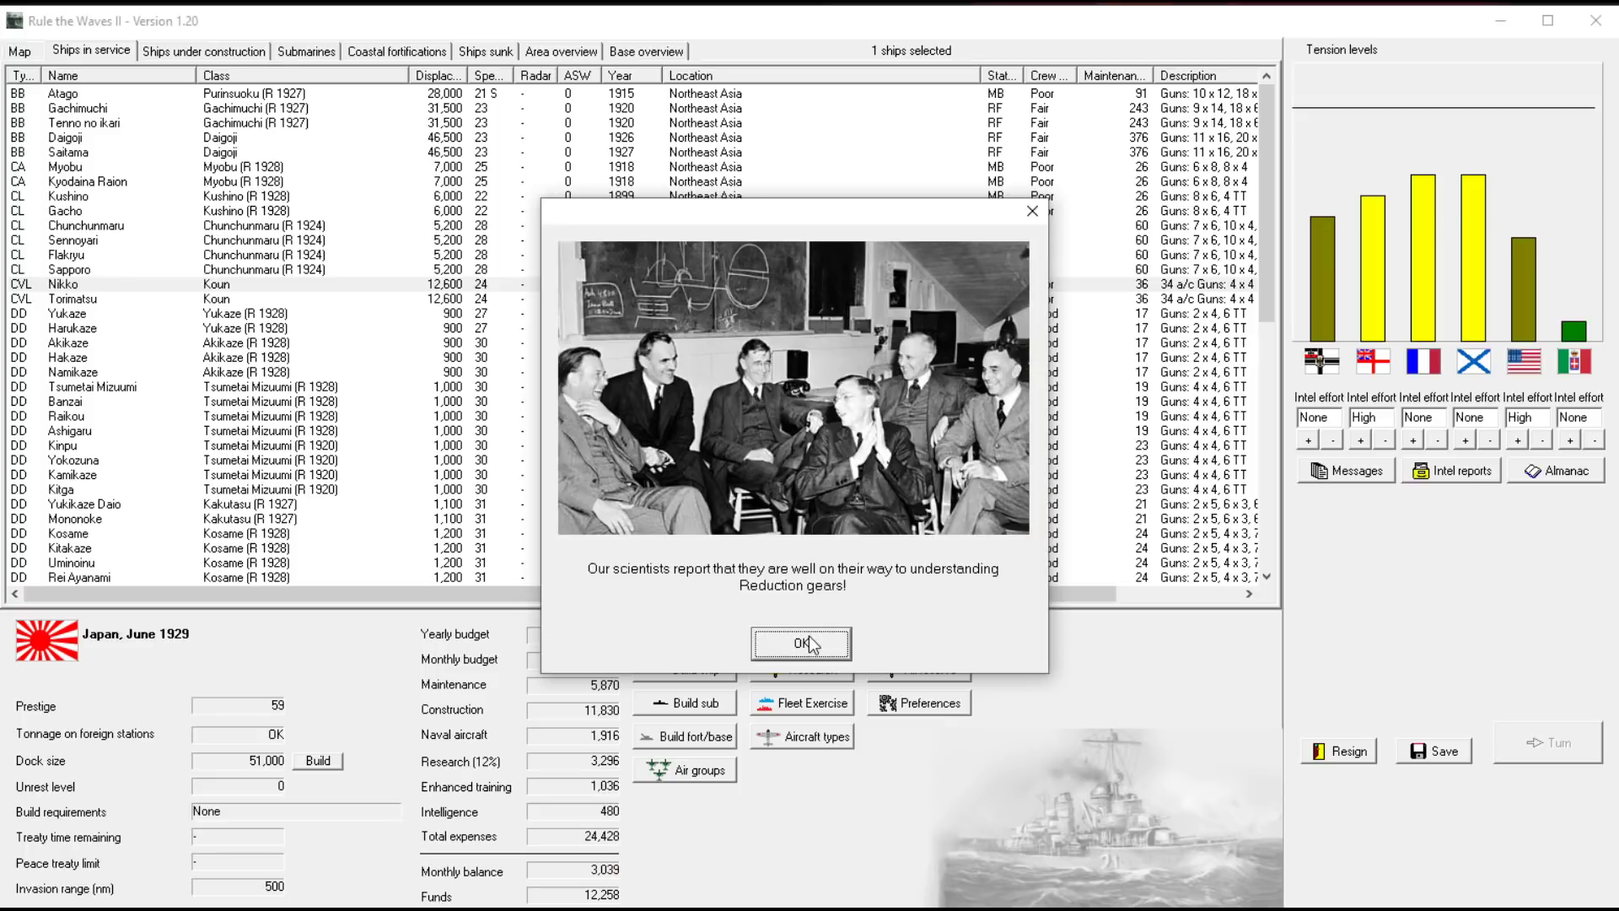
click(803, 639)
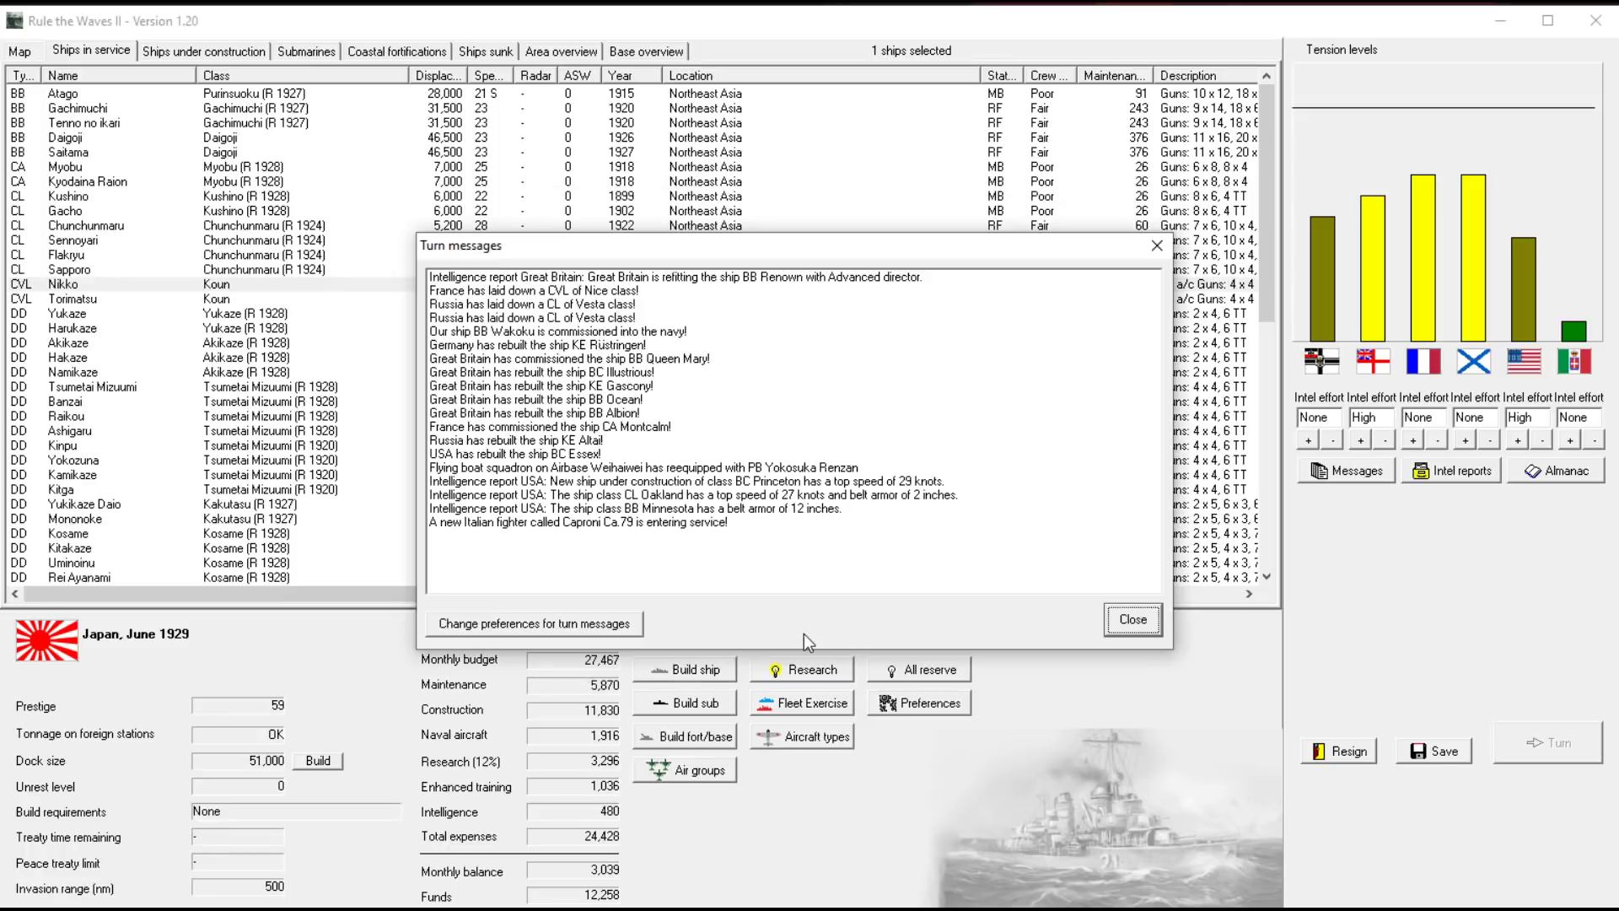
click(1133, 623)
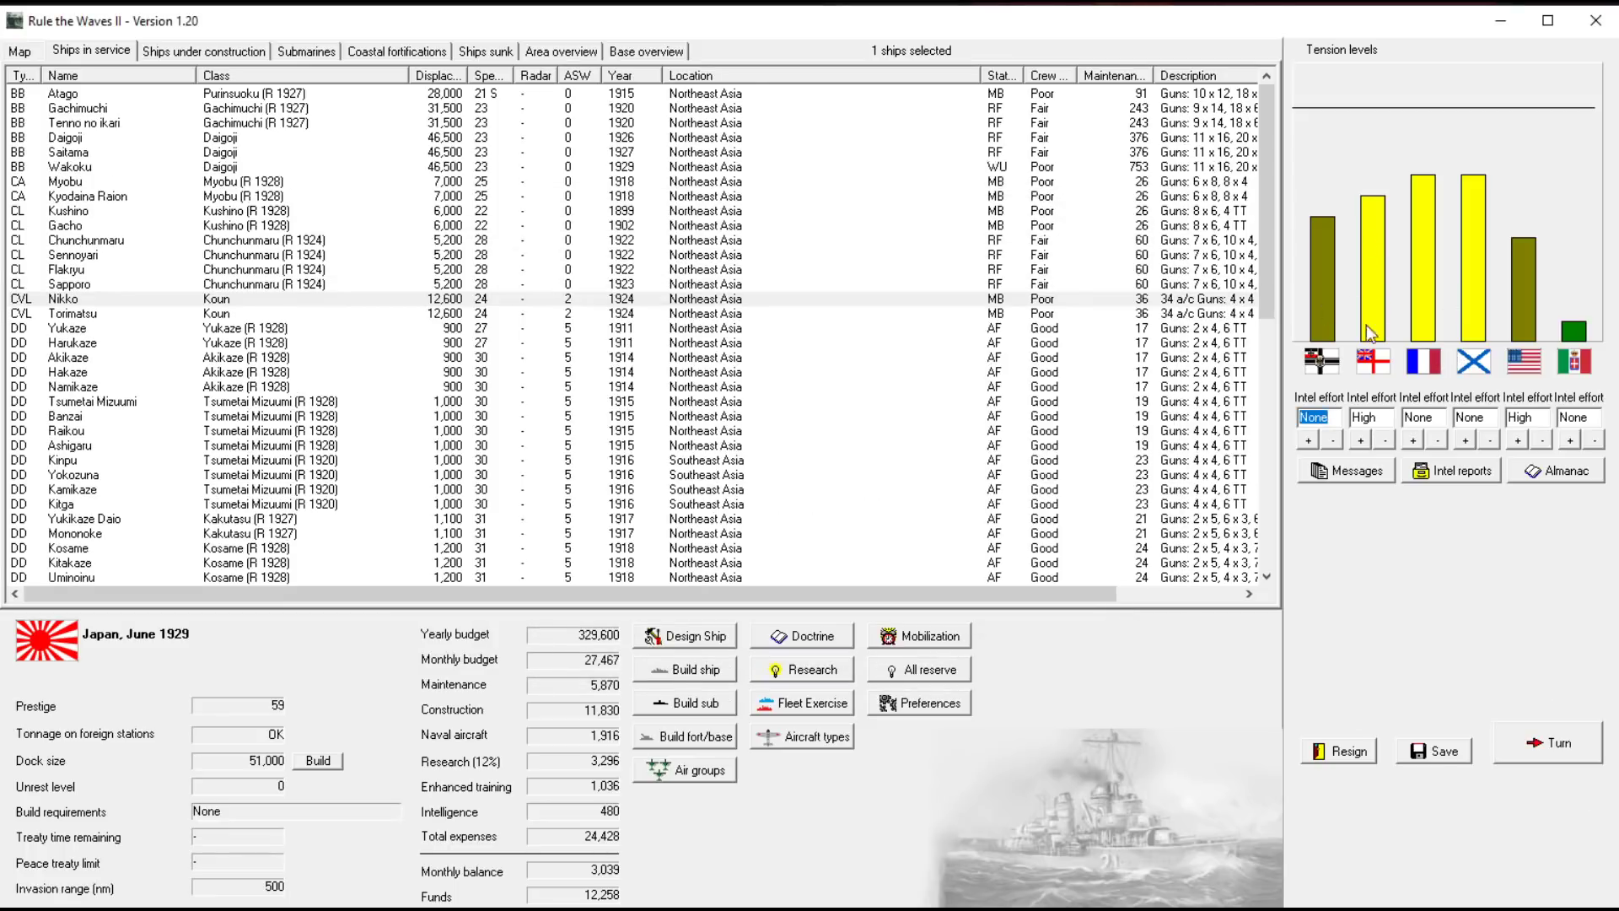
click(1554, 756)
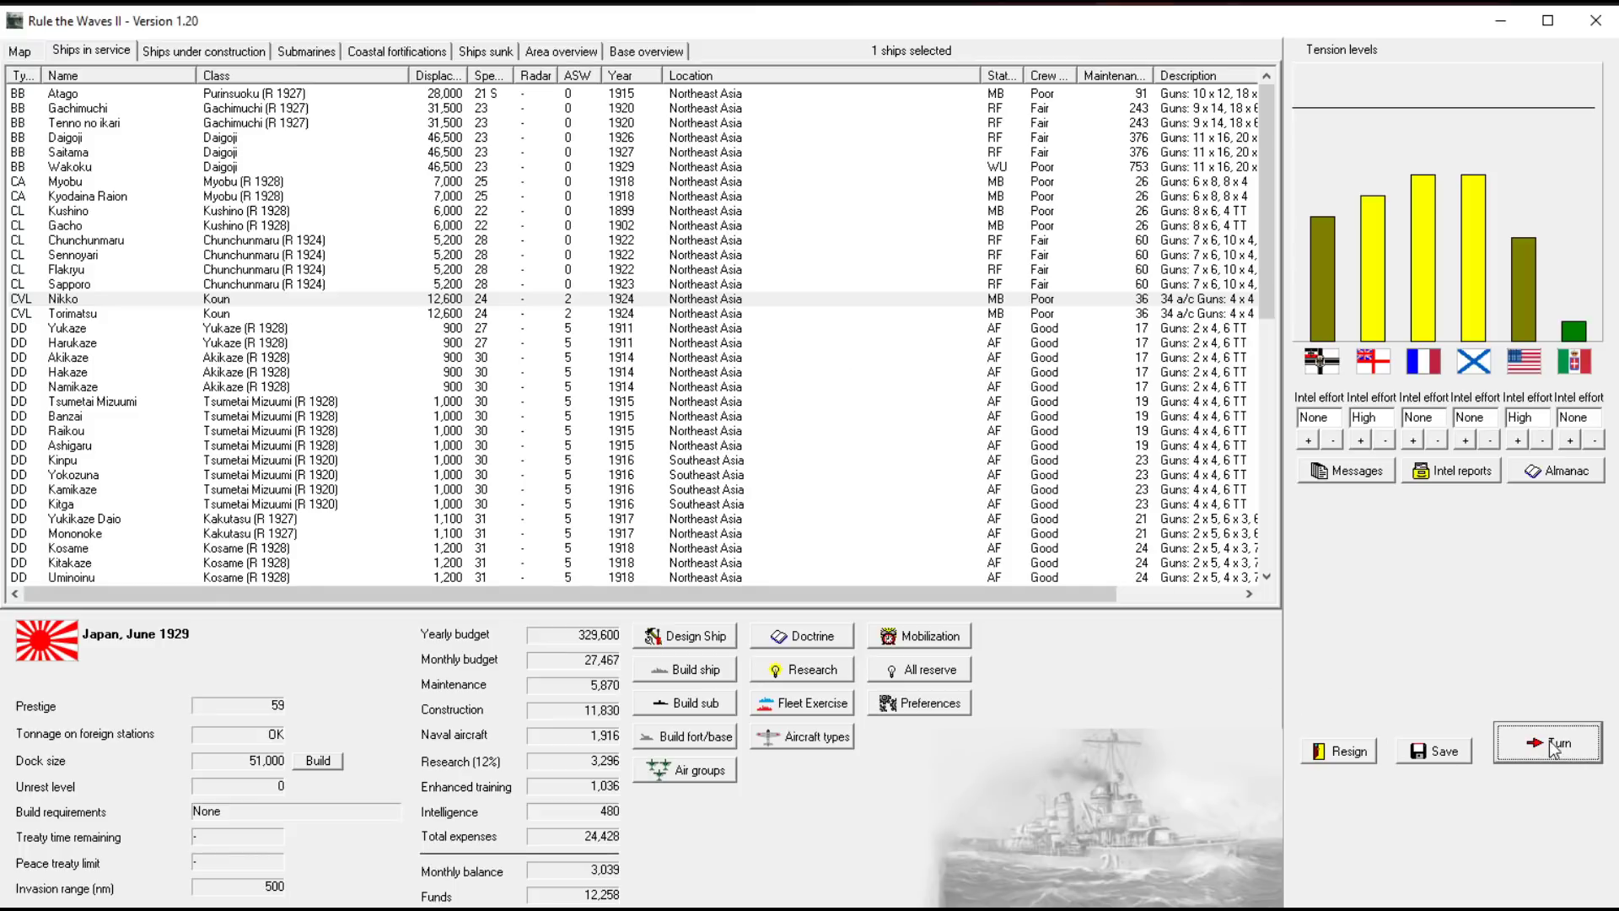
Build a larger dock, enlarging Dock size to 12, and confirm the spending
click(196, 51)
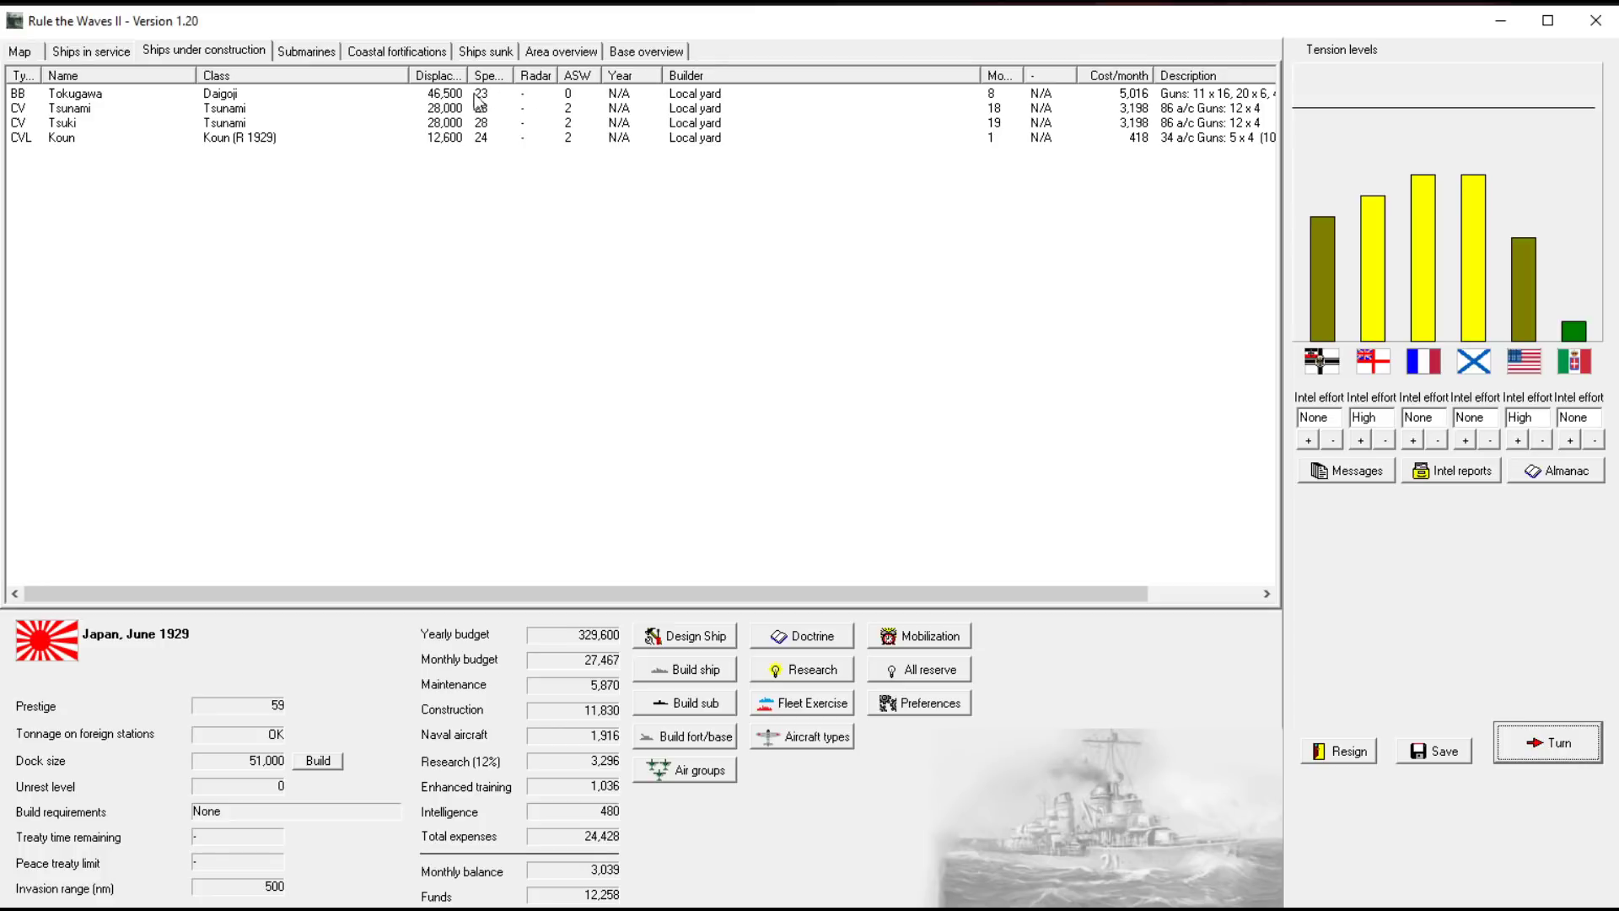
click(85, 51)
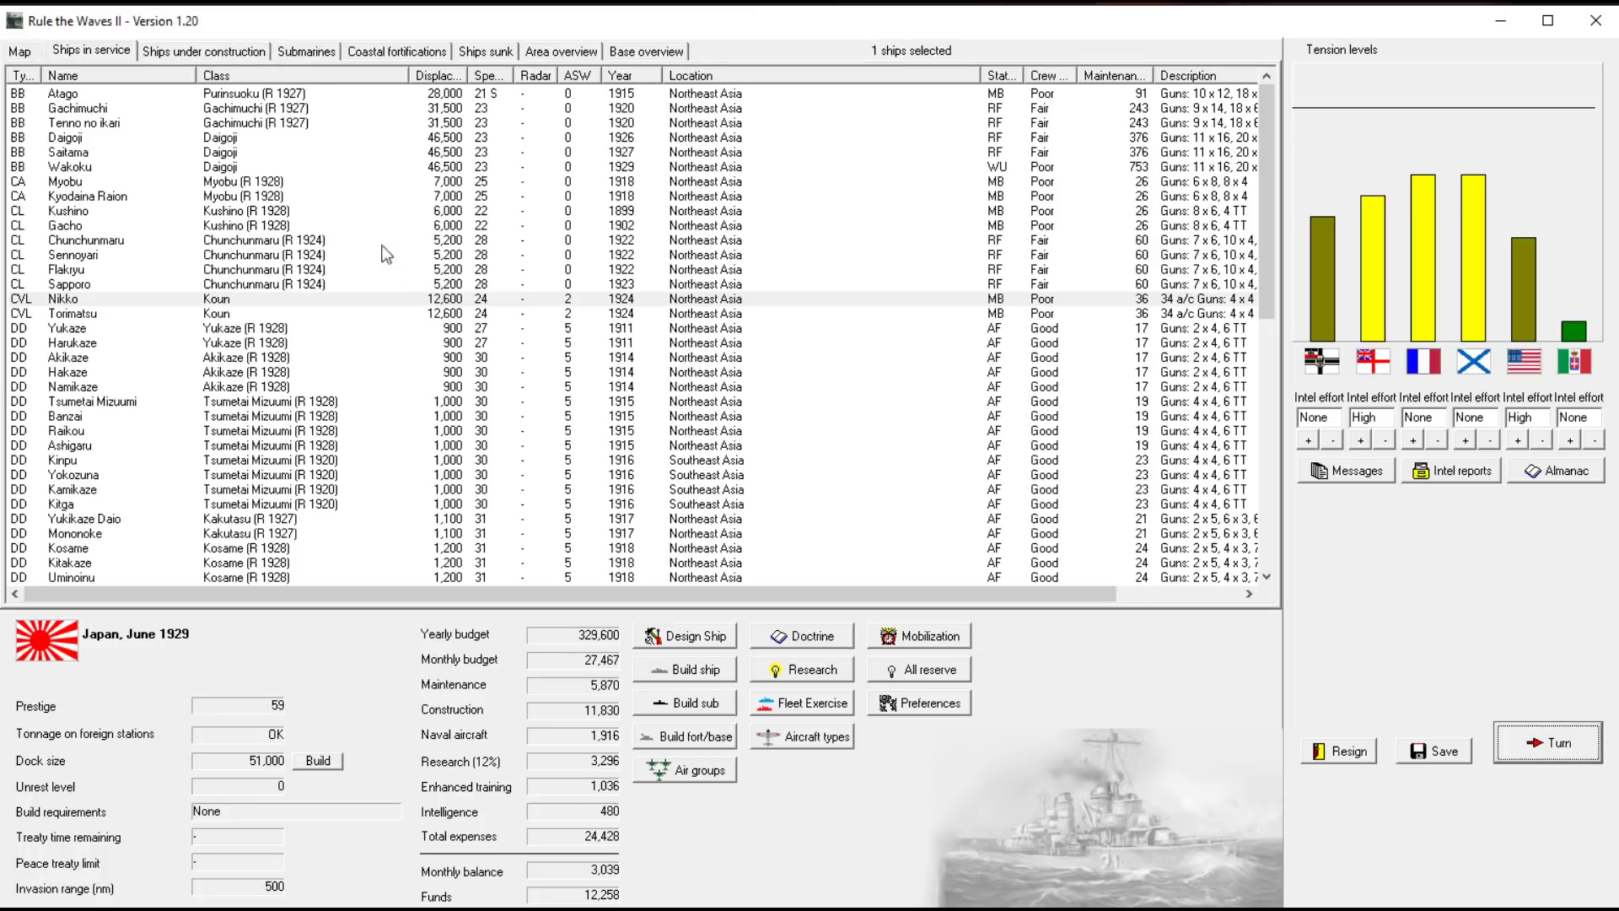
click(317, 760)
click(753, 483)
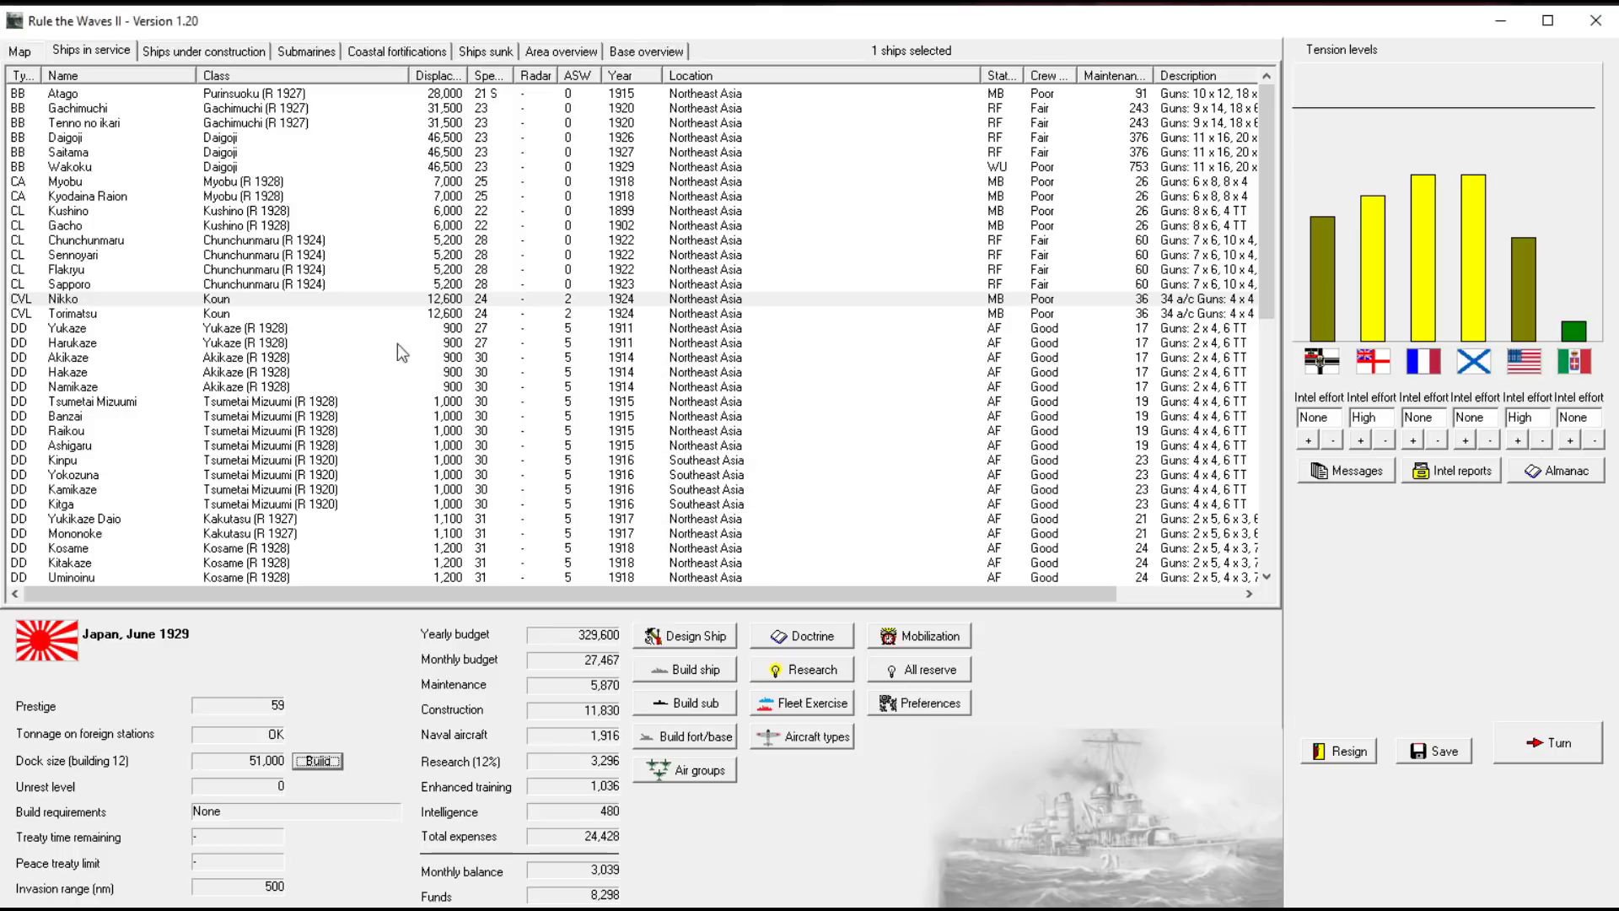
click(266, 154)
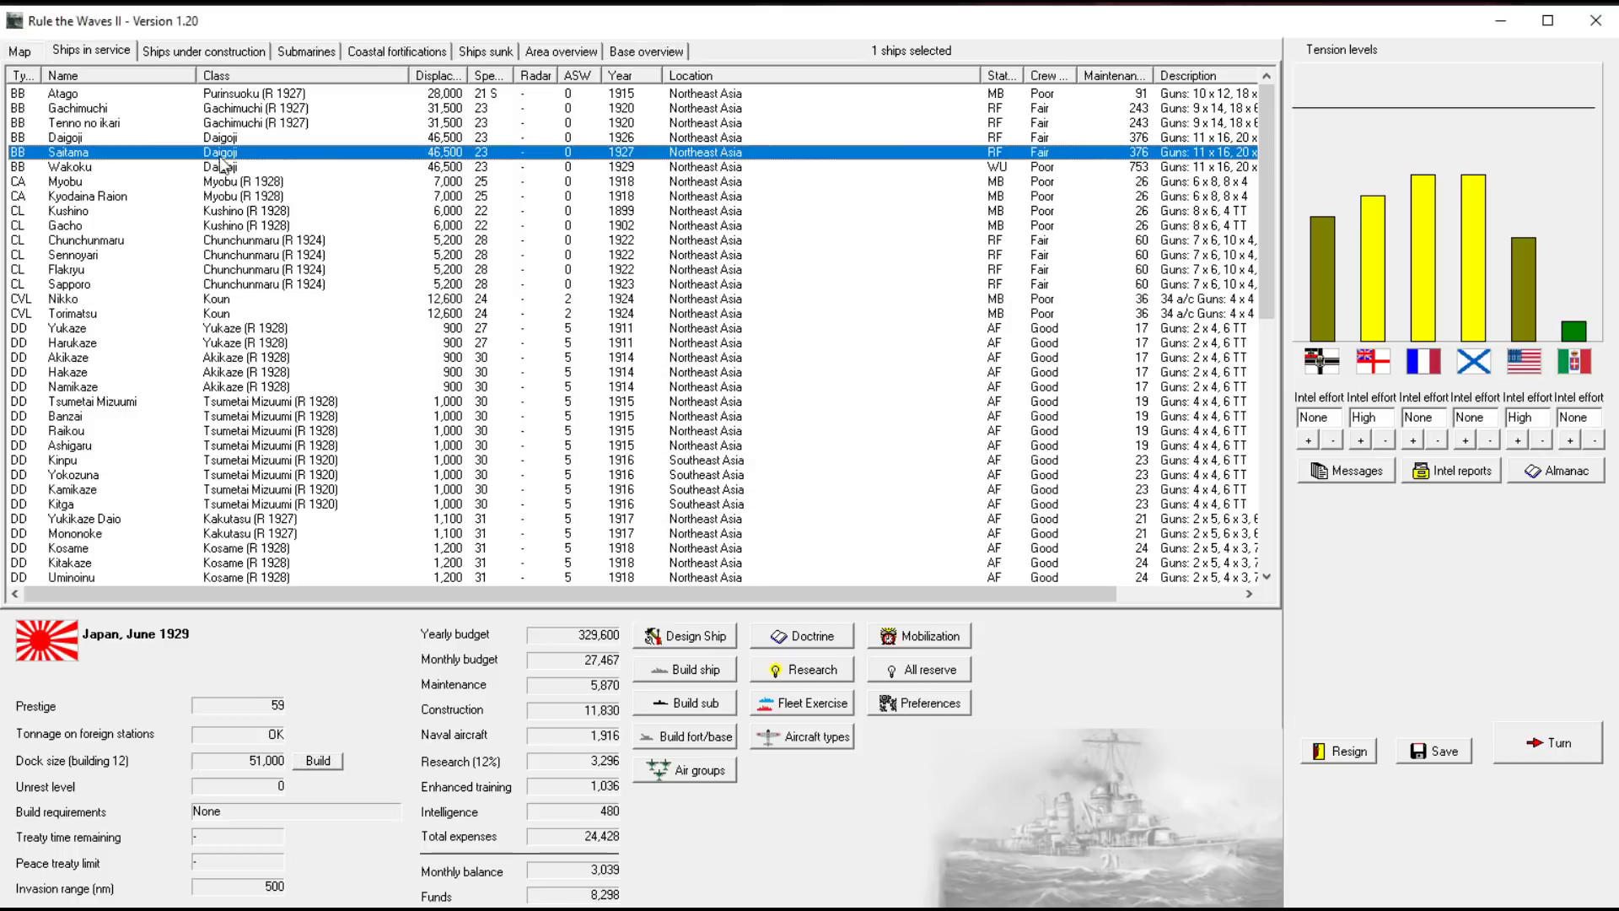
Review Tsunami and Koun under construction, then end the turn
click(180, 55)
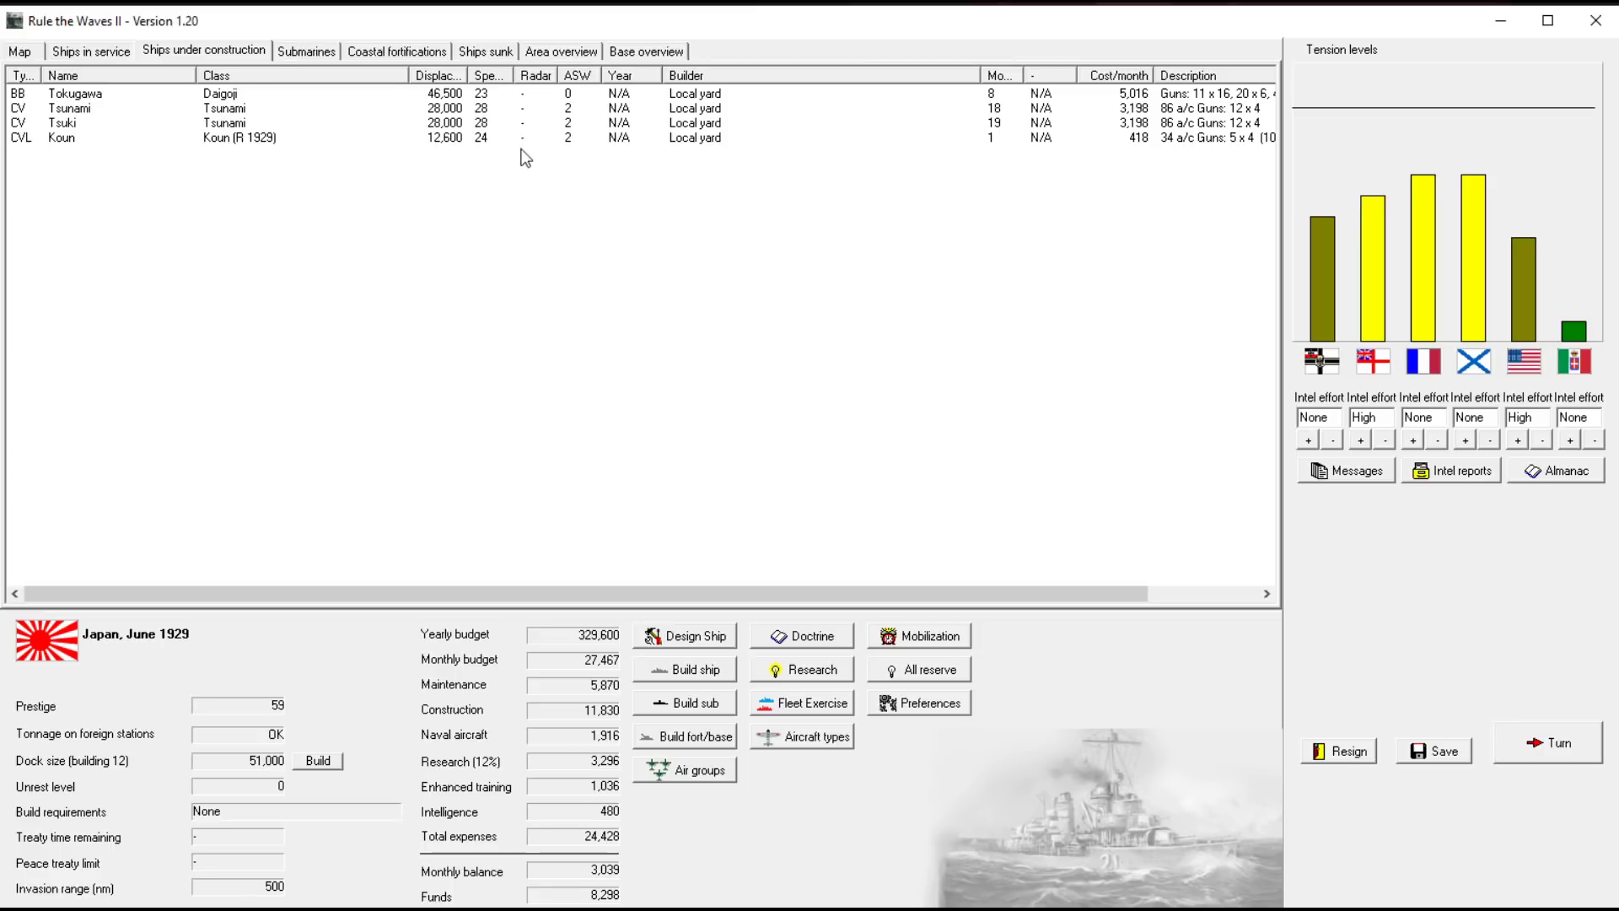
click(257, 113)
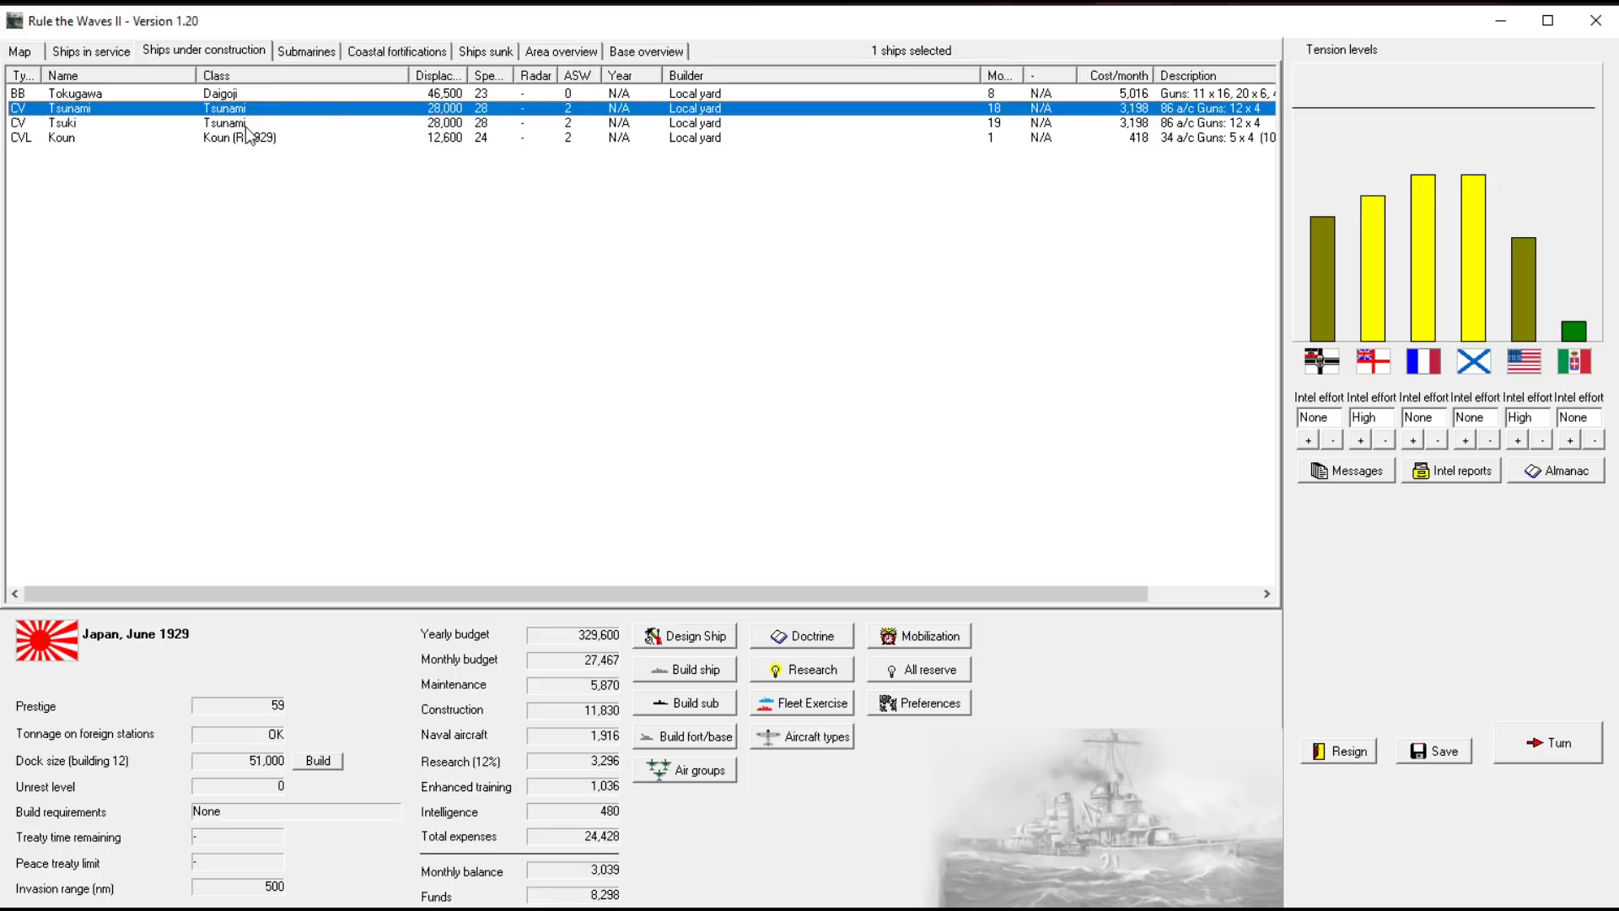
click(232, 137)
click(86, 52)
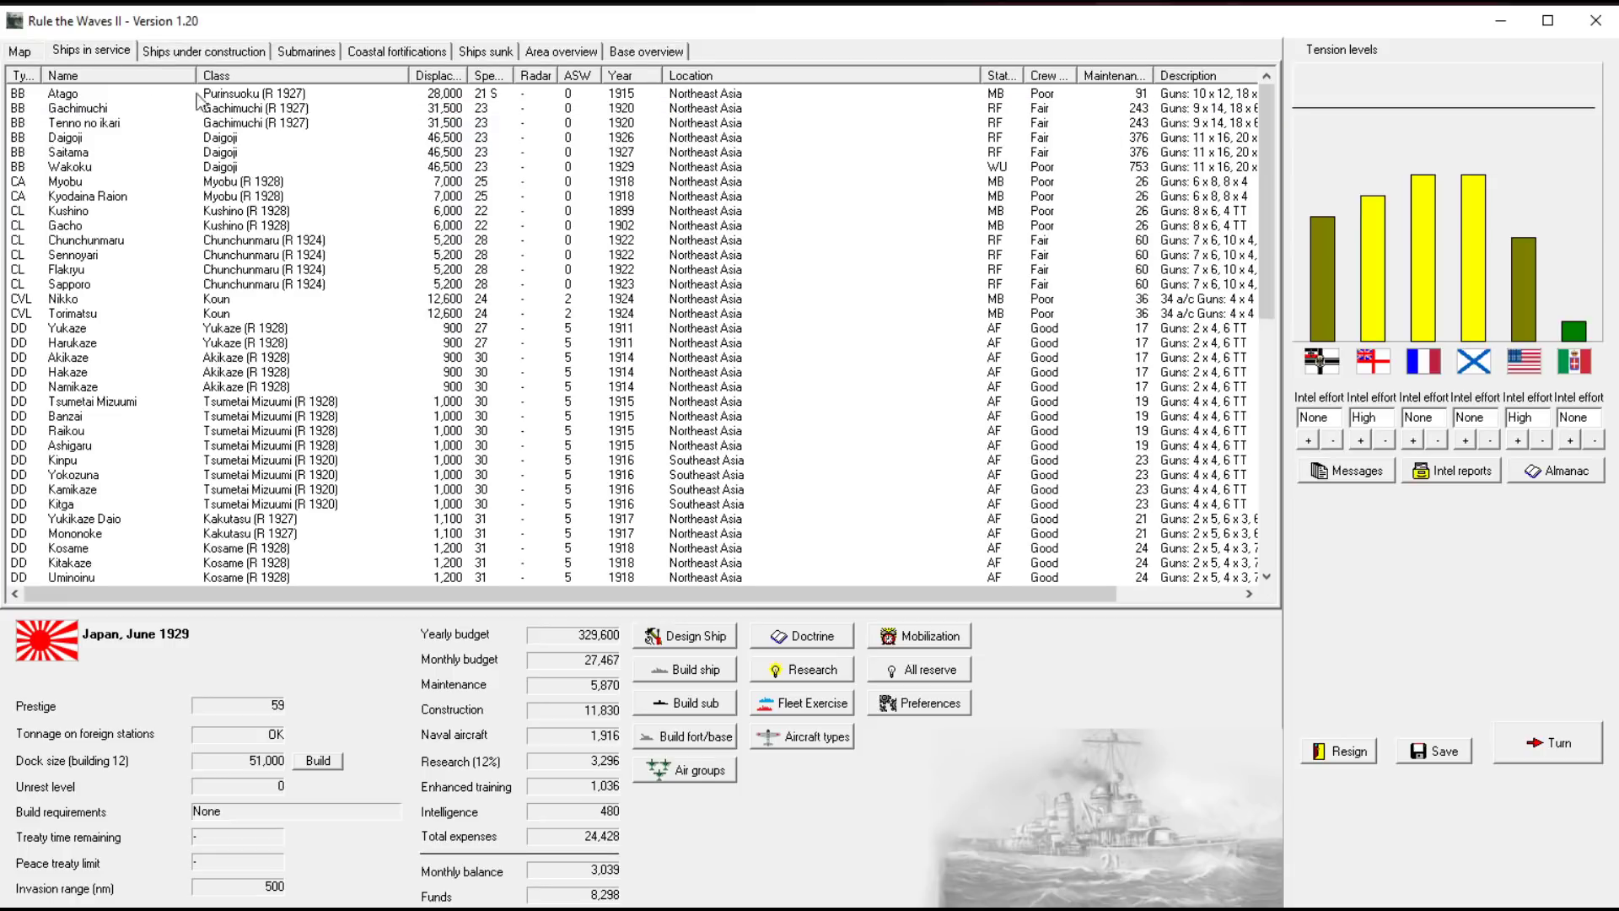
click(1547, 744)
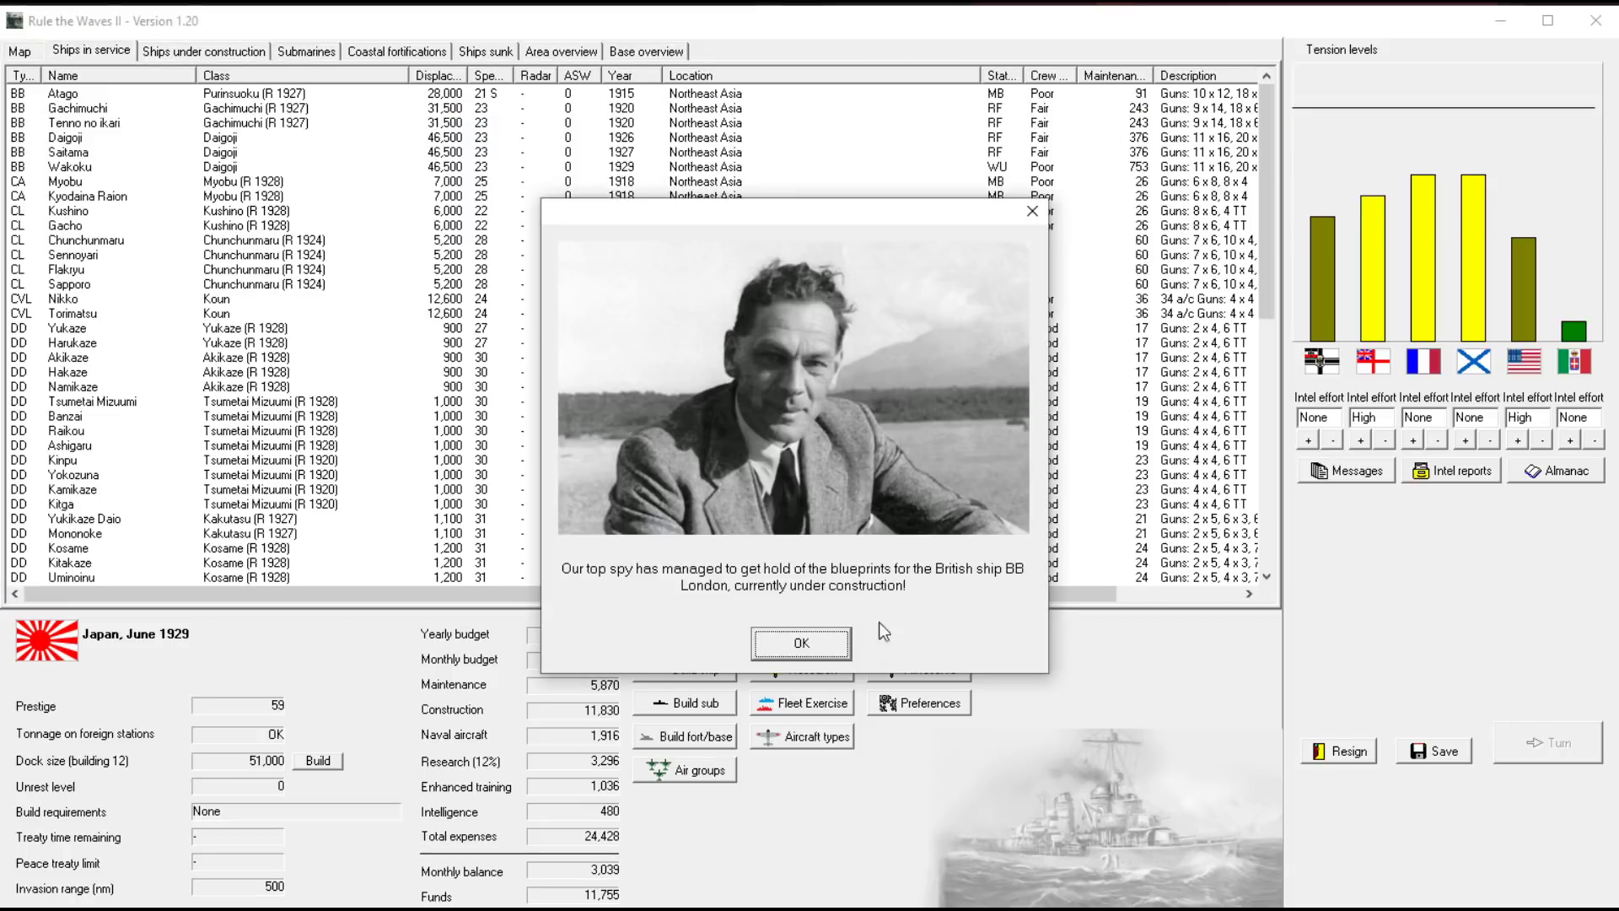
Dismiss the spy report, BB London blueprint and damage-control breakthrough to reach July 1929
click(809, 643)
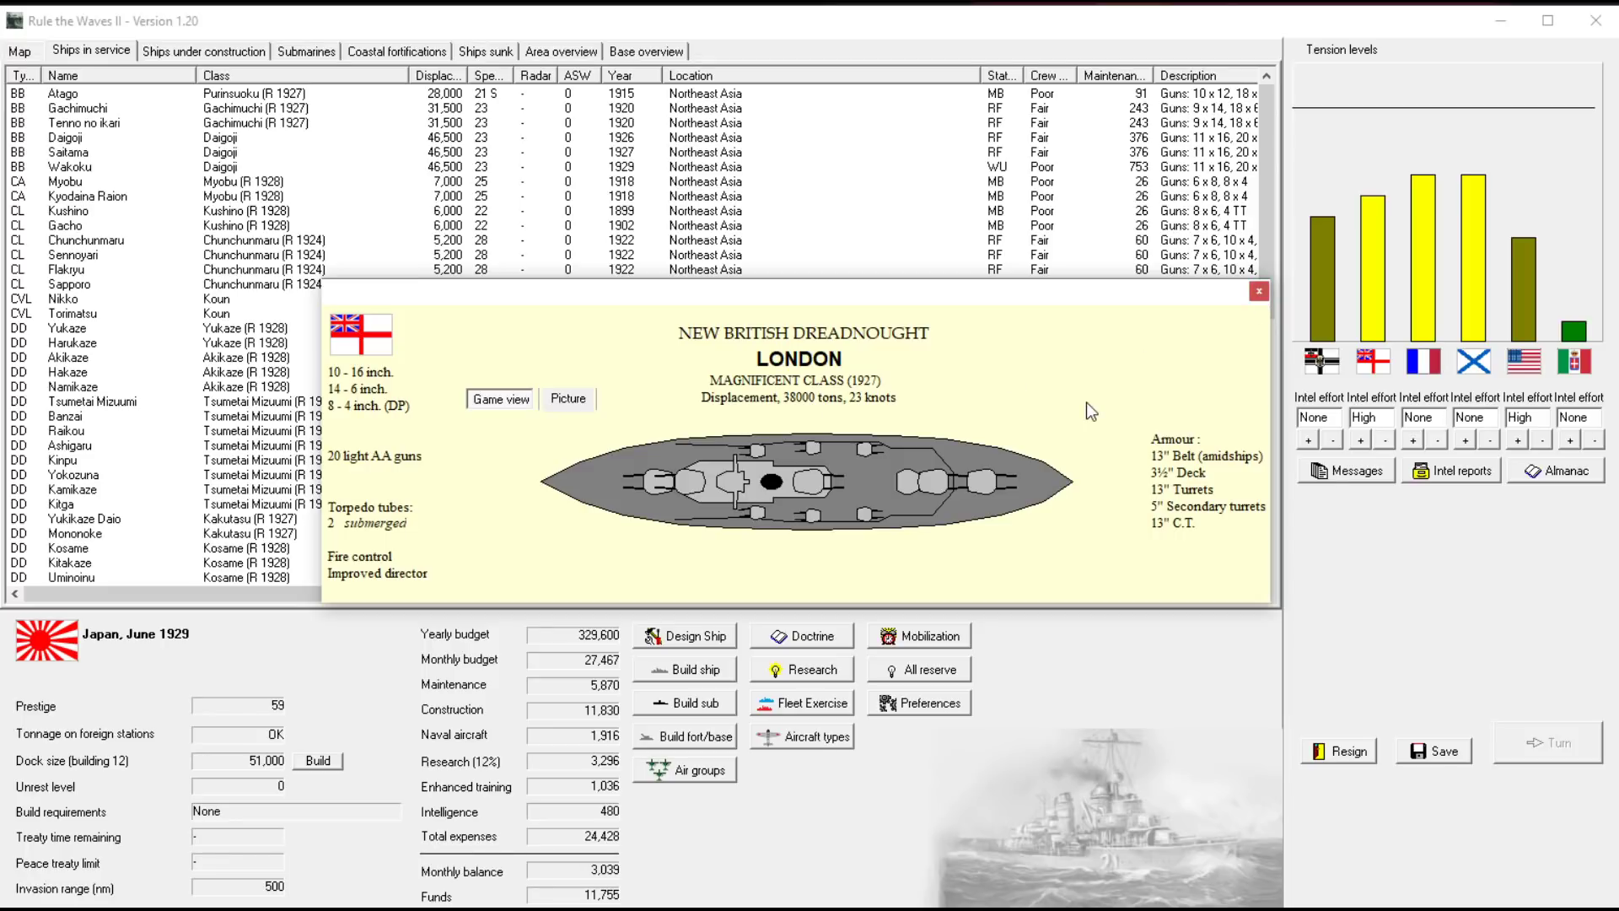
click(1259, 292)
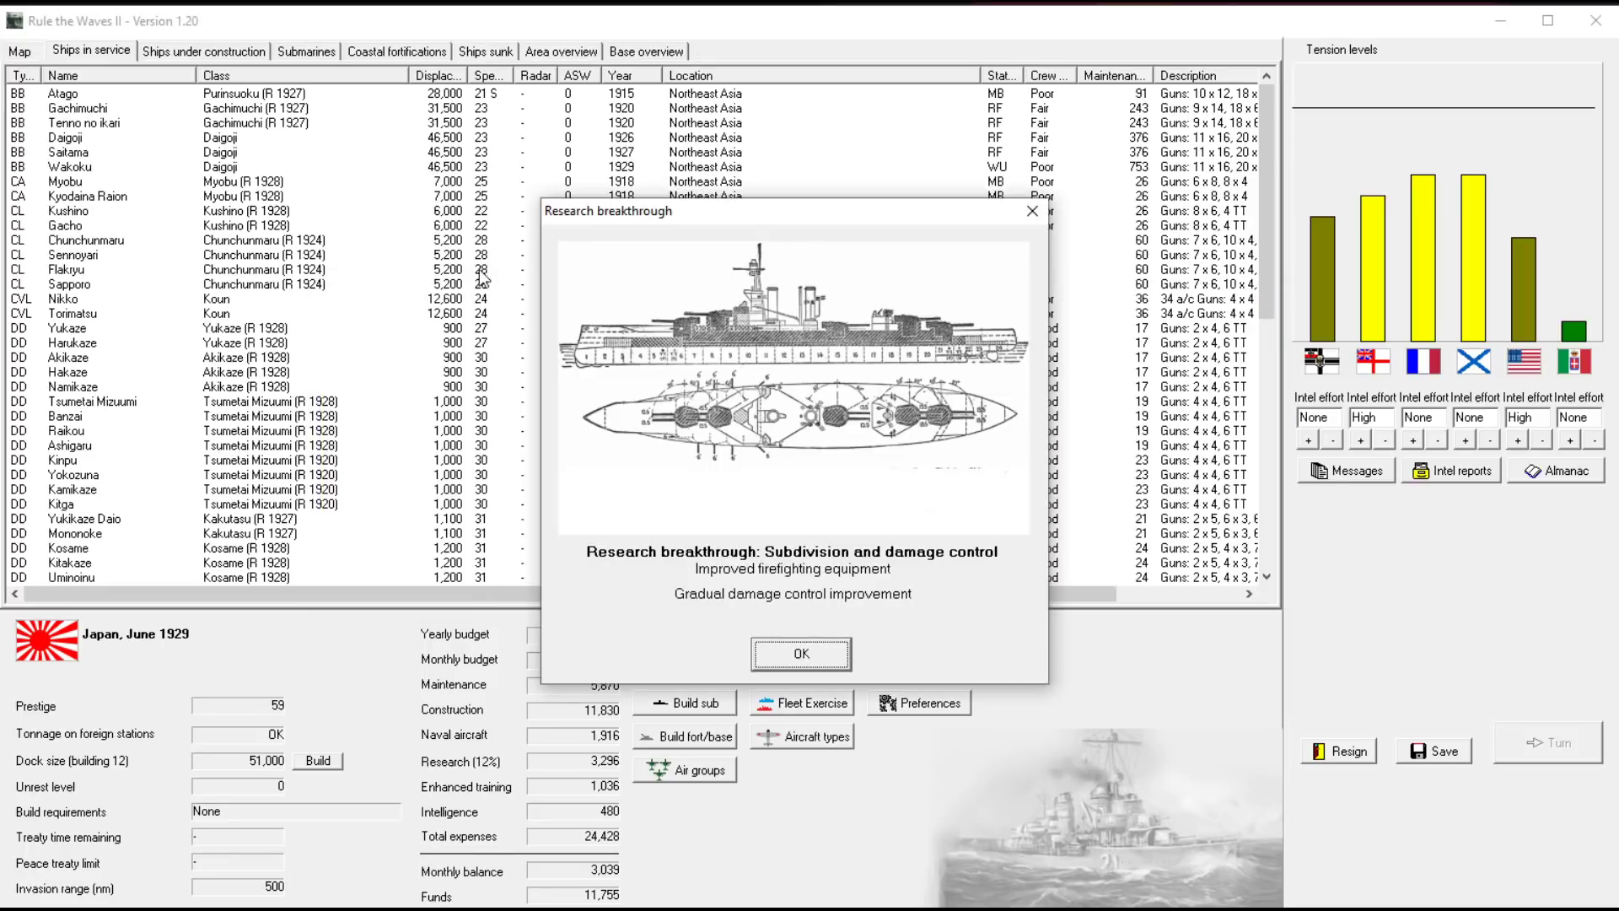
click(804, 655)
click(1134, 636)
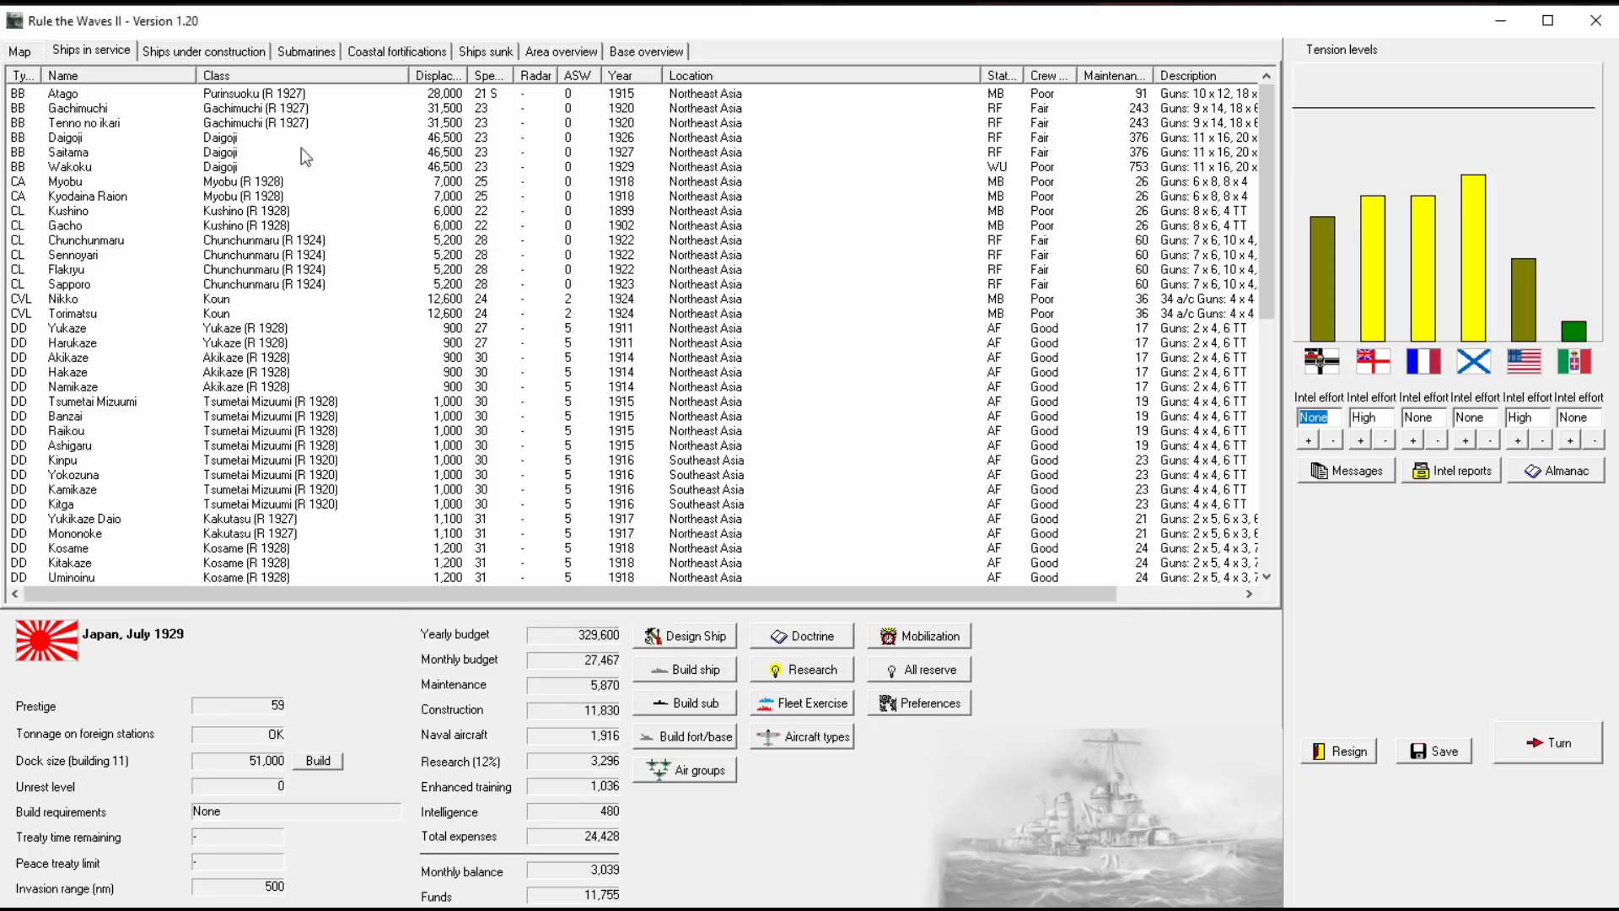
click(259, 136)
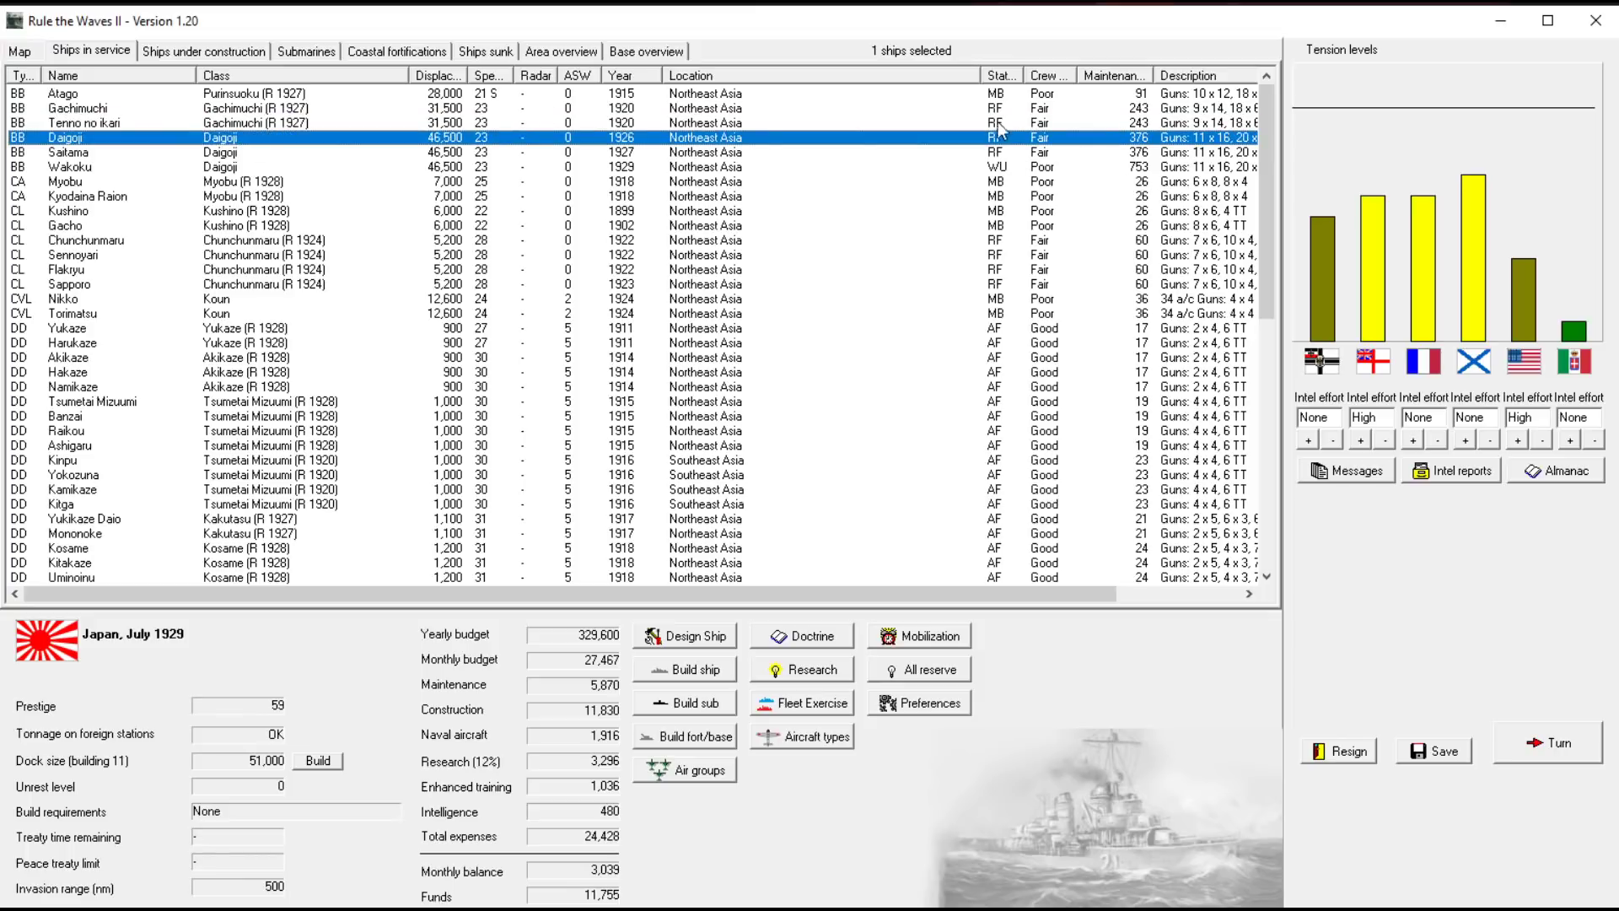
right_click(998, 168)
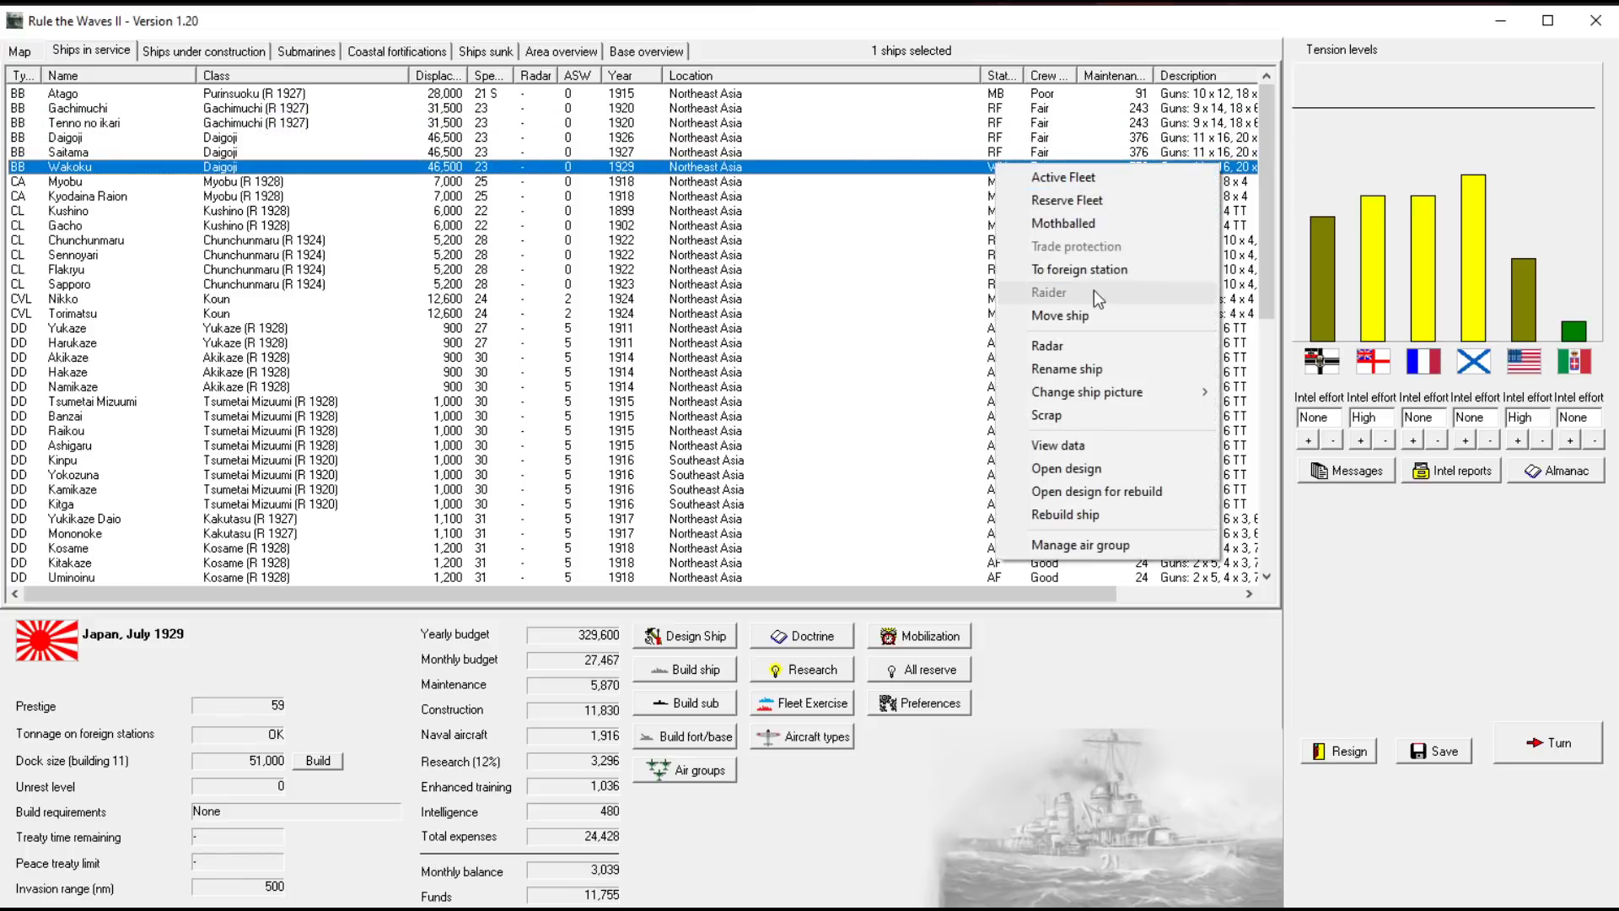
click(1065, 202)
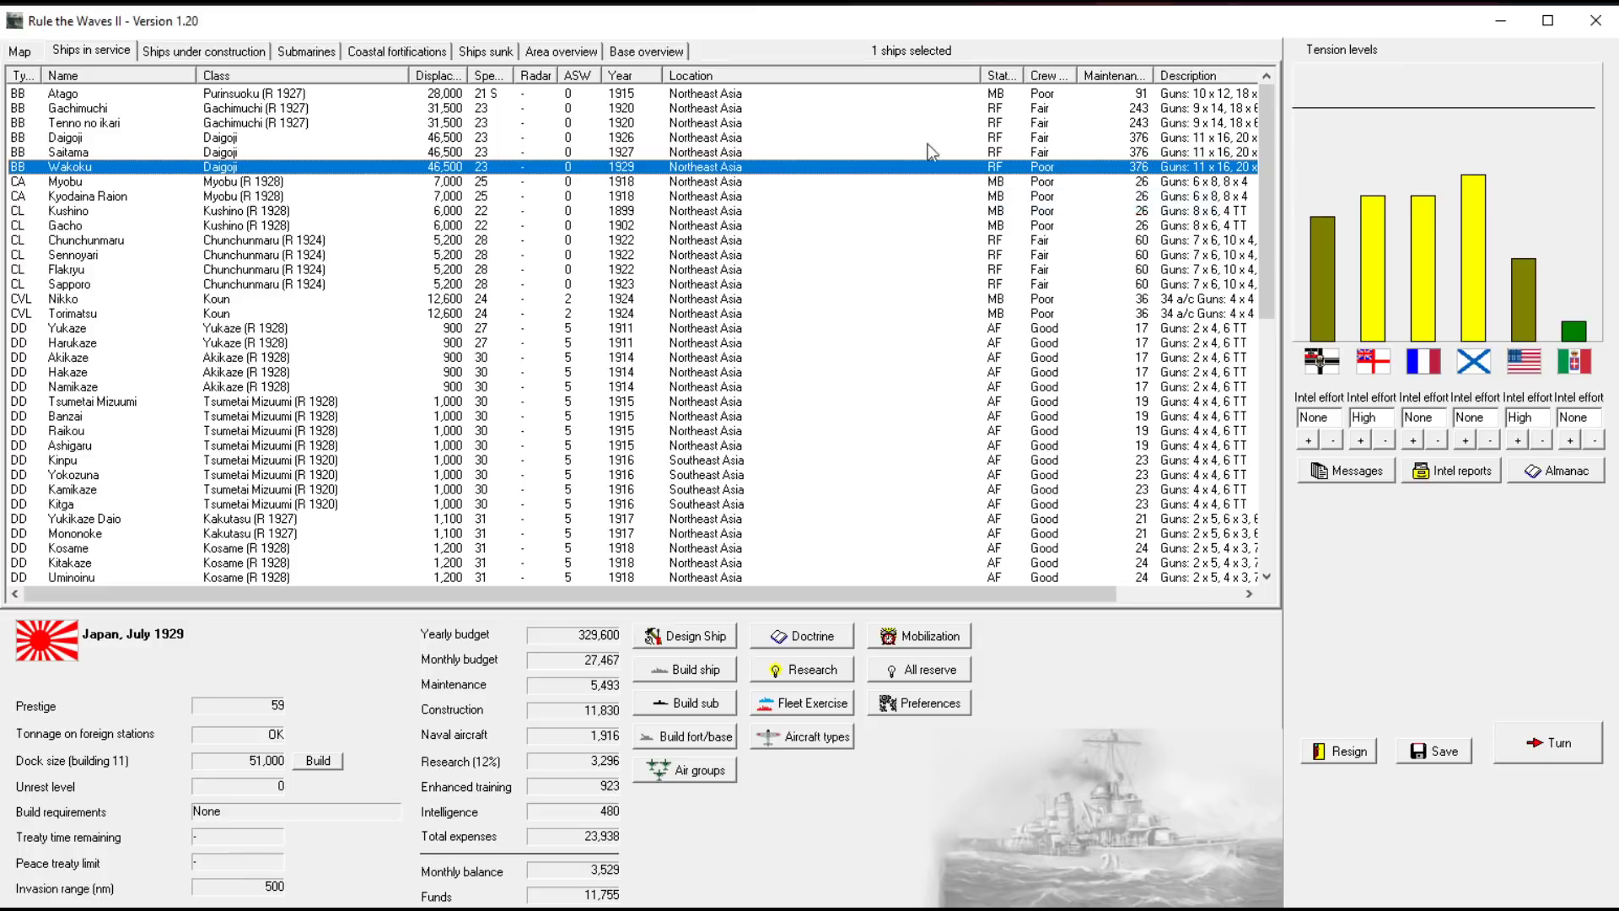
click(995, 98)
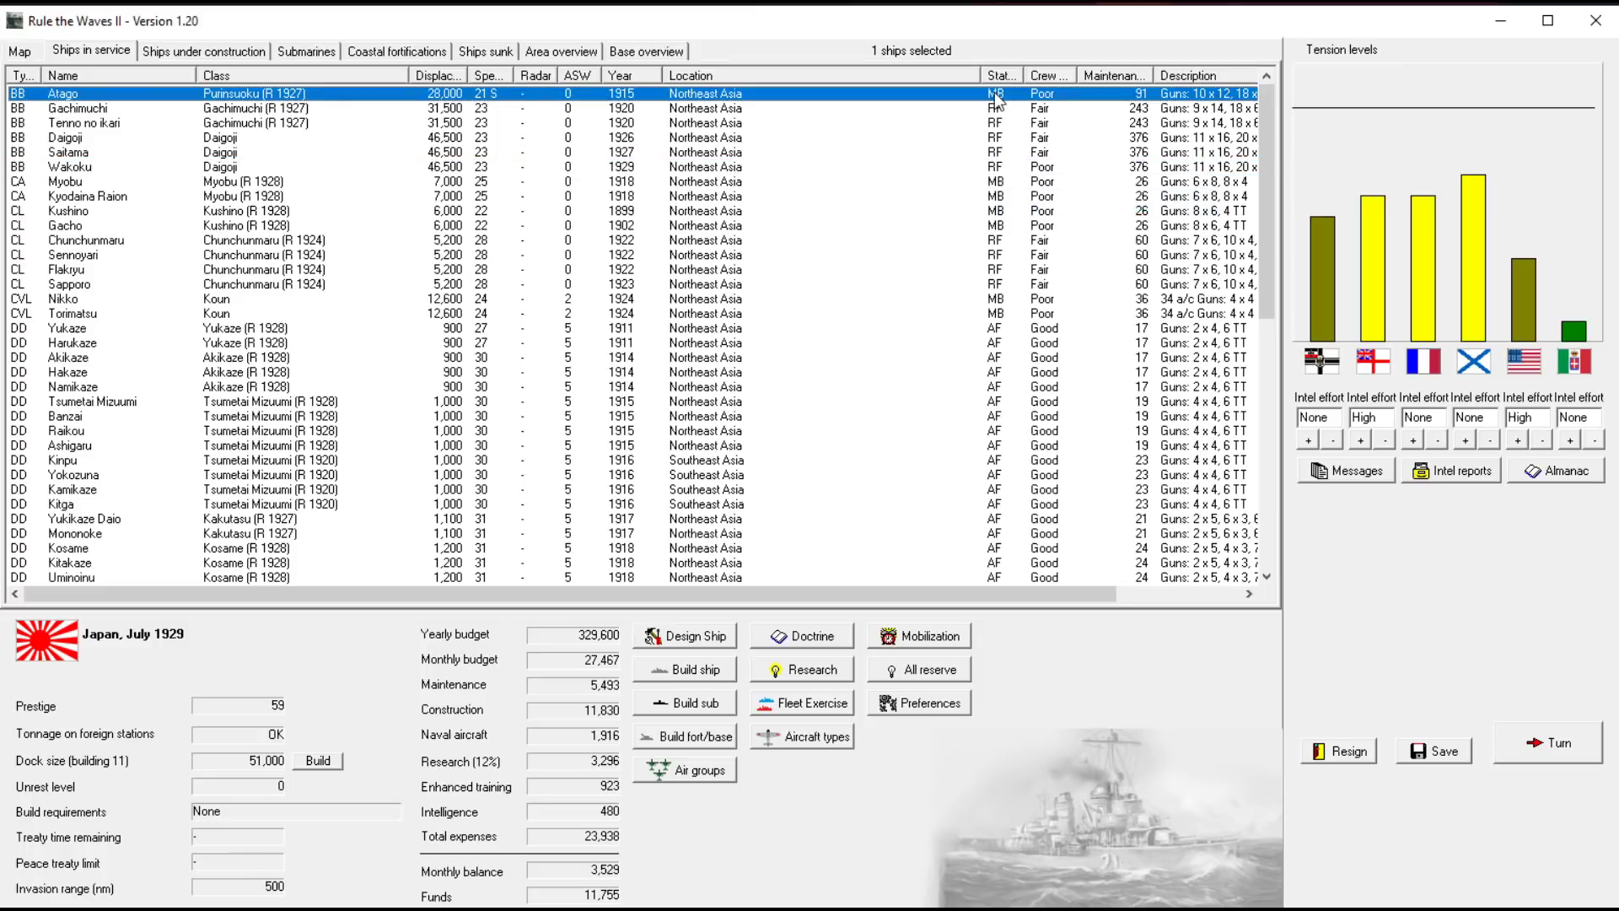
click(1002, 242)
shift+click(713, 283)
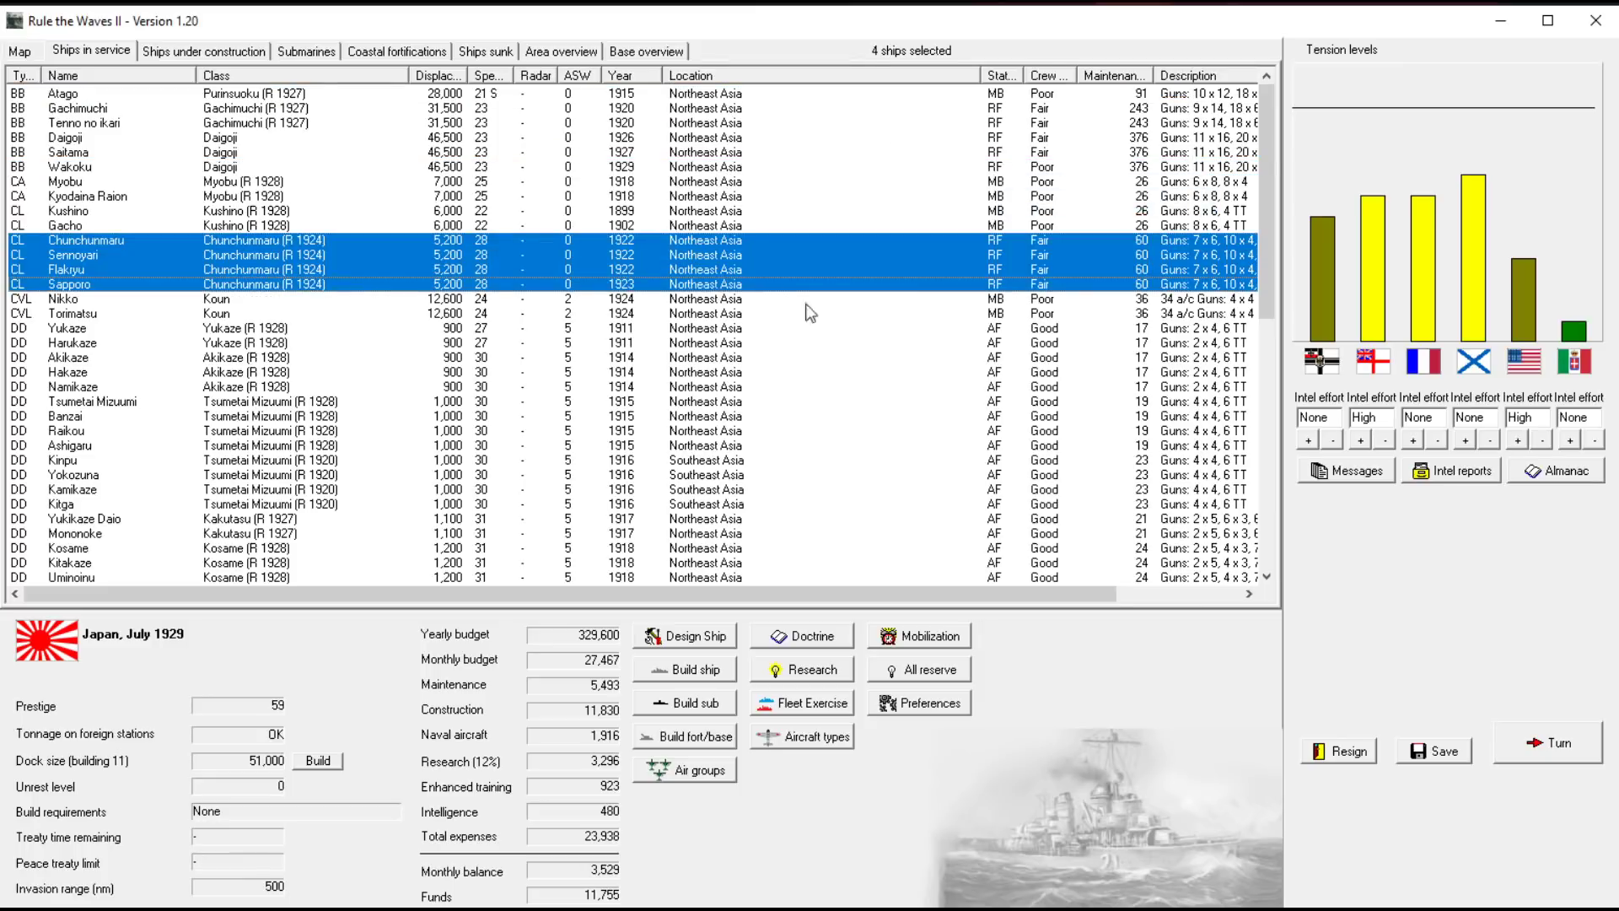
click(973, 301)
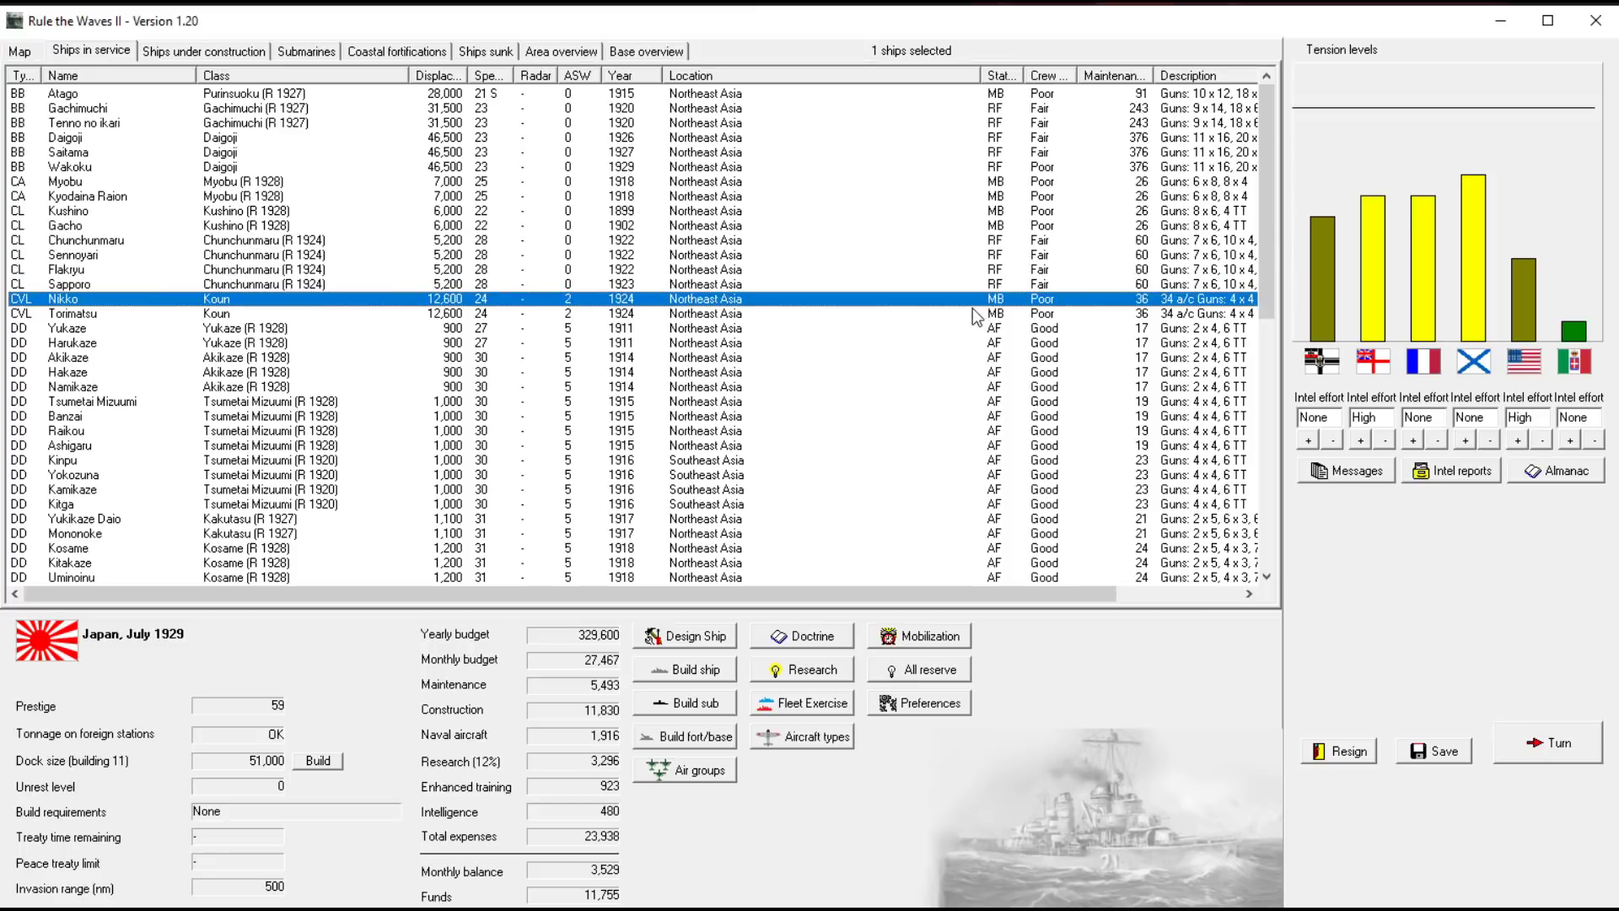
click(699, 284)
shift+click(687, 242)
click(582, 384)
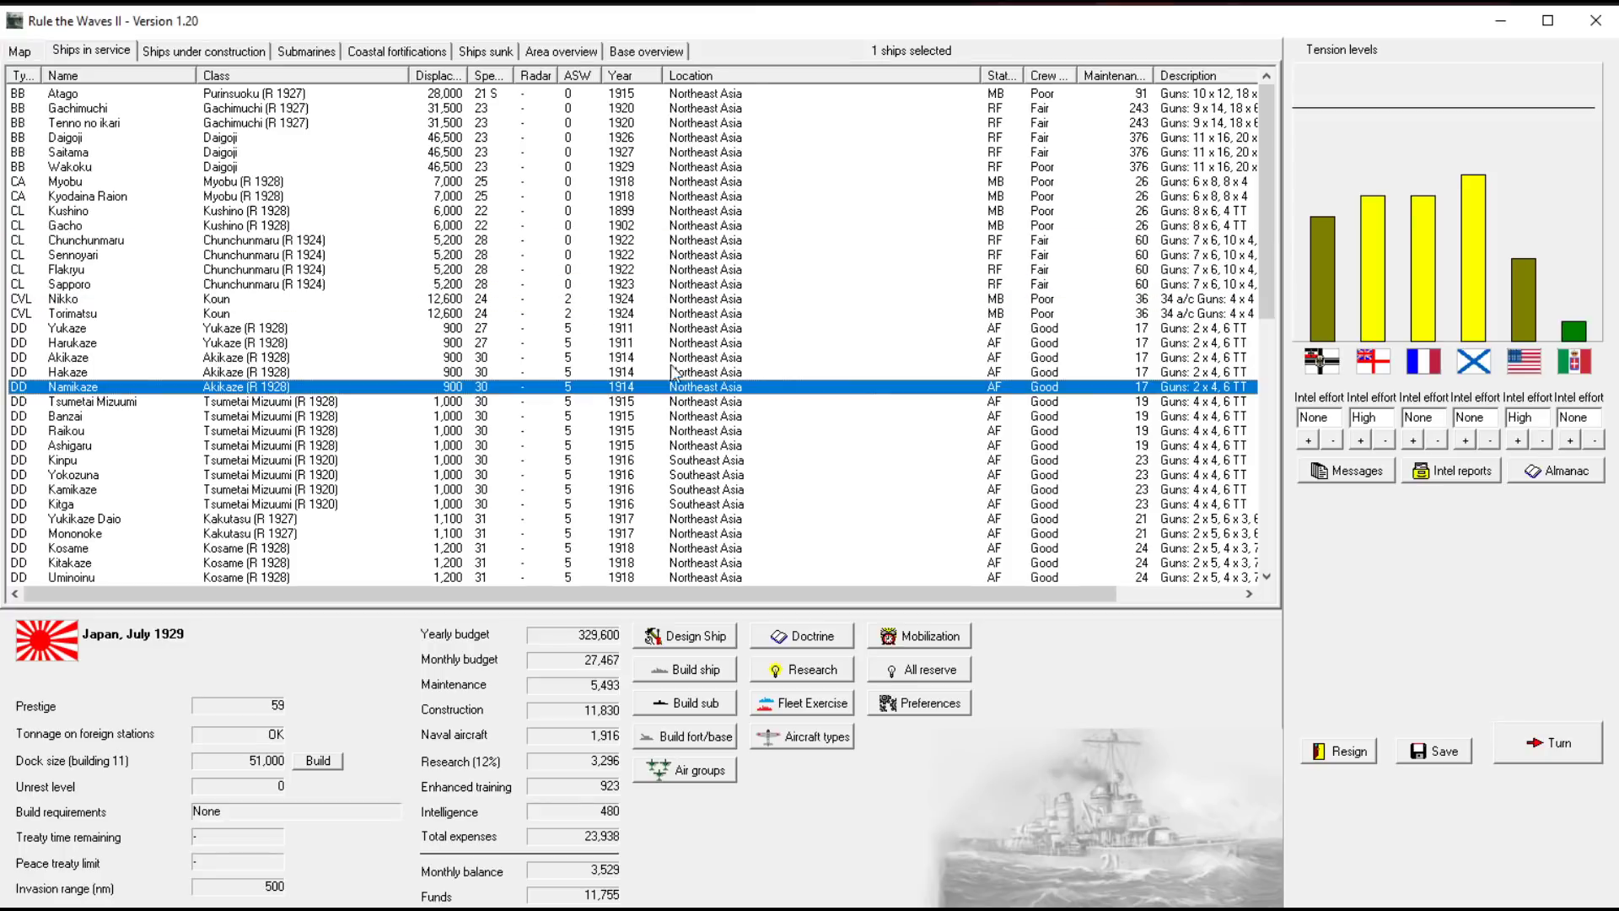
click(957, 340)
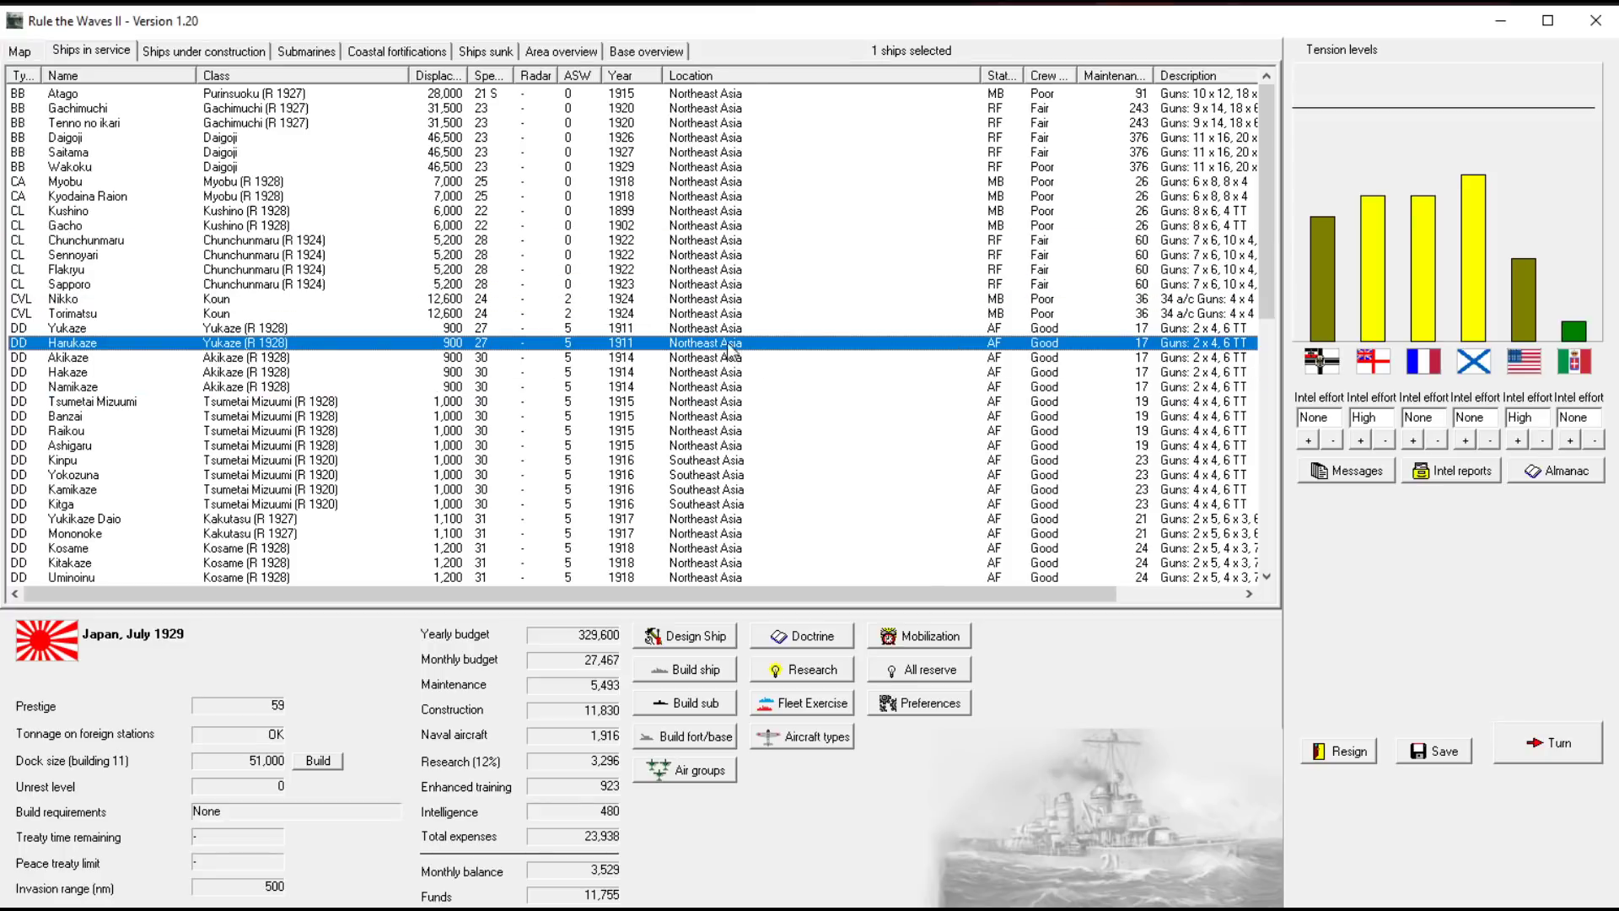
drag(717, 400, 719, 447)
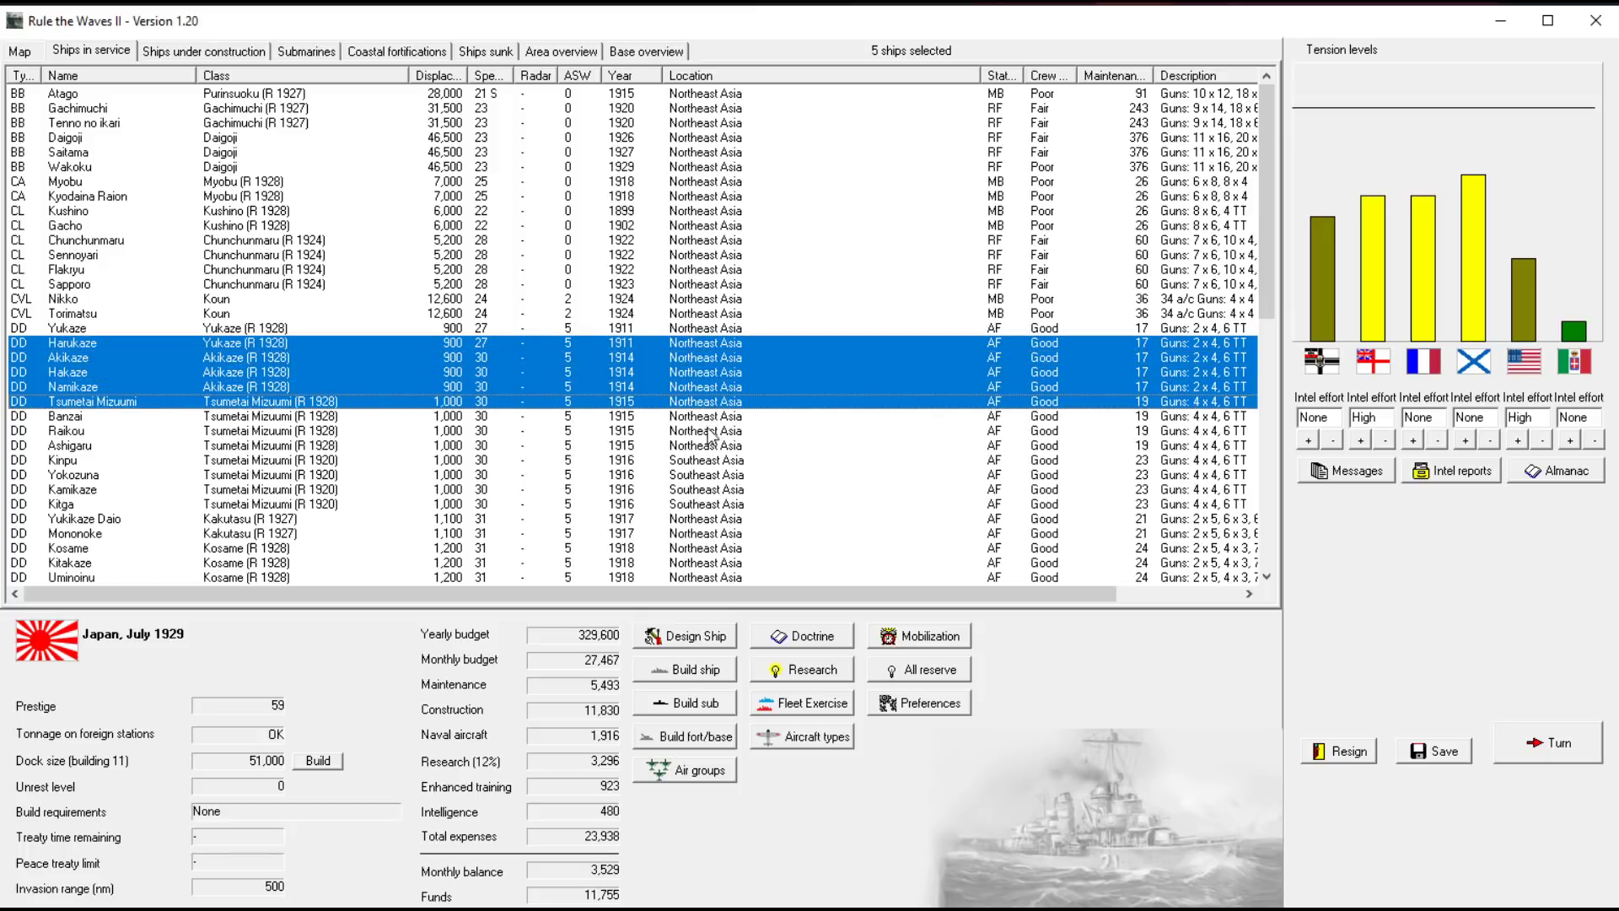
right_click(733, 441)
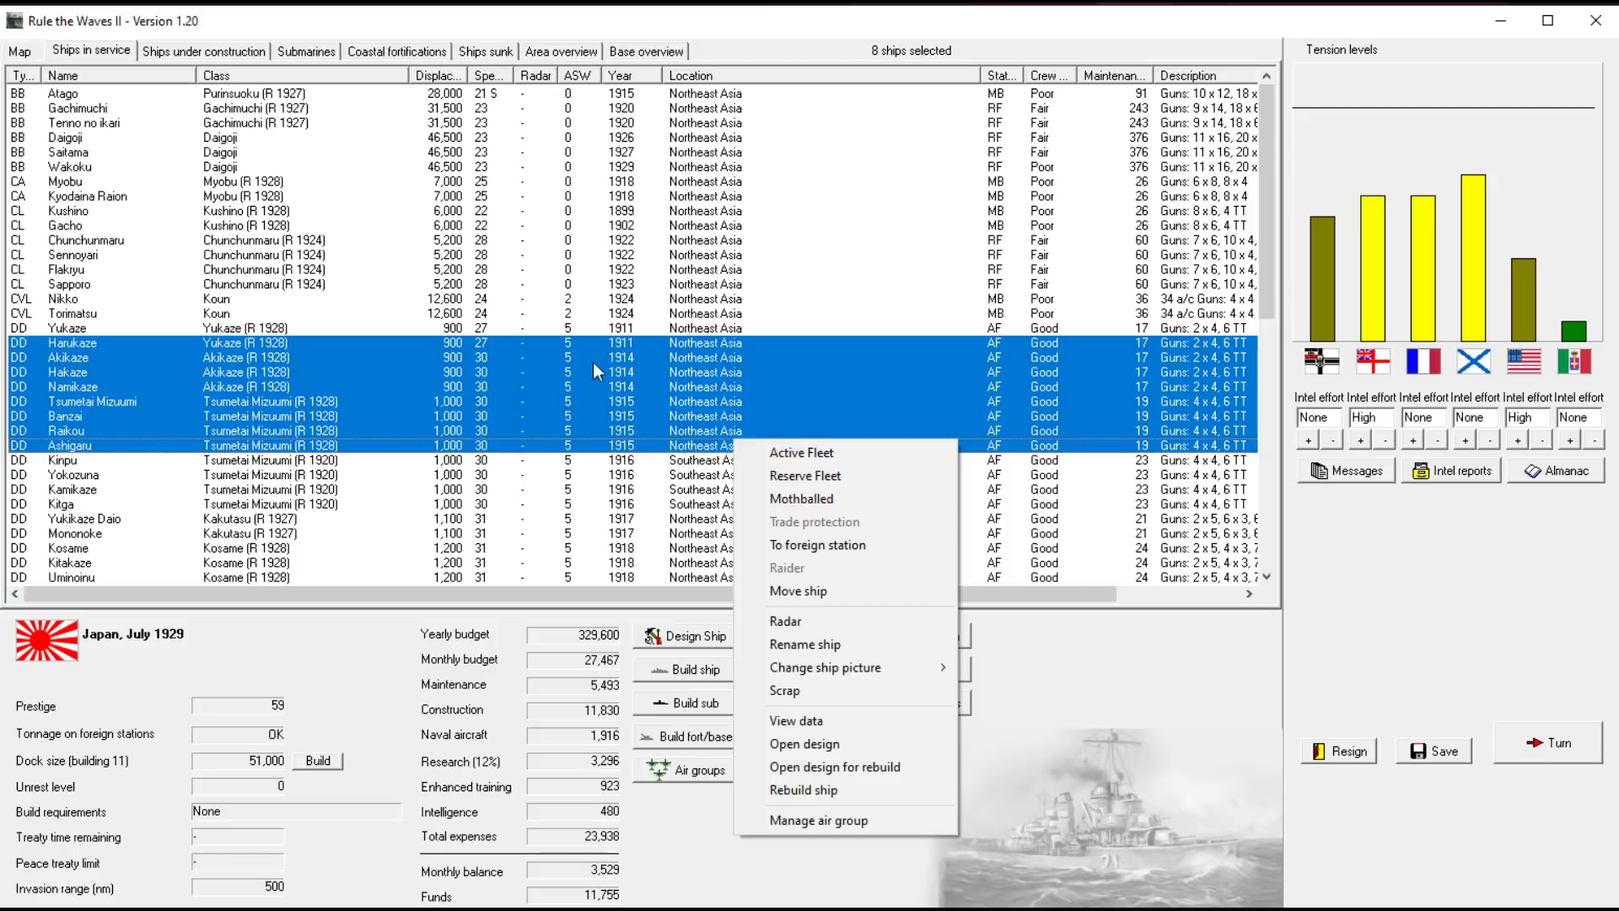
click(415, 339)
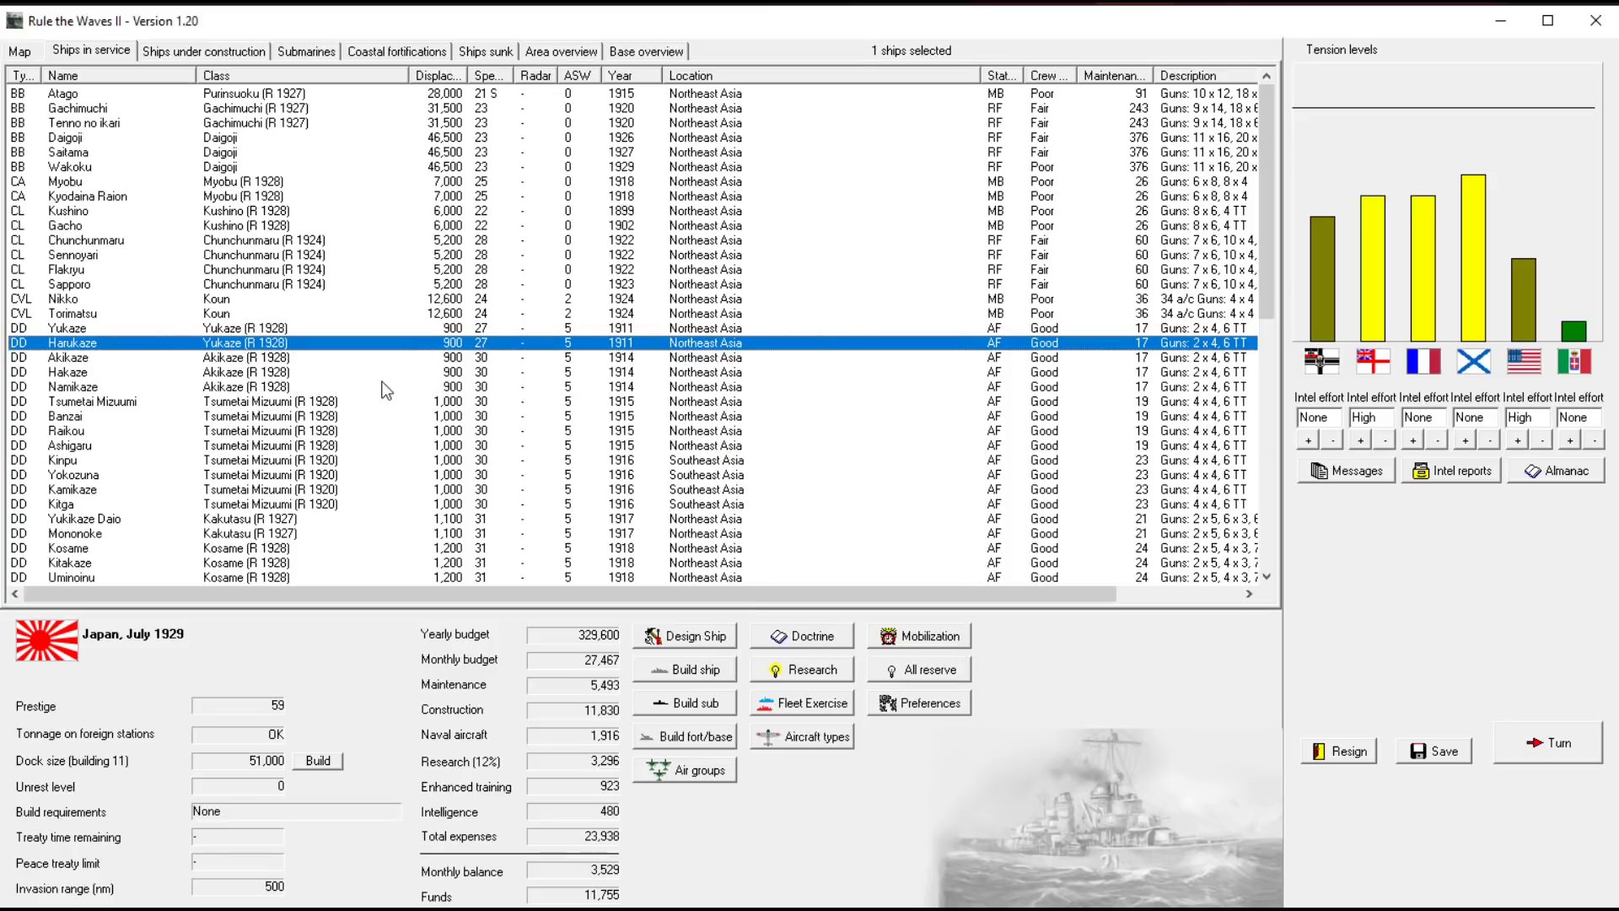
shift+click(379, 386)
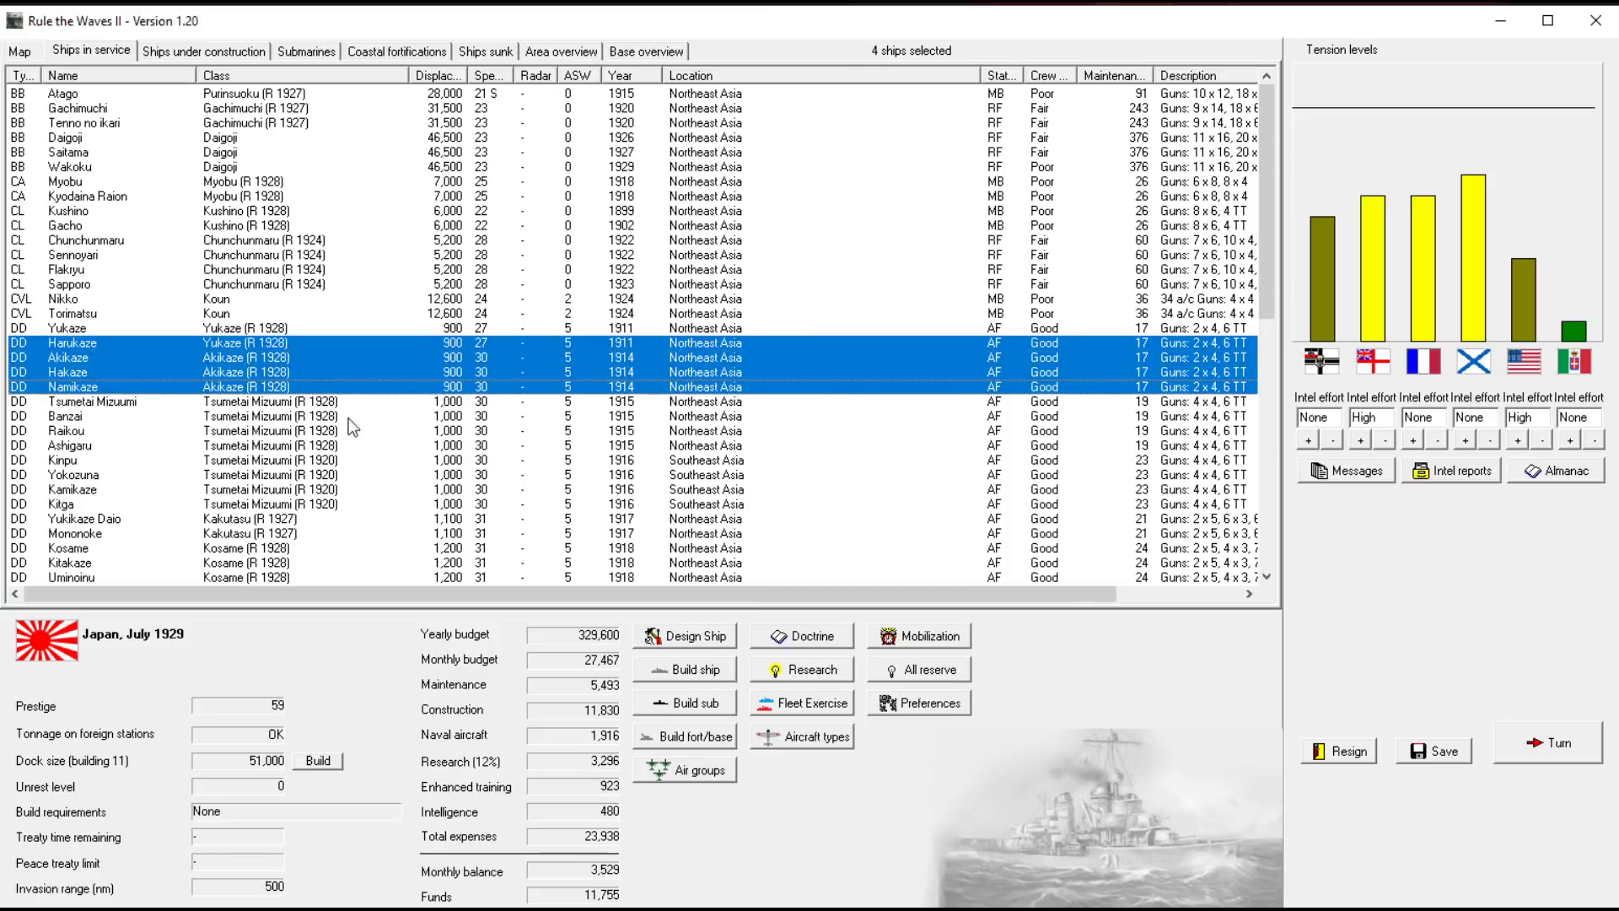
shift+click(716, 445)
right_click(732, 442)
click(799, 496)
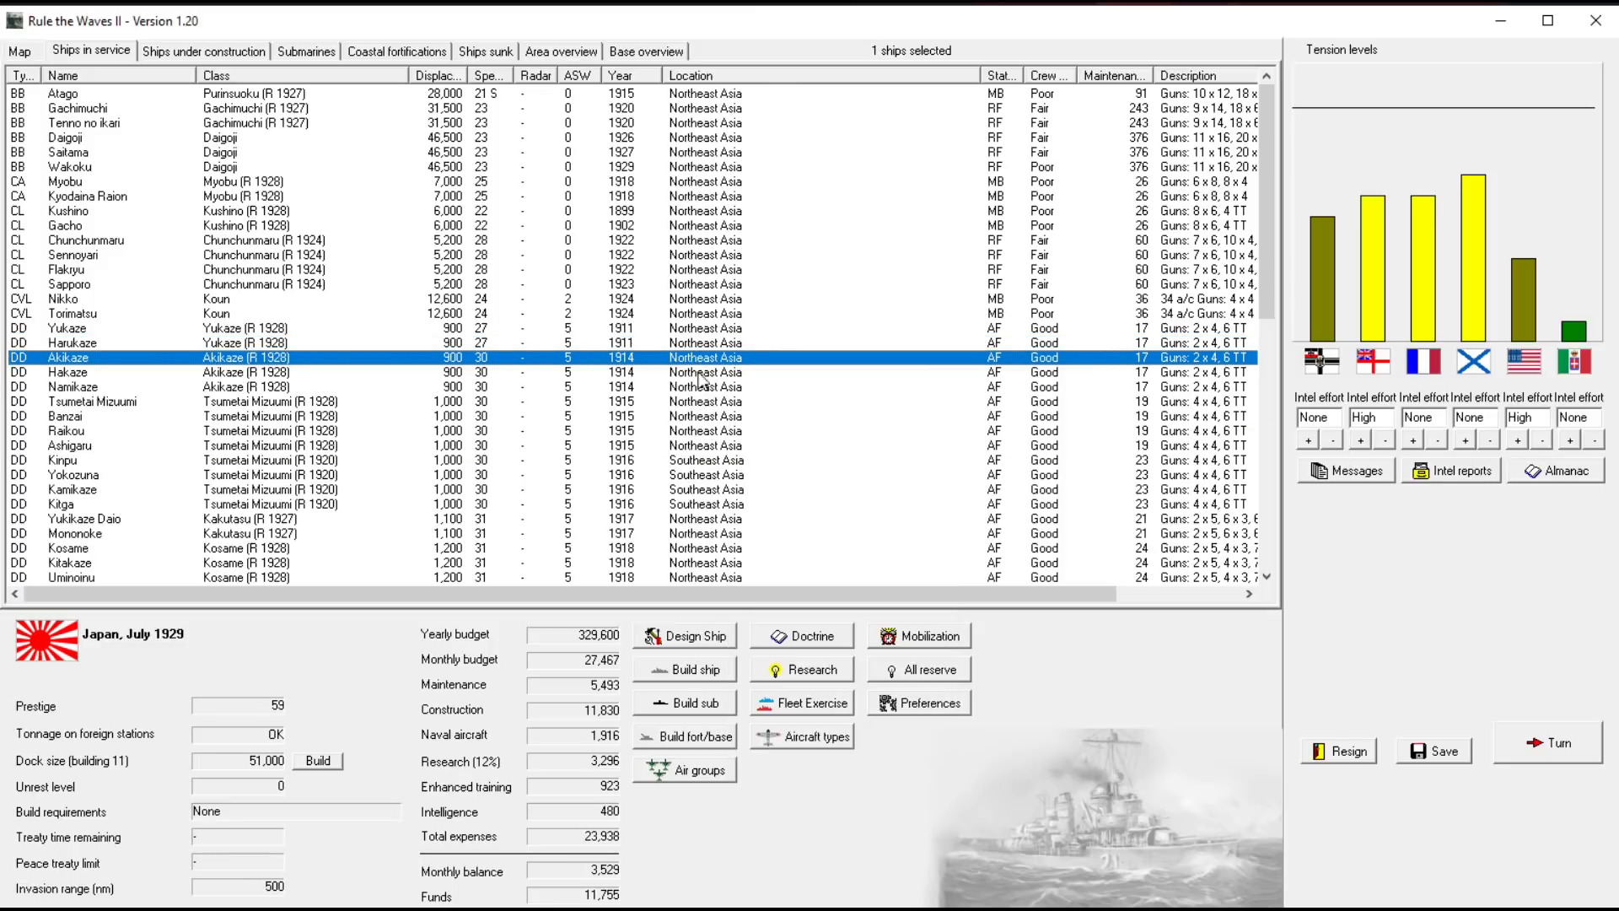
click(703, 461)
scroll(781, 339, down, 4)
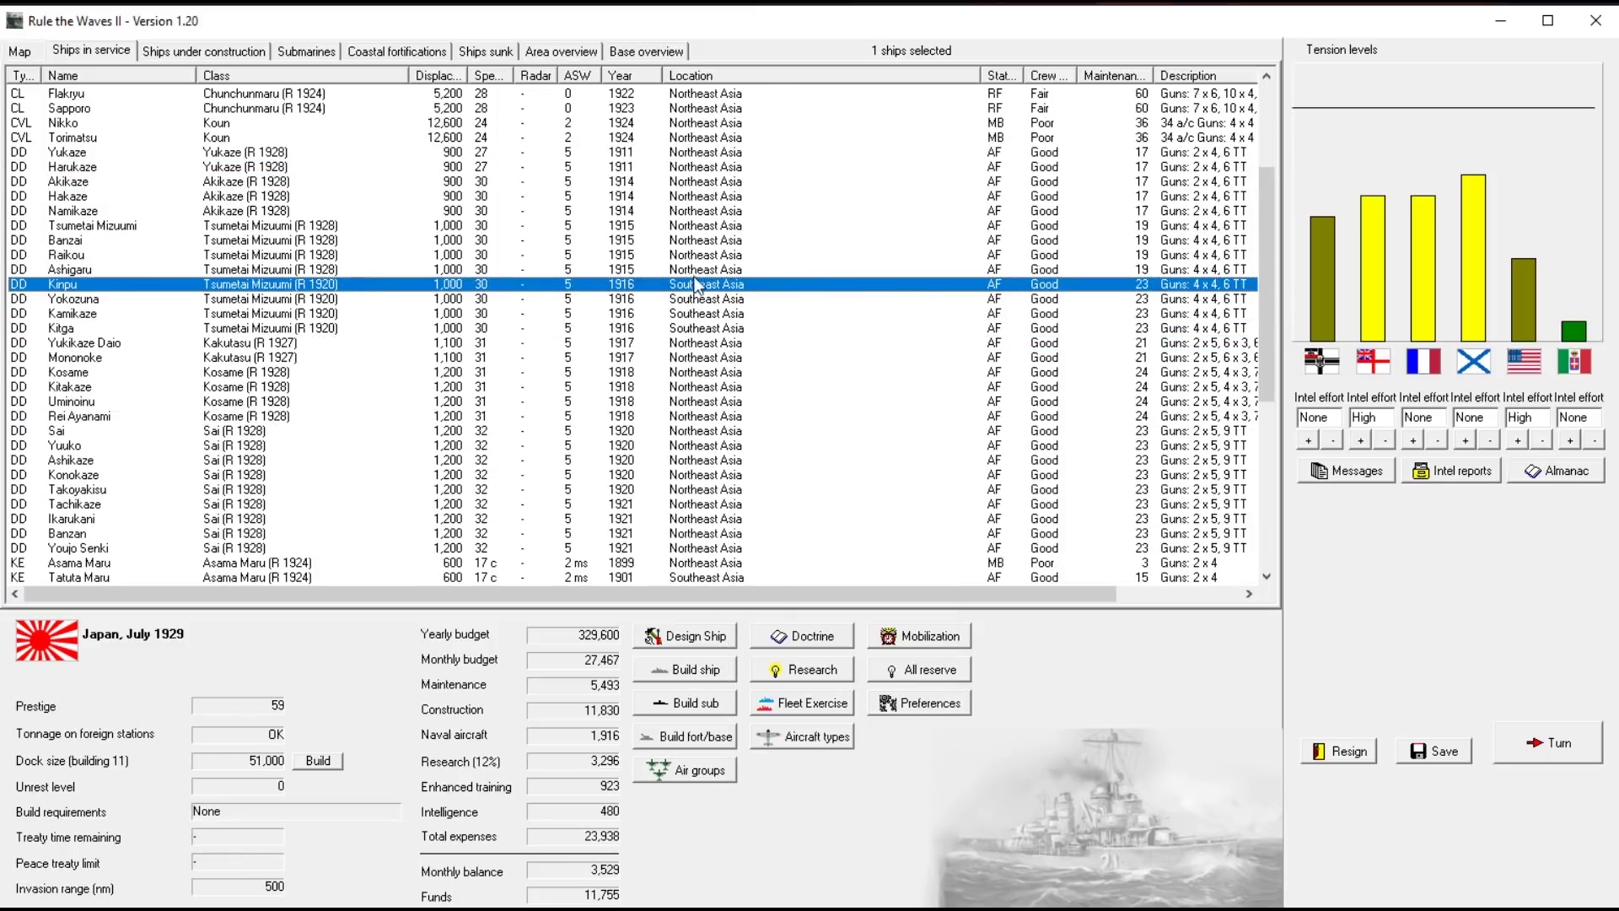
Order destroyers Tsumetai Mizuumi, Banzai, Raikou and Ashigaru from Northeast Asia to Southeast Asia
shift+click(324, 229)
right_click(324, 228)
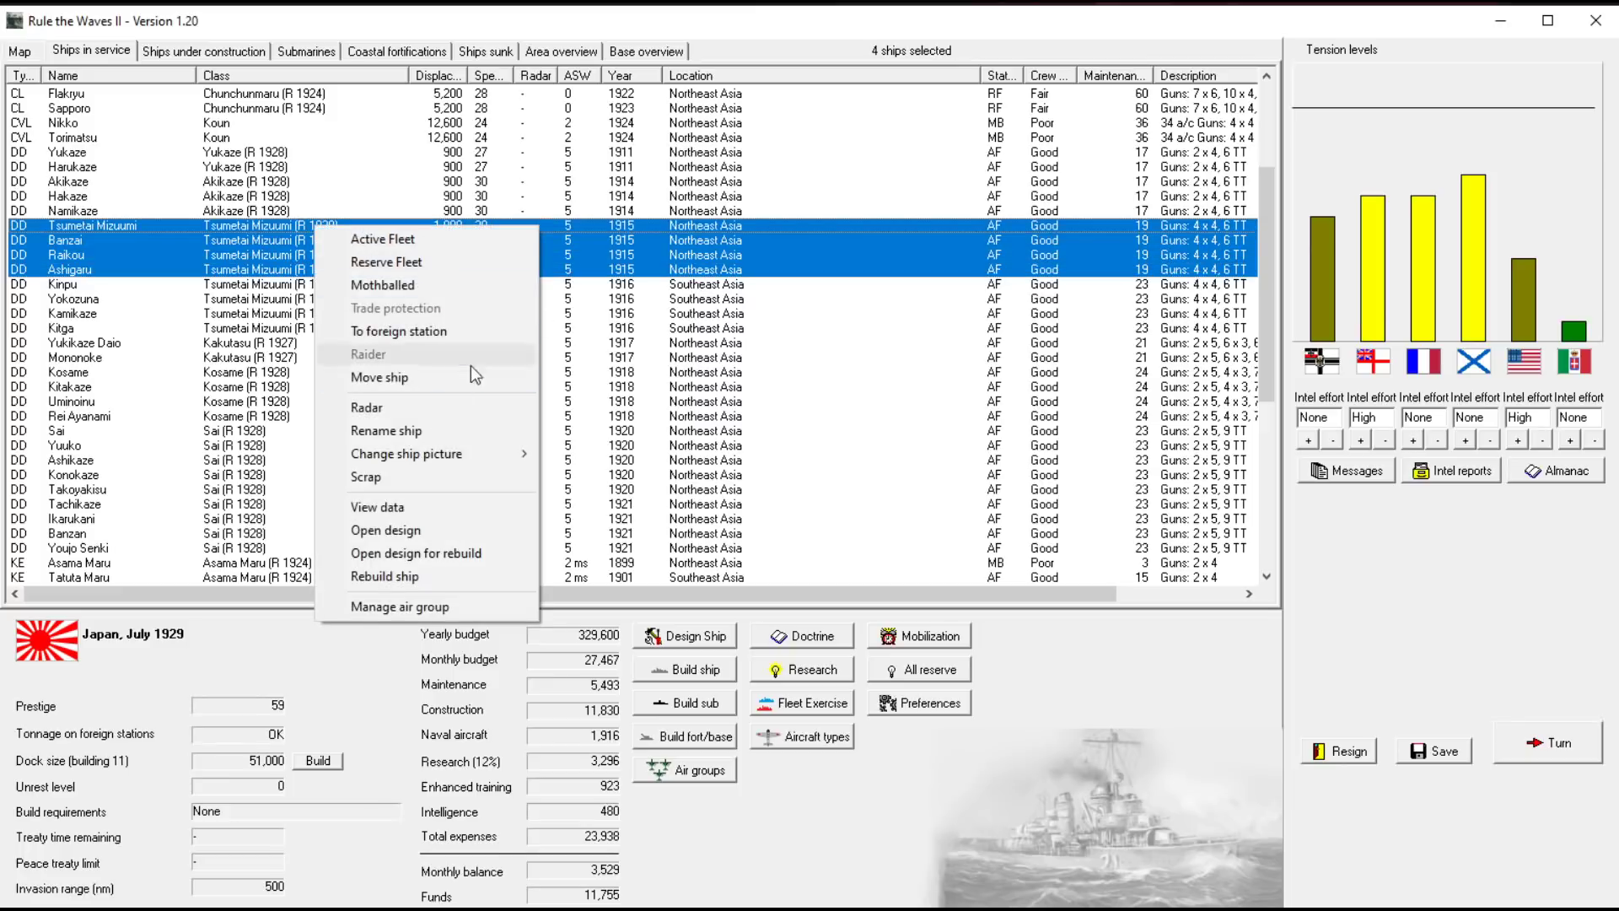
click(402, 380)
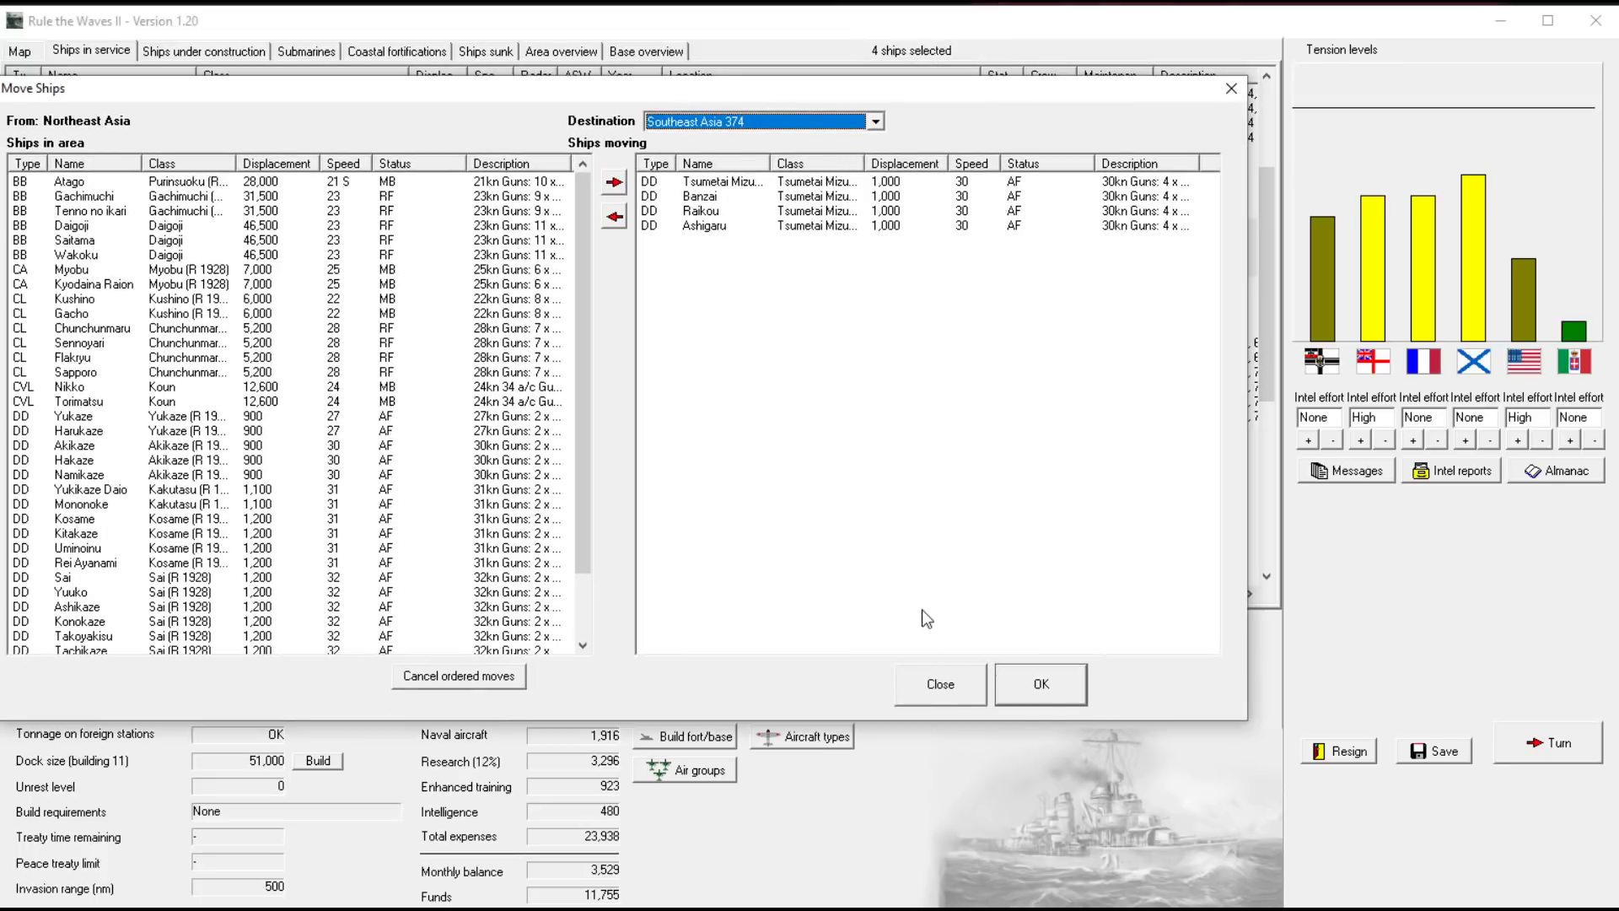
click(1040, 683)
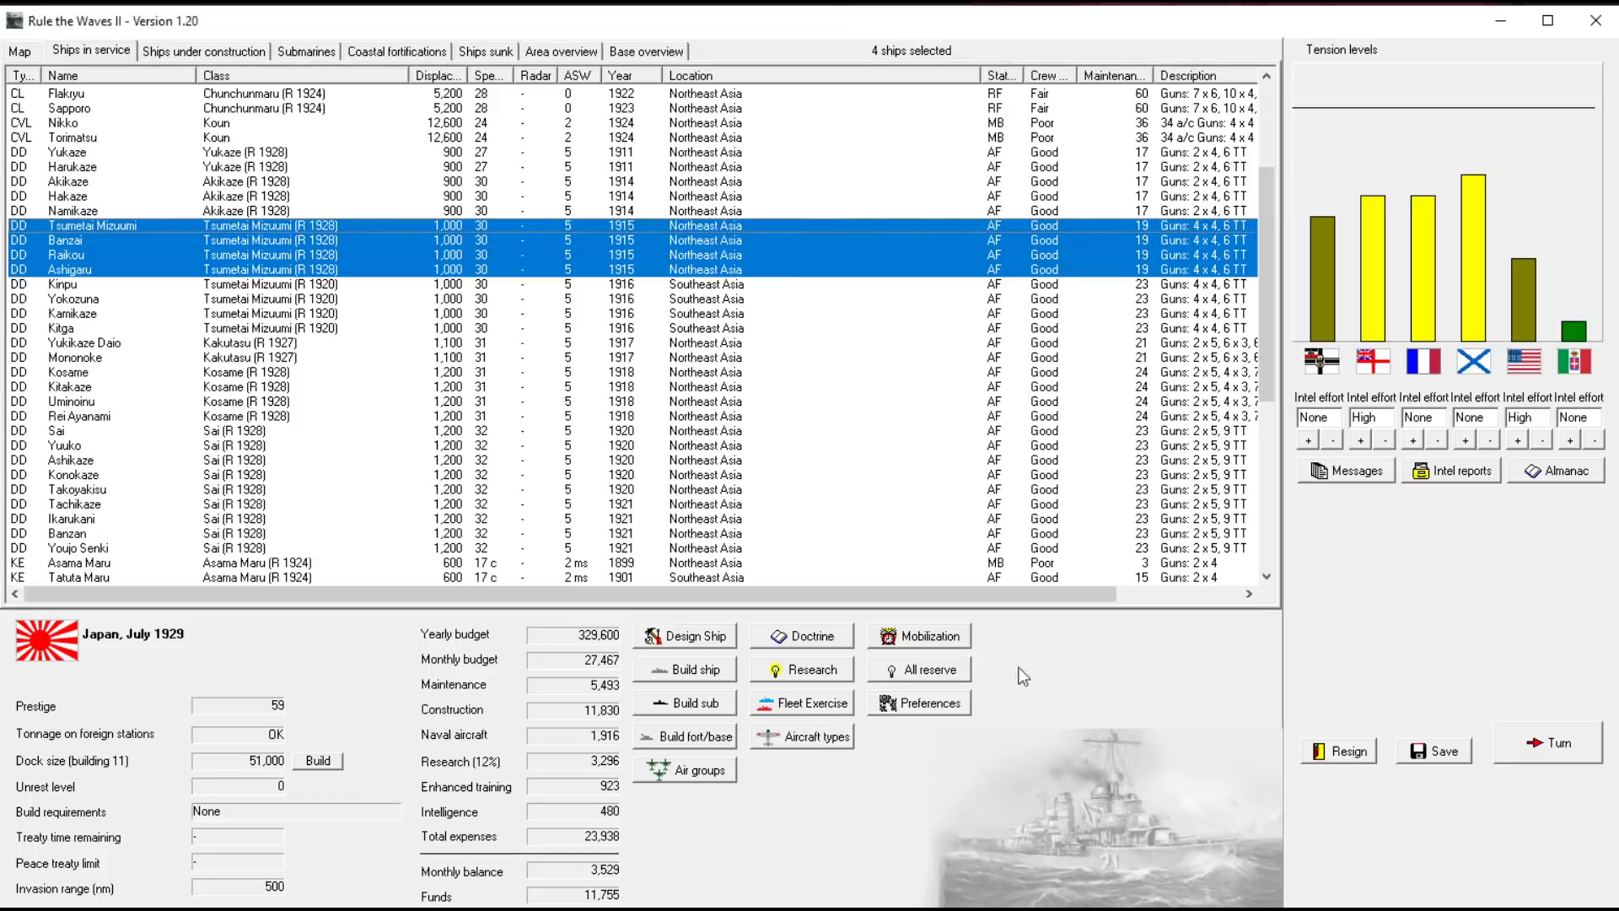
Browse the destroyer rows Kinpu to Kitga, then select Yukikaze Daio alone
click(454, 286)
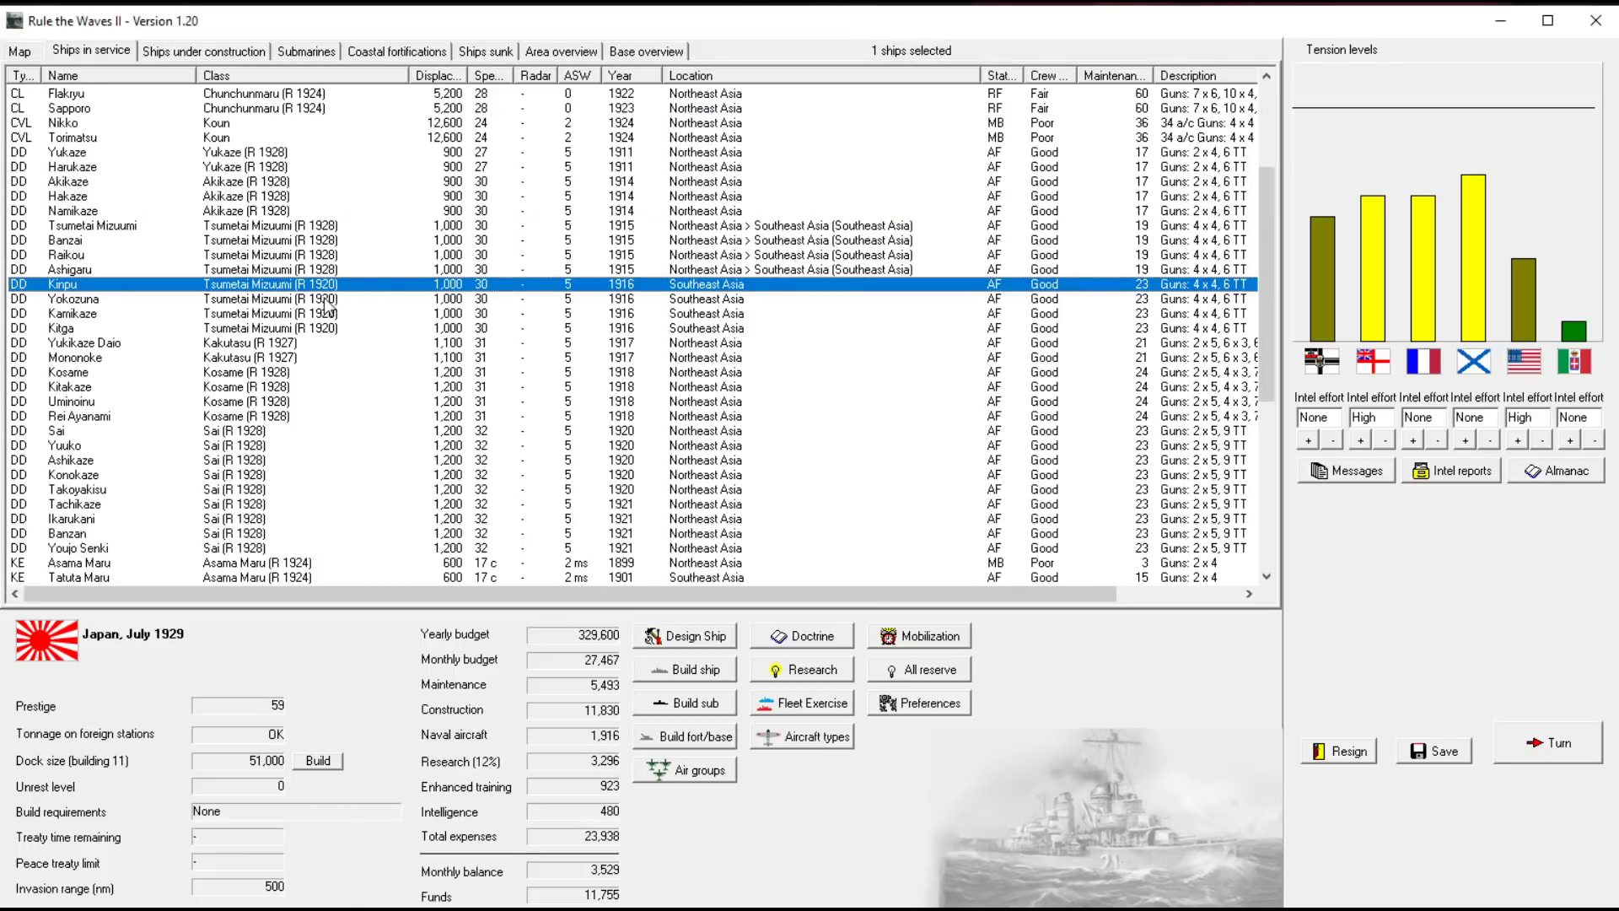
shift+click(328, 325)
click(280, 342)
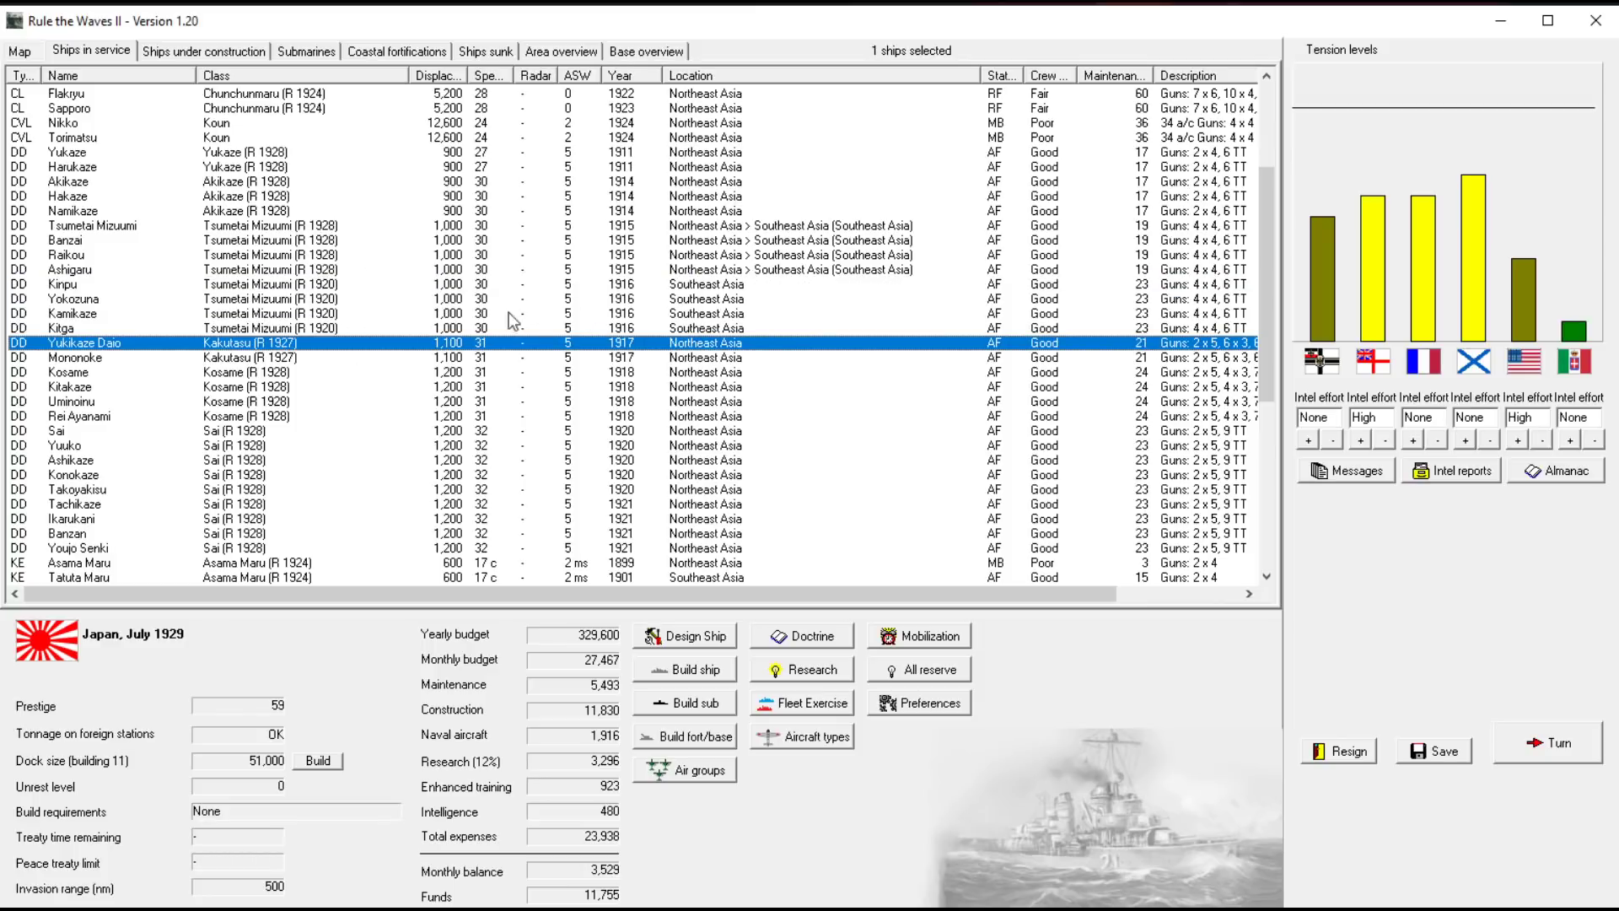
scroll(809, 336, down, 2)
scroll(807, 331, up, 2)
Place the fifteen destroyers Yukikaze Daio through Youjo Senki in the reserve fleet, then select escort Asama Maru
shift+click(280, 417)
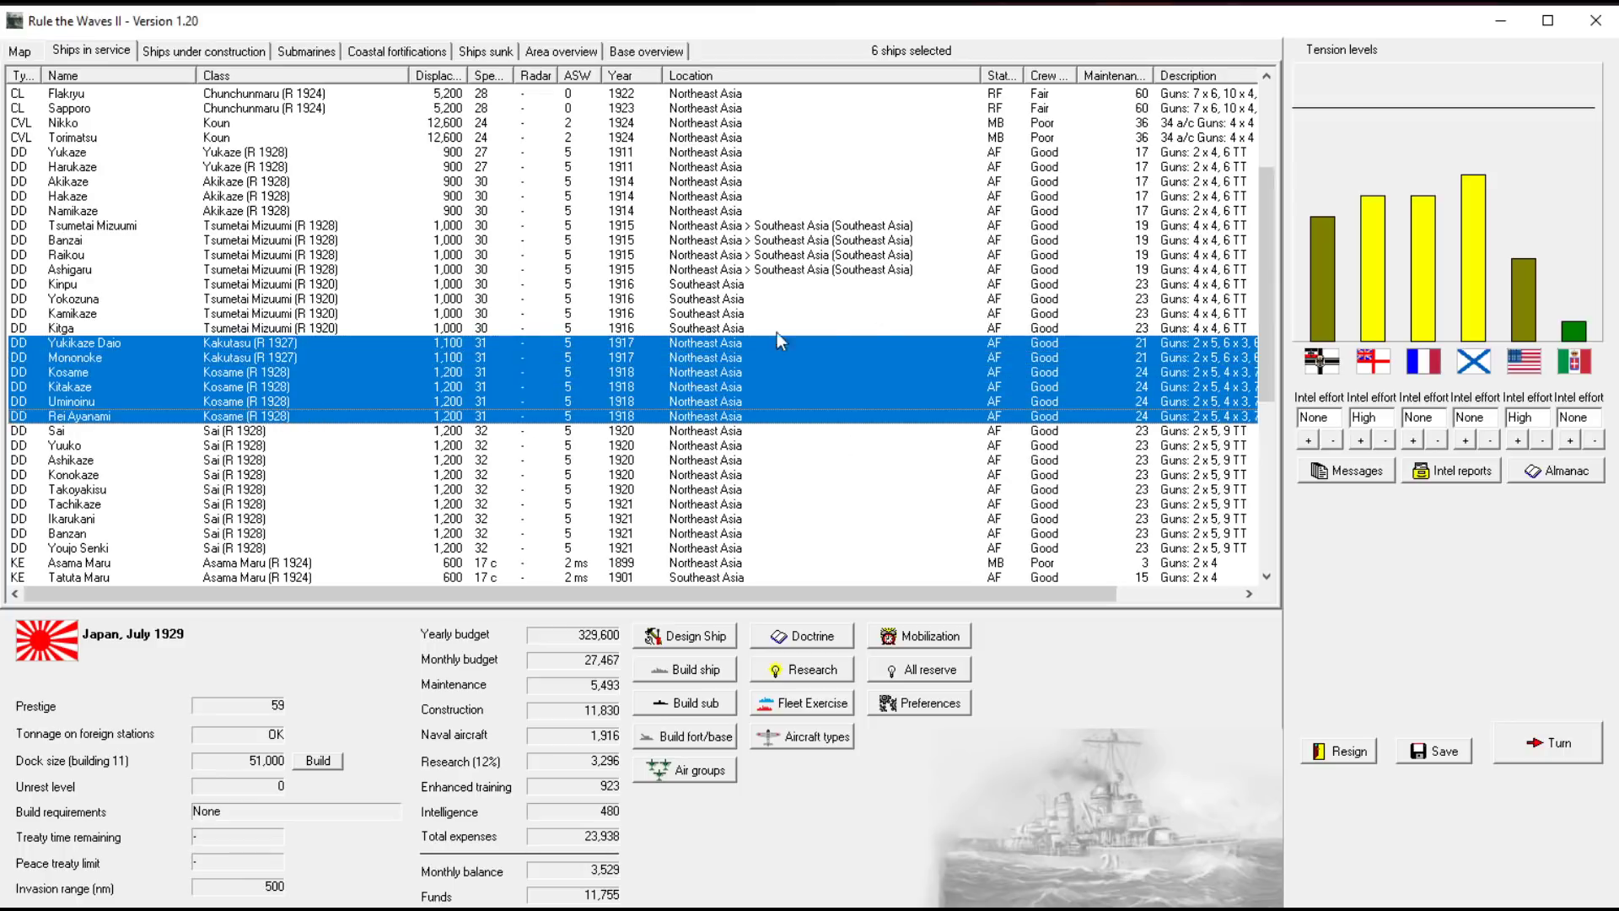
shift+click(269, 553)
right_click(892, 429)
click(974, 465)
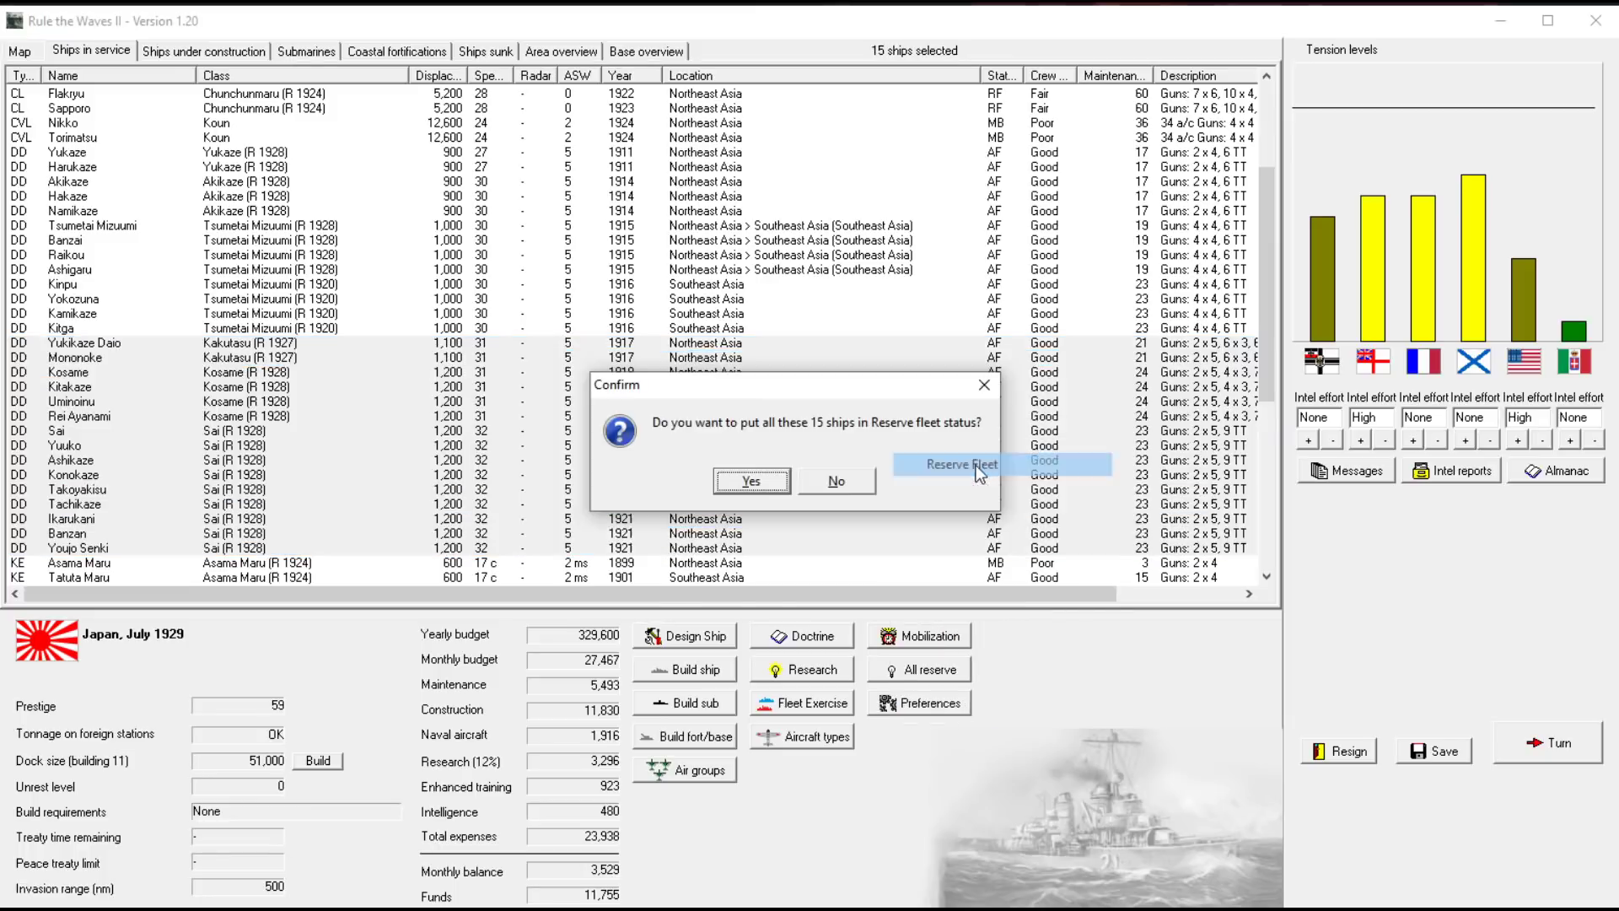
key(Return)
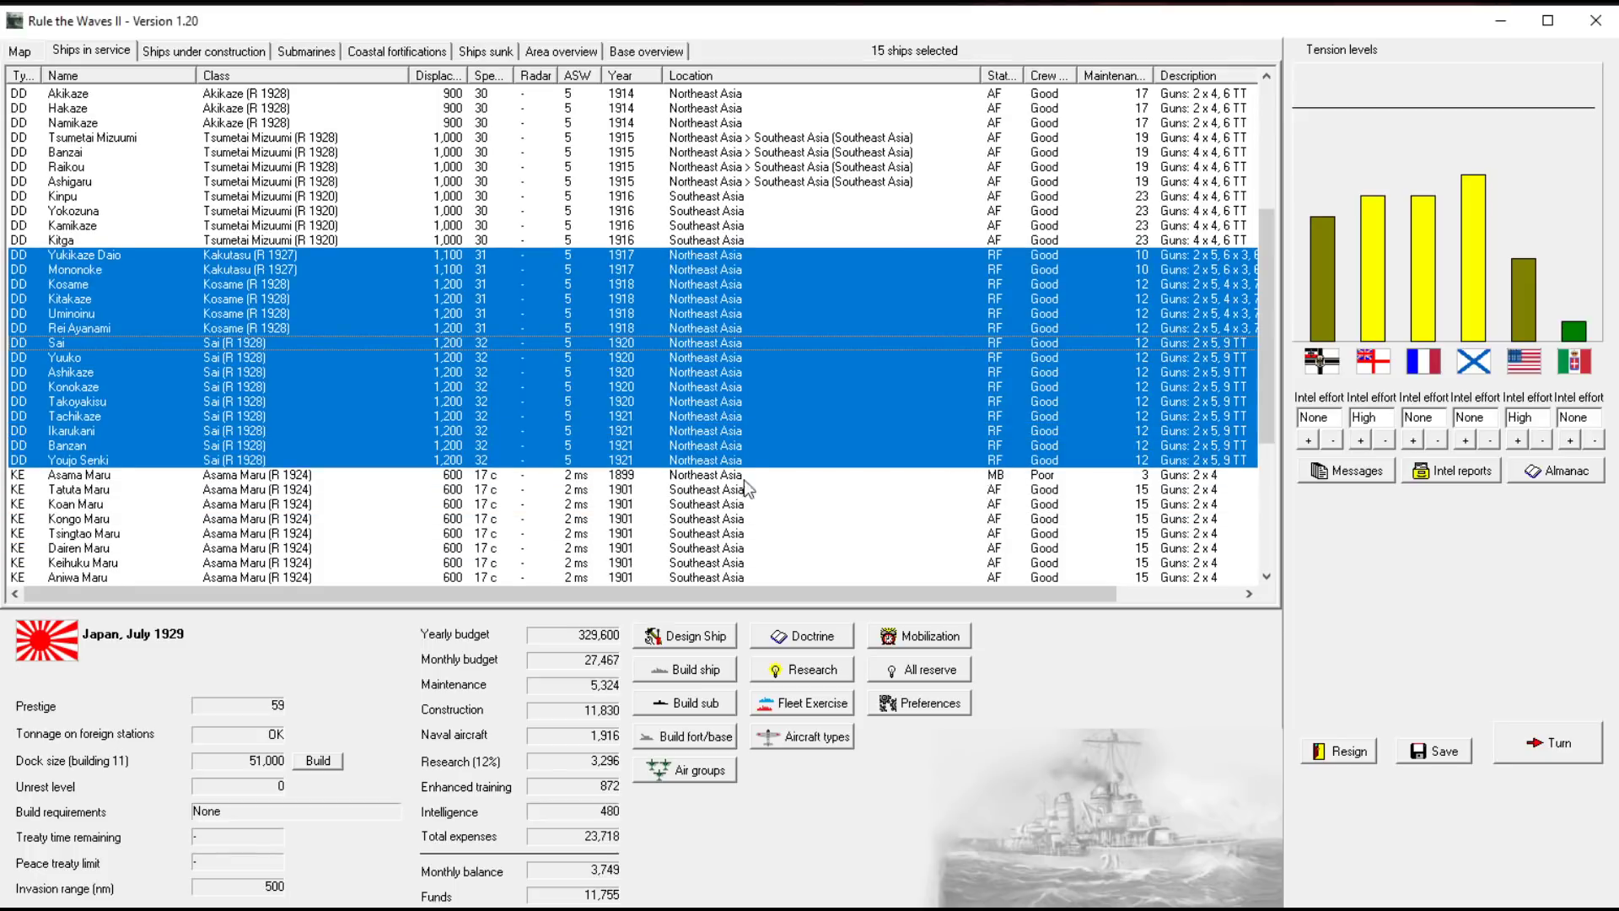
click(727, 488)
scroll(809, 478, down, 3)
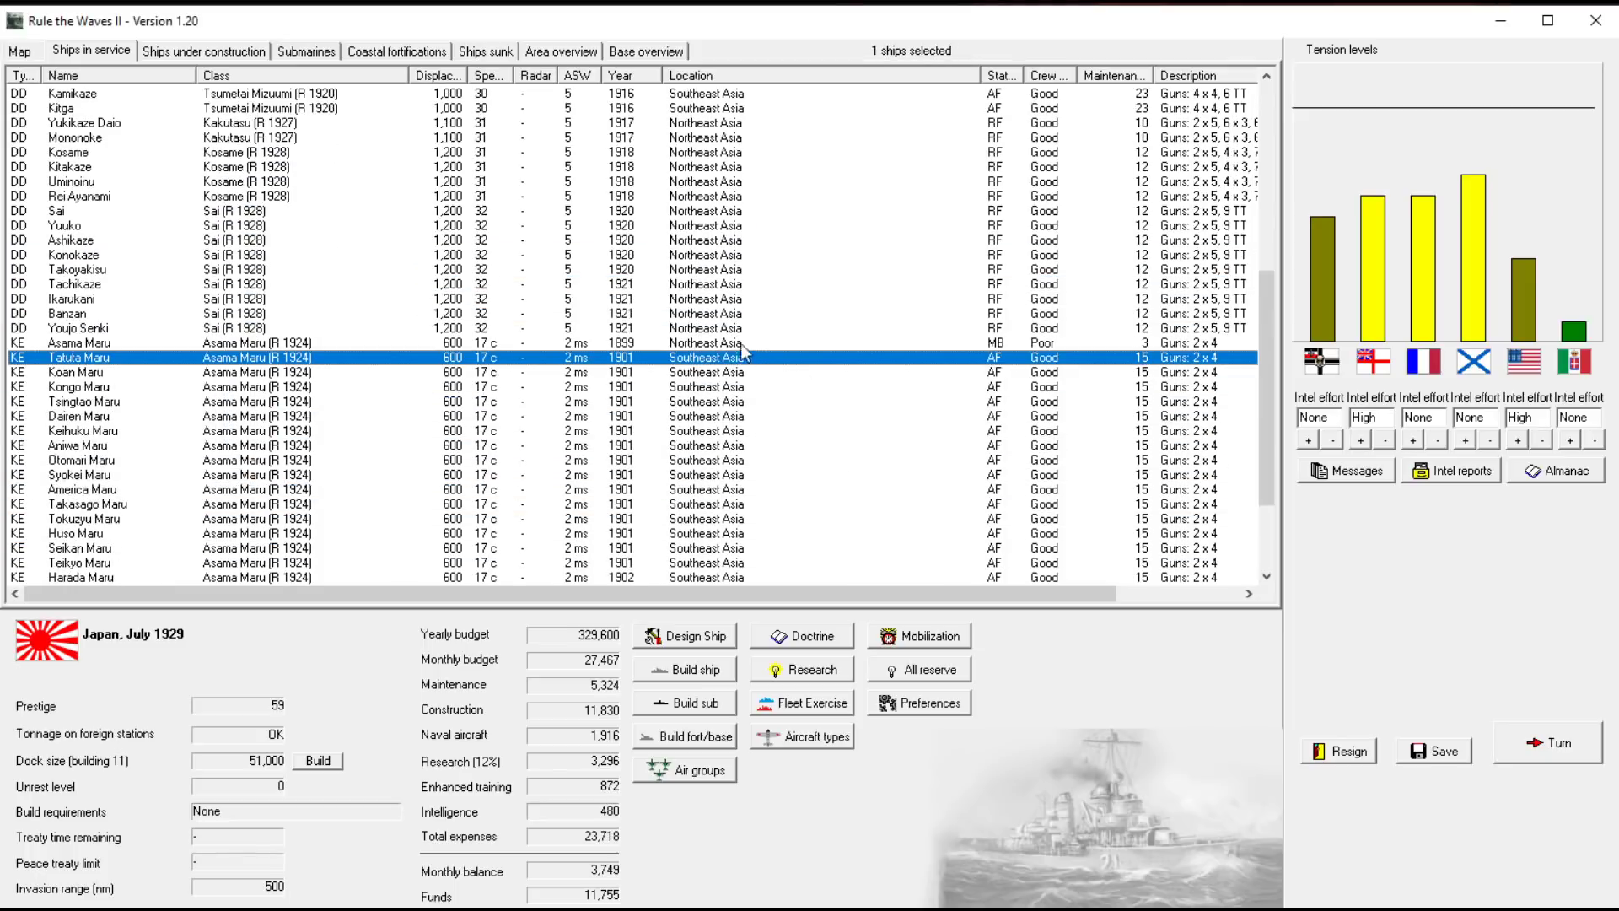
click(736, 344)
scroll(722, 386, up, 3)
scroll(713, 405, up, 3)
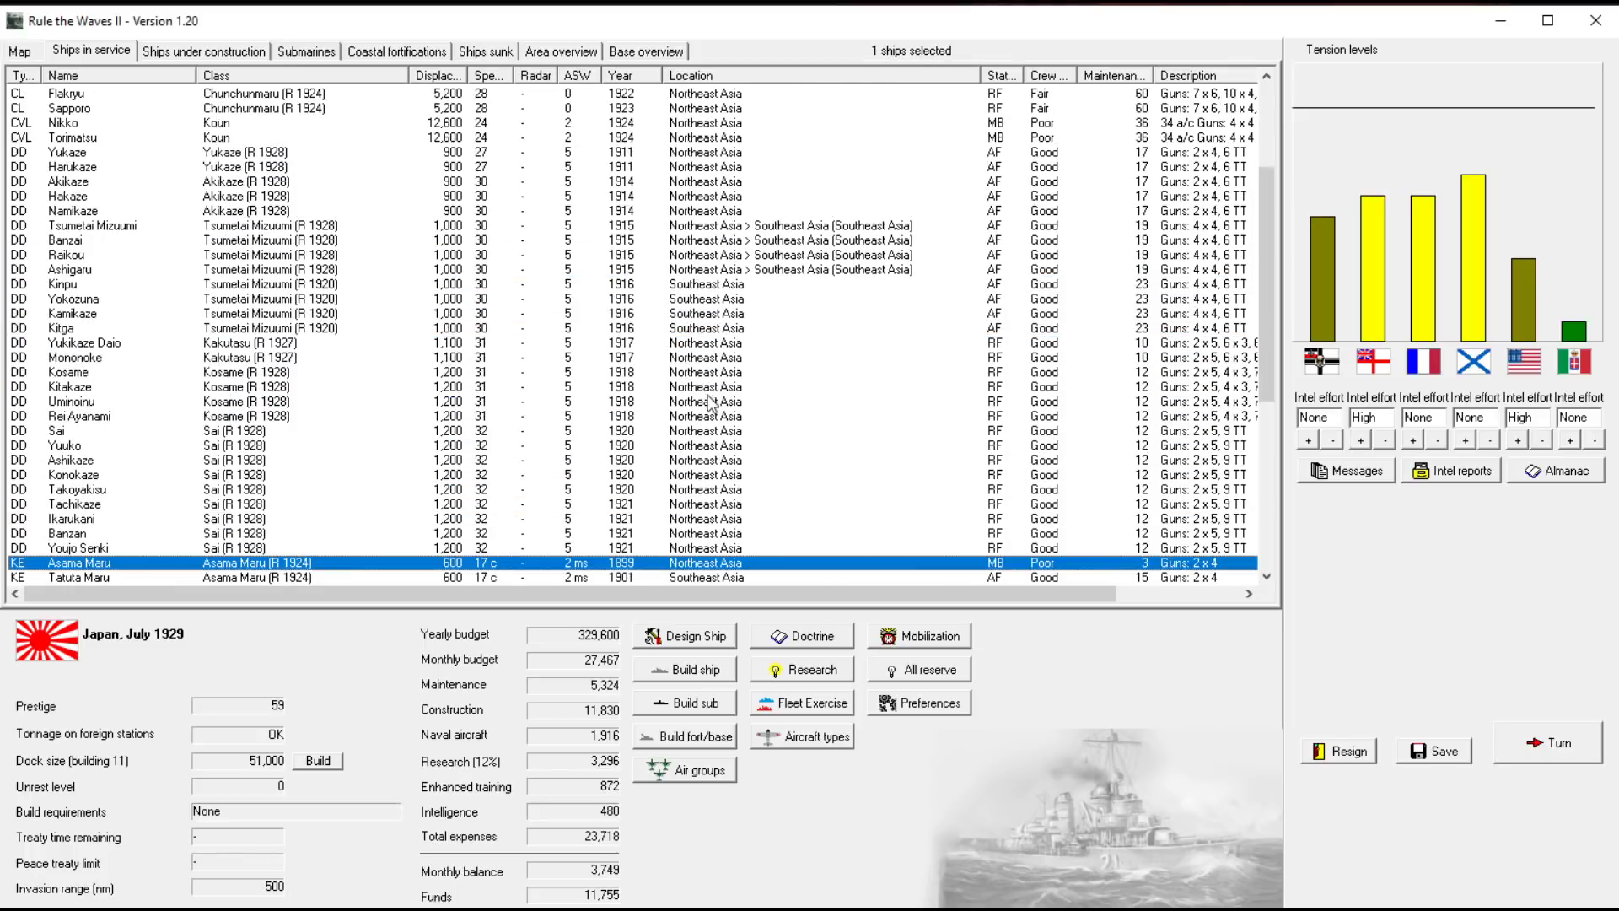
scroll(708, 405, up, 3)
Review Southeast Asia's force details on the world map (19,750 vs 15,000 required) and return to ships in service
click(22, 51)
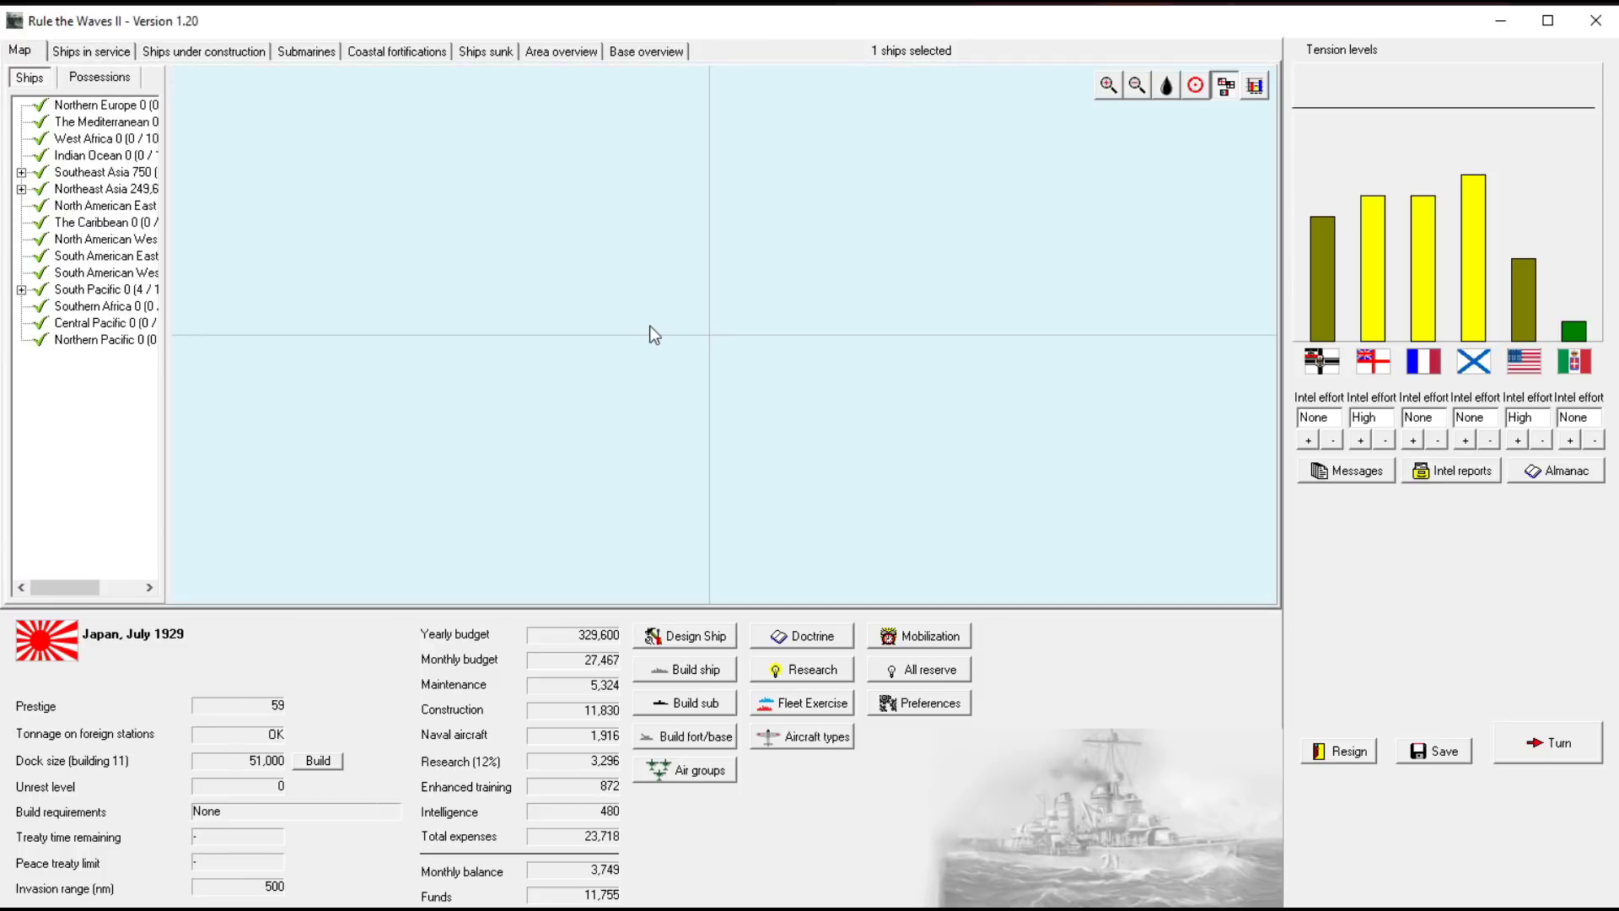
drag(163, 313, 318, 315)
click(1121, 388)
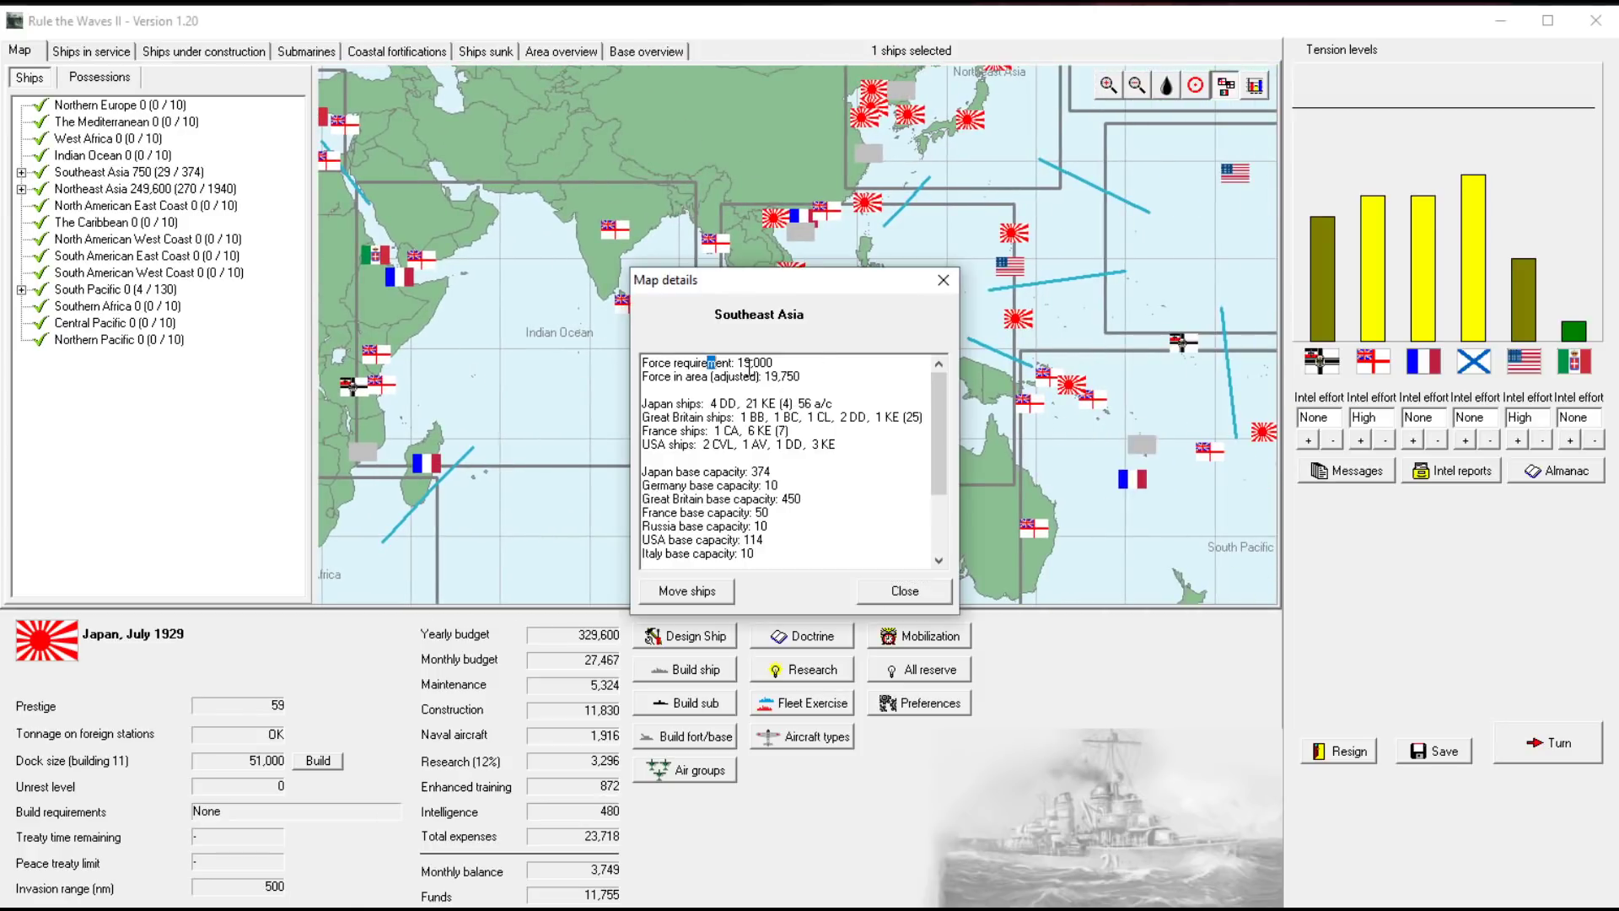
click(906, 590)
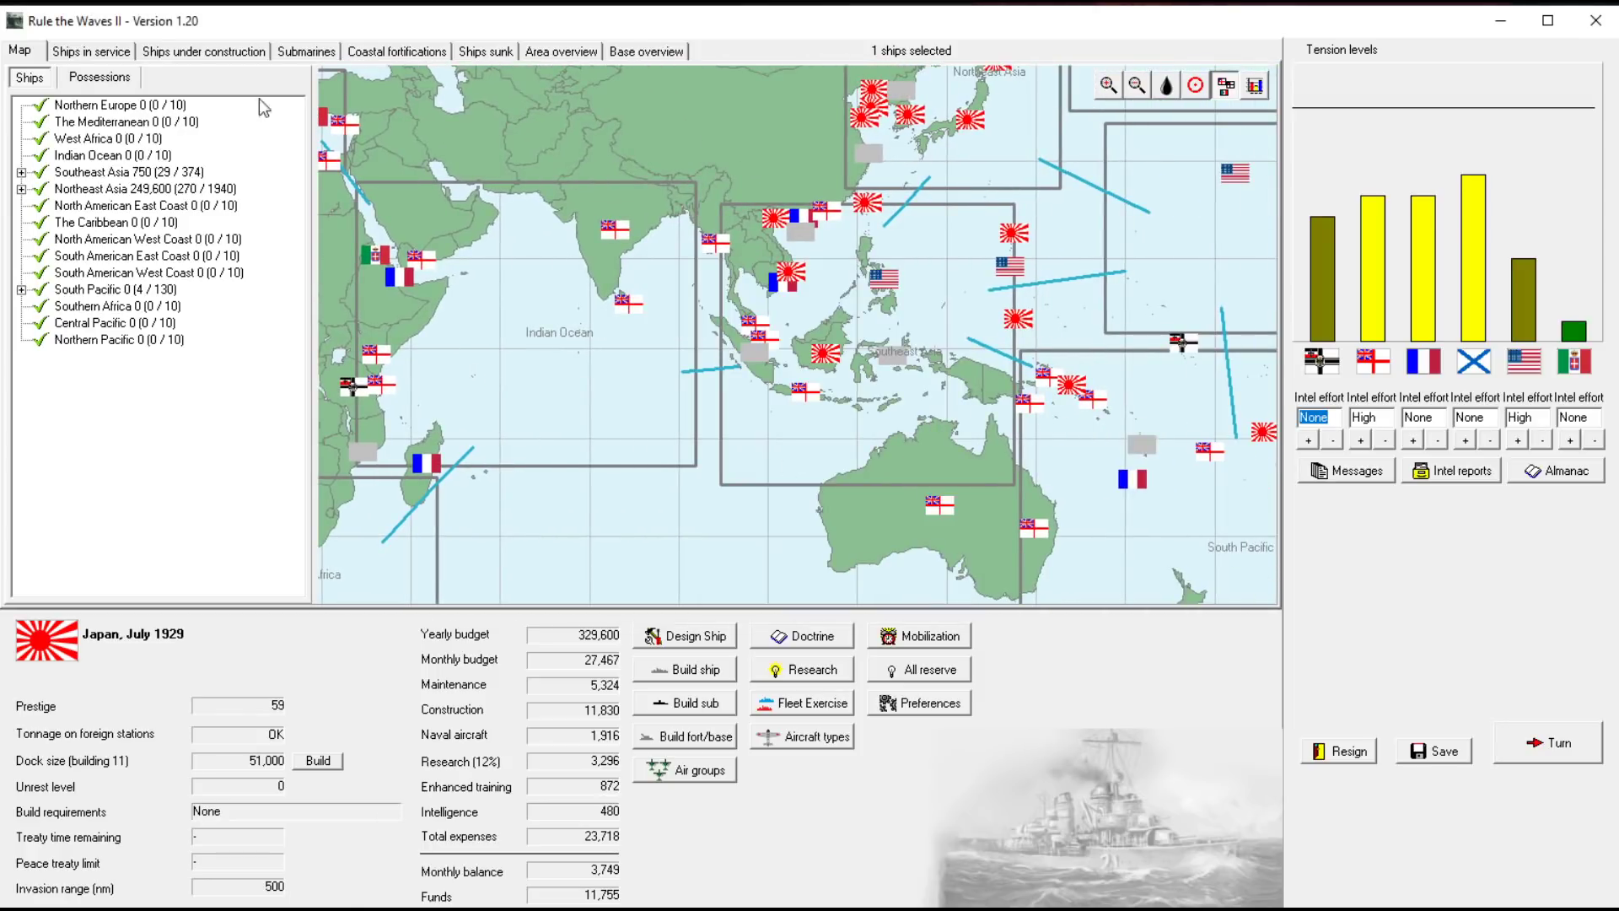
click(86, 49)
click(704, 367)
scroll(753, 368, down, 3)
scroll(753, 365, down, 9)
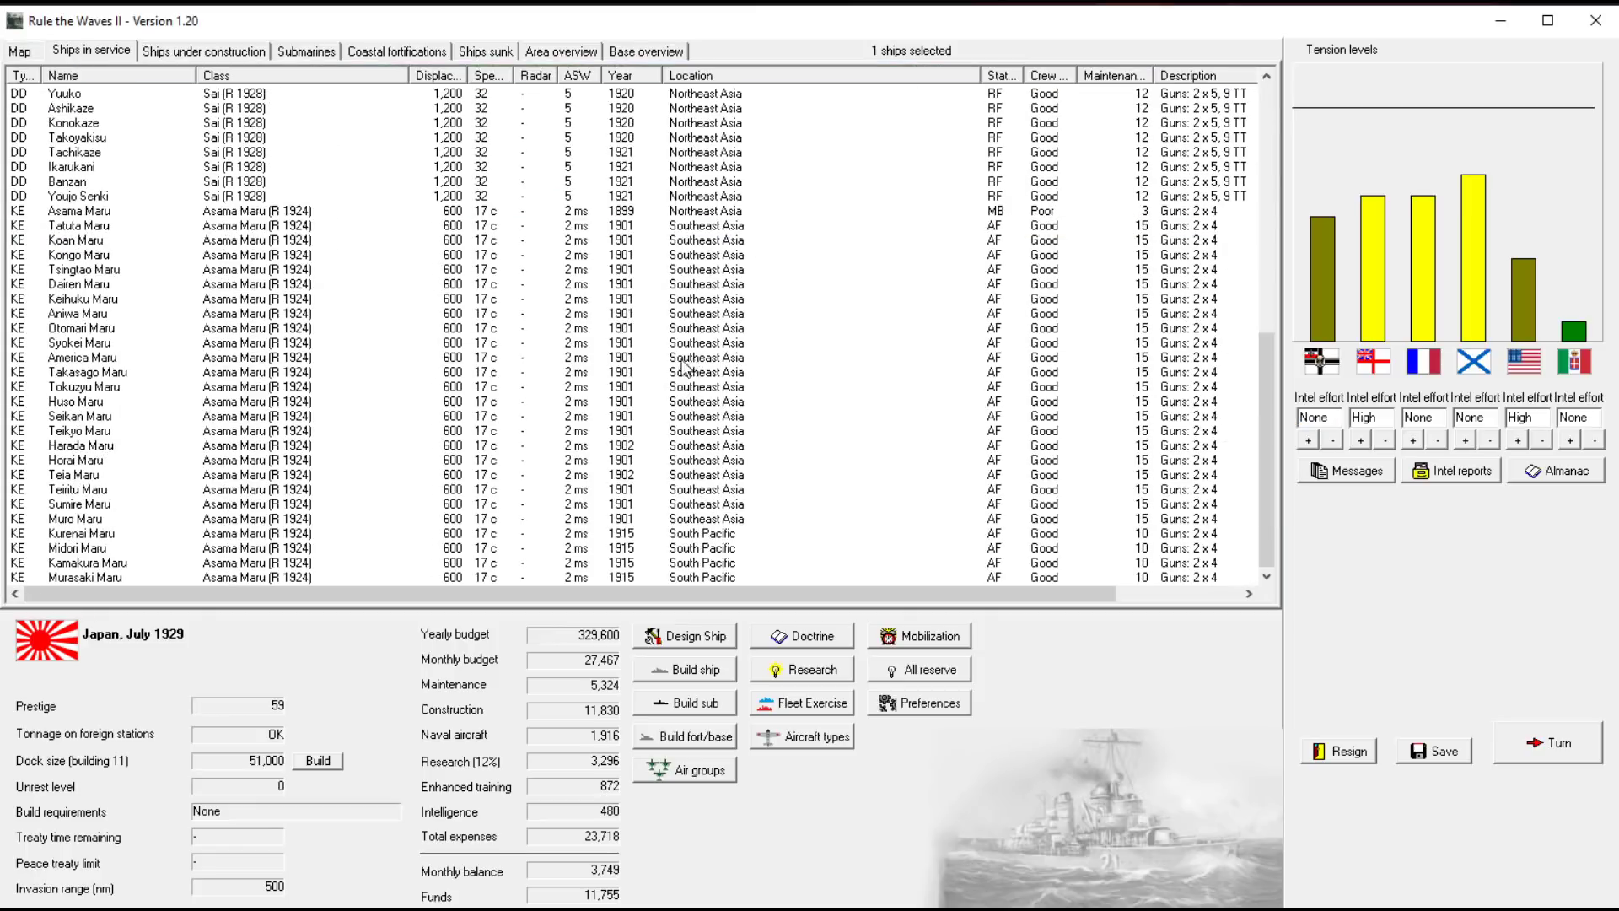
Order escort Tatuta Maru from Southeast Asia to Northeast Asia and end the turn
click(711, 226)
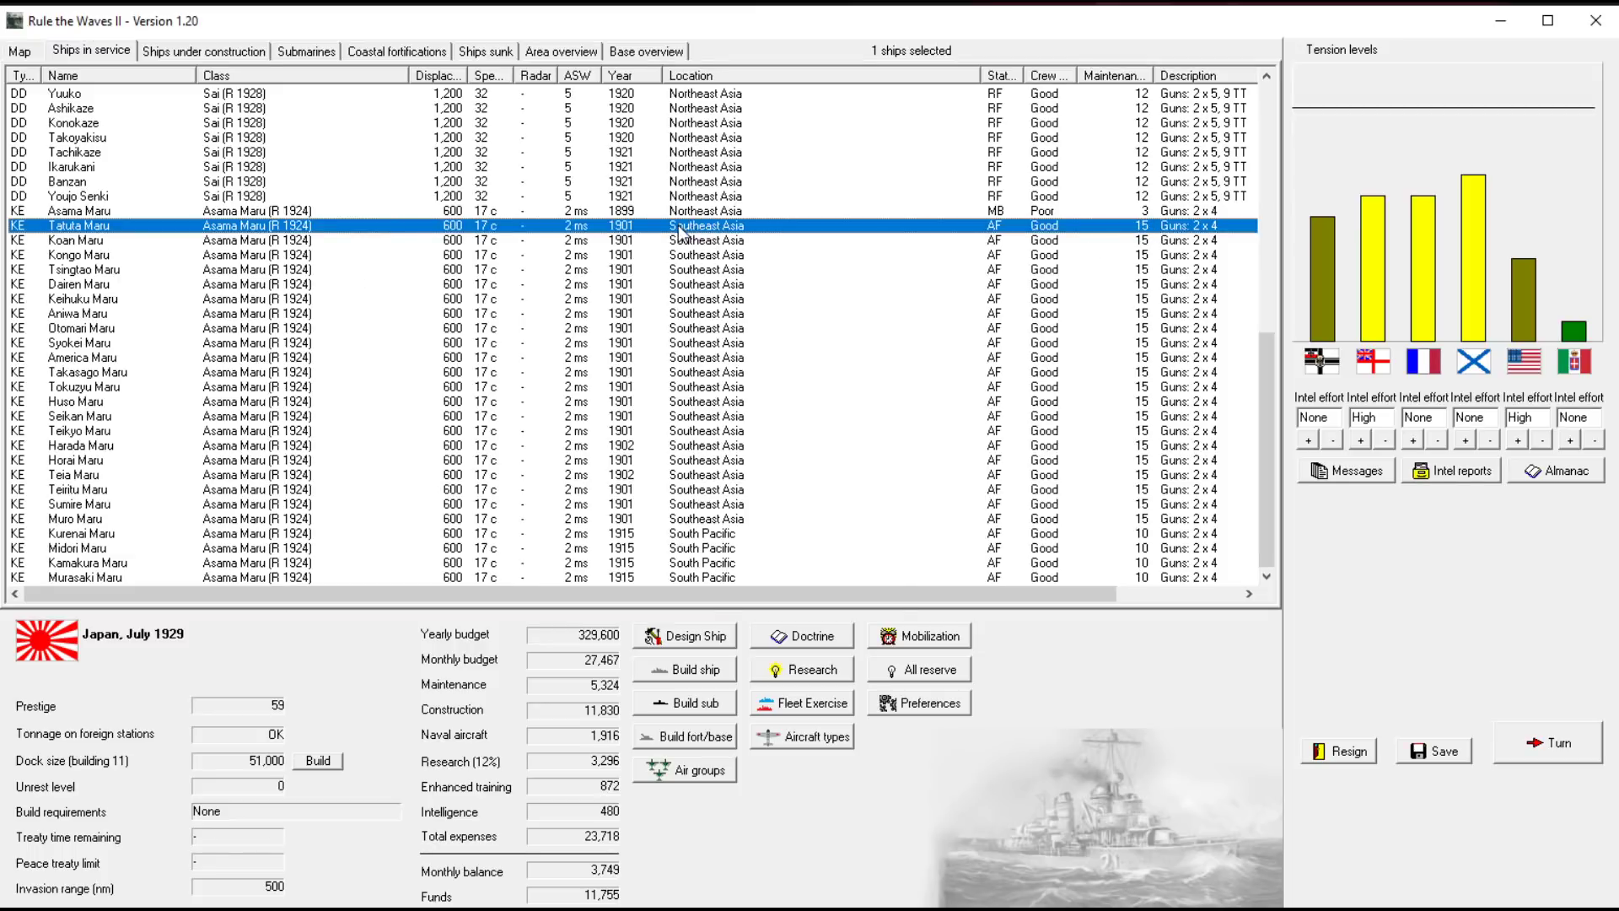
right_click(679, 226)
click(752, 380)
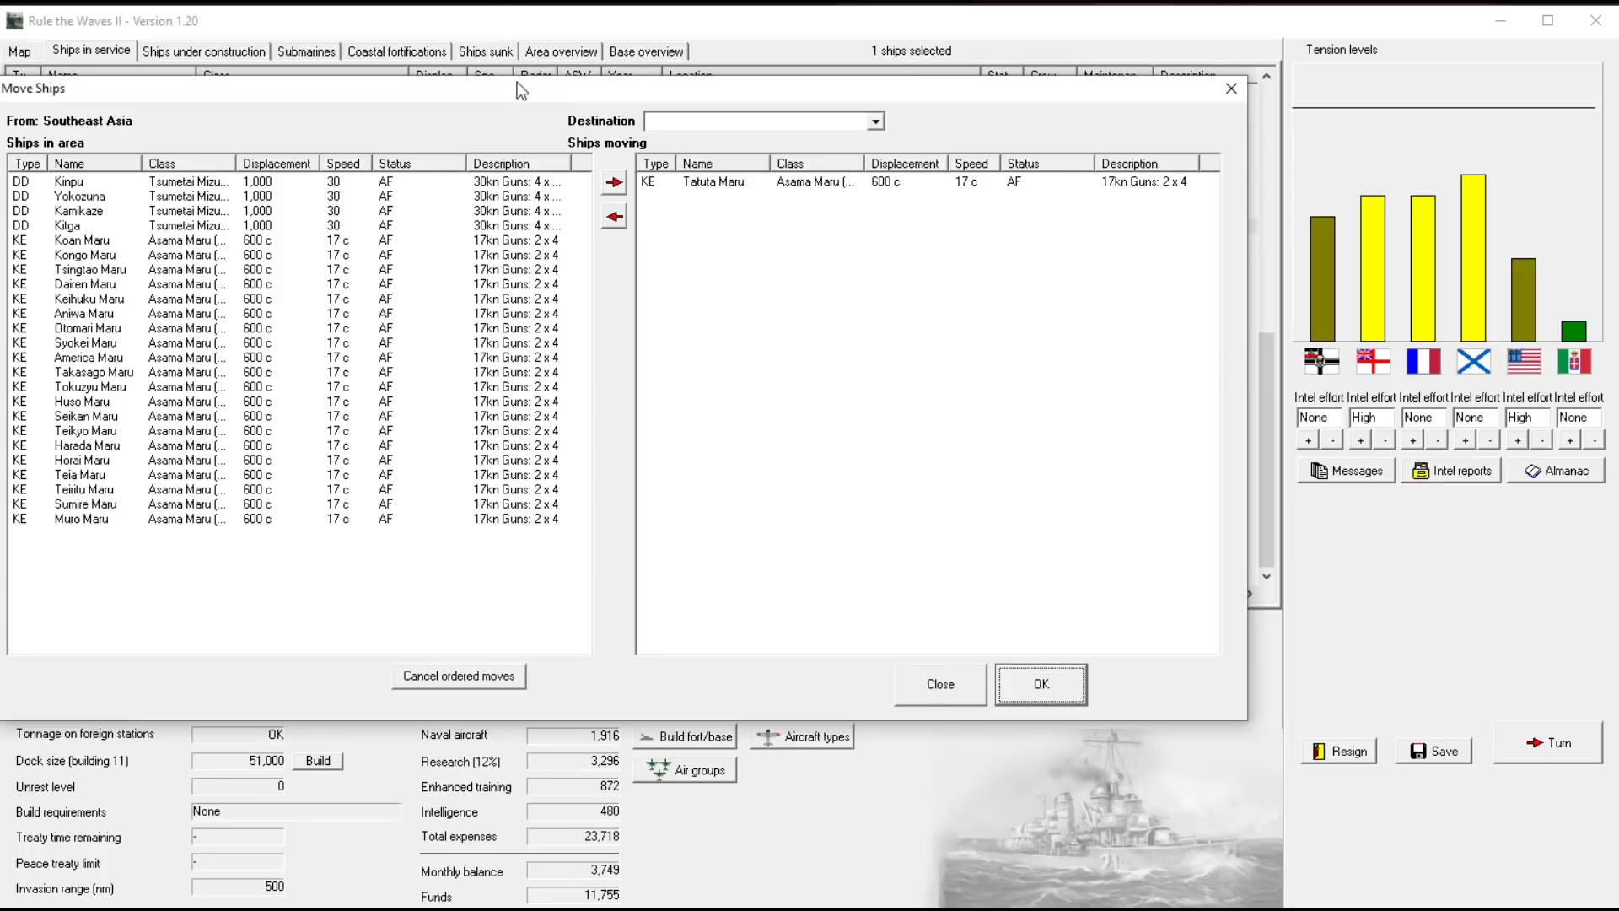
drag(512, 83, 566, 105)
click(916, 142)
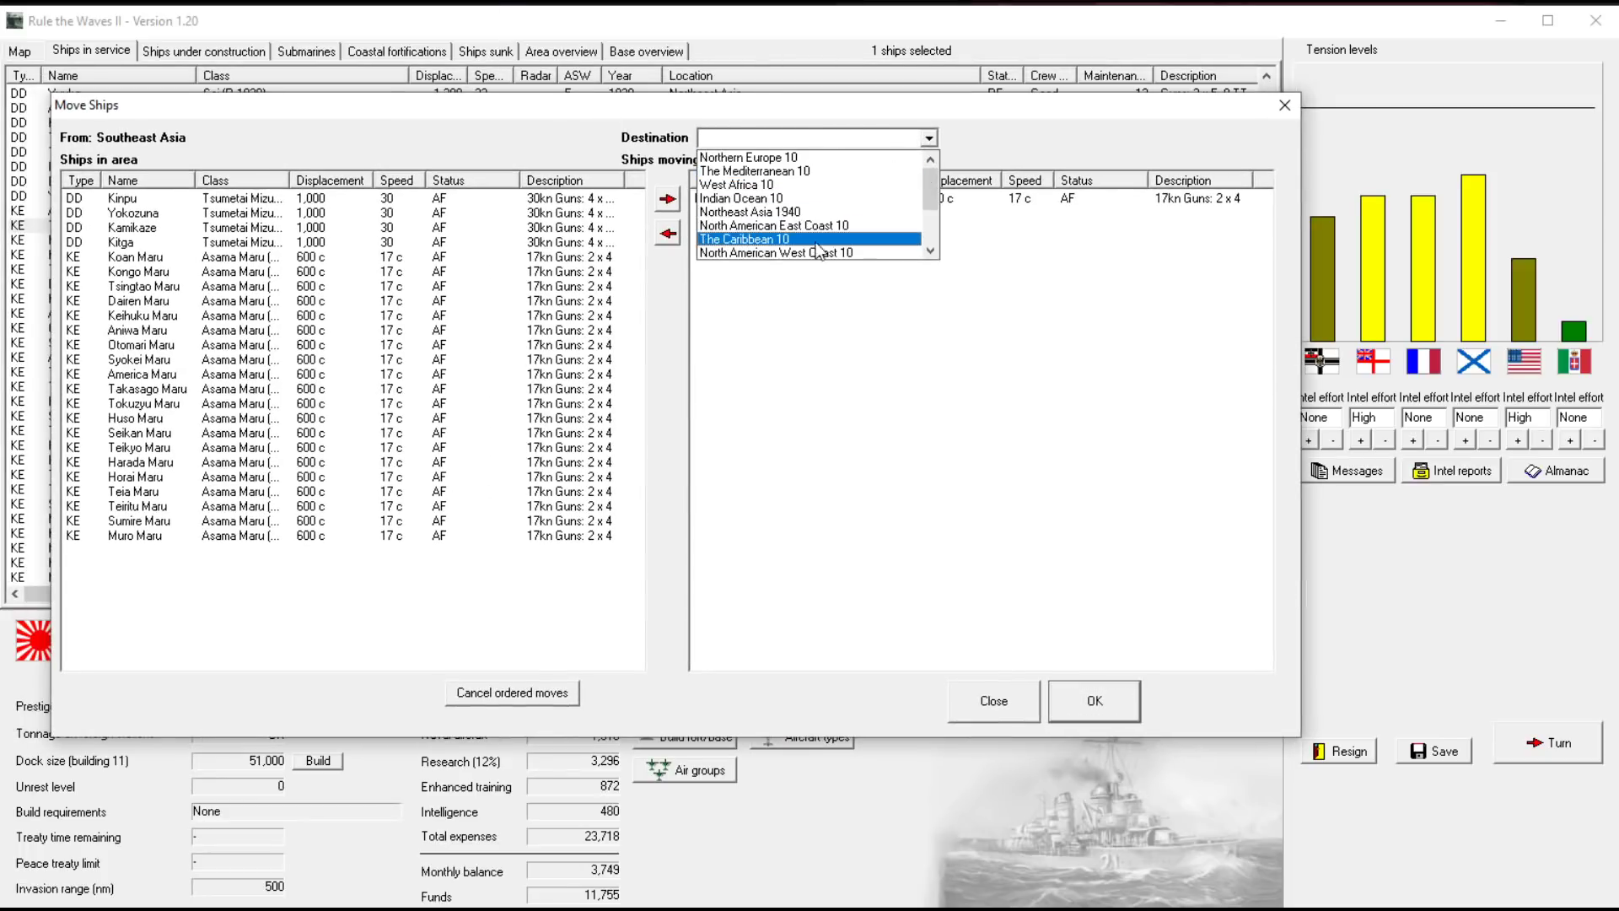
scroll(811, 229, down, 1)
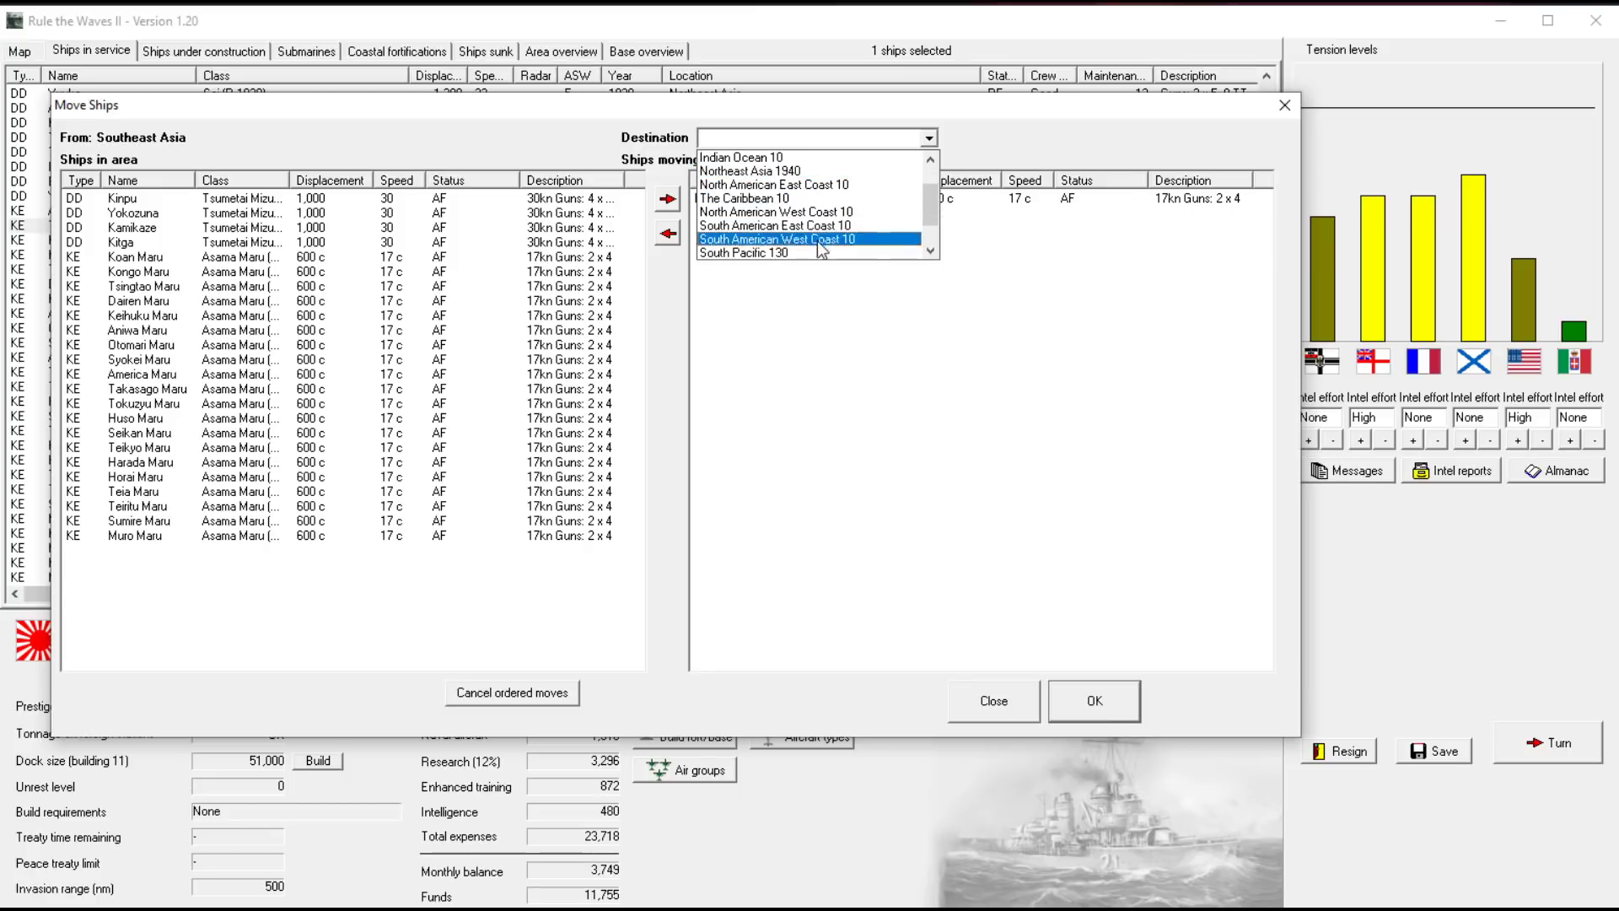
scroll(803, 238, down, 1)
scroll(803, 238, up, 2)
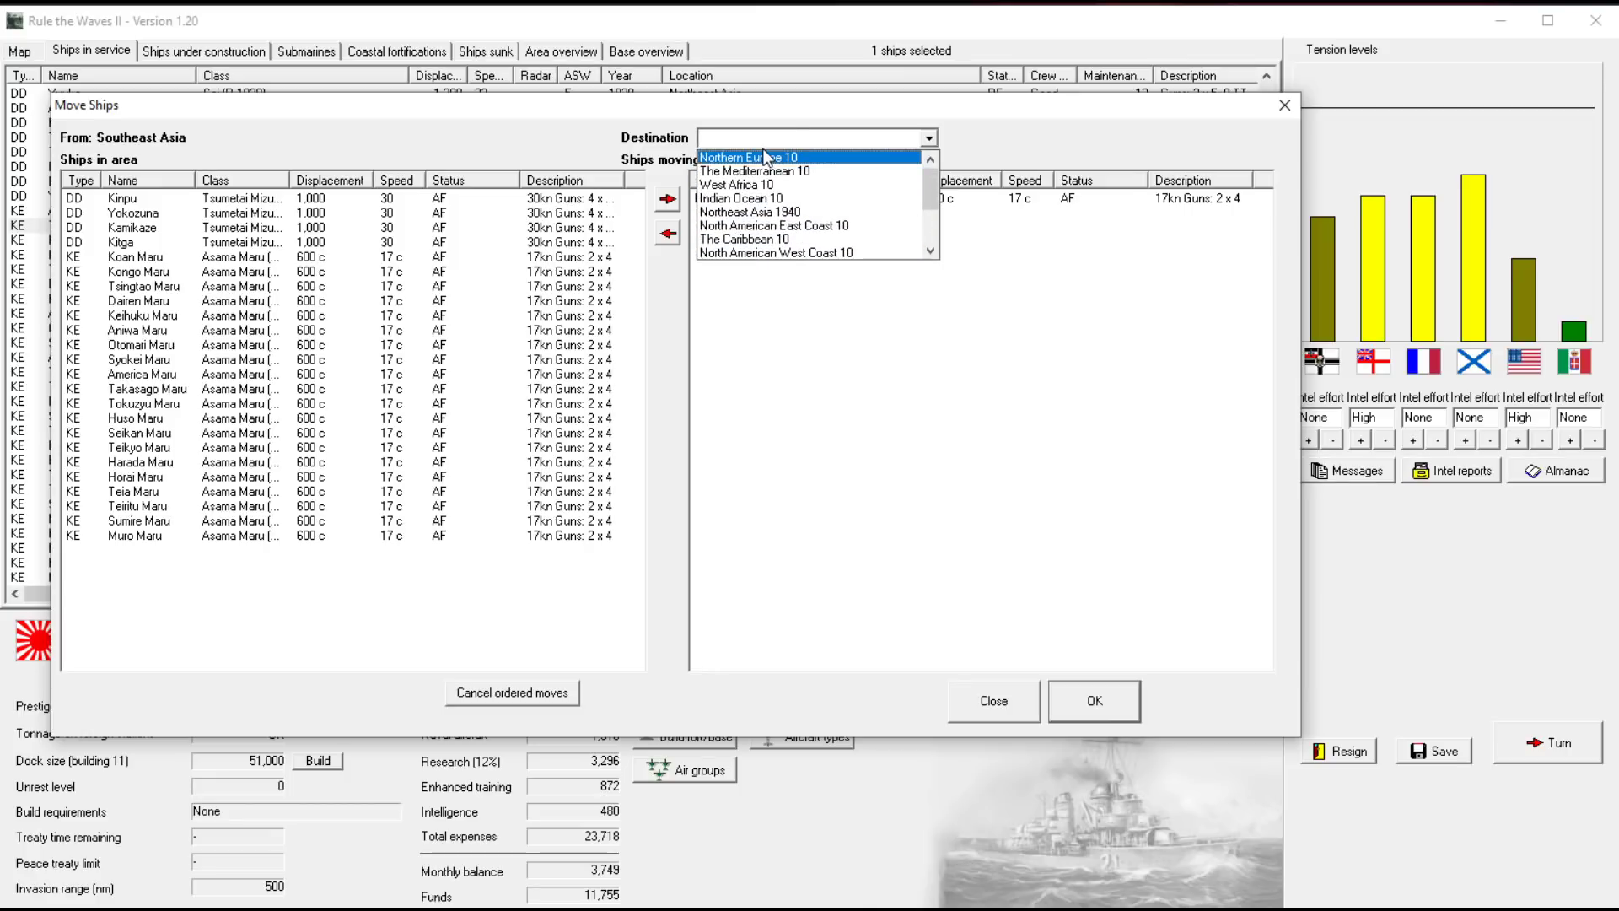
click(750, 211)
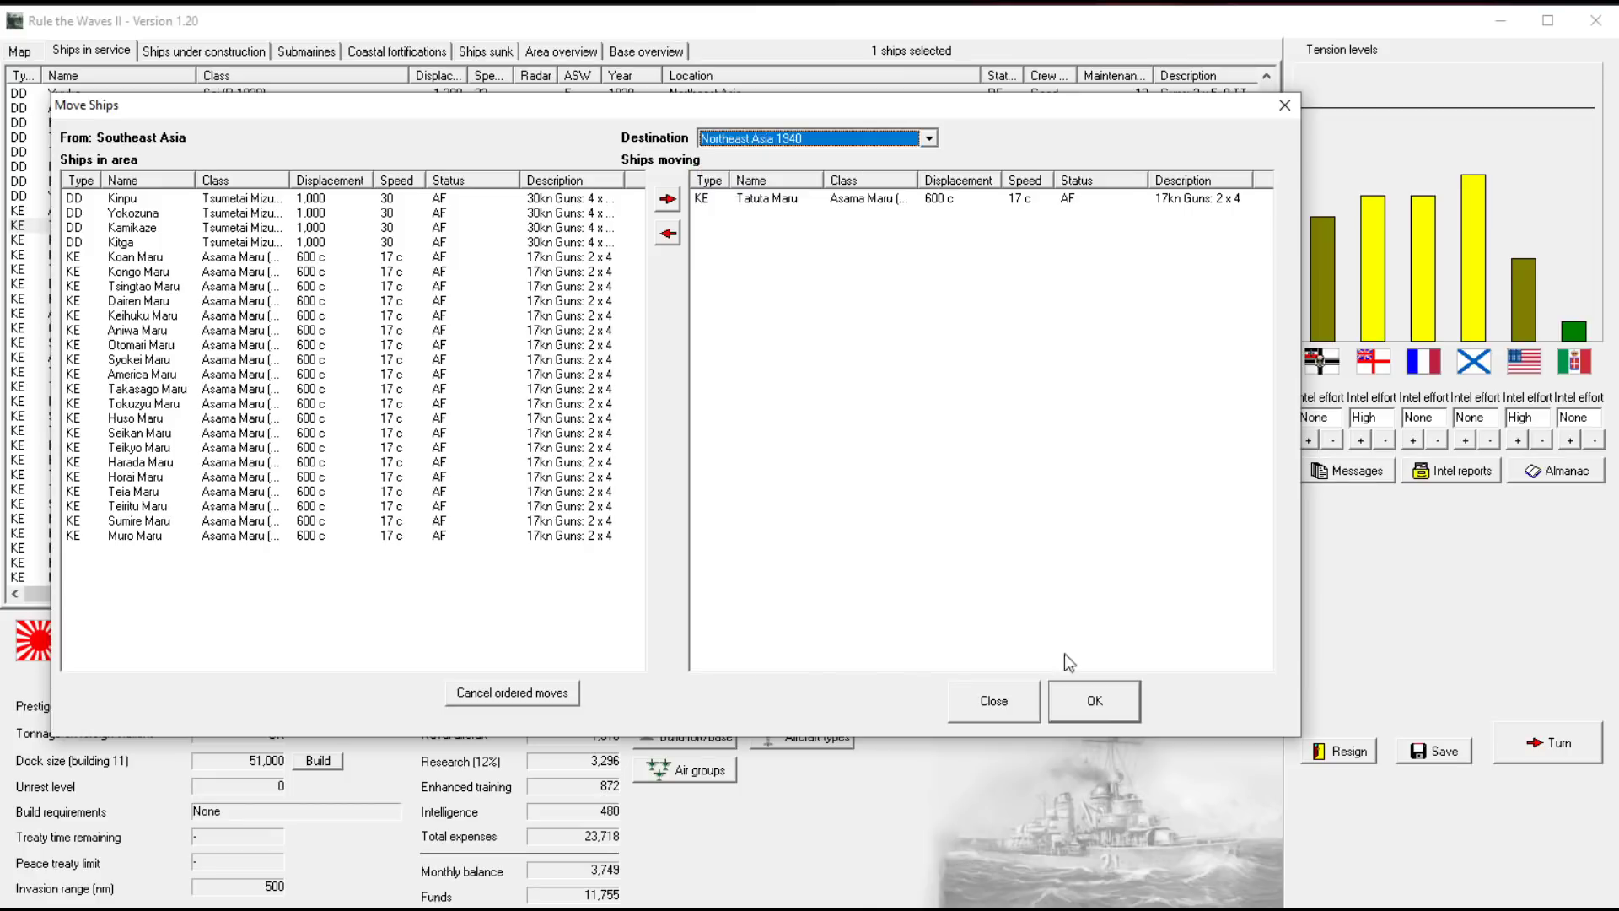
click(1083, 695)
click(1528, 755)
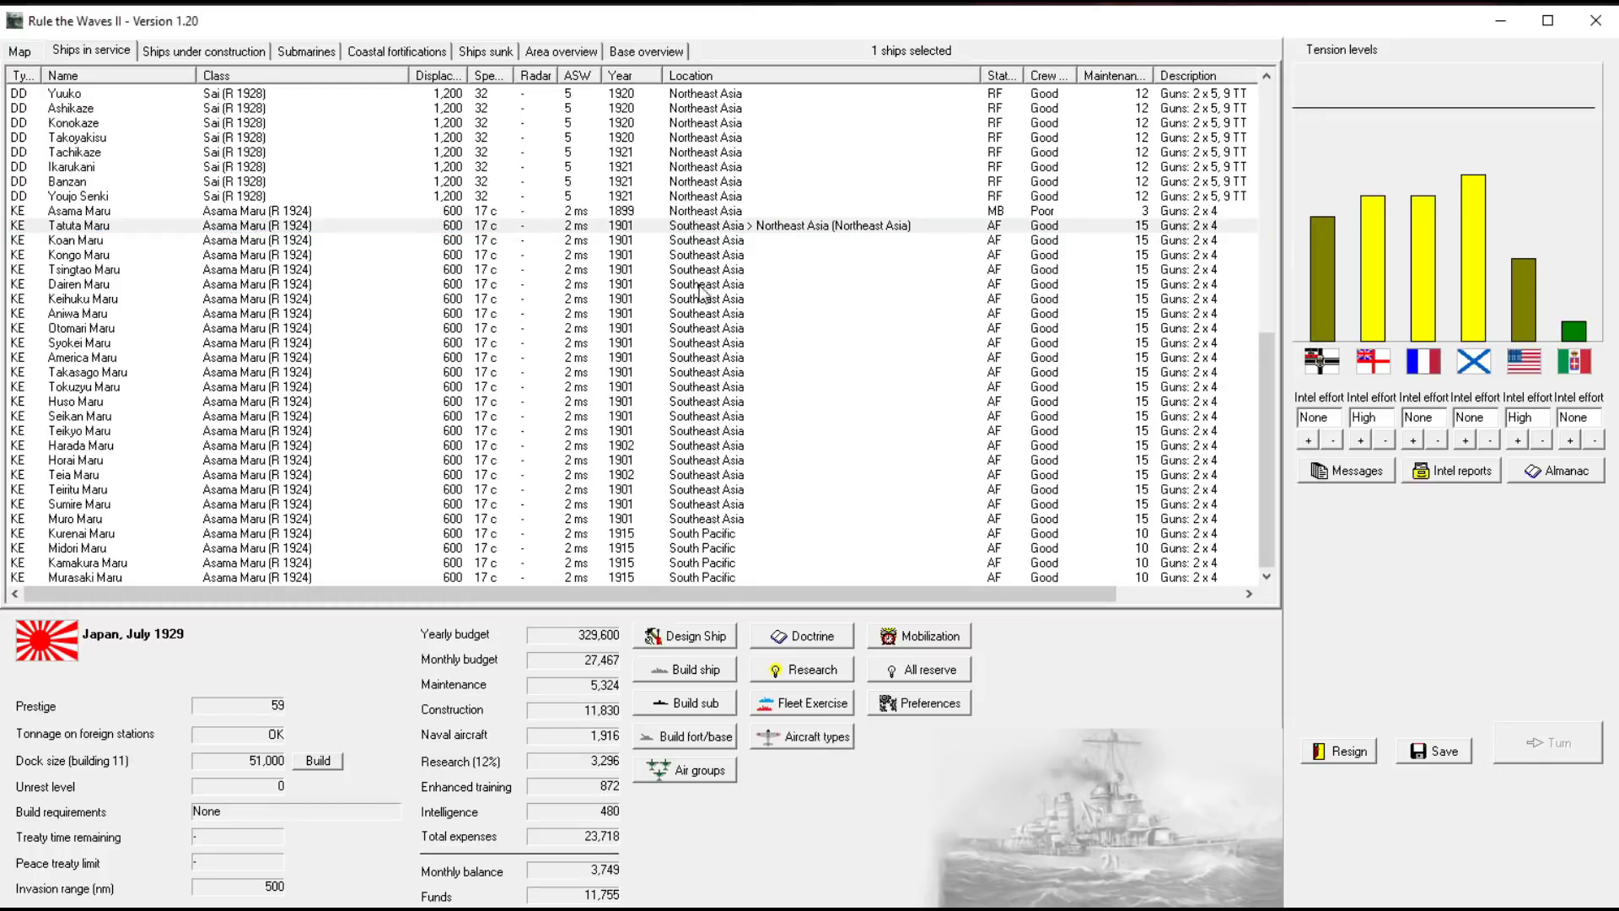
Take the hard line with Russia, acknowledge the superimposed-CL-mount breakthrough and enter August 1929
key(Return)
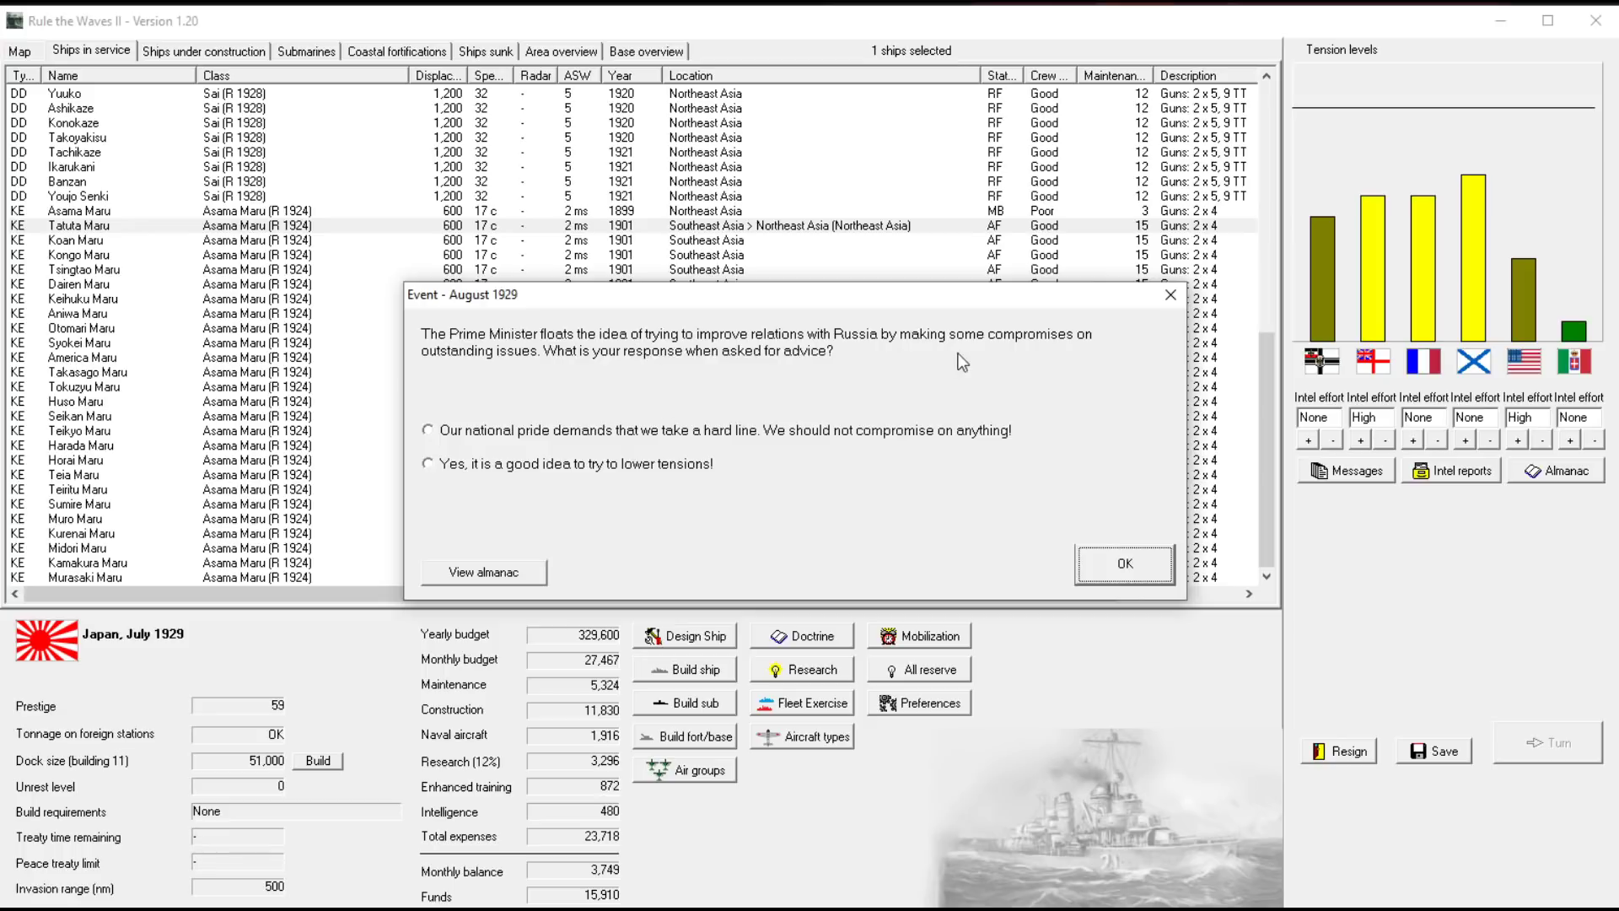
click(606, 433)
click(1122, 573)
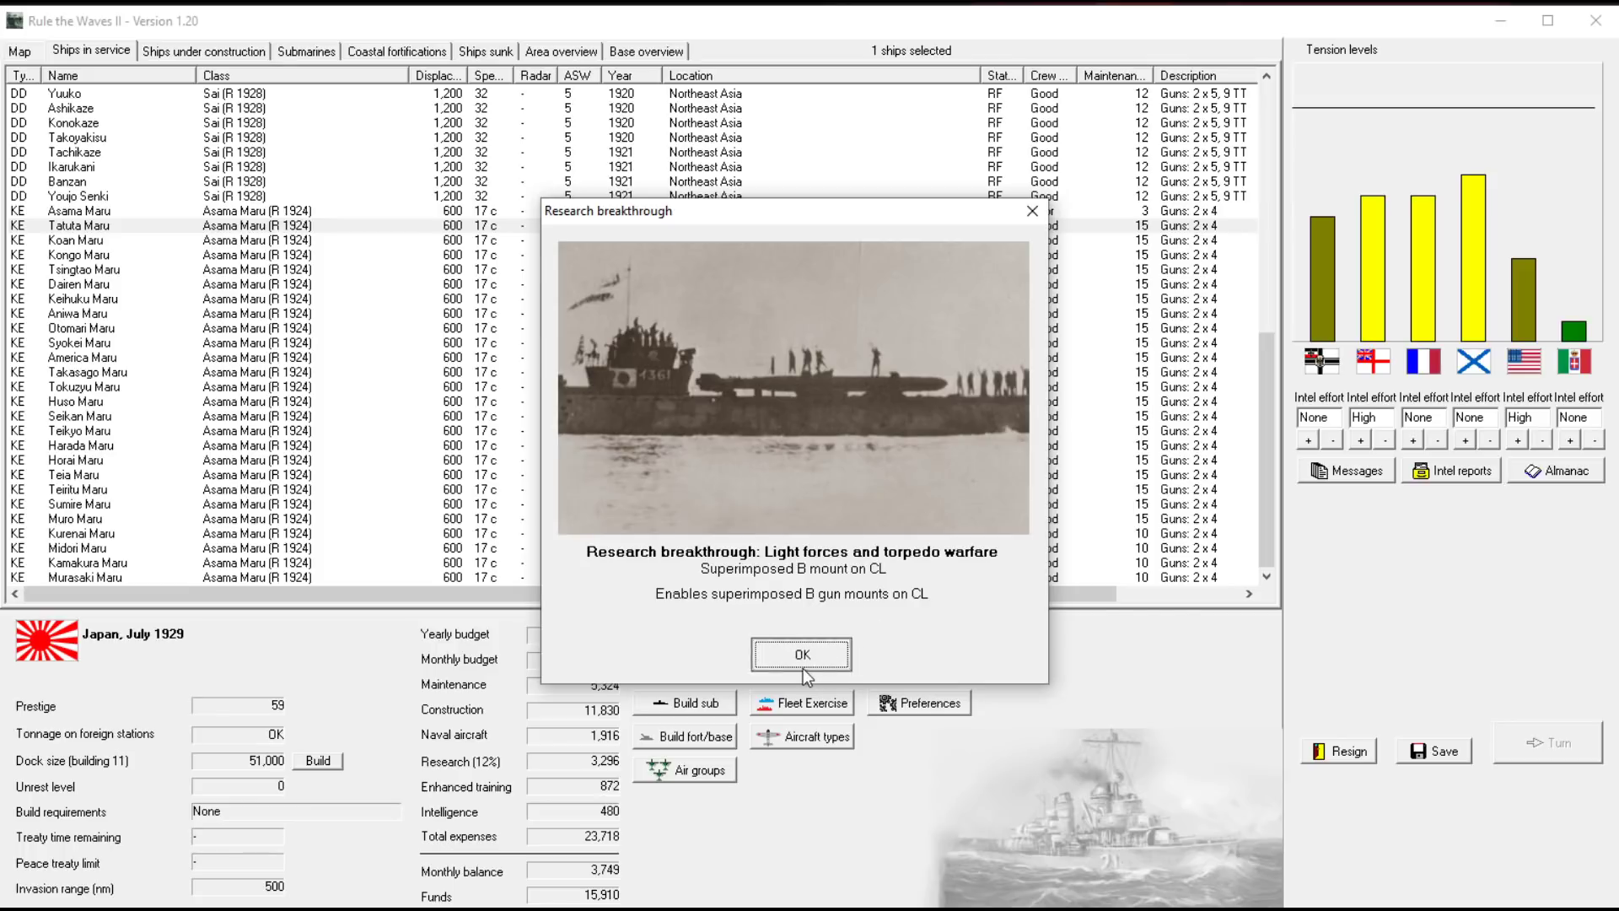
click(800, 656)
click(1138, 620)
click(684, 401)
scroll(678, 399, down, 5)
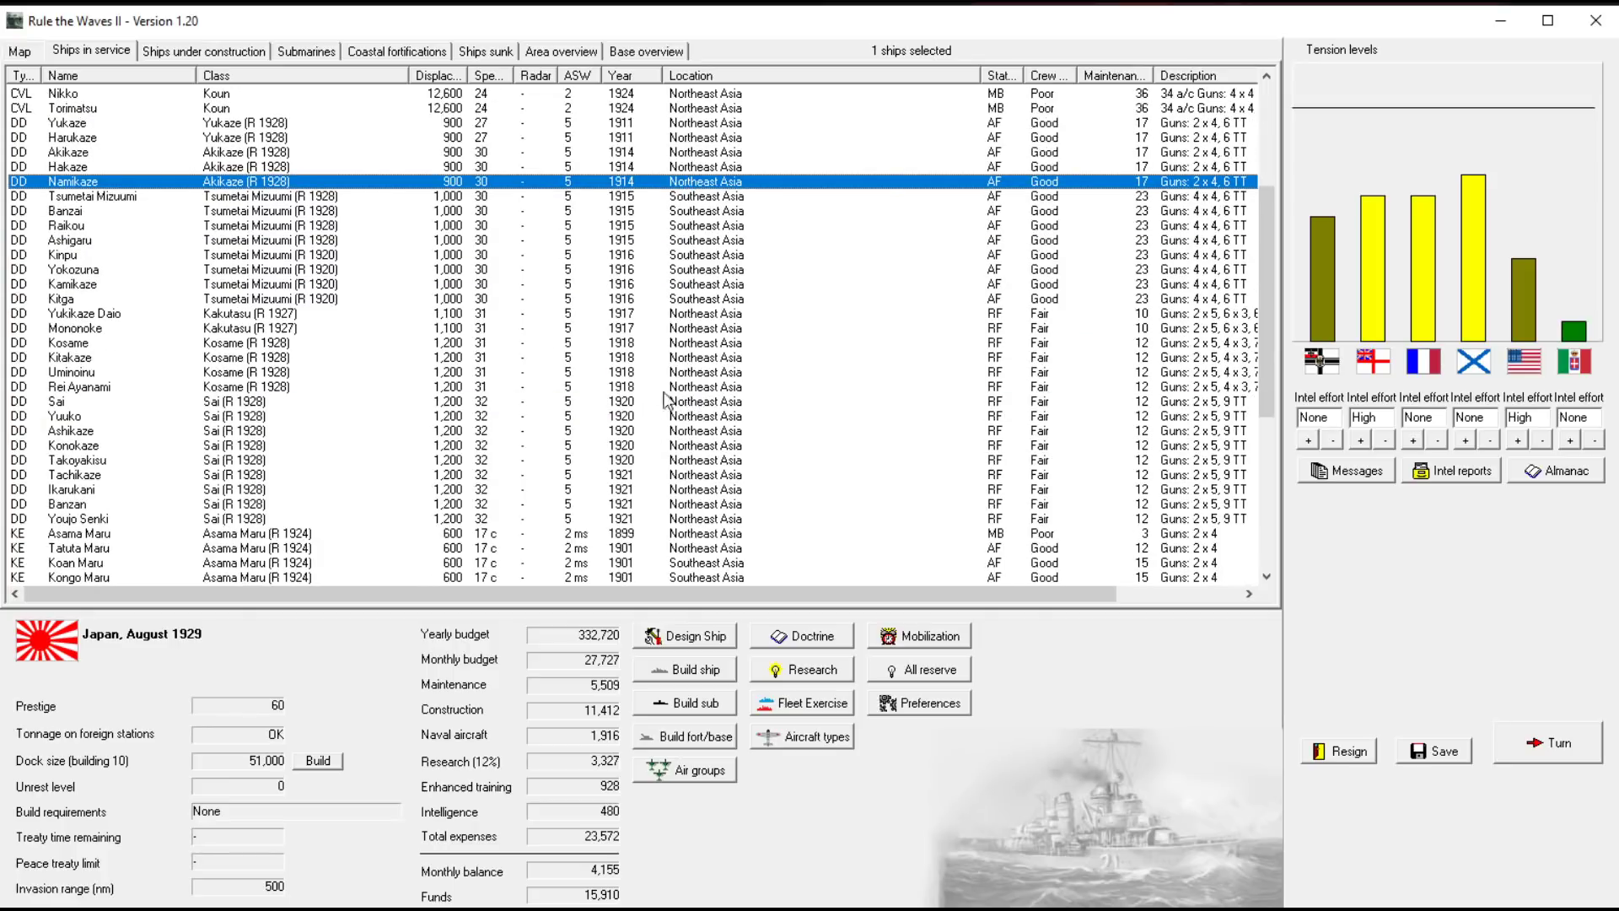
scroll(600, 368, down, 5)
scroll(689, 335, down, 2)
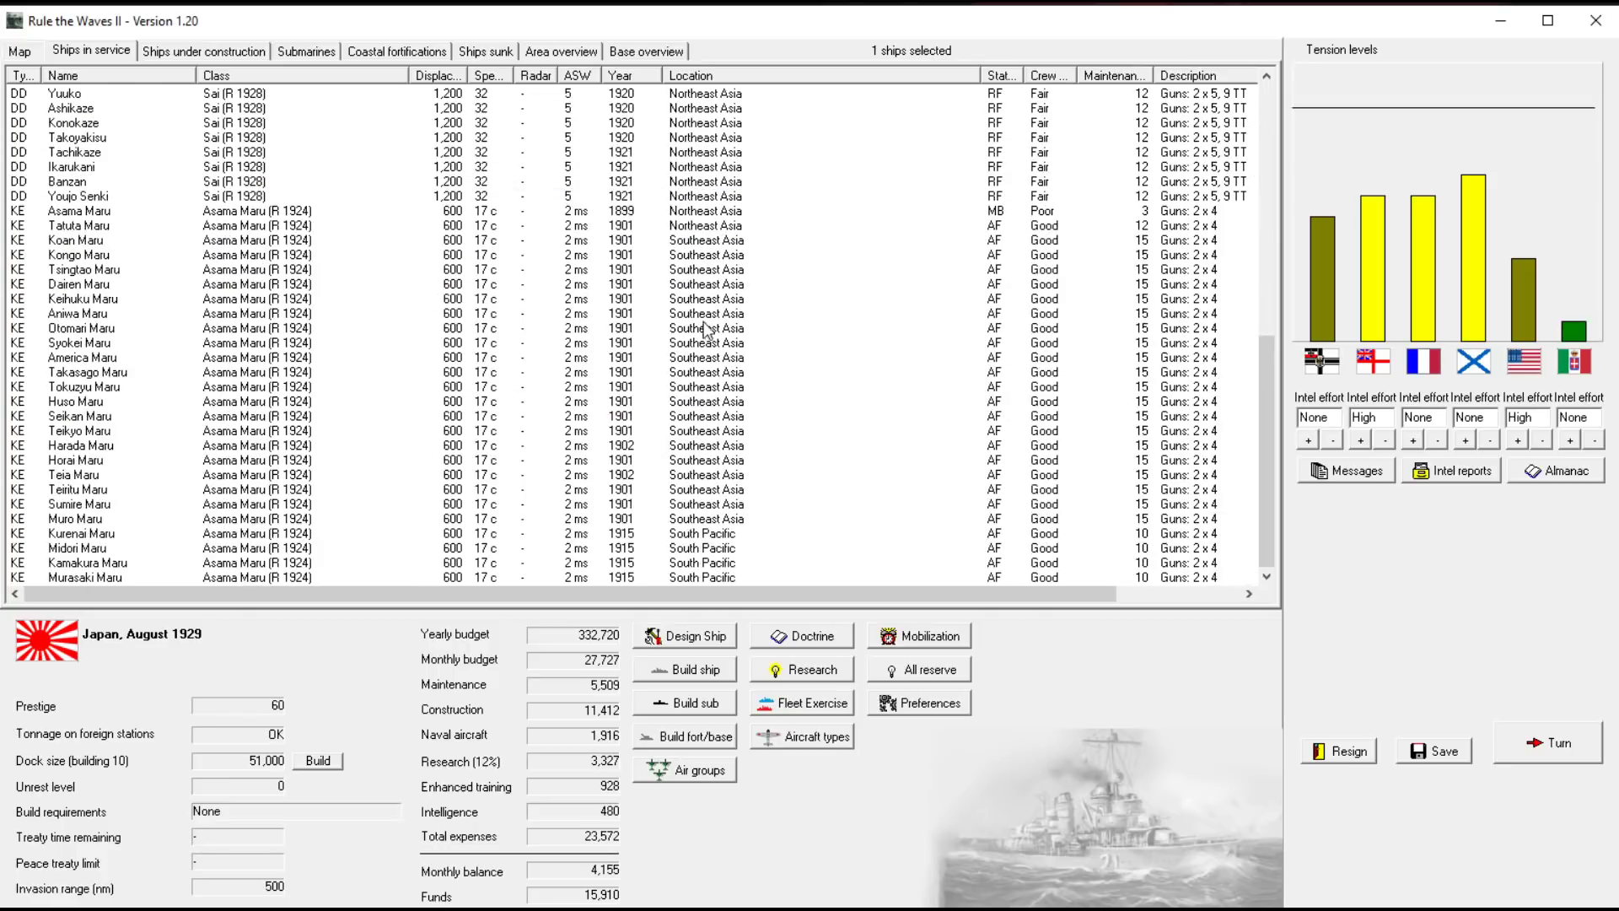
Browse destroyers Youjo Senki, Mononoke, Rei Ayanami and Sai in the ship list
click(312, 199)
scroll(488, 259, up, 7)
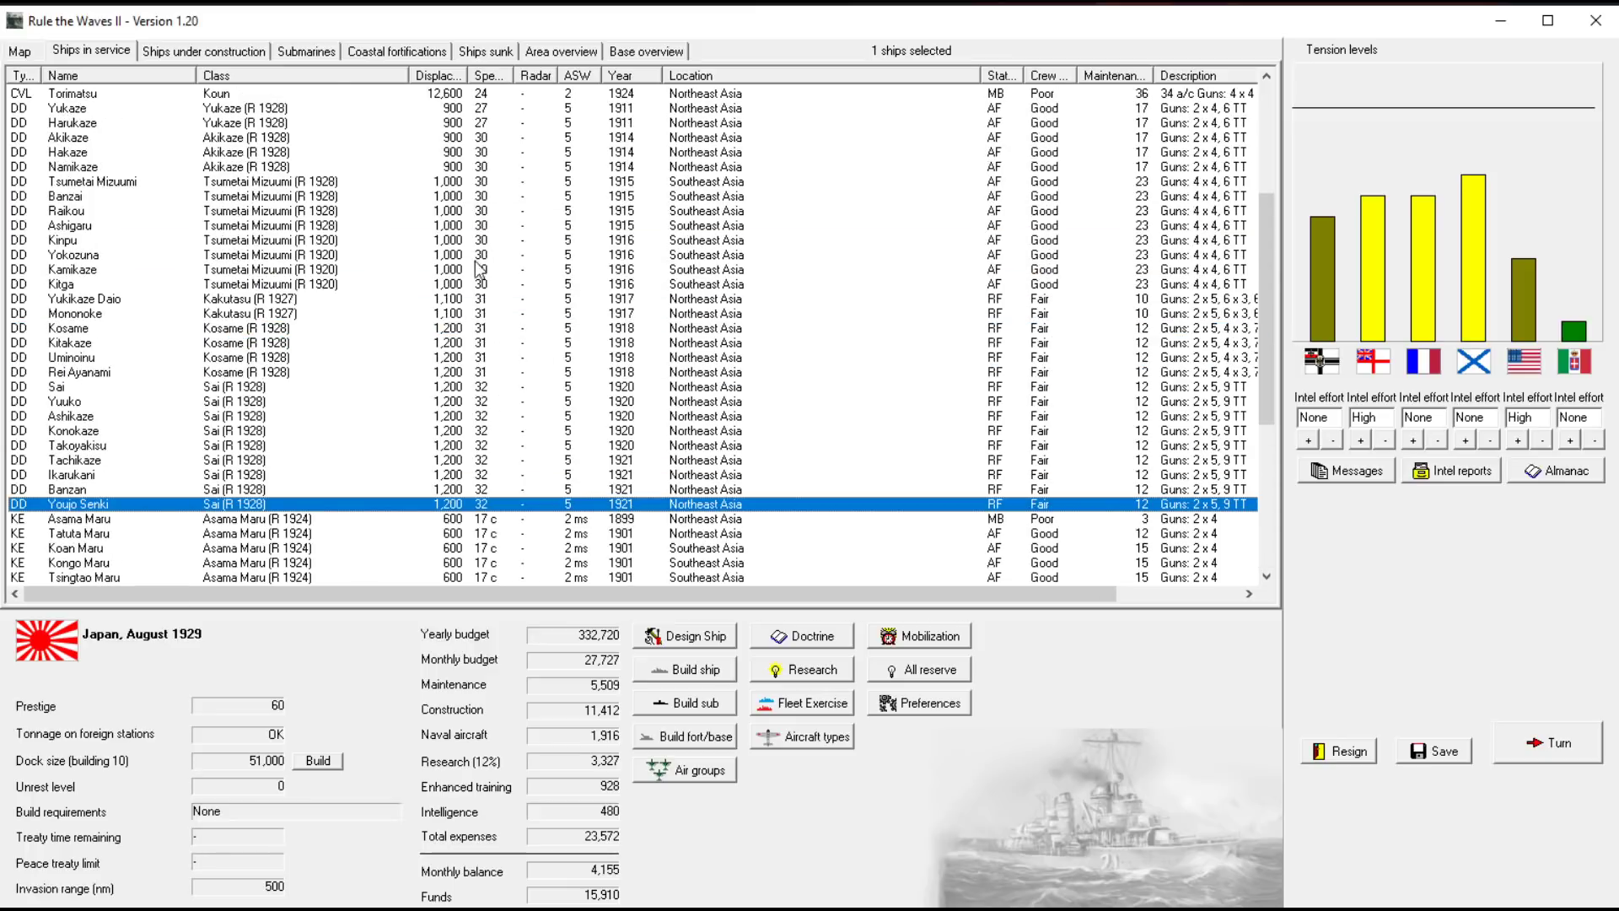
click(371, 313)
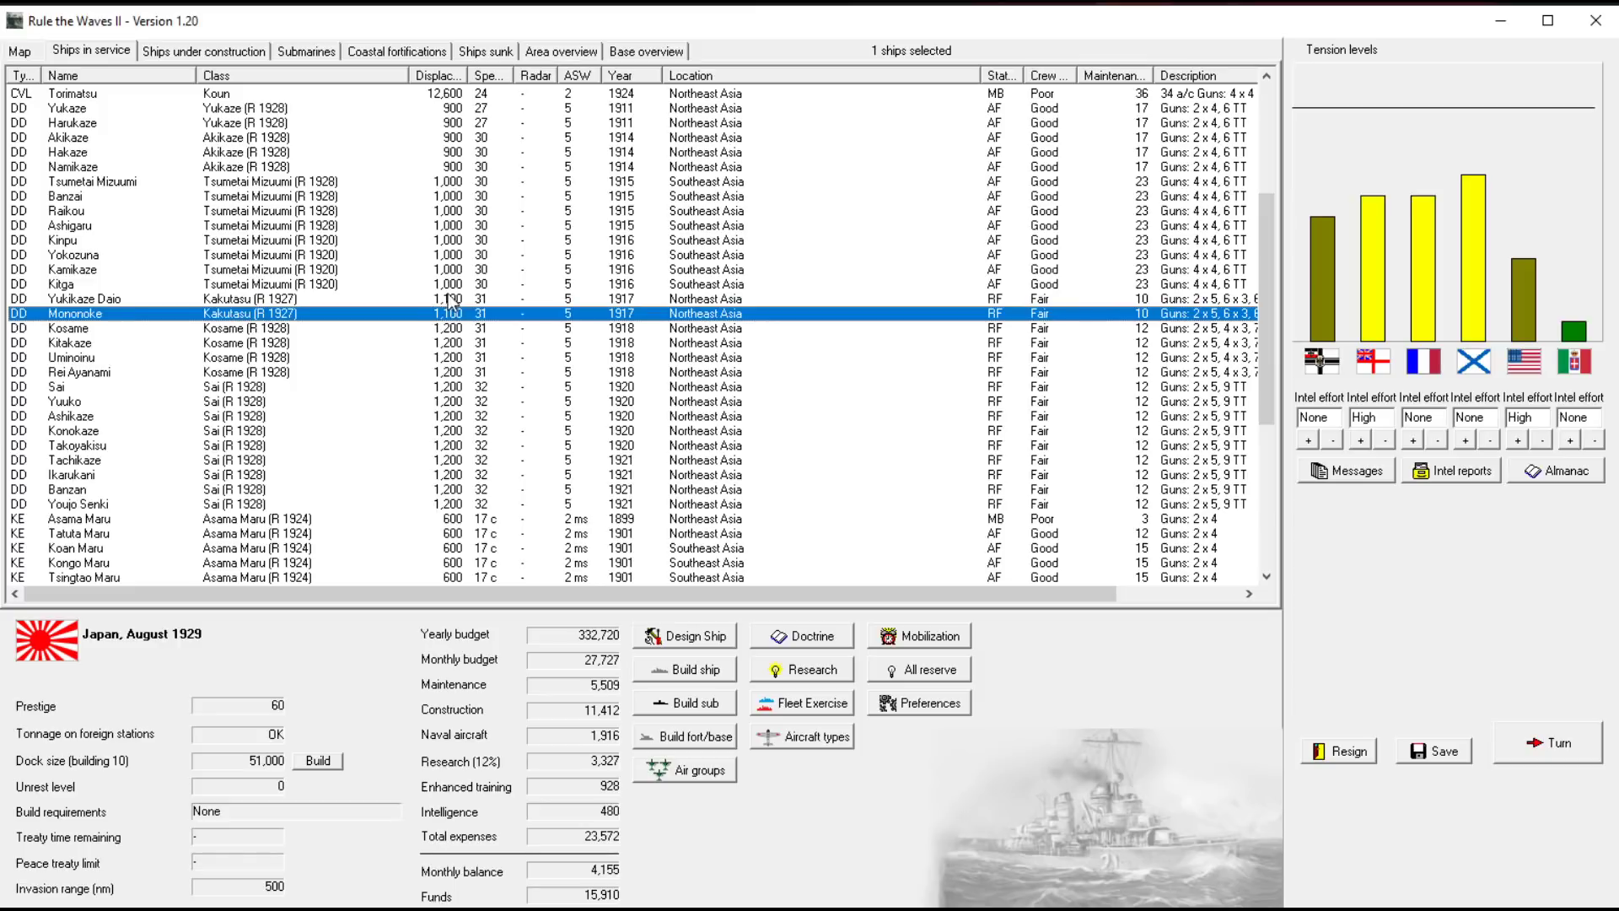
click(675, 373)
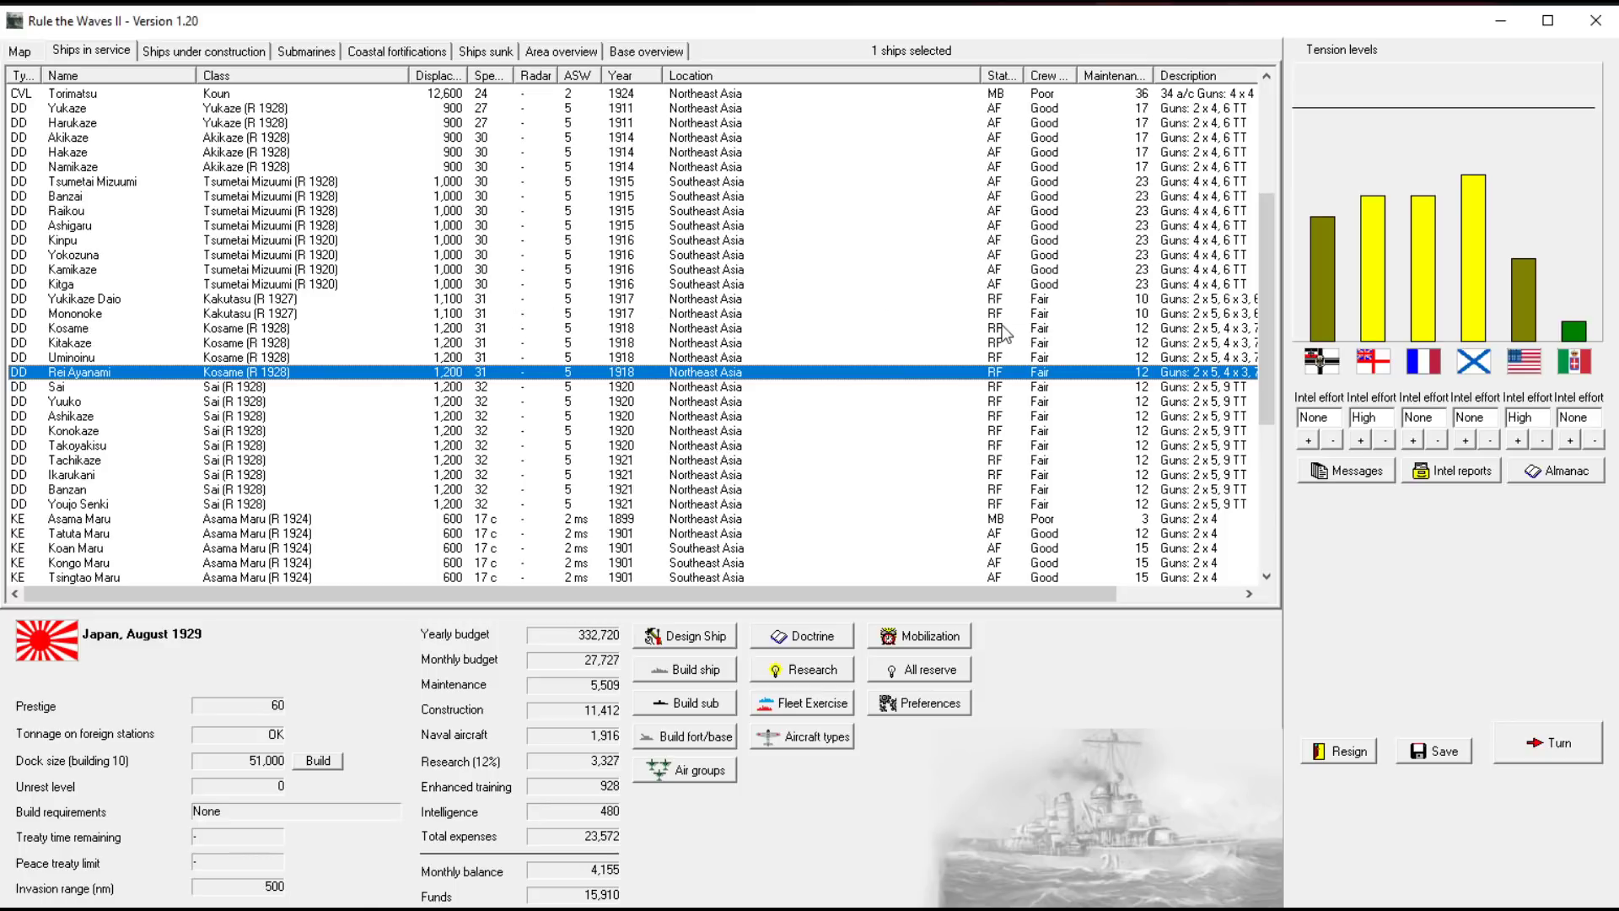
click(279, 301)
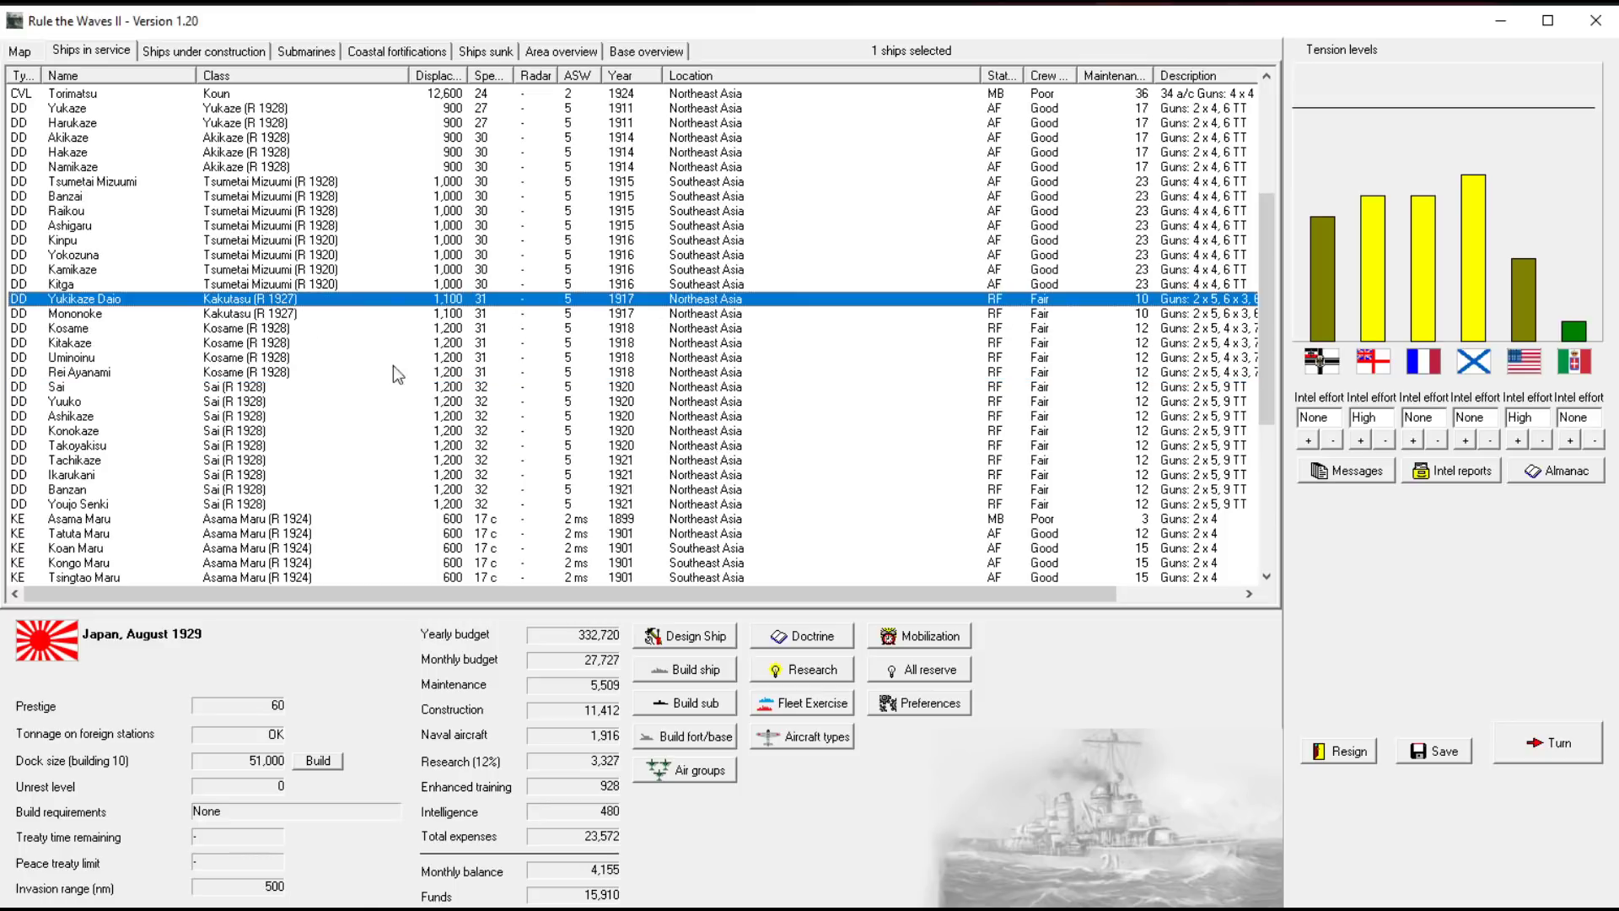
click(269, 386)
scroll(380, 386, down, 3)
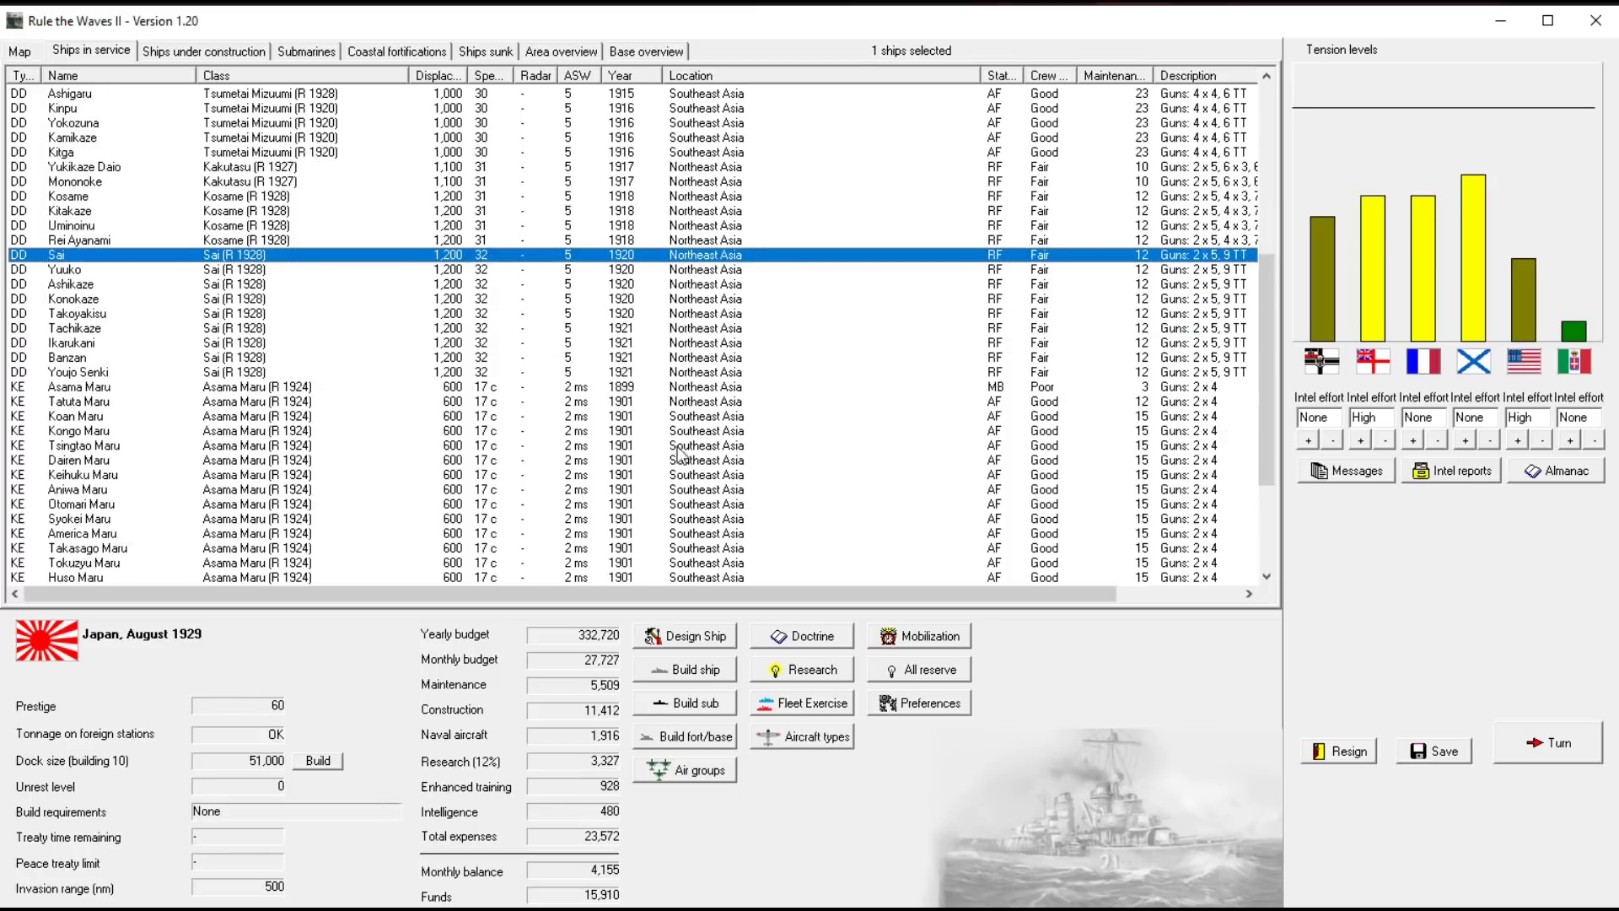
Mothball the escort Tatuta Maru
click(648, 403)
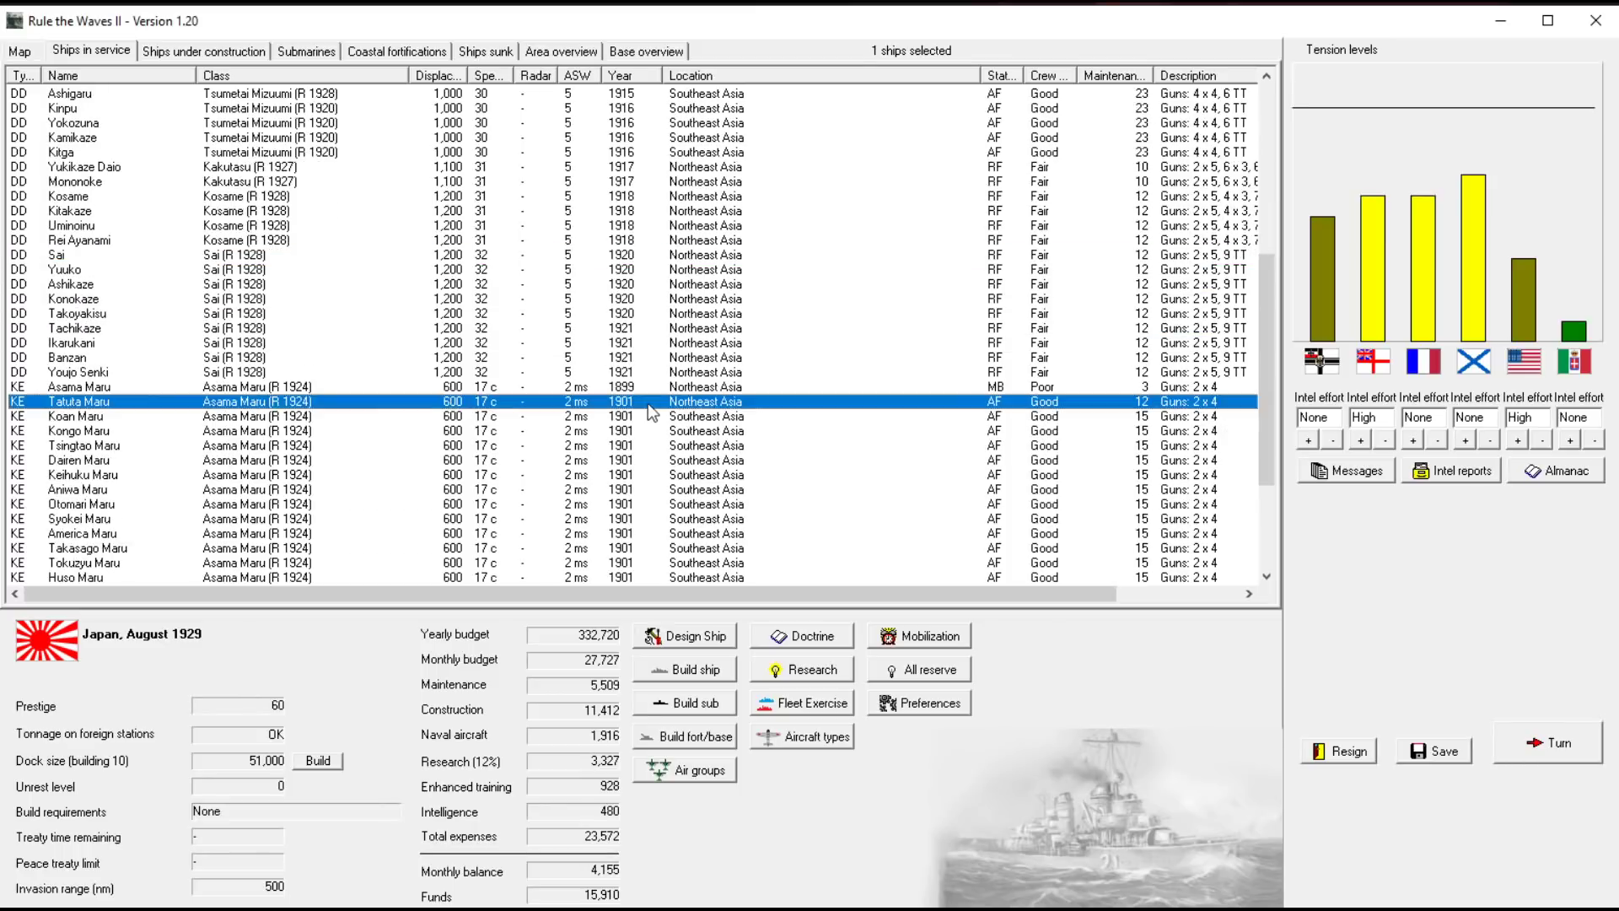
right_click(725, 403)
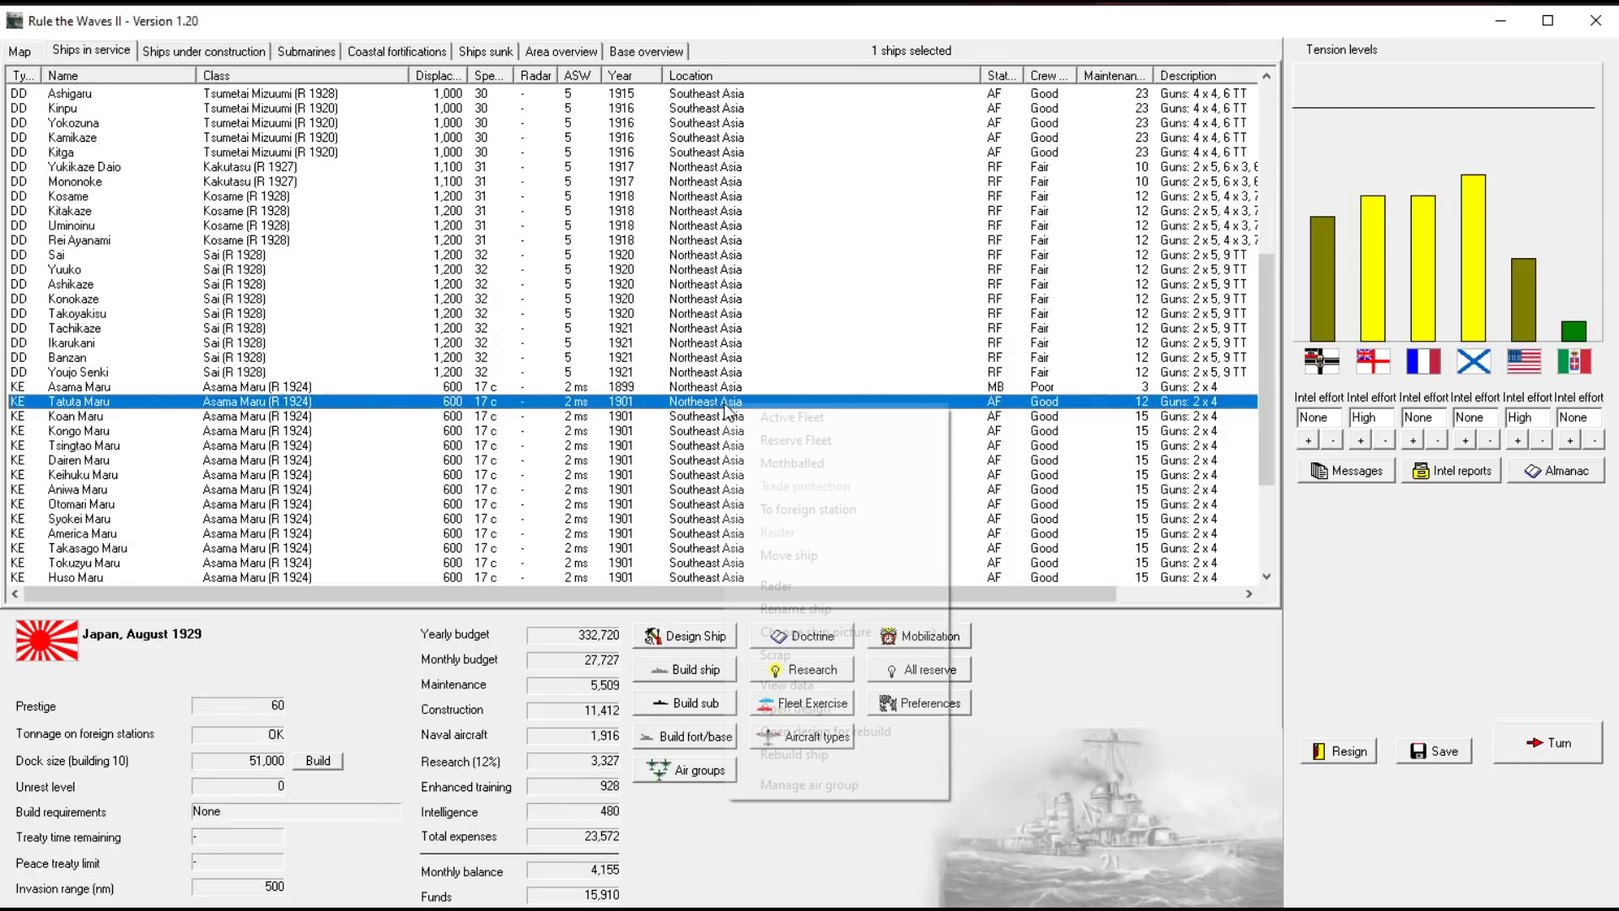
click(803, 460)
click(611, 386)
scroll(610, 380, up, 4)
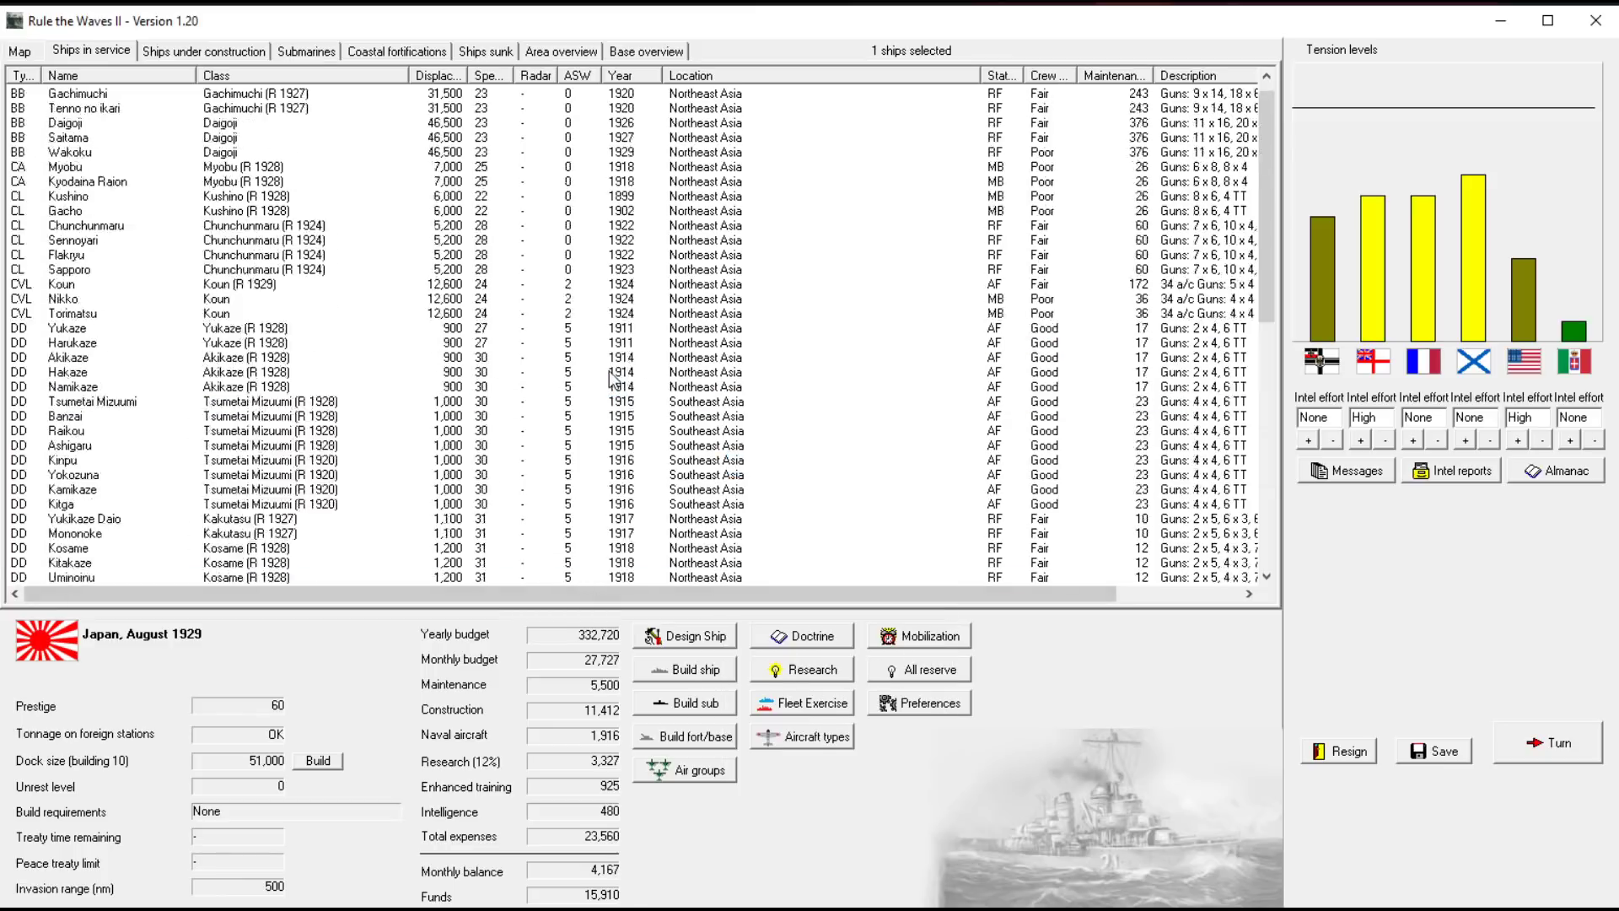
scroll(611, 379, up, 4)
Browse the battleships and cruisers, then mothball the light carrier Koun
click(286, 97)
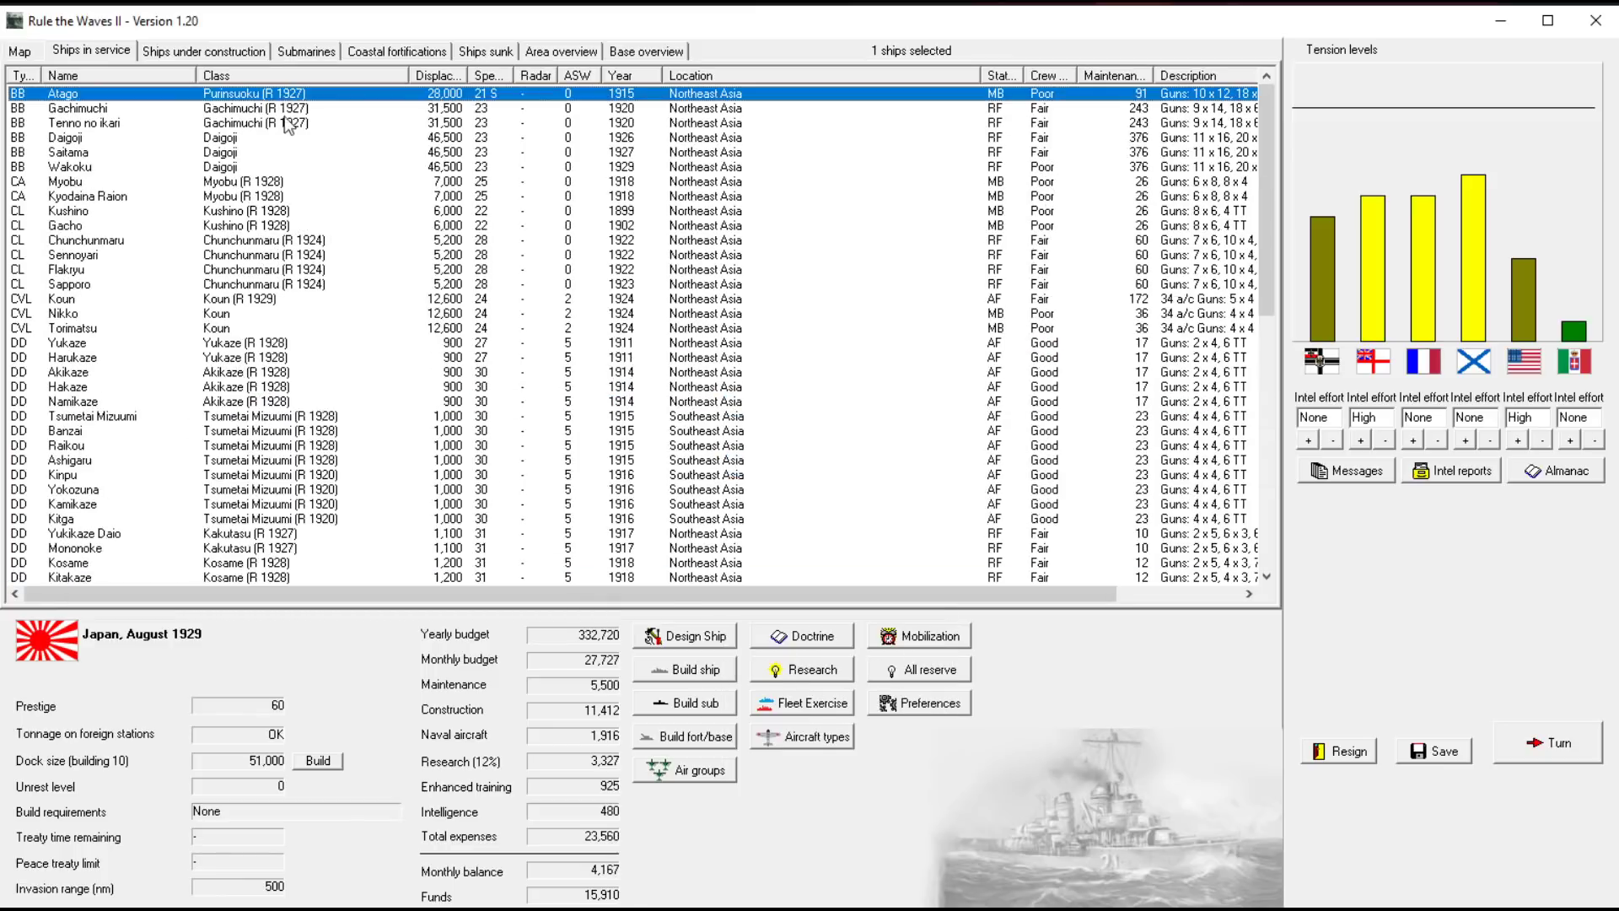
click(234, 168)
shift+click(225, 140)
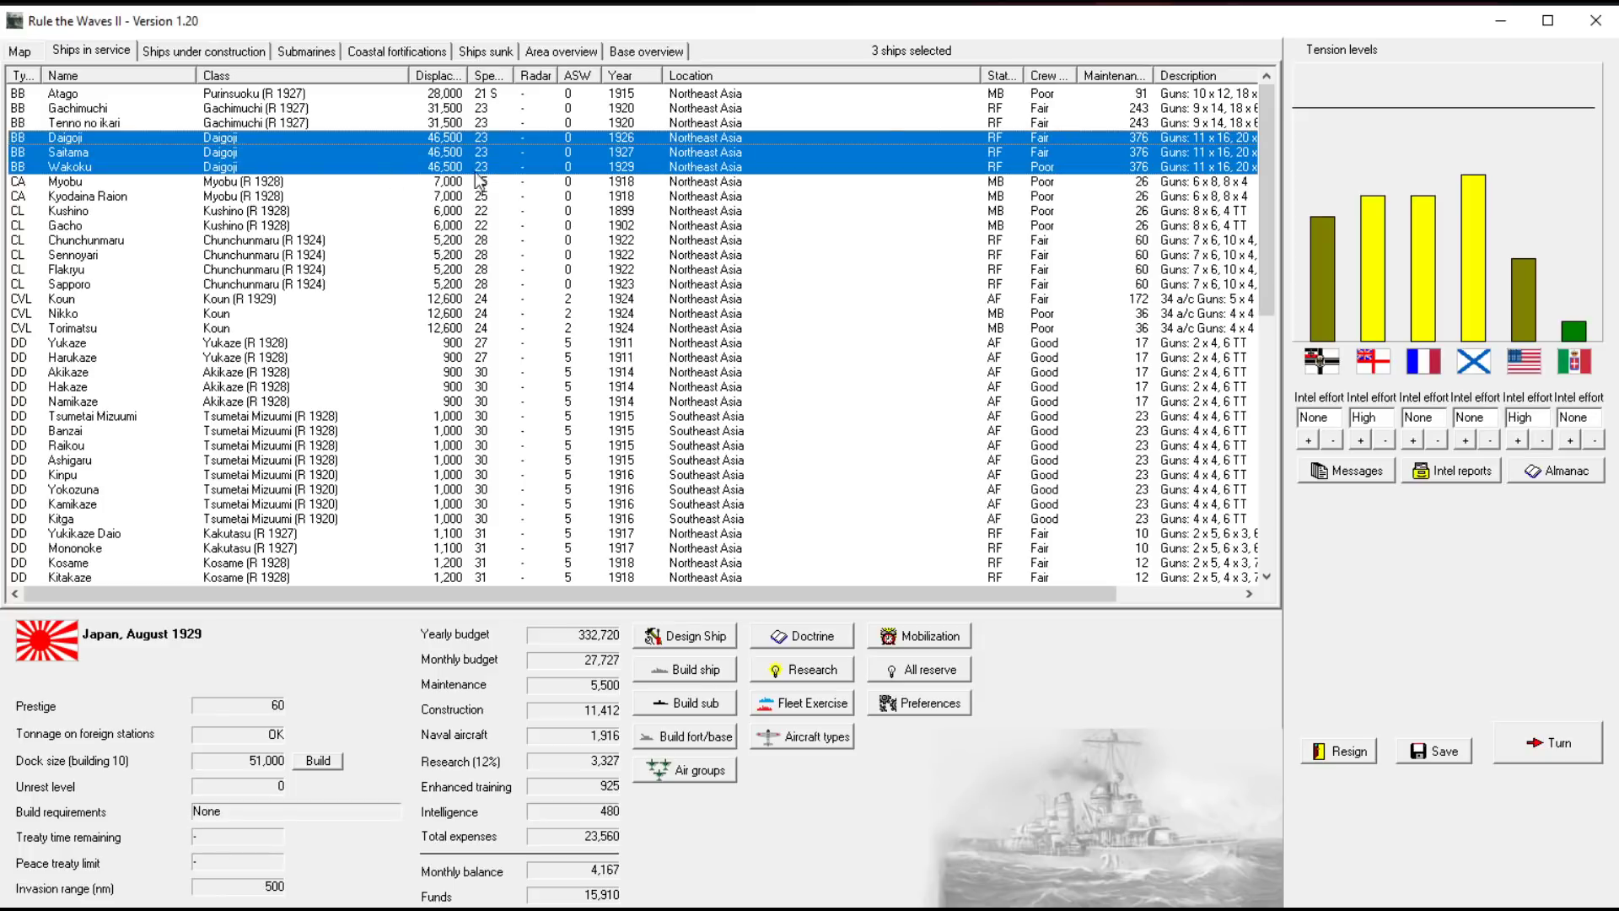
click(907, 211)
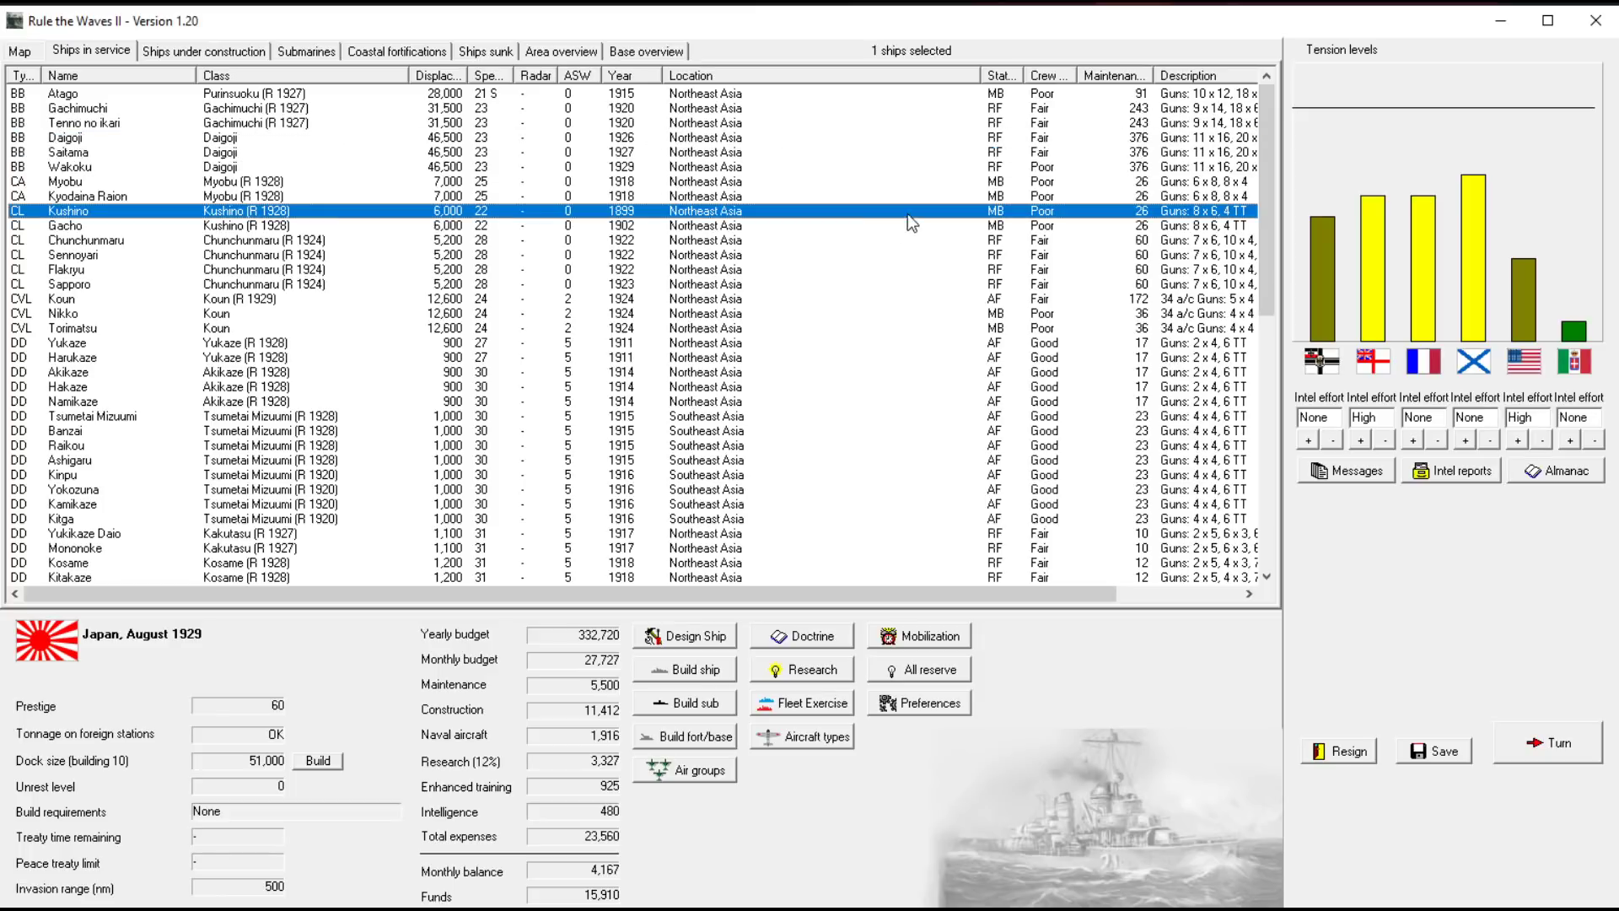
click(739, 241)
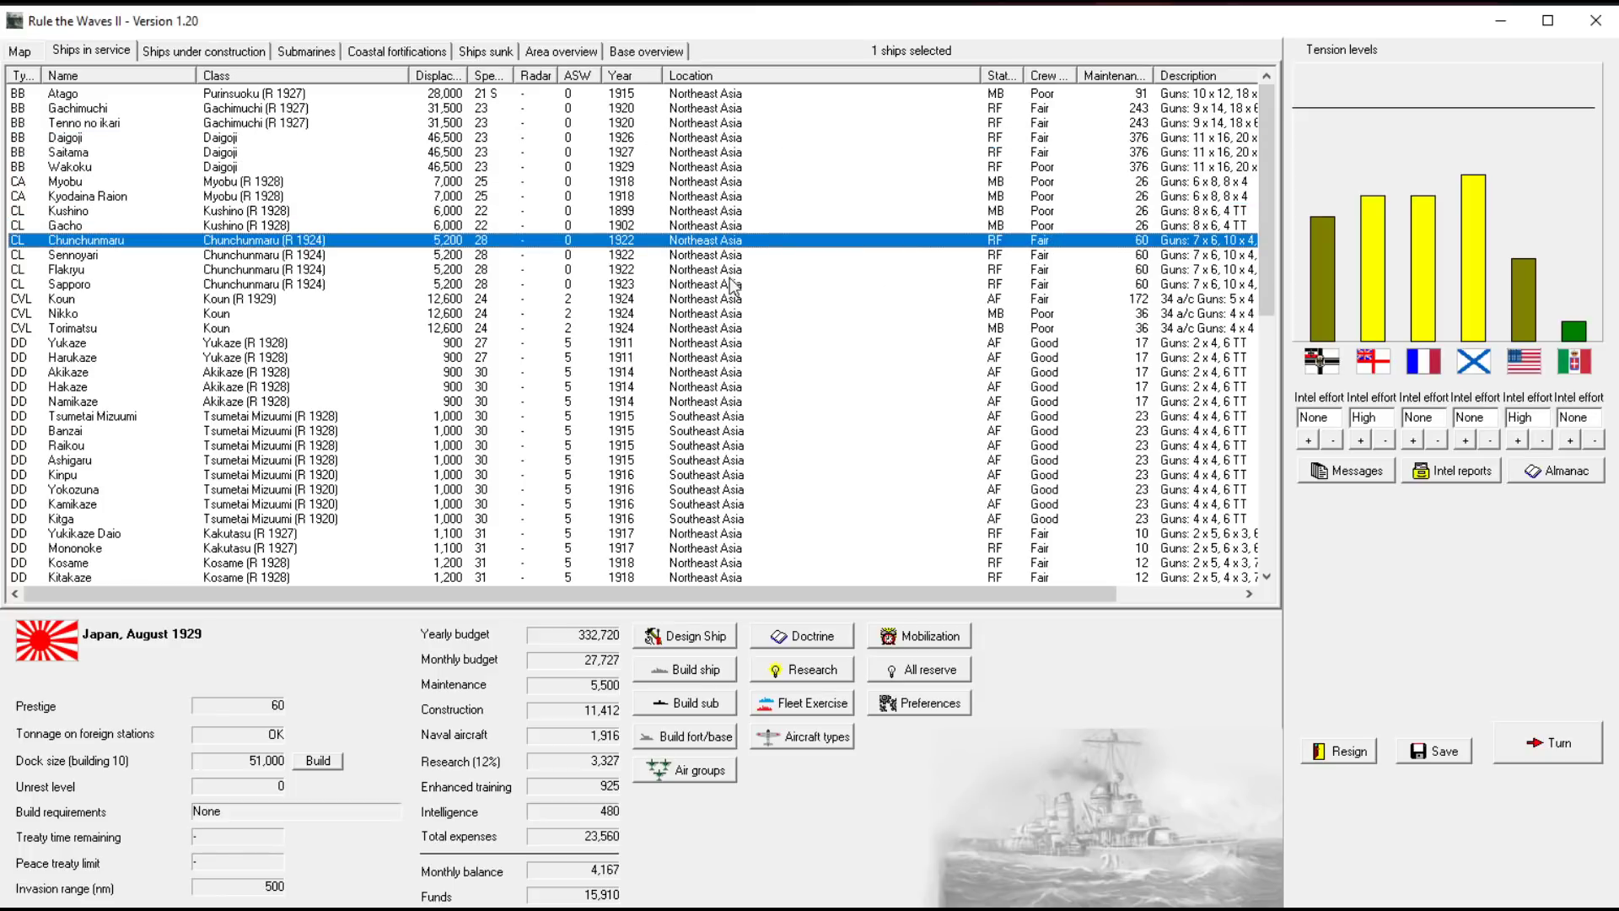
click(811, 299)
right_click(305, 295)
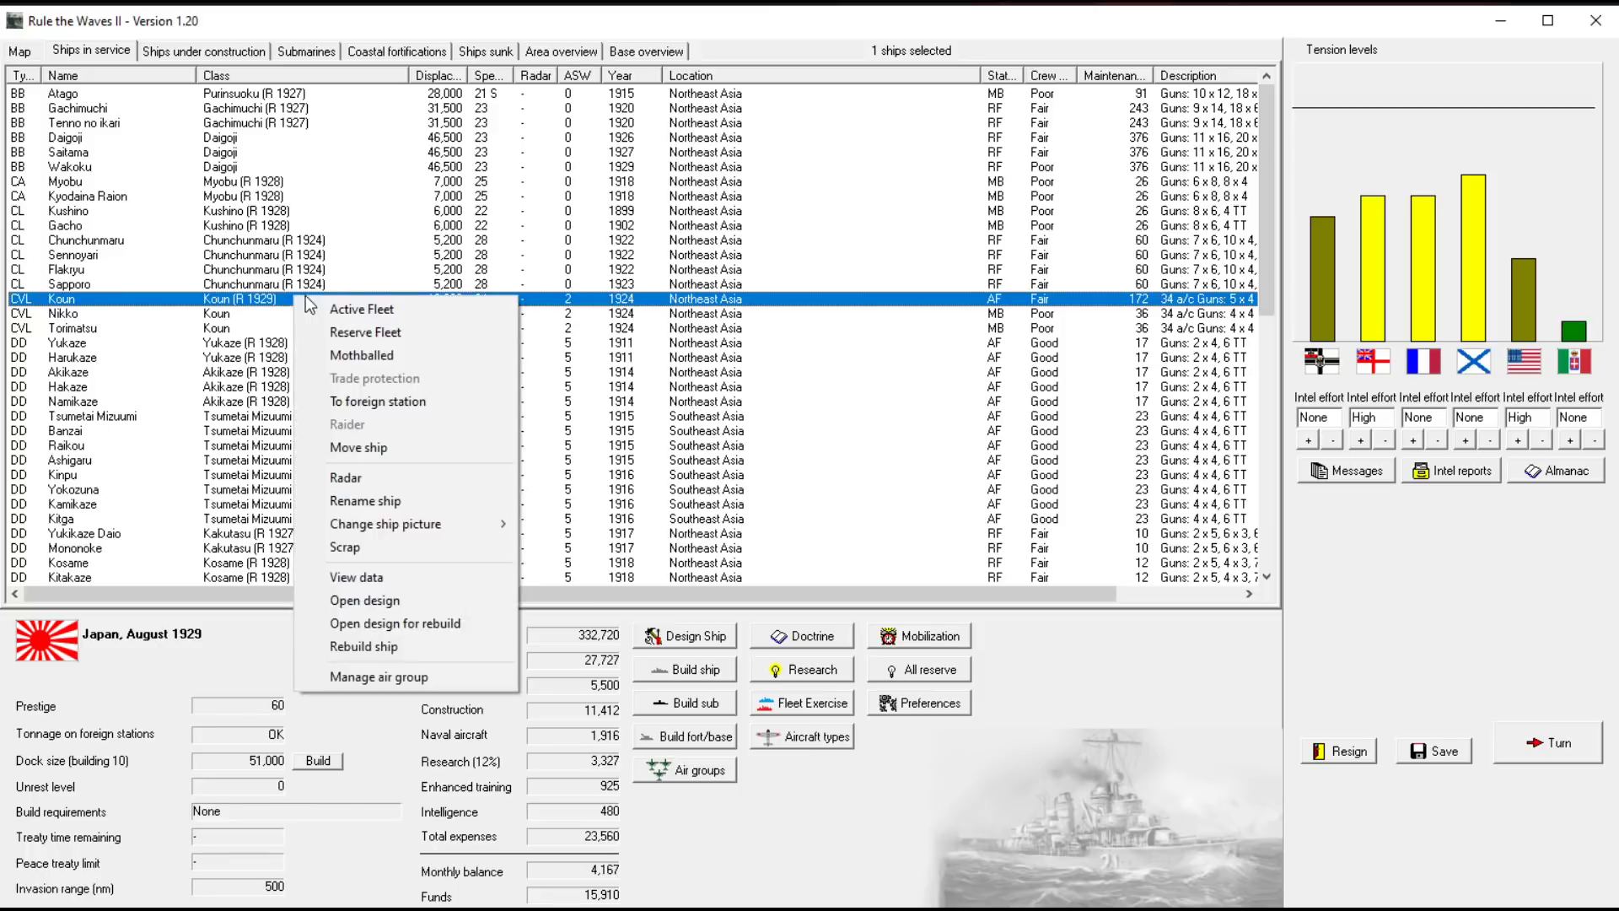
click(374, 355)
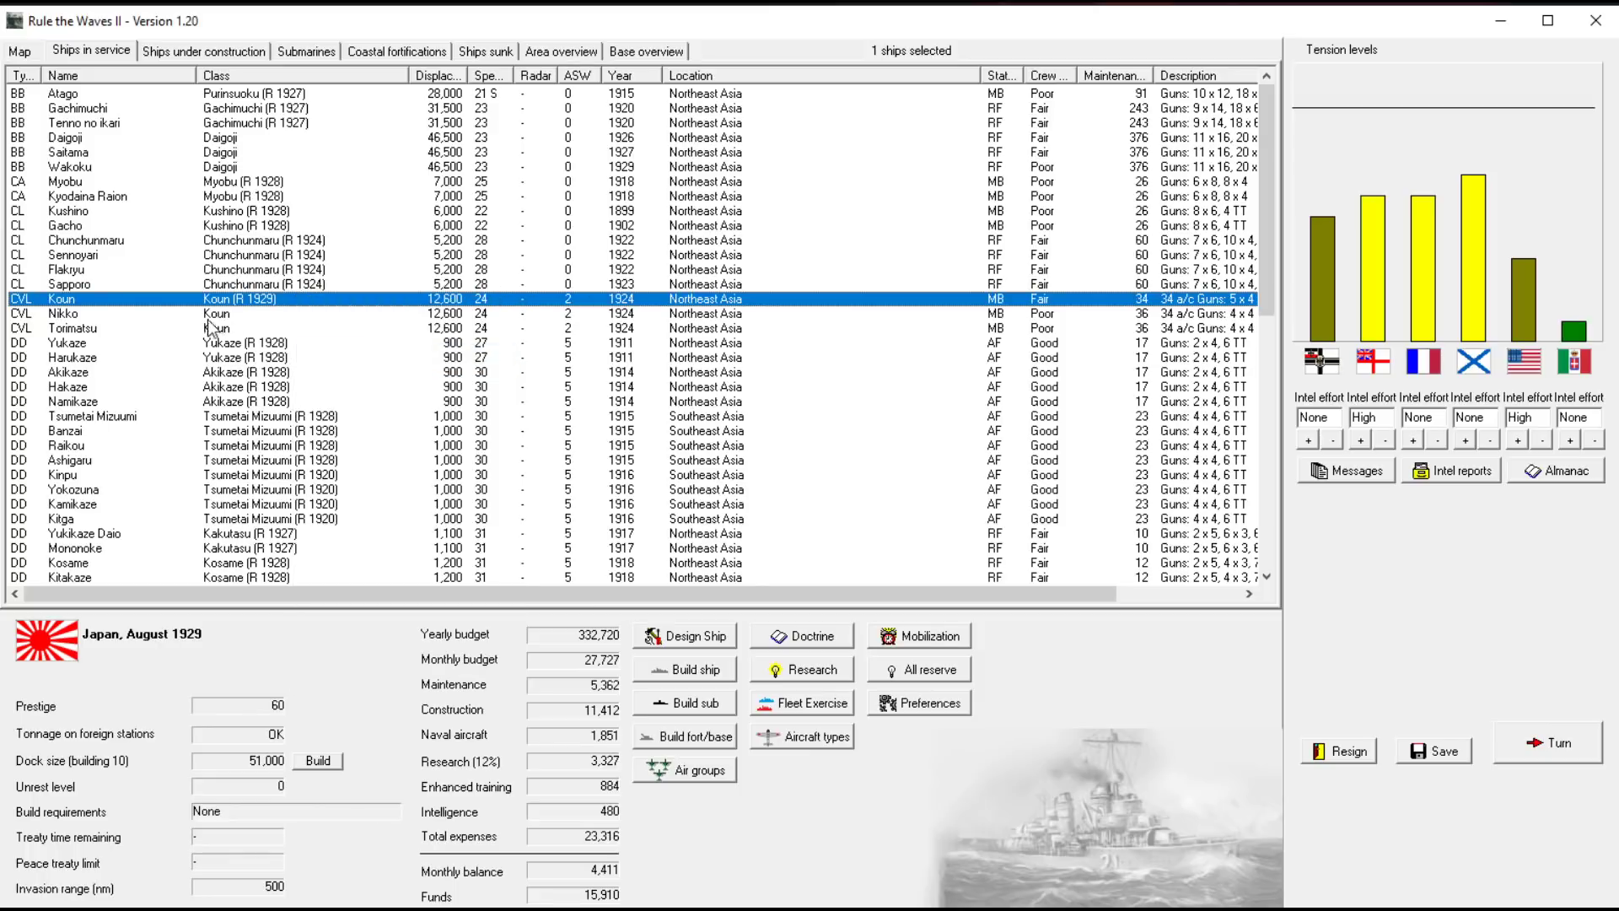
In air group management, put CVL Koun's air group into reserve
click(691, 775)
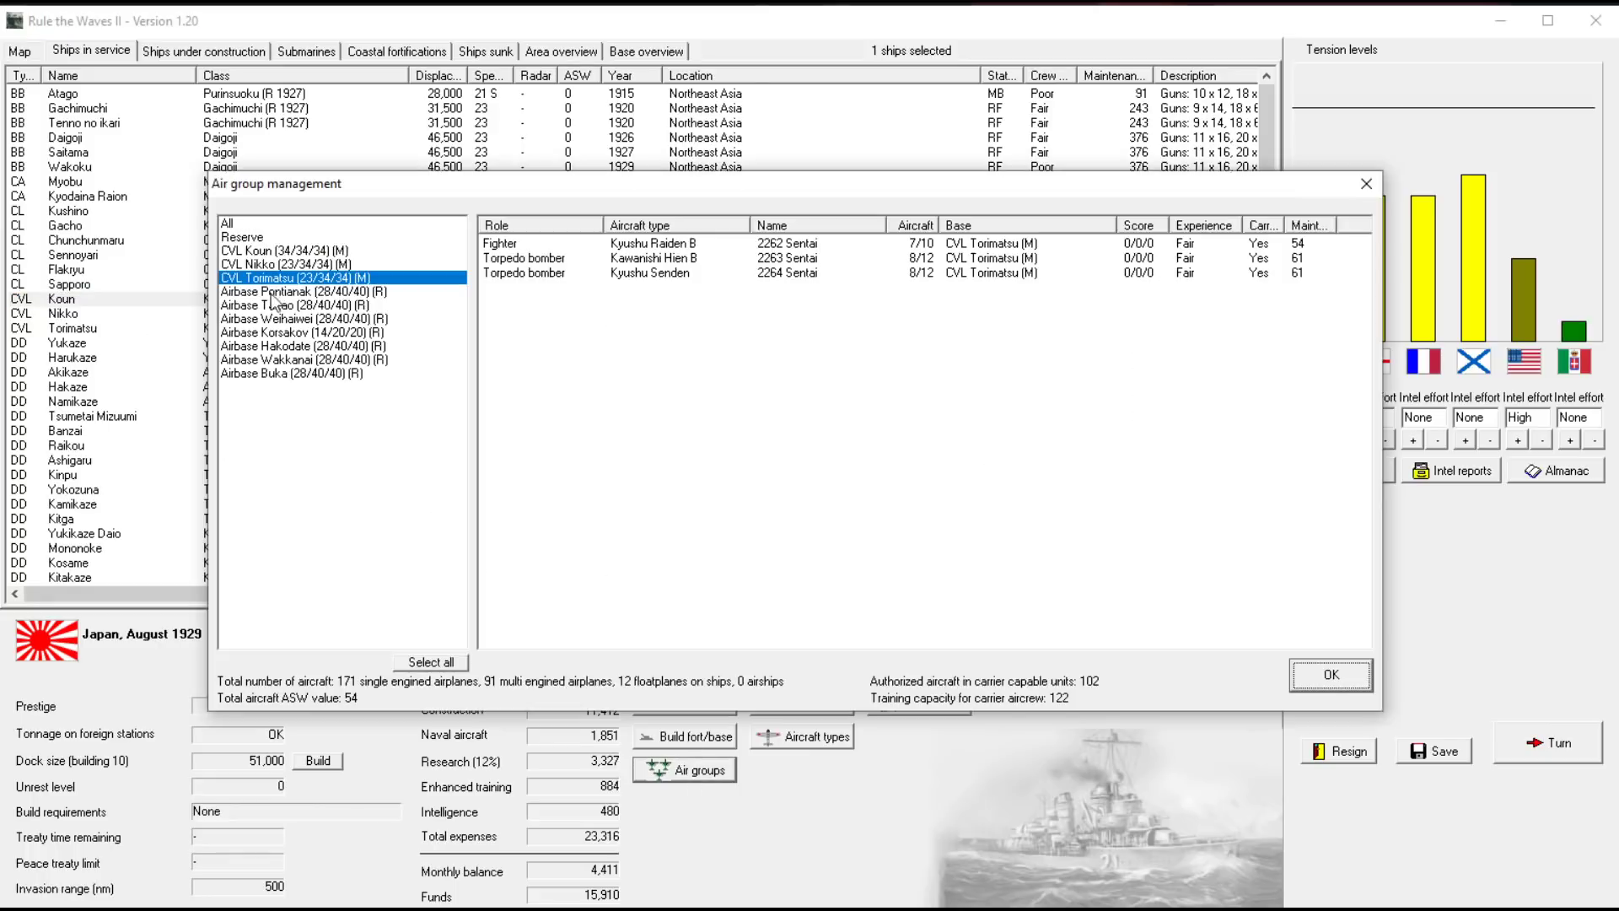
click(322, 250)
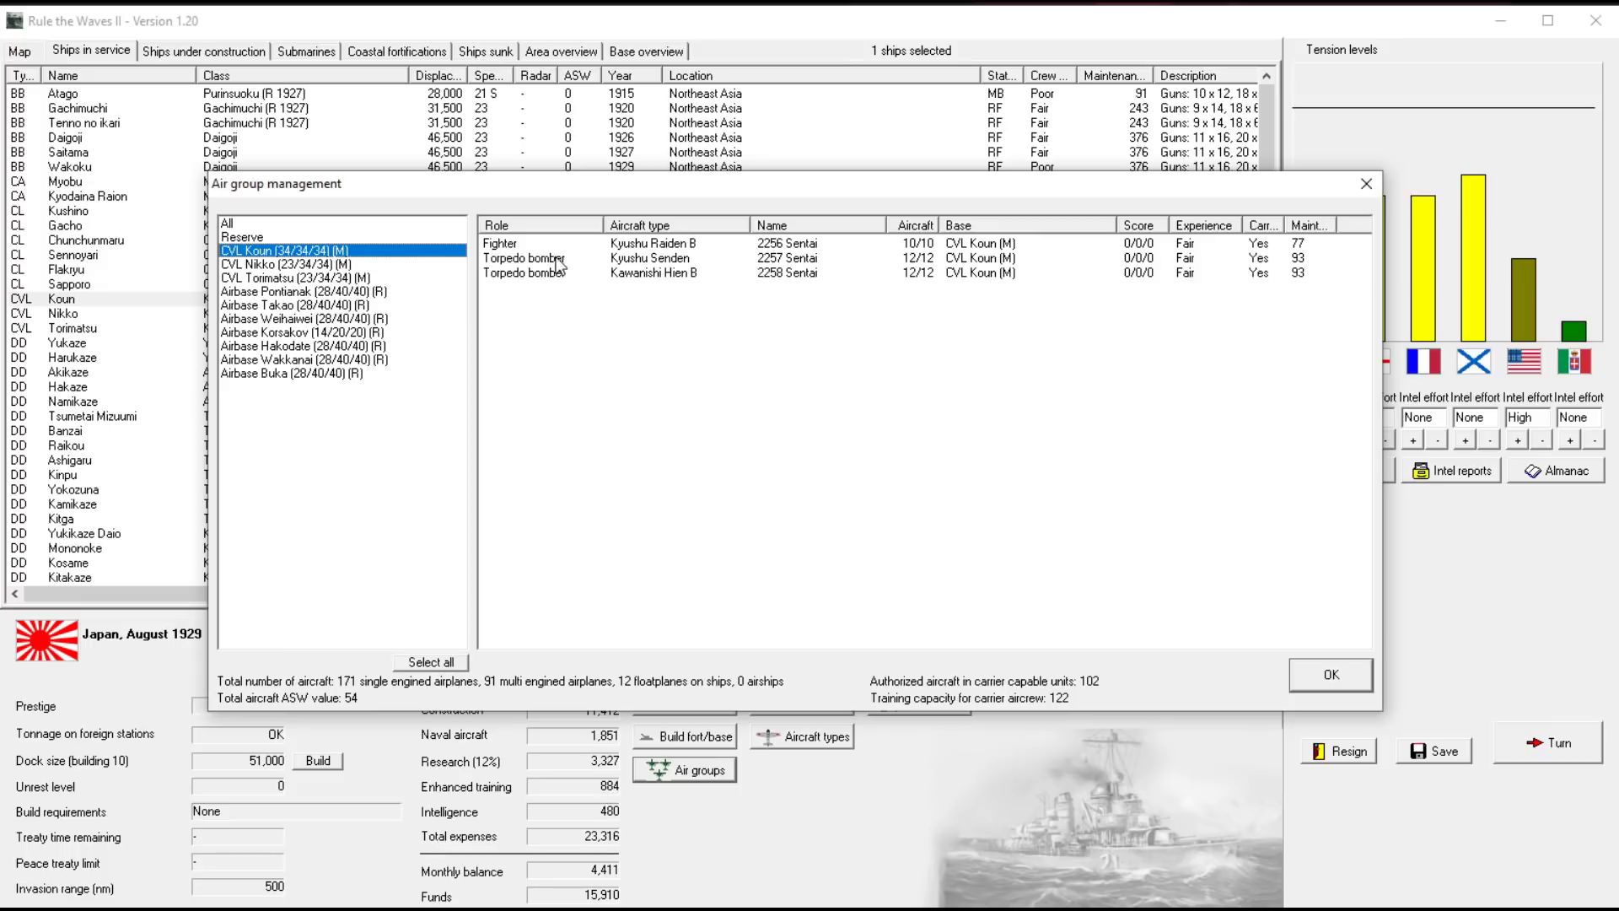
right_click(332, 252)
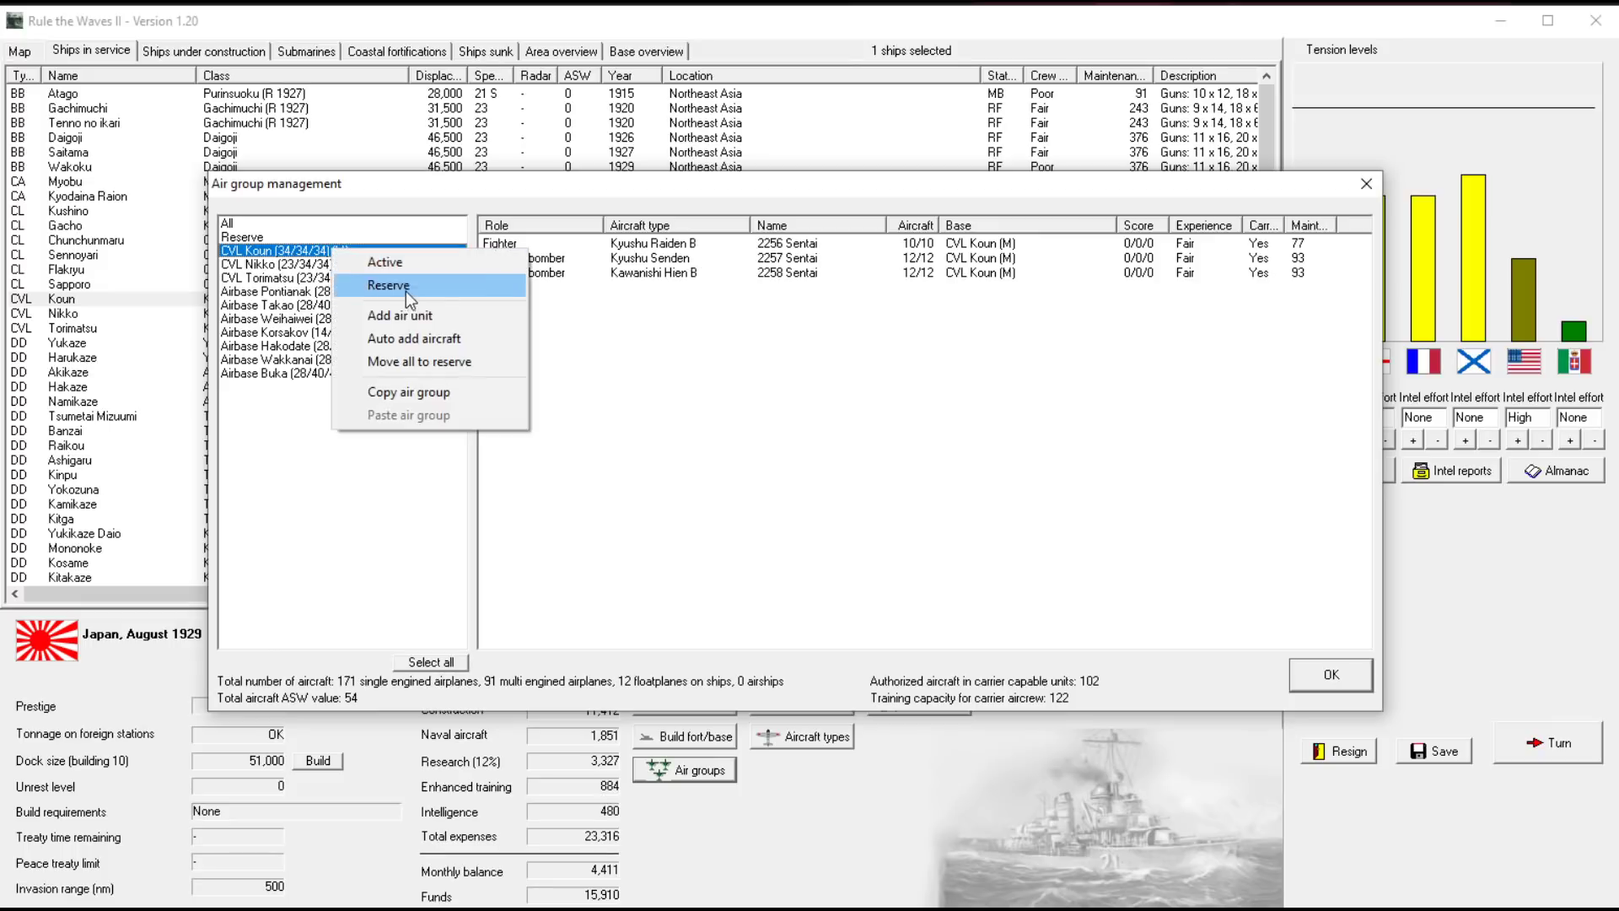
click(406, 286)
Compare Nikko's and Torimatsu's air units, leaving them unchanged, and close air group management
click(355, 265)
right_click(357, 265)
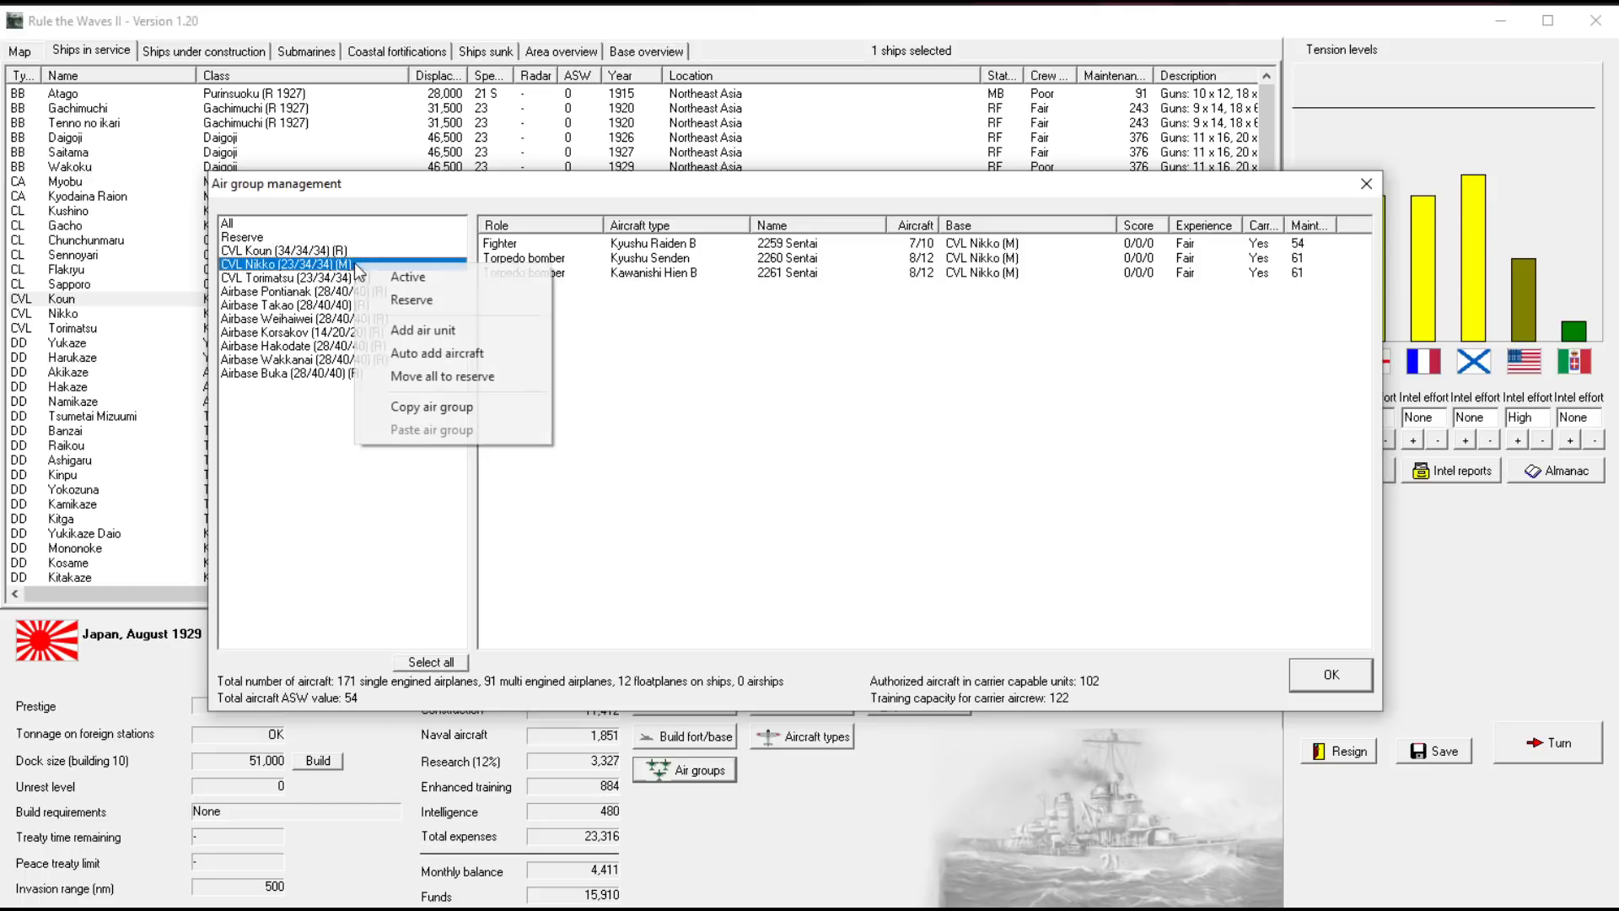
click(785, 403)
click(362, 277)
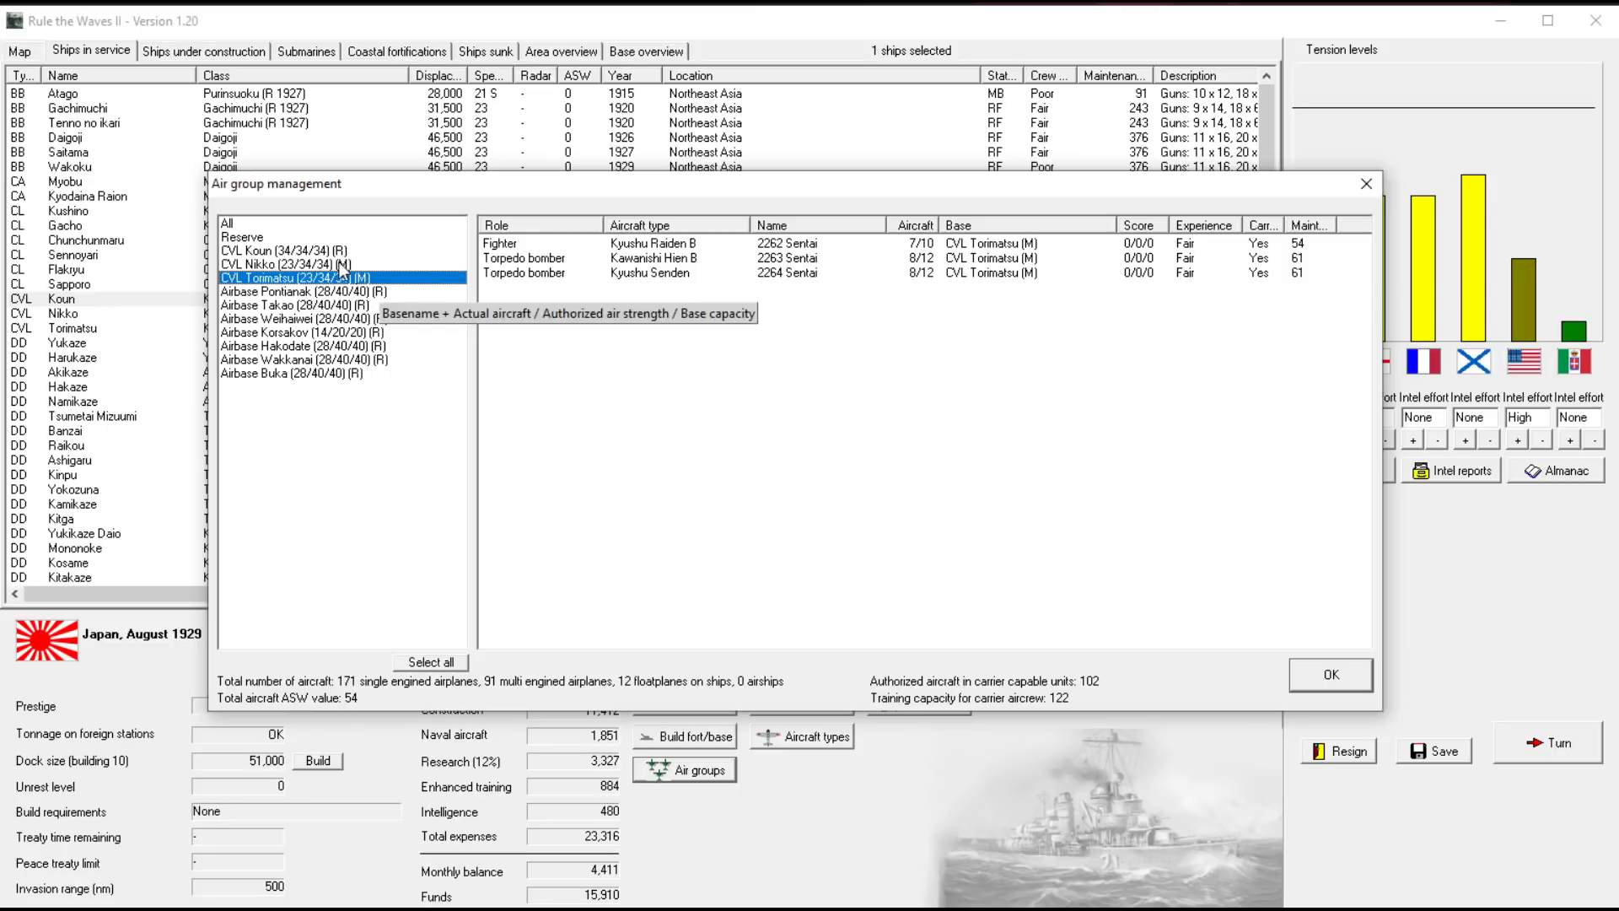
key(Up)
key(Down)
click(359, 262)
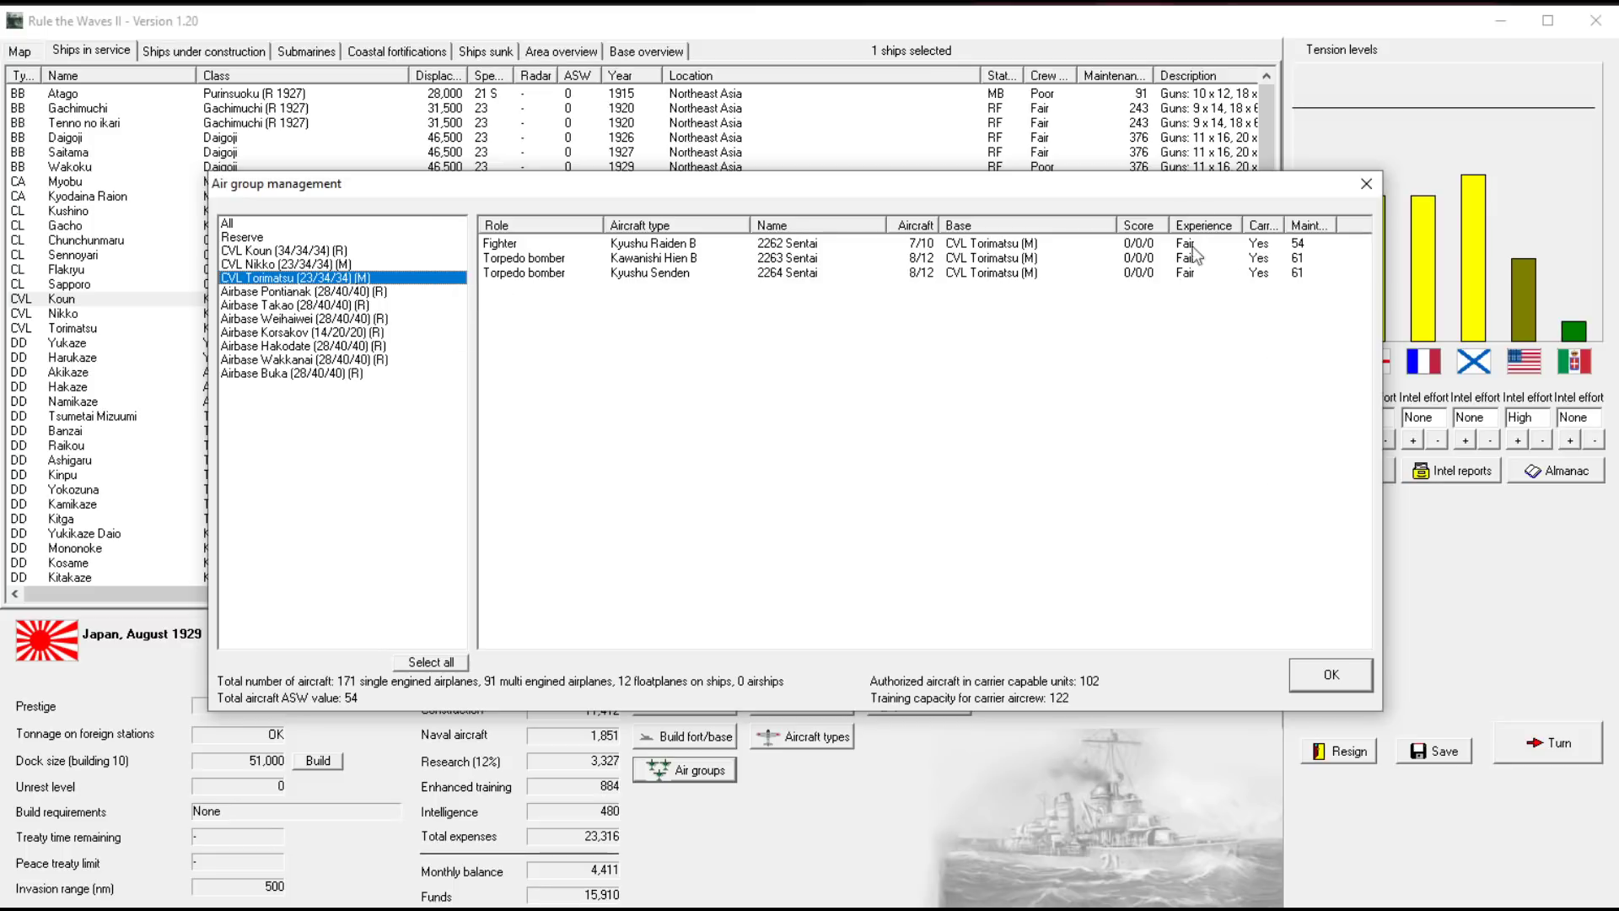
click(327, 263)
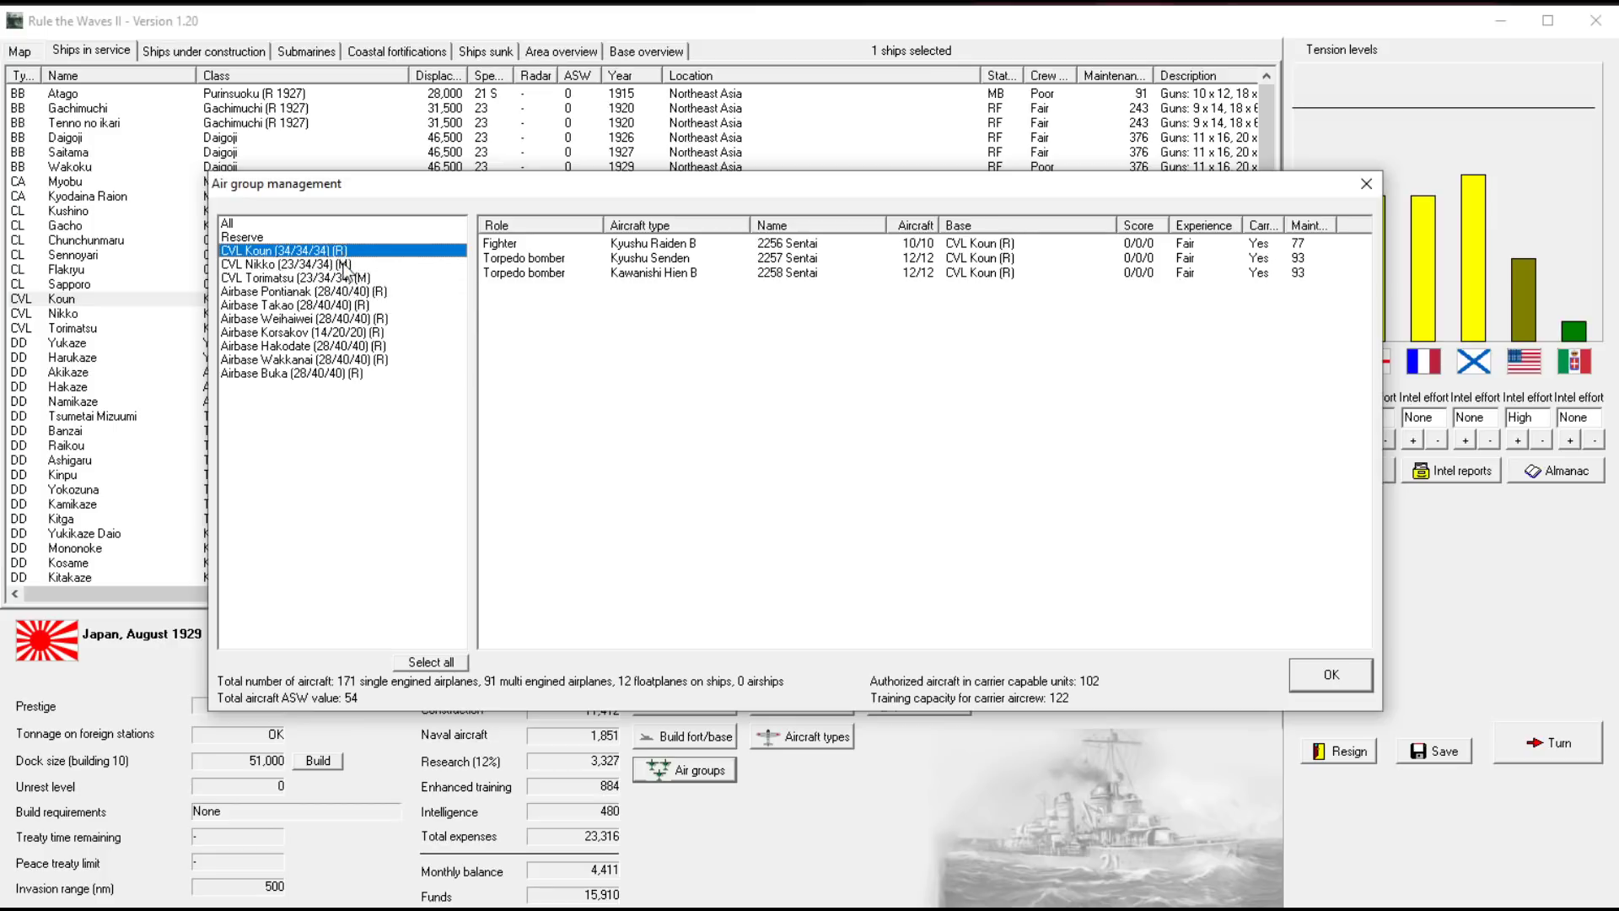
click(365, 280)
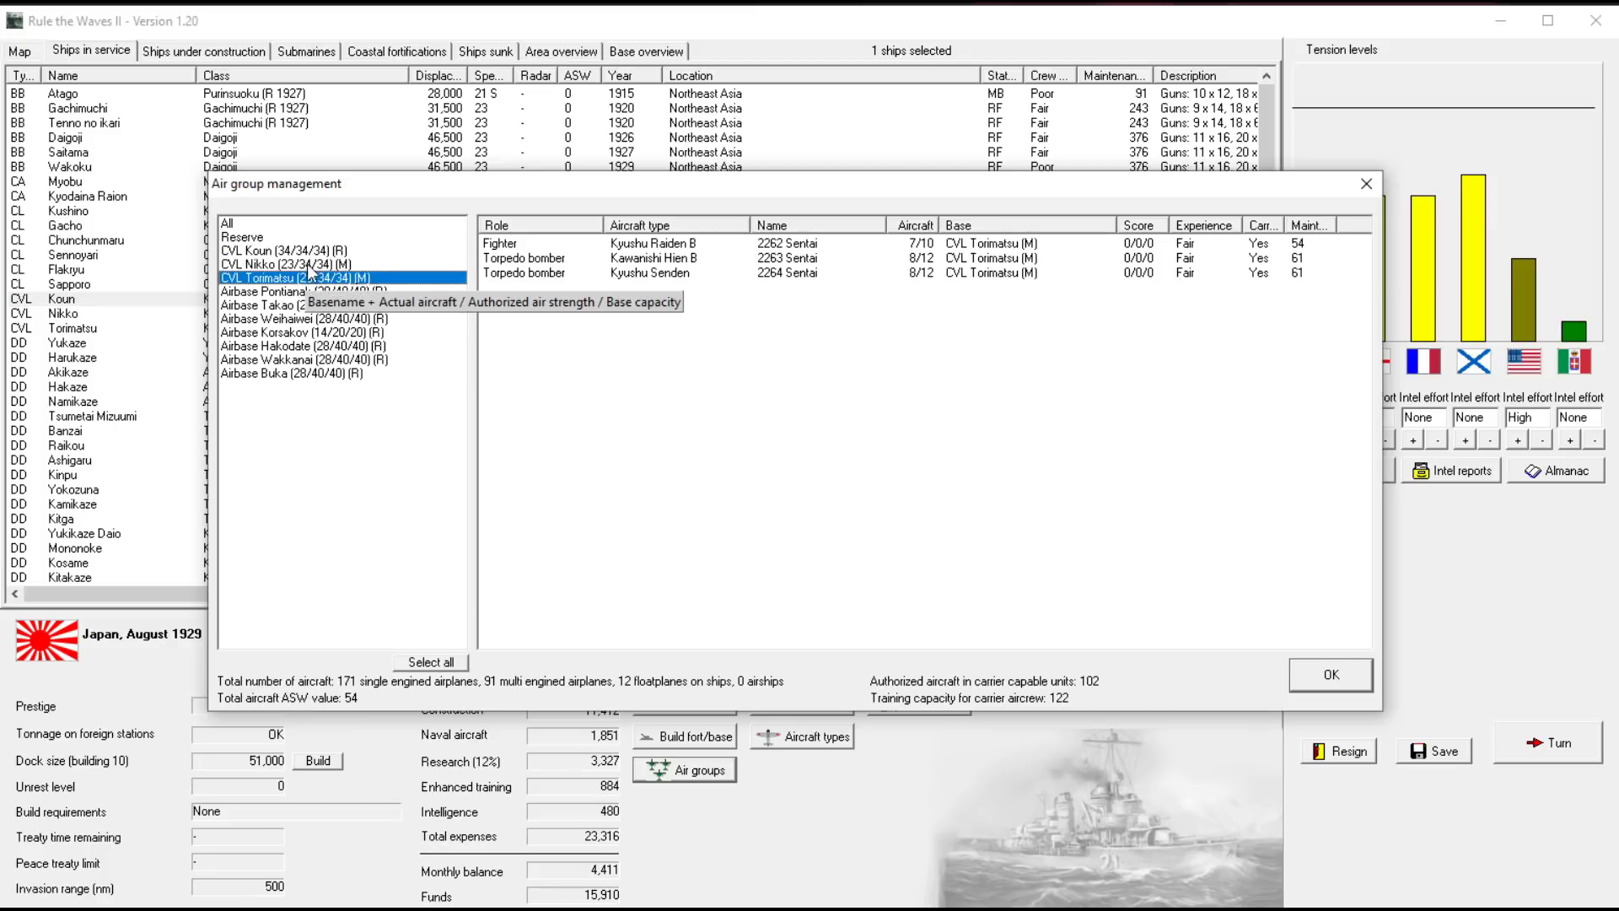
click(310, 264)
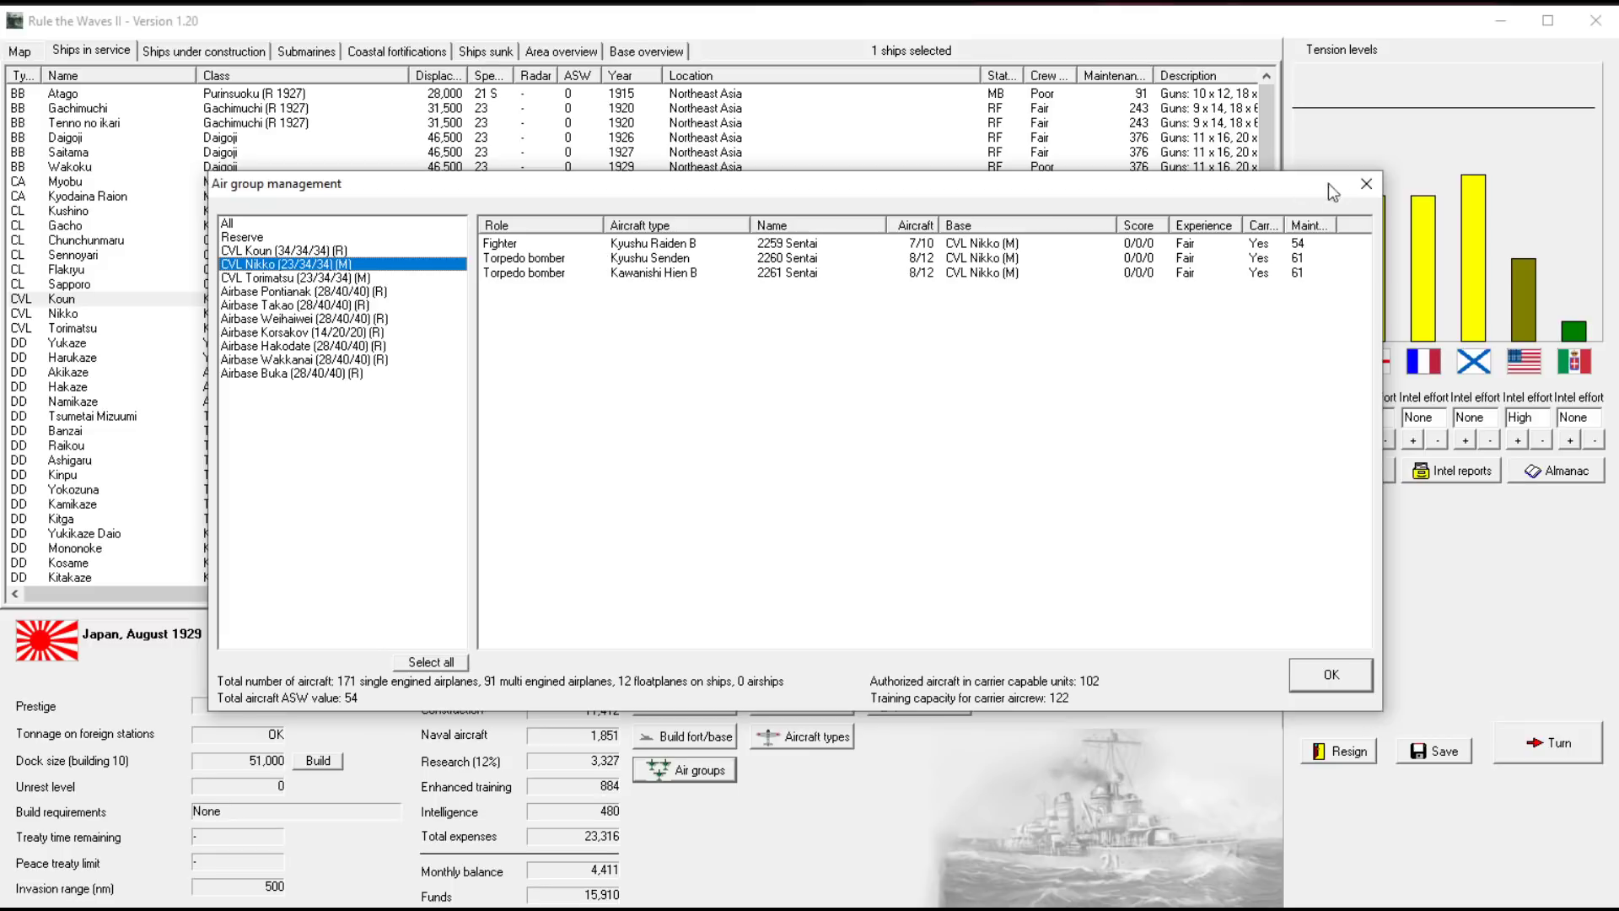
click(1368, 185)
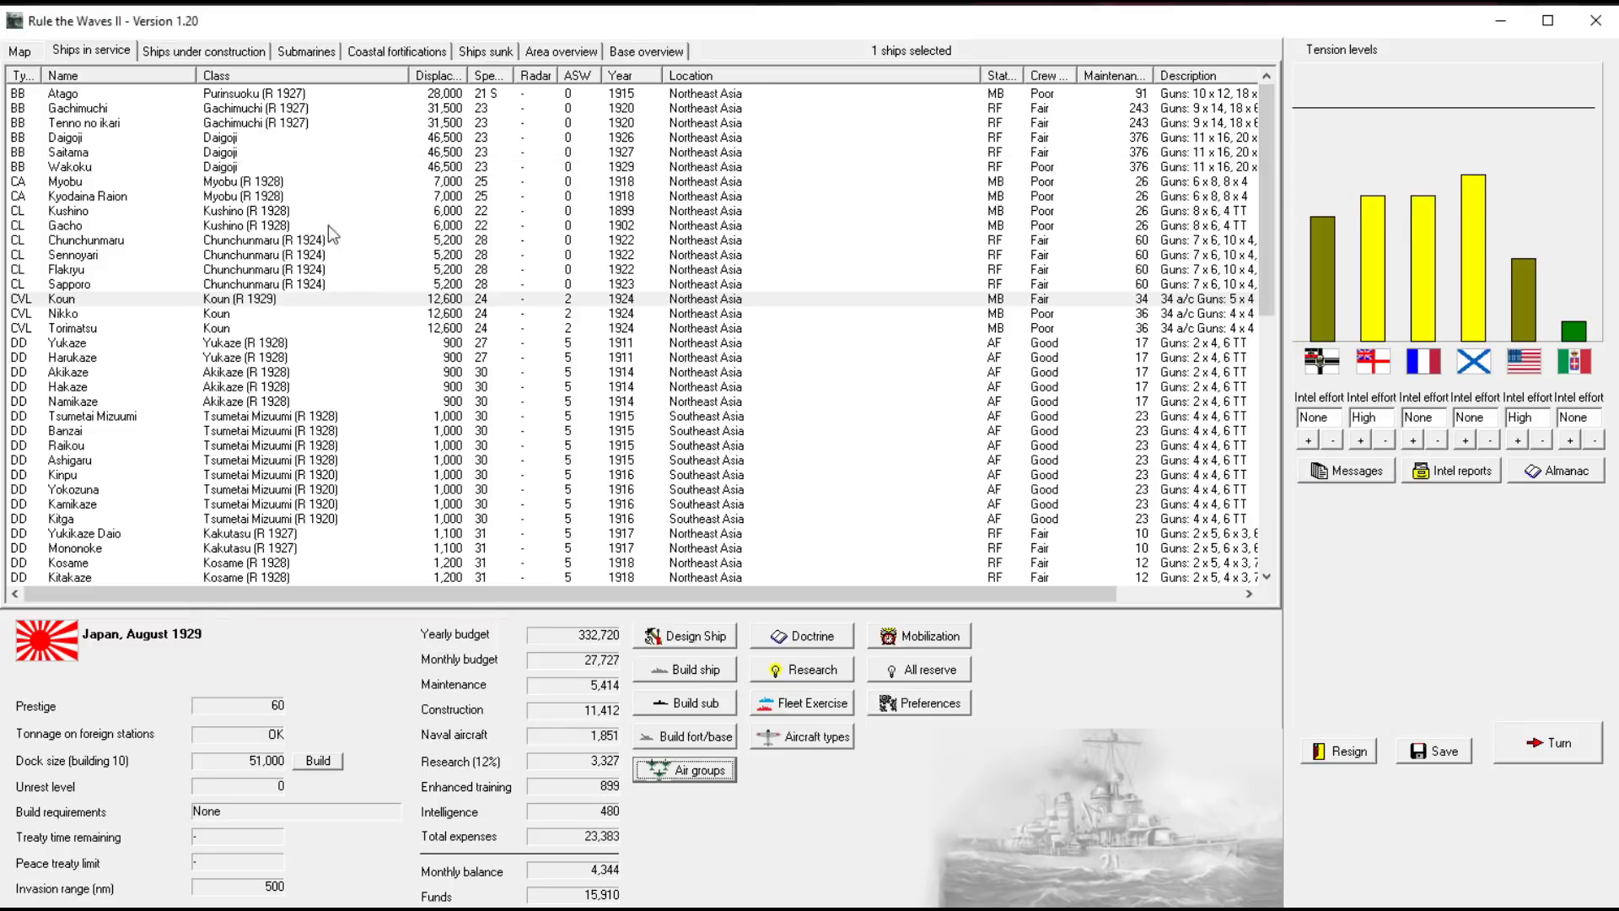
Rebuild light carriers Nikko and Torimatsu to the Koun (R 1929) design
click(217, 313)
right_click(228, 319)
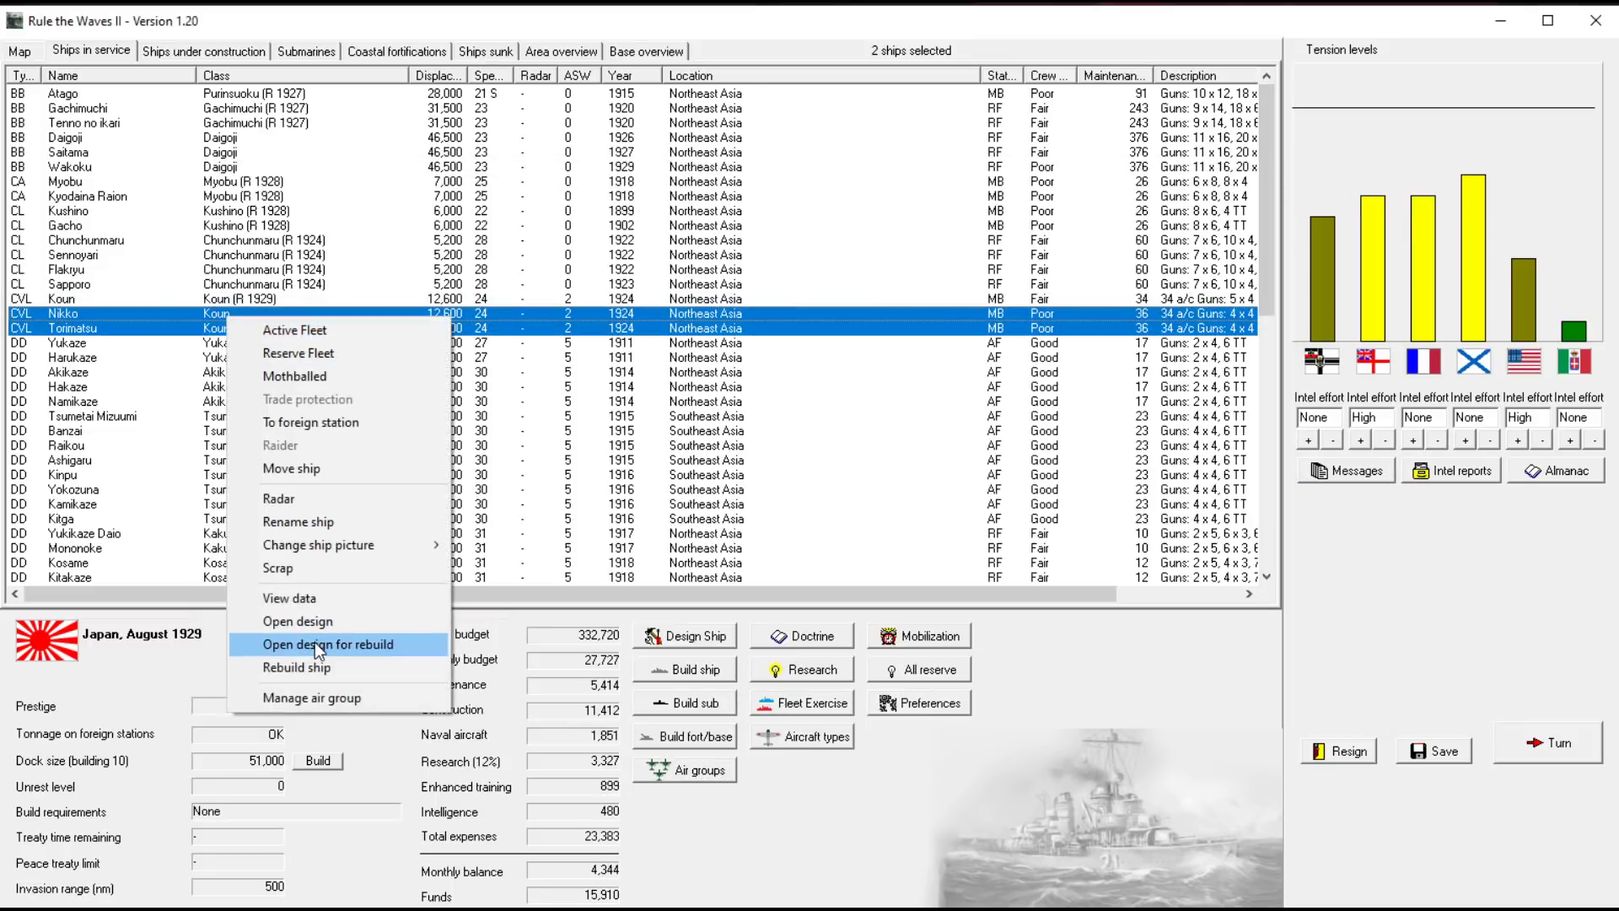
click(304, 667)
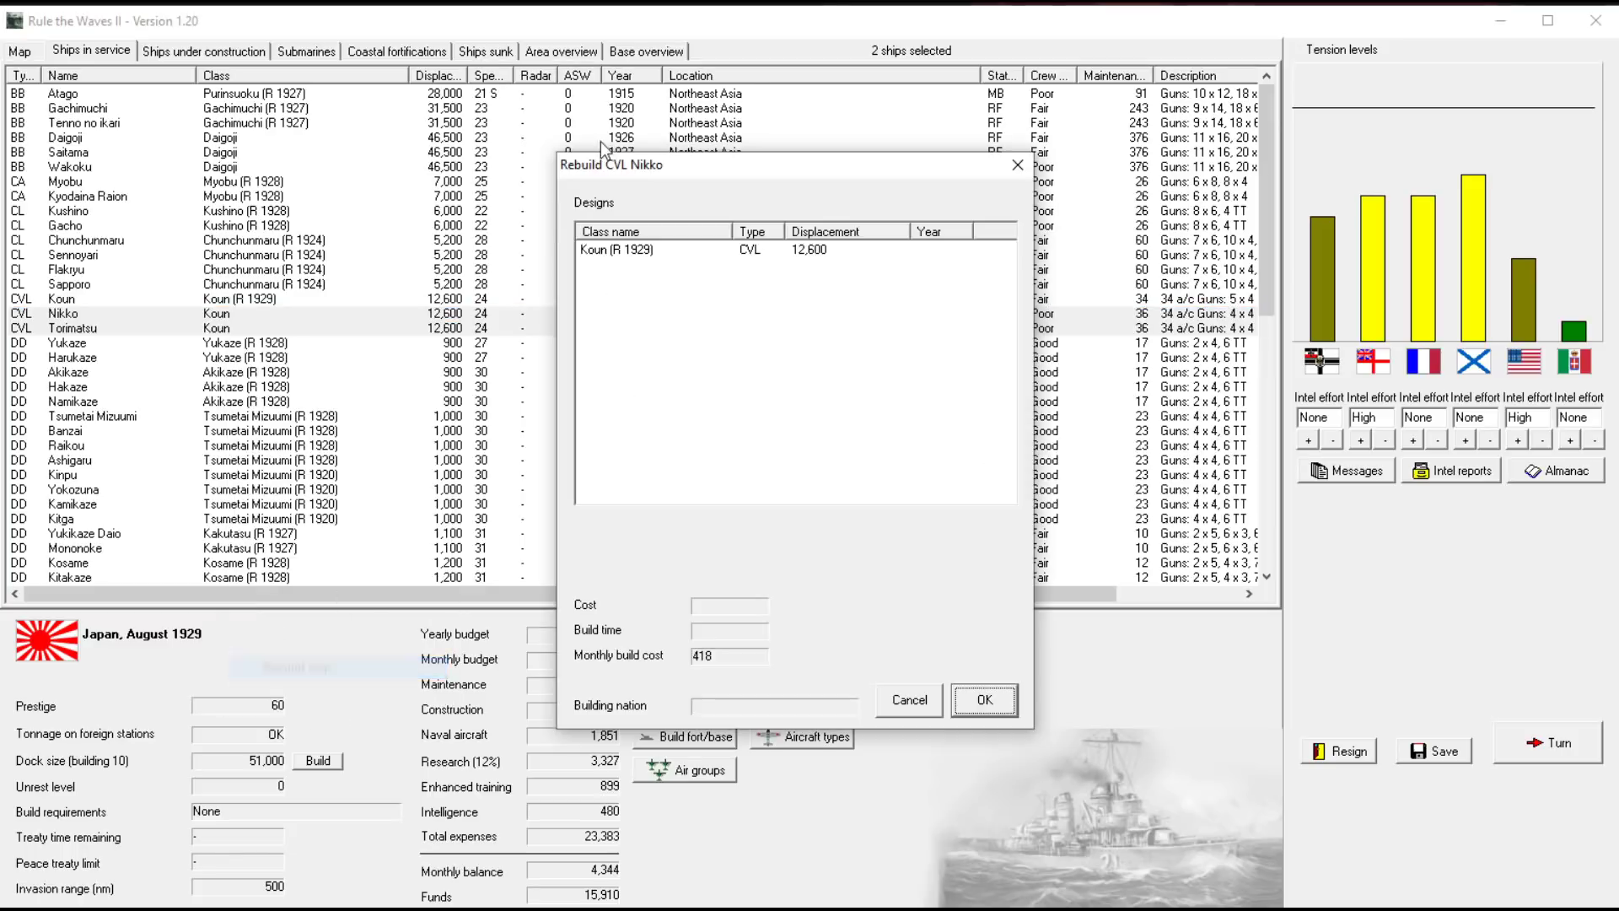
click(621, 255)
click(988, 702)
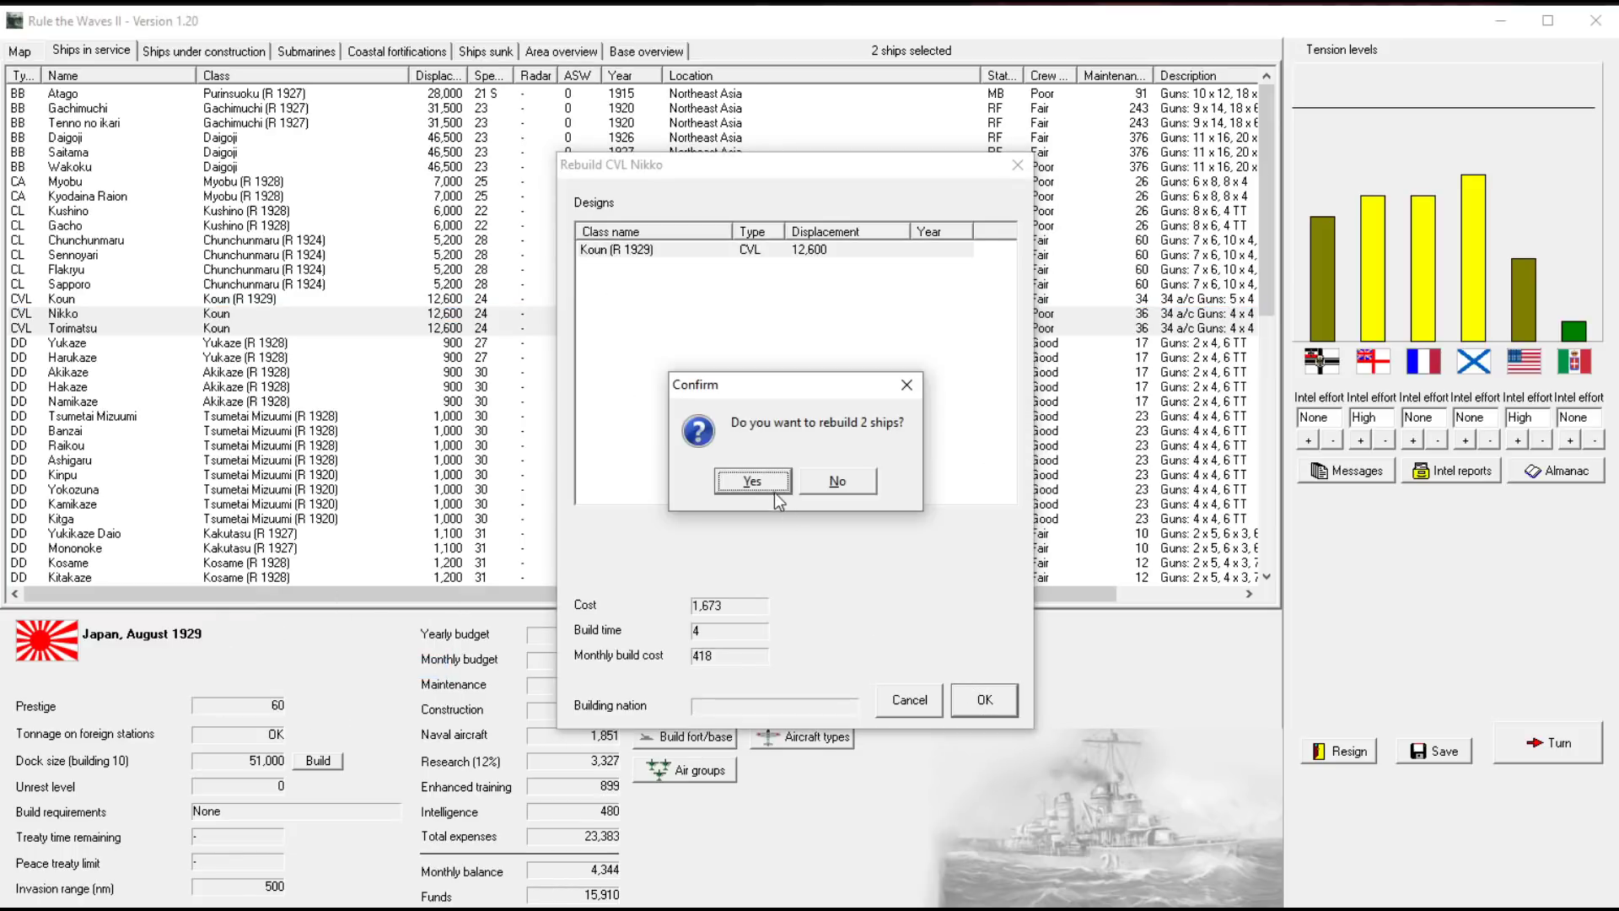
click(753, 482)
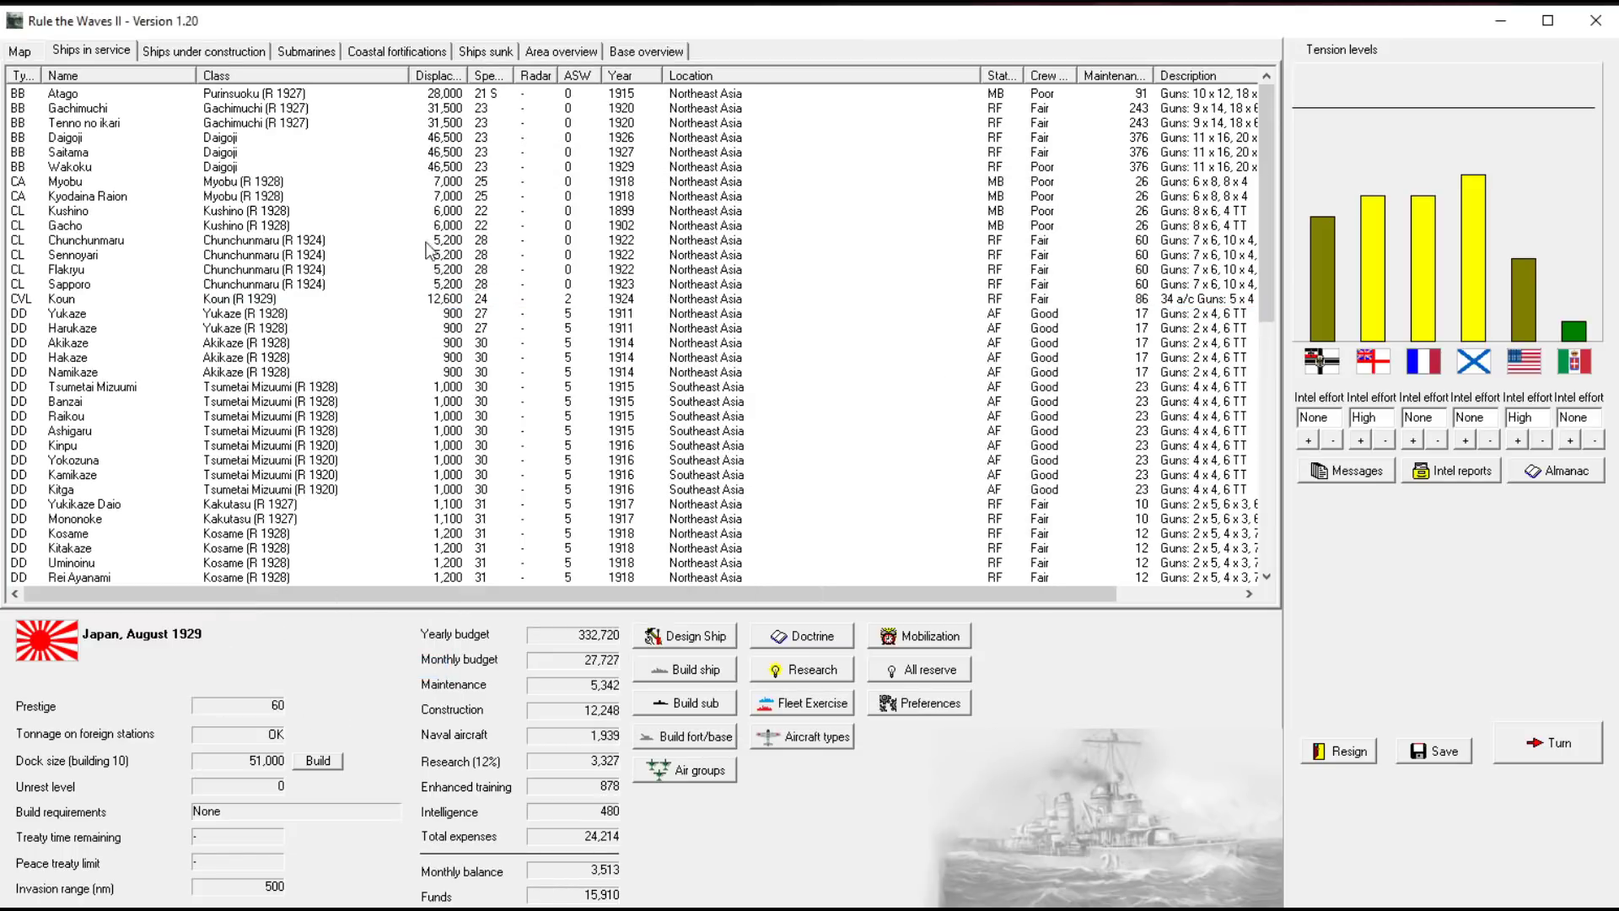
Advance the turn to September 1929 and acknowledge the research news and messages
click(293, 197)
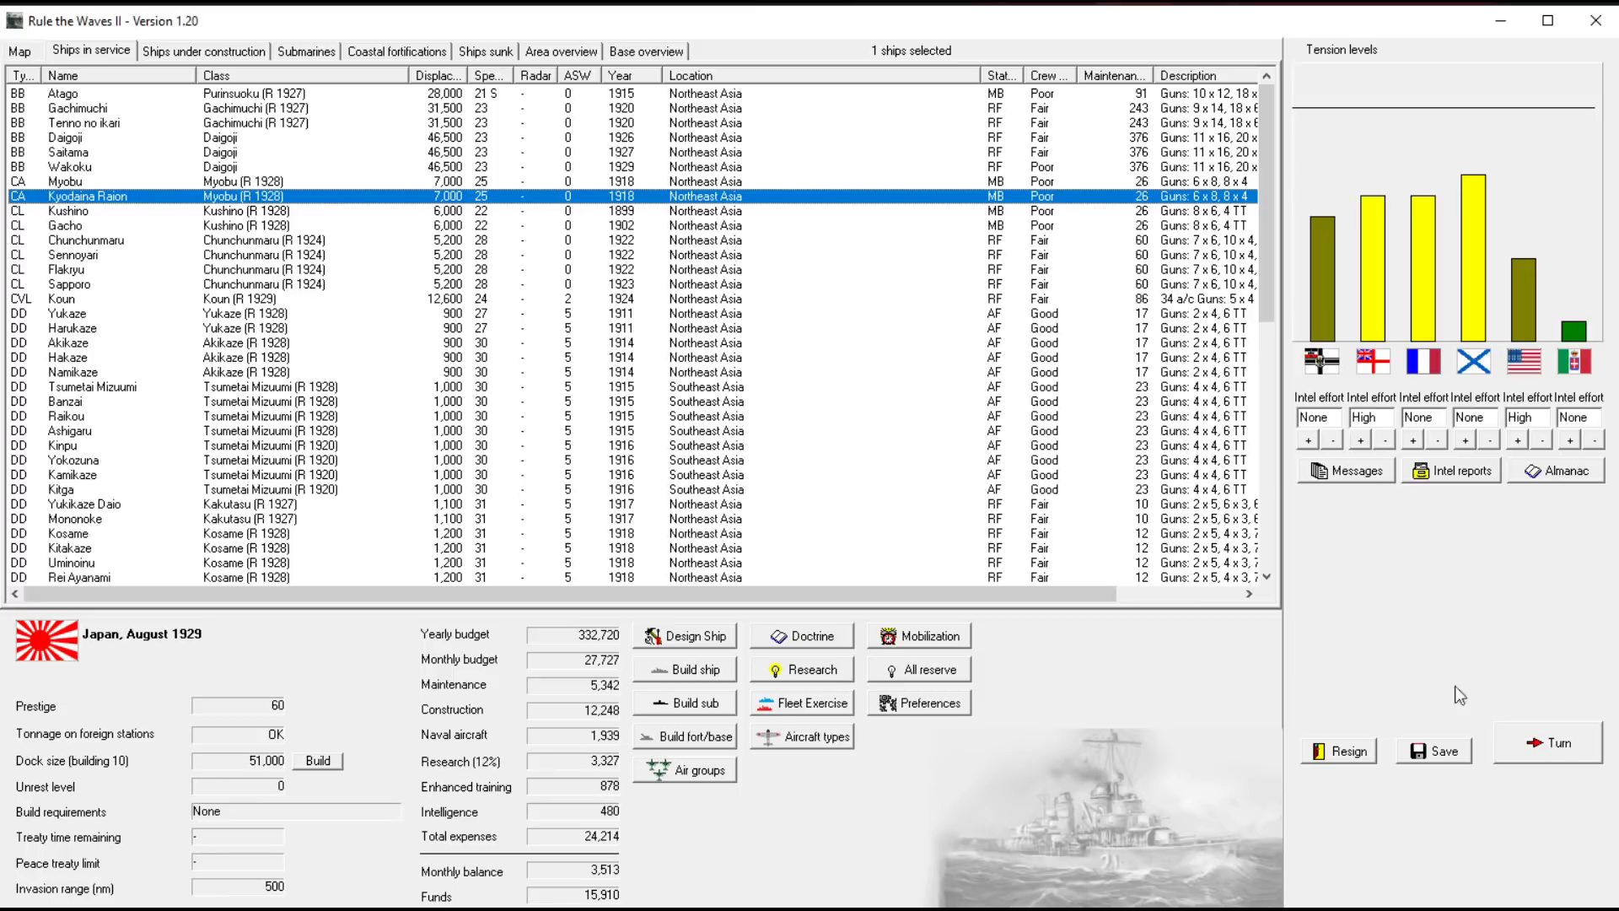
click(1547, 743)
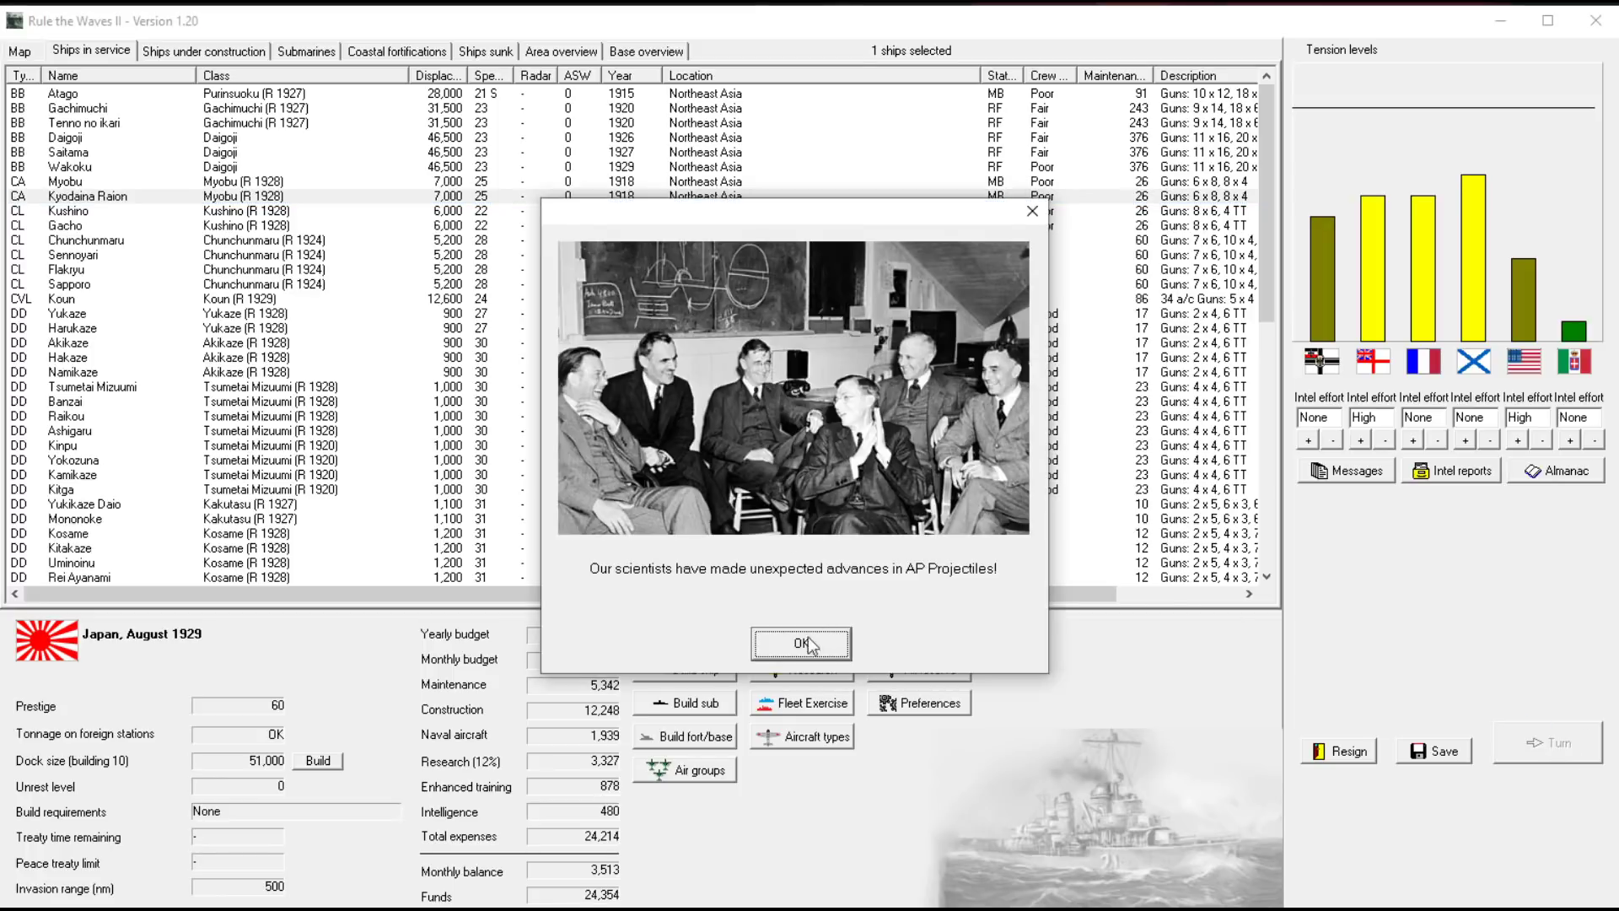
click(810, 642)
click(809, 642)
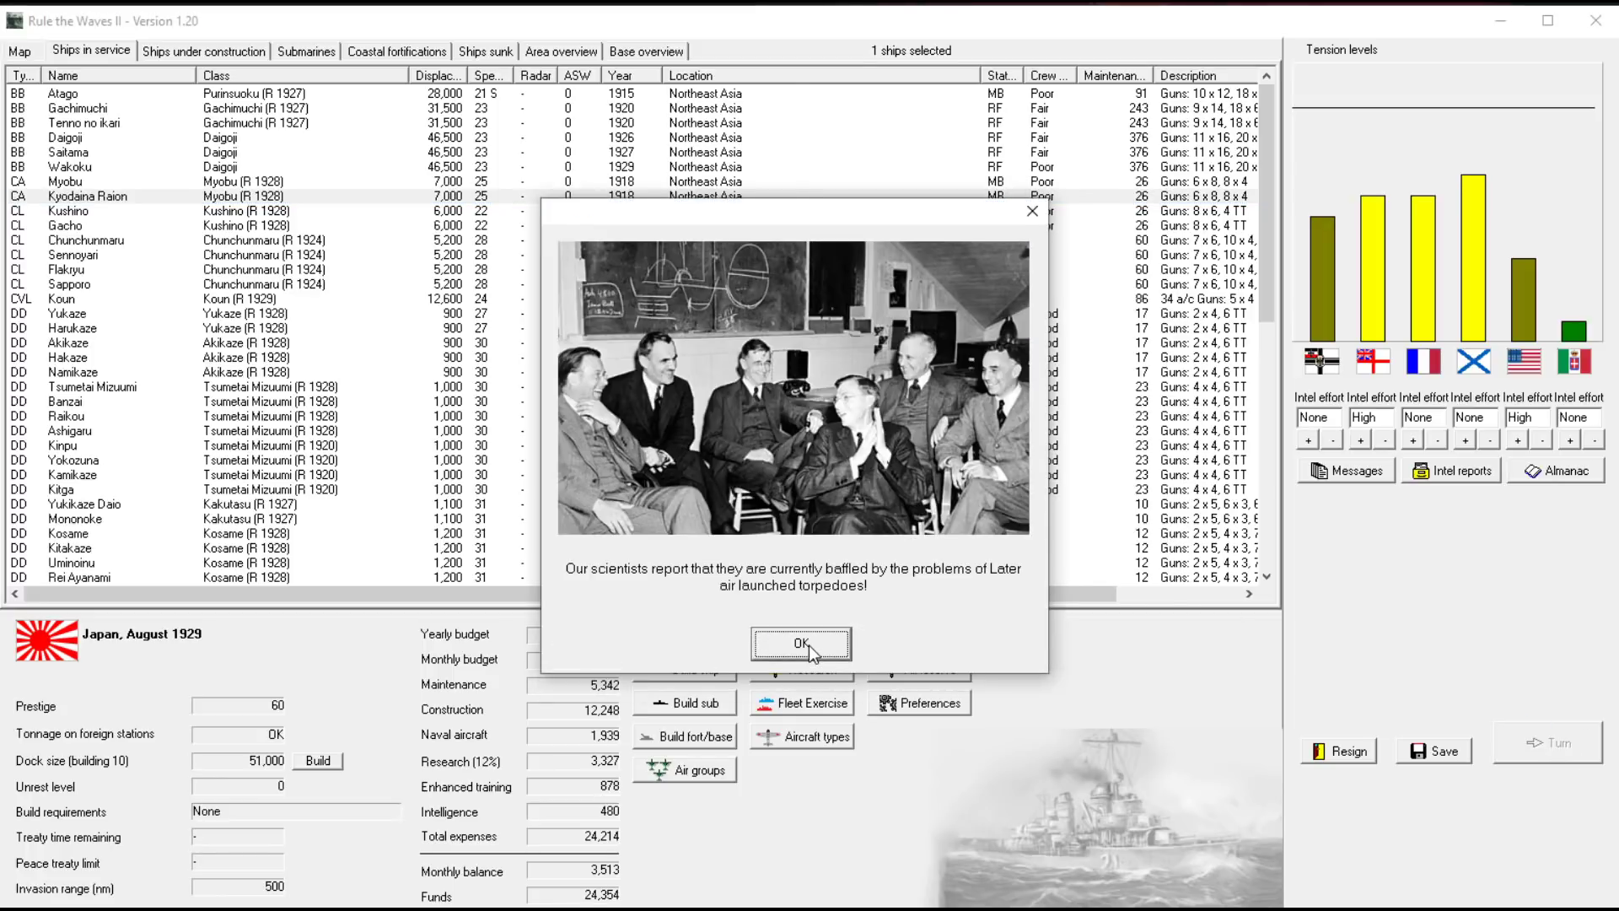
click(809, 642)
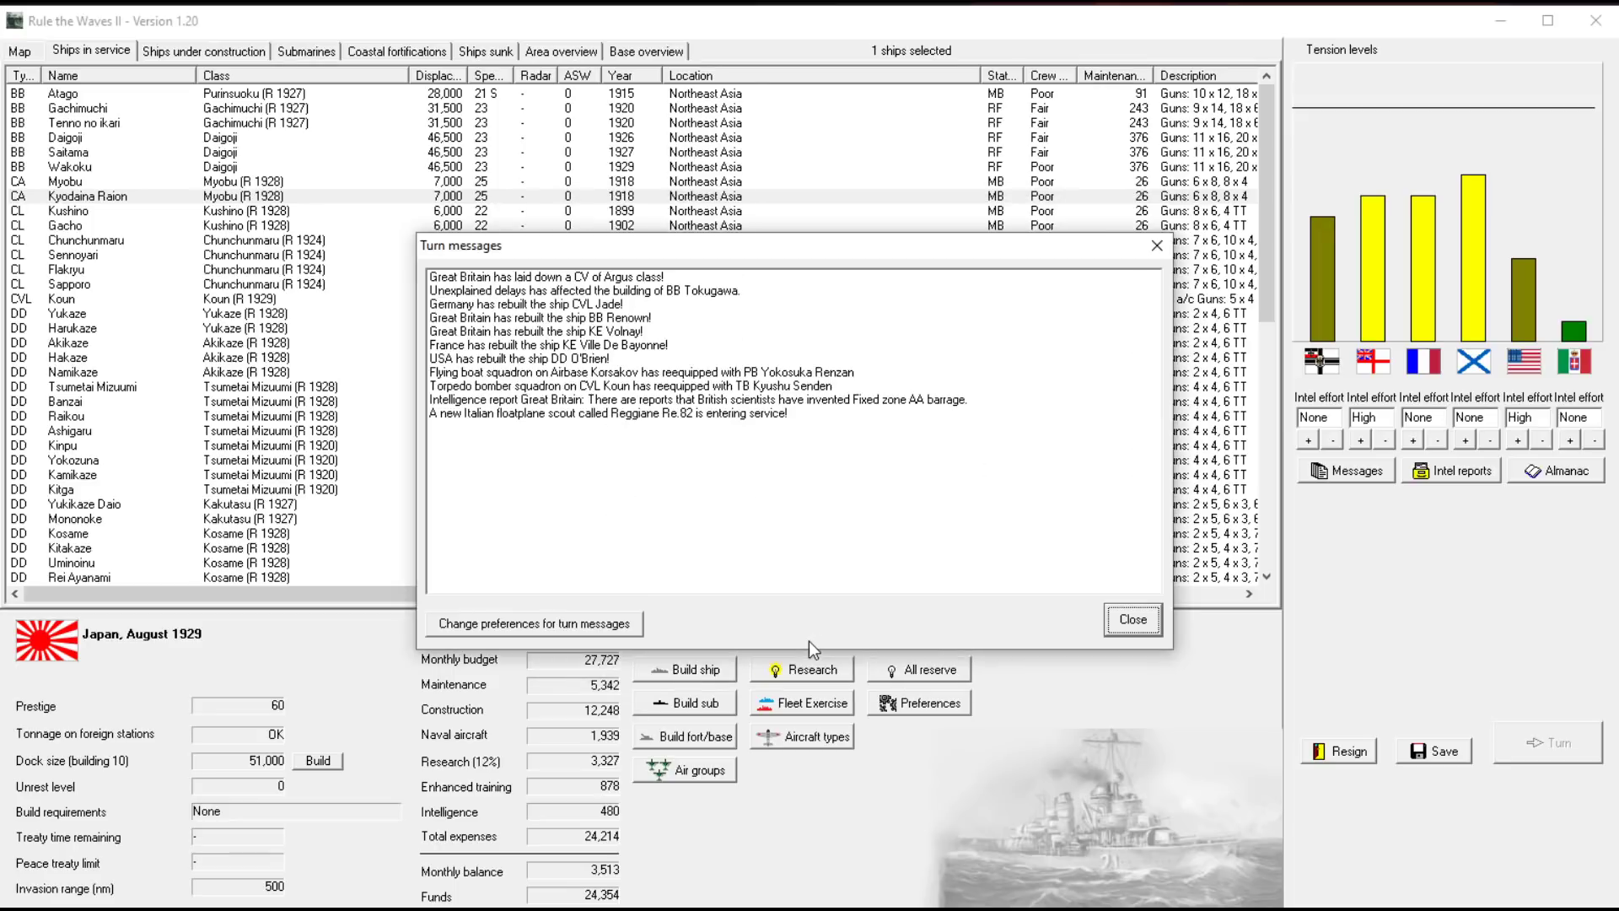
click(1120, 641)
Review battleships Wakoku and Daigoji and carrier Tsunami under construction, then return to ships in service
click(259, 167)
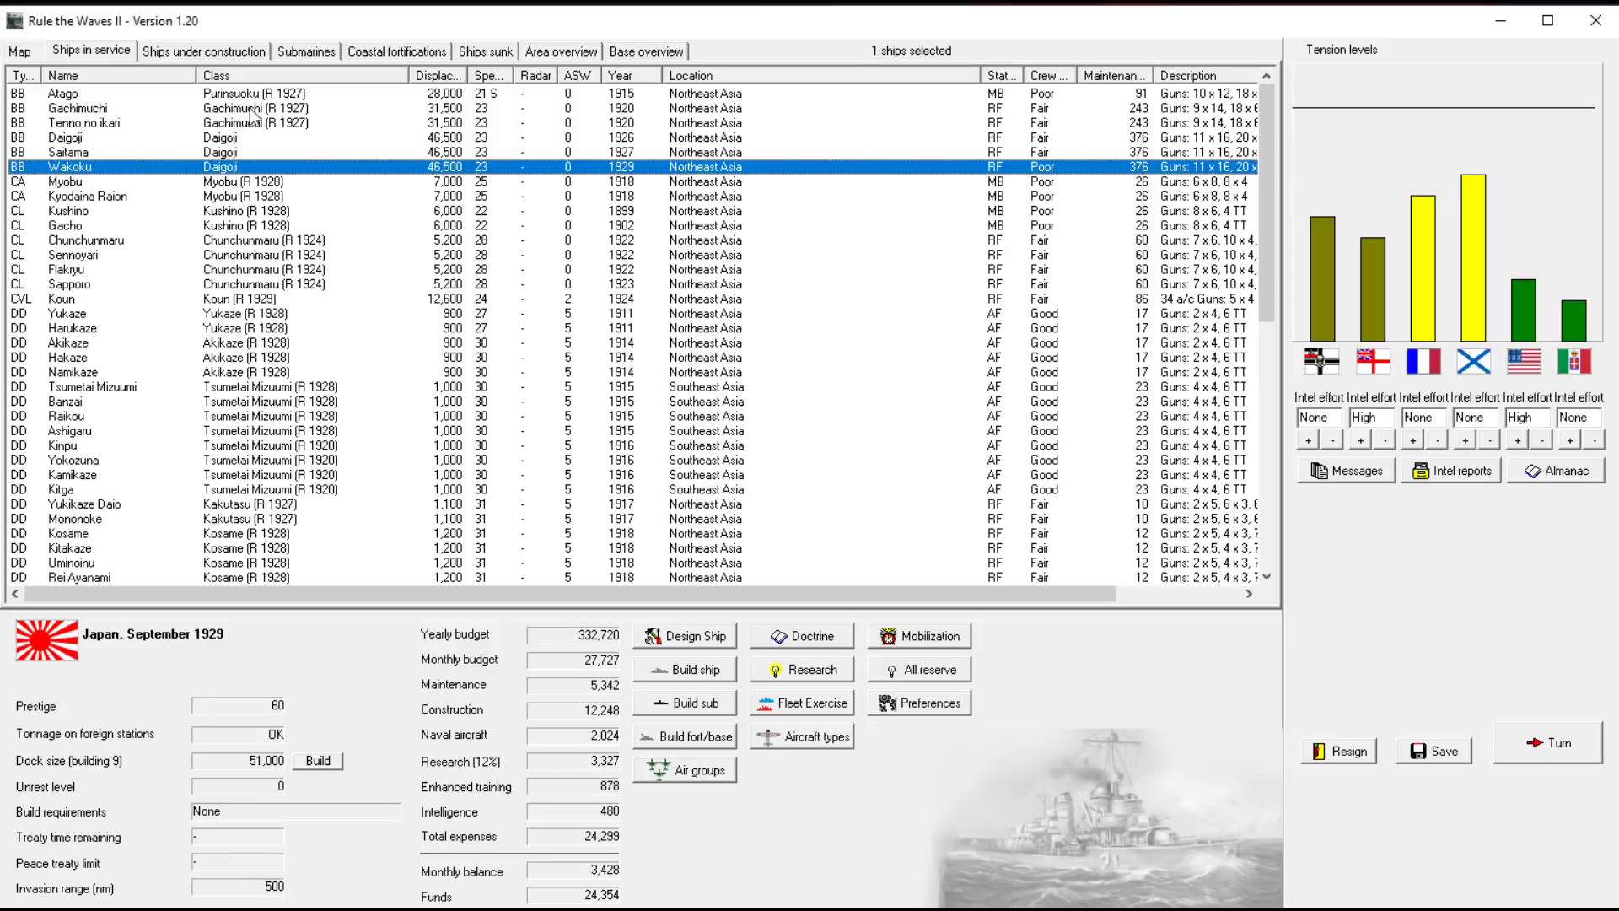
click(242, 138)
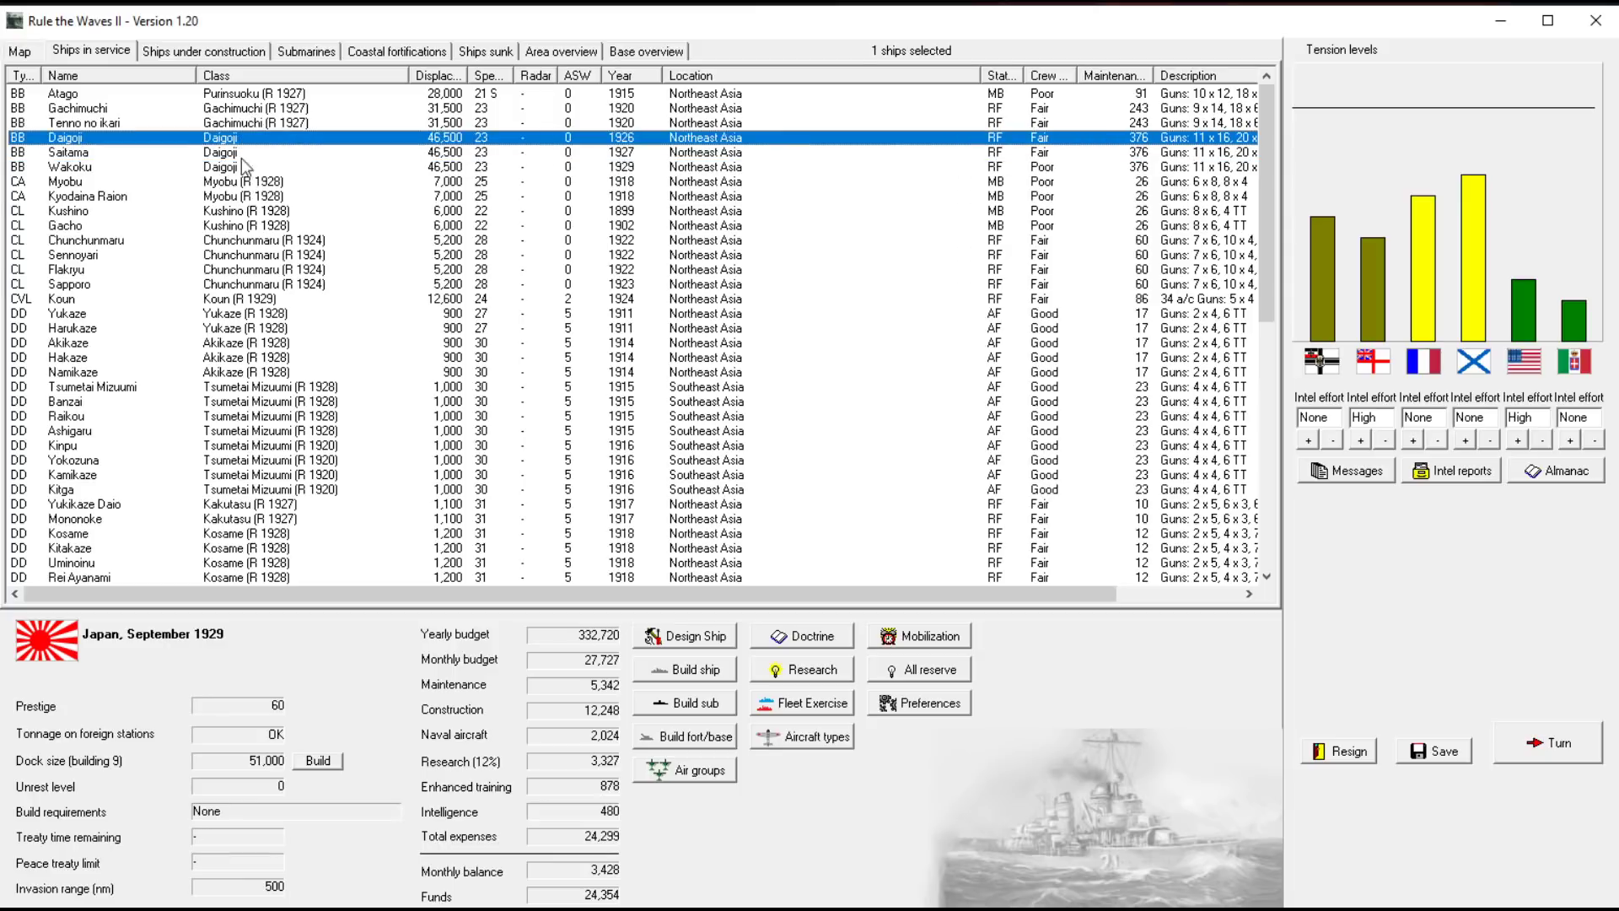
click(199, 51)
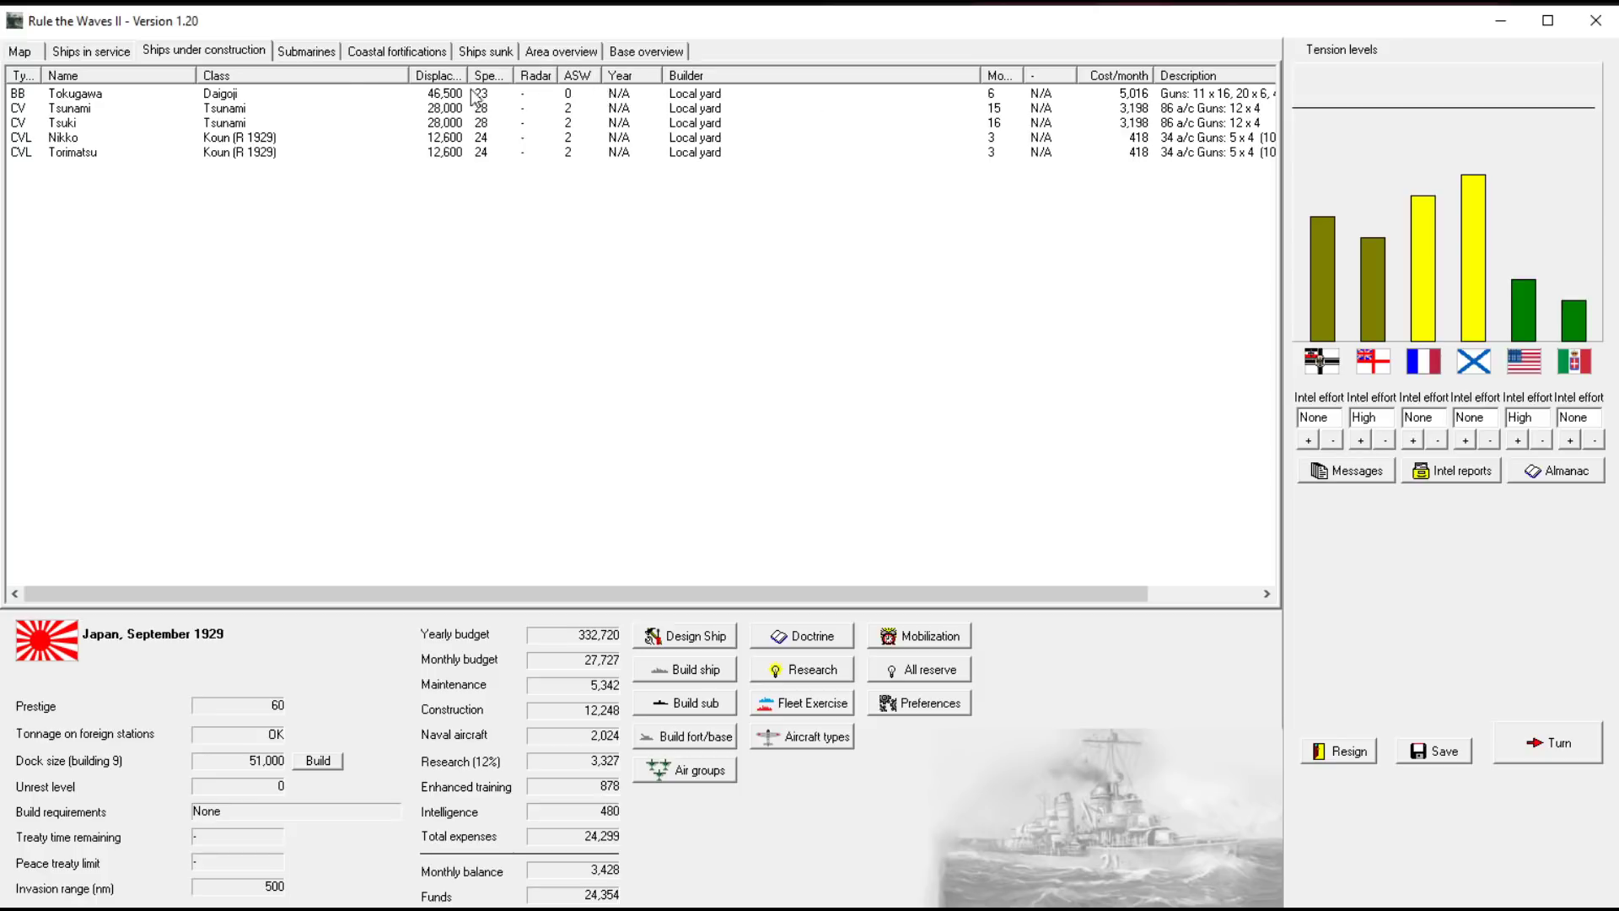
click(965, 110)
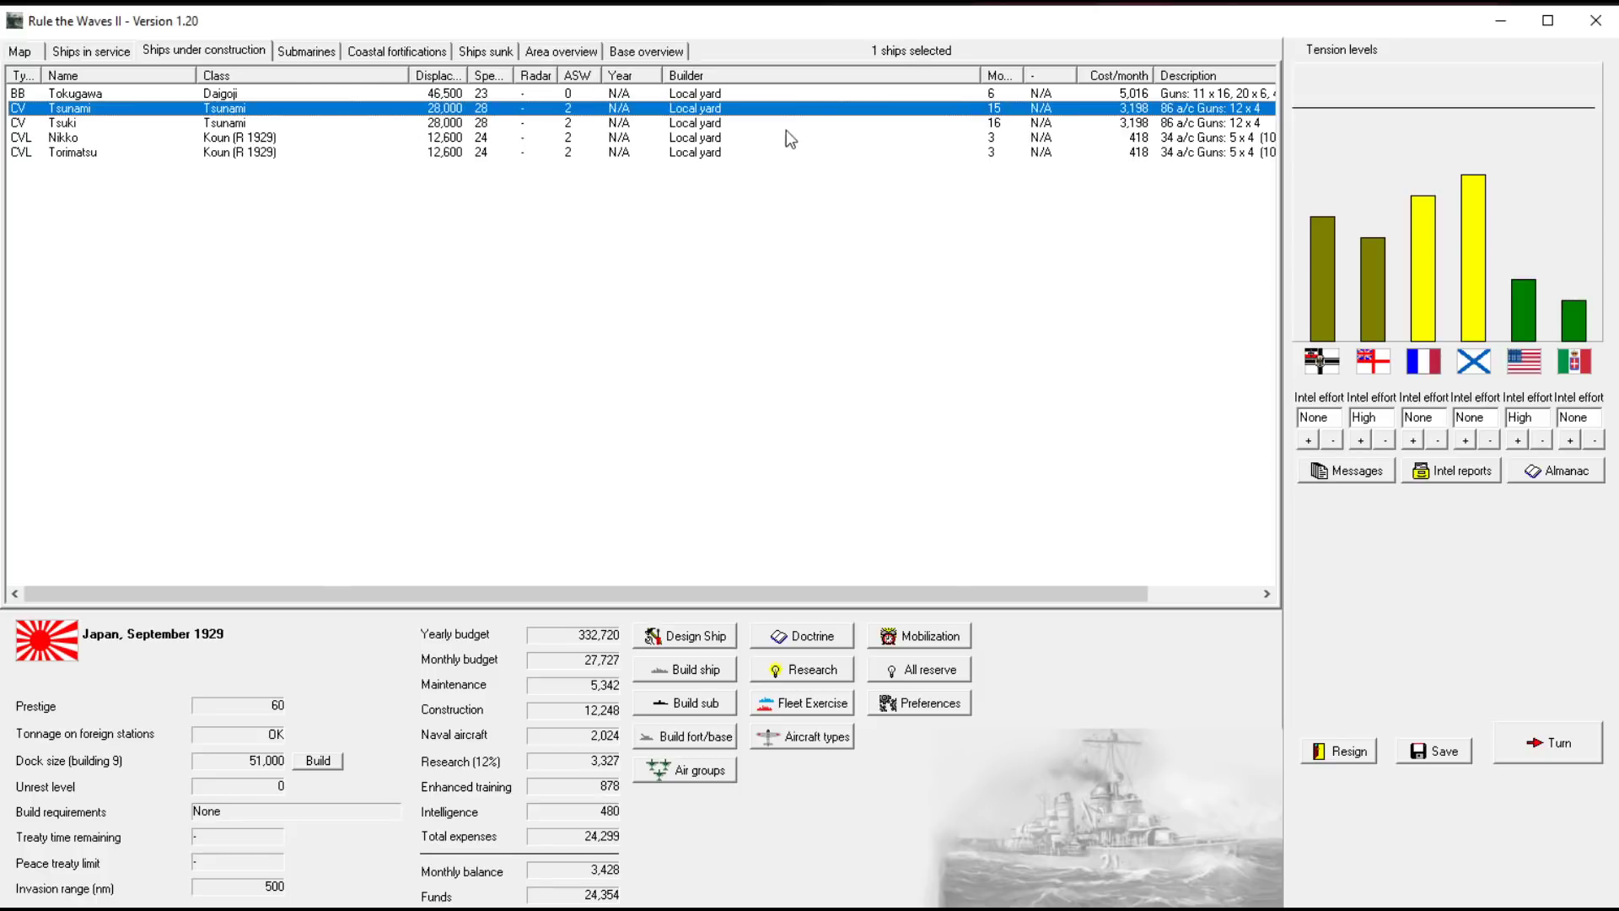
click(79, 52)
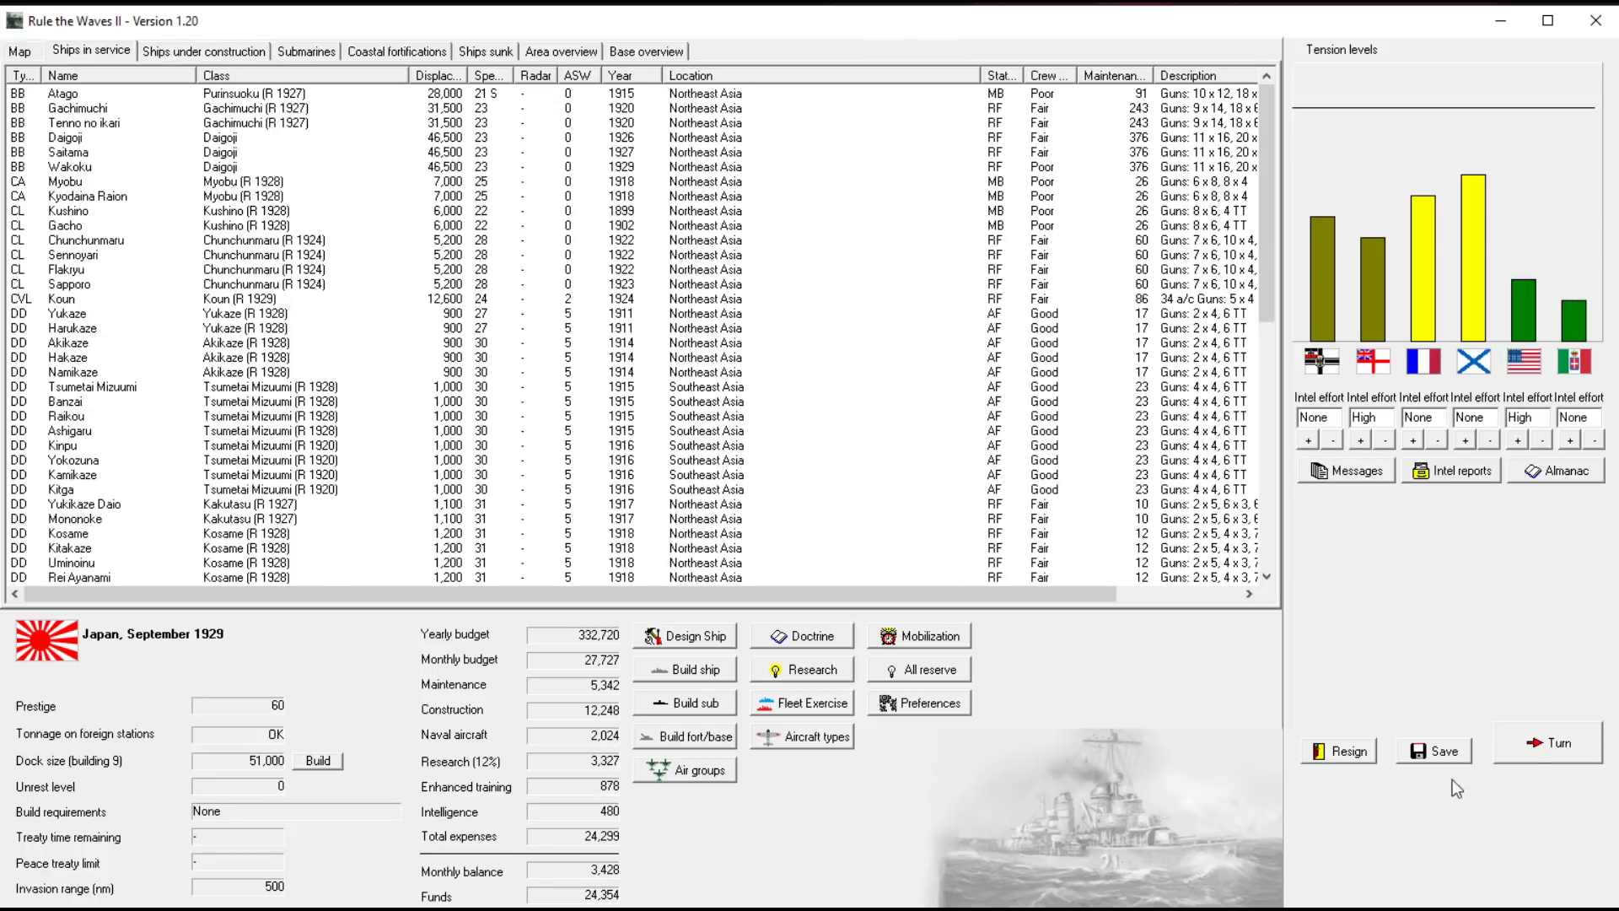
End the turn, bringing up the October 1929 French cruiser visit event
click(1548, 744)
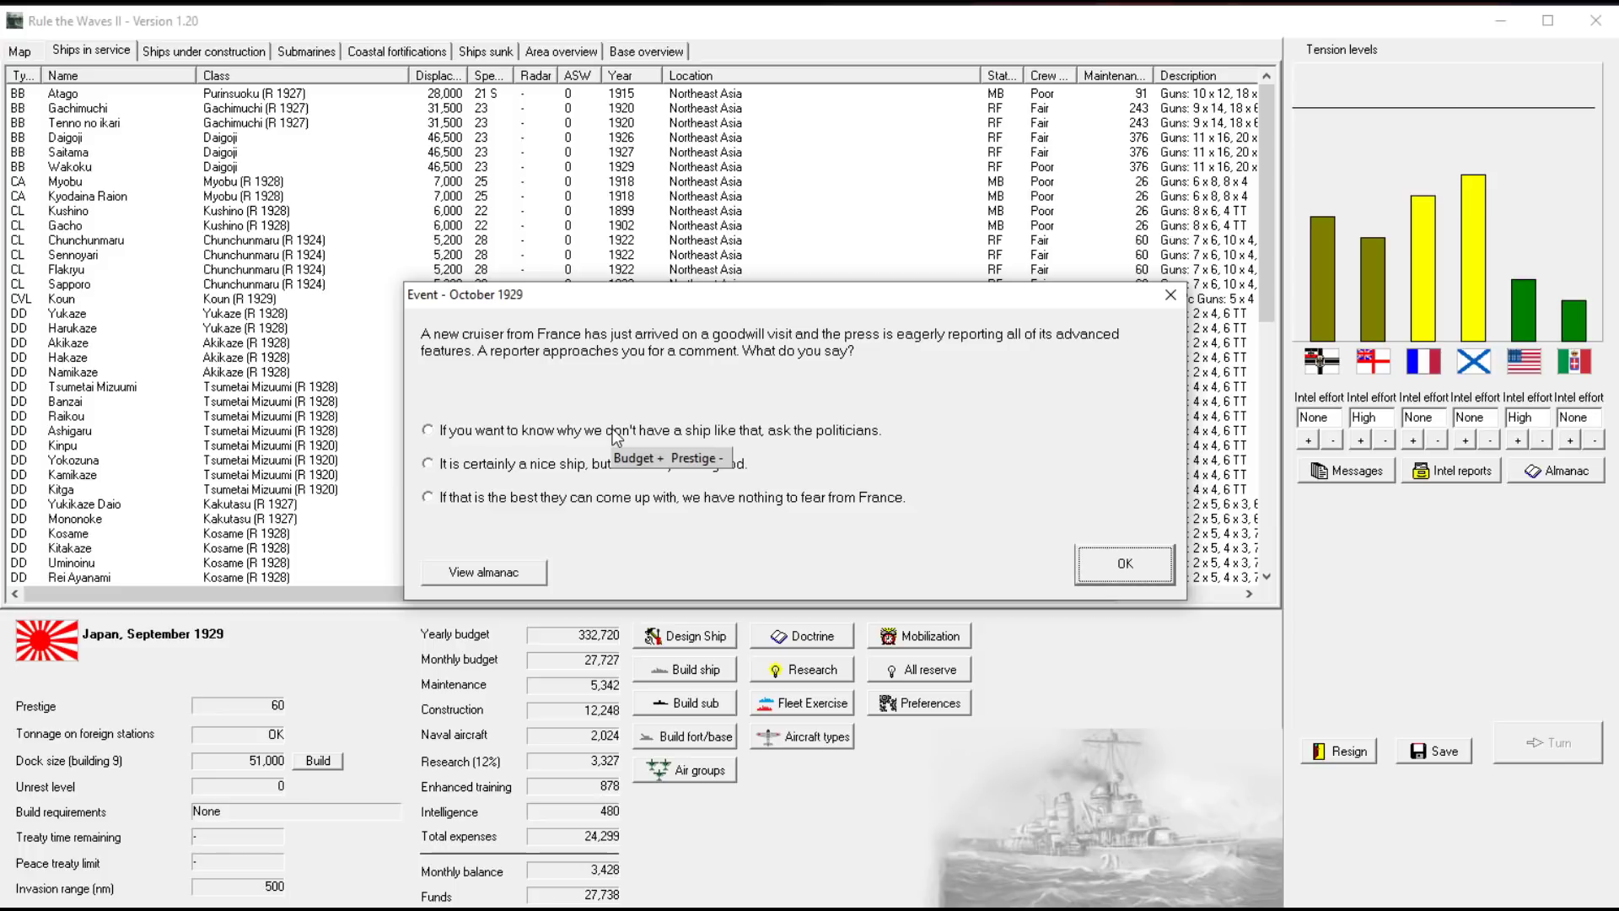
mouse_move(670, 497)
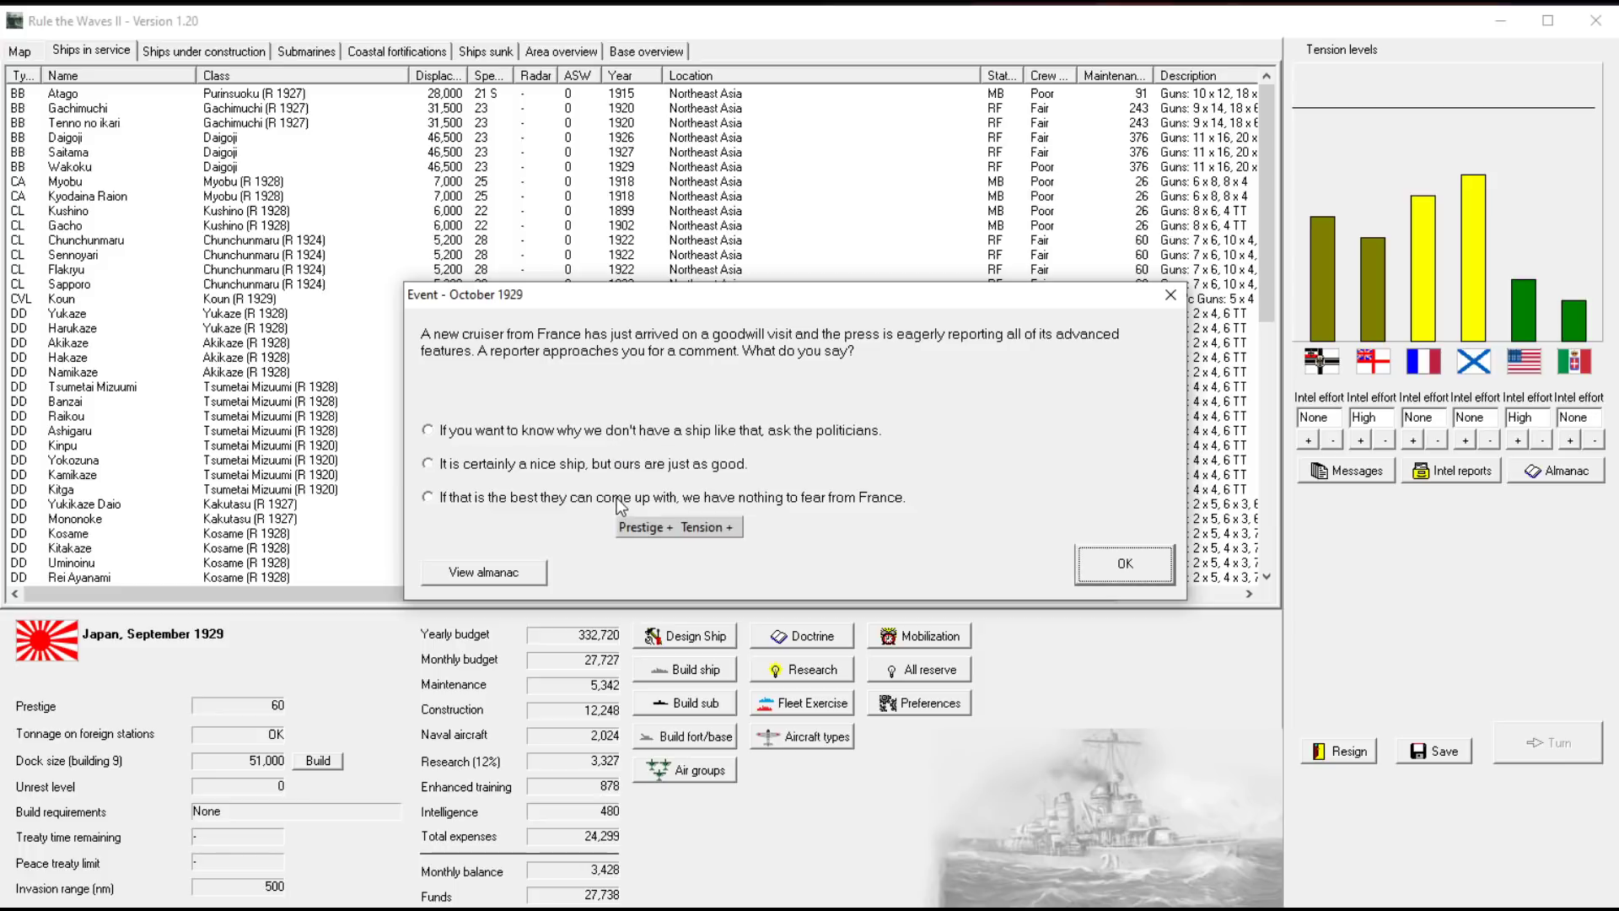
Answer the French cruiser reporter with the nothing-to-fear-from-France reply and acknowledge the Reduction gears report
click(629, 428)
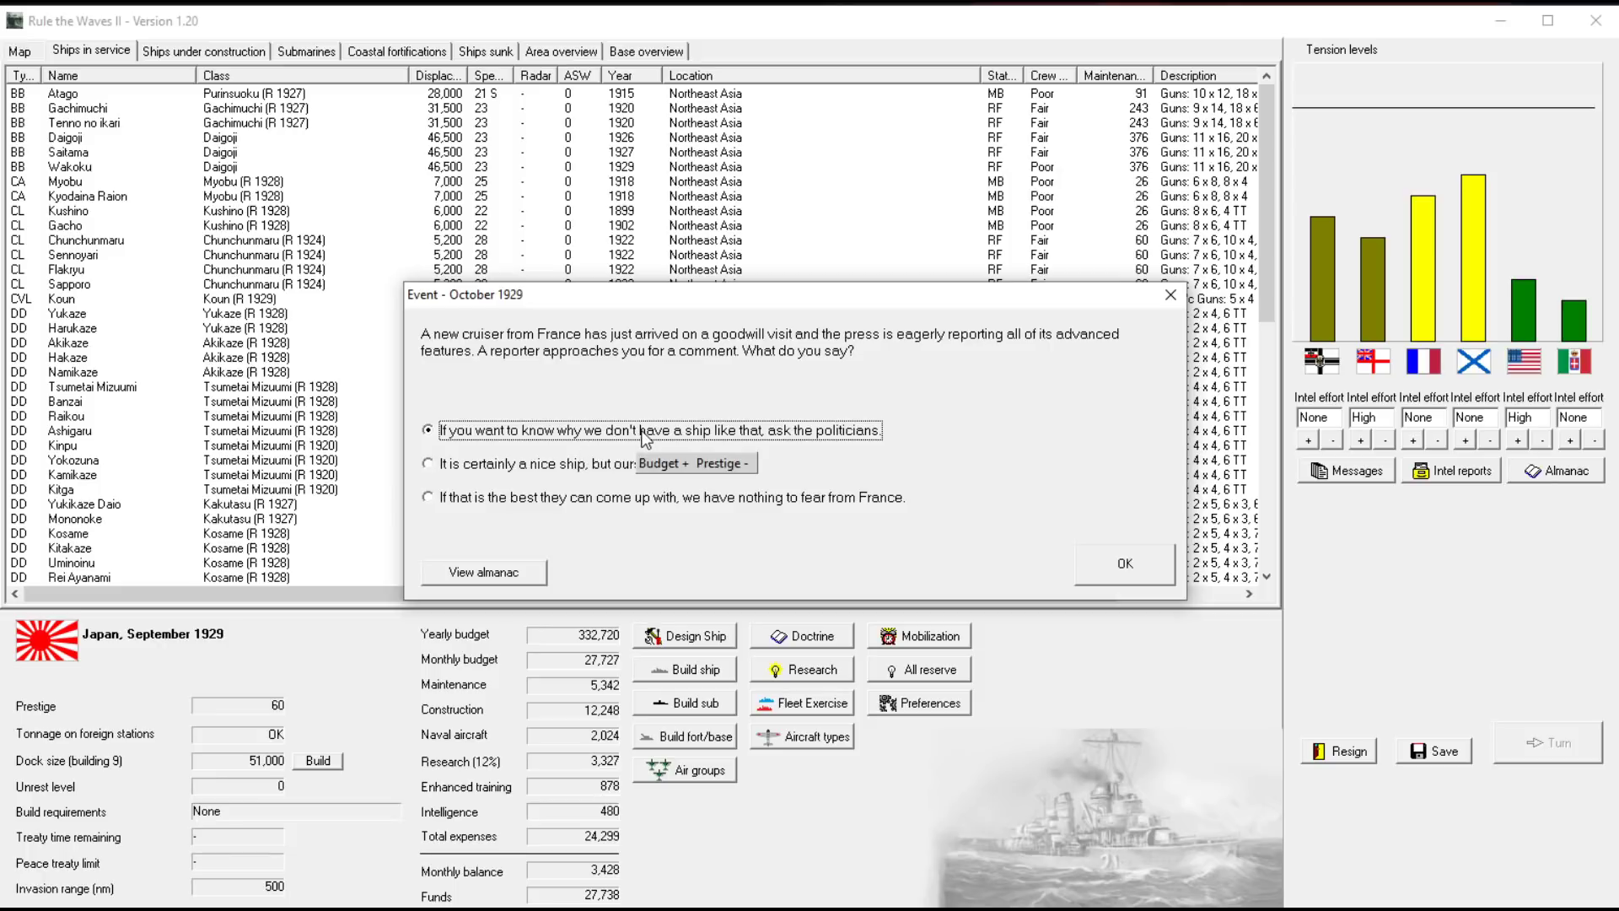
click(609, 471)
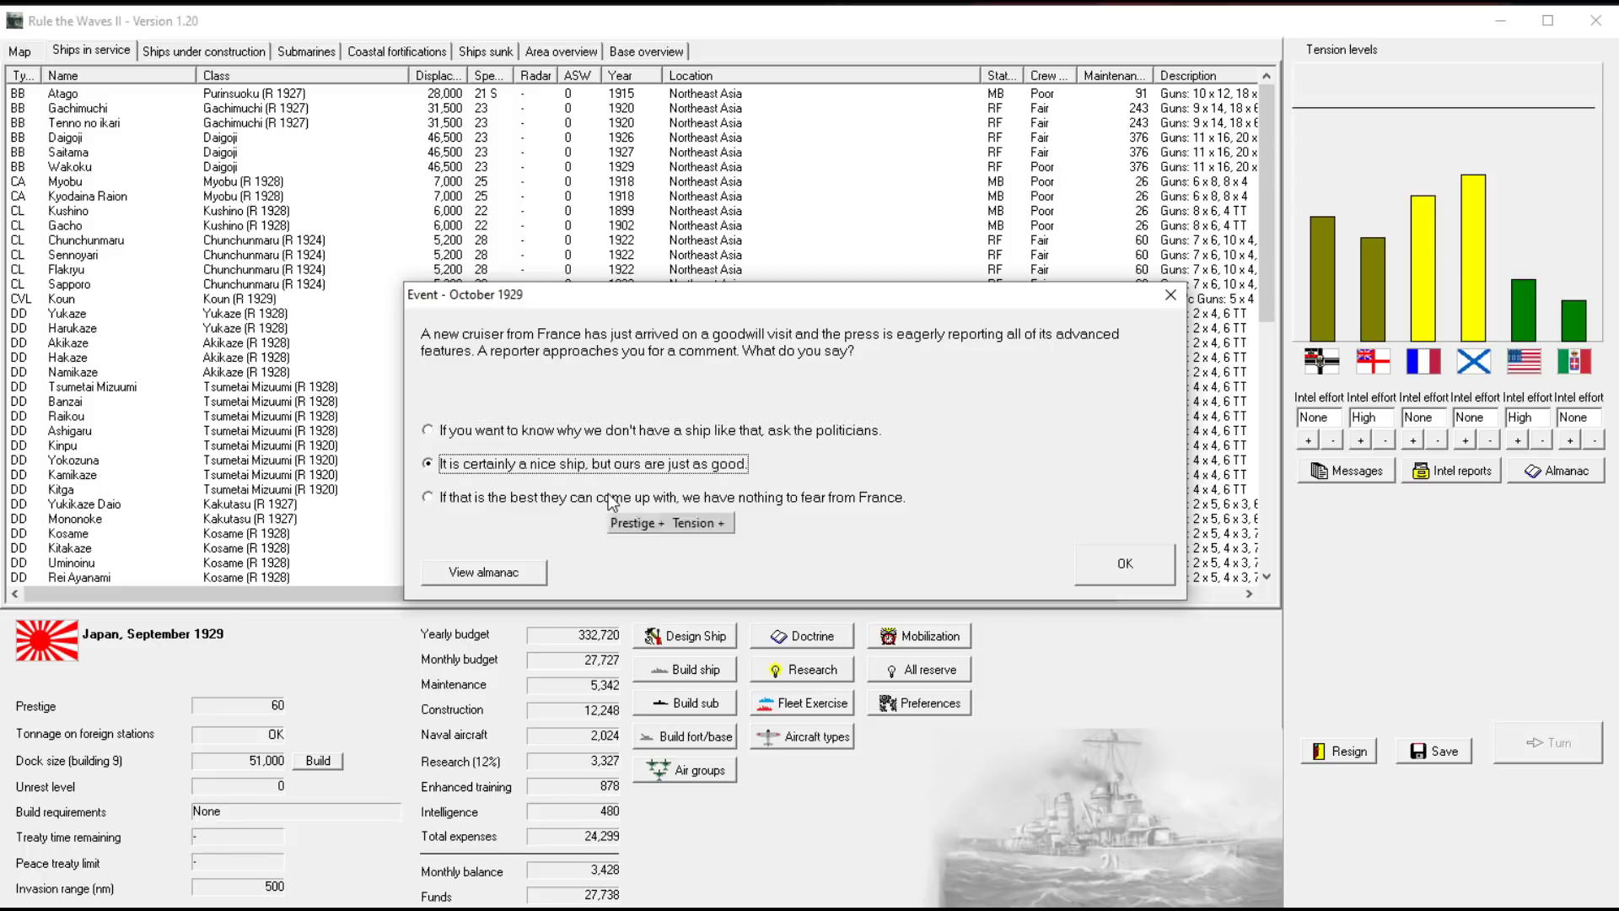
click(608, 502)
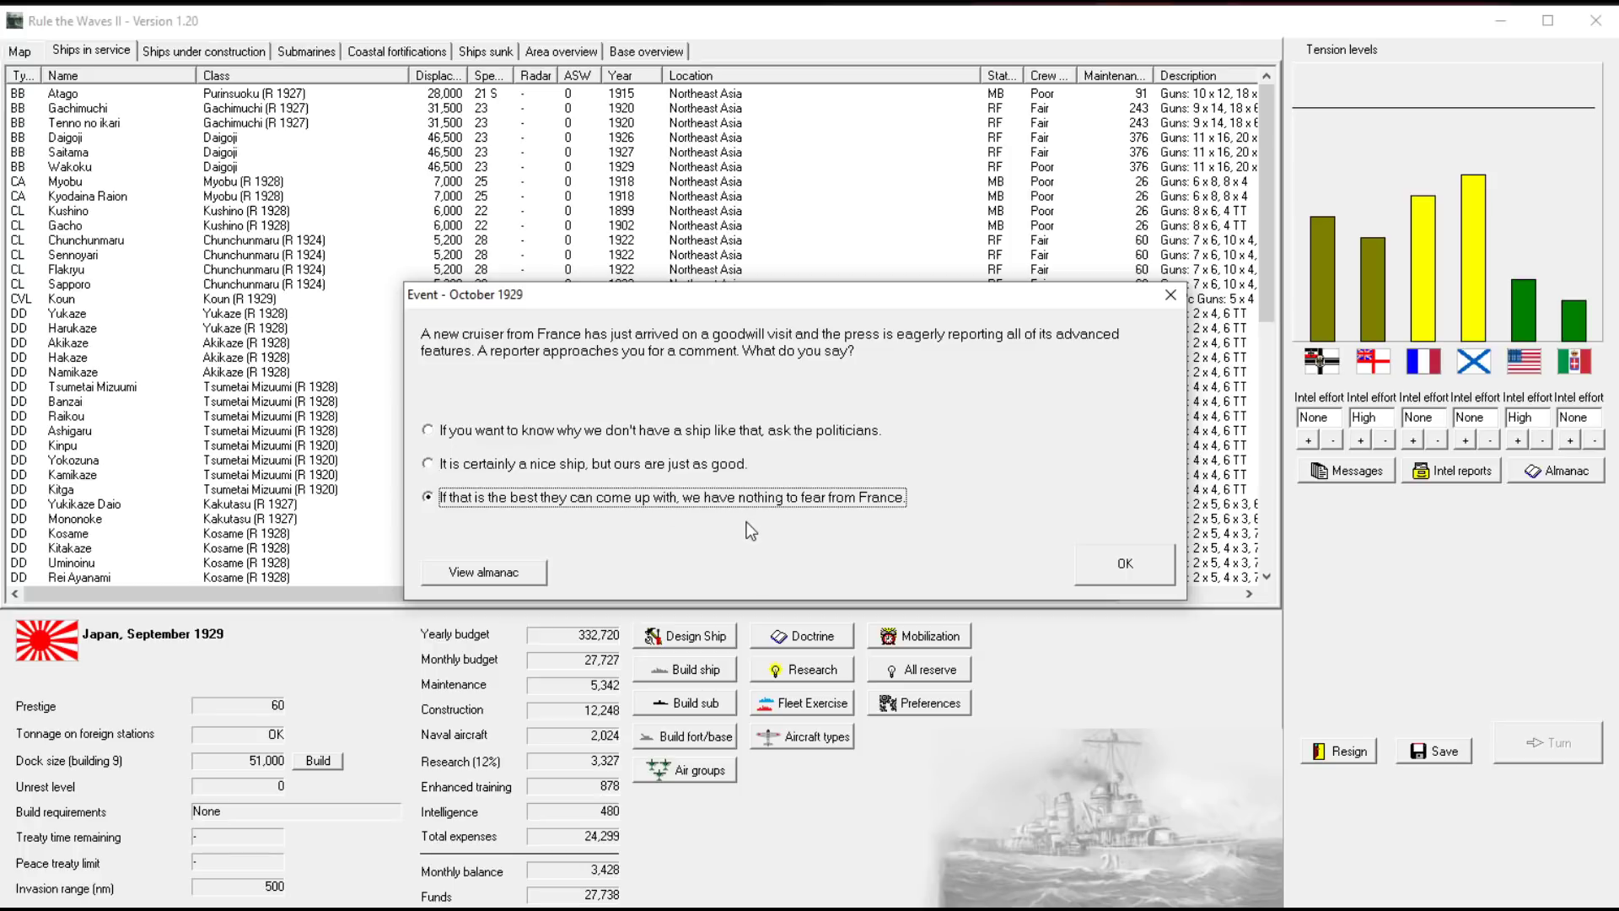
click(1133, 570)
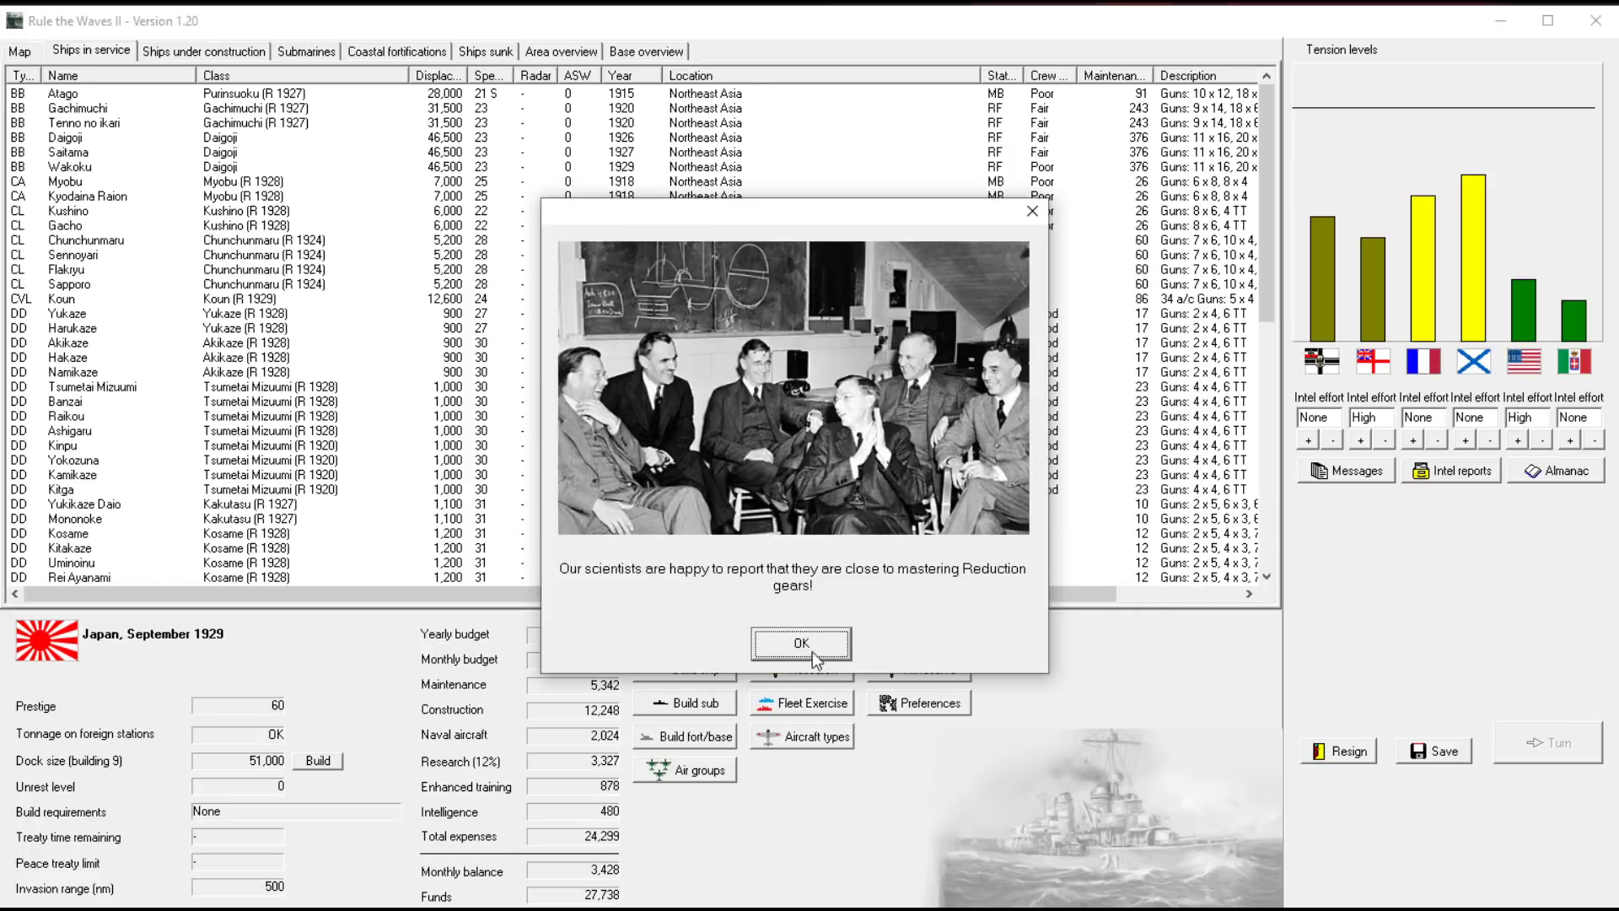
click(819, 652)
Advance to October 1929, clearing the research, Fleet tactics and prototype notices to reach the torpedo bomber prototype list
click(1132, 619)
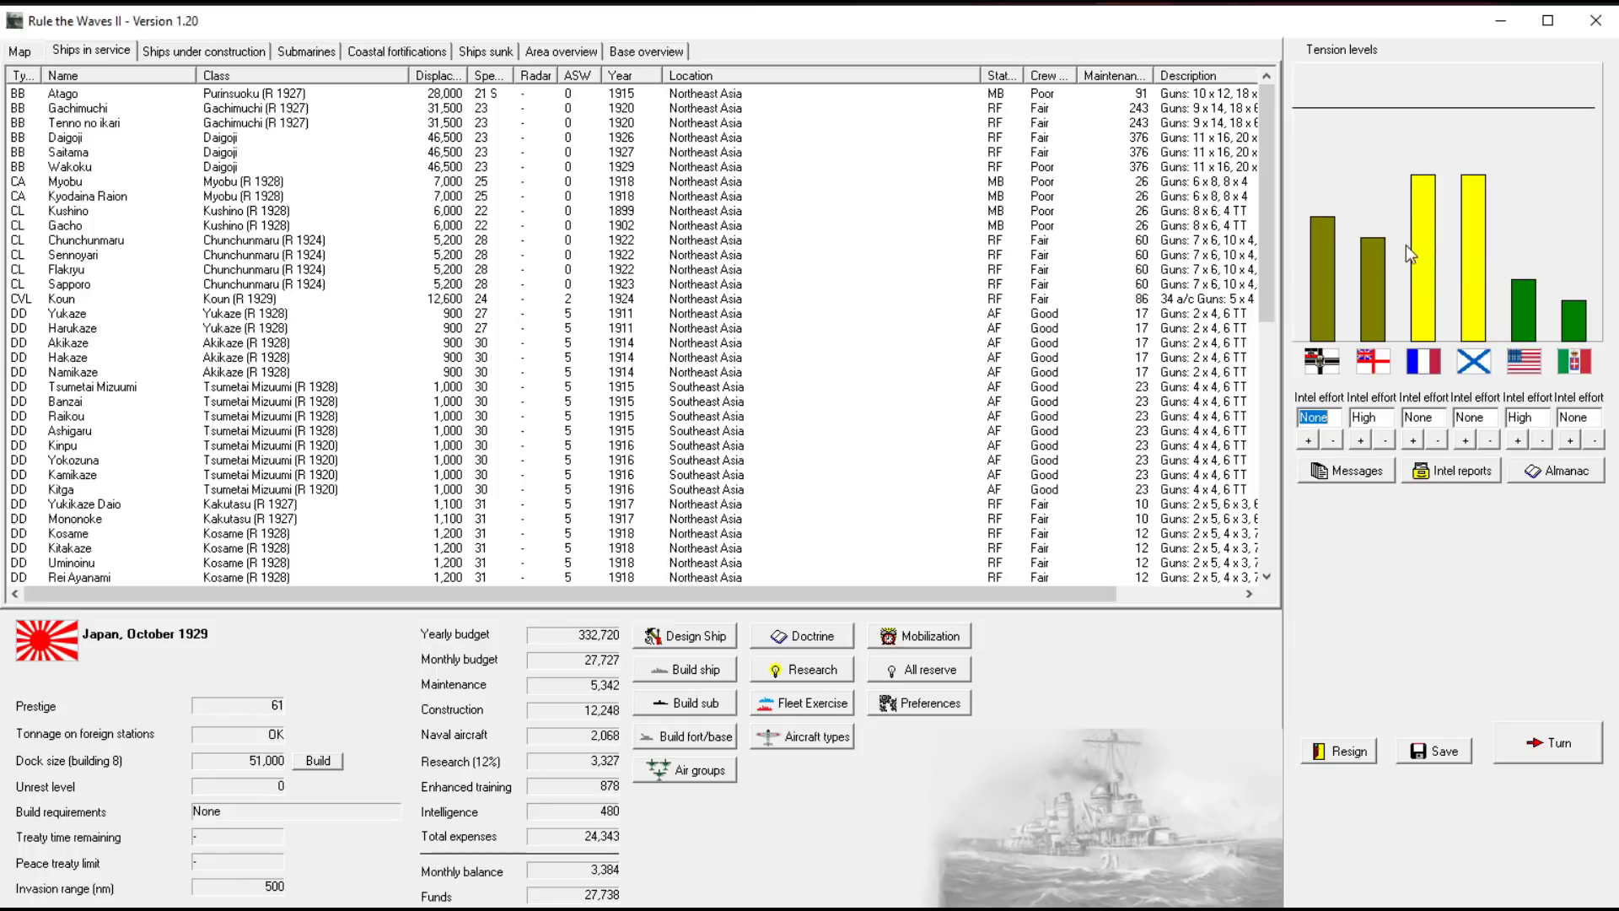
click(1536, 744)
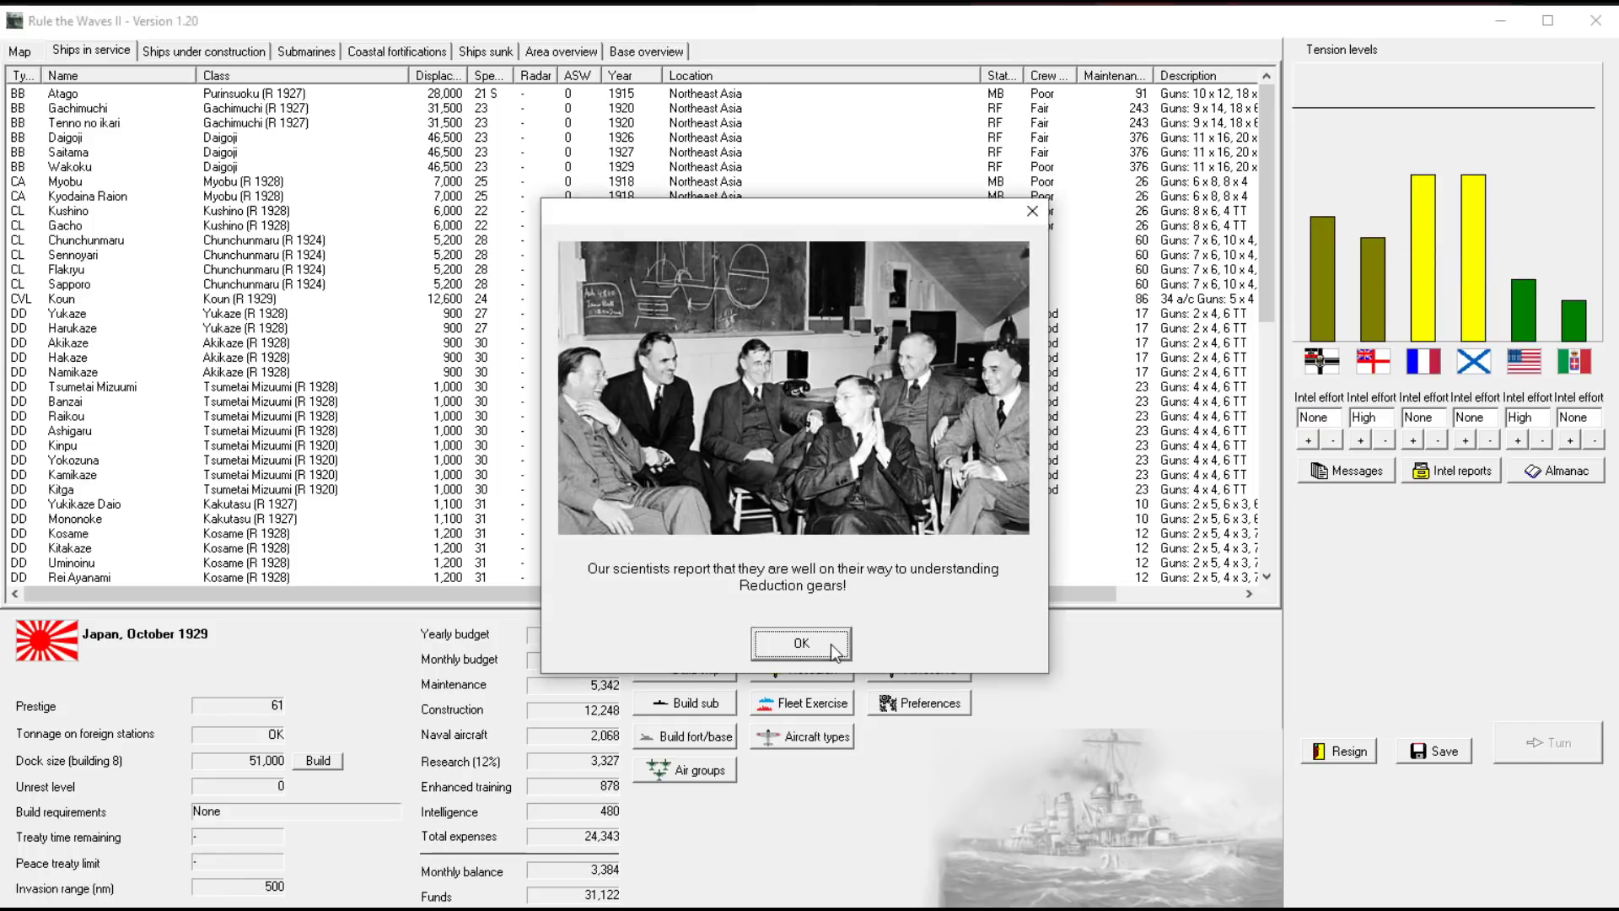
click(816, 644)
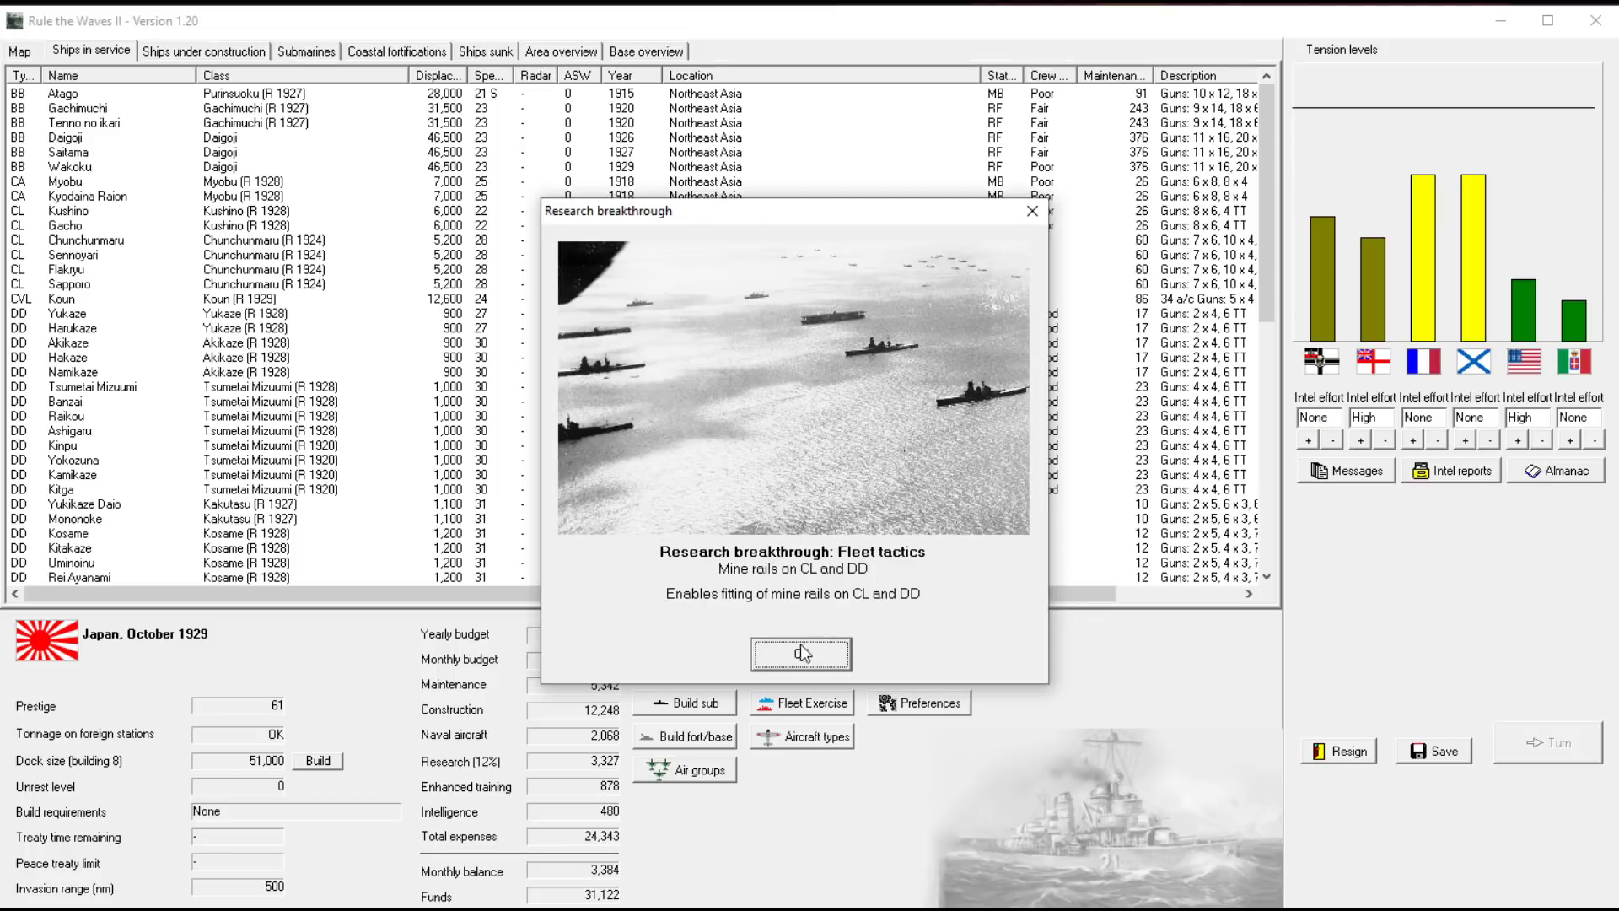
click(817, 652)
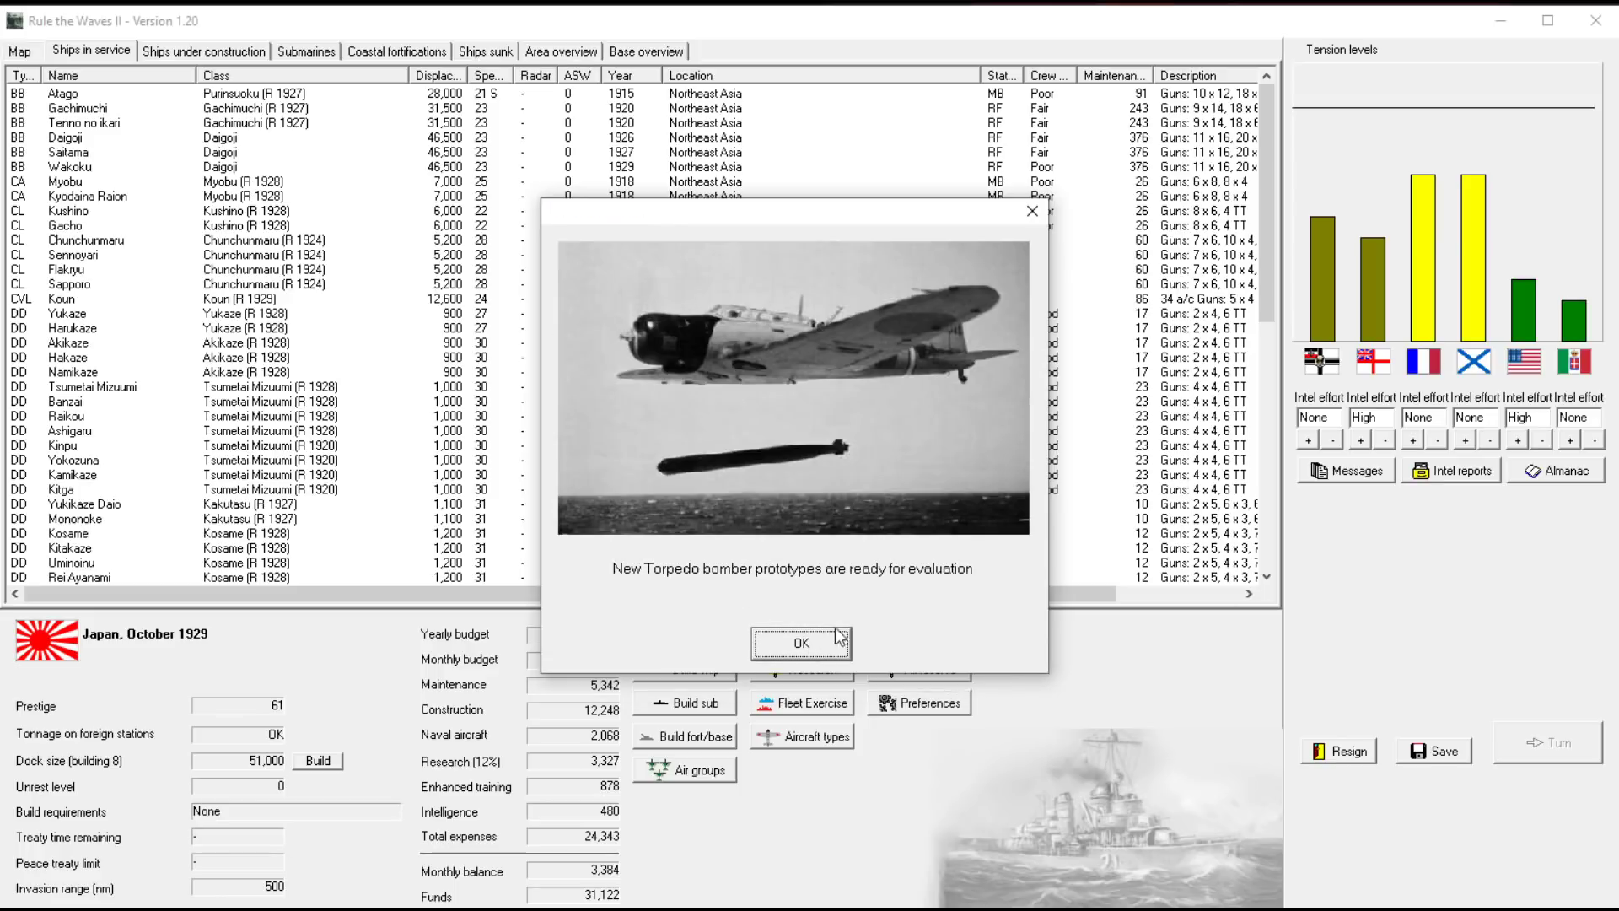
click(803, 641)
drag(675, 230, 673, 186)
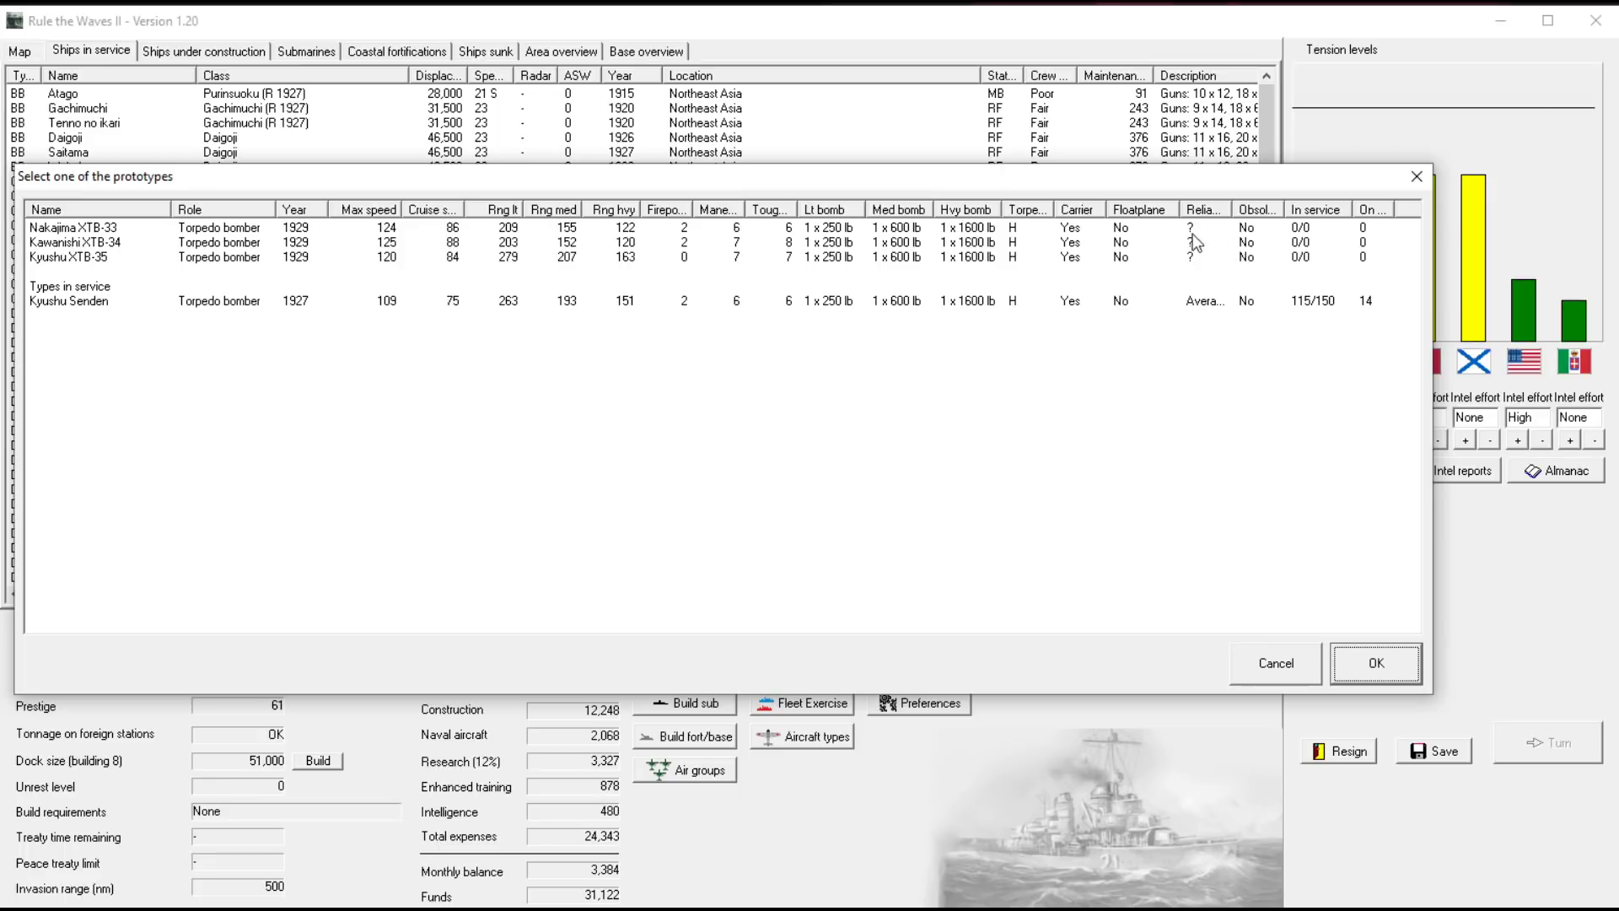
Compare the XTB-33, XTB-34, XTB-35 and in-service Senden, then adopt the Kawanishi XTB-34 torpedo bomber
click(365, 230)
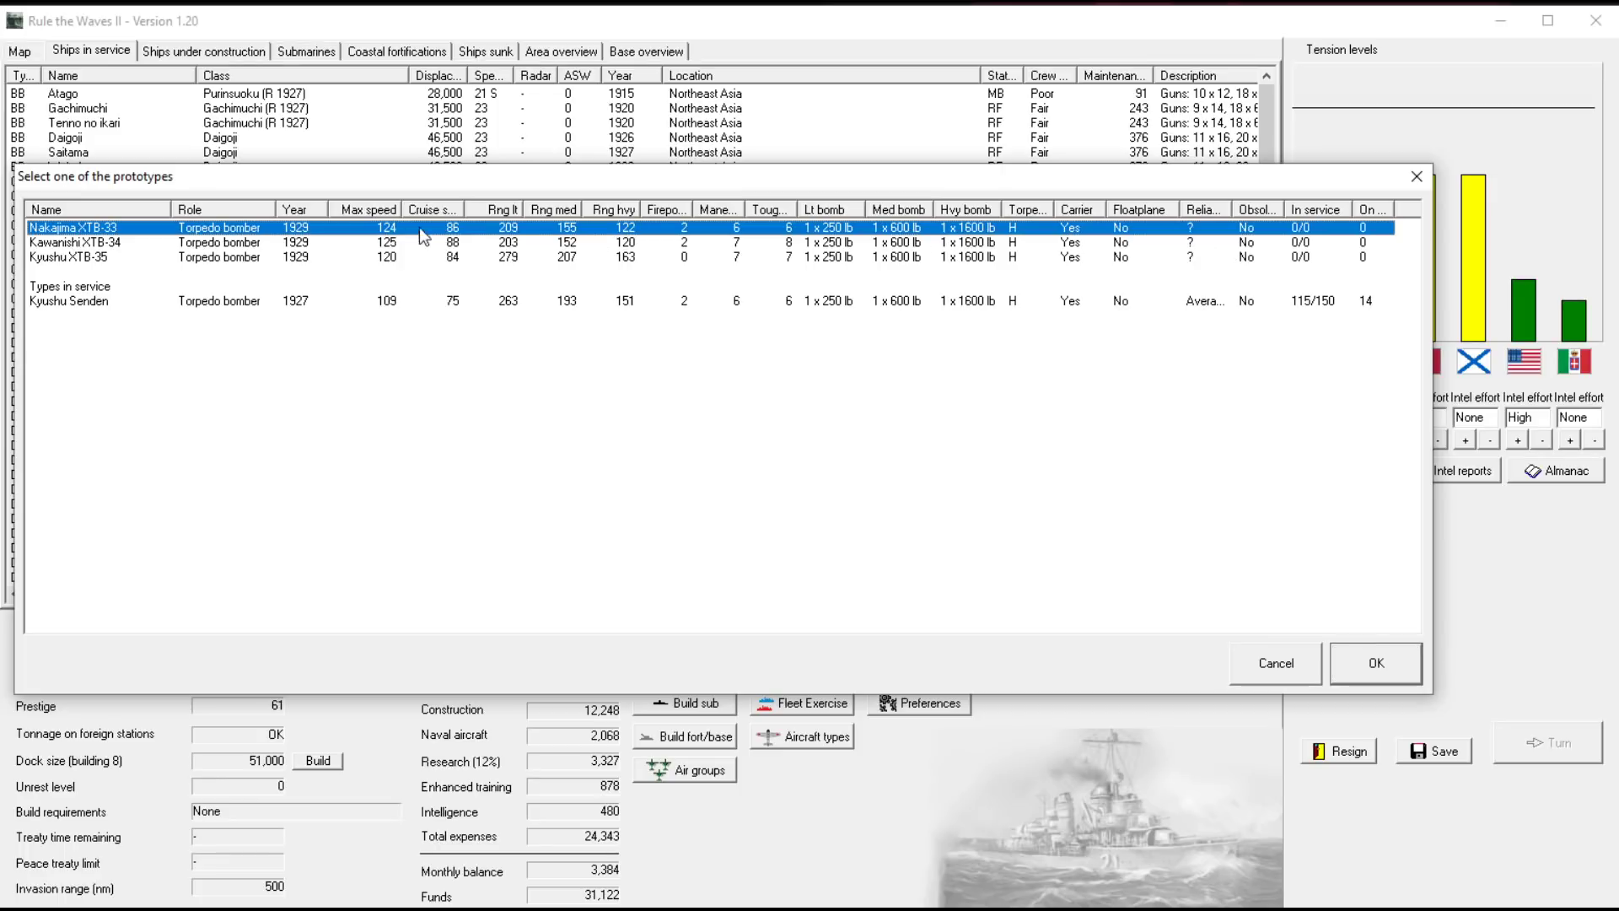
click(520, 258)
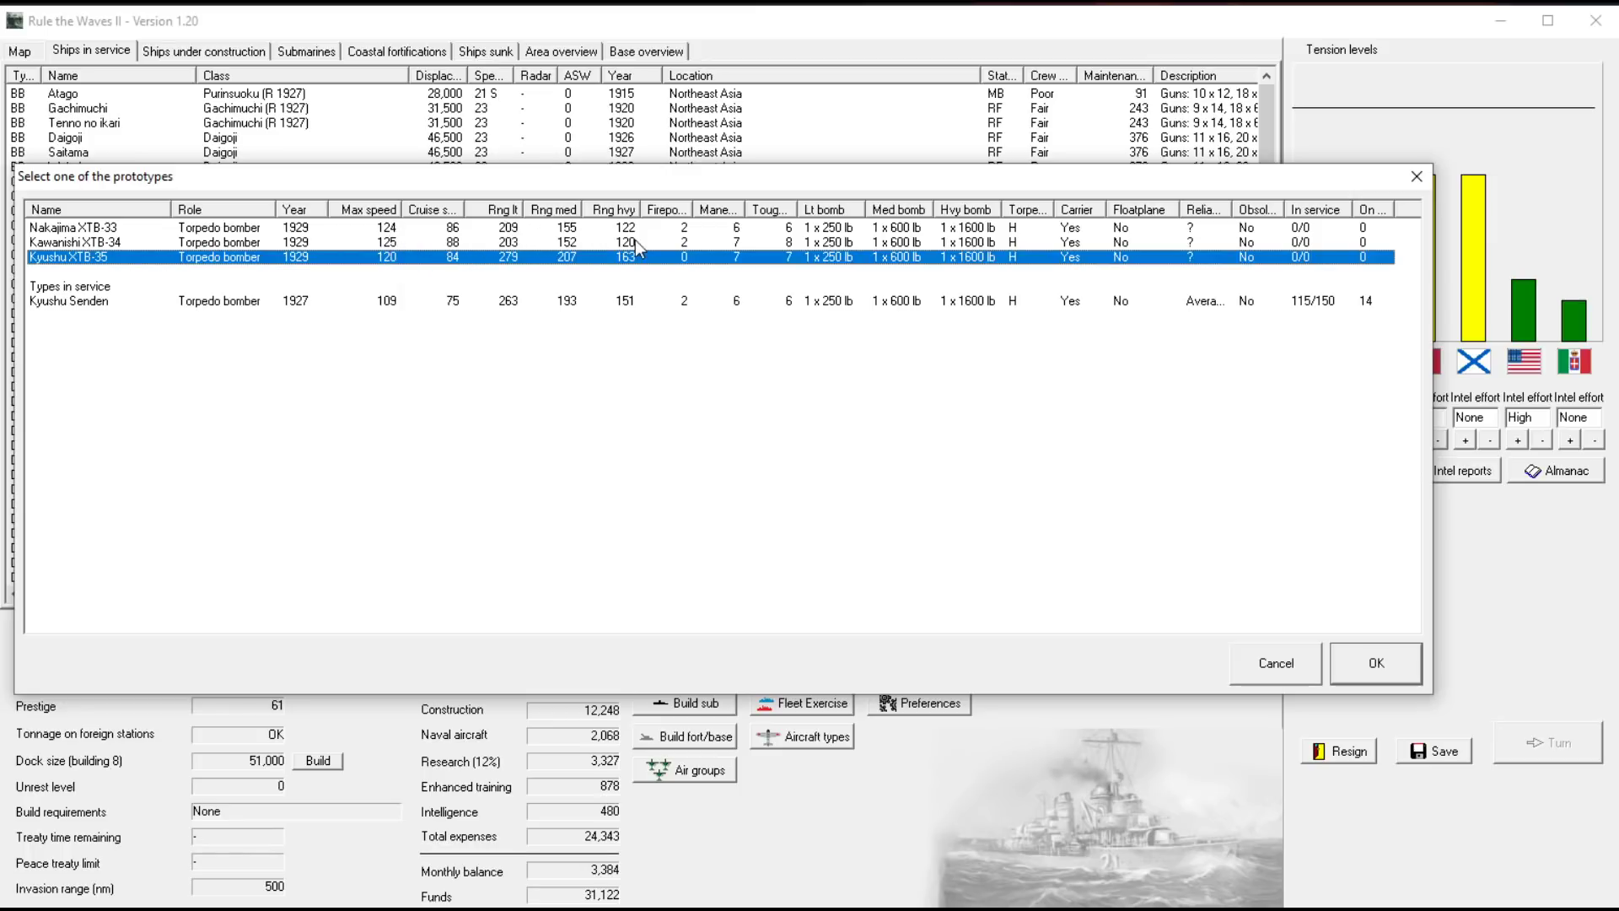
click(382, 243)
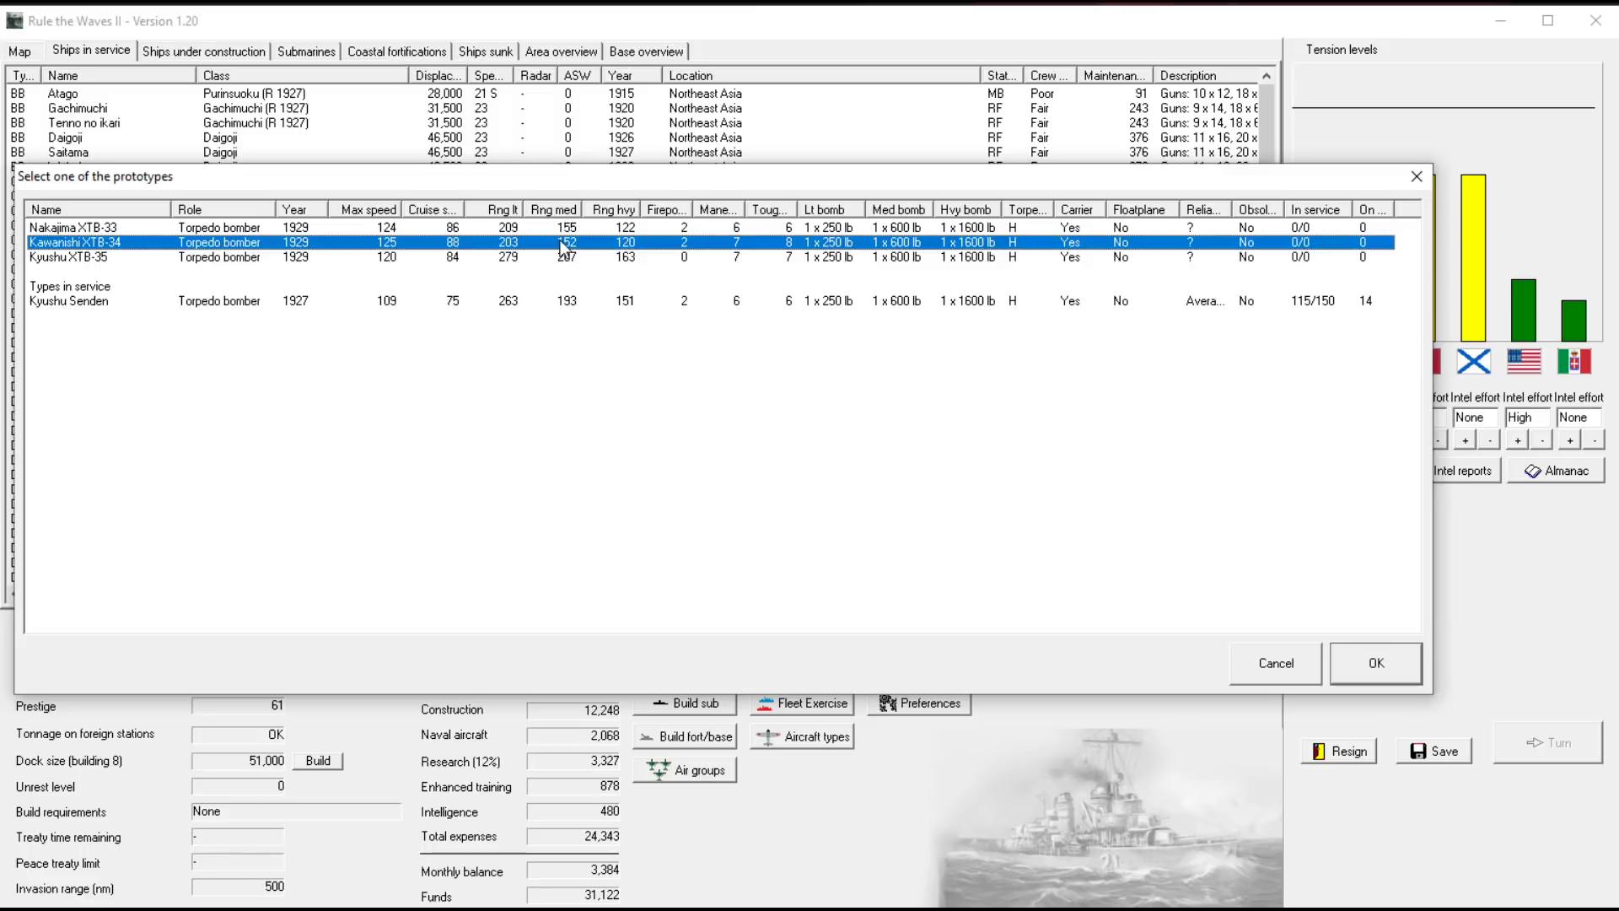
click(506, 259)
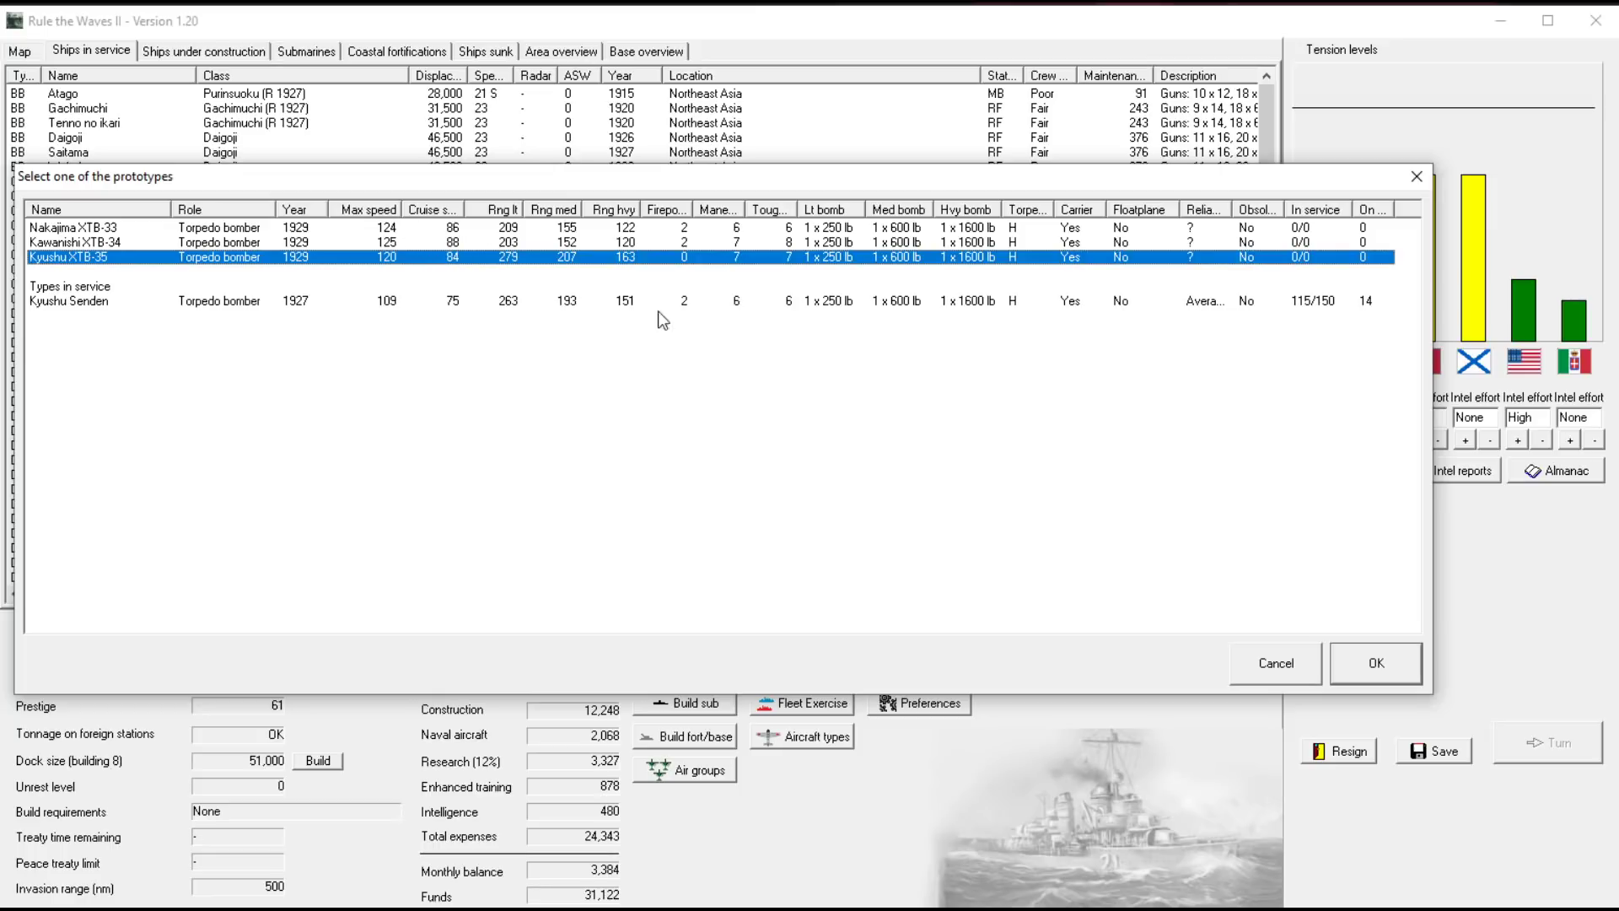
click(736, 298)
click(737, 245)
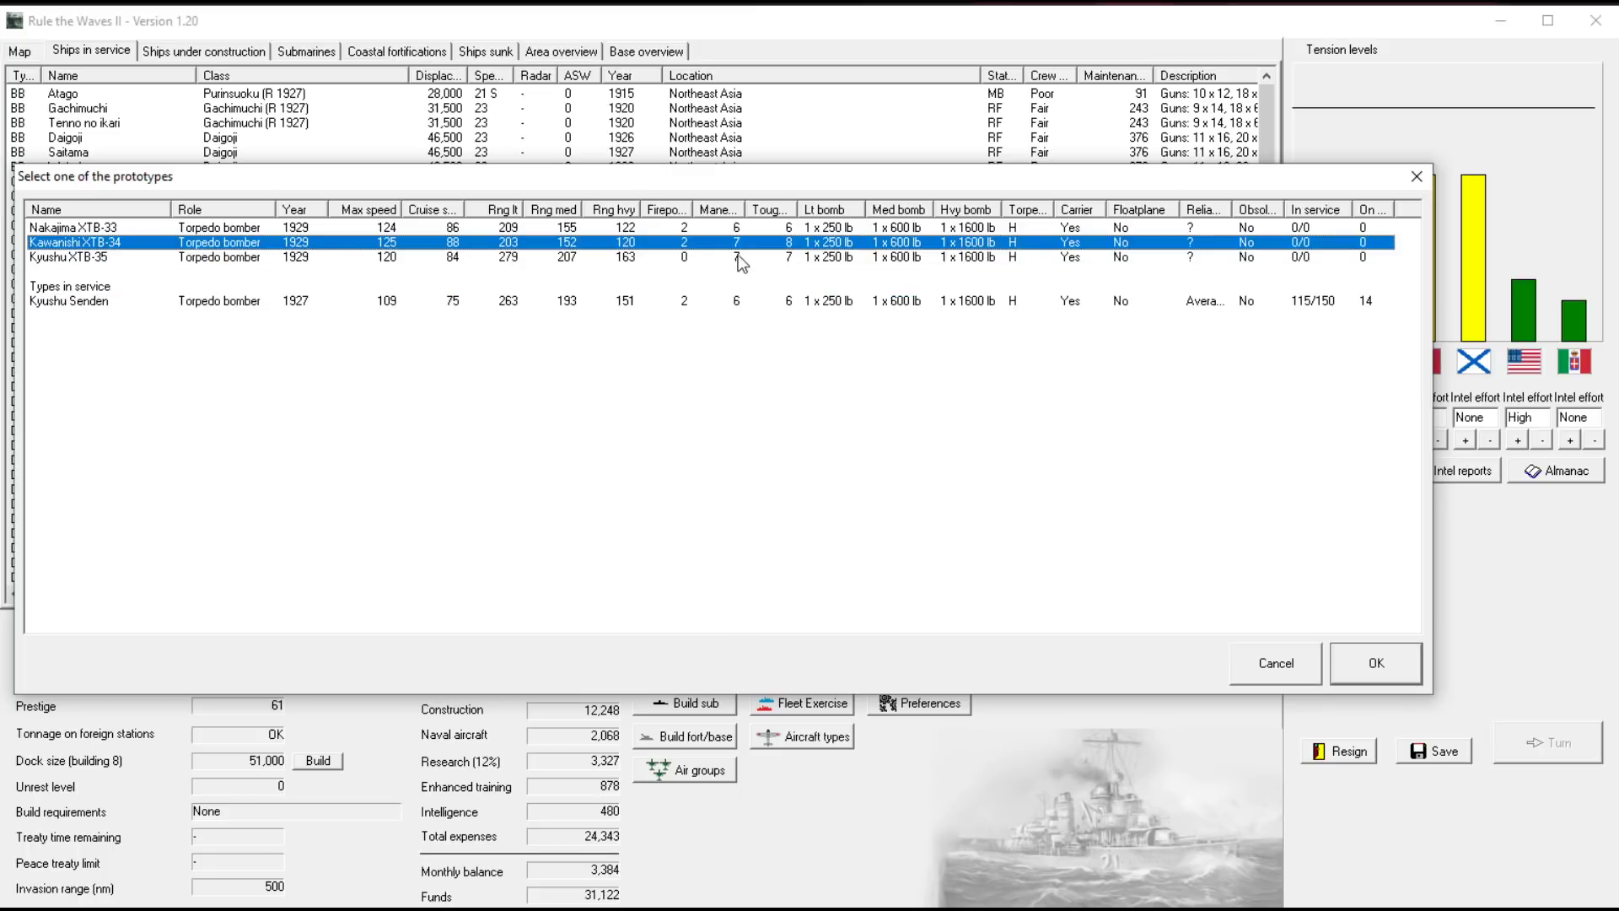
click(740, 260)
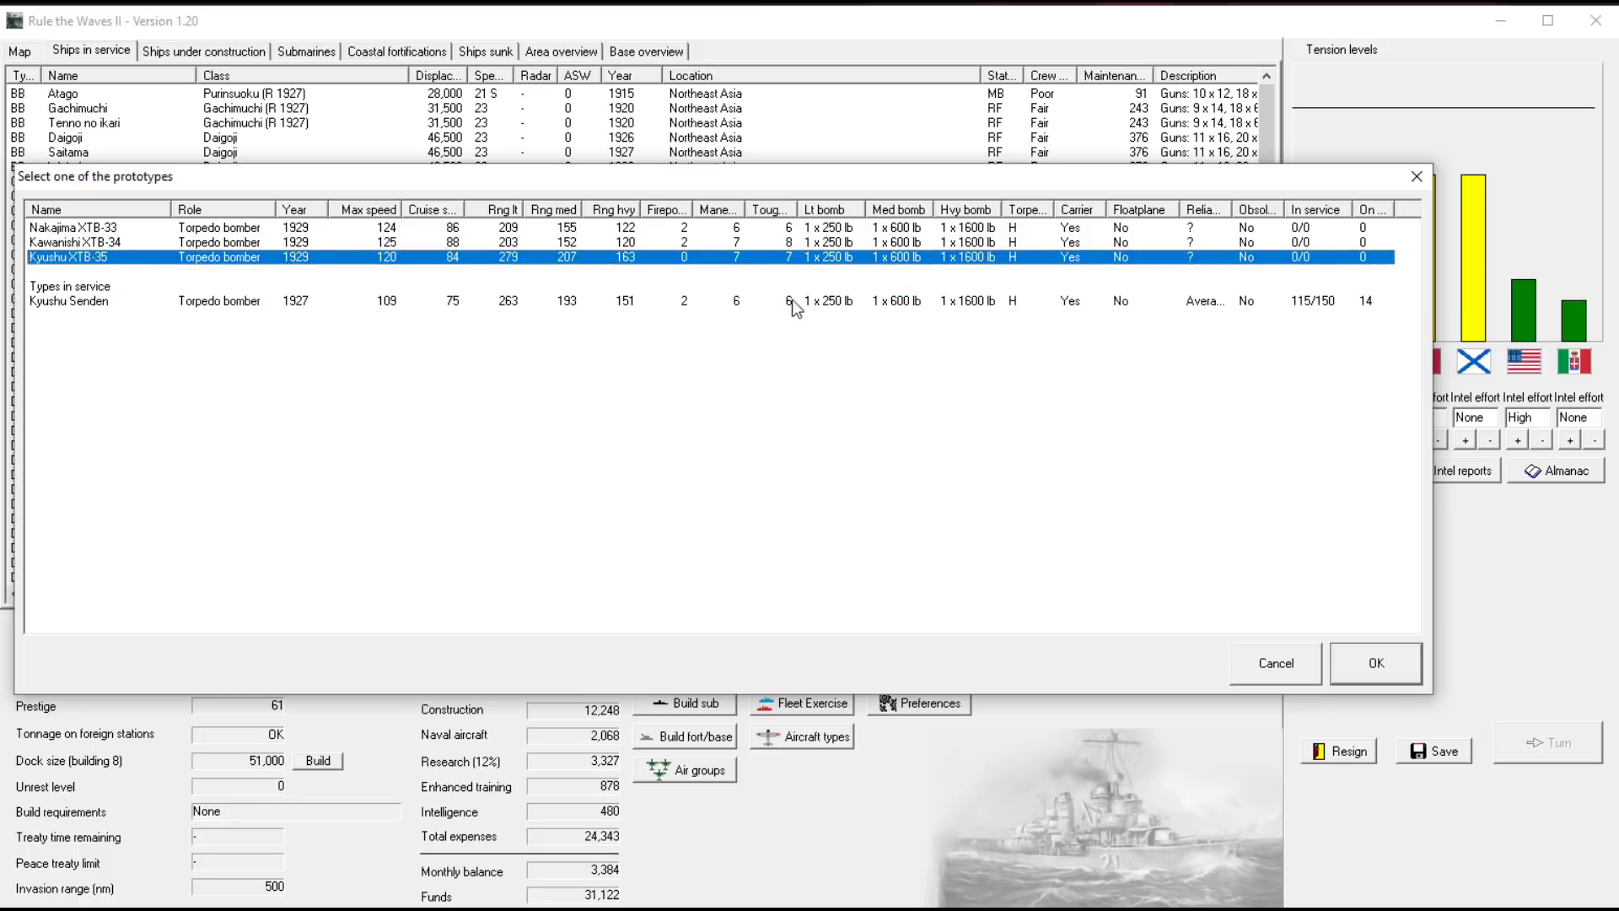
click(697, 244)
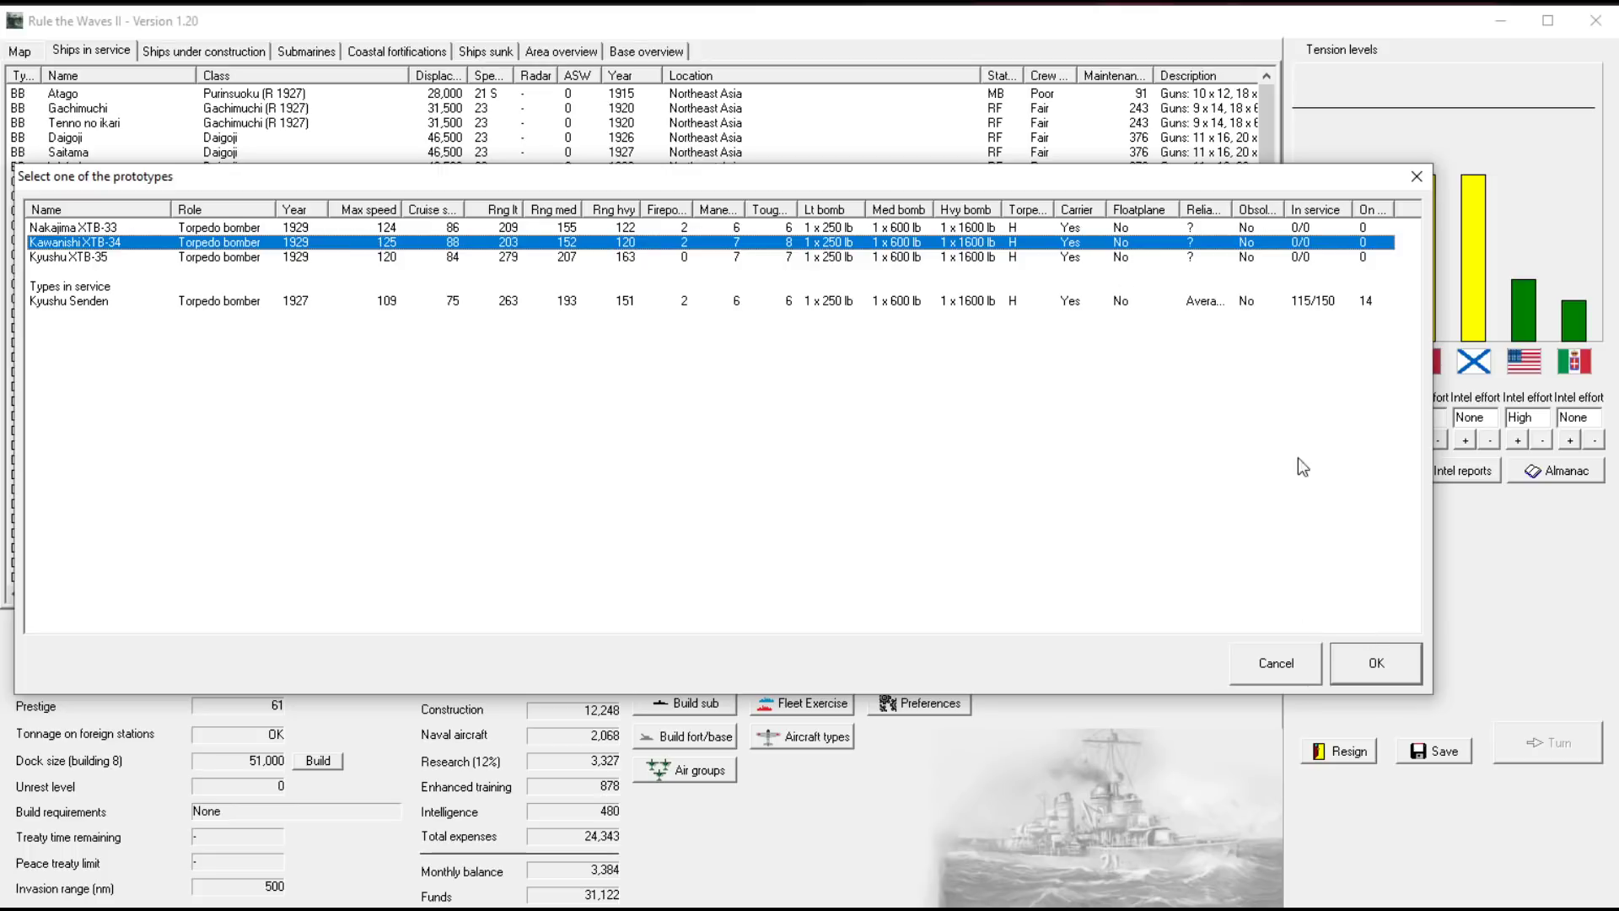
click(1377, 664)
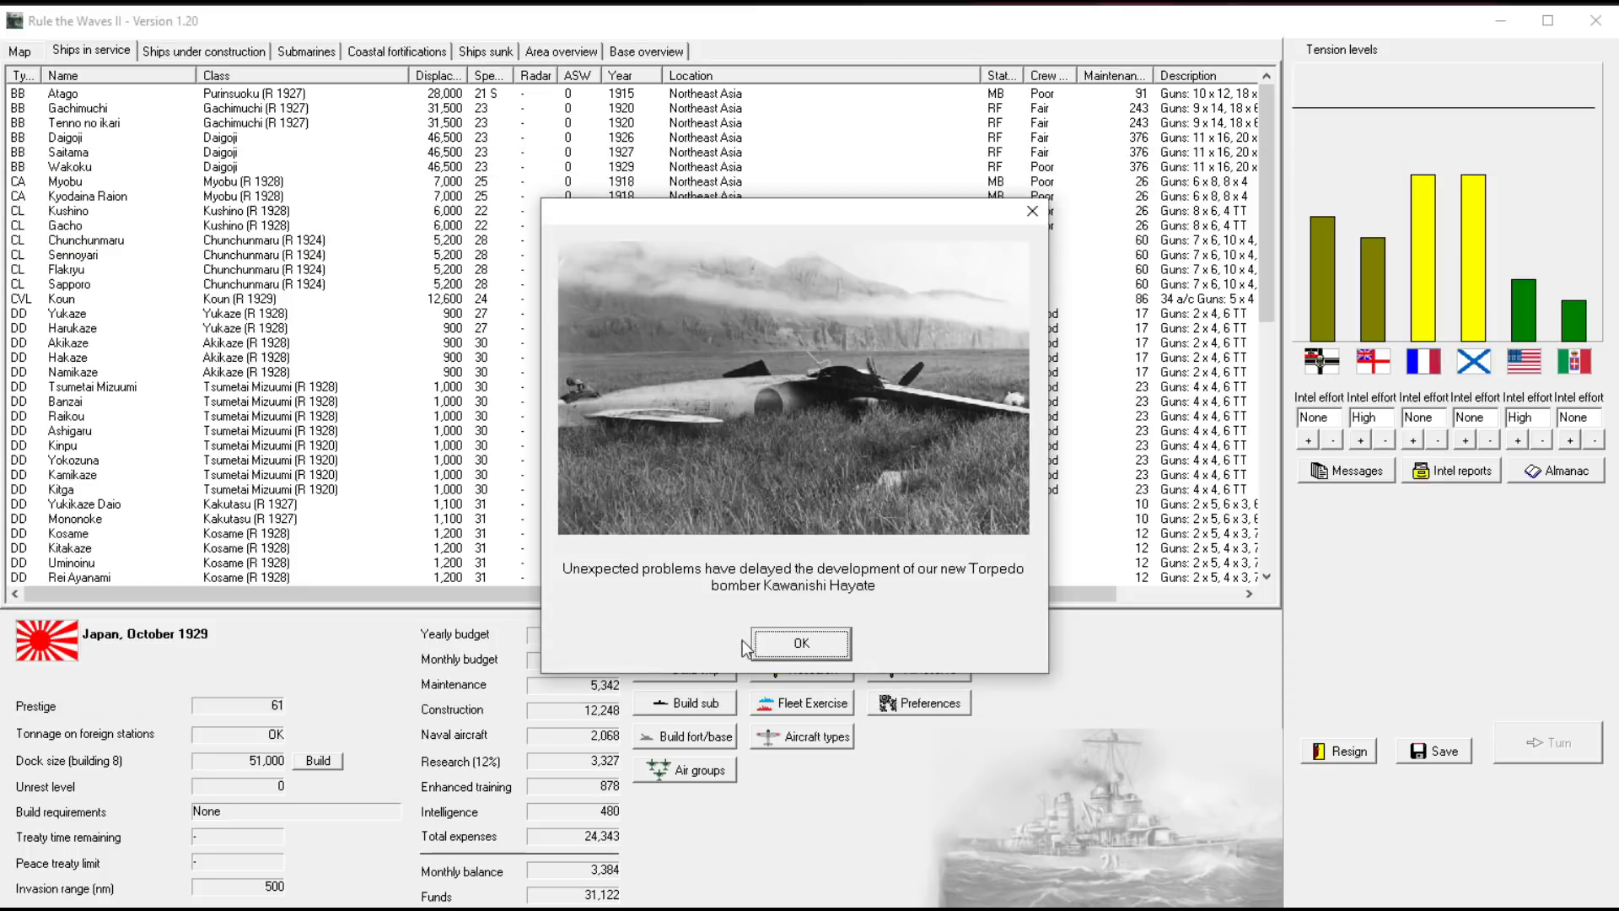
Clear the Hayate delay notice and review ships under construction and in service, selecting Saitama, Gacho and Sapporo
click(817, 650)
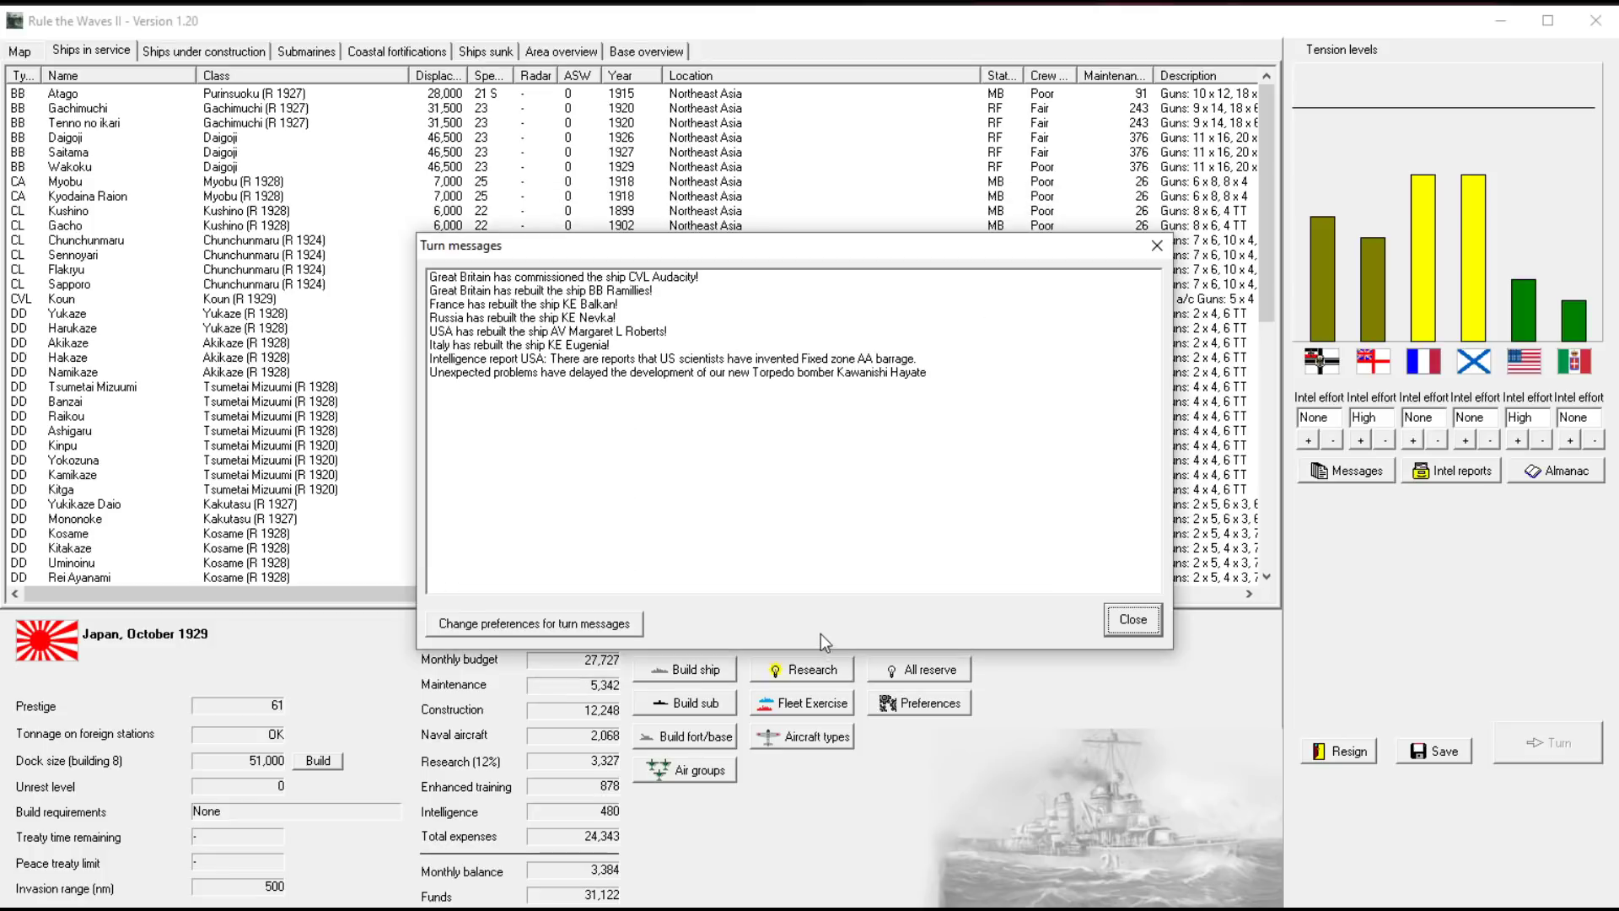
click(1126, 620)
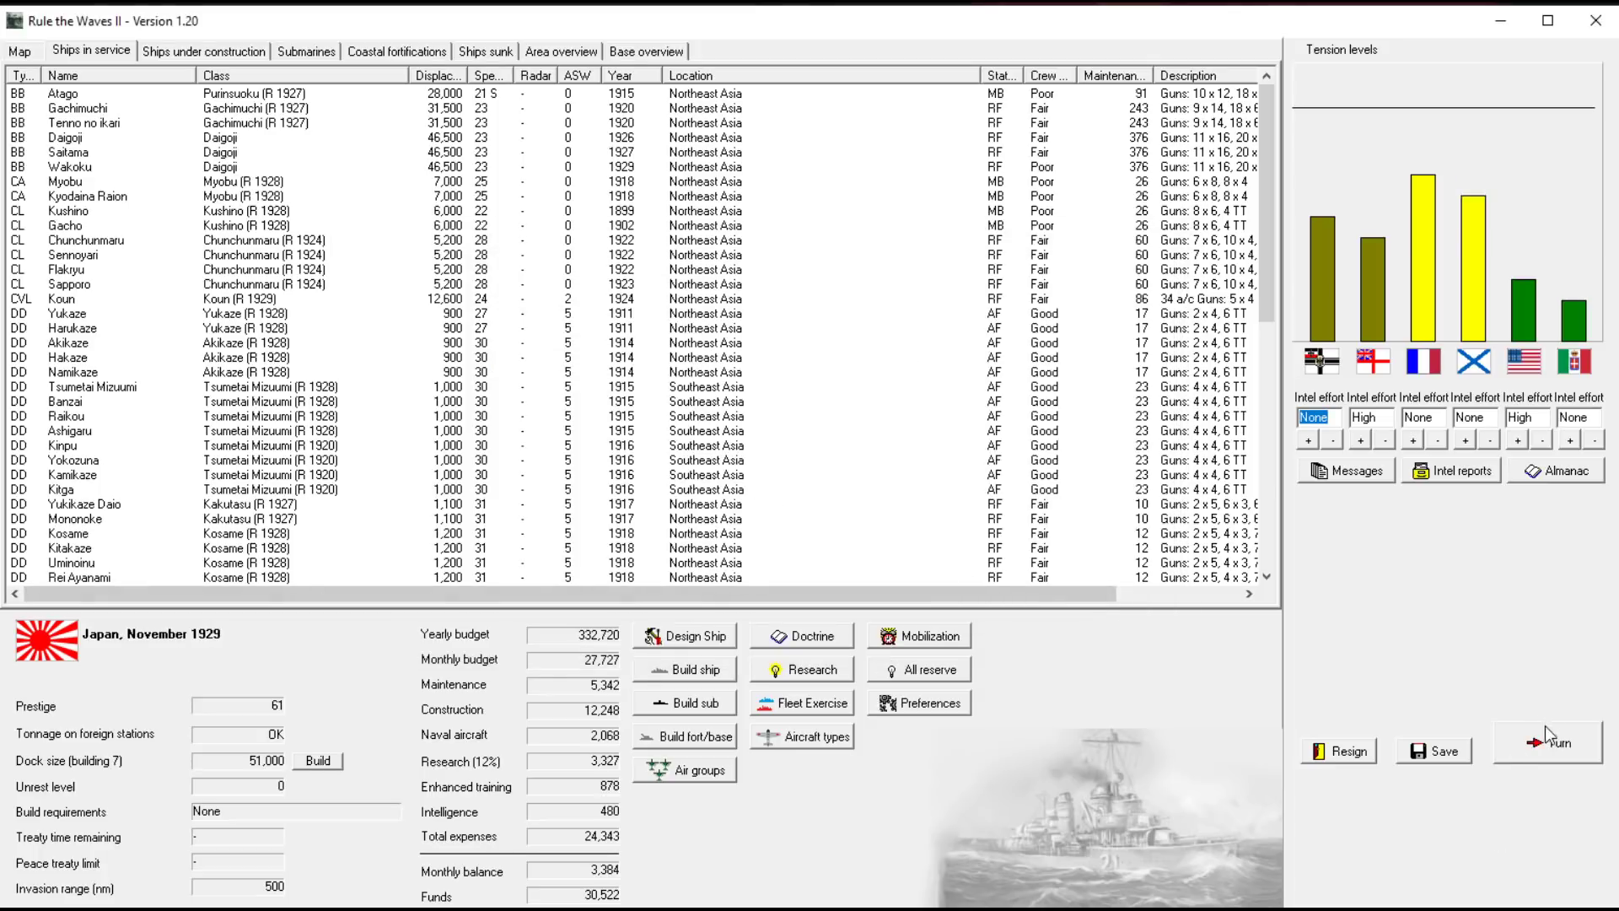
click(206, 49)
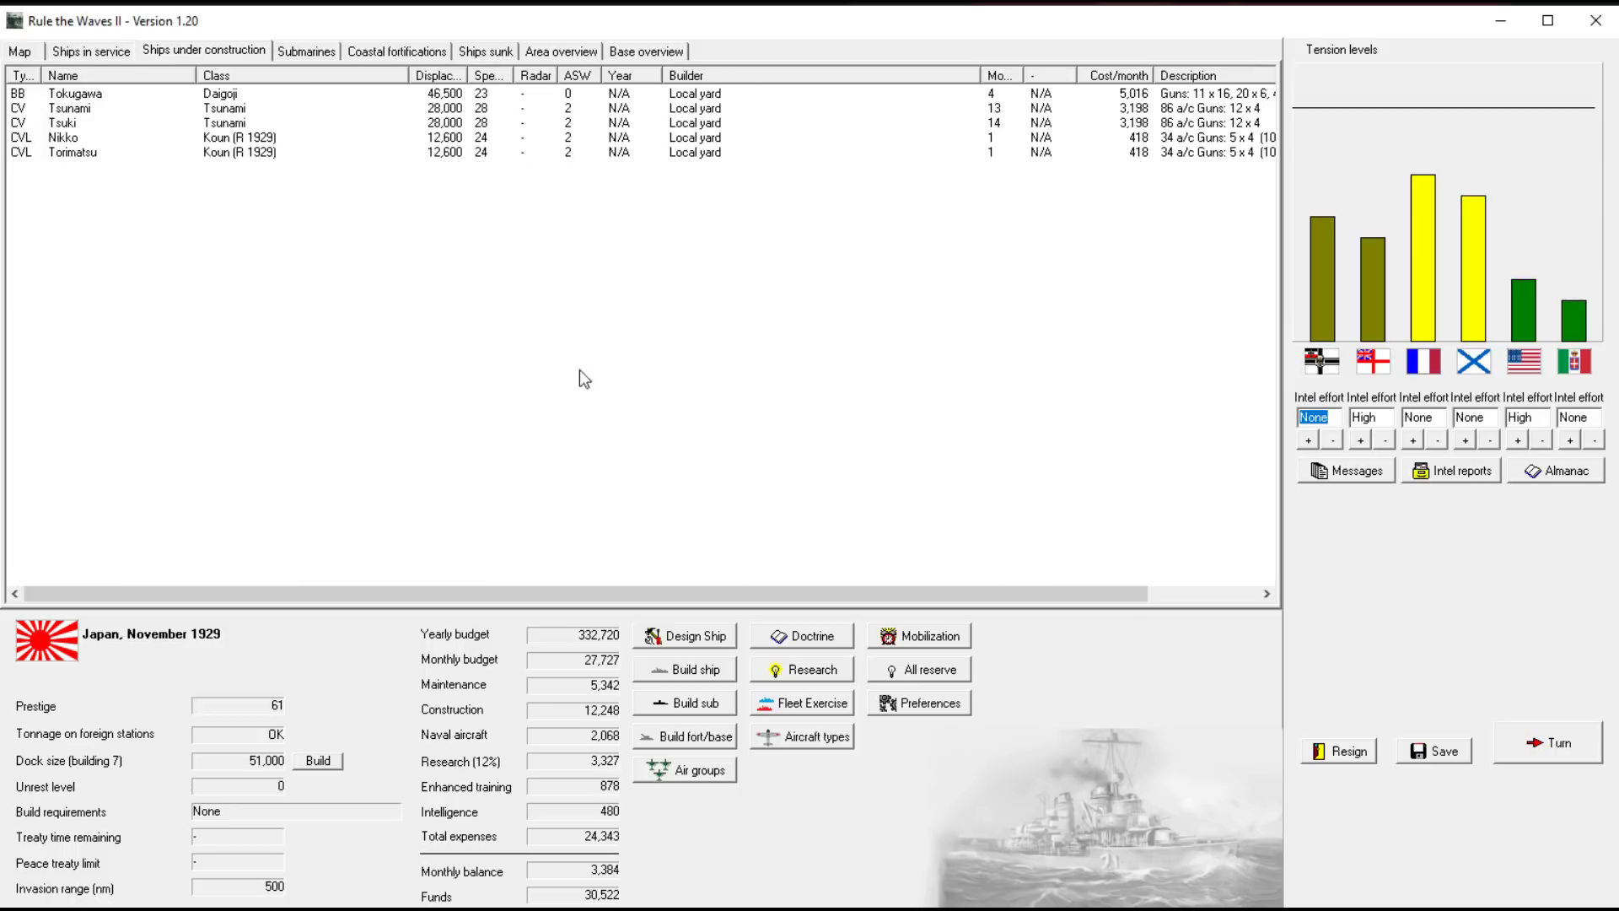
click(89, 53)
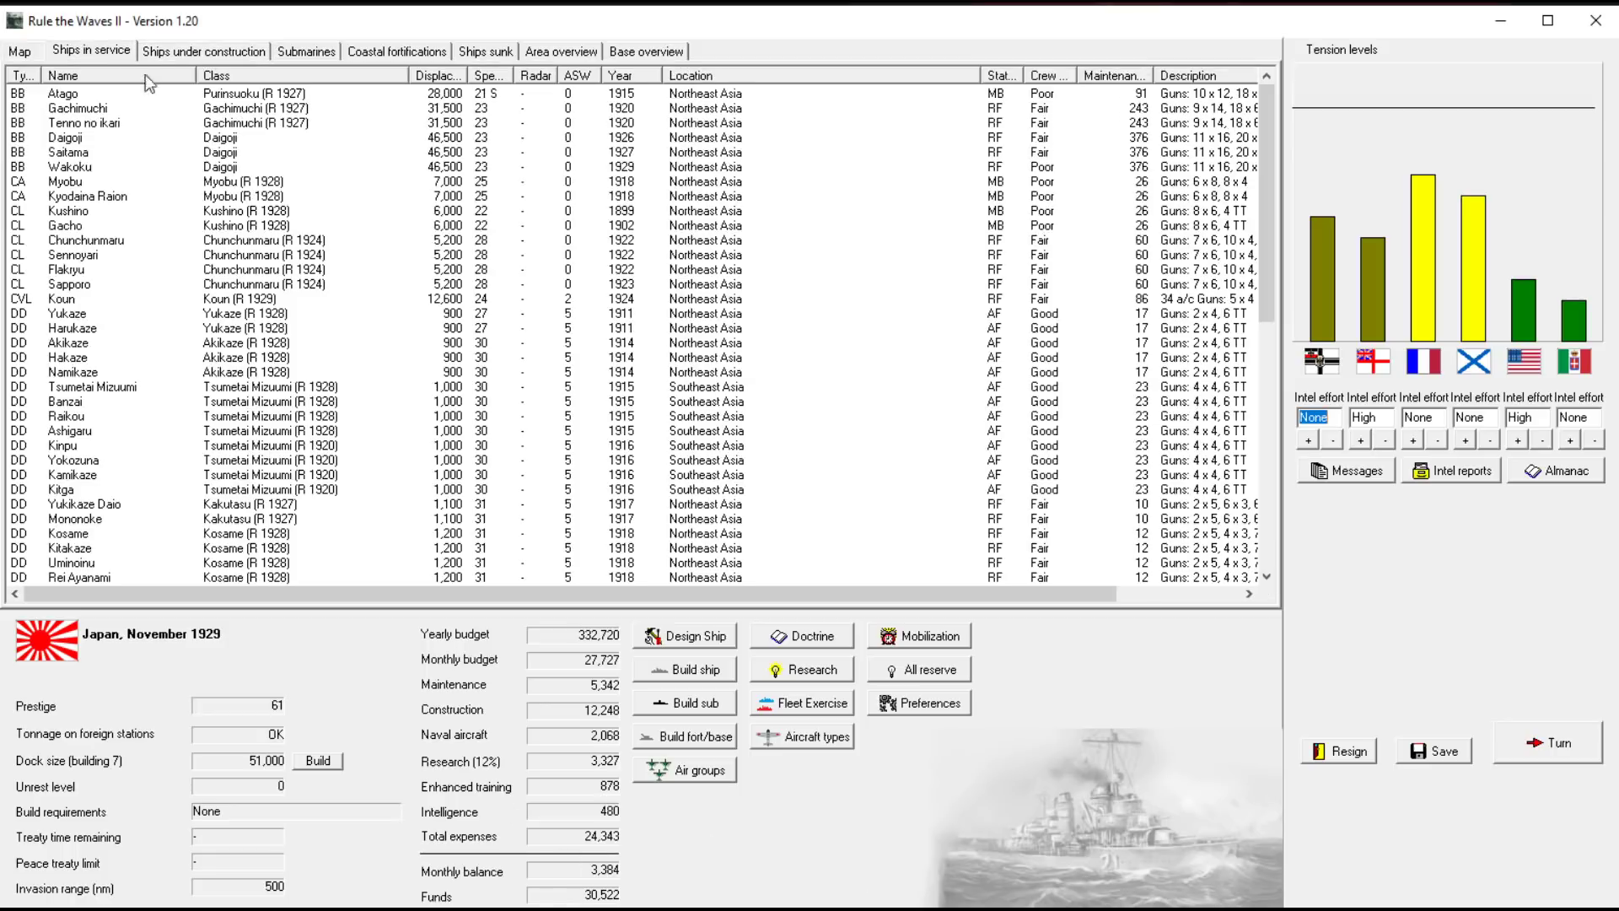
click(285, 153)
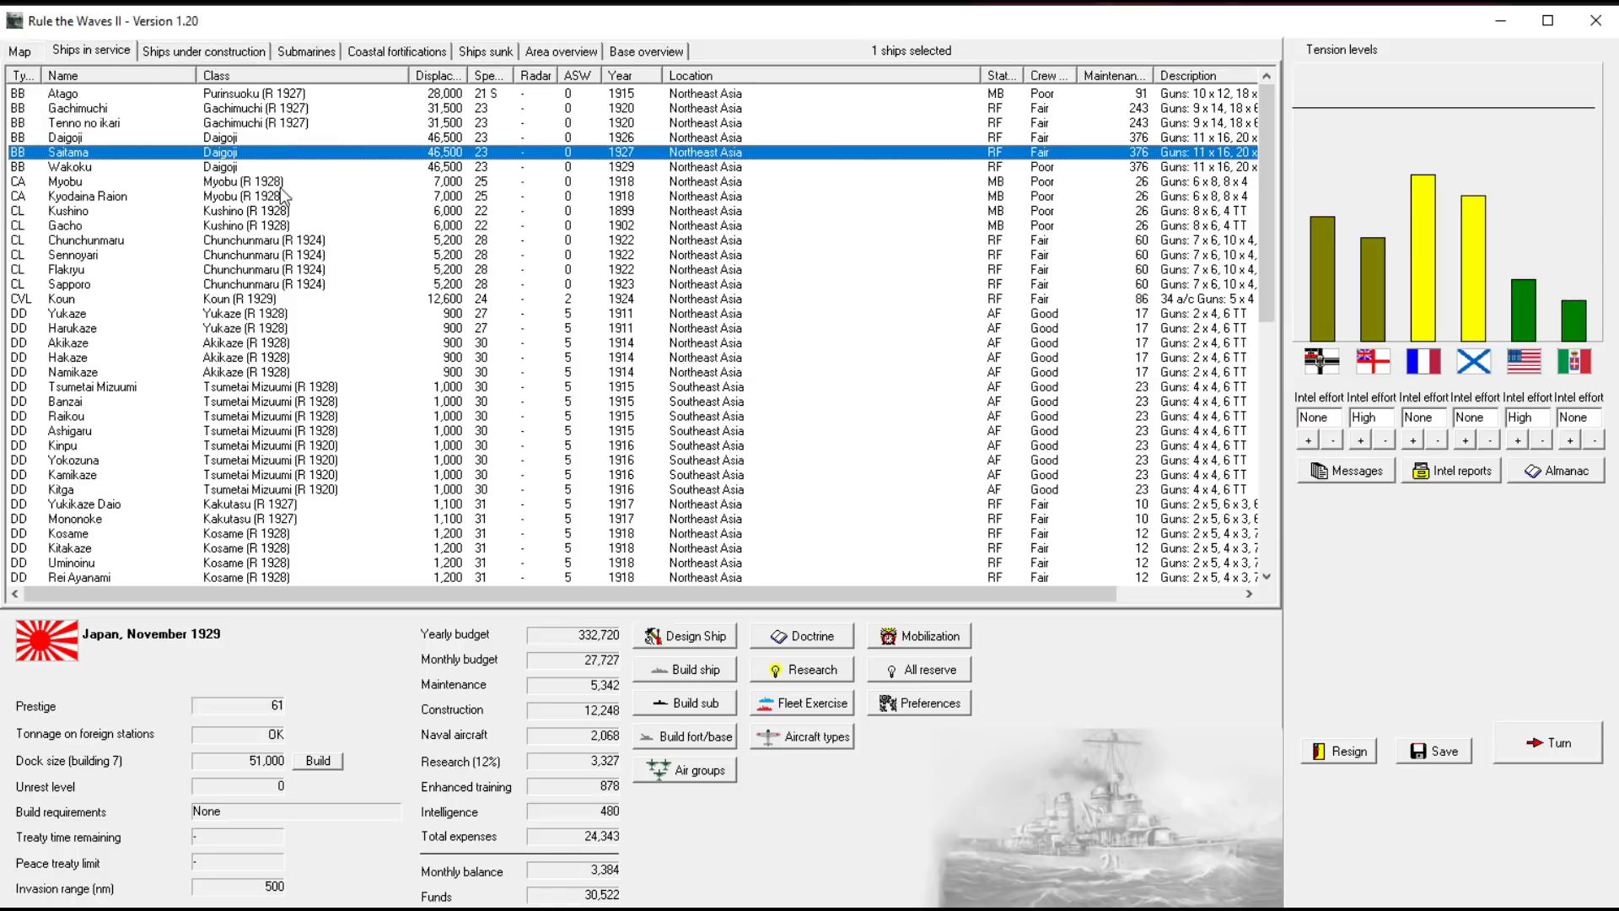
drag(289, 190, 266, 228)
click(286, 286)
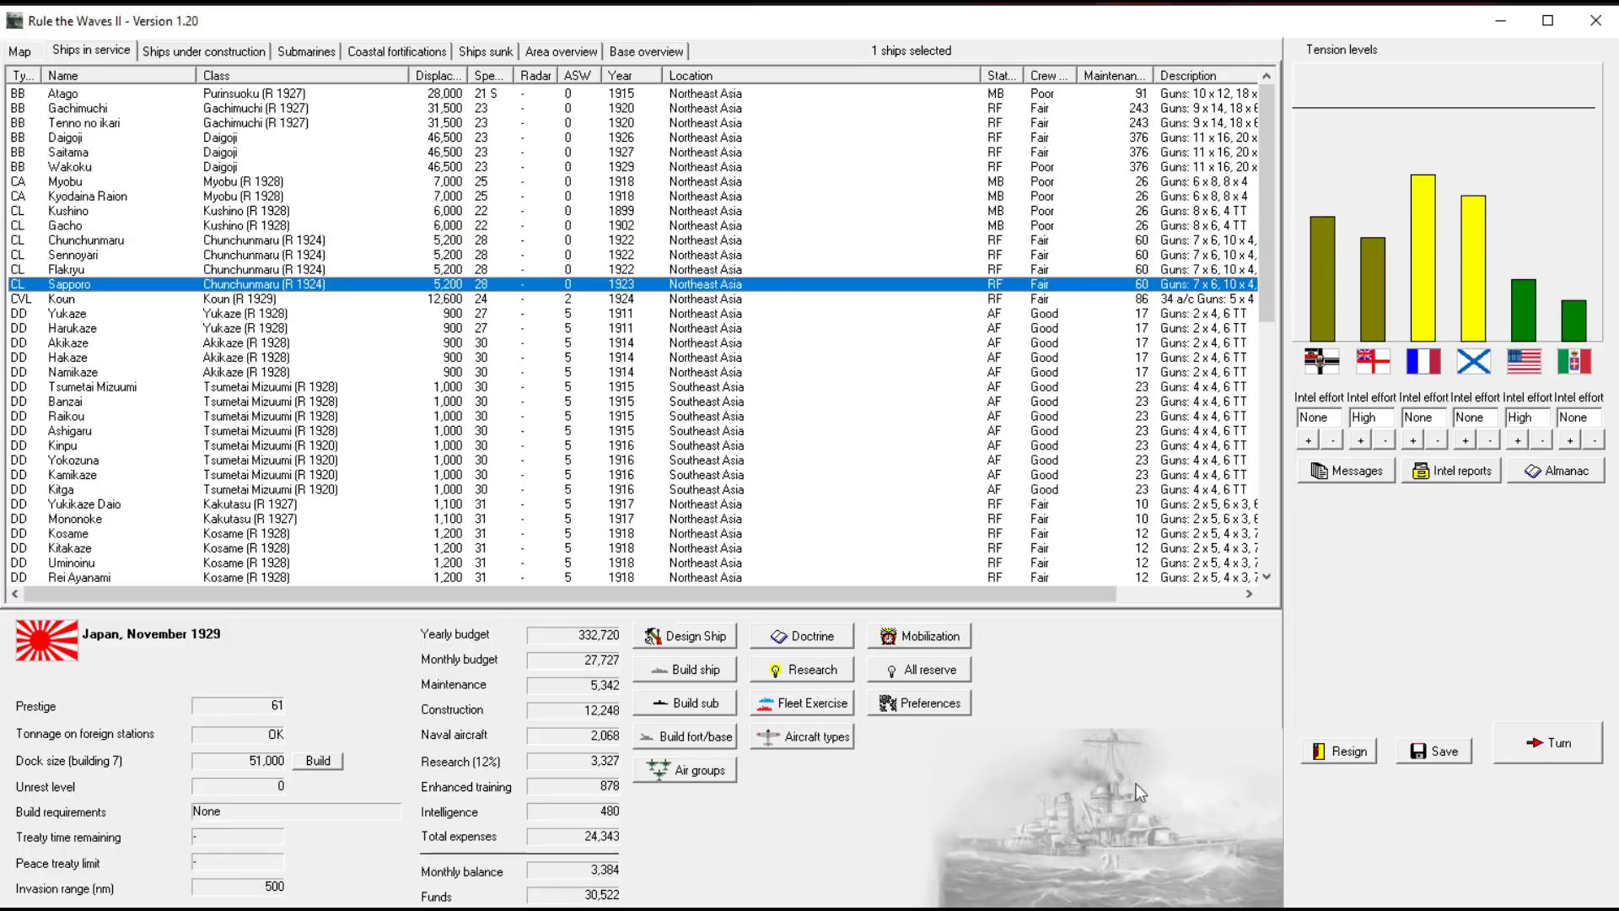
Advance to December 1929, acknowledging the reconstruction, hull and naval gun research notices
click(1512, 744)
click(800, 646)
click(802, 639)
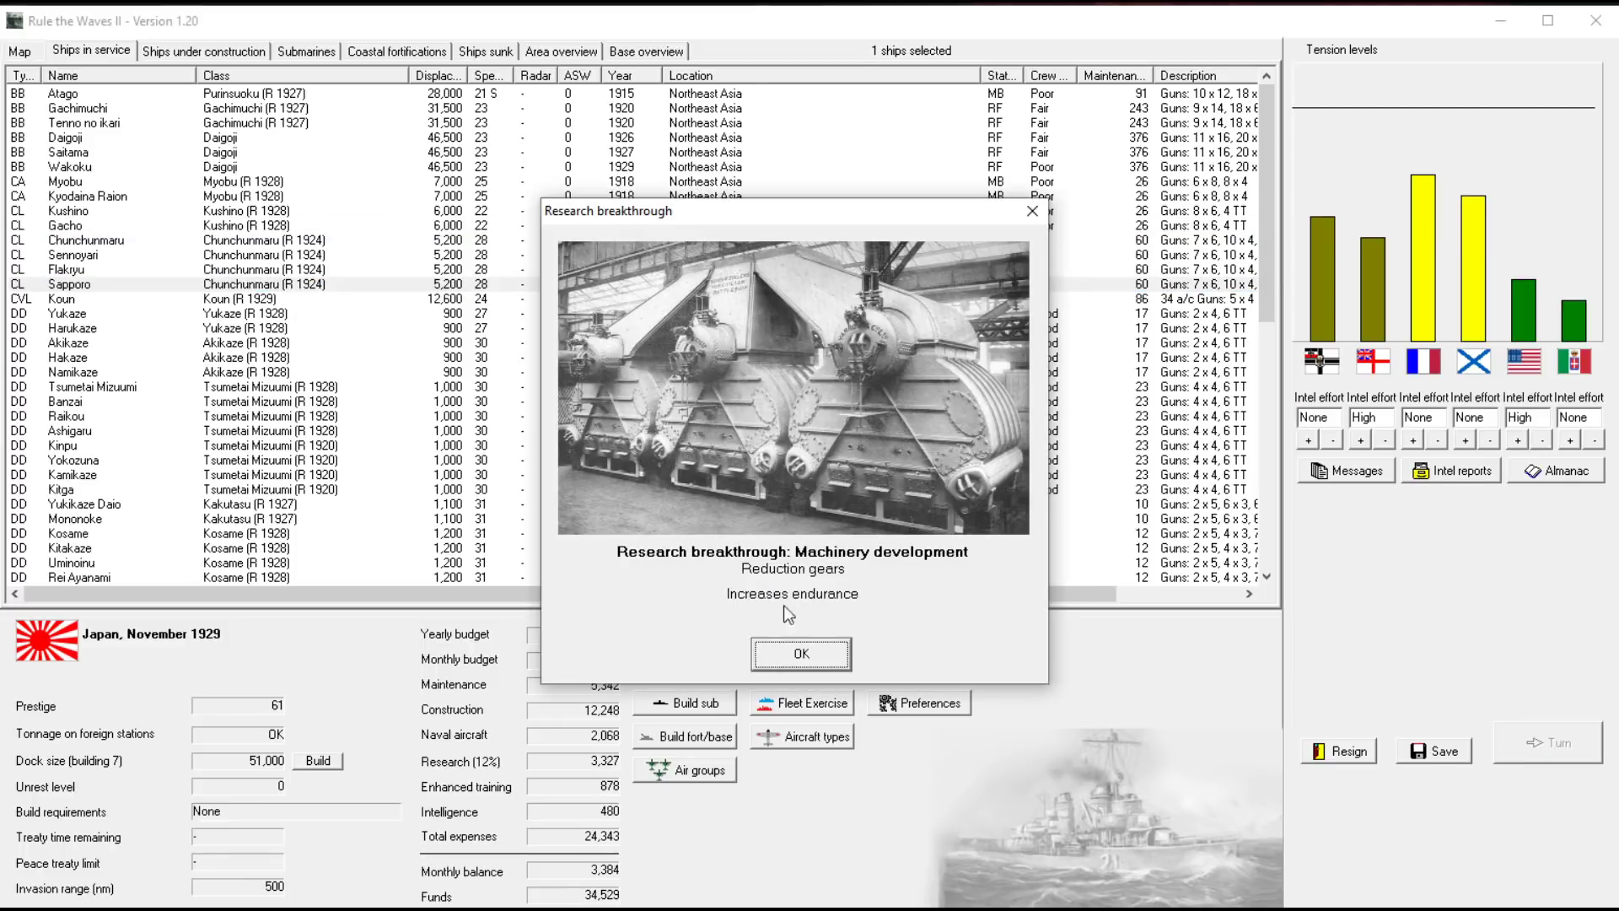
click(805, 654)
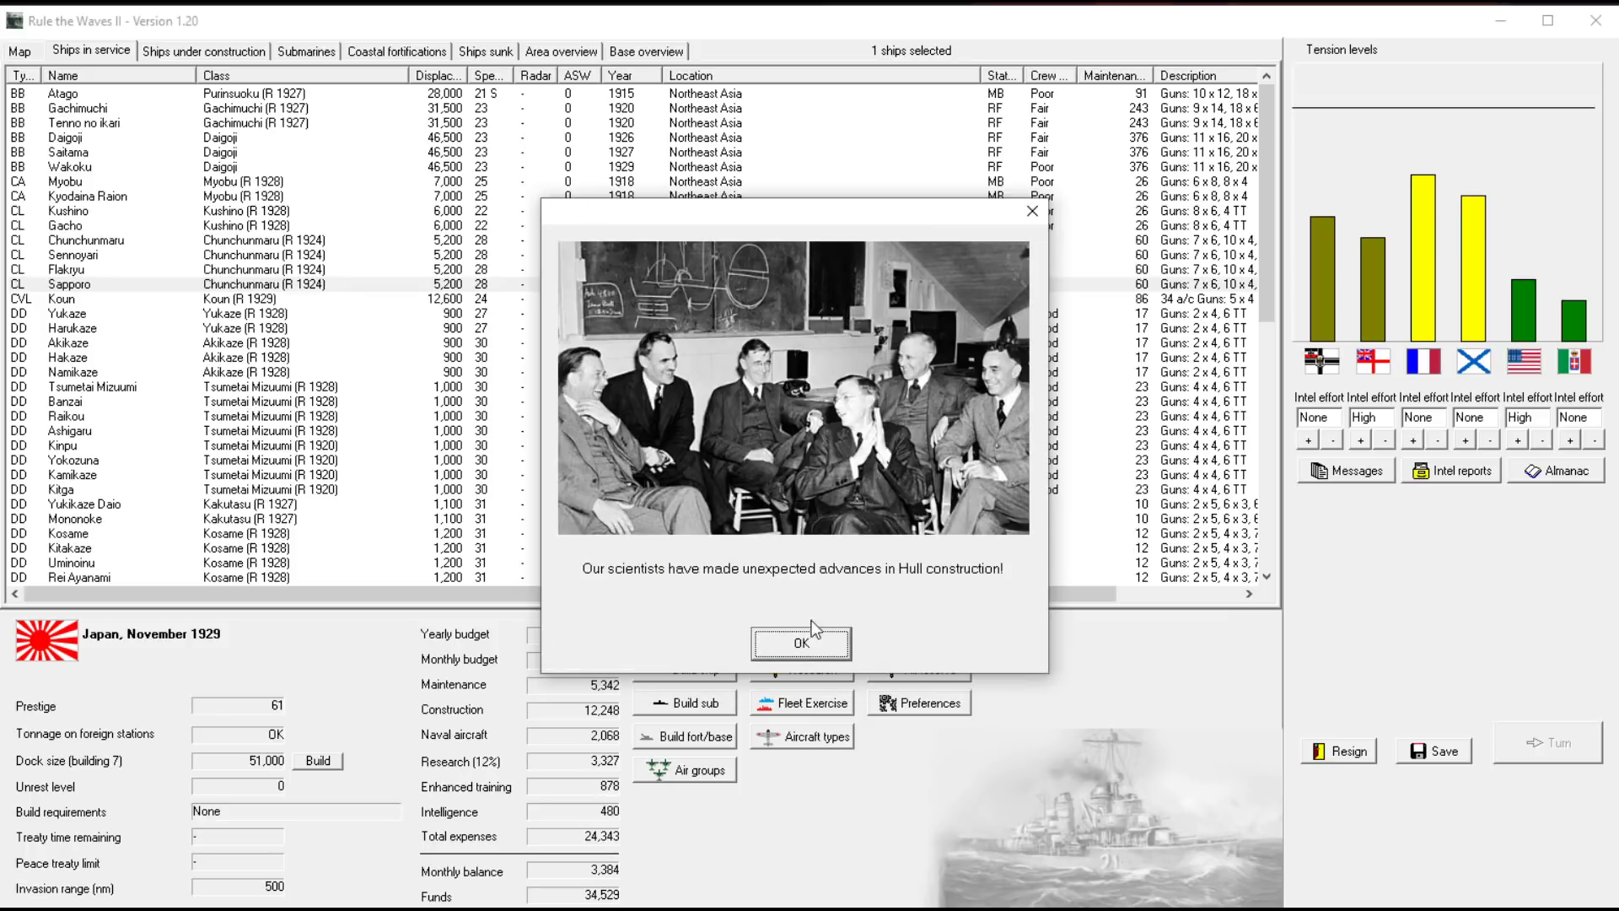
click(807, 647)
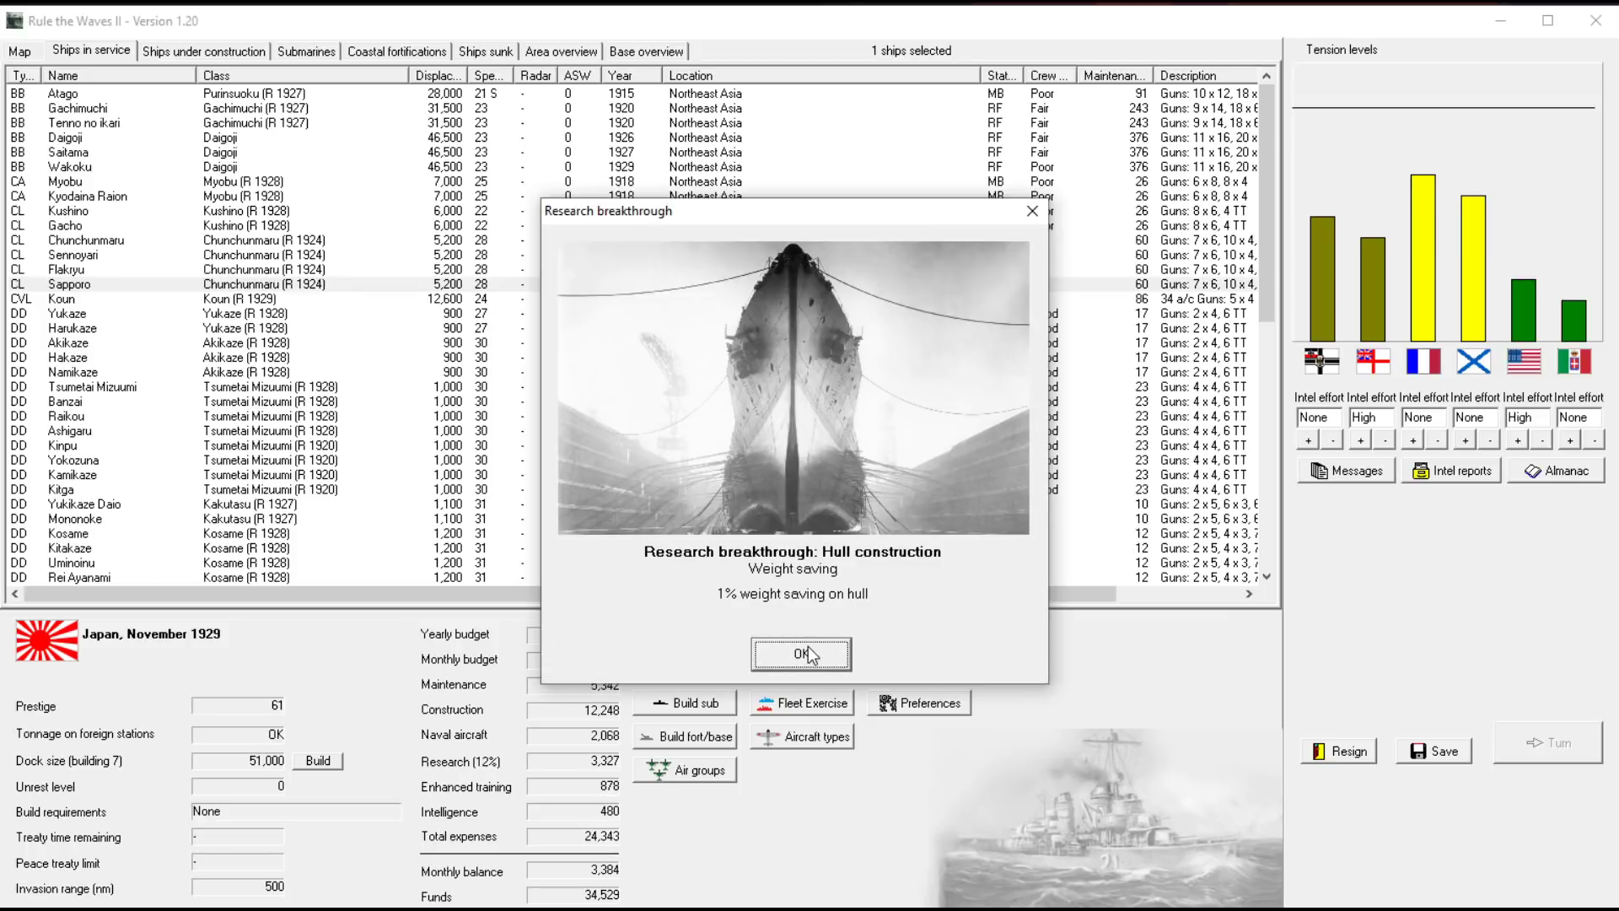
click(803, 657)
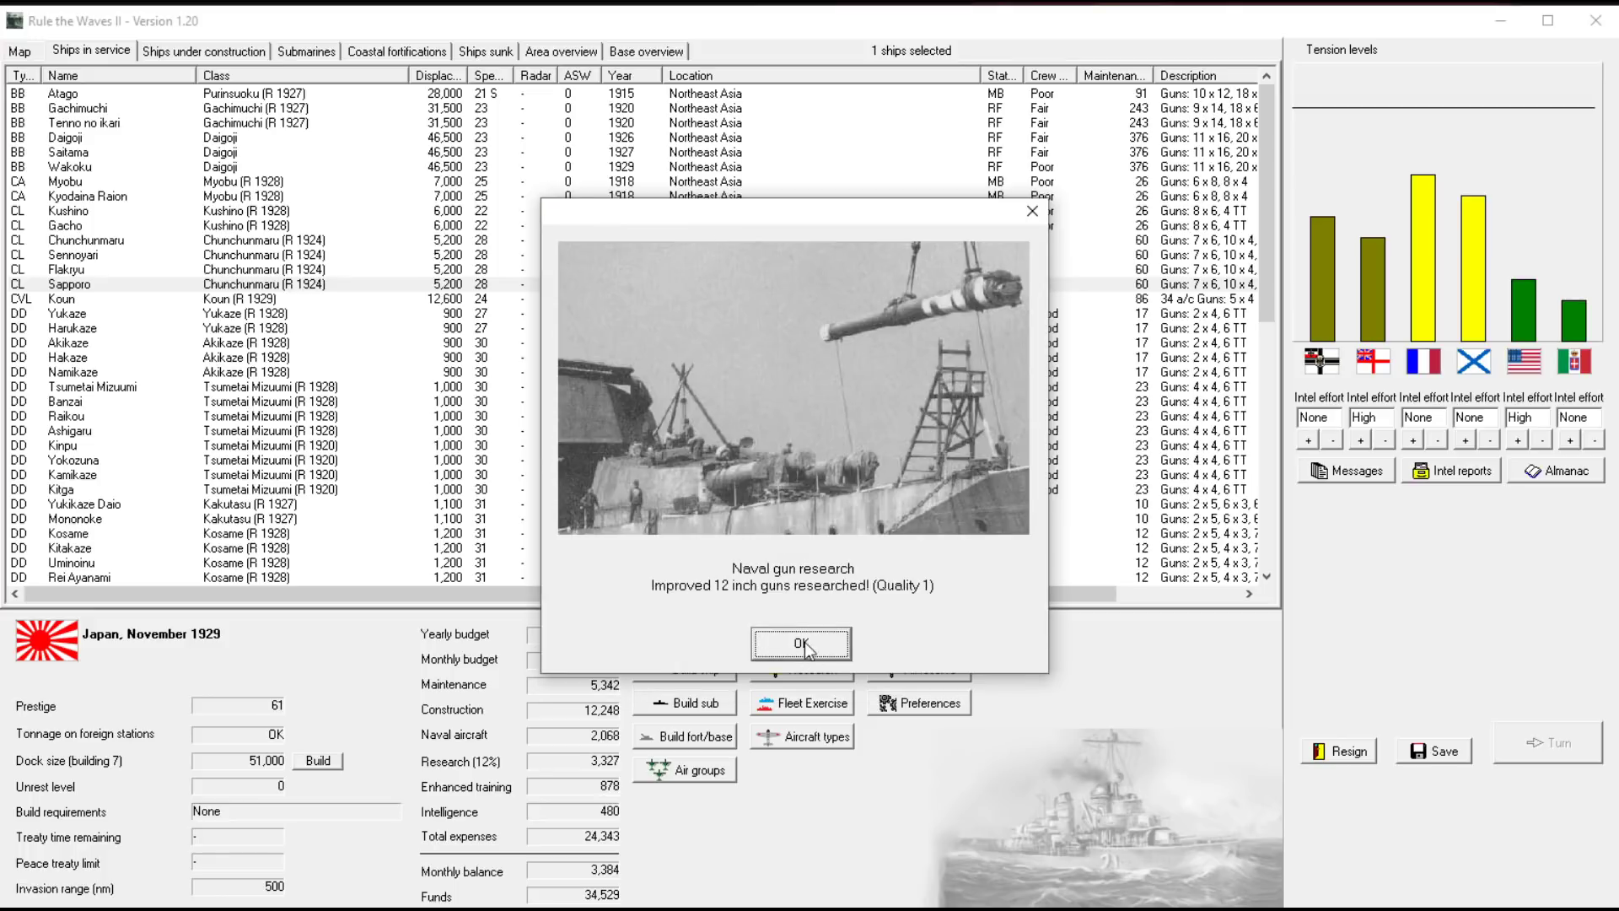
click(805, 641)
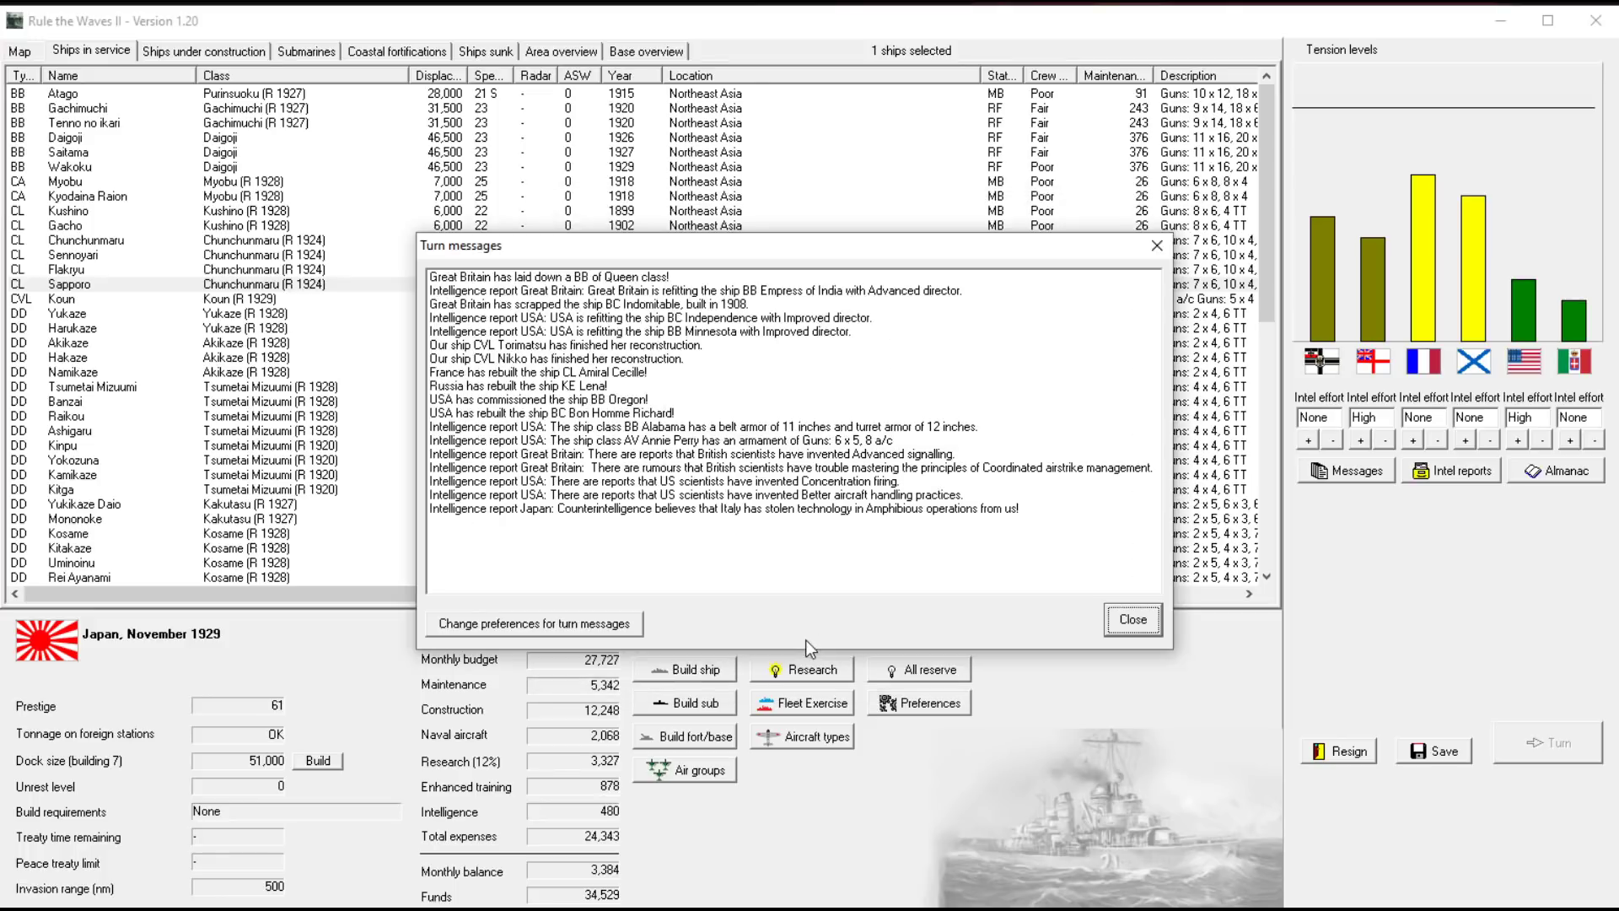
click(1130, 619)
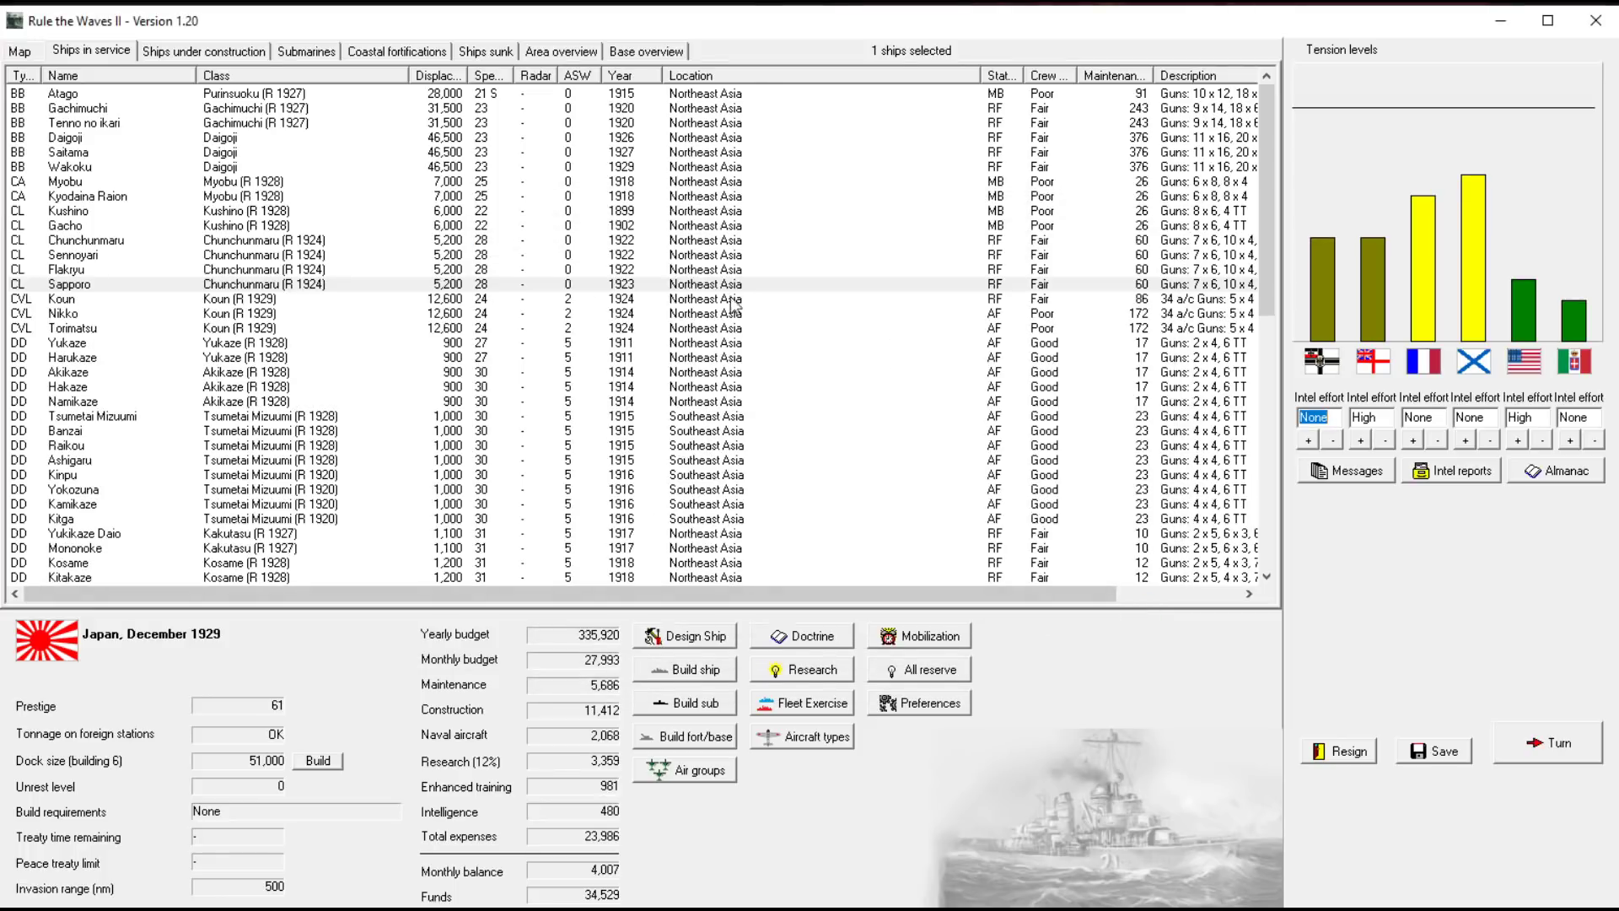
Move light carriers Nikko and Torimatsu and the destroyers down to Namikaze into the reserve fleet
click(927, 313)
shift+click(297, 398)
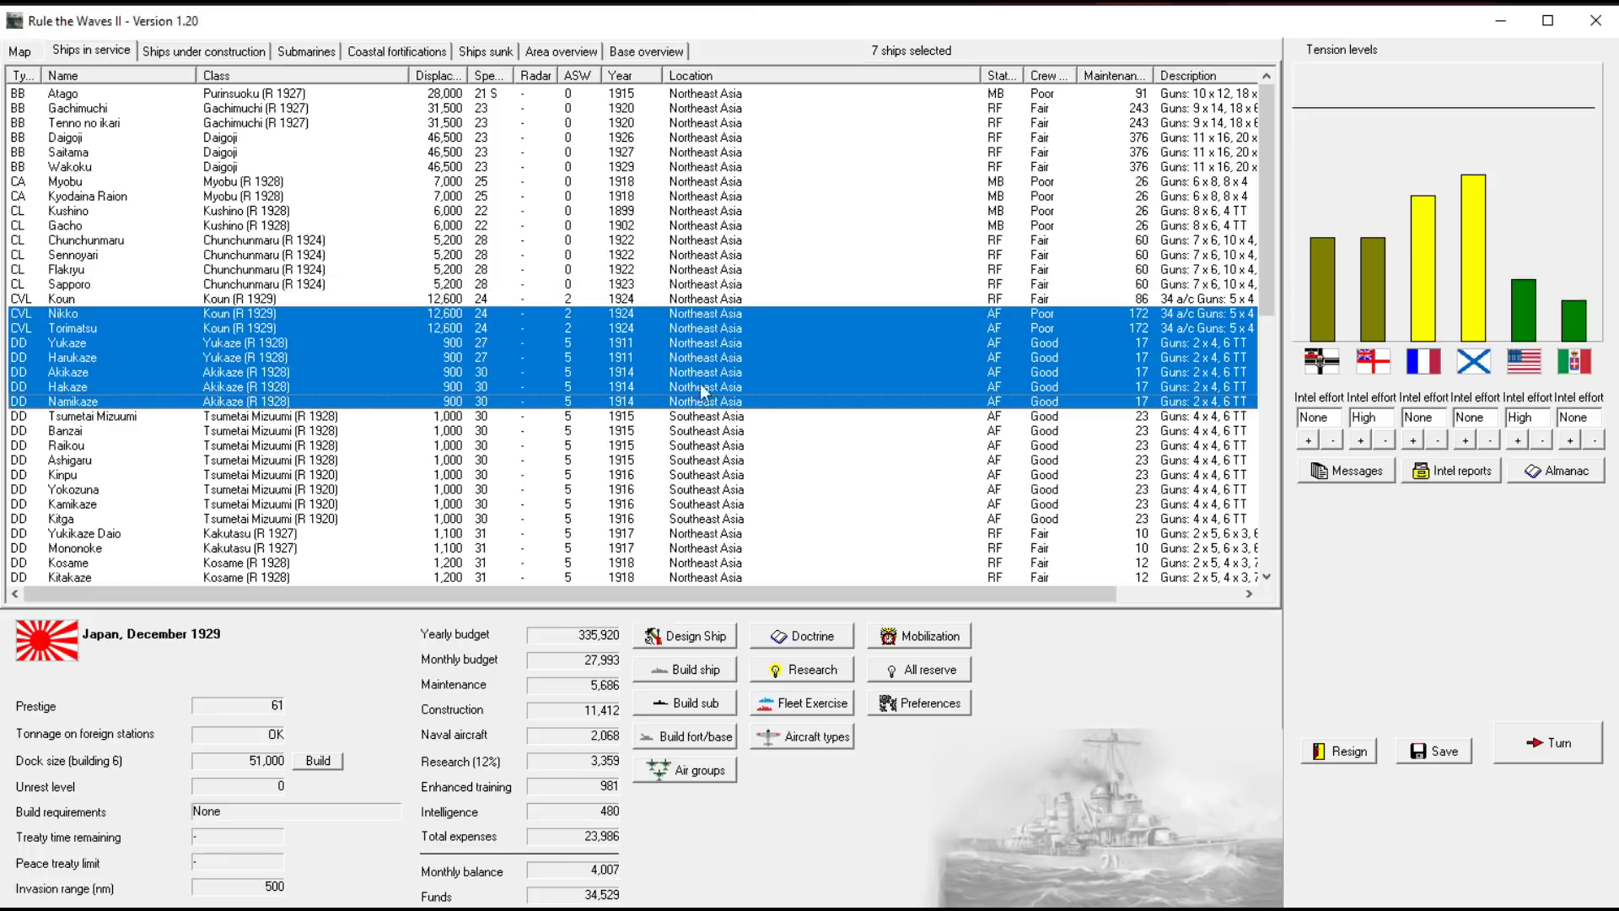
right_click(730, 355)
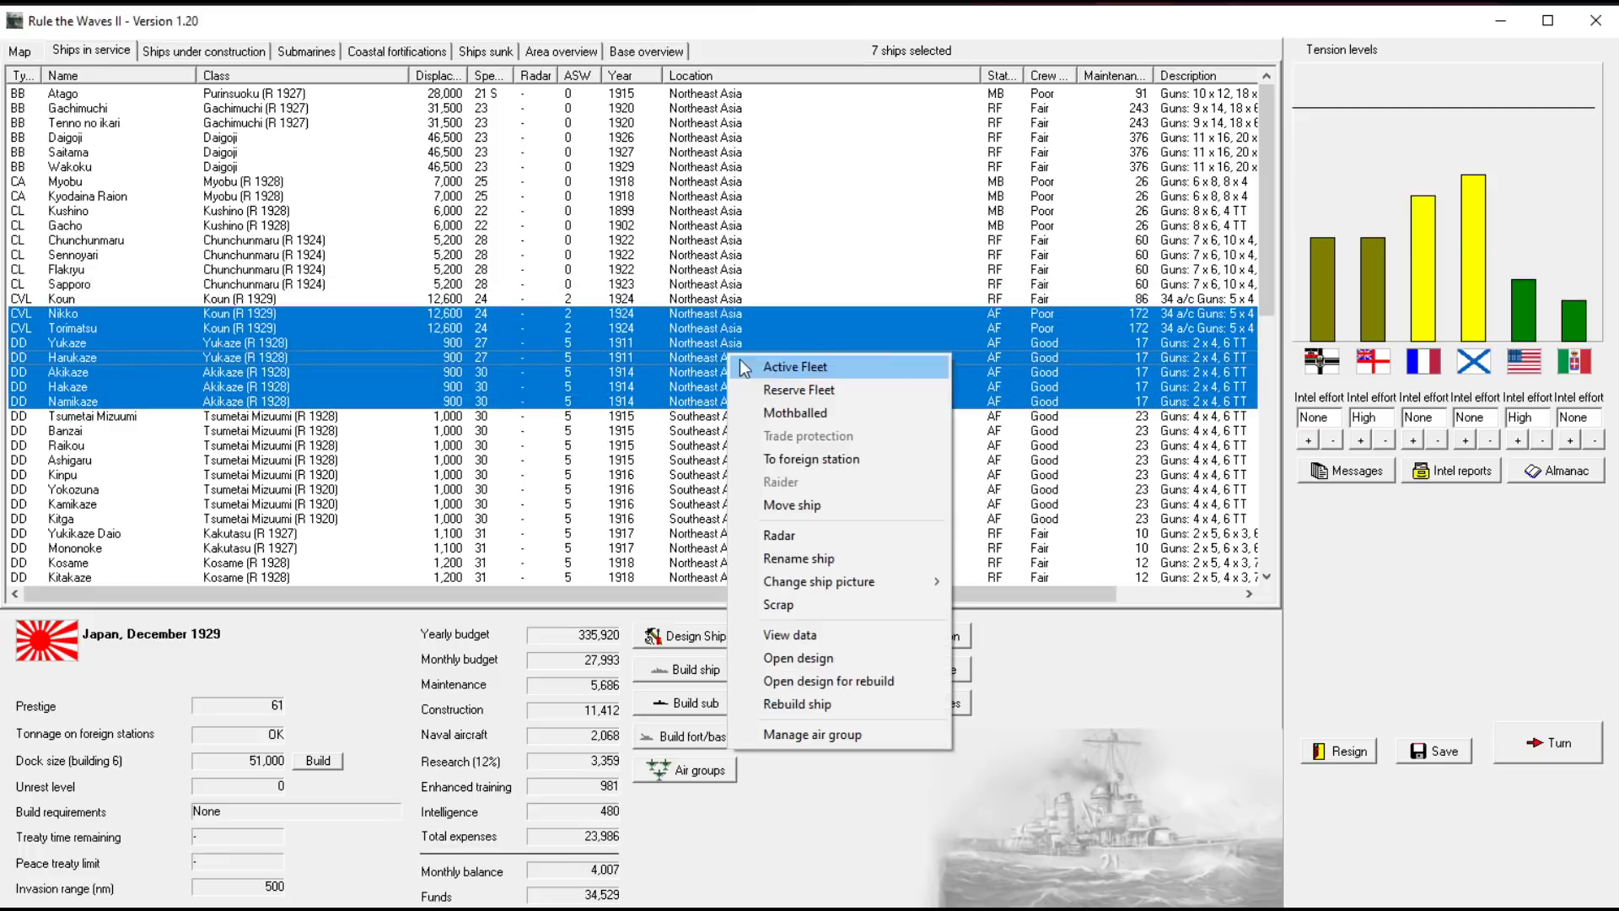
click(809, 389)
click(752, 483)
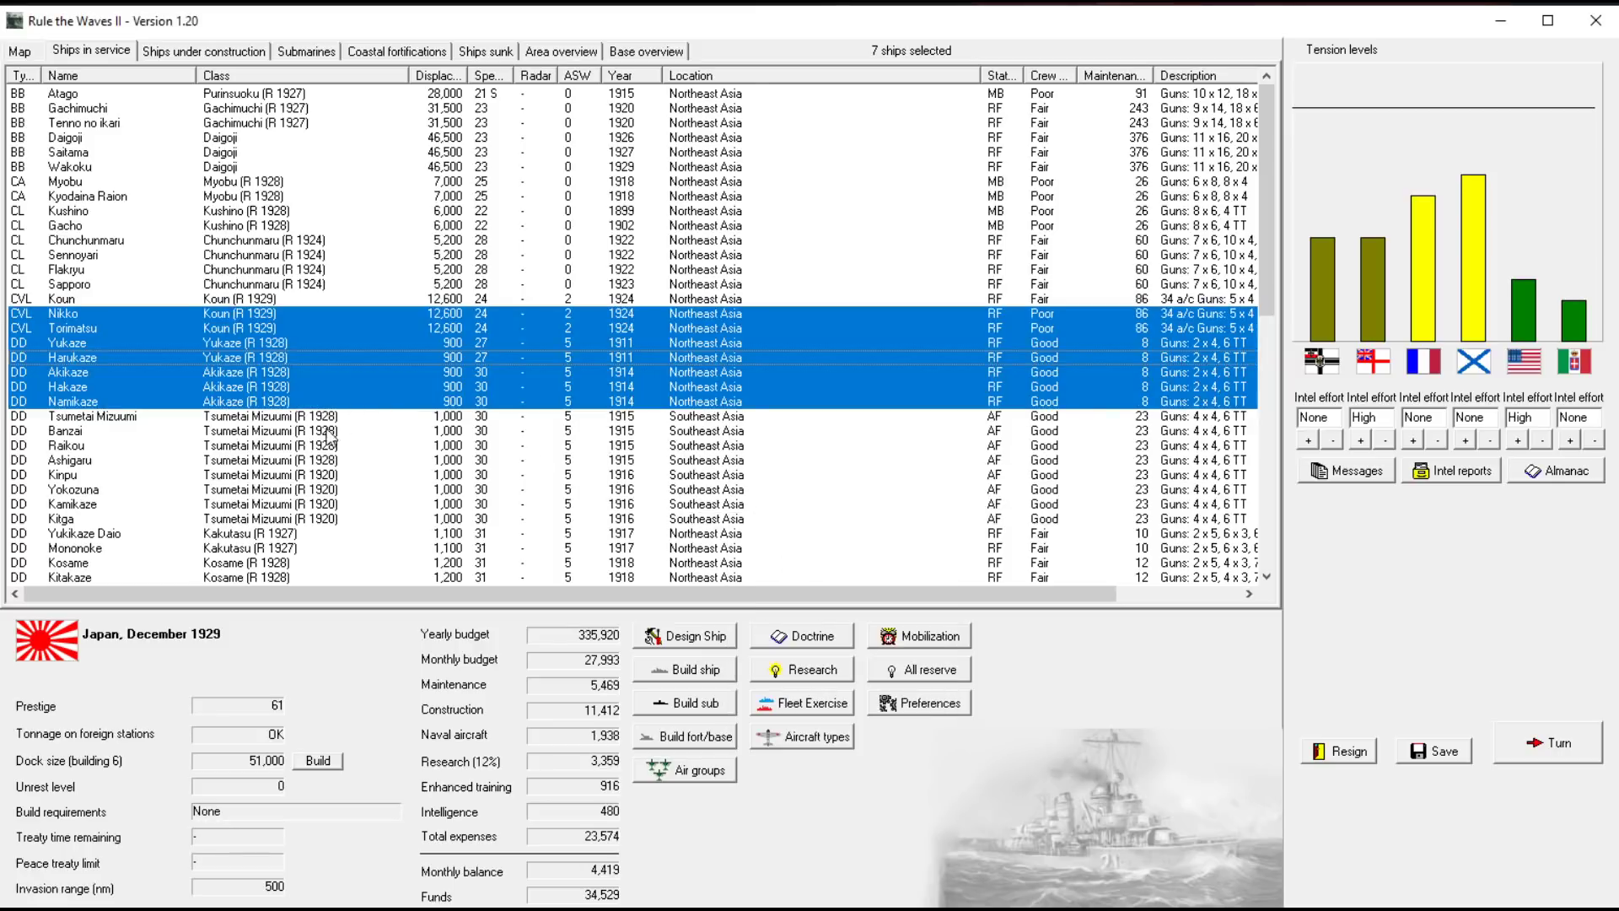
click(328, 489)
Rebuild destroyers Kinpu, Yokozuna, Kamikaze and Kitga to the Tsumetai Mizuumi (R 1928) design
click(327, 477)
shift+click(326, 516)
right_click(336, 490)
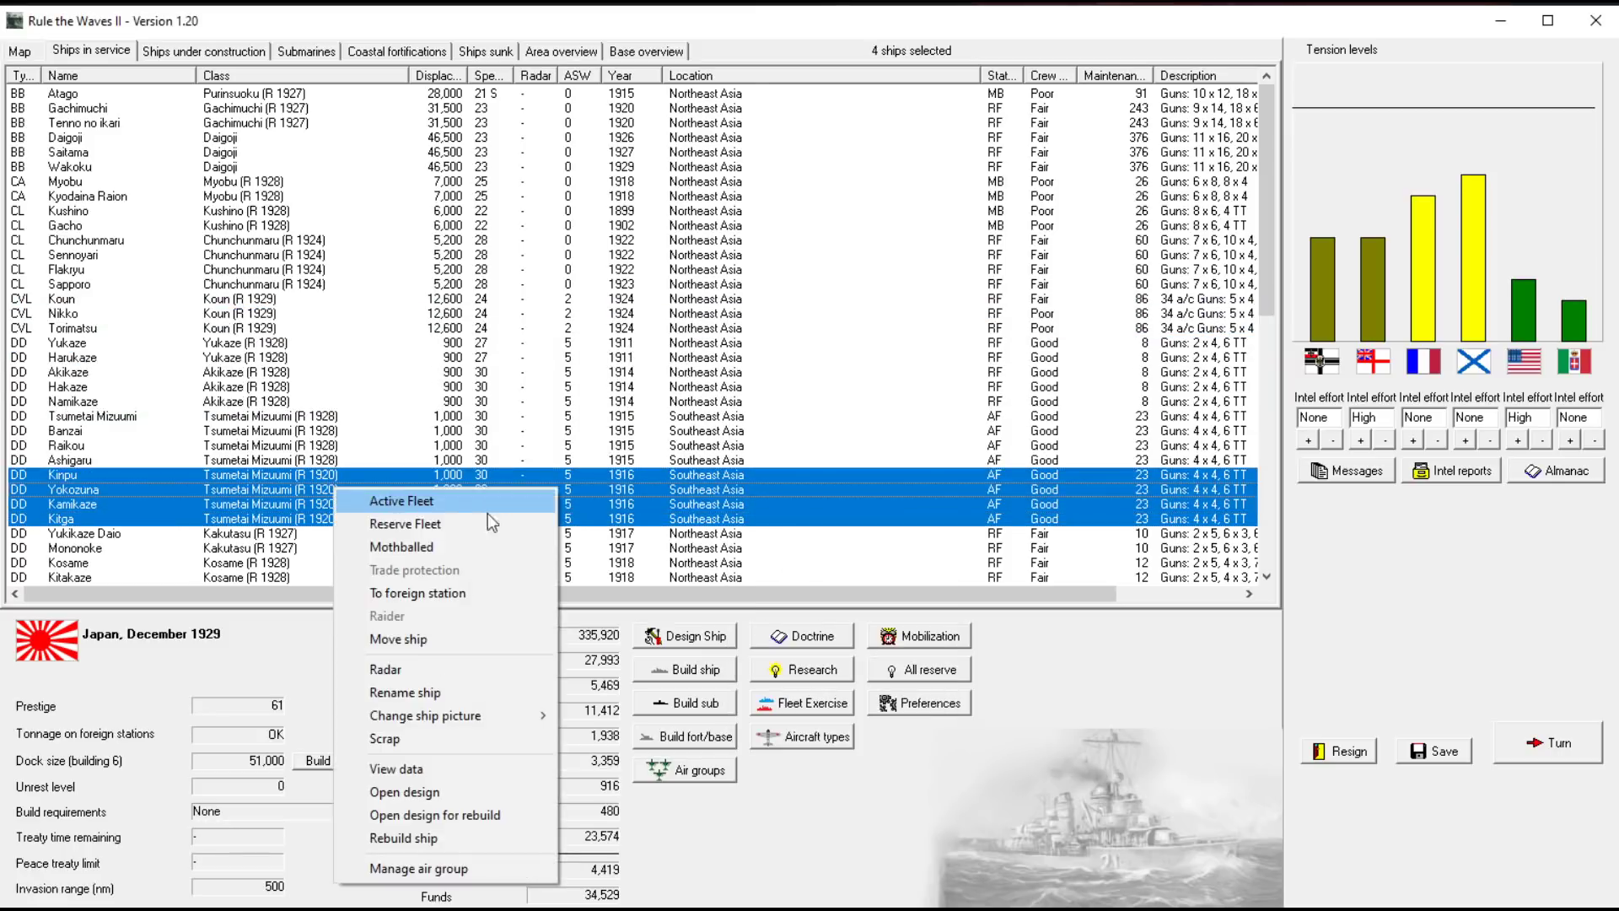
click(419, 839)
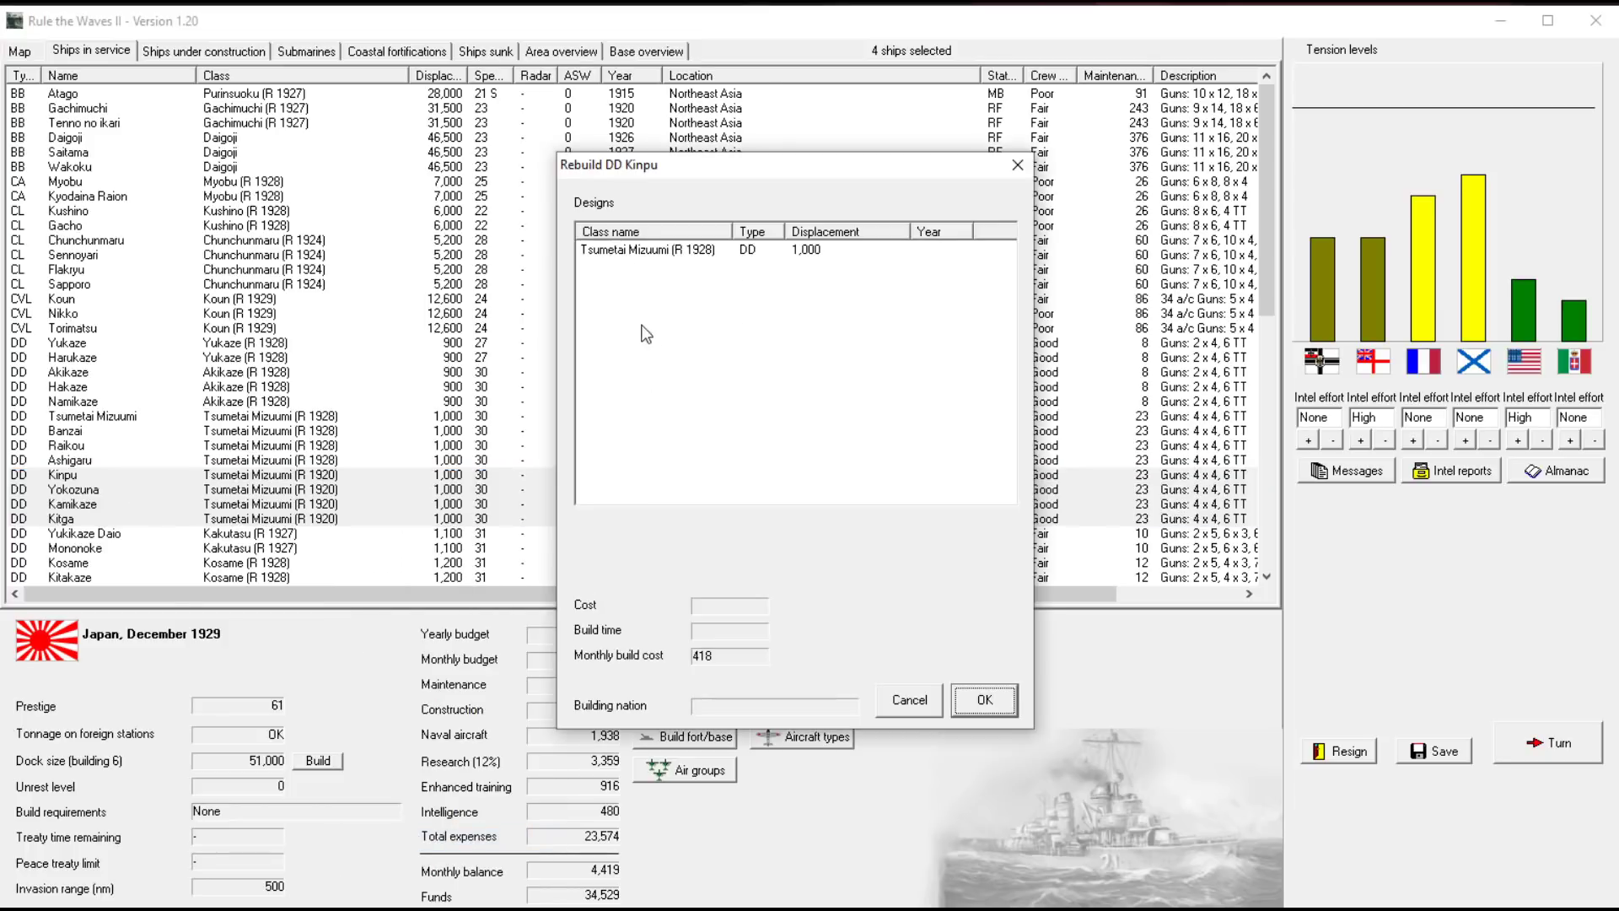
click(638, 254)
click(974, 697)
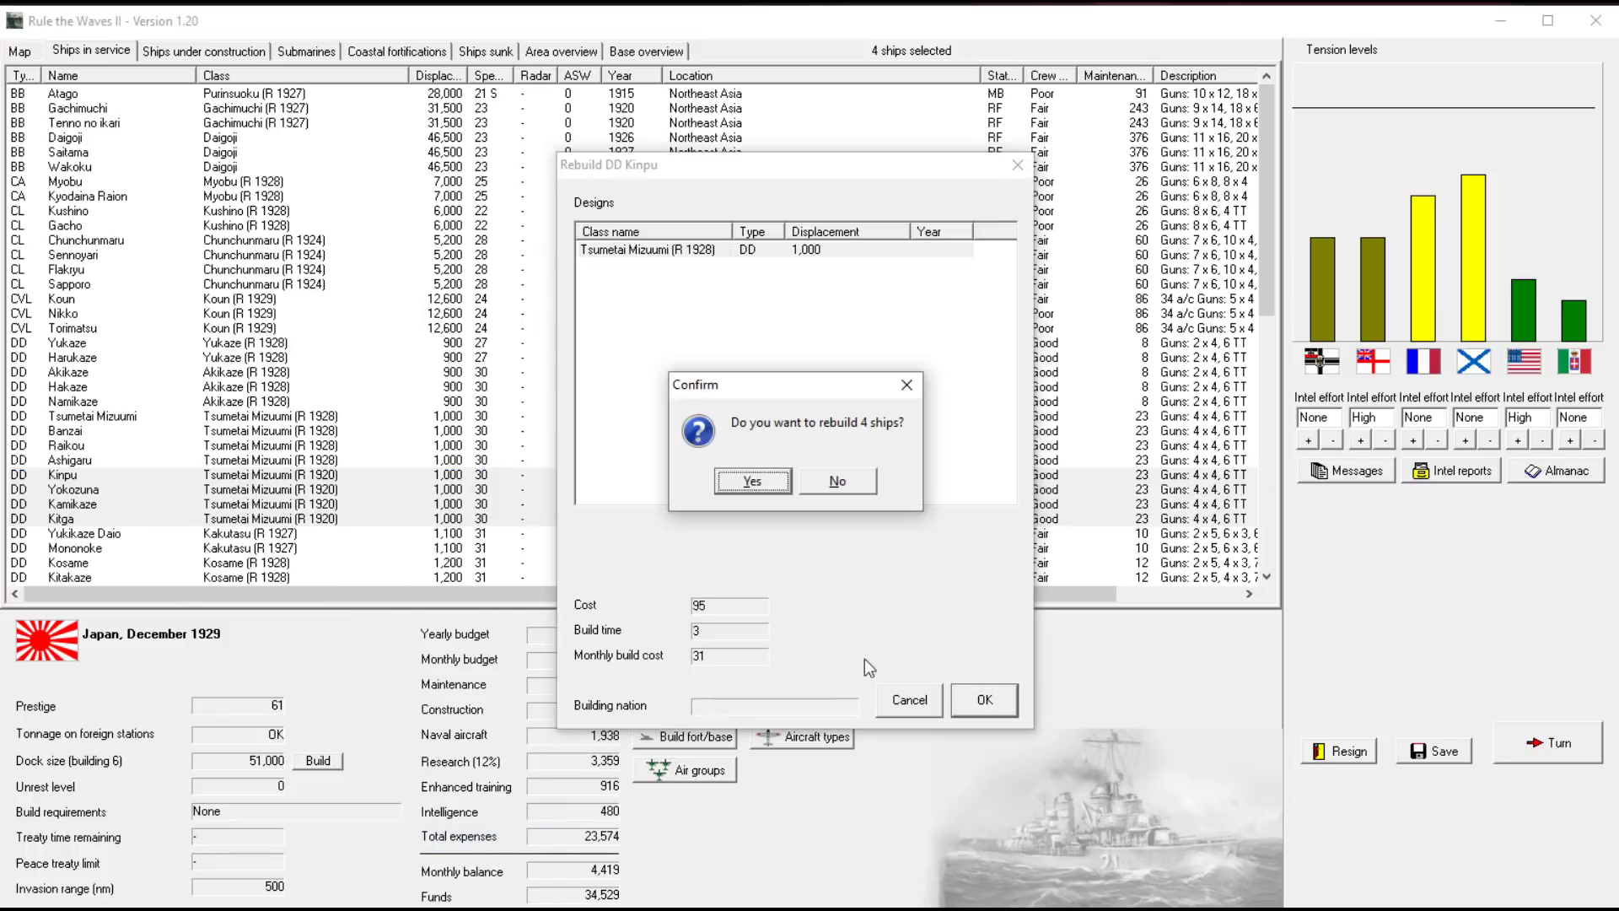
click(781, 487)
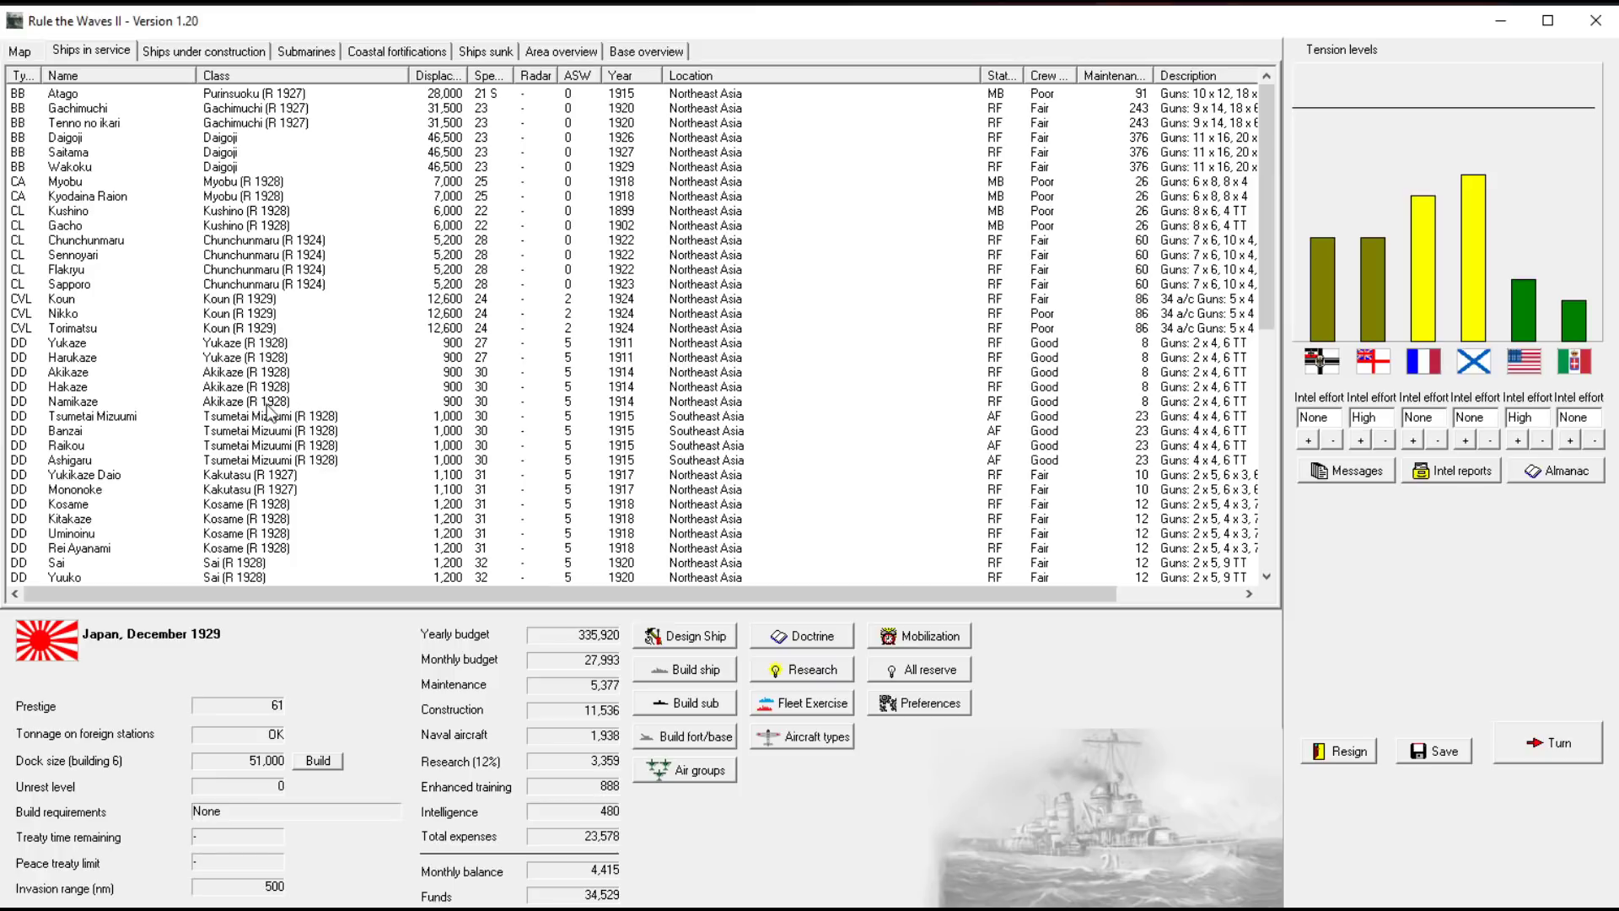
click(999, 417)
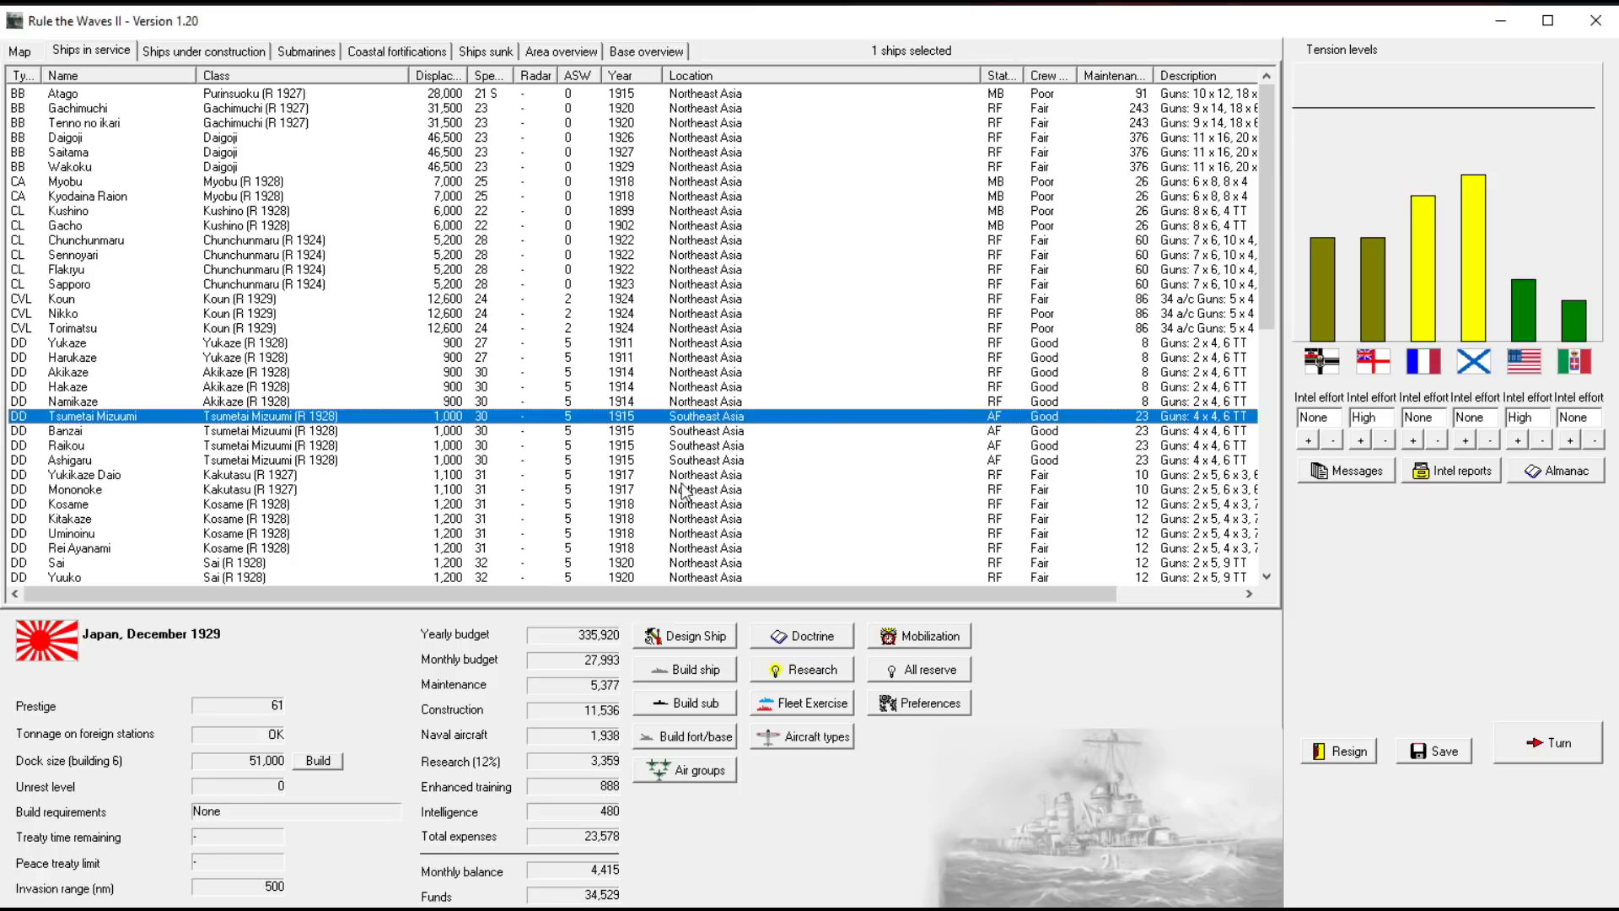
shift+click(744, 460)
scroll(766, 444, down, 3)
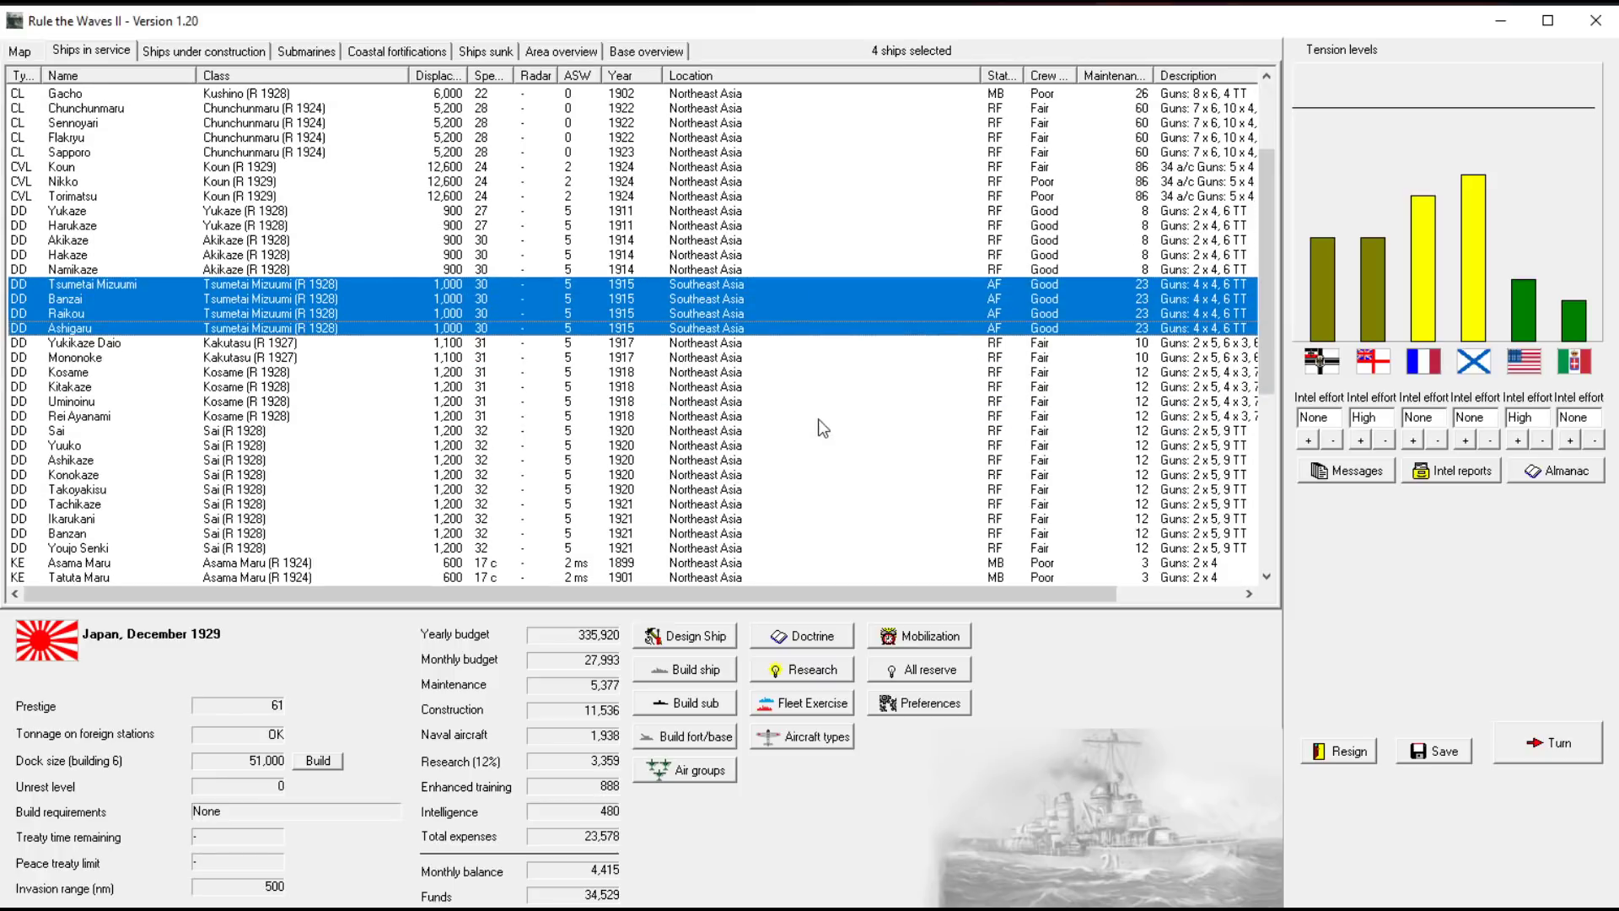
click(710, 331)
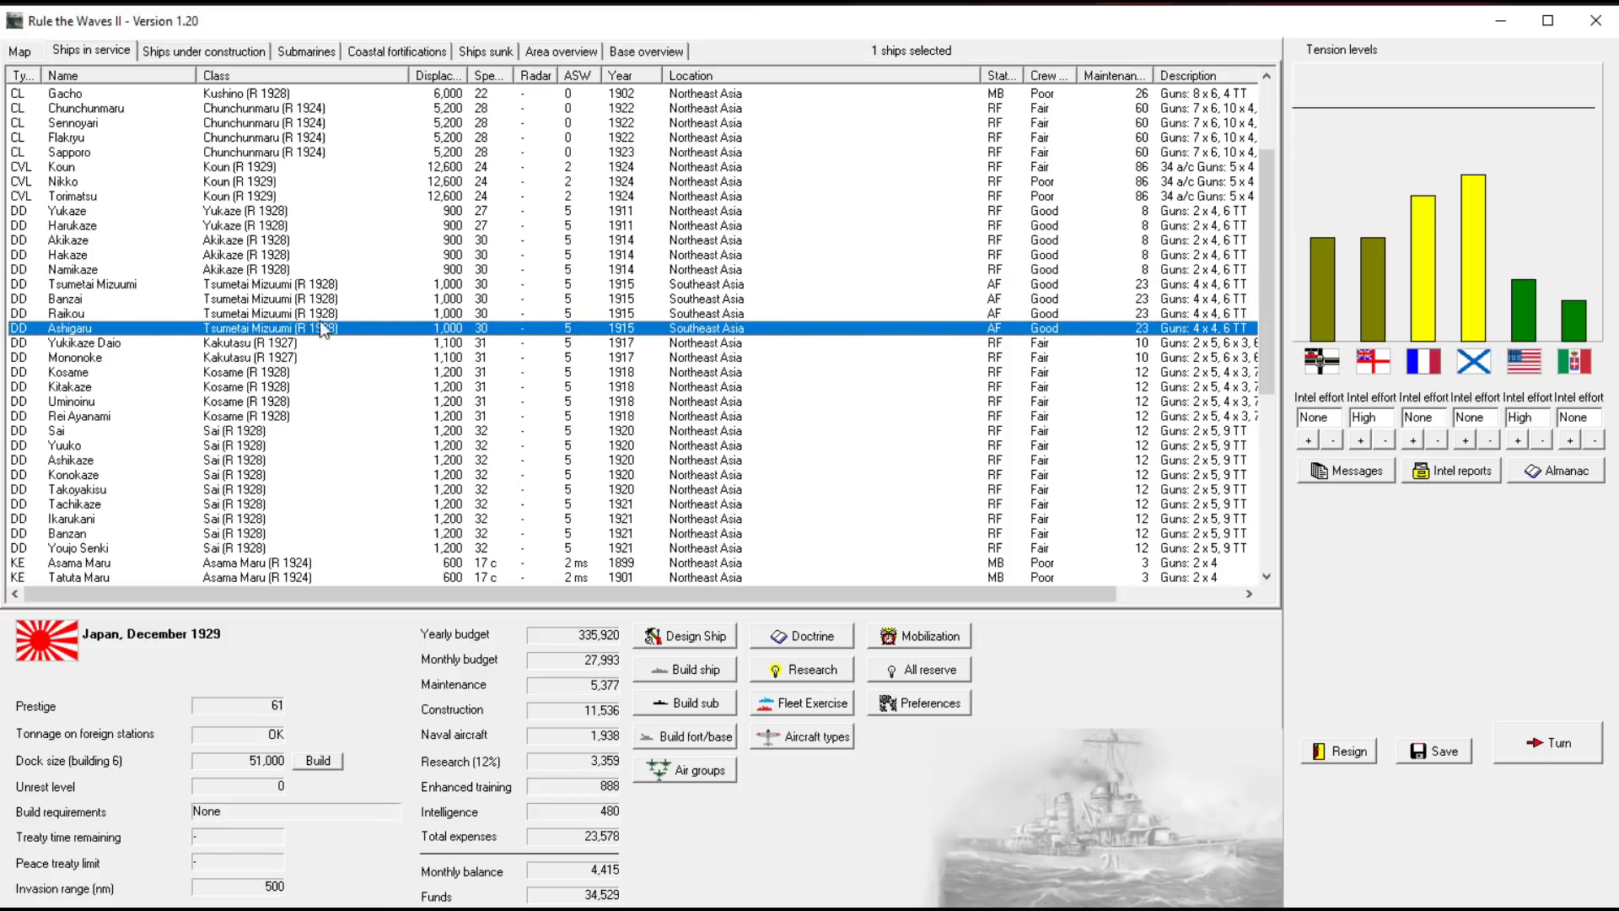
scroll(684, 437, down, 8)
click(709, 549)
scroll(691, 427, up, 5)
scroll(606, 400, up, 6)
scroll(437, 365, down, 6)
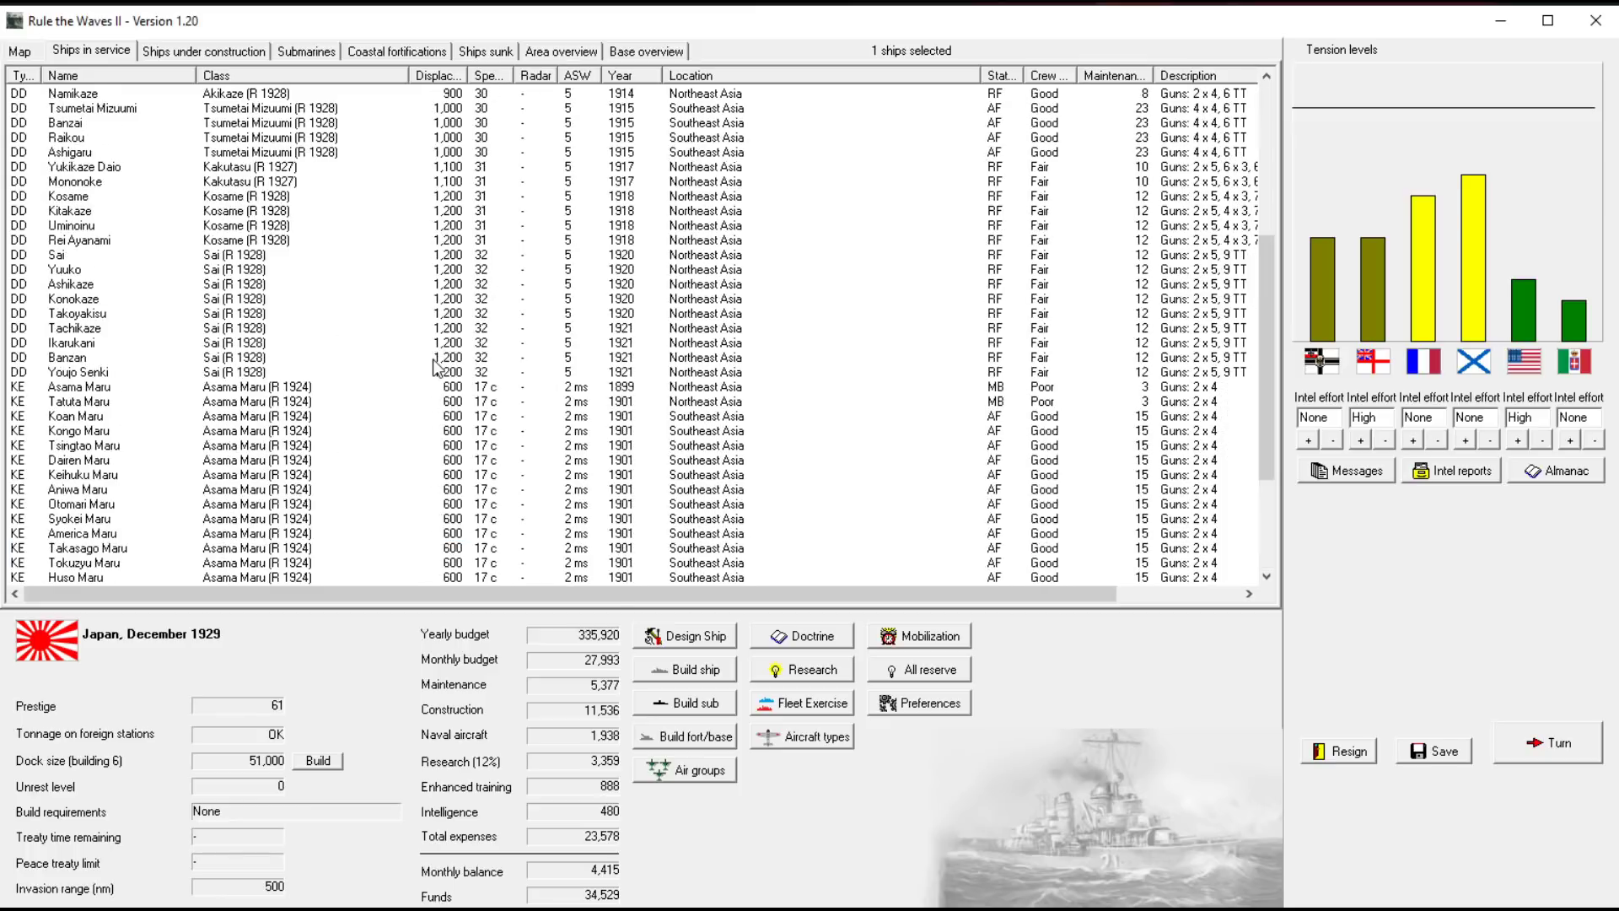
scroll(436, 366, down, 5)
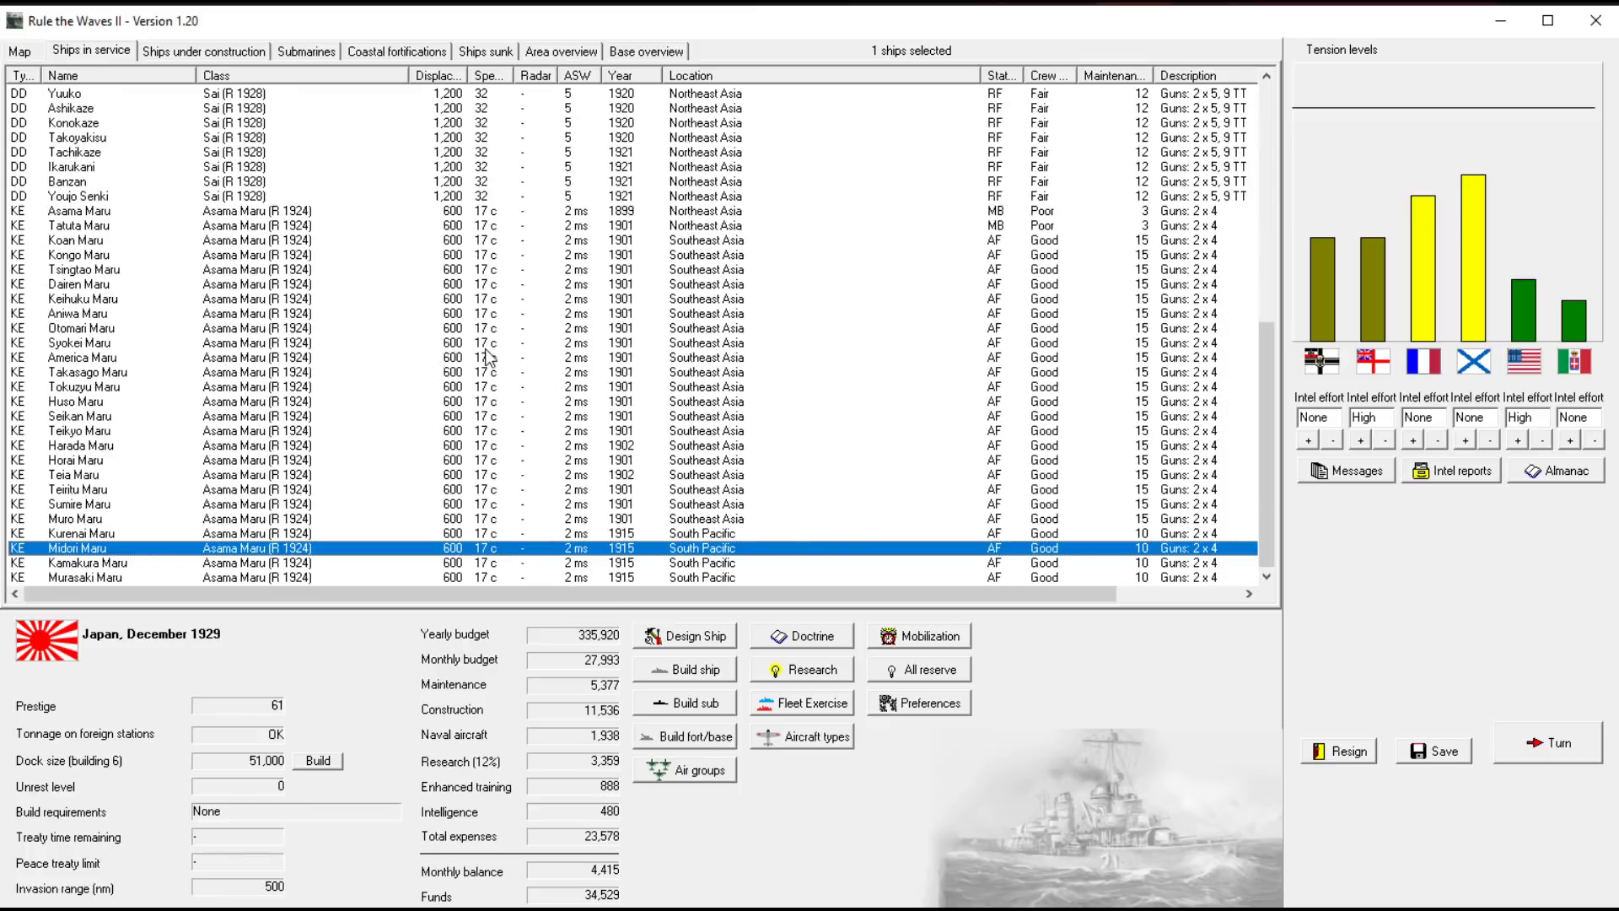
scroll(718, 379, up, 5)
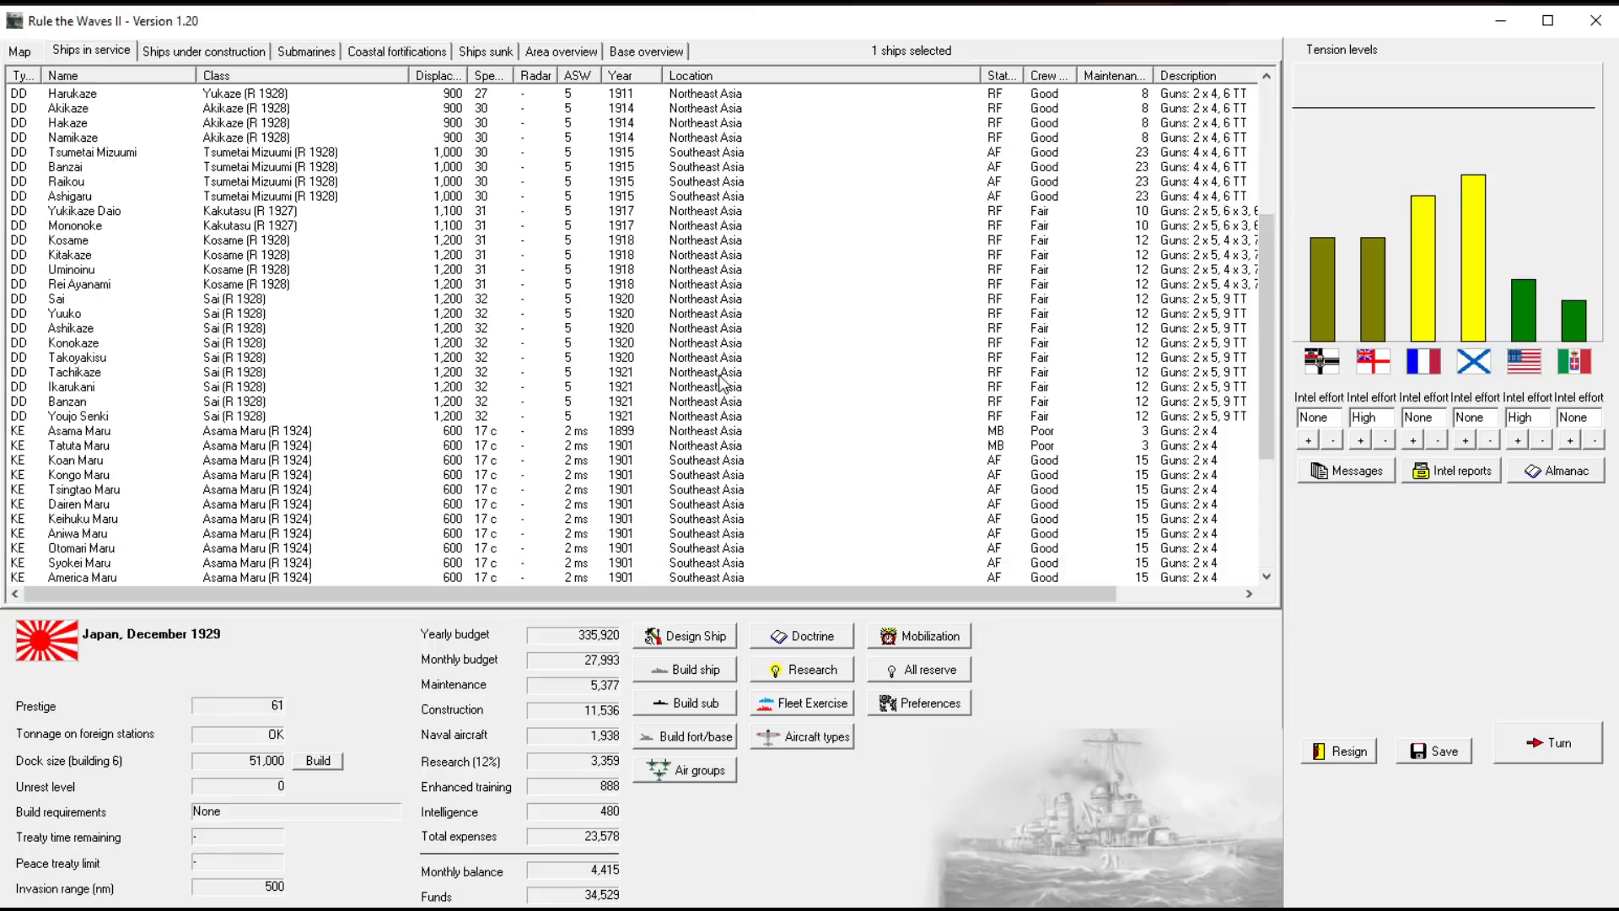
scroll(405, 395, up, 3)
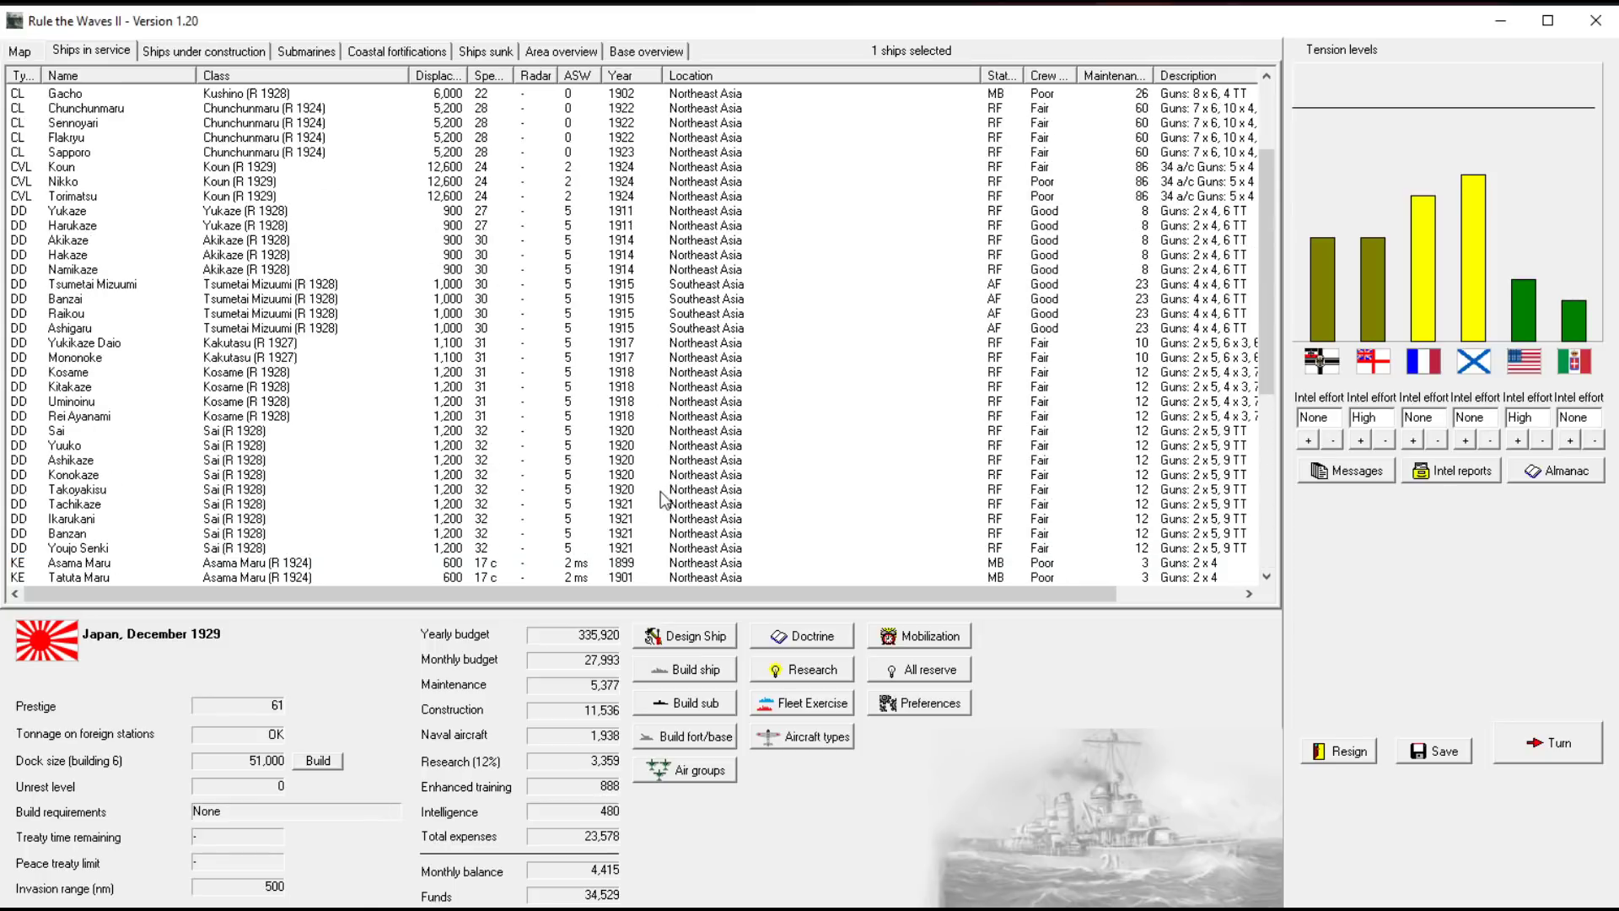
scroll(666, 498, up, 3)
click(699, 637)
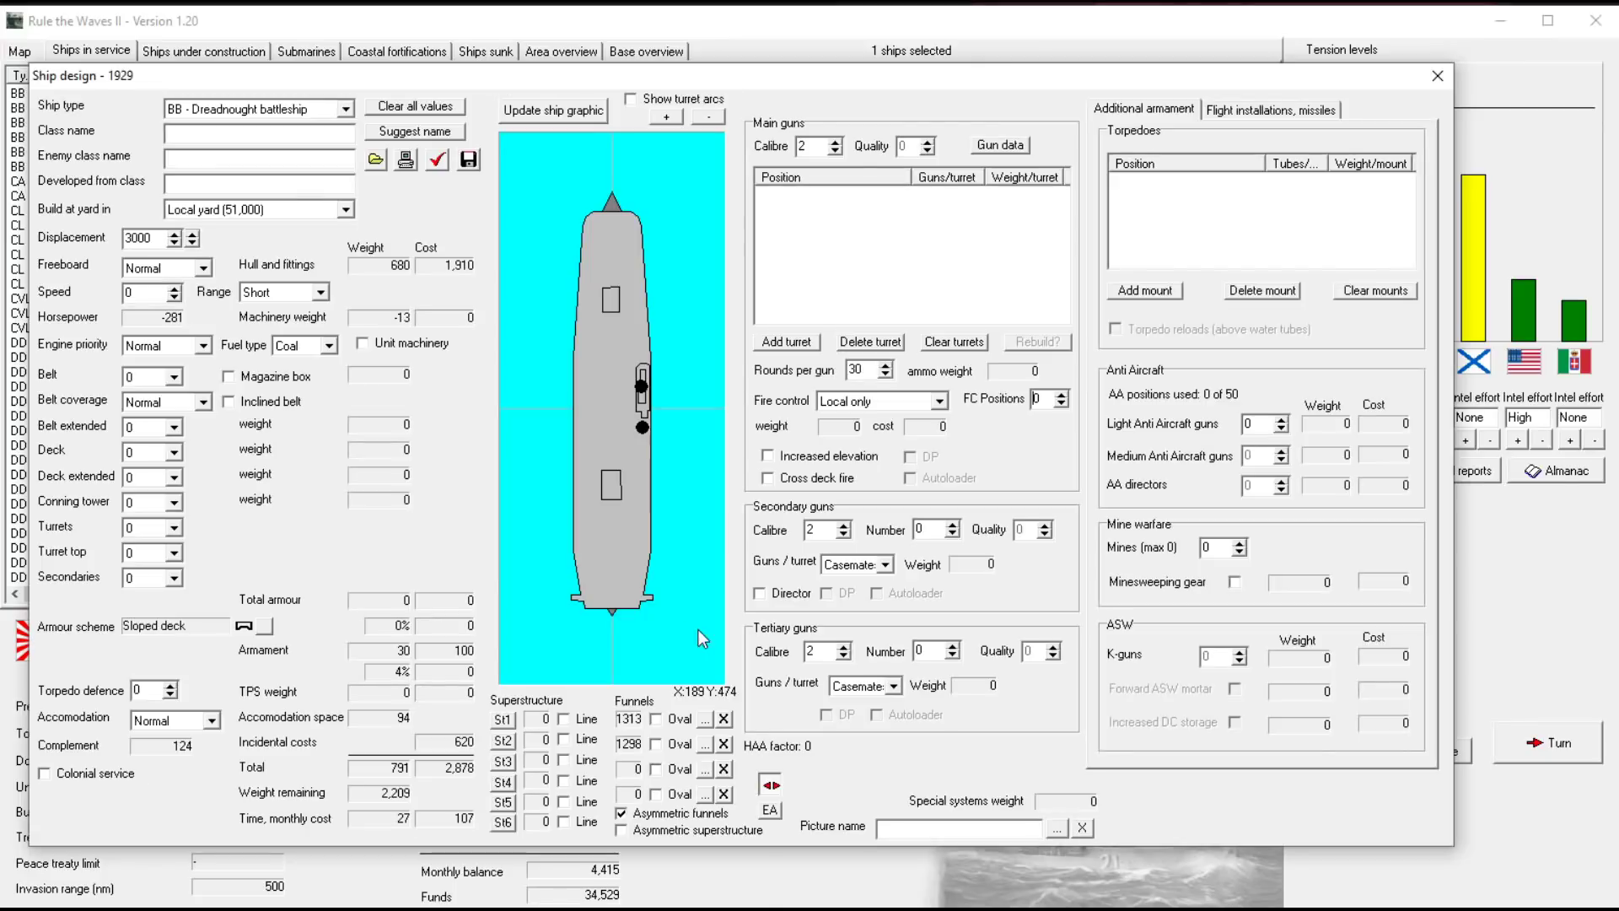
click(345, 109)
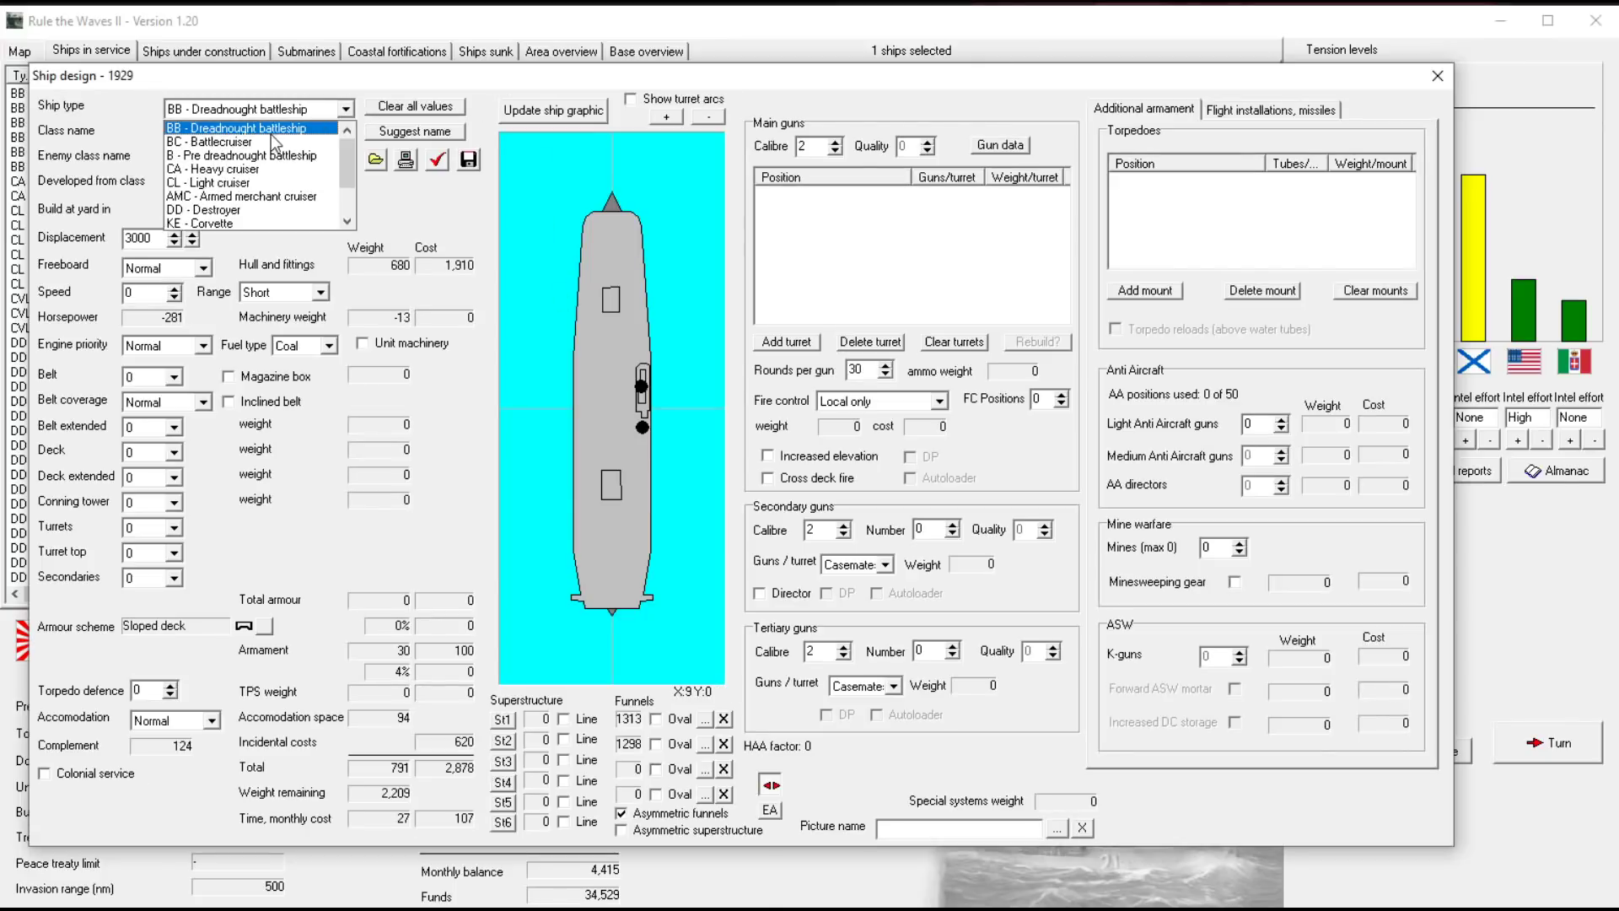
click(232, 224)
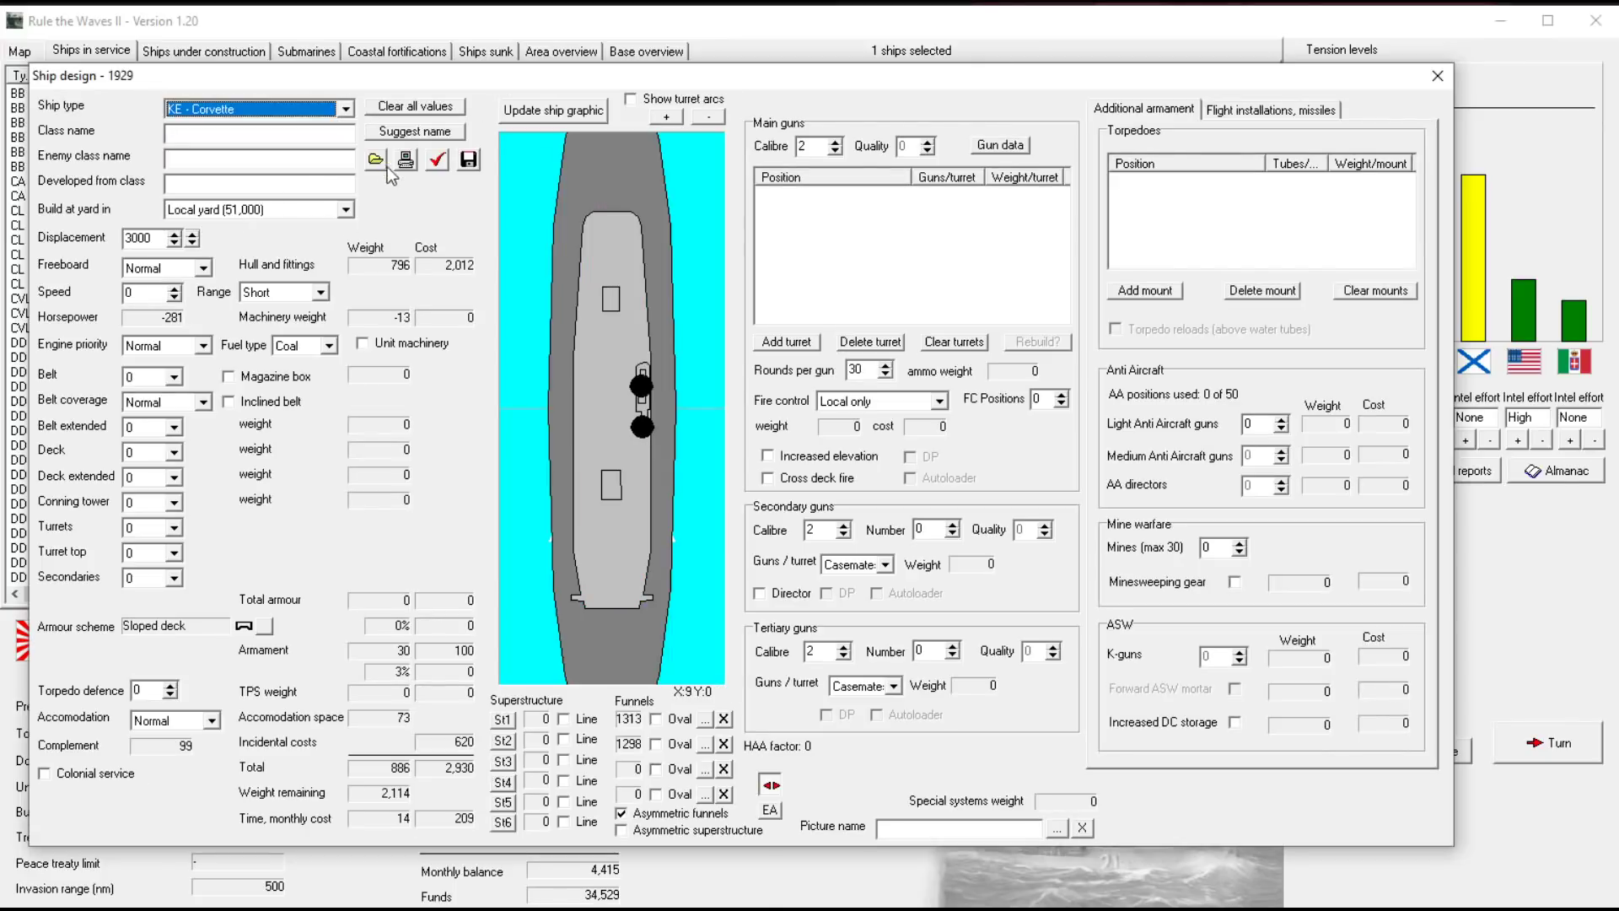
click(436, 160)
click(732, 483)
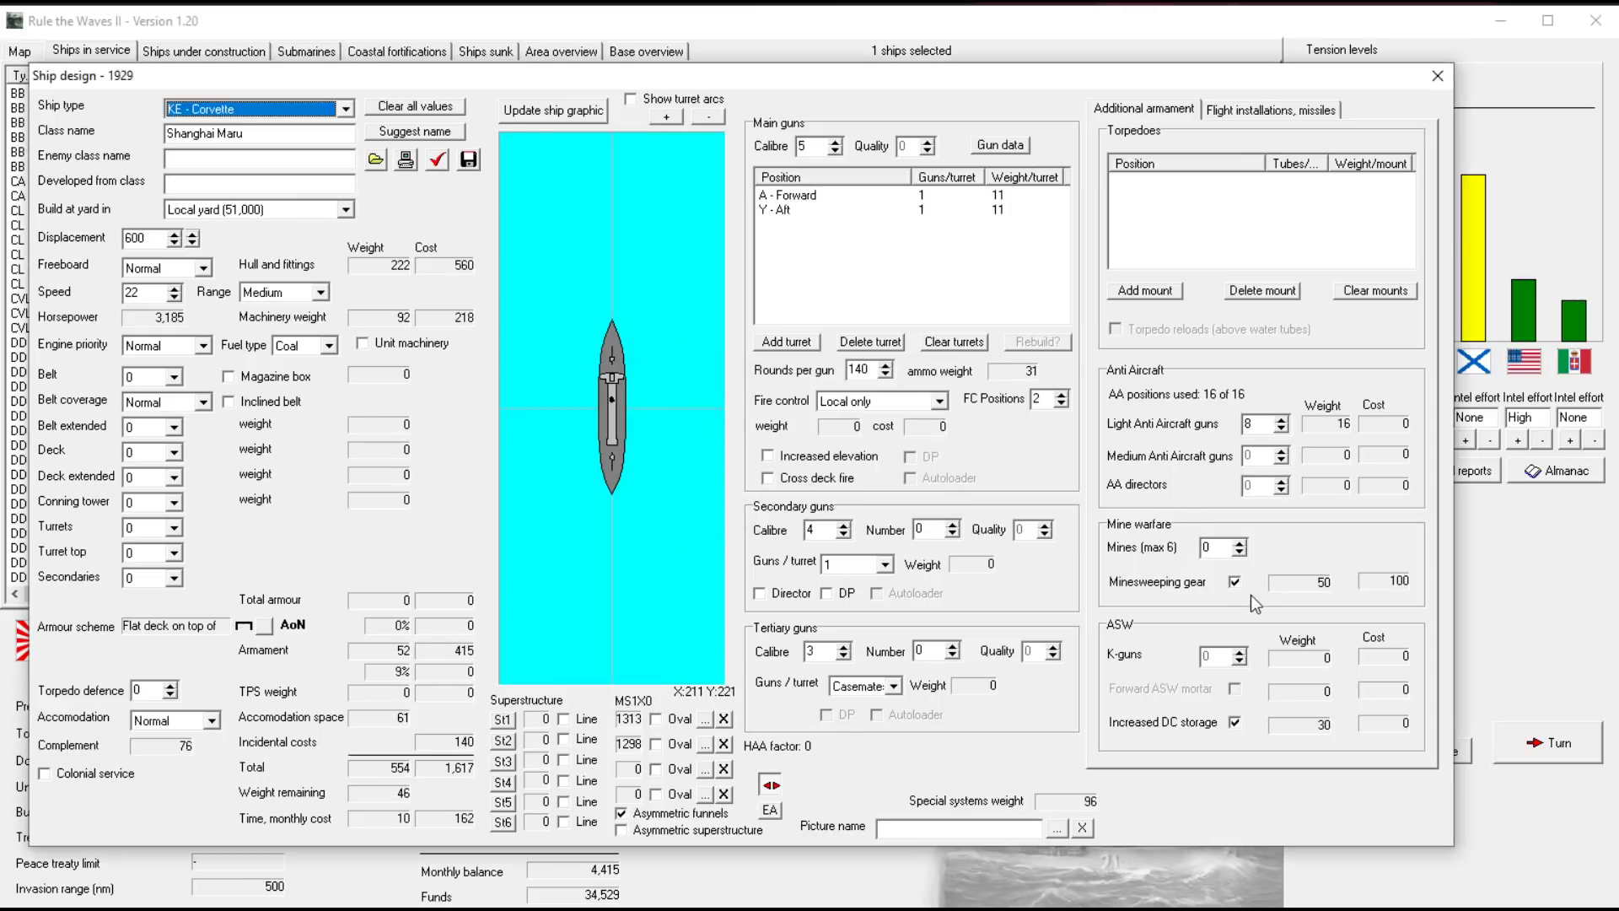
mouse_move(747, 76)
mouse_down()
mouse_move(763, 288)
mouse_move(946, 275)
mouse_up()
key(Escape)
scroll(612, 332, down, 10)
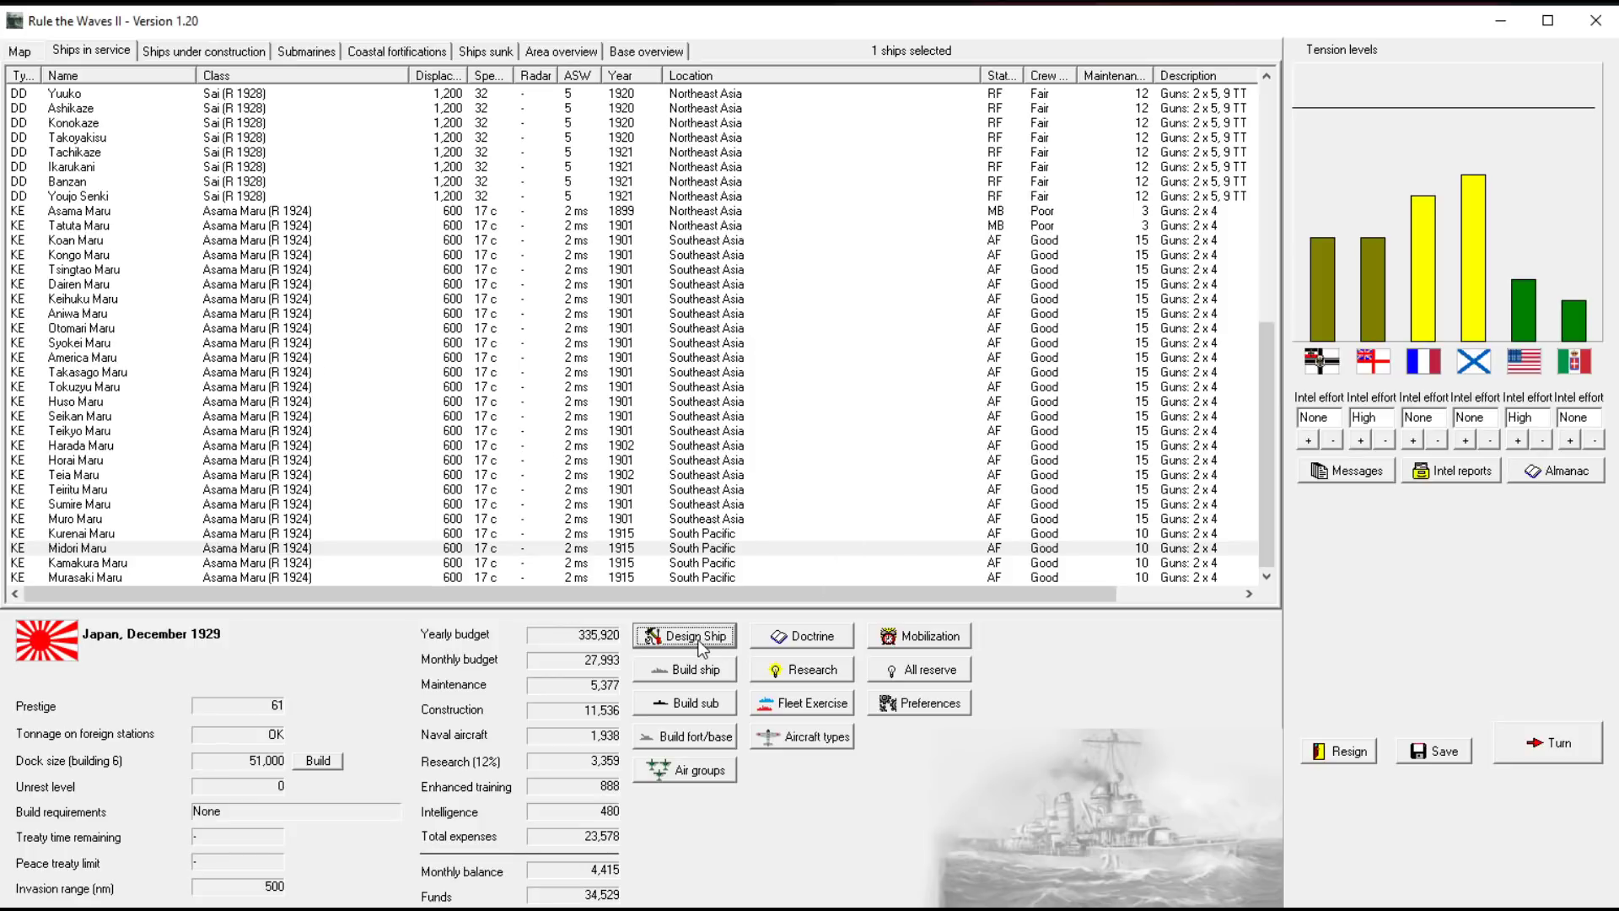
From the old corvette Asama Maru's row, start a new blank 1929 ship design
click(584, 213)
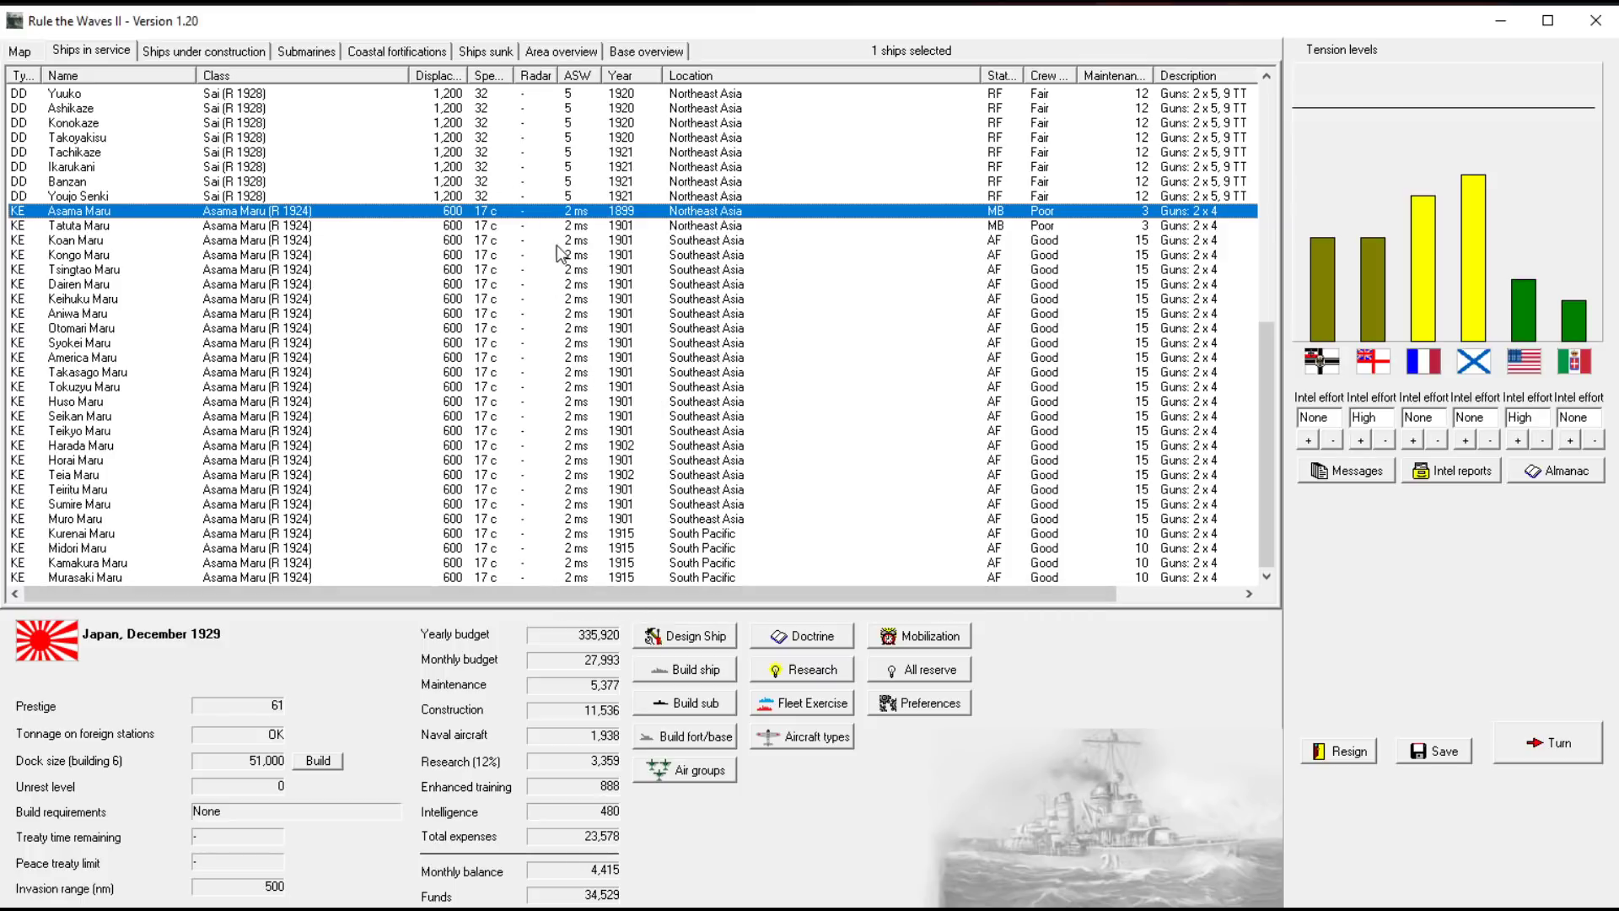
click(704, 639)
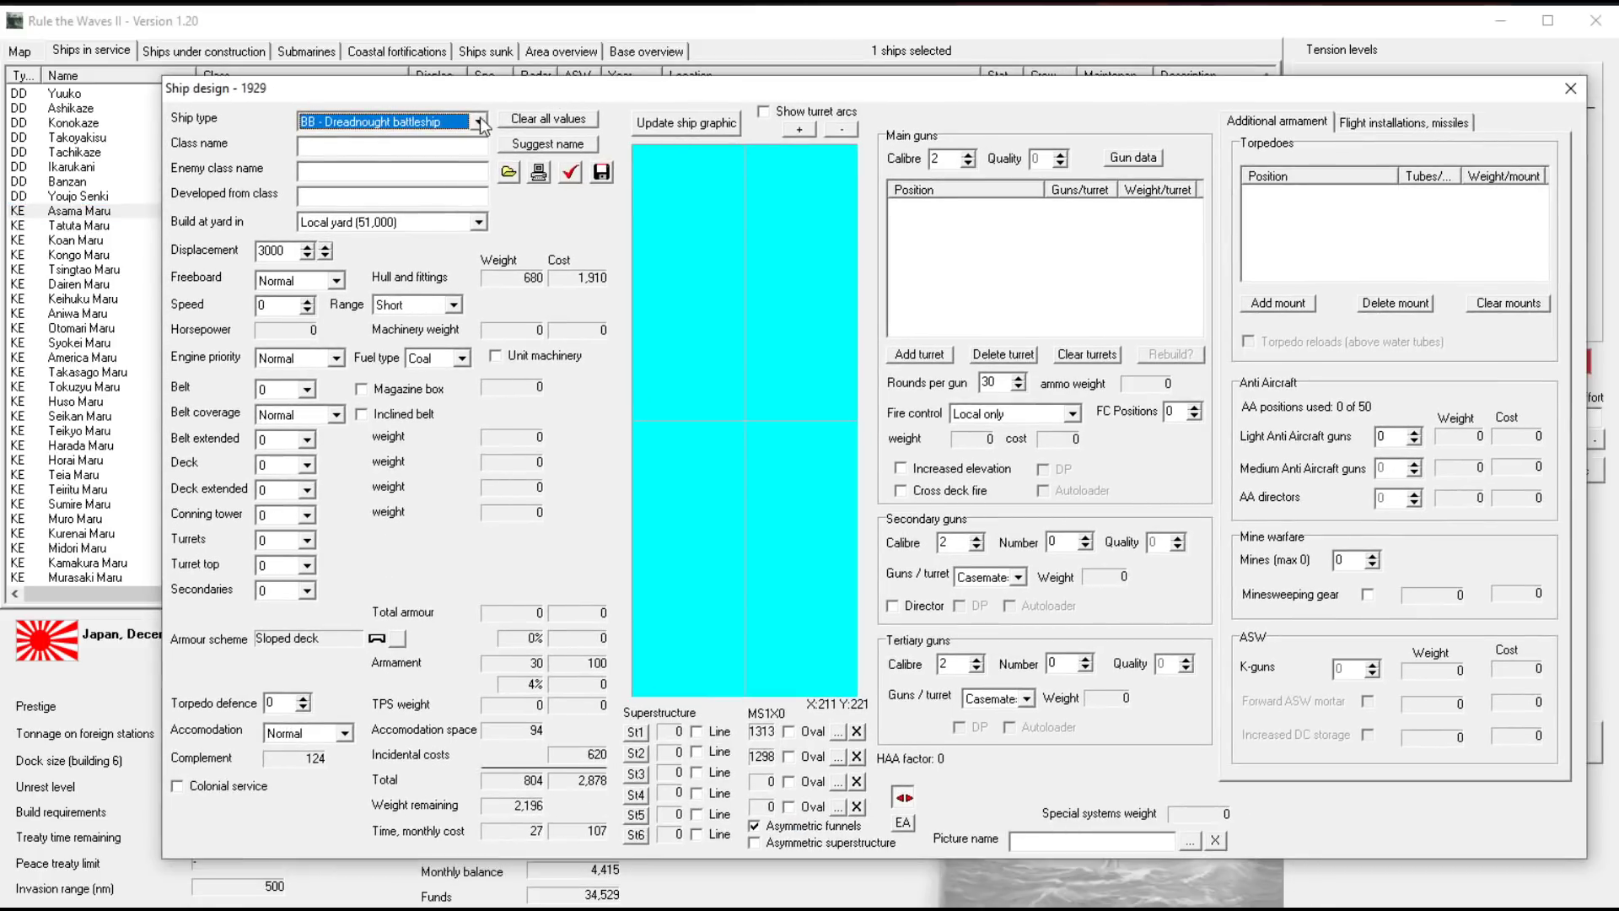
Make the new design a corvette and let the game auto-design it as the 600-ton Hoten Maru
click(478, 121)
click(379, 247)
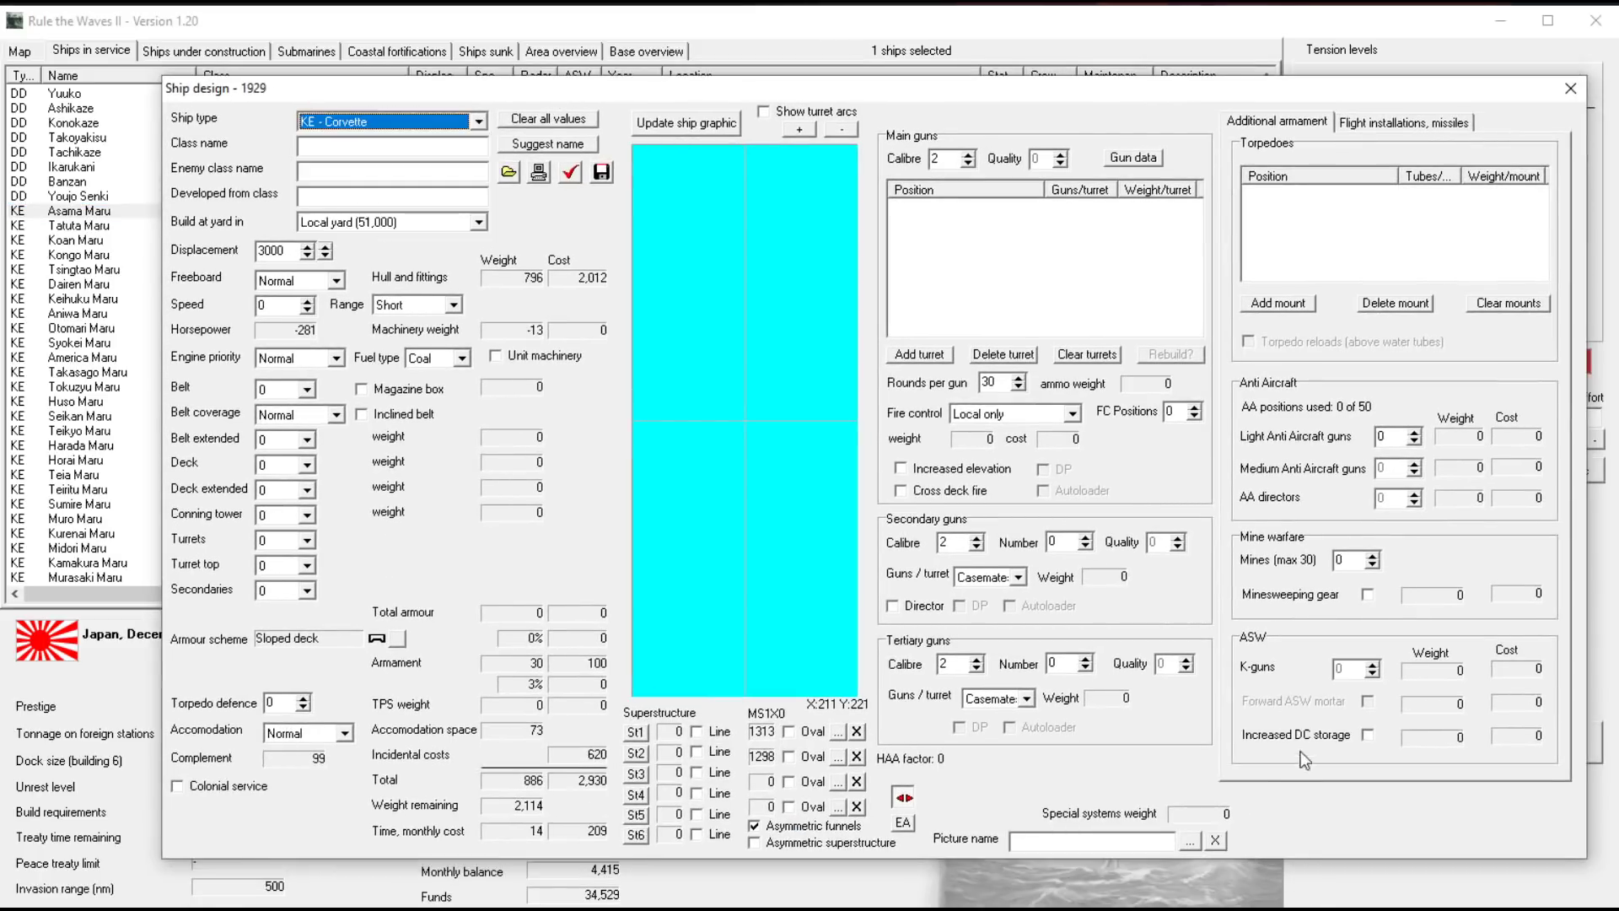
click(540, 181)
click(756, 496)
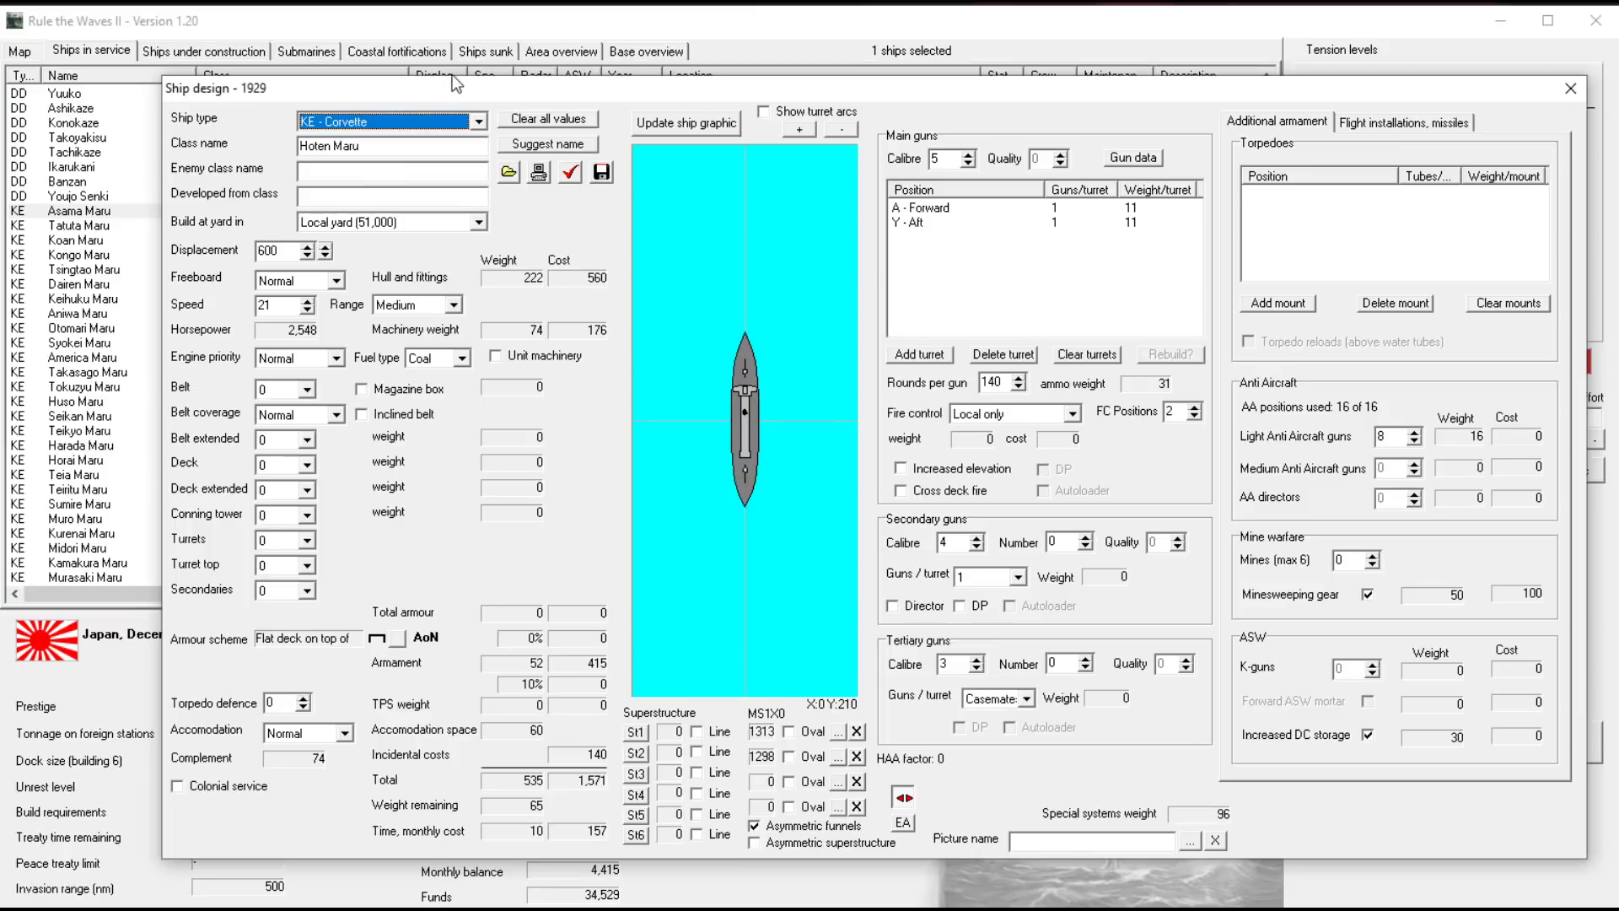
Shift the design window around to compare against the fleet list, leaving the ship type unchanged
mouse_move(443, 96)
mouse_down()
mouse_move(232, 622)
mouse_move(357, 182)
mouse_up()
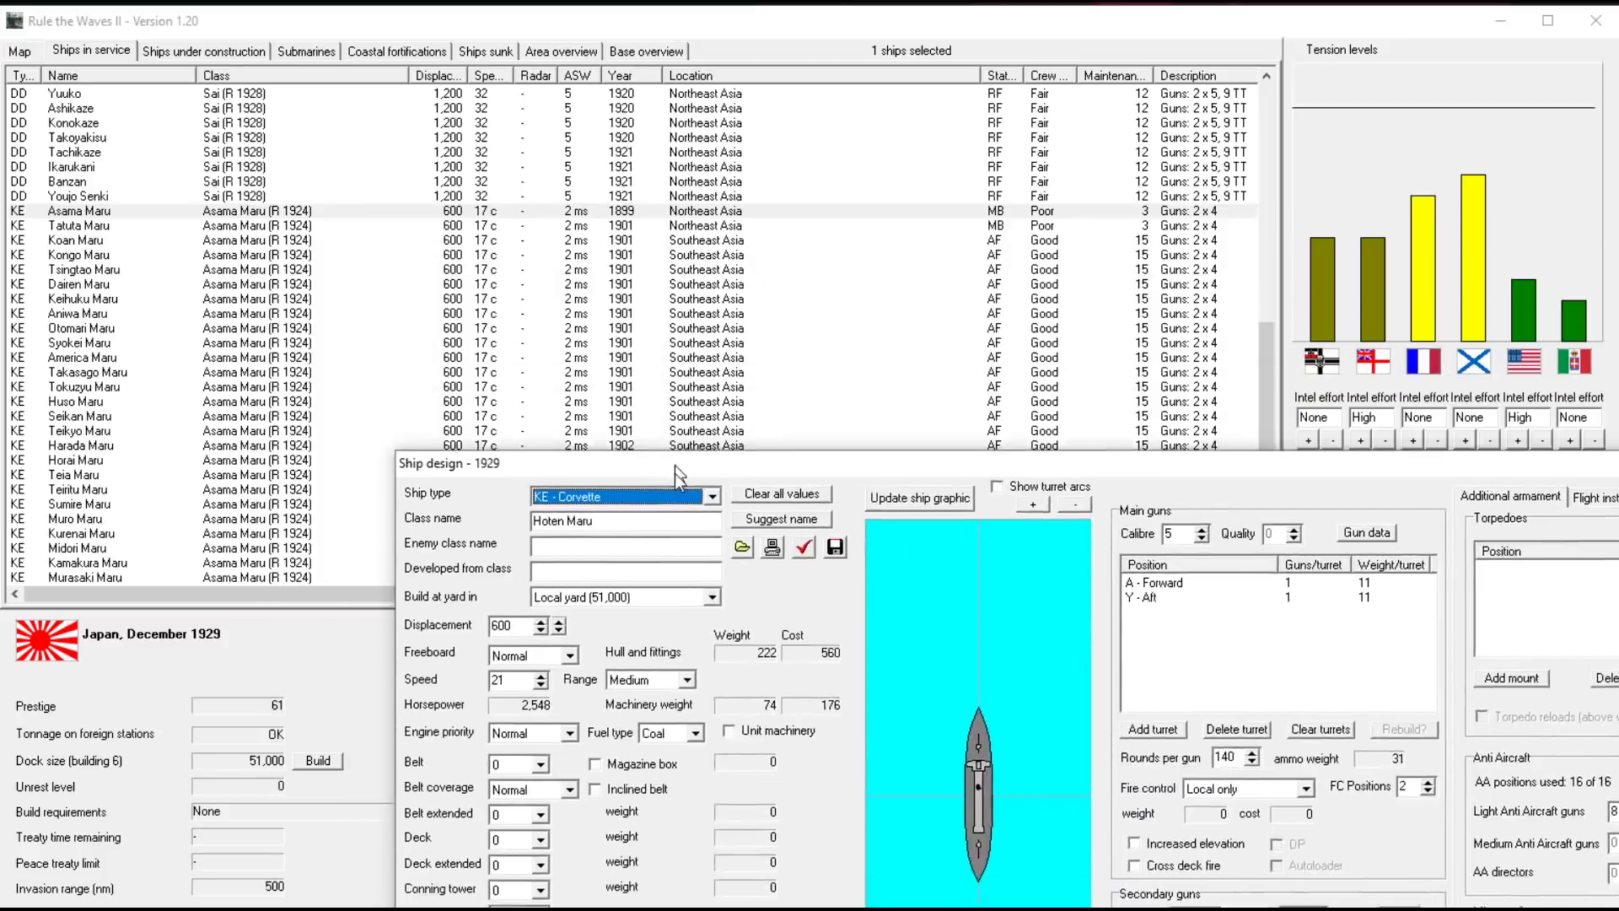
drag(357, 183, 615, 543)
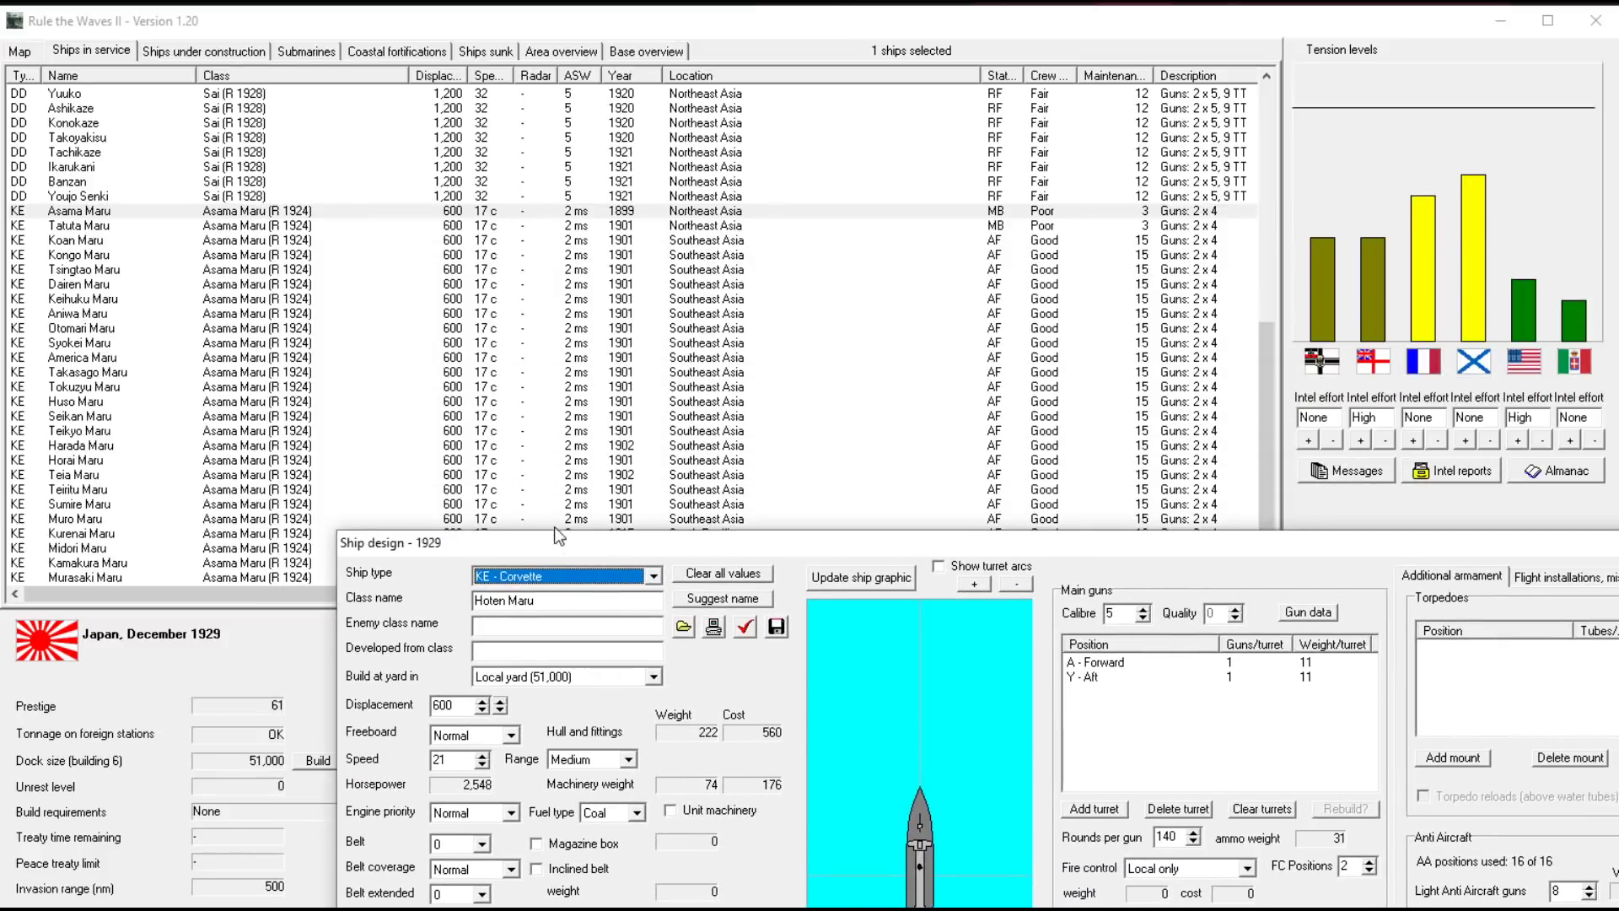
mouse_move(556, 547)
mouse_down()
mouse_move(281, 102)
mouse_move(228, 79)
mouse_up()
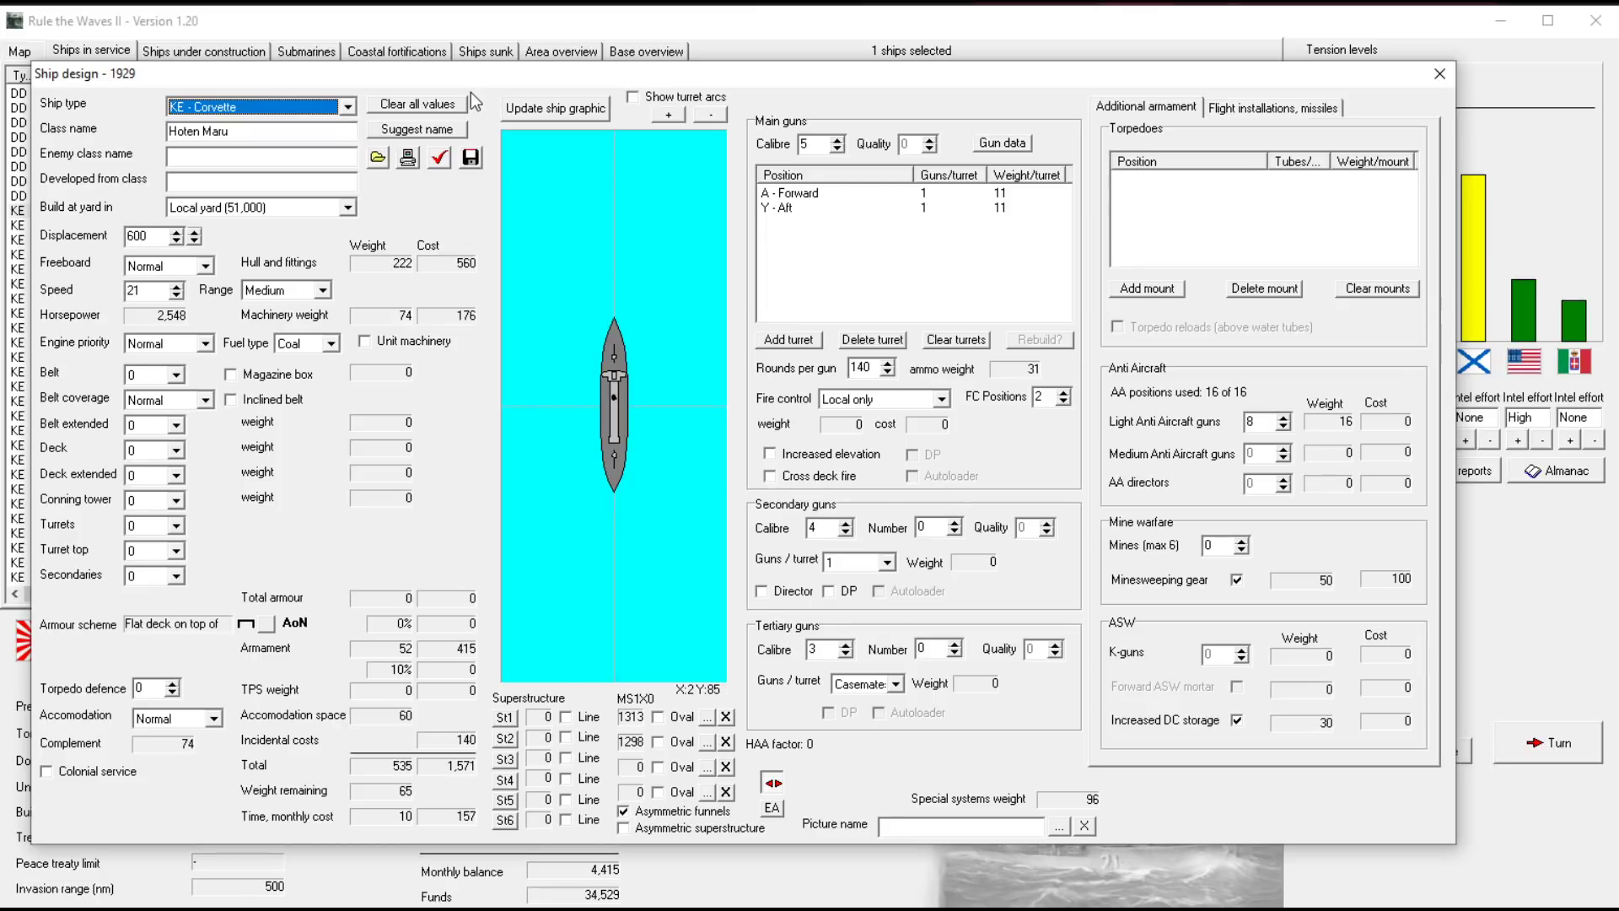
drag(468, 80, 488, 105)
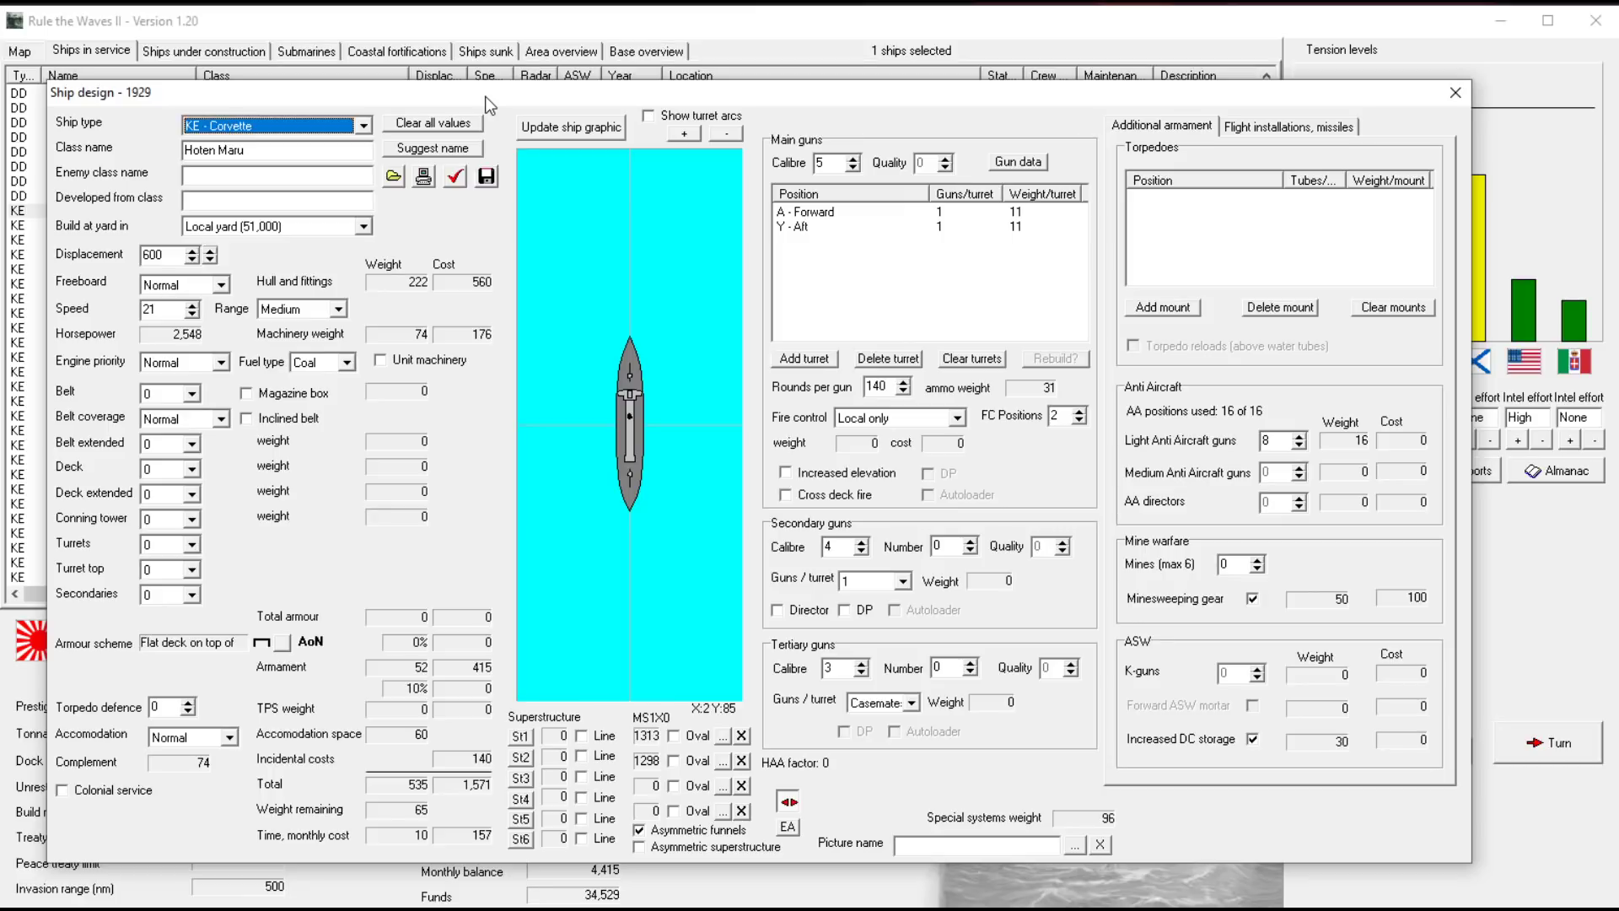
click(363, 125)
click(364, 126)
Load 6 mines on the corvette and run the design check, which reports the design not legal
click(1256, 559)
click(1257, 559)
click(1257, 560)
click(1257, 560)
click(455, 177)
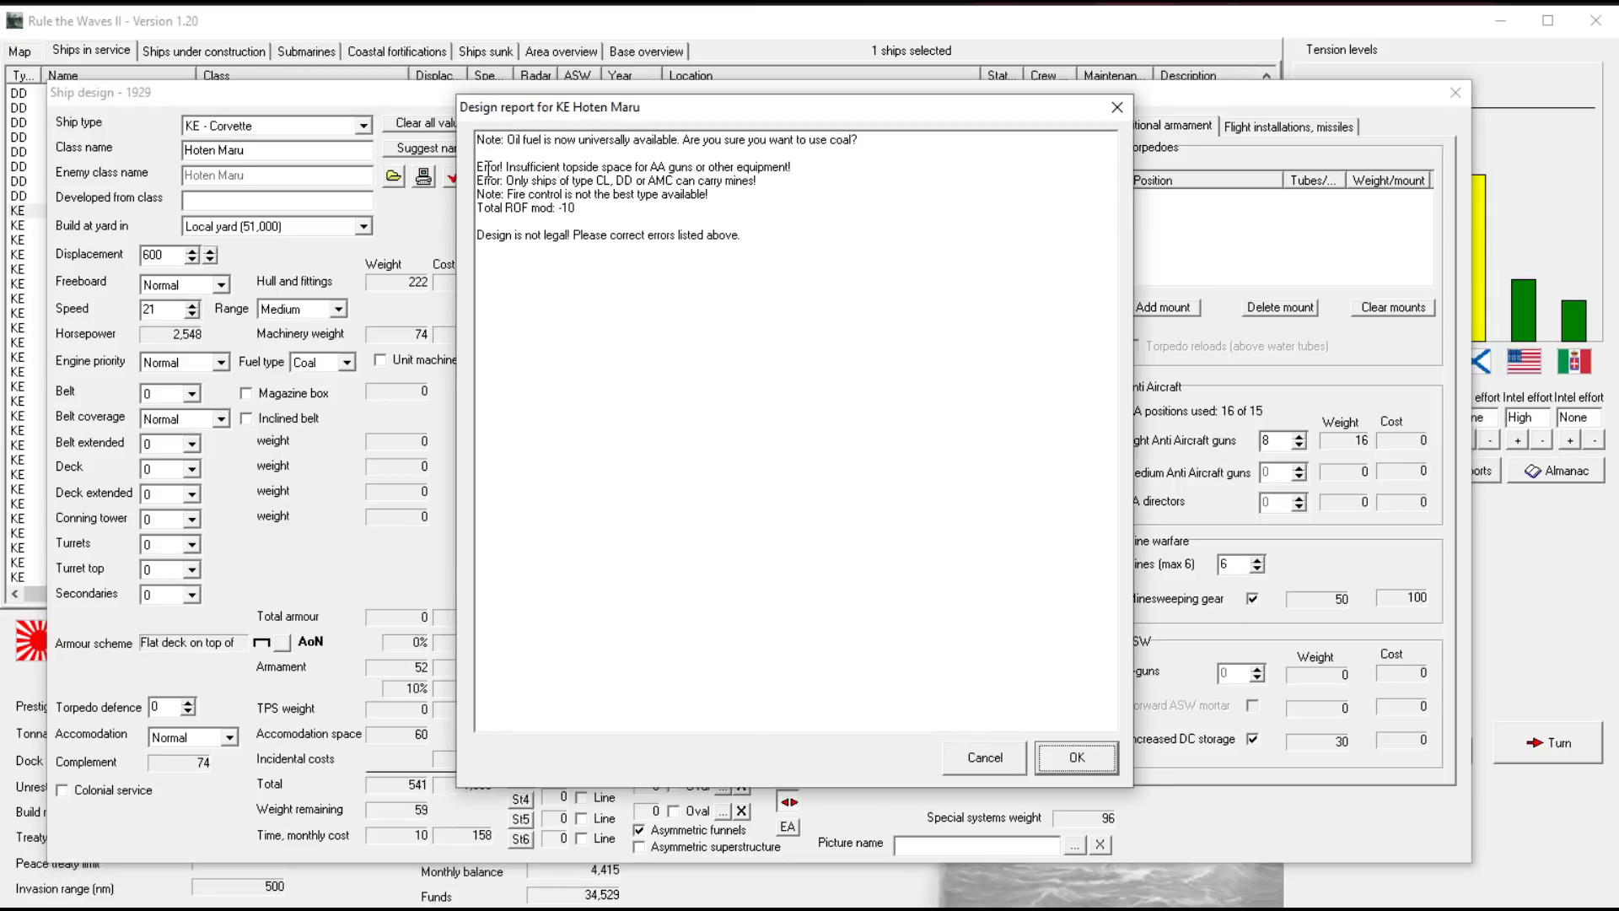
Review the mines error in the design report and close it, returning the mine count to 0
mouse_move(486, 168)
mouse_down()
mouse_move(722, 167)
mouse_move(725, 181)
mouse_up()
click(774, 184)
click(984, 757)
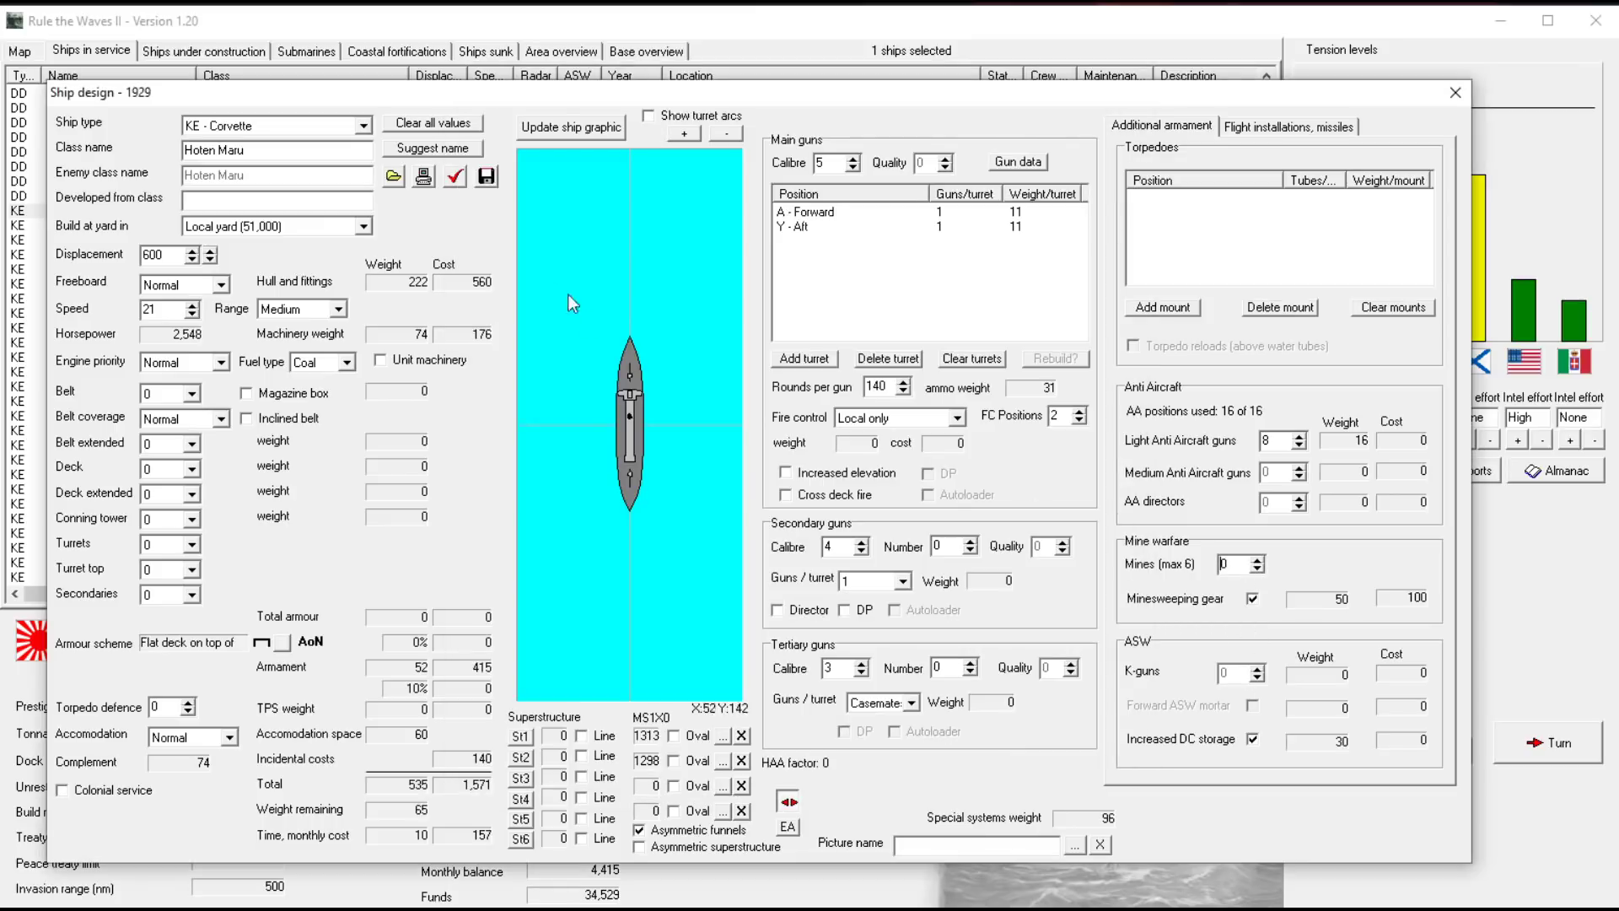
Lower the Hoten Maru's speed from 21 to 17 knots and enable colonial service
click(192, 314)
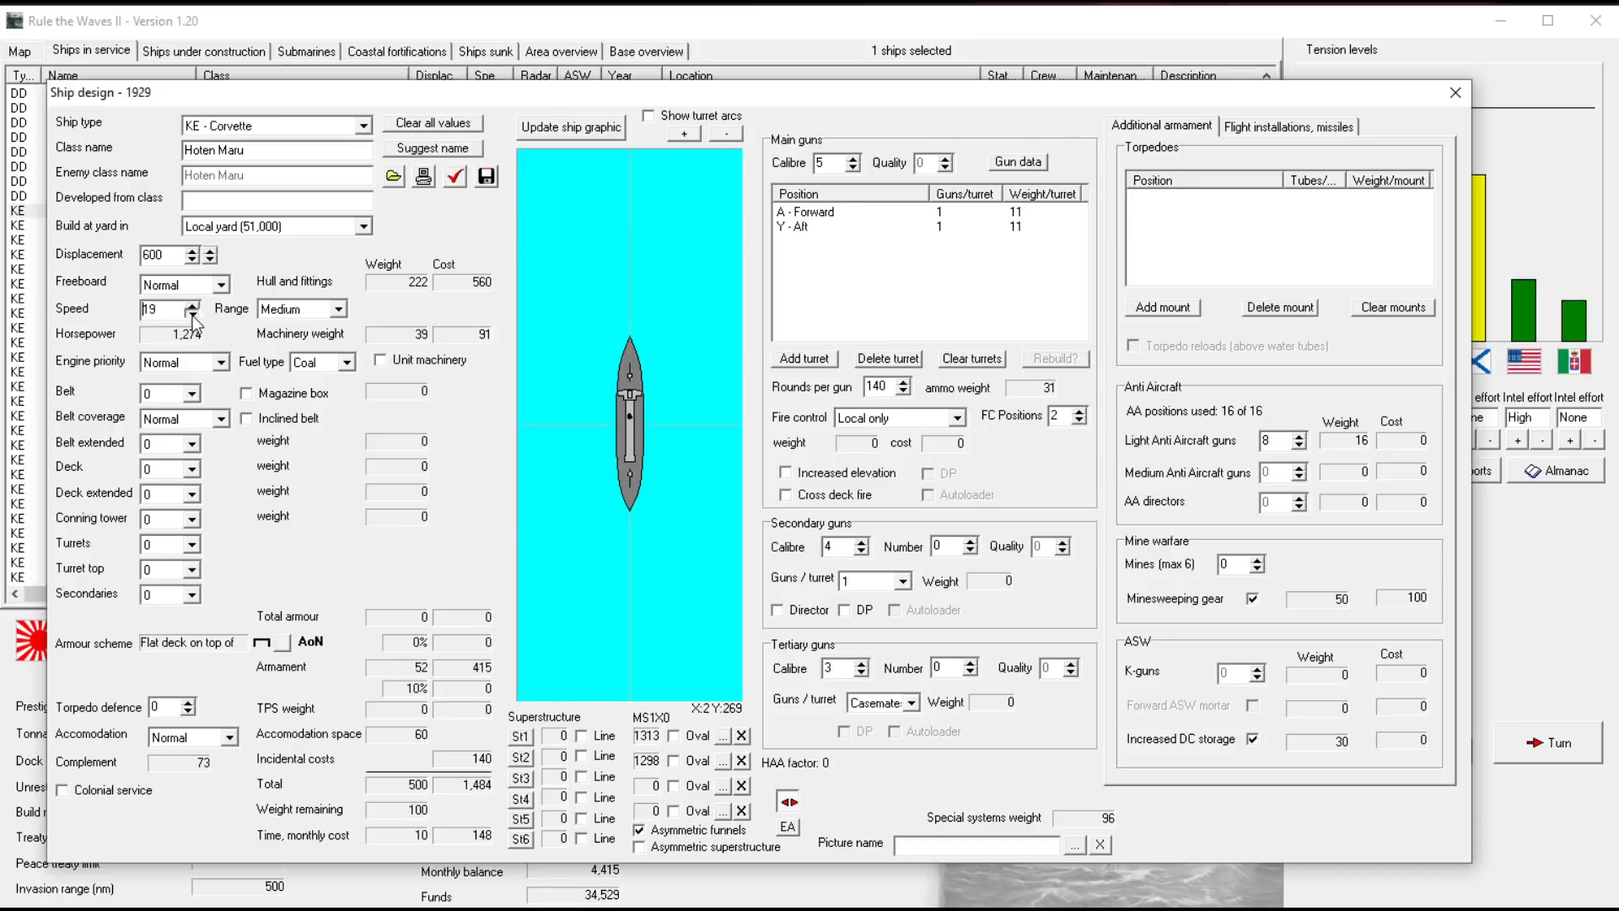
click(192, 314)
mouse_move(317, 94)
mouse_down()
mouse_move(356, 665)
mouse_move(332, 130)
mouse_up()
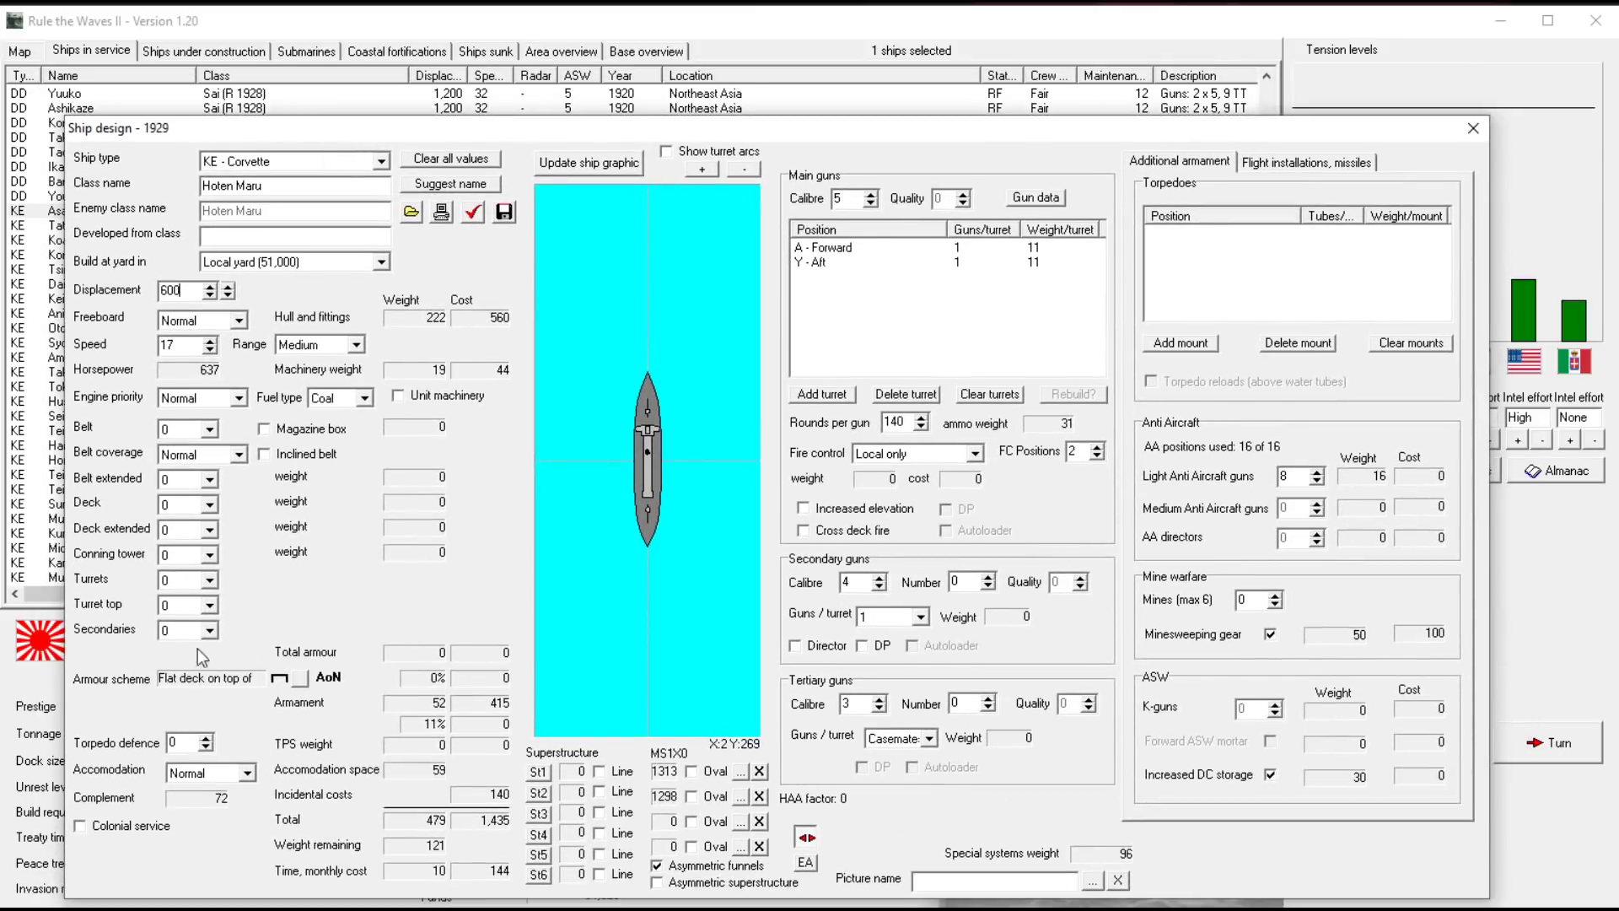
click(102, 828)
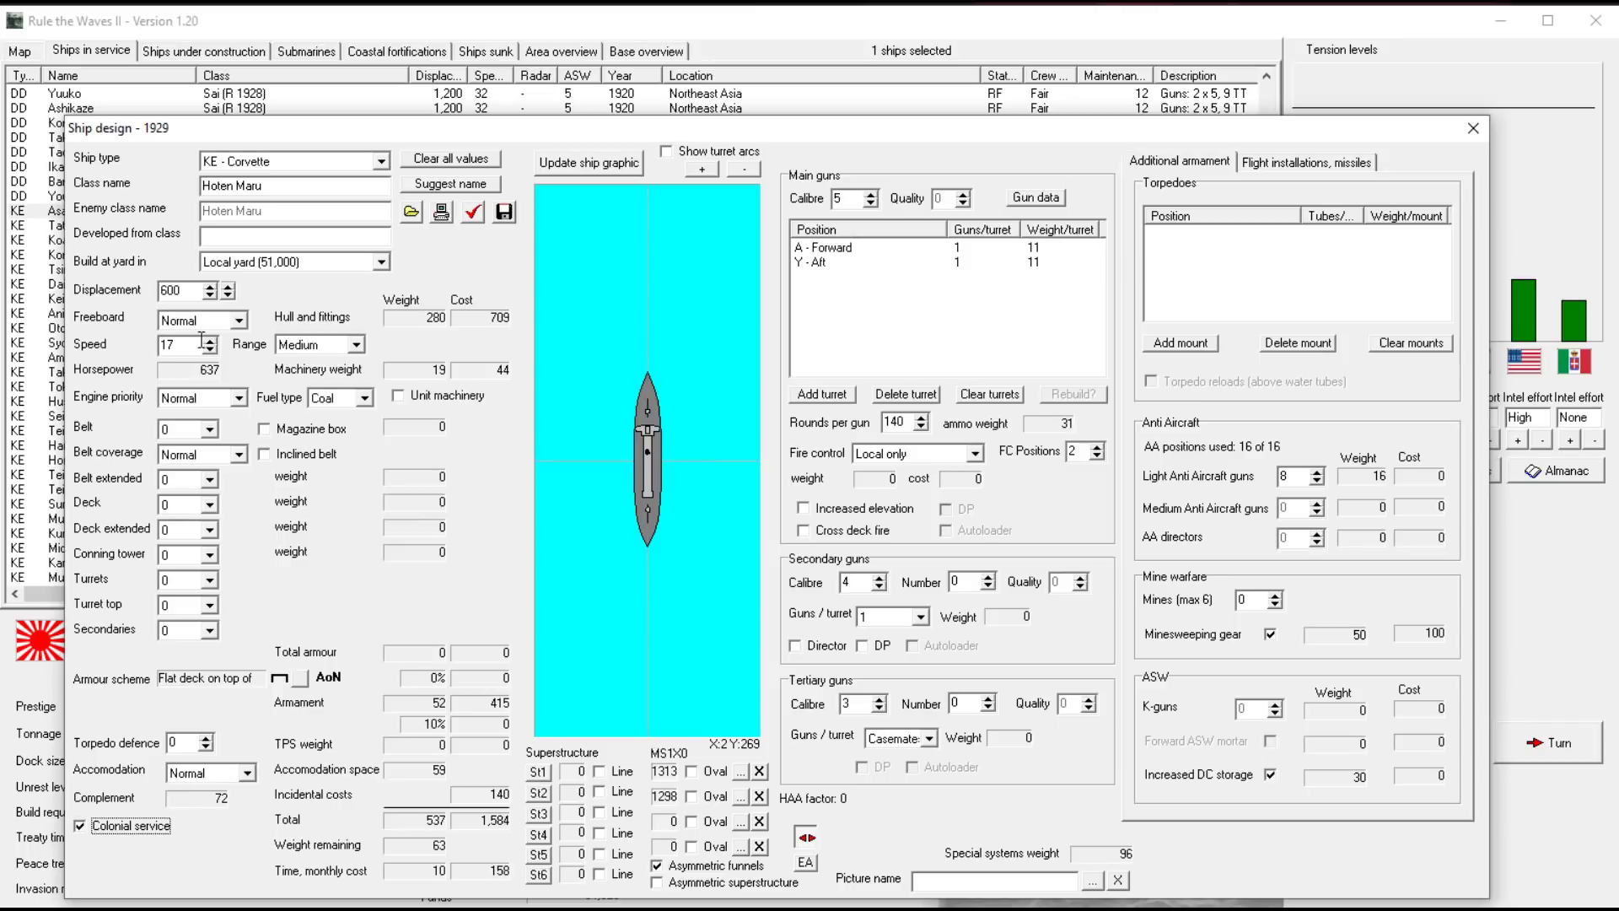
mouse_move(412, 136)
mouse_down()
mouse_move(419, 148)
mouse_move(399, 122)
mouse_up()
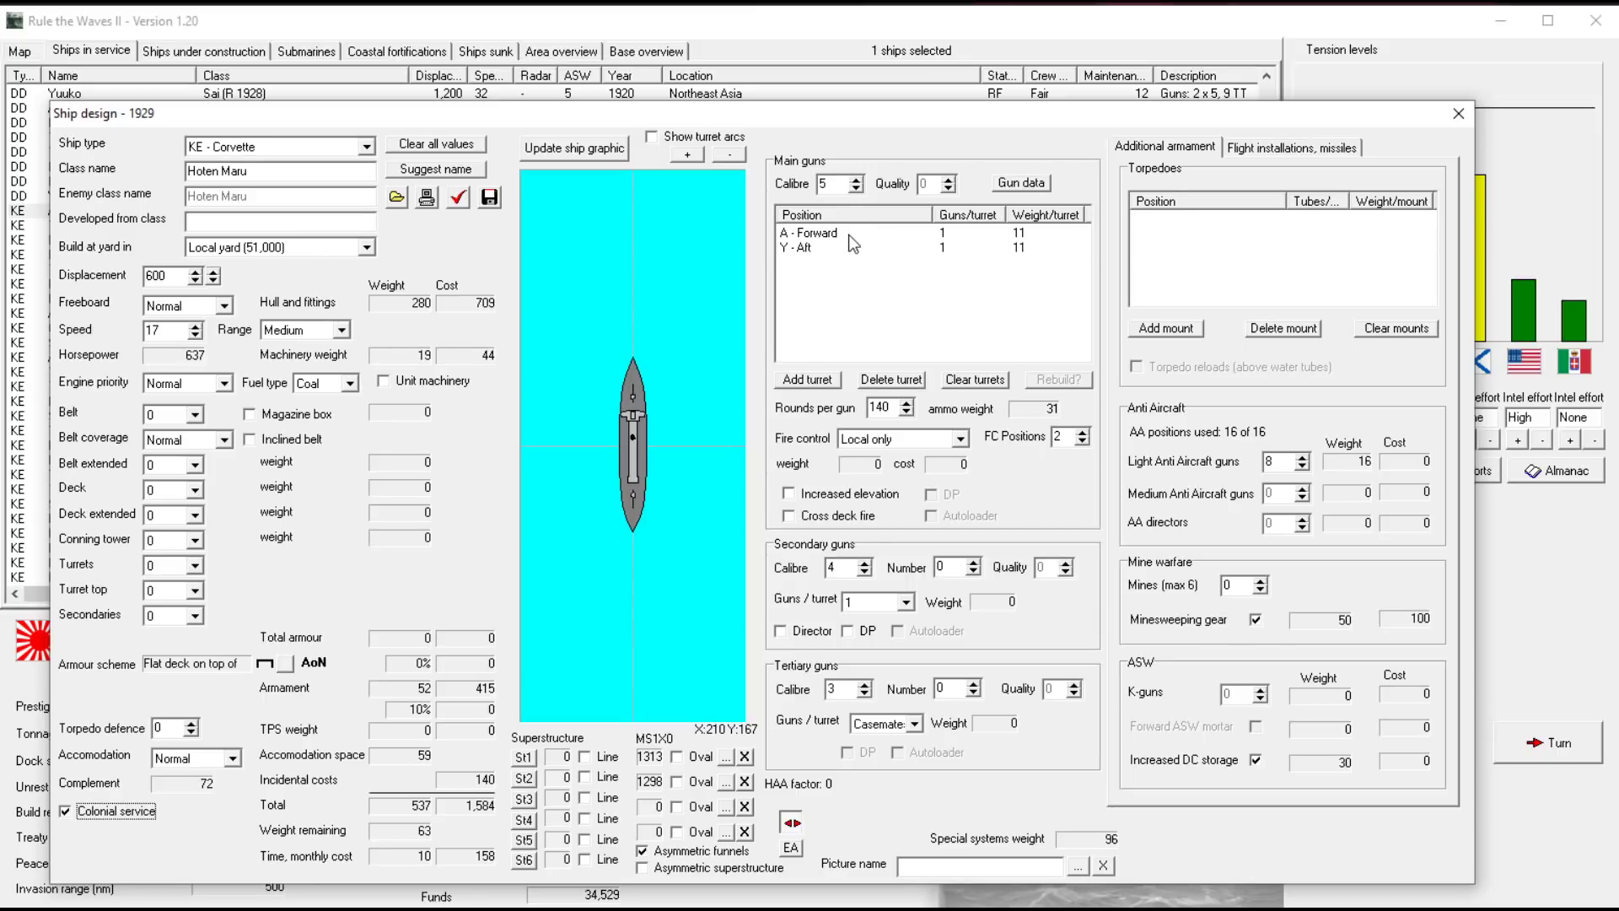
Set the main gun calibre to 4, light anti-aircraft guns to 0 and rounds per gun to 200
click(856, 189)
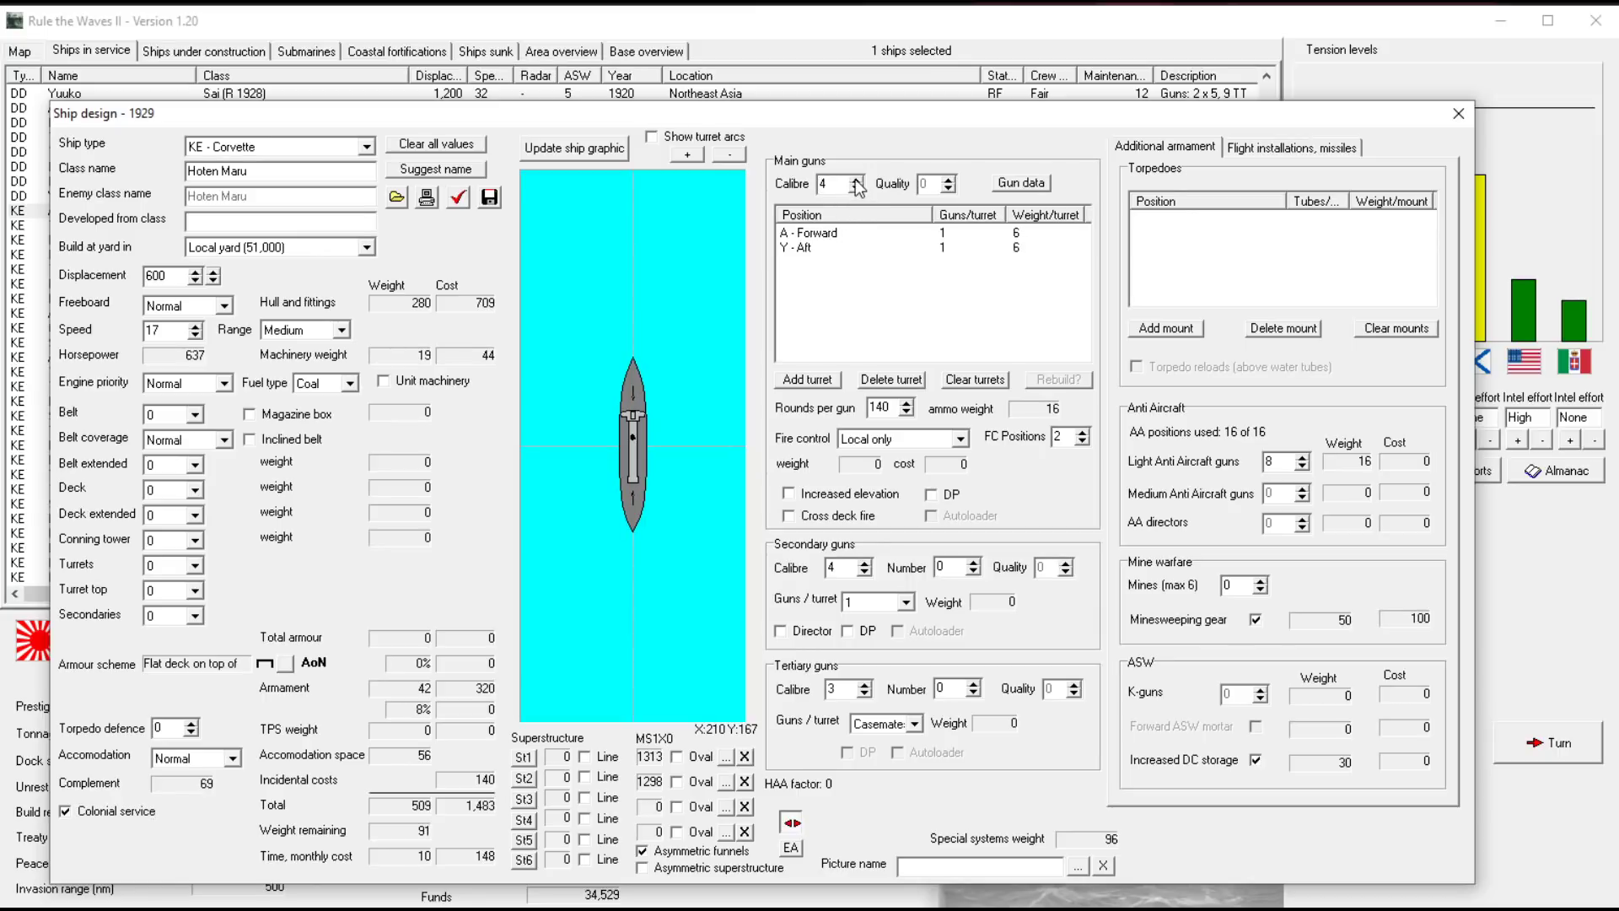
click(856, 181)
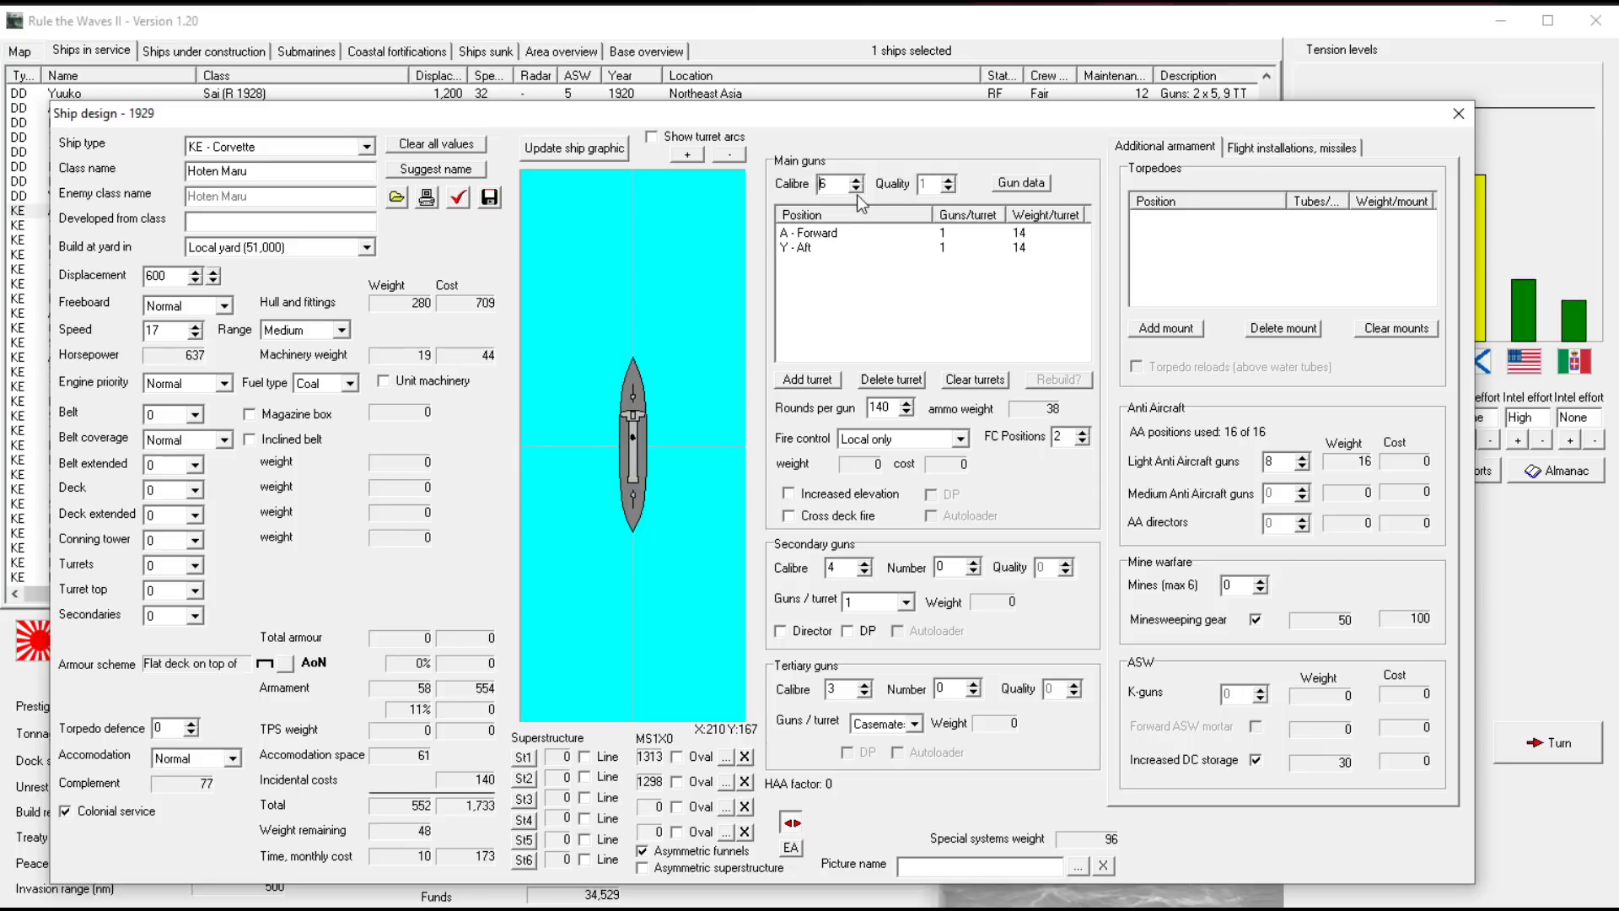
click(857, 189)
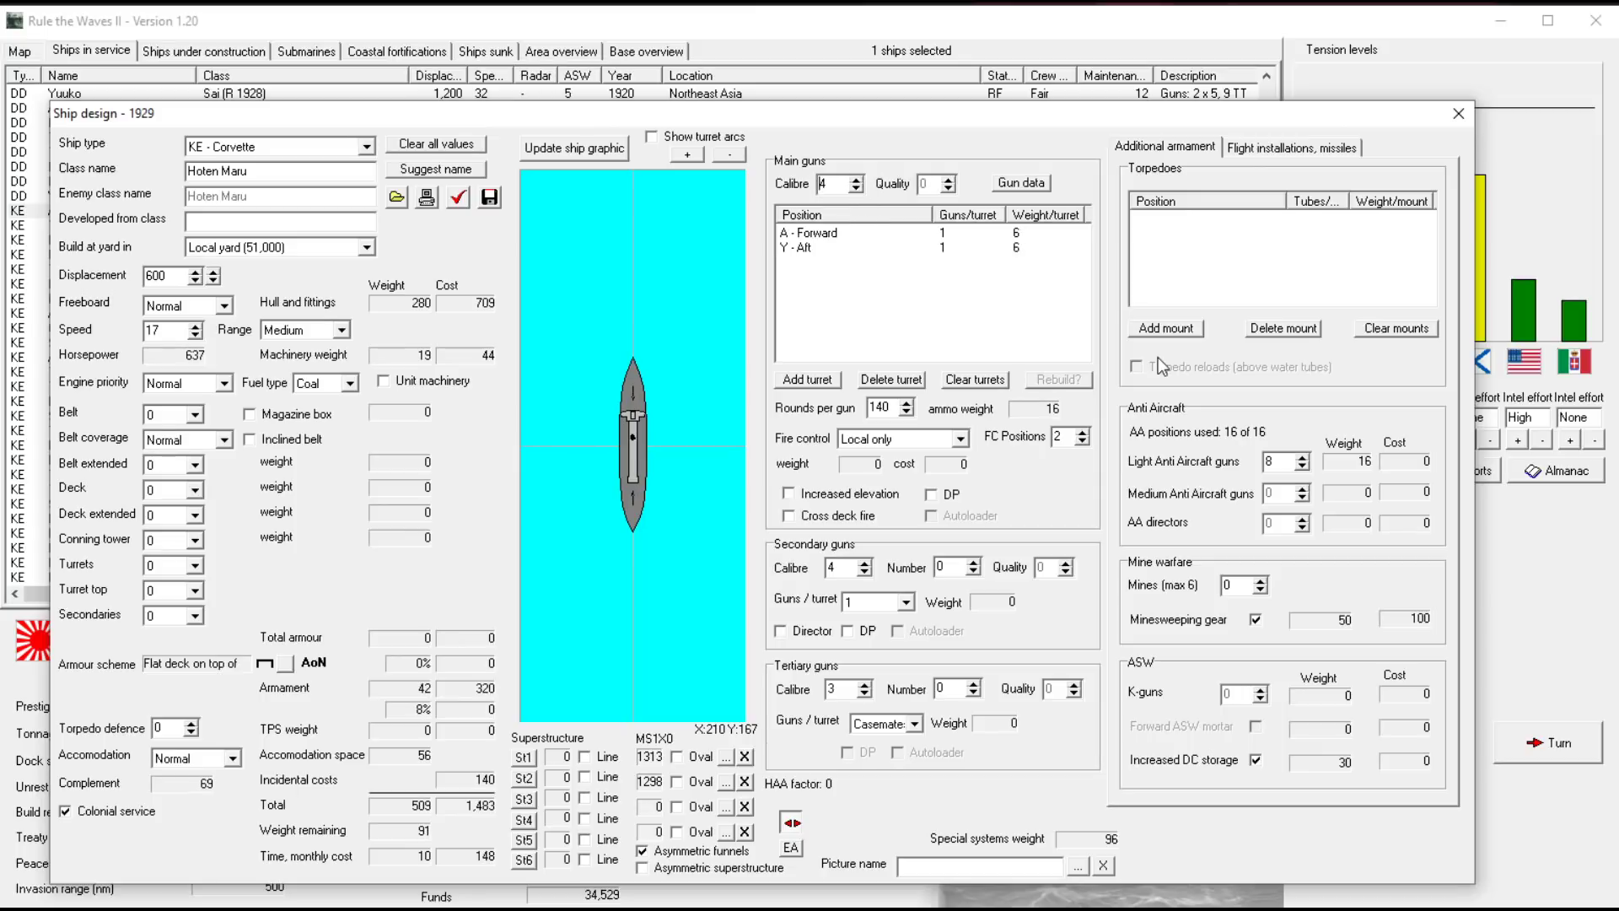
click(1275, 462)
key(BackSpace)
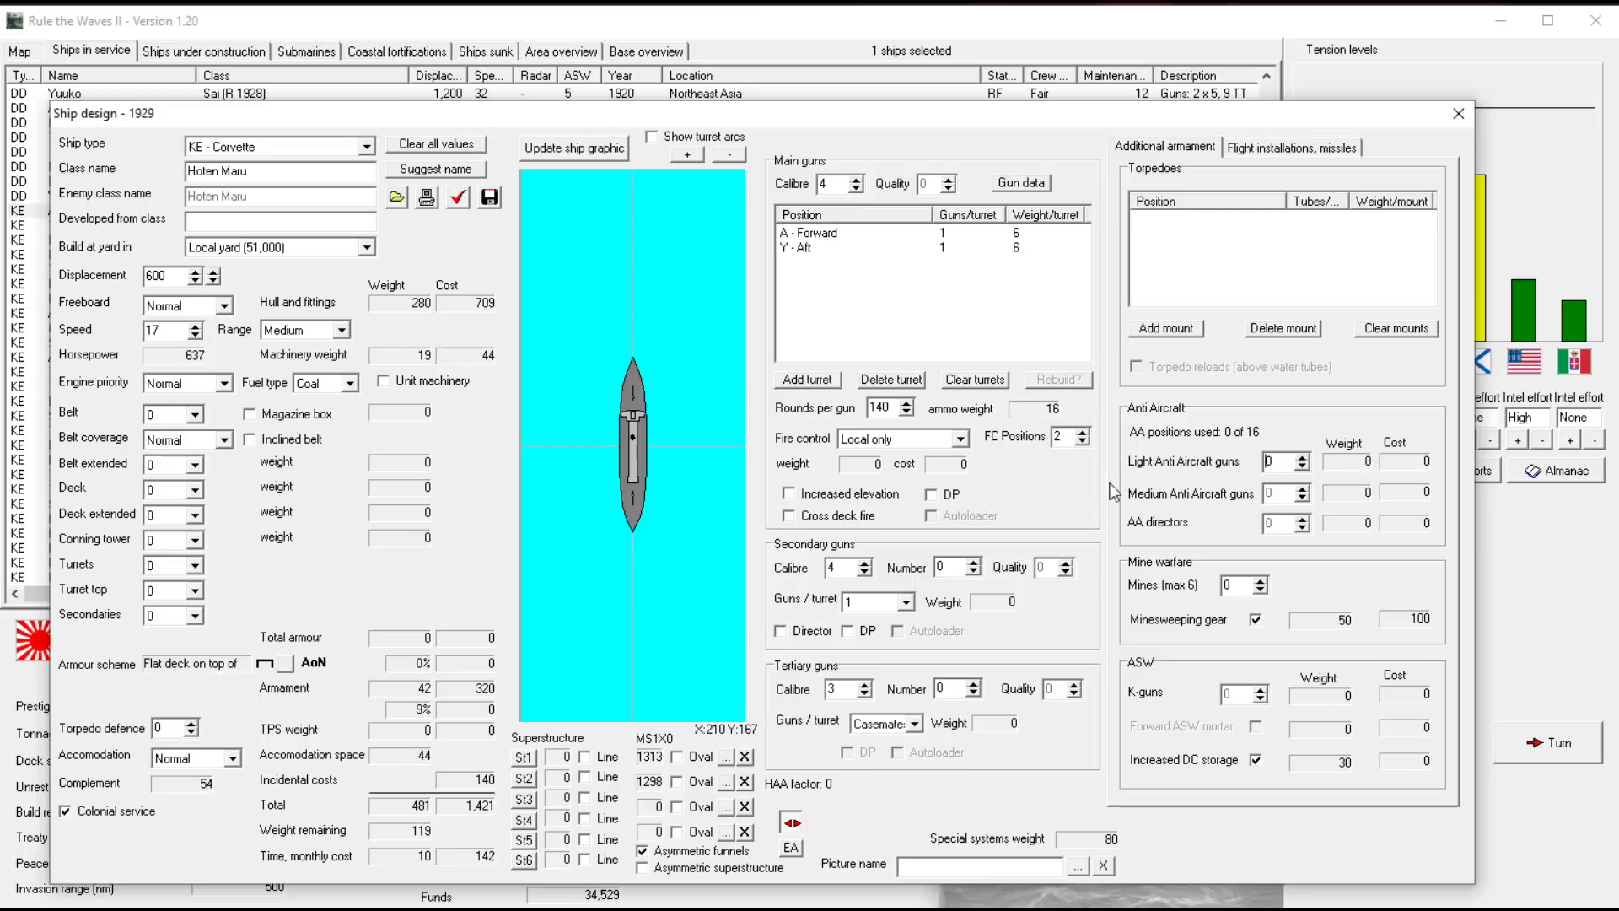
key(BackSpace)
key(BackSpace)
text(80)
key(BackSpace)
key(BackSpace)
key(BackSpace)
text(200)
text(195)
key(Up)
After checking the flight installation options, add minesweeping gear and increased depth-charge storage
click(1239, 152)
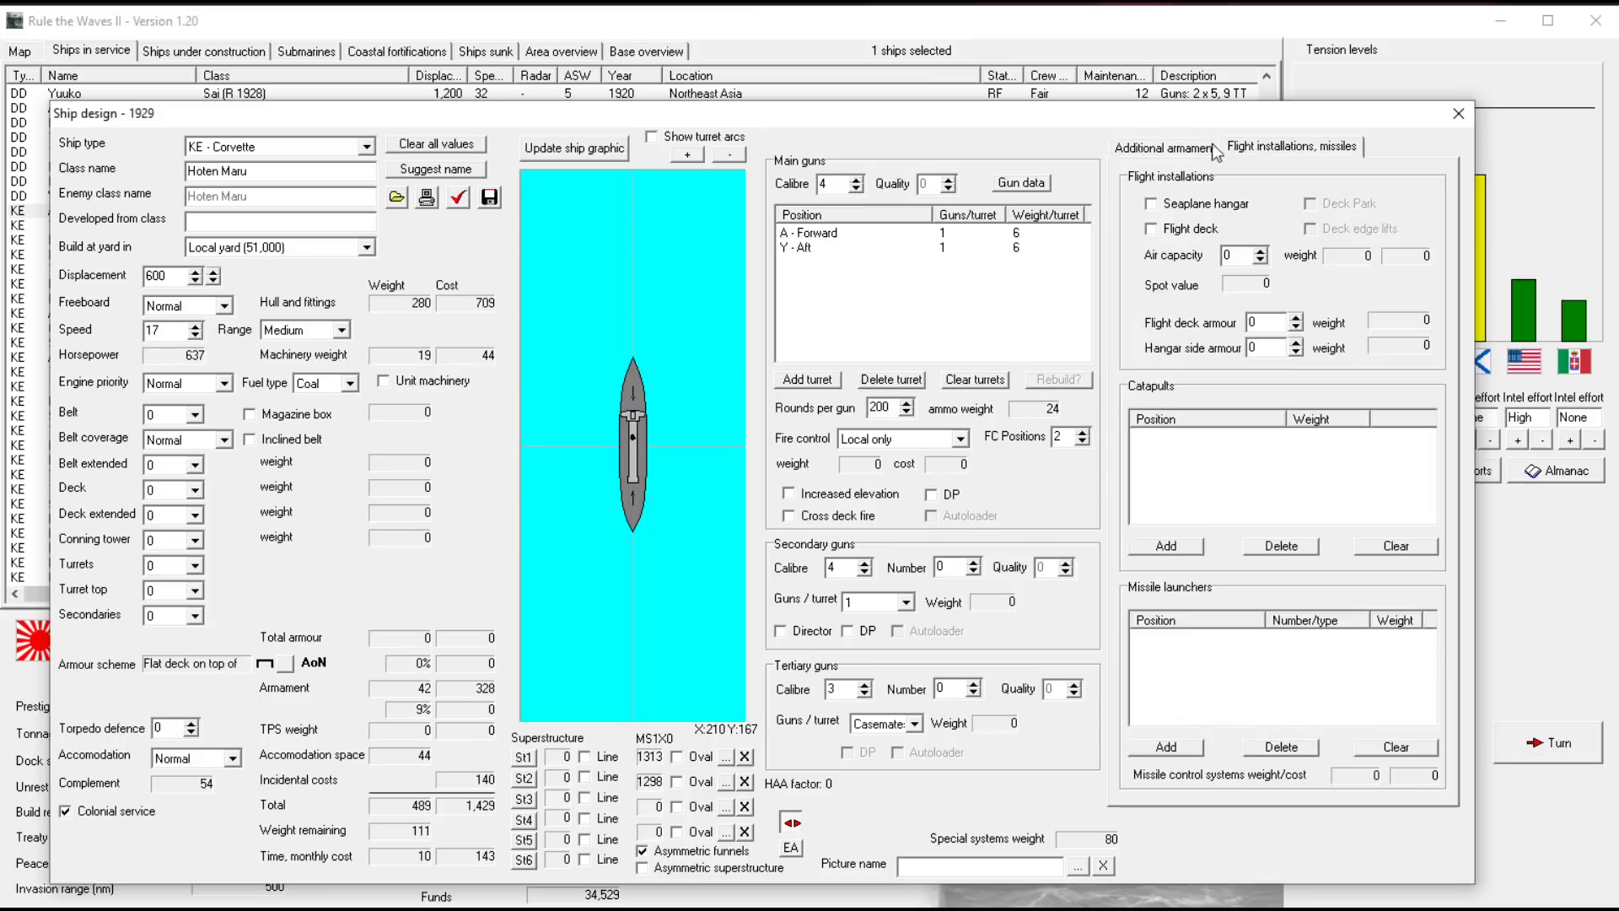
click(1168, 149)
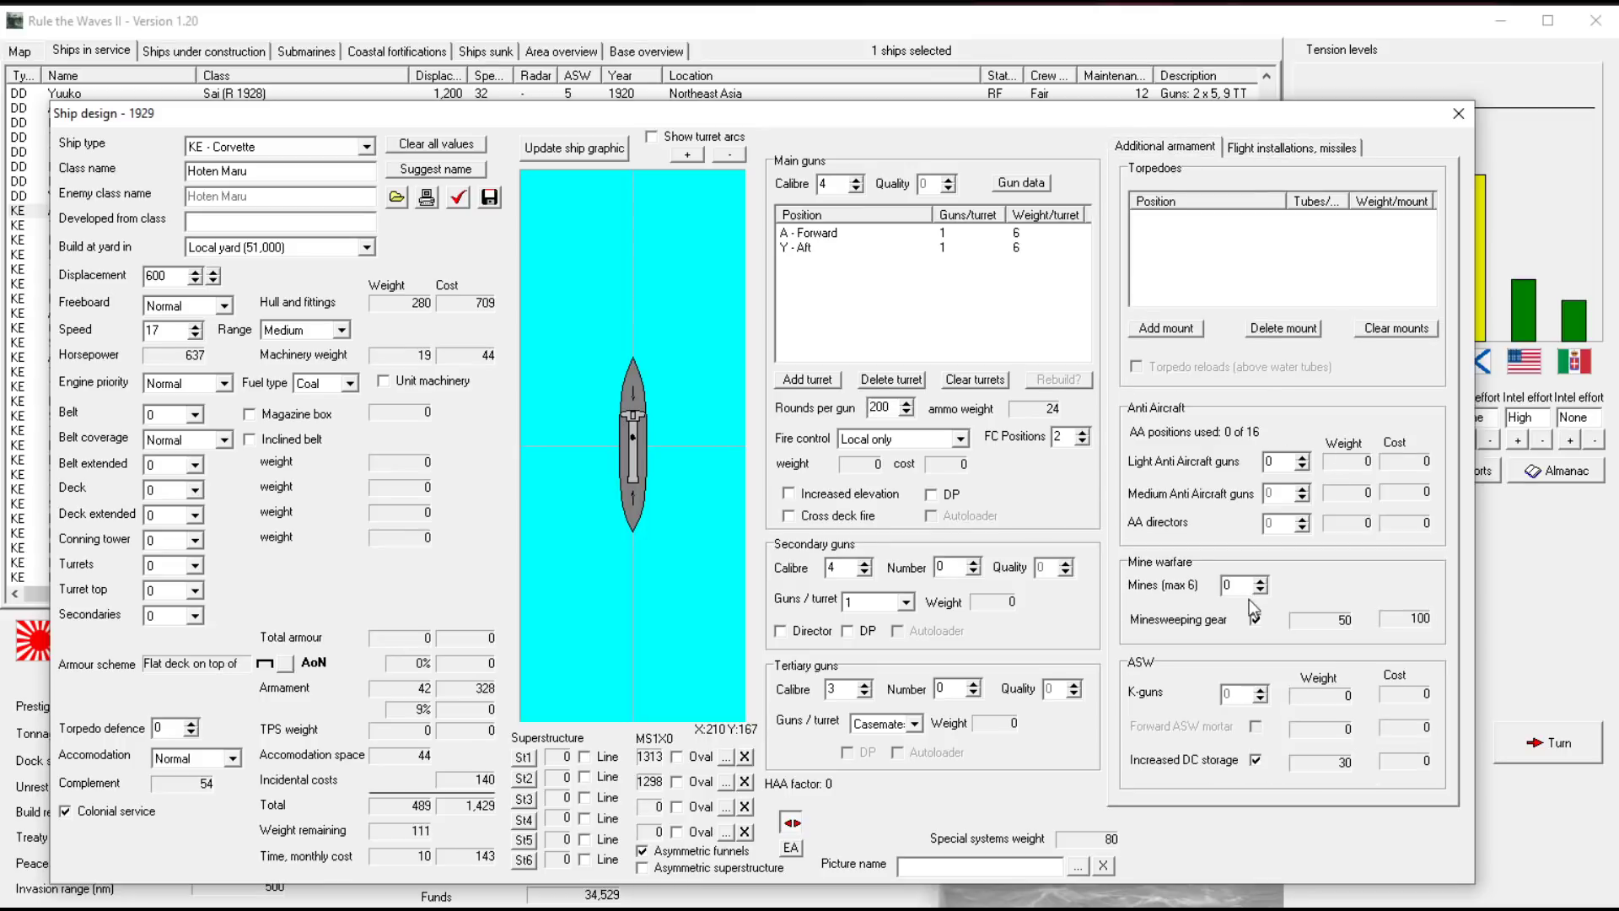
click(1255, 762)
click(1255, 621)
click(166, 326)
Raise the Hoten Maru's speed and trial oil fuel against coal, settling back on coal
key(Up)
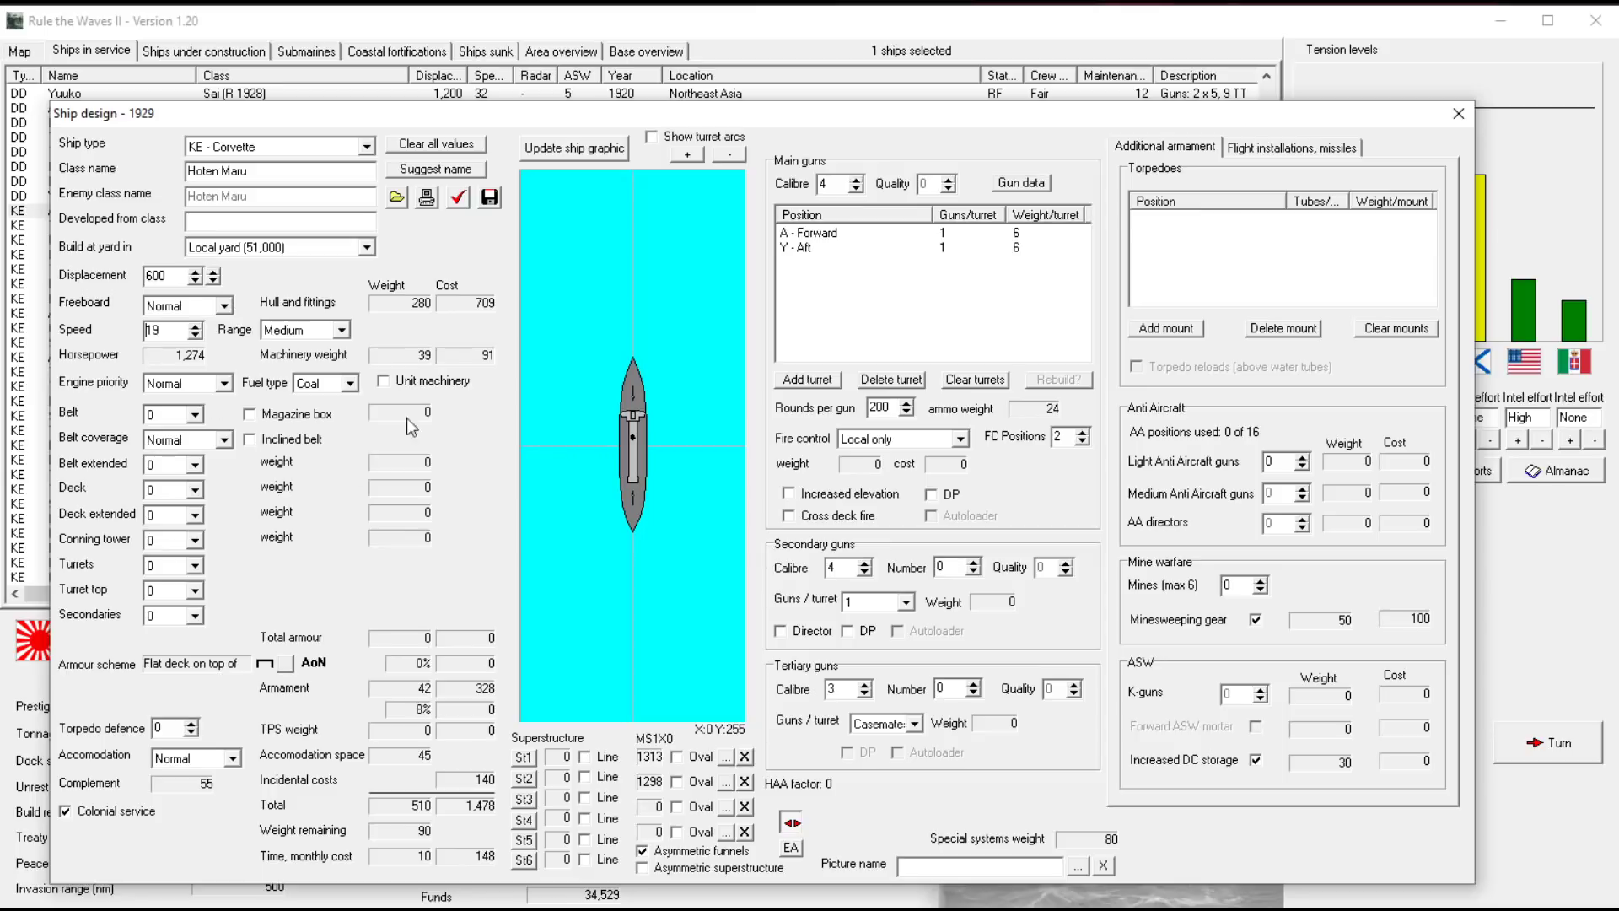
click(332, 384)
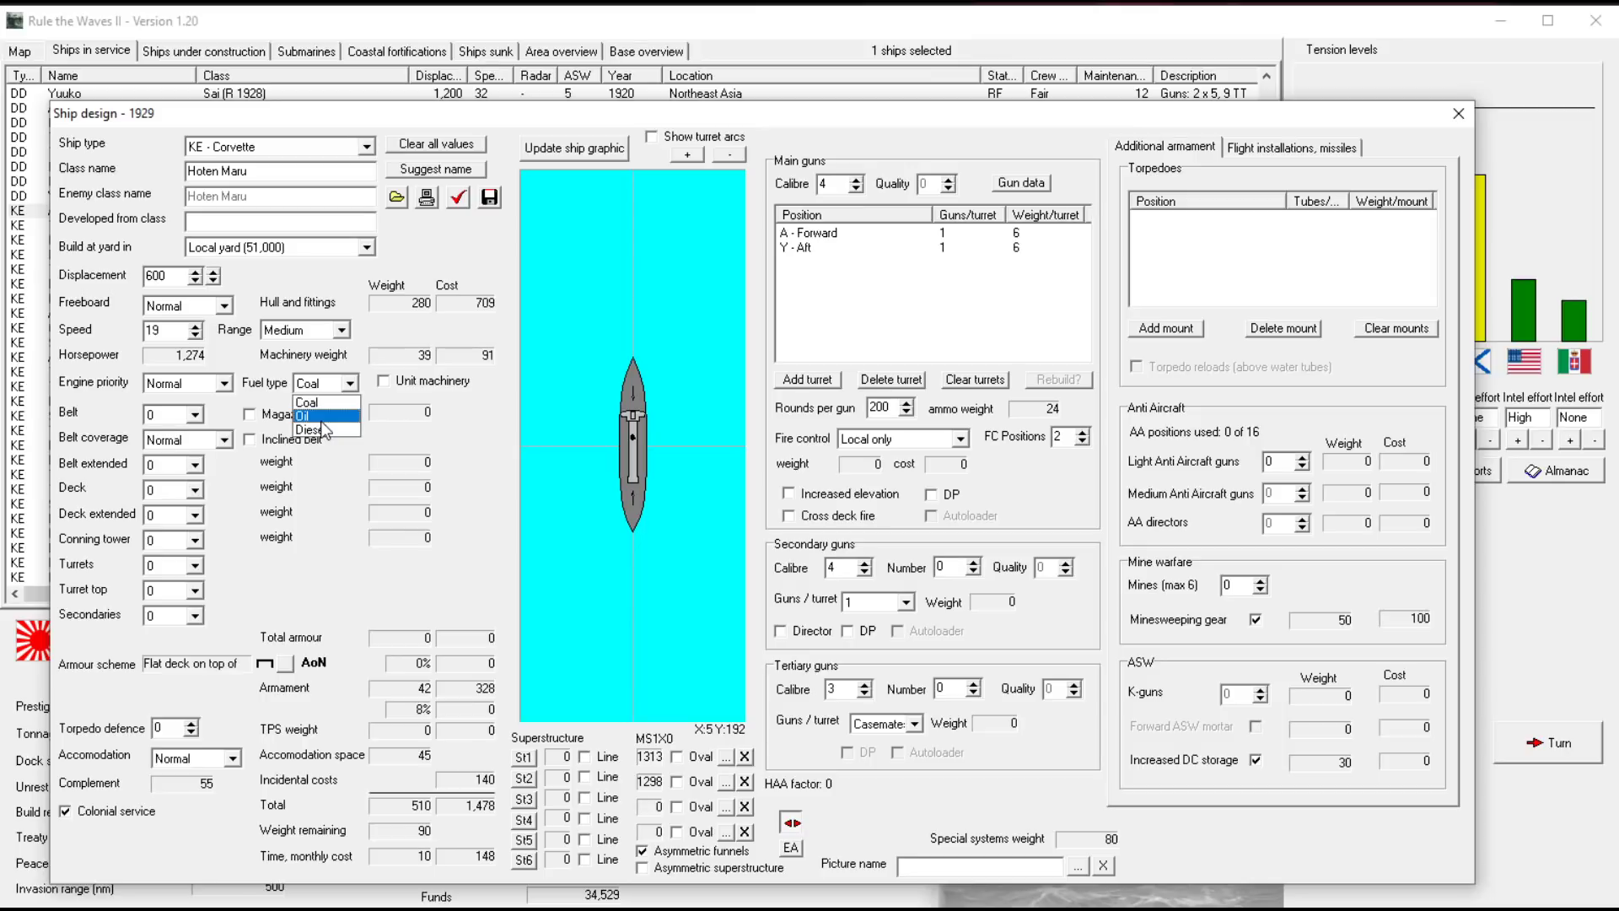
click(322, 419)
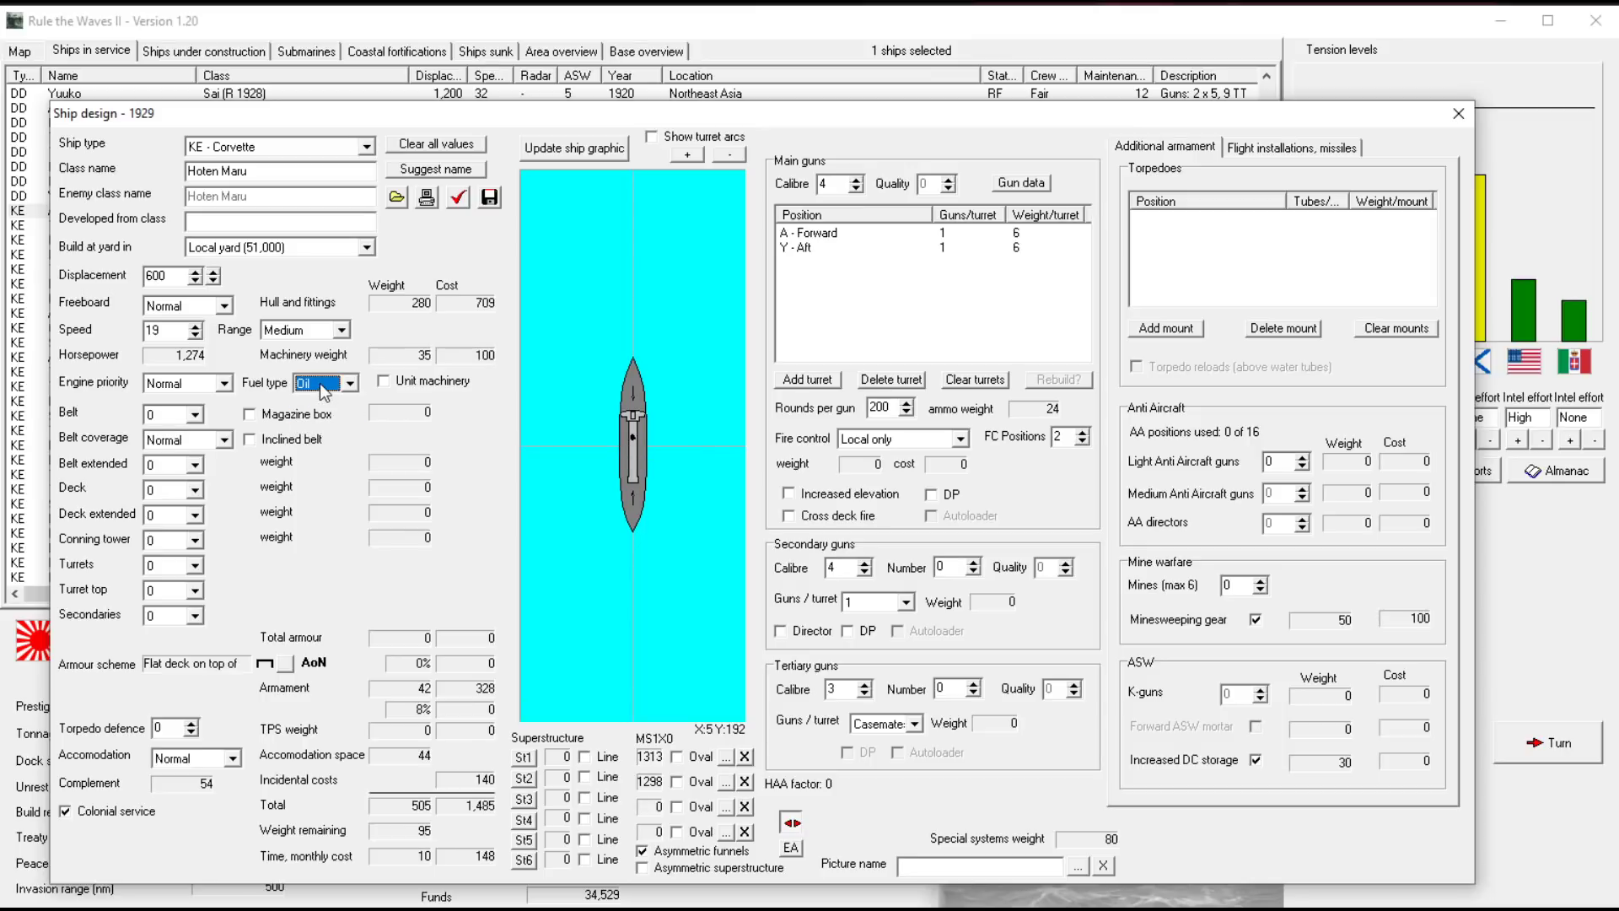
click(325, 392)
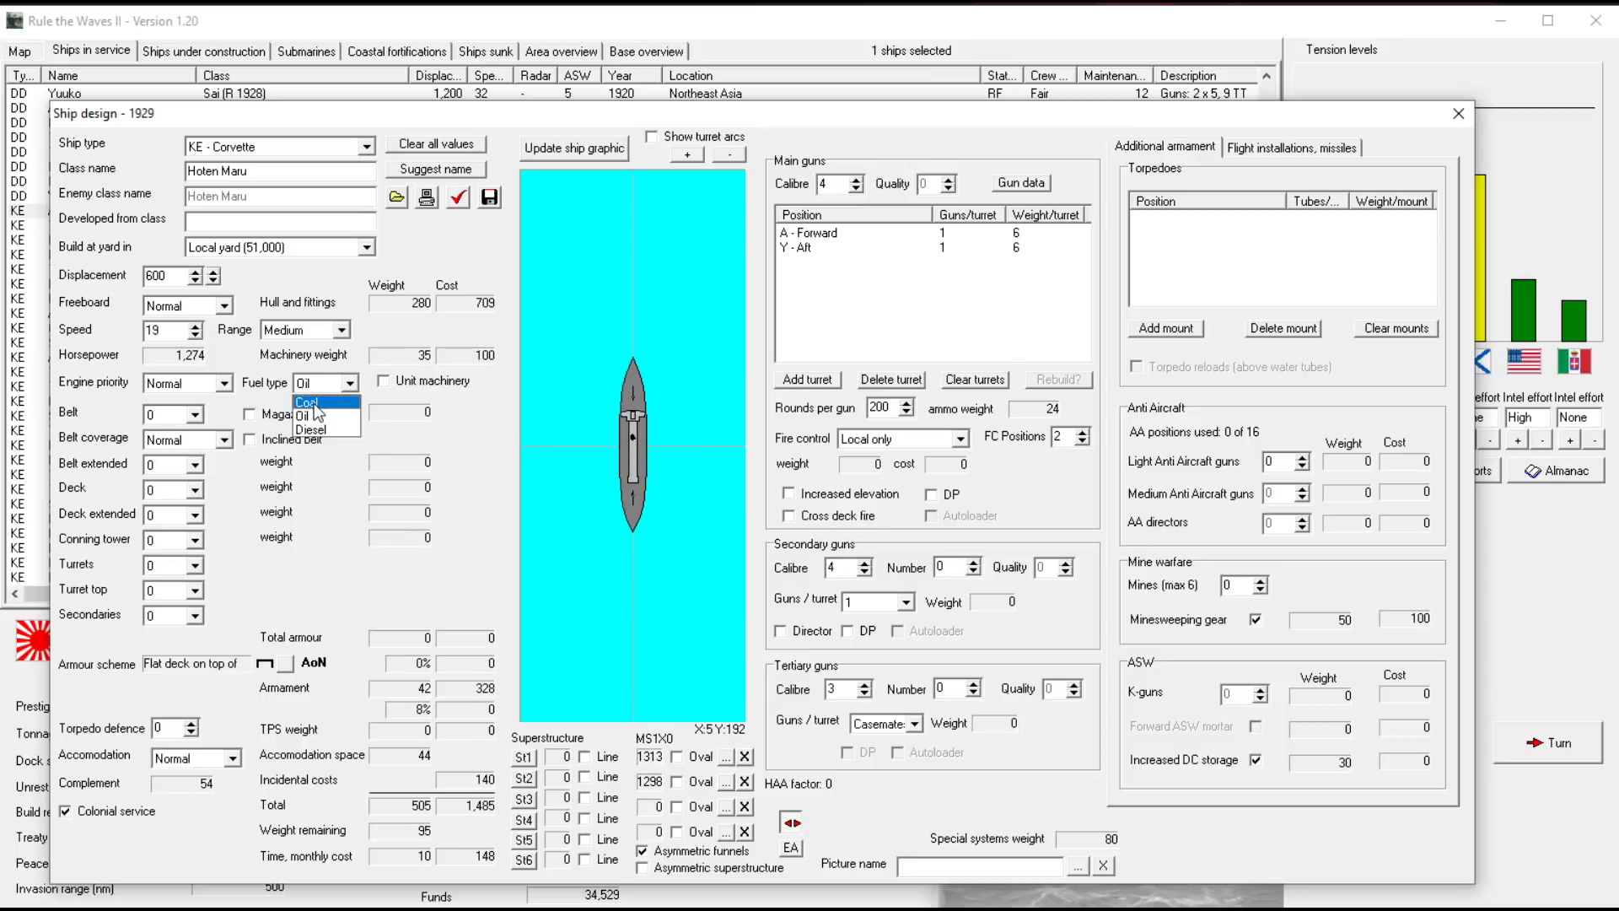
click(315, 404)
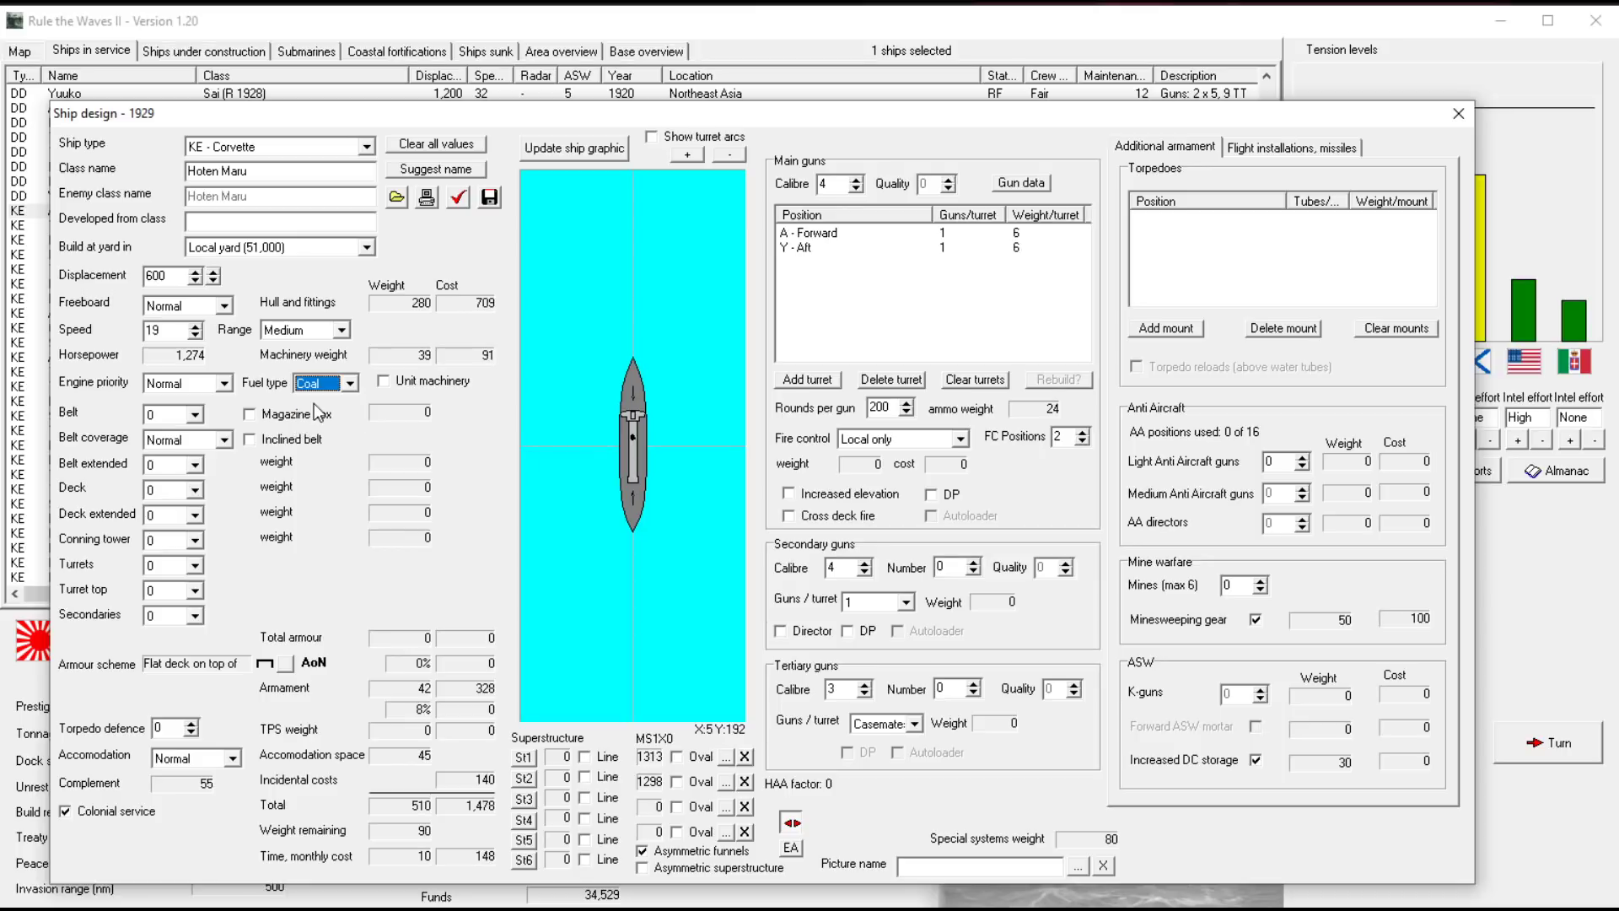
click(339, 380)
click(311, 418)
click(326, 382)
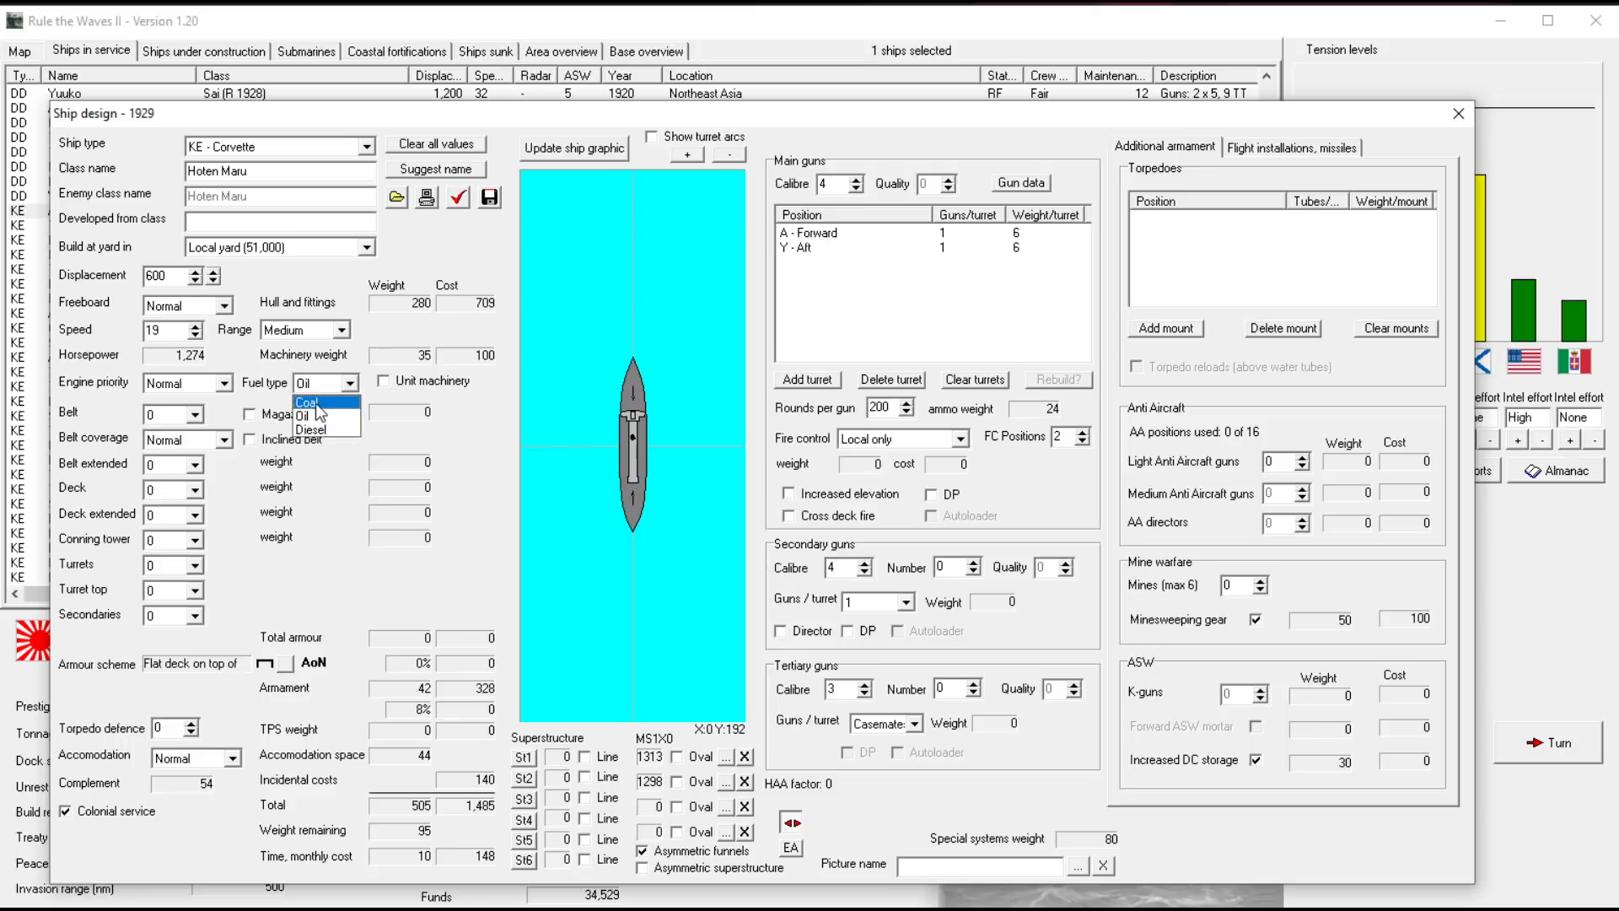
click(315, 404)
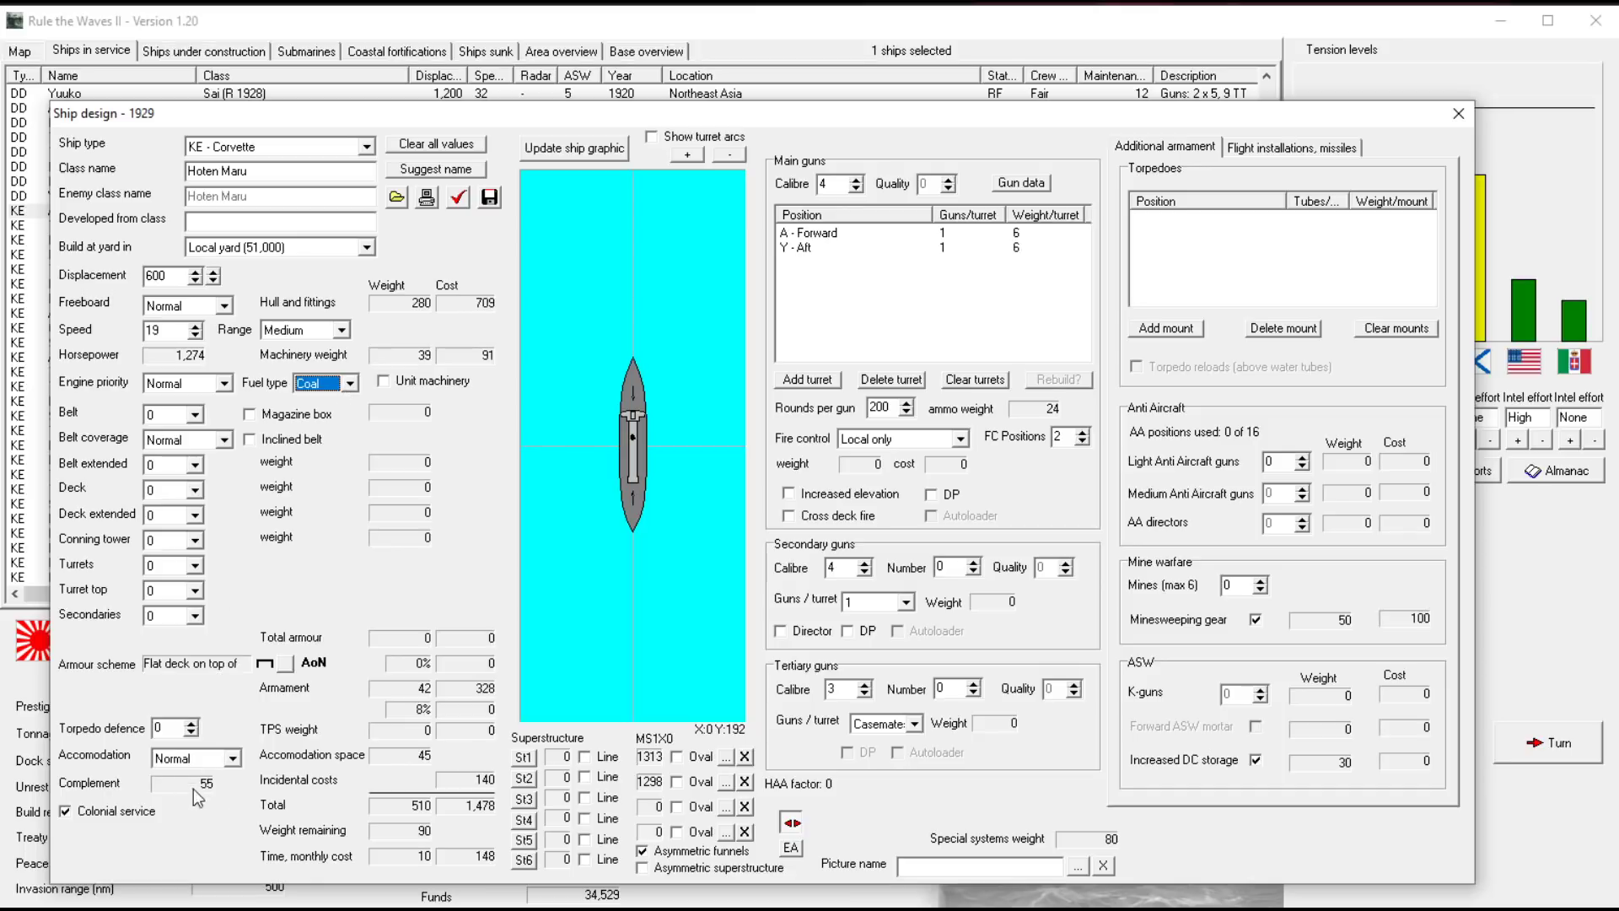
Recheck oil versus coal, keep coal, toggle inclined belt armour and view the design report
click(331, 386)
click(308, 417)
click(342, 383)
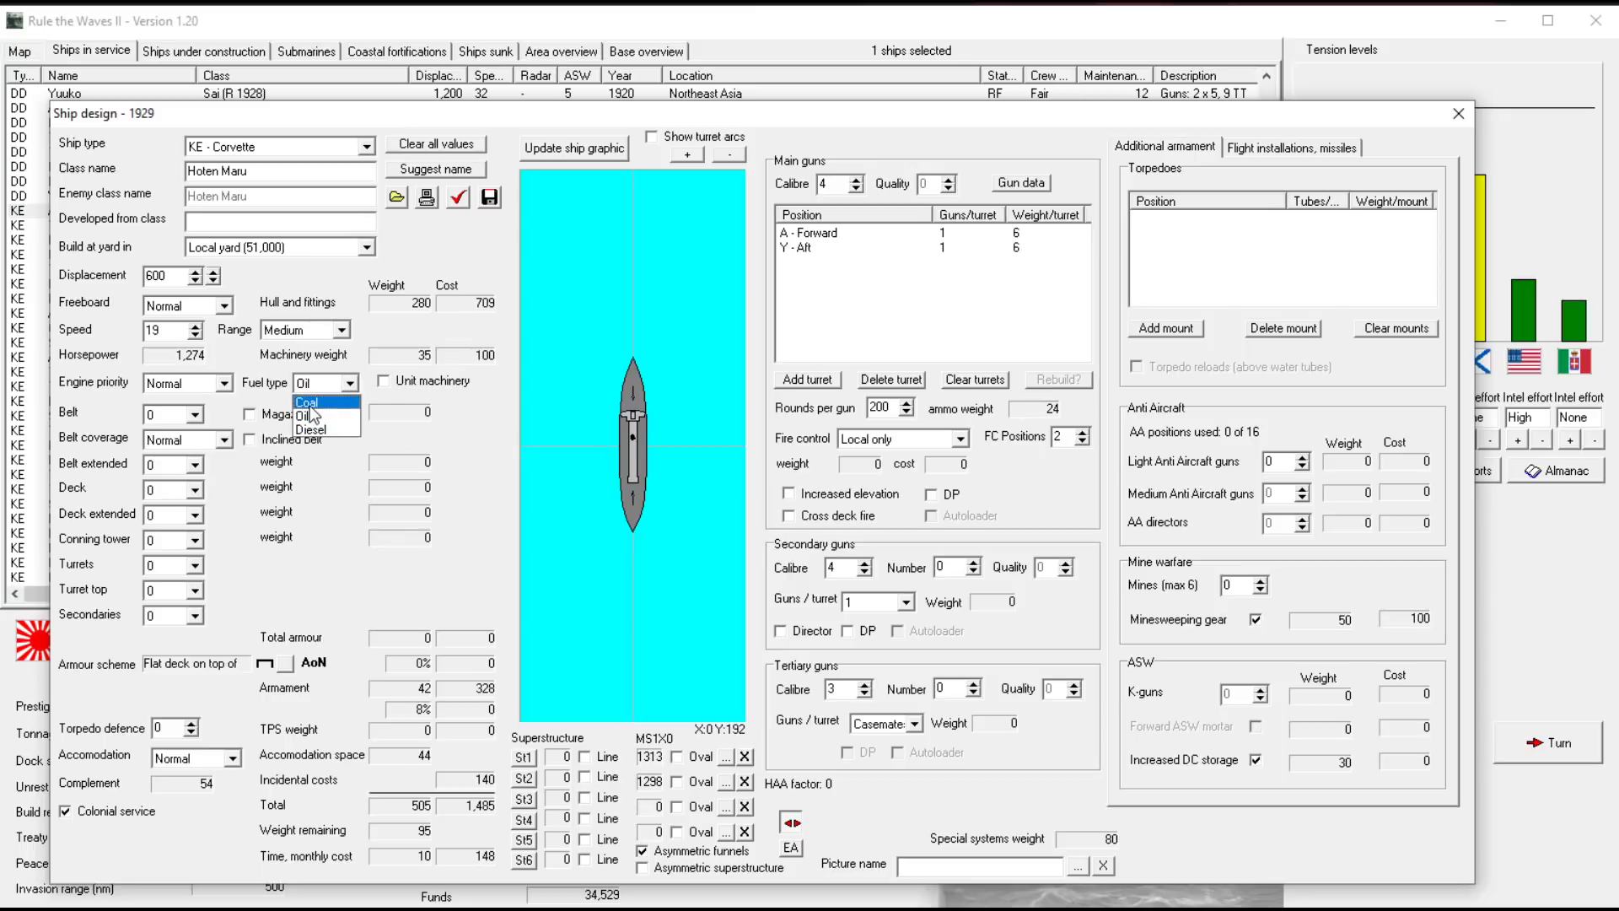
click(304, 403)
click(330, 455)
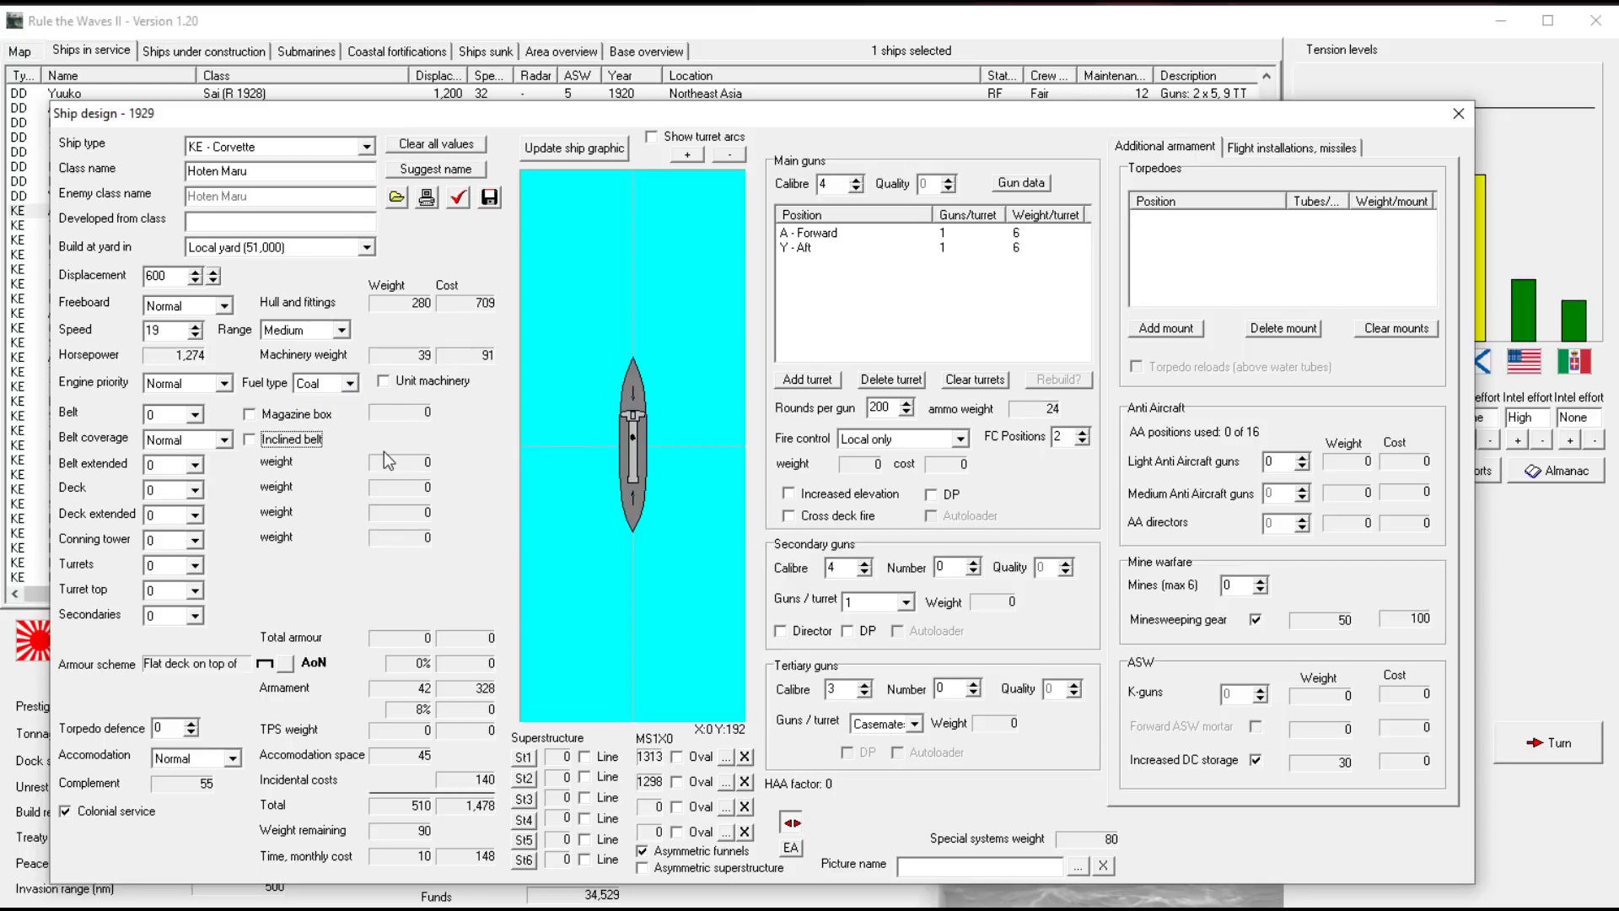
click(464, 199)
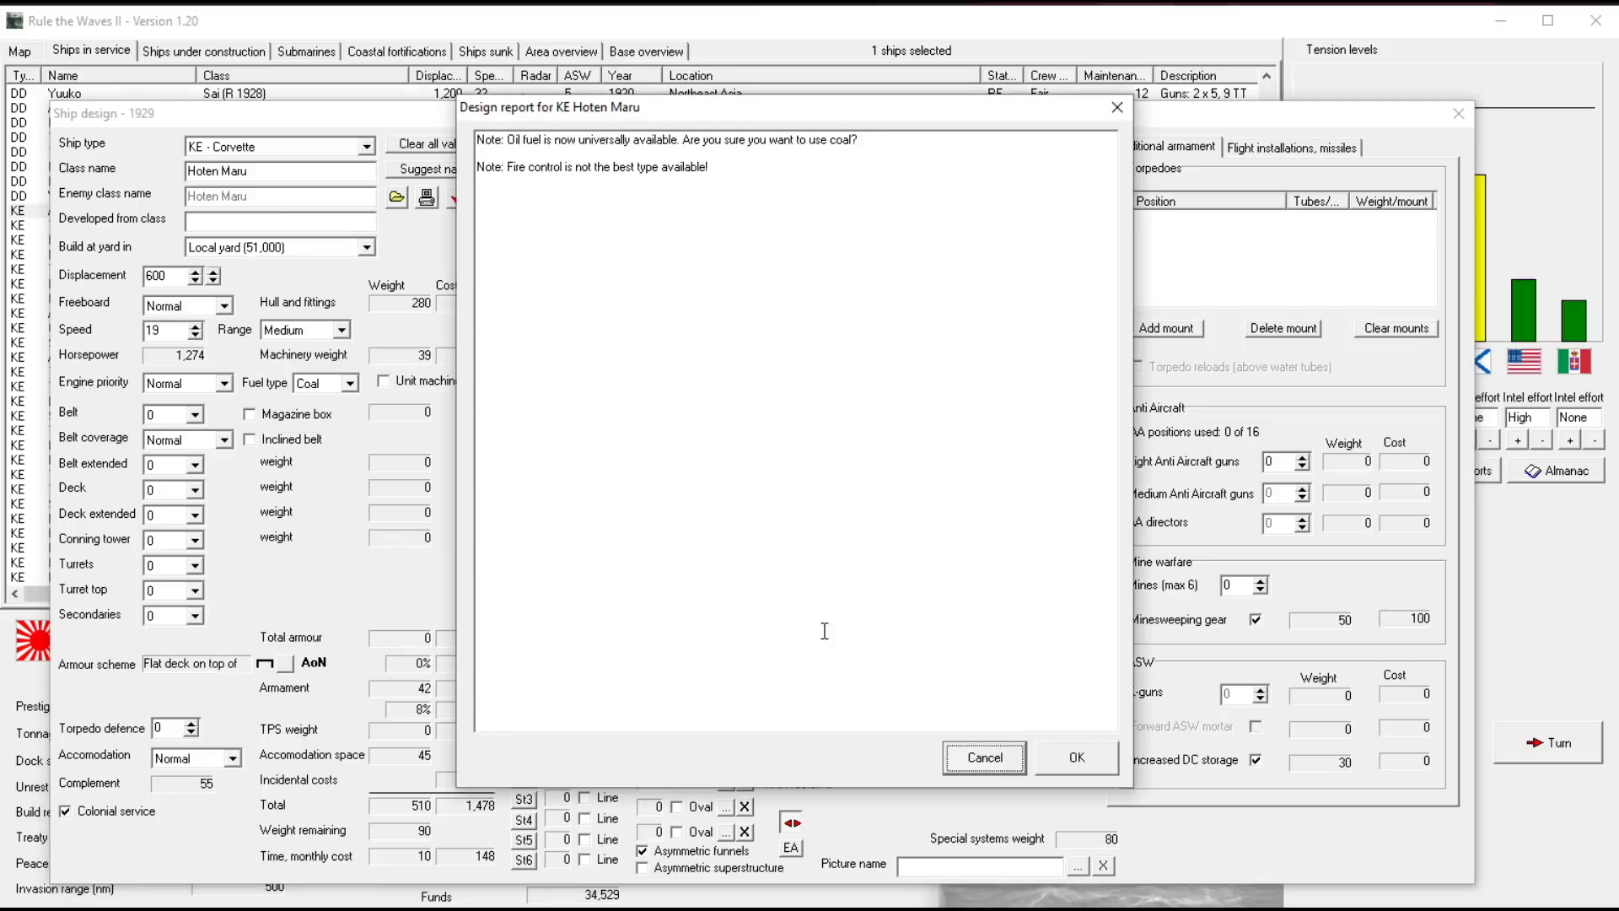
Try Central rangefinder fire control on the Hoten Maru, then revert to Local only
click(994, 759)
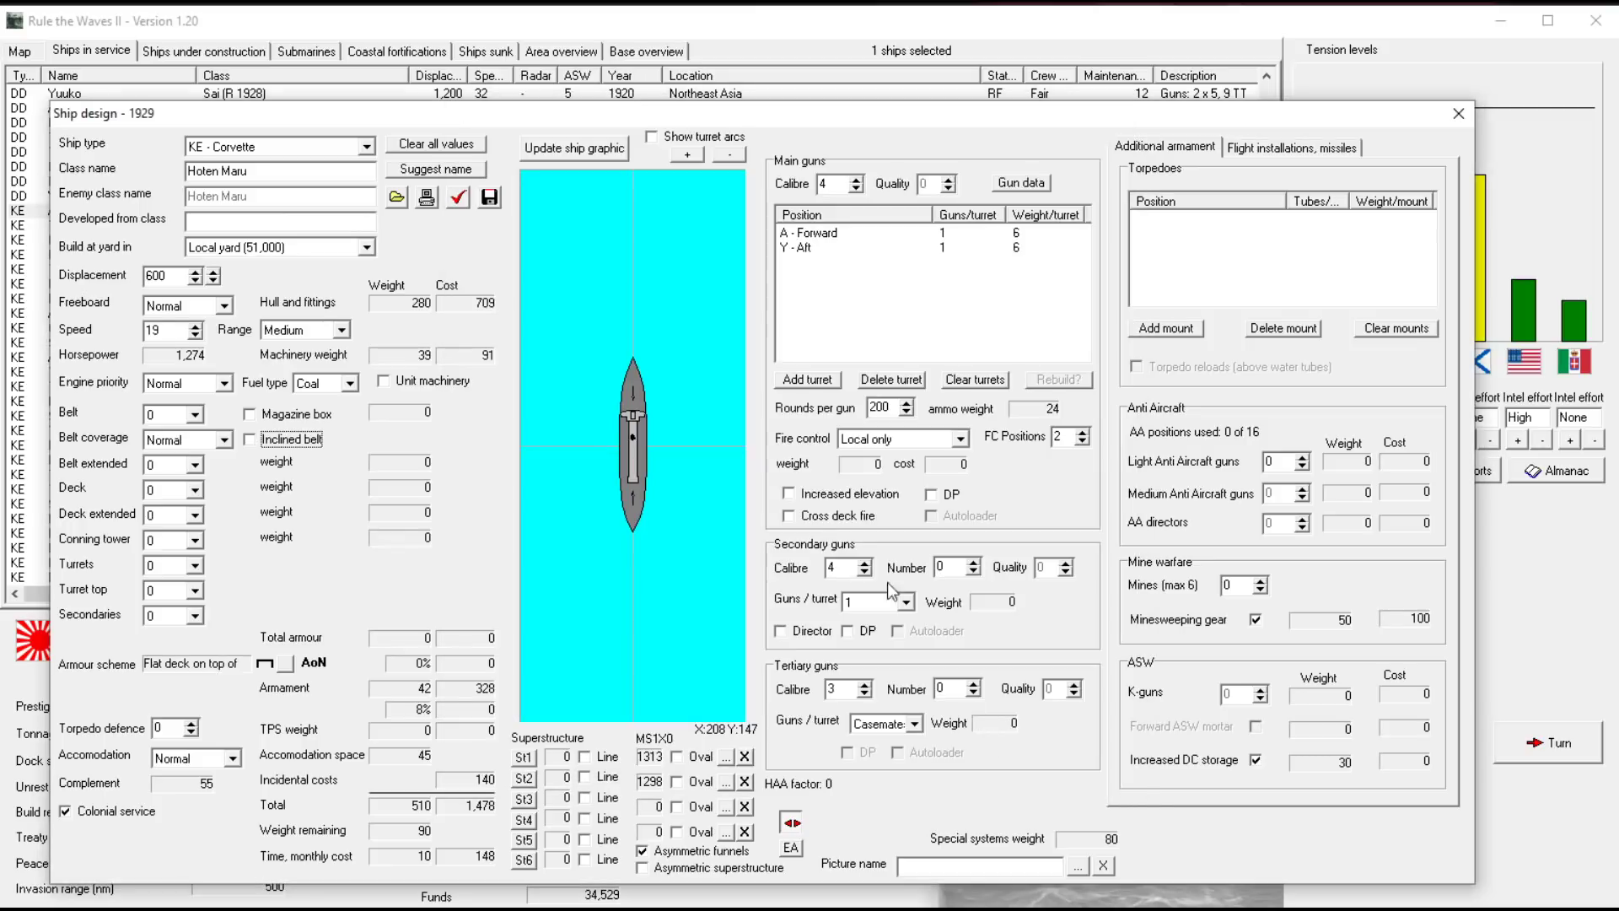
click(900, 442)
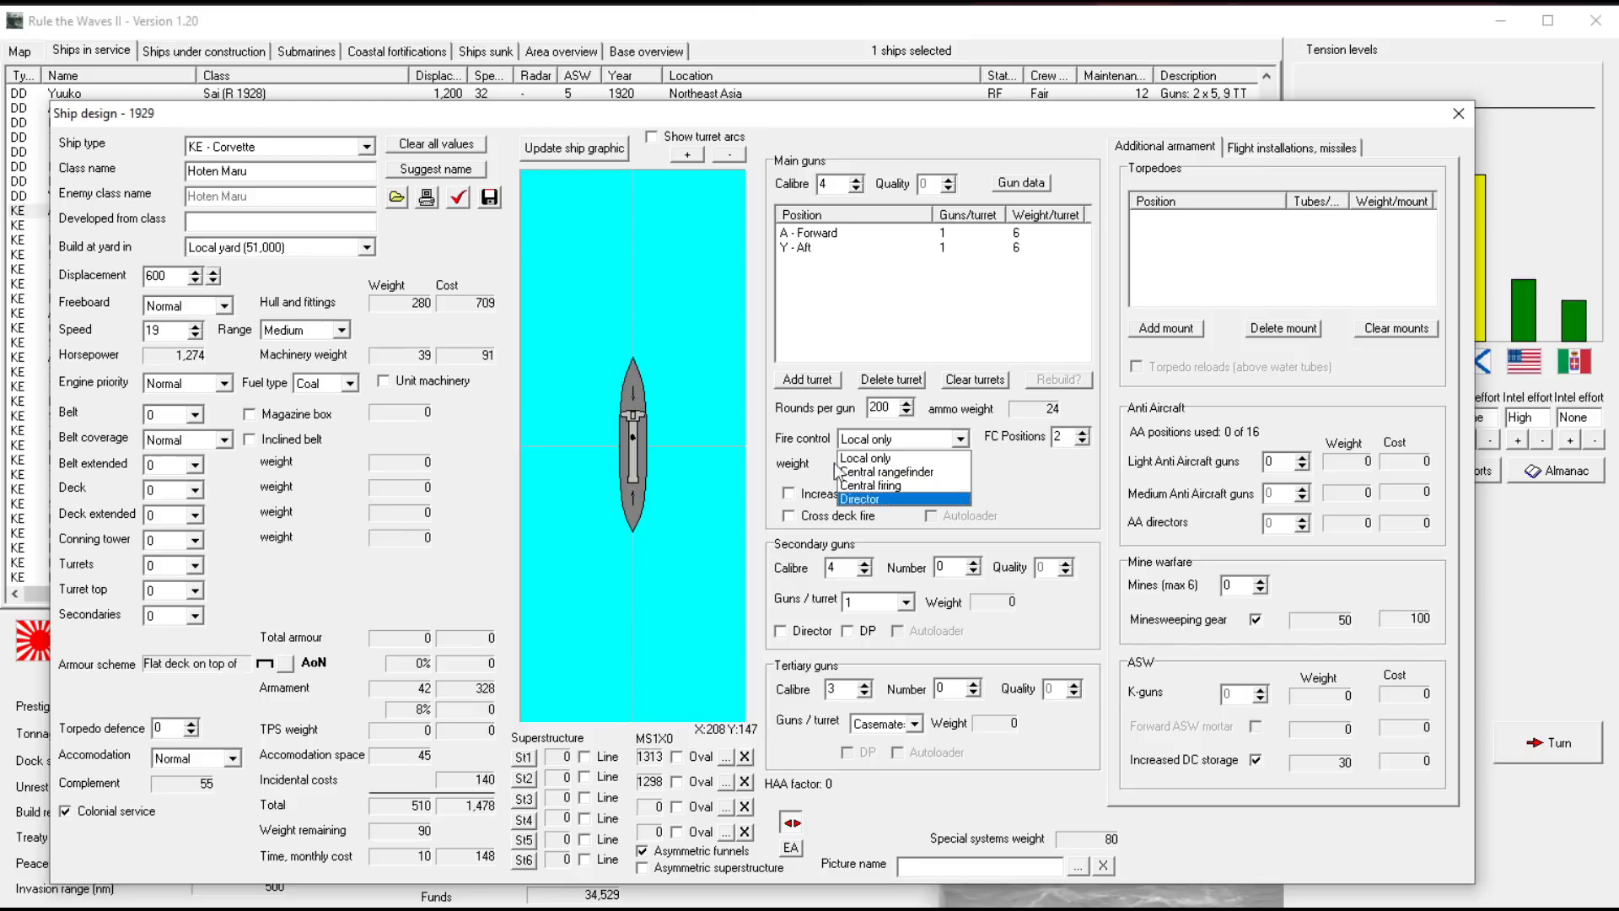
click(875, 471)
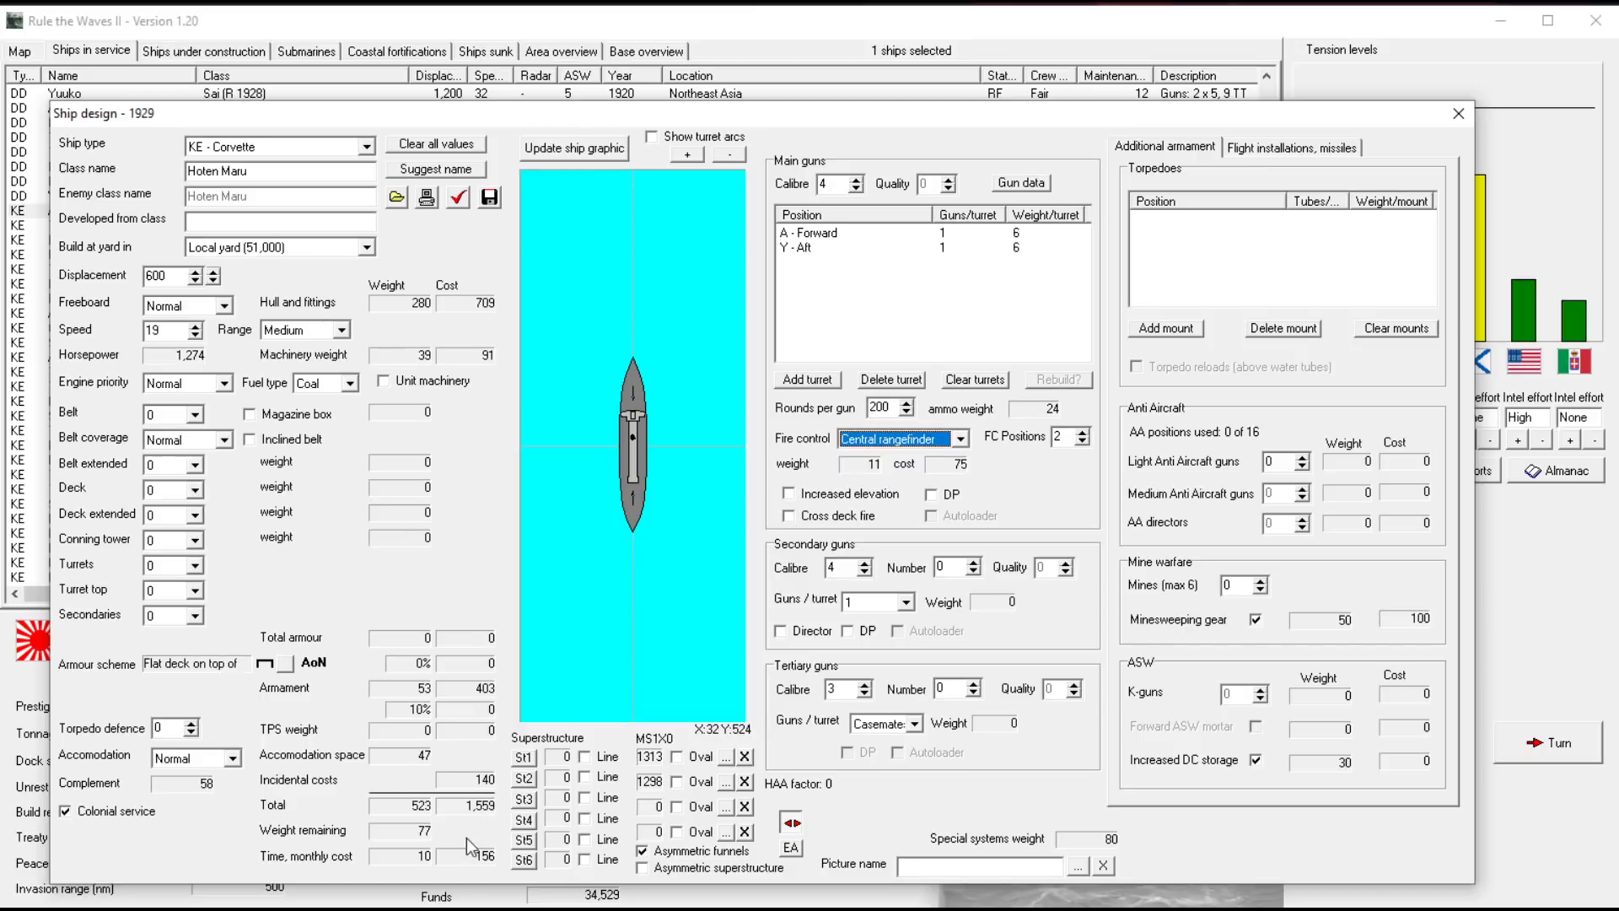
click(871, 441)
click(860, 458)
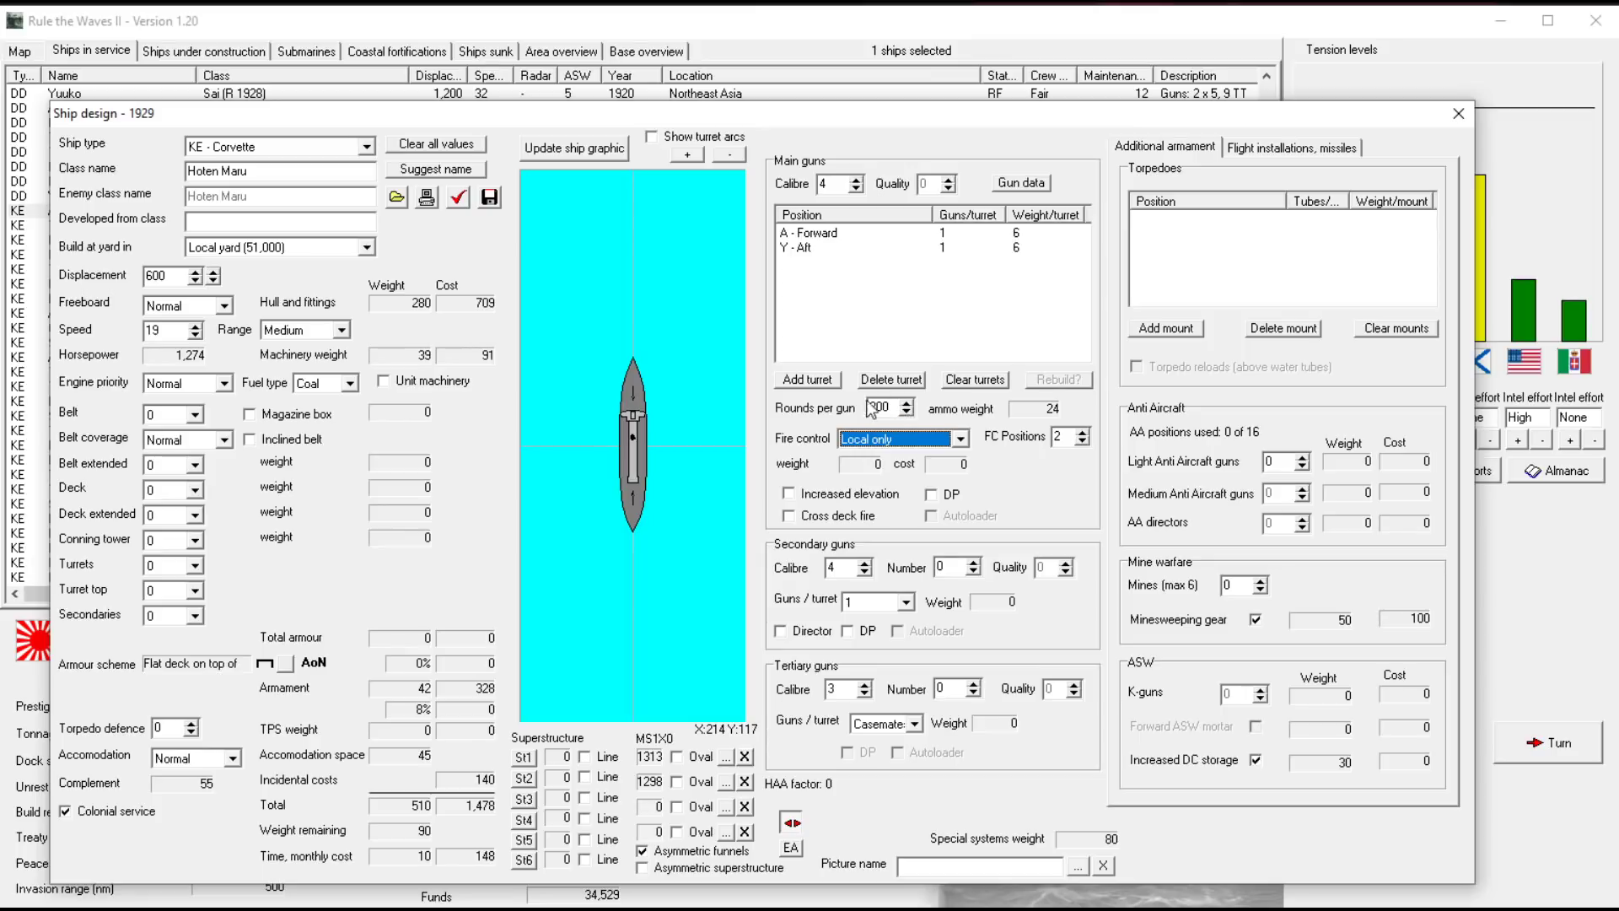
Enable increased main-gun elevation, review the report and save the Hoten Maru design
click(789, 494)
click(458, 205)
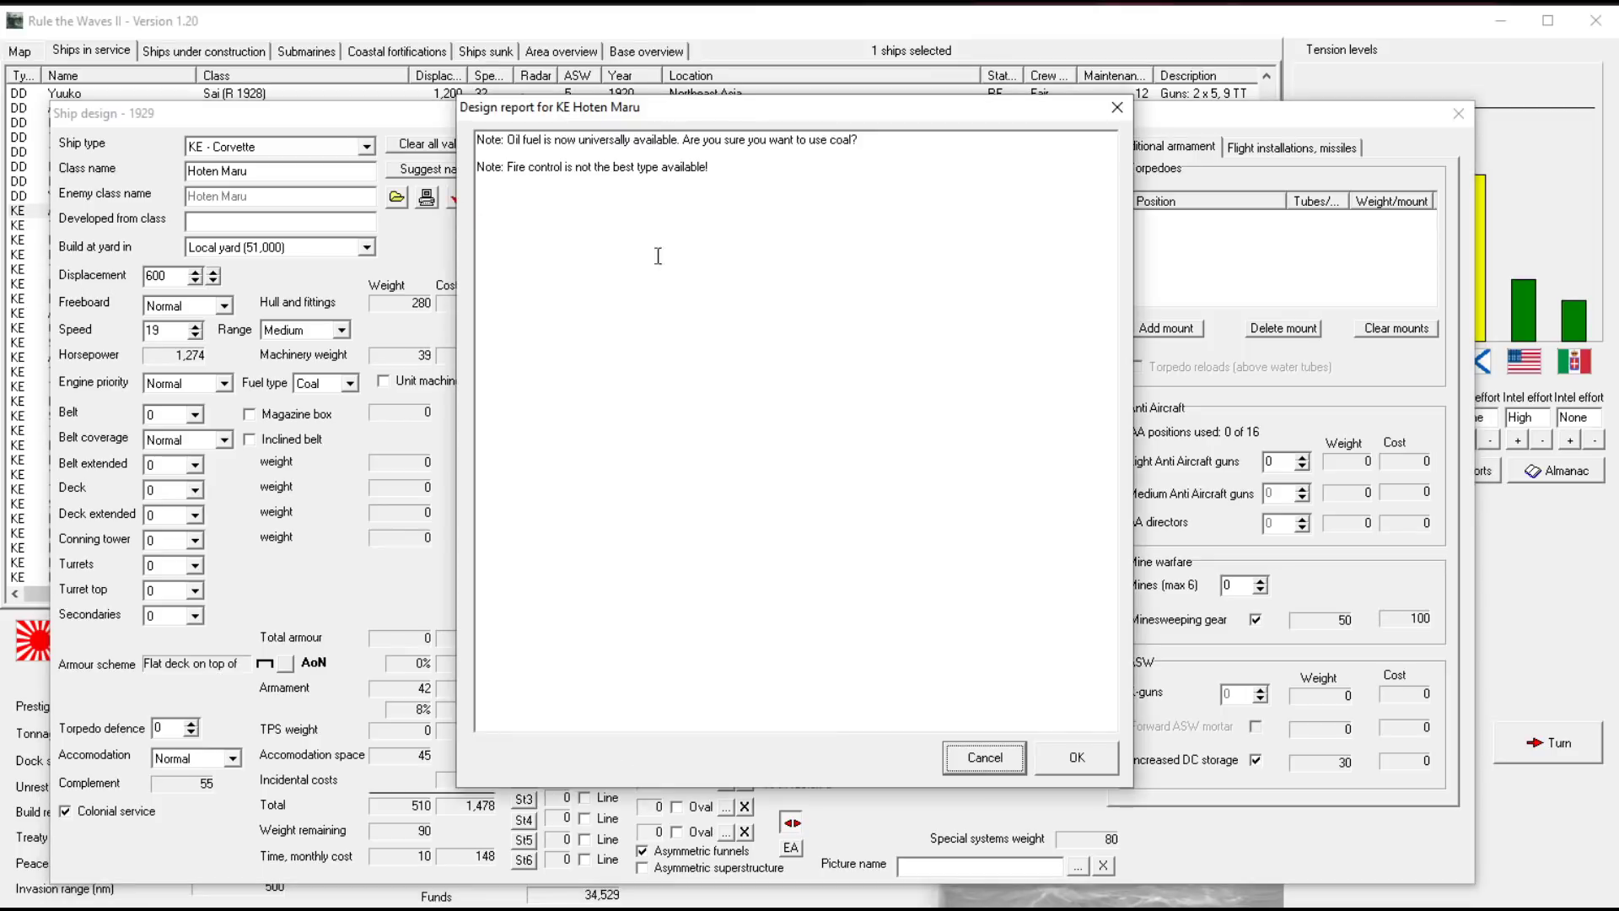
click(1079, 764)
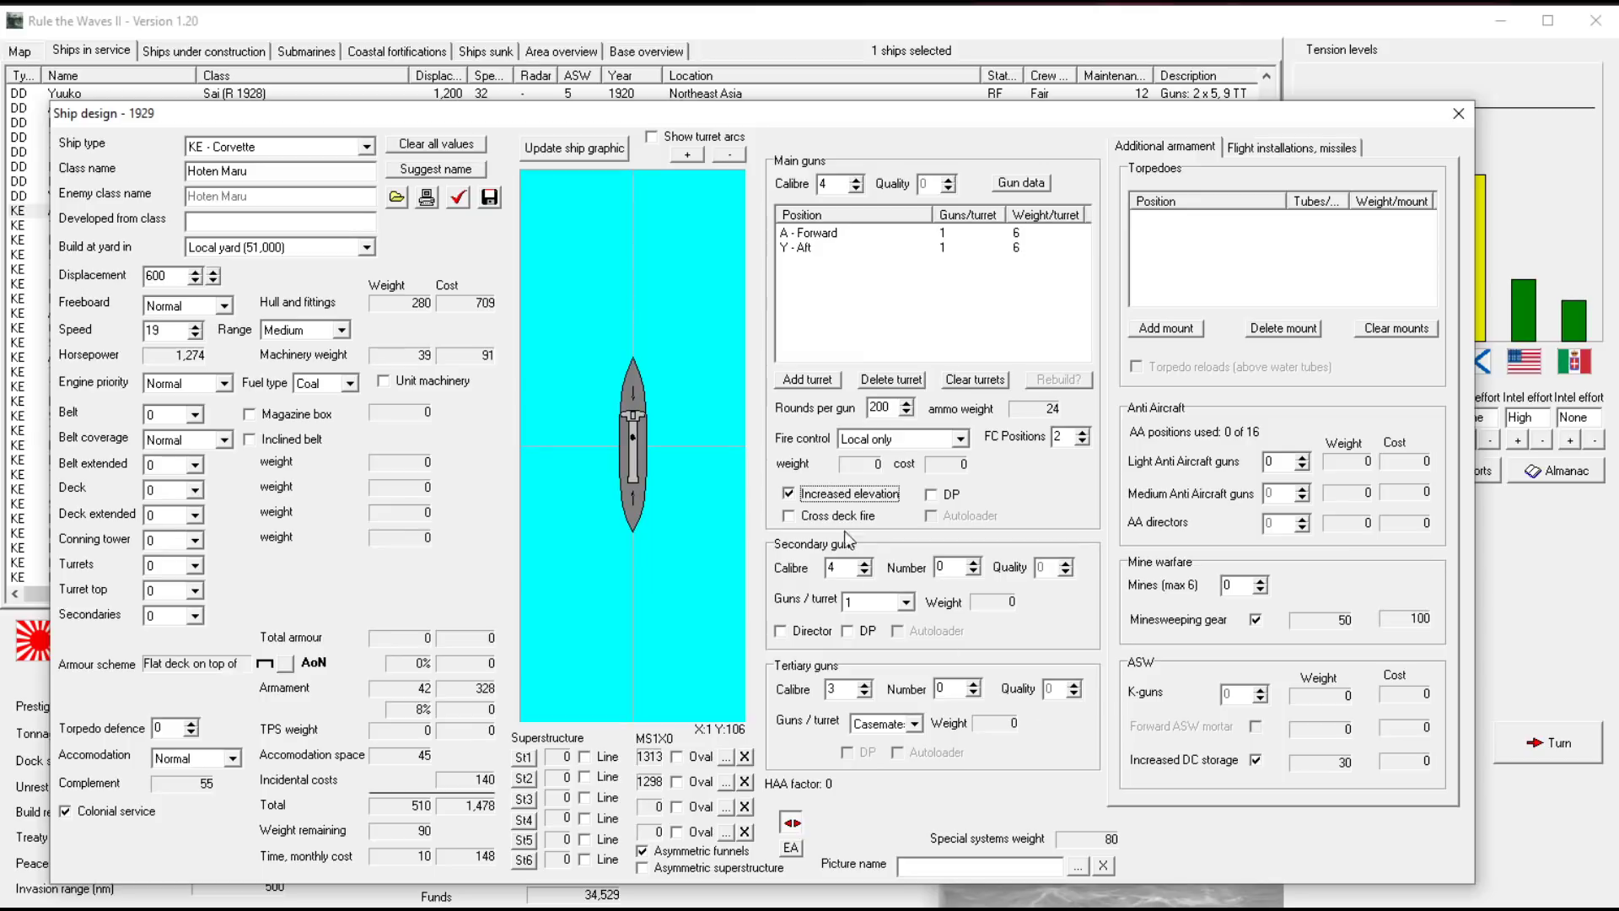
click(493, 207)
Start developing the design, advance to January 1930 and answer the turn's event dialogs
click(1085, 758)
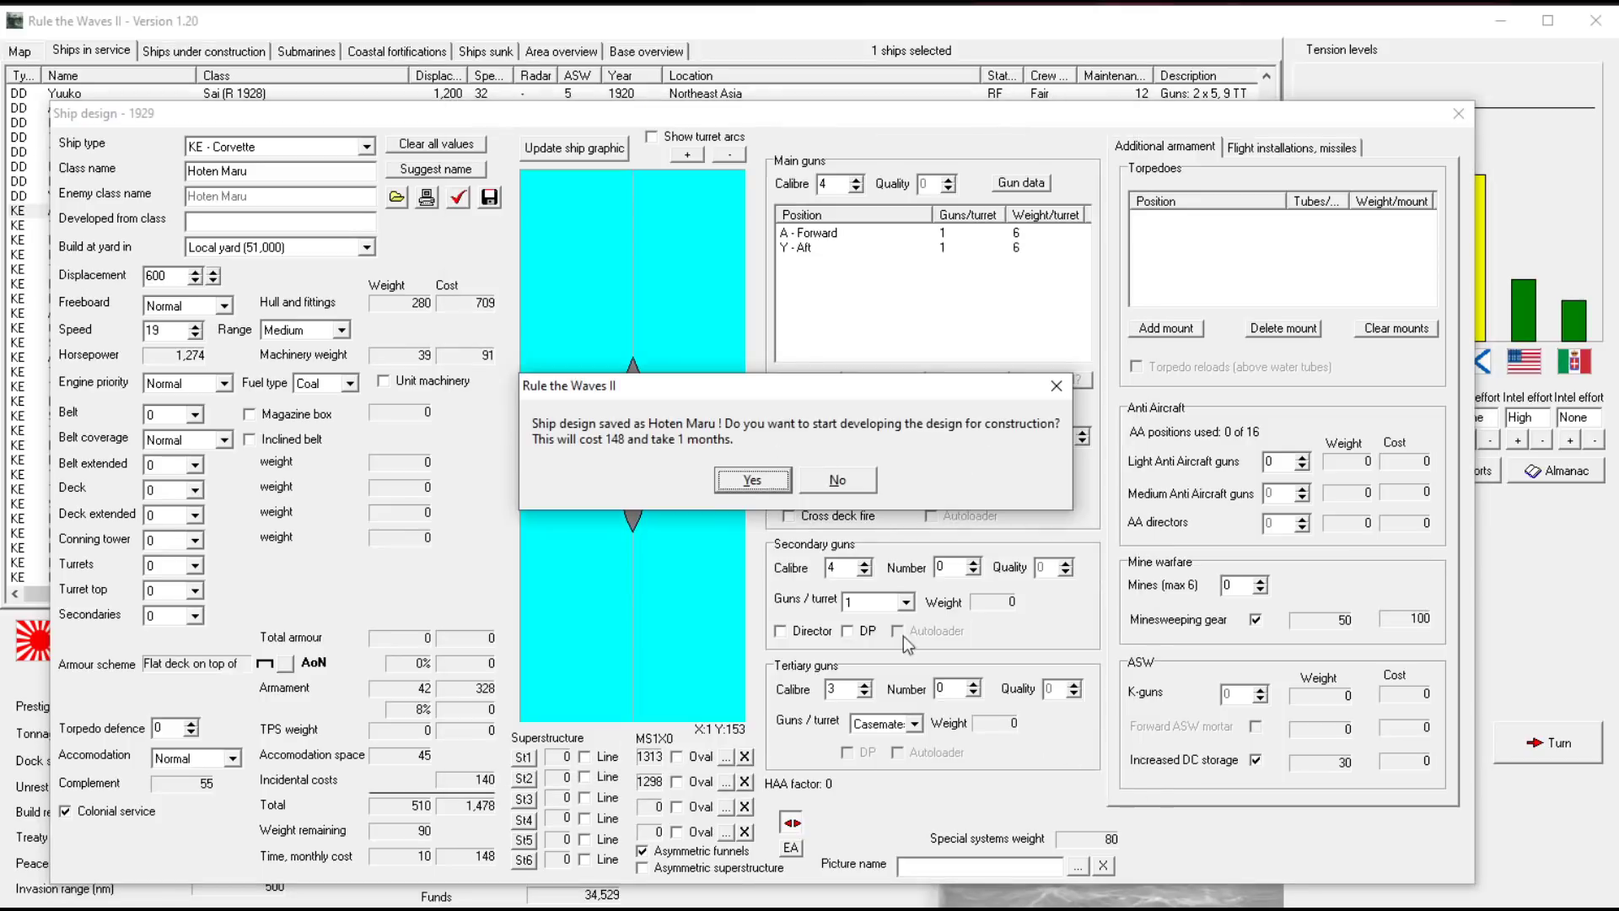
click(748, 482)
click(1512, 746)
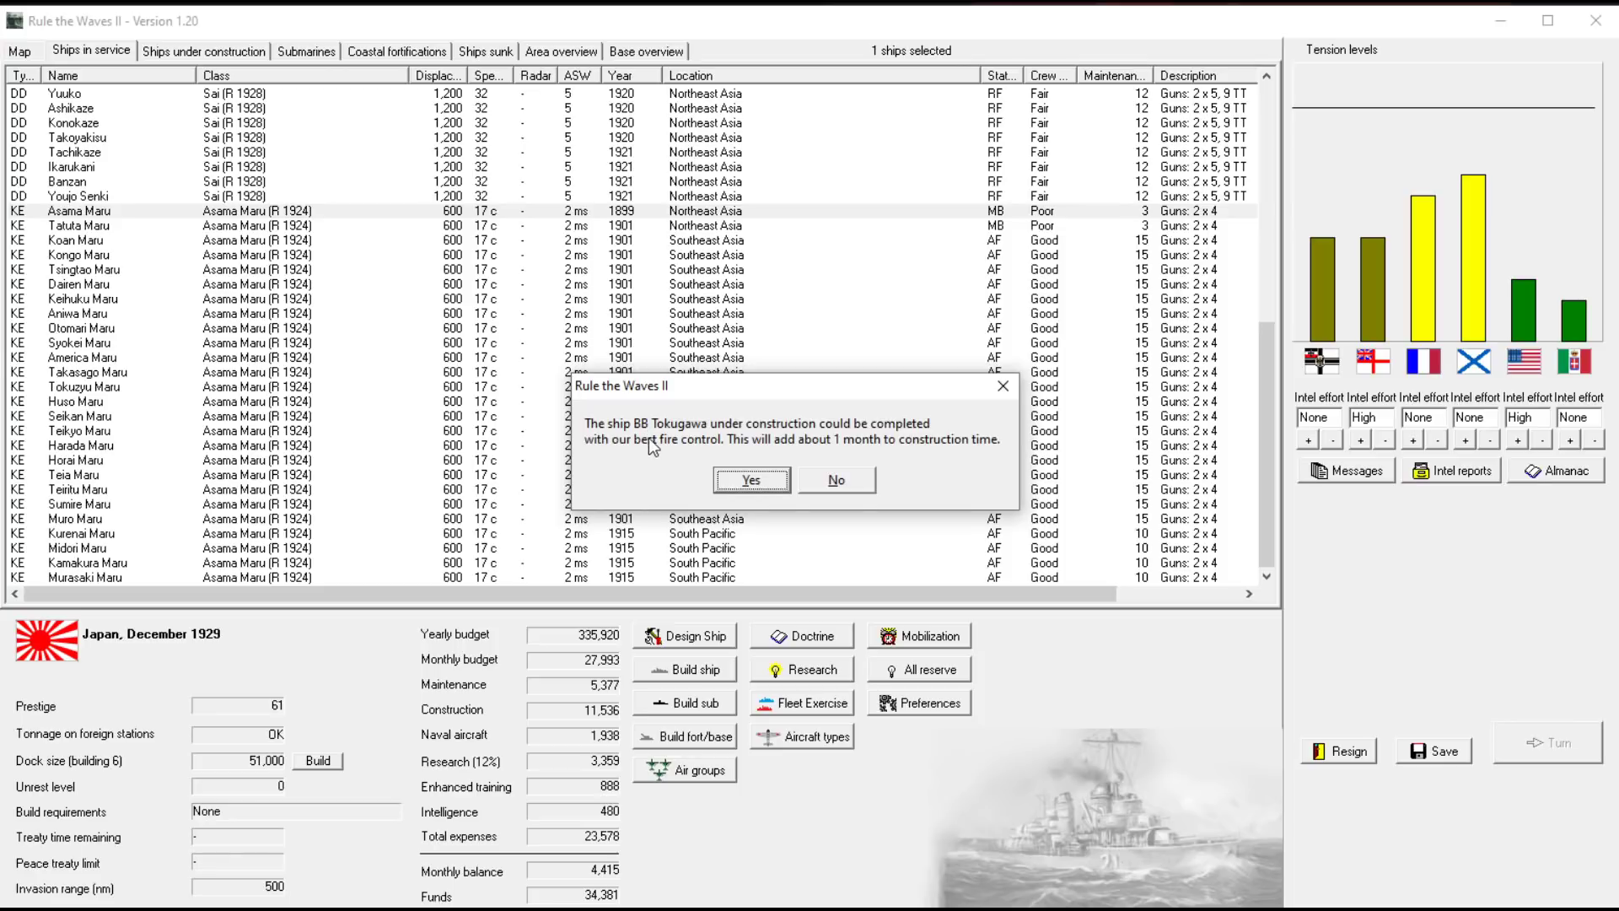
click(845, 480)
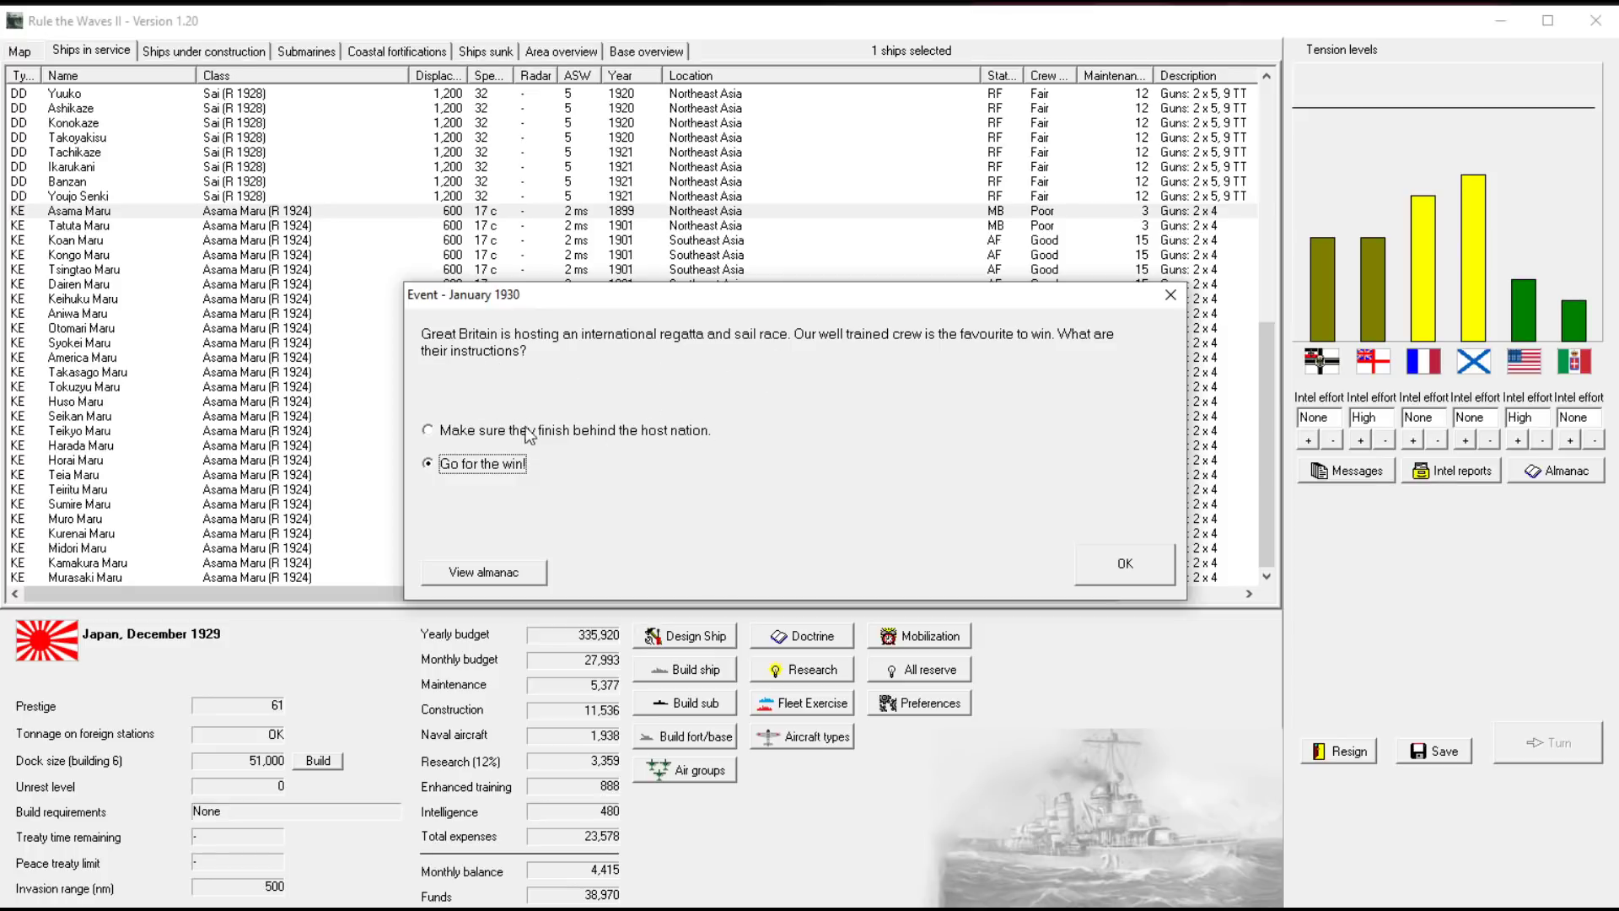
click(1126, 565)
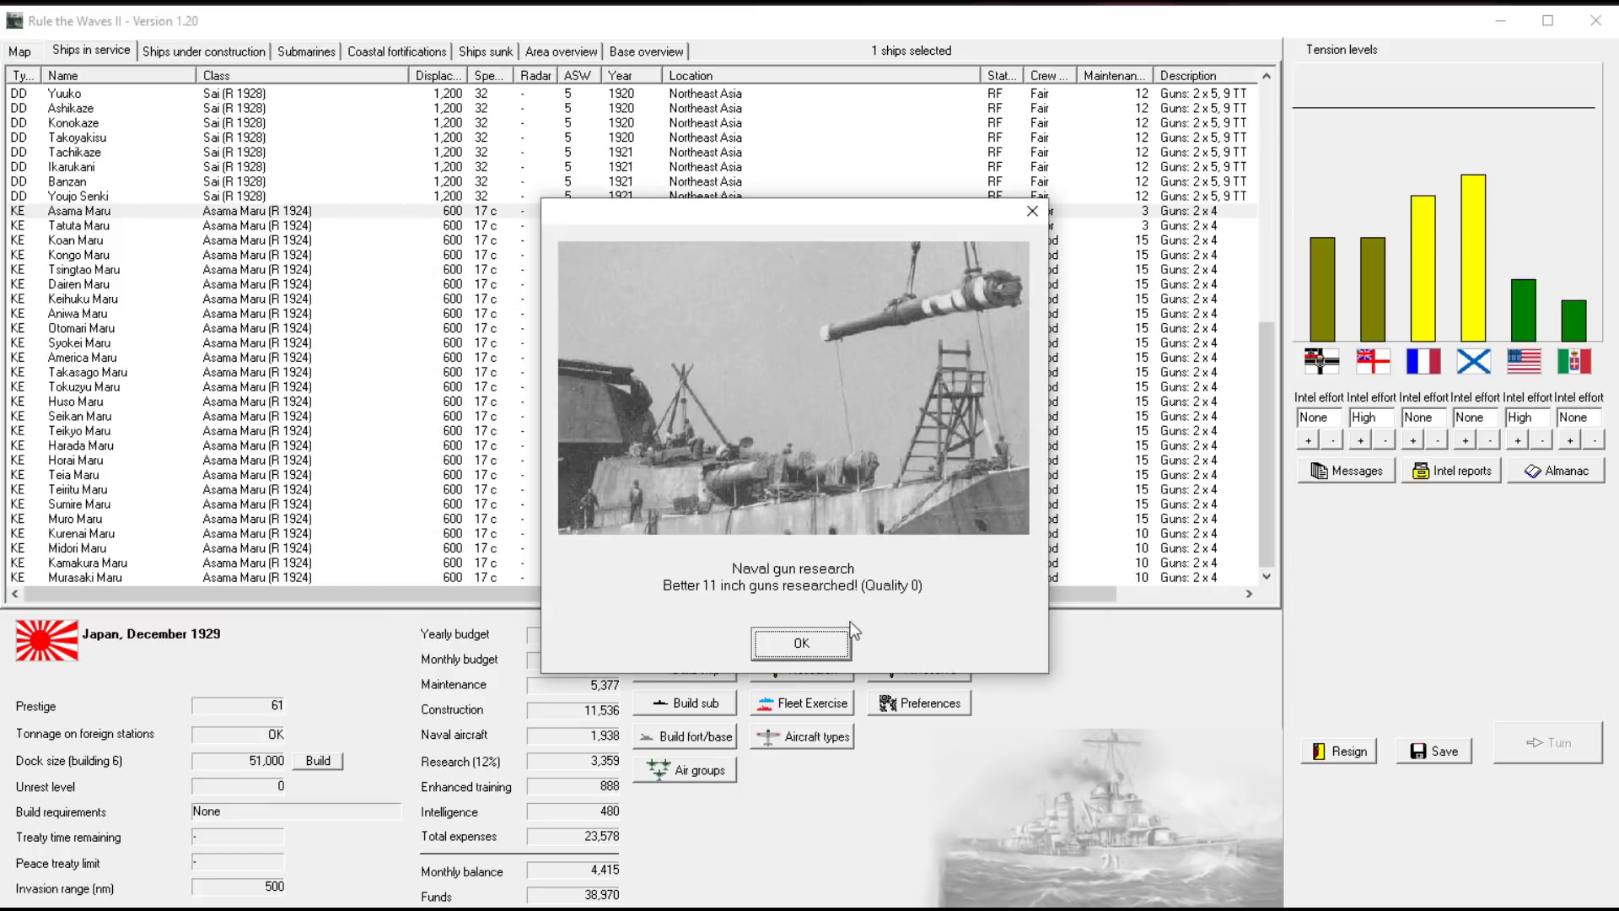
click(801, 649)
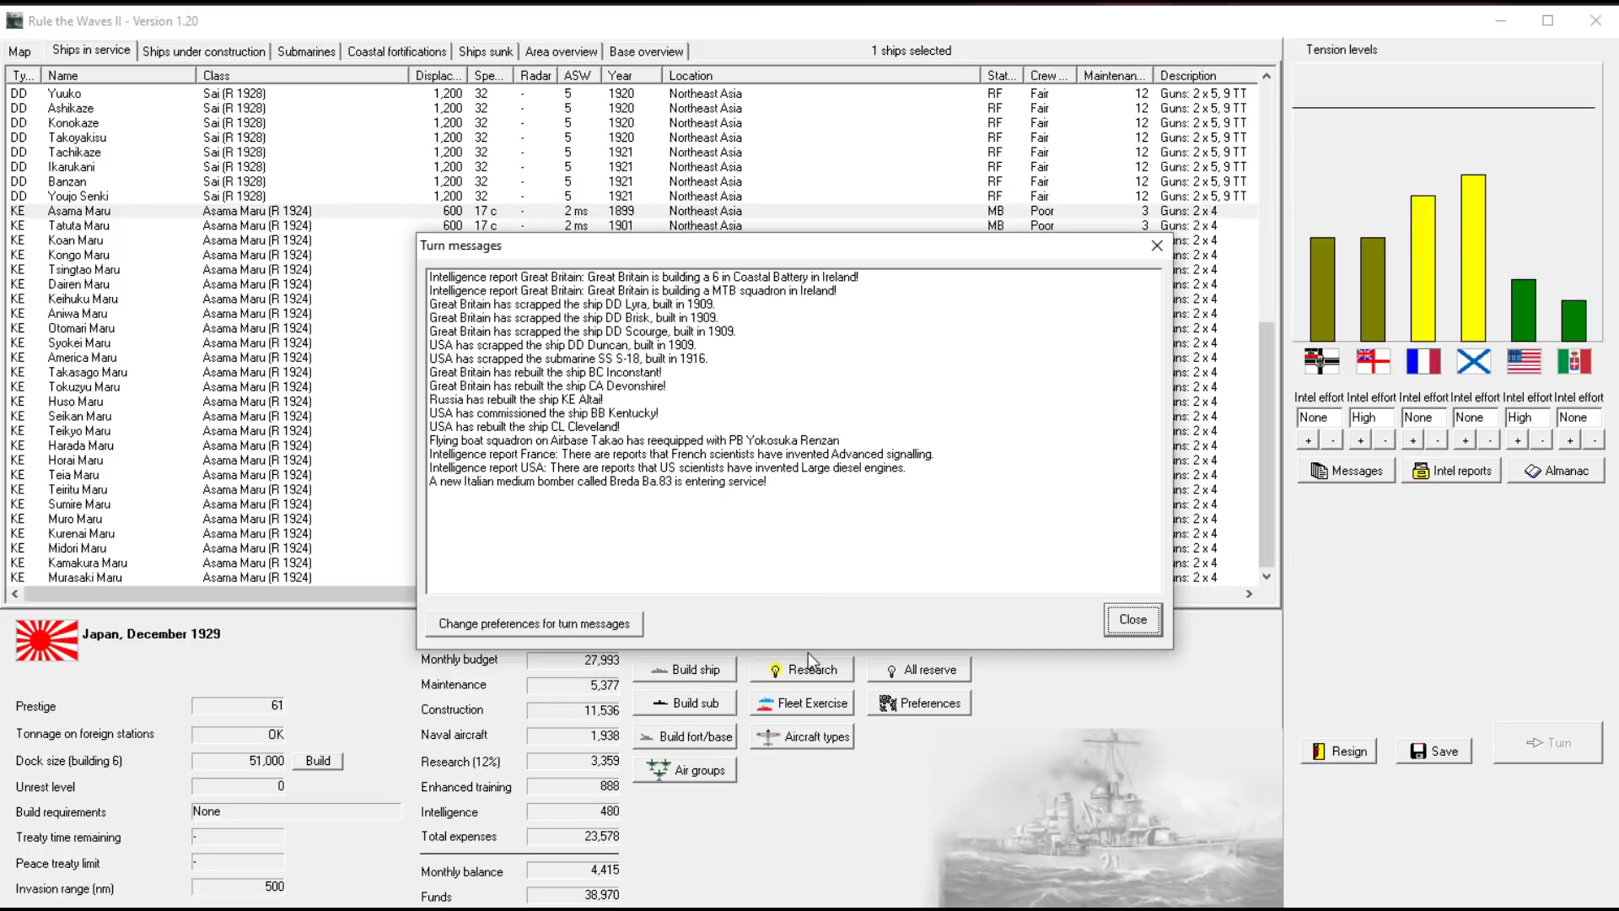
click(1119, 624)
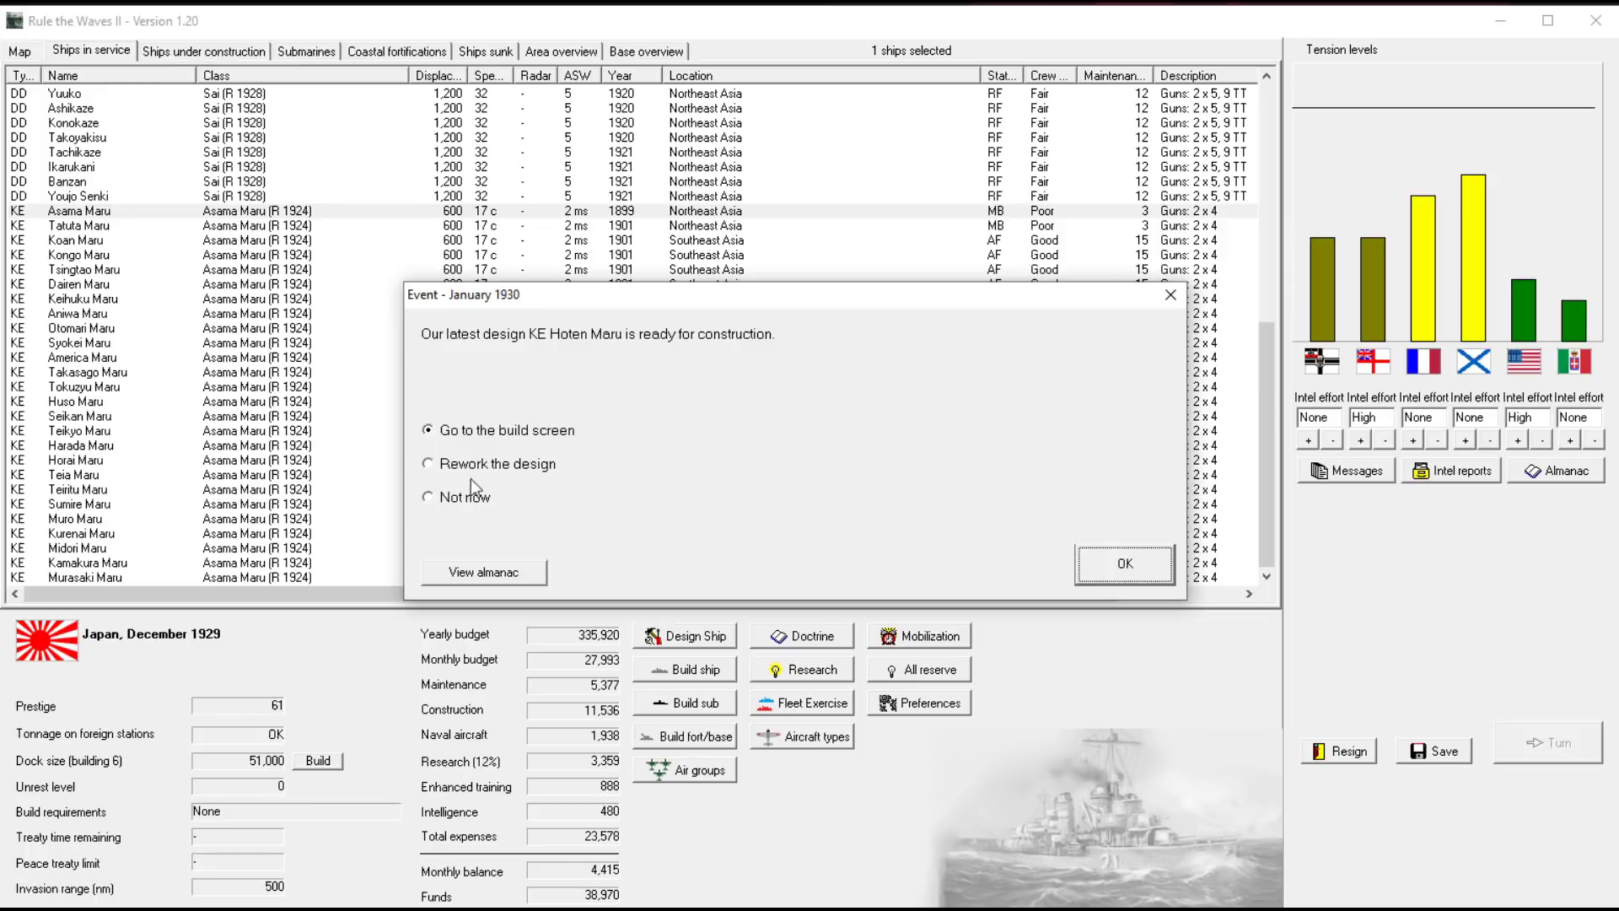
Order twelve Hoten Maru corvettes from the build screen and return to ships in service
click(1121, 565)
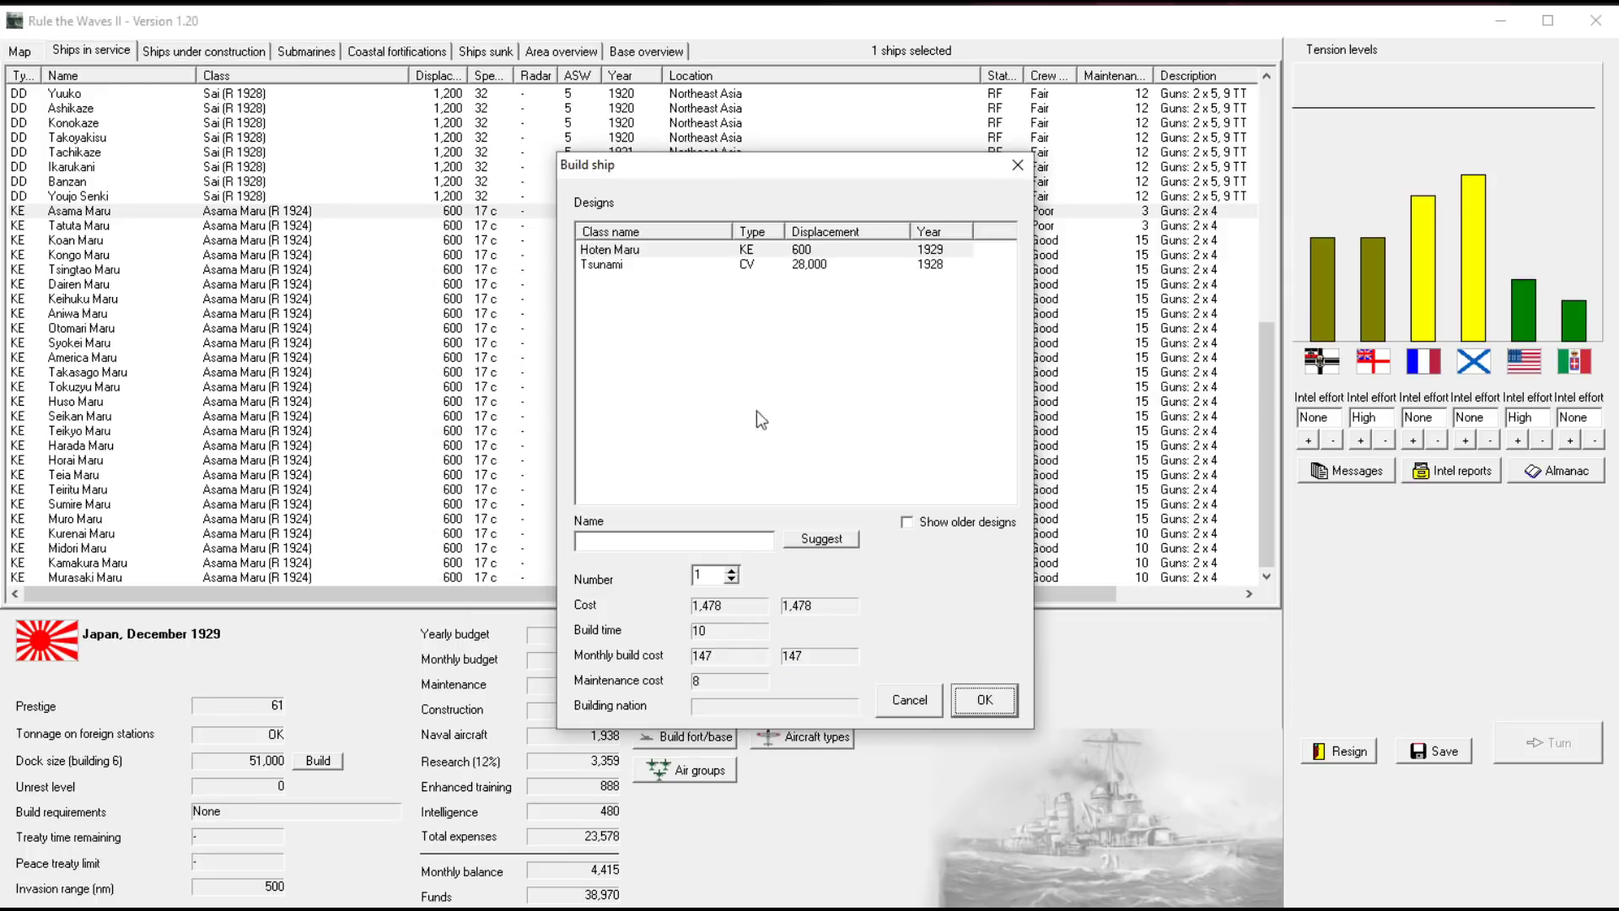
click(655, 254)
click(708, 576)
text(12)
click(985, 702)
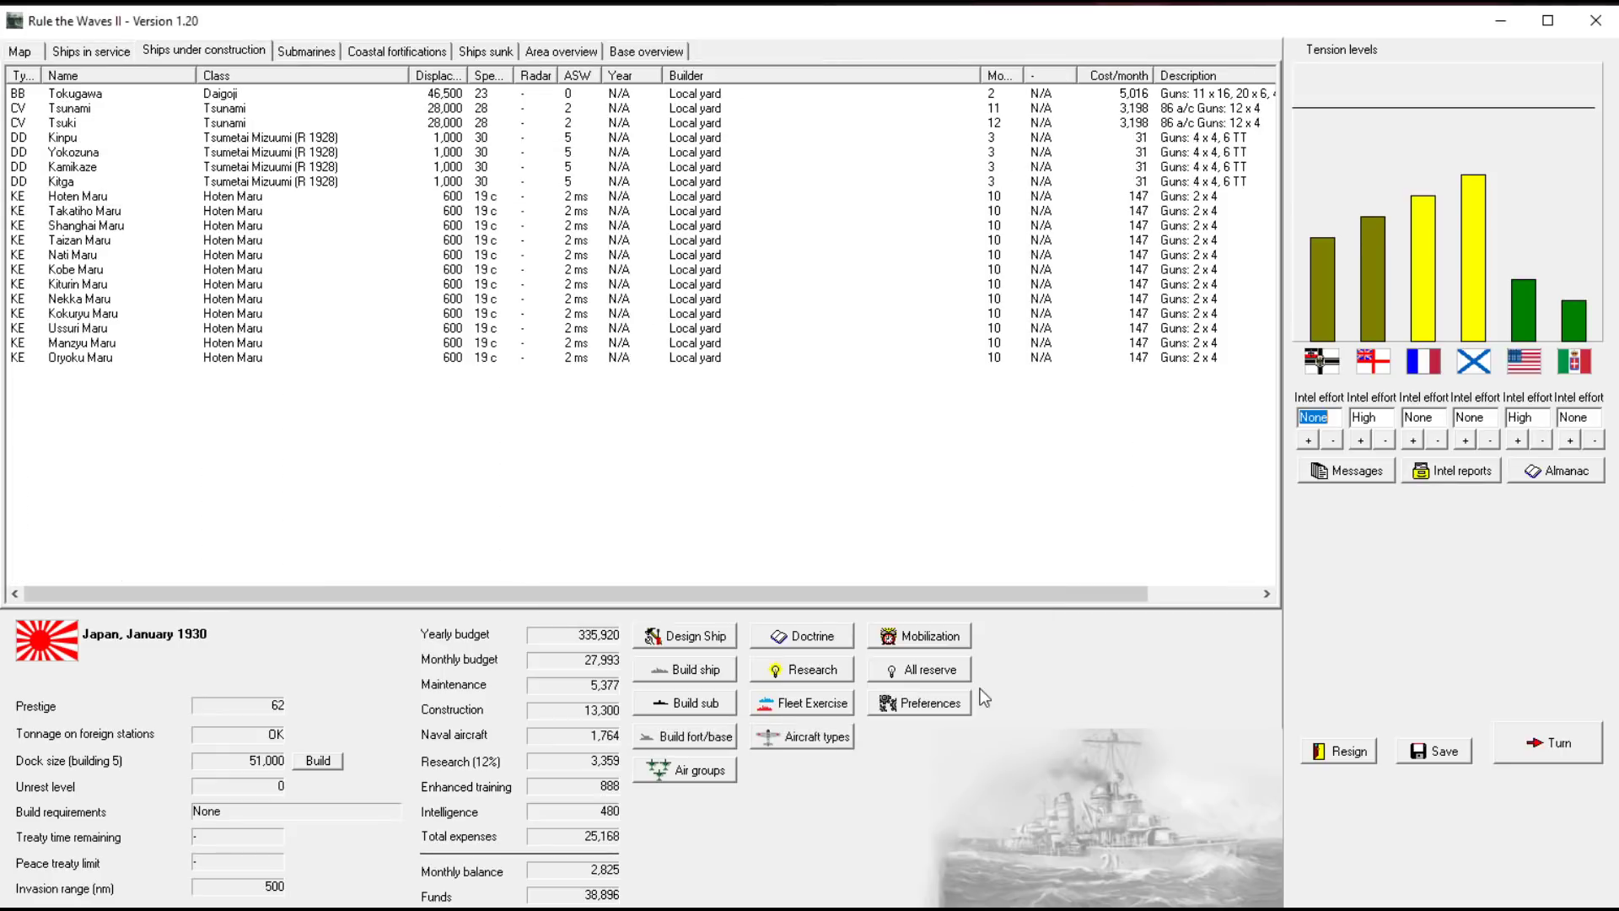
click(101, 56)
Select both Gachimuchi-class battleships and open the Gachimuchi design for rebuild
click(244, 100)
right_click(278, 93)
click(177, 126)
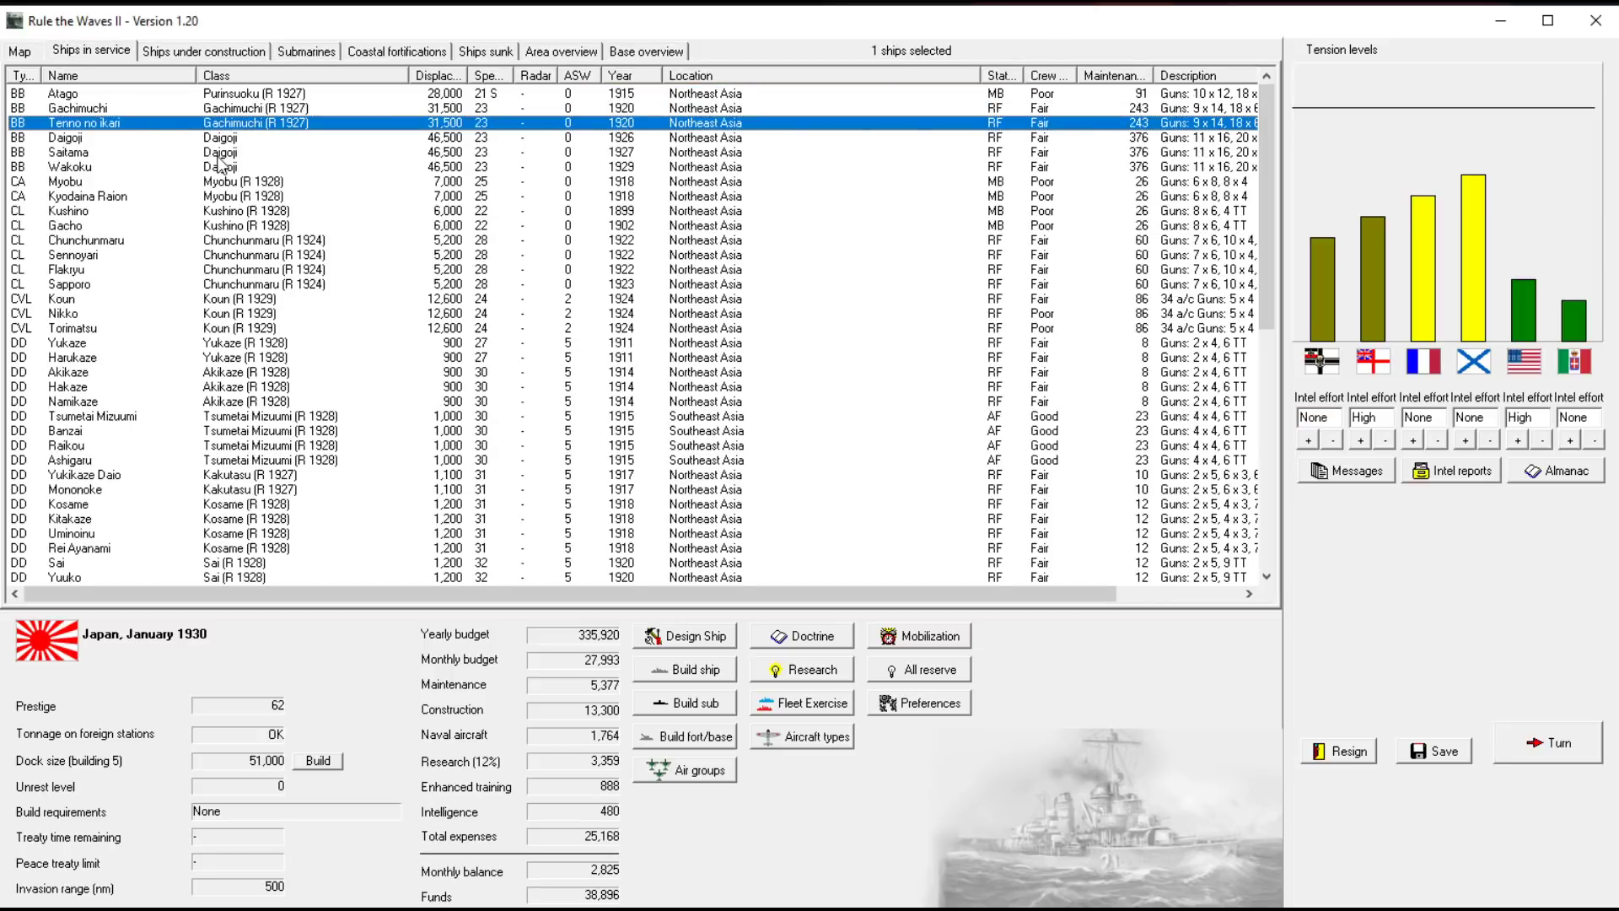
click(236, 151)
click(260, 143)
ctrl+click(273, 108)
right_click(293, 111)
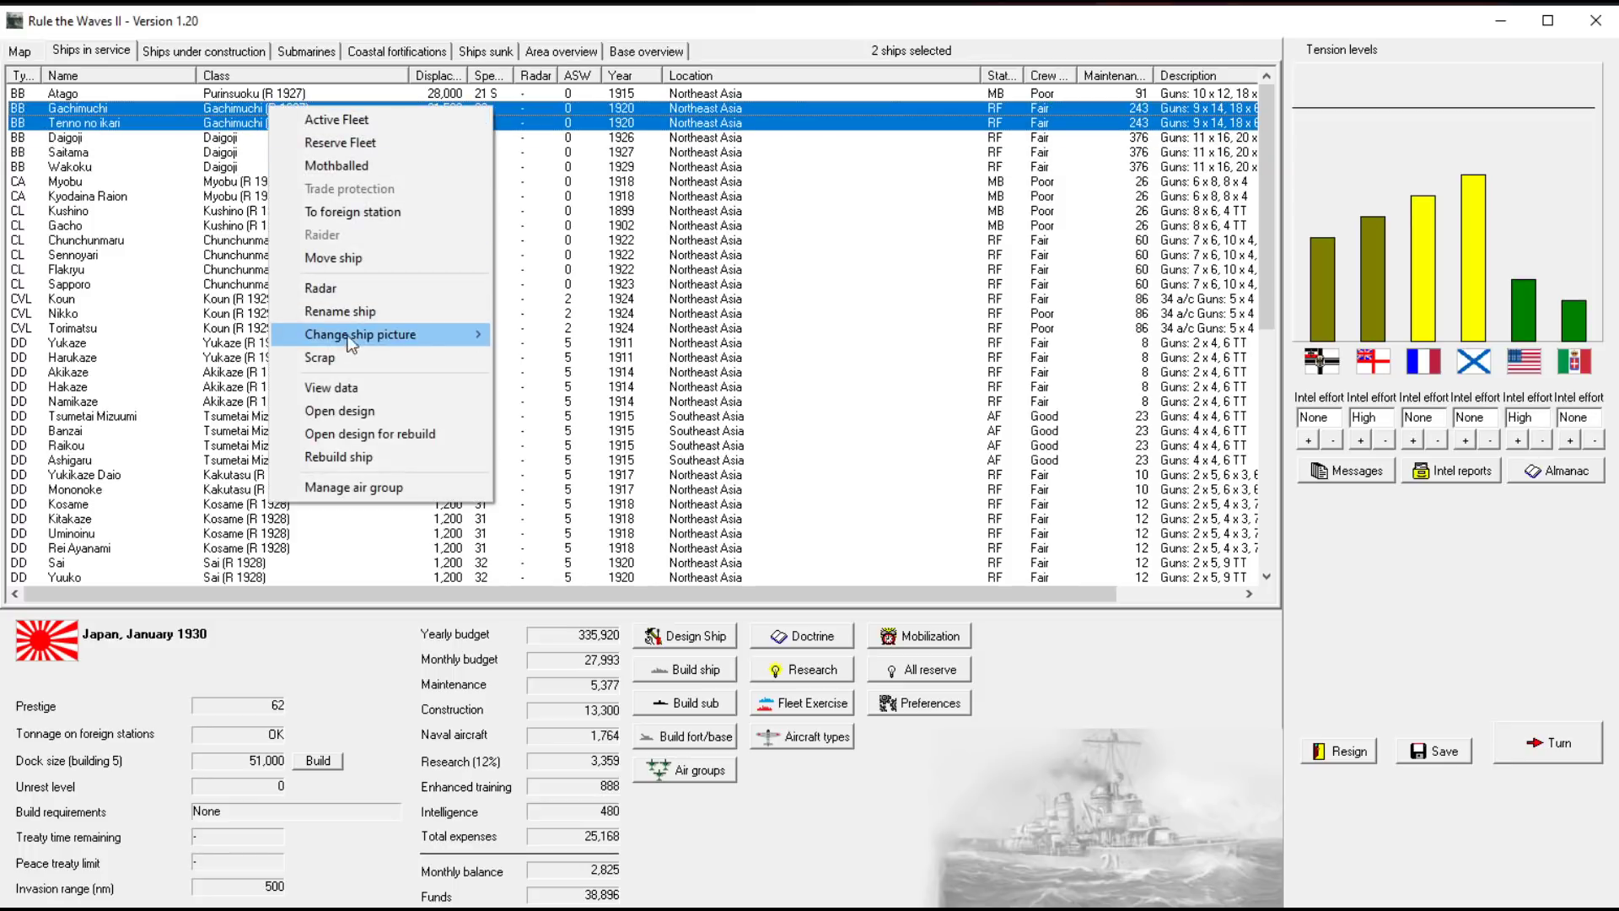
click(361, 409)
click(1416, 120)
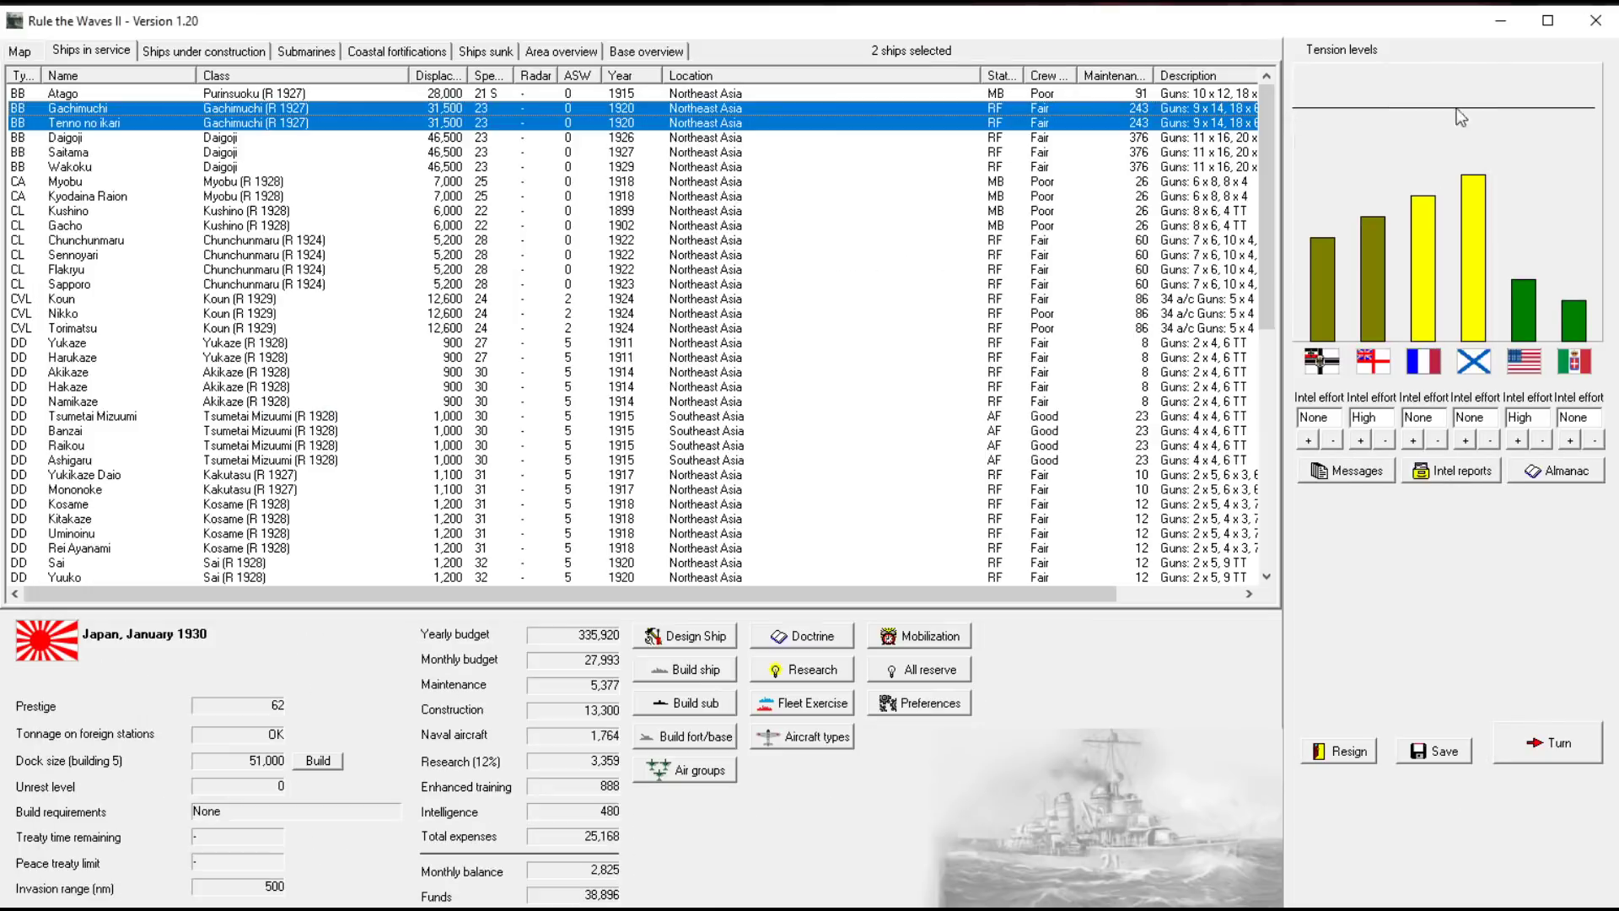
right_click(316, 113)
click(408, 435)
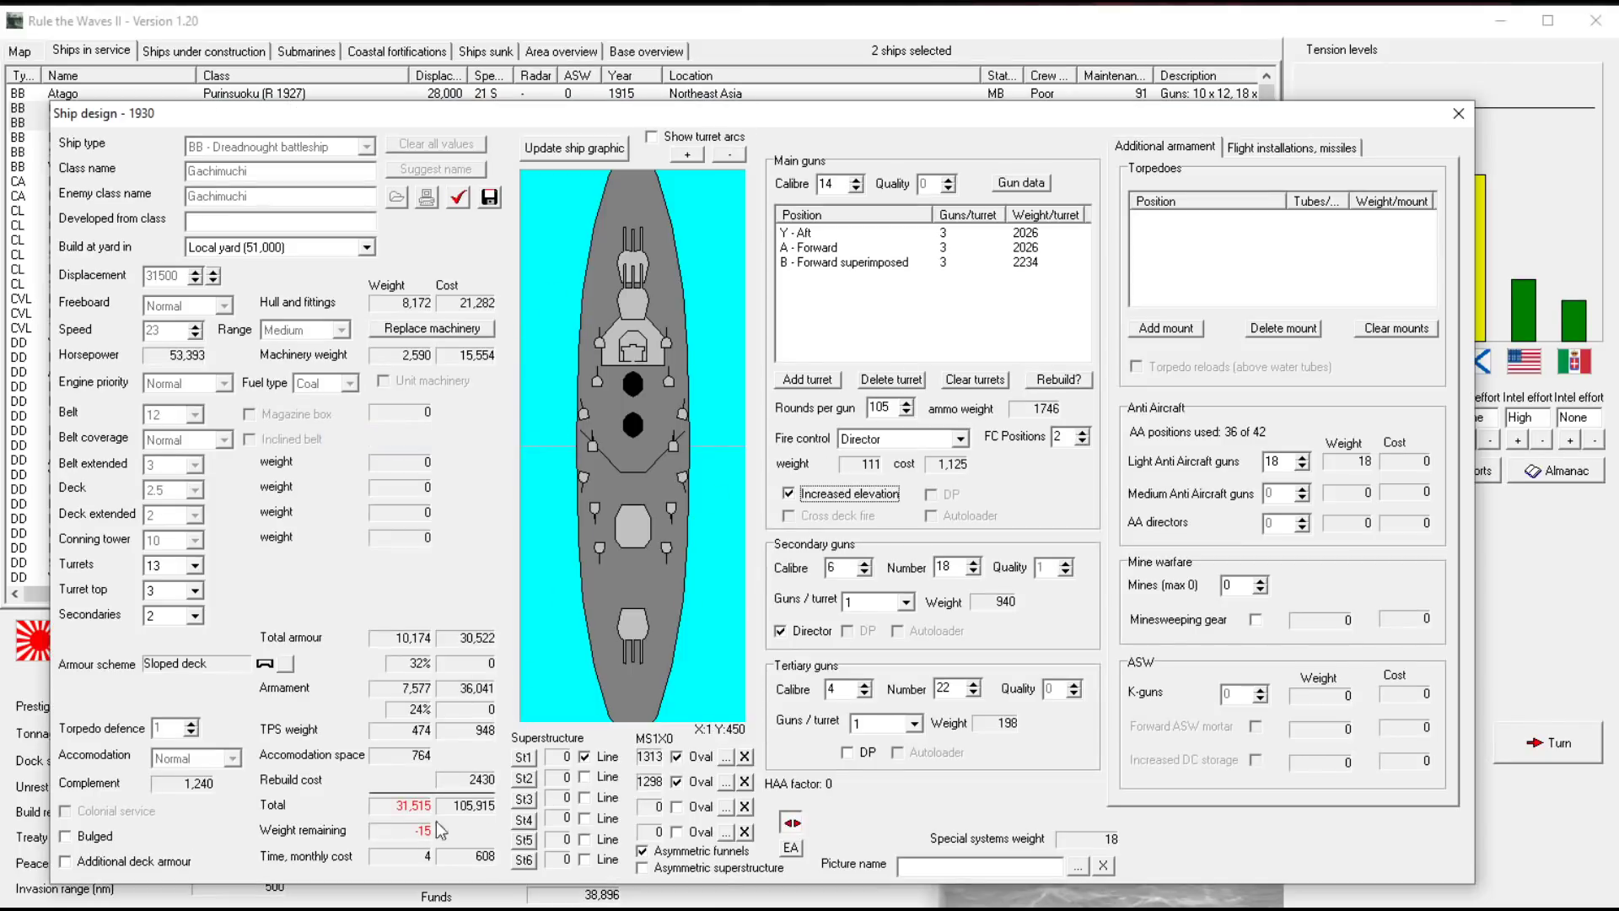
Set Improved director fire control, 20 tertiary guns, 20 light AA and dual-purpose tertiaries
click(893, 443)
click(889, 511)
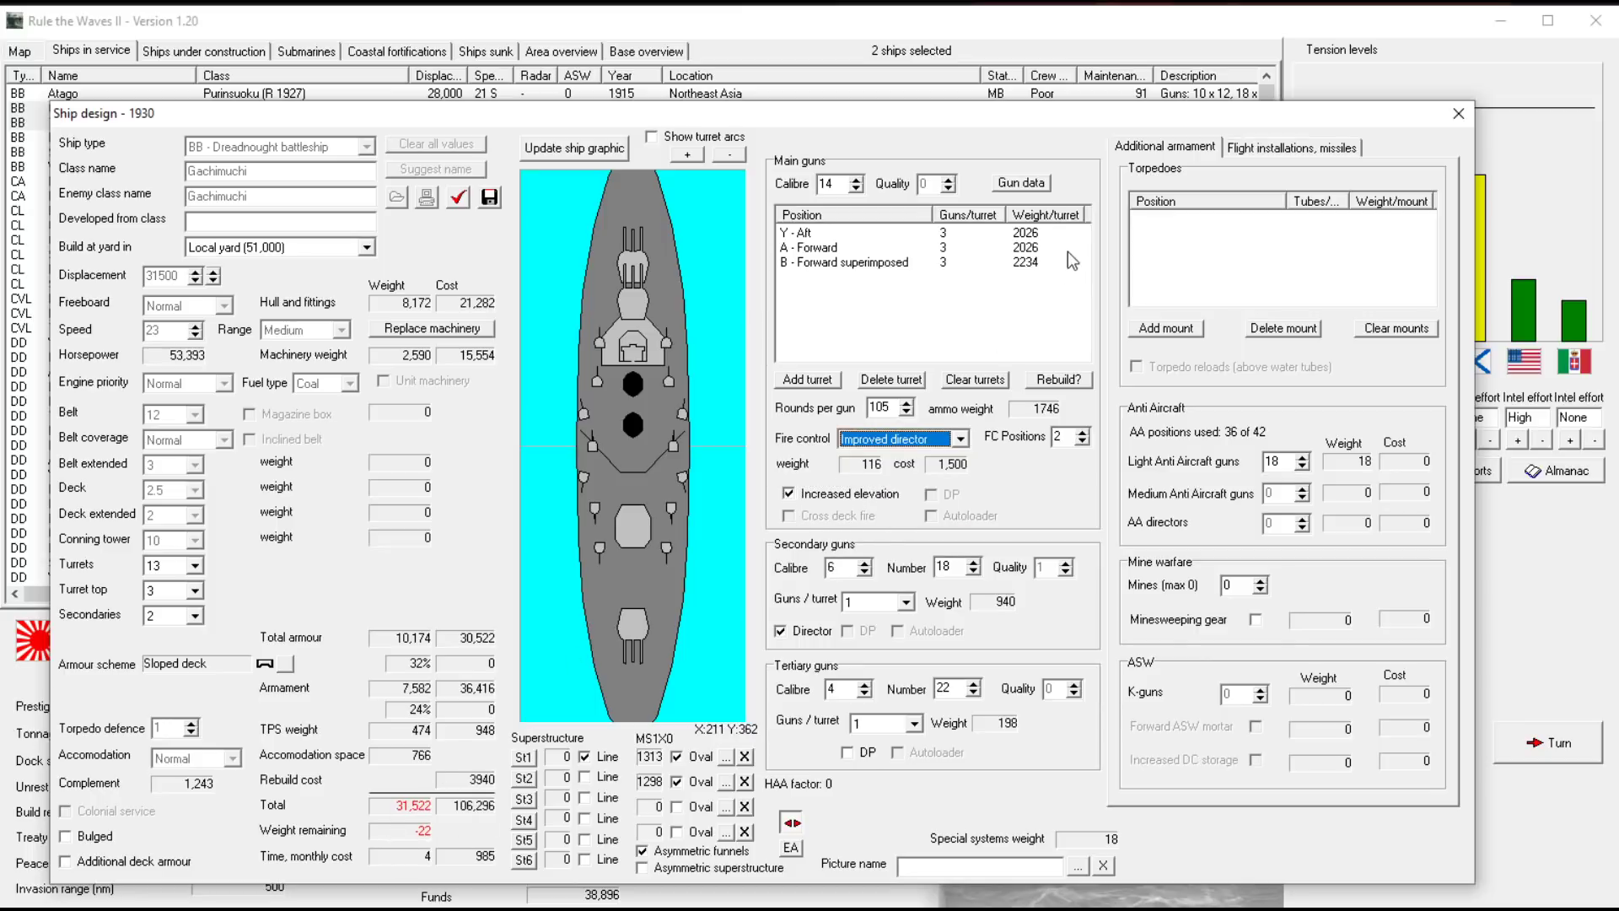
click(1280, 461)
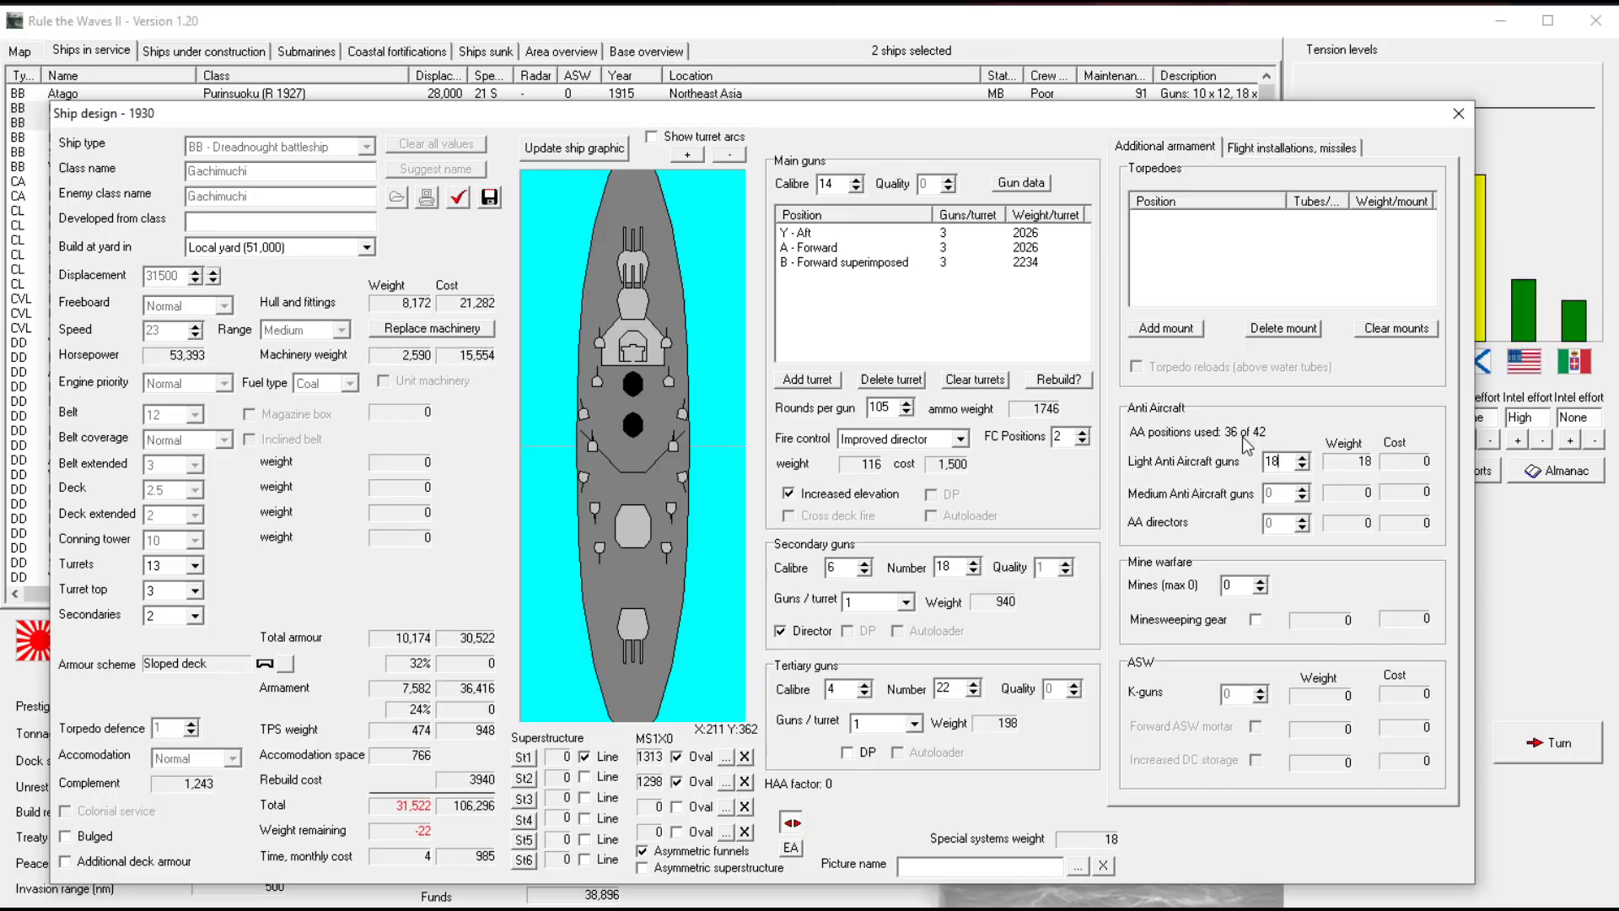
click(952, 690)
key(BackSpace)
text(0)
click(1302, 457)
click(1302, 457)
click(848, 754)
Review the rebuild's design report and test tertiary guns at 18 before restoring 20
click(458, 198)
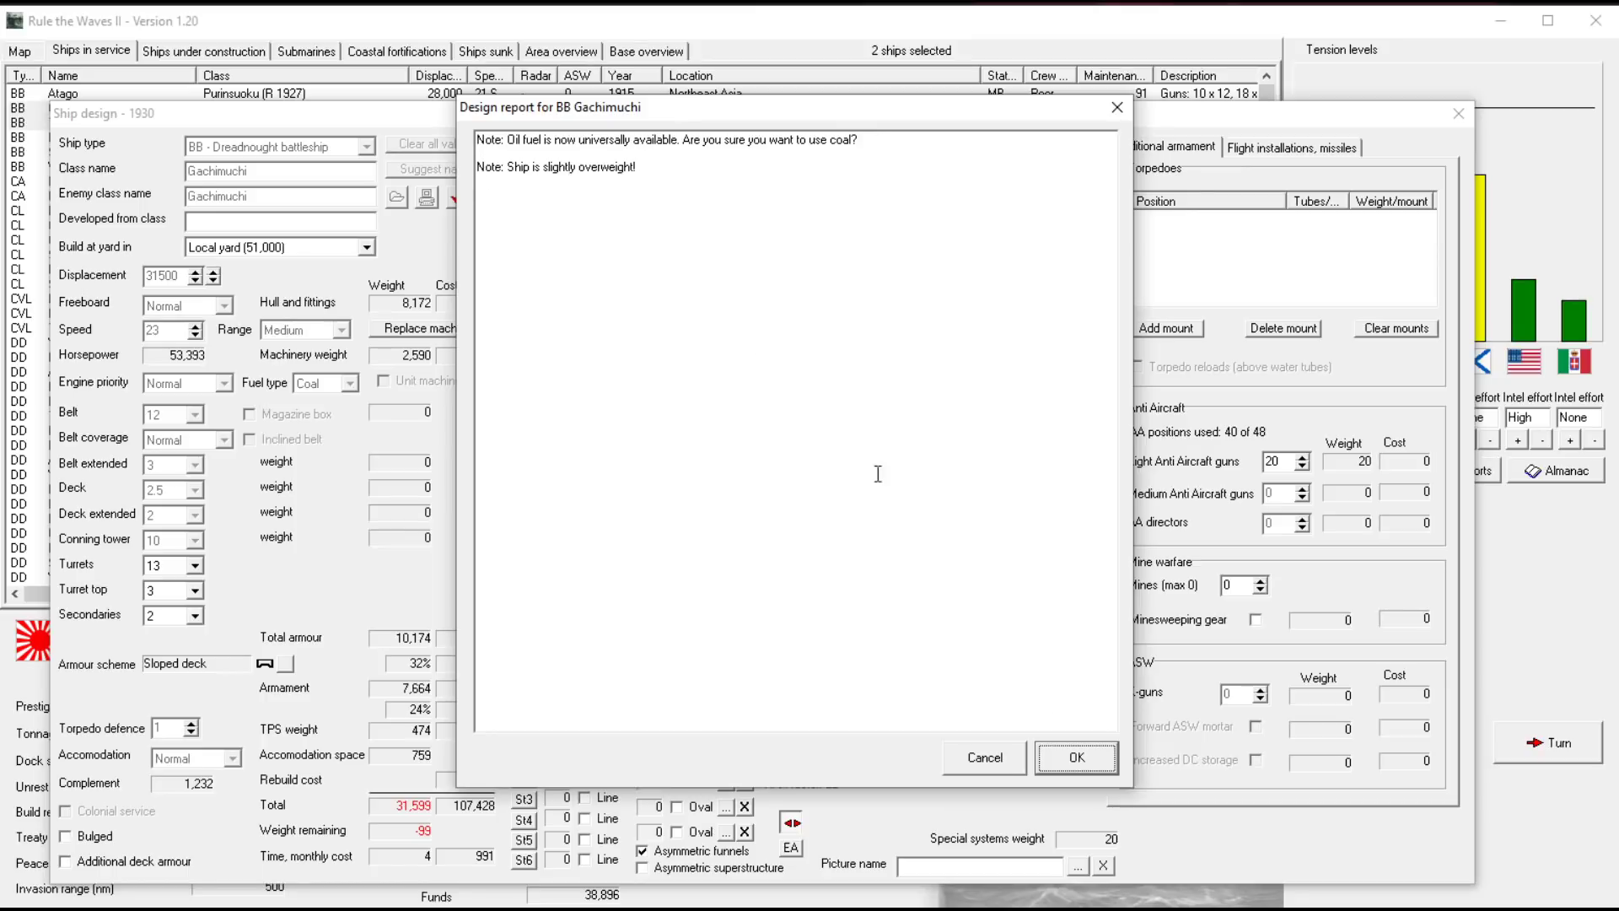
click(1077, 758)
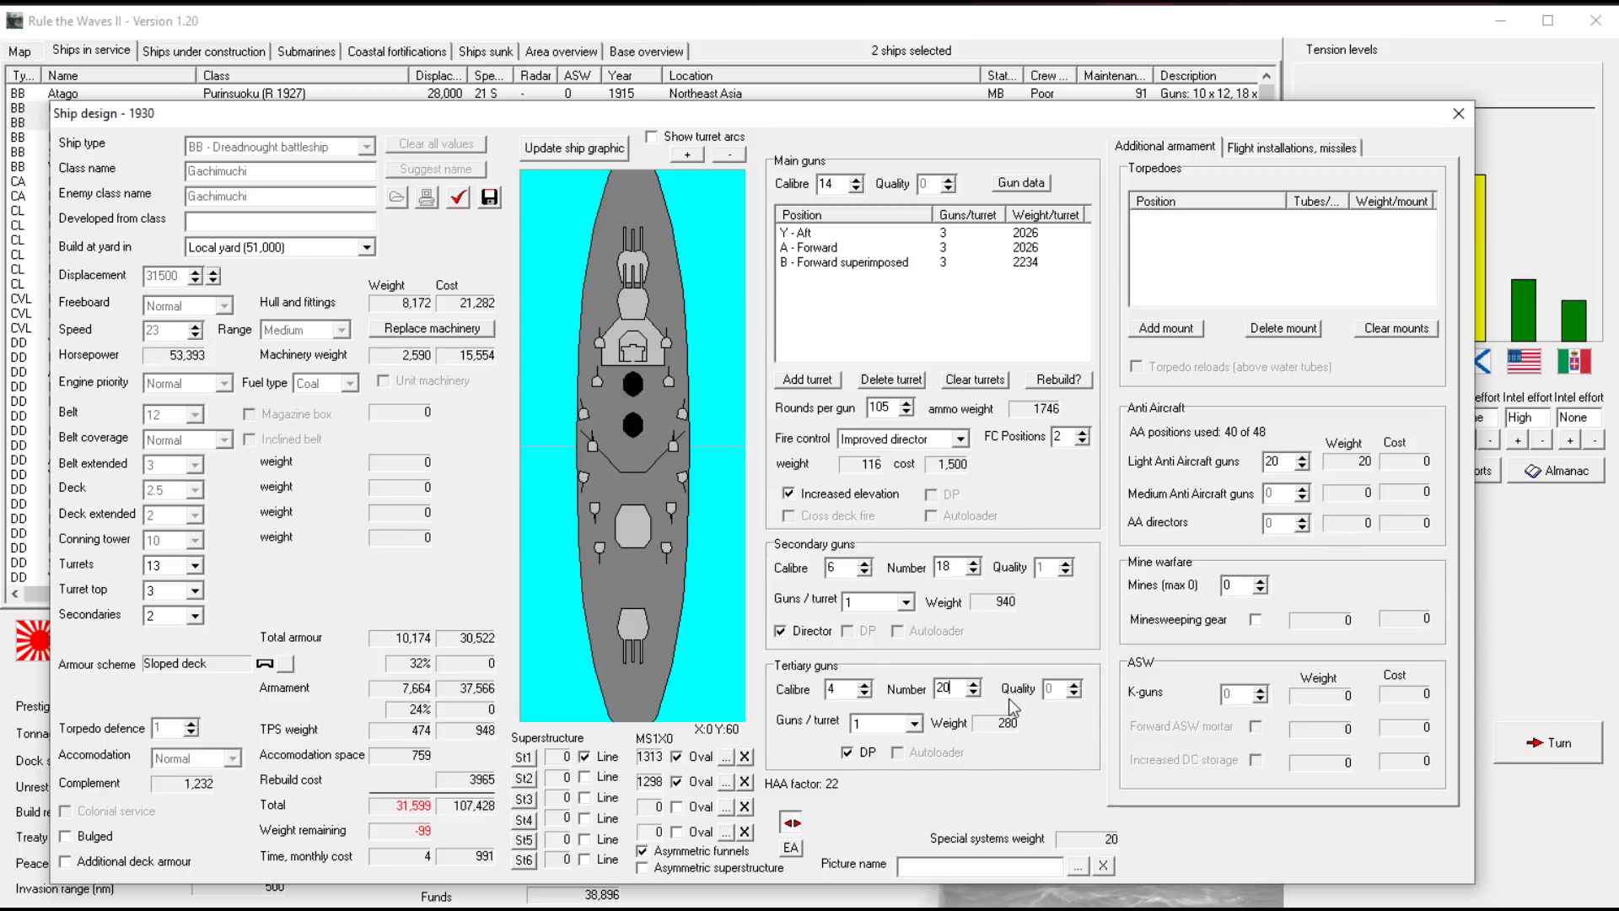
key(Down)
key(Down)
key(Up)
key(Up)
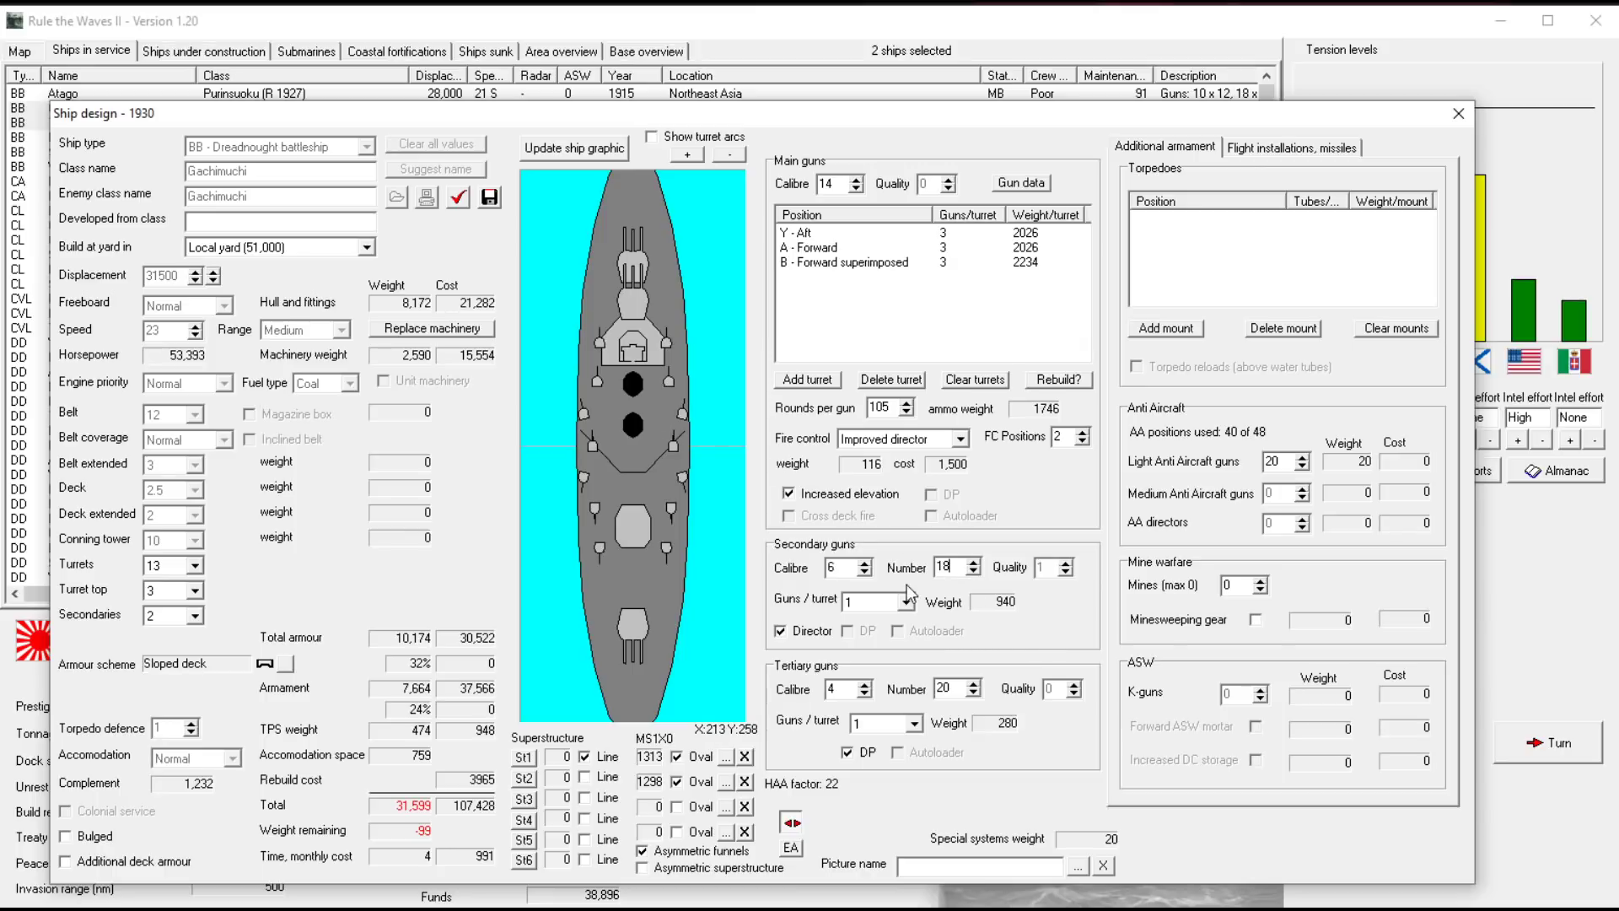
Reduce secondary guns to 16 and set the light anti-aircraft guns to 27
key(BackSpace)
text(6)
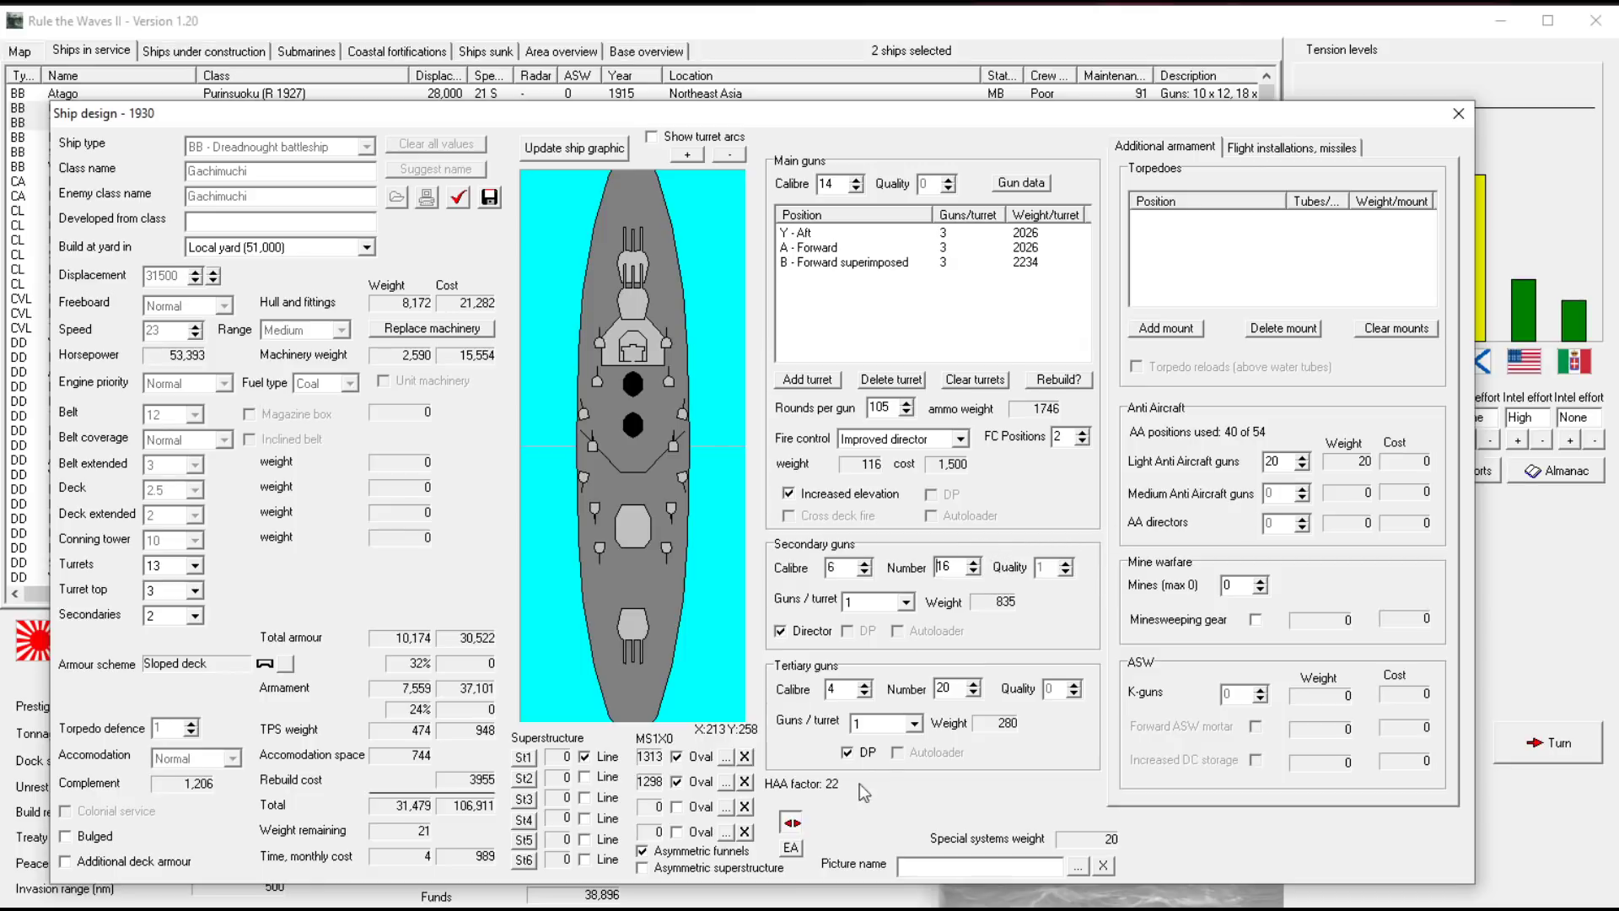
click(962, 690)
click(1288, 459)
key(BackSpace)
text(6)
key(BackSpace)
text(7)
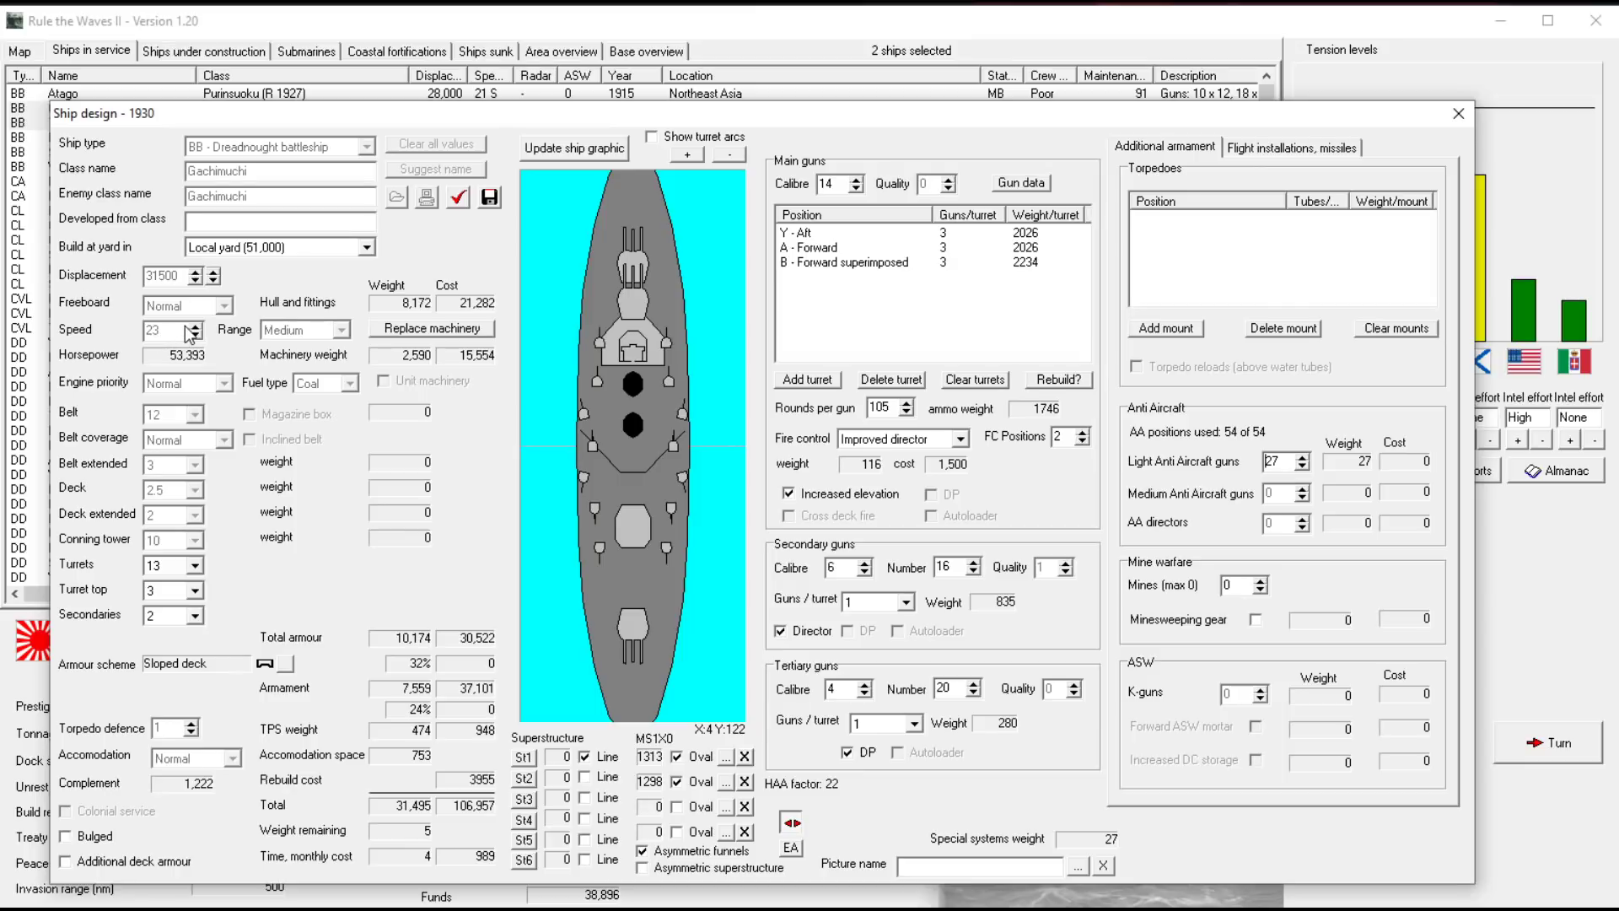
Save the Gachimuchi (R 1930) design, accept the coal warning and rebuild both class ships
mouse_move(389, 113)
mouse_down()
mouse_move(386, 241)
mouse_move(379, 143)
mouse_up()
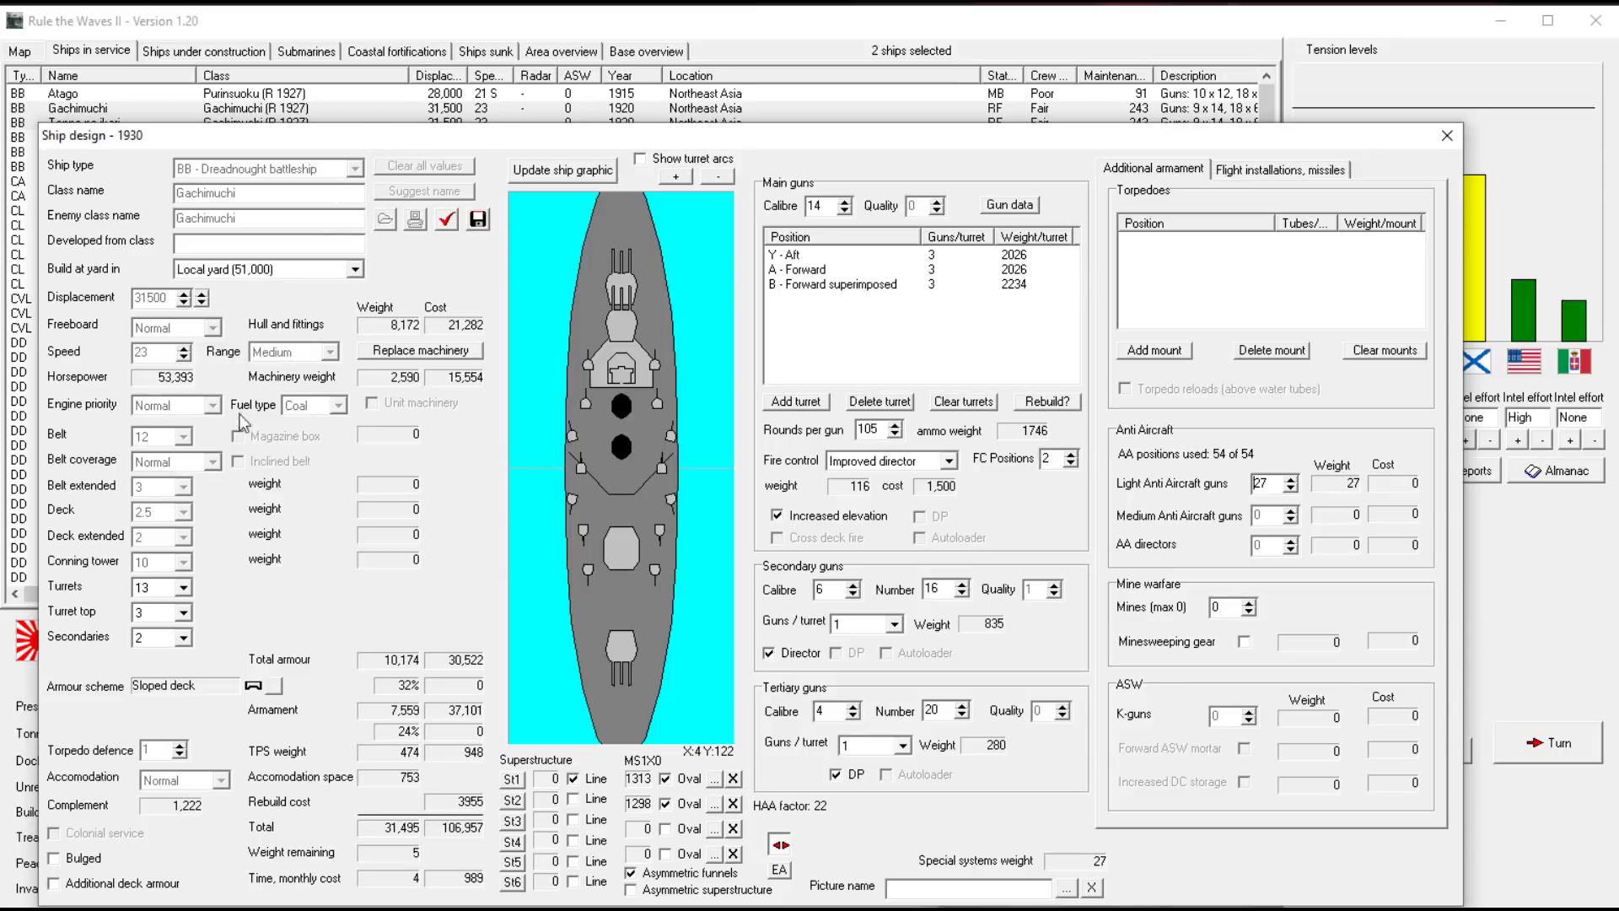
drag(325, 134, 338, 125)
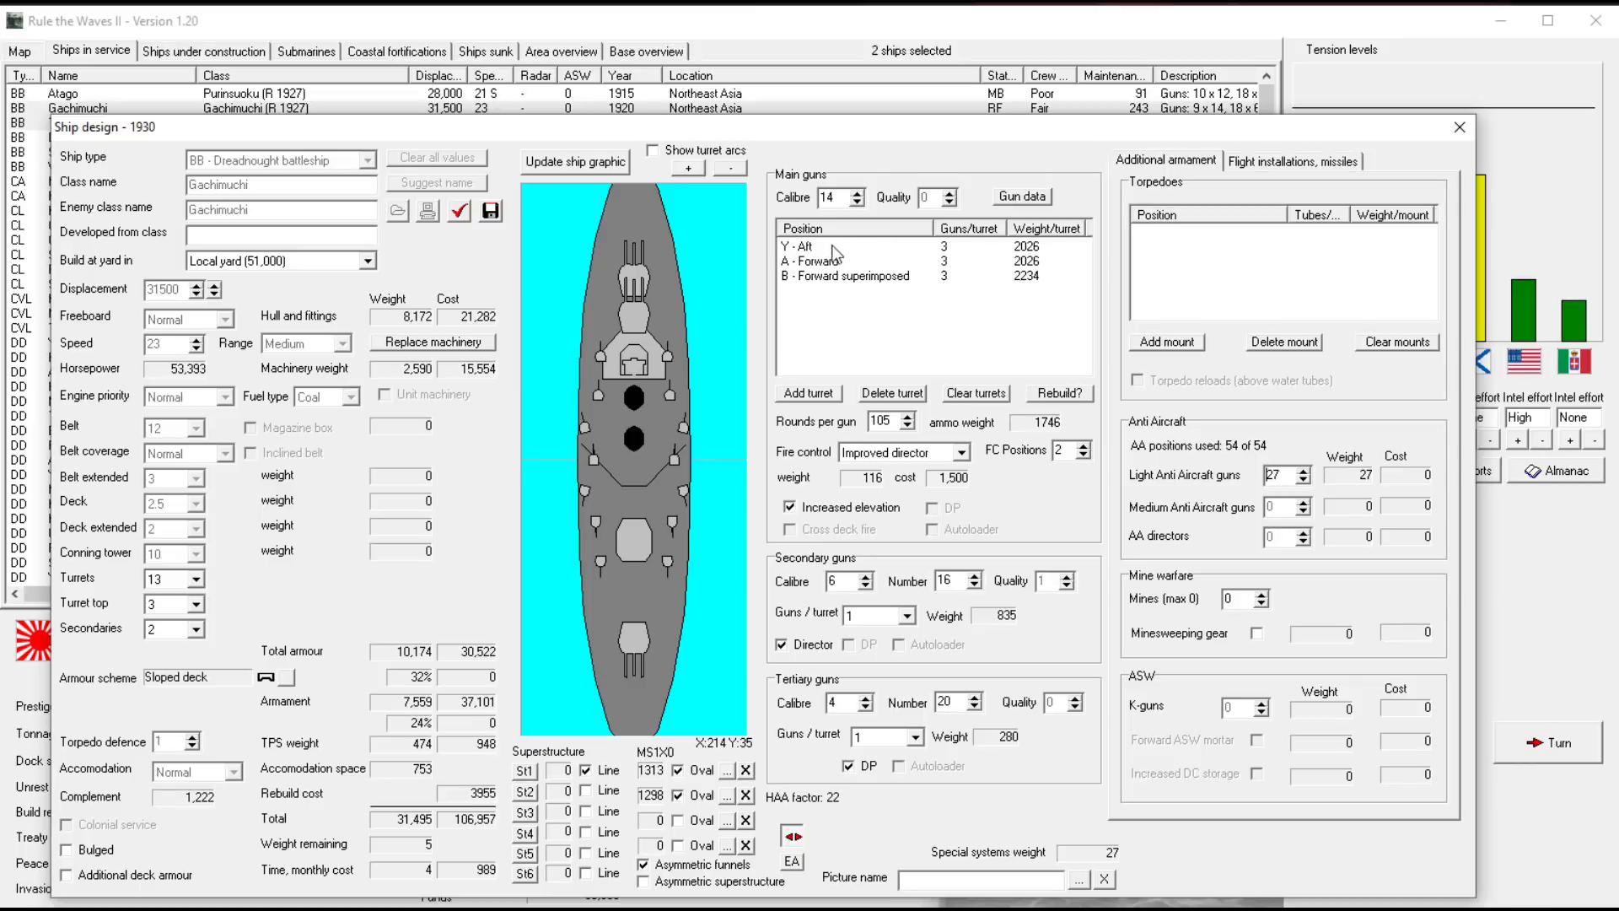
click(491, 211)
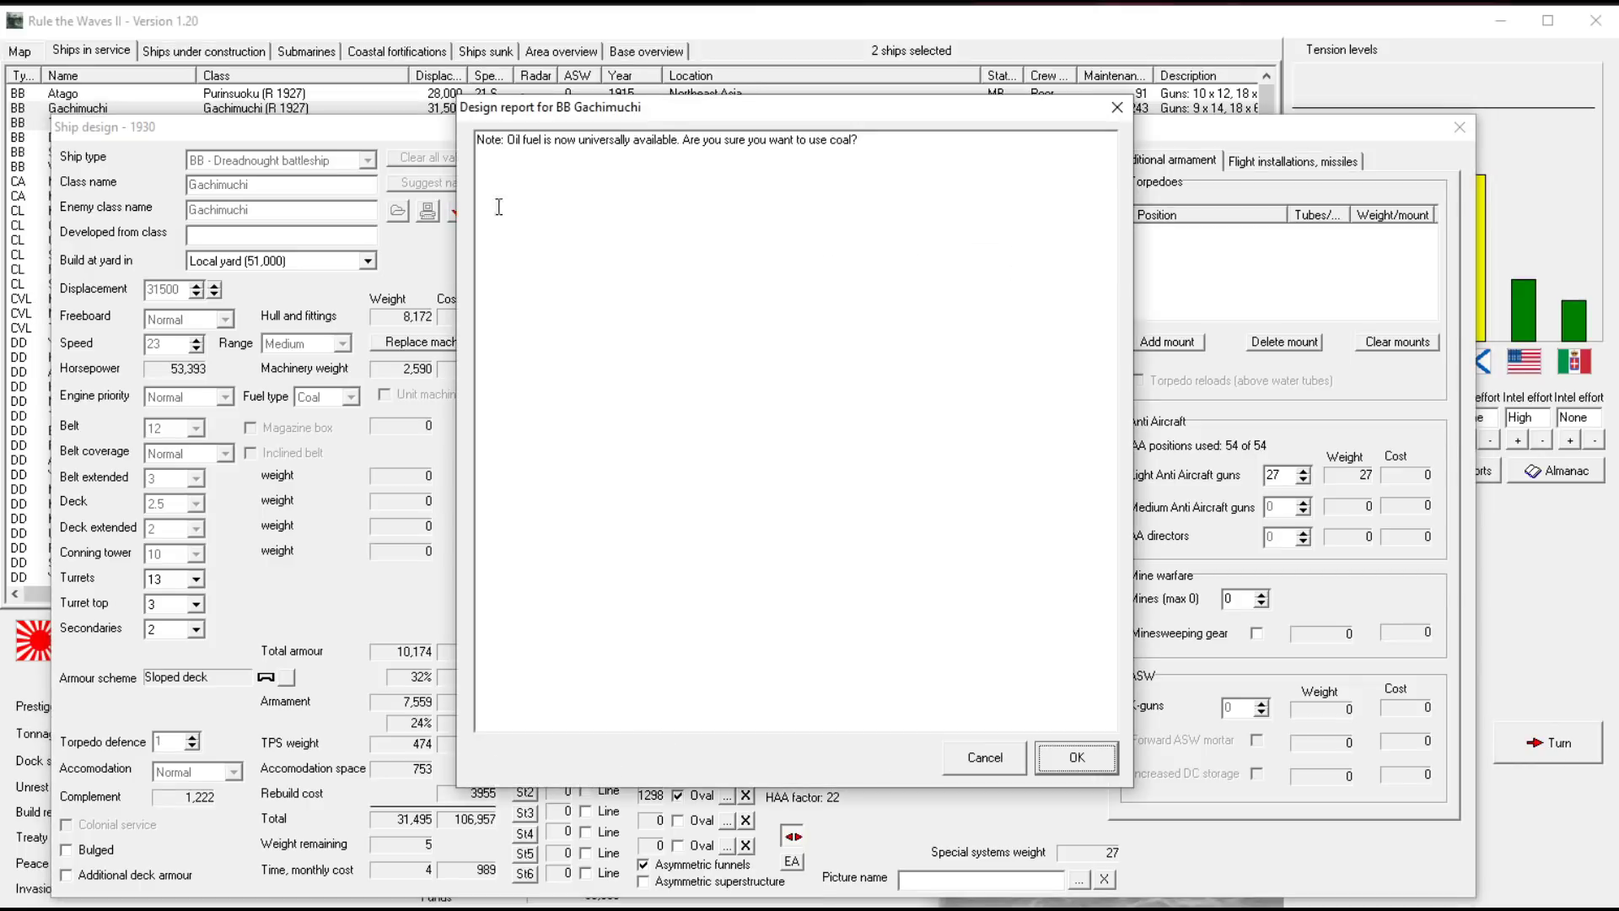
click(1111, 756)
click(756, 481)
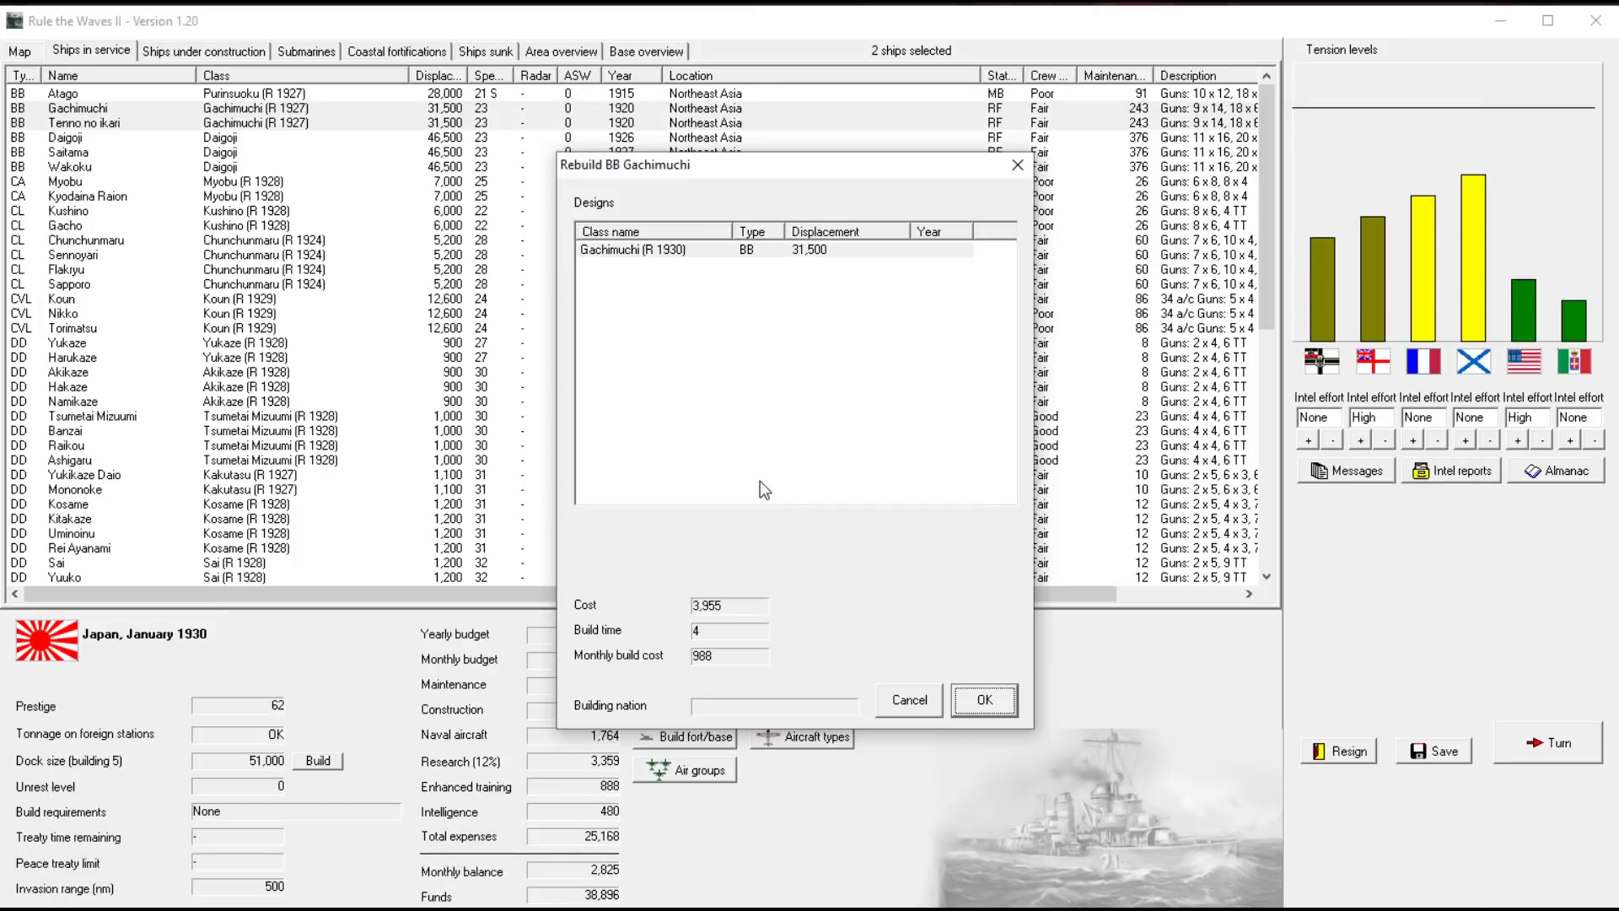
click(985, 699)
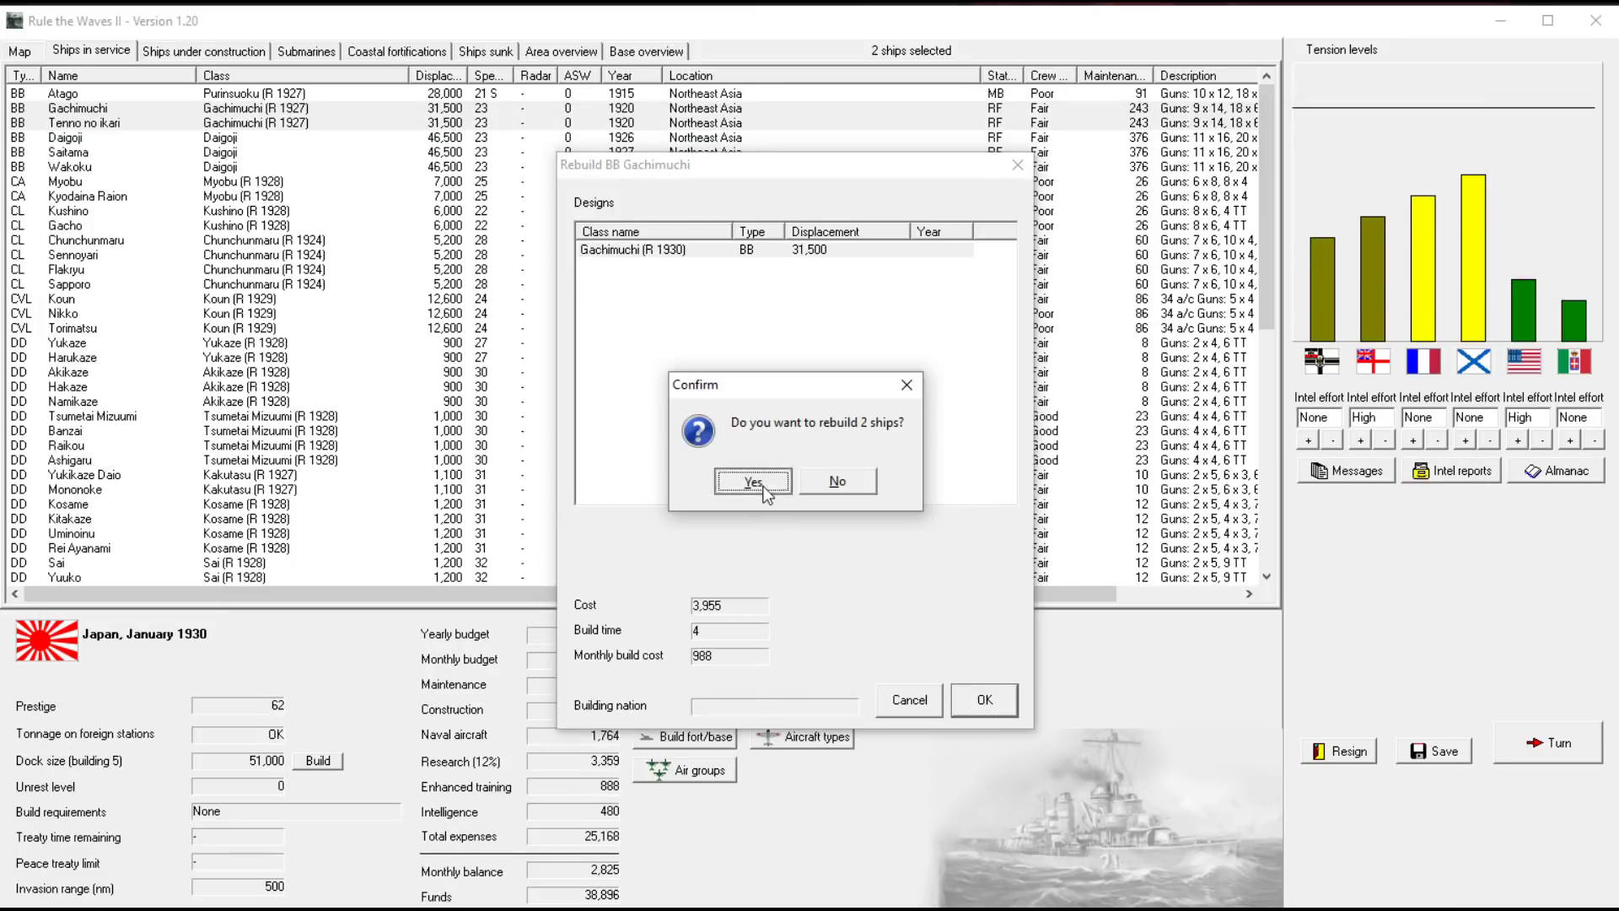
click(756, 487)
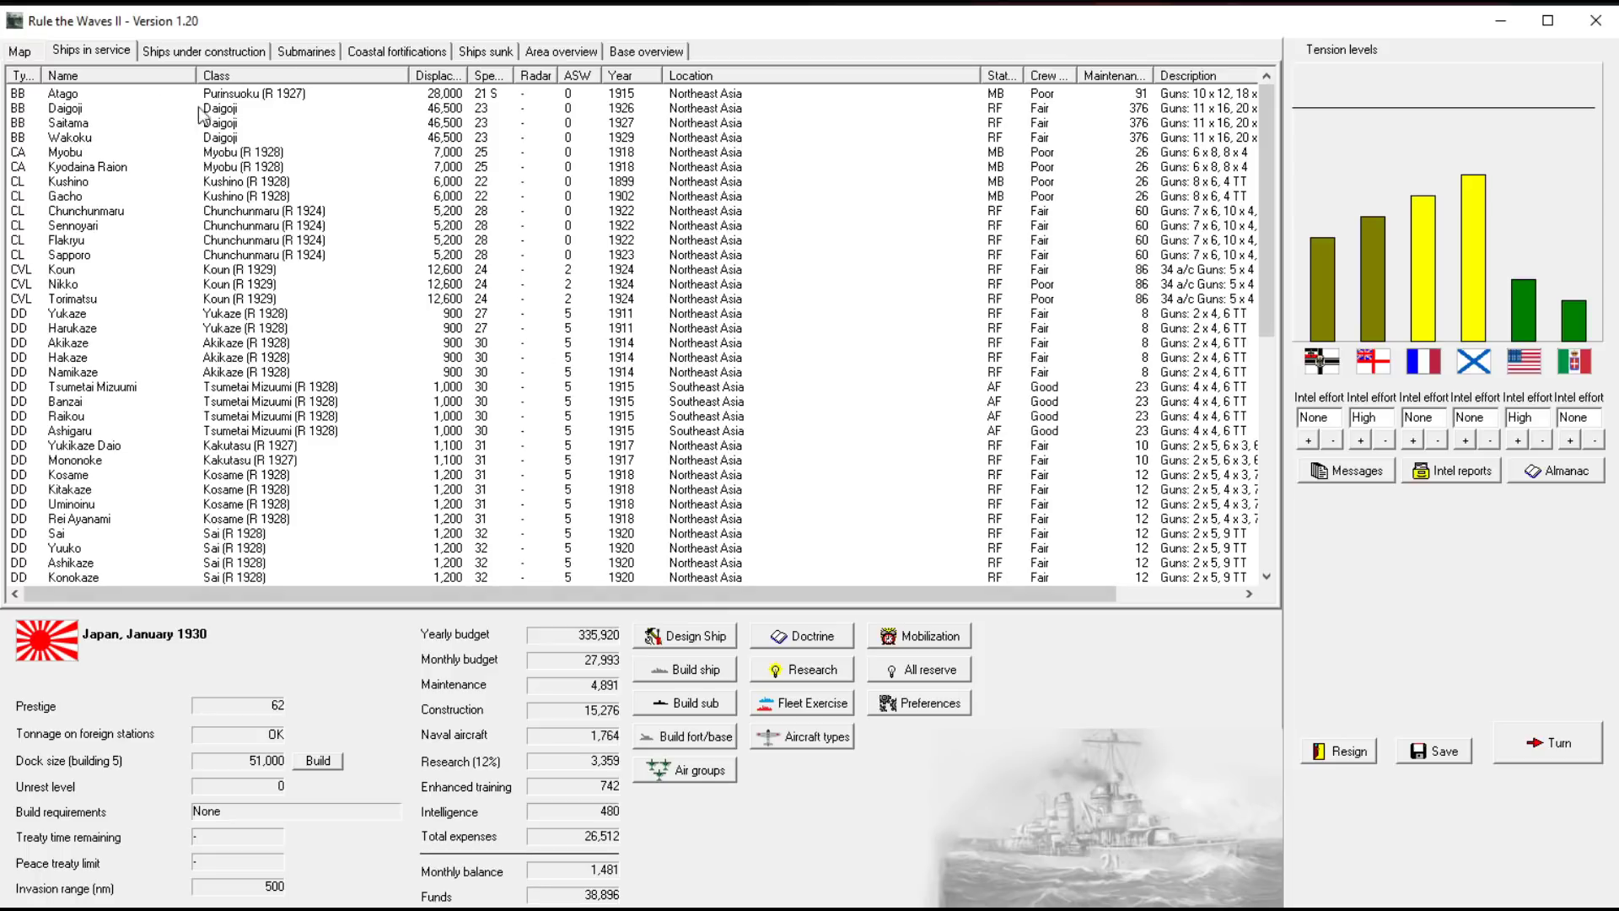
Browse the fleet list, selecting Saitama, Wakoku, Atago, Myobu, Kyodaina Raion and Namikaze
click(224, 122)
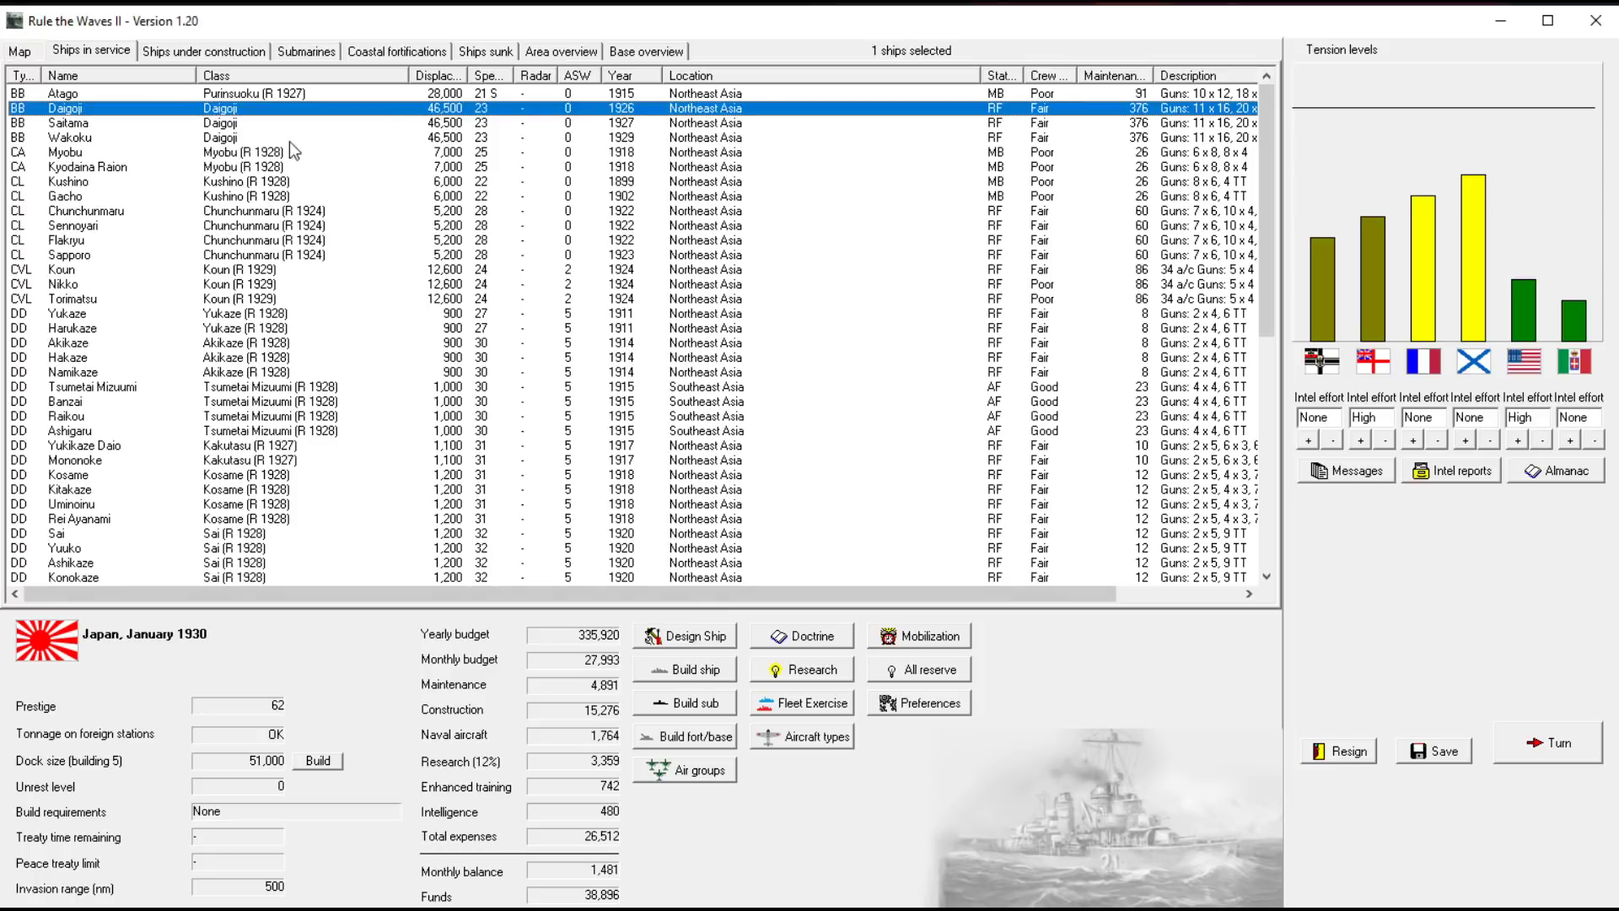
click(210, 140)
click(253, 93)
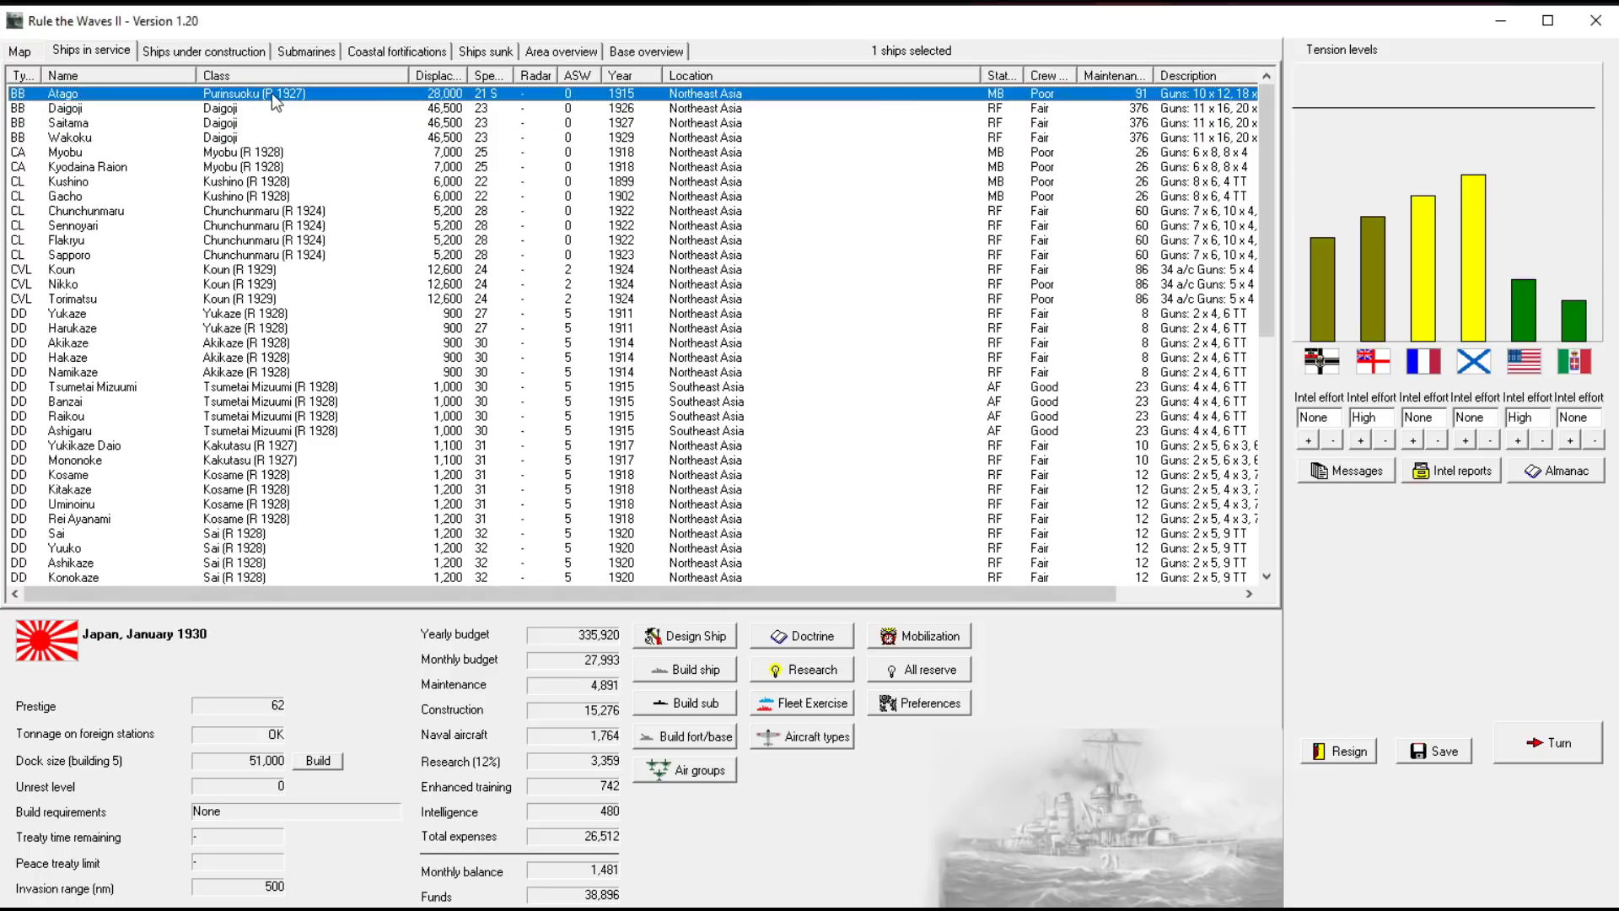
click(253, 151)
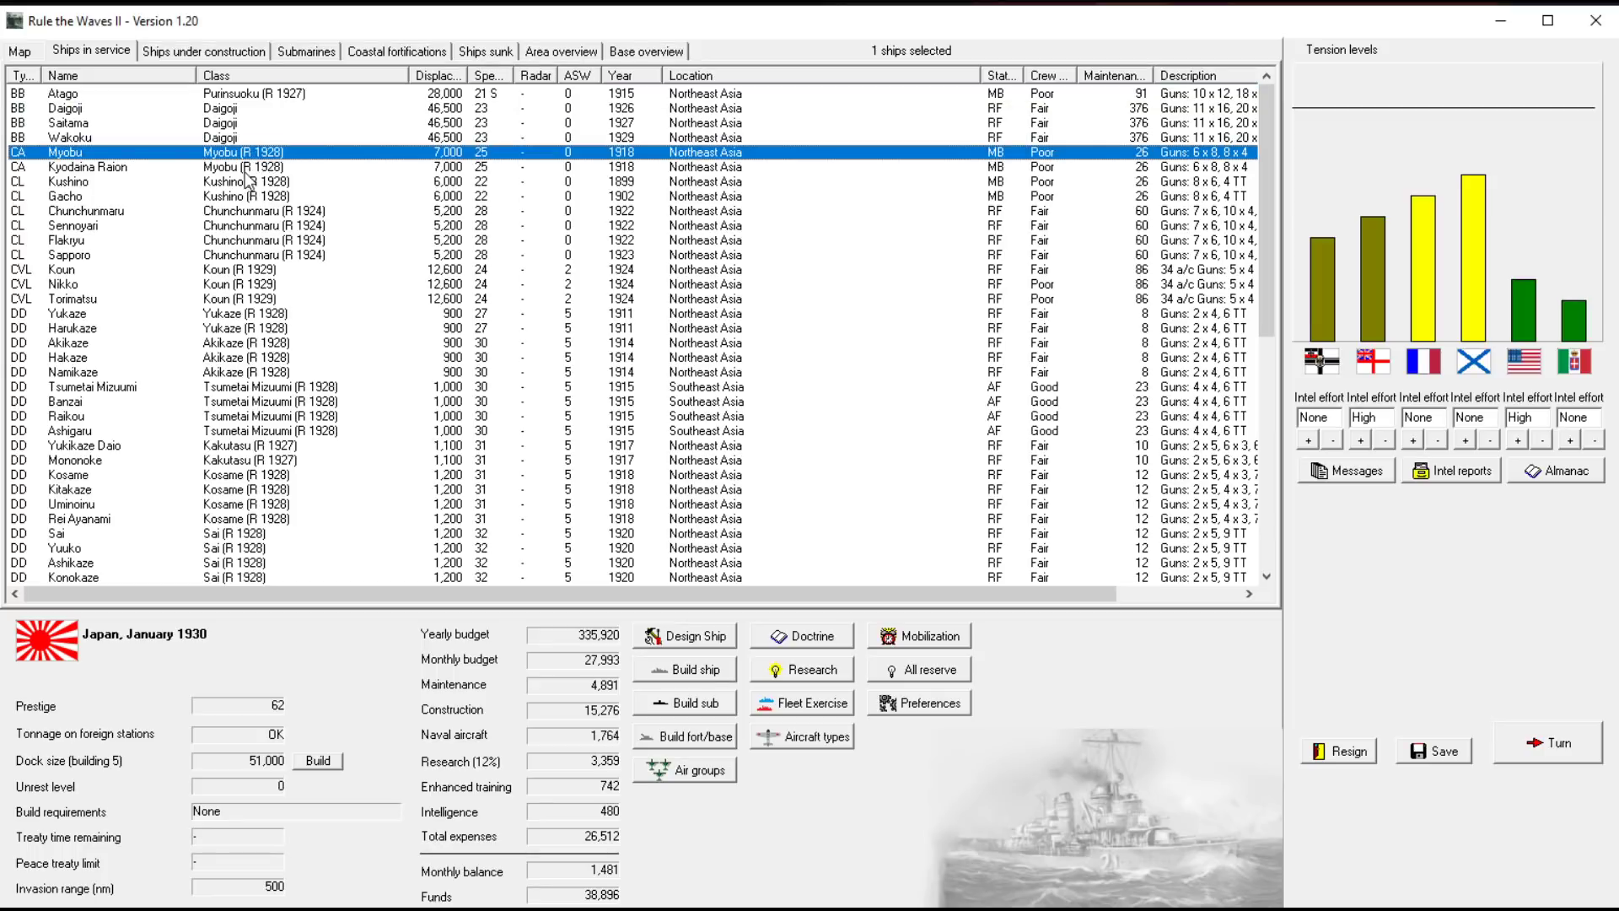
ctrl+click(247, 171)
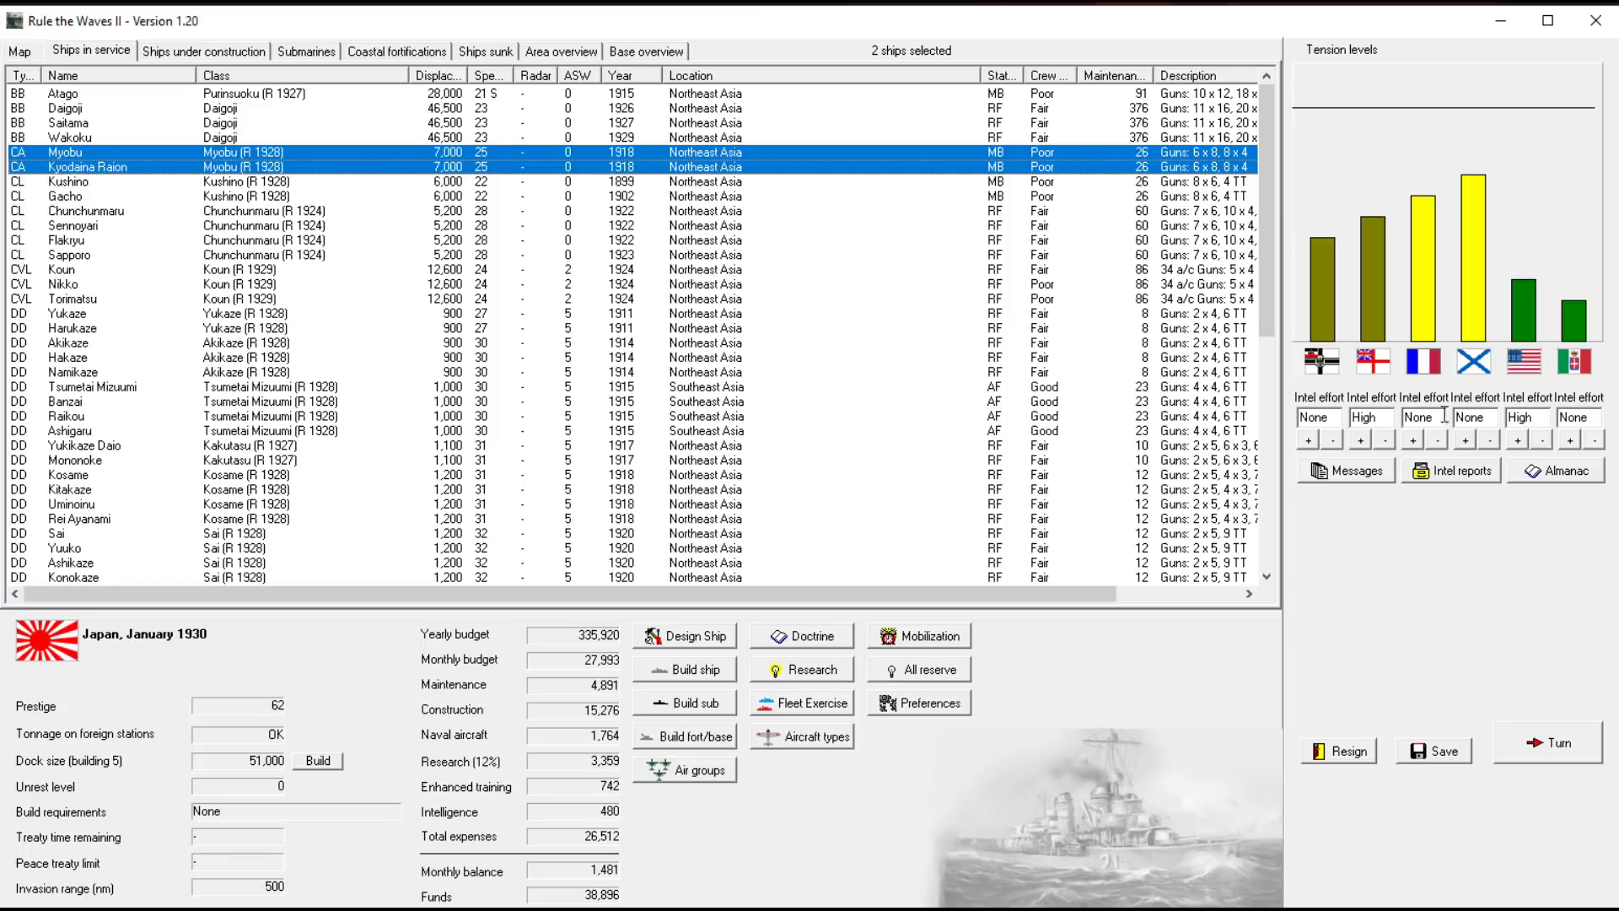
click(674, 373)
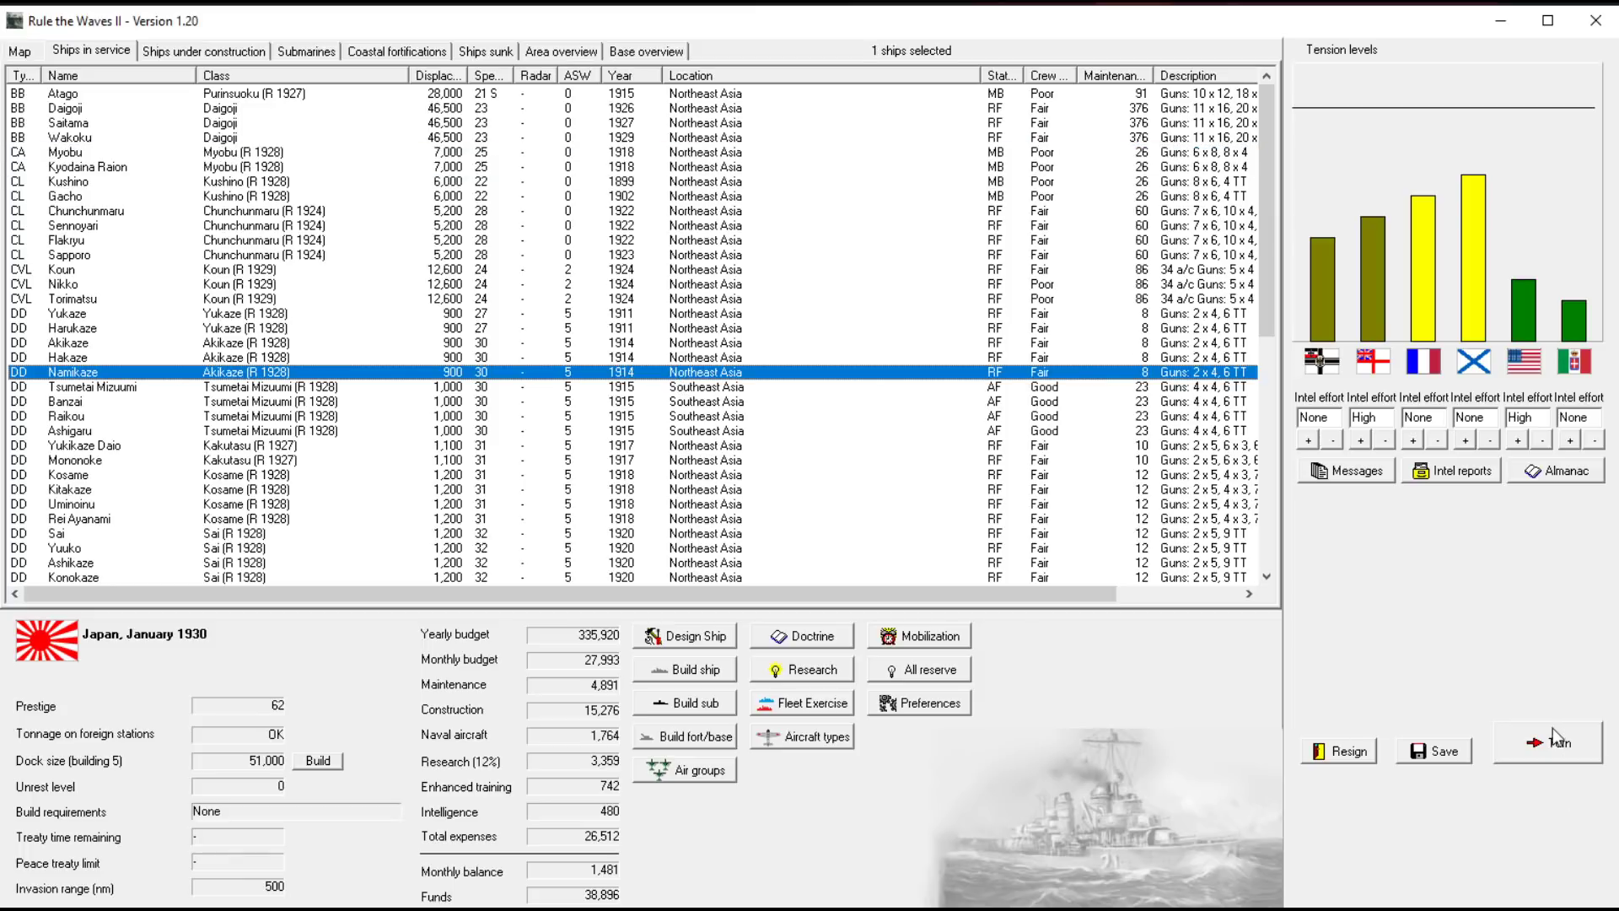
Advance to February 1930, sell technology rights to Italy and dismiss the research news
click(1587, 744)
click(818, 647)
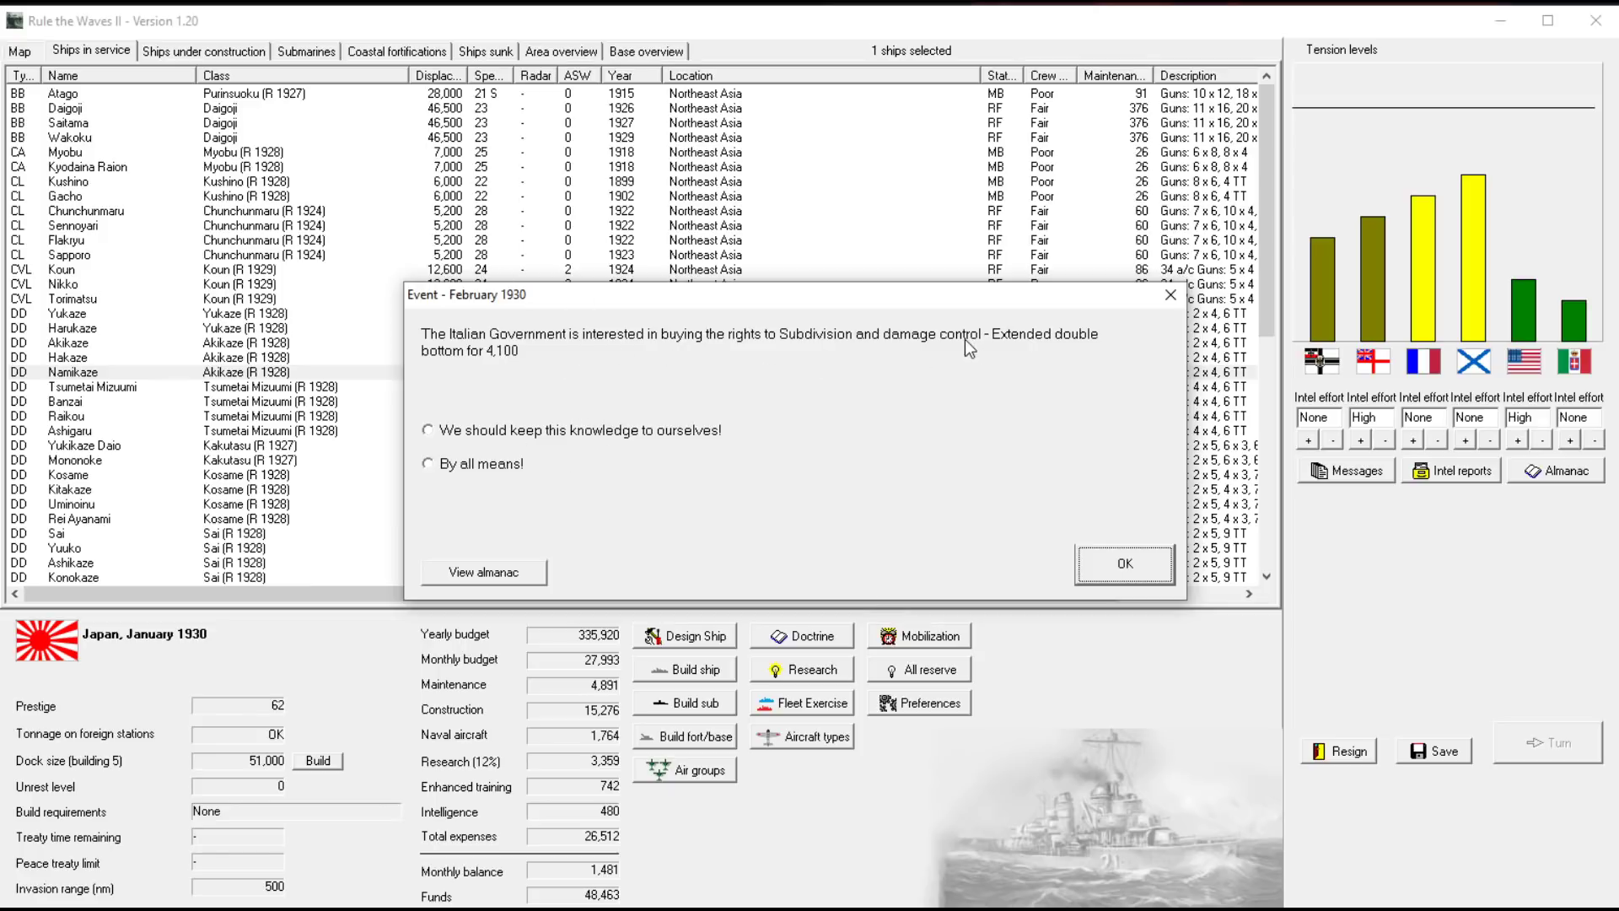
click(479, 466)
click(1120, 553)
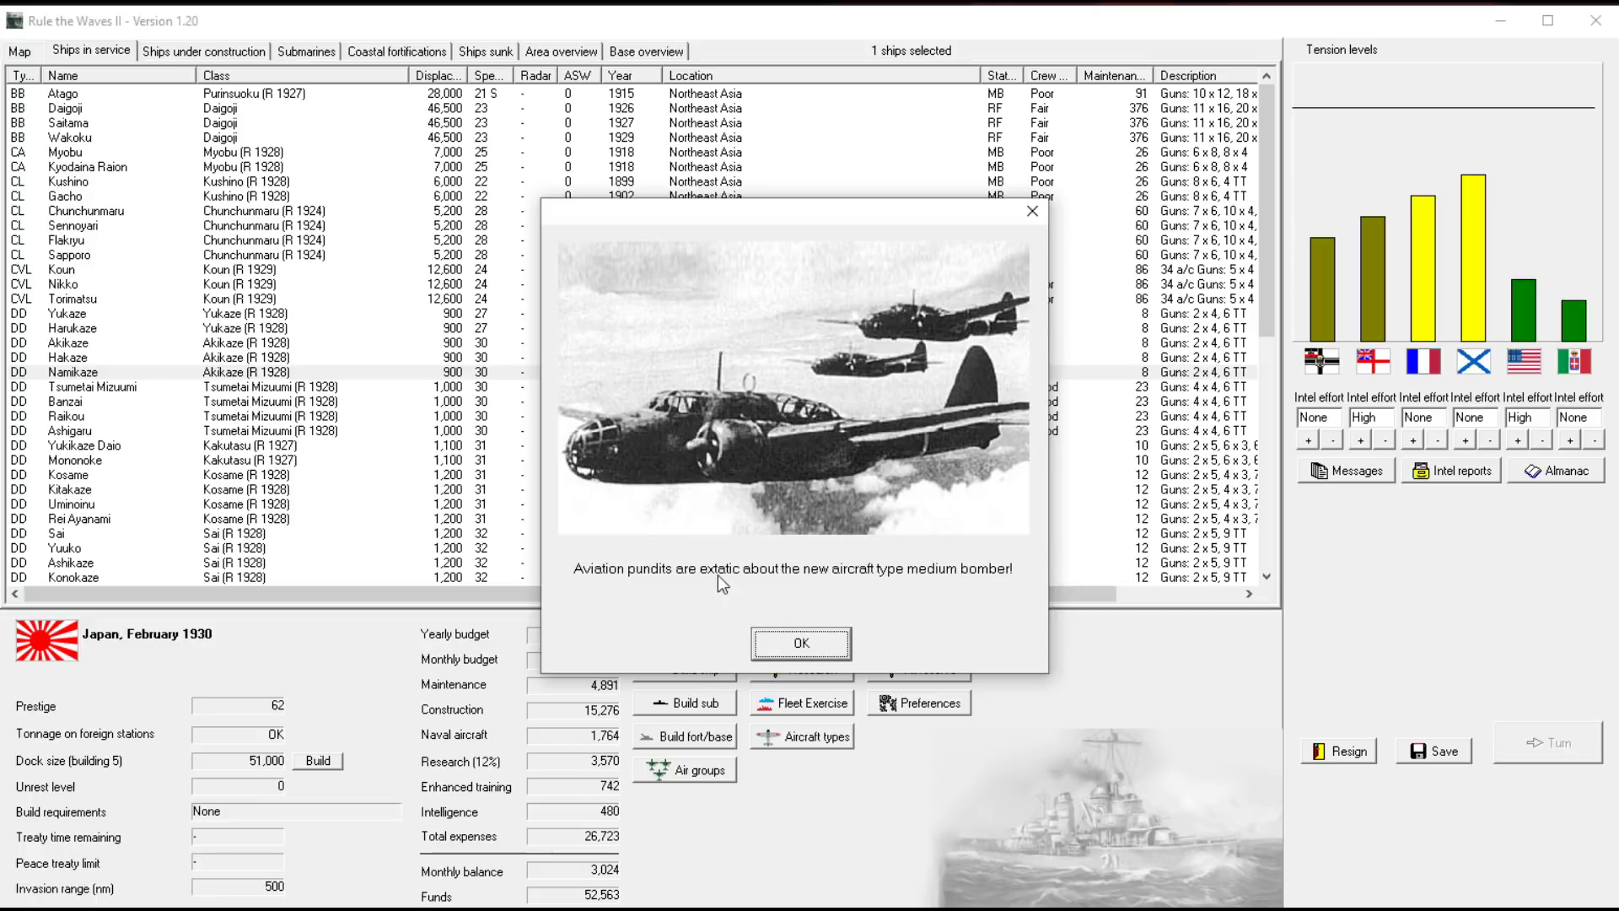
click(813, 645)
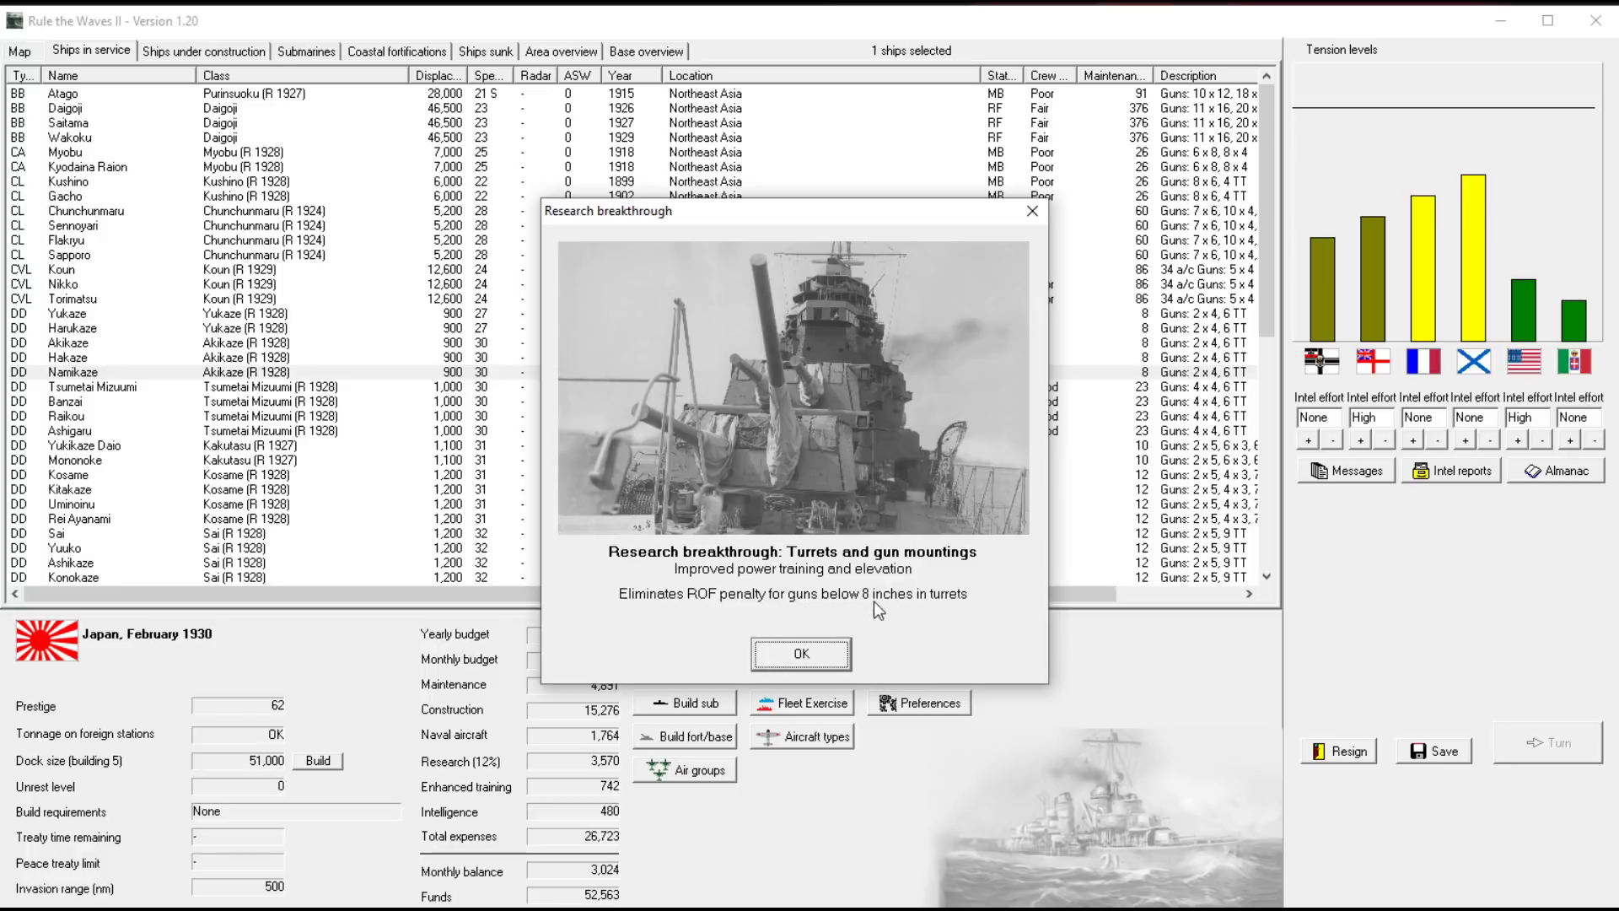
click(801, 655)
click(804, 649)
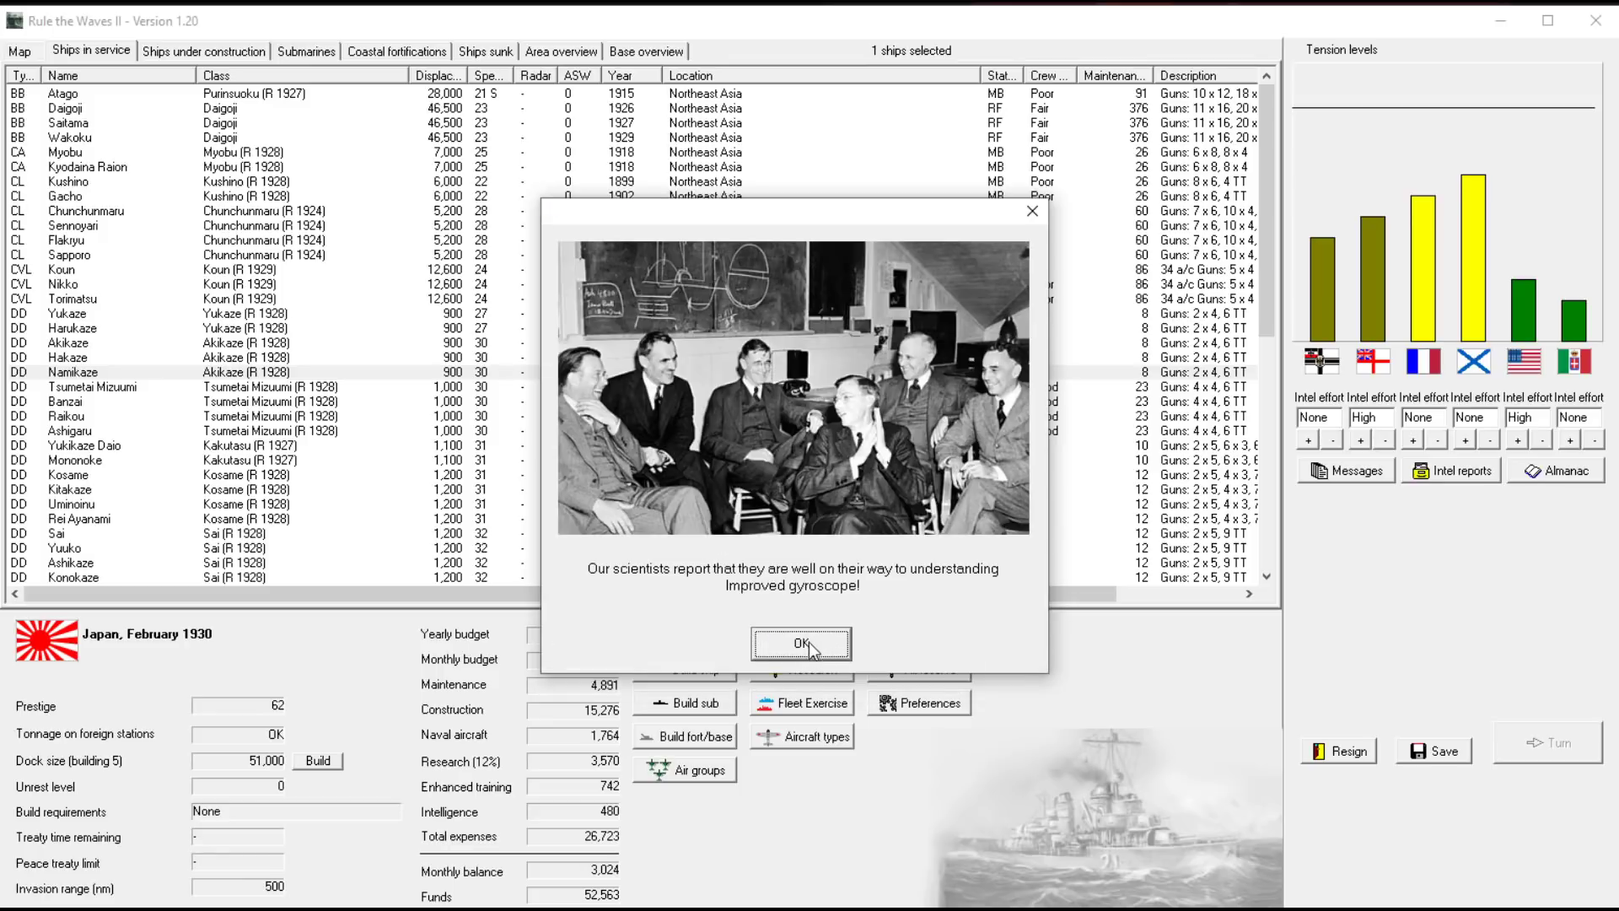
click(811, 638)
click(1134, 628)
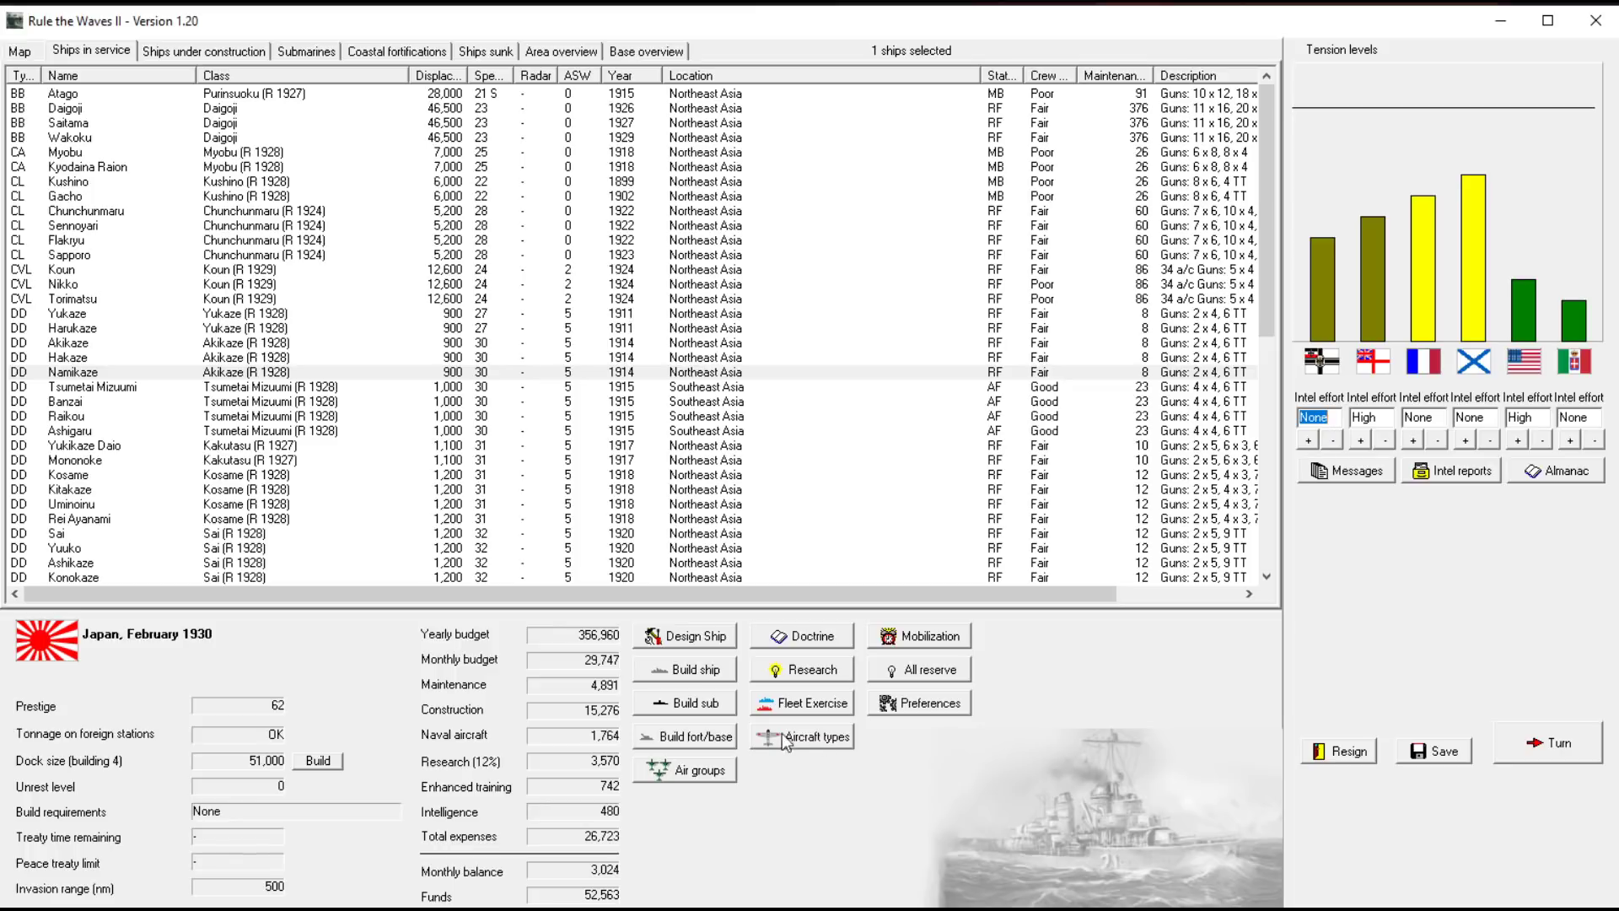
Glance at air group management, then start a new aircraft proposal from Aircraft types
click(706, 775)
click(1360, 683)
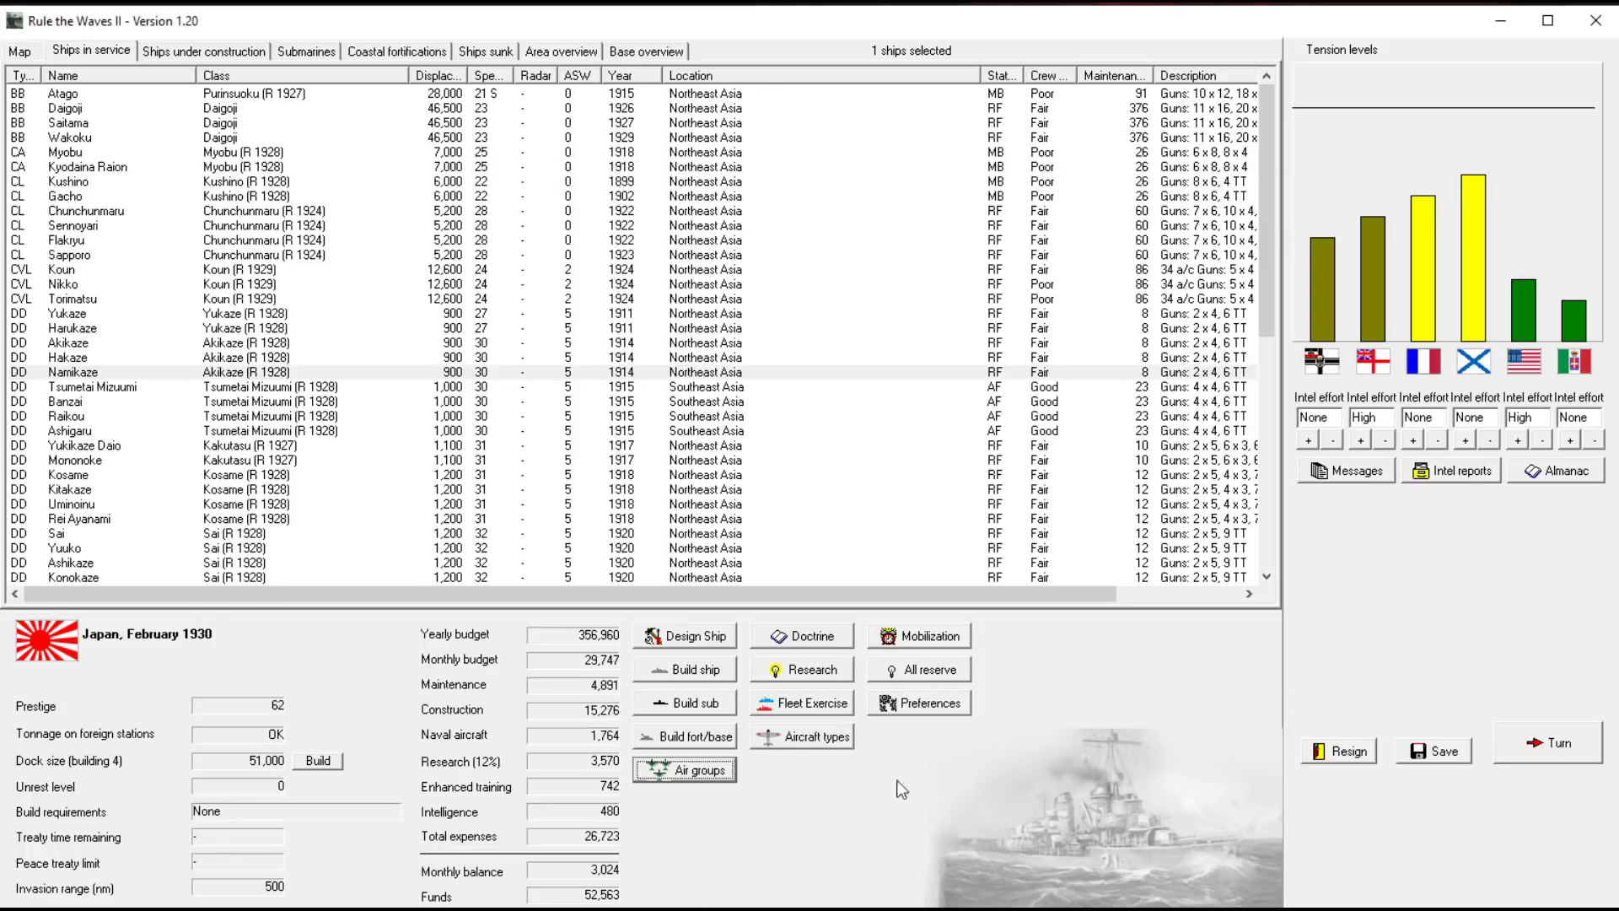
click(821, 741)
click(523, 662)
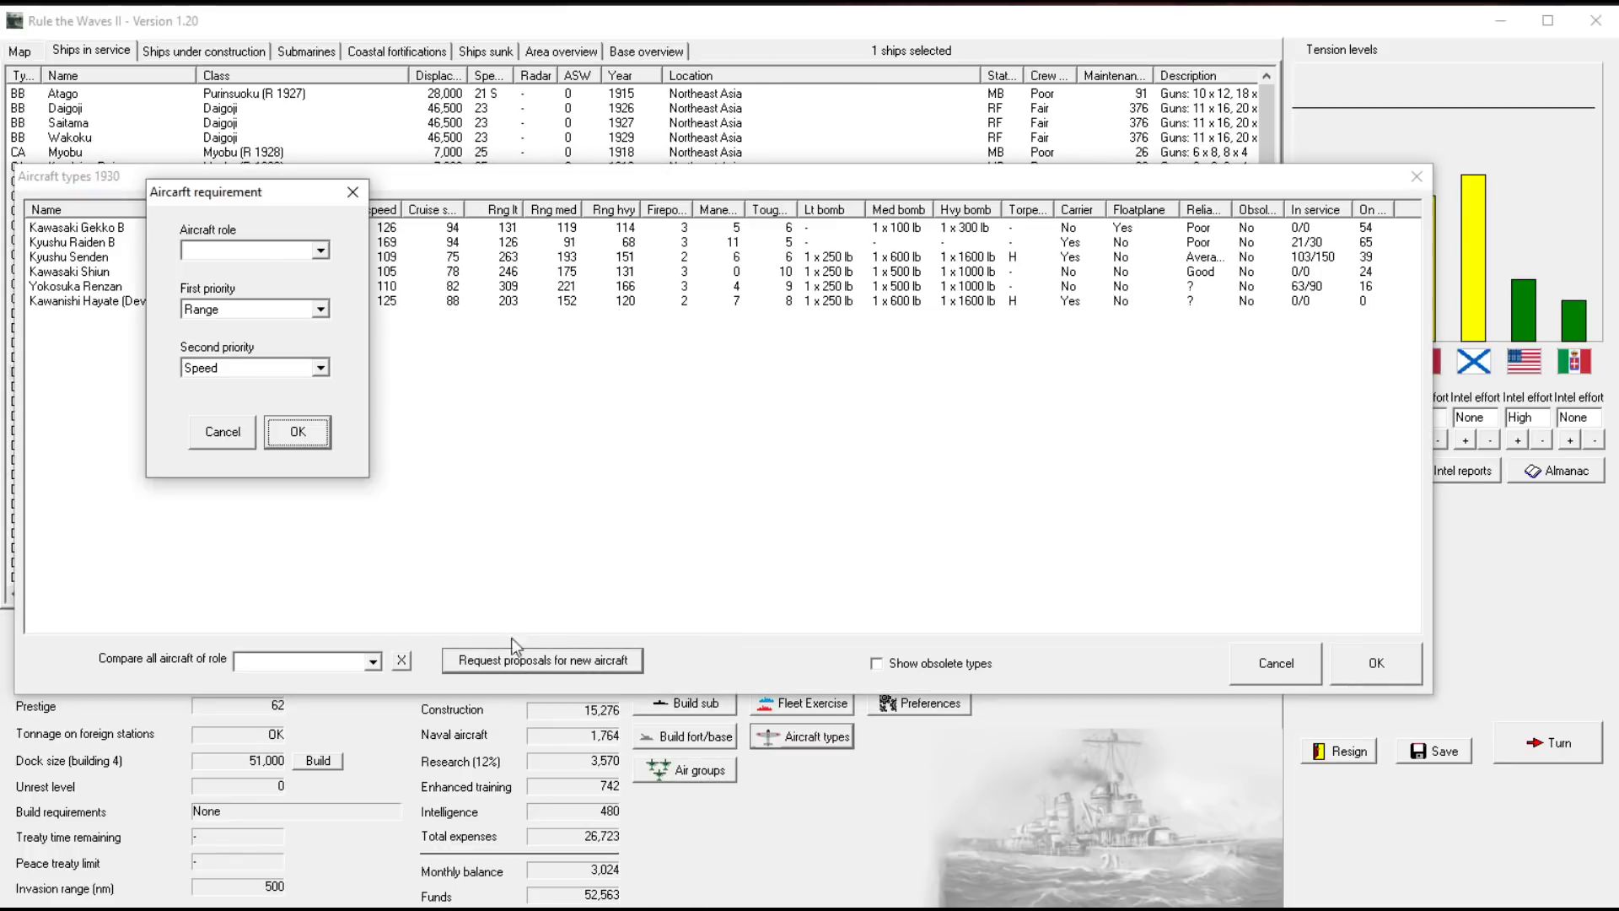
Request a Medium bomber with Range first priority and Reliability second, and submit it
click(236, 253)
click(229, 320)
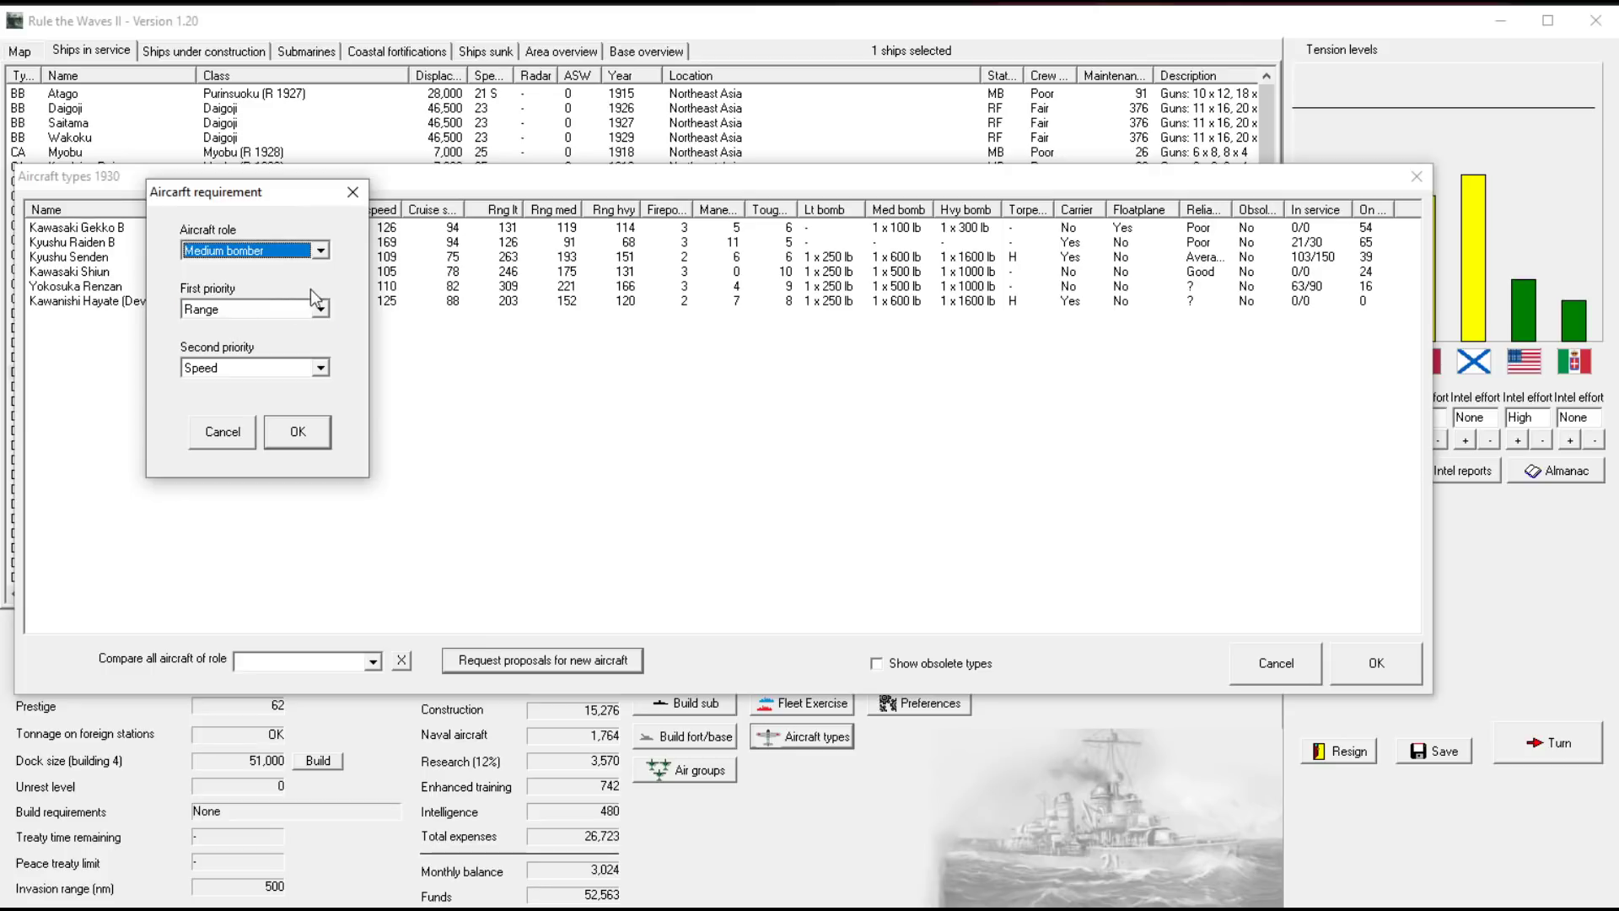
click(320, 311)
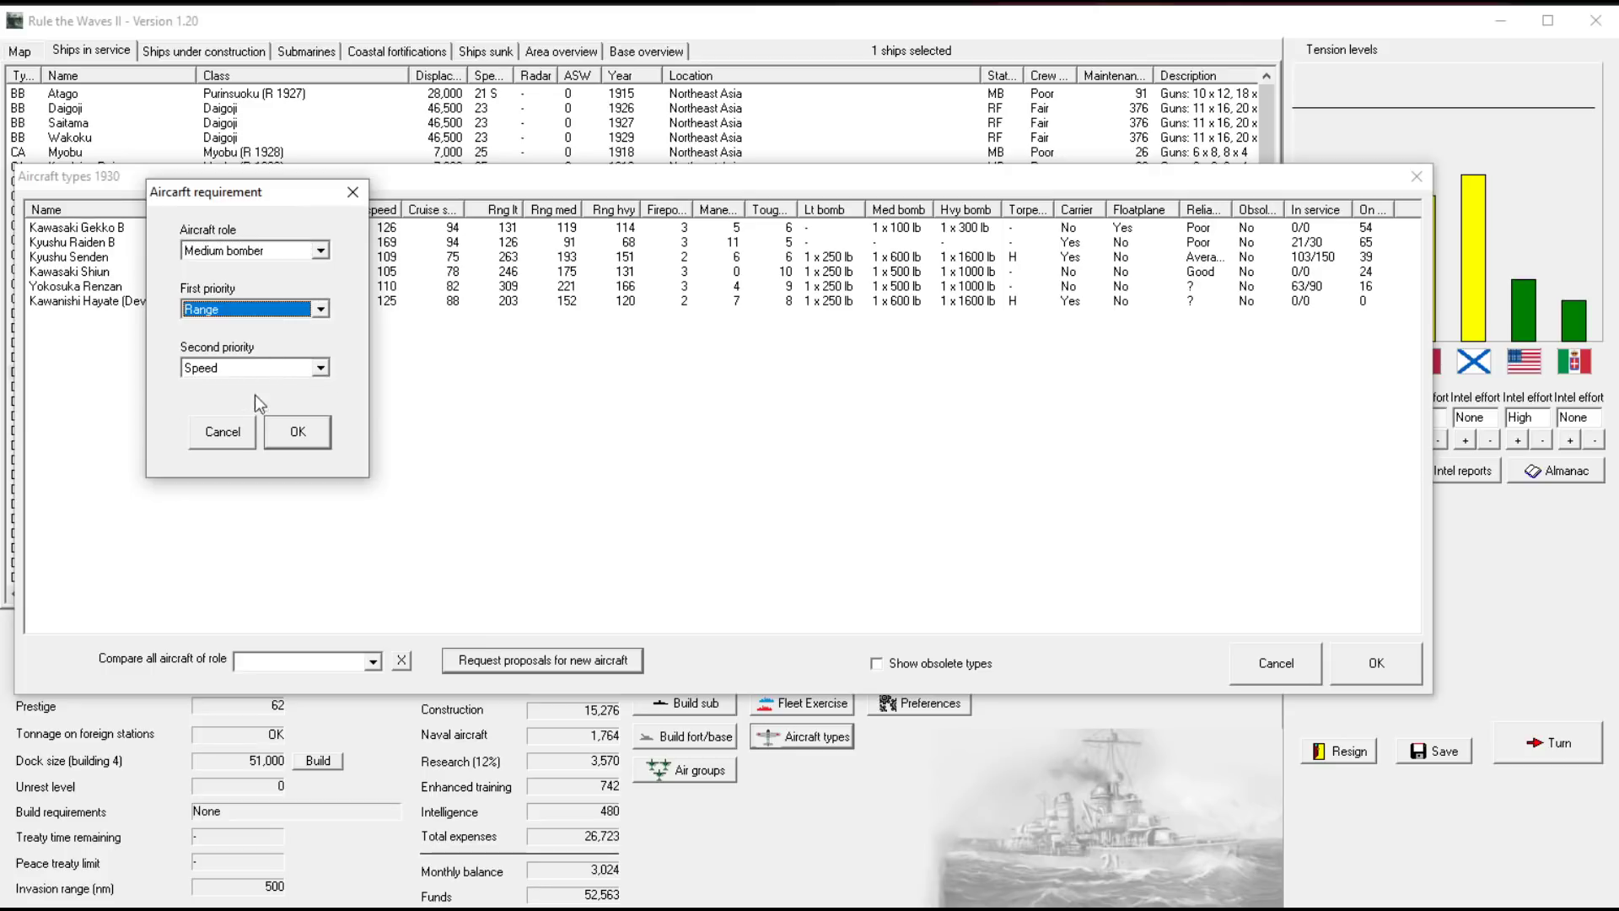
click(320, 369)
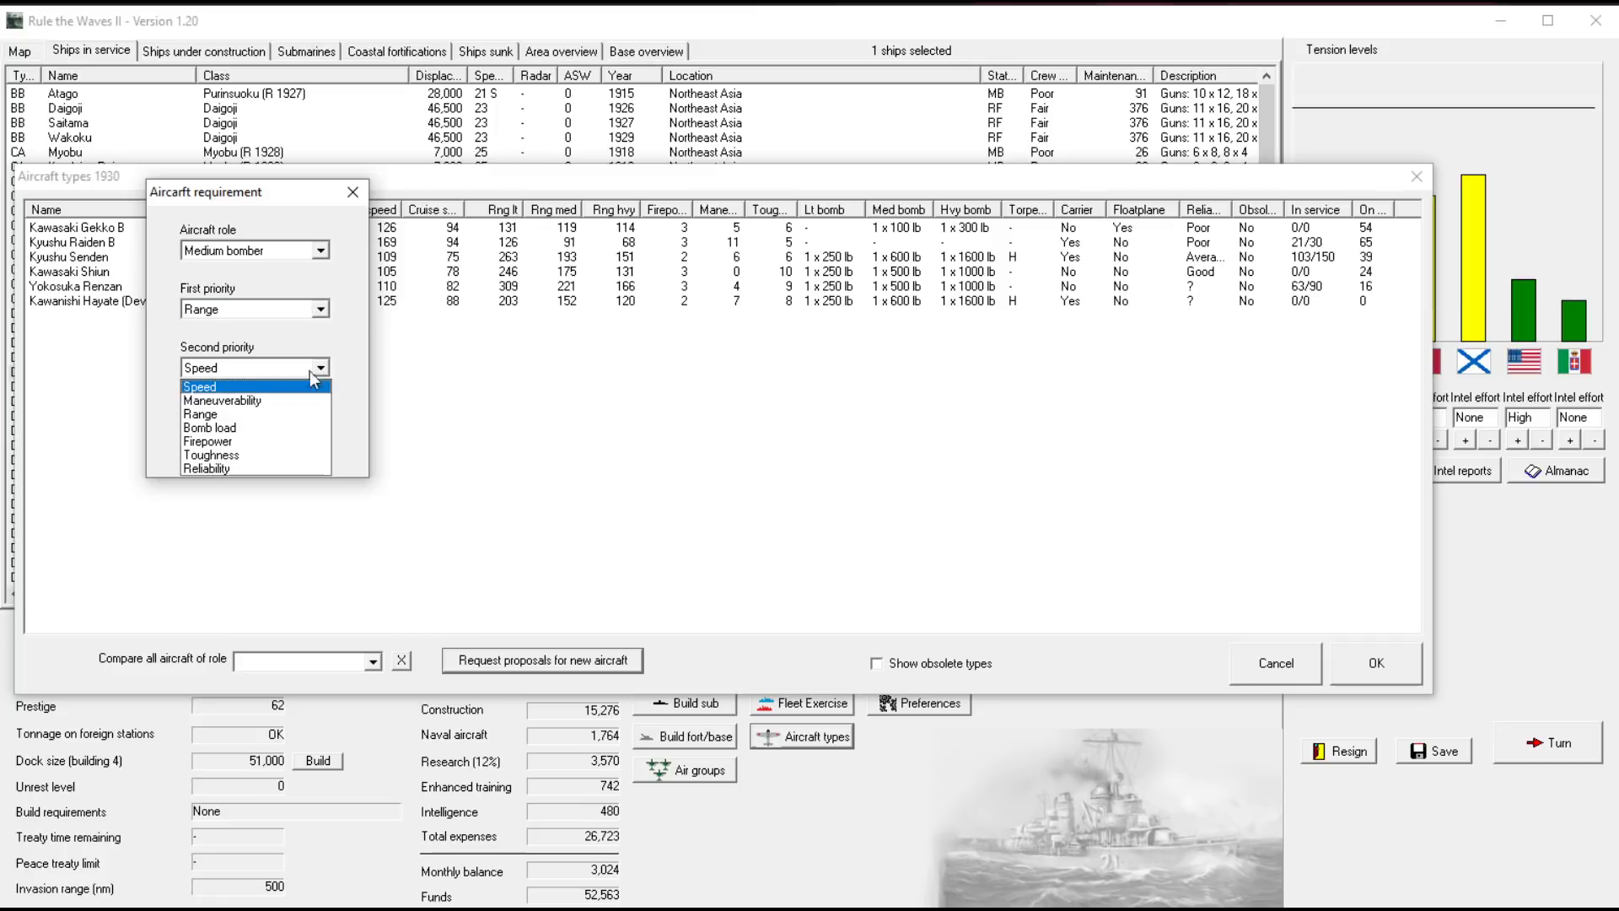
click(253, 468)
click(298, 433)
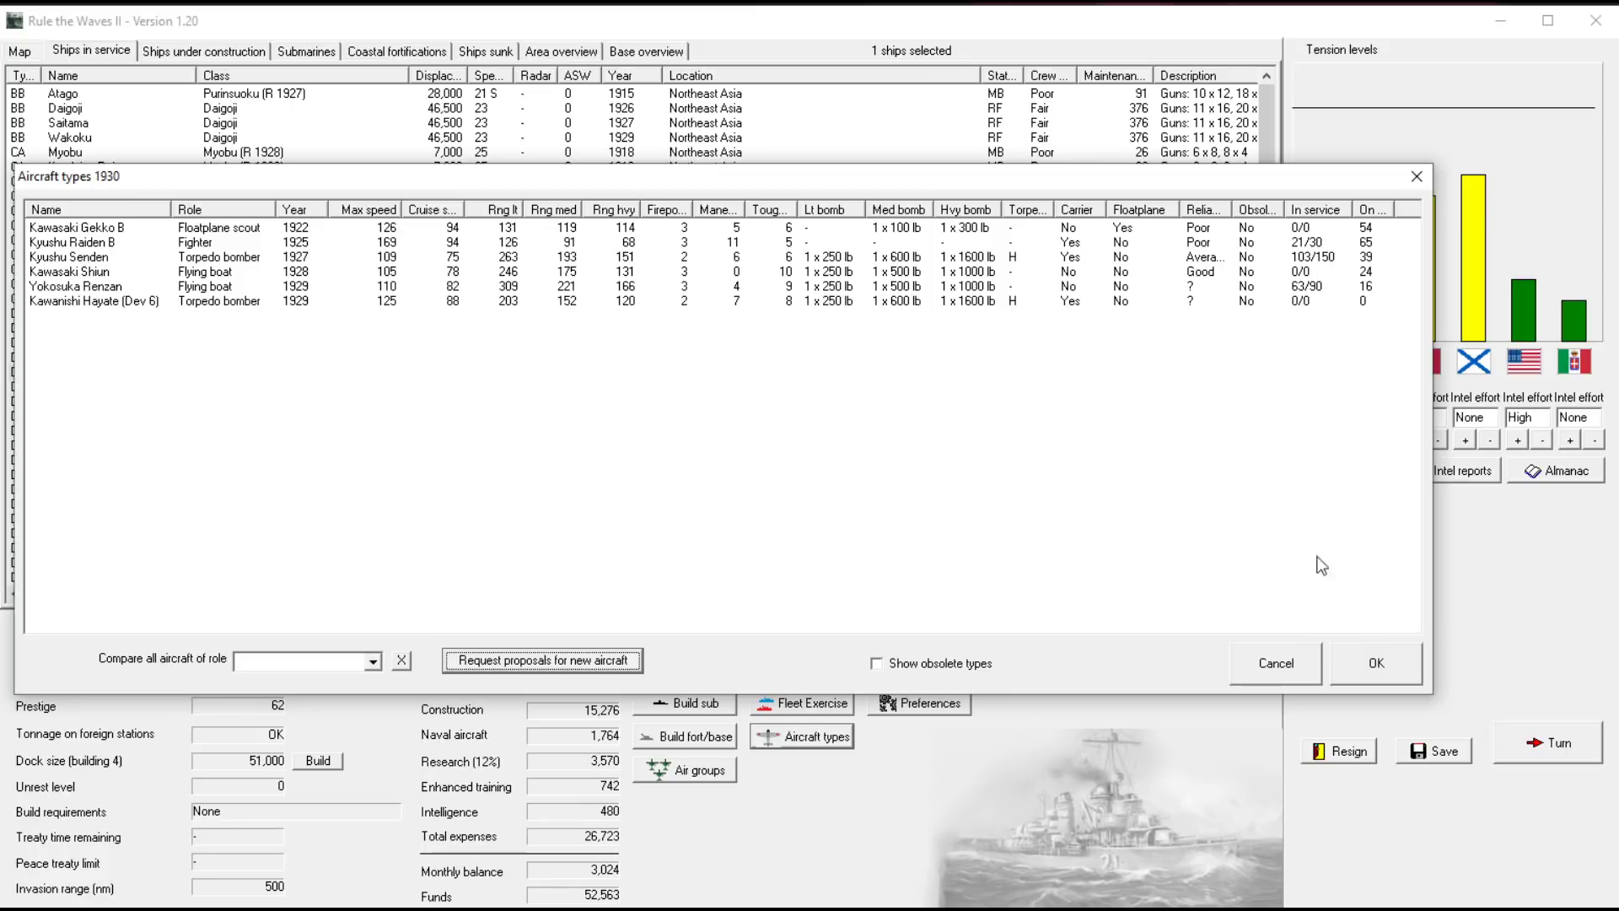
Compare the Kawasaki Shiun and Yokosuka Renzan rows and widen the On stock column
click(1187, 271)
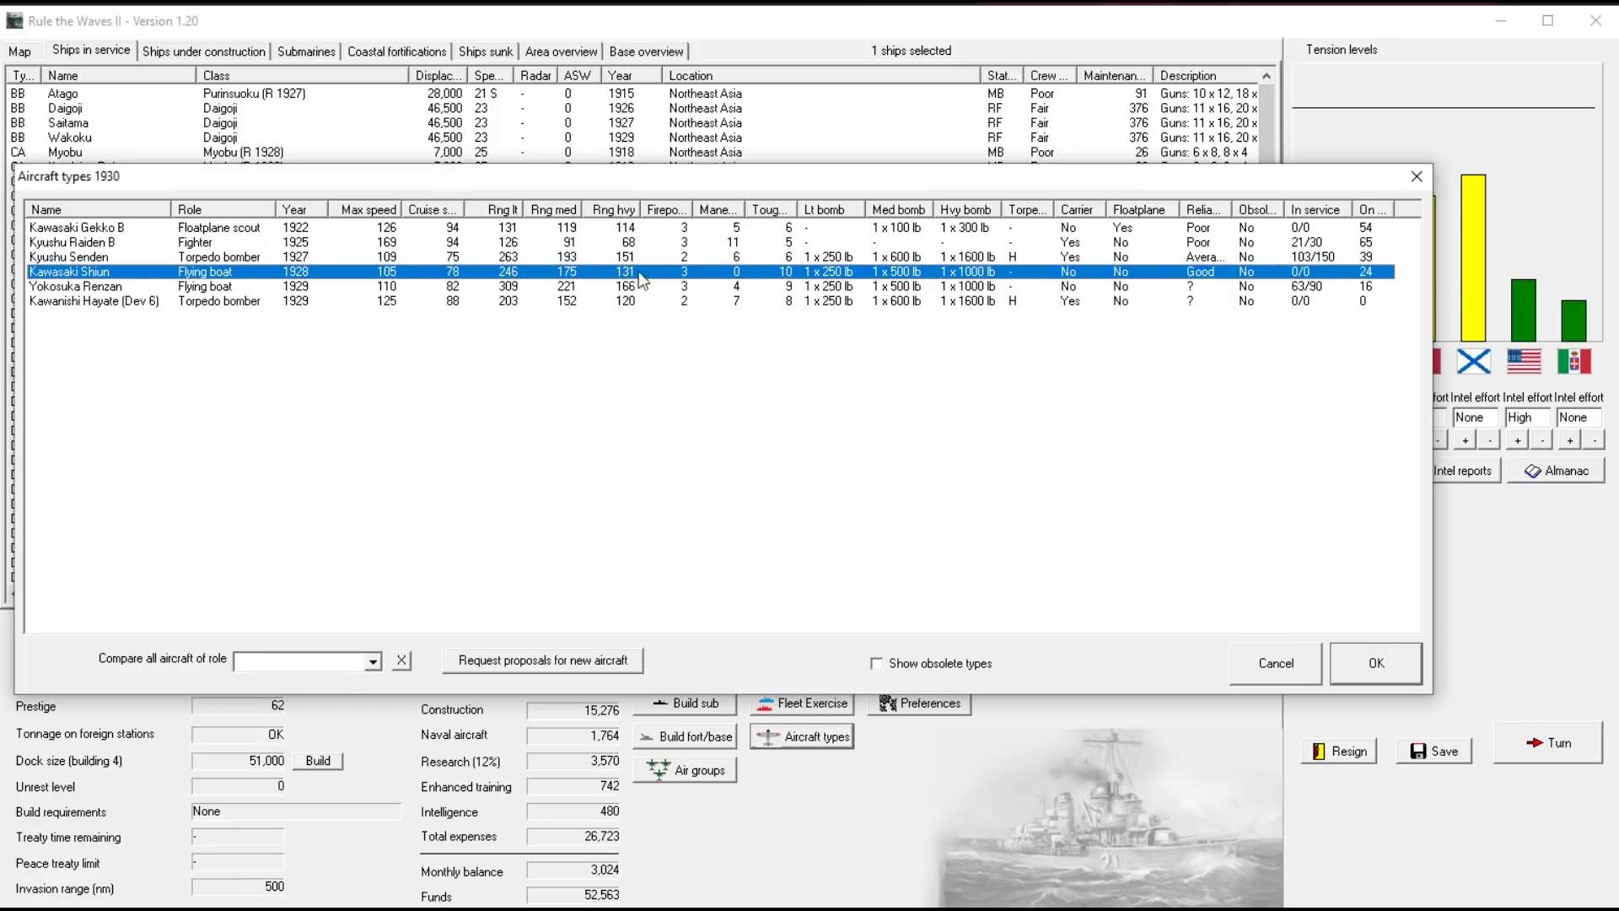
click(212, 291)
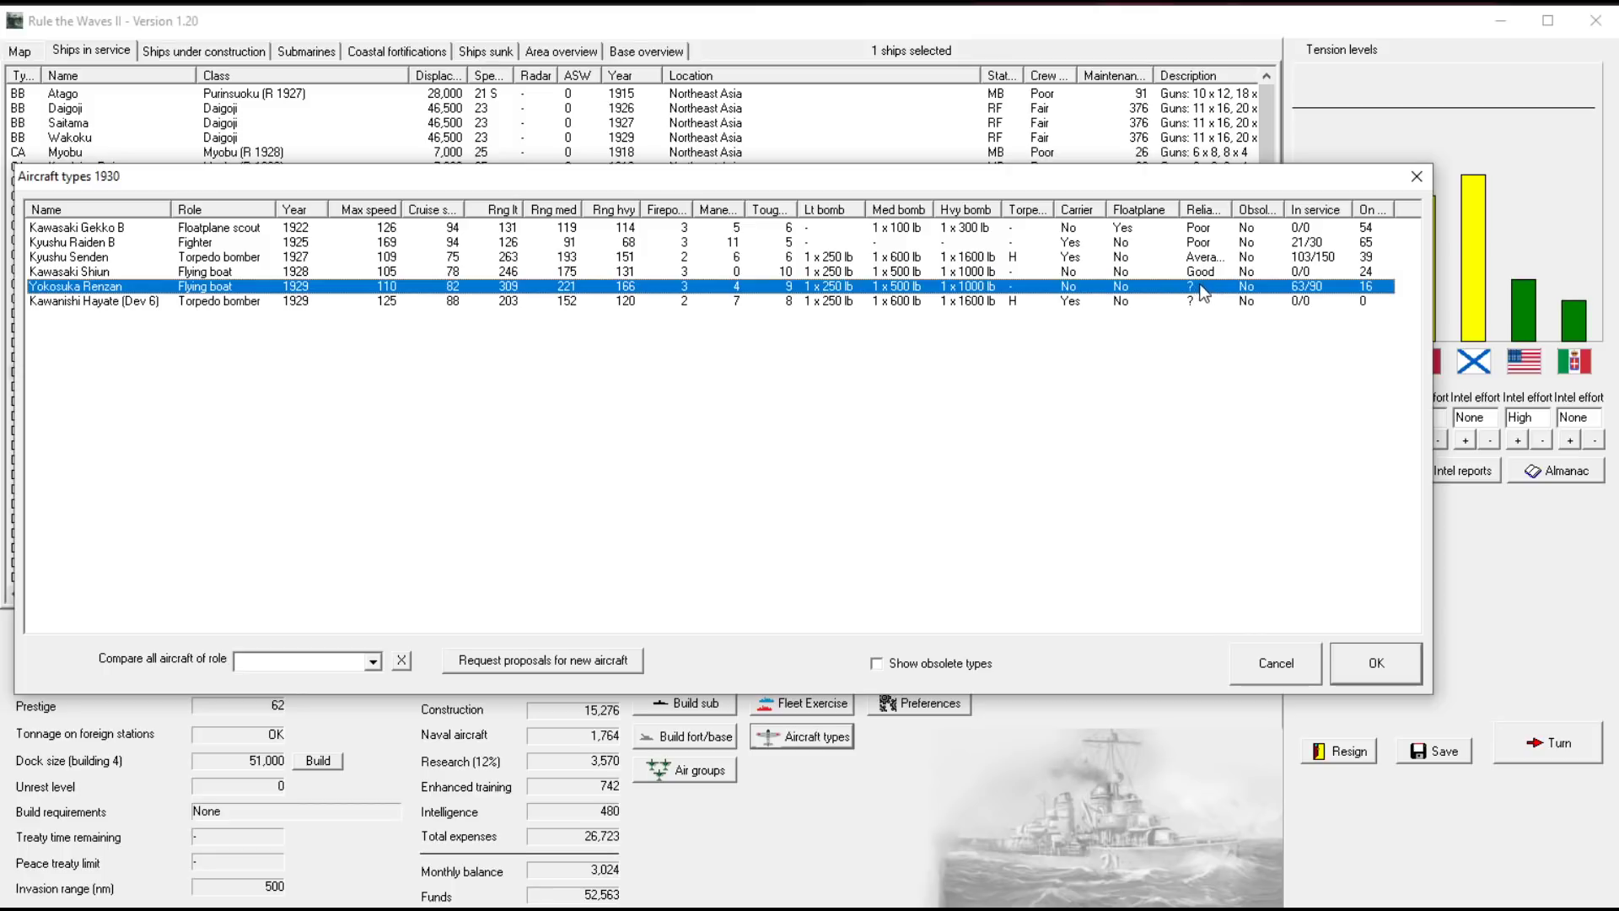
click(222, 273)
right_click(1328, 269)
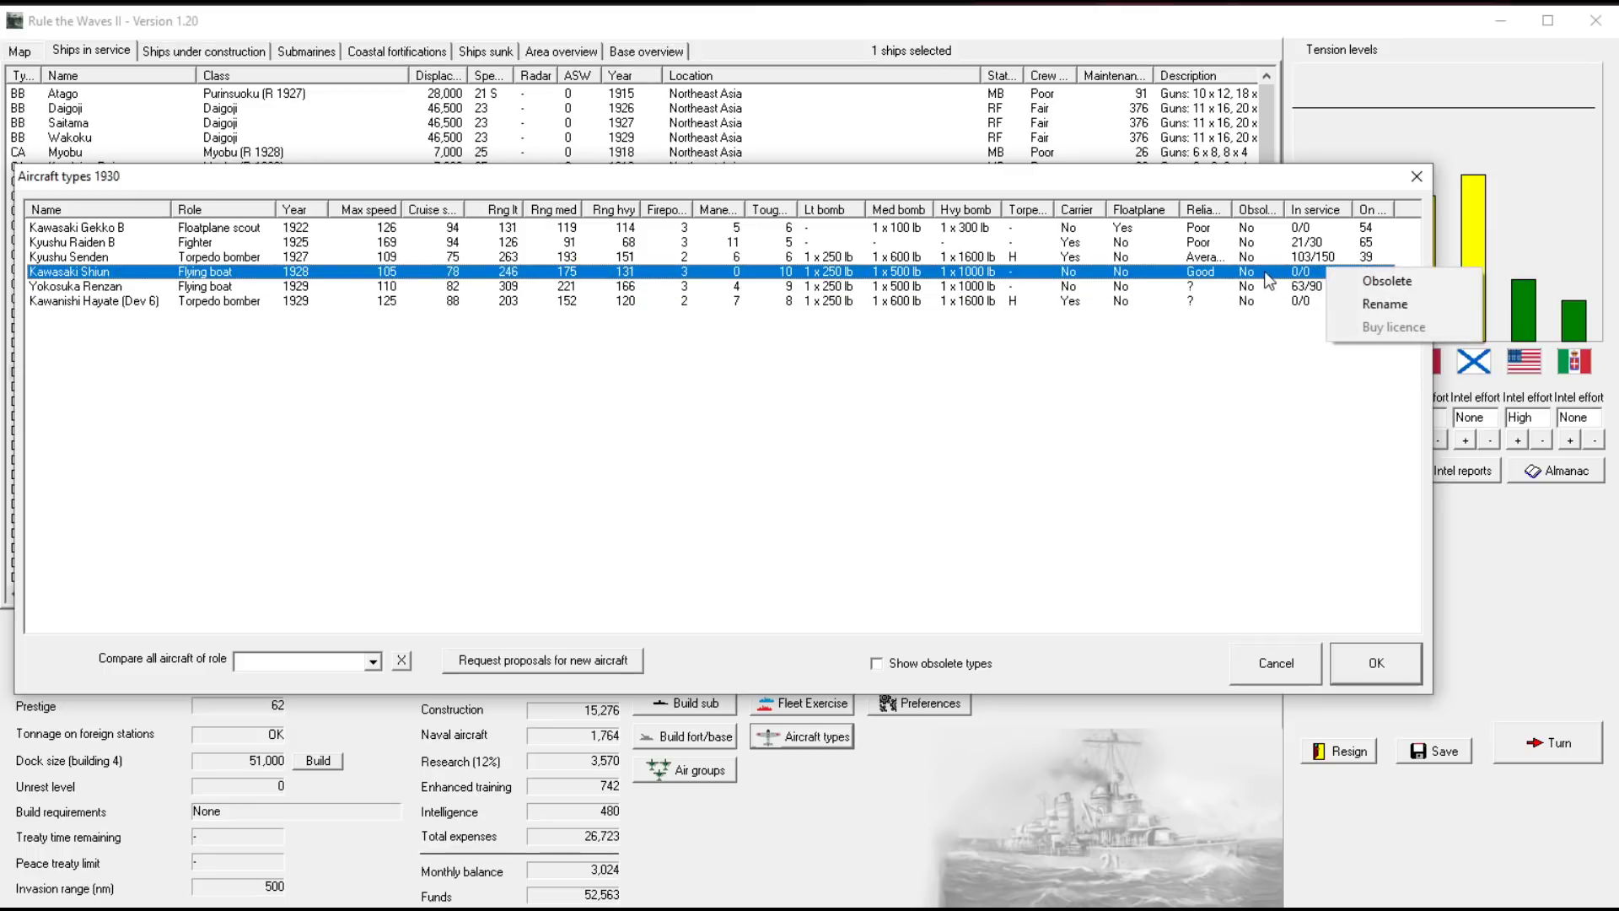
click(1243, 286)
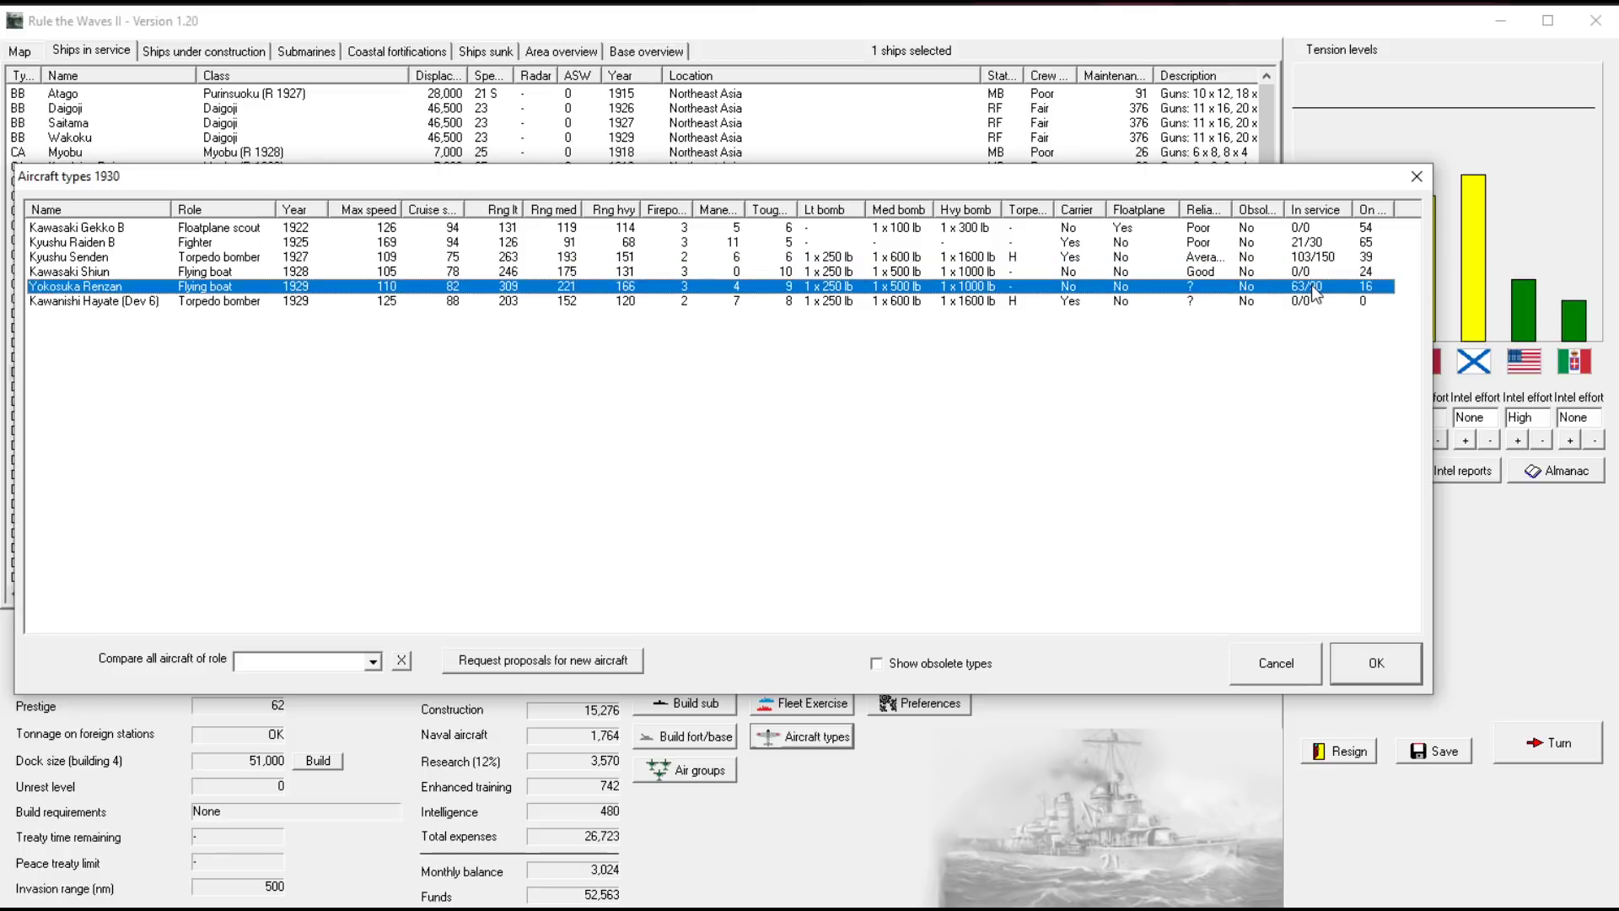
click(1247, 277)
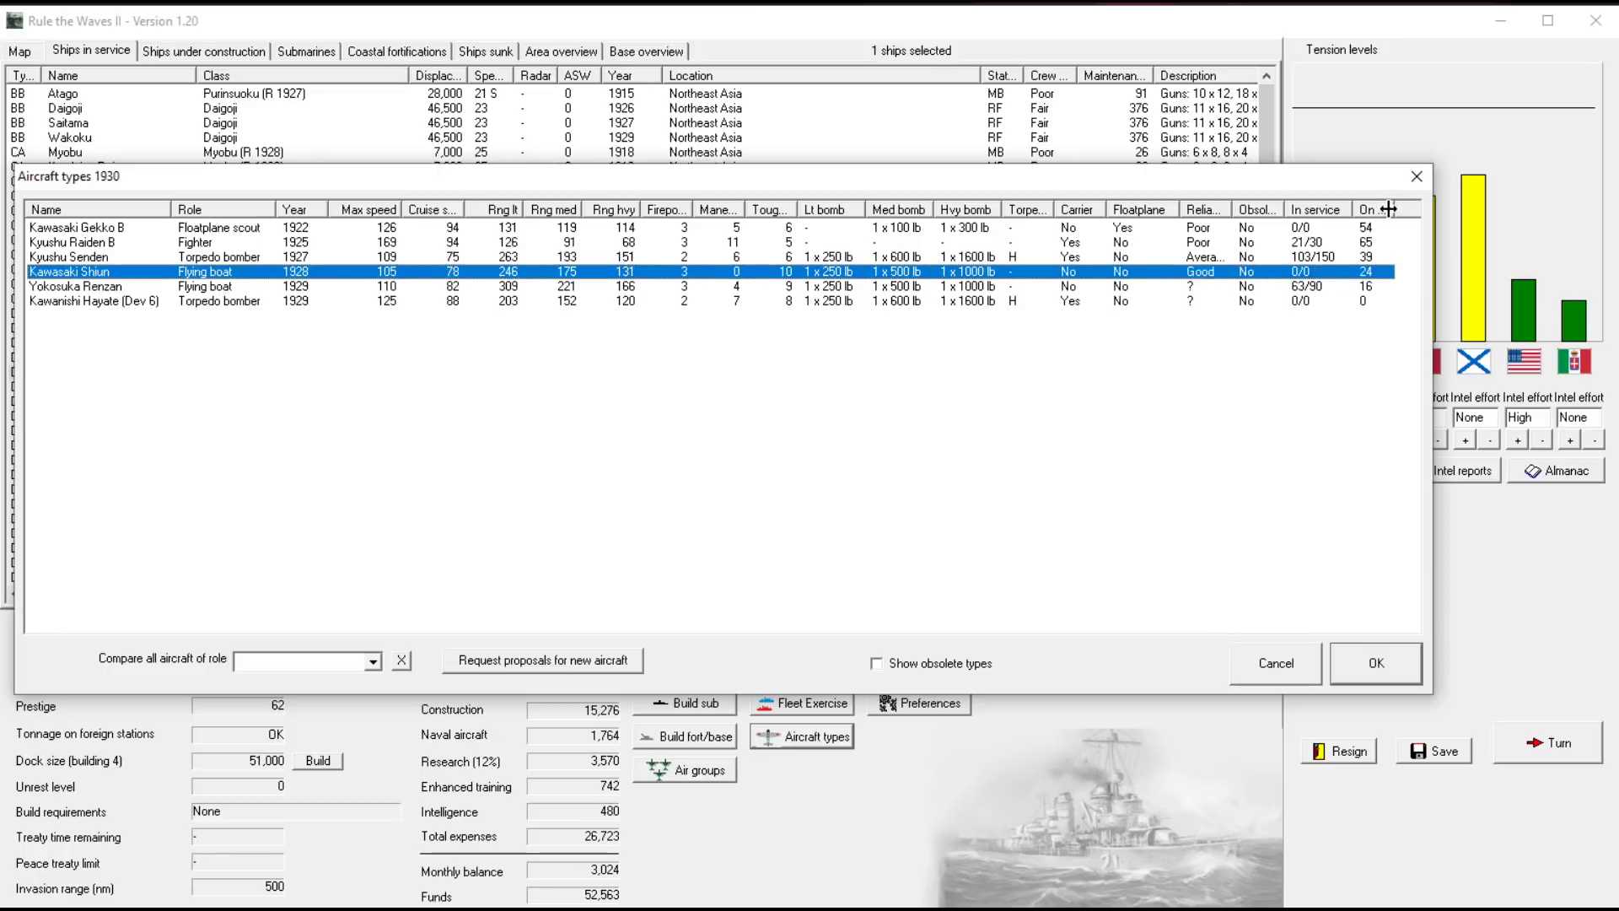
drag(1390, 209, 1405, 210)
Check the flying boats against the Kyushu Senden torpedo bomber, close the list and pick Yukaze
click(310, 289)
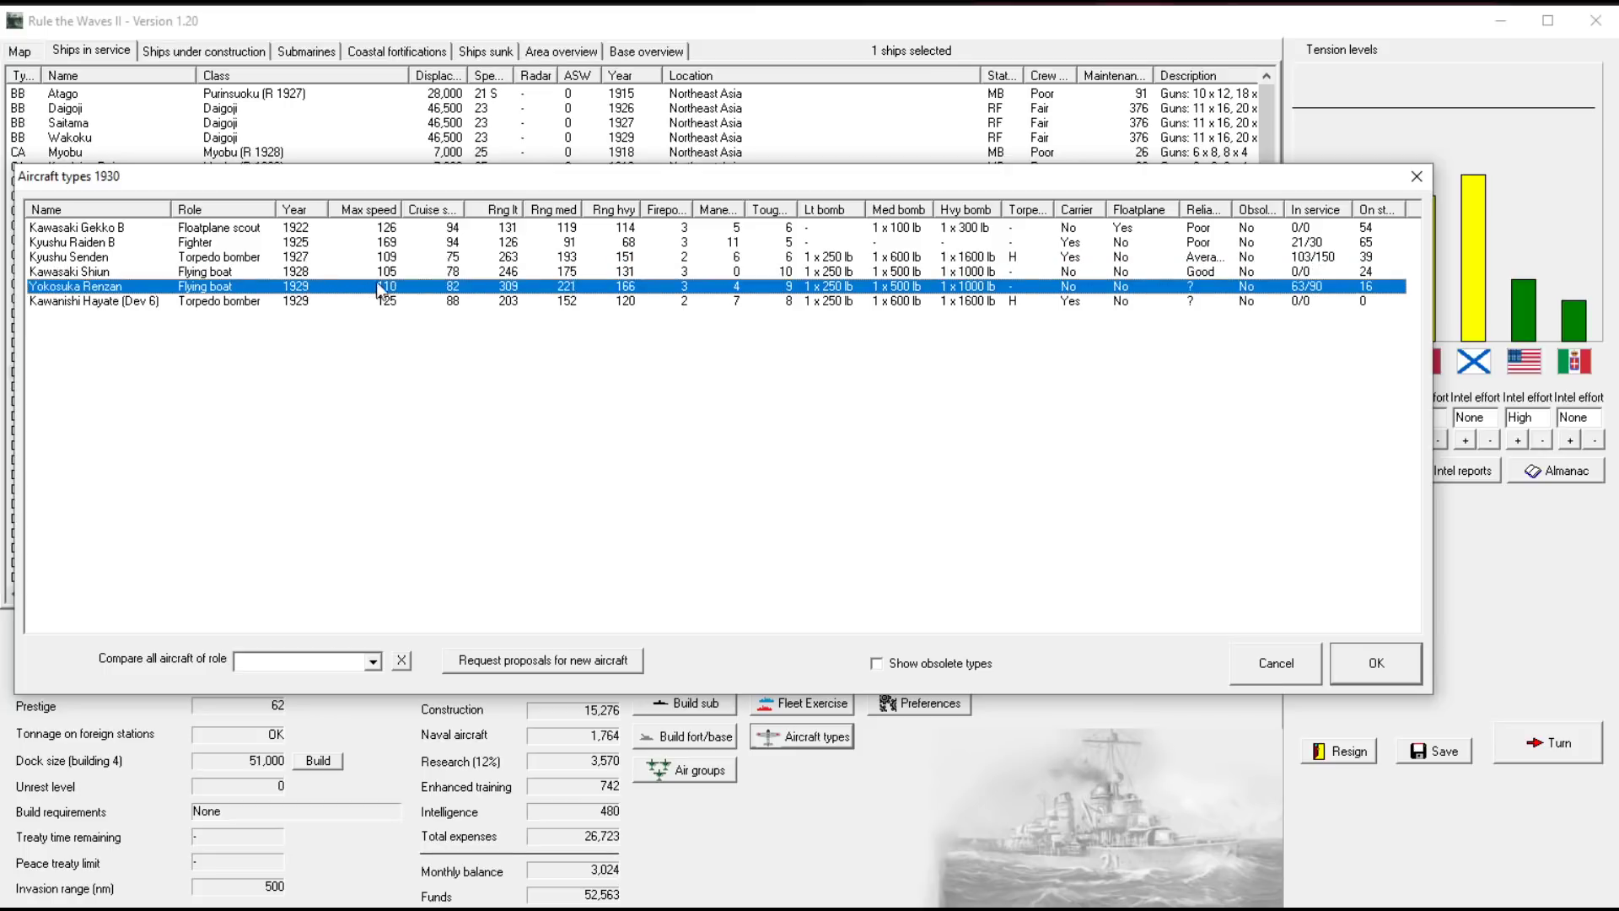
click(527, 273)
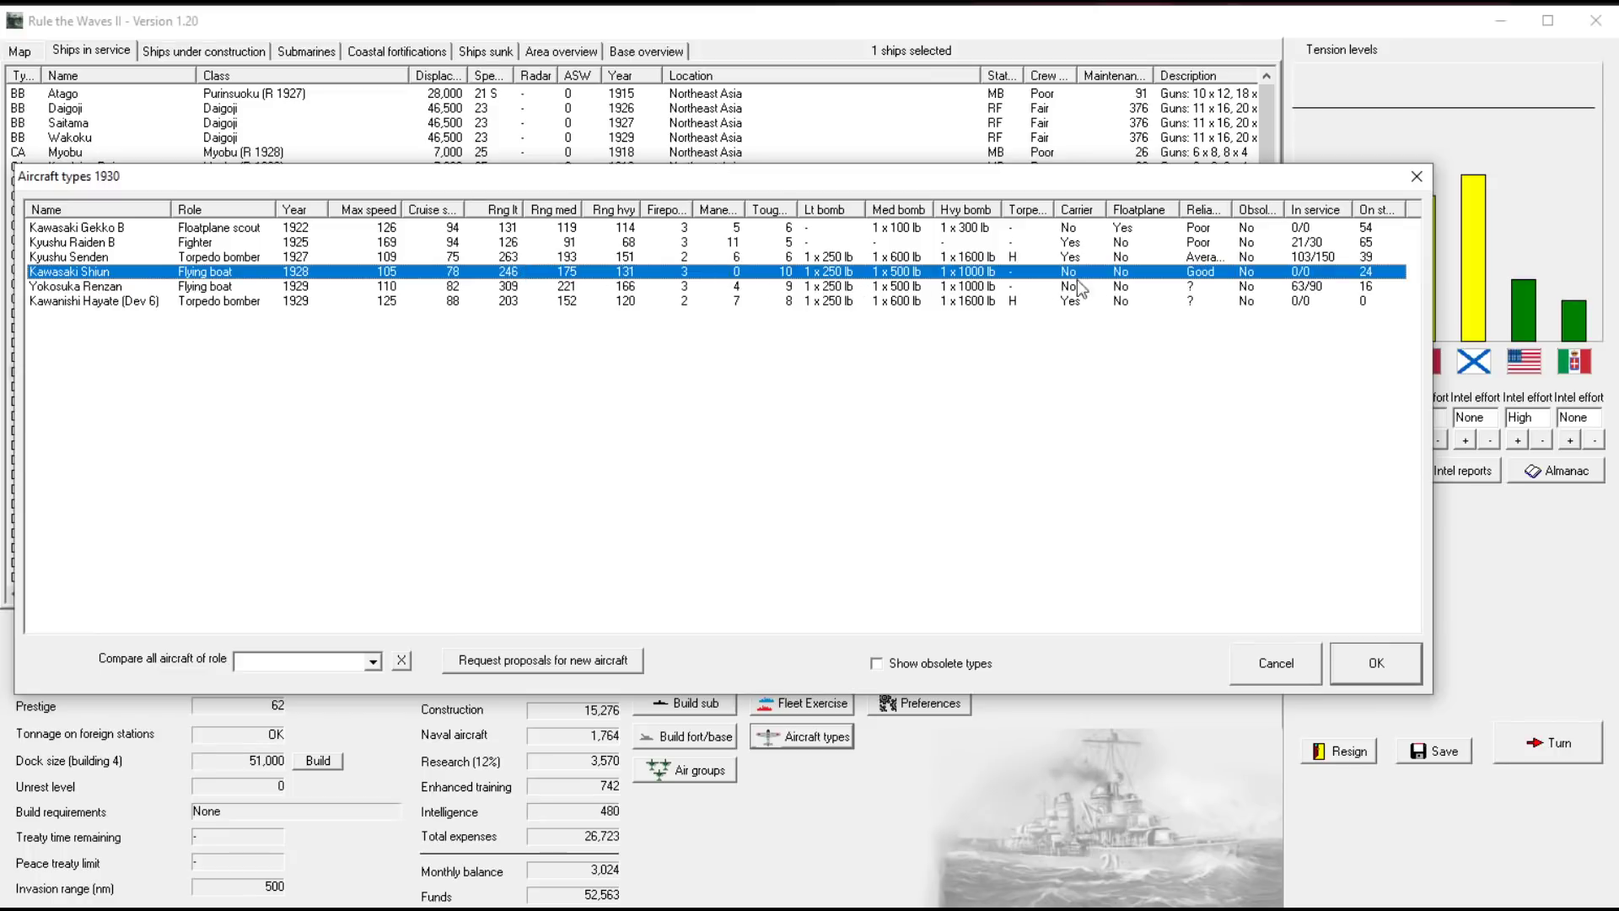
click(1187, 288)
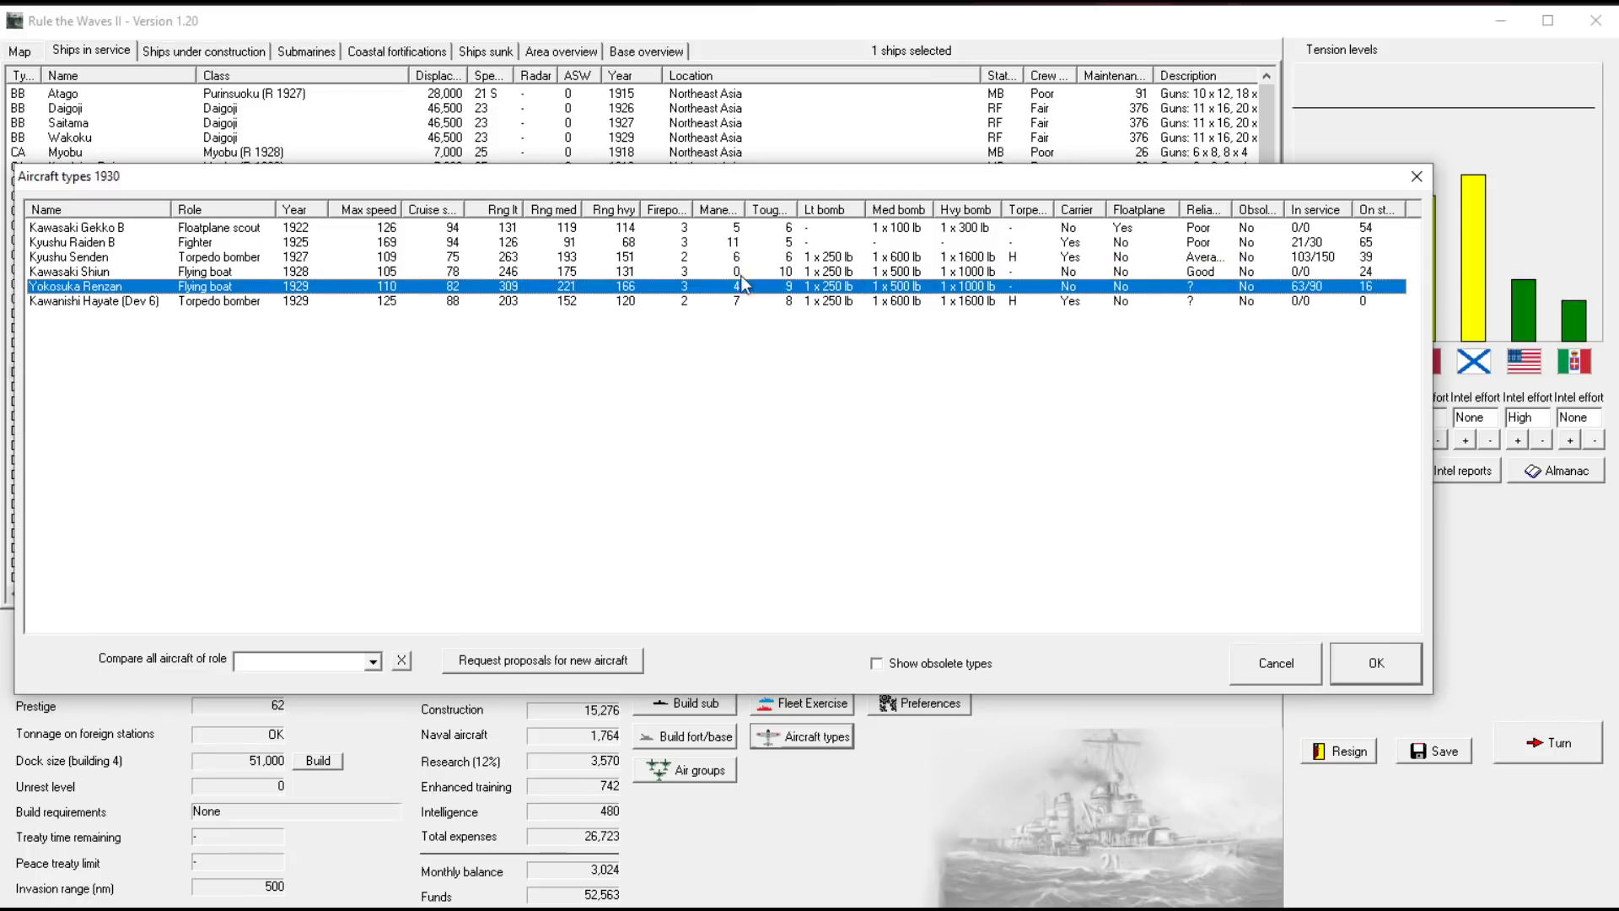
click(104, 273)
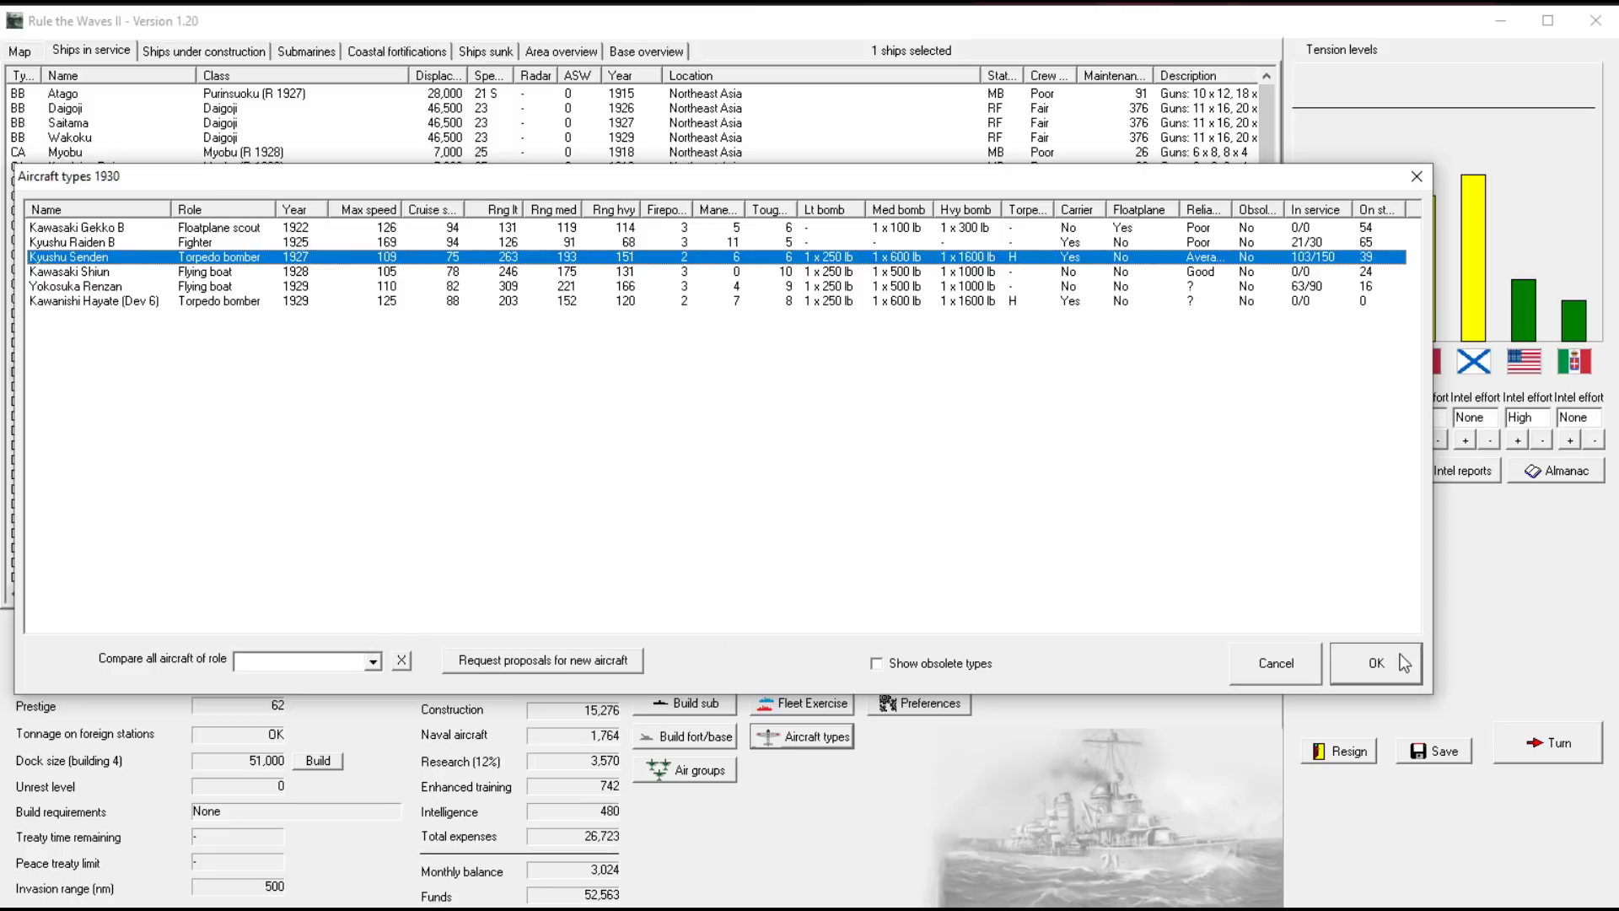
click(1375, 662)
click(380, 315)
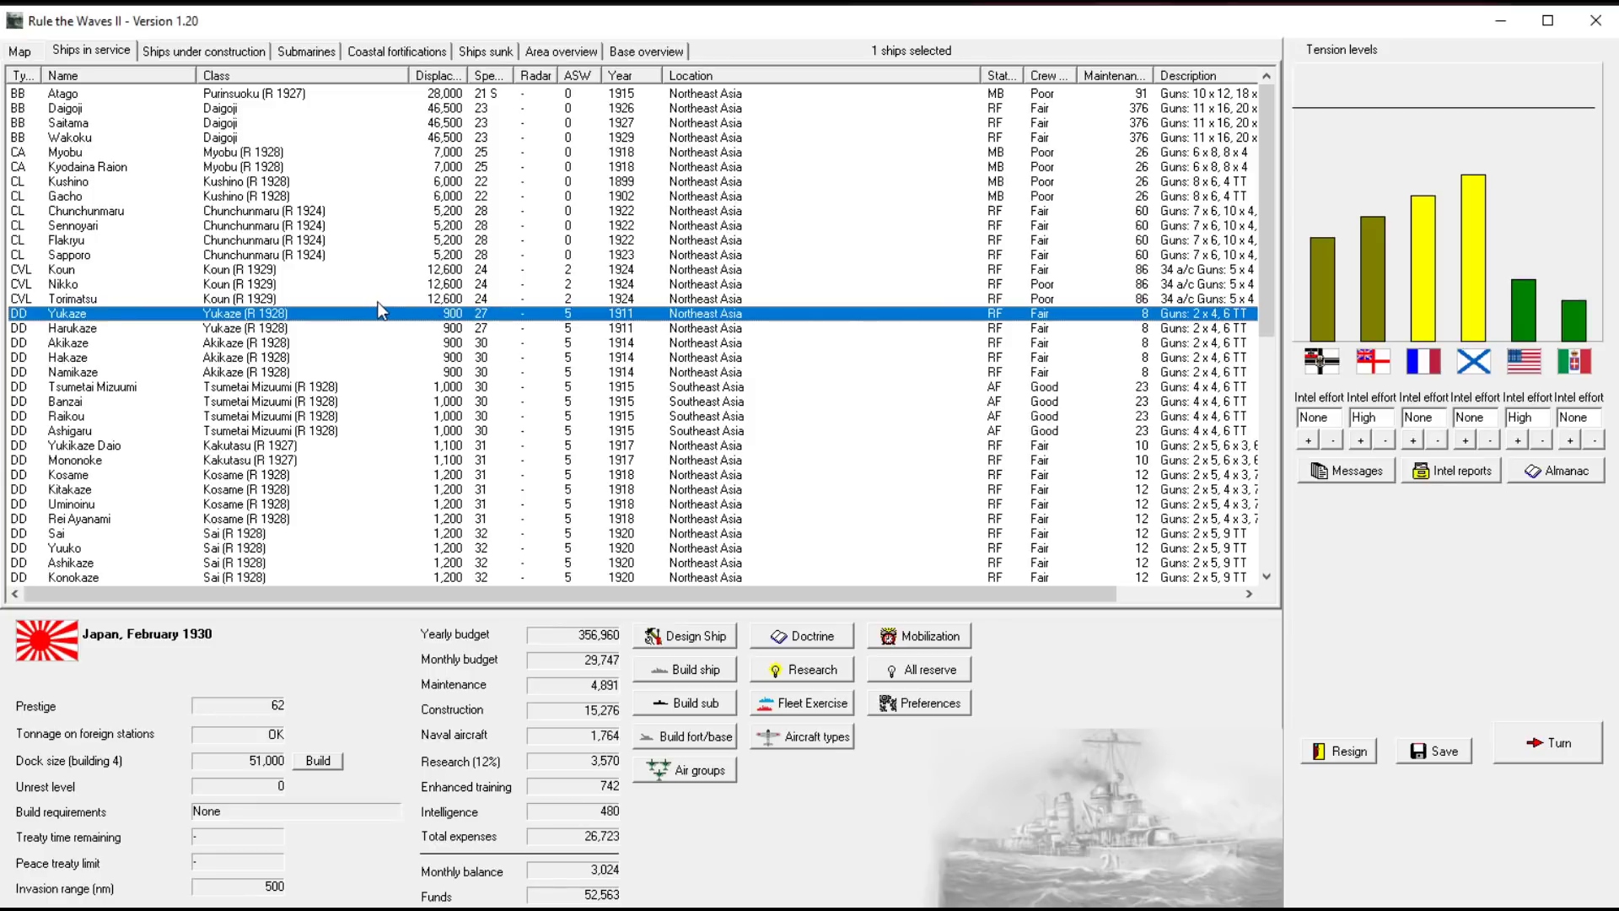
click(301, 296)
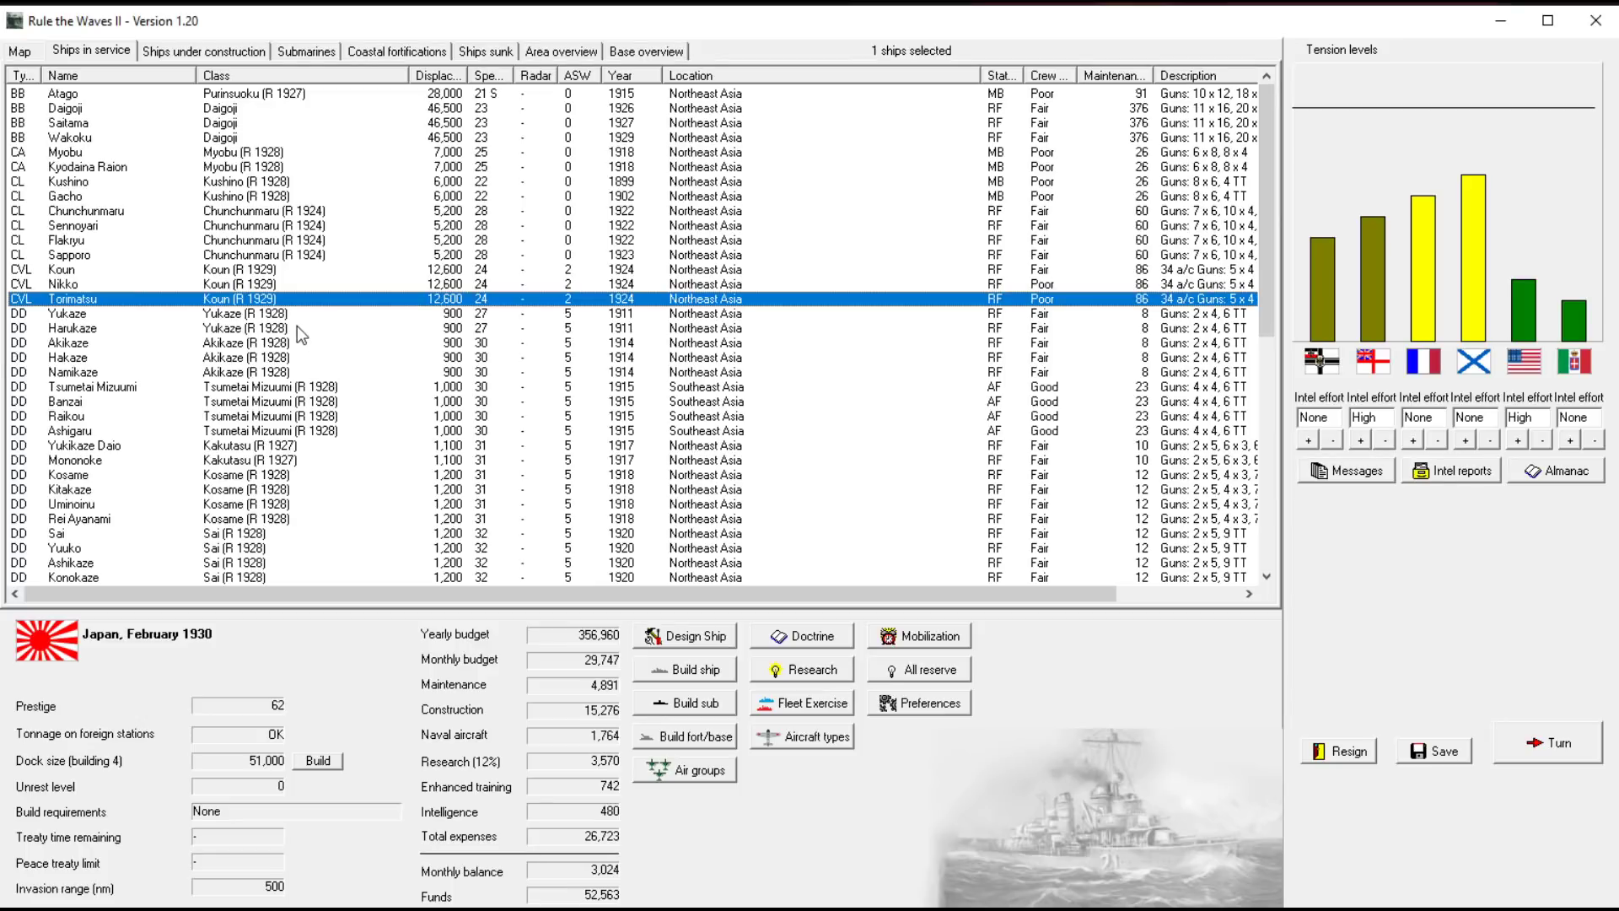
click(237, 212)
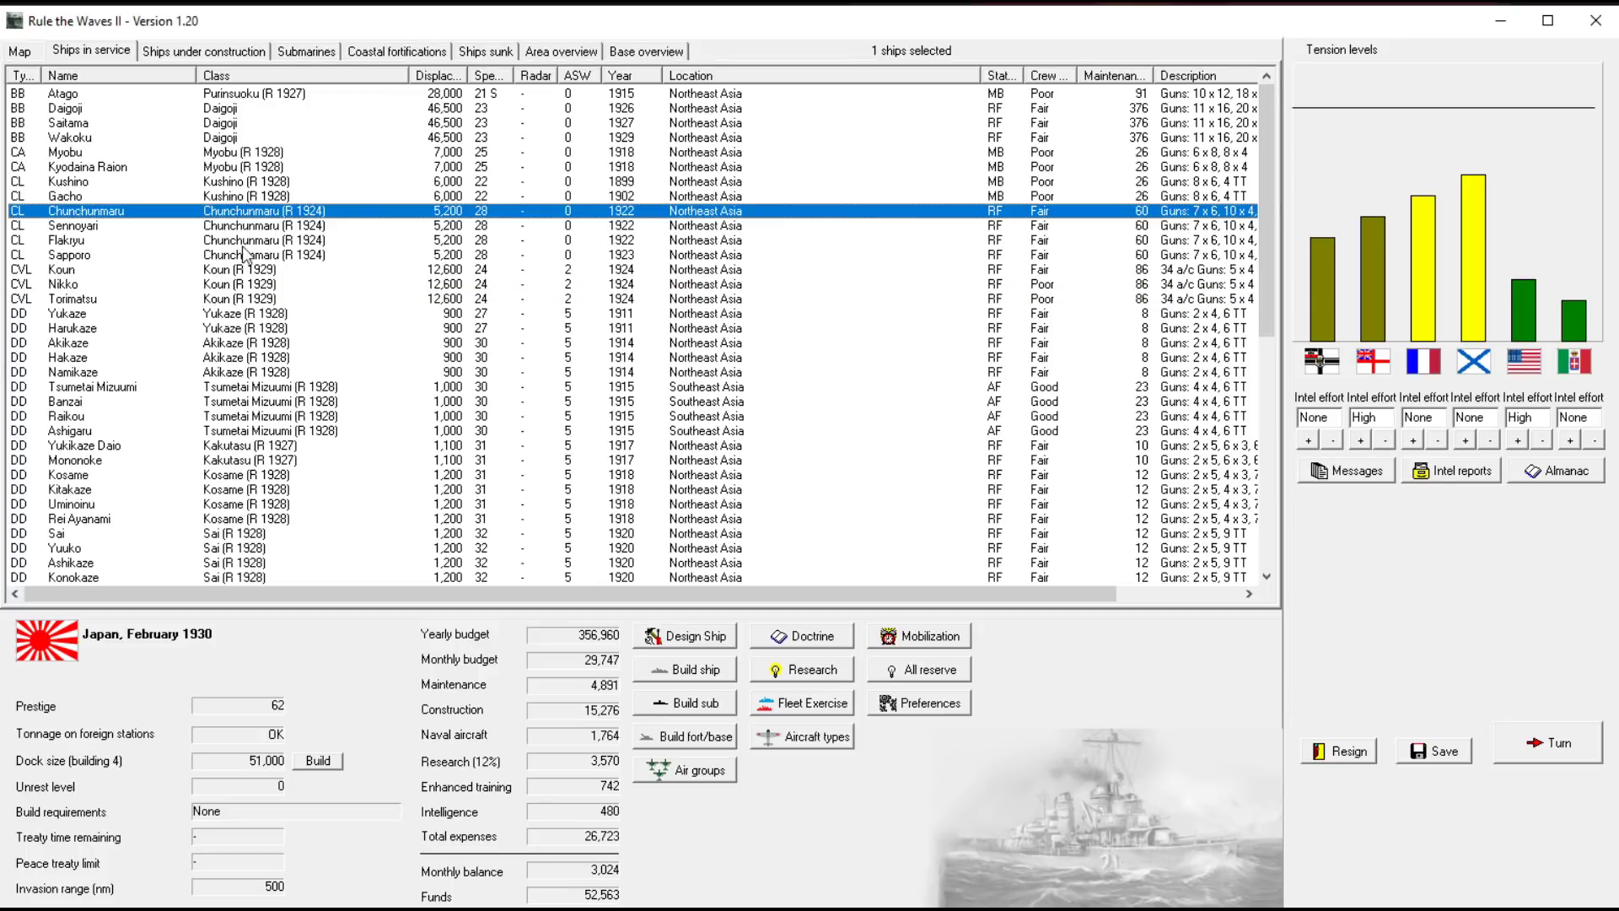
click(252, 140)
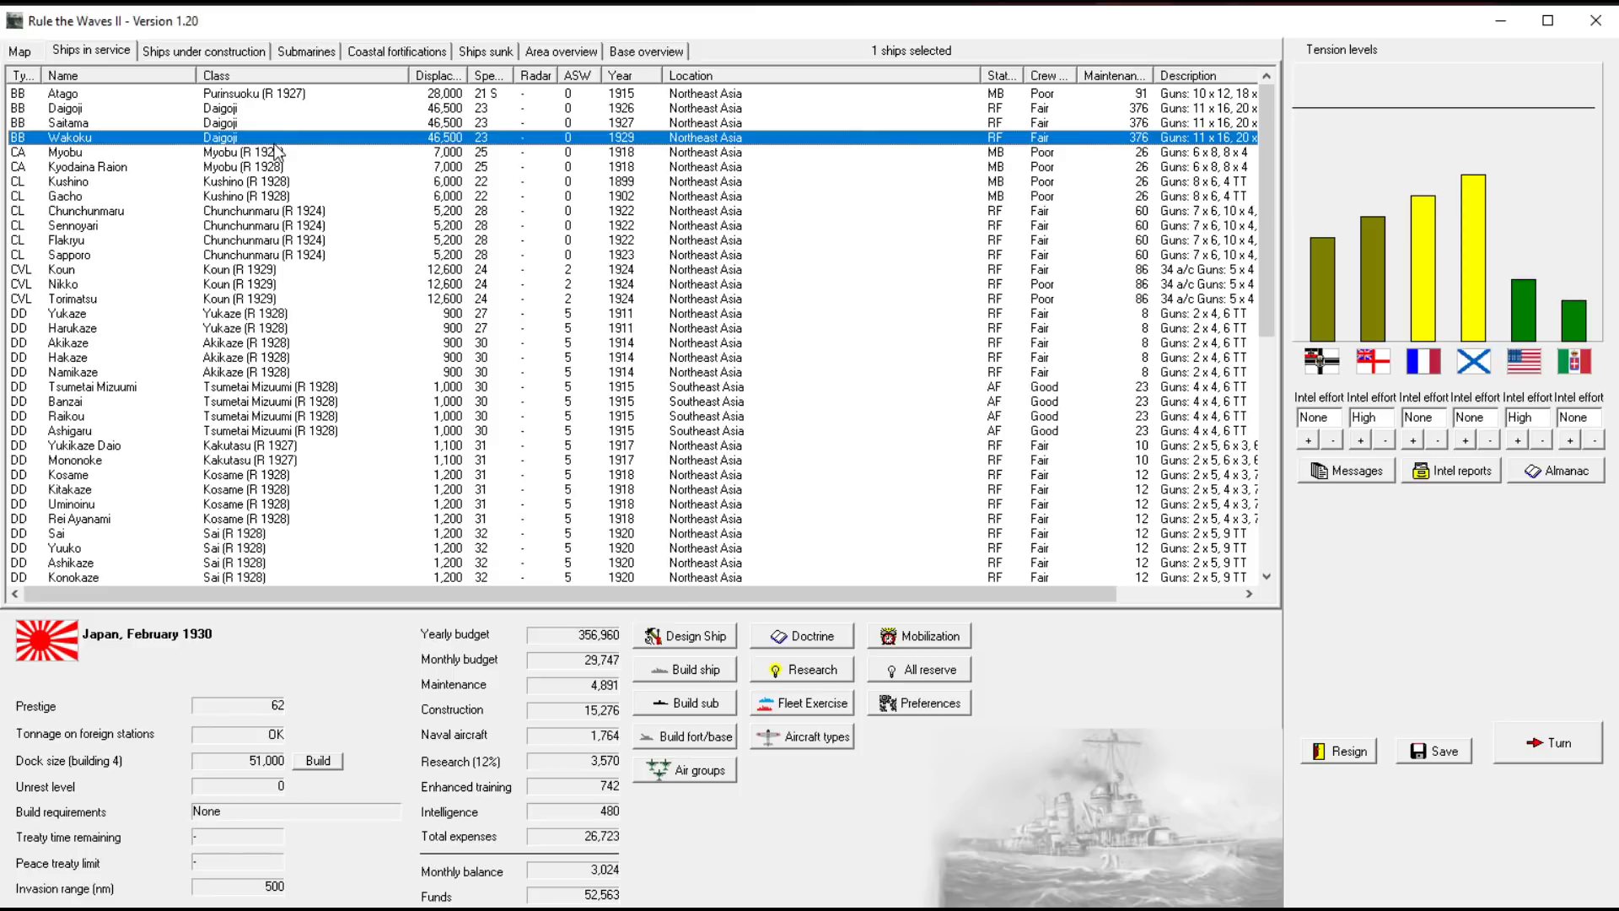
click(276, 153)
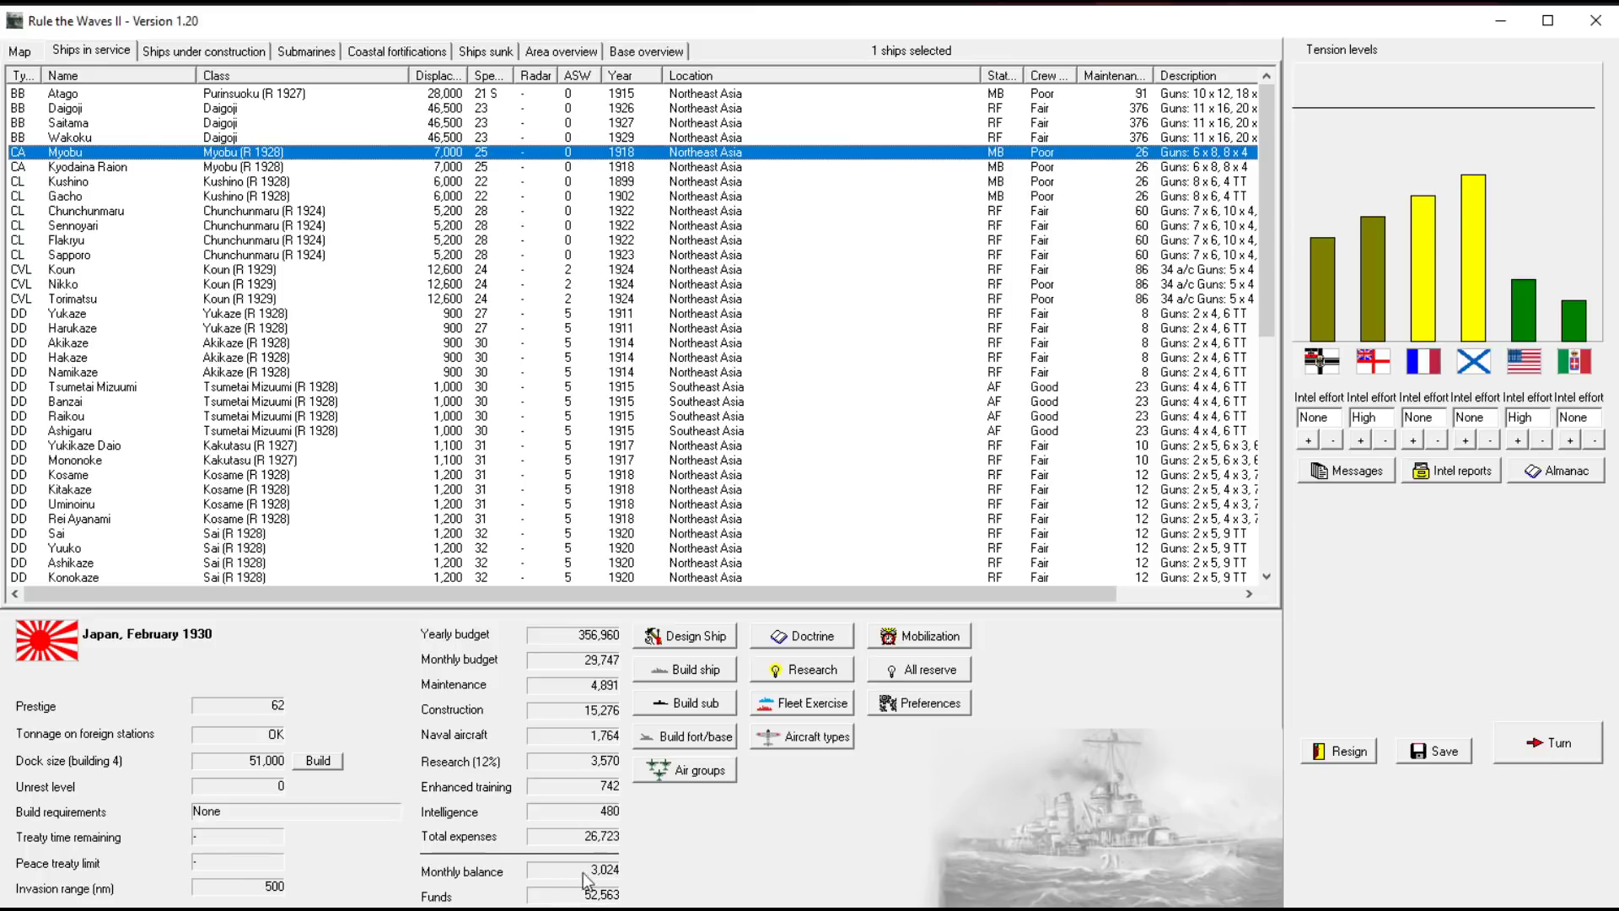
click(202, 51)
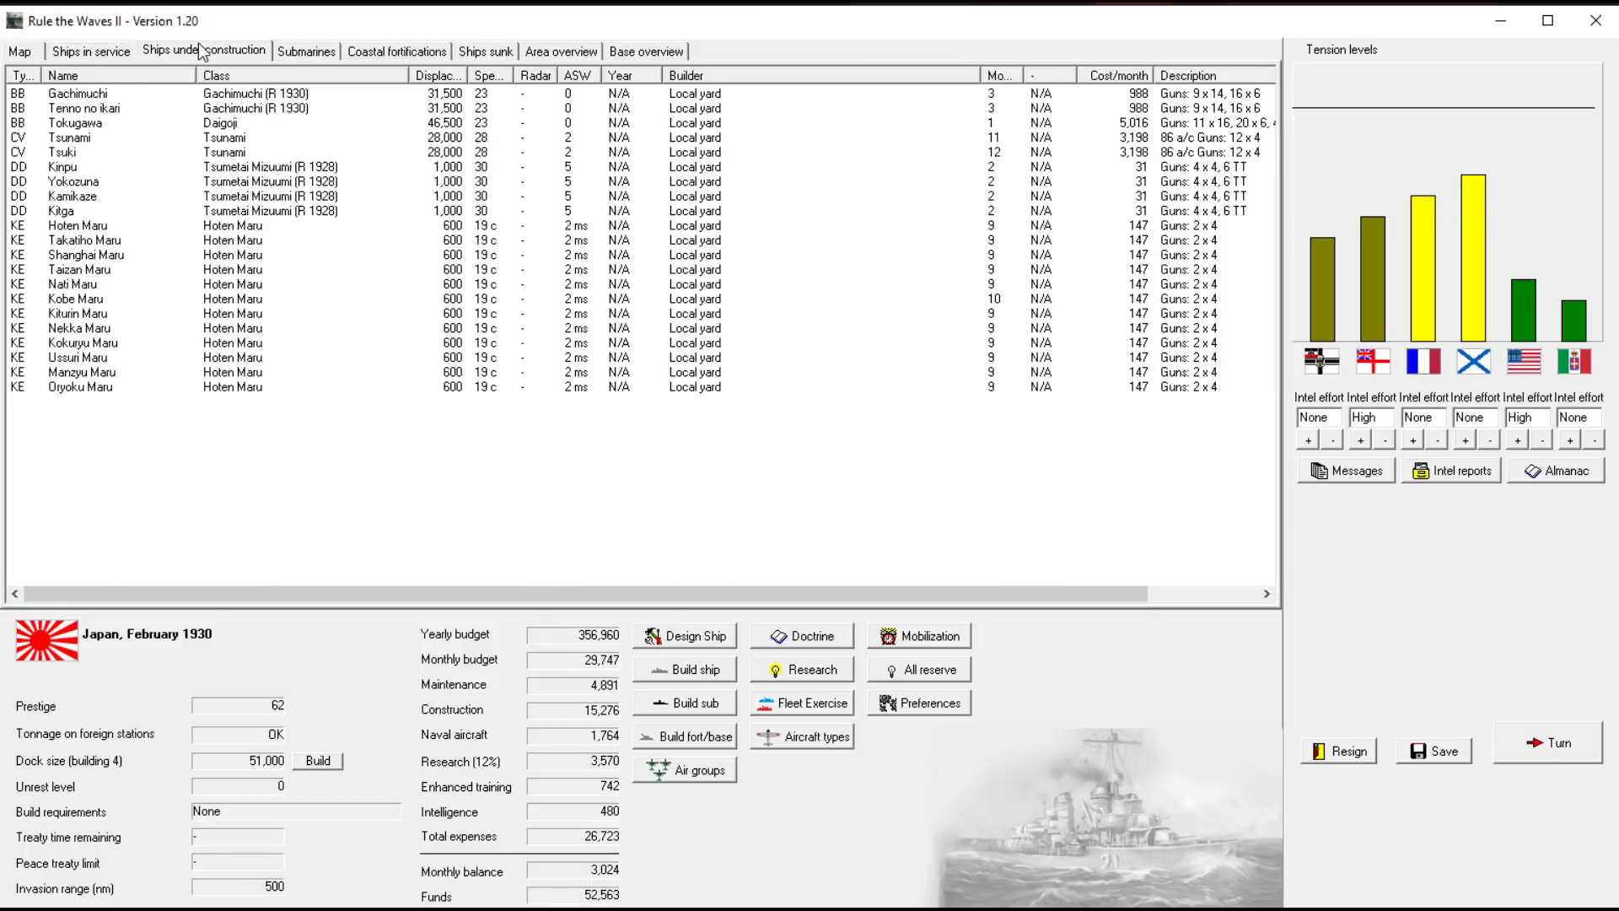
Order twelve more Hoten Maru escorts and select the Kobe Maru under construction
click(89, 52)
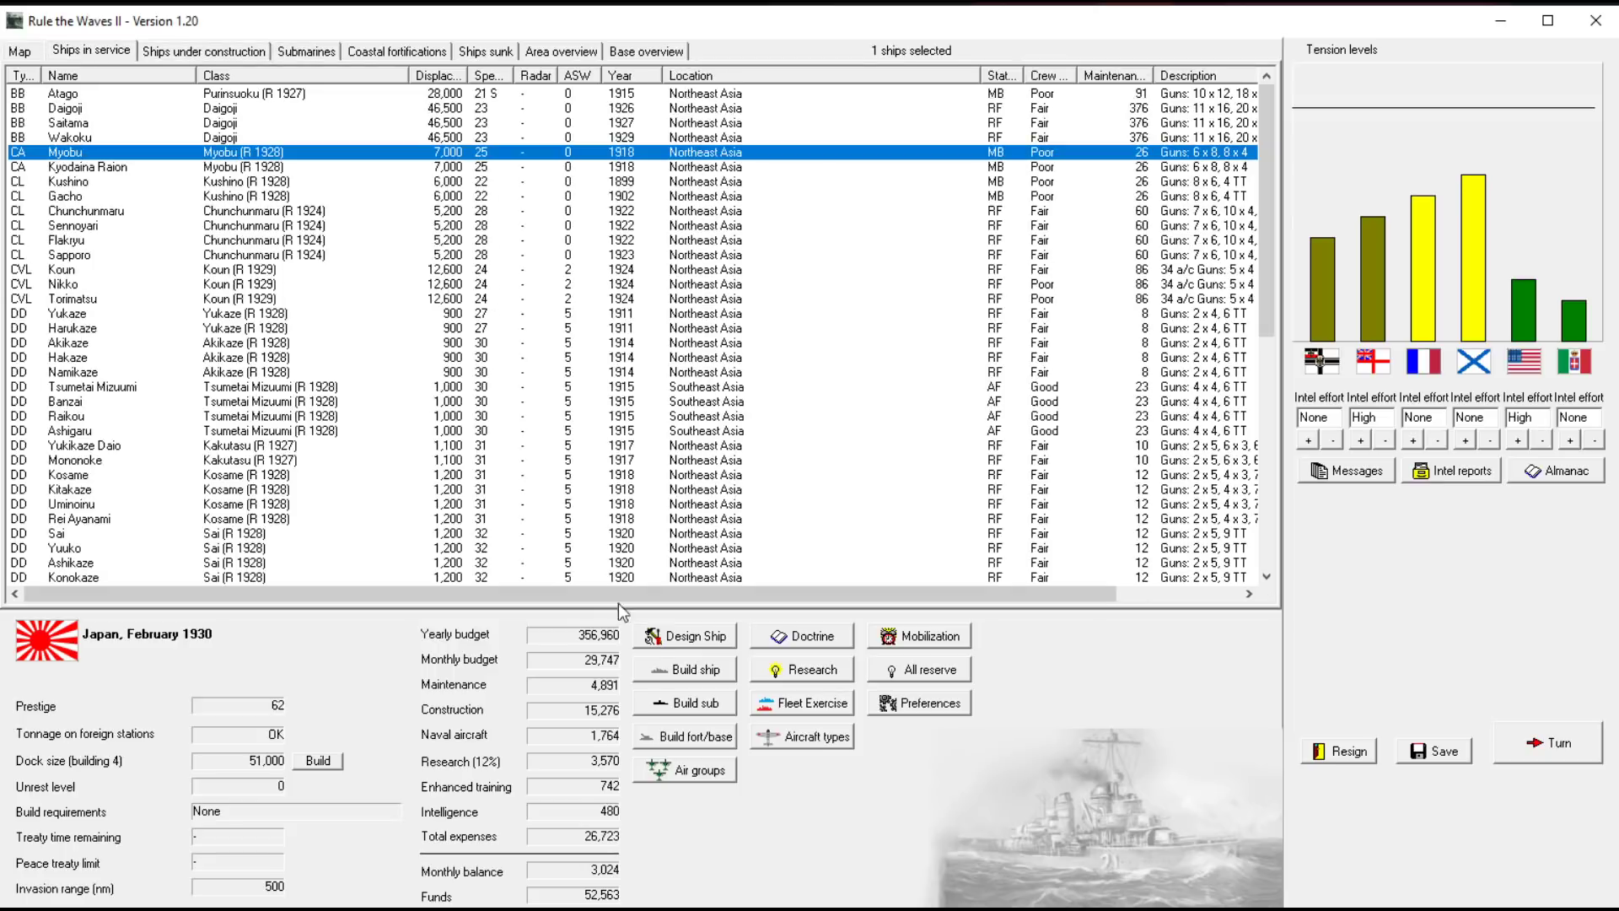
click(688, 673)
click(630, 253)
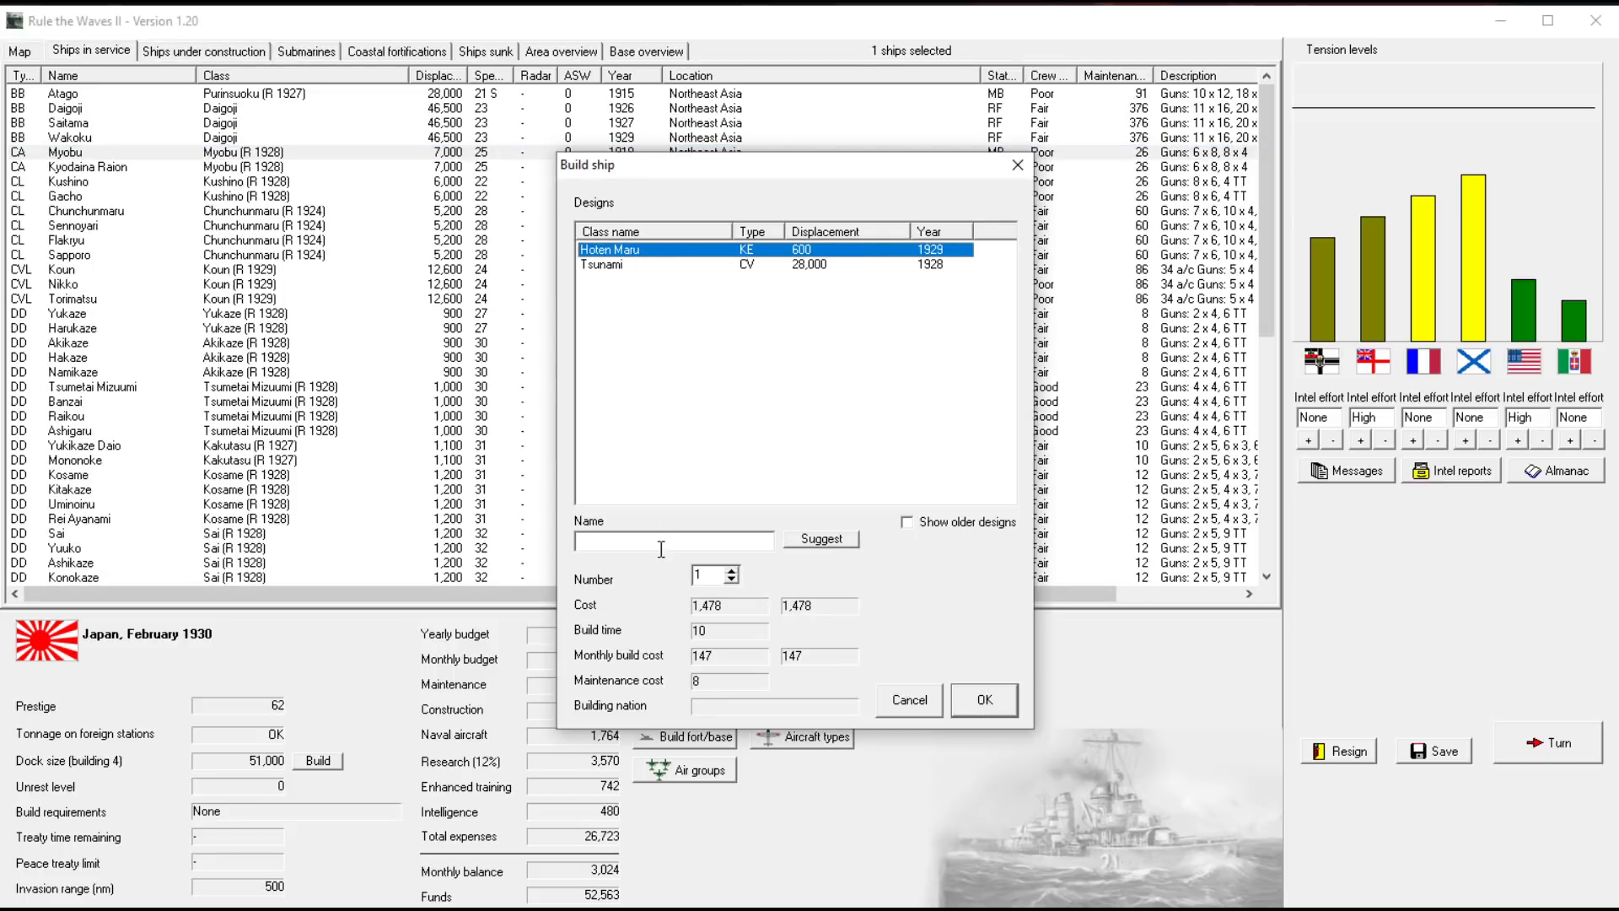
double_click(701, 572)
text(3)
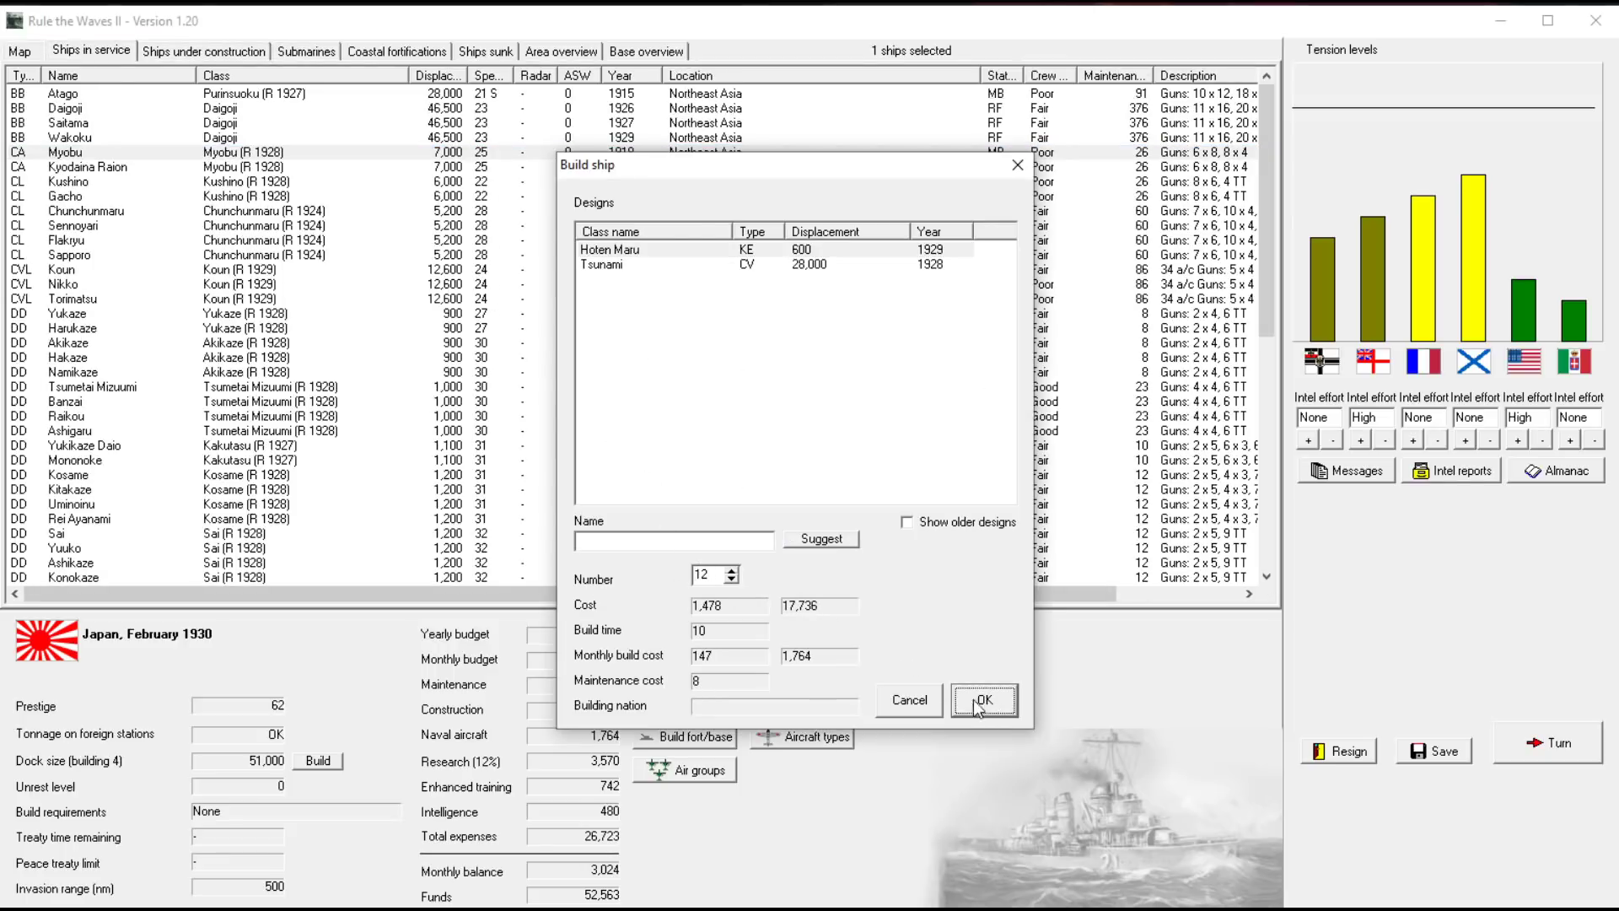
click(985, 699)
click(503, 299)
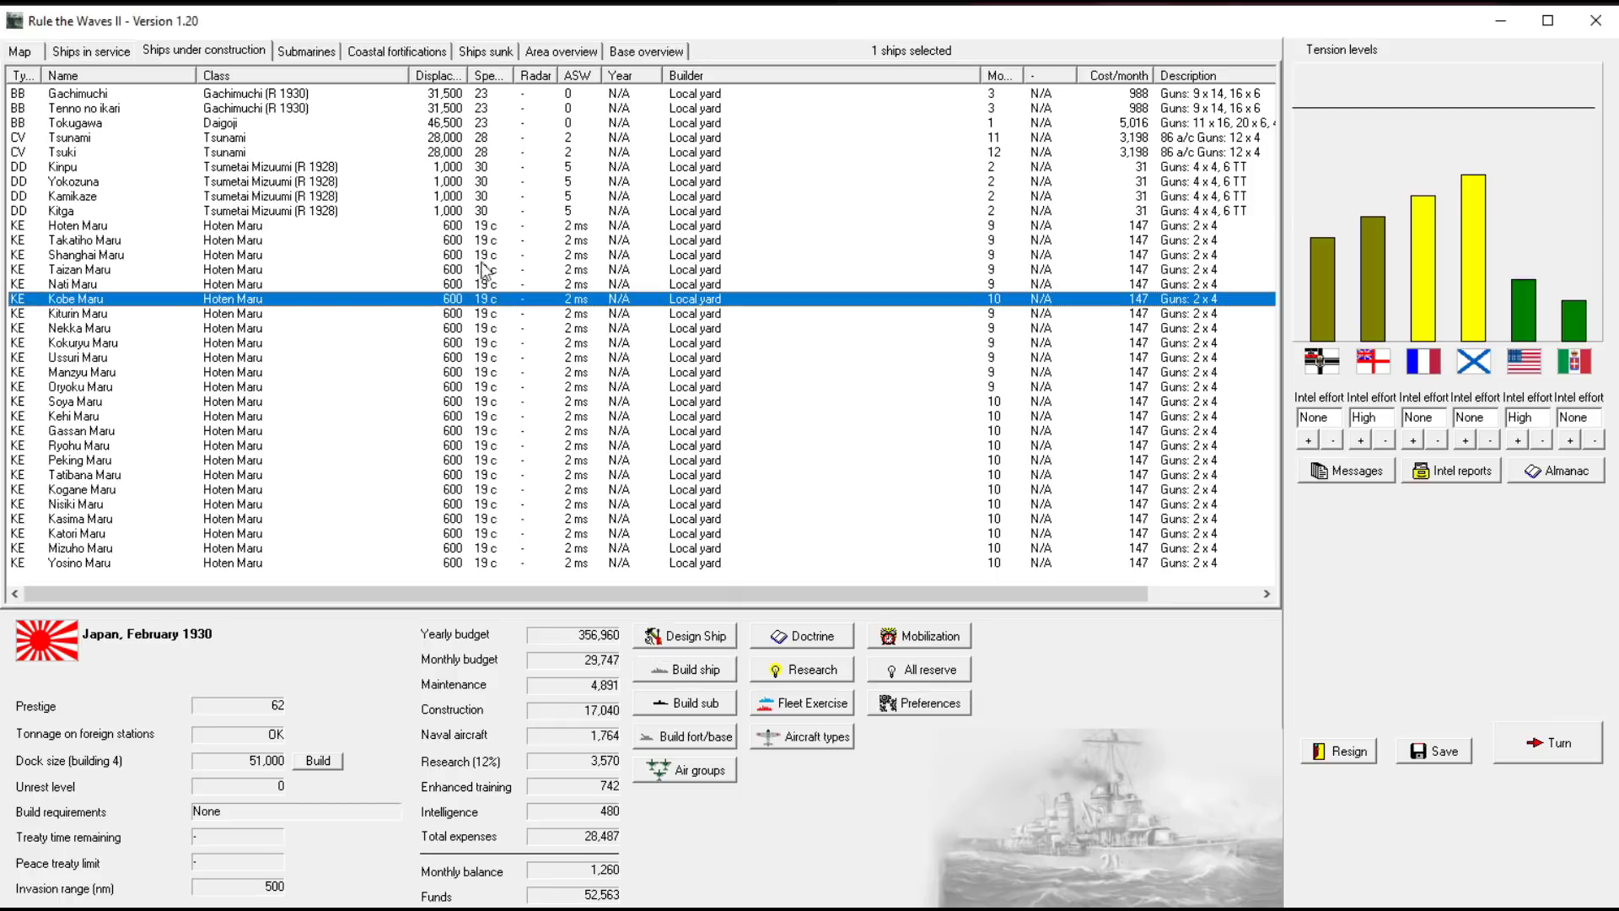
Advance to March 1930 and acknowledge the battleship Tokugawa's commissioning
click(1553, 746)
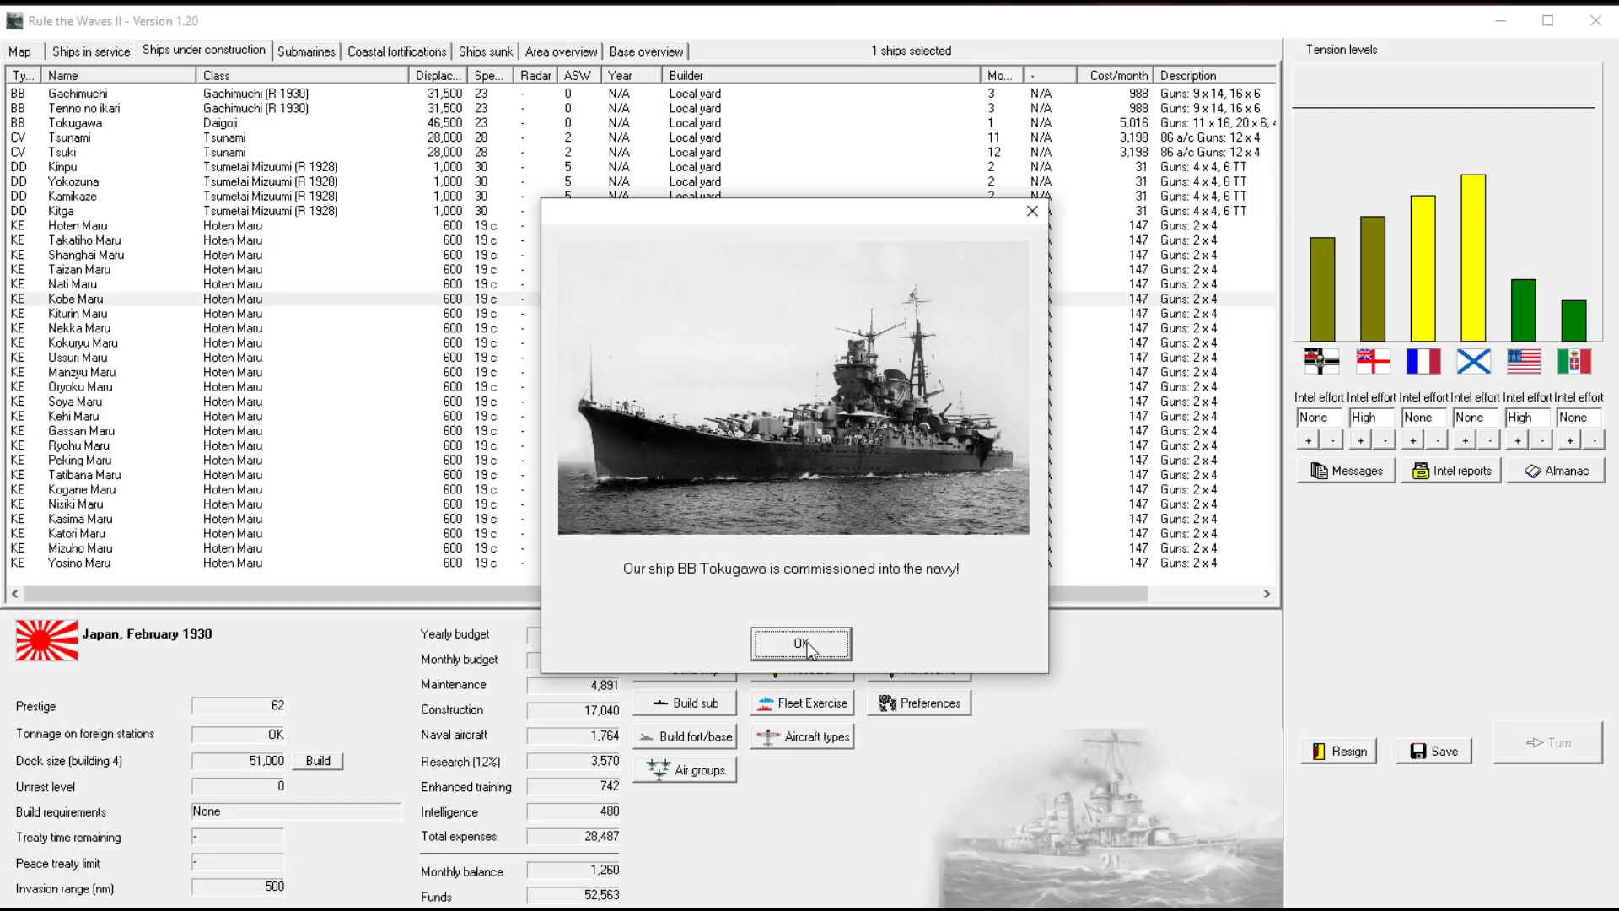
click(808, 641)
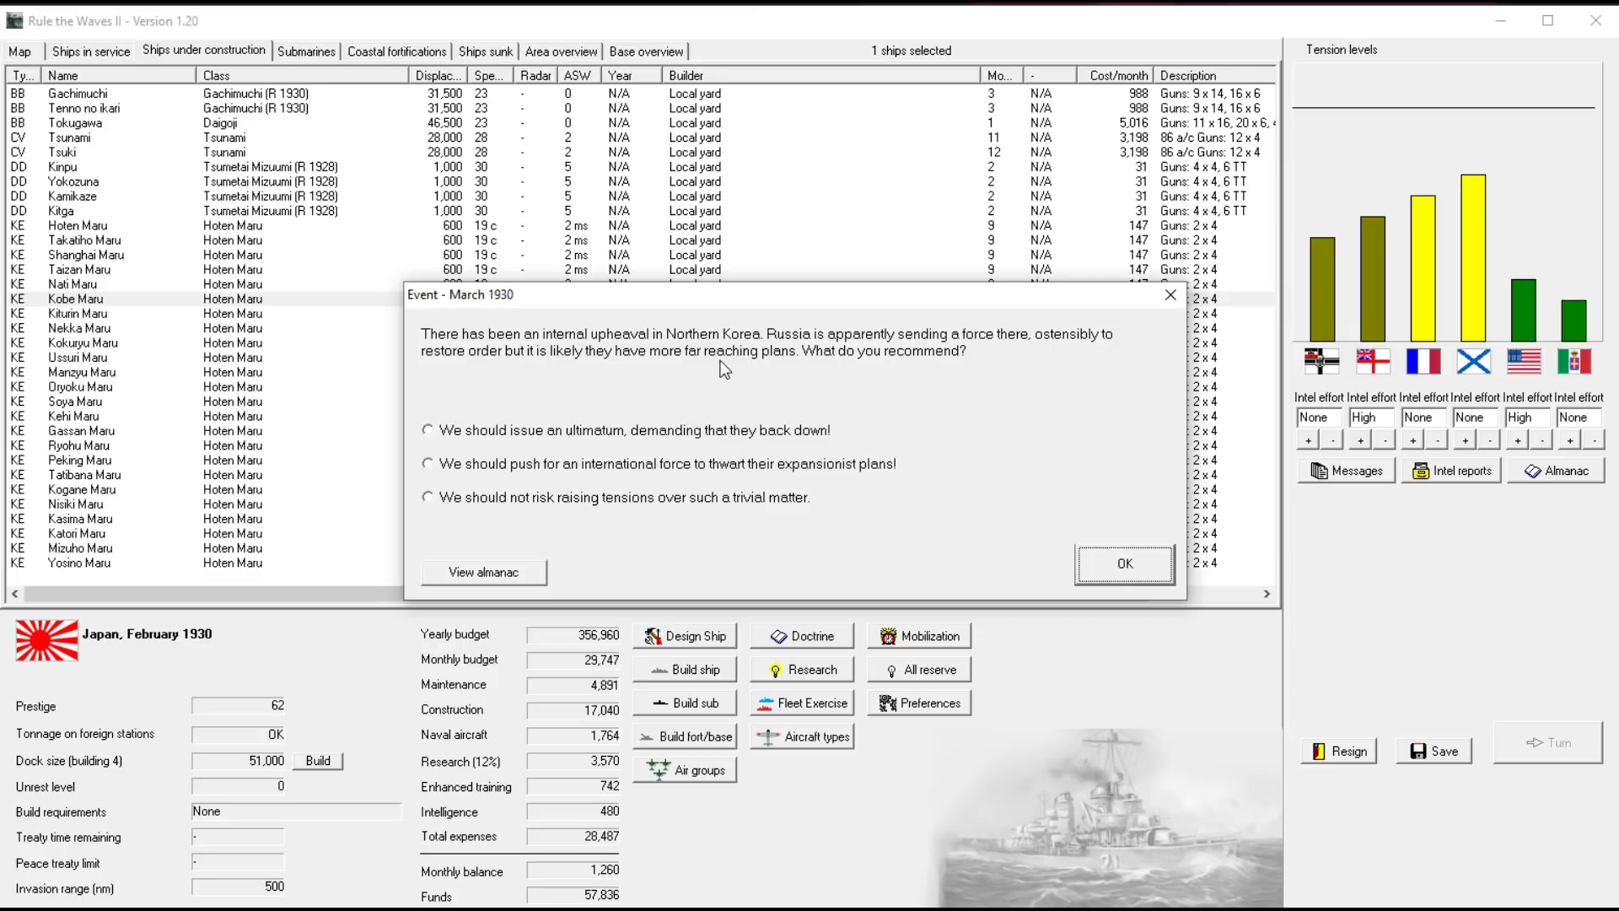
Answer Russia's move into Northern Korea by issuing an ultimatum demanding they back down
click(589, 496)
mouse_move(557, 464)
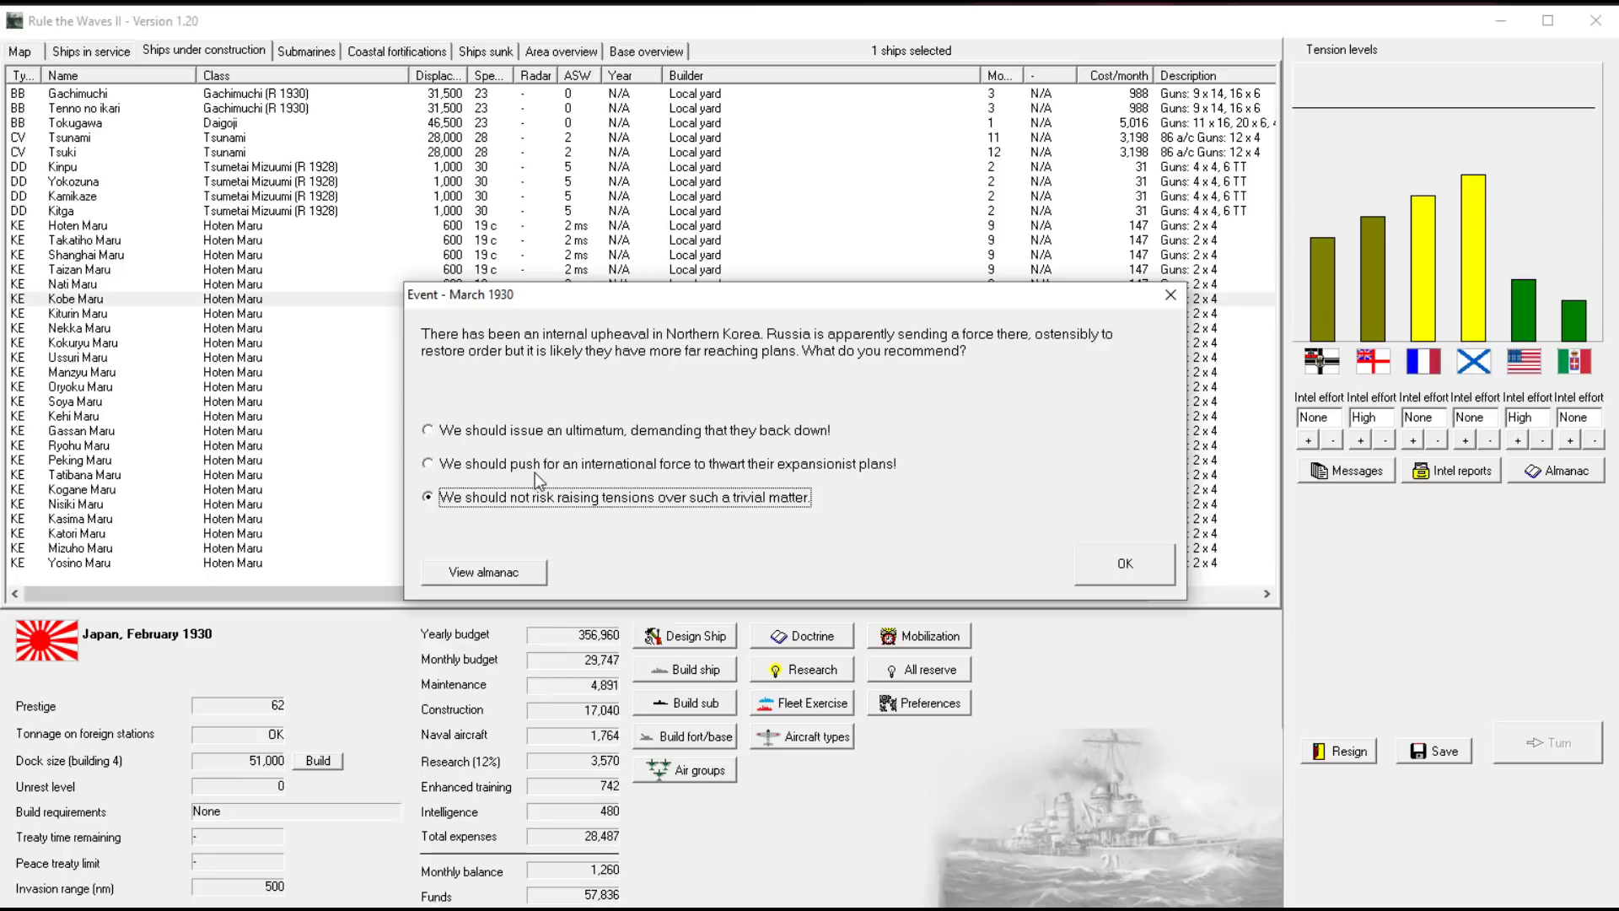
mouse_move(632, 430)
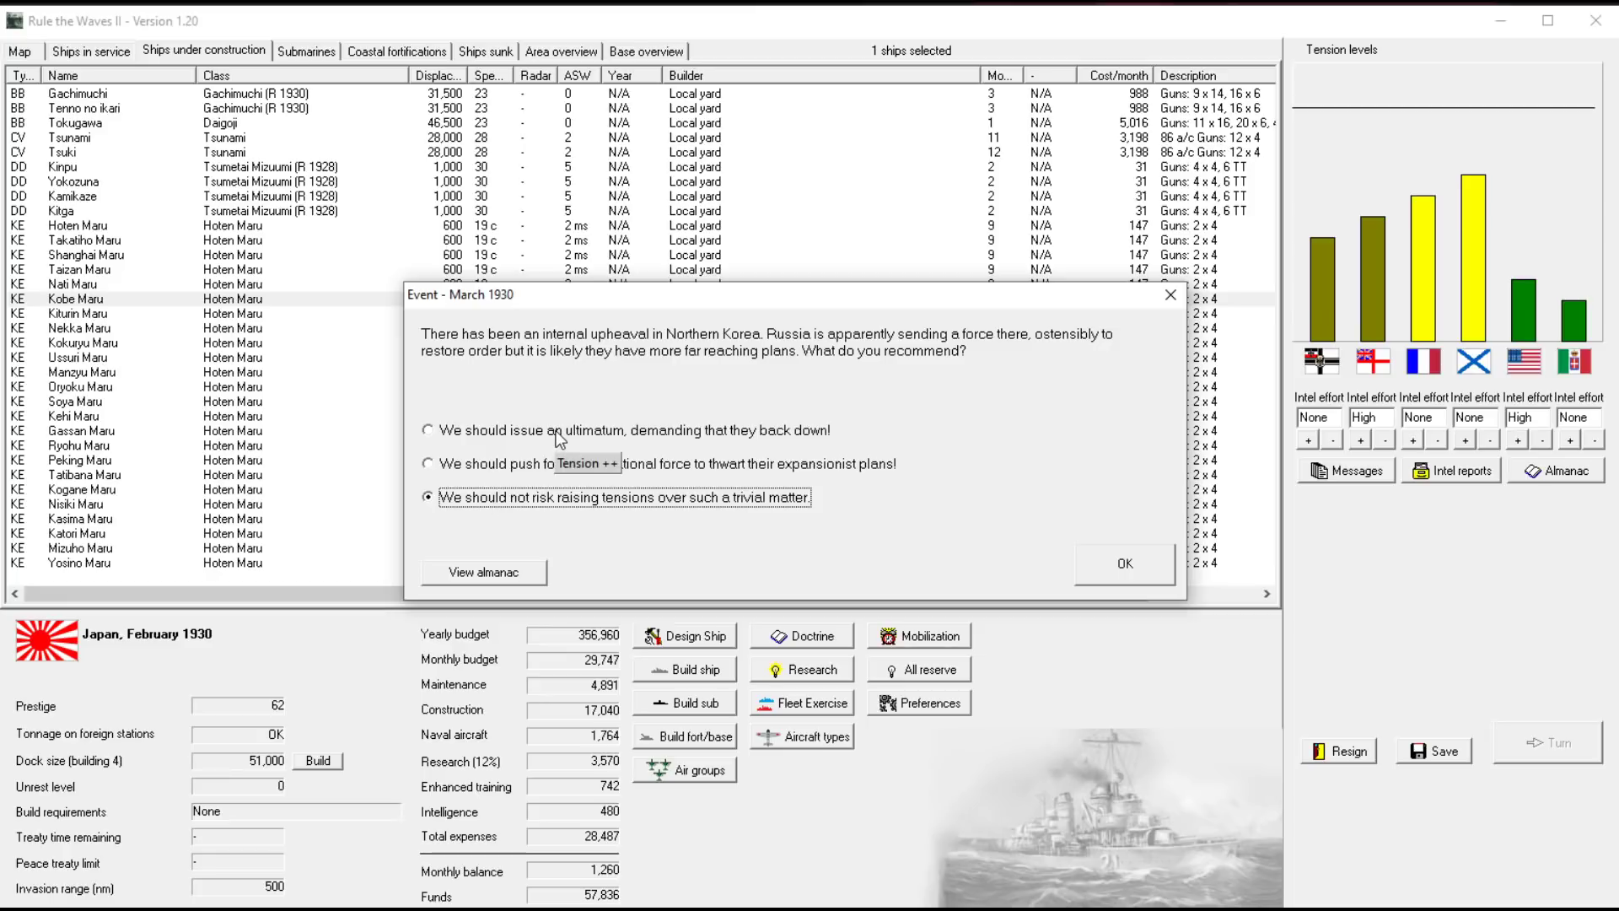
click(558, 434)
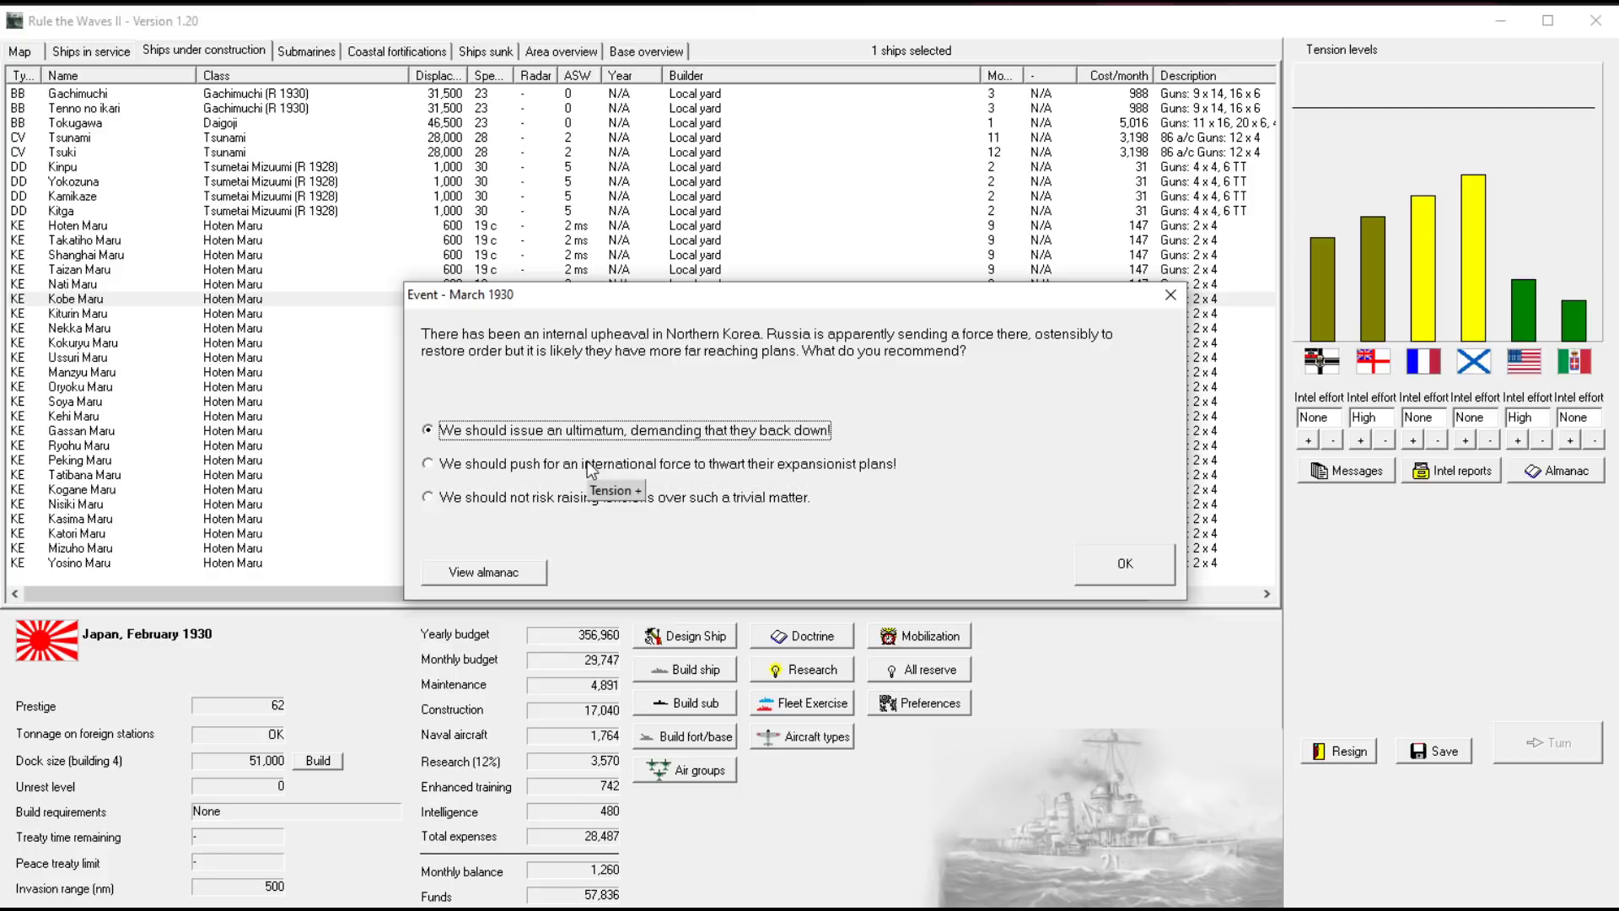
click(1127, 567)
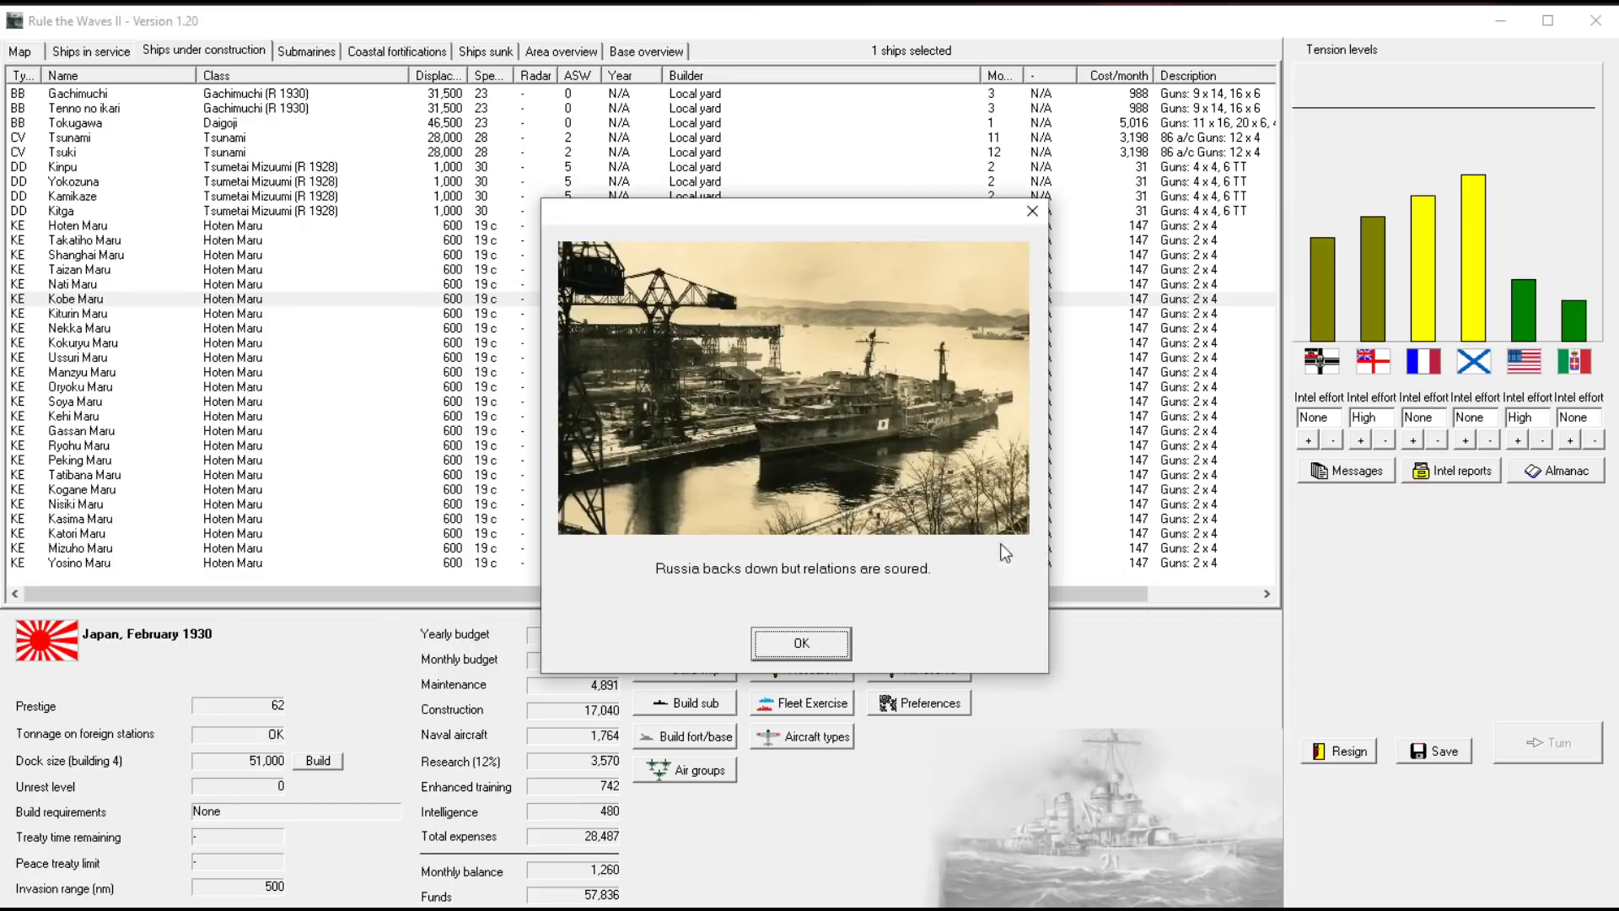
Dismiss the Russia-backed-down result, the research reports and the turn messages summary
click(809, 650)
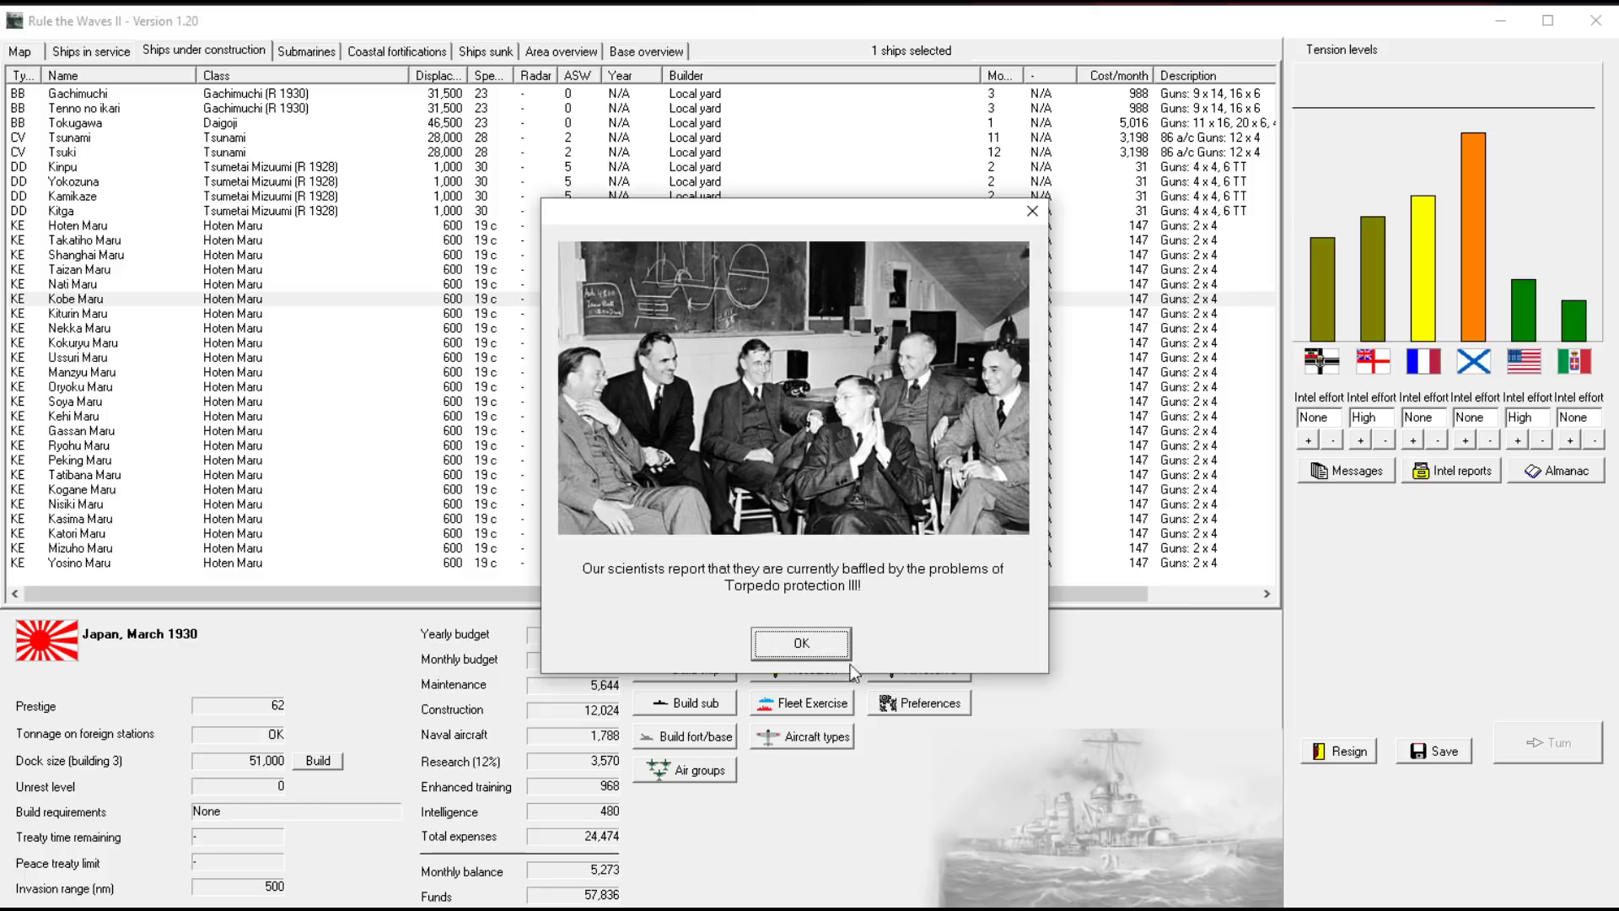
click(810, 642)
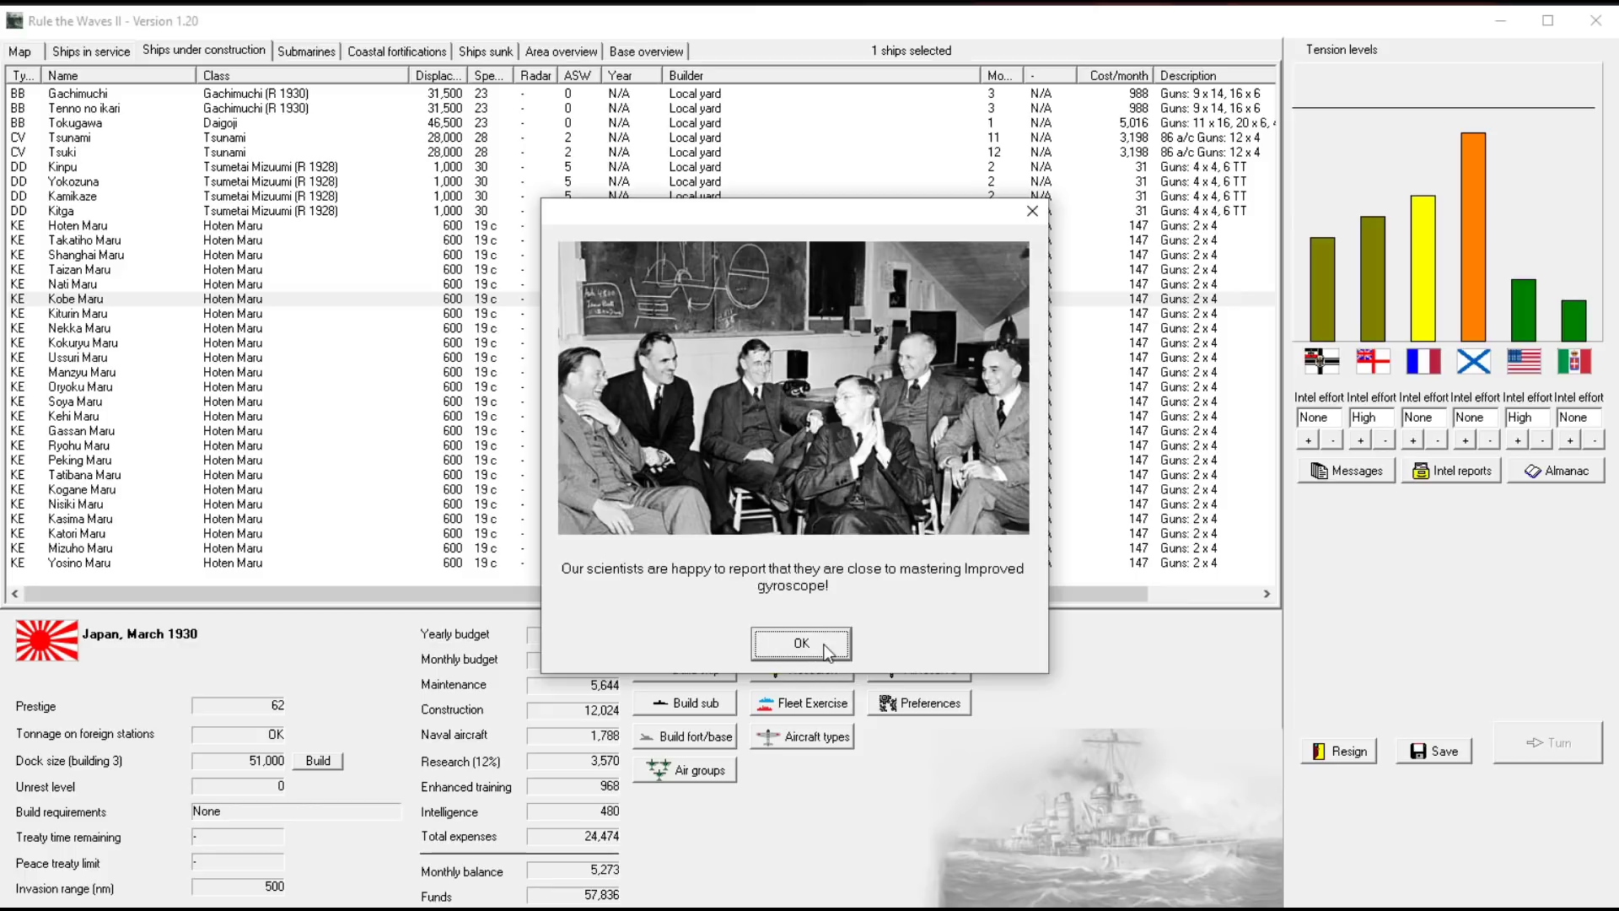
click(816, 643)
click(801, 656)
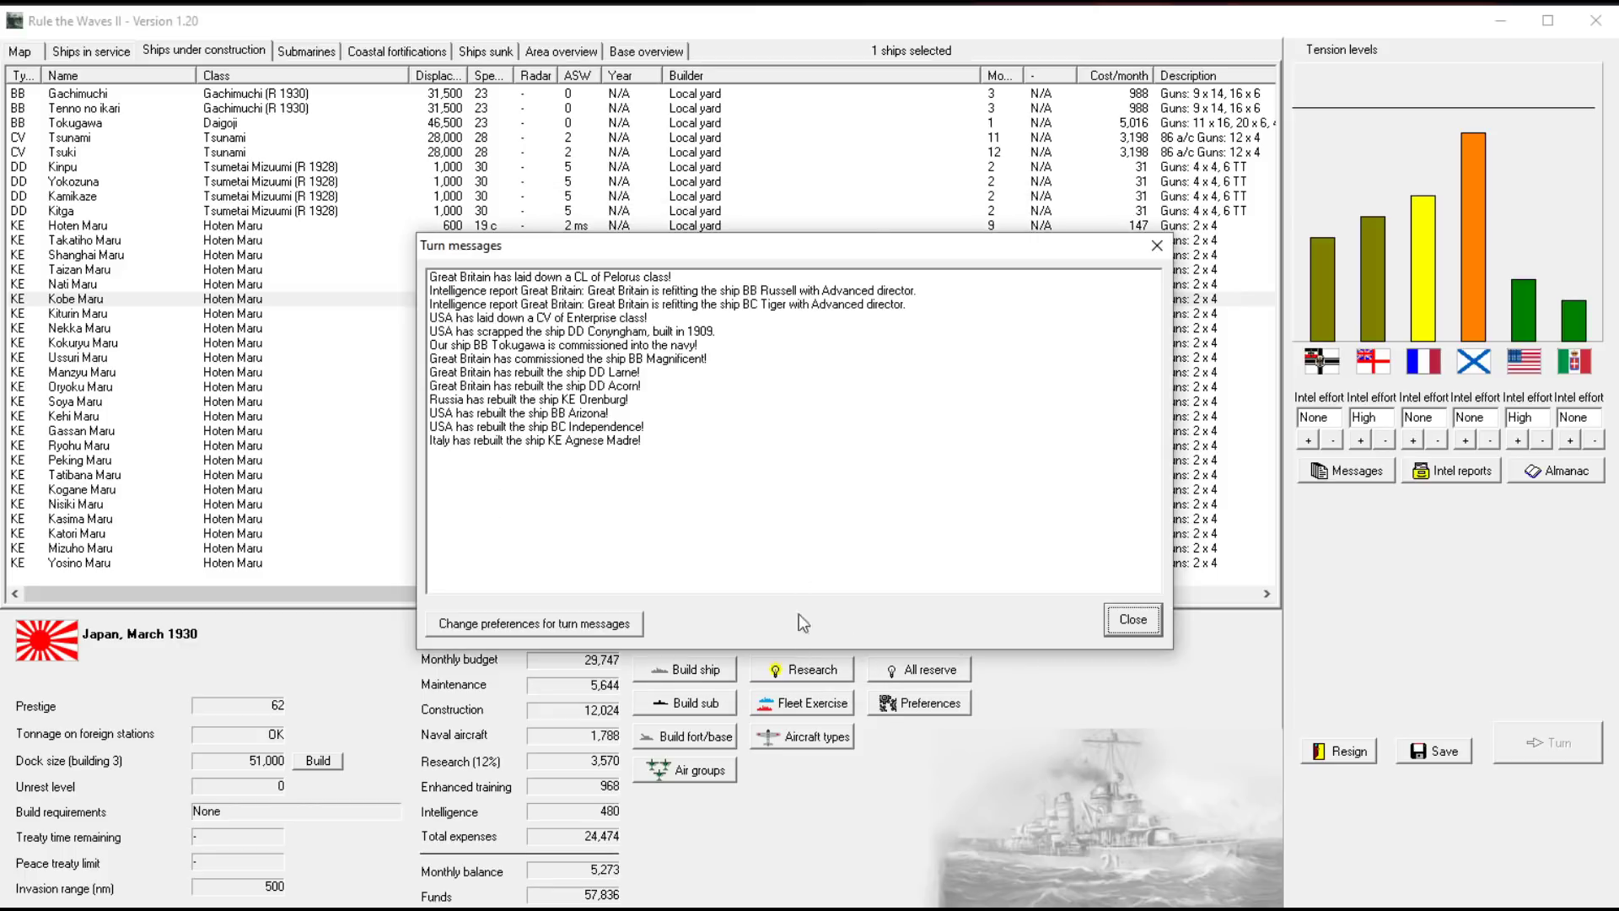
click(1134, 623)
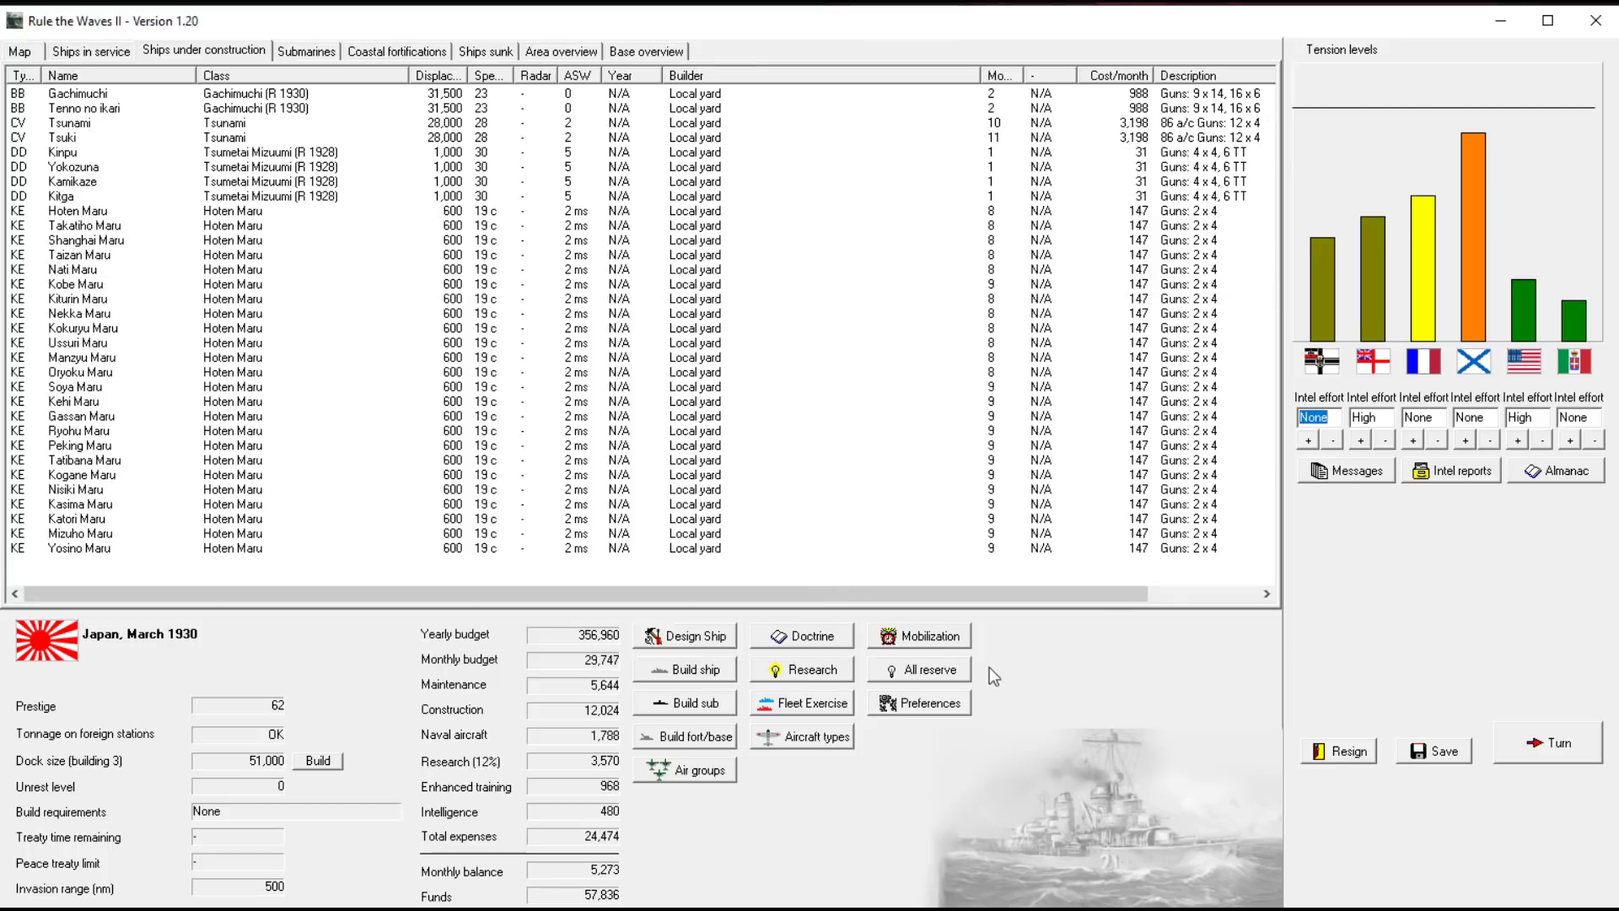
Mobilize all reserve ships and airbases, glance at air group management, then go to the world map
click(928, 641)
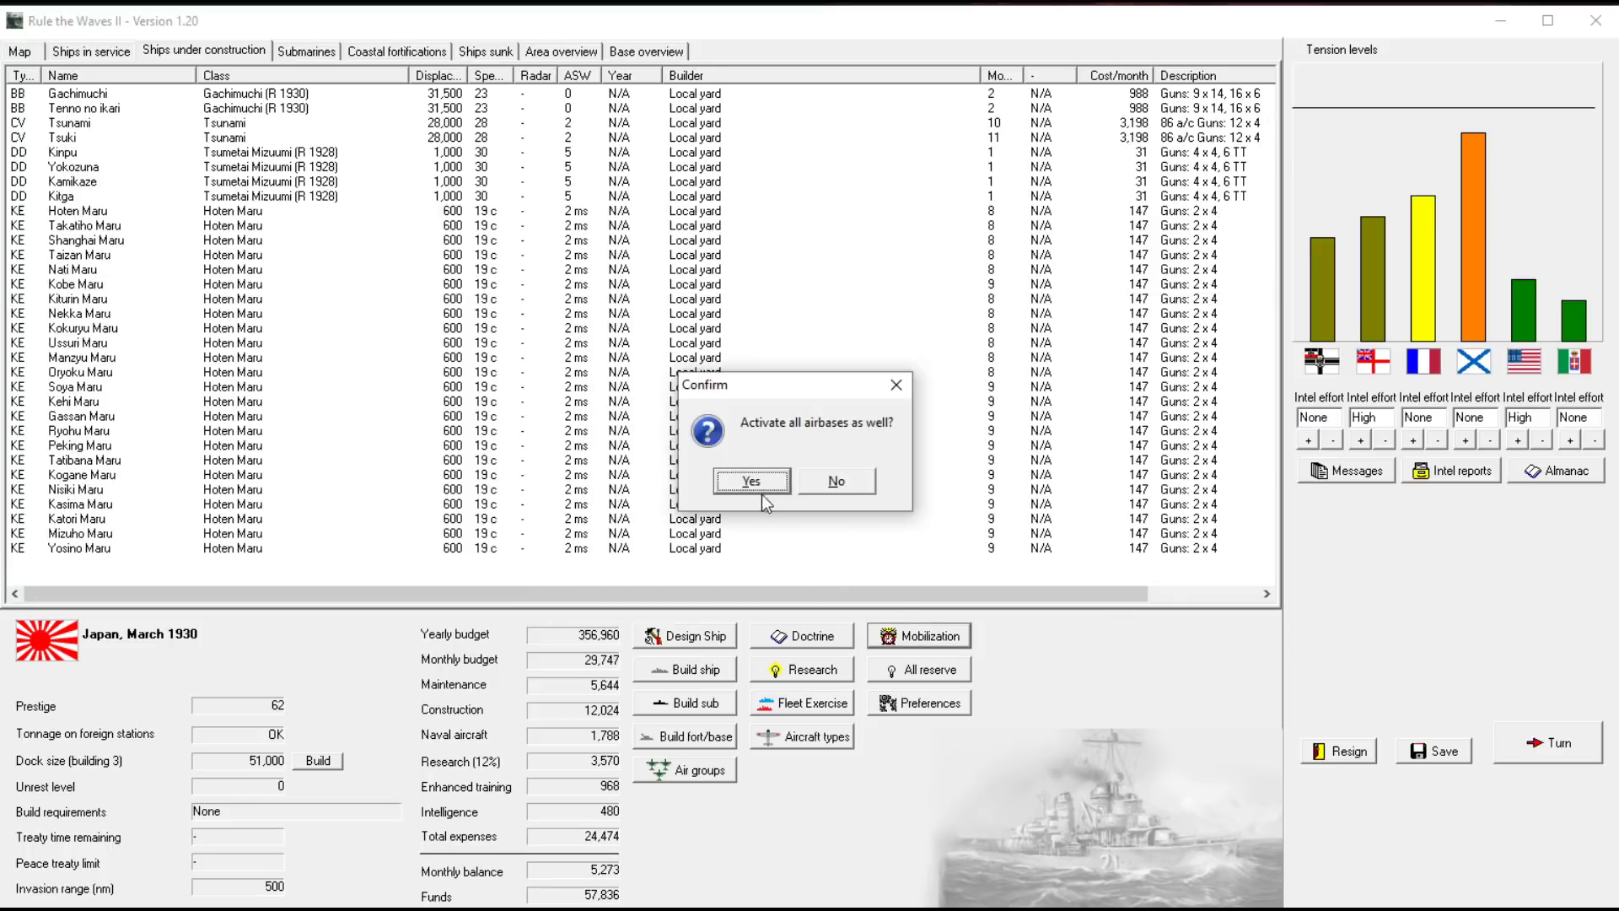
click(747, 483)
click(620, 374)
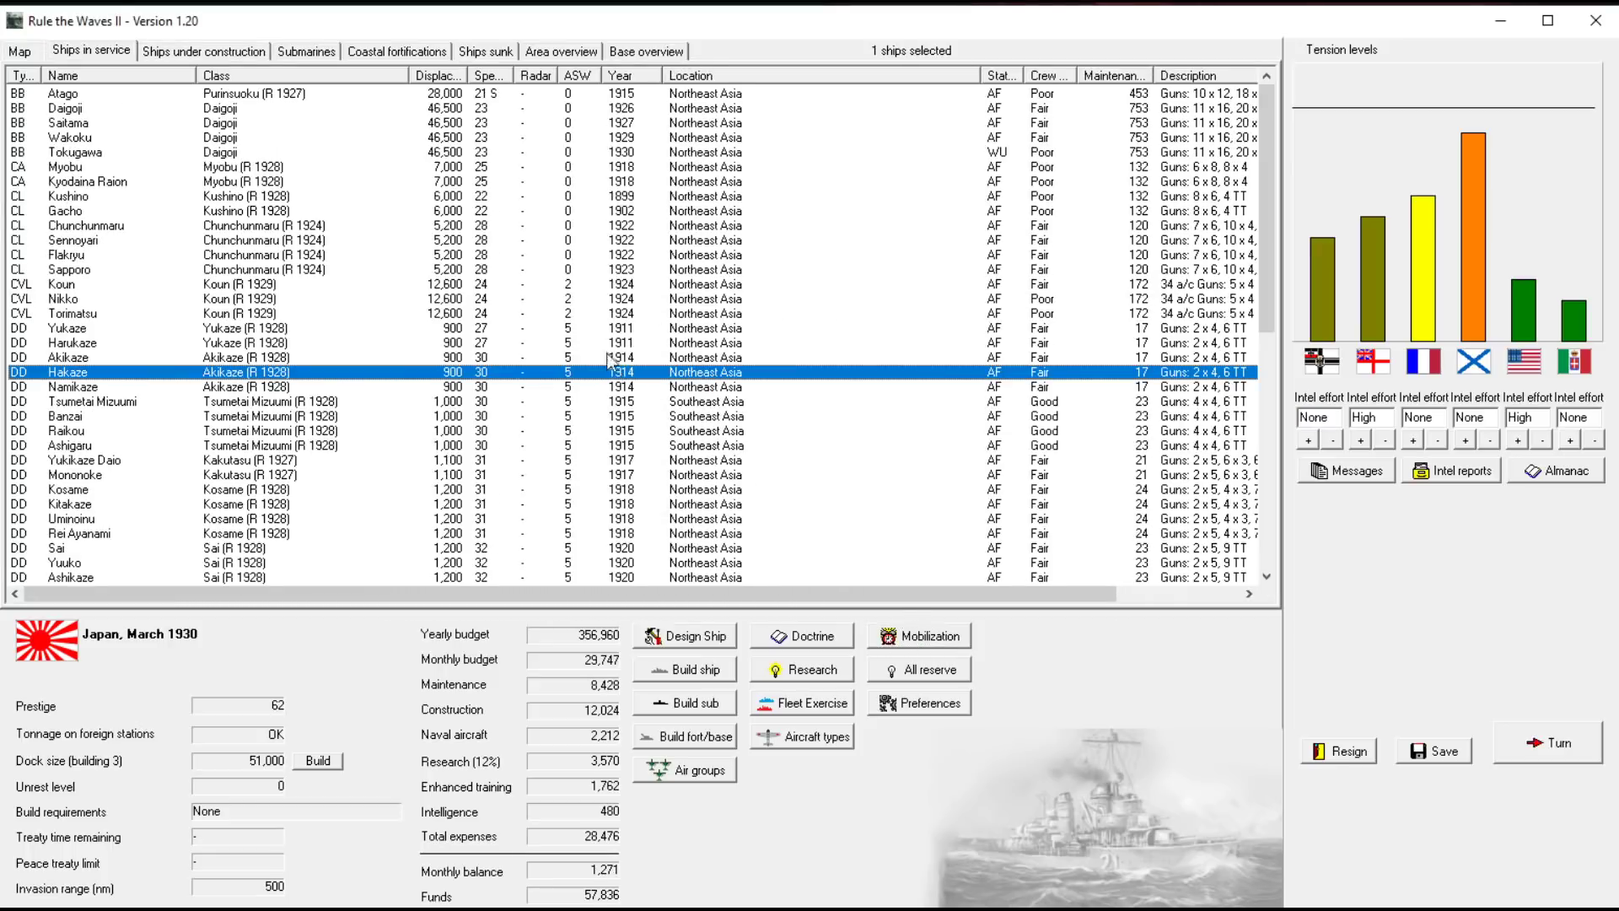
click(728, 772)
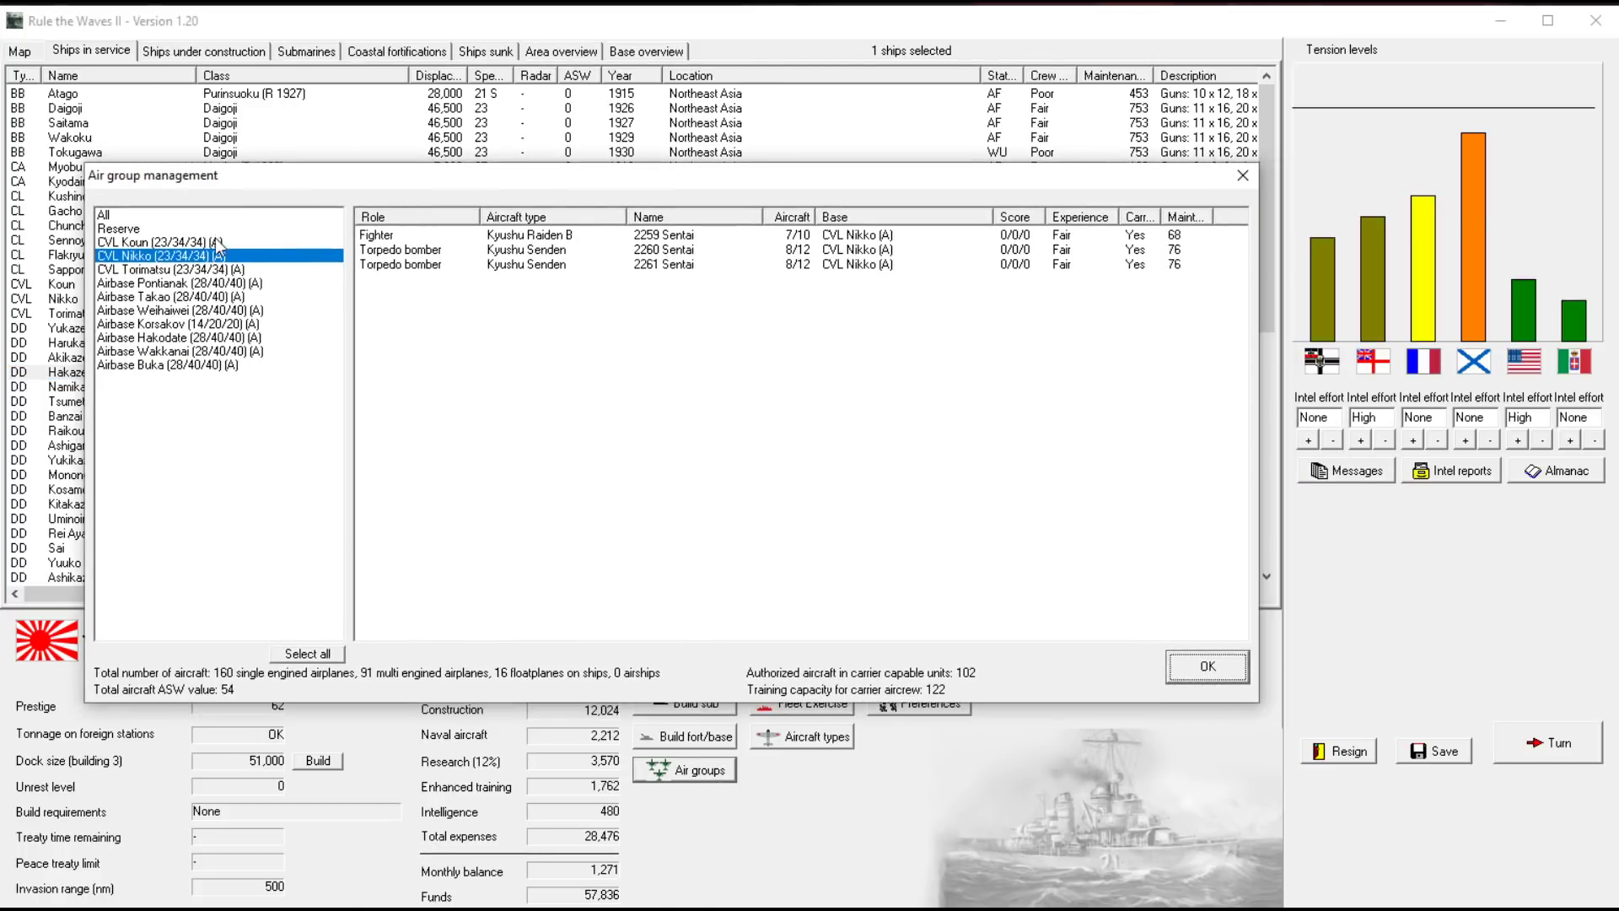
click(1243, 177)
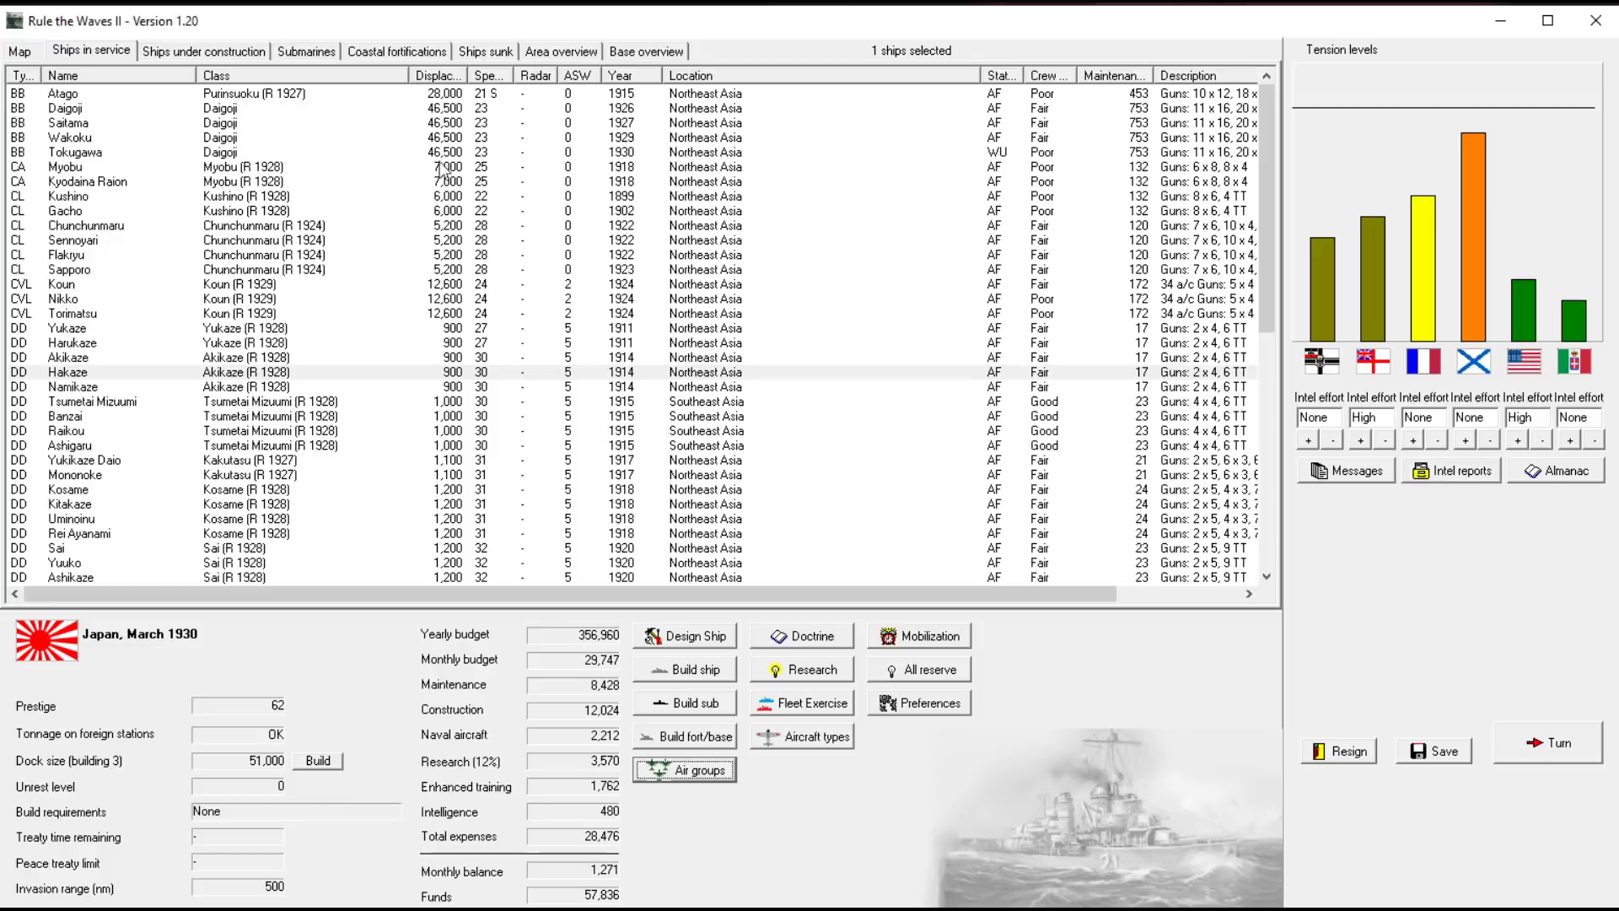
click(19, 50)
Pan the map around Northeast Asia and inspect the Northern Korea area's force details
key(Up)
key(Up)
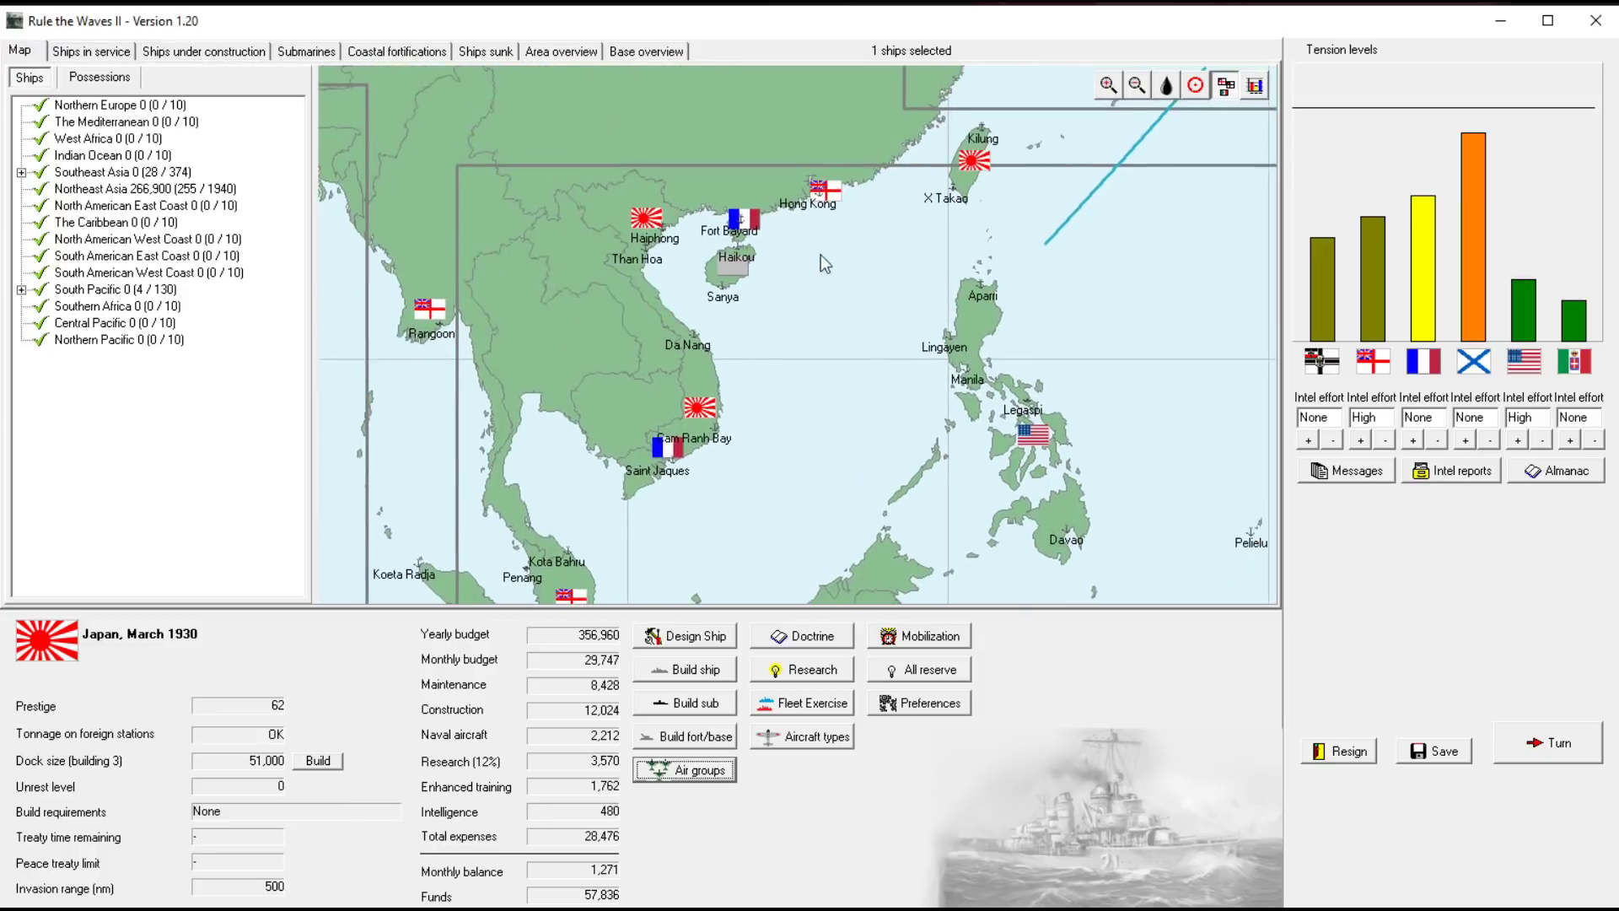
key(Up)
key(Up)
key(Up)
key(Up)
key(Up)
scroll(787, 402, down, 1)
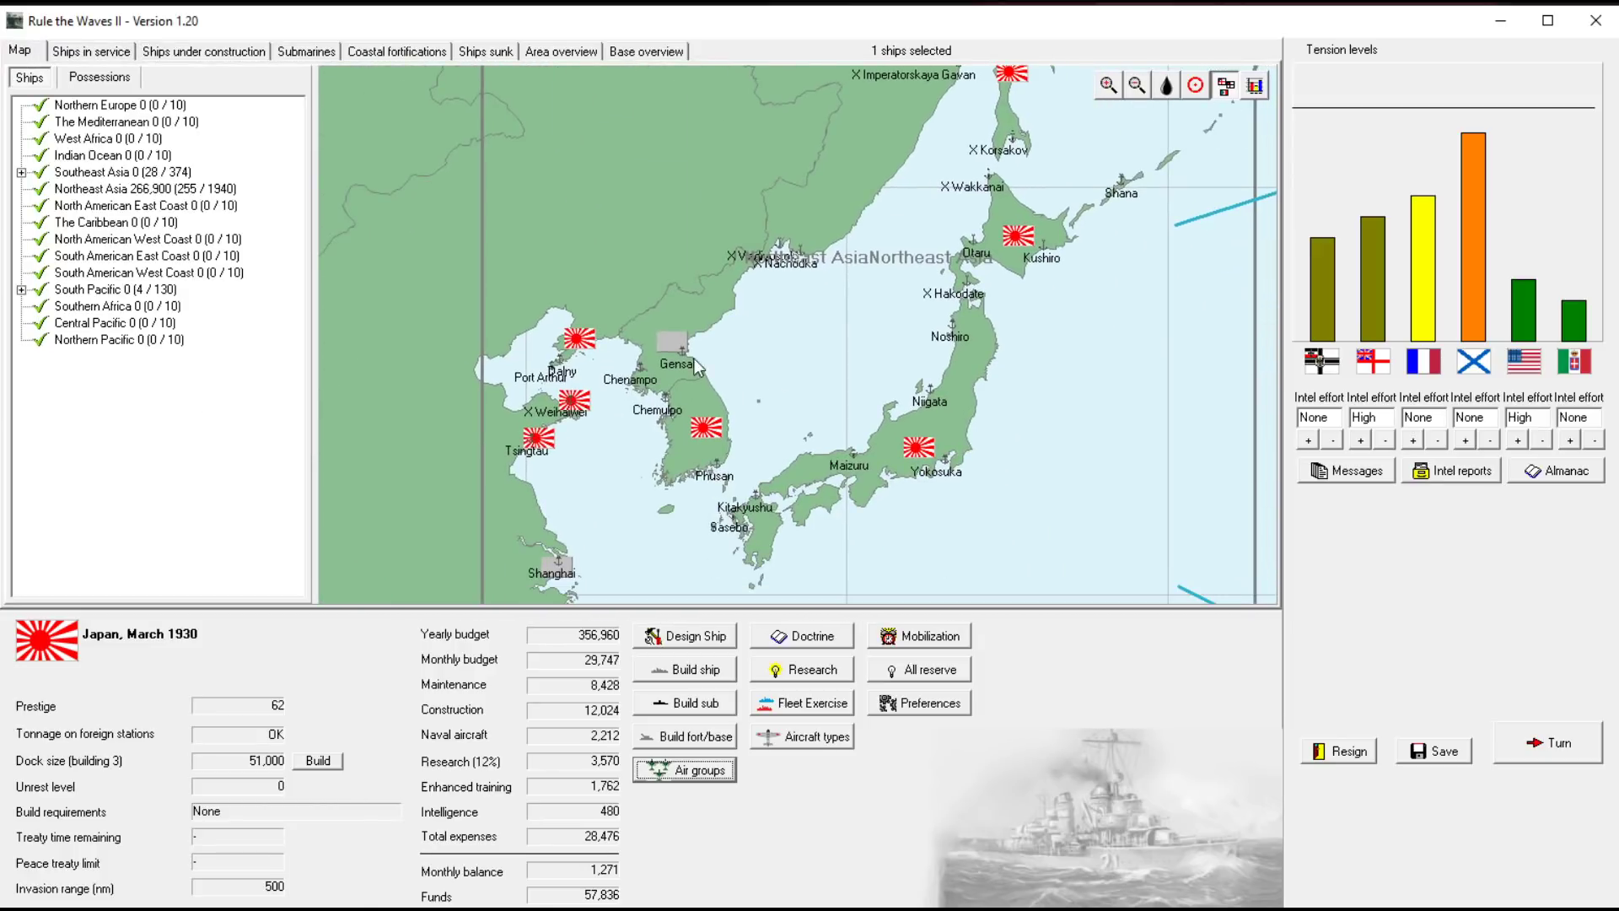
click(669, 342)
click(946, 271)
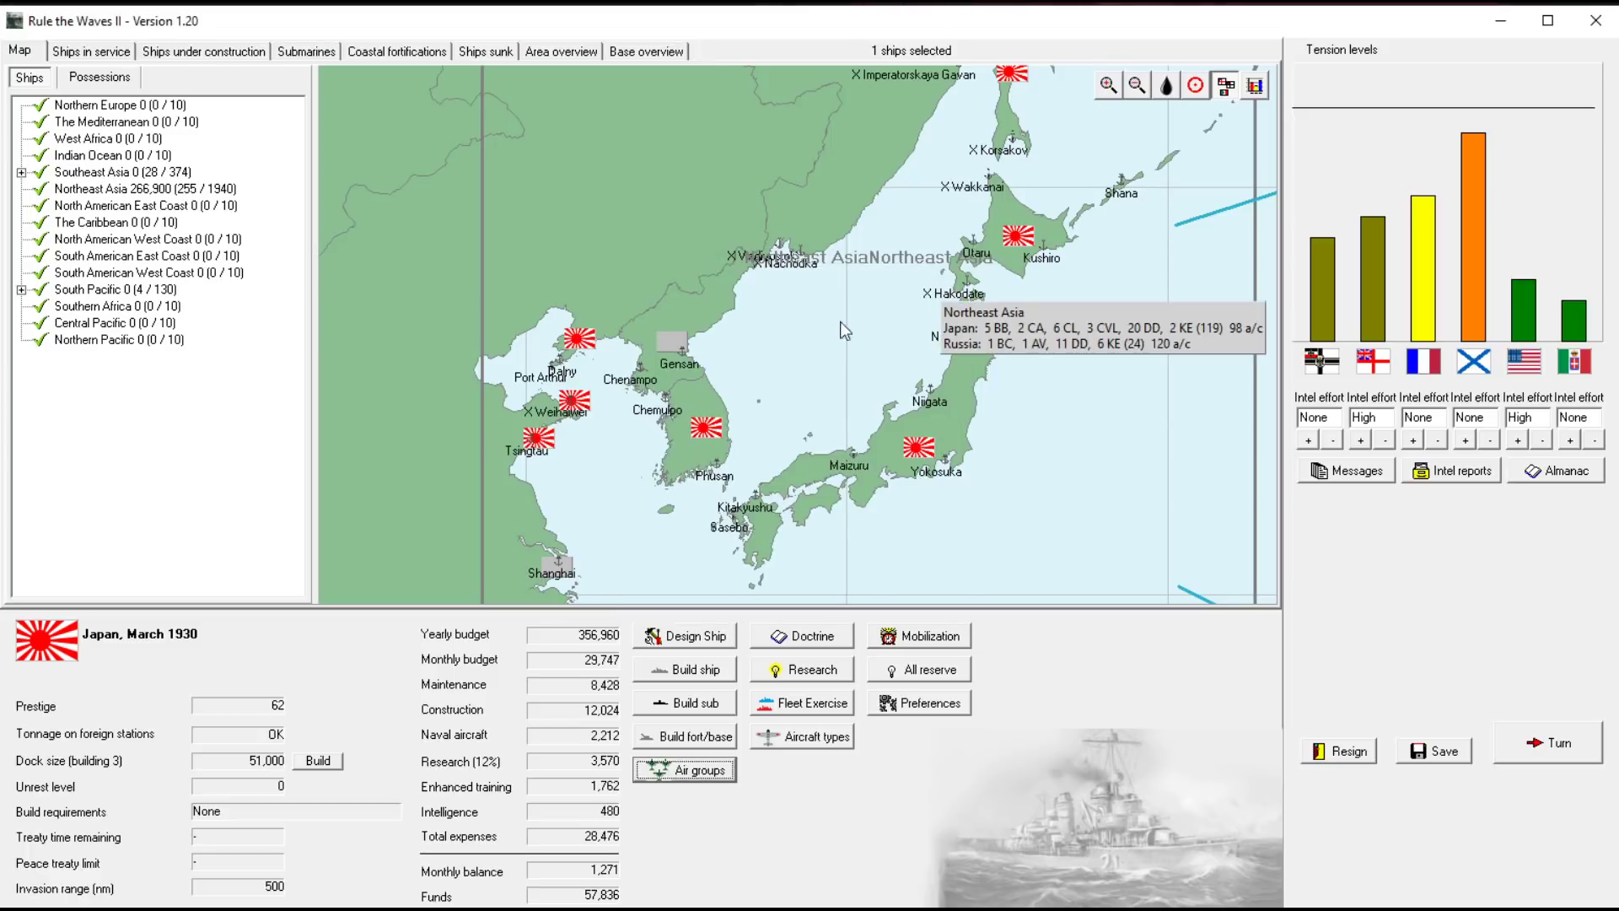
key(Down)
key(Down)
key(Down)
key(Down)
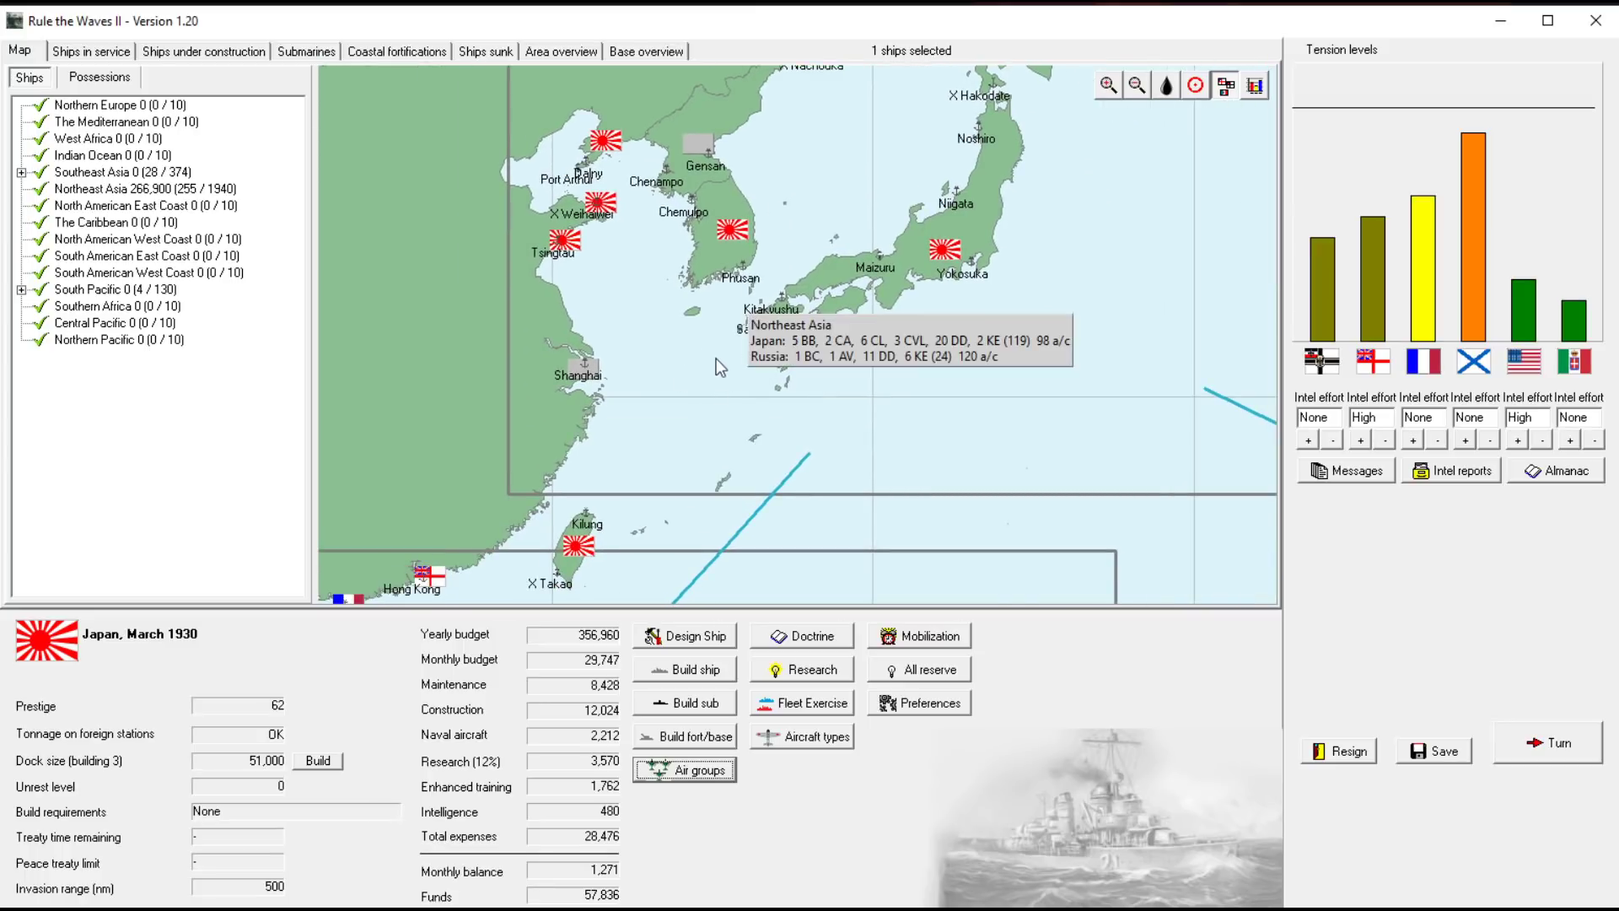
key(Up)
key(Up)
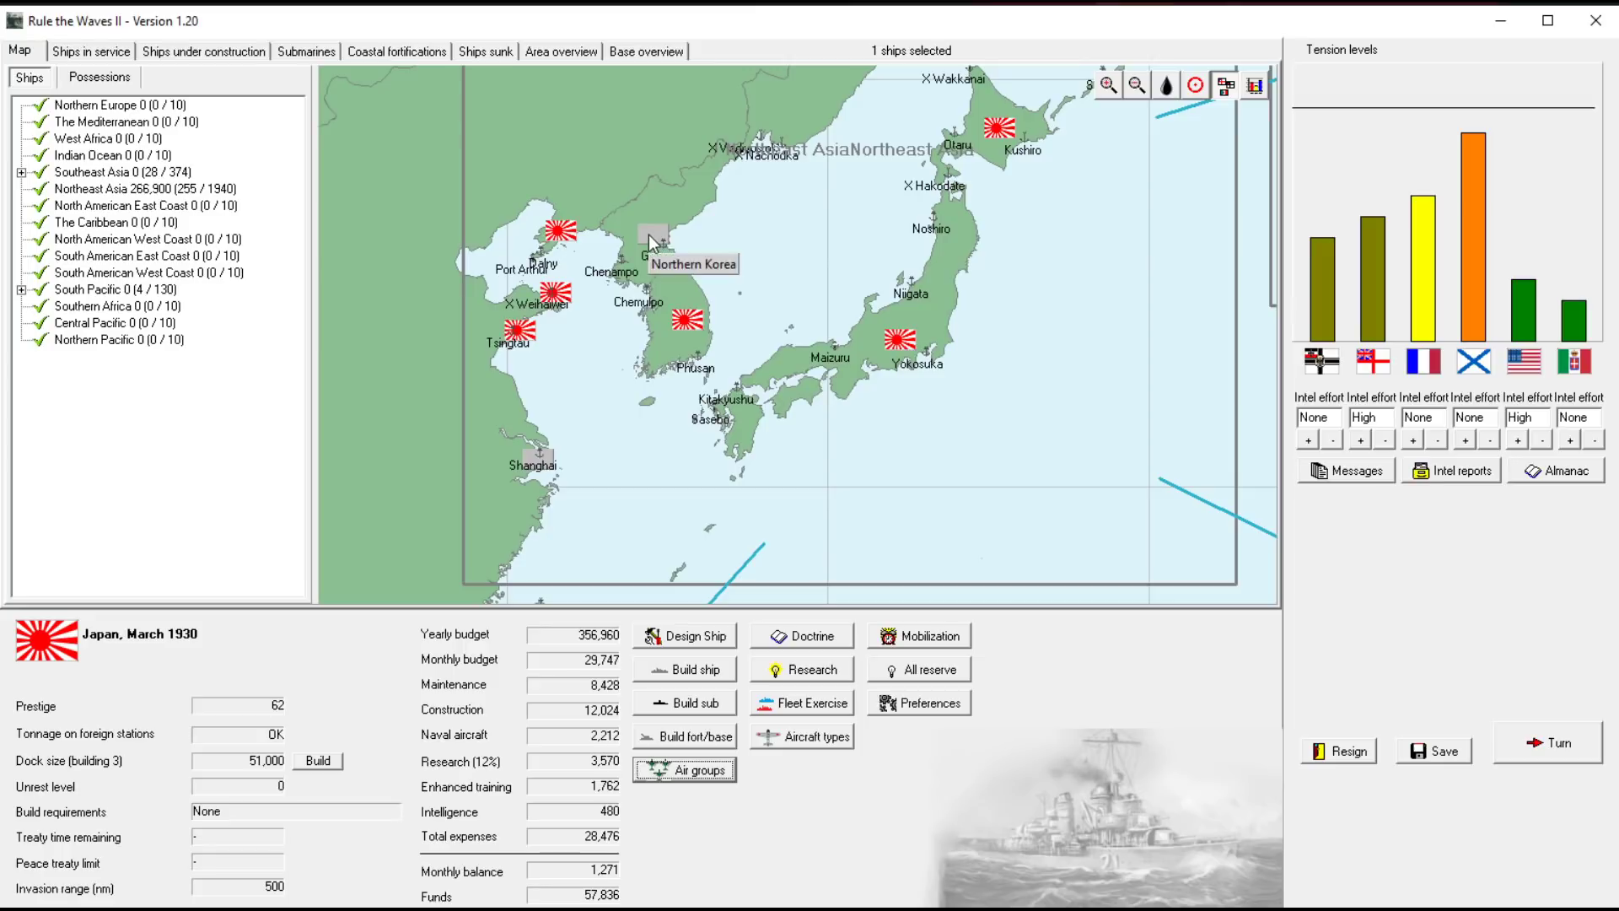
key(Up)
key(Up)
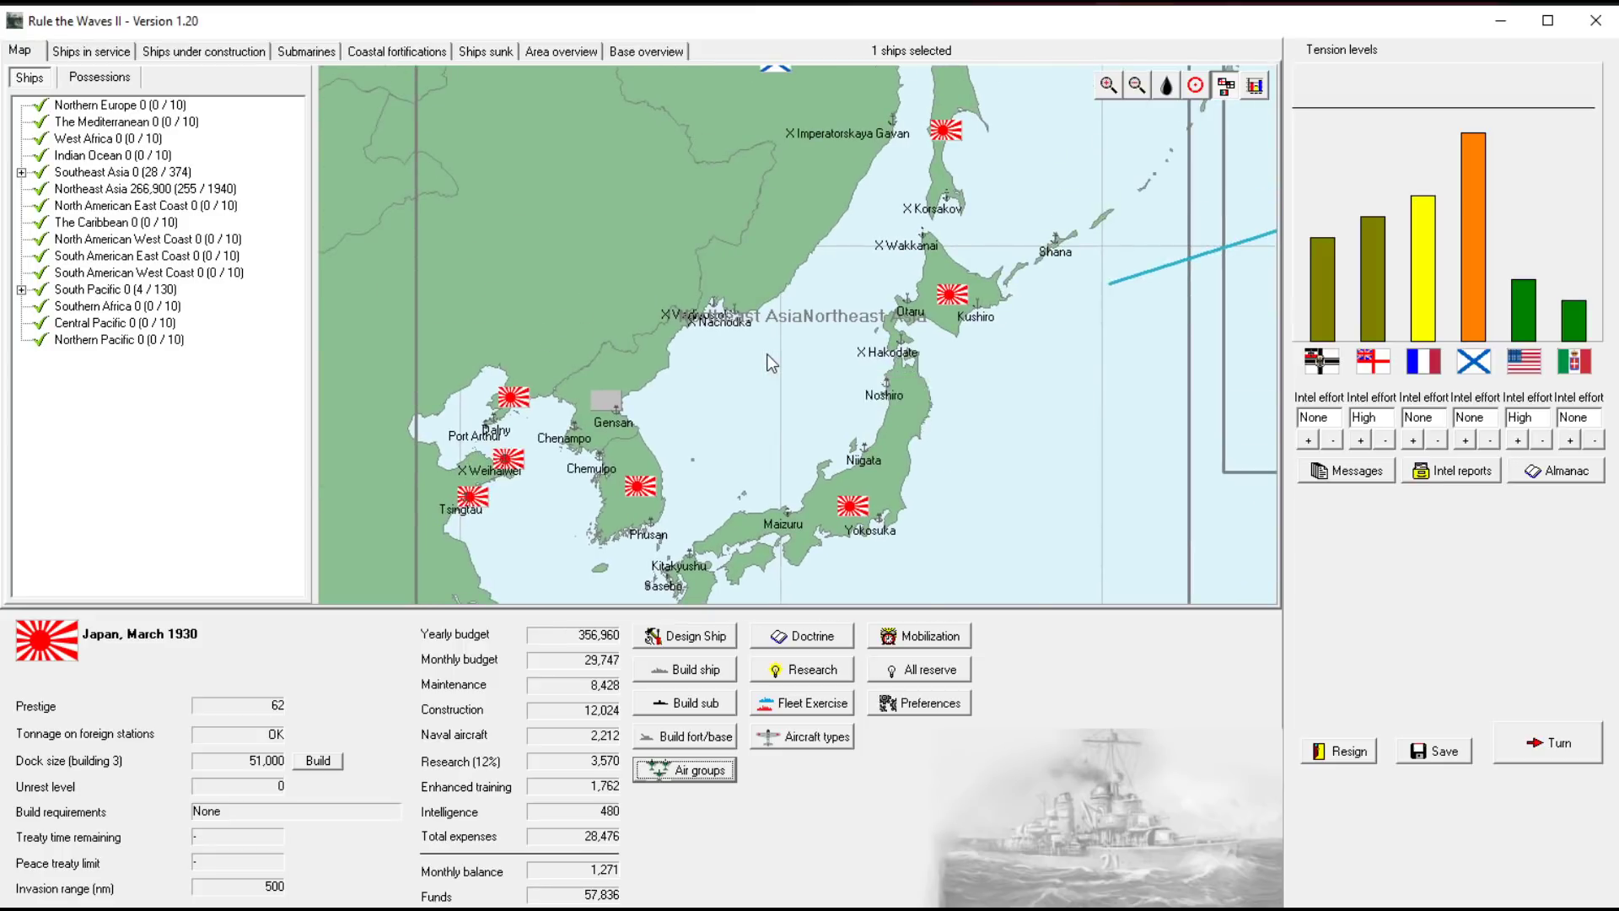
scroll(767, 363, down, 1)
drag(769, 383, 789, 265)
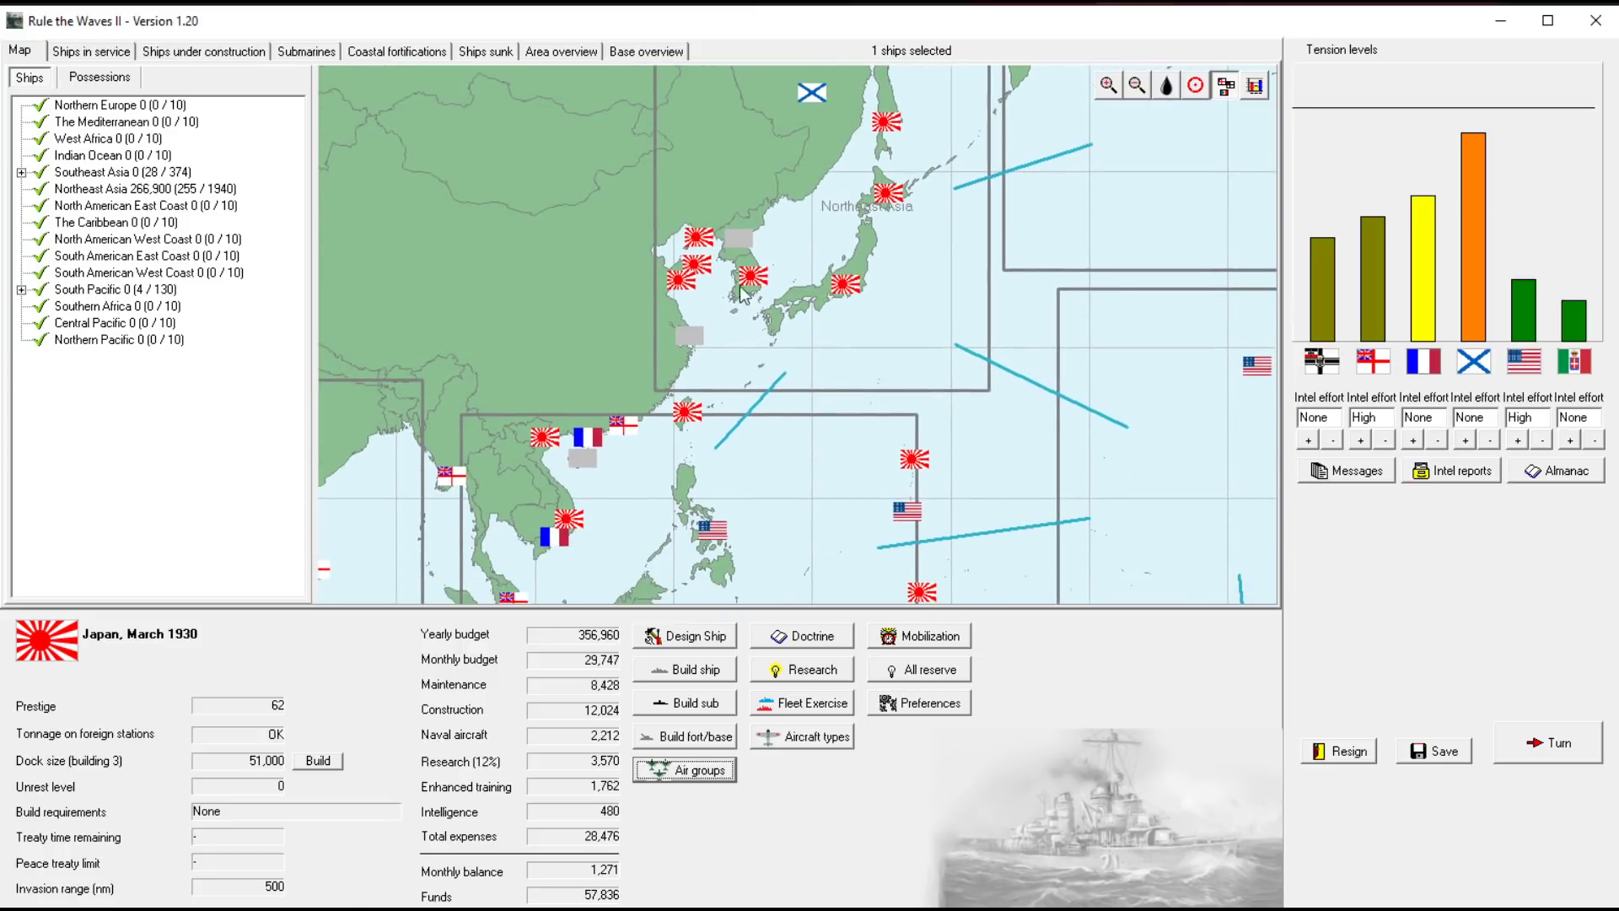
drag(941, 351, 856, 321)
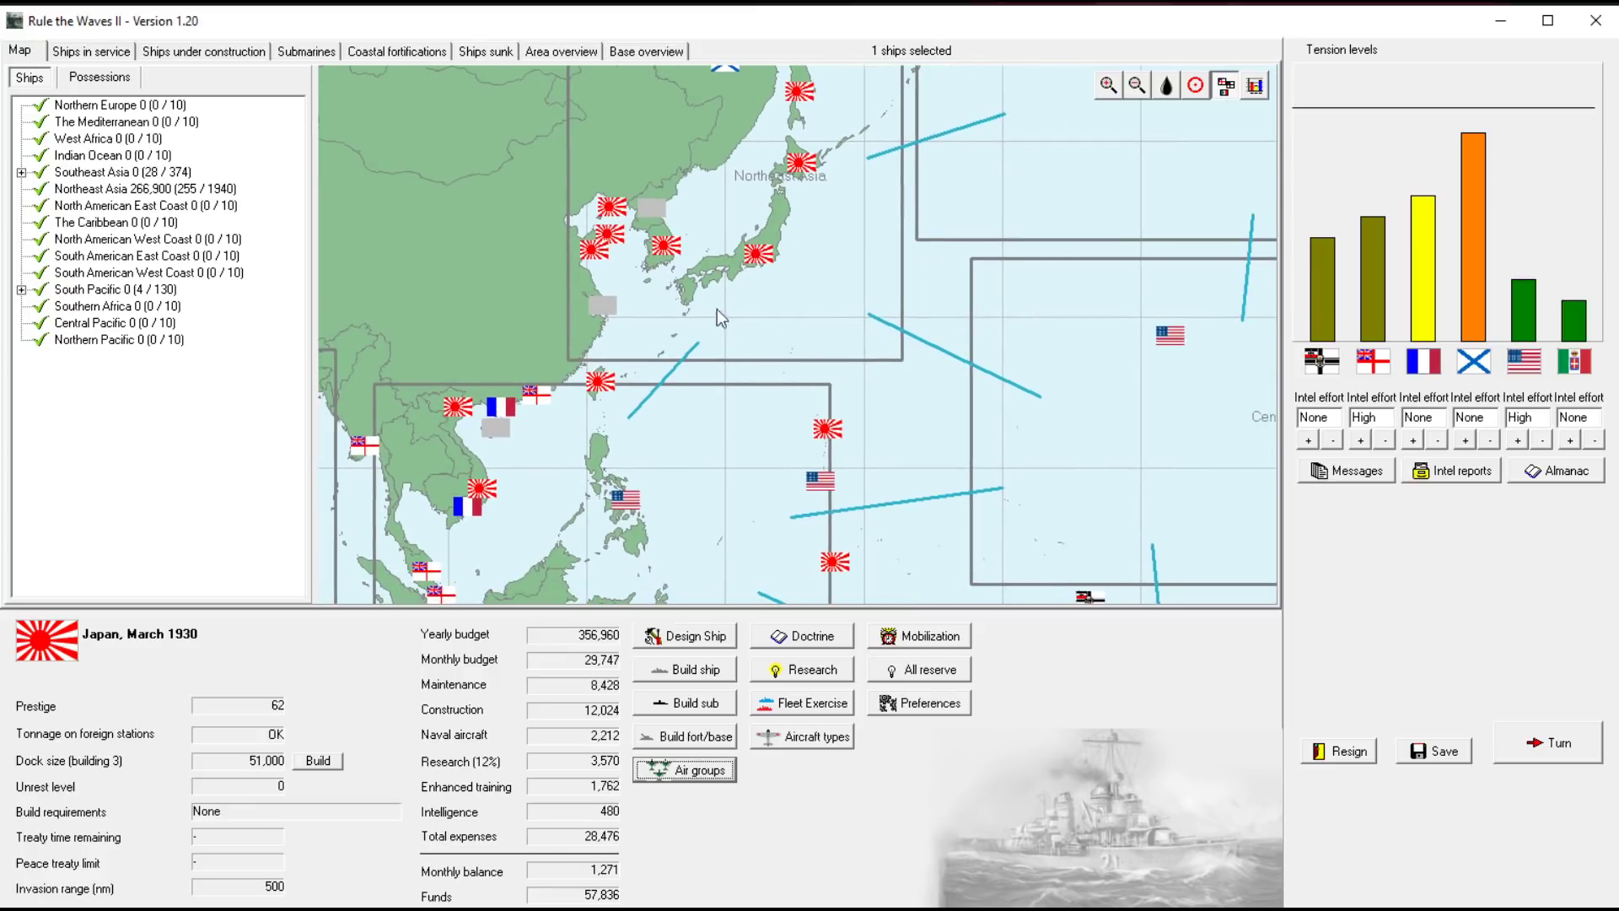
Select the four Daigoji-class battleships in the in-service list and open their design for rebuild
click(90, 51)
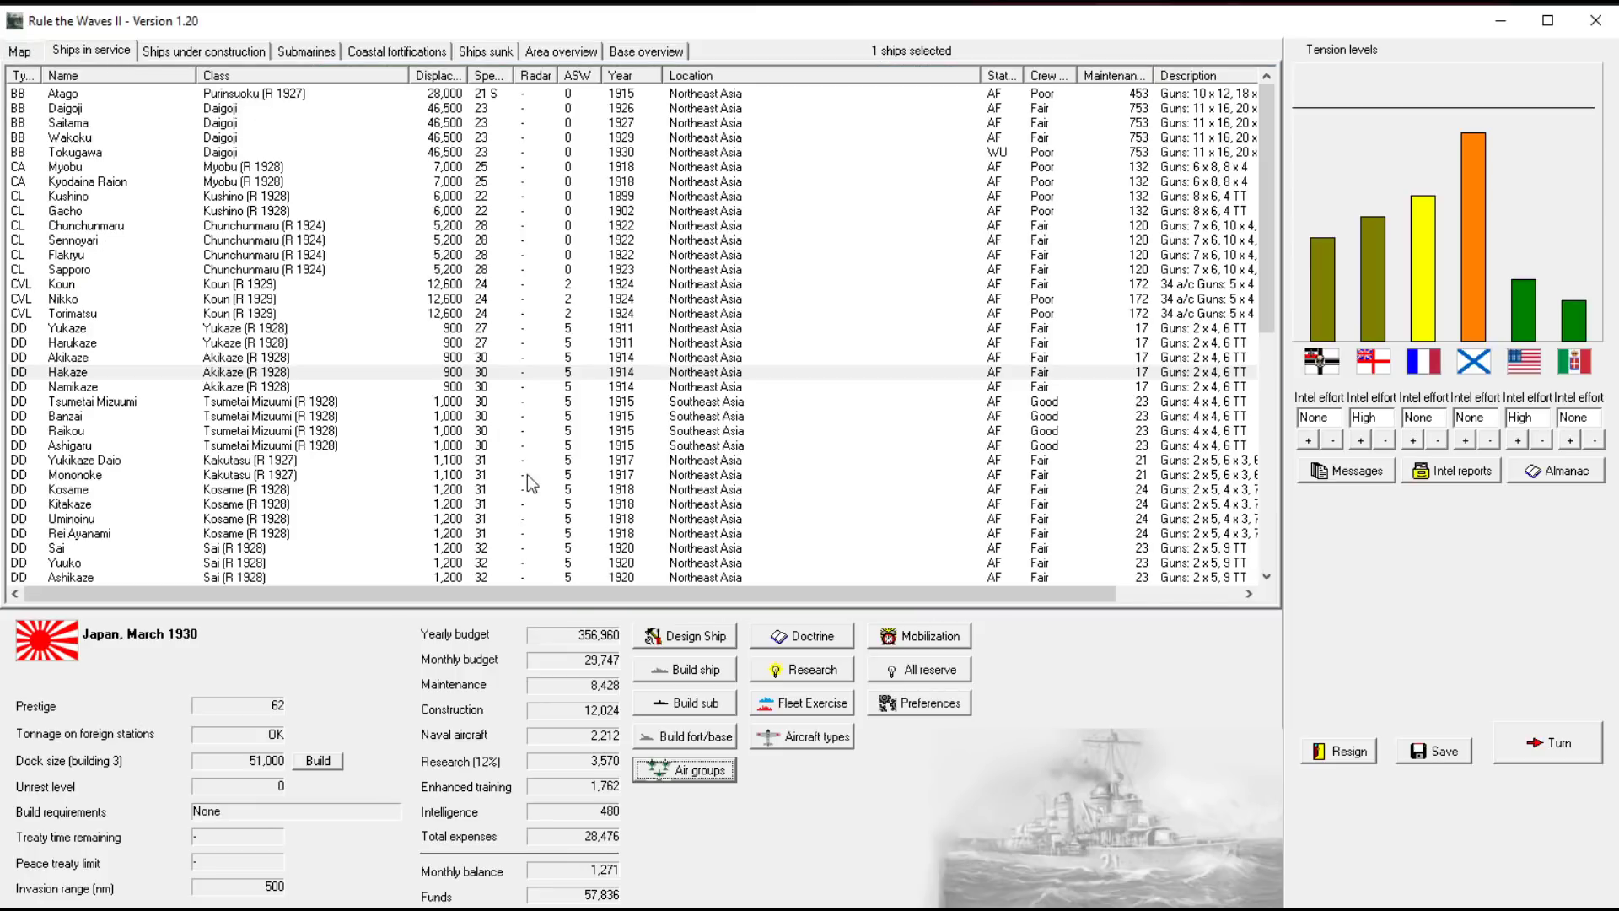
click(200, 52)
click(122, 52)
click(246, 109)
shift+click(231, 152)
right_click(230, 152)
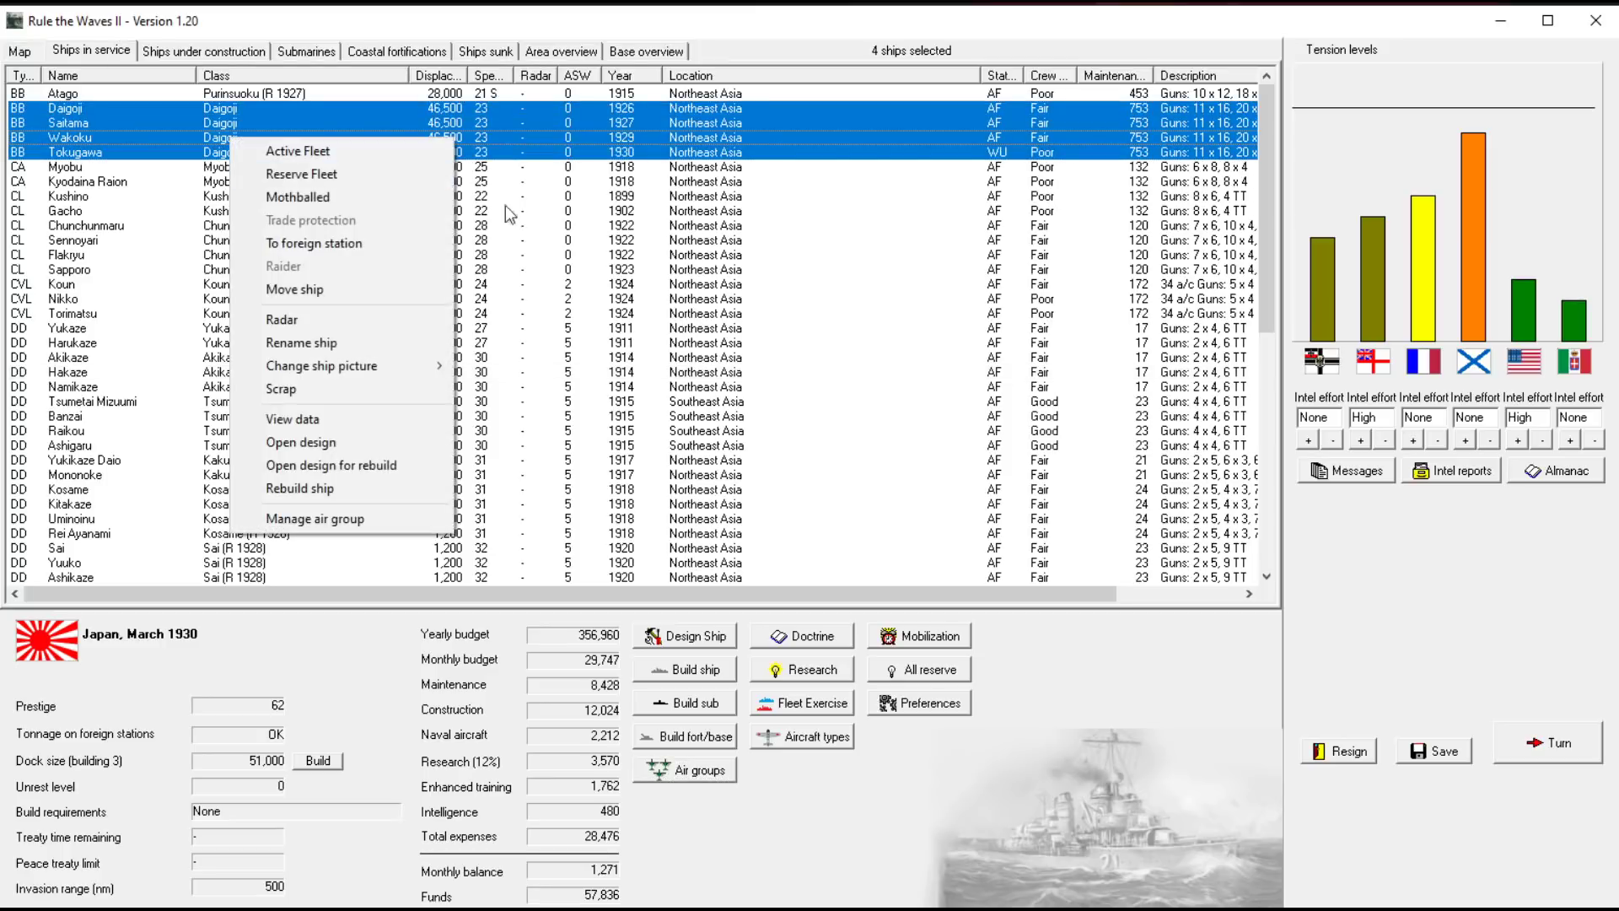
click(323, 469)
Try improved director fire control and single tertiary mounts, discard the changes and reopen the rebuild design
click(959, 453)
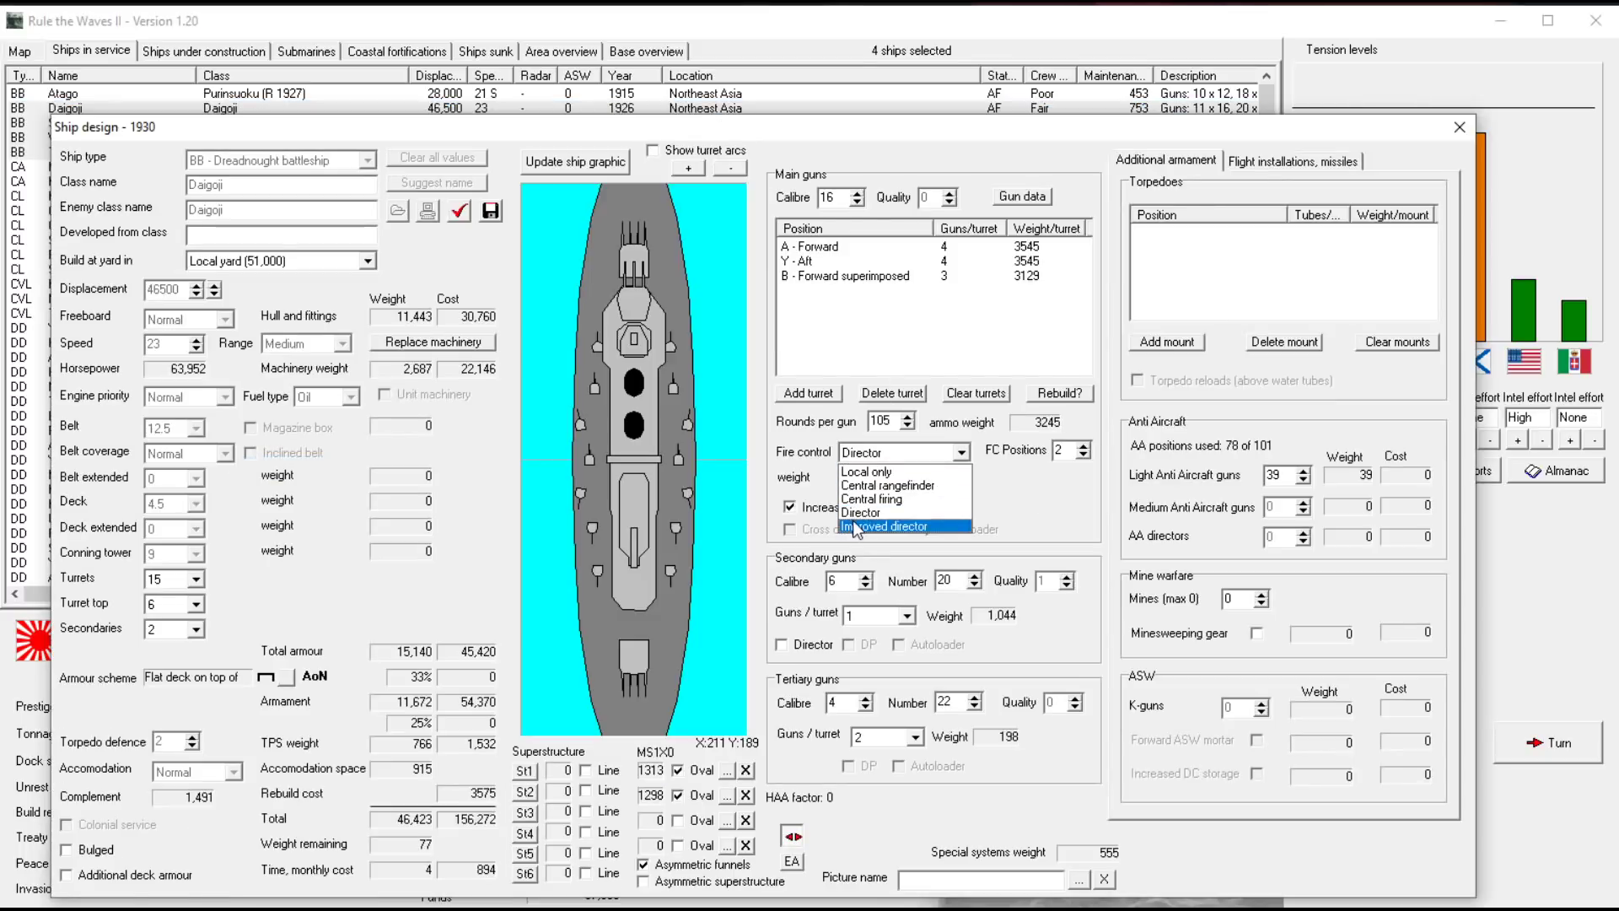
click(855, 529)
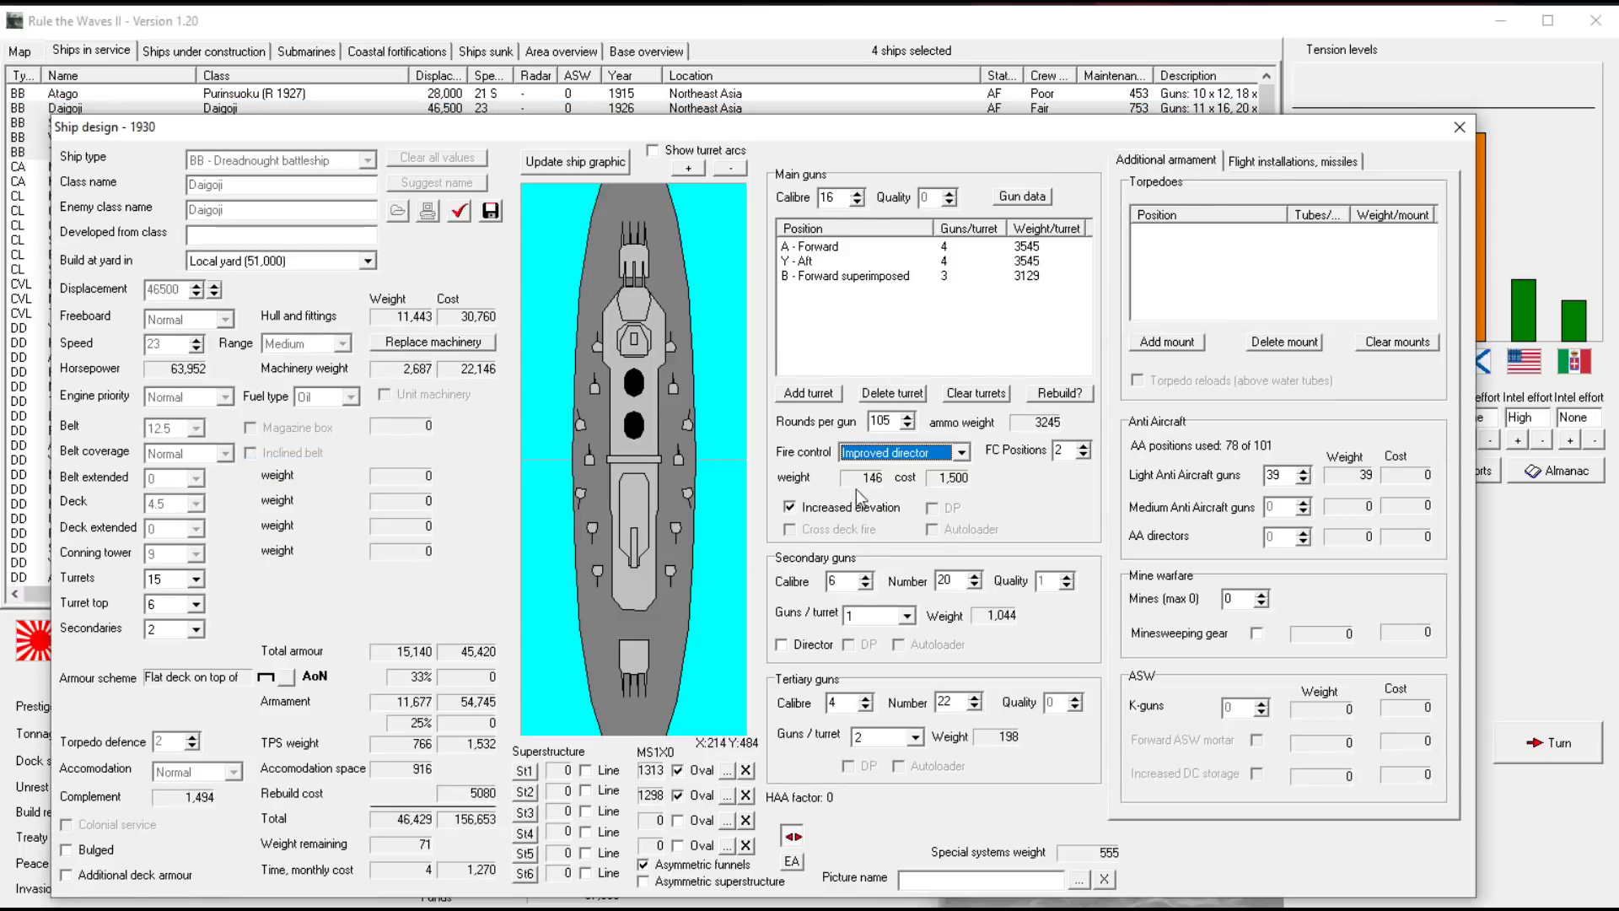
click(1279, 473)
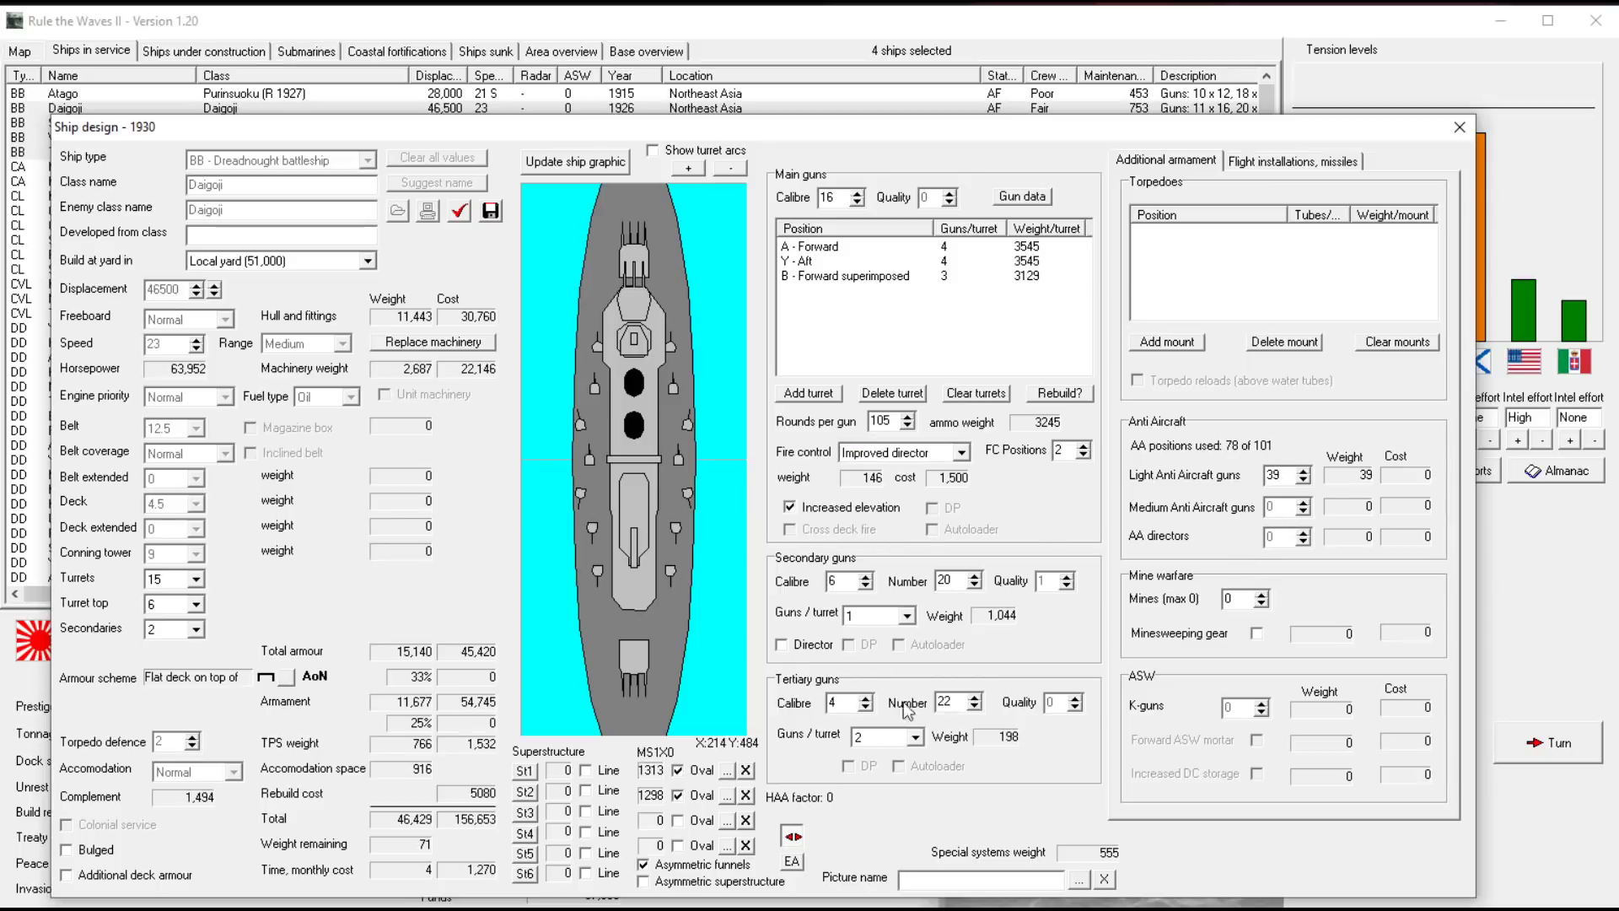
click(914, 736)
click(866, 756)
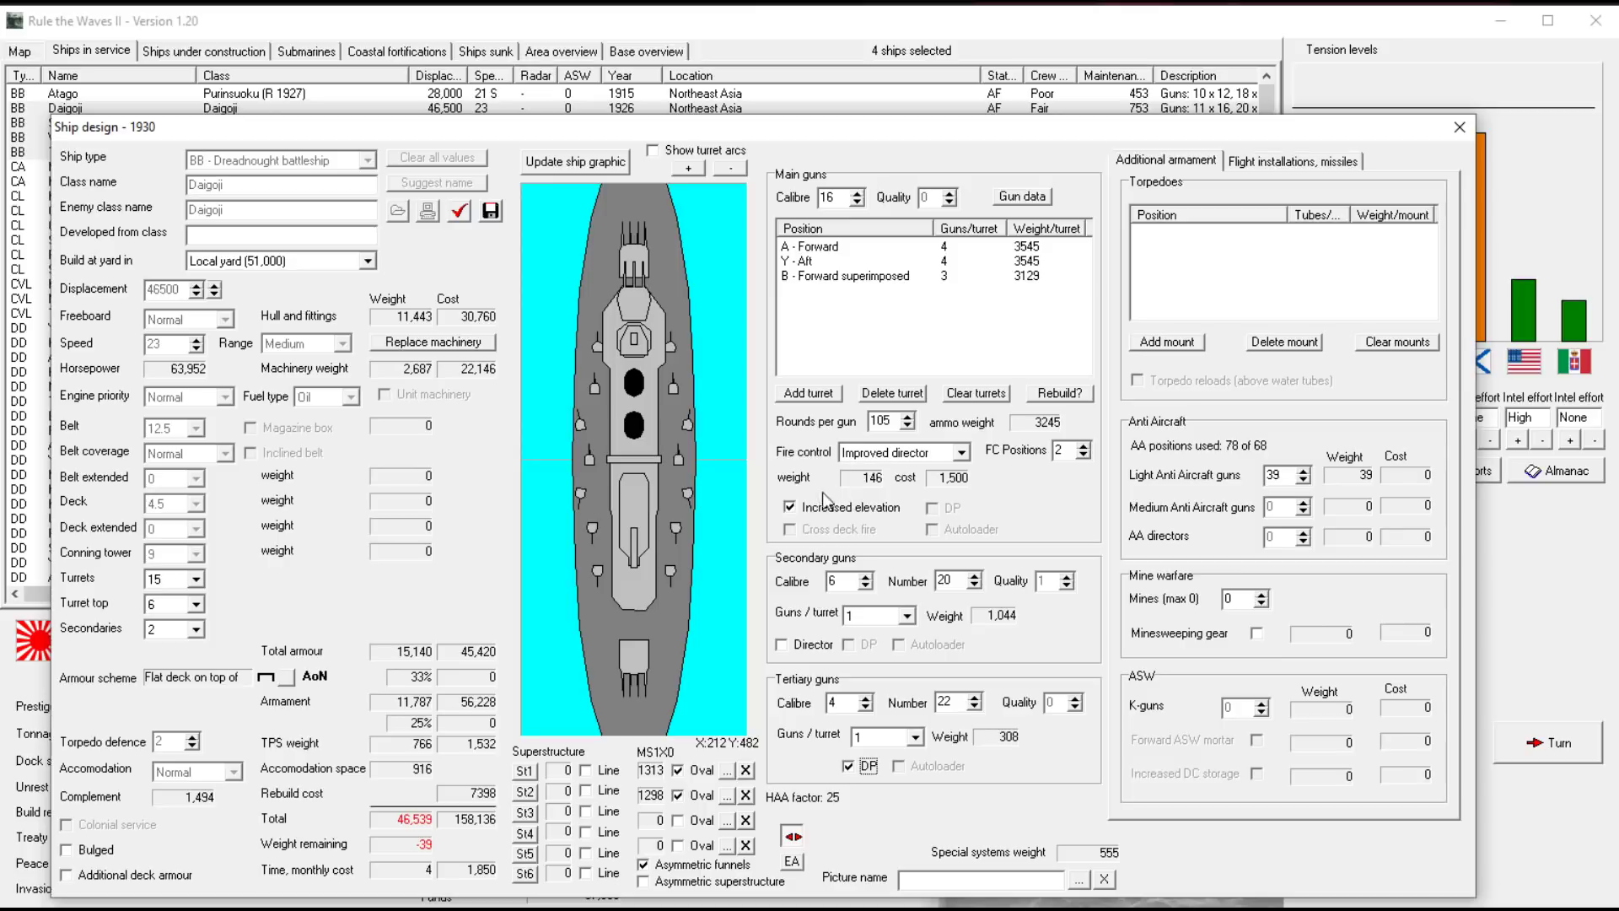
click(889, 456)
click(884, 514)
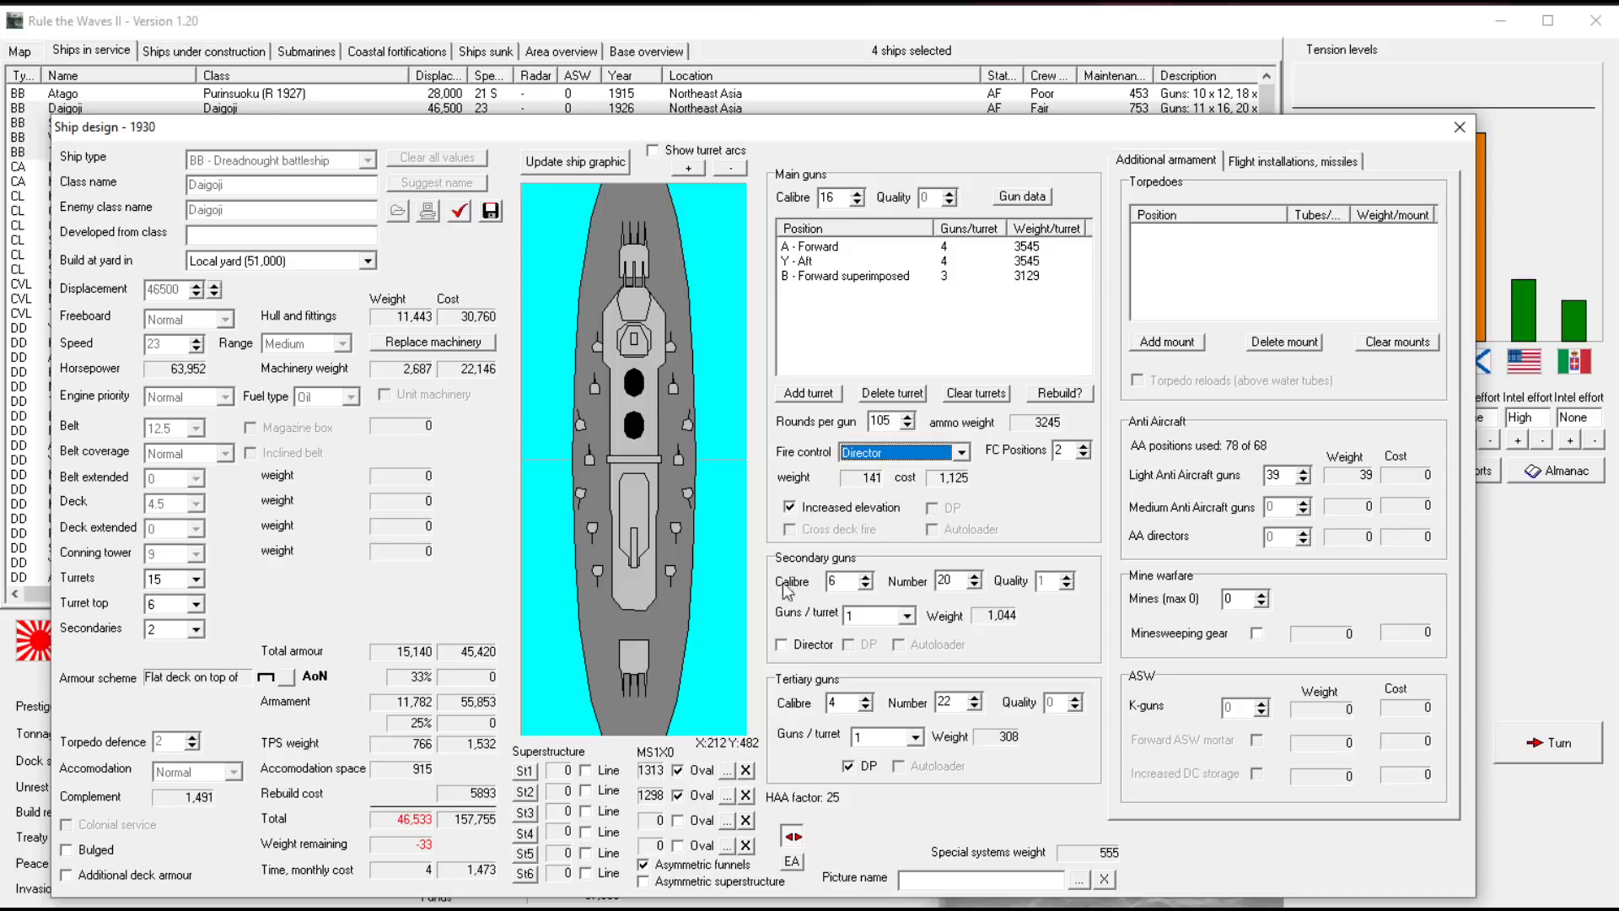
click(895, 453)
click(880, 528)
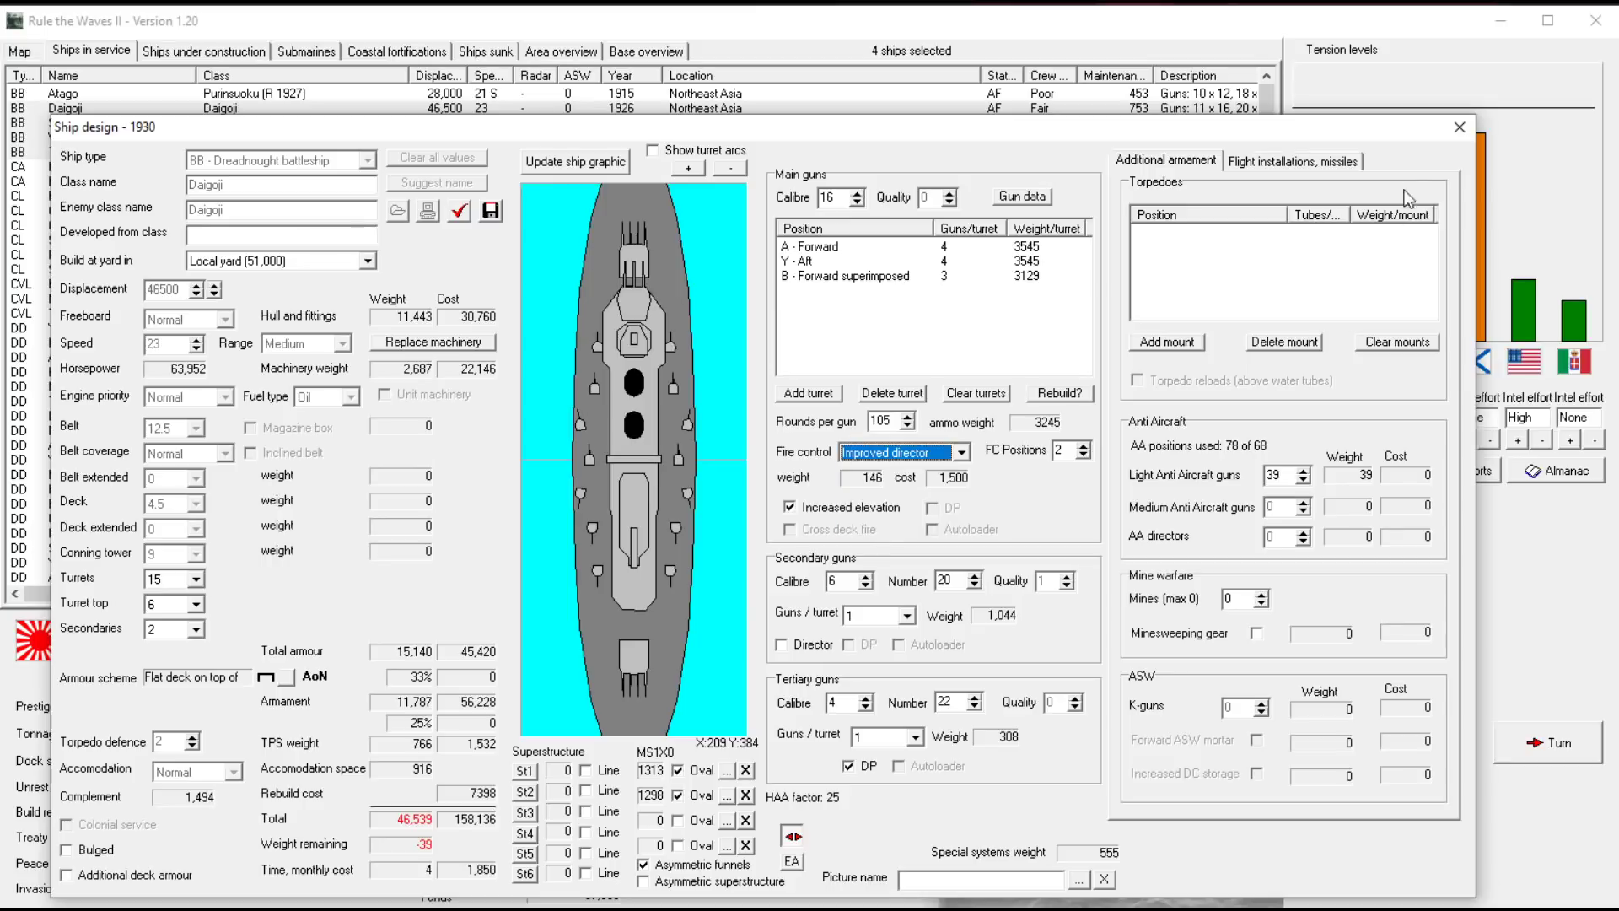
click(1459, 127)
right_click(547, 141)
click(619, 459)
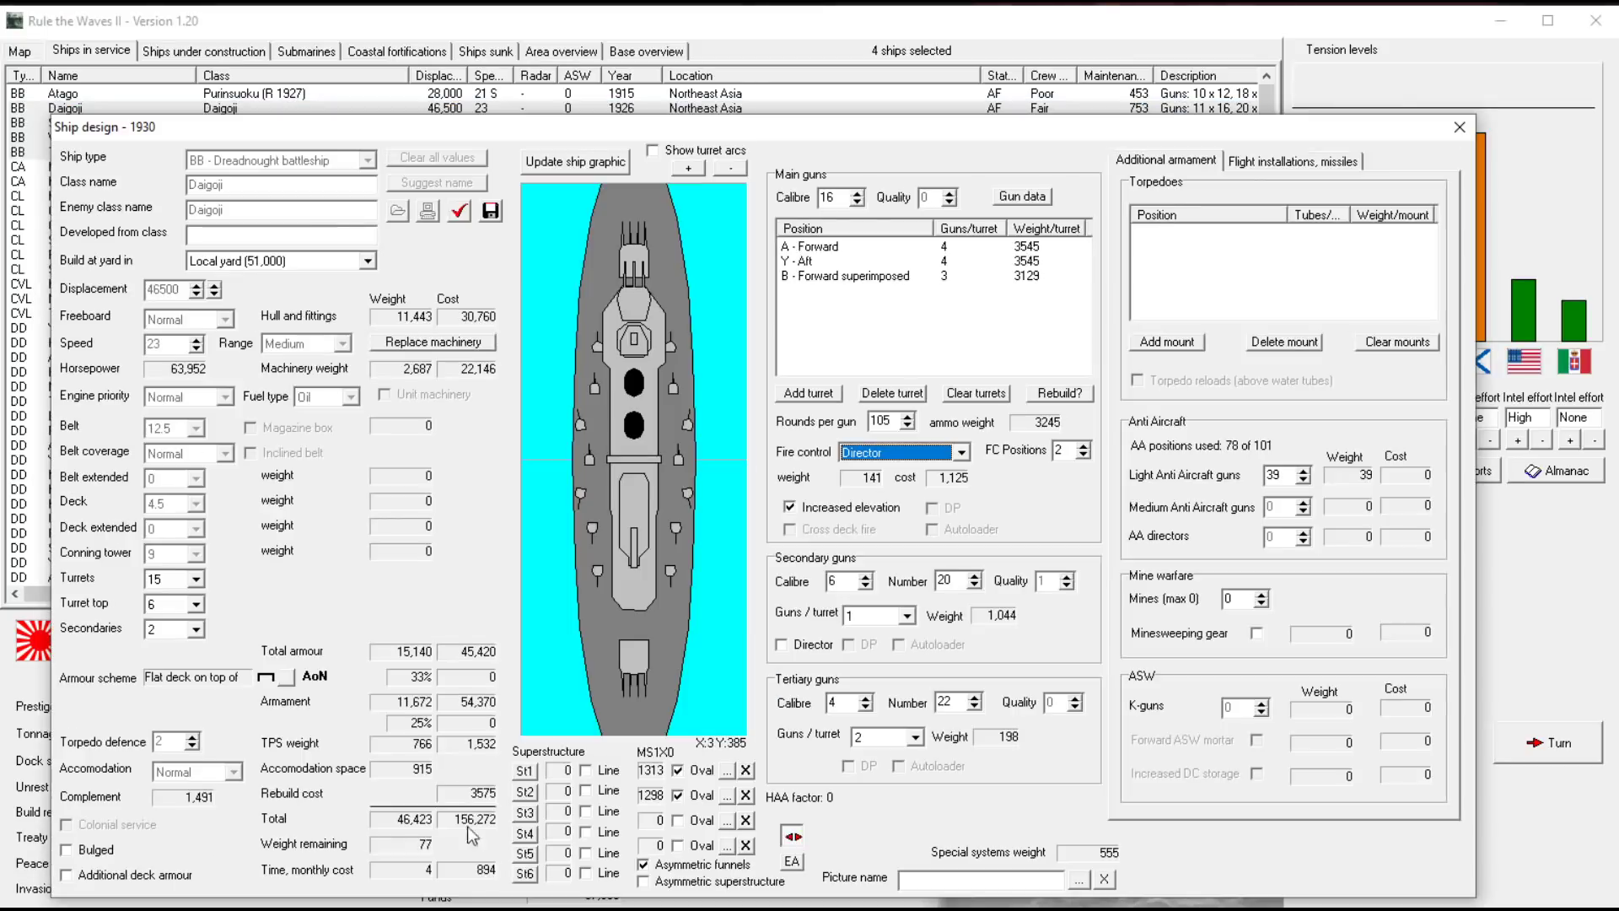
Set single dual-purpose tertiary mounts, 18 secondary guns with a director, and improved director fire control
click(885, 738)
click(874, 772)
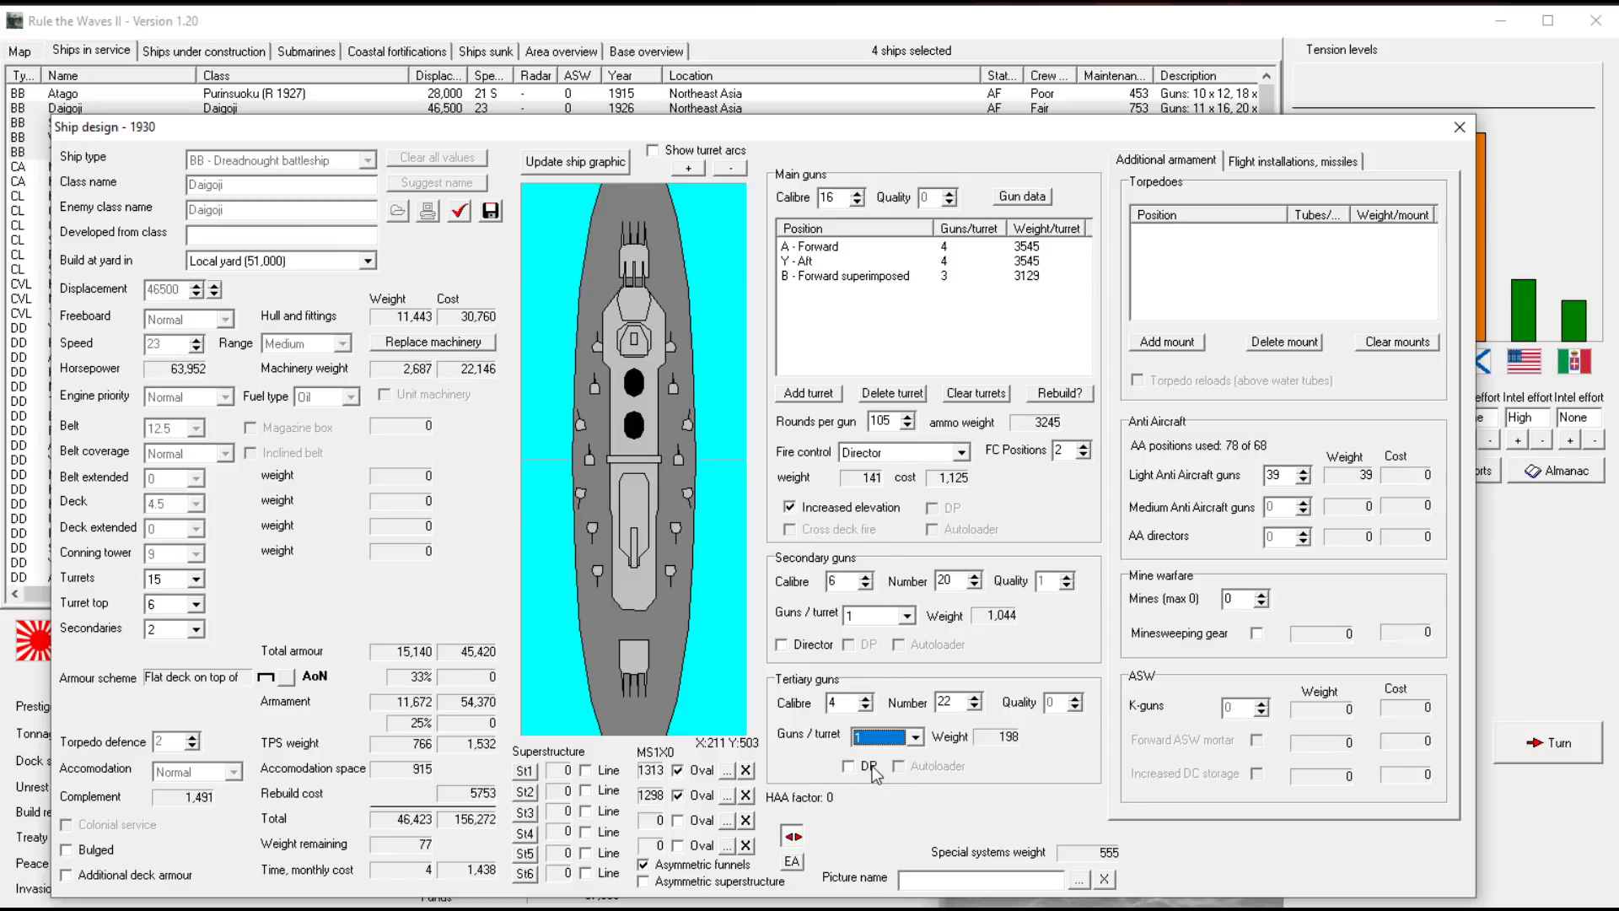
click(865, 767)
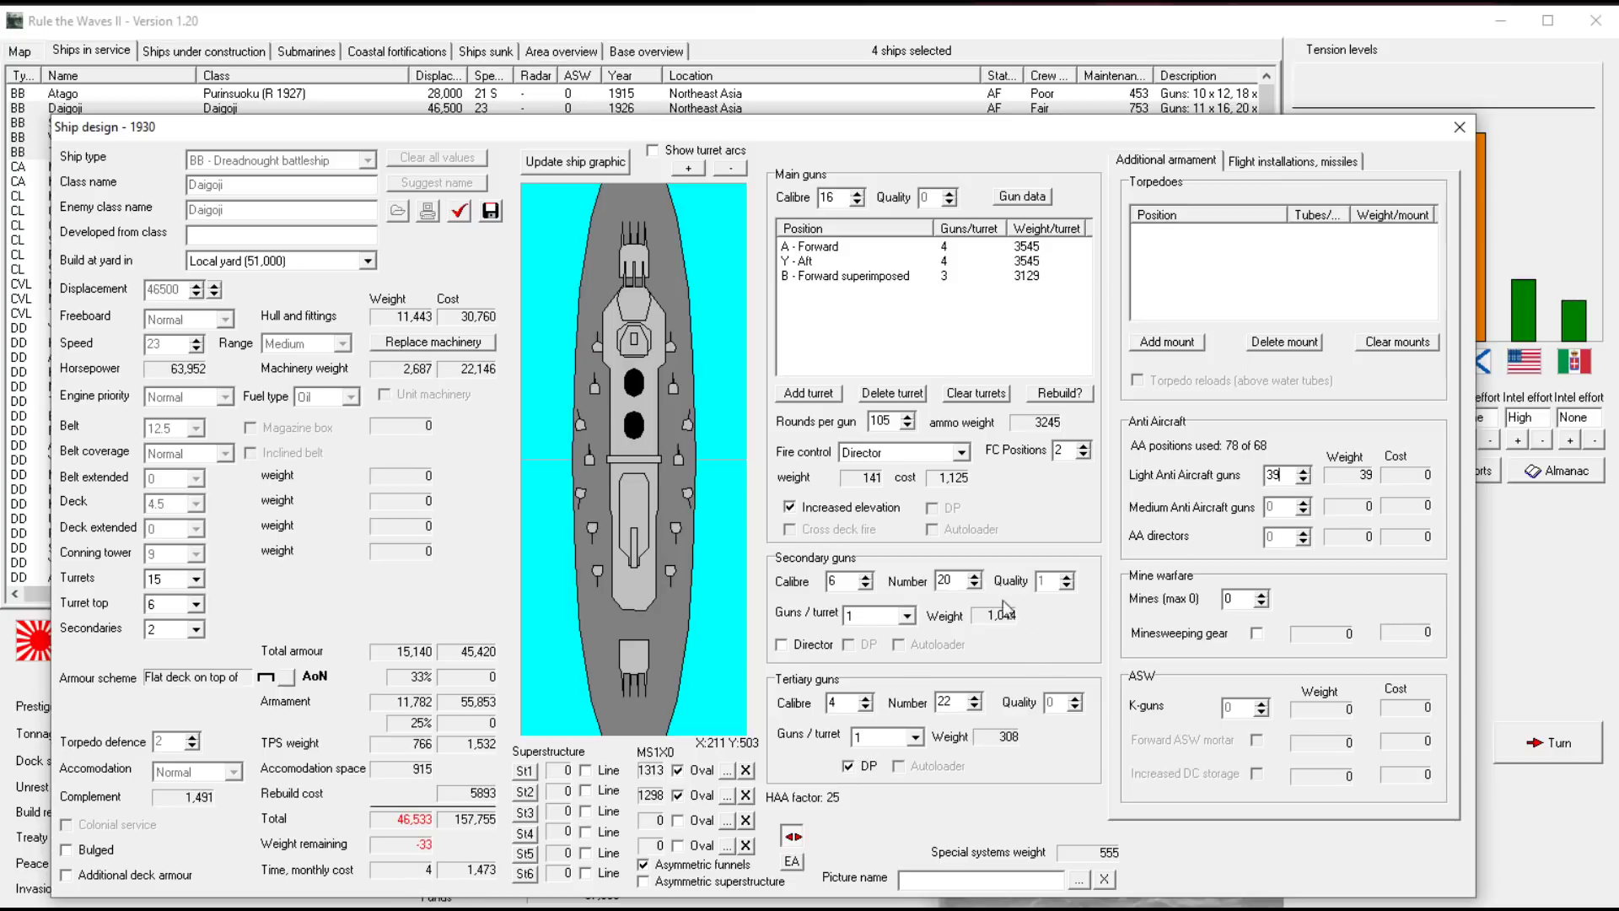
key(BackSpace)
key(BackSpace)
text(18)
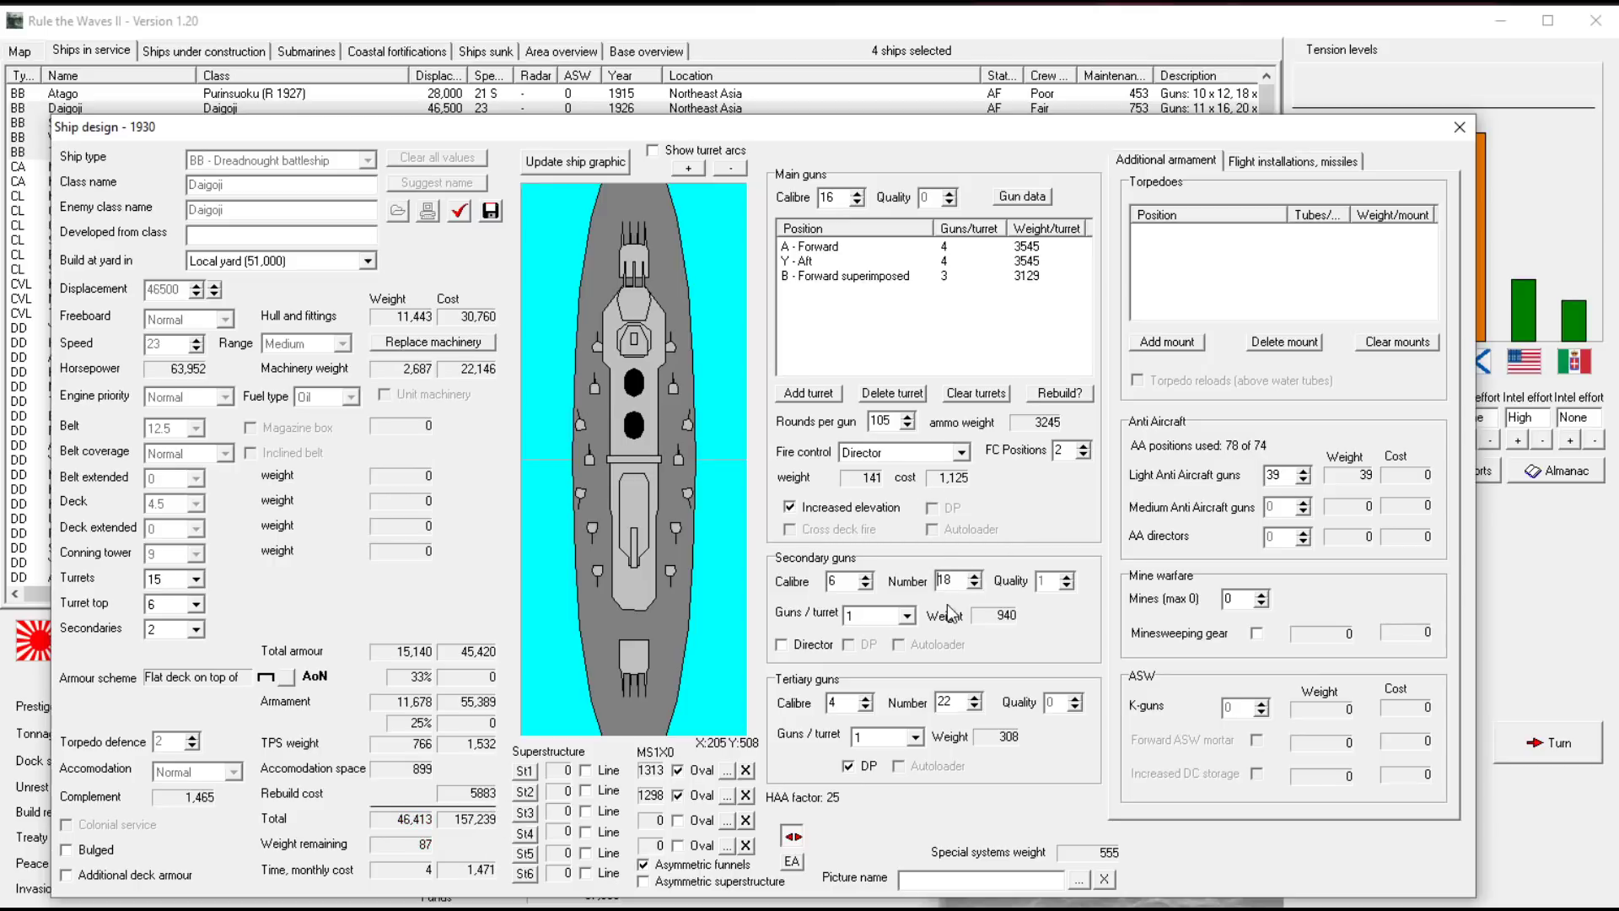
click(891, 454)
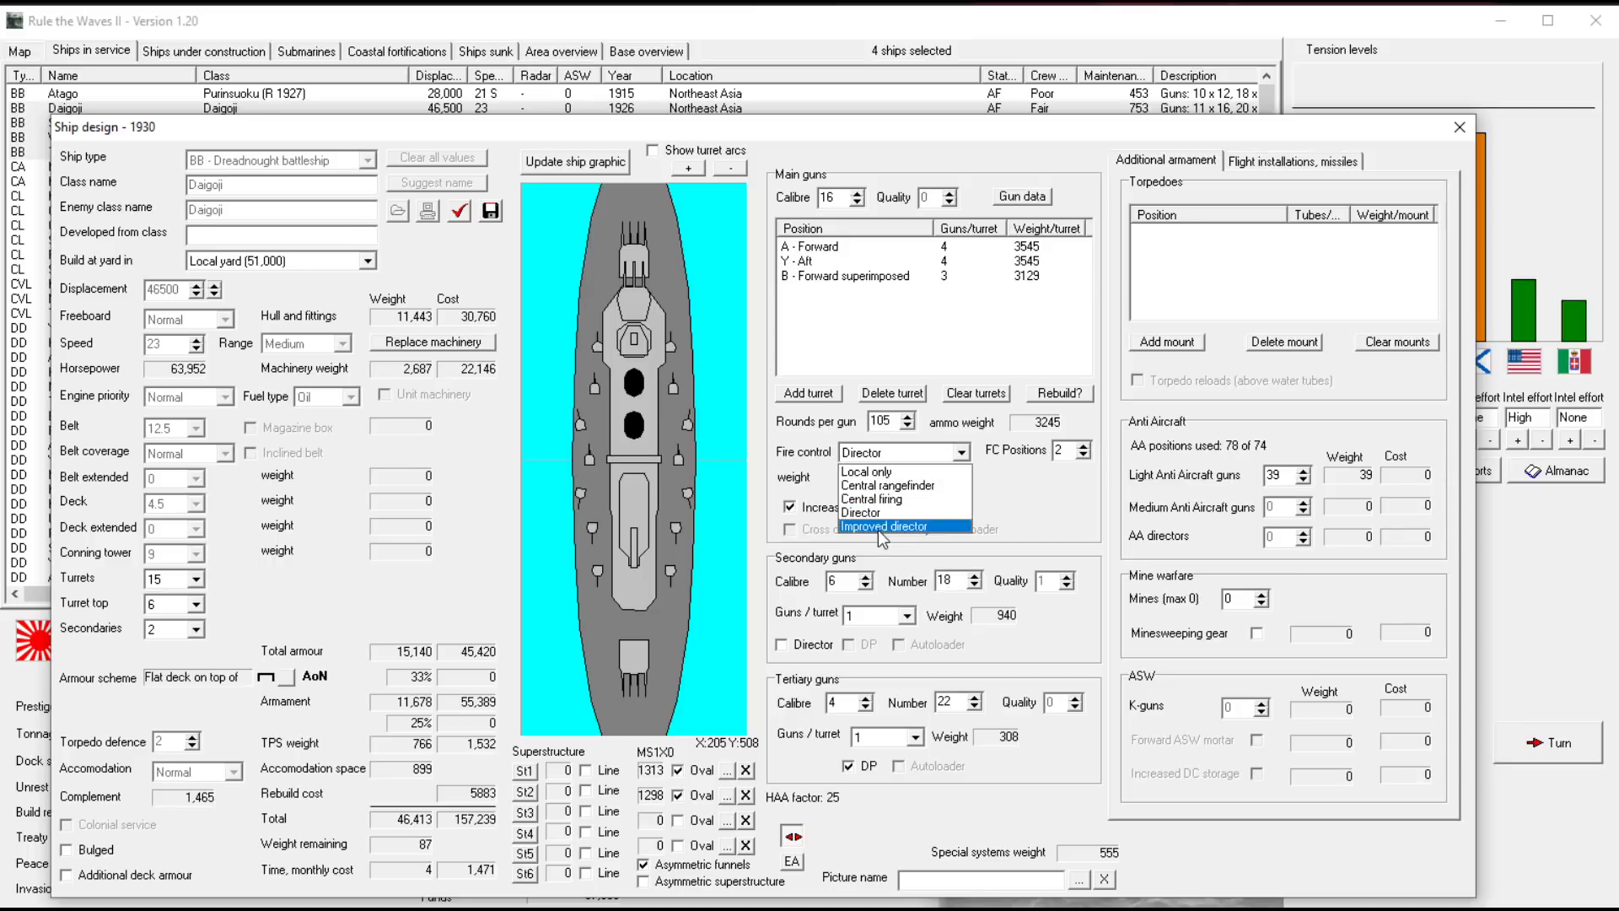
click(882, 527)
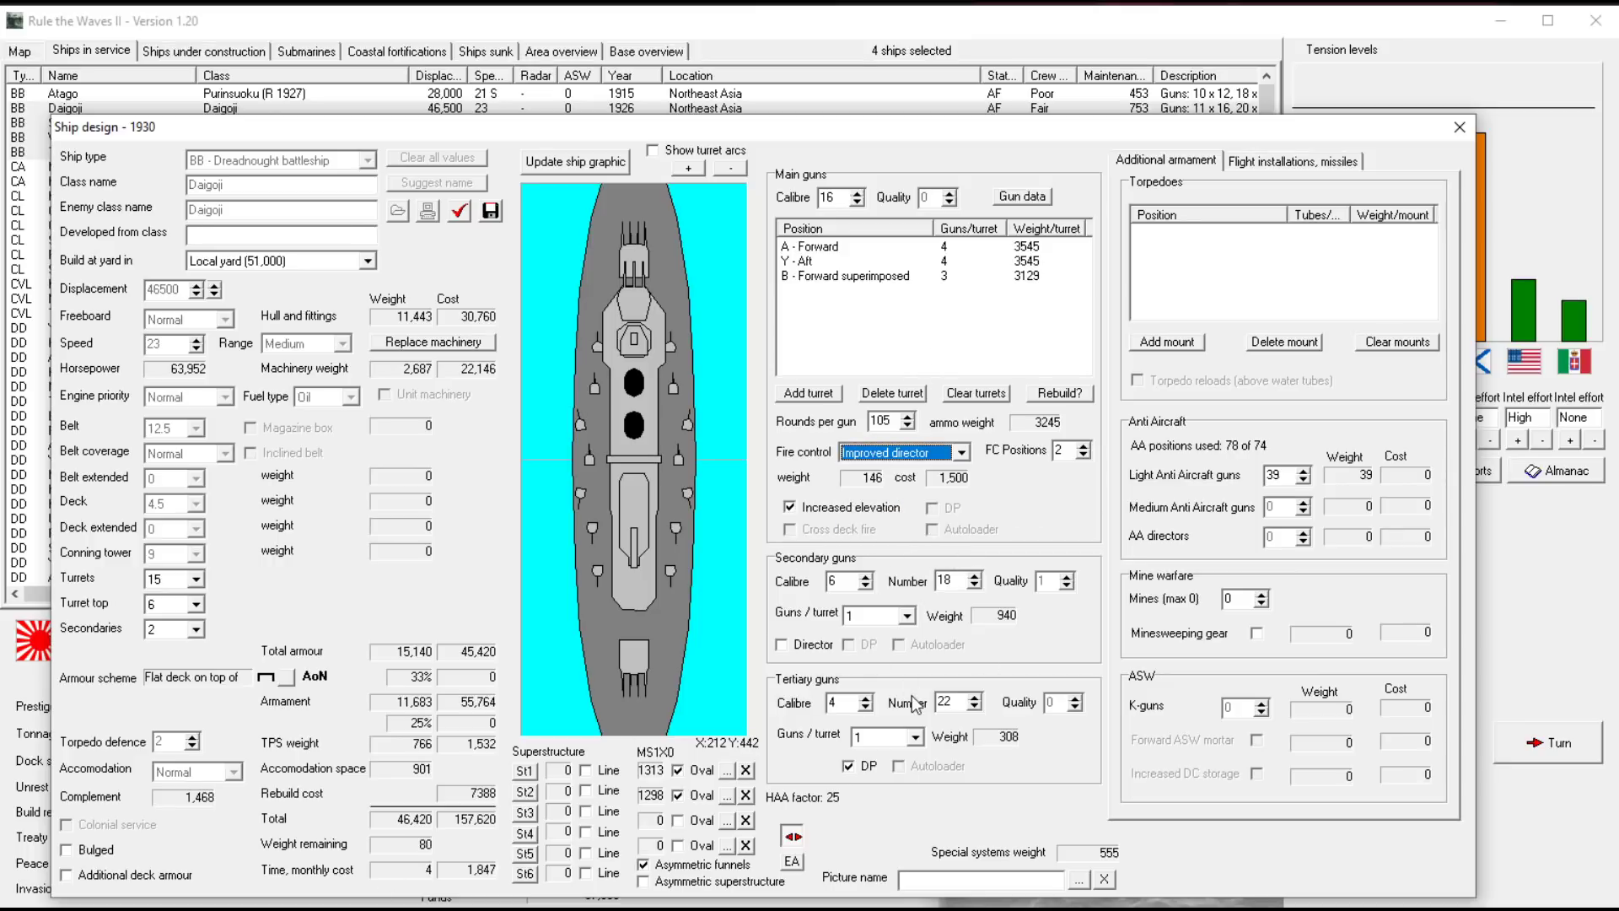
click(782, 644)
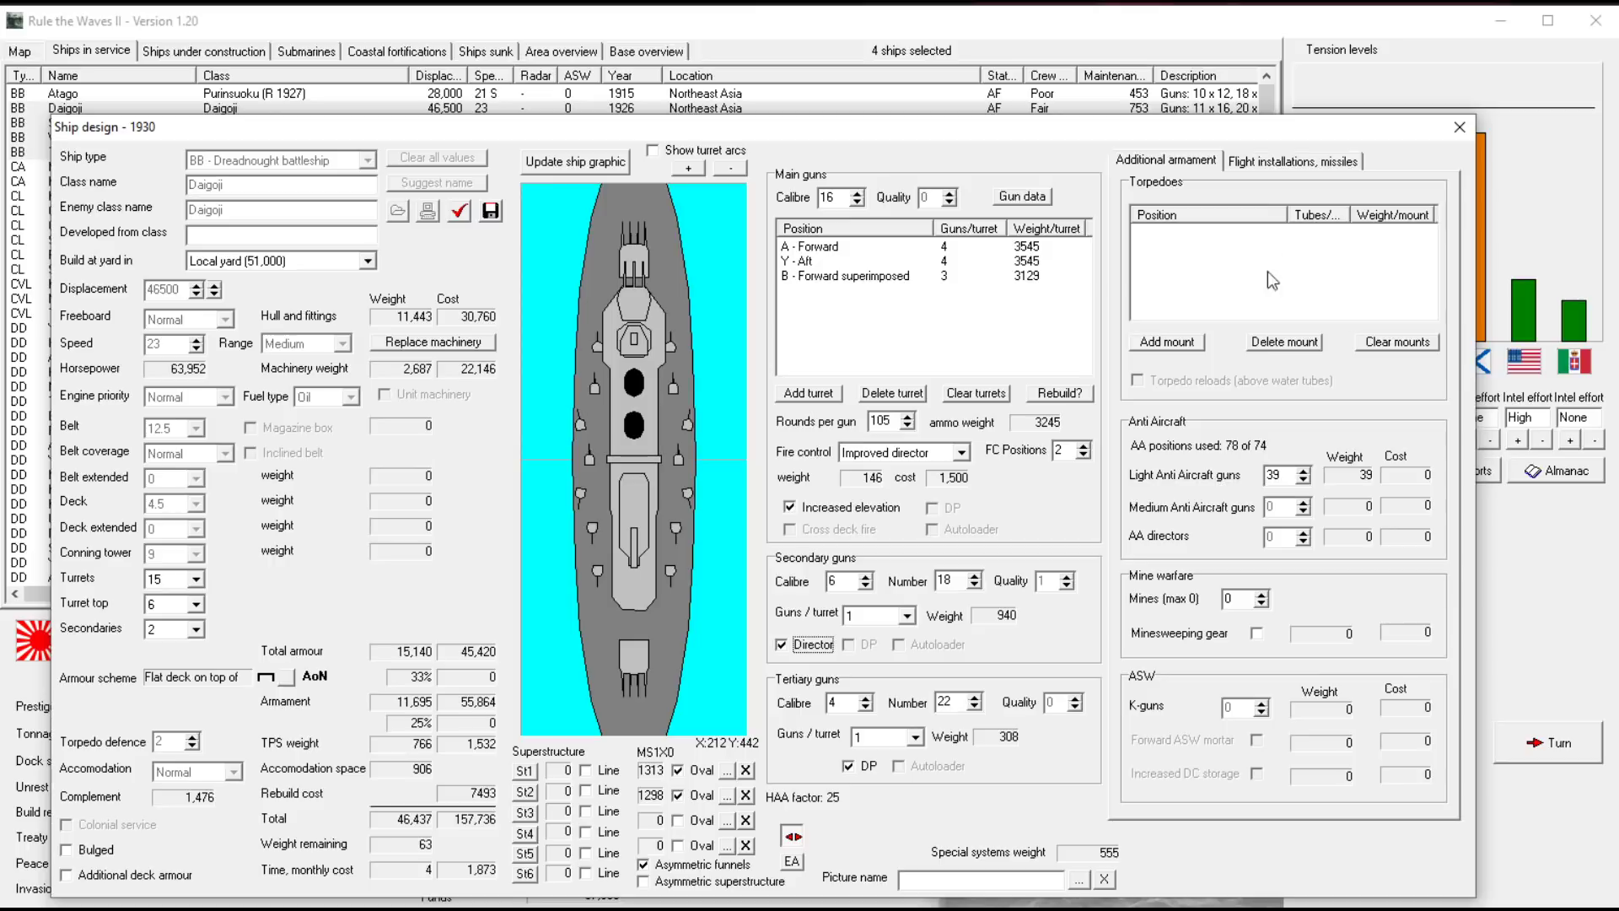
click(1276, 163)
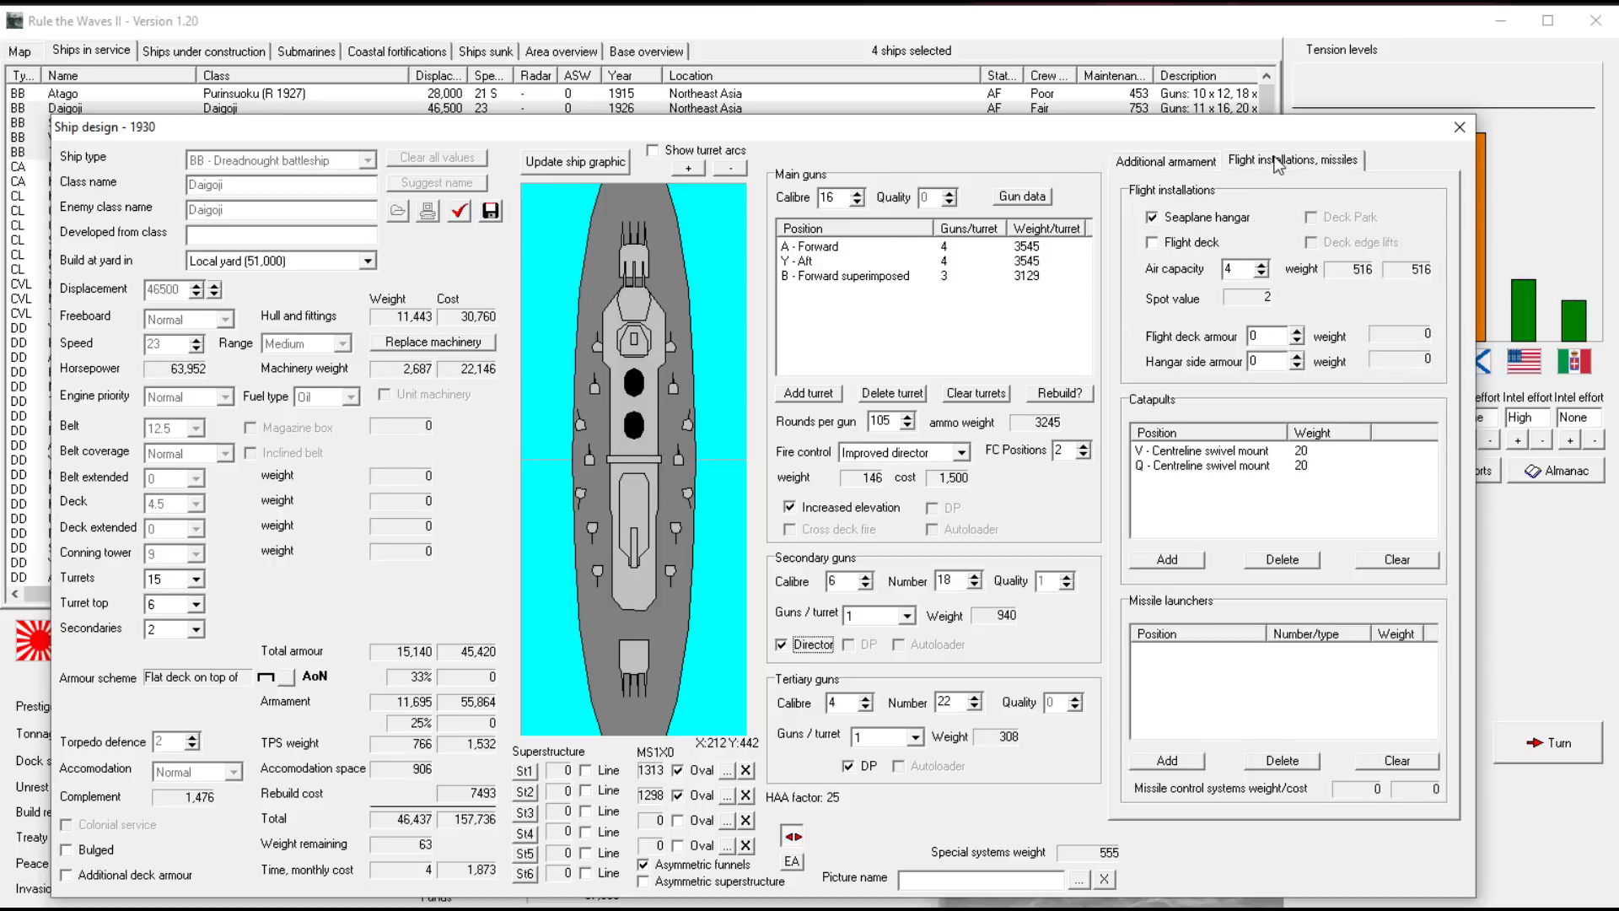
click(1237, 268)
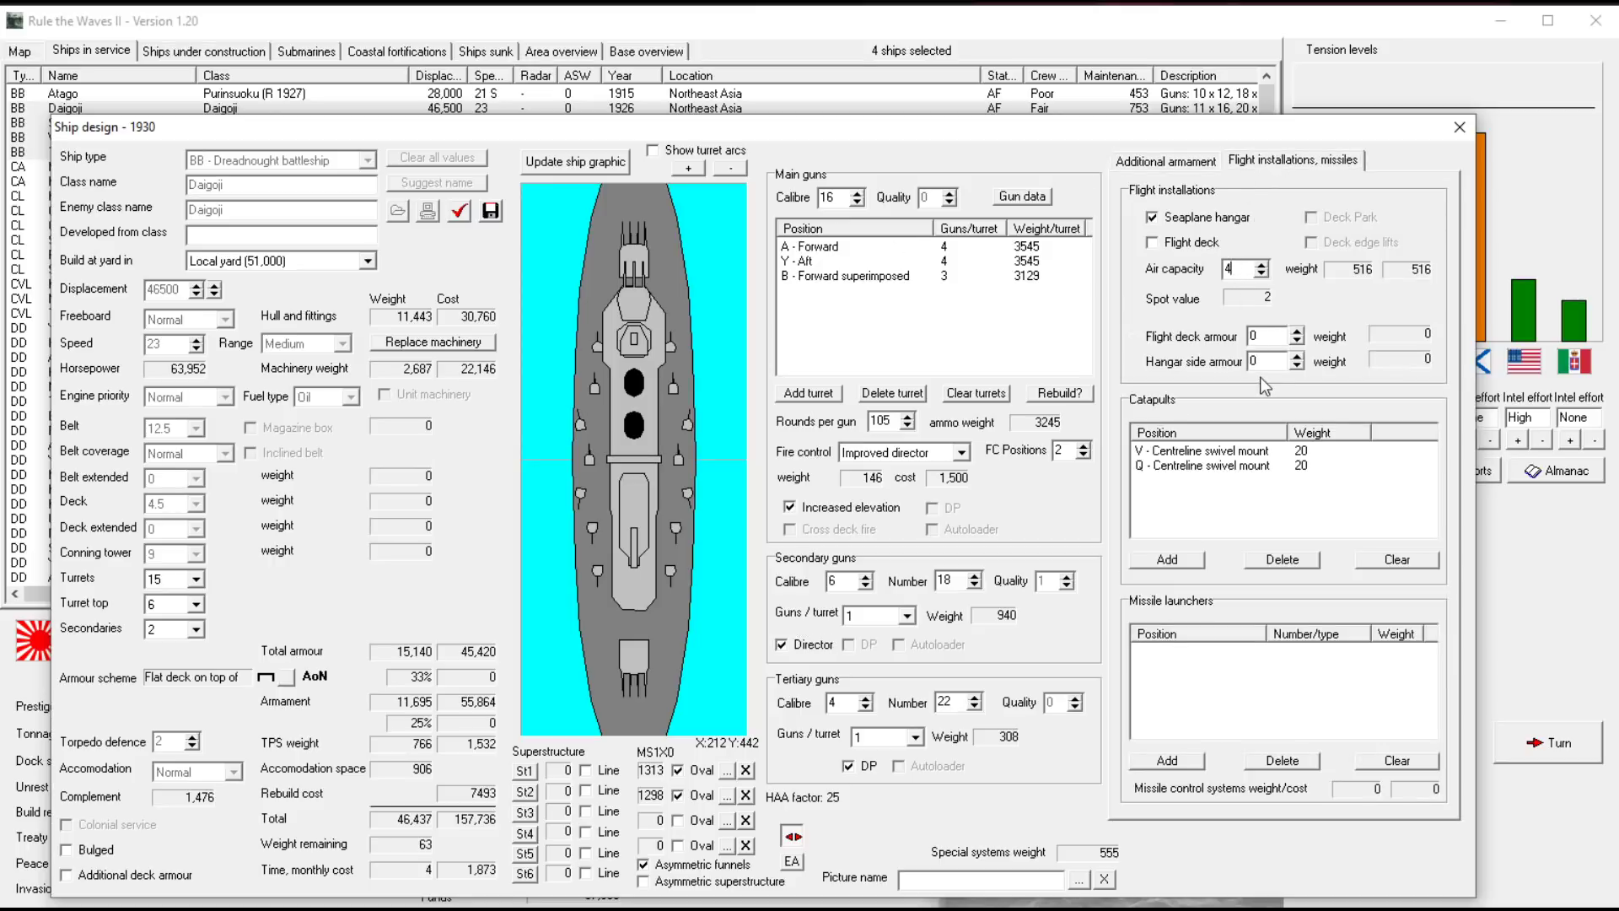
click(1157, 162)
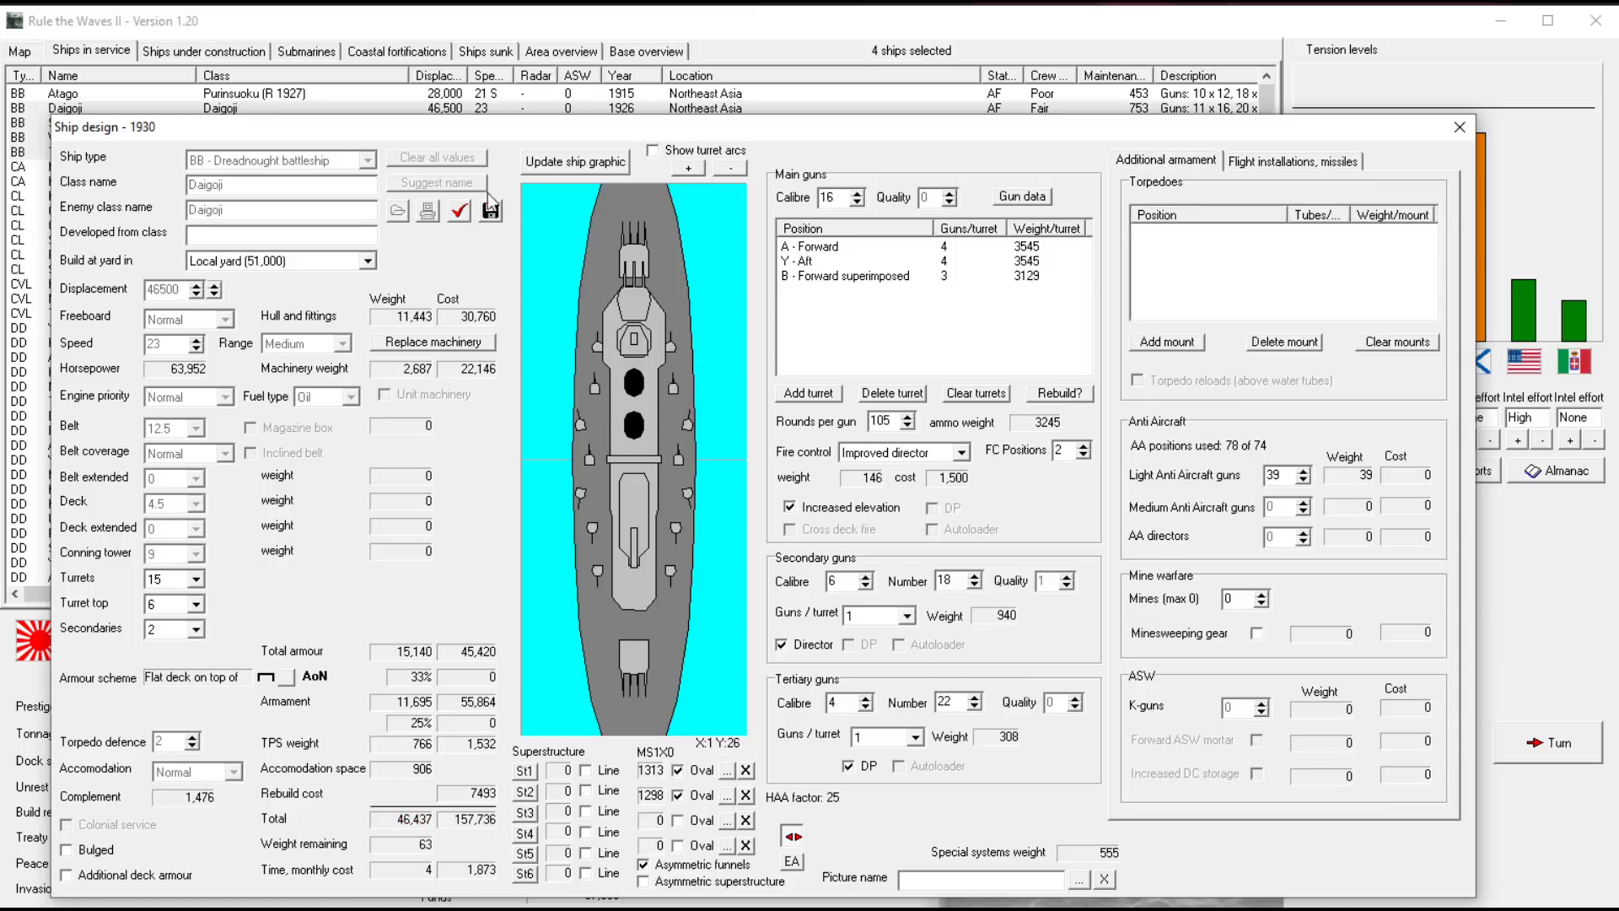
Check the design, then lower light AA guns to 37 to clear the topside-space error and recheck
click(458, 212)
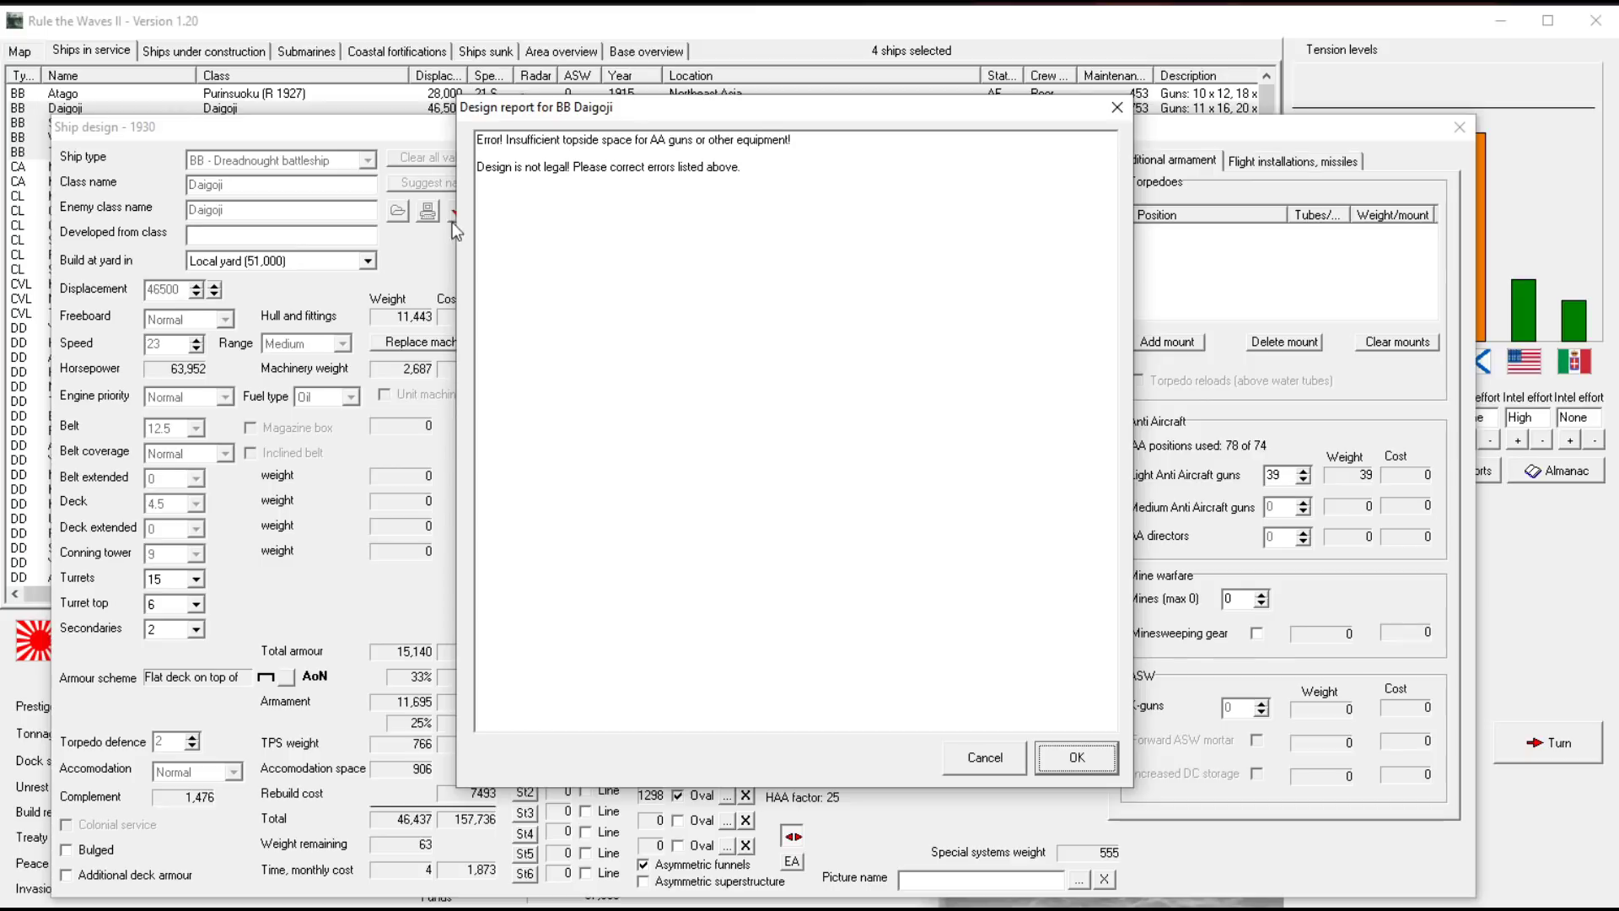
click(1076, 759)
click(1304, 479)
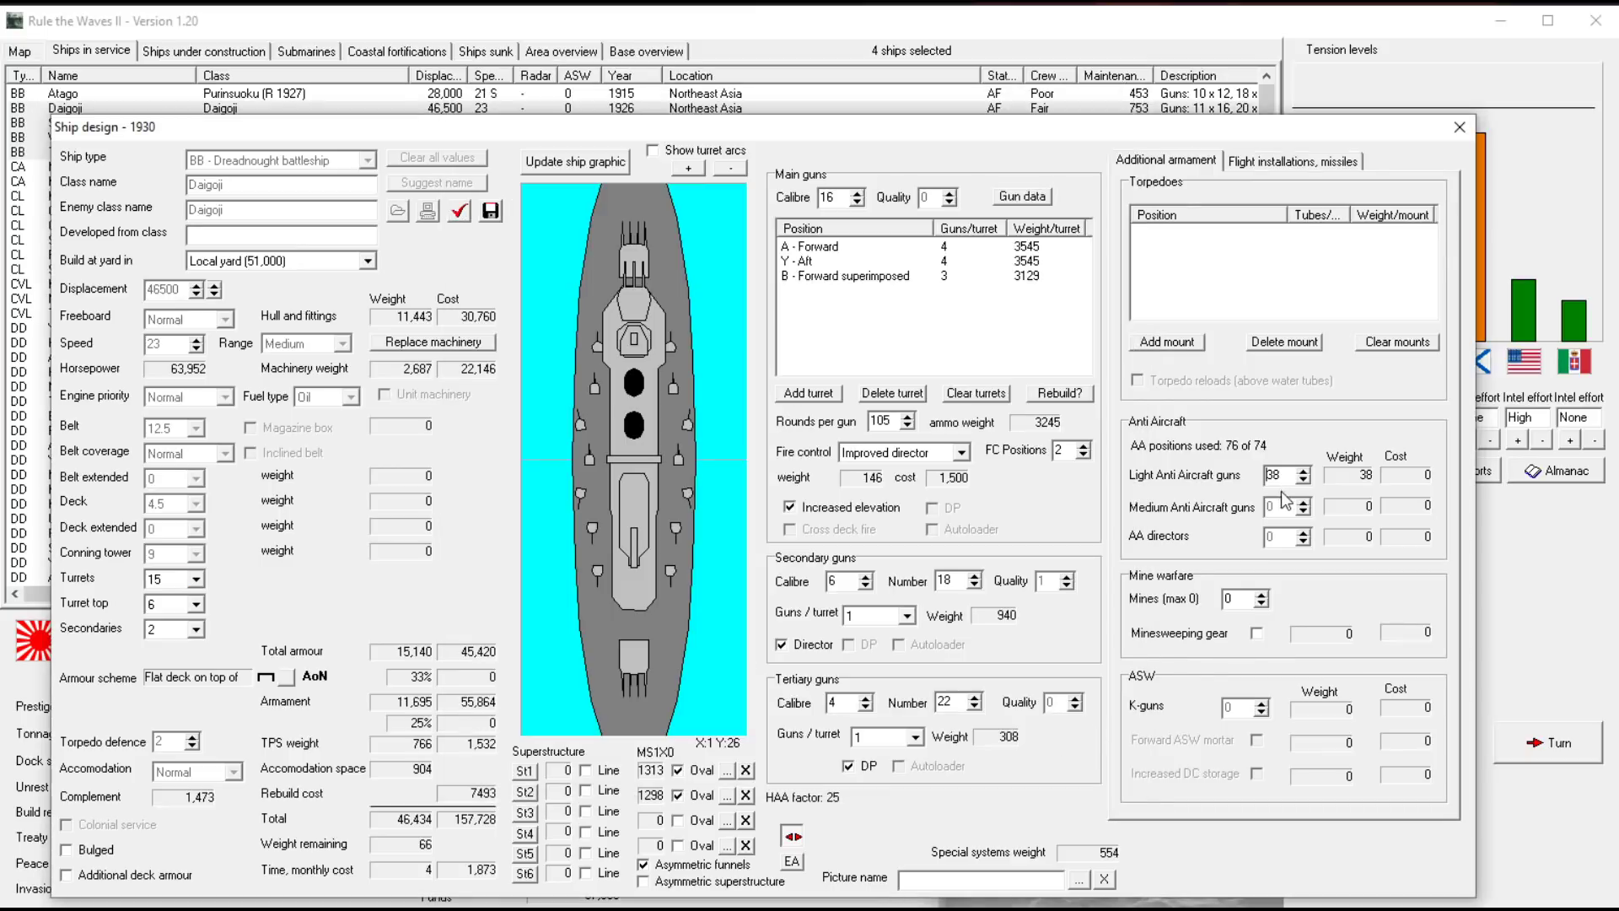
click(459, 210)
click(1075, 759)
text(24)
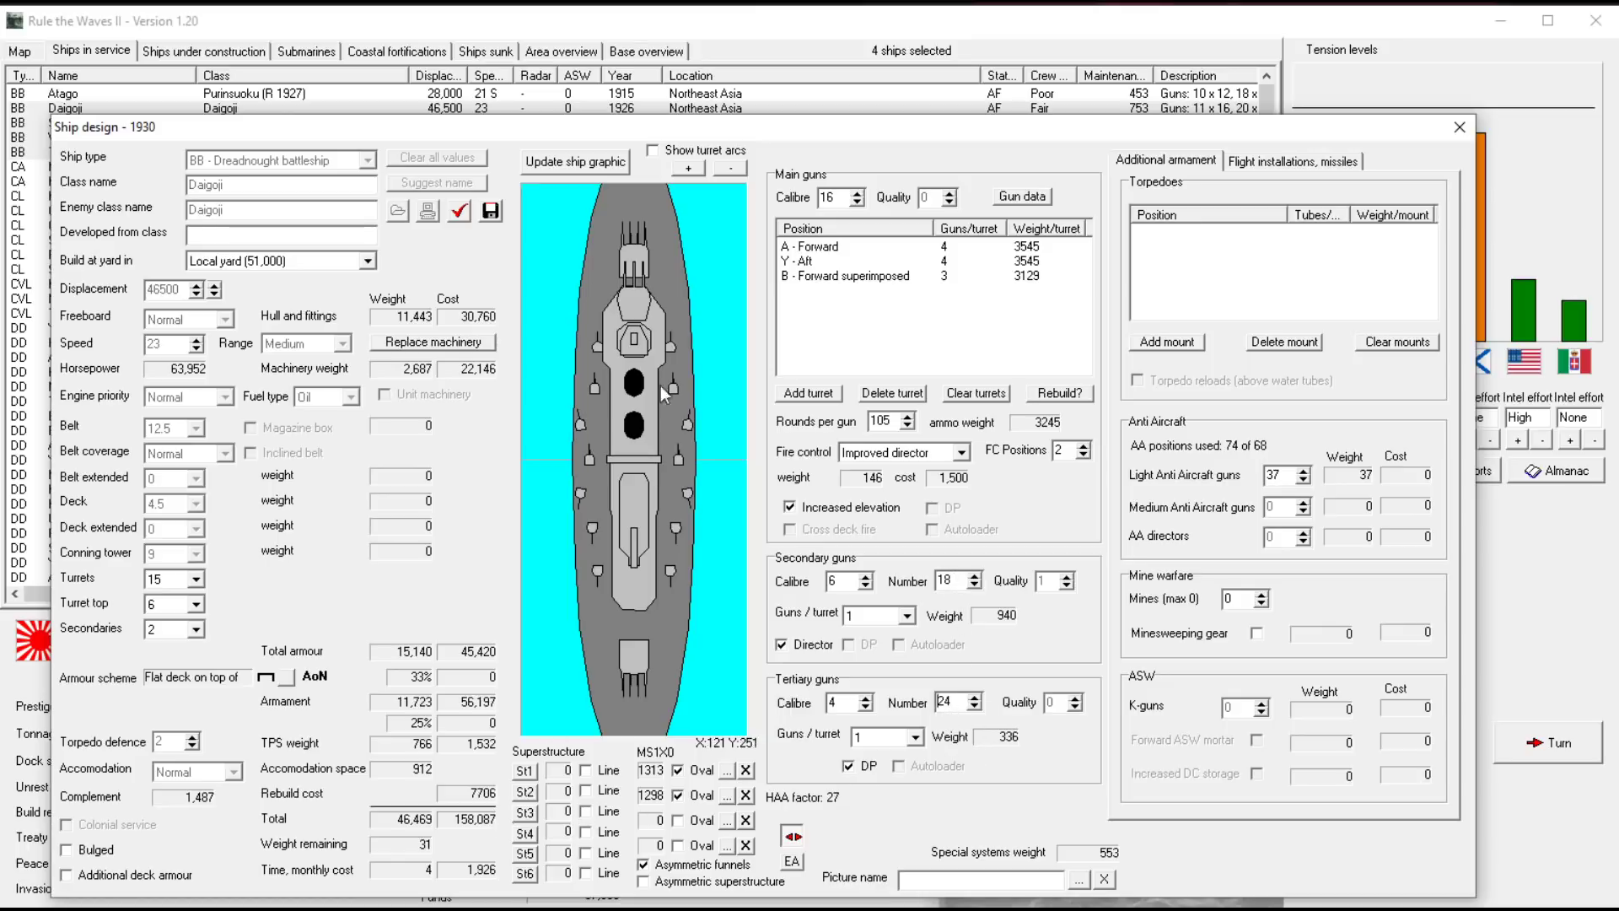
Test 24 tertiary guns against the AA space check, then restore 22 tertiaries and 37 light AA guns
click(459, 210)
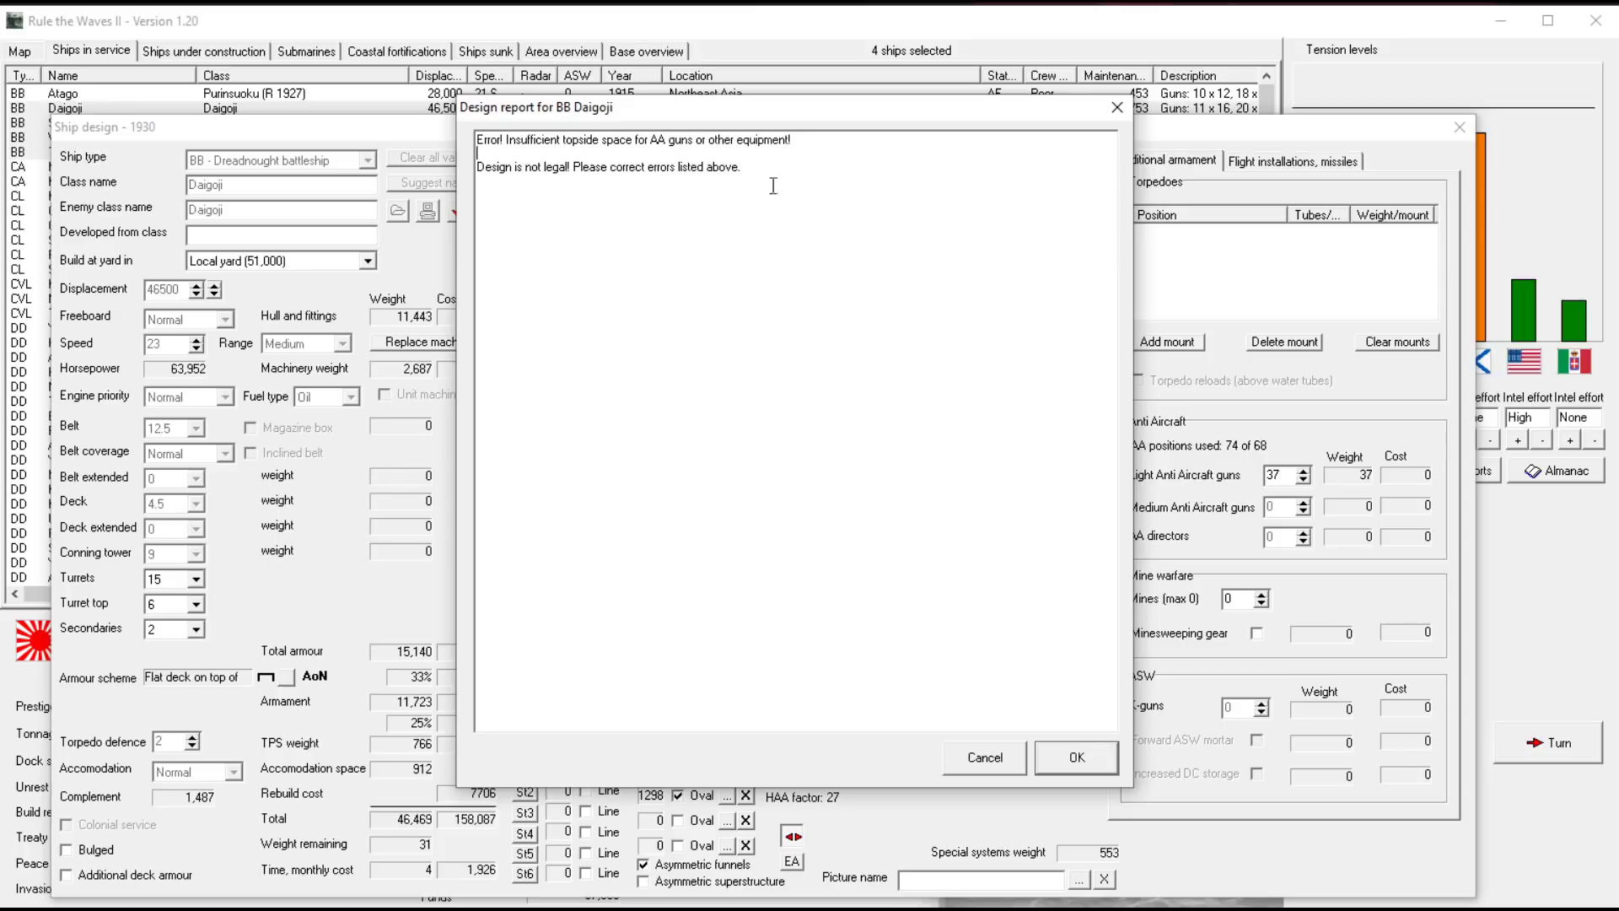
click(1080, 759)
double_click(1272, 475)
text(34)
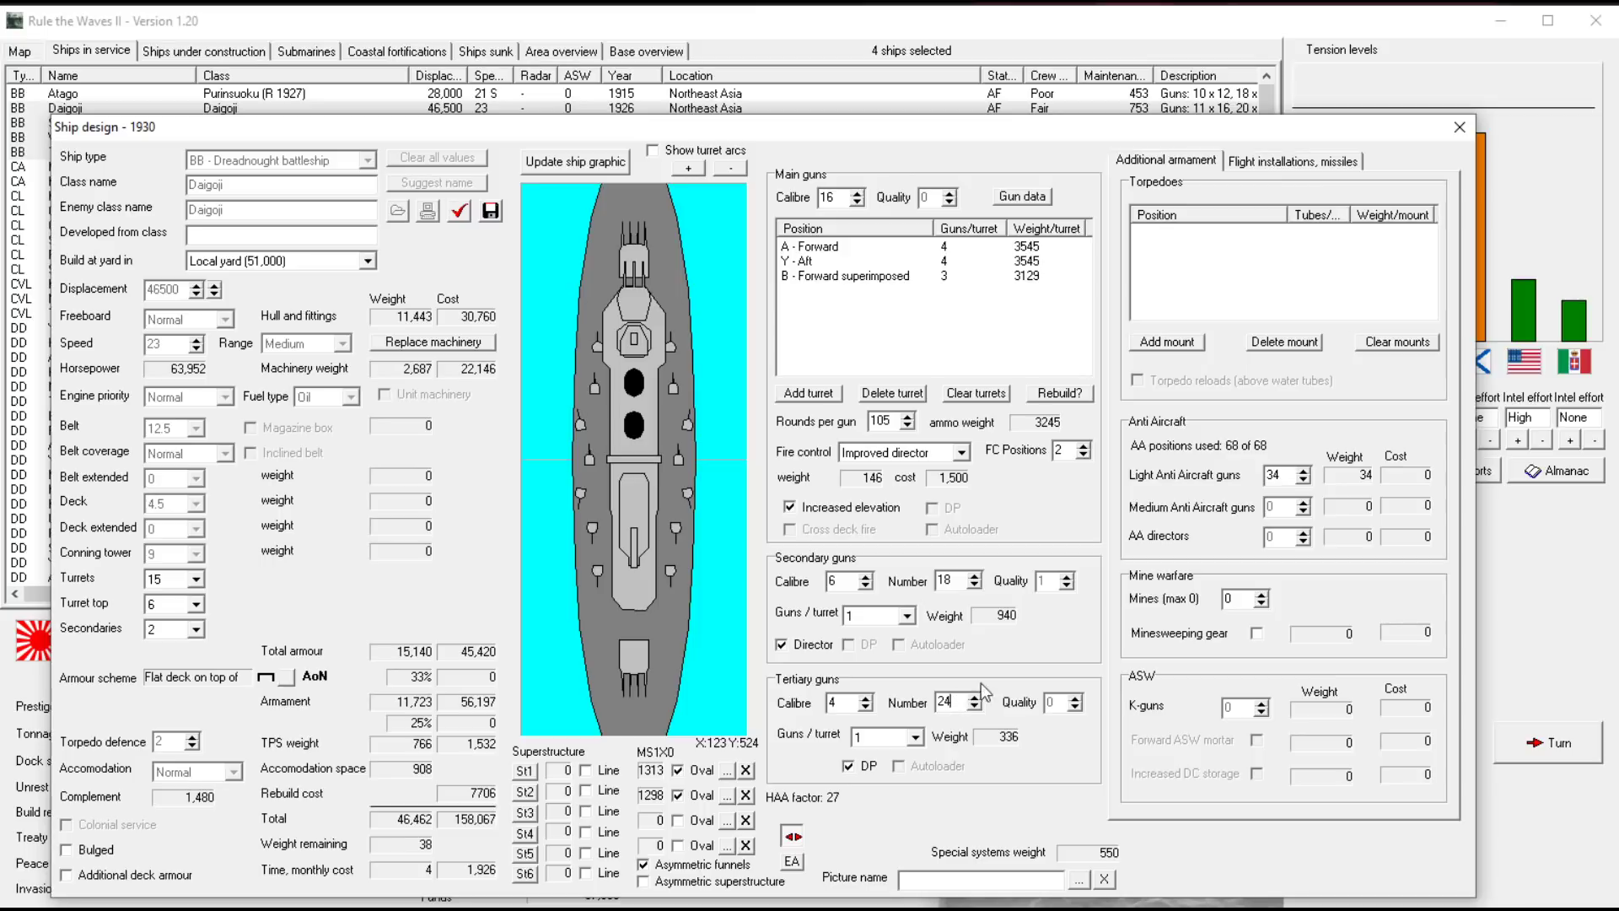
key(BackSpace)
text(2)
click(1283, 474)
key(BackSpace)
text(7)
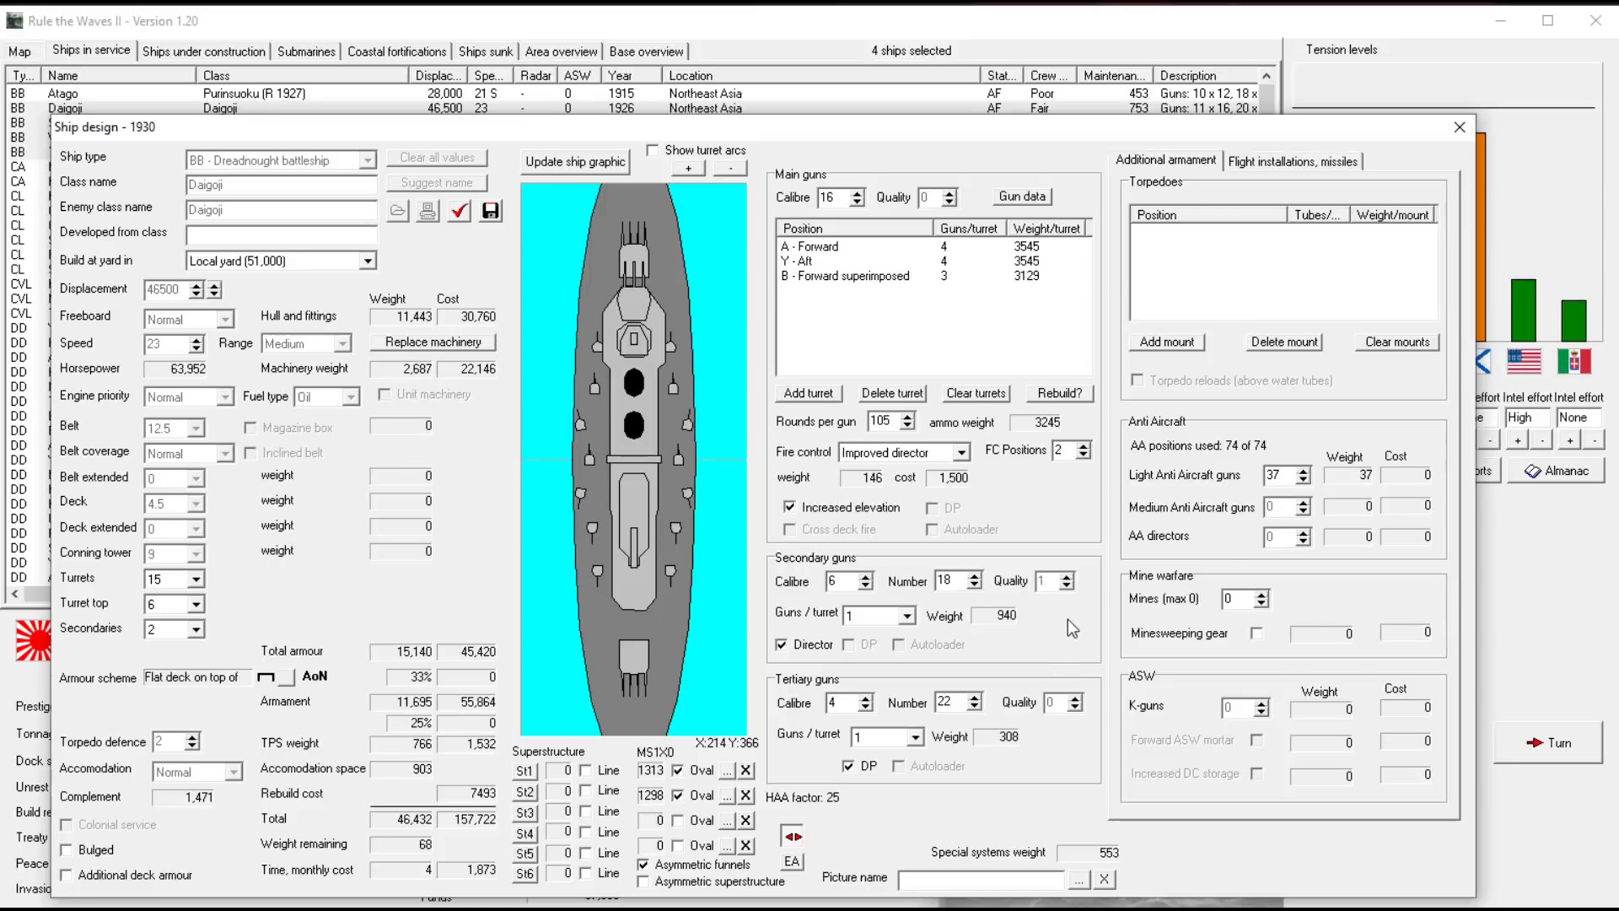
Toggle the secondary gun count between 16 and 18 and turn additional deck armour back off
key(Down)
key(Down)
key(Up)
key(Up)
key(Down)
key(Down)
key(Up)
key(Up)
key(Down)
key(Down)
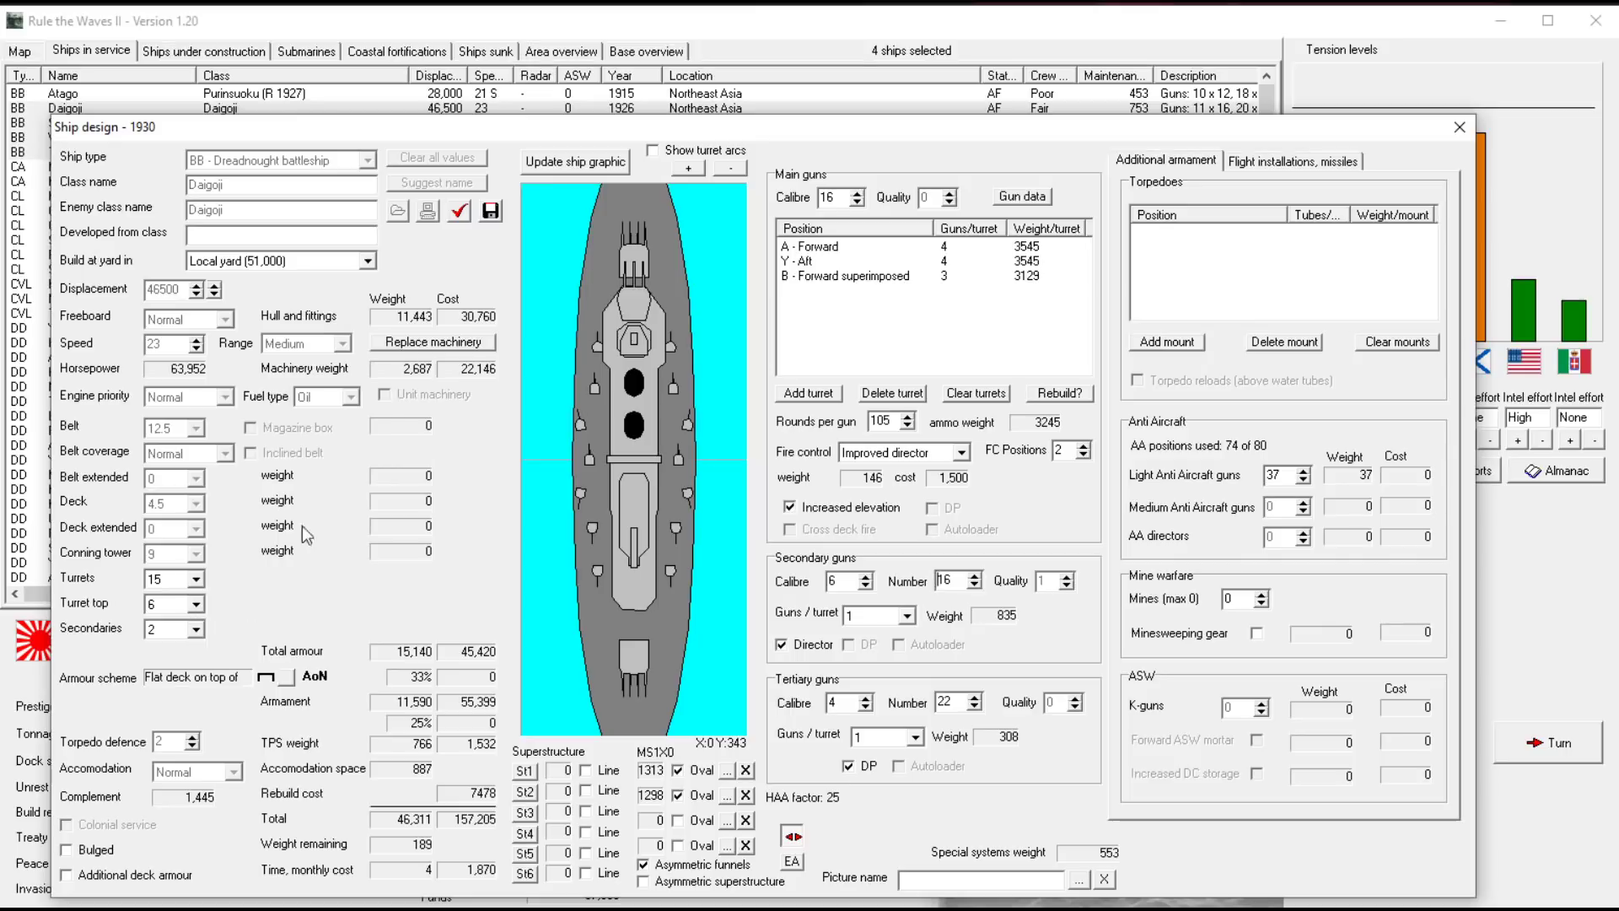
click(135, 883)
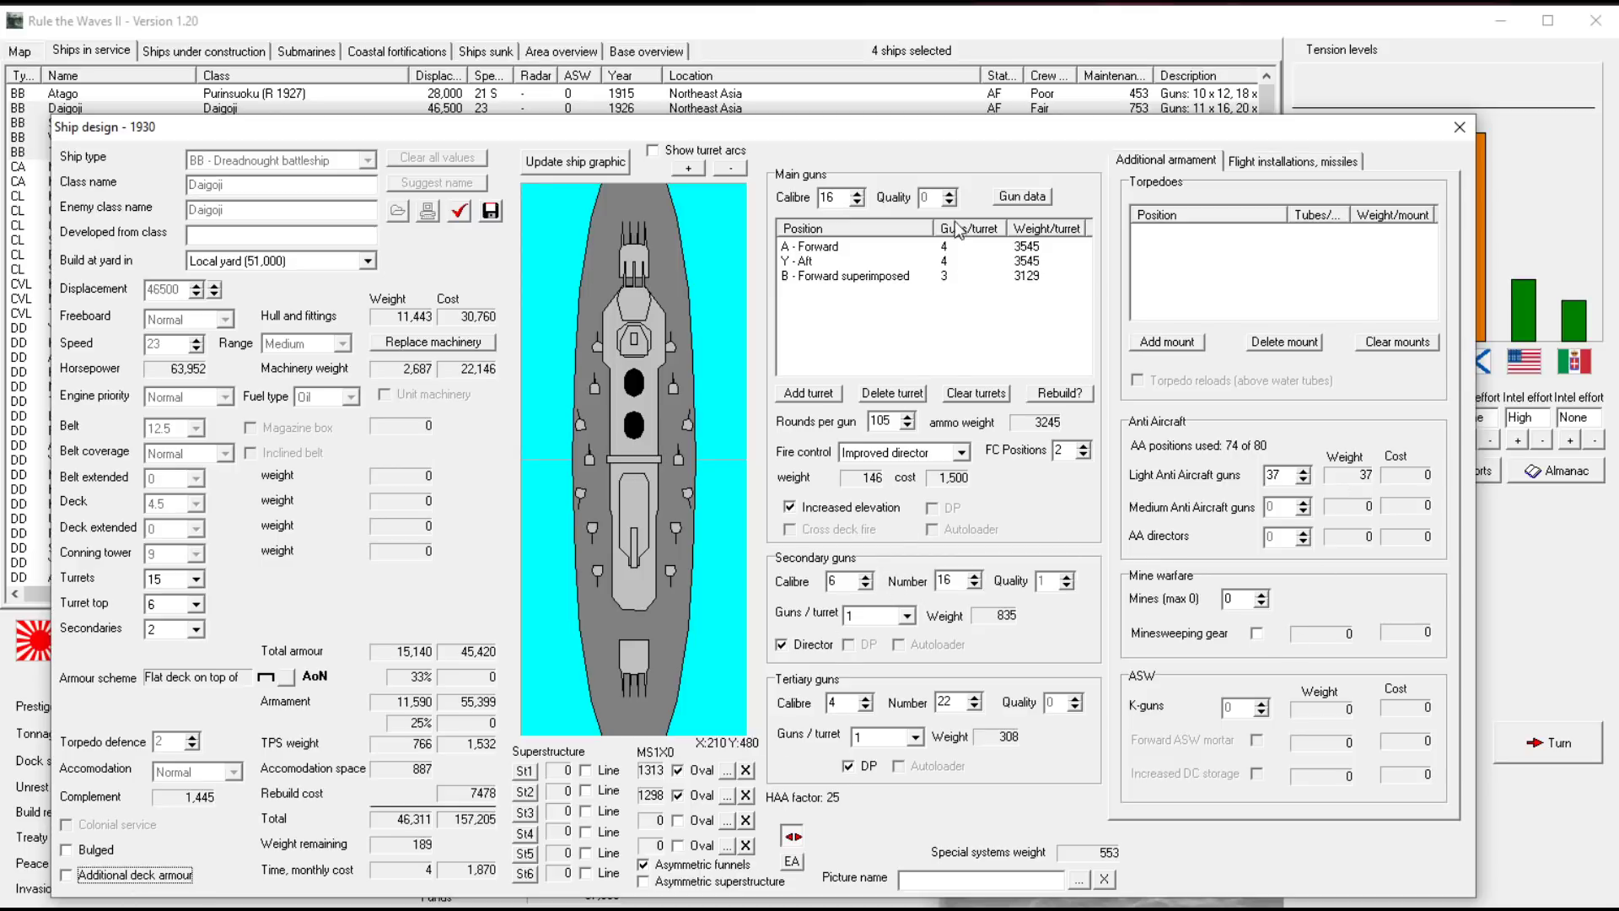
click(1271, 162)
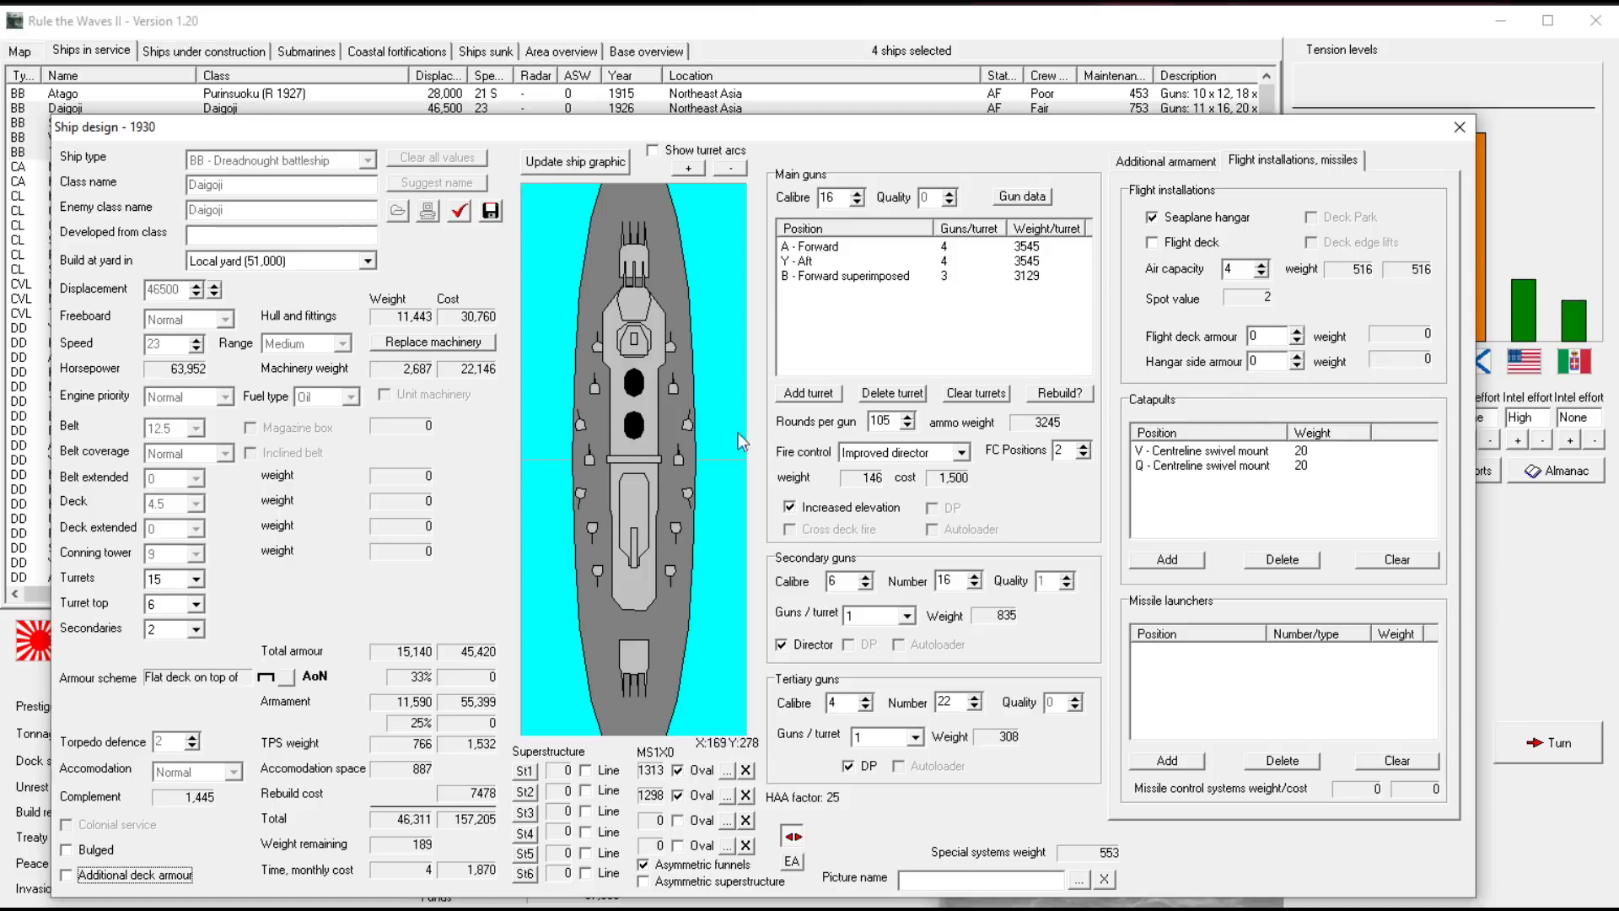
click(1186, 171)
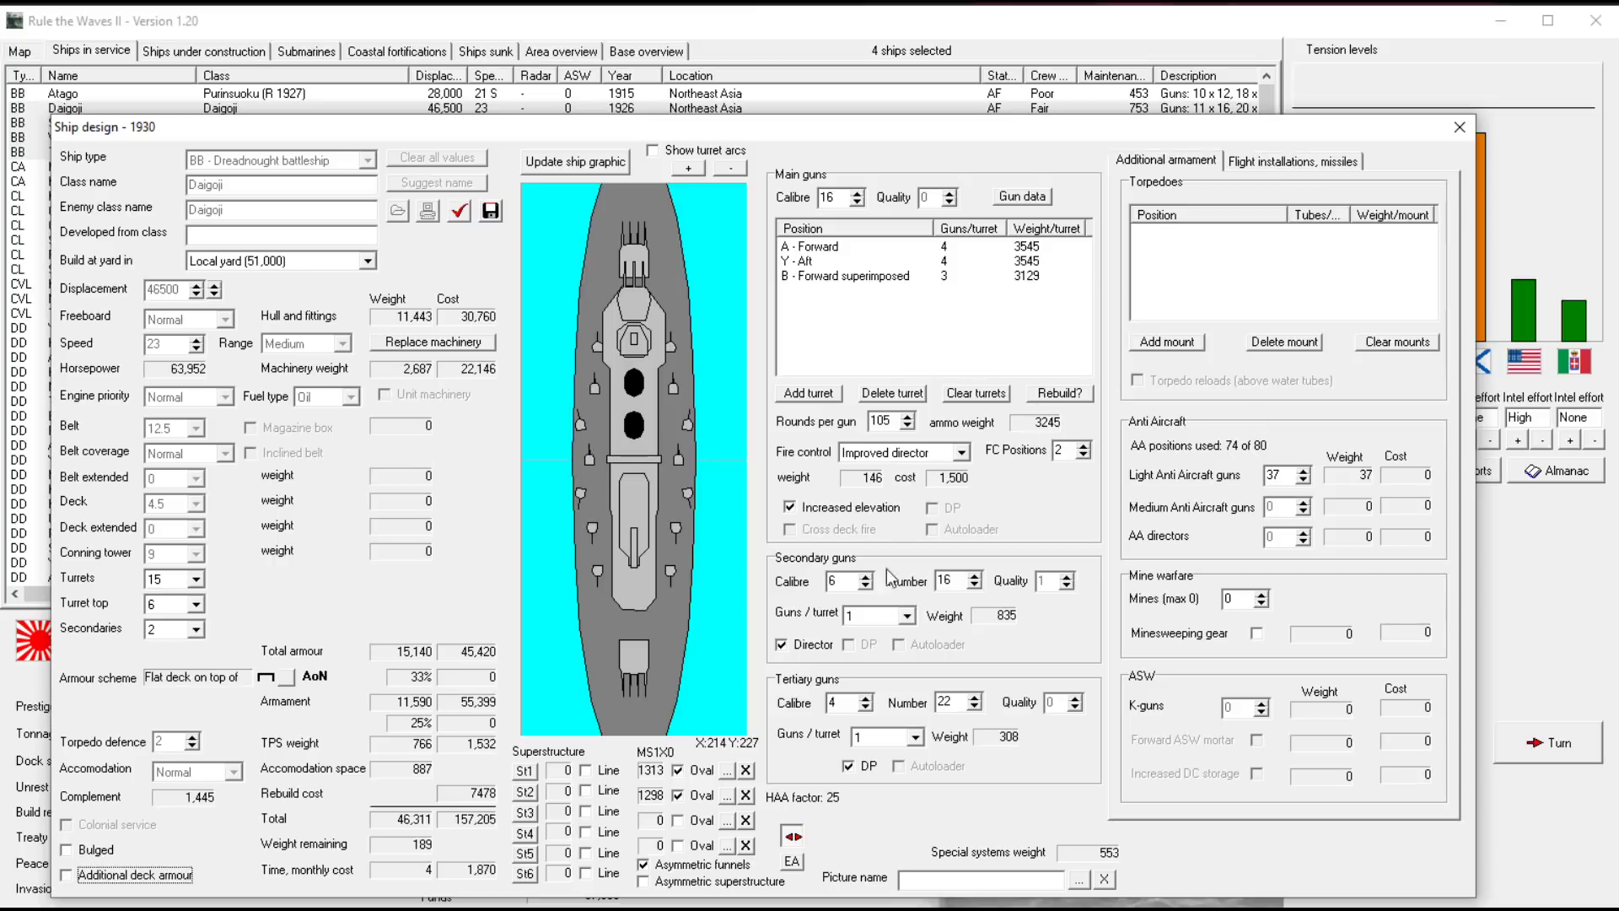
Settle on 18 secondaries, 22 tertiaries and 37 light AA guns, and pass the design check
click(960, 699)
text(24)
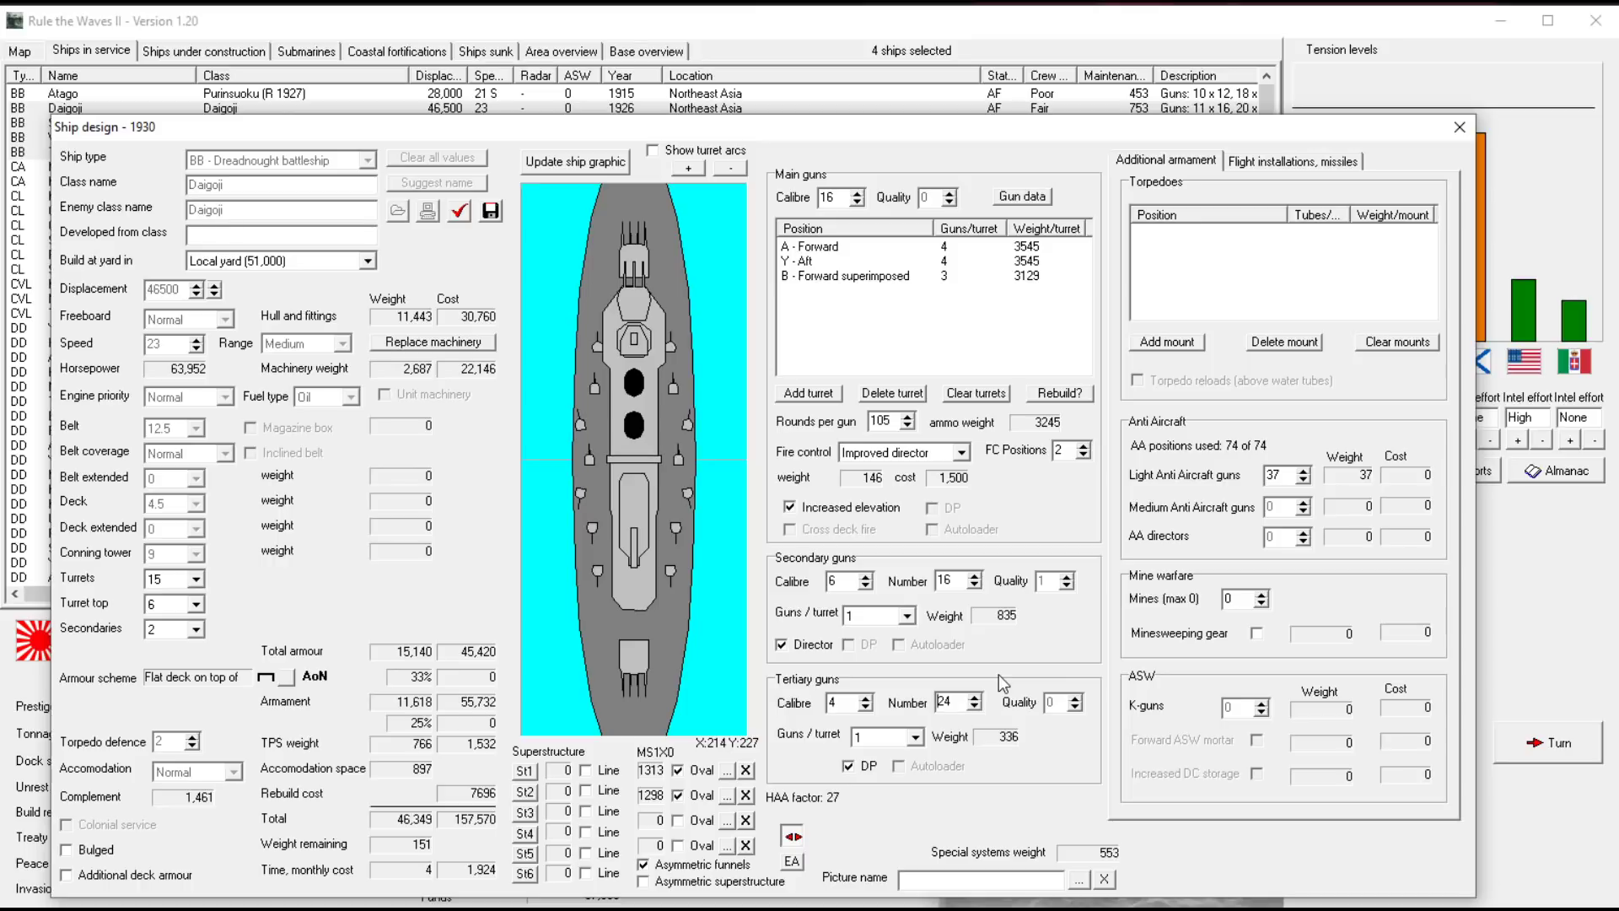
key(BackSpace)
text(2)
key(BackSpace)
text(8)
key(BackSpace)
text(0)
key(BackSpace)
text(9)
key(BackSpace)
text(7)
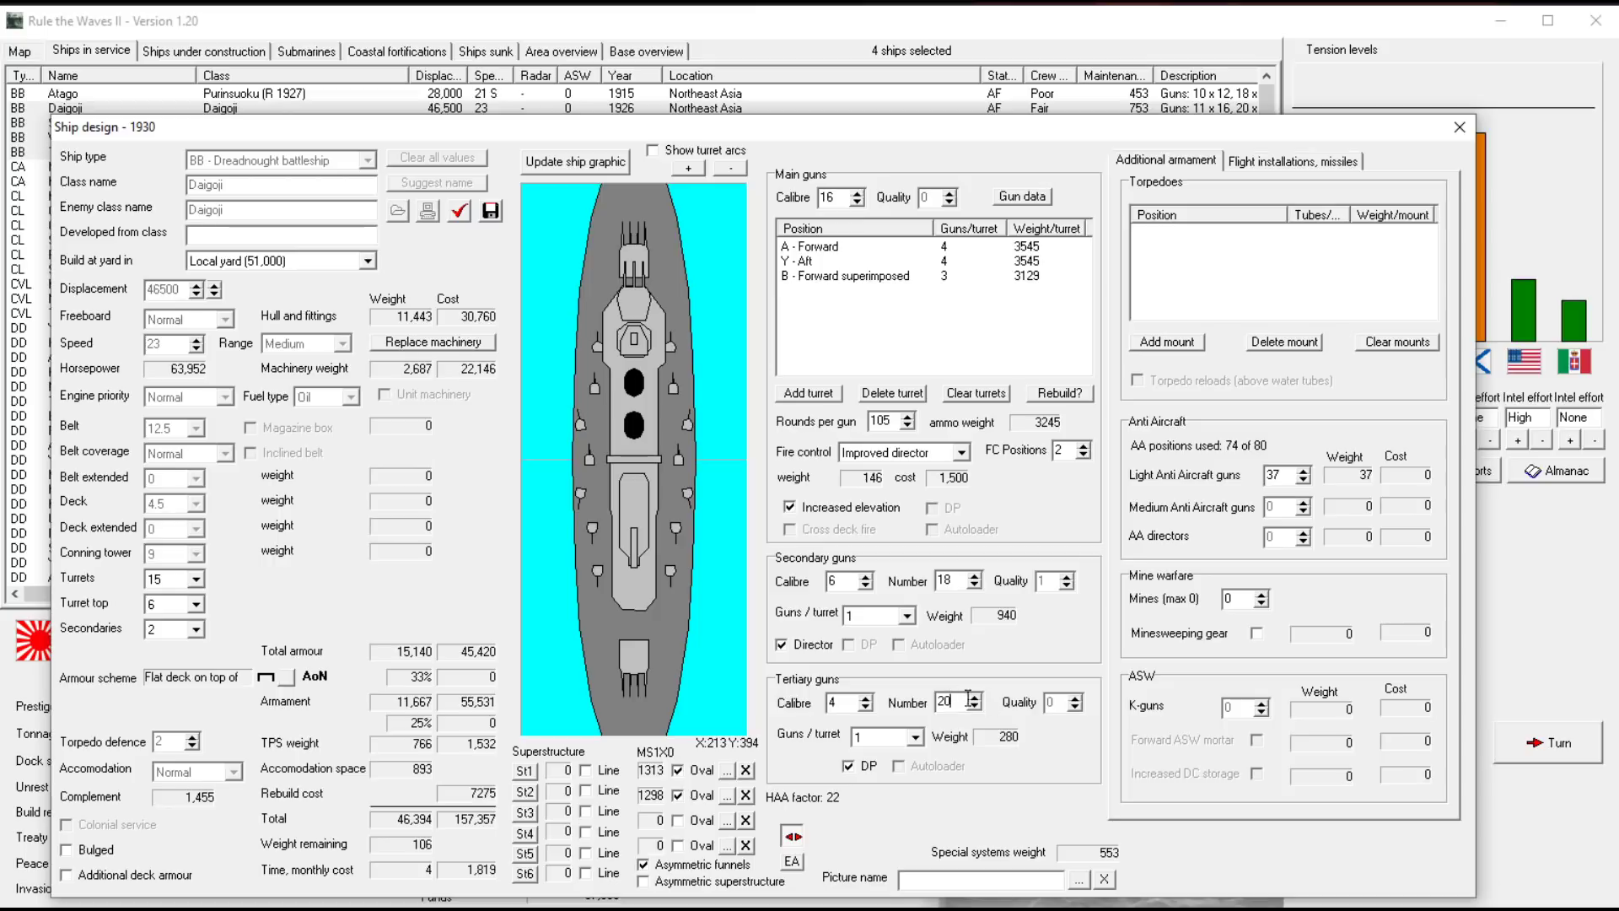
click(974, 696)
click(975, 697)
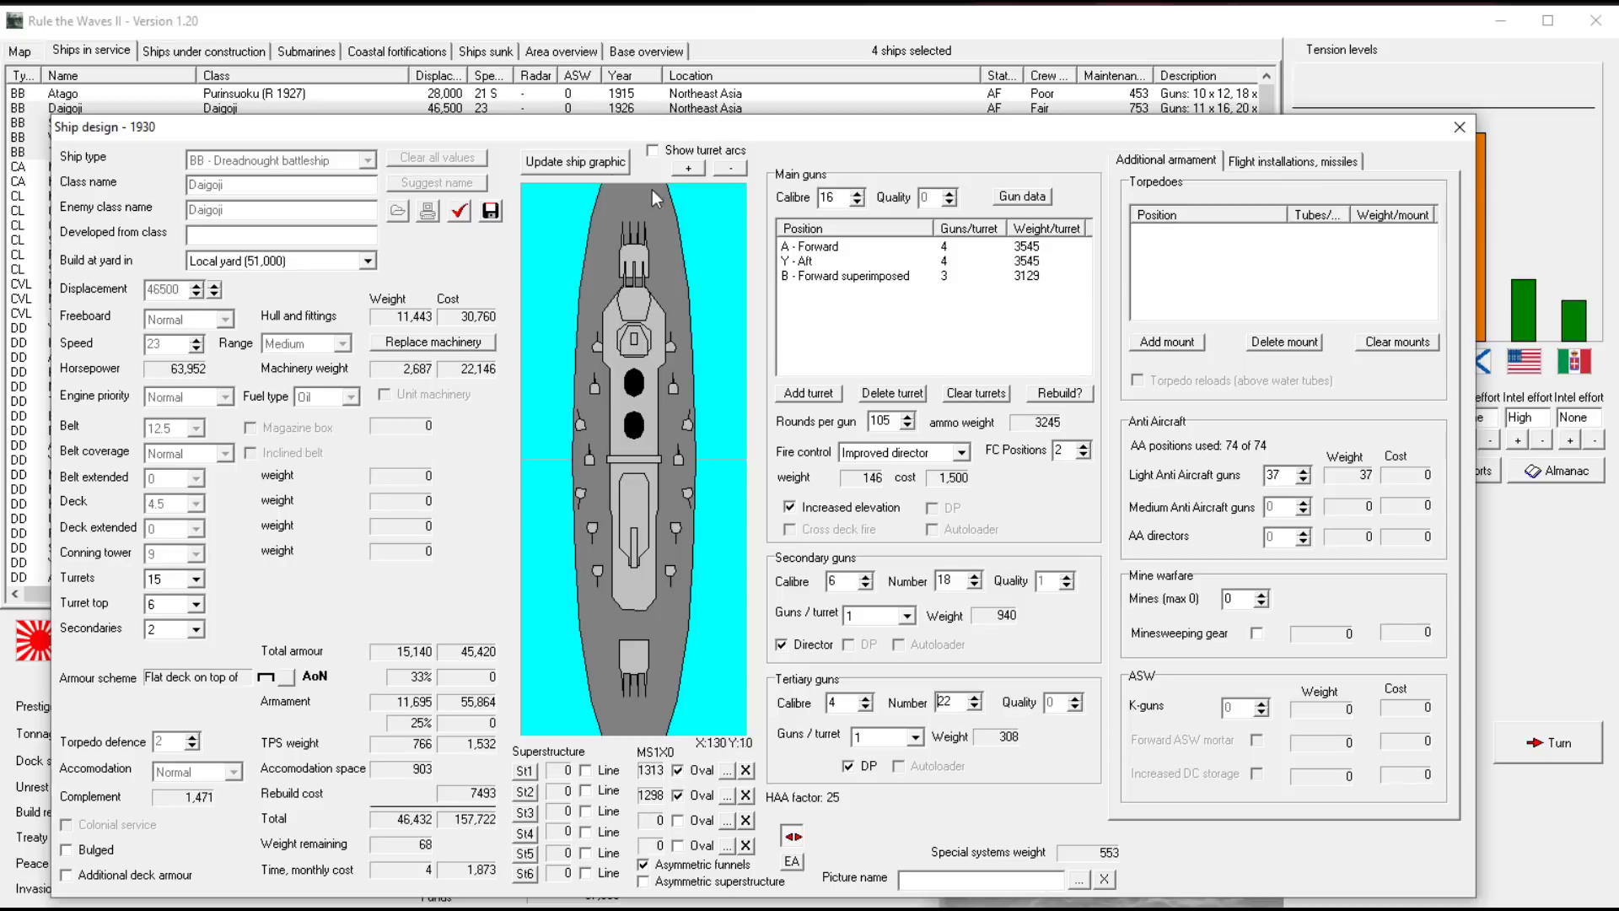
click(1256, 173)
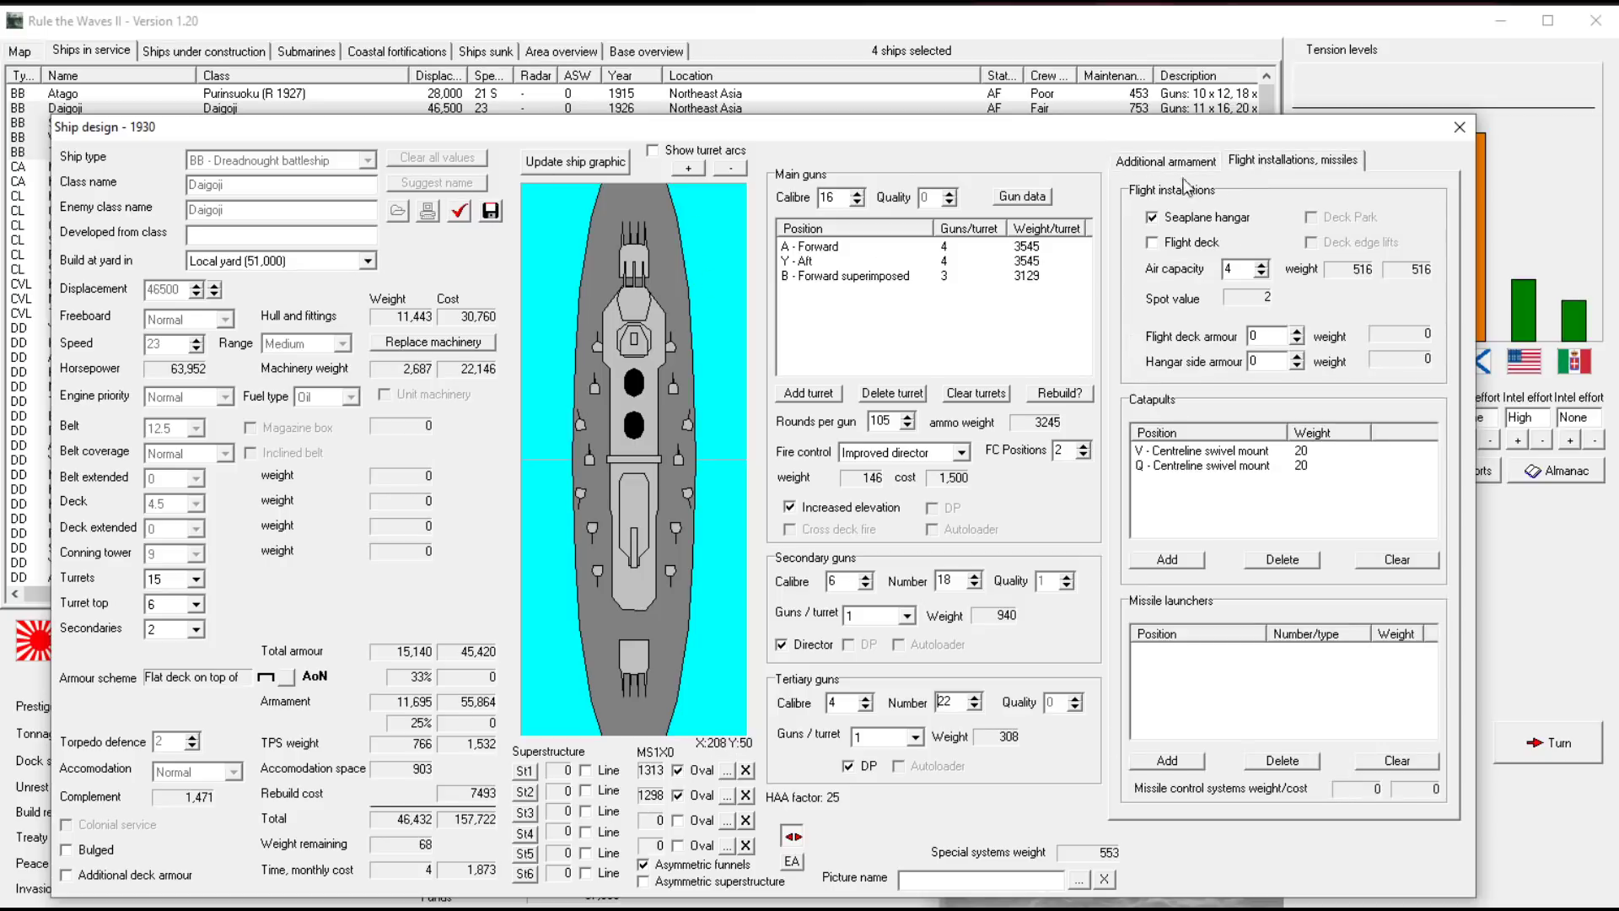
click(1248, 269)
click(489, 213)
click(1076, 758)
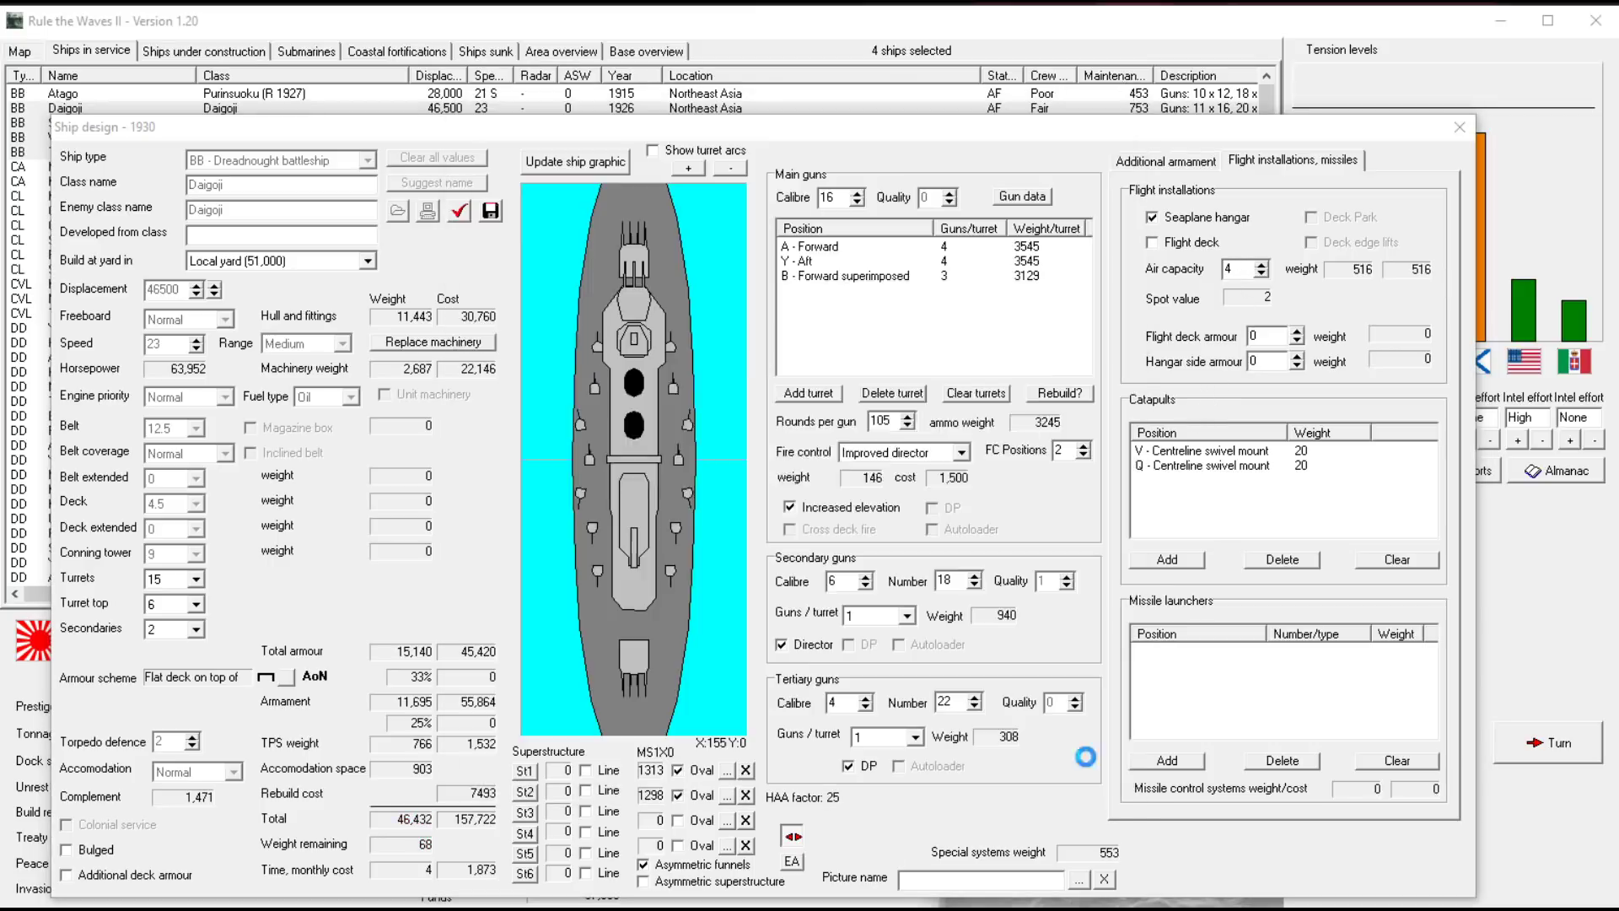
Save the Daigoji (R 1930) design and approve rebuilding all four battleships
click(754, 475)
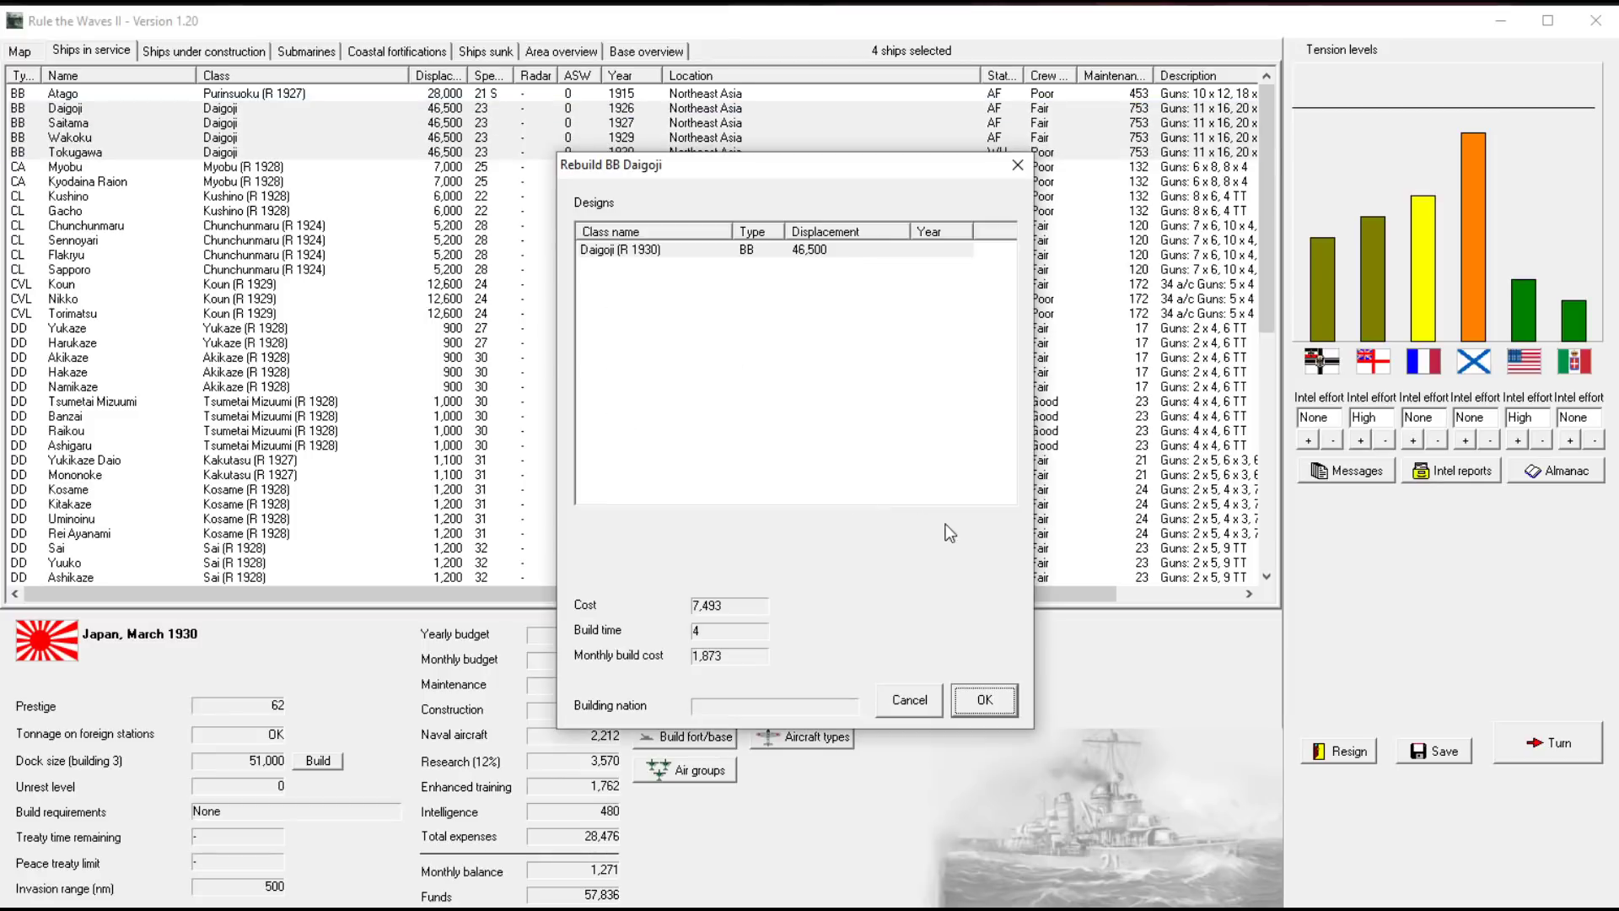
click(983, 703)
click(754, 482)
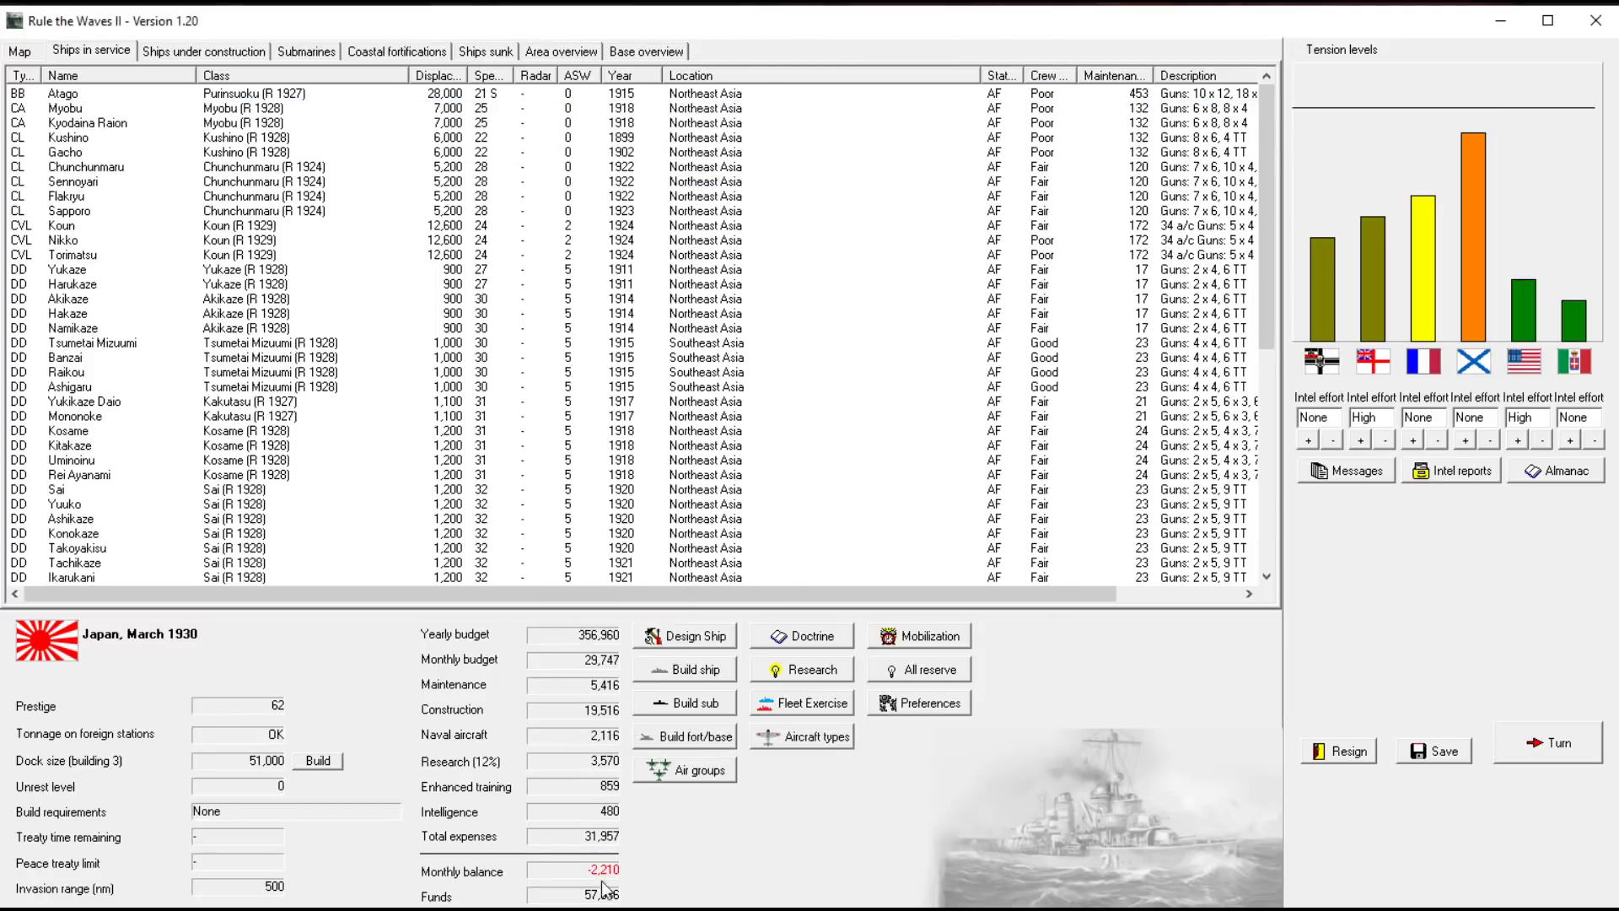
Browse the cruisers Myobu and Kushino and the destroyer Raikou in the in-service list
click(252, 110)
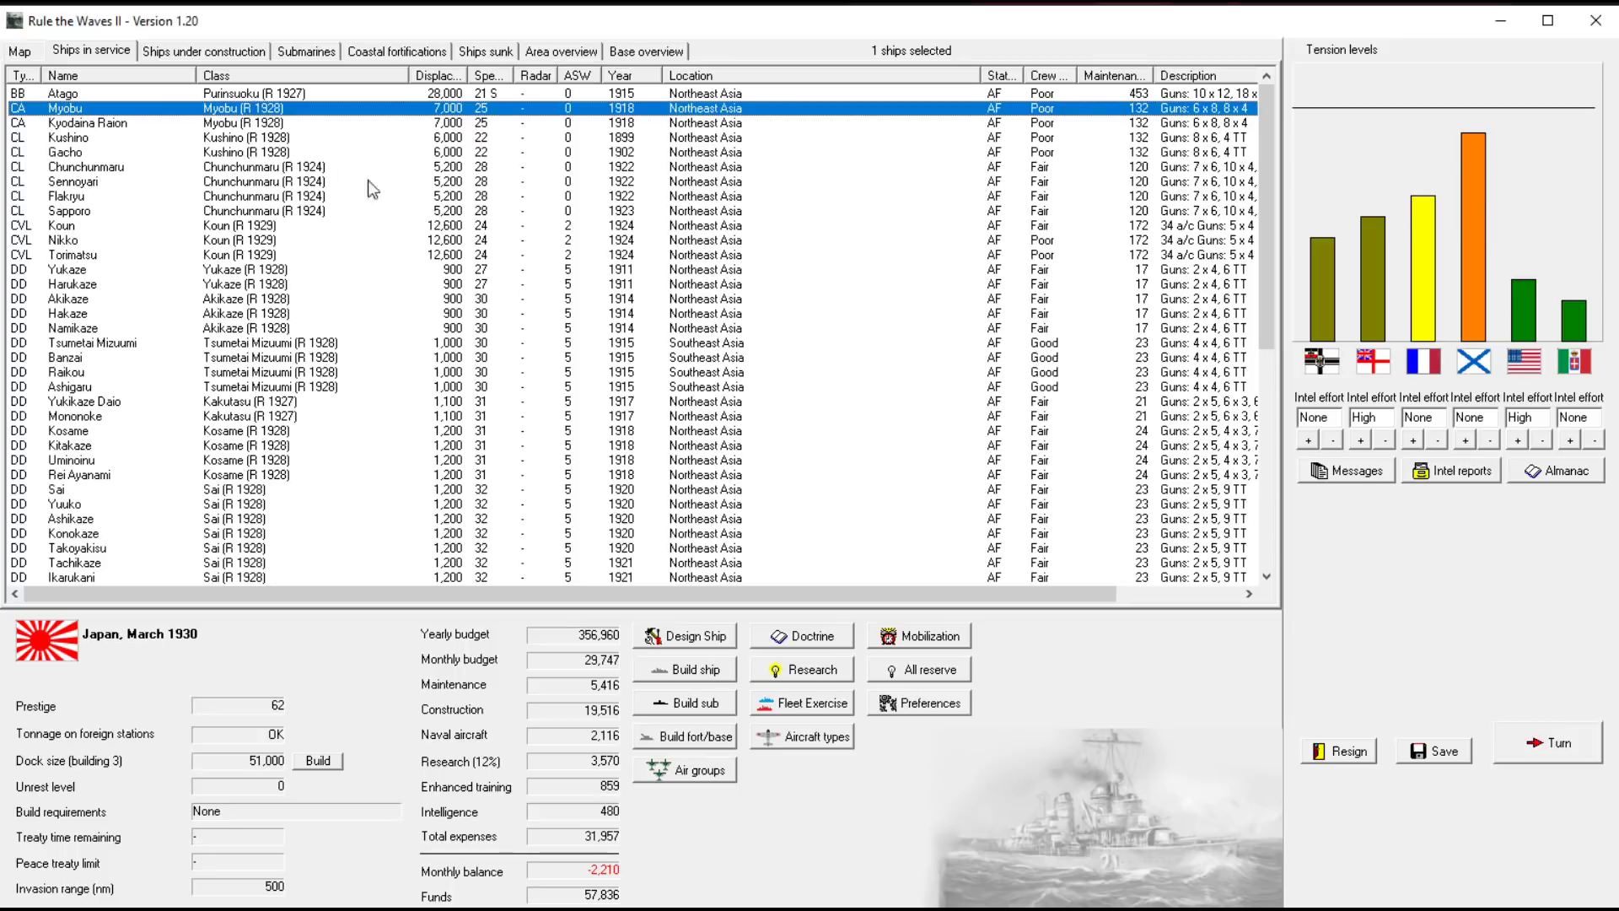
click(250, 139)
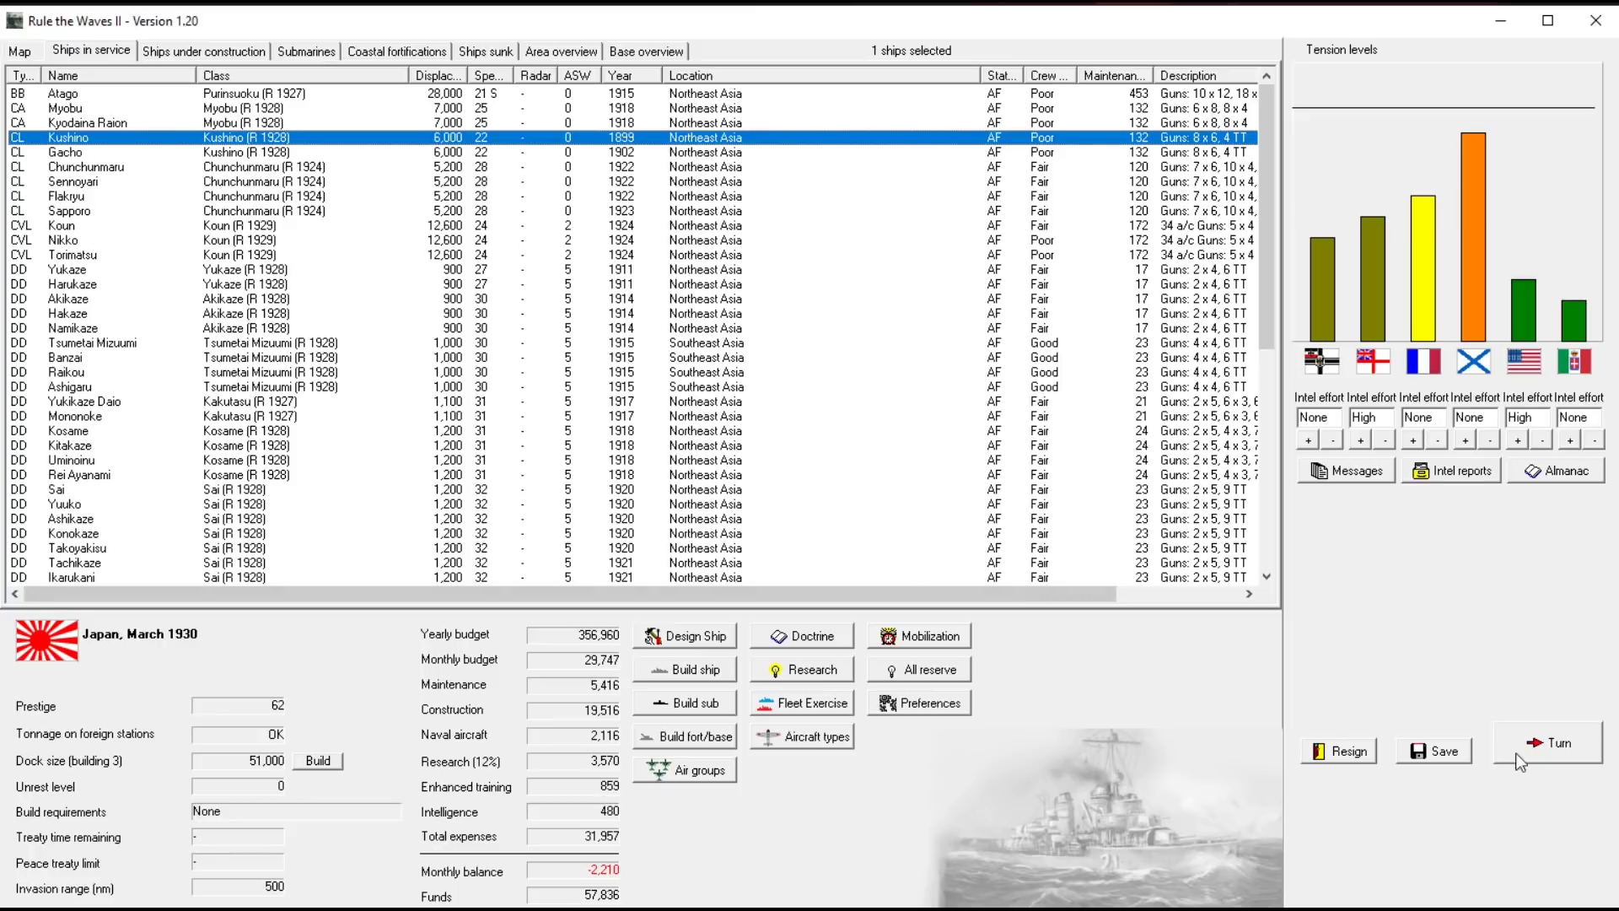
click(1556, 749)
click(478, 377)
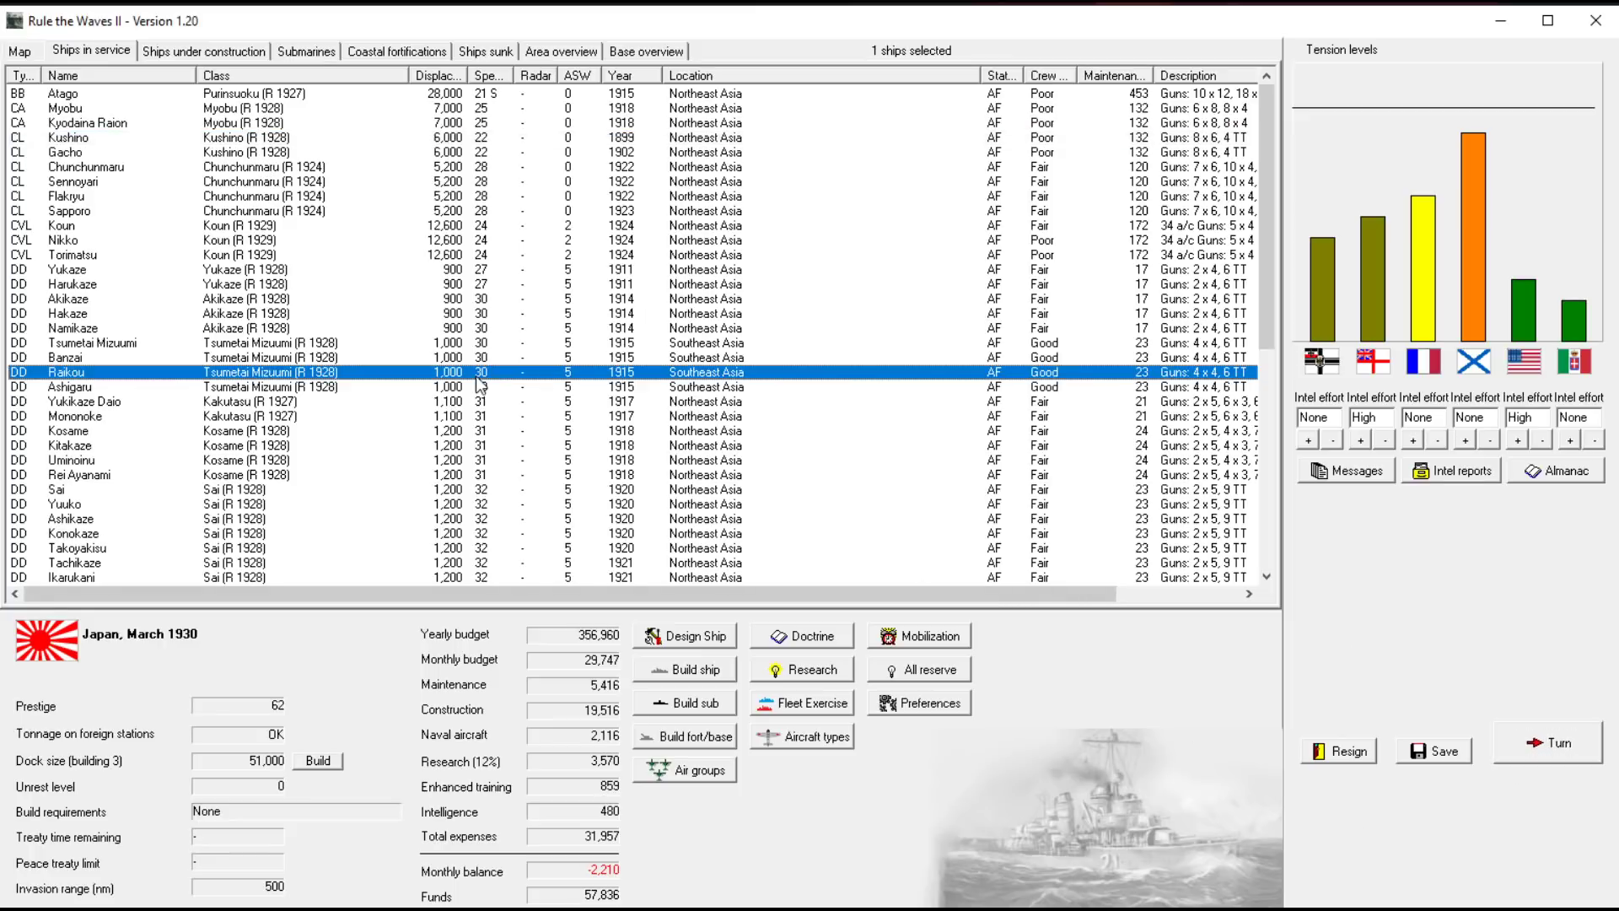
scroll(478, 401, down, 10)
scroll(506, 392, up, 8)
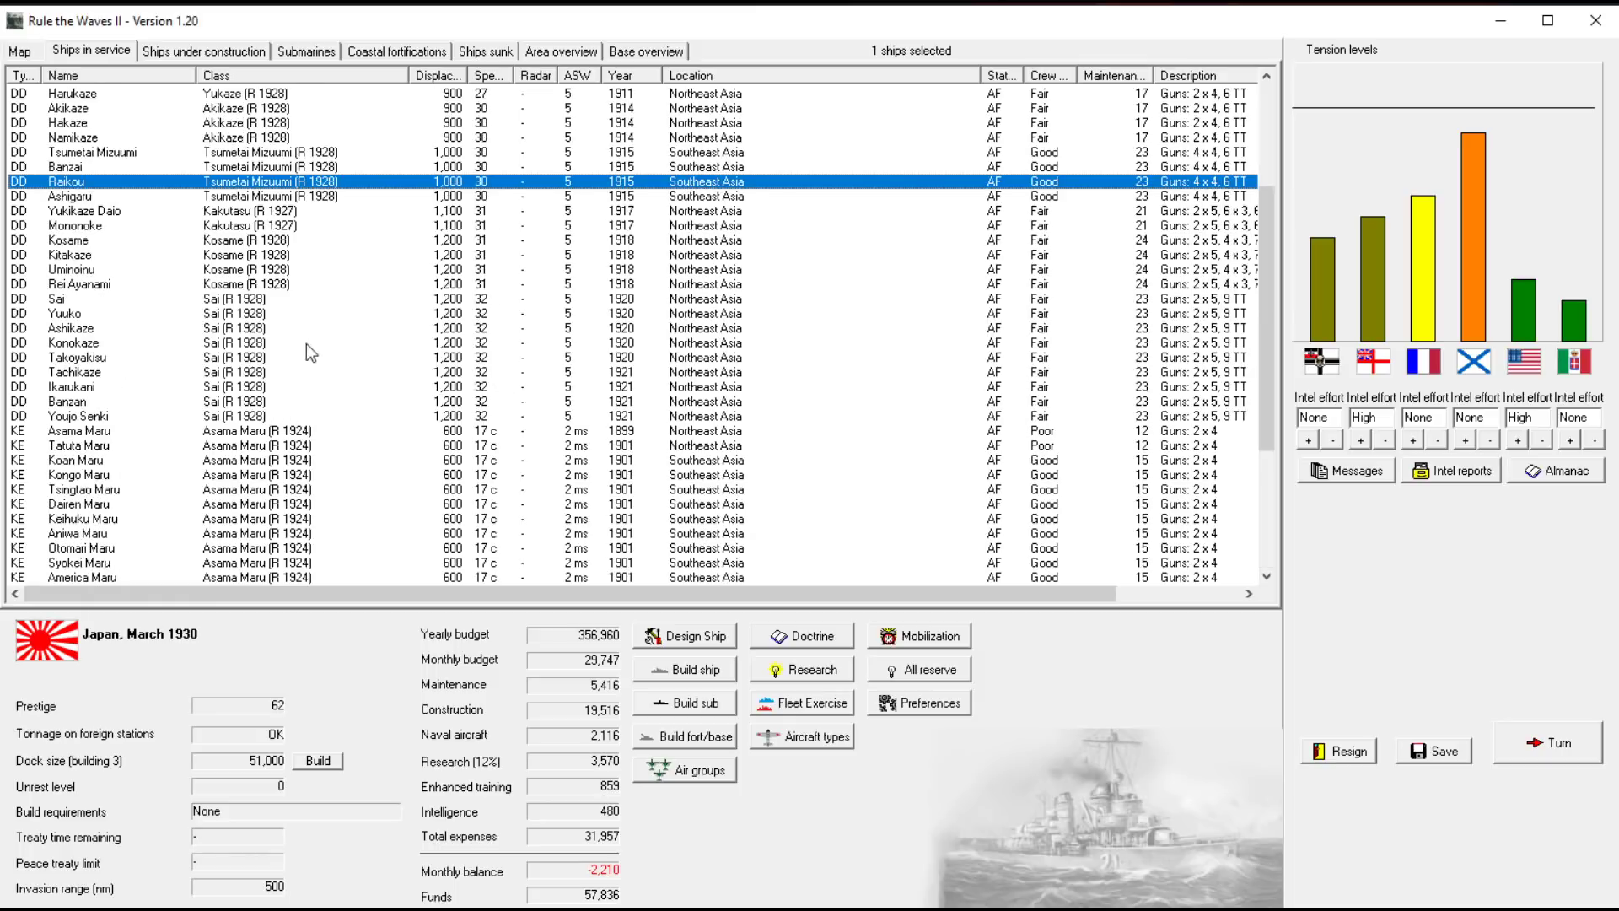
scroll(304, 344, down, 2)
scroll(288, 276, up, 1)
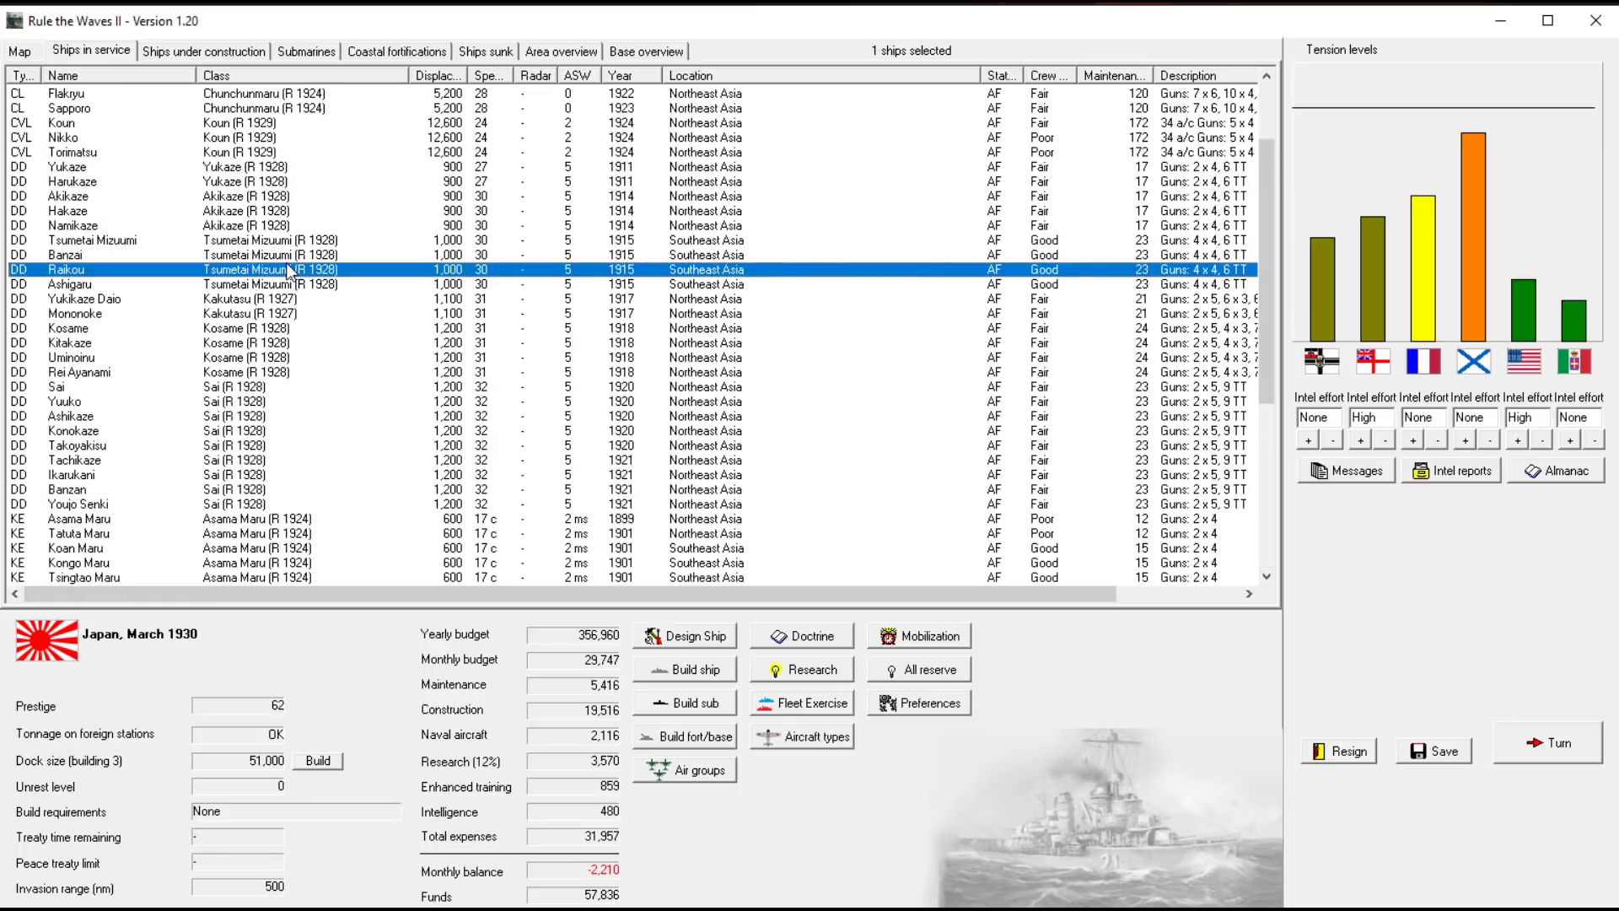
Select the five old destroyers Yukaze through Namikaze in the Ships in service list
click(175, 51)
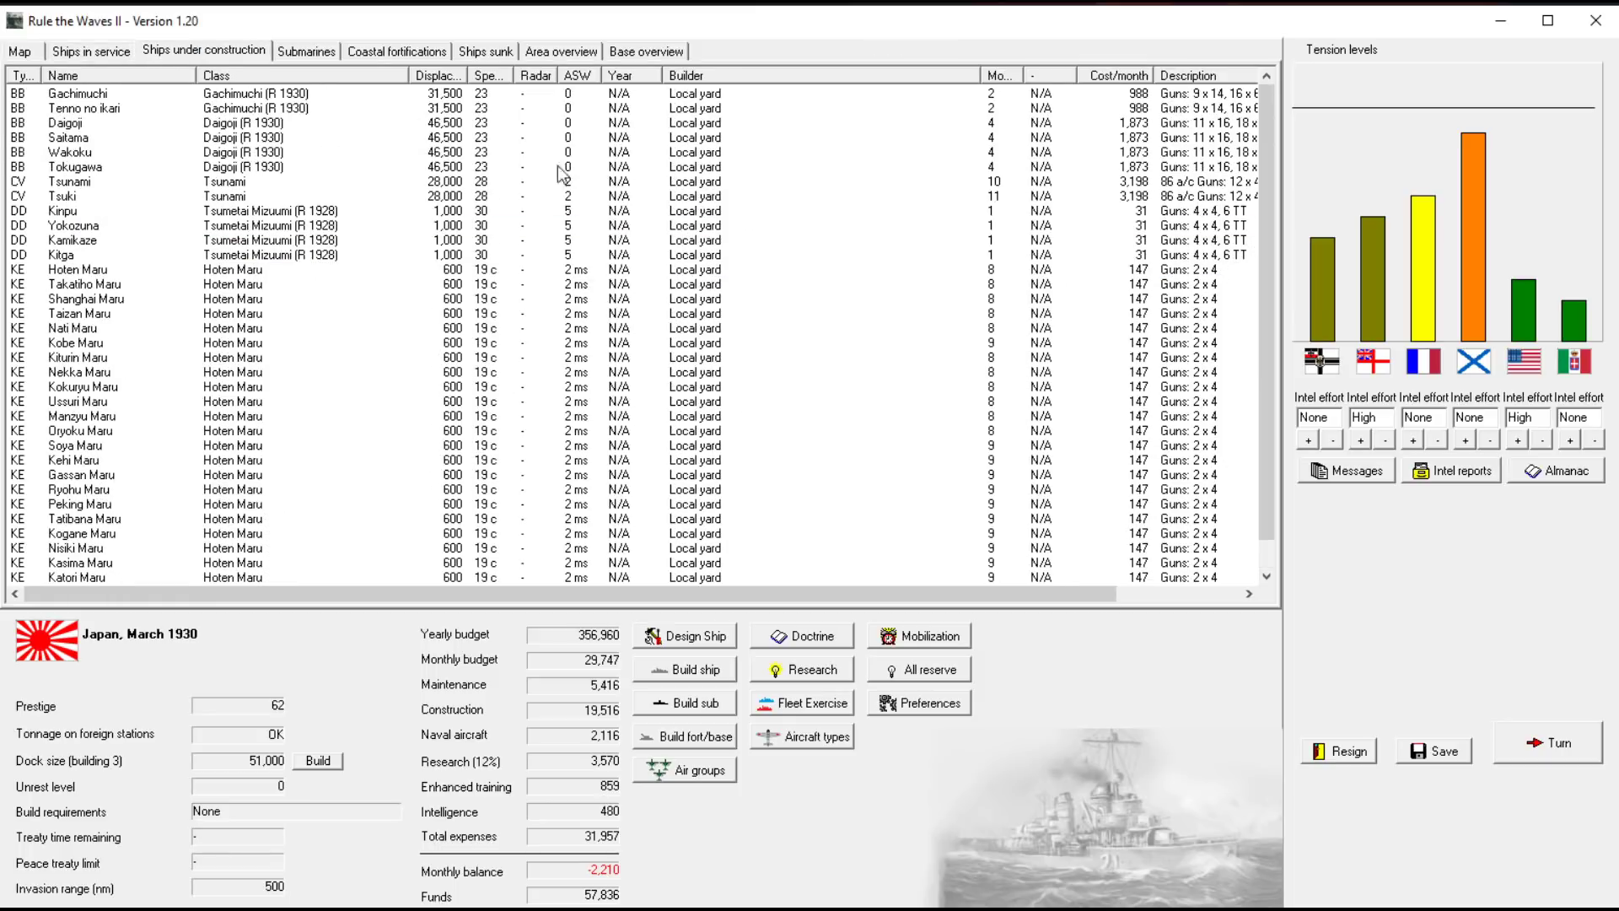
click(79, 53)
click(351, 404)
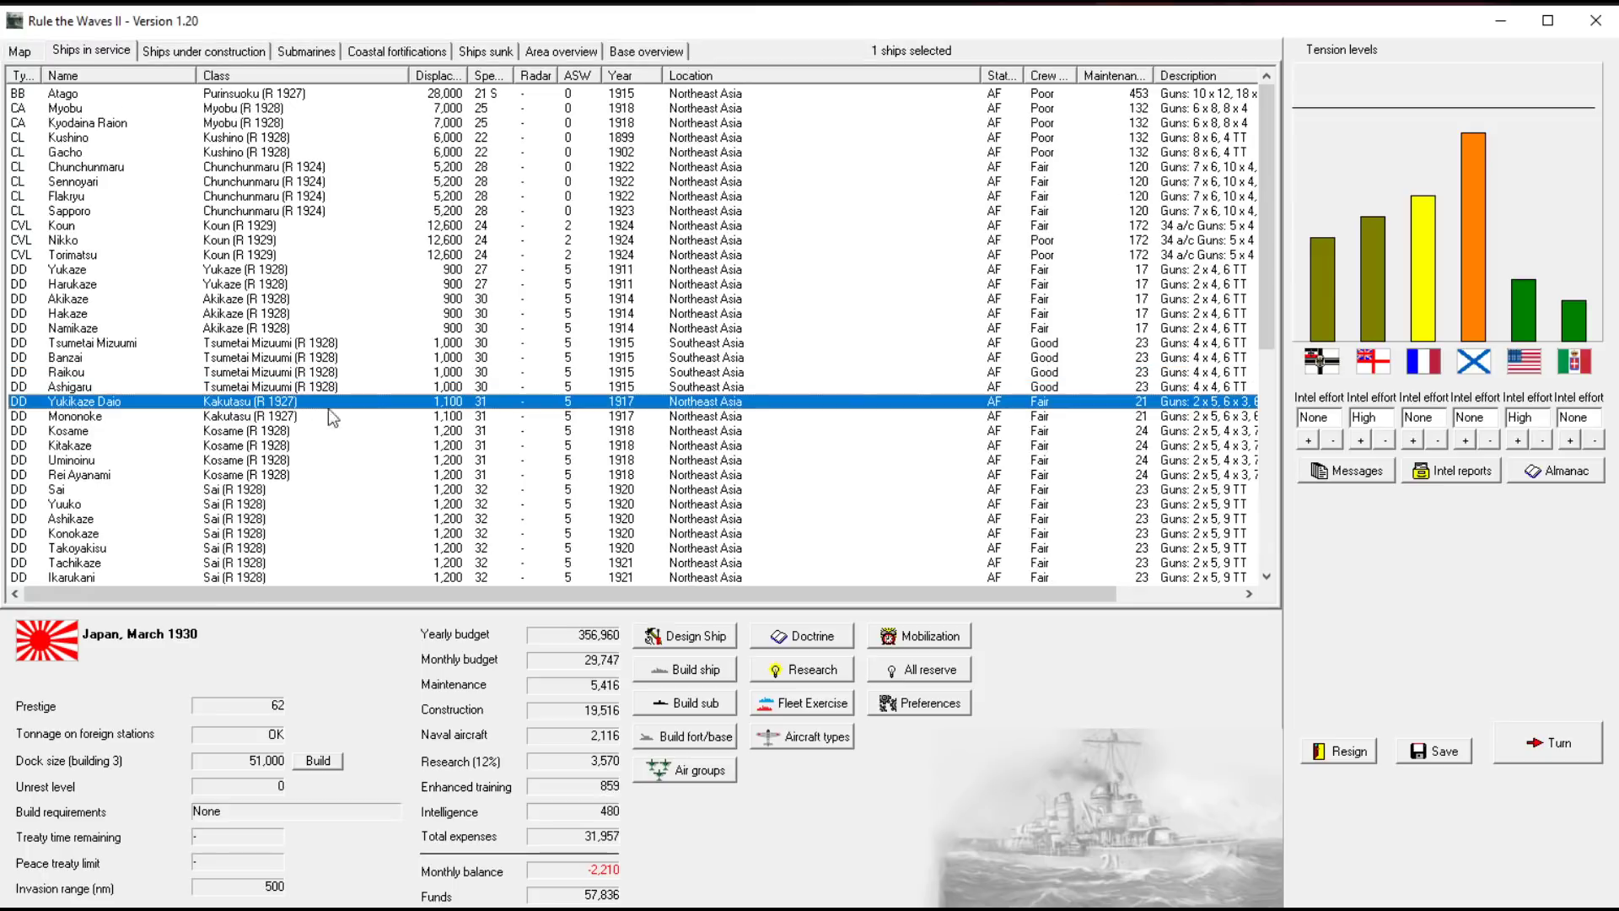
scroll(382, 384, down, 2)
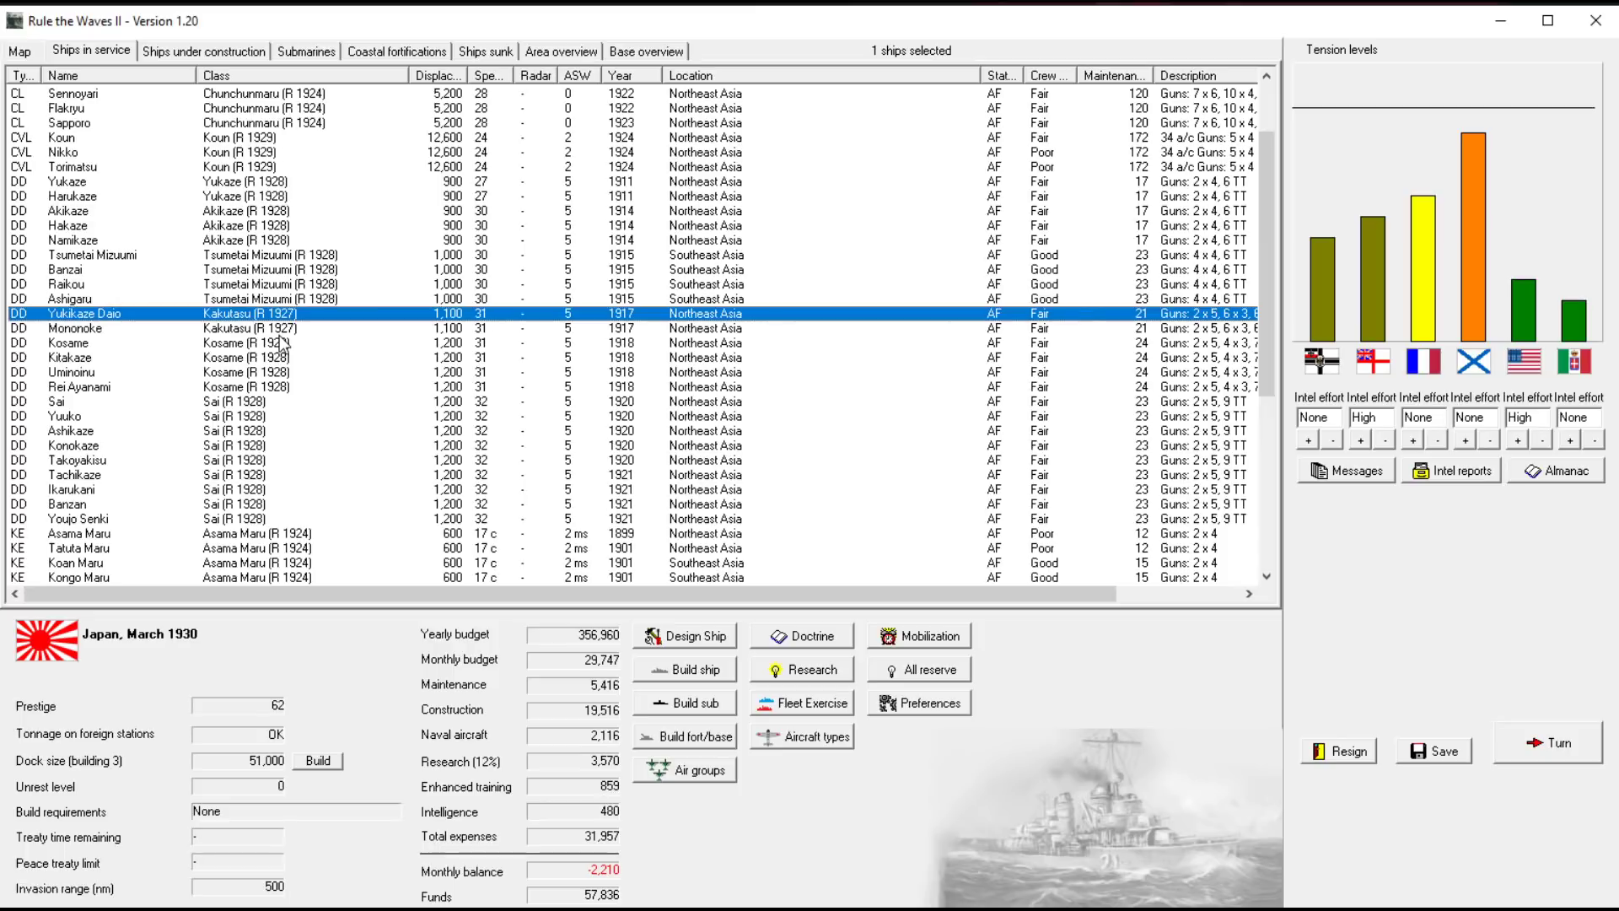
scroll(291, 347, up, 2)
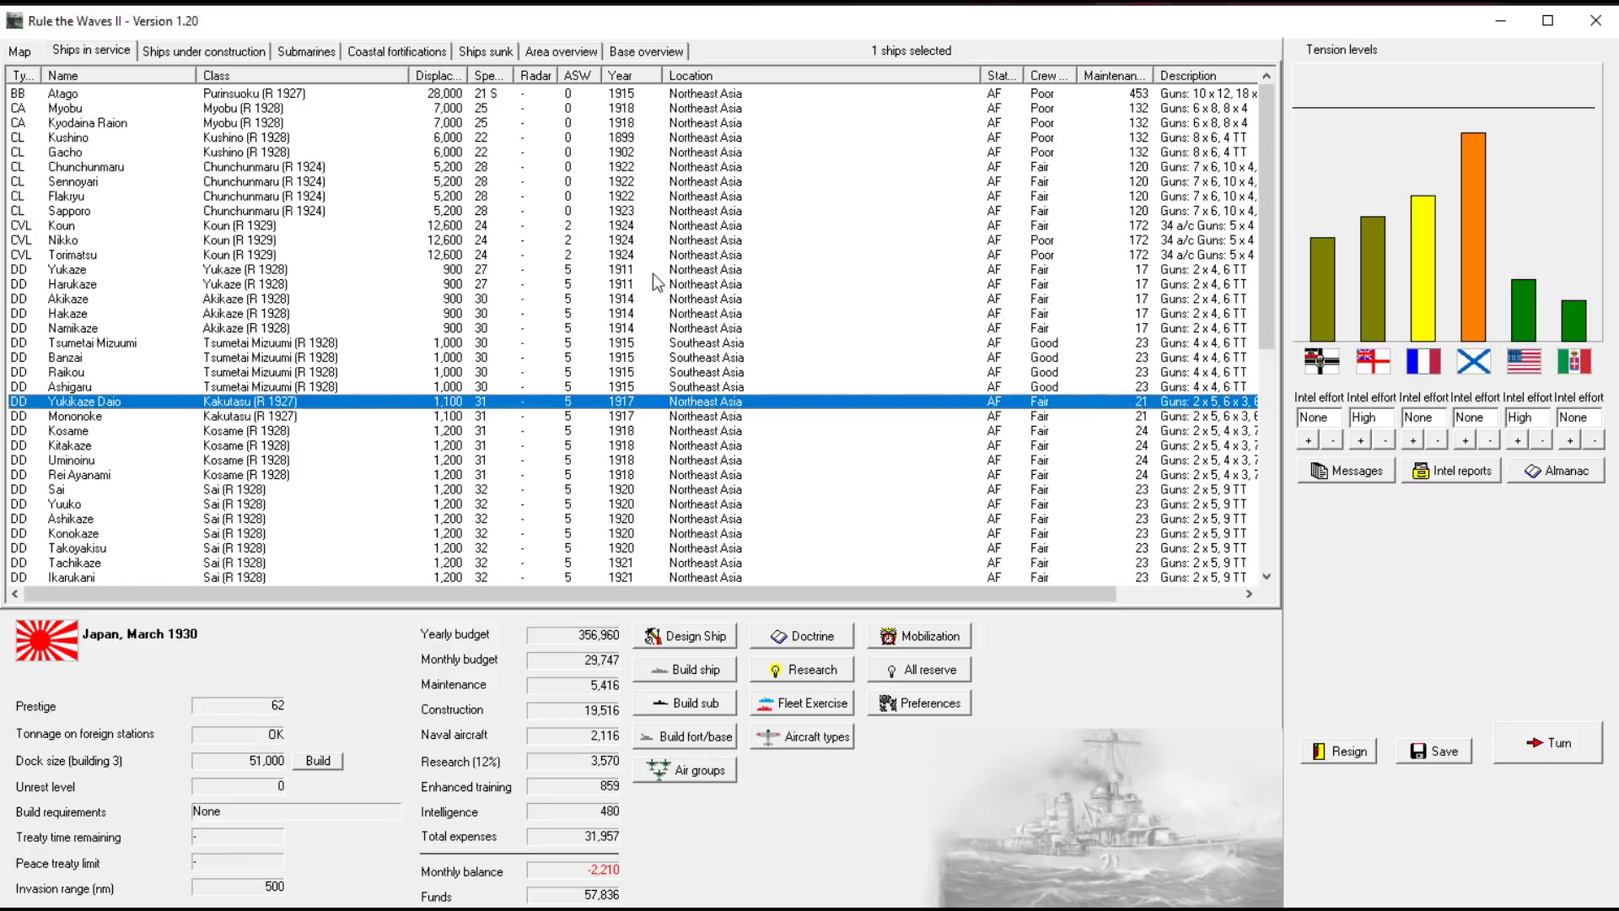
click(247, 273)
shift+click(282, 327)
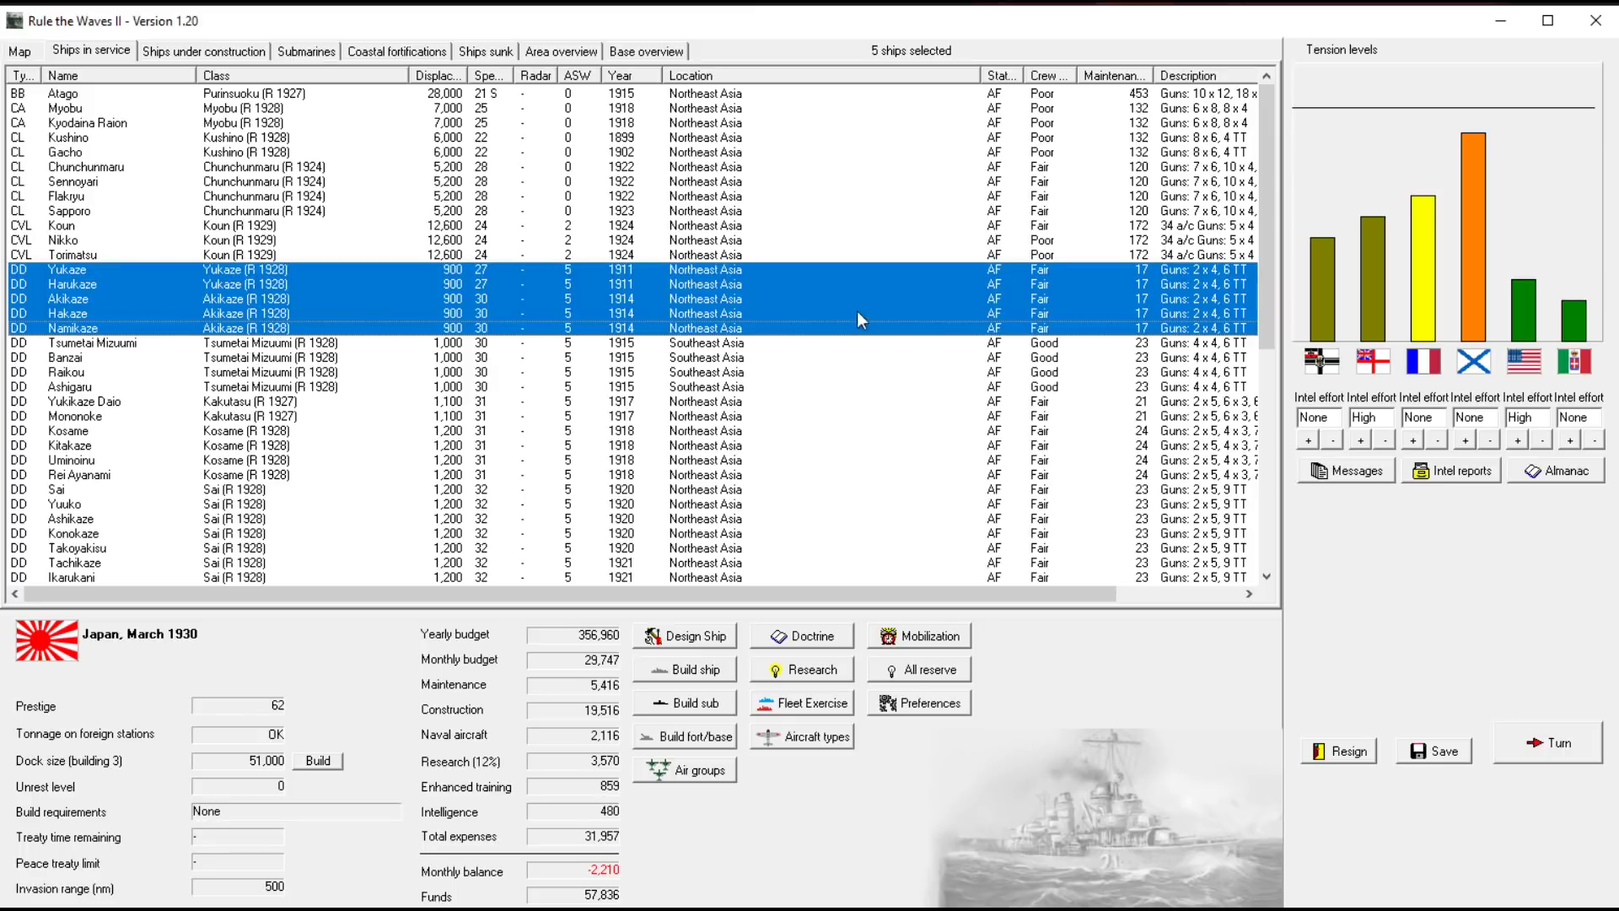
Start a Move ship order for the five destroyers, then abandon it without a destination
right_click(701, 313)
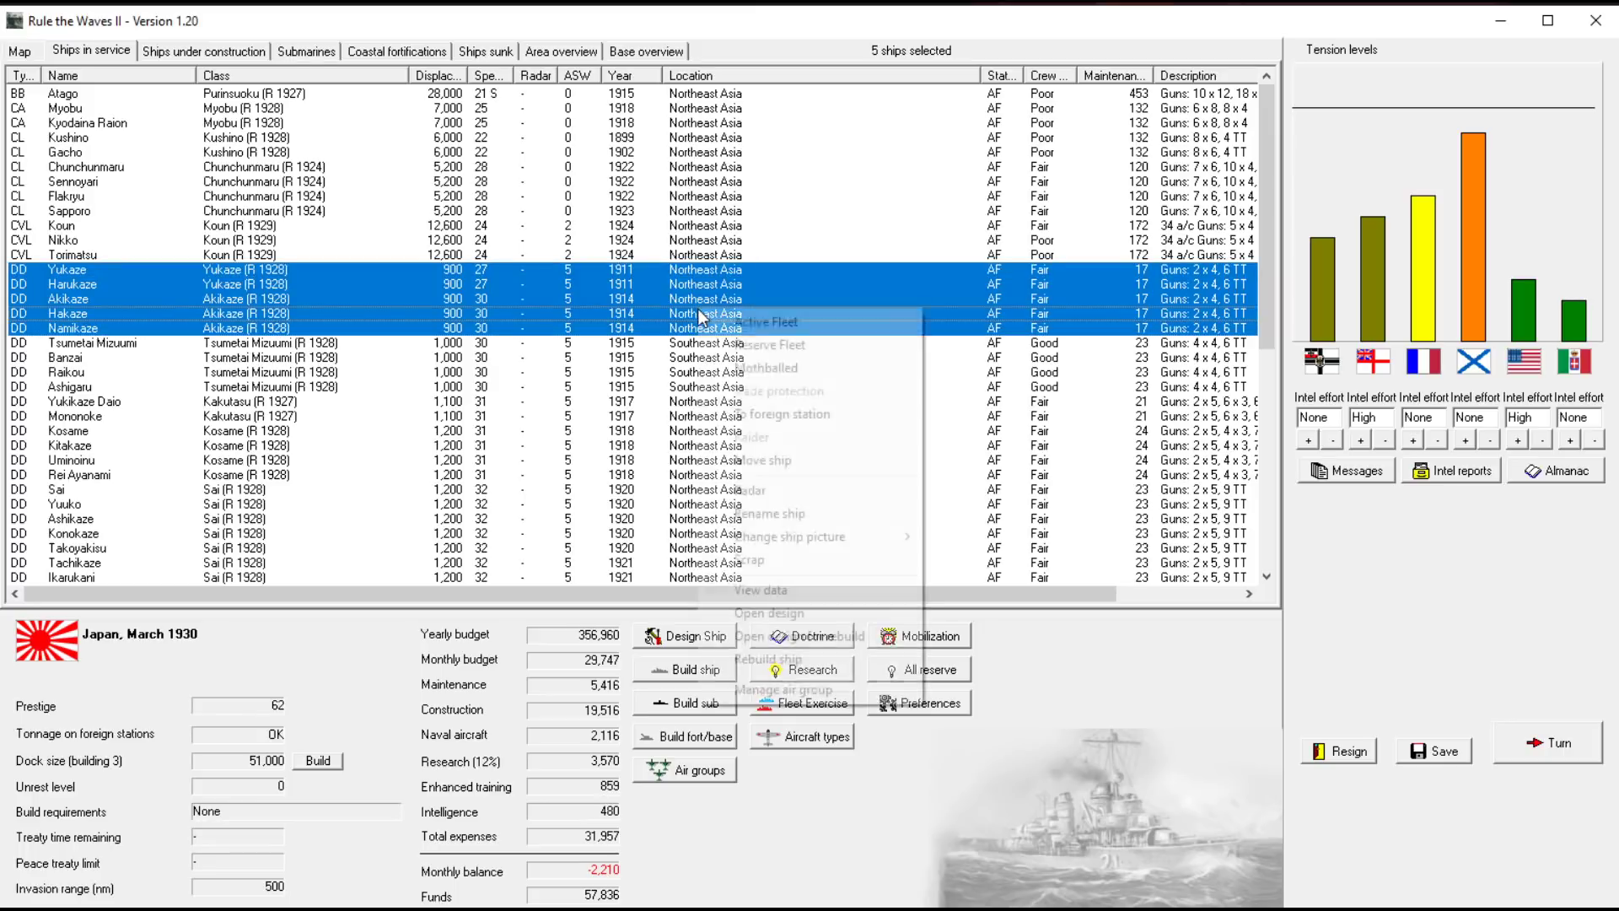
click(772, 461)
click(765, 135)
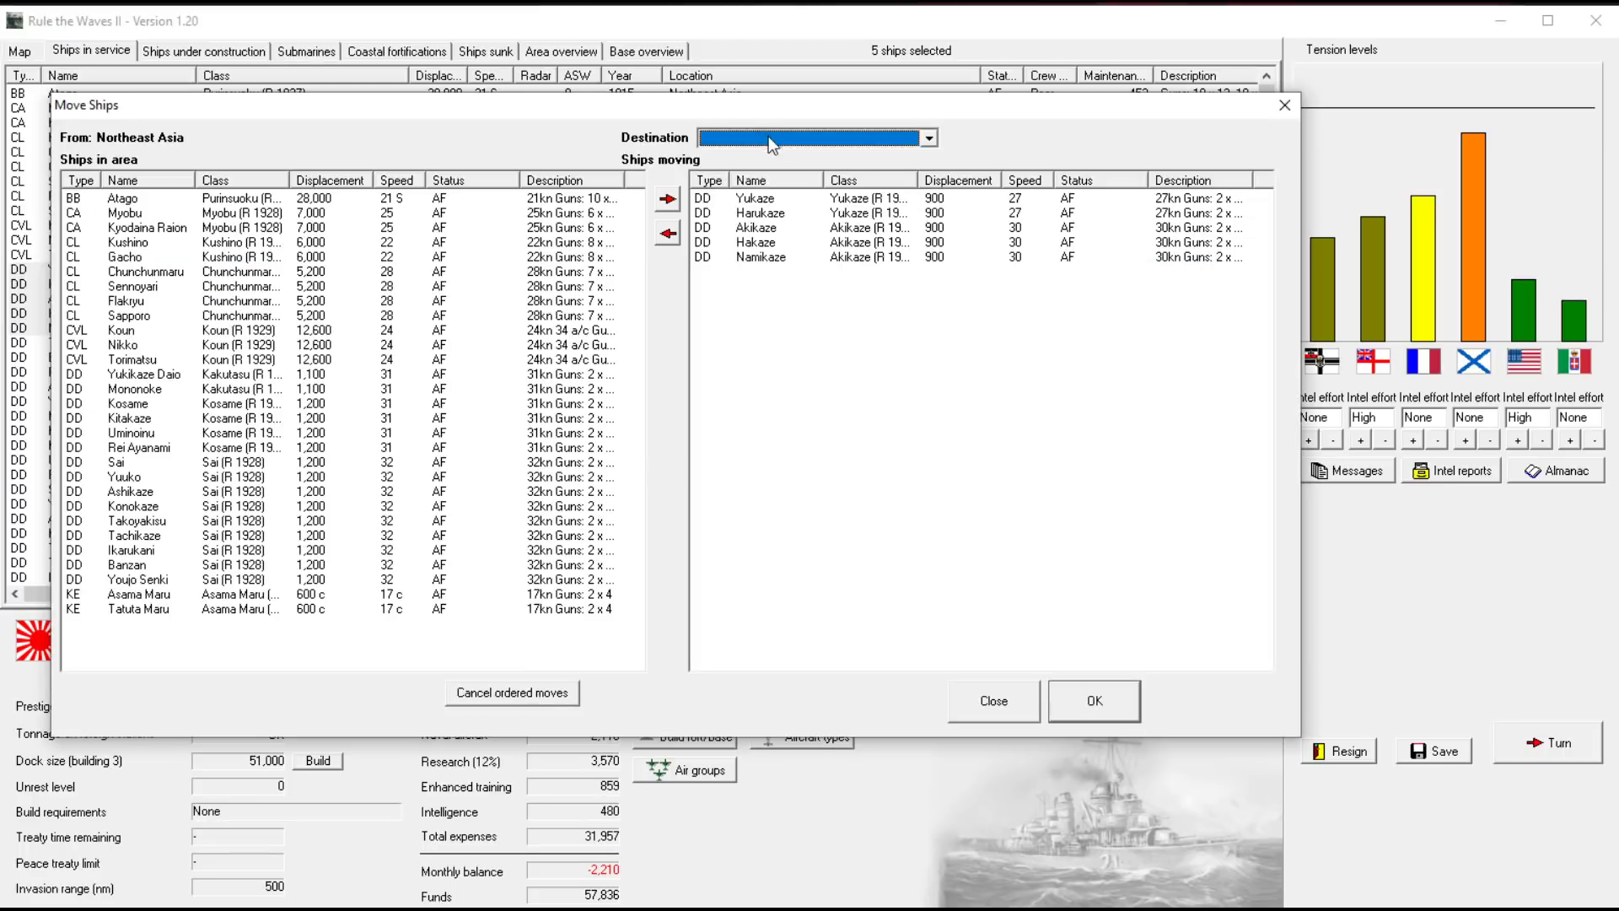
click(975, 701)
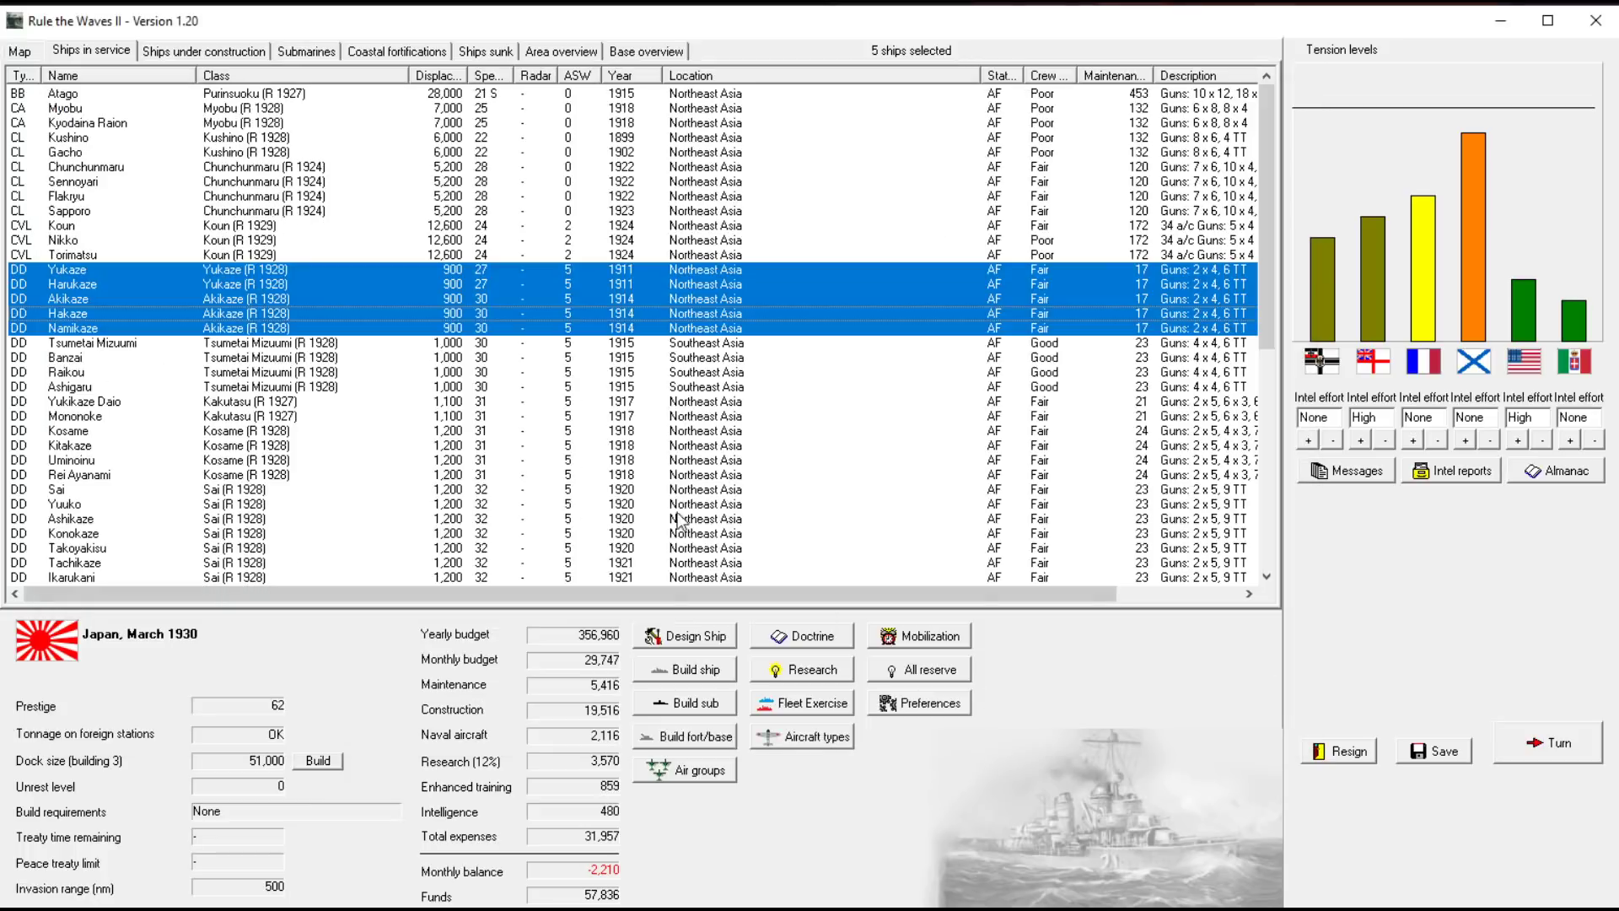
Reselect the destroyers briefly, then pick the light carrier Koun
click(728, 346)
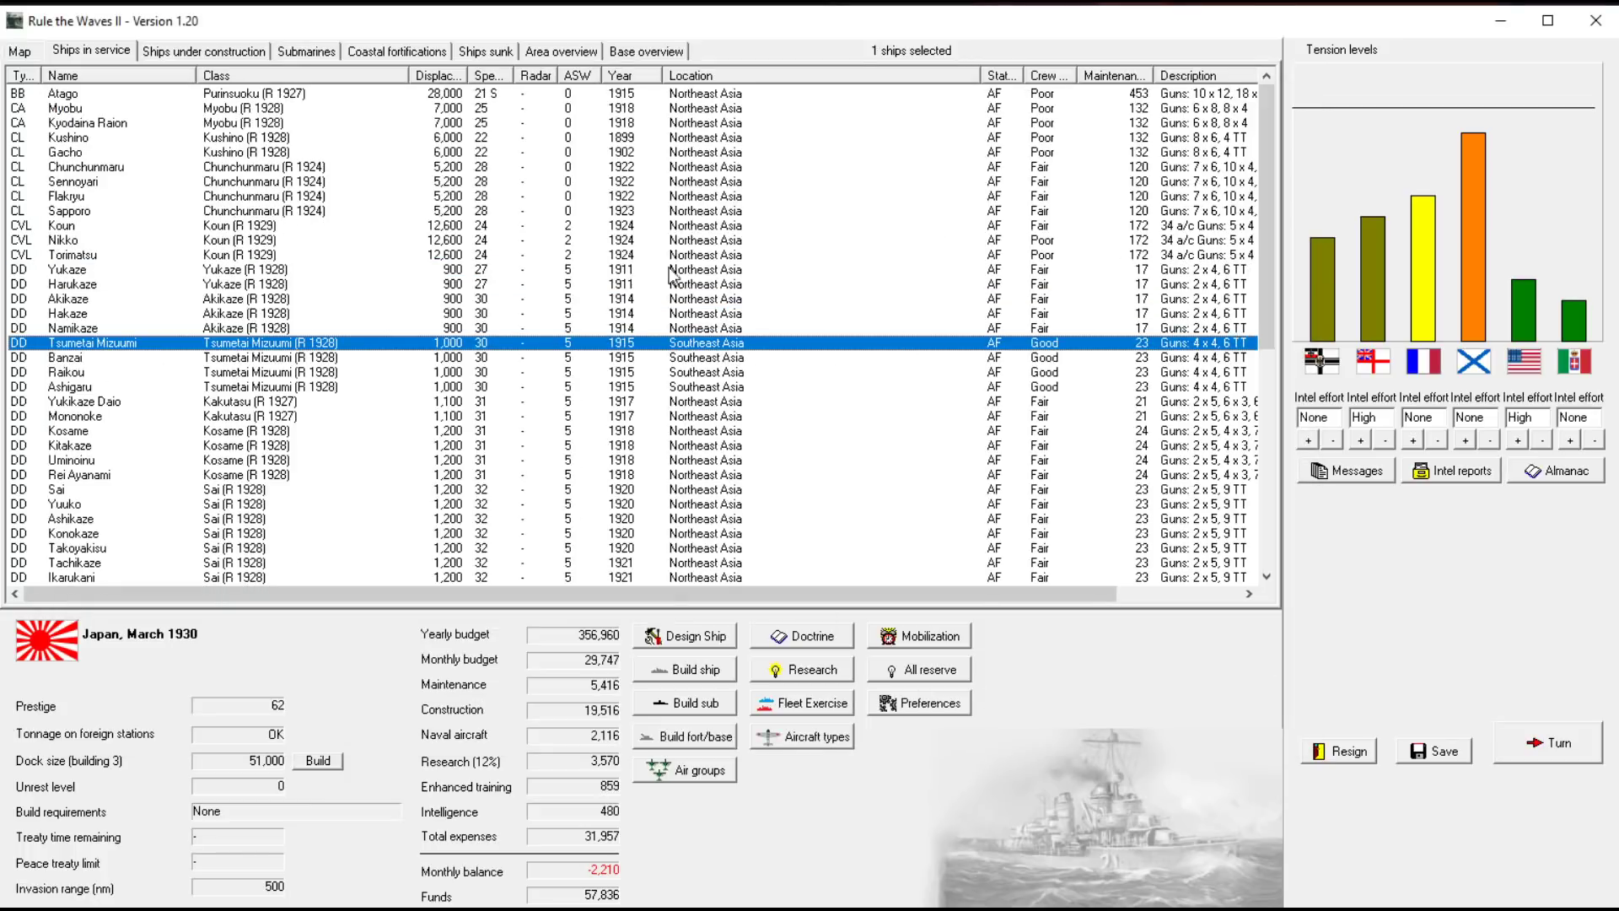
drag(690, 271, 274, 328)
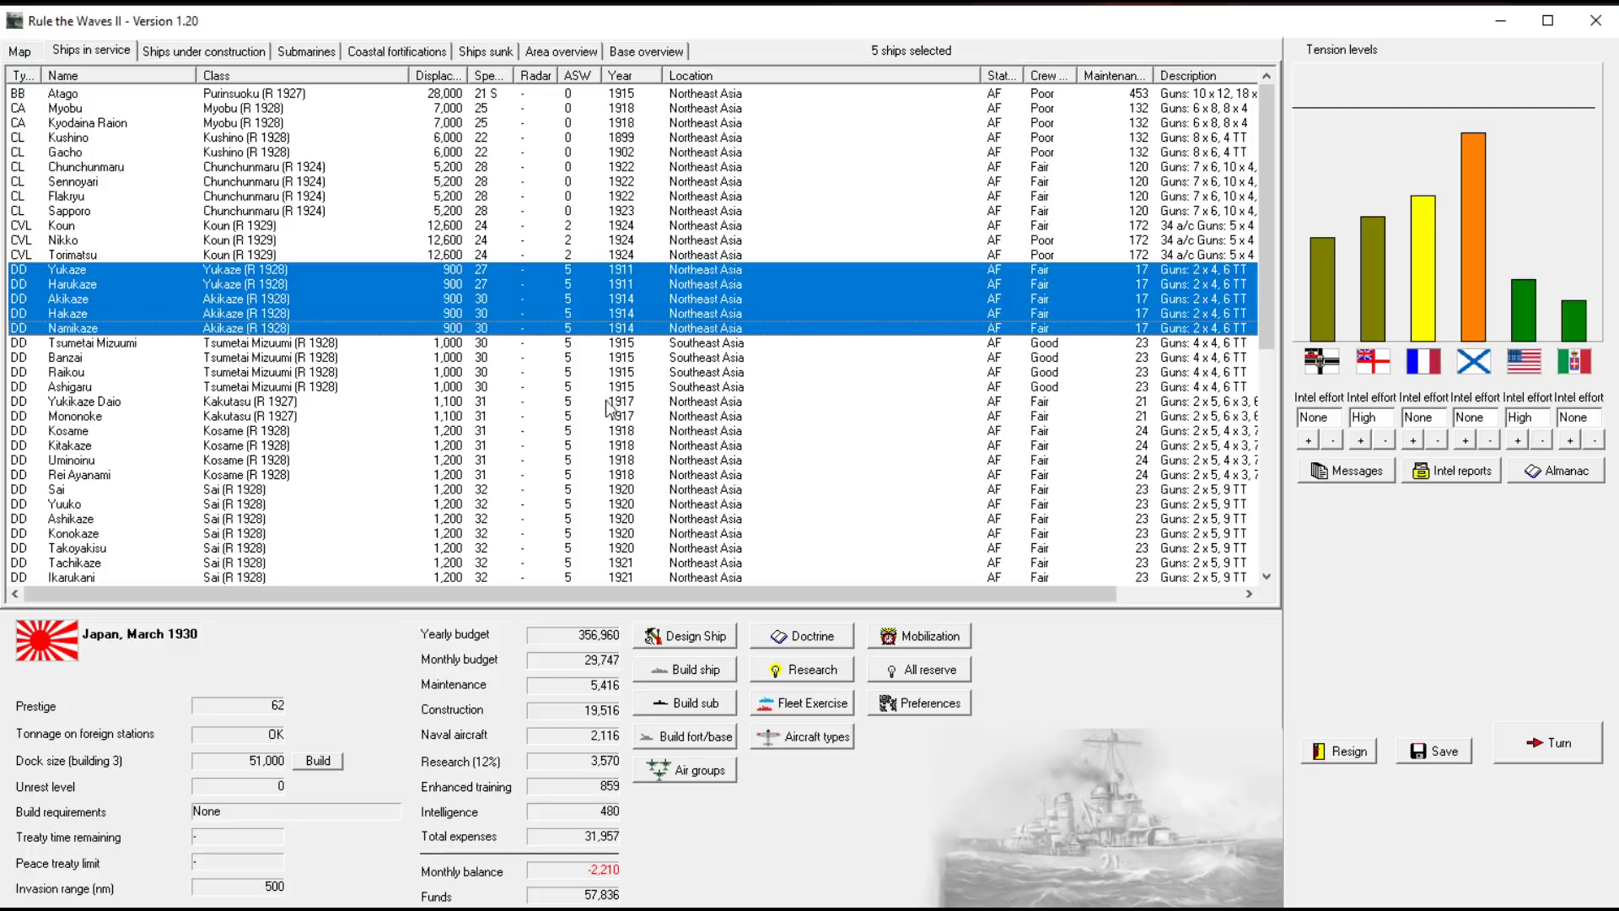
click(239, 228)
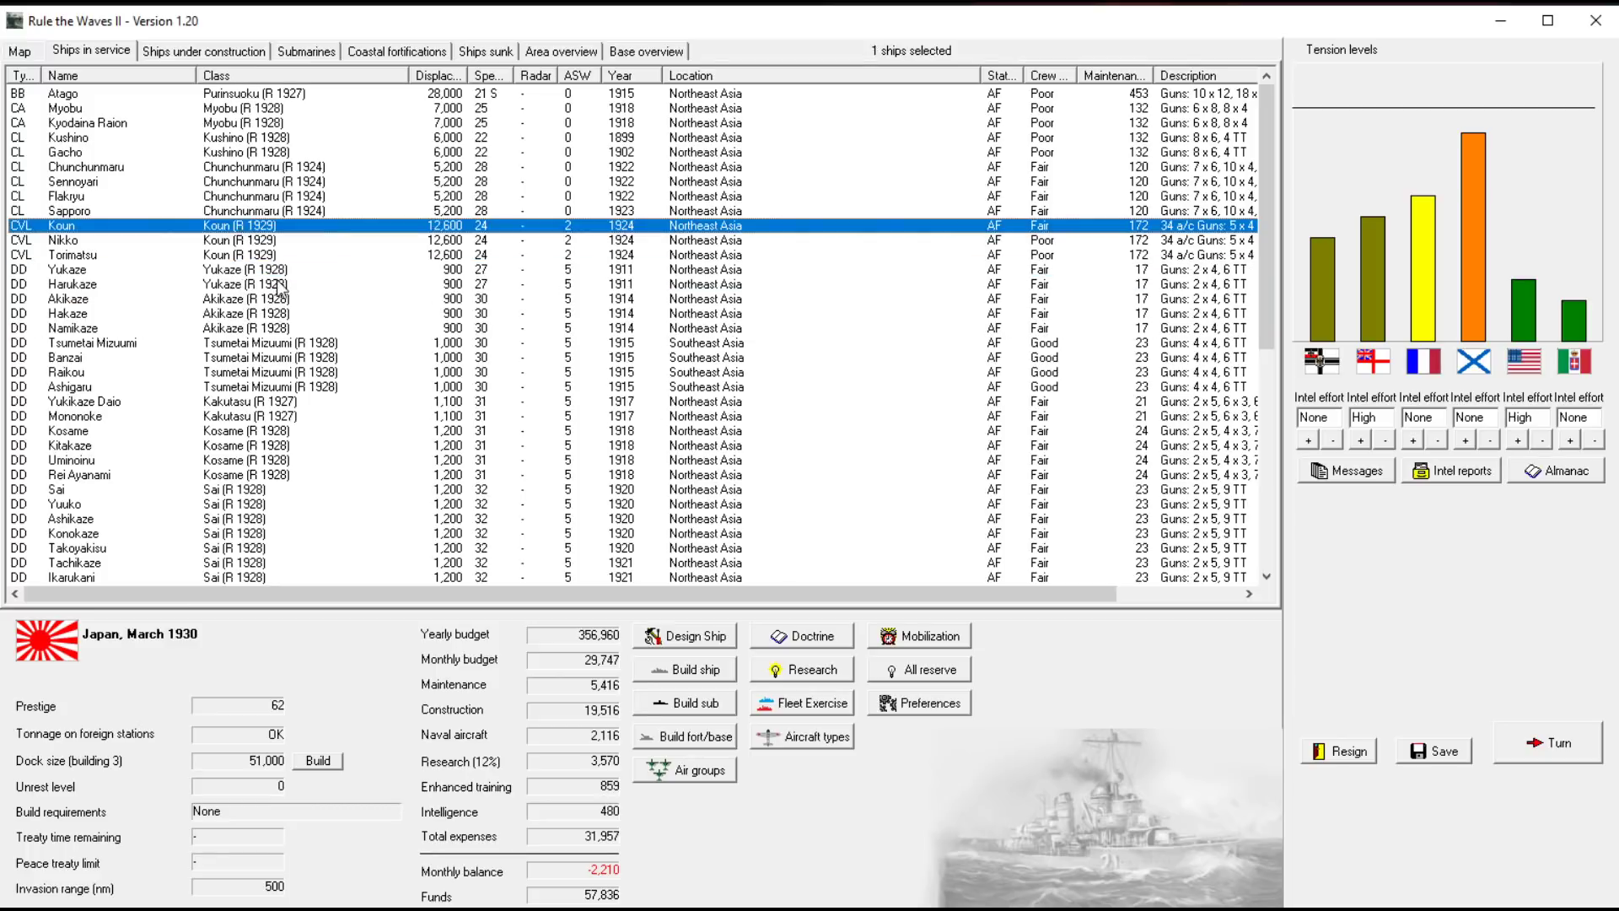
Put the light carriers Koun, Nikko and Torimatsu into reserve fleet status
shift+click(260, 251)
right_click(262, 250)
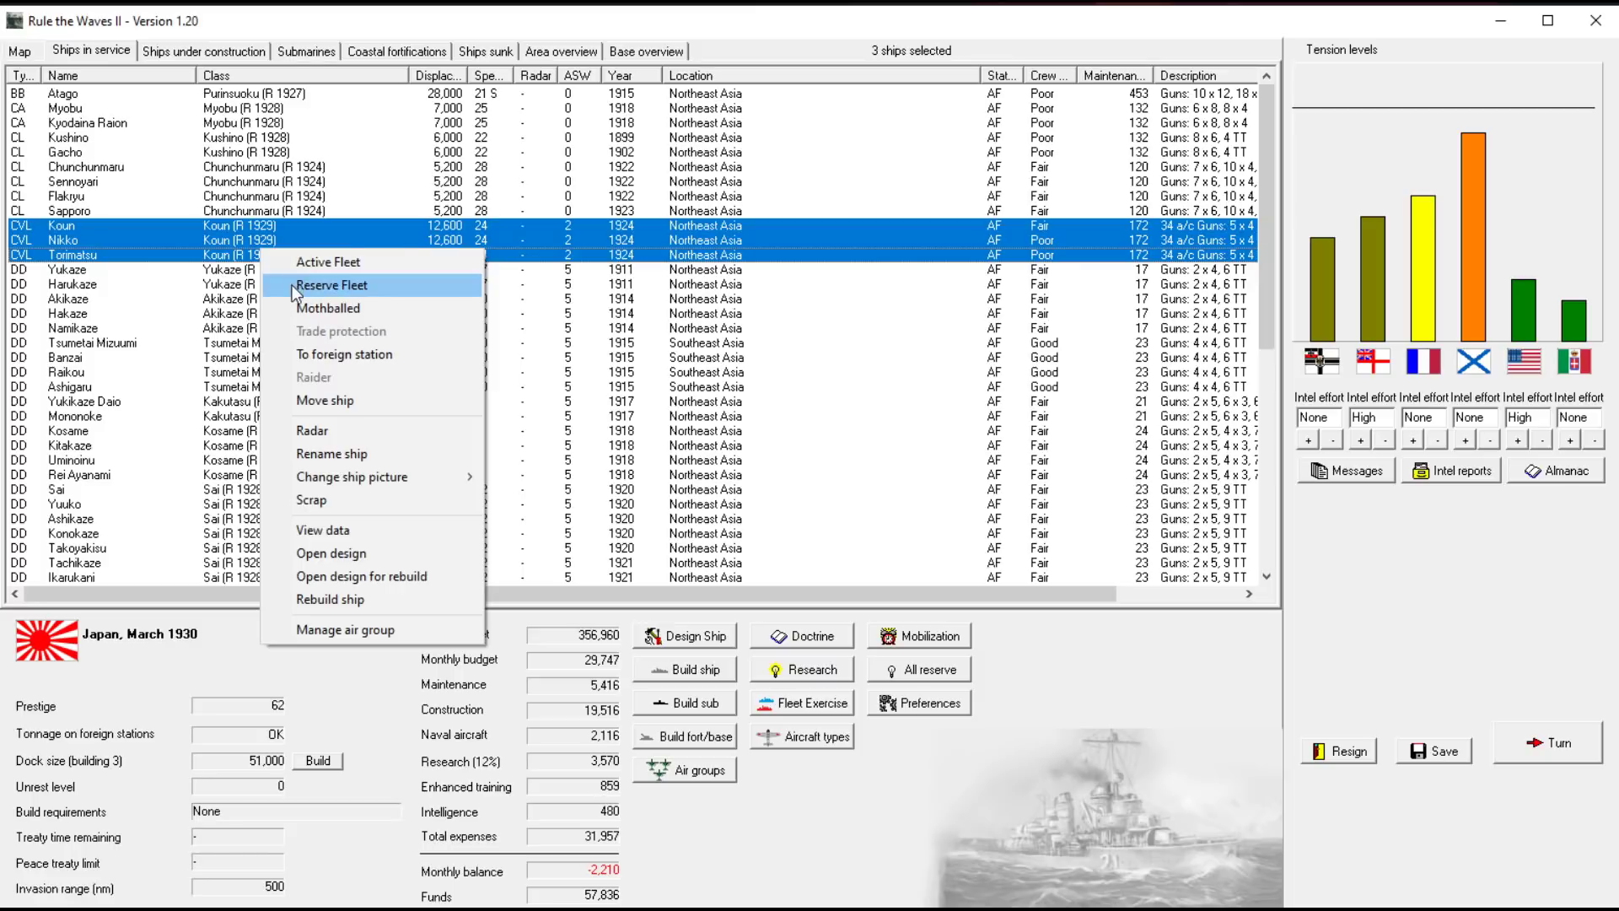
click(319, 286)
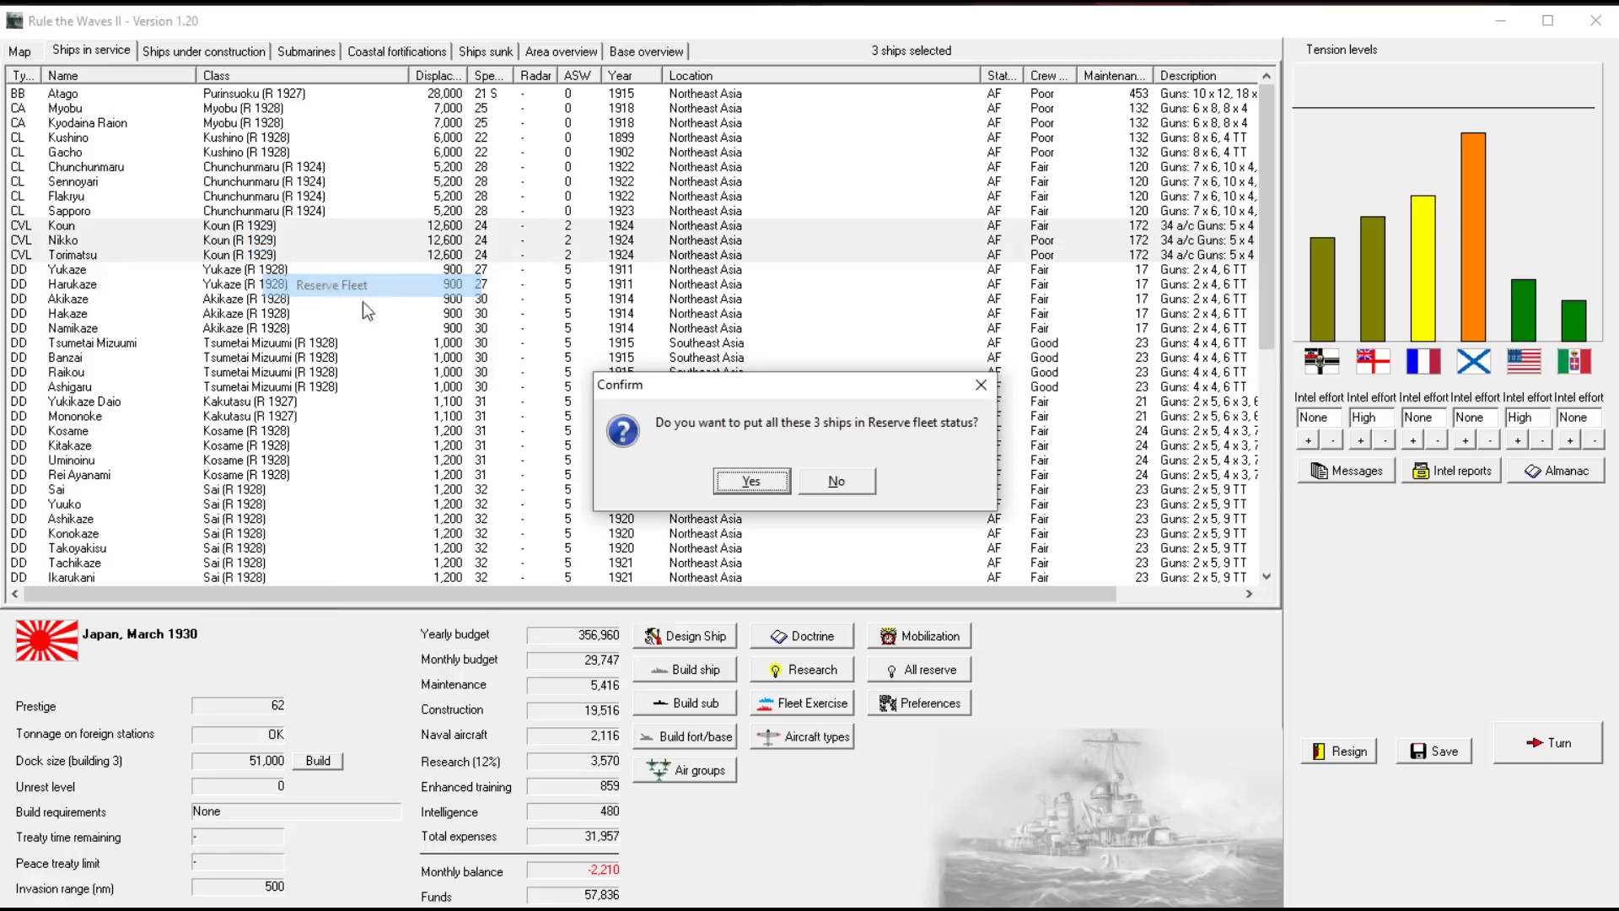
click(753, 489)
Set the air groups of Koun, Nikko and Torimatsu to Active in air group management
click(704, 772)
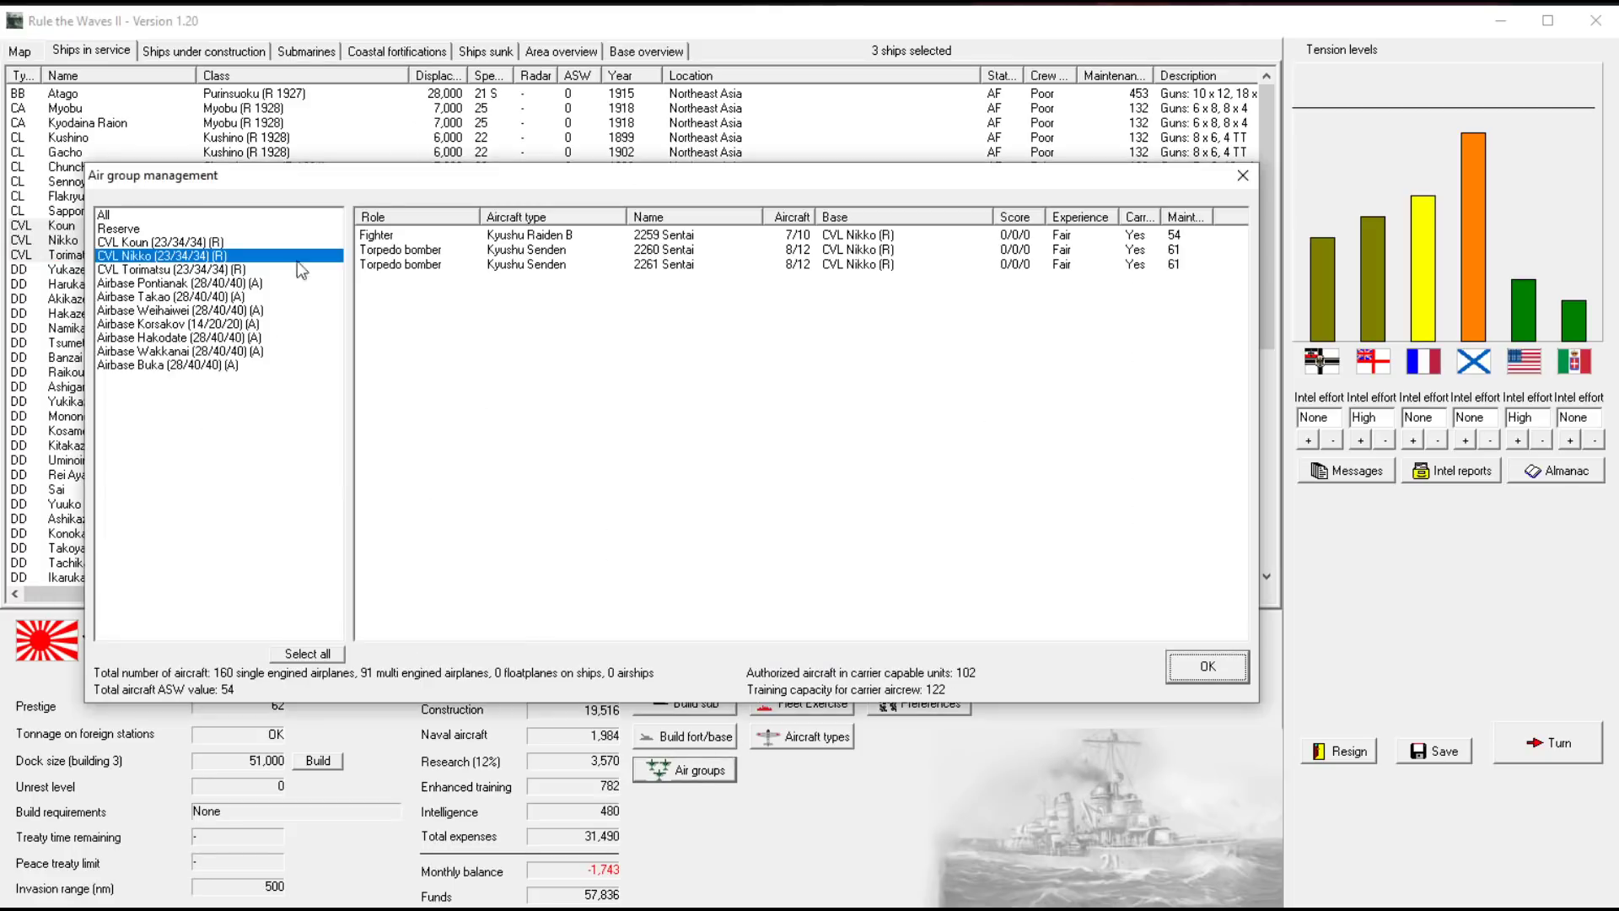
click(212, 242)
right_click(212, 243)
click(220, 260)
right_click(218, 257)
click(236, 270)
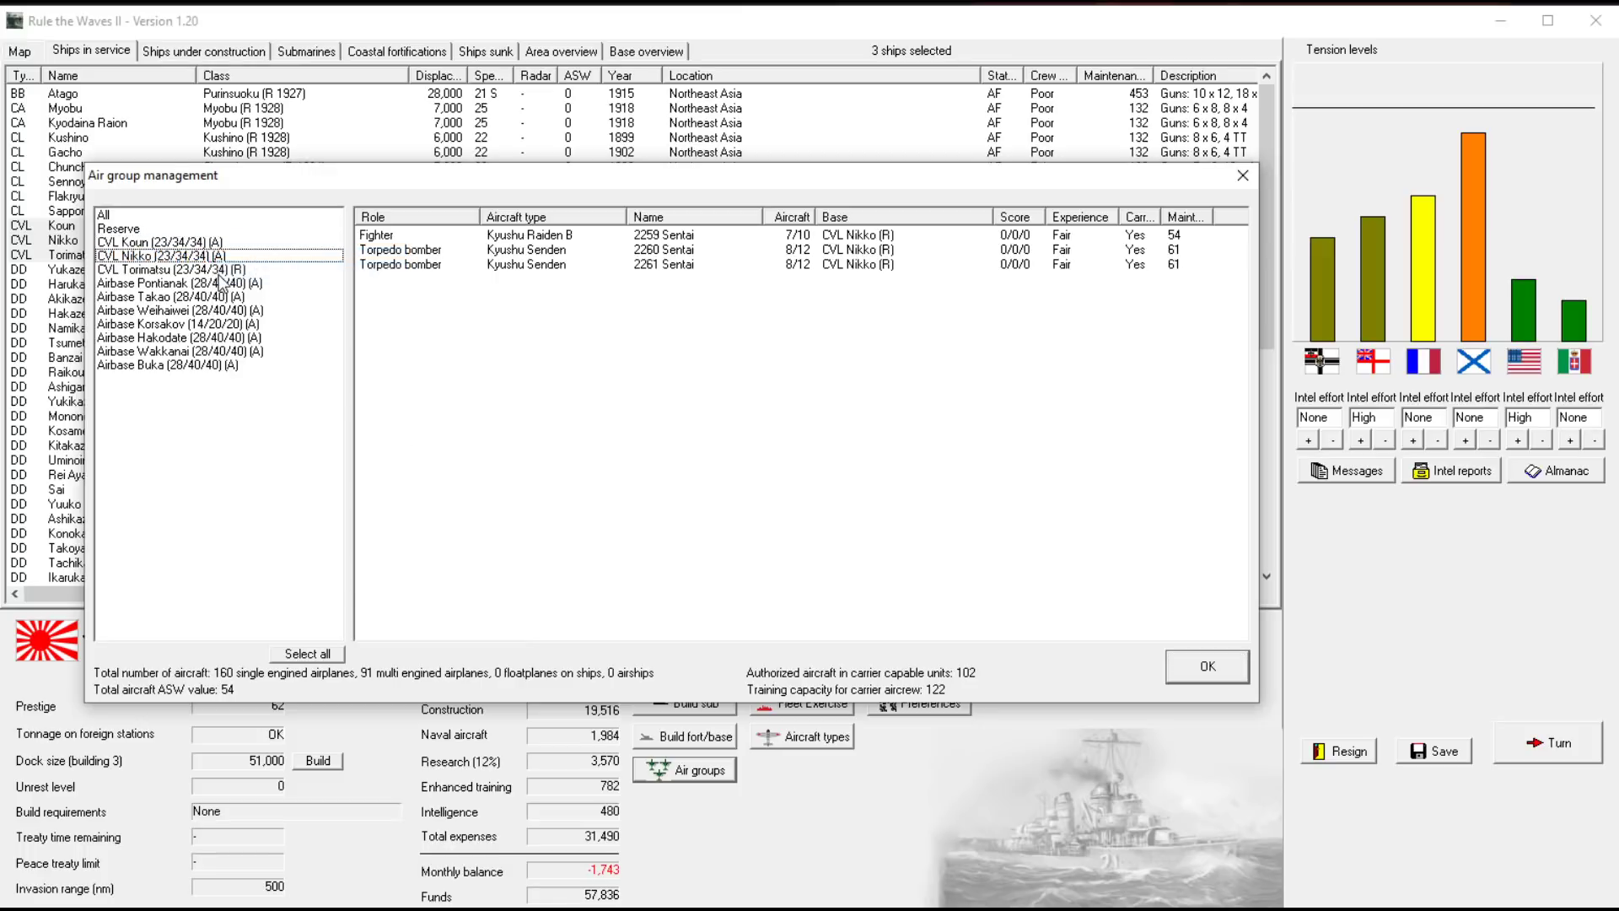
right_click(239, 272)
click(281, 284)
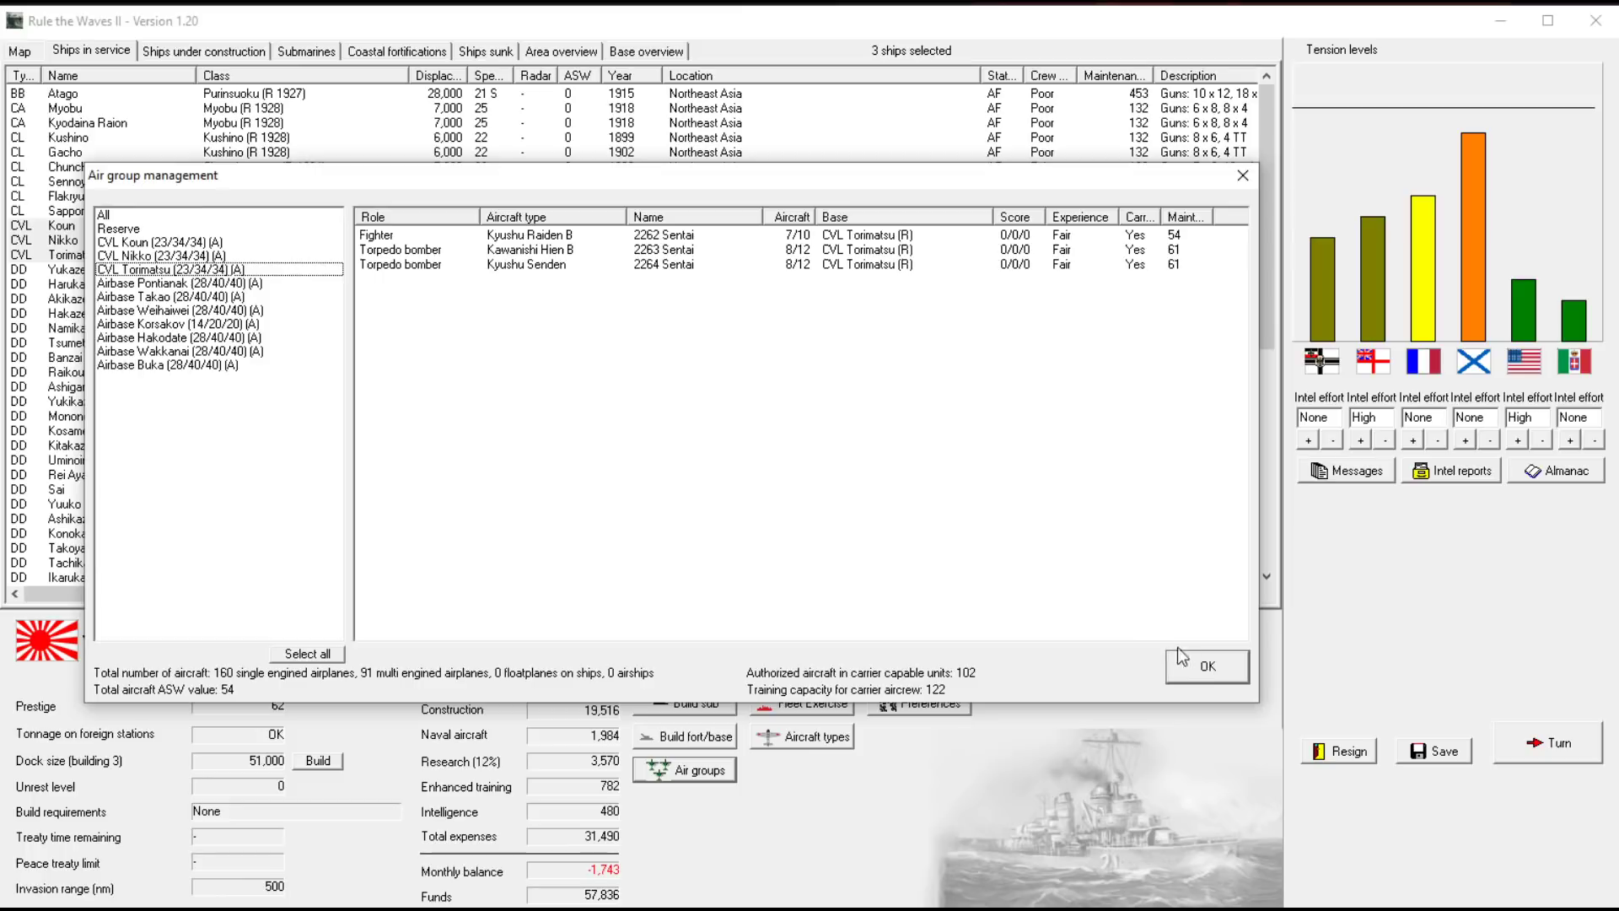
click(1207, 665)
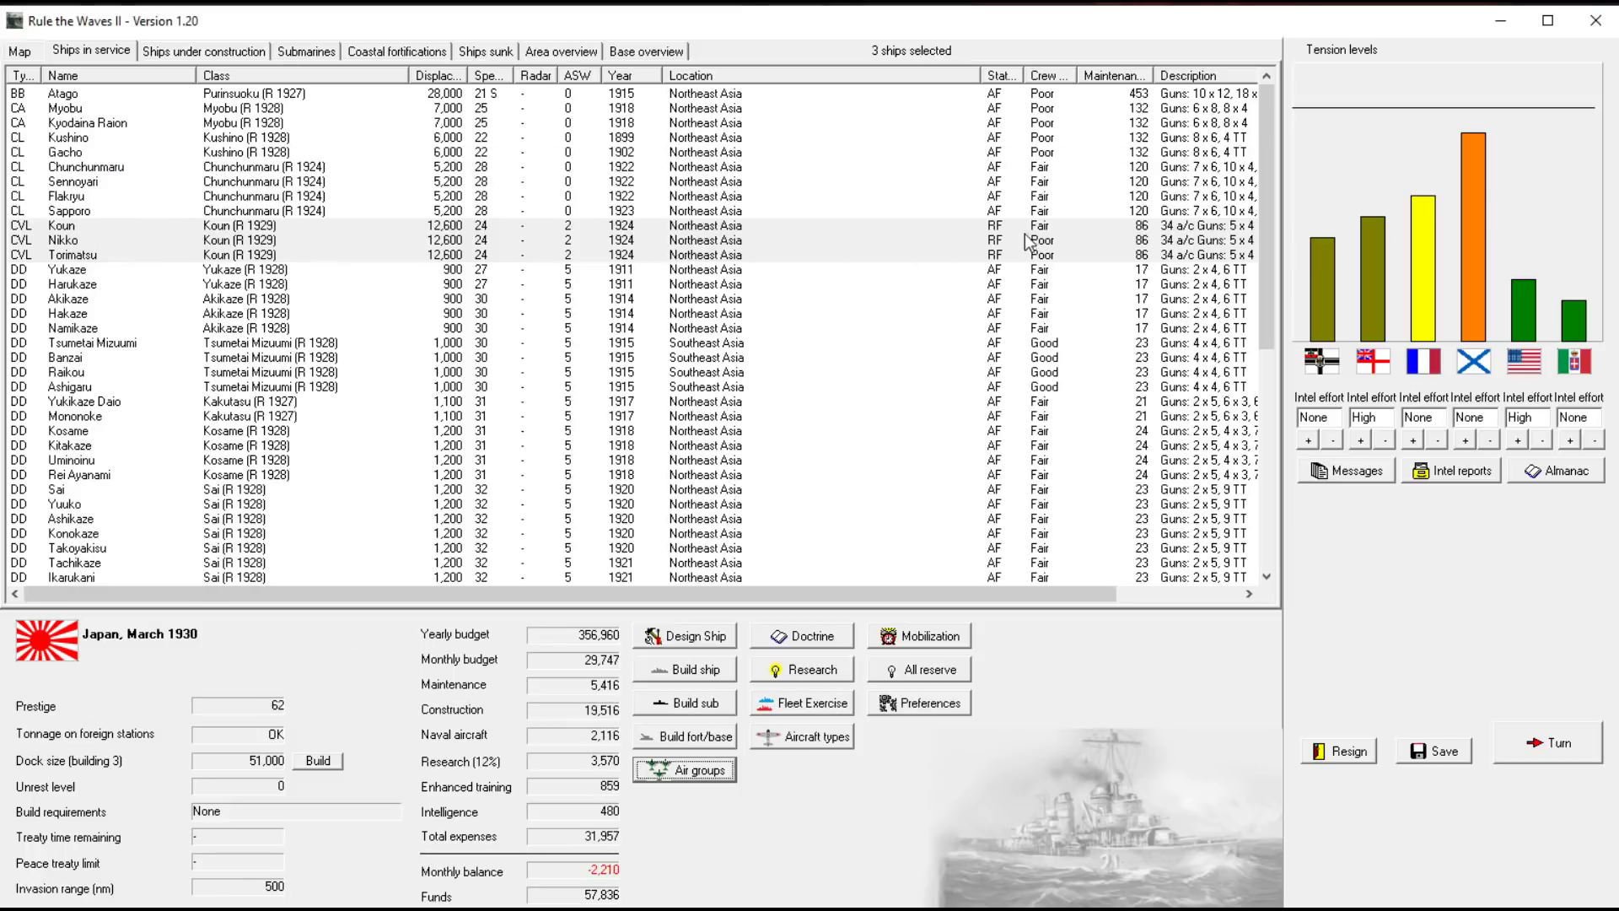
Review the aircraft aboard Koun in air group management
click(802, 227)
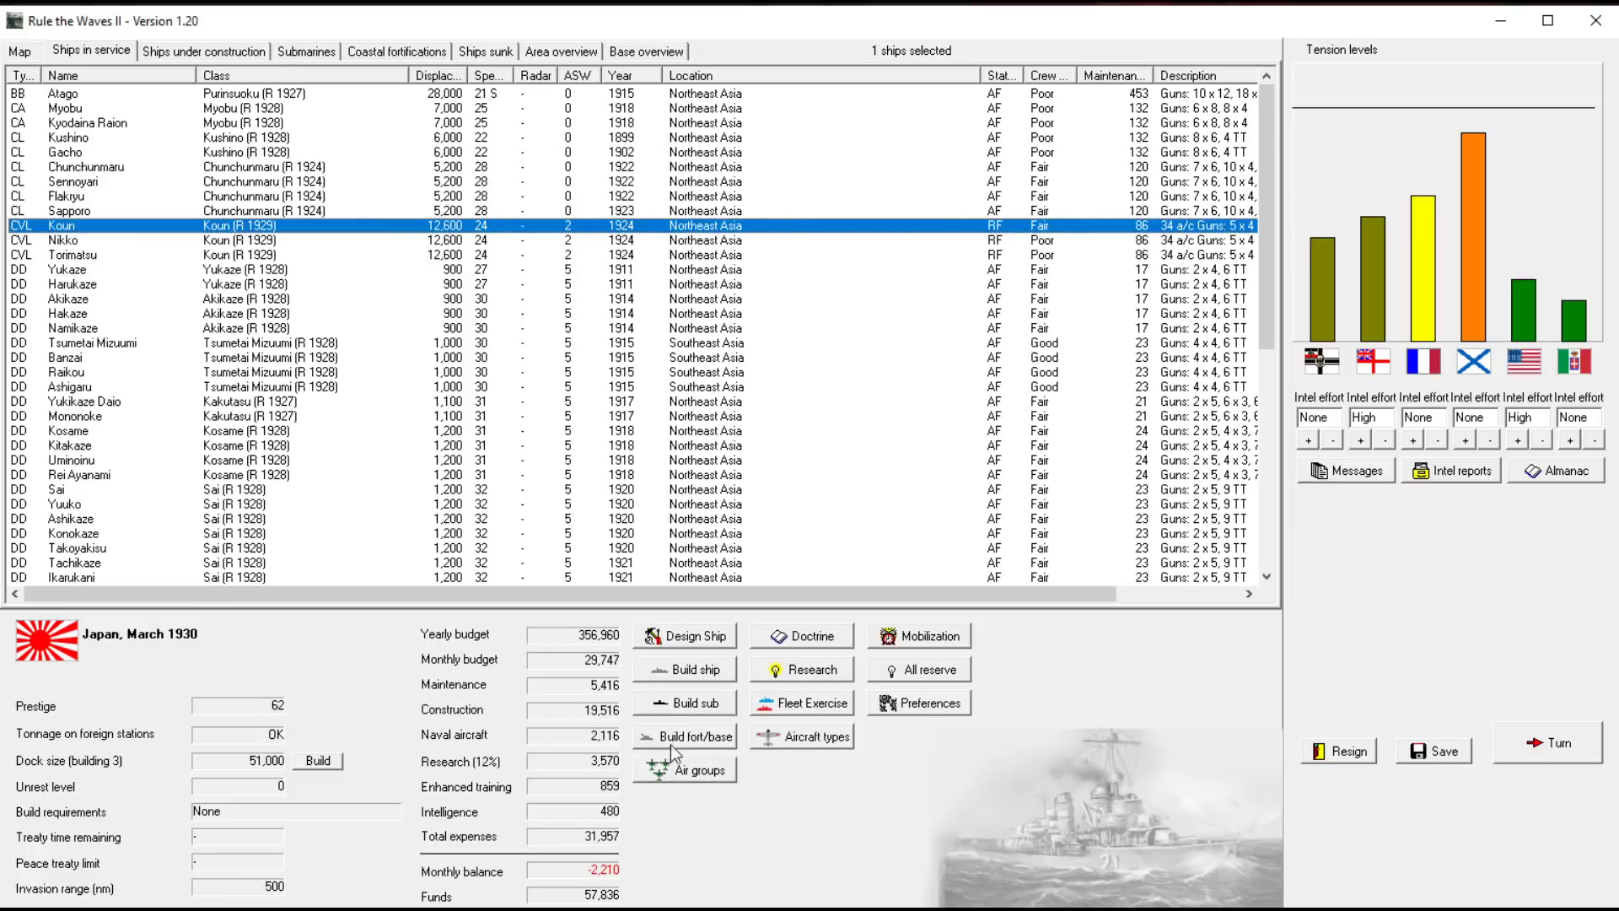
click(696, 774)
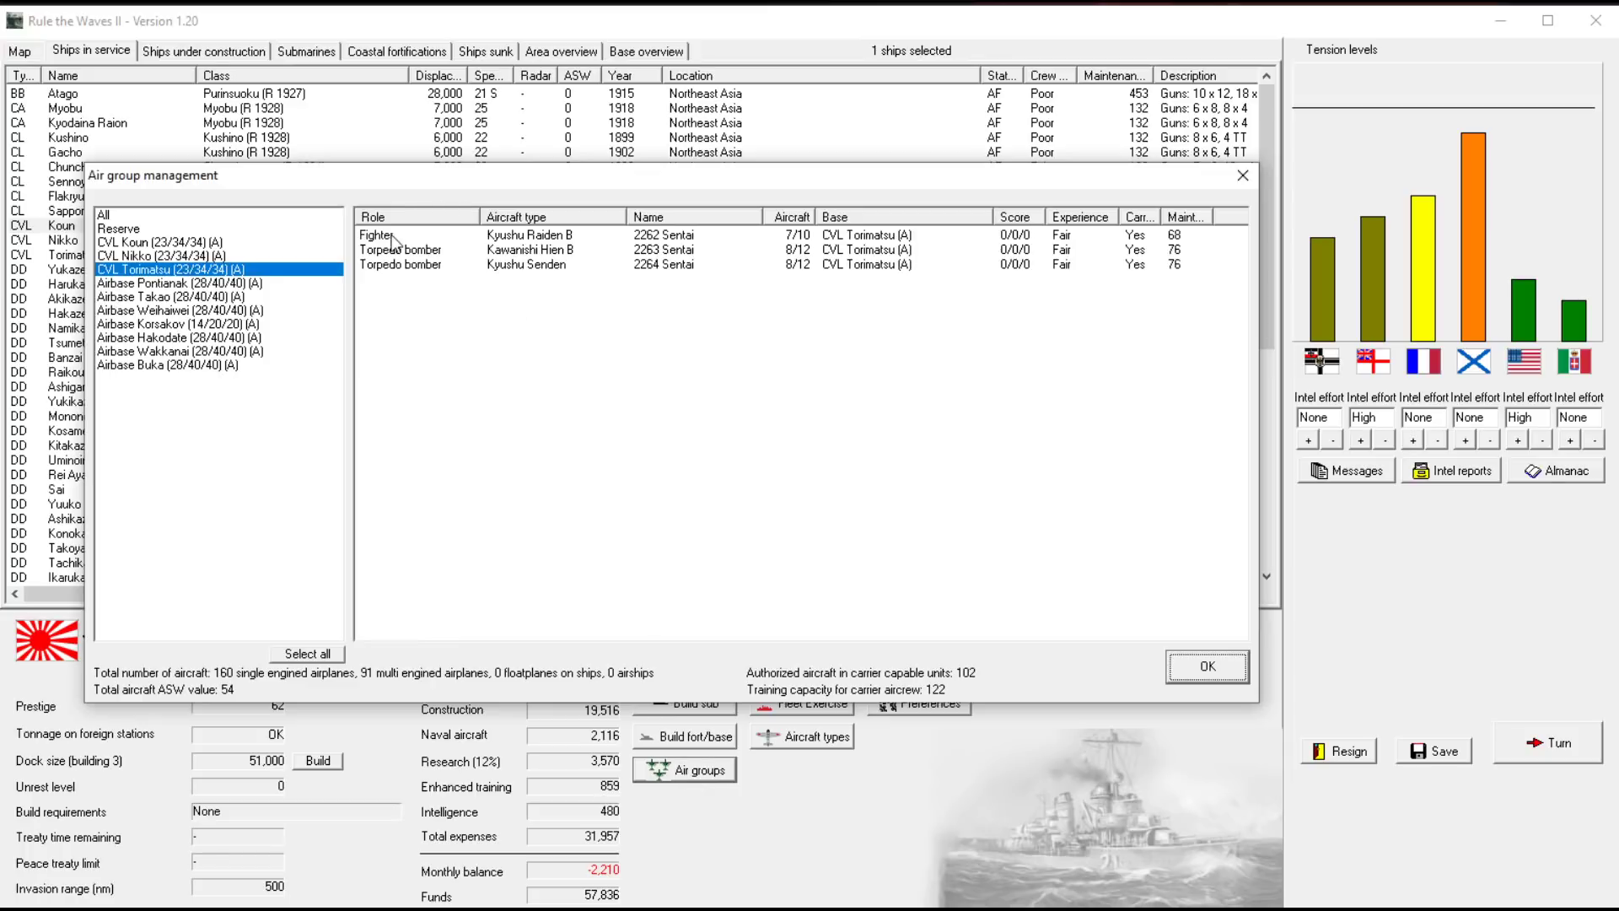
click(203, 242)
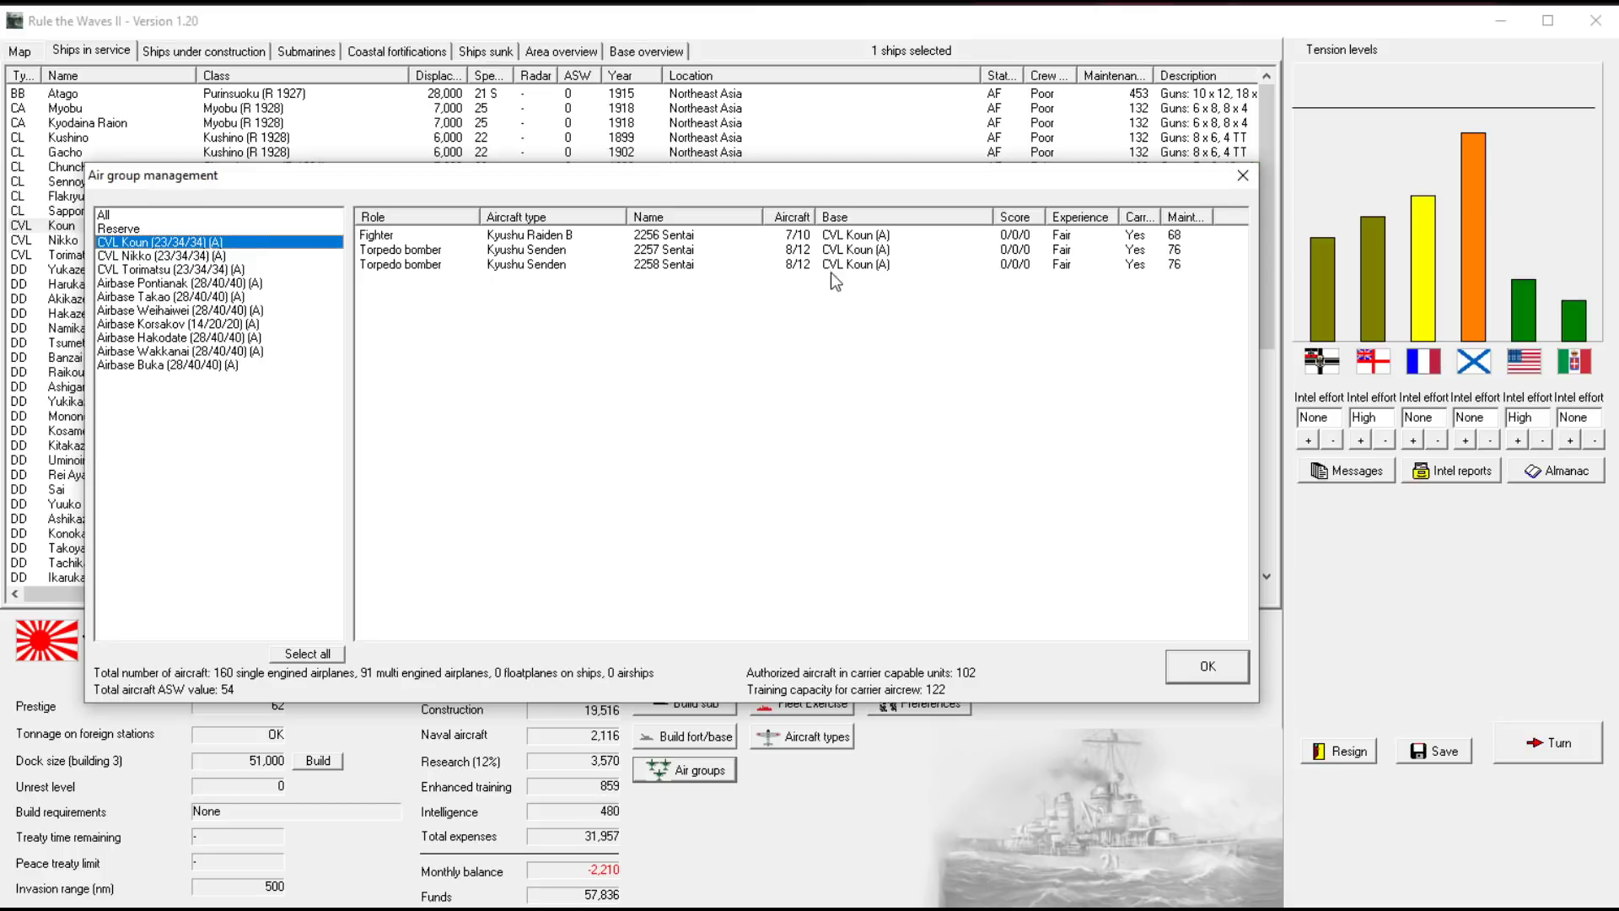
click(1243, 175)
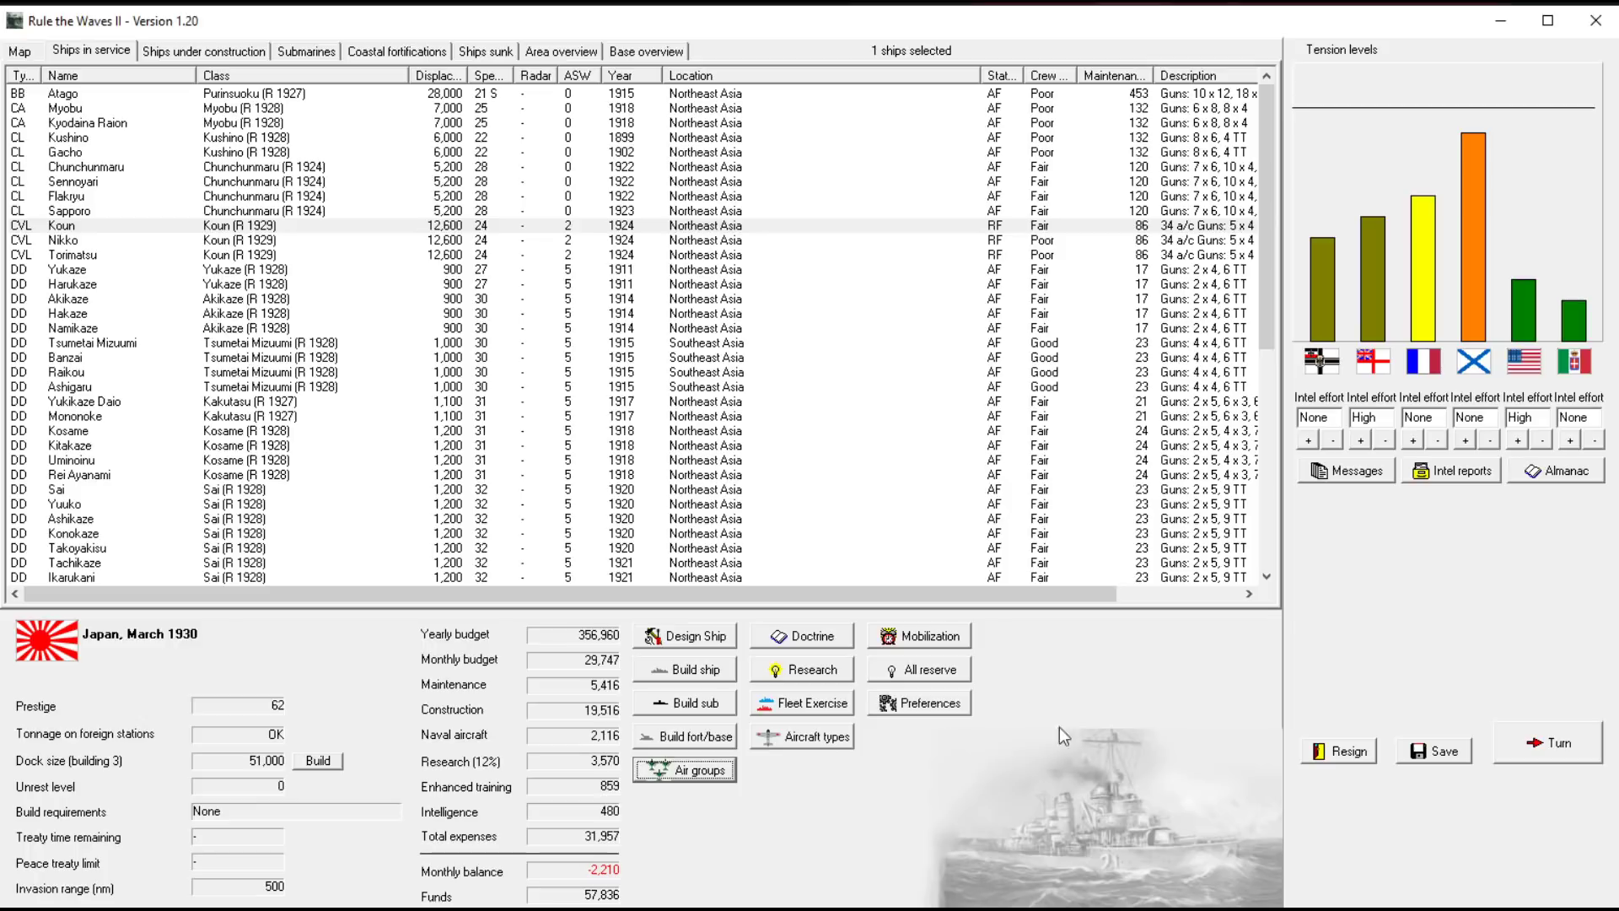
Check the carriers Tsunami and Tsuki in the Ships under construction list
click(169, 52)
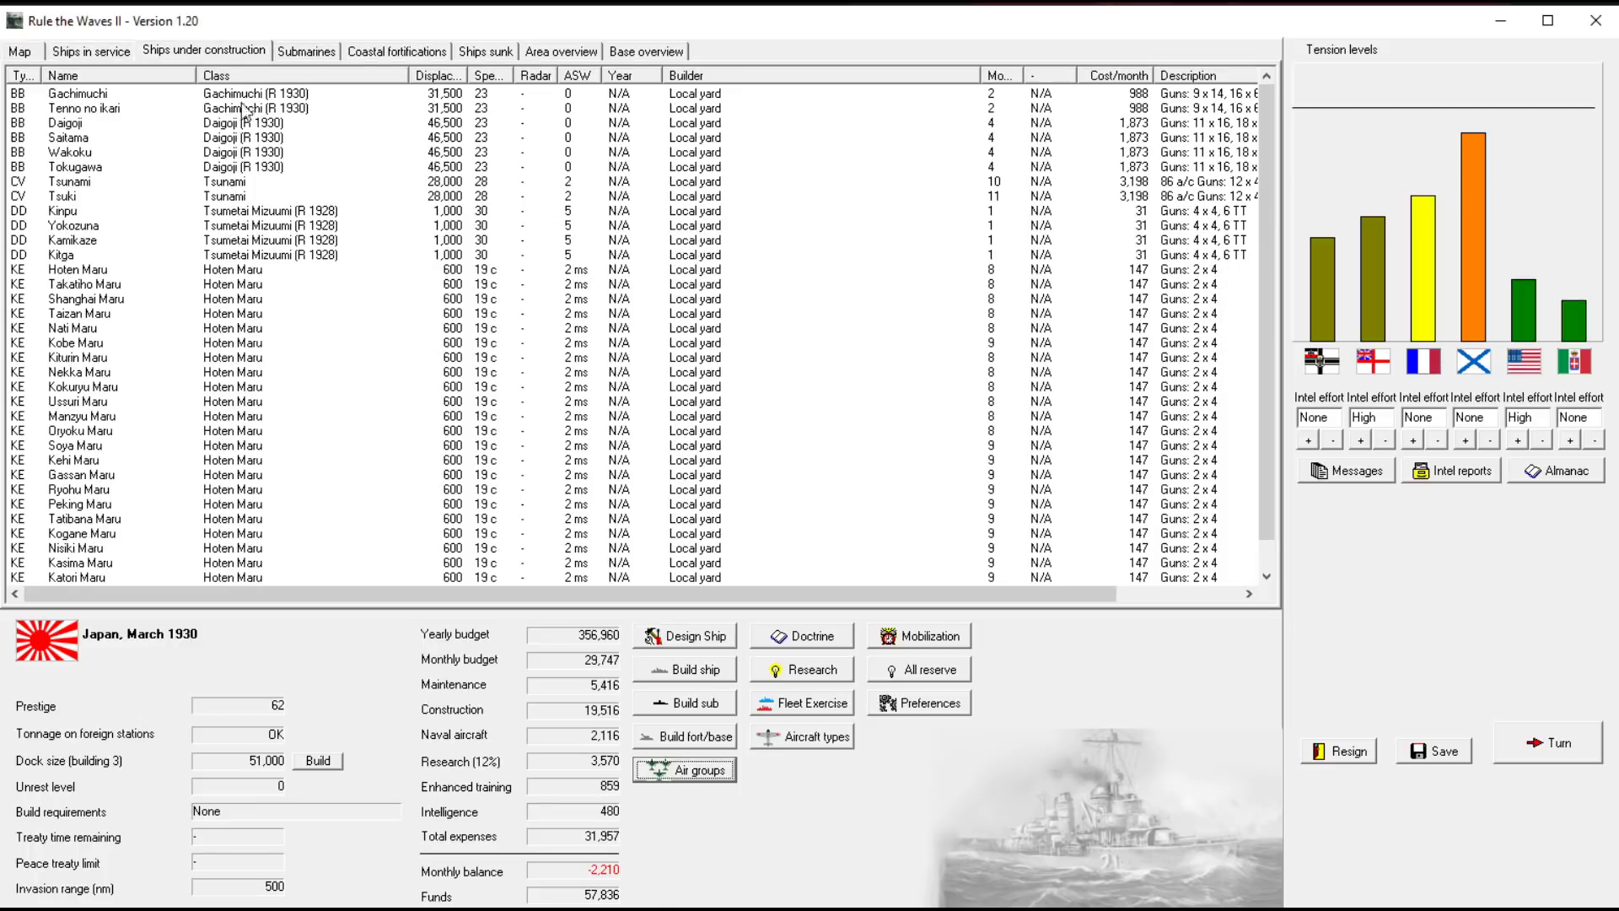
click(243, 182)
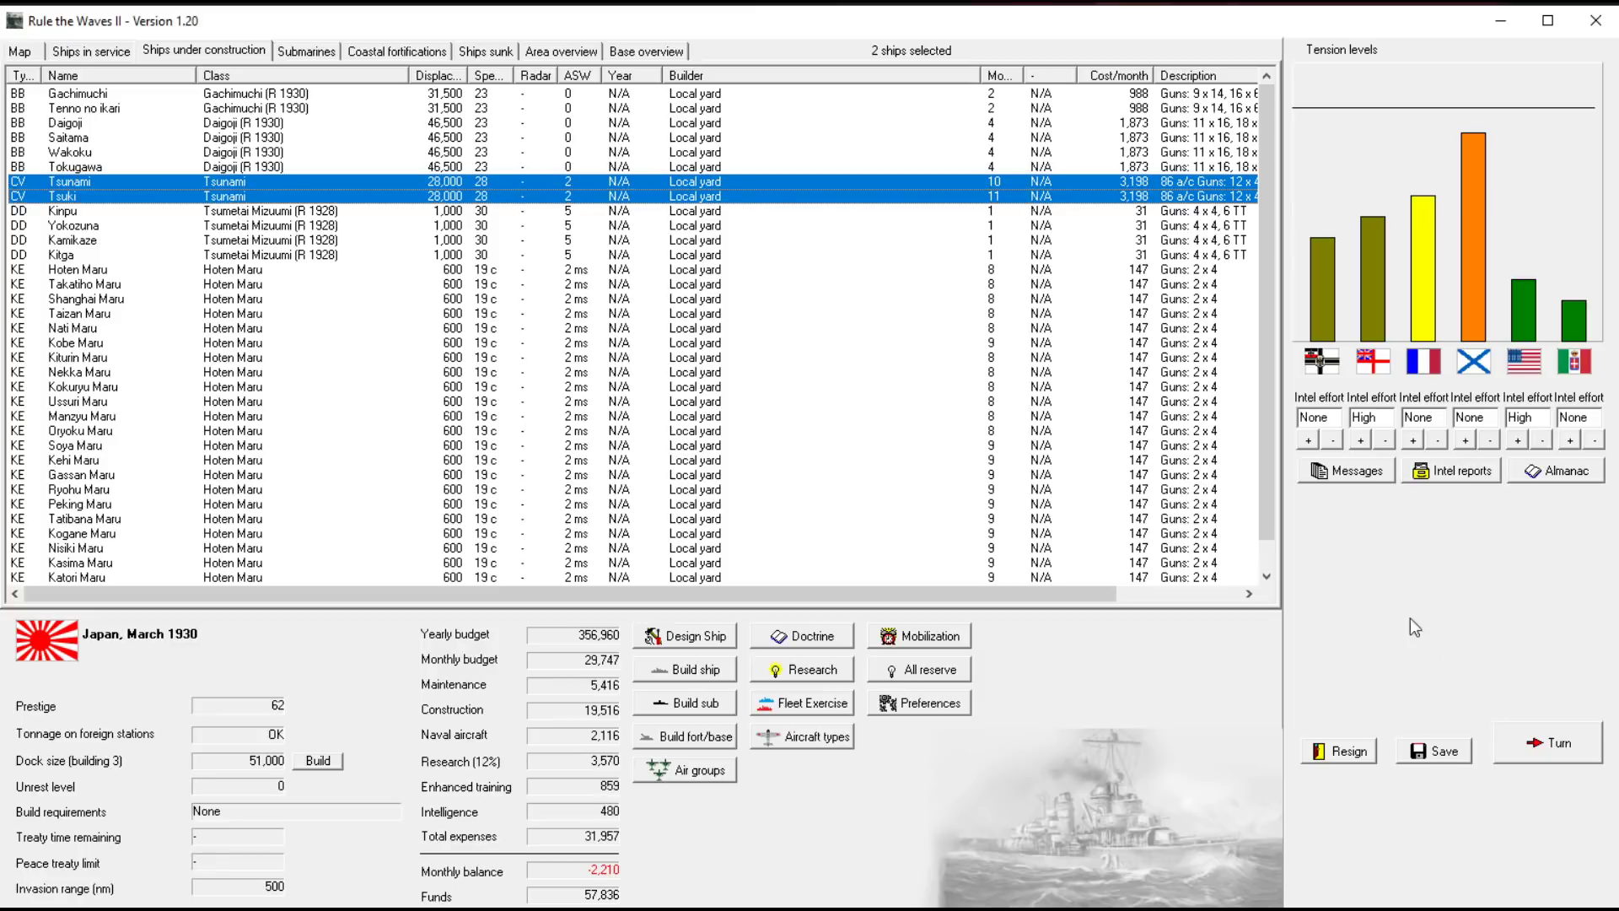
click(92, 50)
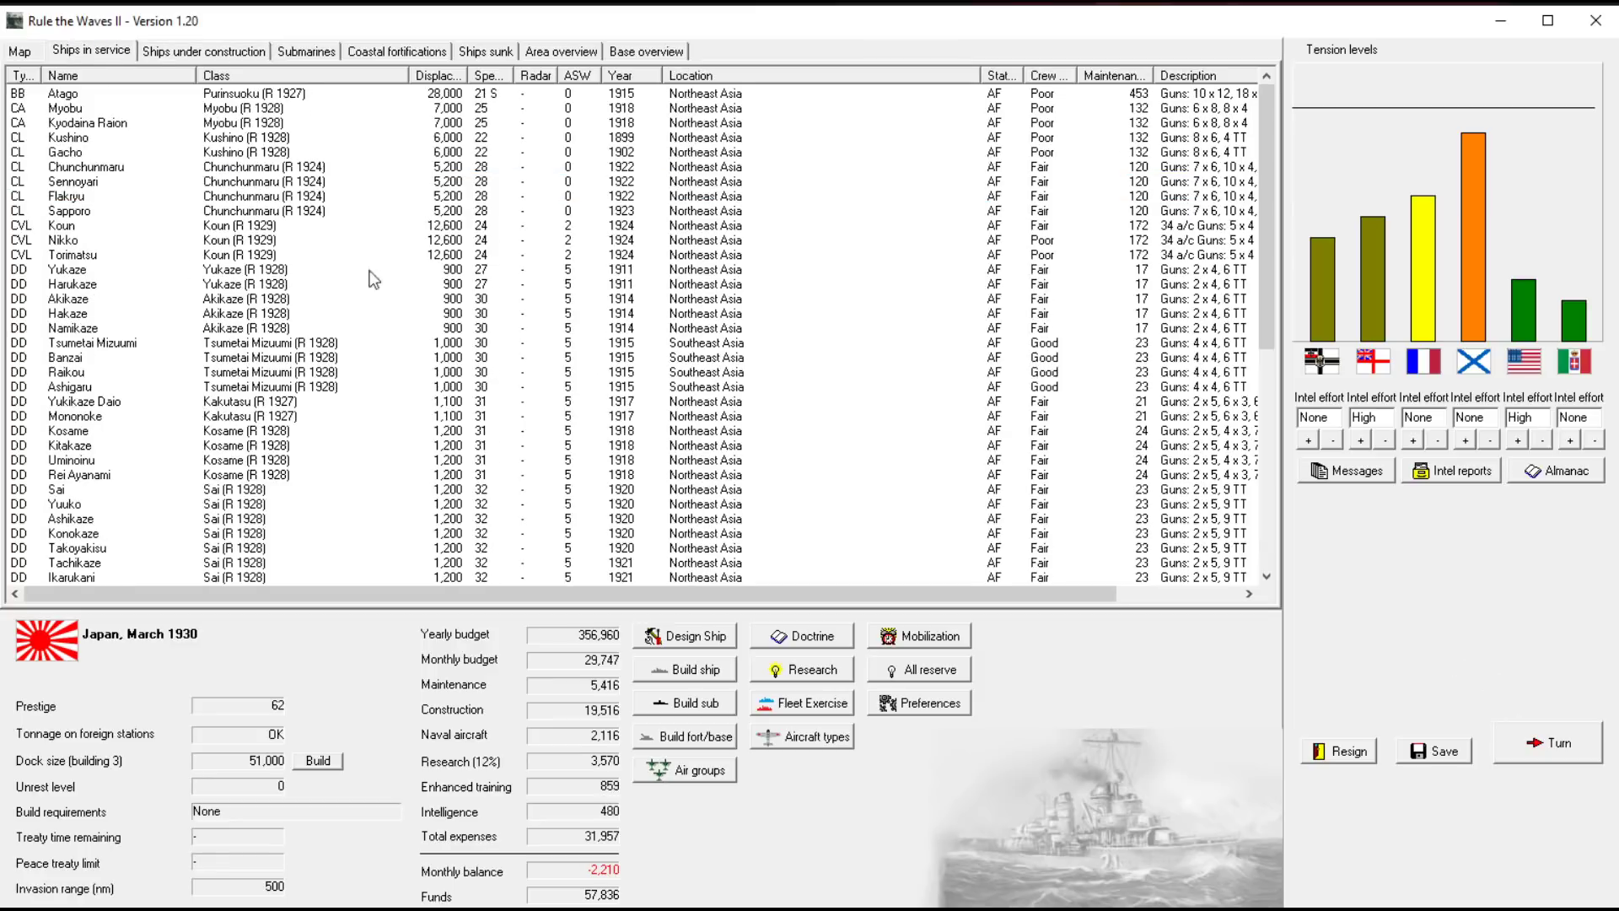
Look over the light carriers Koun, Nikko and Torimatsu in the in-service list
click(218, 238)
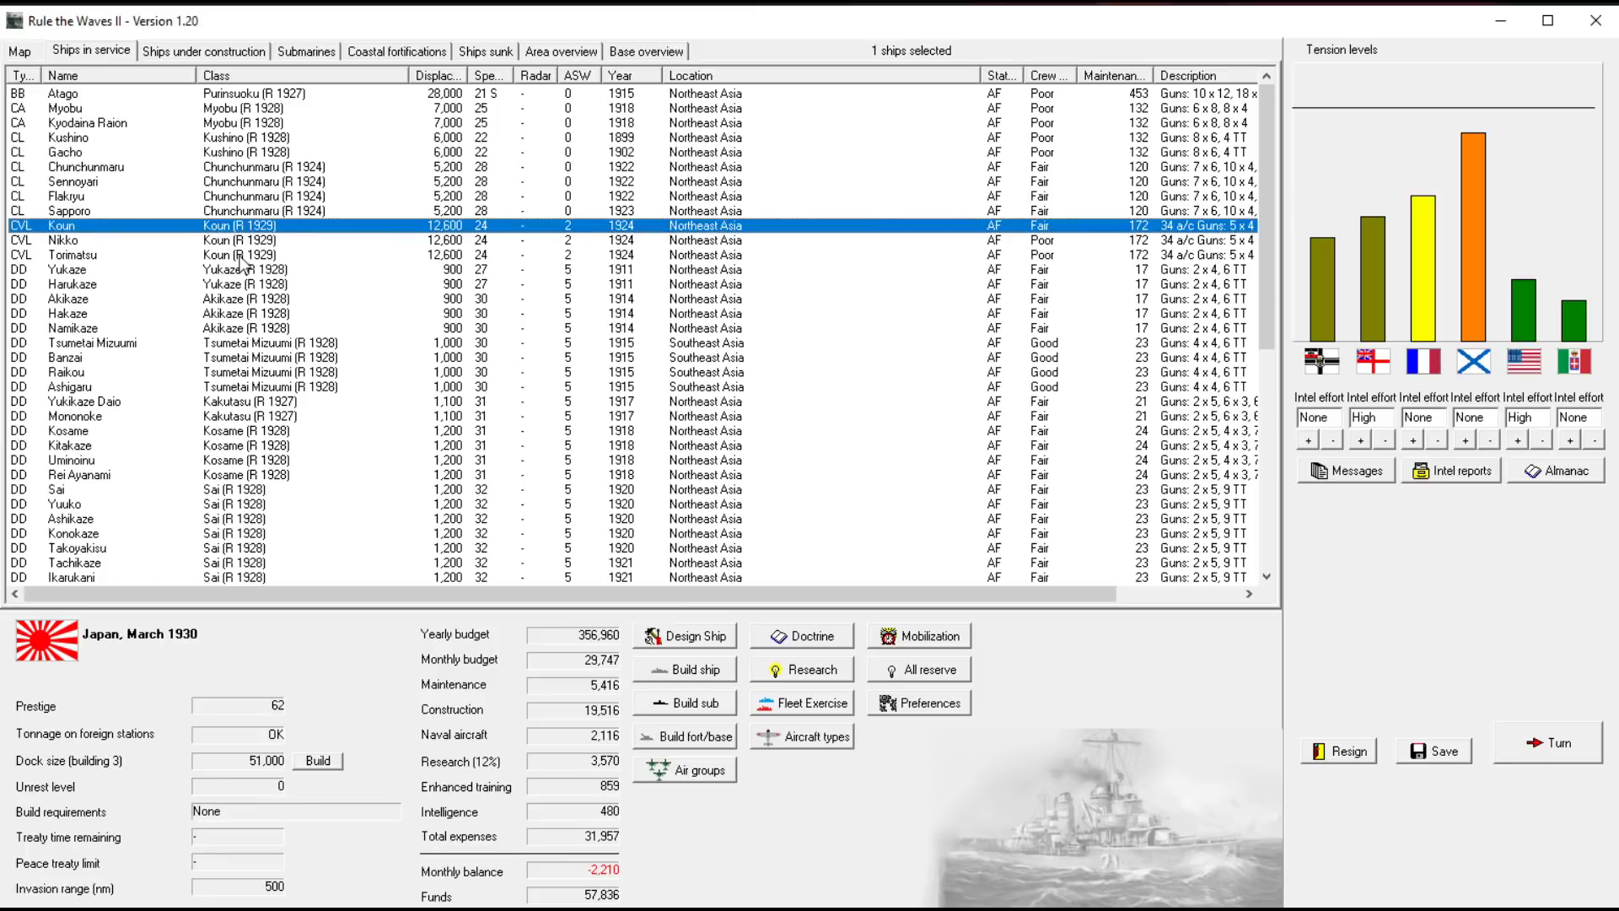
shift+click(246, 256)
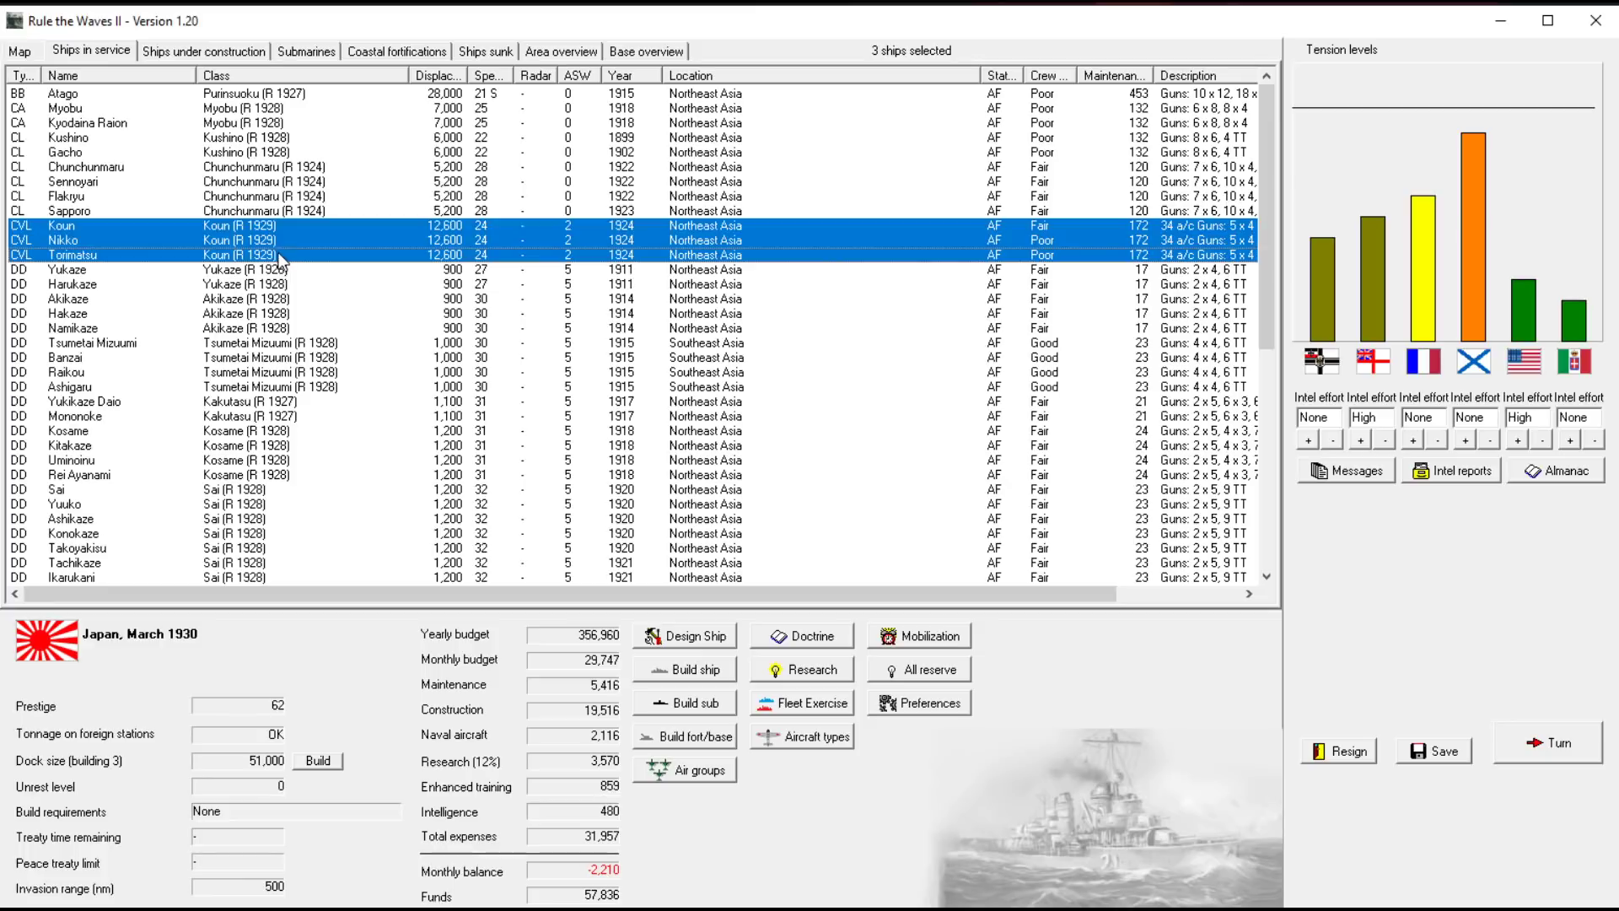
click(276, 255)
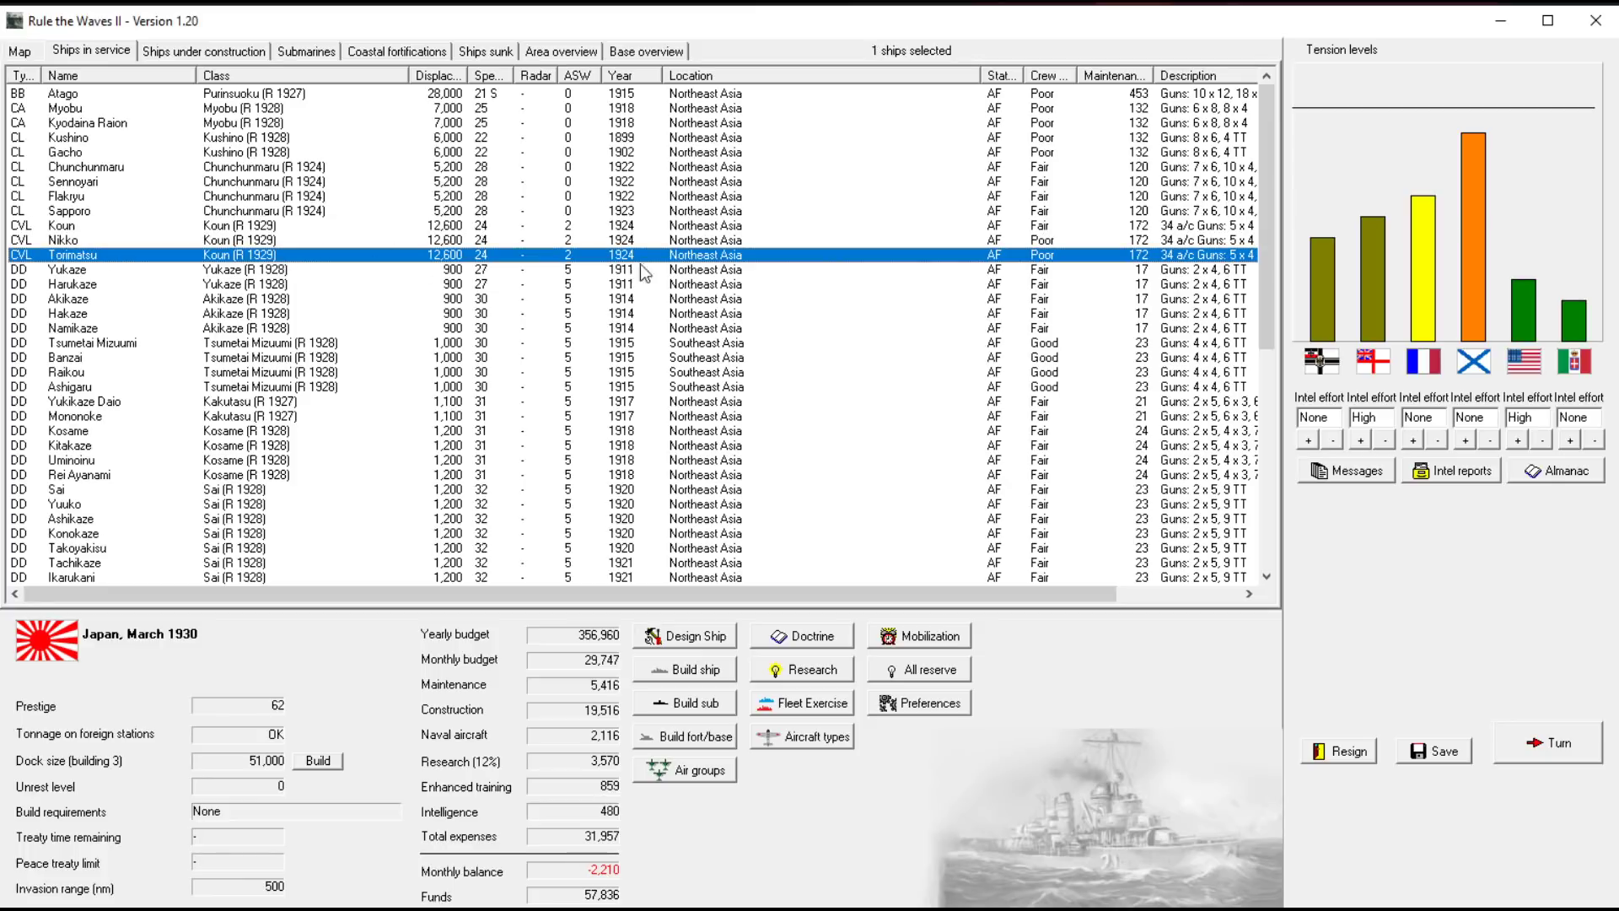
View the regional map and end the turn to advance to April 1930
click(22, 54)
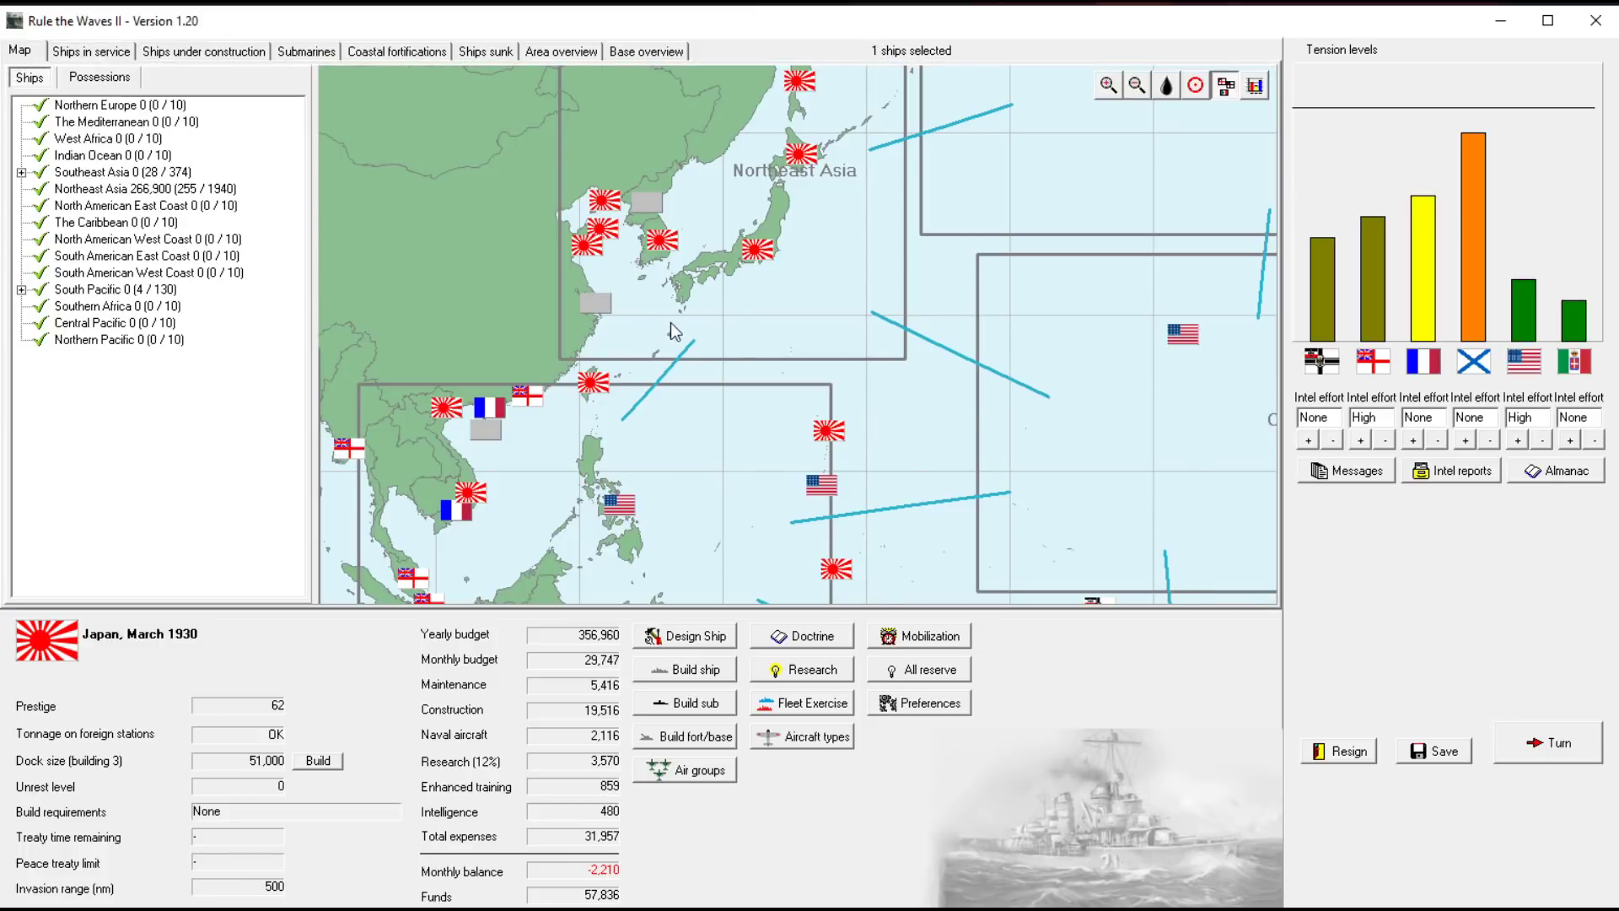
scroll(671, 324, down, 1)
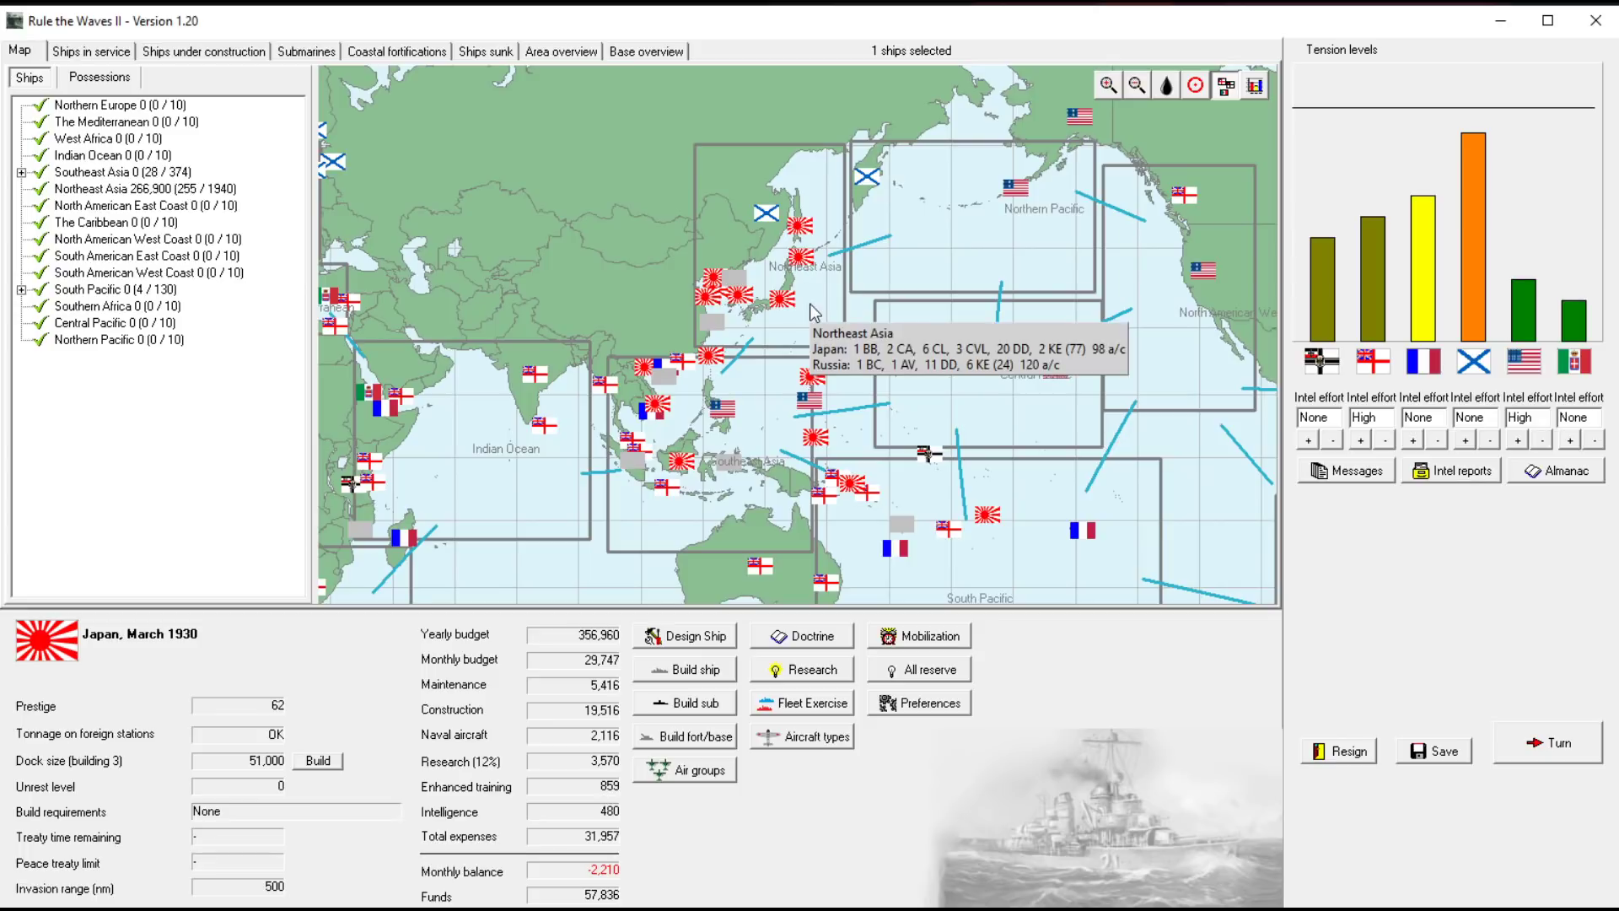
mouse_move(779, 398)
scroll(781, 400, up, 1)
click(1551, 743)
Answer the submarine attack event by issuing an ultimatum to Russia
click(801, 642)
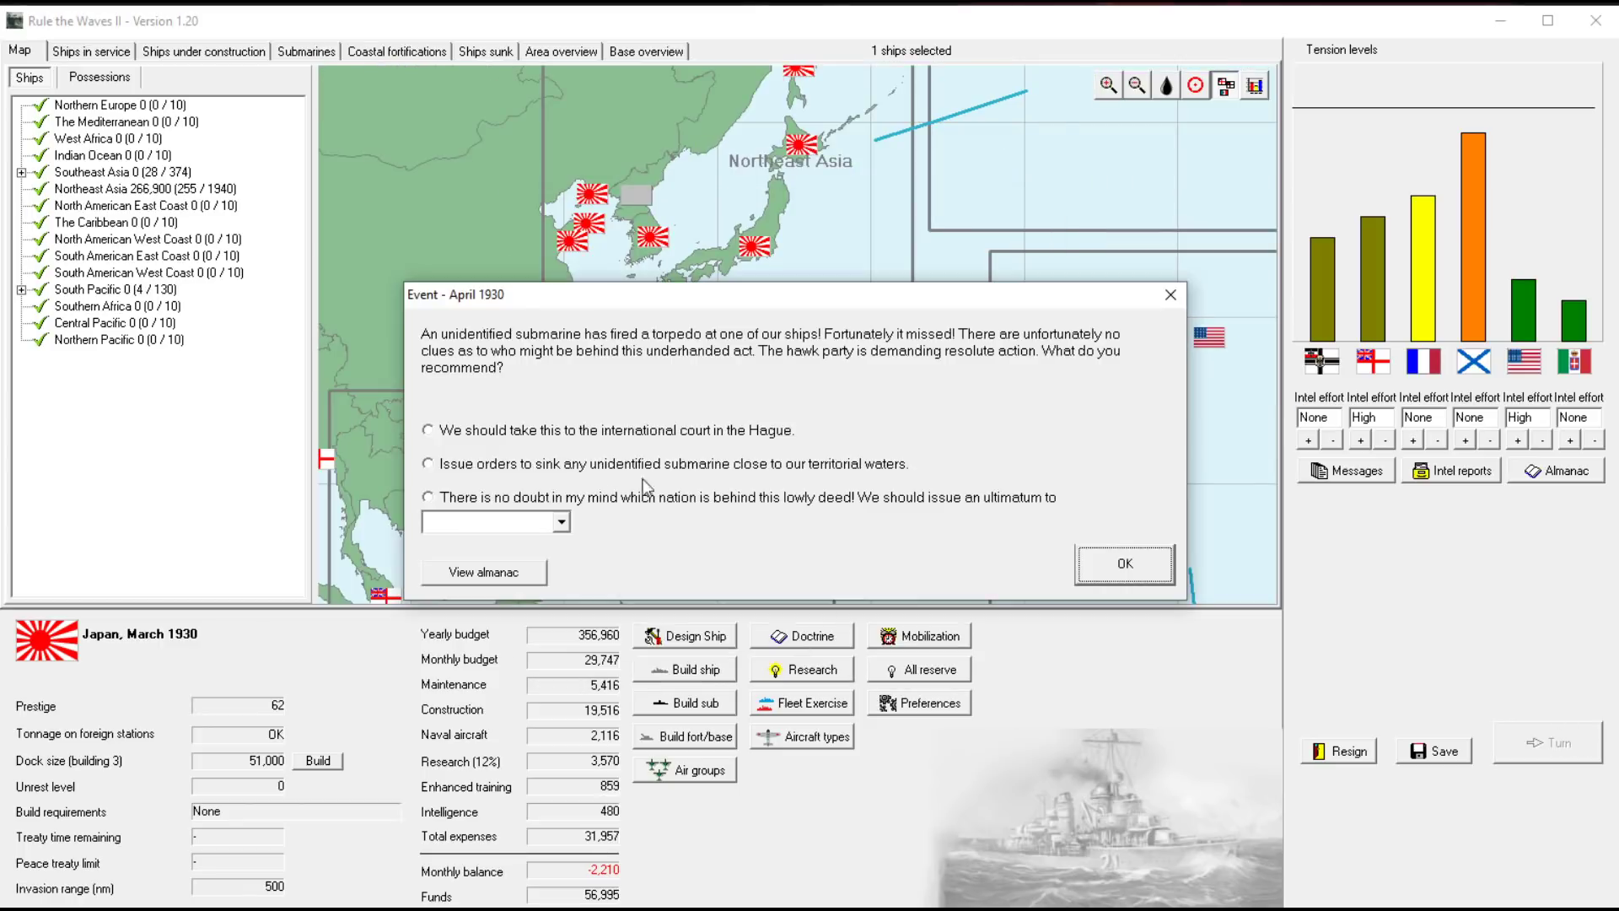
click(560, 521)
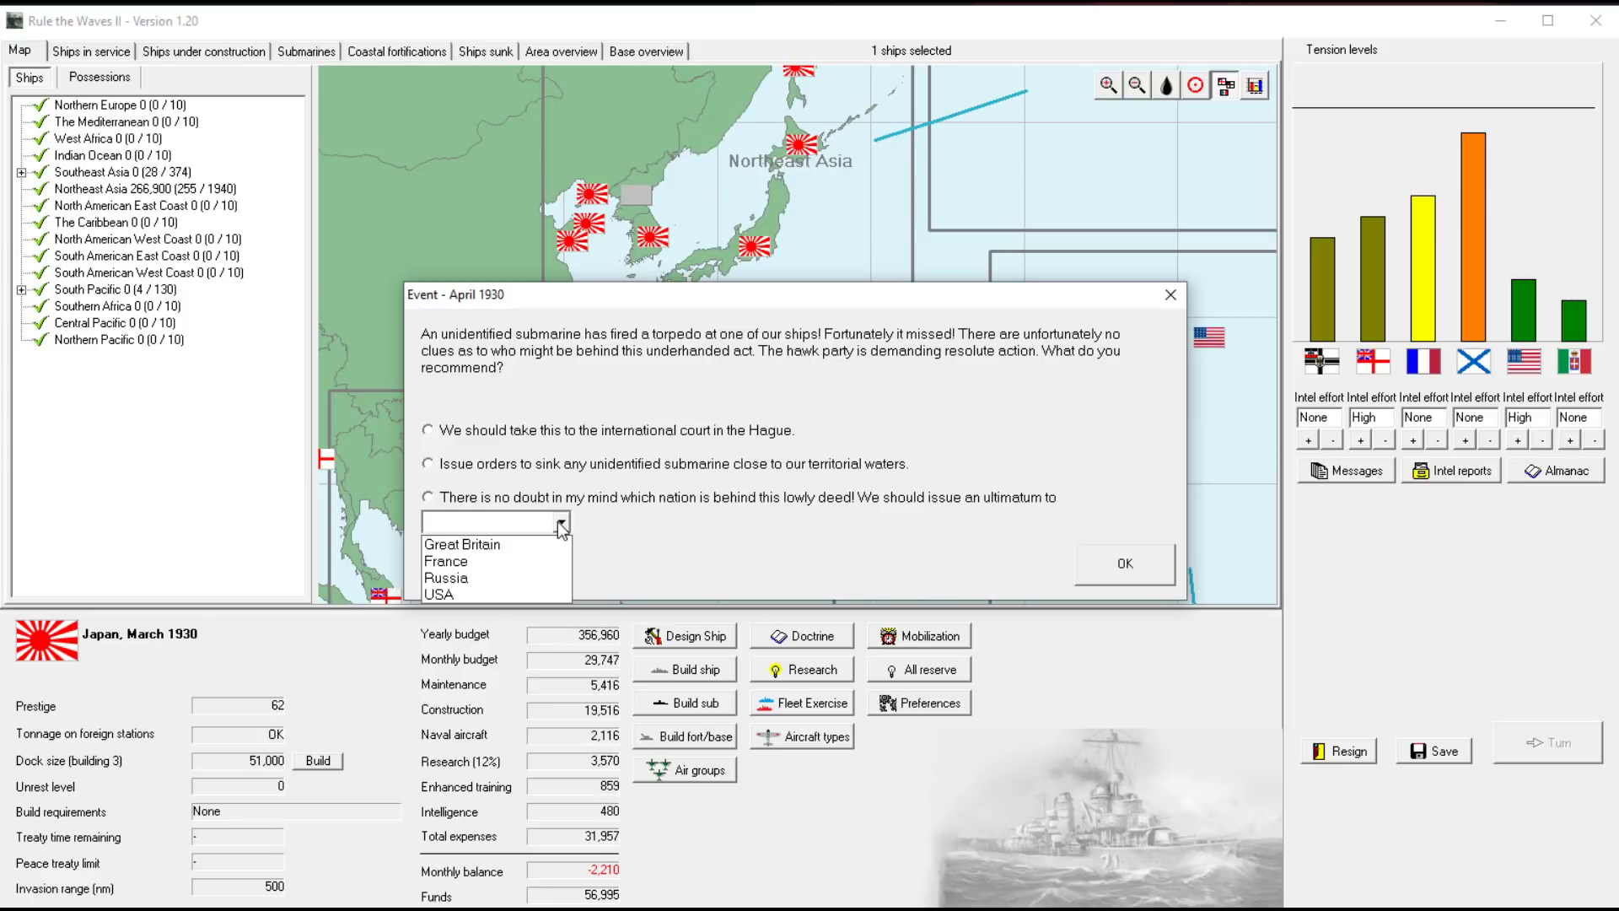
click(663, 533)
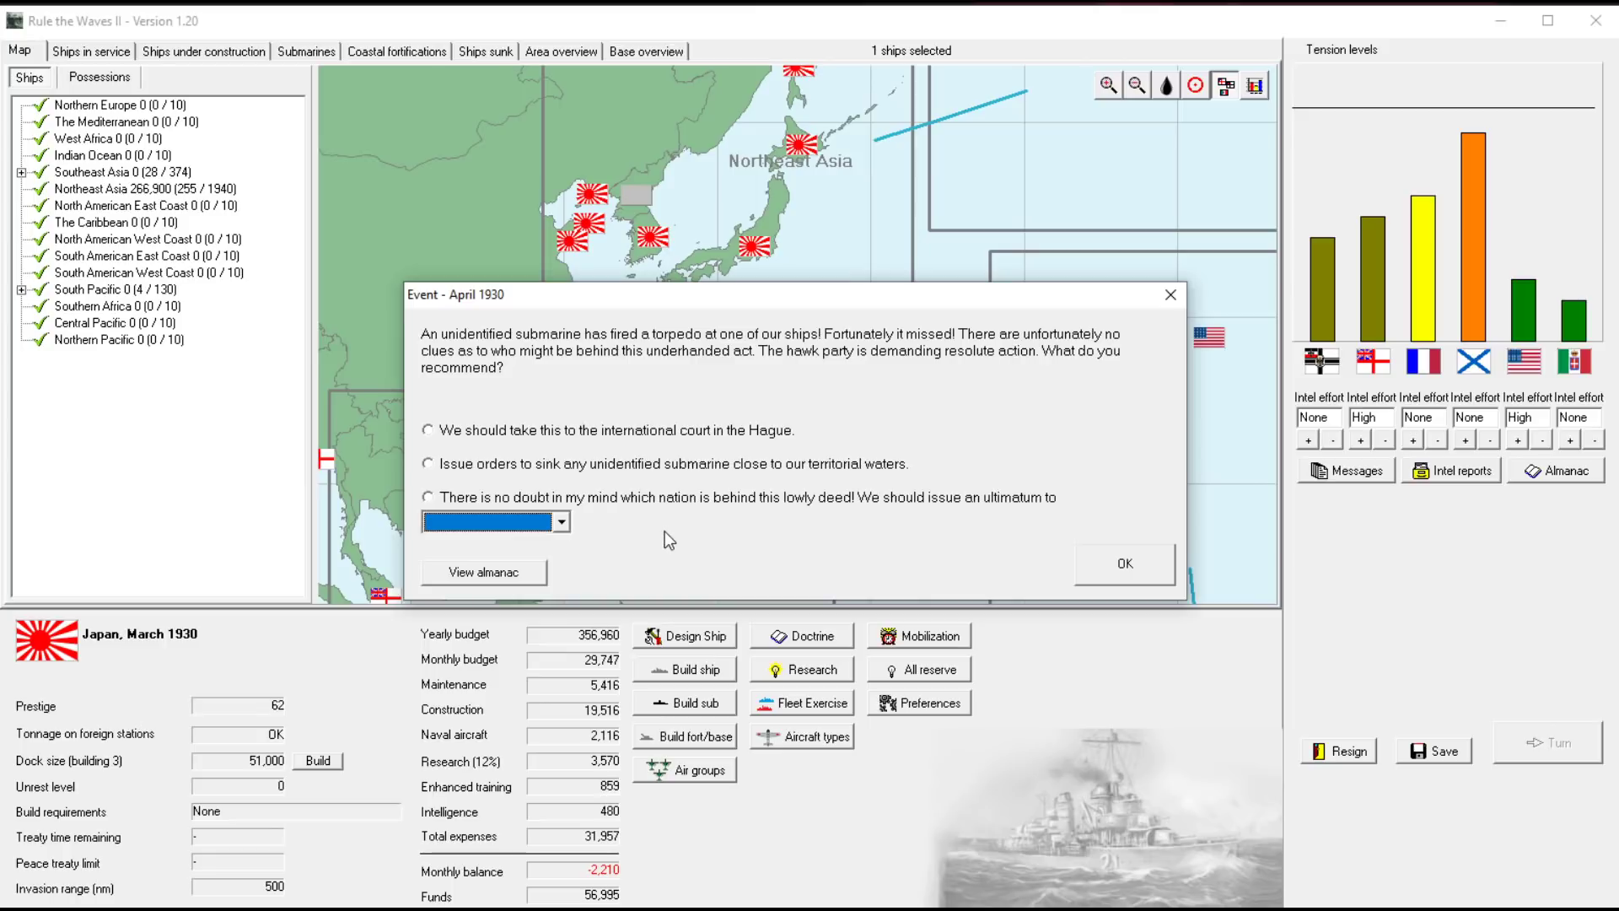
click(561, 523)
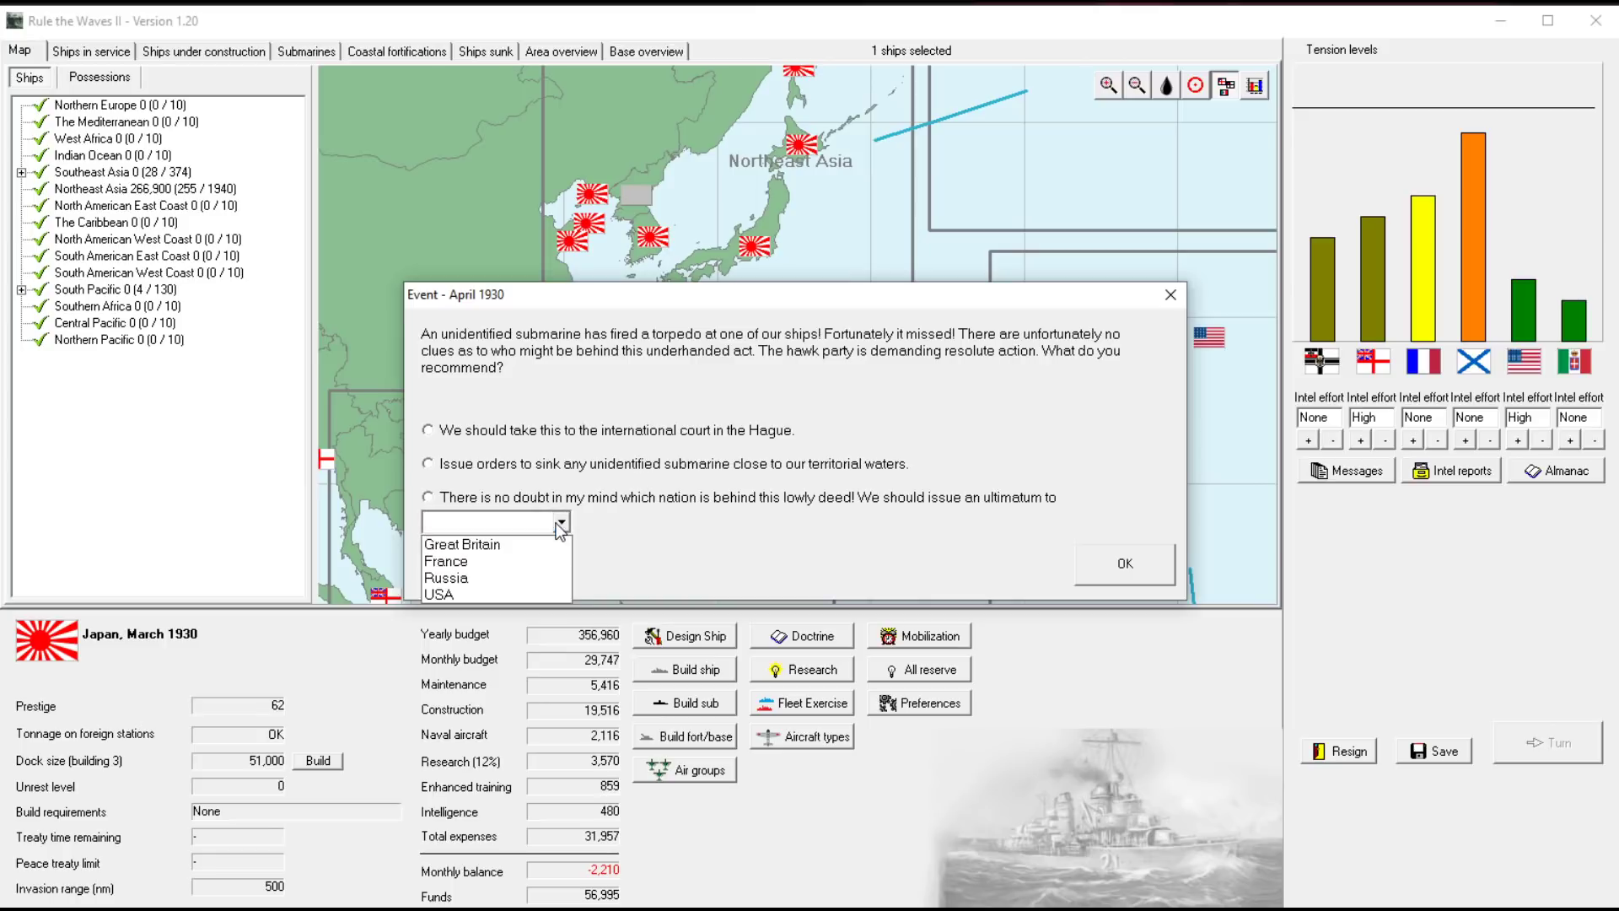
click(558, 526)
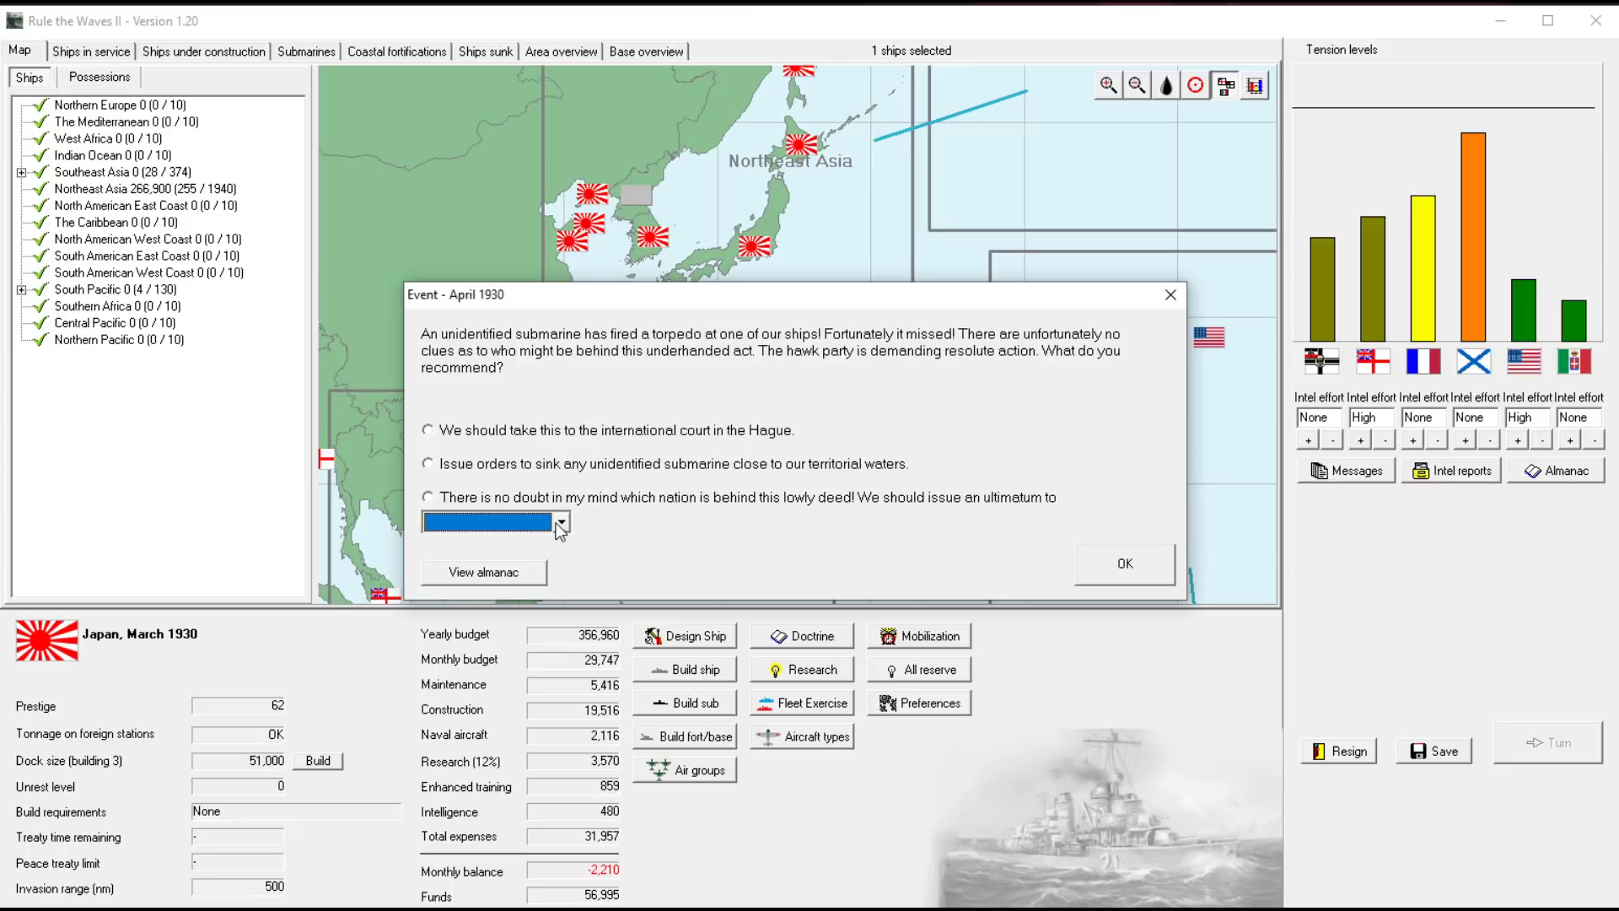
click(564, 522)
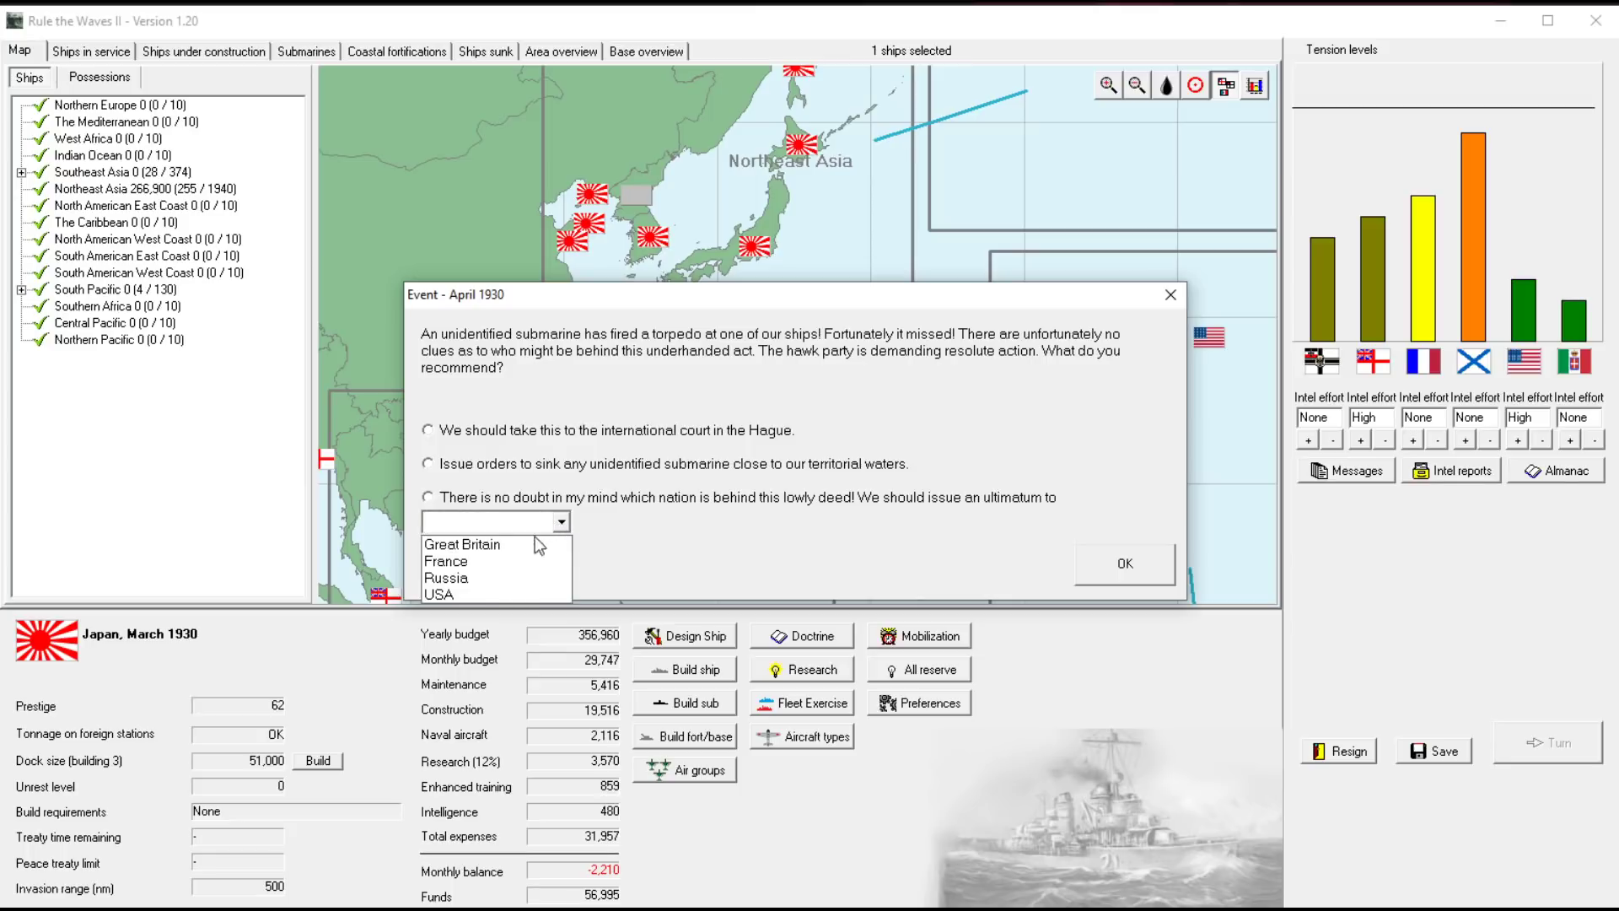
click(476, 576)
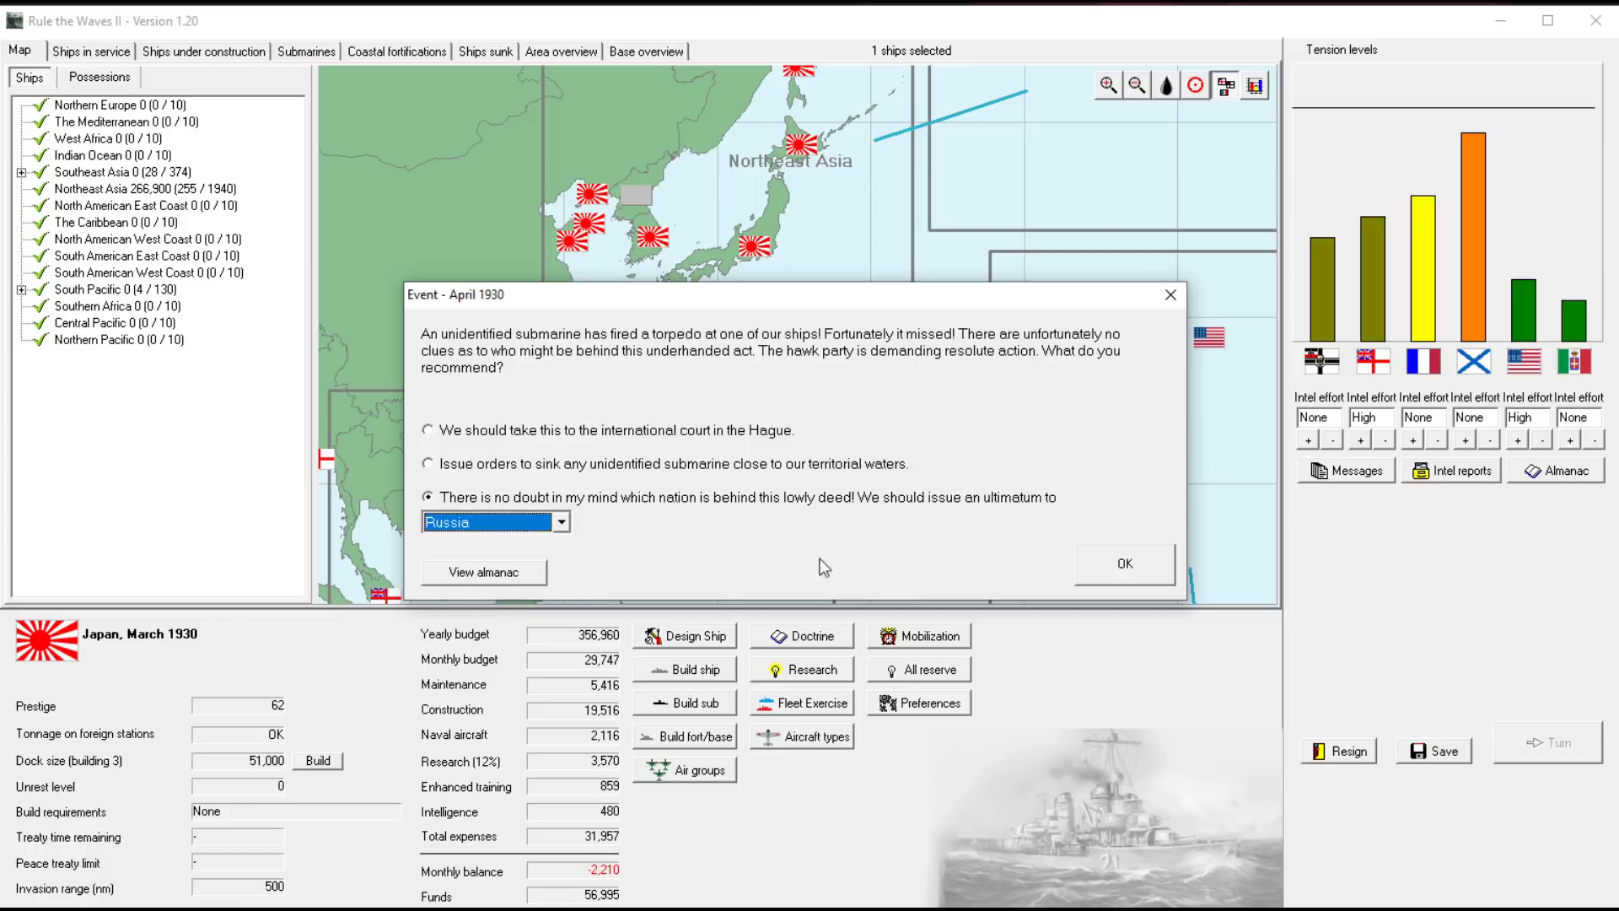
click(1135, 571)
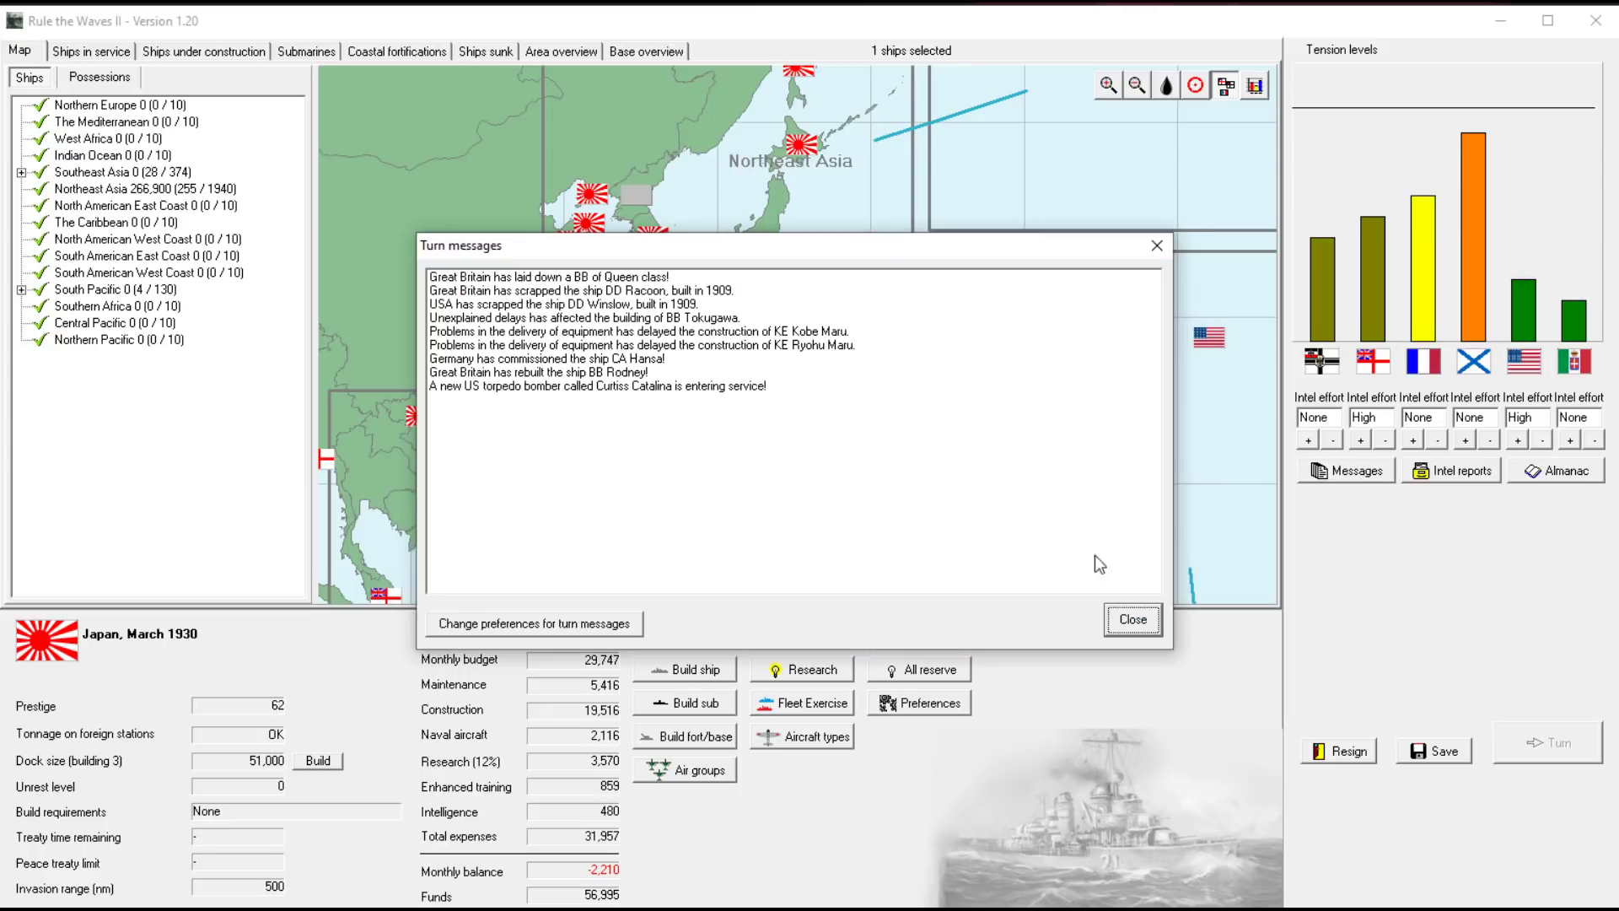
Dismiss the turn messages and the war-with-Russia newspaper
click(1114, 619)
click(801, 644)
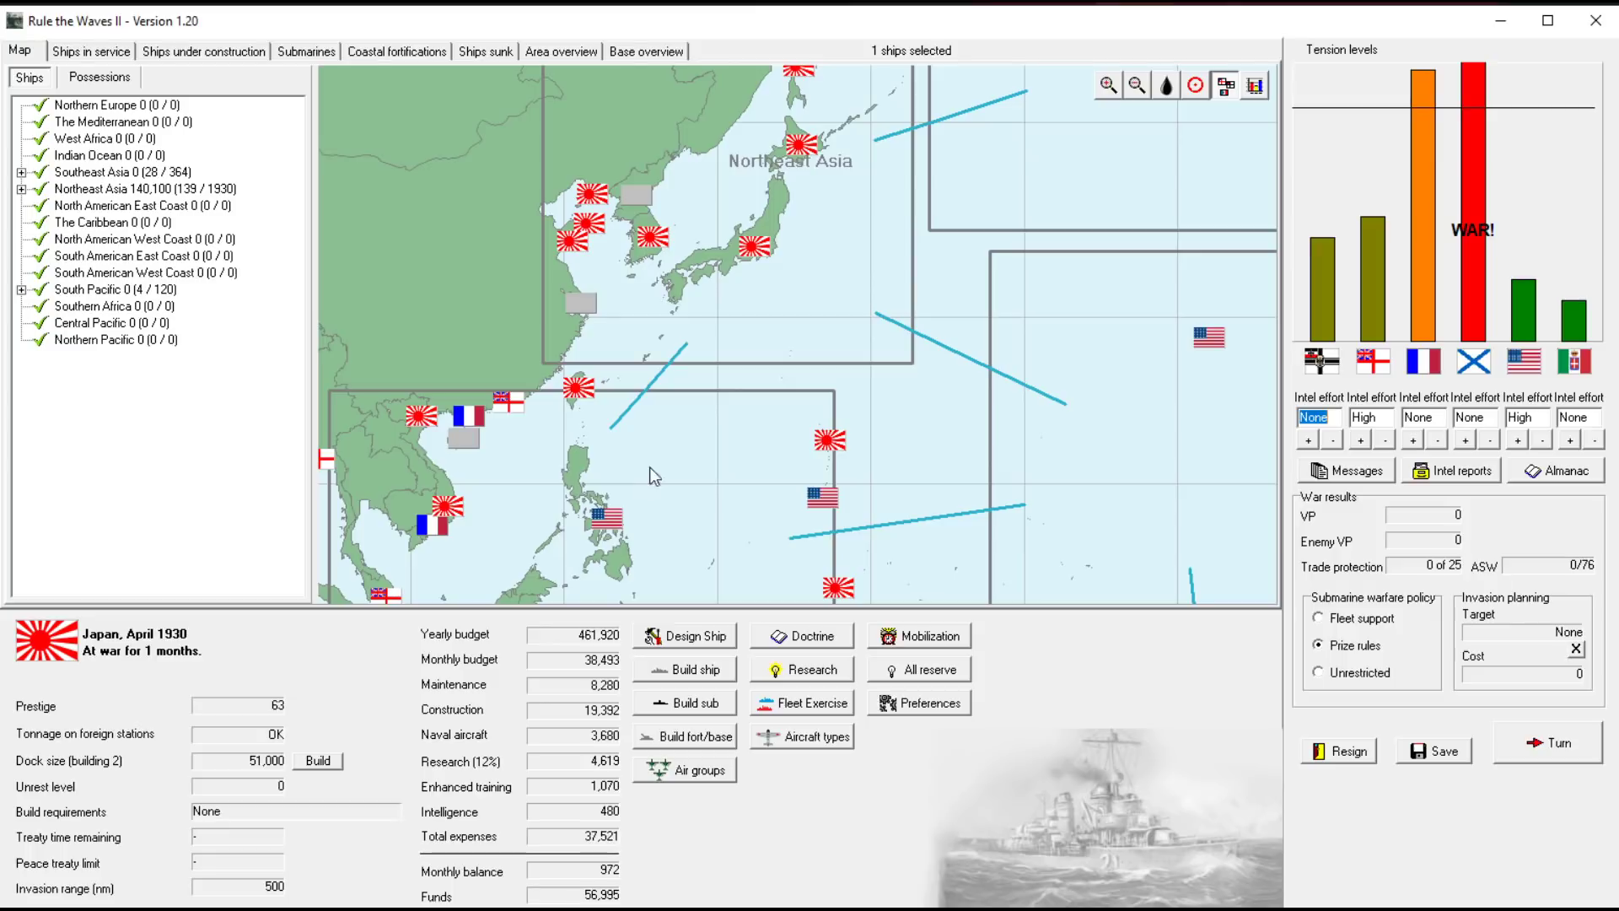
Pan the map between Southeast and Northeast Asia to inspect the opposing forces
drag(685, 448, 762, 406)
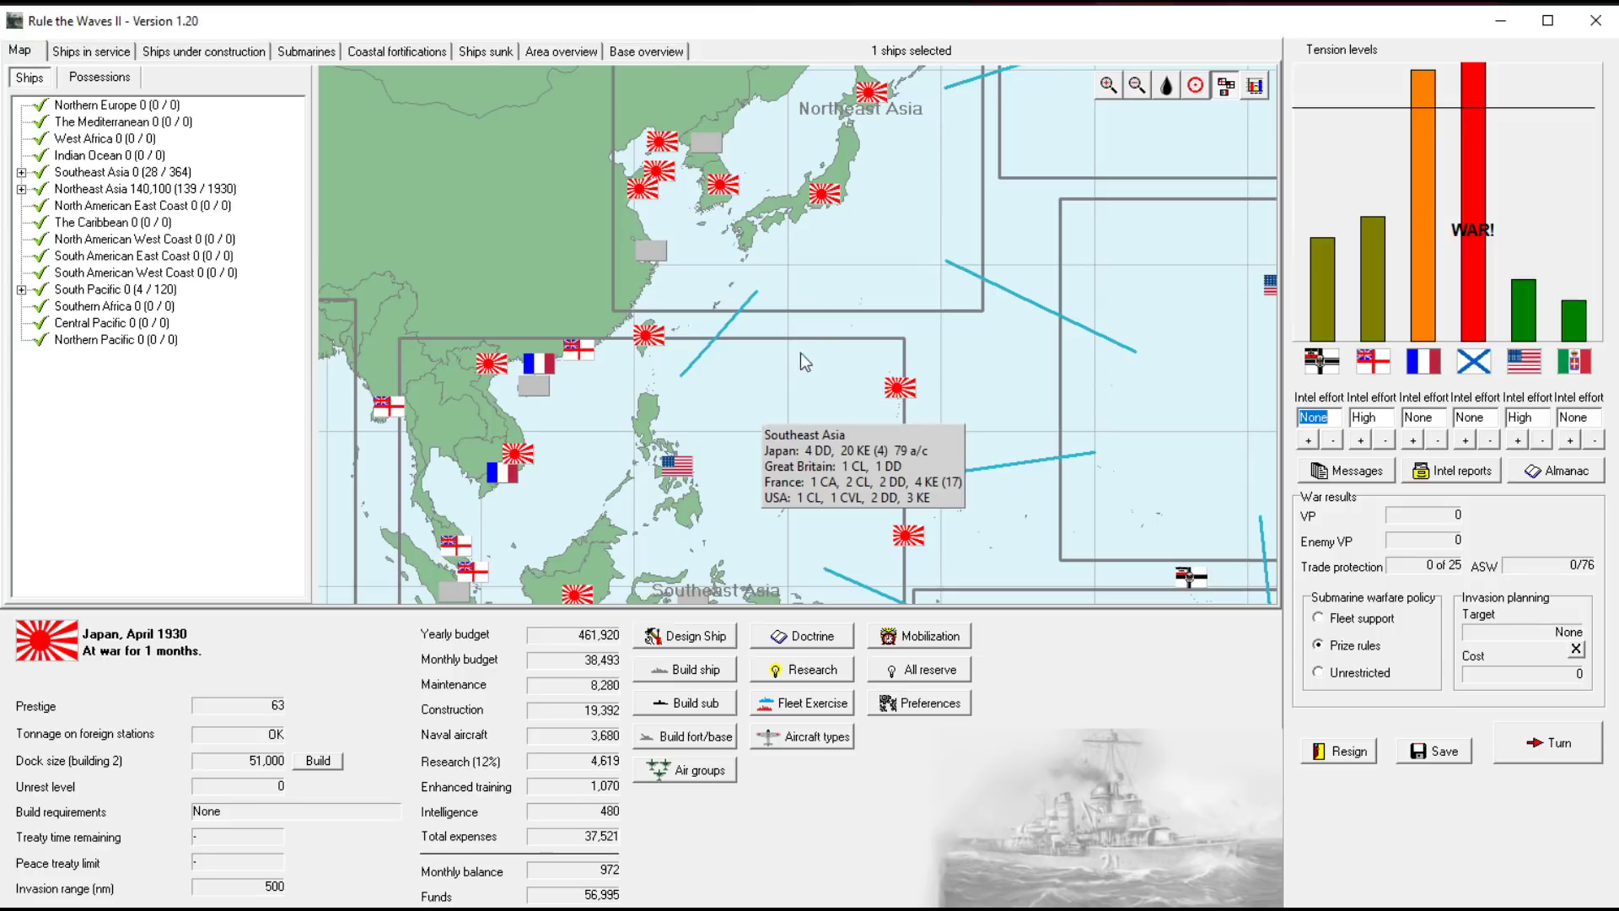
drag(802, 343, 789, 506)
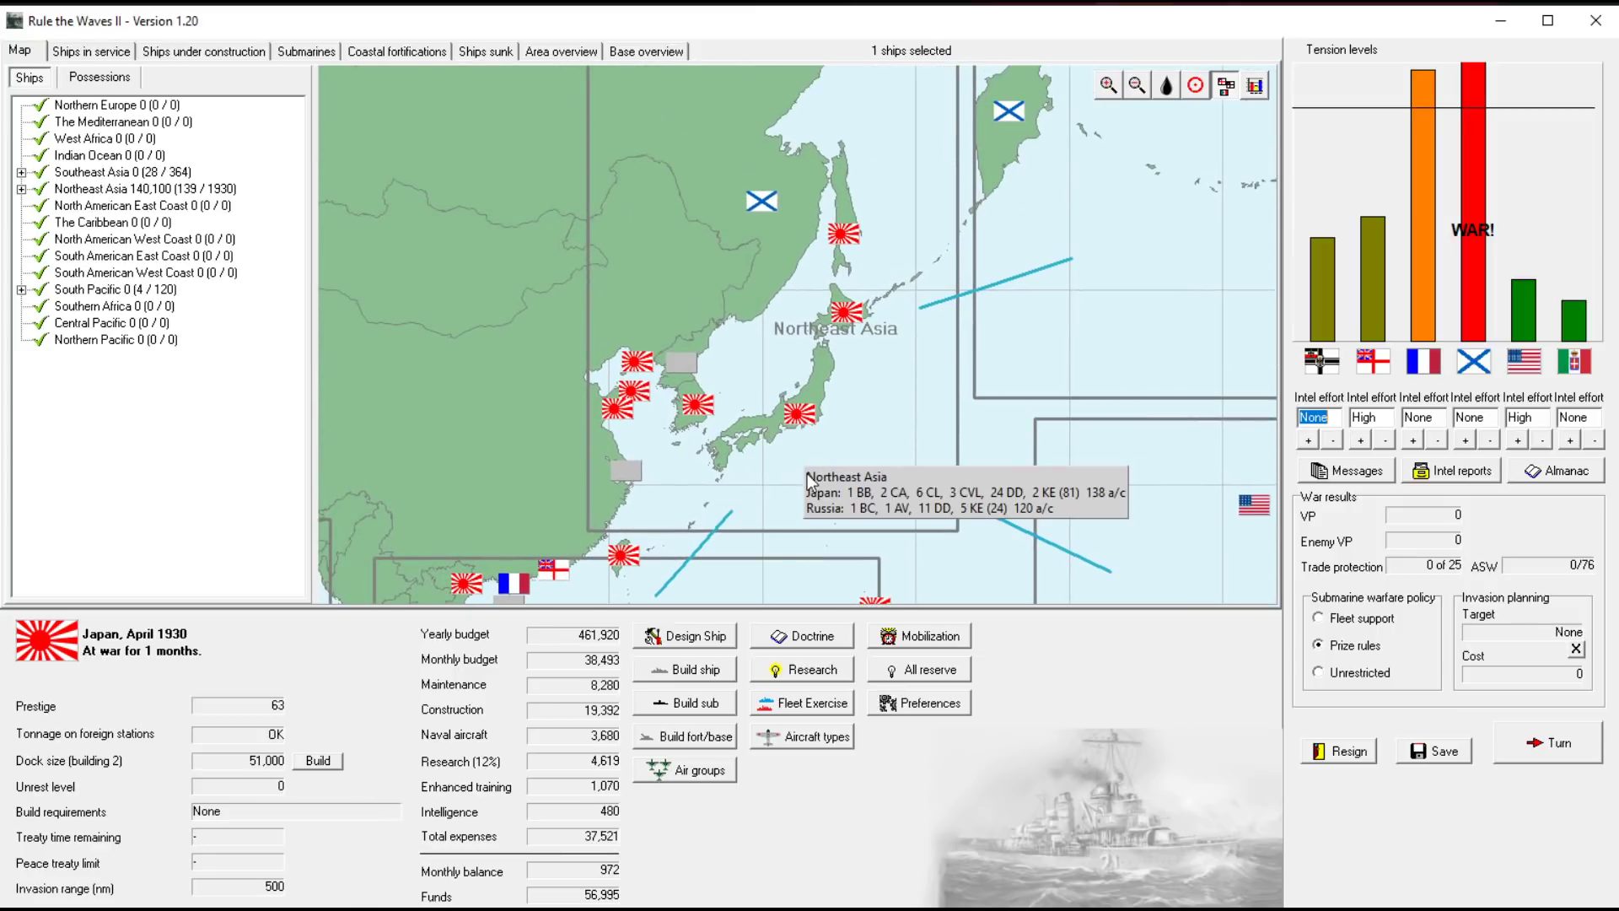
drag(765, 429, 891, 320)
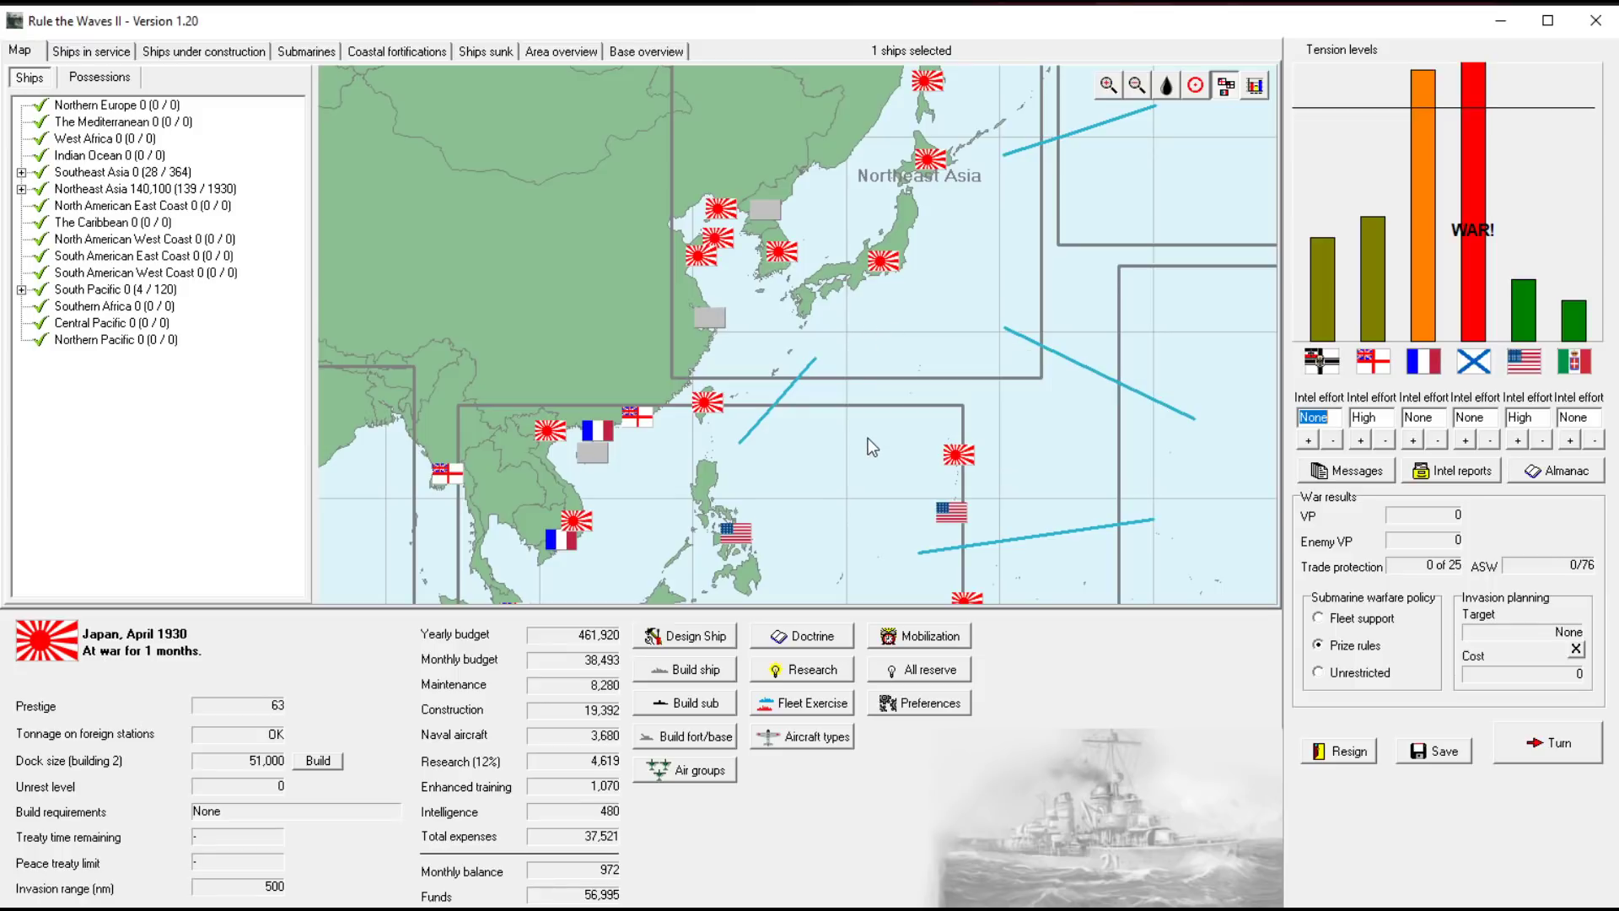